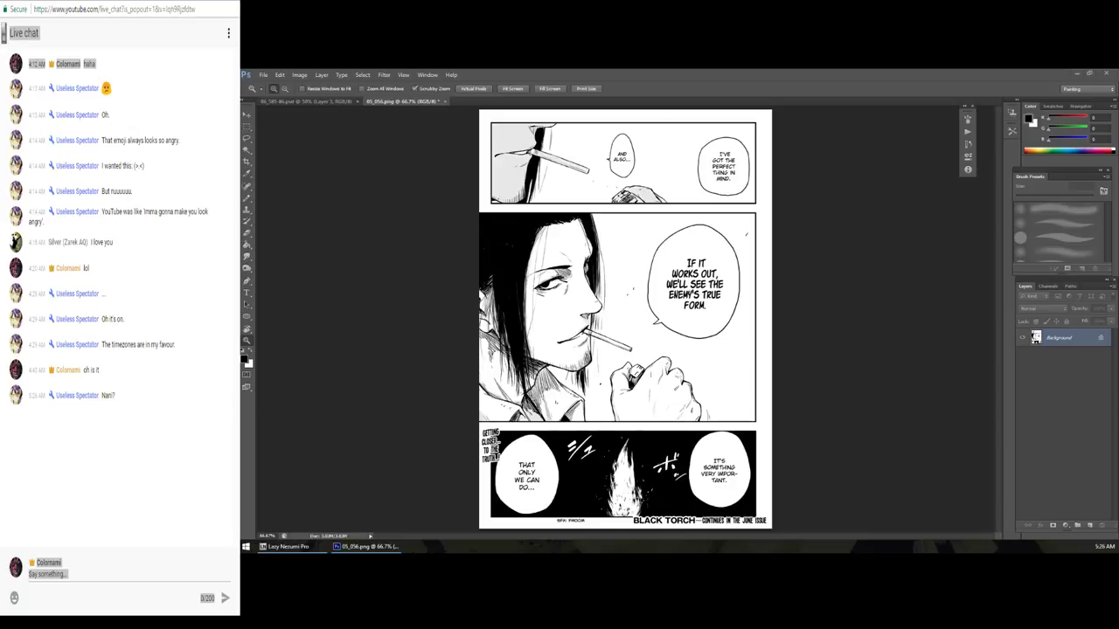
Step: View the manga page at 100% and pan to the top two panels
click(579, 306)
drag(573, 336, 670, 169)
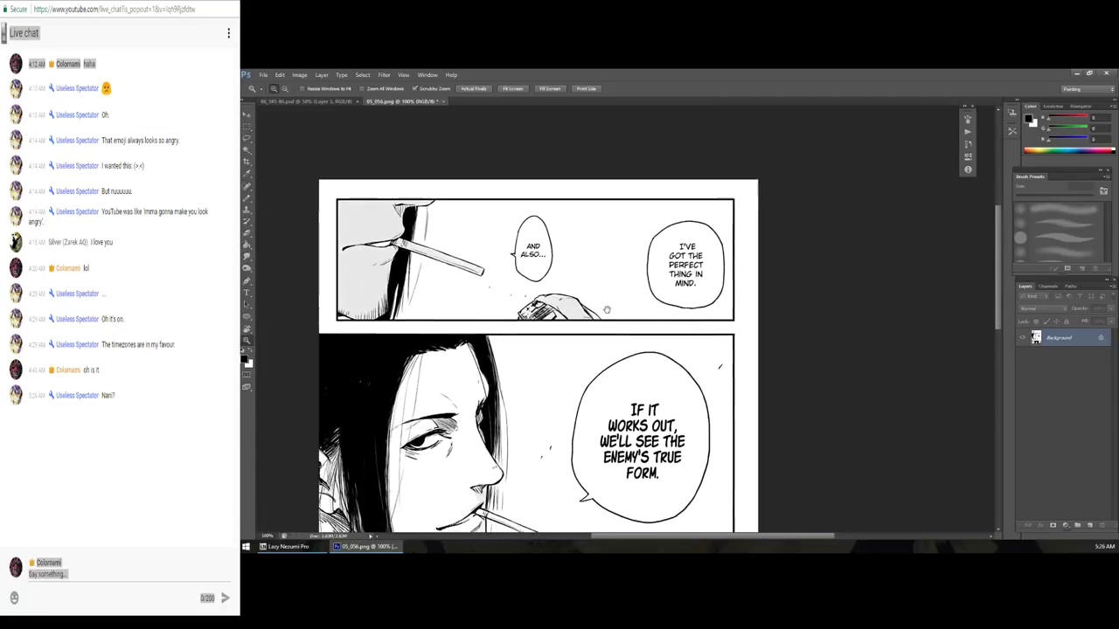
mouse_move(541, 345)
mouse_down()
mouse_move(502, 232)
mouse_move(480, 451)
mouse_up()
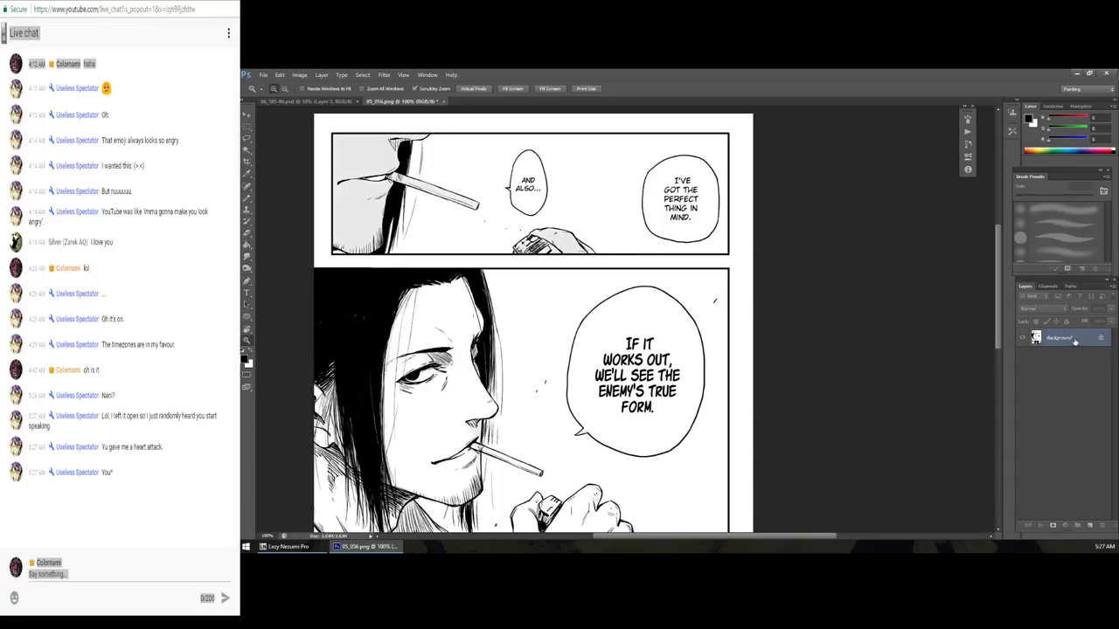
Step: Duplicate the Background as Layer 1 and delete the original Background
key(ctrl+j)
click(1075, 354)
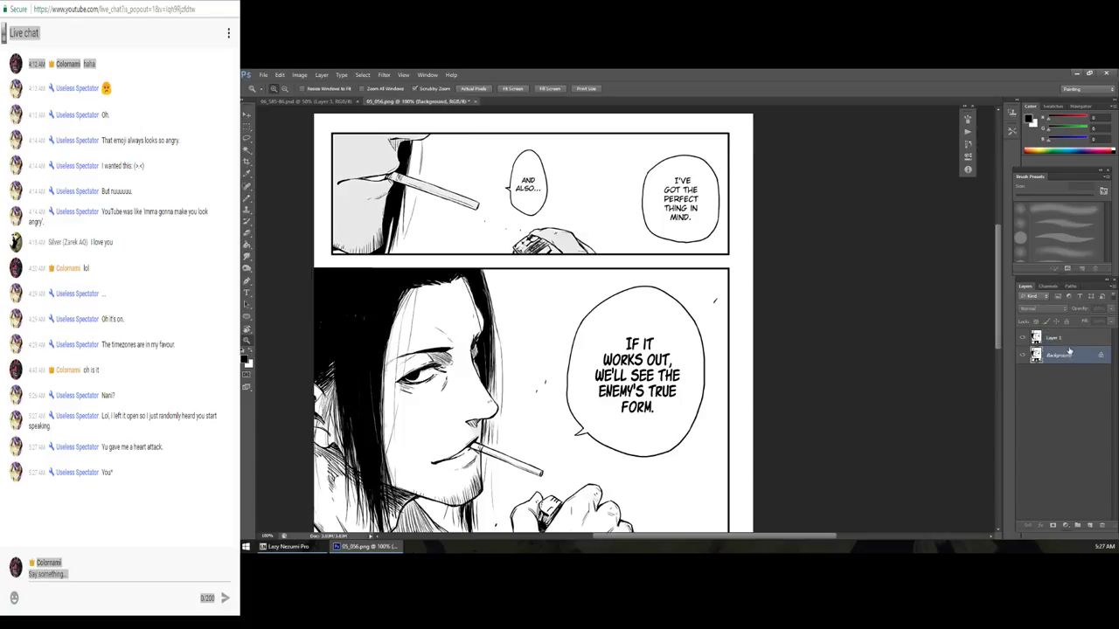
key(Delete)
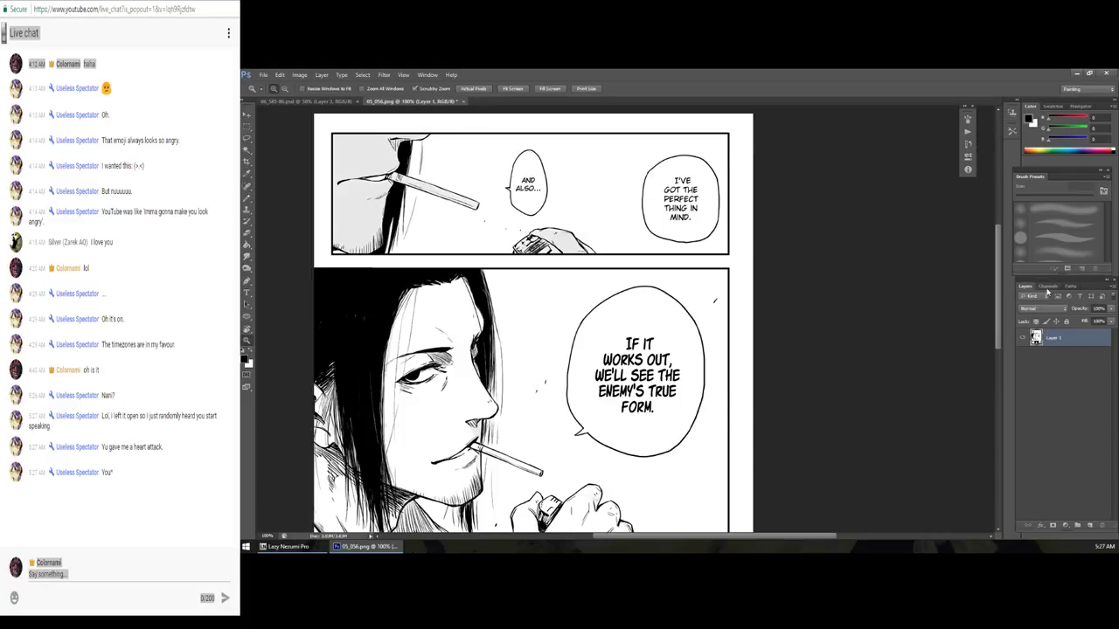
drag(641, 353, 699, 333)
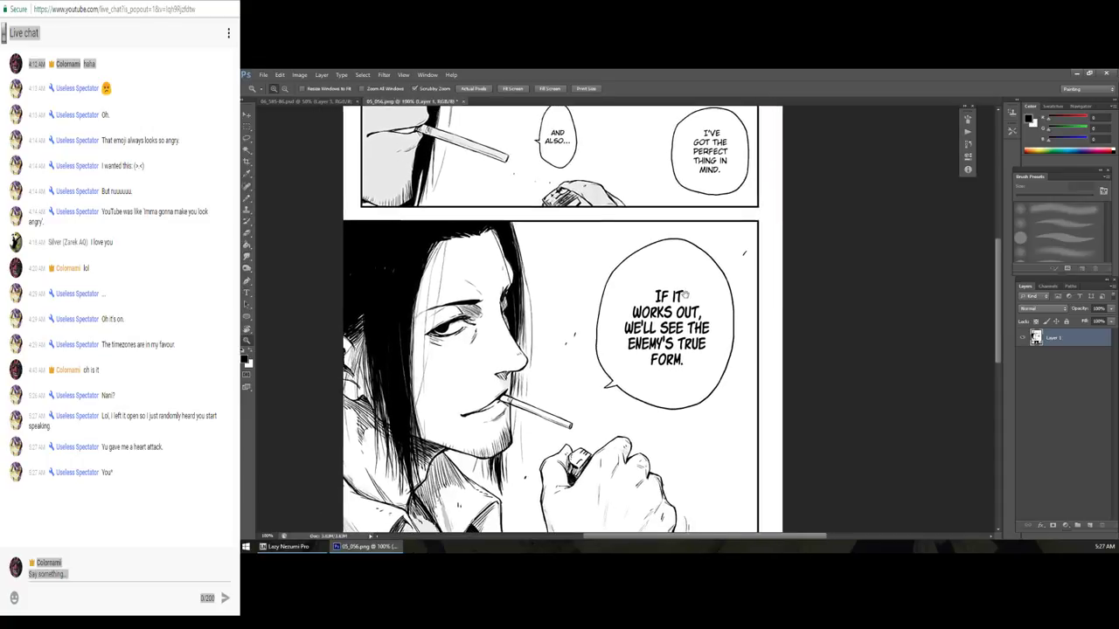
Step: Set Layer 1 to Multiply and add an empty Layer 2 beneath it
click(1040, 308)
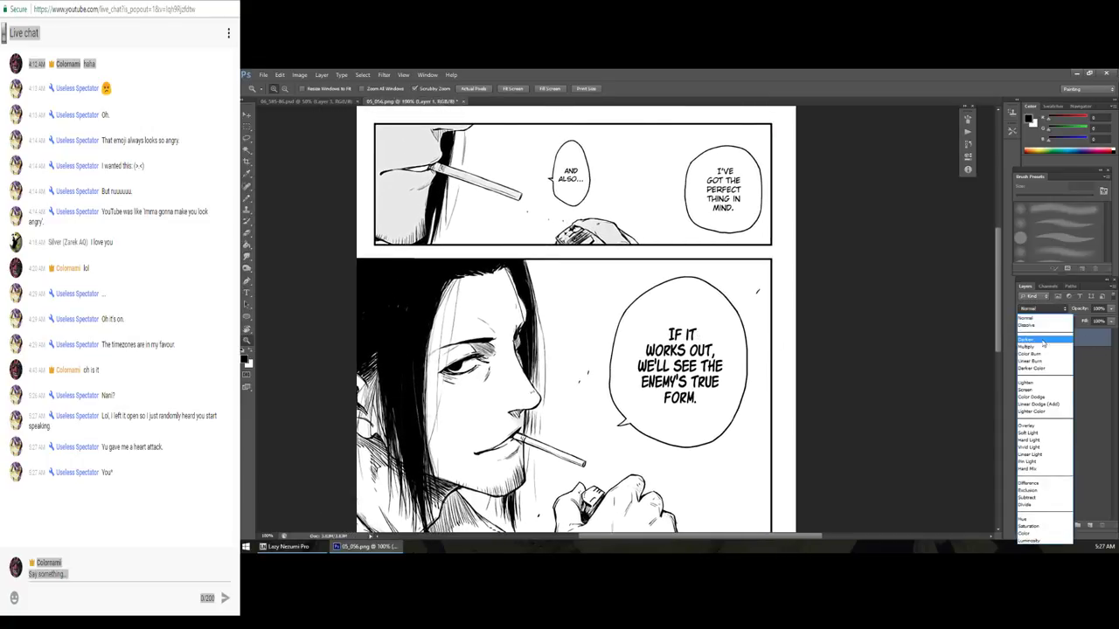
click(1044, 346)
click(1090, 525)
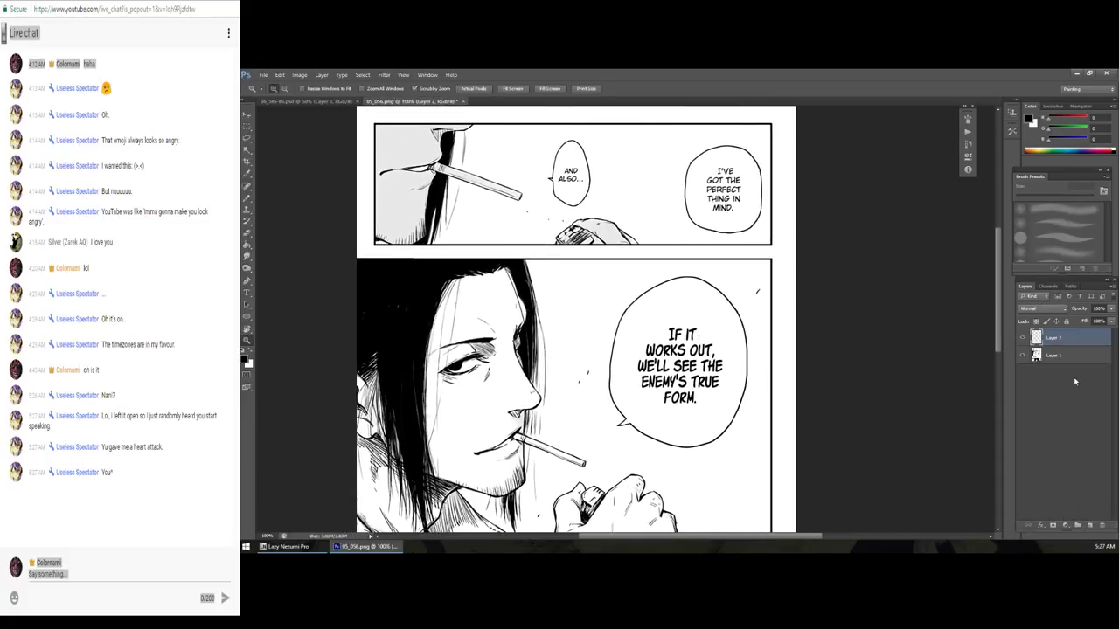
drag(869, 348, 582, 372)
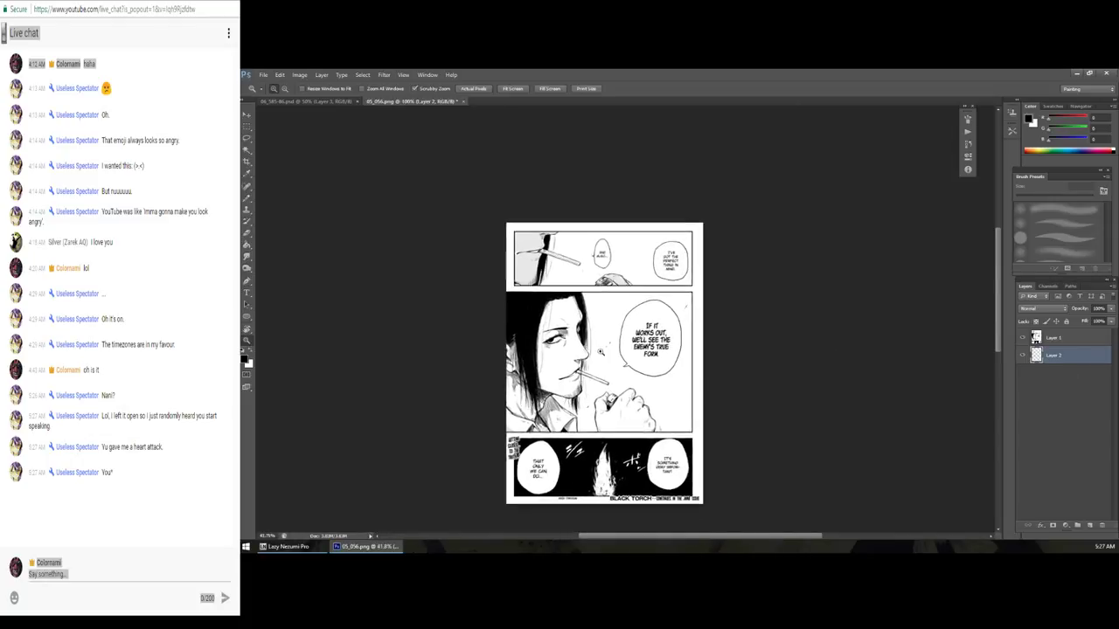
key(w)
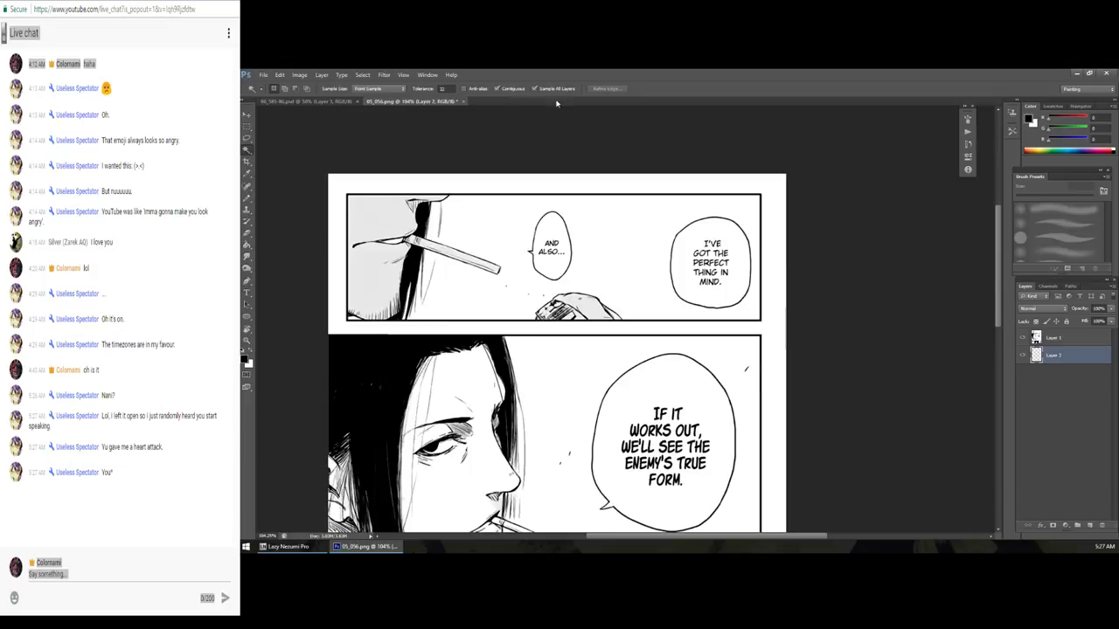
Step: Magic Wand-select the white backgrounds of the top panel and the face panel
drag(587, 229, 586, 229)
scroll(587, 229, down, 3)
click(591, 237)
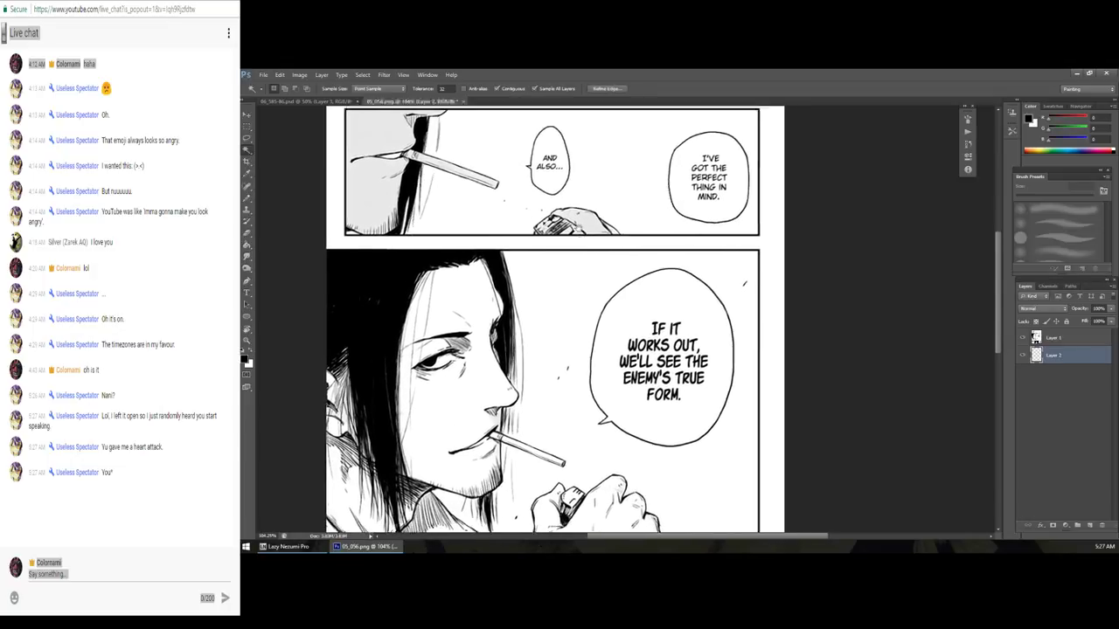
scroll(593, 220, down, 1)
shift+click(554, 279)
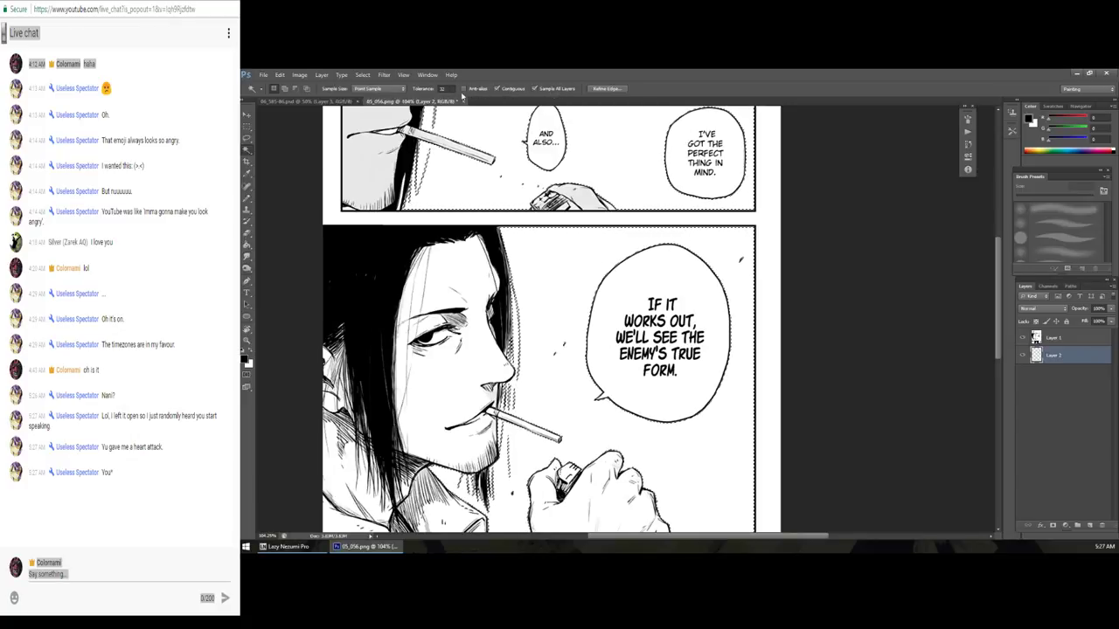
scroll(551, 267, down, 3)
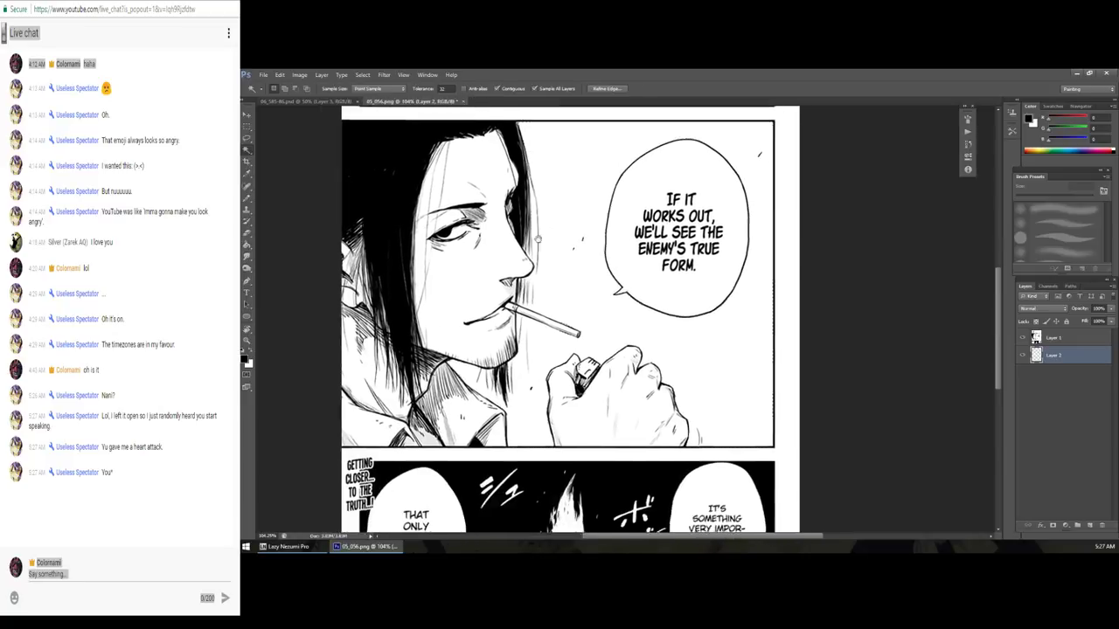
scroll(551, 266, down, 3)
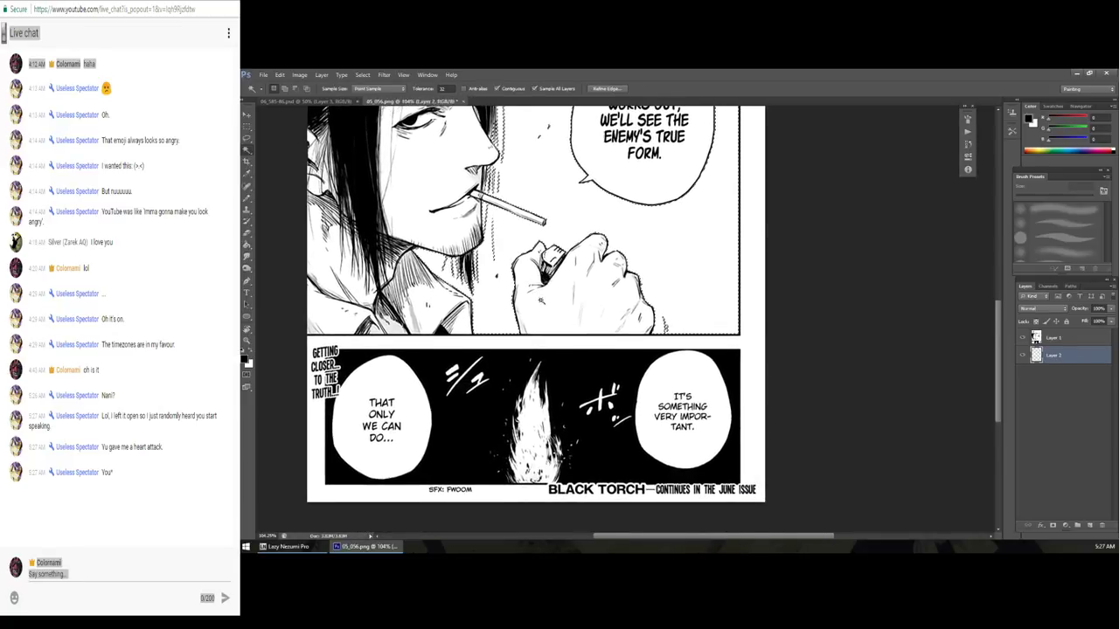
scroll(533, 292, up, 2)
scroll(529, 302, up, 2)
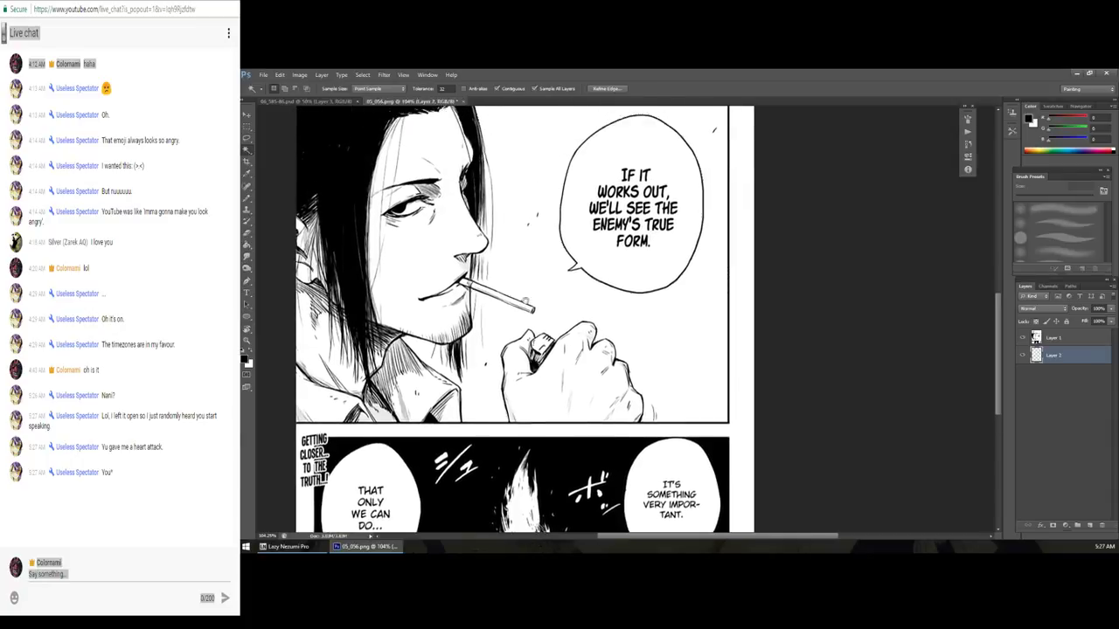
scroll(519, 324, up, 2)
scroll(518, 324, up, 2)
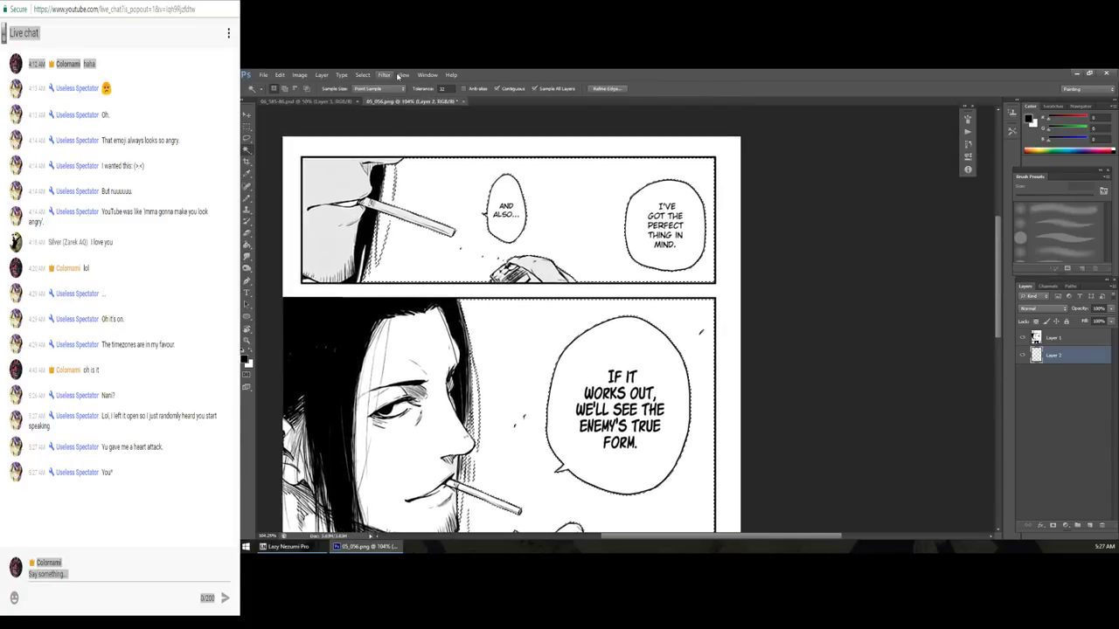
Step: Expand the selection and fill it with a pinkish-red foreground colour
click(363, 75)
mouse_move(370, 174)
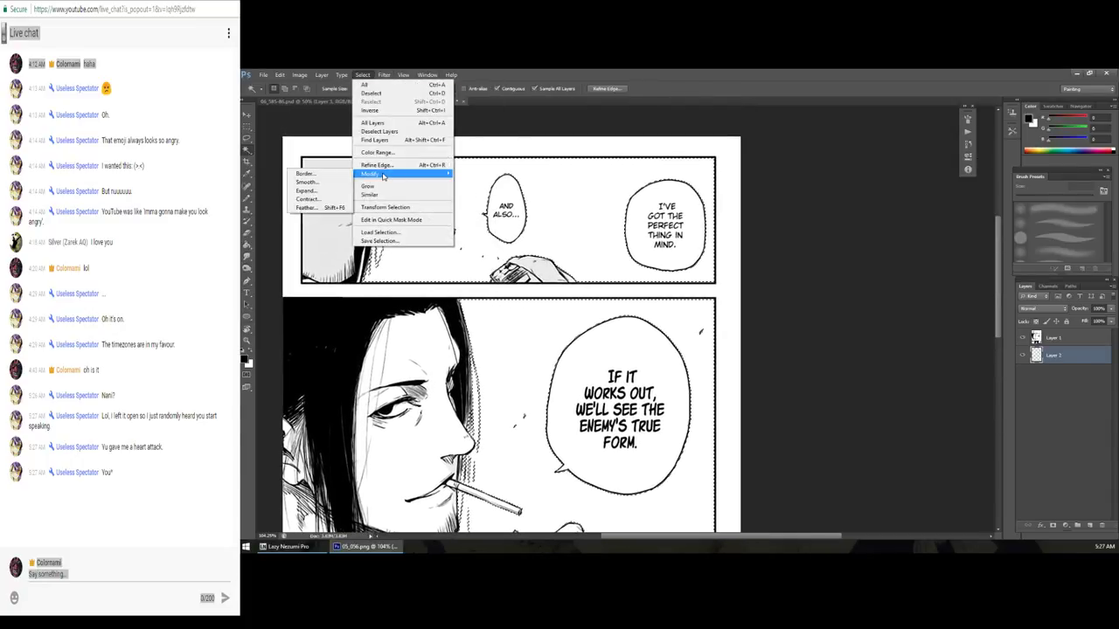
click(326, 191)
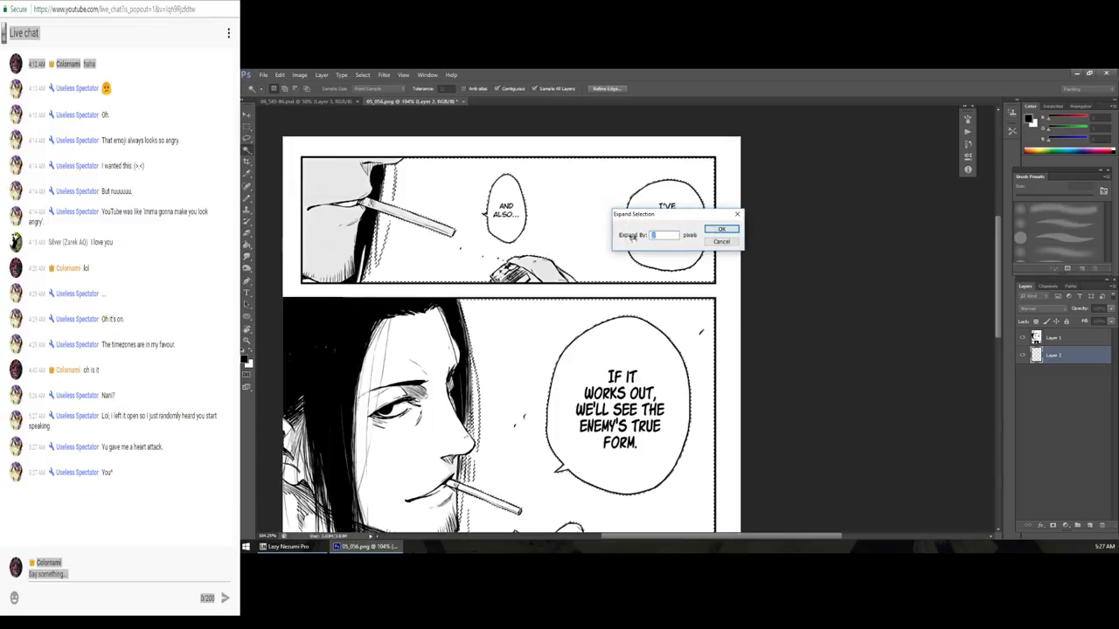
click(719, 233)
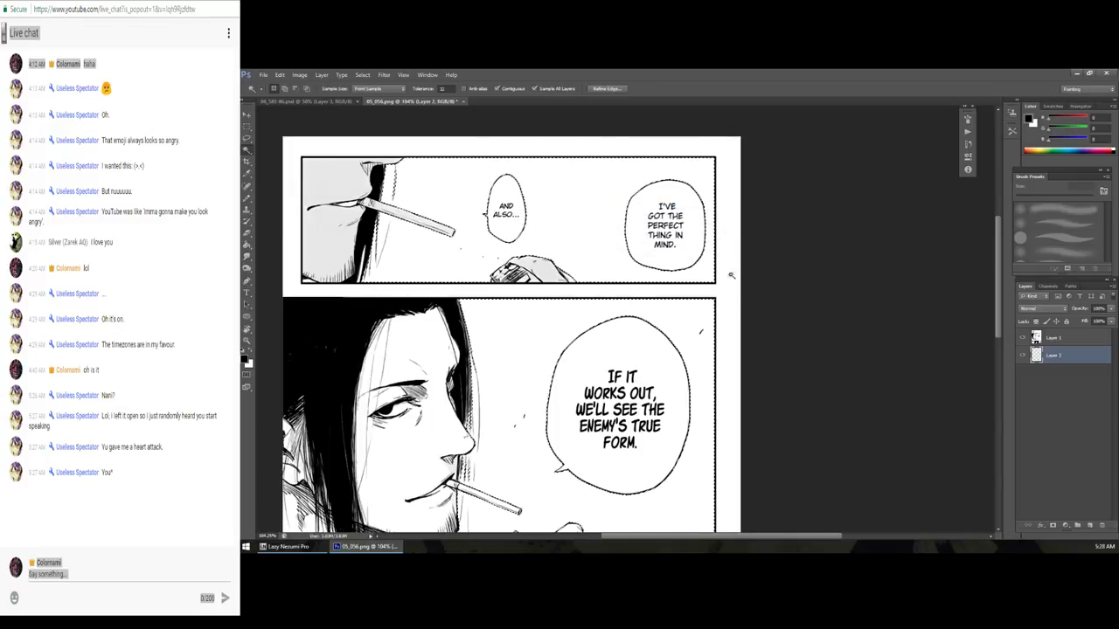
key(g)
click(246, 359)
click(789, 368)
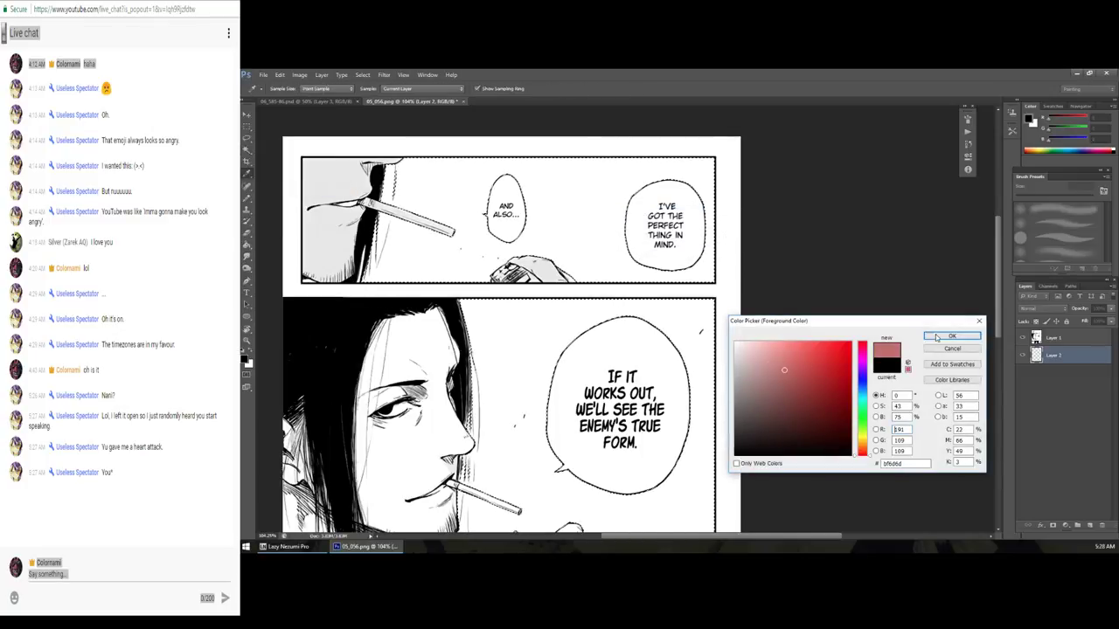
click(943, 331)
click(617, 266)
Step: Lasso the AND ALSO... and I'VE GOT THE PERFECT THING IN MIND. bubbles
key(l)
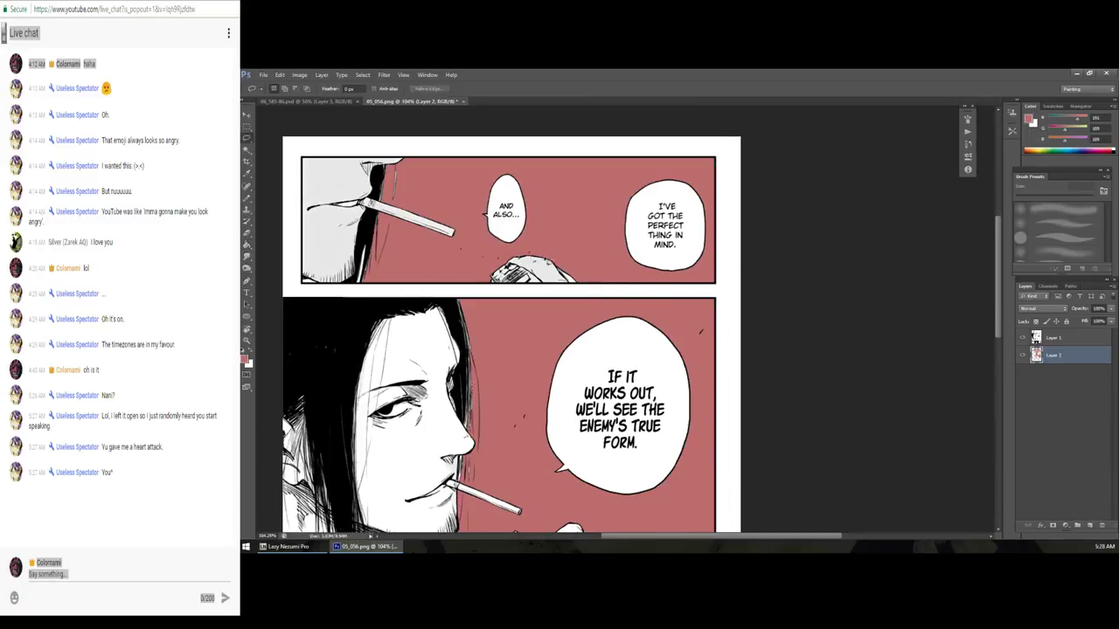
drag(564, 218, 565, 212)
drag(683, 286, 685, 282)
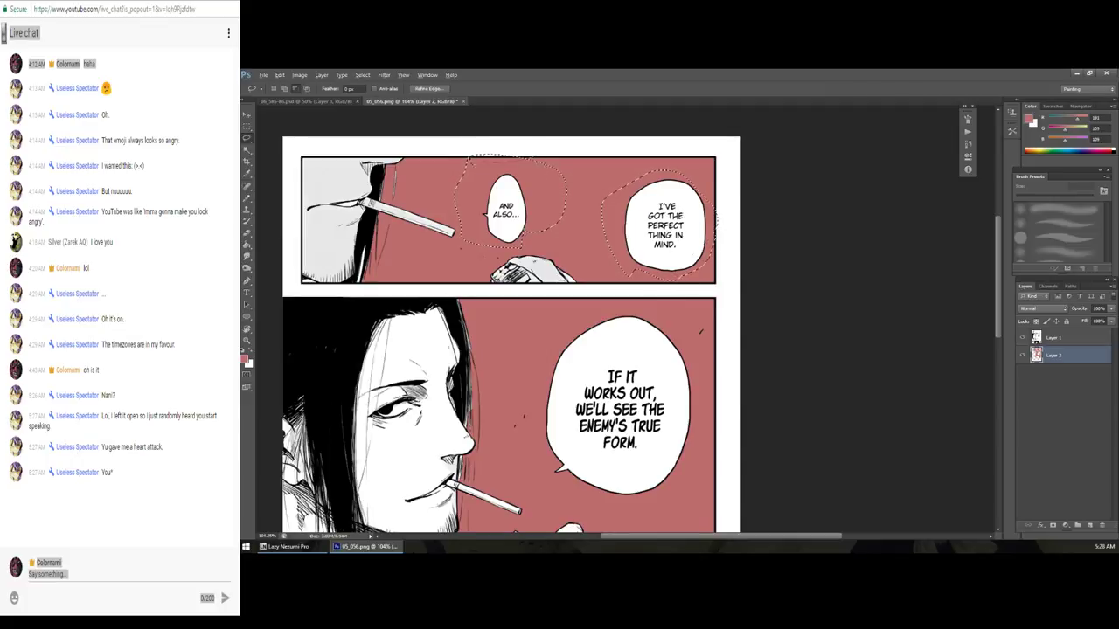
Step: Lasso the IF IT WORKS OUT, IT'S SOMETHING and THAT ONLY WE CAN DO... bubbles
key(g)
scroll(541, 227, down, 3)
scroll(542, 227, right, 2)
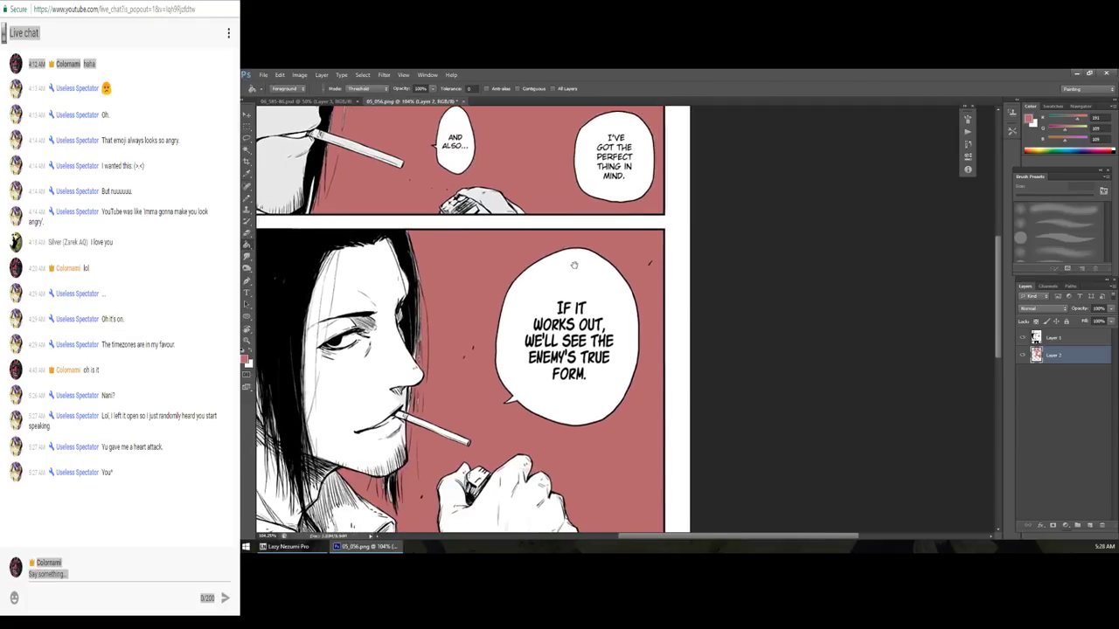
key(l)
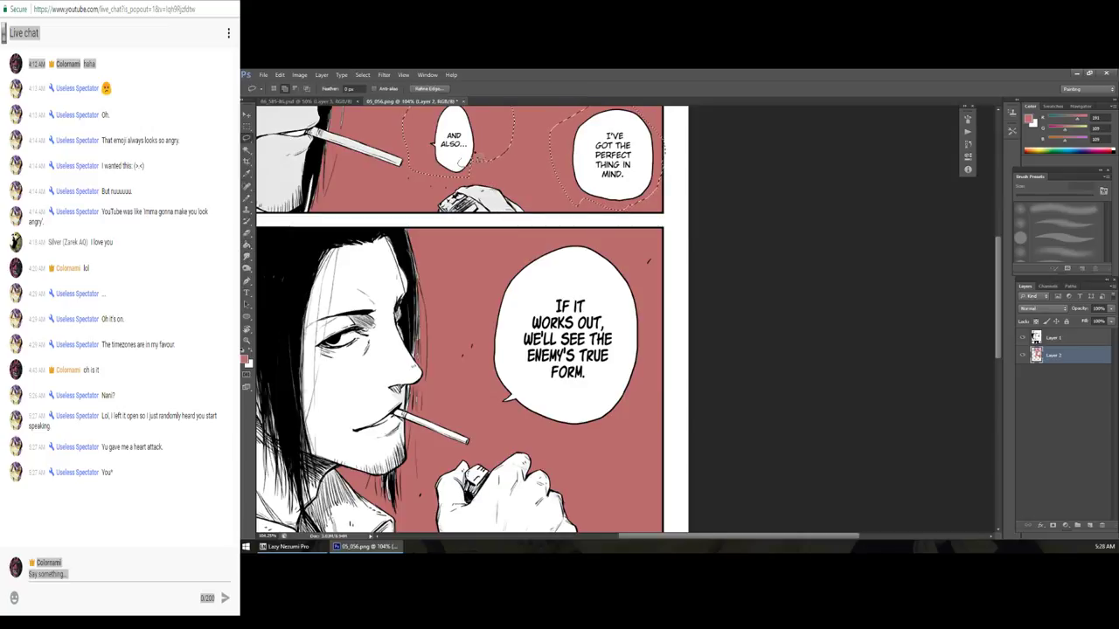
drag(495, 255, 628, 280)
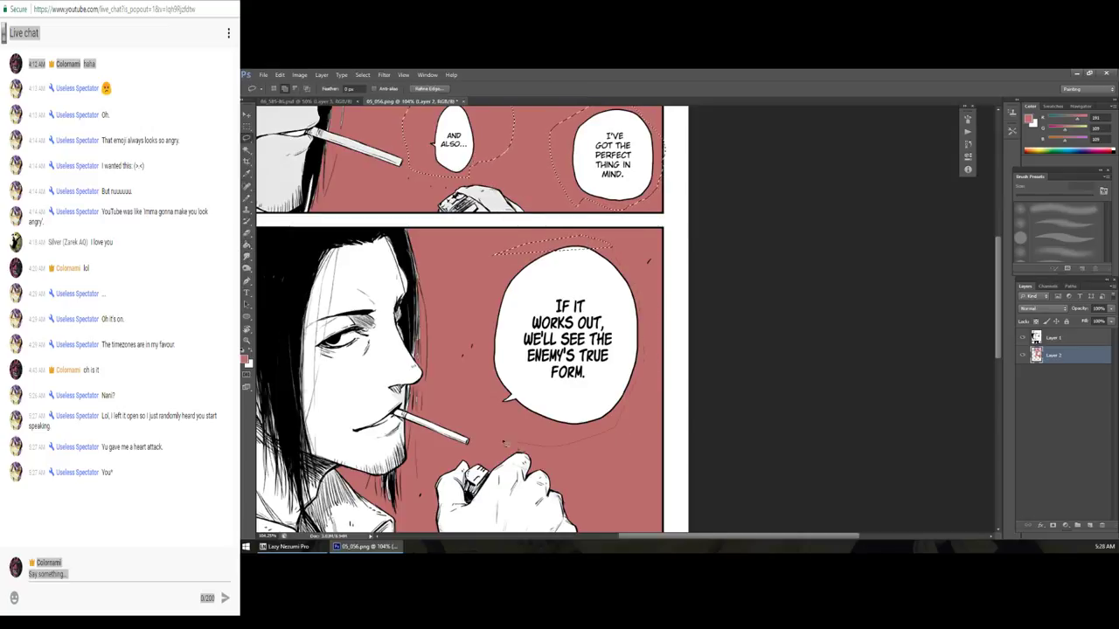
drag(489, 299, 538, 271)
scroll(547, 382, down, 5)
scroll(548, 382, left, 1)
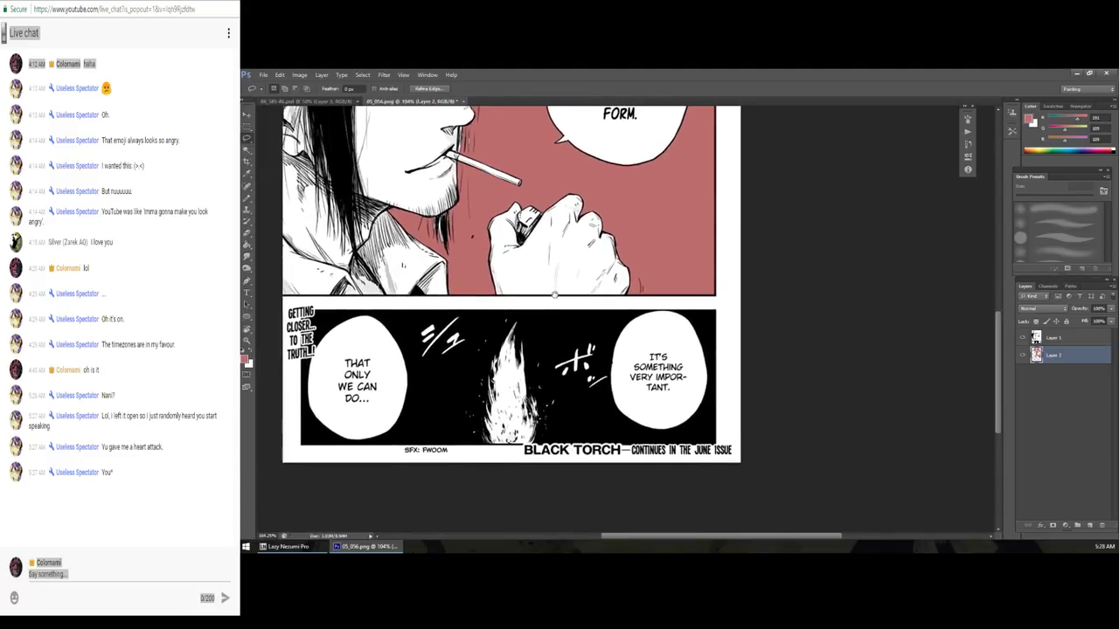
drag(610, 421, 638, 321)
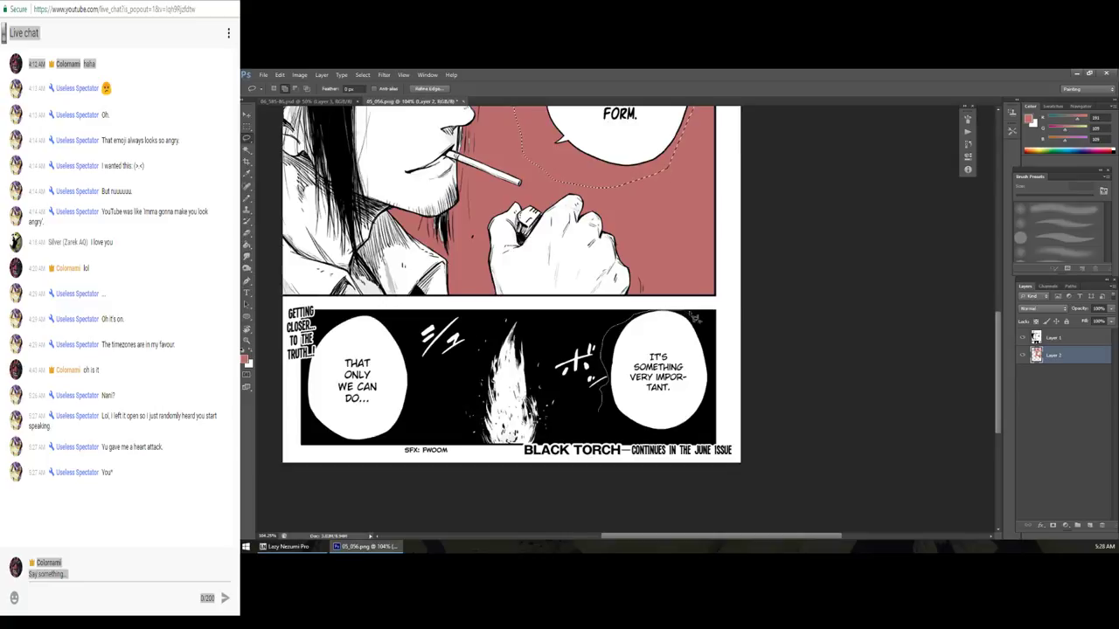
mouse_move(638, 322)
mouse_down()
mouse_move(713, 346)
mouse_move(599, 421)
mouse_up()
mouse_move(430, 407)
mouse_down()
mouse_move(367, 446)
mouse_move(330, 444)
mouse_move(306, 423)
mouse_up()
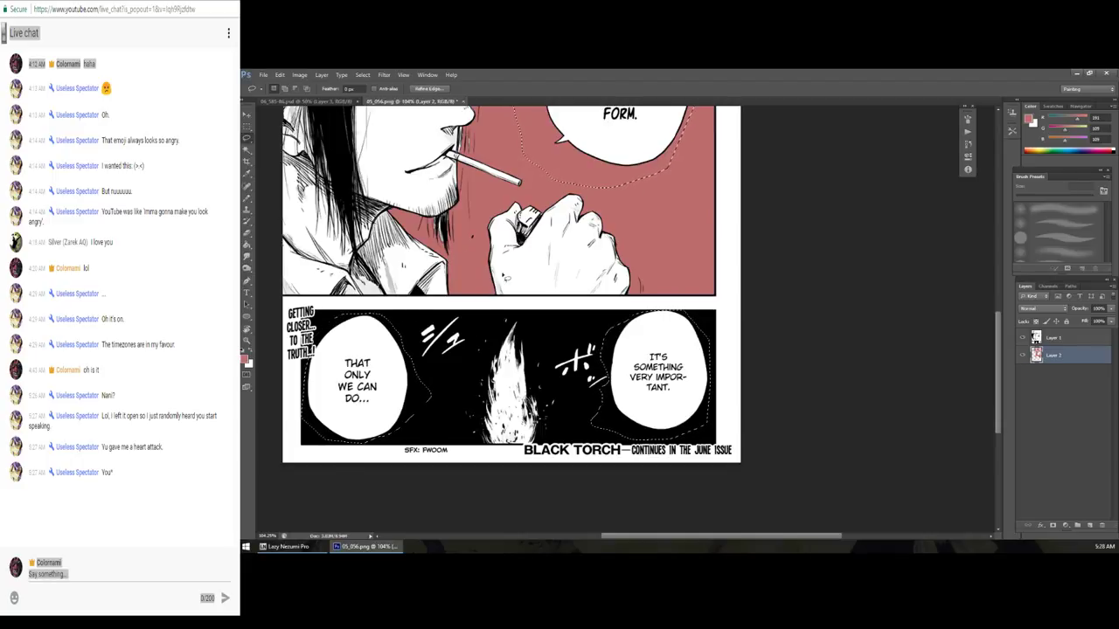
Step: Pick a bright green and fill the selected speech bubbles with it
click(1028, 117)
click(862, 417)
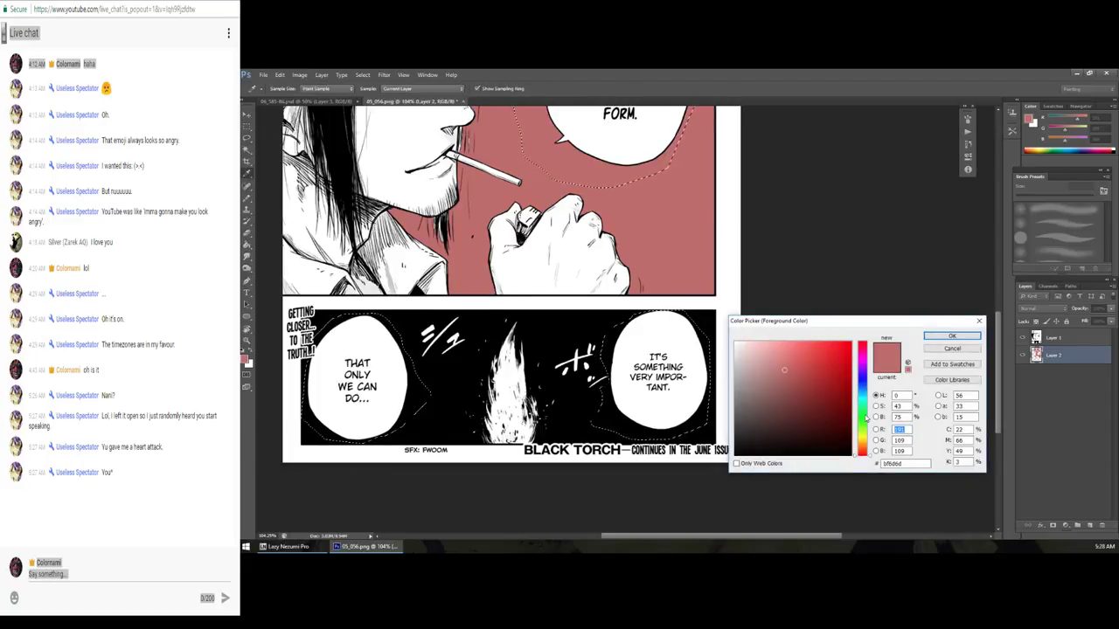
click(805, 351)
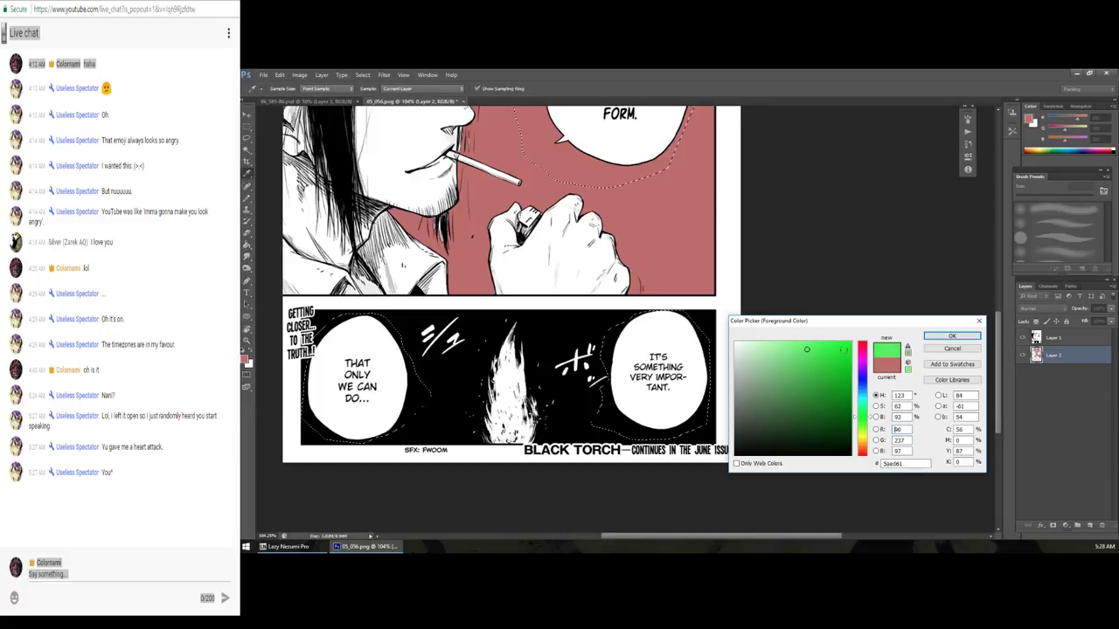
click(952, 336)
key(g)
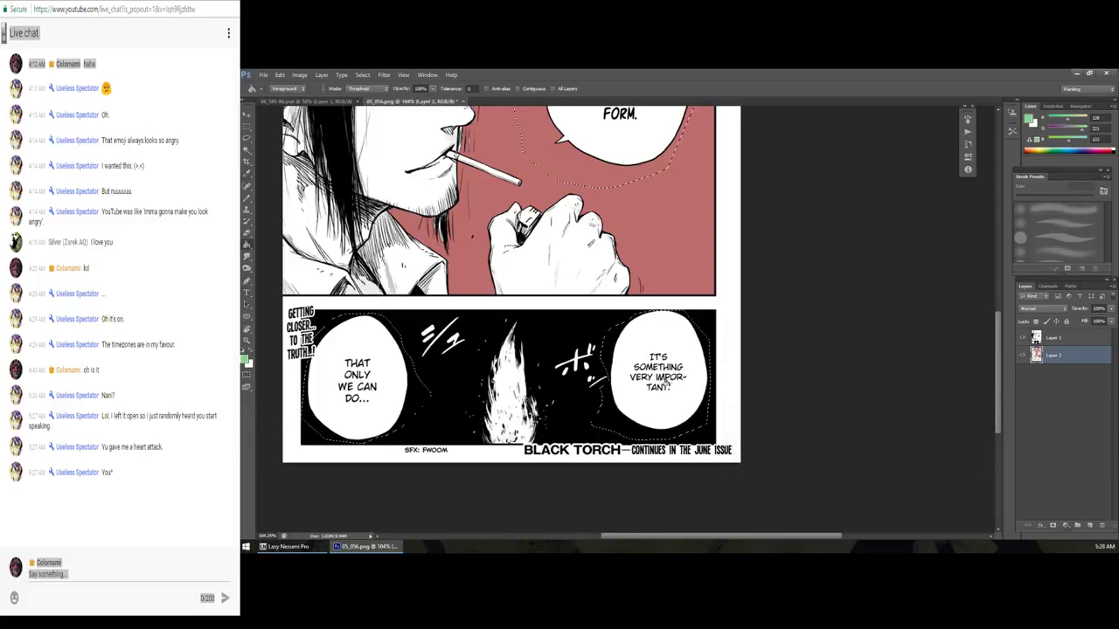
click(658, 333)
scroll(629, 336, up, 5)
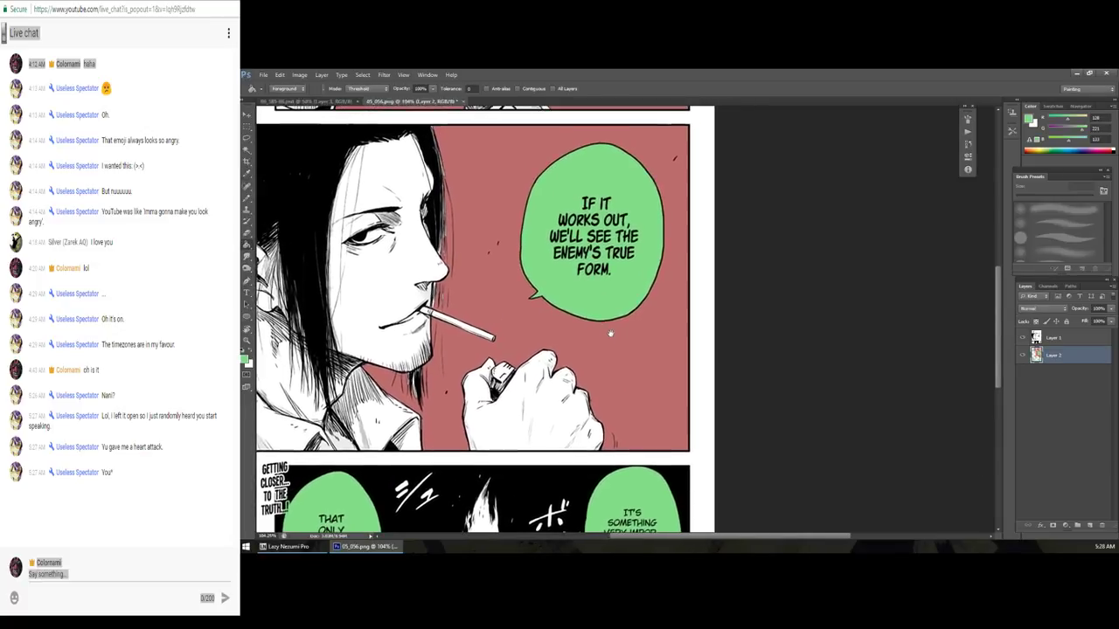
scroll(612, 339, left, 1)
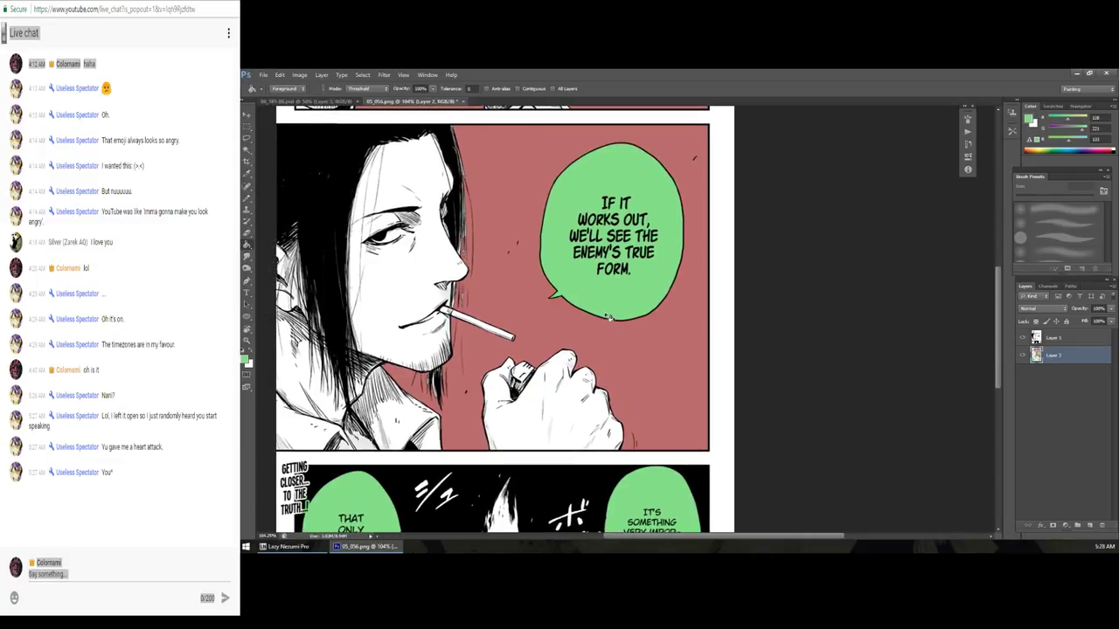
scroll(563, 304, up, 1)
Step: Undo the stray green stroke by the mouth and sample the panel's pinkish red
key(b)
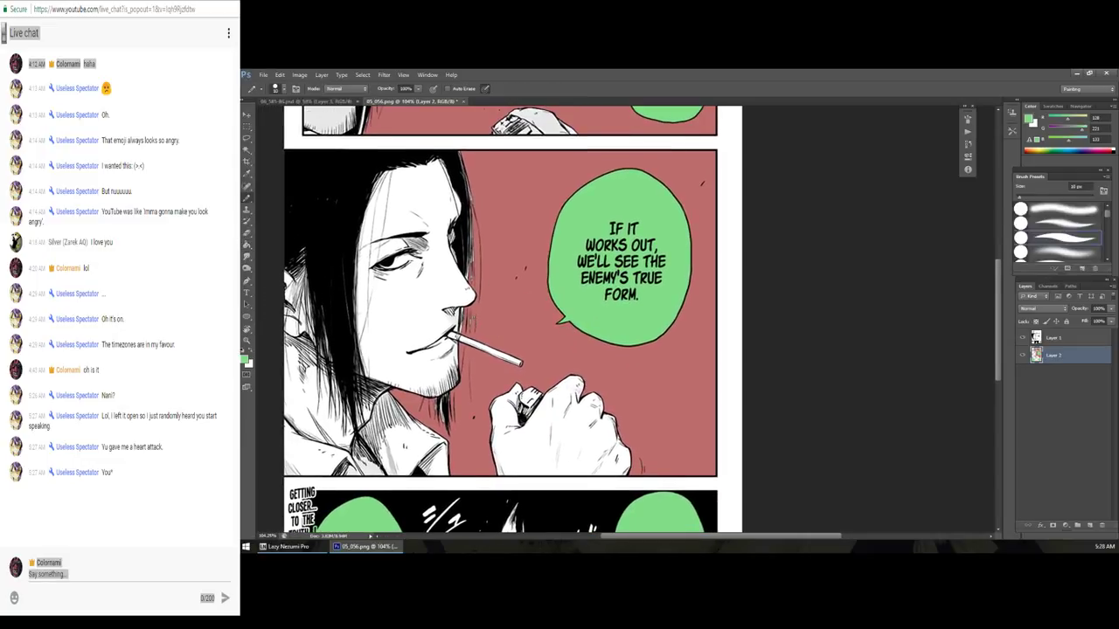
key(ctrl+z)
alt+click(506, 307)
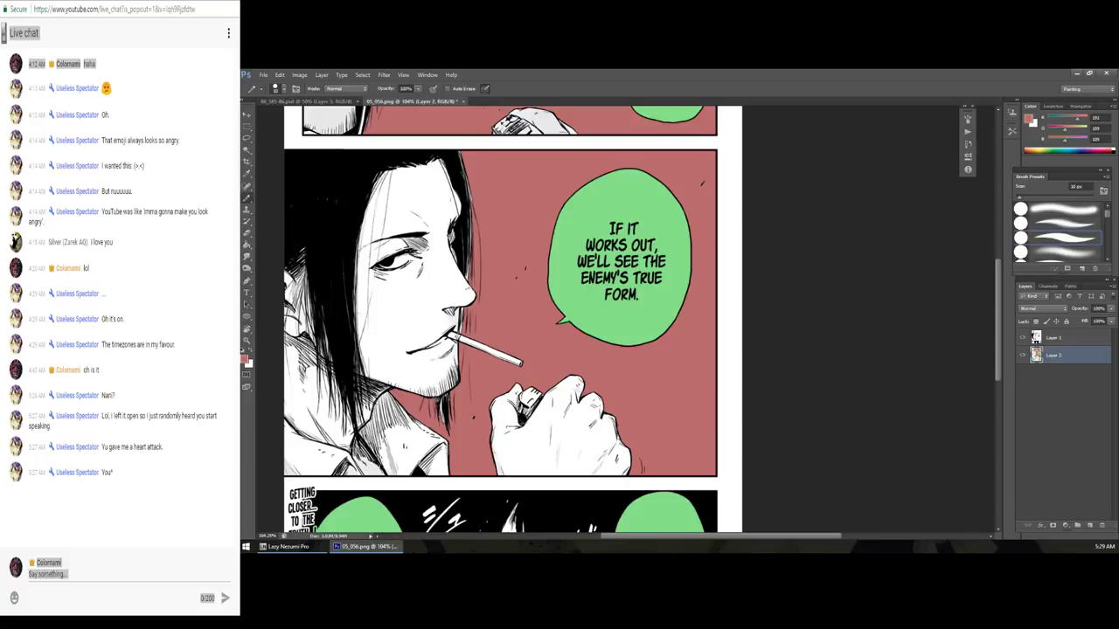
Step: Pencil small dark marks into the man's hair, then zoom out to the whole page
drag(447, 401, 439, 424)
key(ctrl+z)
scroll(643, 320, up, 1)
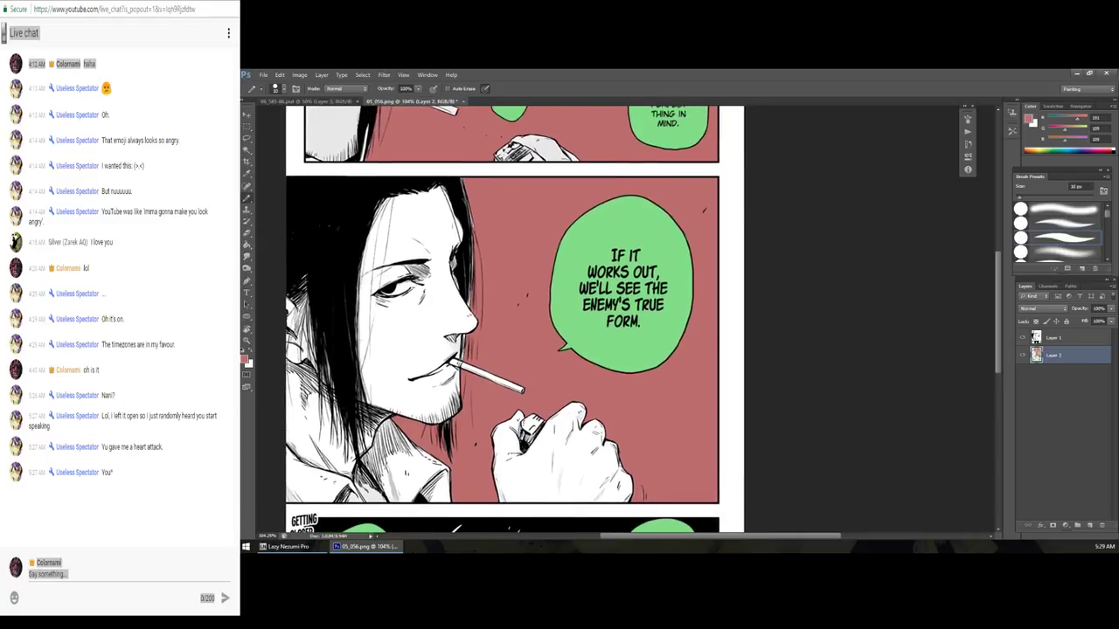
drag(464, 350, 465, 363)
scroll(522, 281, up, 3)
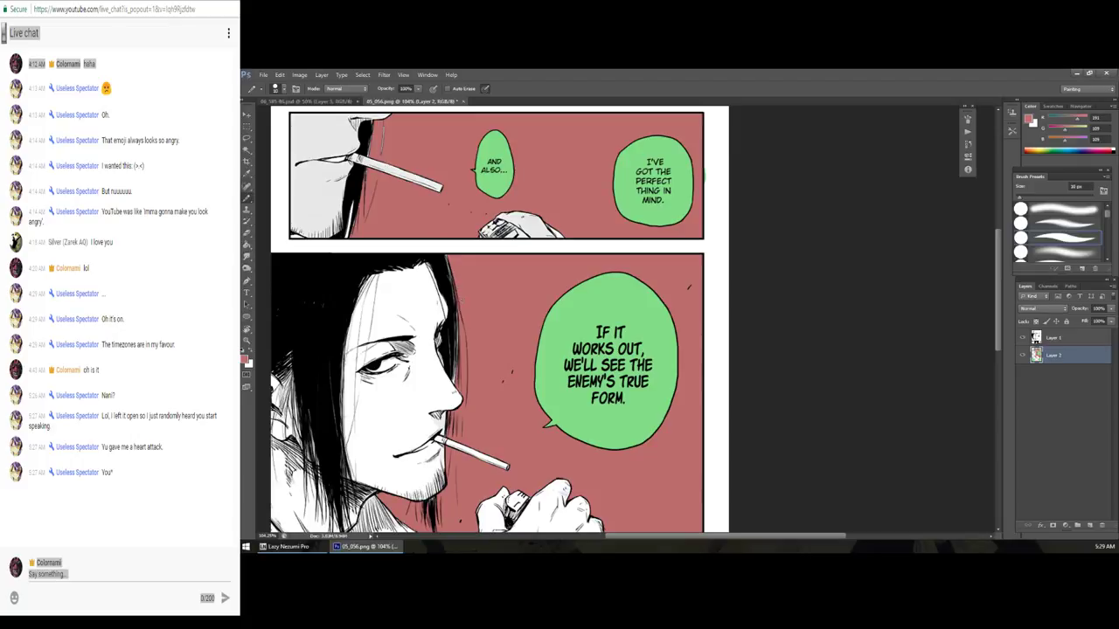
key(z)
alt+click(662, 274)
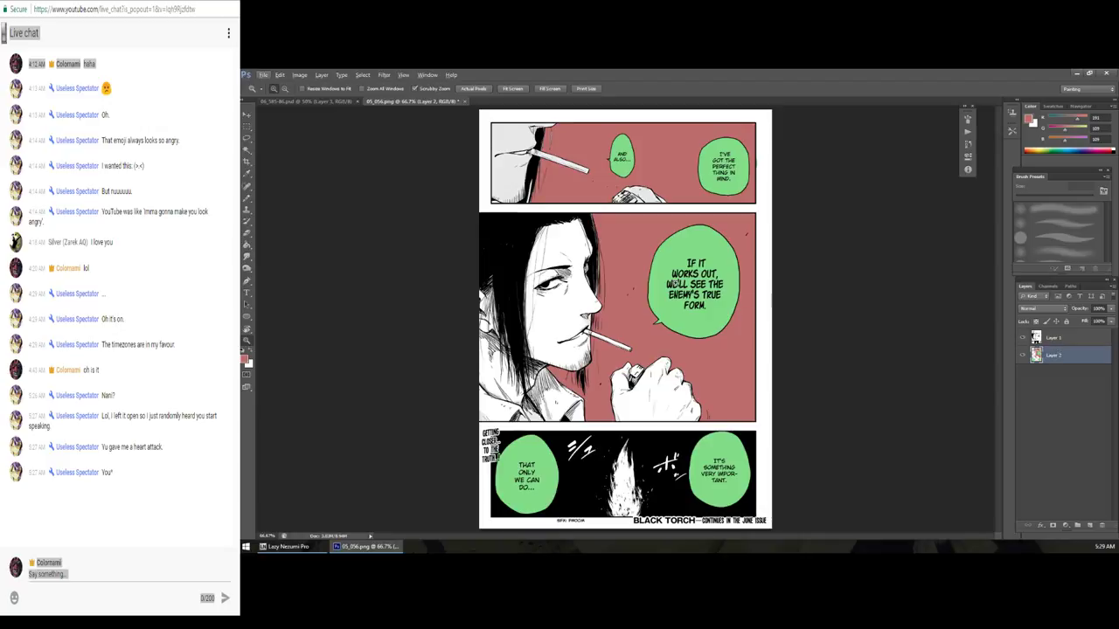
Step: Magic Wand-select the white gutters around the panels and expand the selection
key(b)
key(w)
click(764, 208)
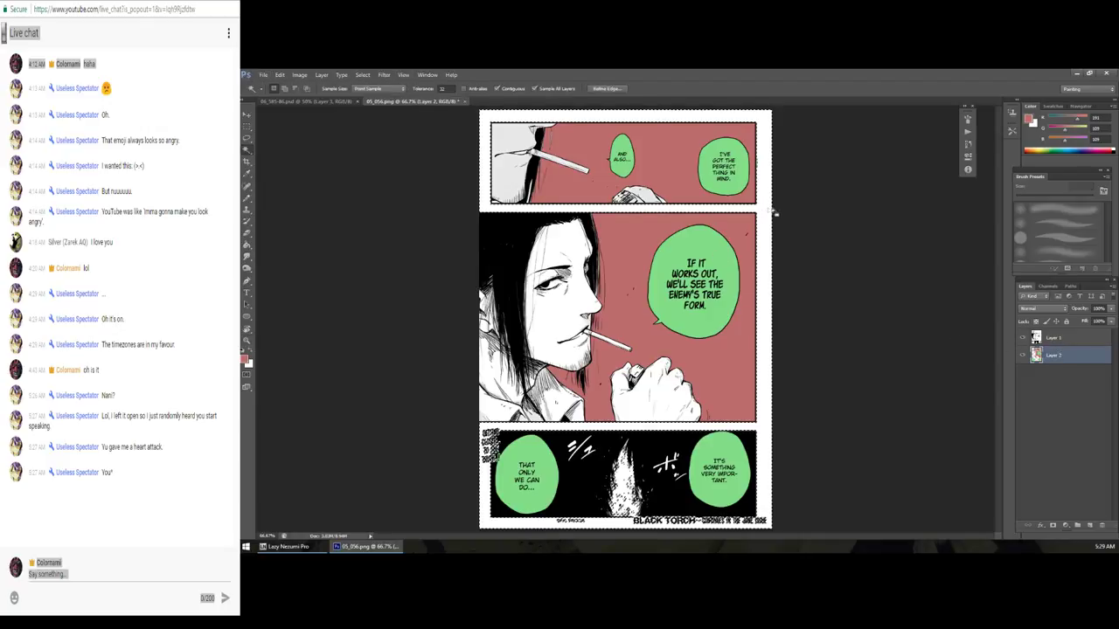
click(363, 74)
mouse_move(371, 174)
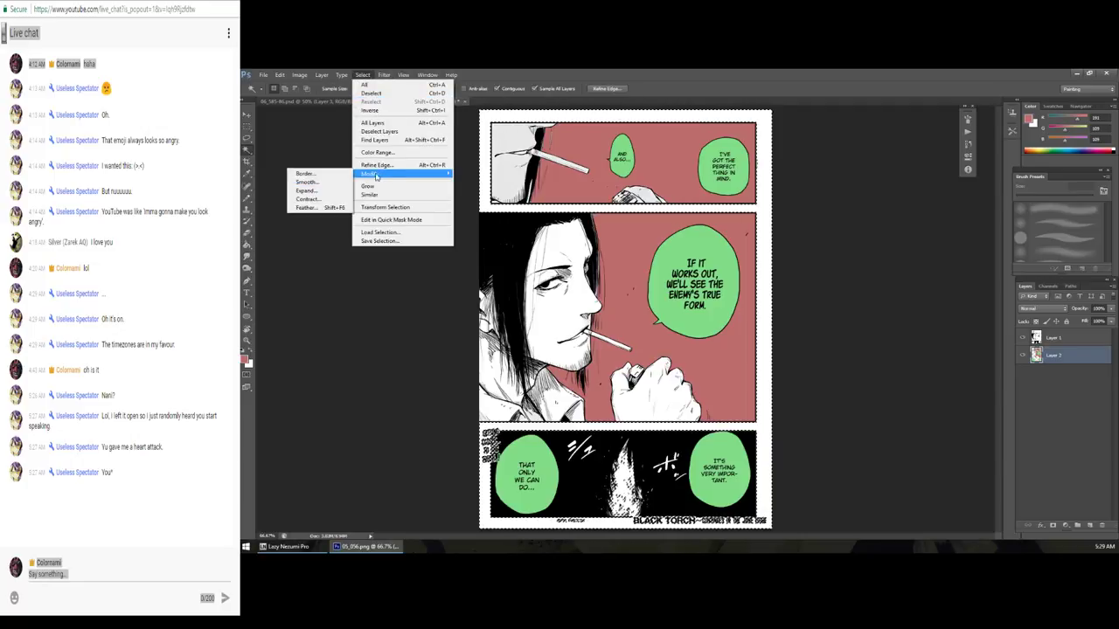
click(319, 191)
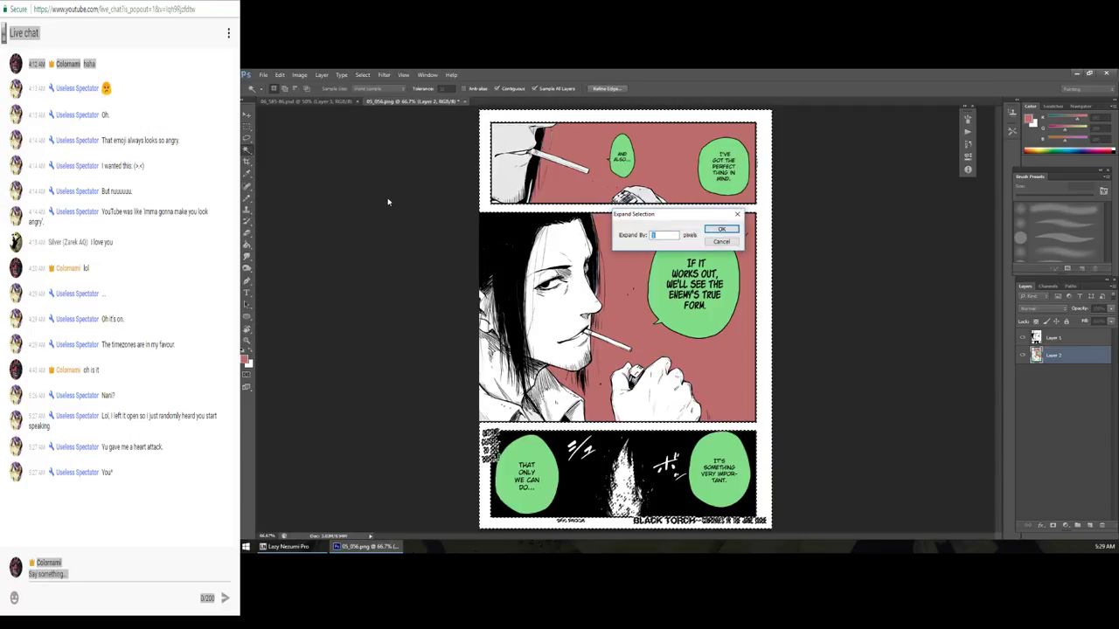
click(720, 229)
Step: Fill the selected gutters with a grey-pink colour
key(i)
click(246, 359)
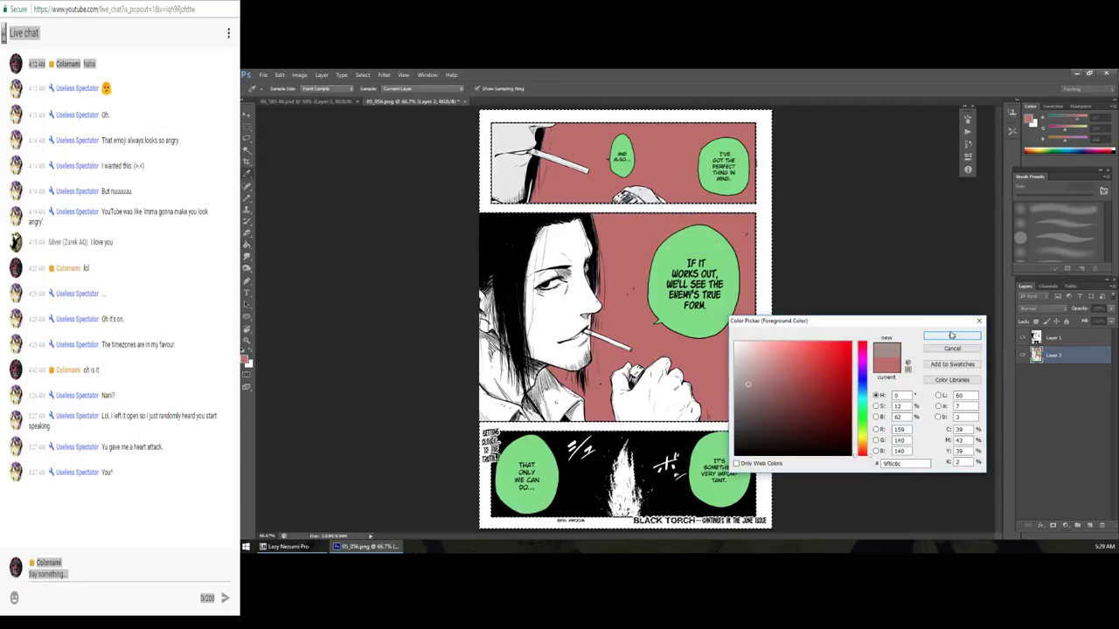
click(952, 336)
key(g)
click(768, 236)
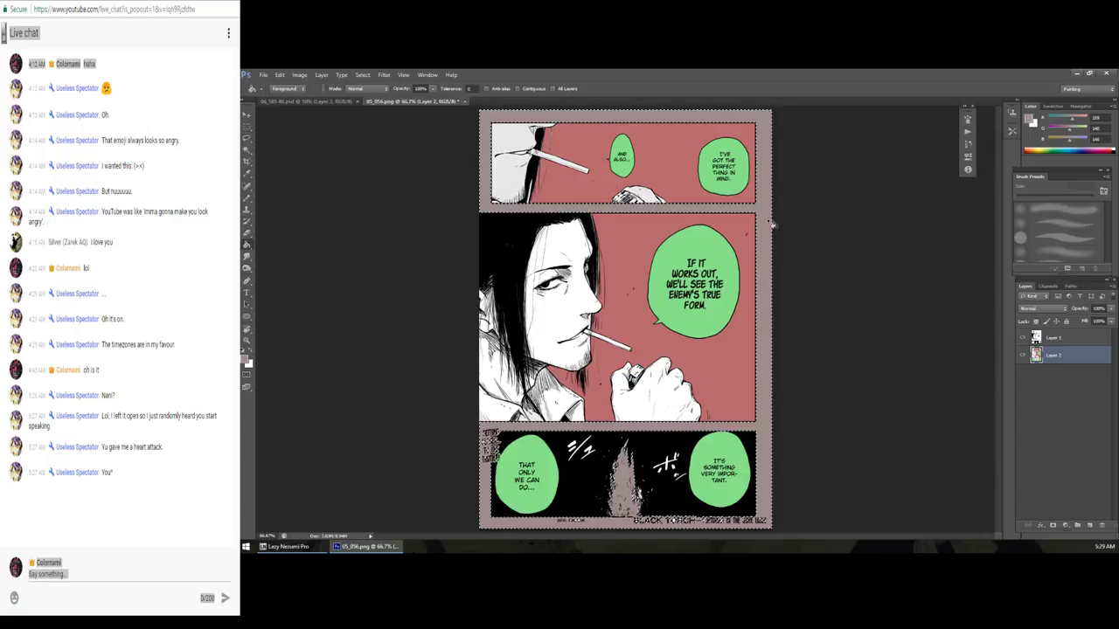
Step: Darken the hair edge in the top panel with the Pencil
key(z)
click(572, 175)
key(b)
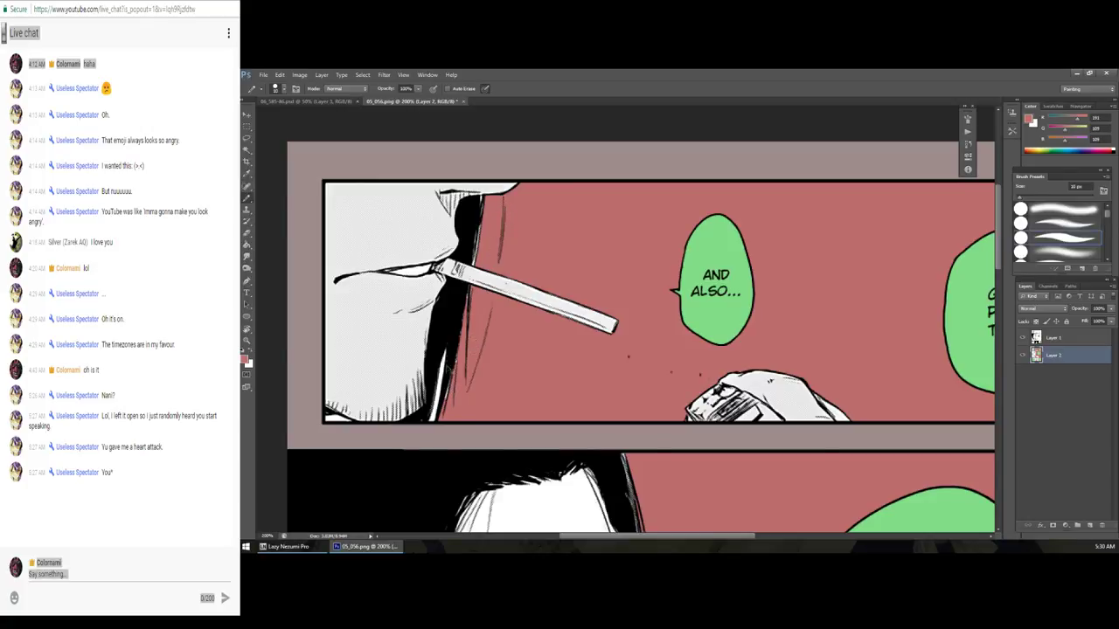
drag(445, 347, 432, 412)
scroll(517, 297, down, 3)
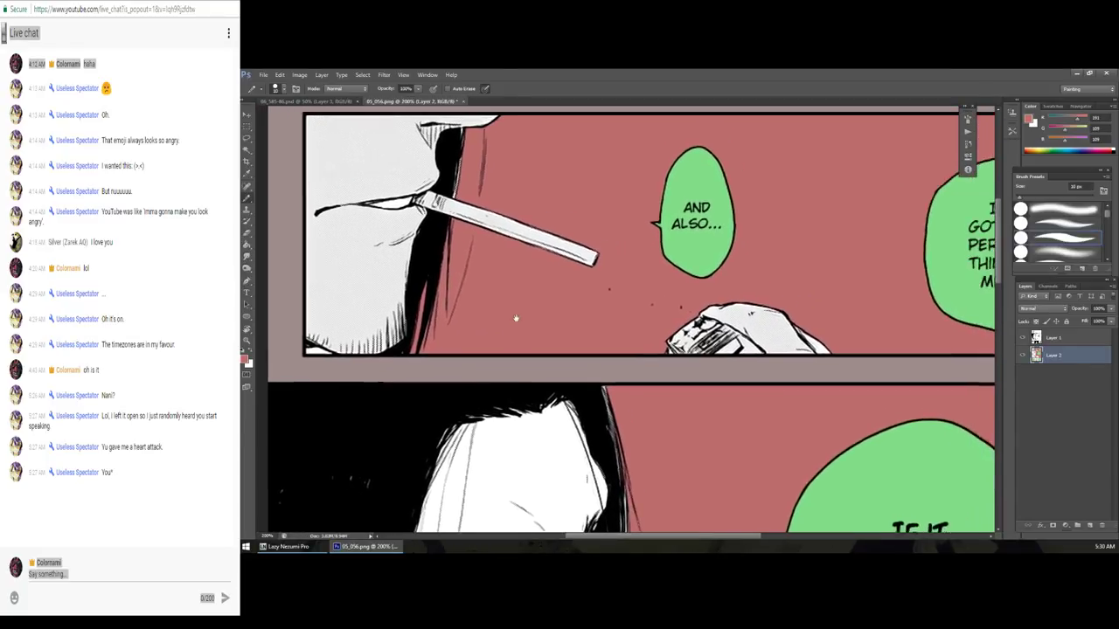
key(ctrl+minus)
key(ctrl+minus)
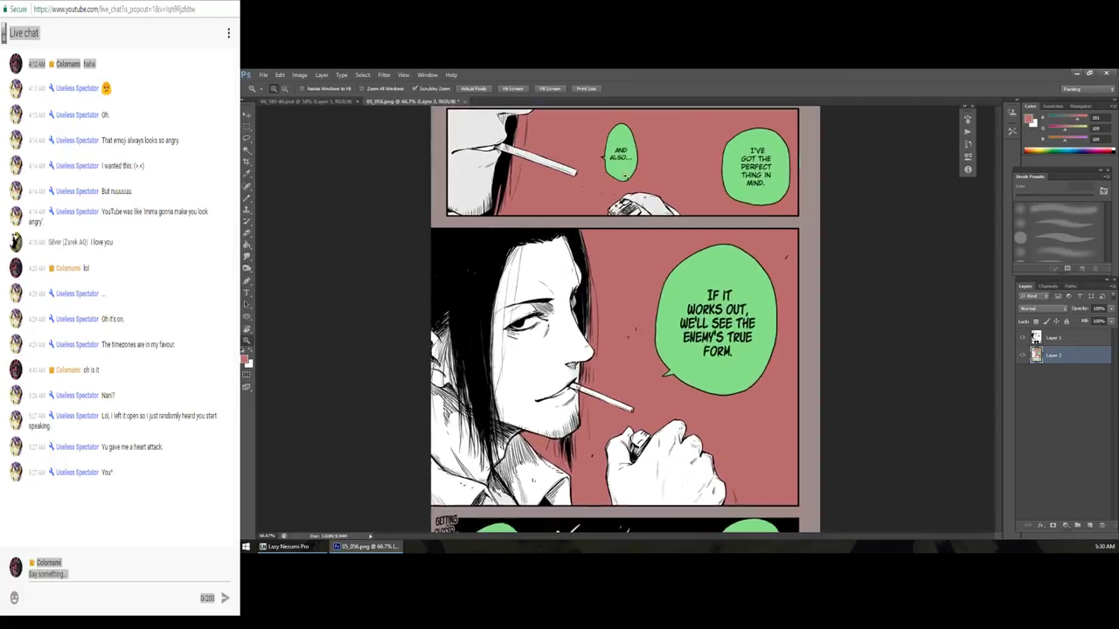
Step: Paint the grey-pink gutter colour over stray specks on the bottom panel's flame
drag(624, 174, 505, 203)
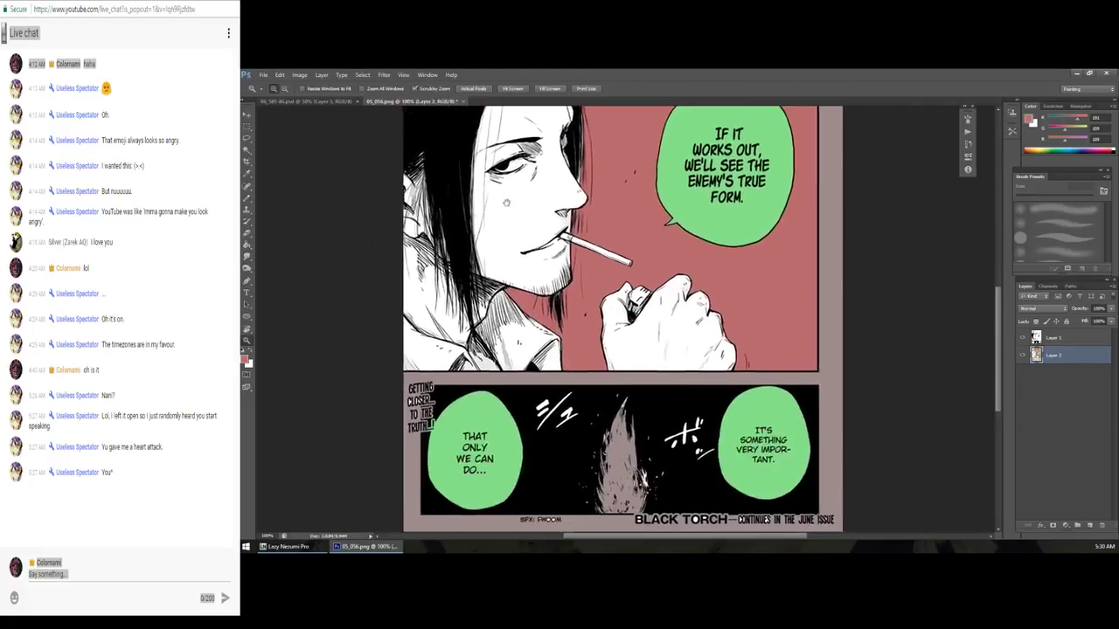
scroll(505, 203, up, 3)
scroll(455, 271, down, 5)
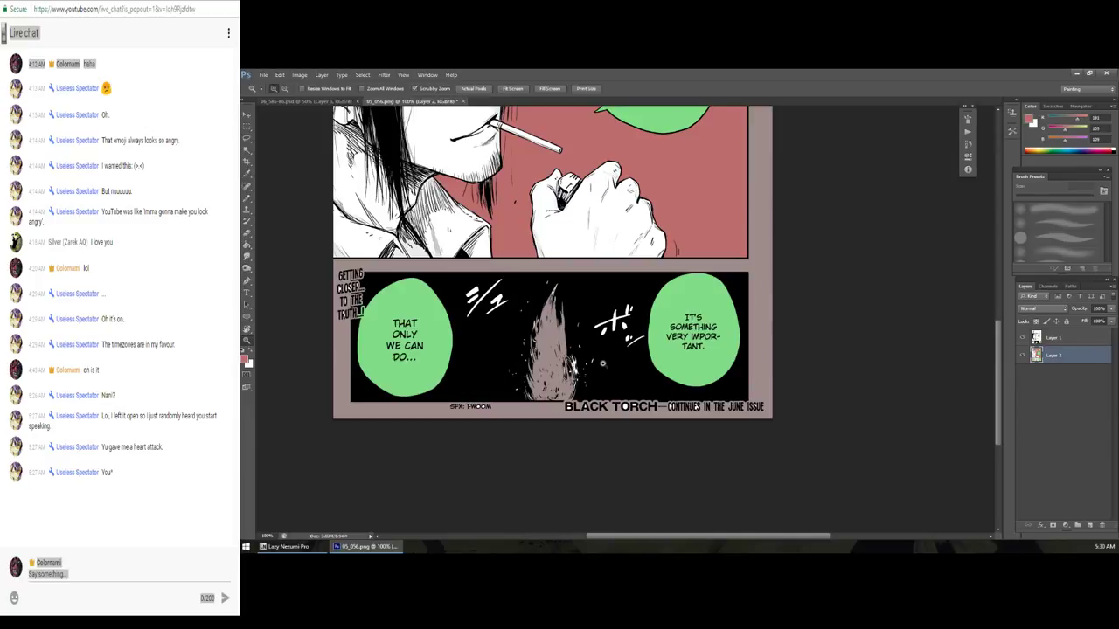
key(l)
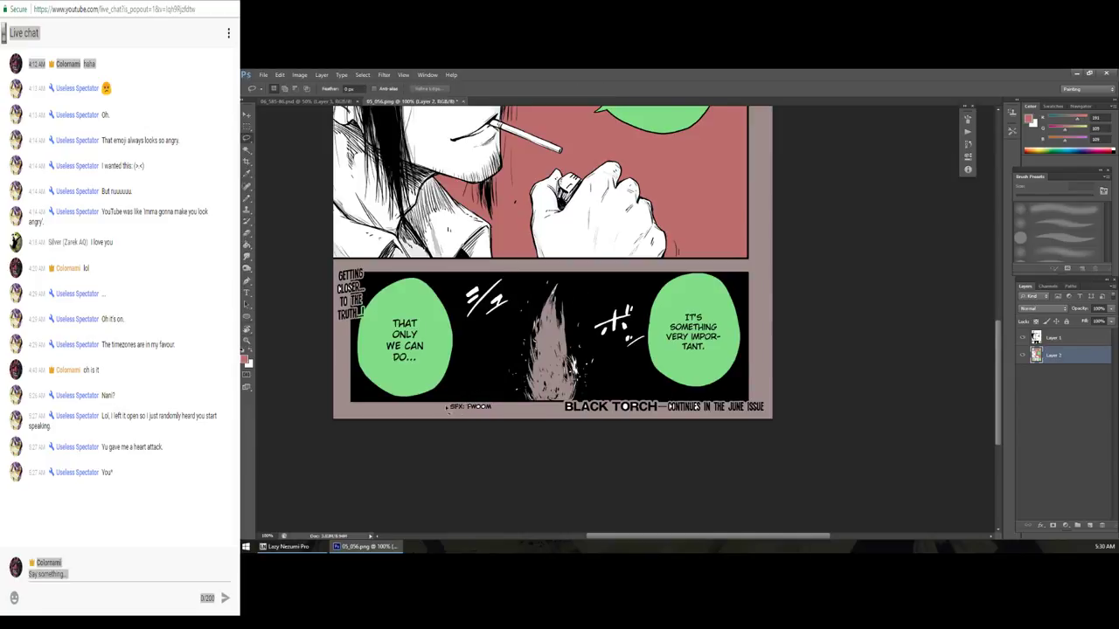
key(b)
alt+click(495, 407)
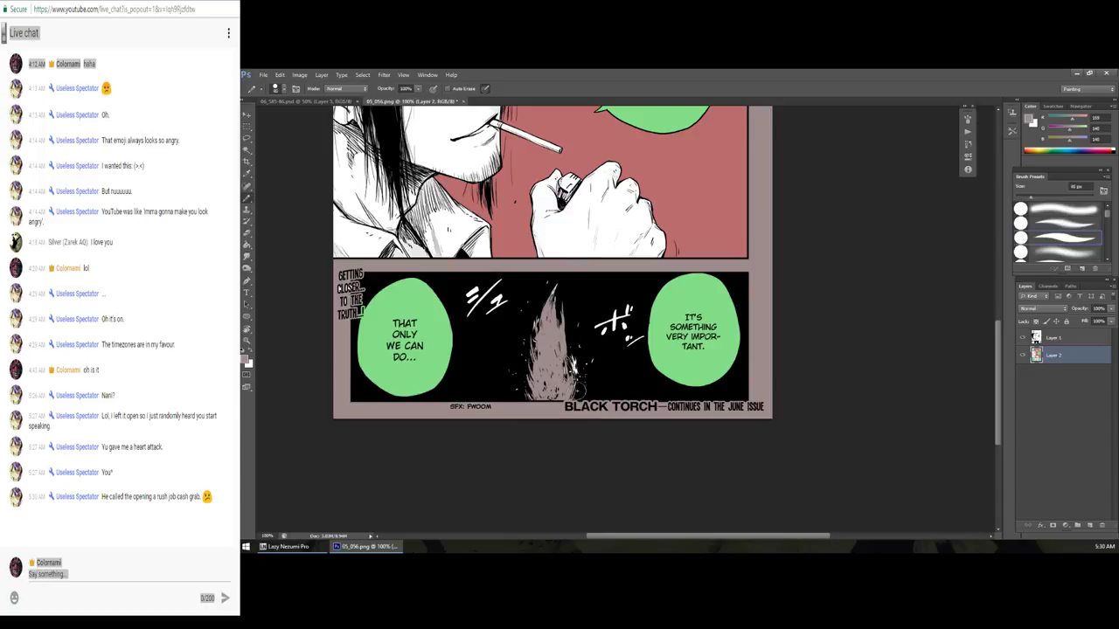
drag(575, 390, 546, 280)
key(l)
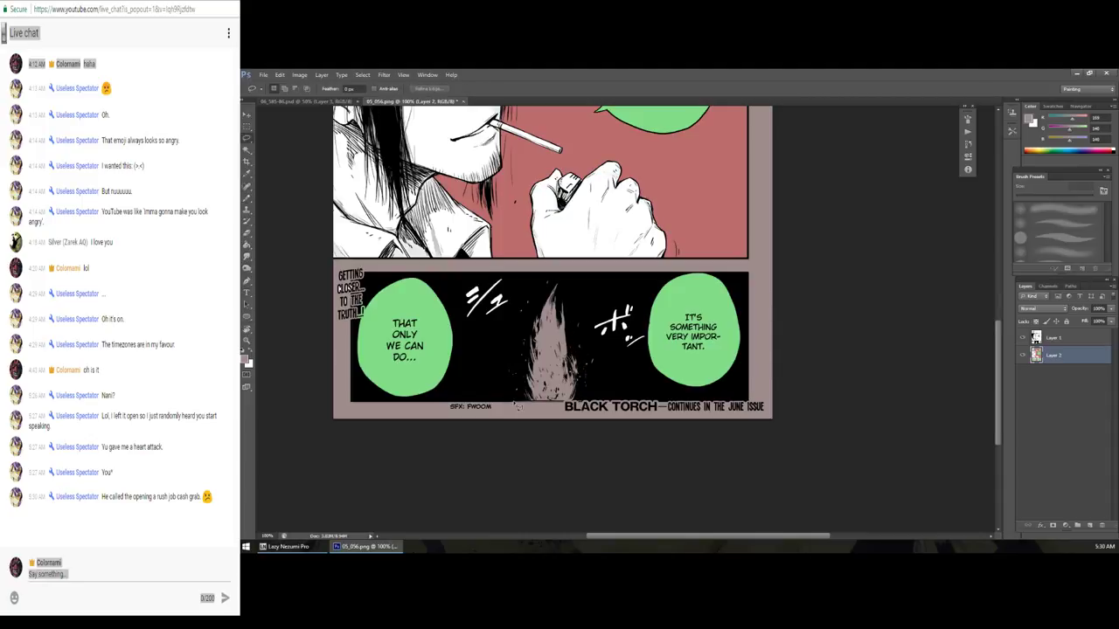
Step: Lasso the flame in the bottom panel and brush it red
drag(515, 407, 571, 284)
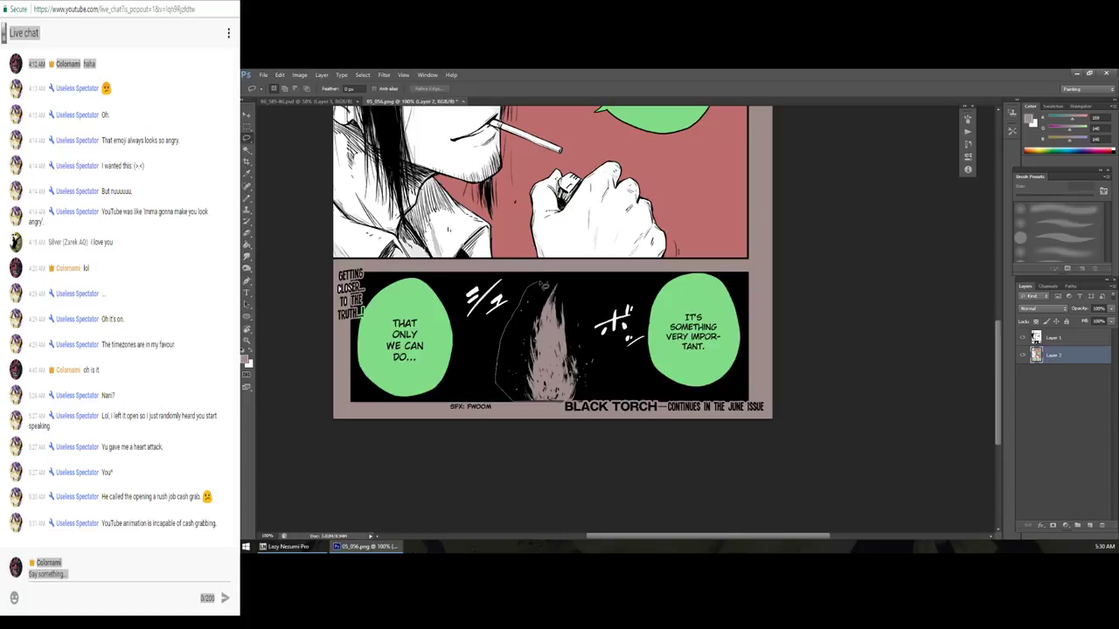
drag(571, 285, 611, 371)
key(b)
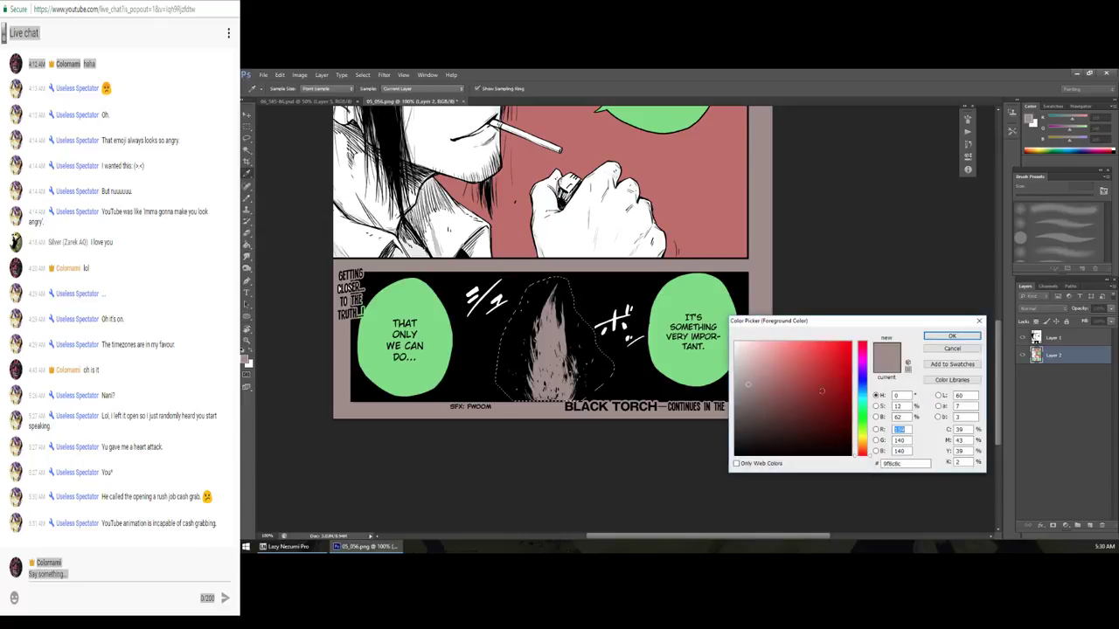
click(811, 358)
key(Return)
mouse_move(555, 400)
mouse_down()
mouse_move(549, 319)
mouse_move(572, 288)
mouse_up()
Step: Repaint the flame orange-red and deselect it
click(245, 358)
click(862, 451)
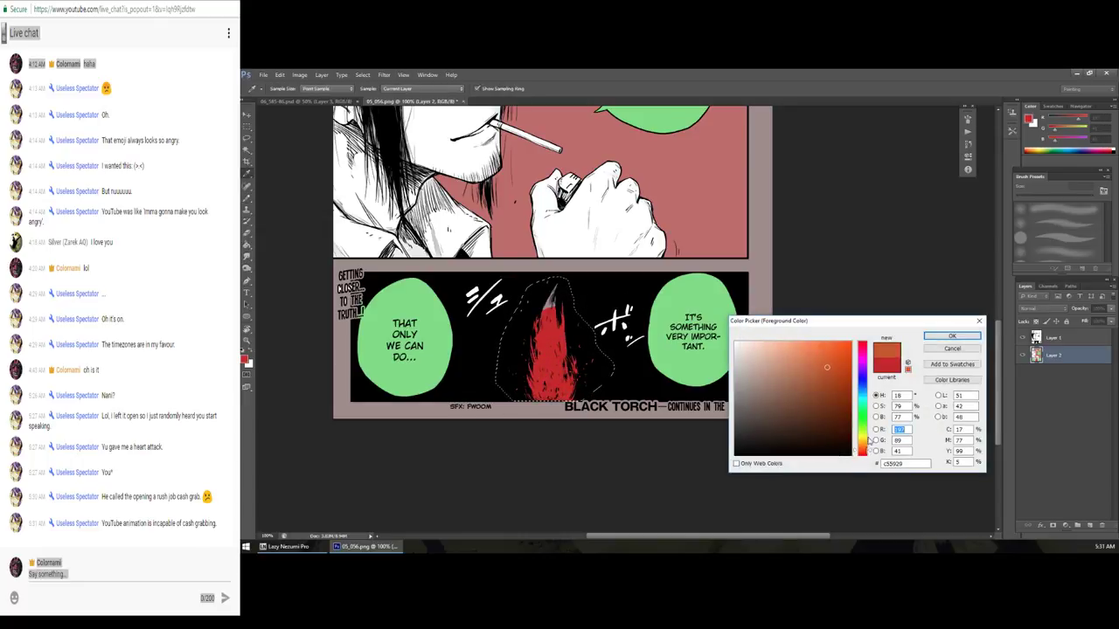
key(Return)
mouse_move(552, 398)
mouse_down()
mouse_move(543, 305)
mouse_move(590, 280)
mouse_move(638, 342)
mouse_move(620, 370)
mouse_move(609, 324)
mouse_up()
key(ctrl+d)
Step: Set the foreground colour to olive green #647c2a
click(246, 359)
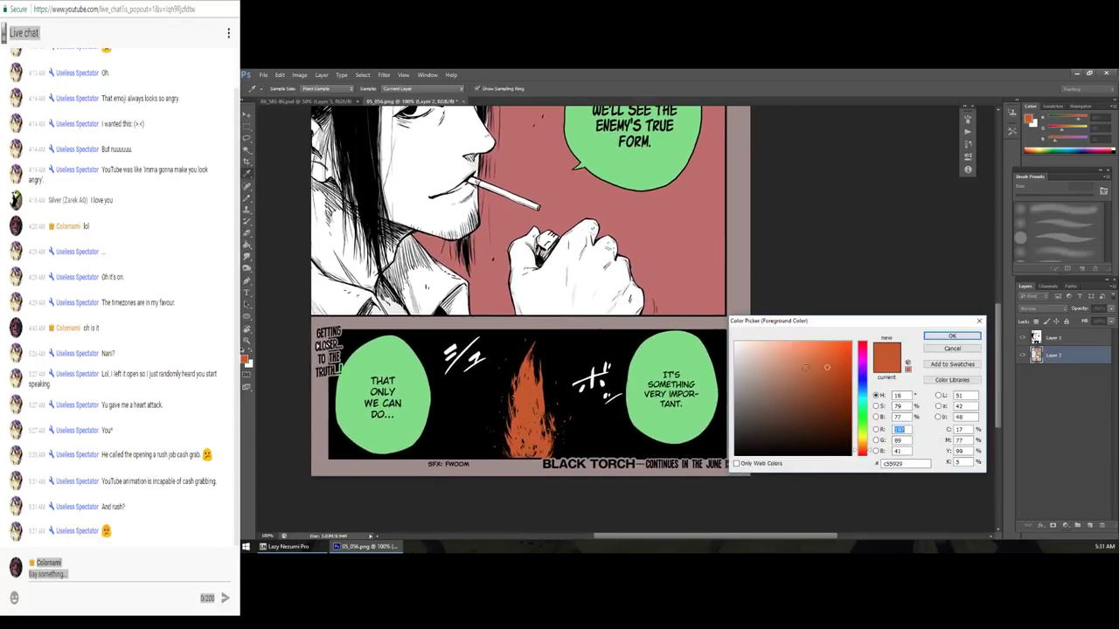
click(811, 400)
drag(862, 450, 863, 431)
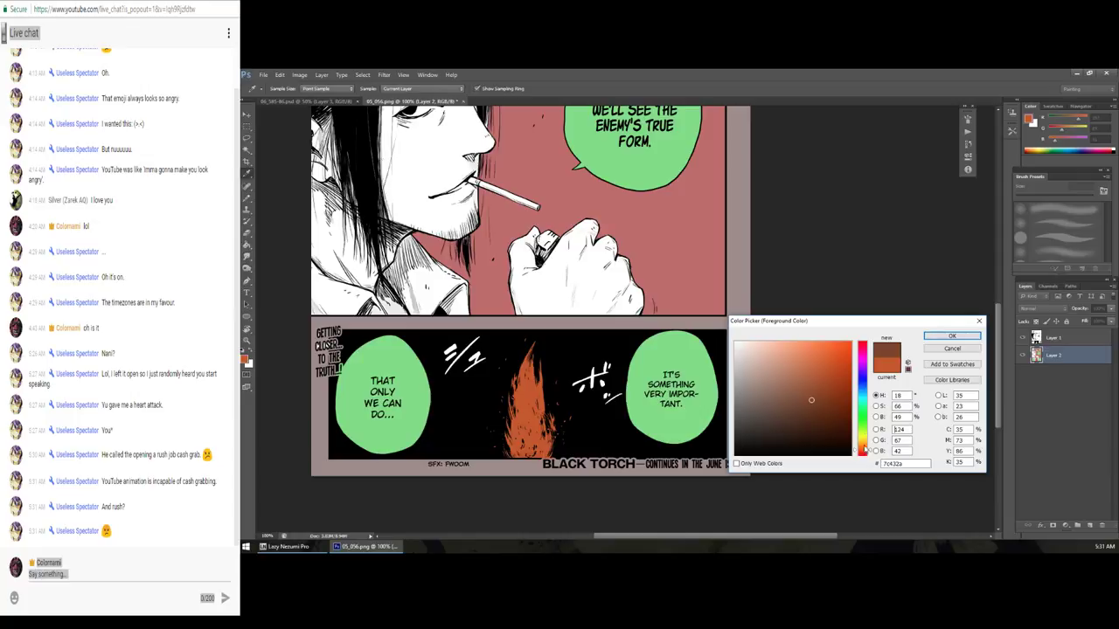
click(952, 336)
Step: Paint the ボッ and シュ sound effects olive green
drag(608, 395, 612, 404)
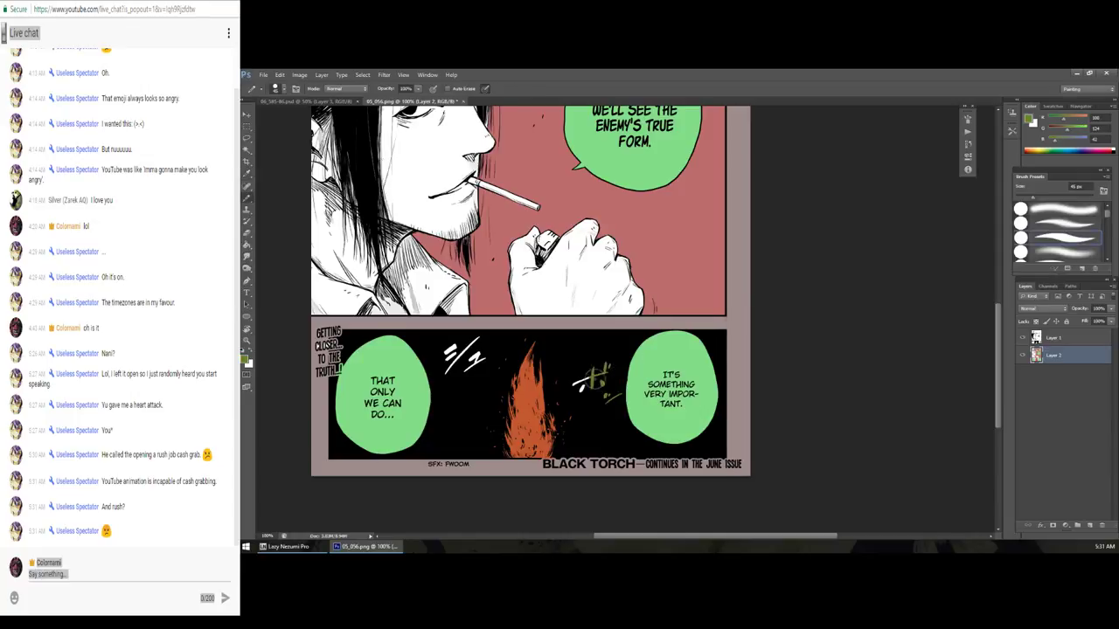
drag(575, 365, 580, 385)
mouse_move(476, 351)
mouse_down()
mouse_move(470, 370)
mouse_move(479, 343)
mouse_move(463, 360)
mouse_move(485, 354)
mouse_up()
scroll(504, 344, up, 2)
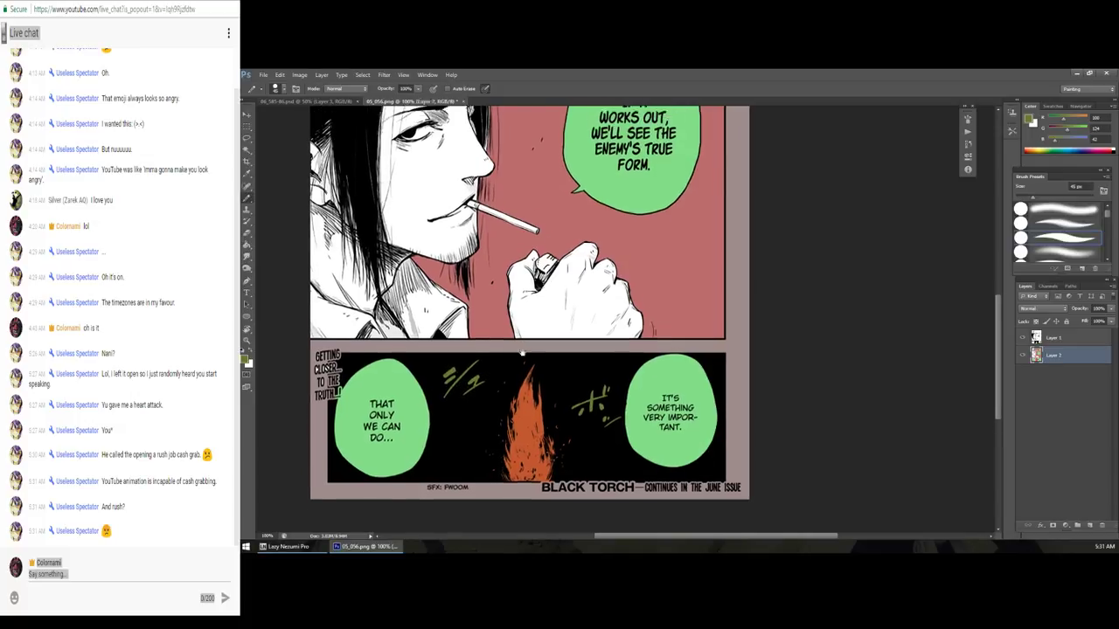
scroll(489, 376, up, 2)
scroll(472, 411, up, 1)
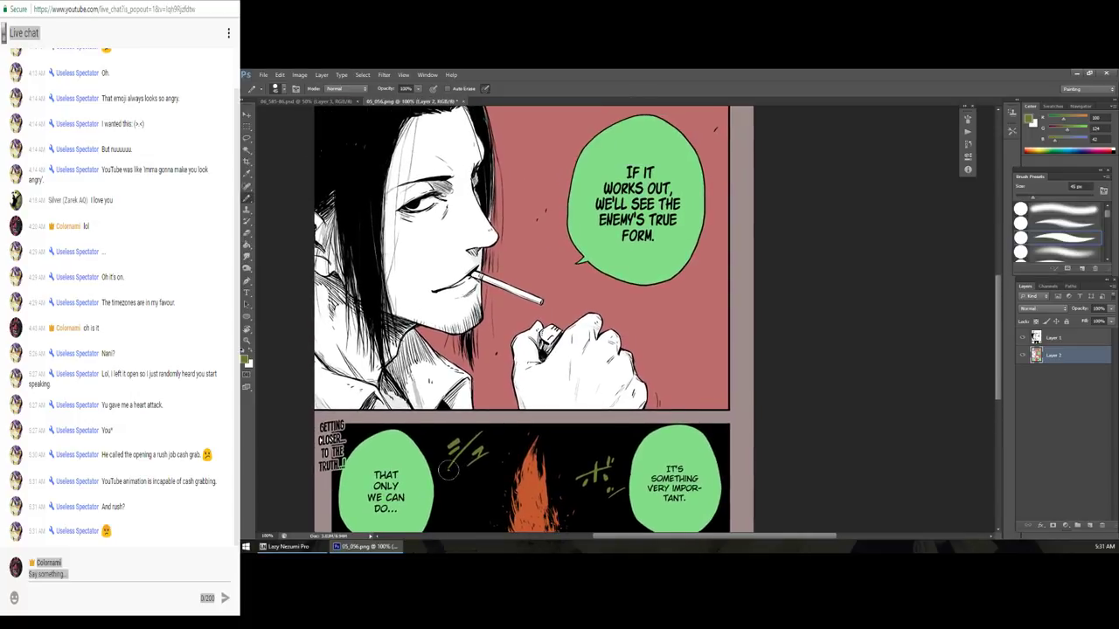
scroll(481, 411, up, 1)
scroll(504, 389, up, 1)
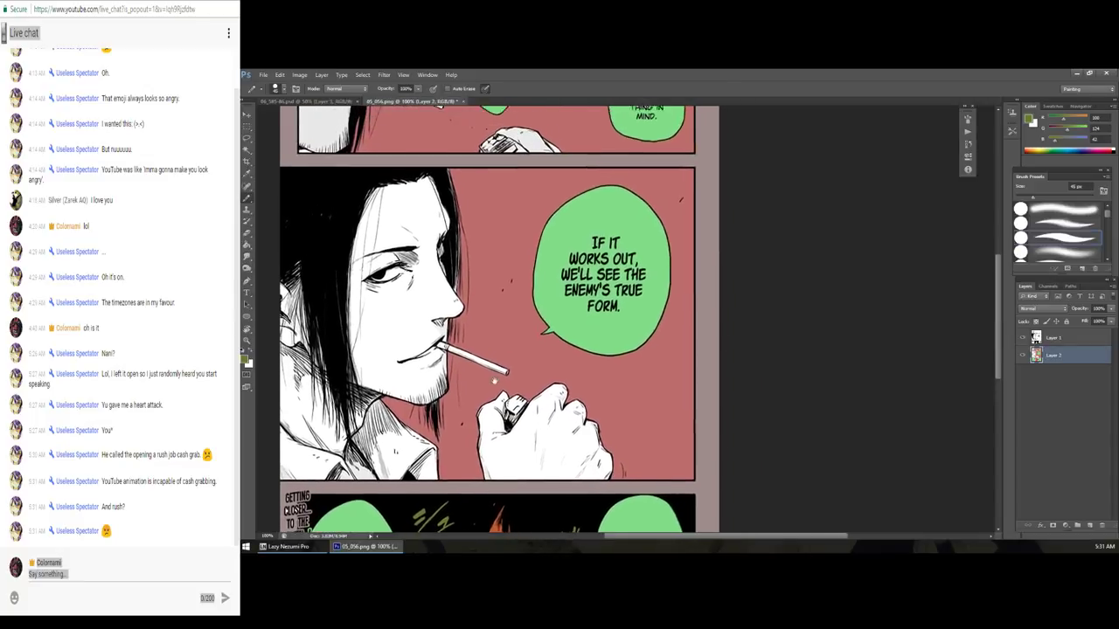
scroll(504, 387, up, 2)
scroll(503, 385, up, 4)
scroll(503, 383, up, 4)
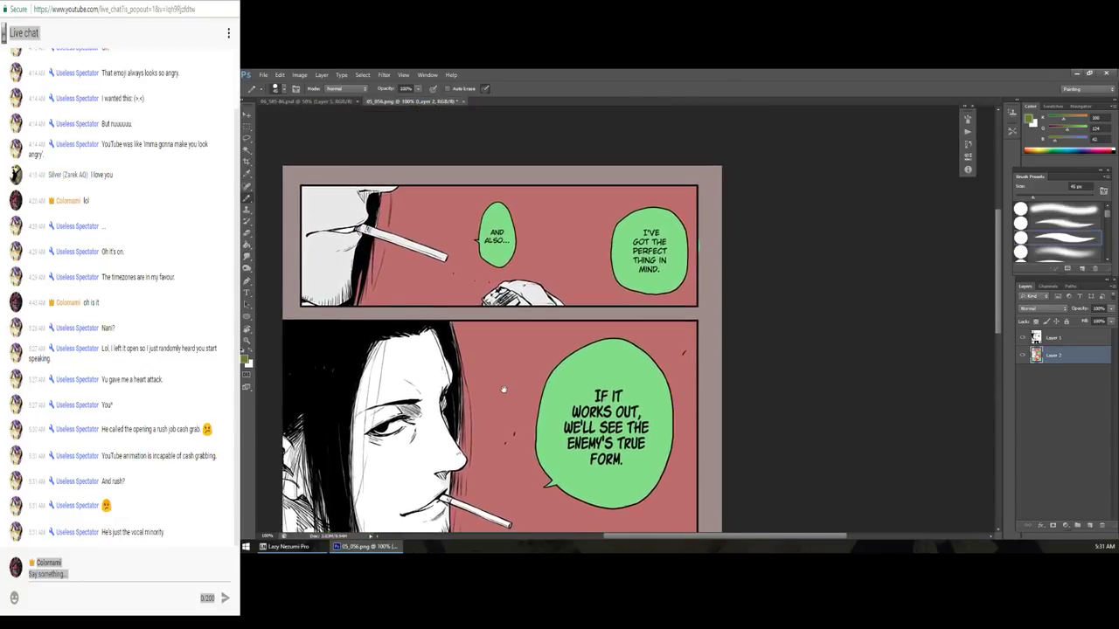
Step: Sample the grey-pink margin colour and frame the top two panels again
drag(504, 382, 515, 381)
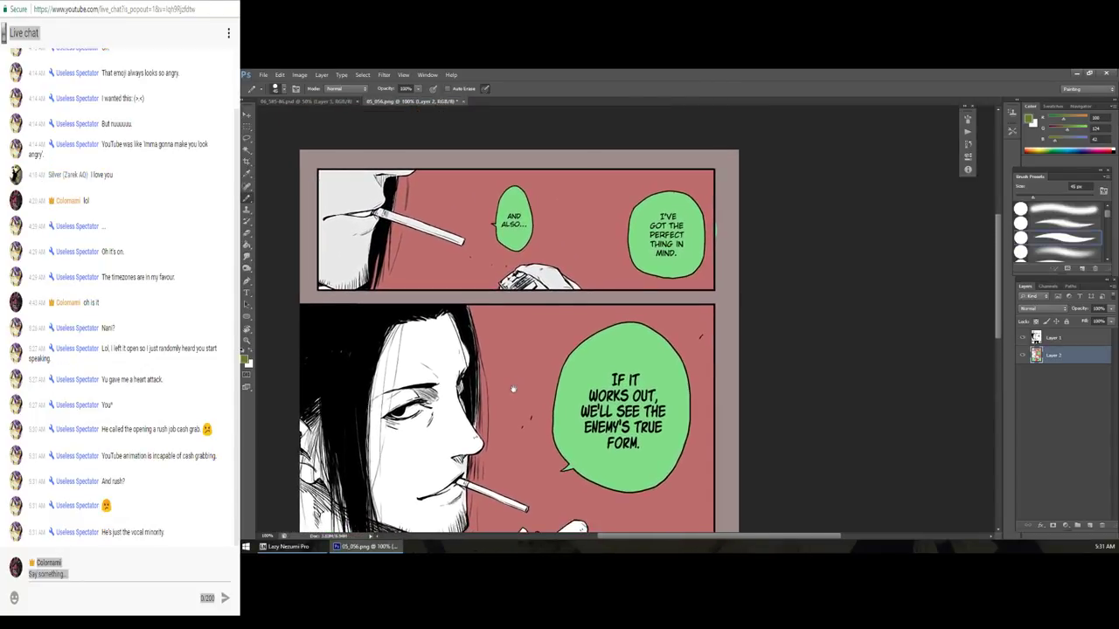
scroll(515, 380, down, 3)
scroll(517, 379, up, 2)
scroll(519, 378, up, 5)
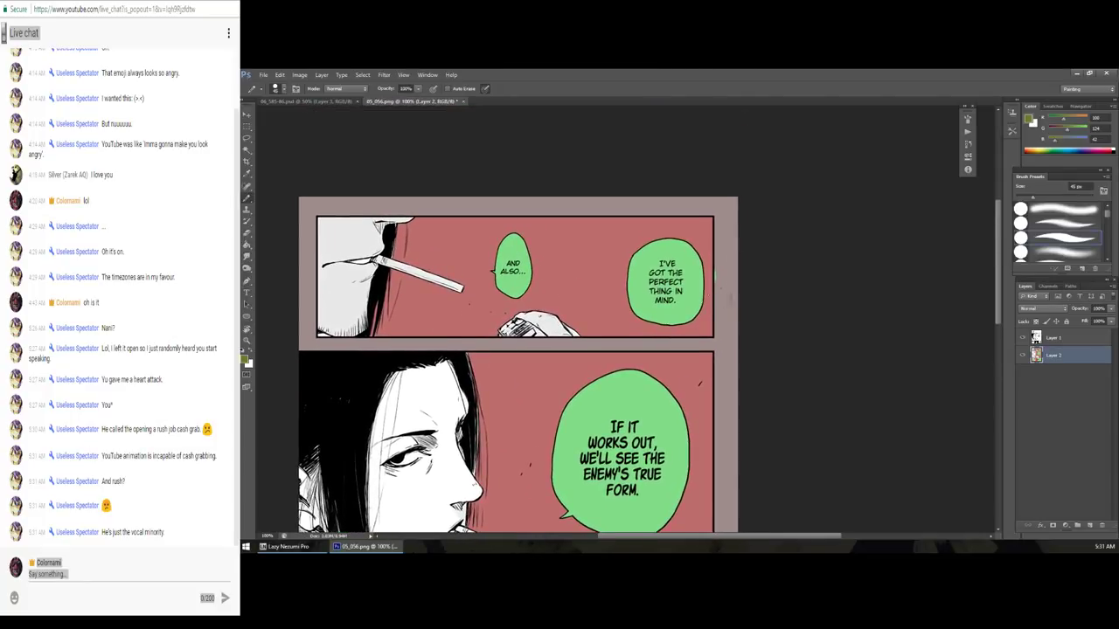
alt+click(727, 274)
scroll(719, 270, up, 1)
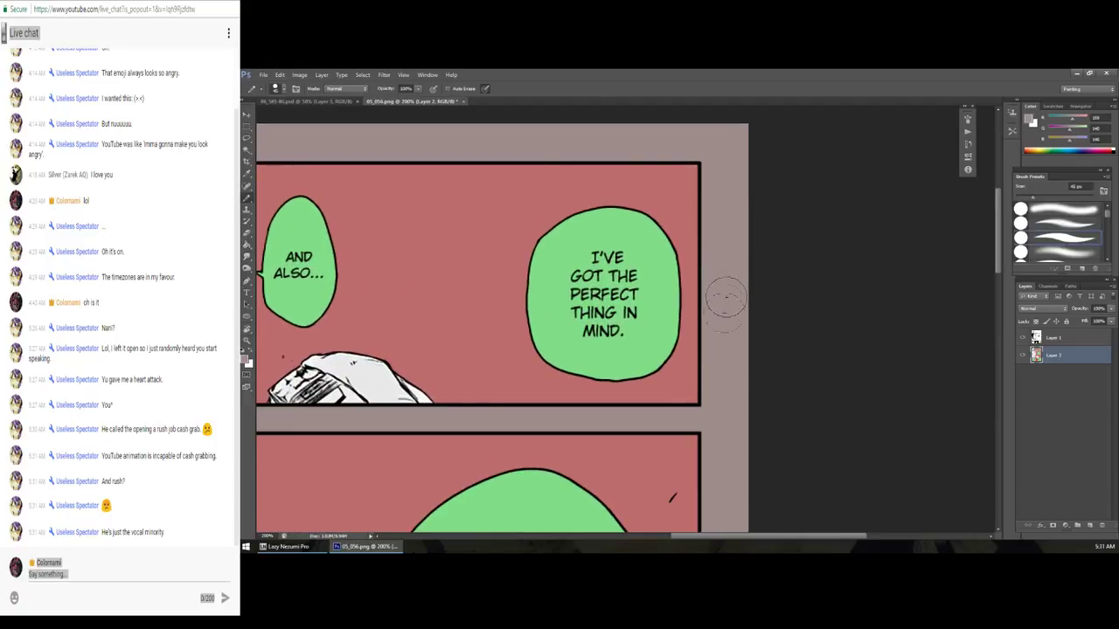
alt+click(666, 265)
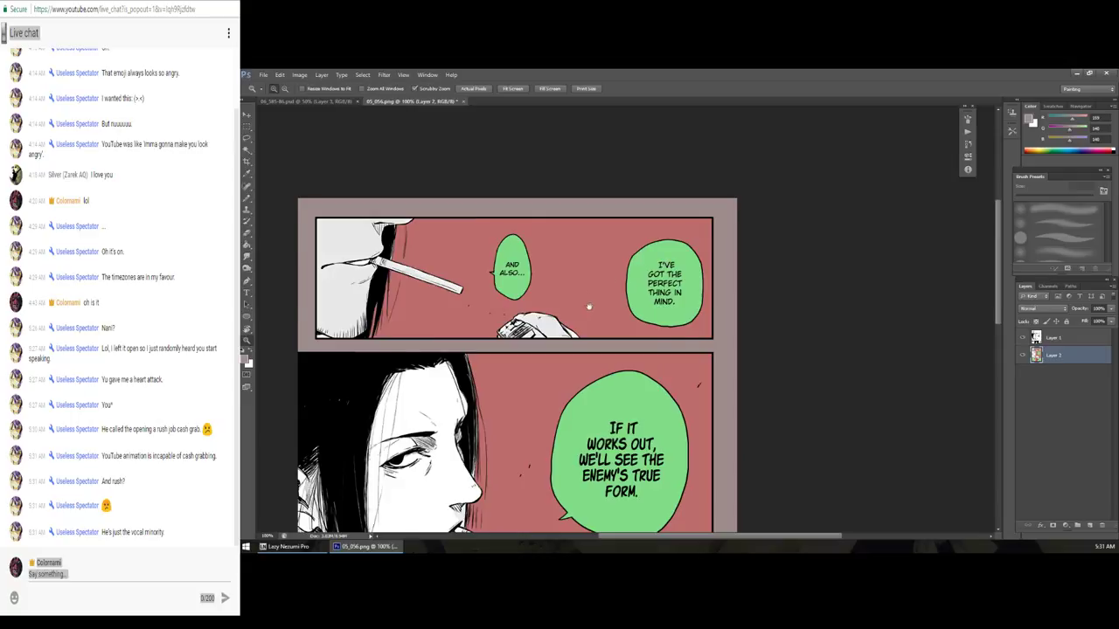
drag(589, 306, 580, 288)
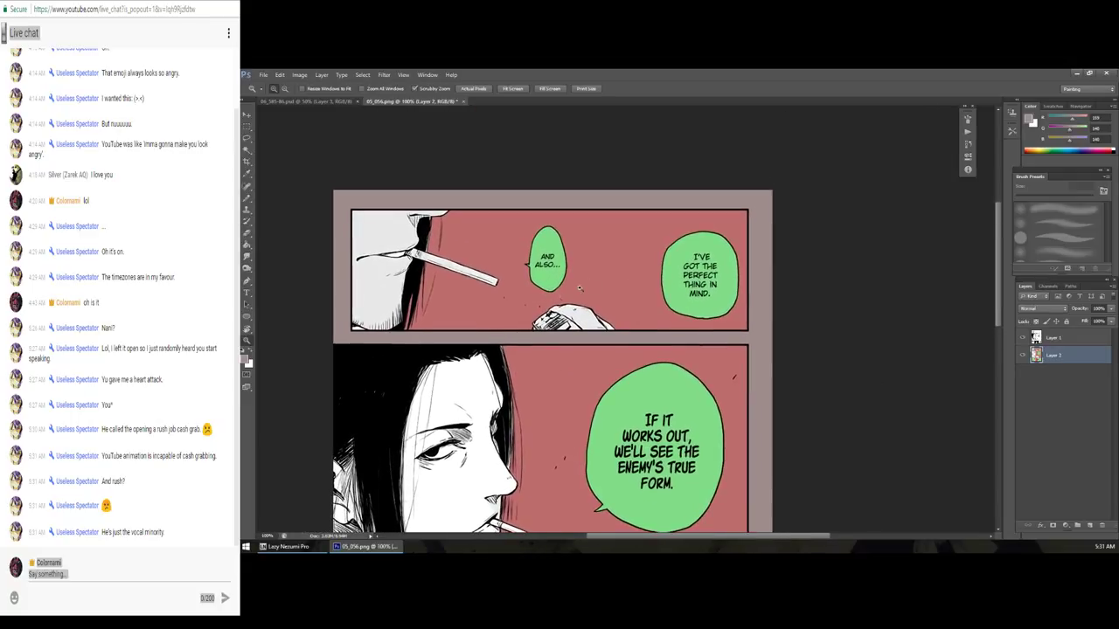
key(l)
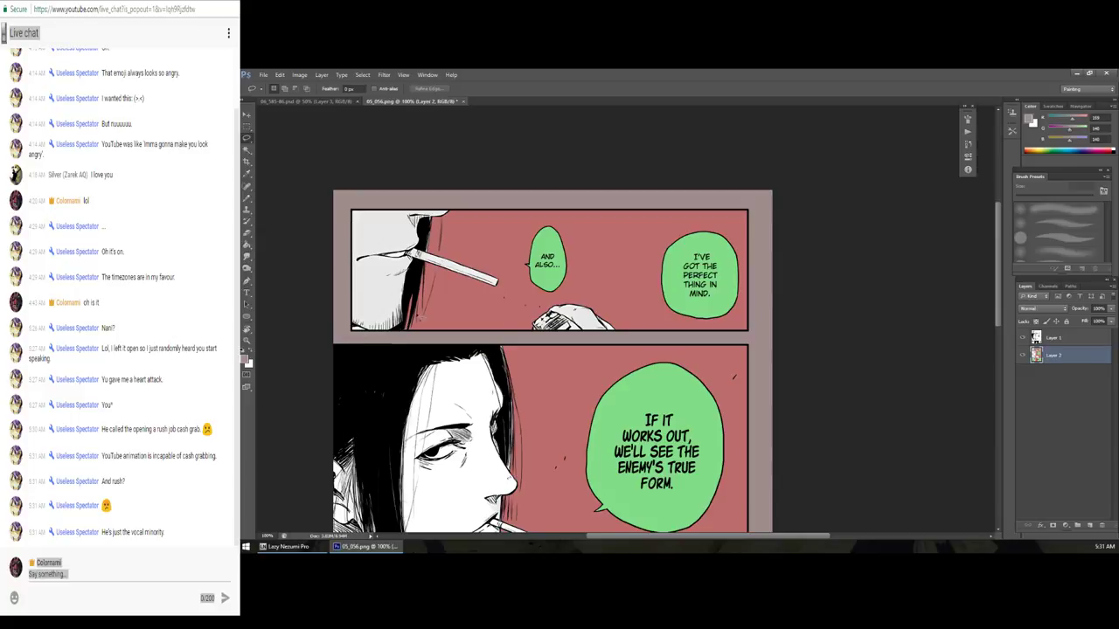
Step: Lasso the page's top-left border and the hand holding the lighter
drag(386, 334, 437, 193)
drag(439, 252, 420, 307)
drag(524, 349, 467, 332)
click(502, 297)
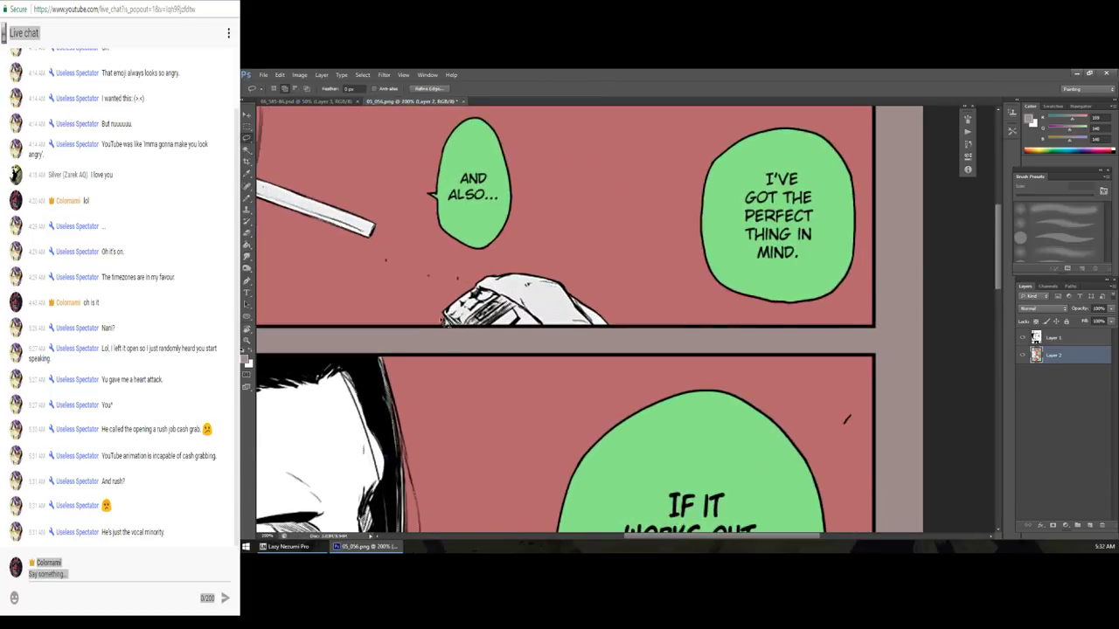
drag(397, 299, 411, 332)
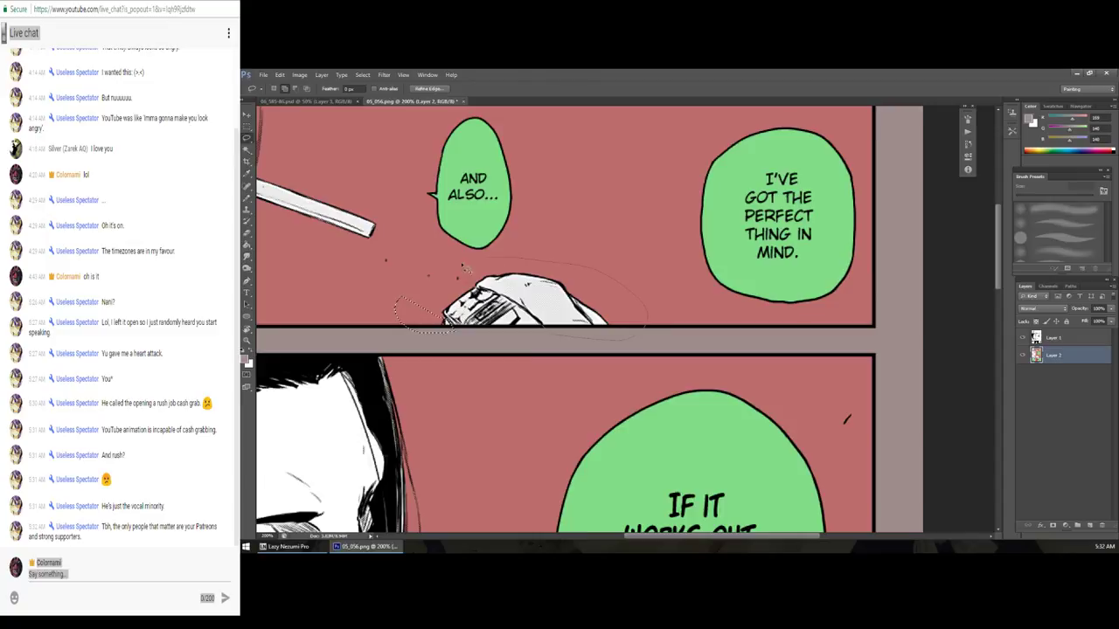
drag(466, 268, 462, 269)
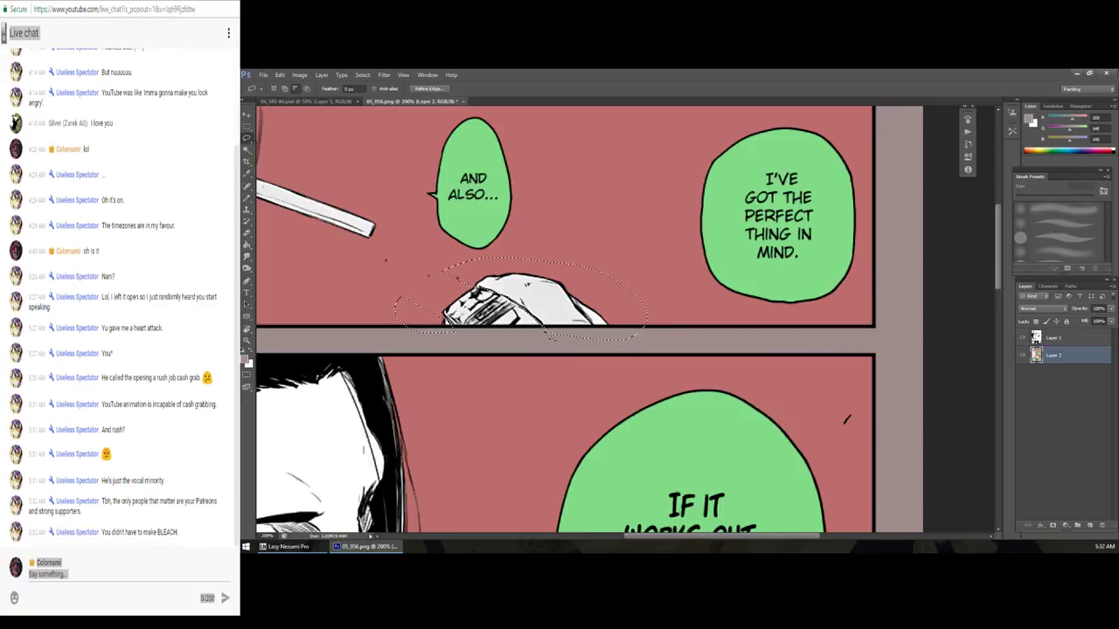
Step: Zoom back out, restore the lighter-hand selection, and centre the middle panel
key(z)
alt+click(531, 341)
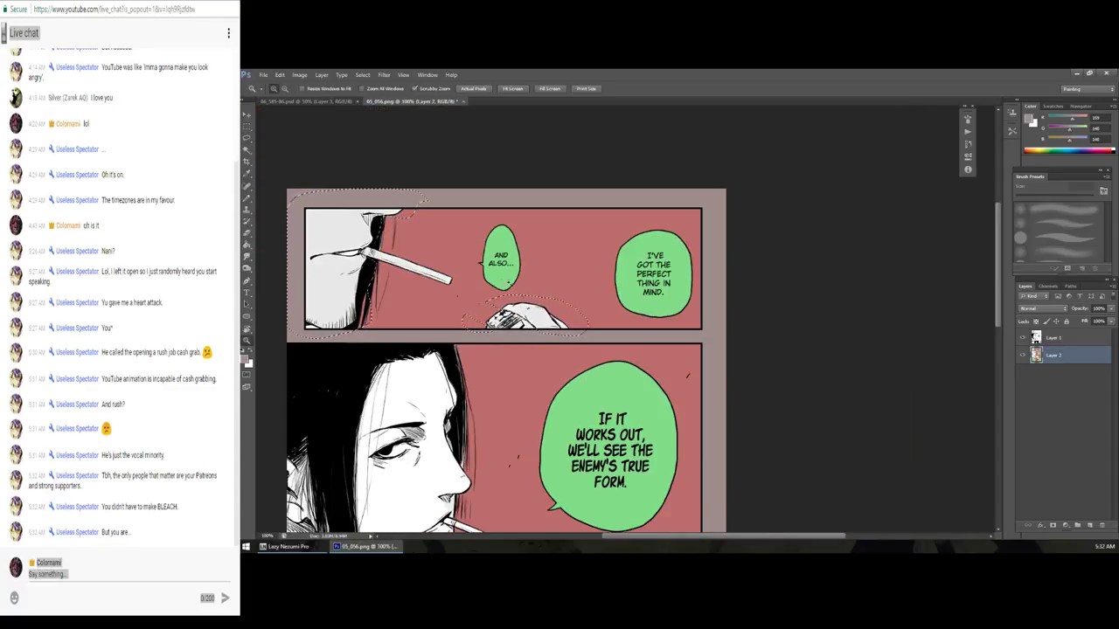
key(ctrl+z)
drag(485, 306, 419, 384)
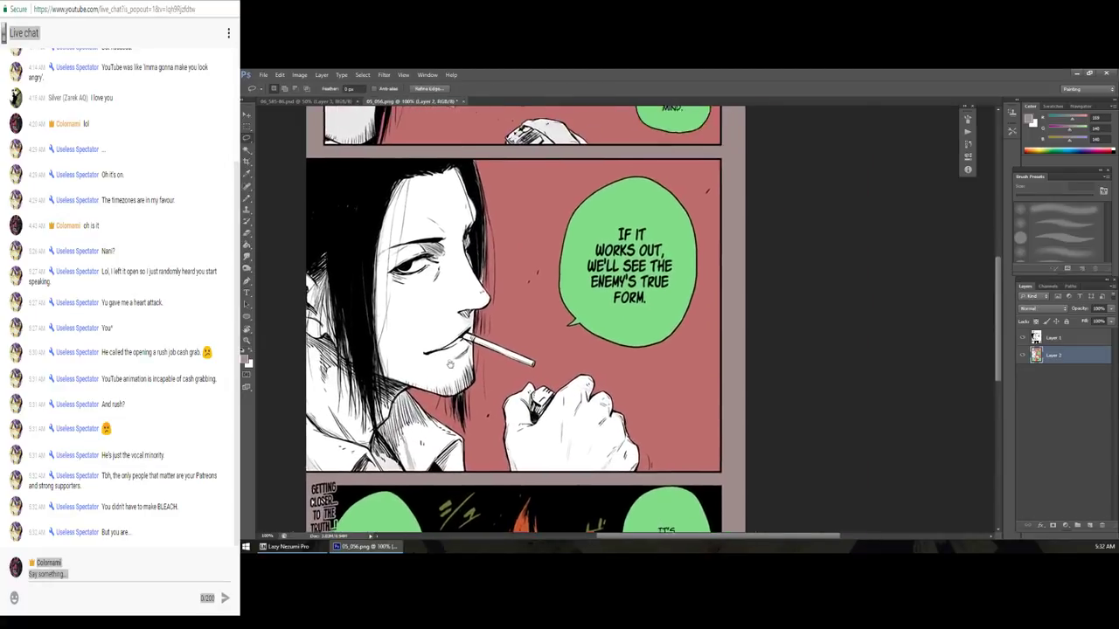
key(l)
key(ctrl+z)
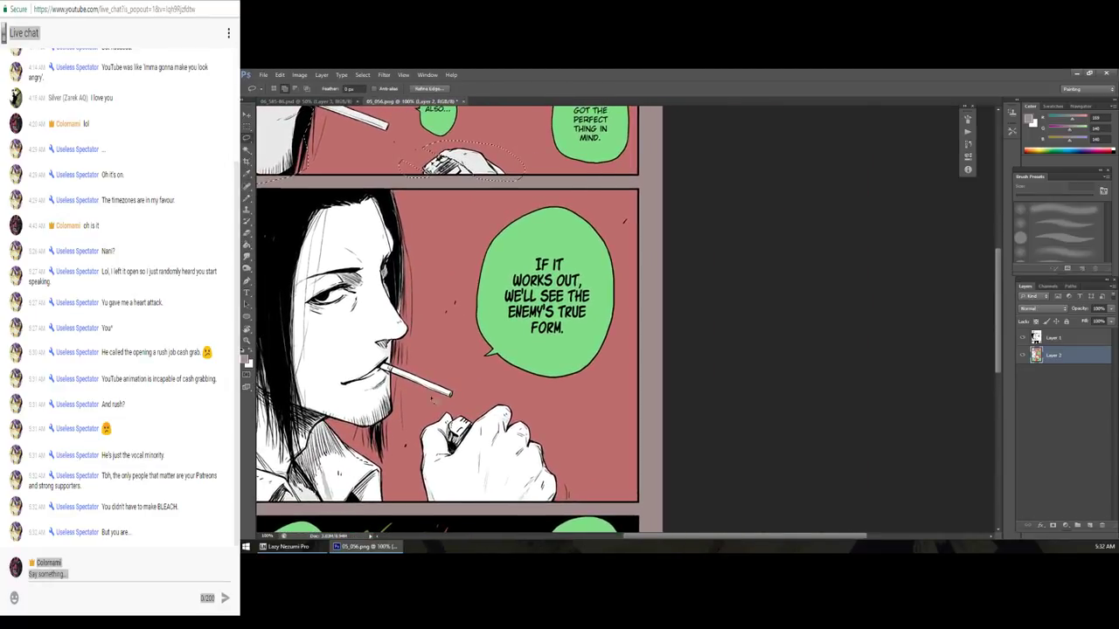
drag(489, 332, 555, 286)
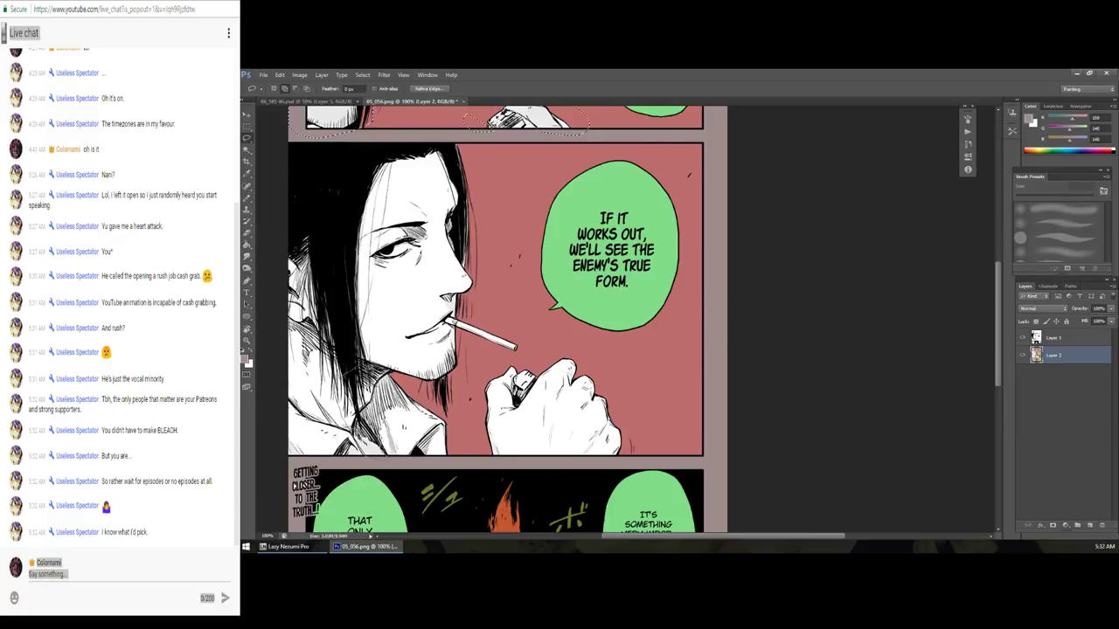
Step: Zoom in to 300% and lasso the man's chin and shoulder into the selection
key(z)
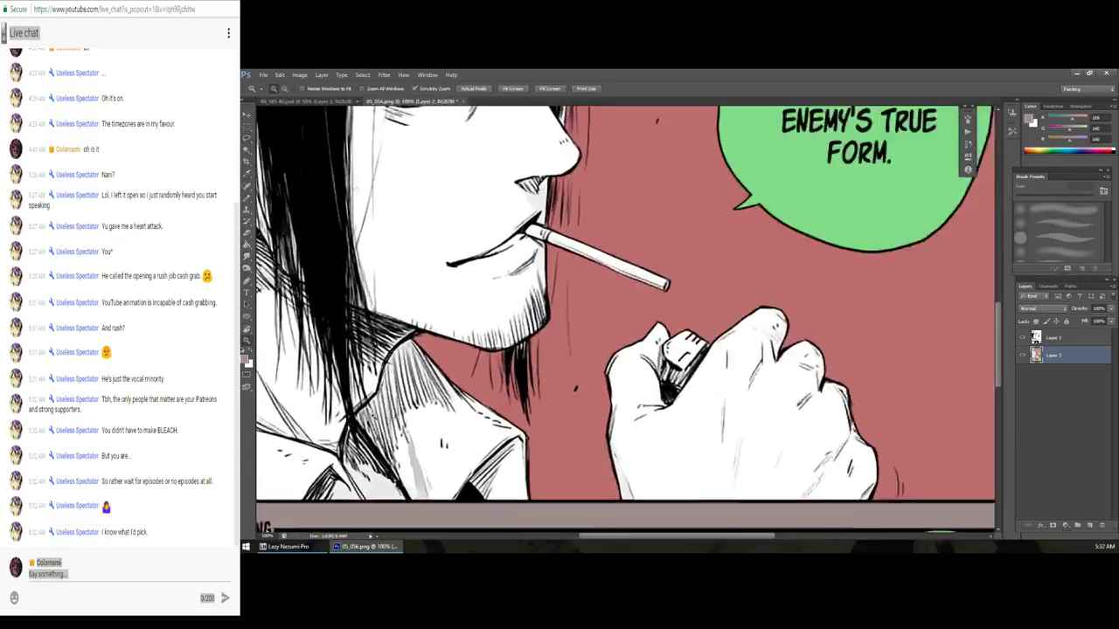
click(384, 489)
click(367, 398)
drag(367, 398, 411, 371)
key(l)
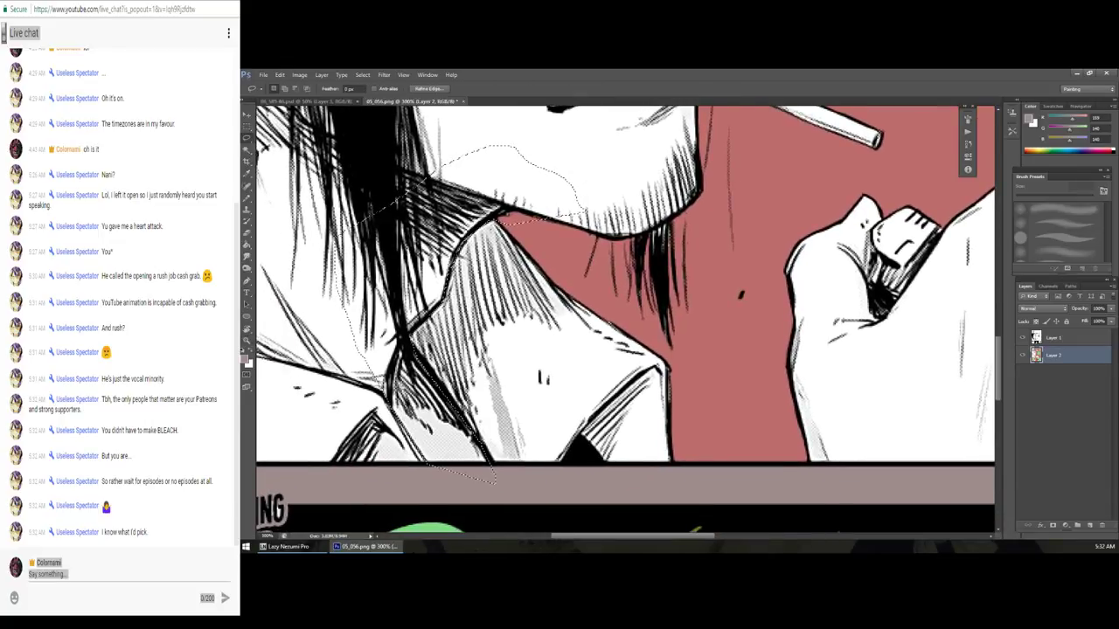
drag(441, 162, 393, 406)
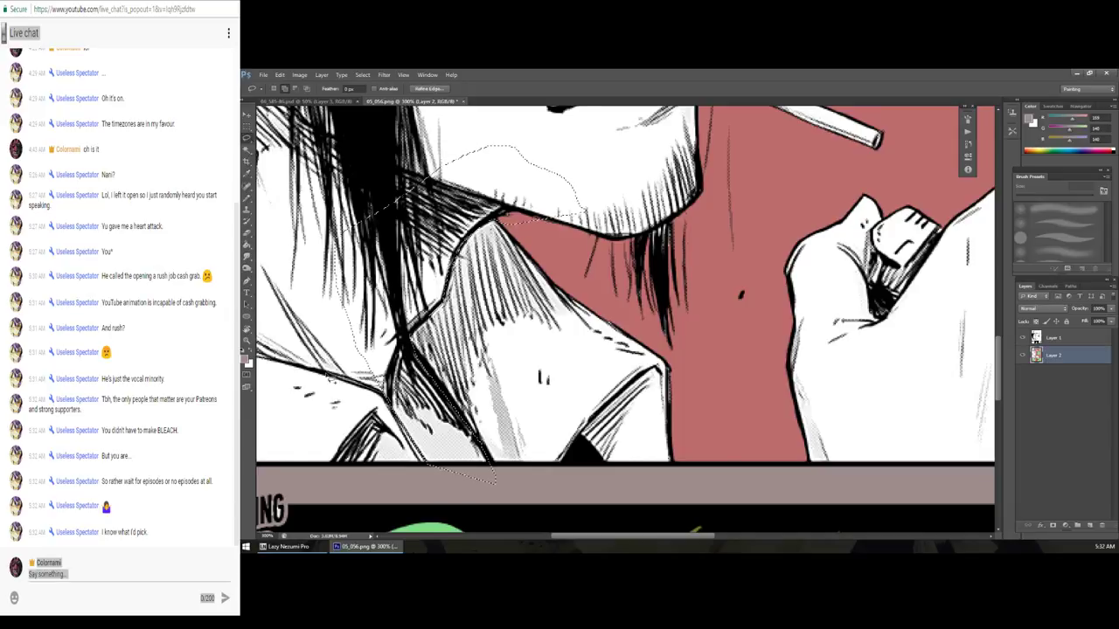
mouse_move(298, 370)
mouse_down()
mouse_move(436, 371)
mouse_move(416, 367)
mouse_up()
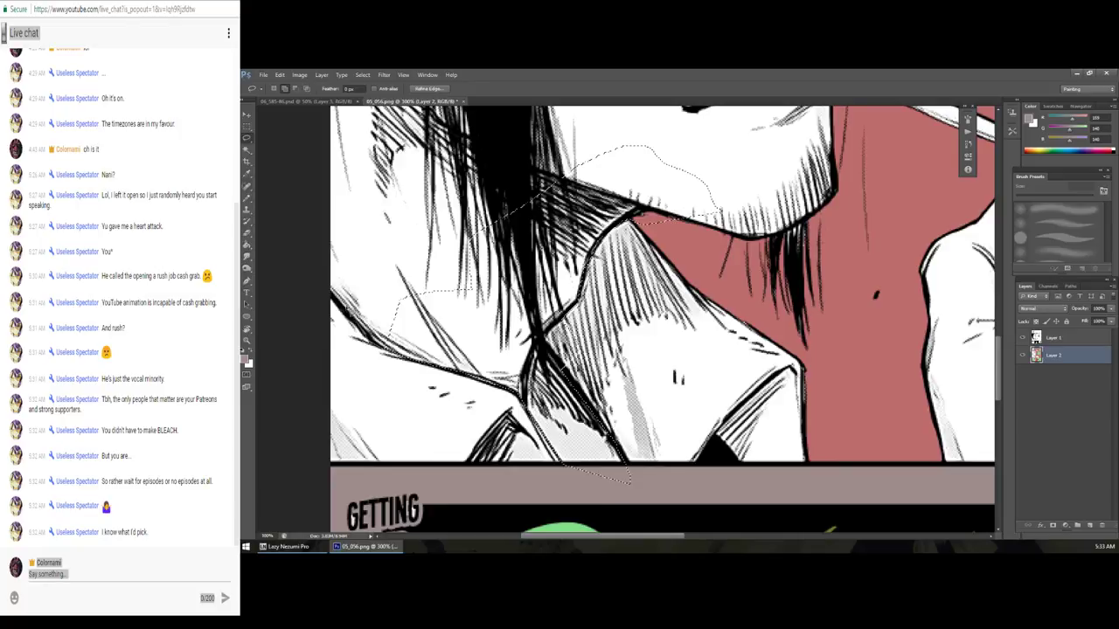
Step: Extend the selection with Shift along the man's hair edge, jaw and neck
key(z)
alt+click(497, 315)
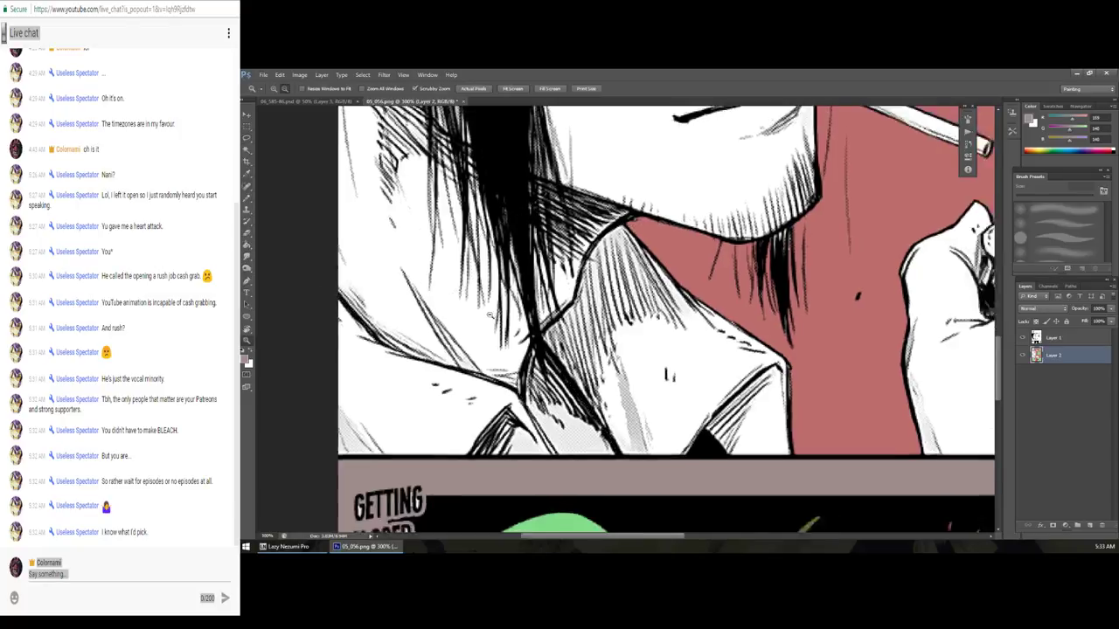
alt+click(502, 282)
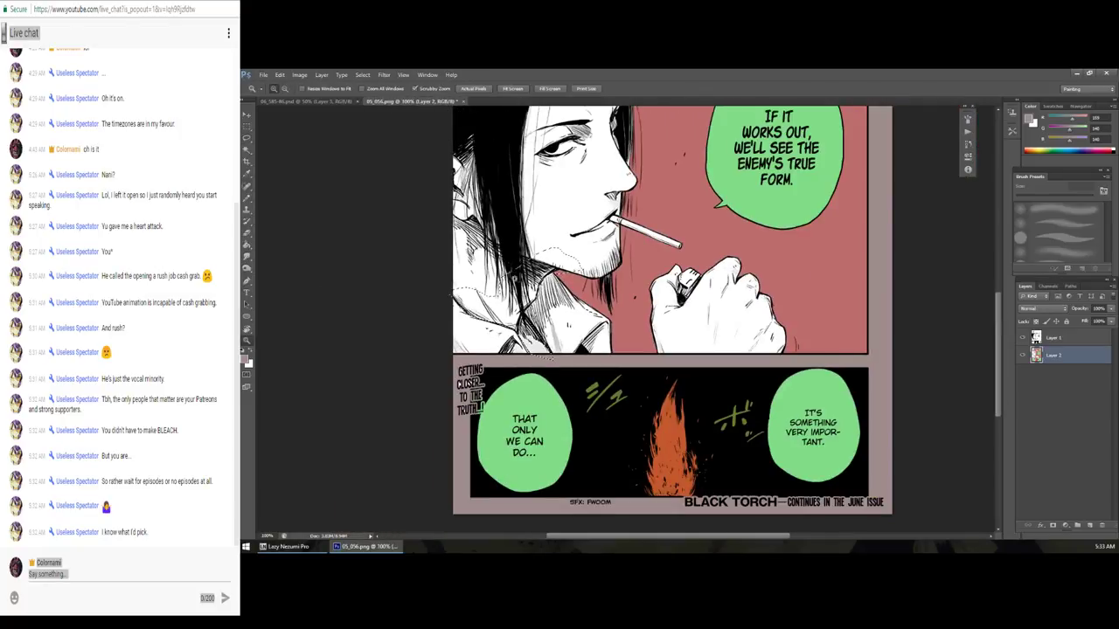
key(l)
key(shift)
mouse_move(446, 291)
mouse_down()
mouse_move(455, 232)
mouse_move(525, 232)
mouse_move(556, 208)
mouse_move(593, 203)
mouse_move(629, 244)
mouse_move(630, 325)
mouse_up()
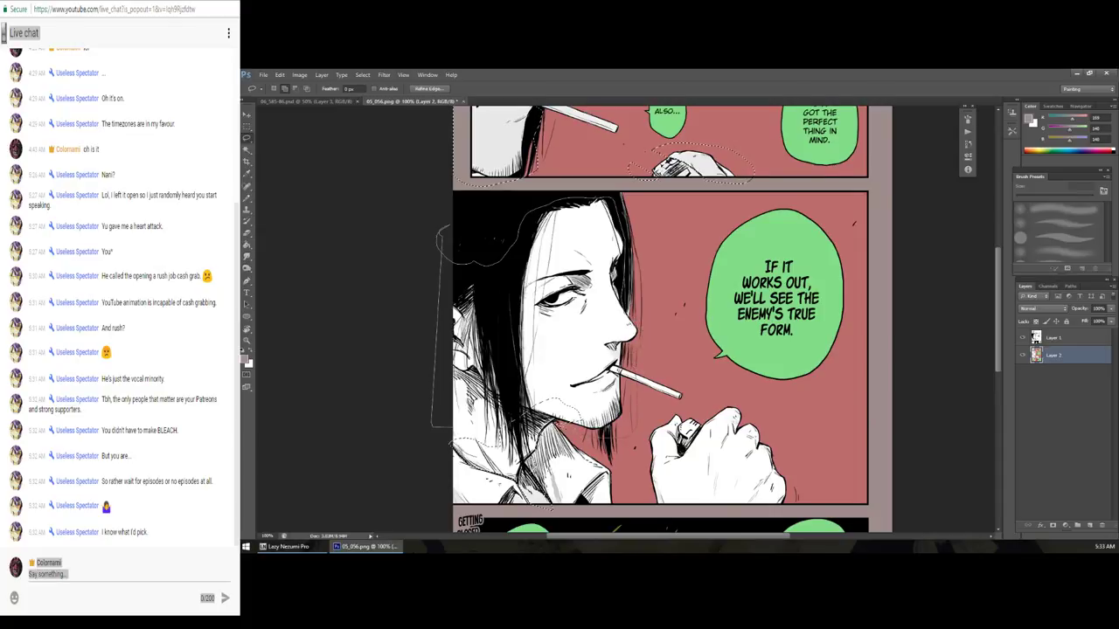
drag(562, 423, 537, 433)
Step: Zoom in on the man's eye and lasso around his eye and face
key(z)
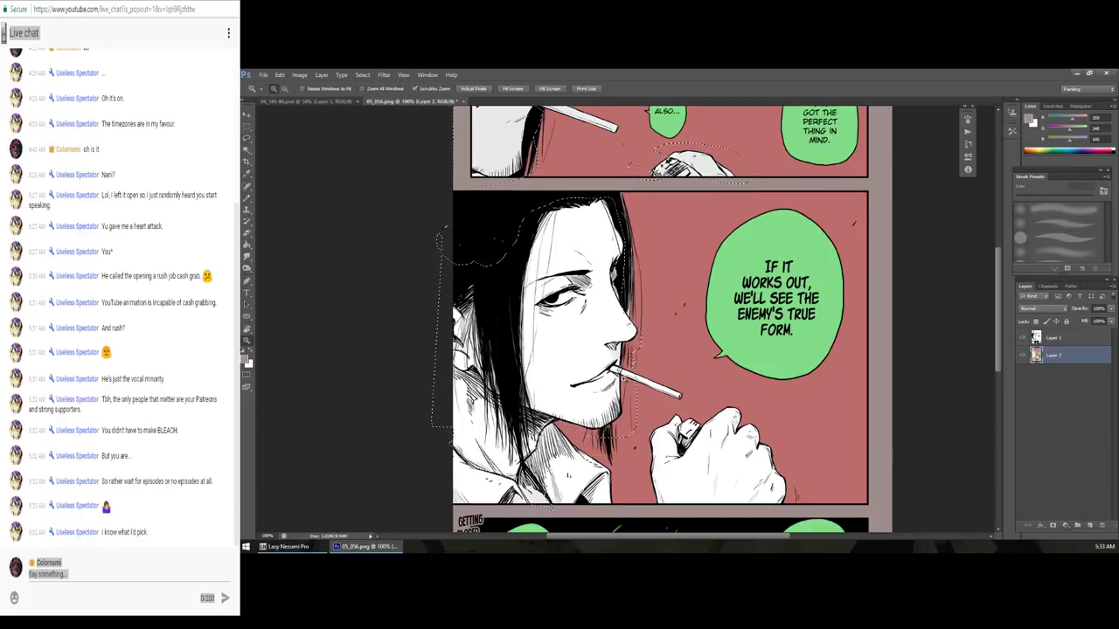
drag(612, 301, 612, 275)
drag(520, 142, 612, 144)
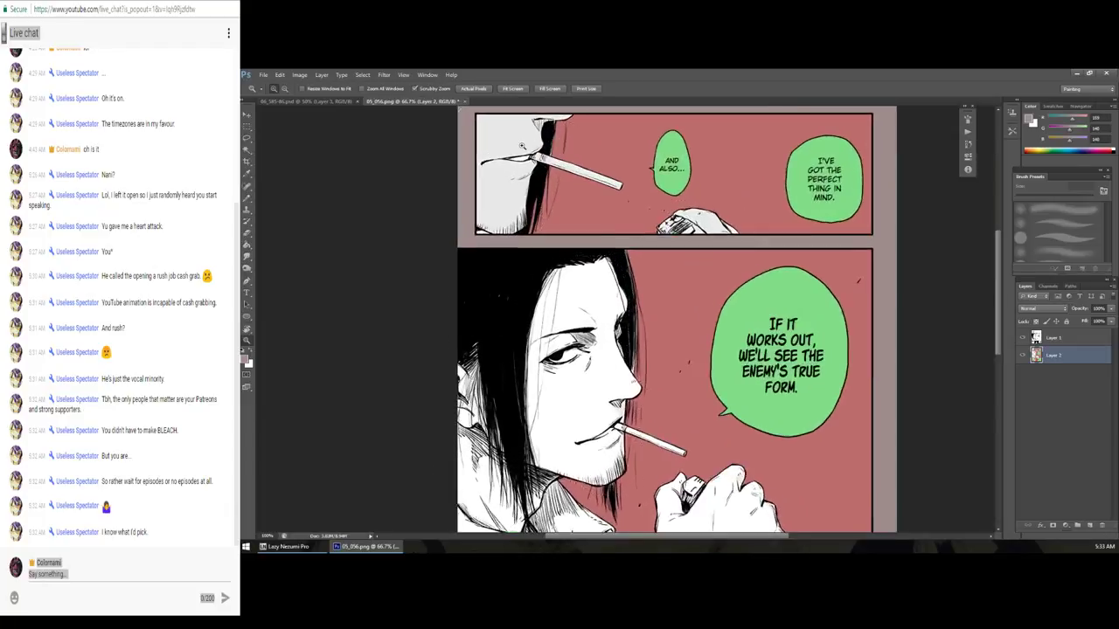
key(l)
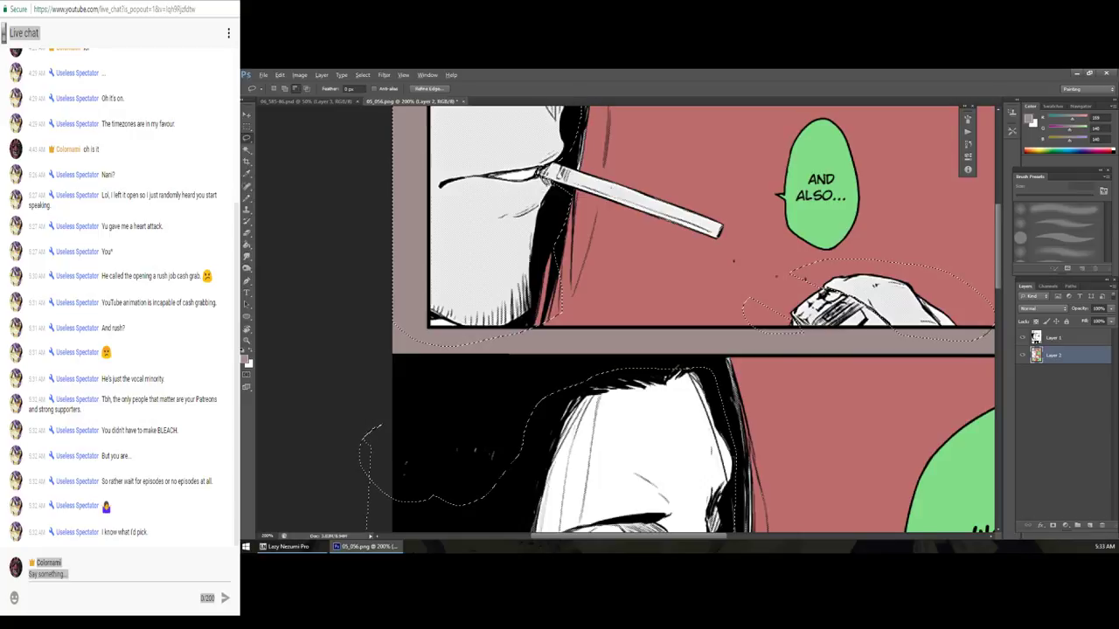
key(z)
key(ctrl+minus)
key(ctrl+minus)
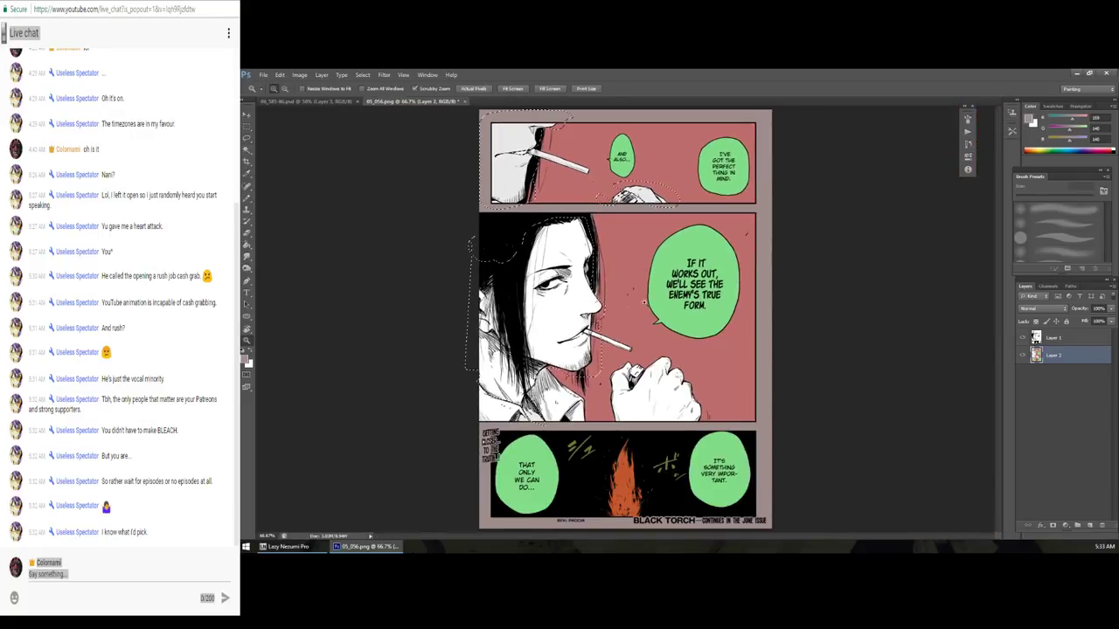
drag(559, 278, 577, 307)
key(l)
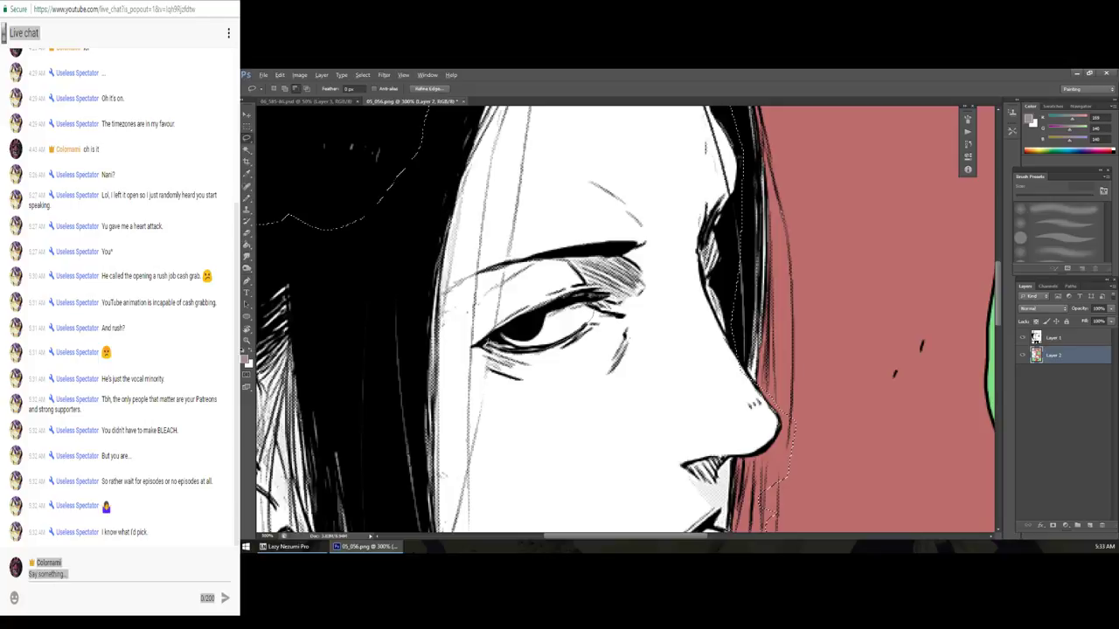
drag(493, 341, 577, 330)
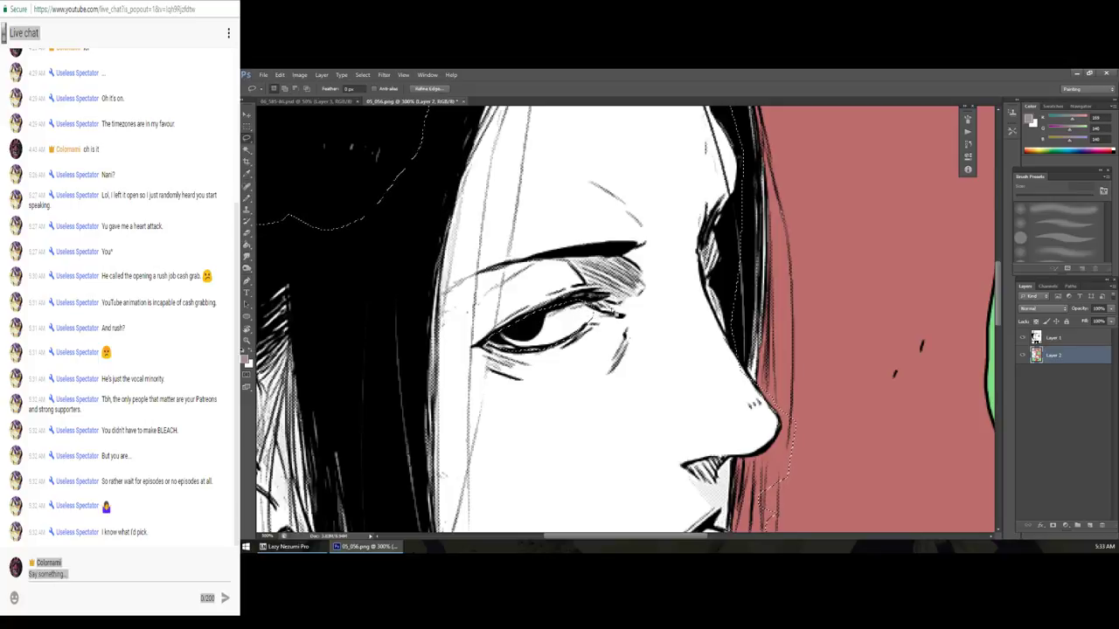
drag(652, 431, 587, 261)
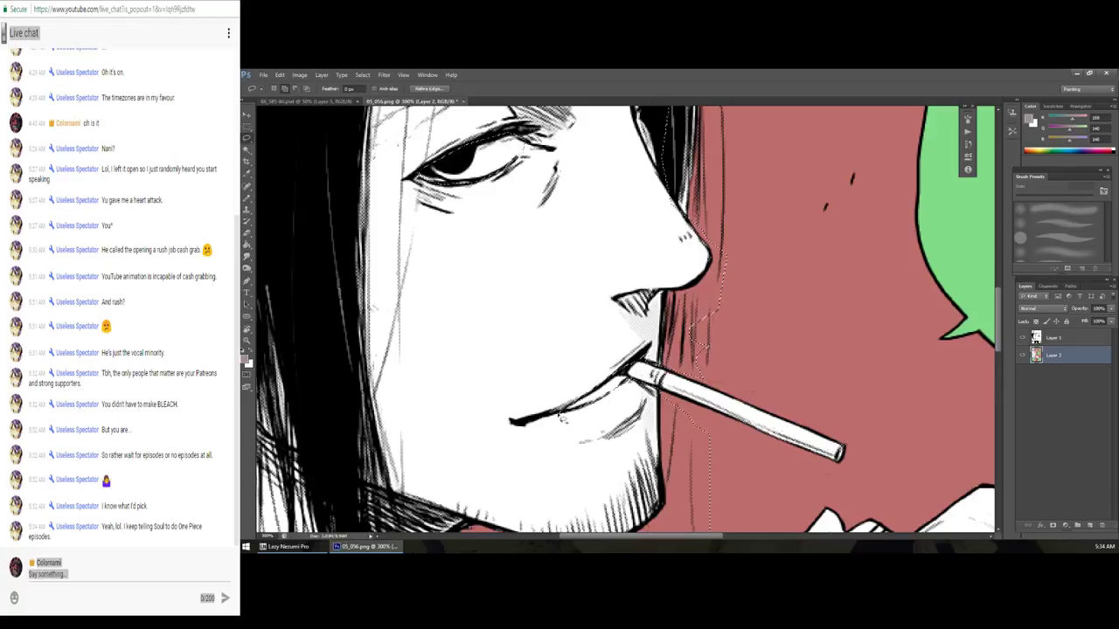
Step: Shift-lasso the hand gripping the lighter, zoom out, and open the foreground colour picker
key(z)
drag(562, 432, 490, 432)
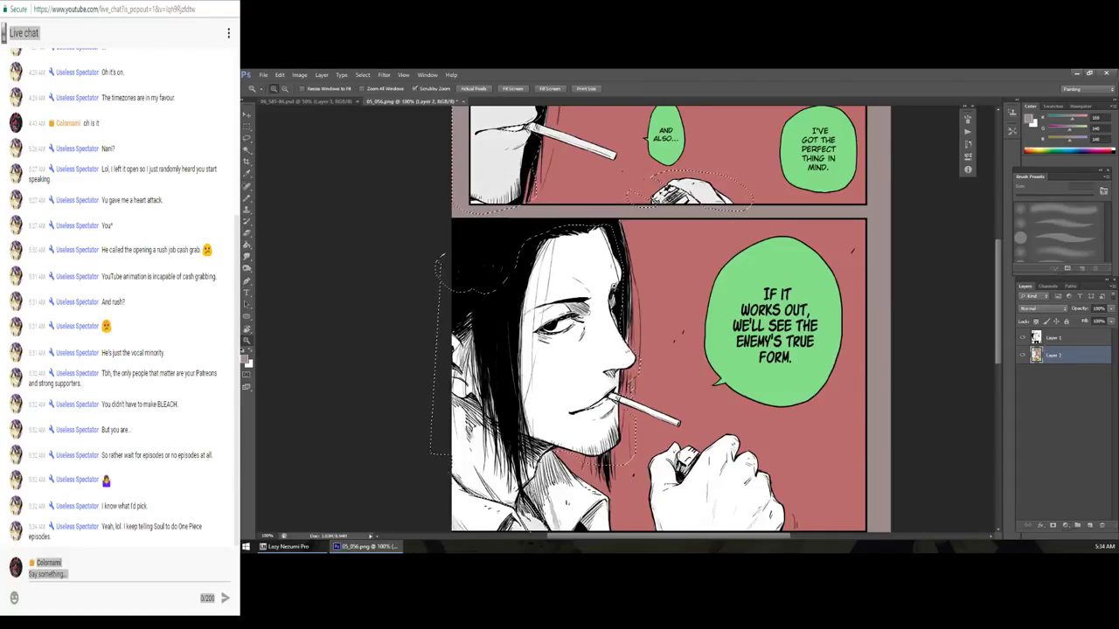
key(ctrl+plus)
key(ctrl+plus)
key(ctrl+minus)
key(ctrl+minus)
key(ctrl+minus)
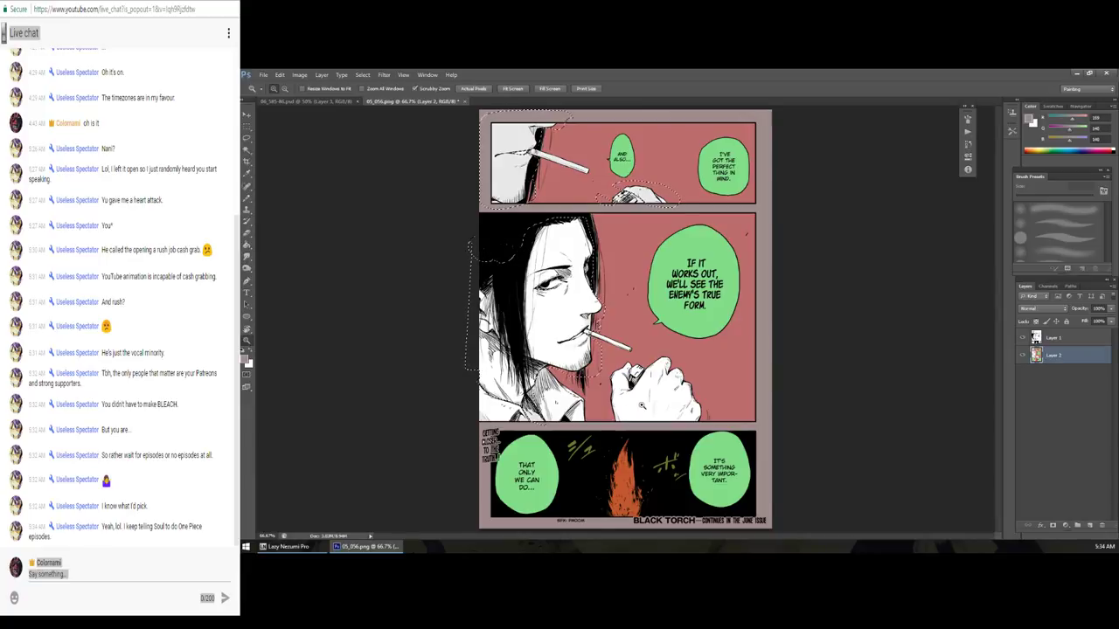
key(ctrl+plus)
key(l)
key(shift)
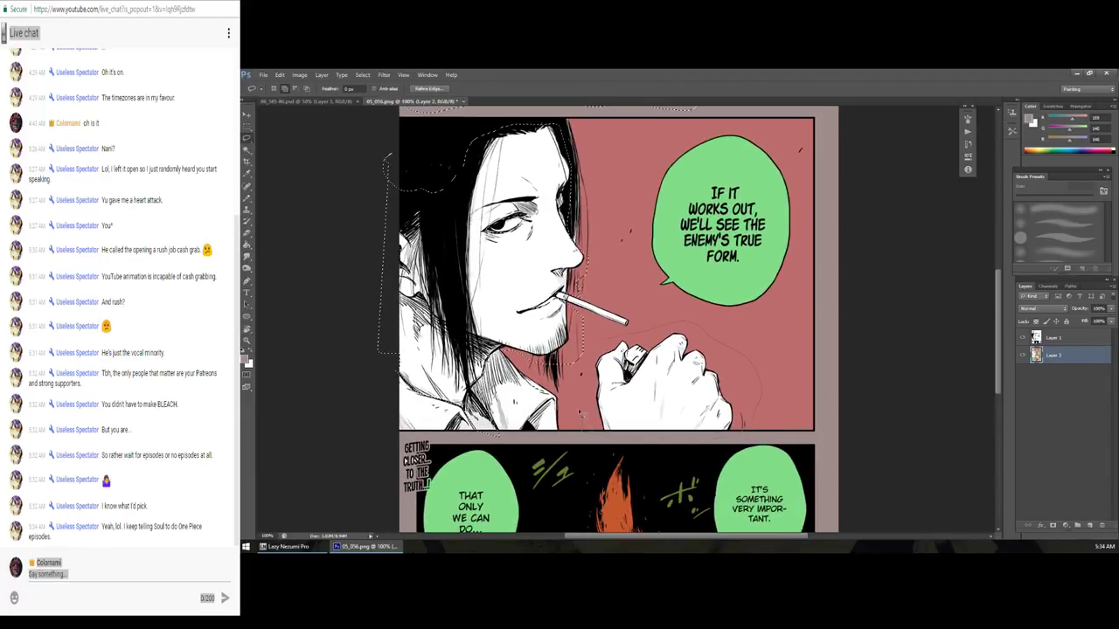
key(ctrl+plus)
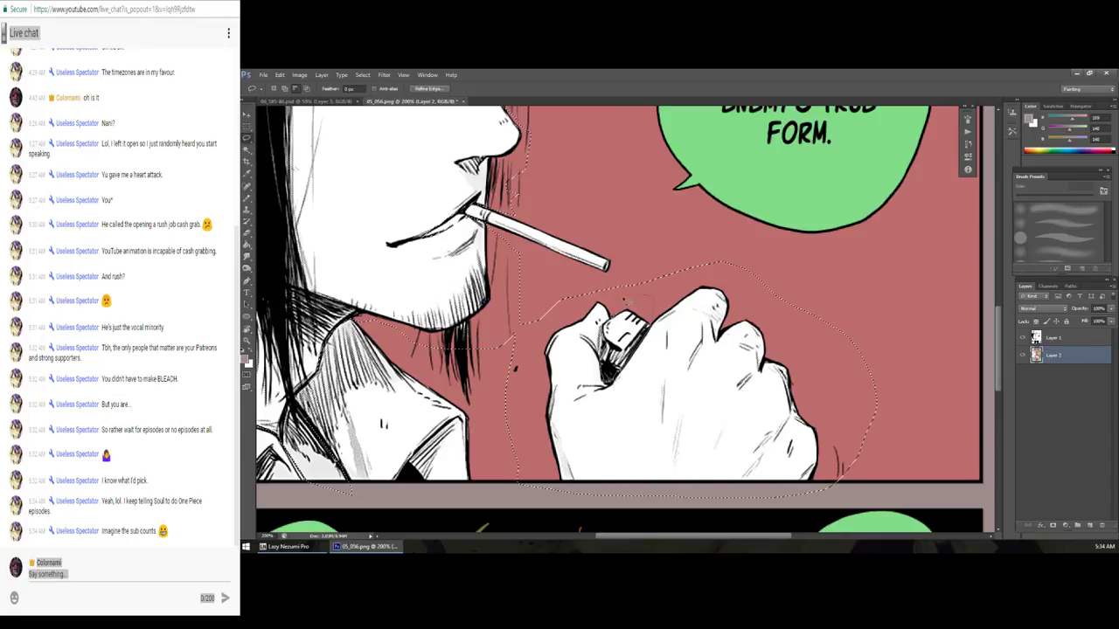
drag(653, 314, 611, 390)
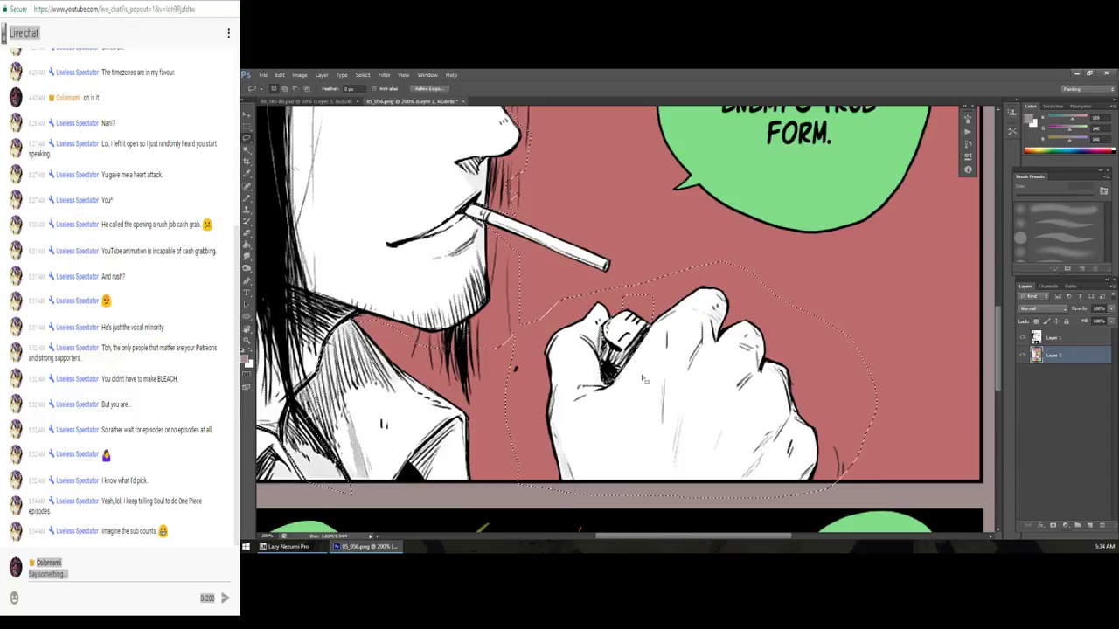
key(ctrl+minus)
key(ctrl+minus)
key(i)
click(245, 359)
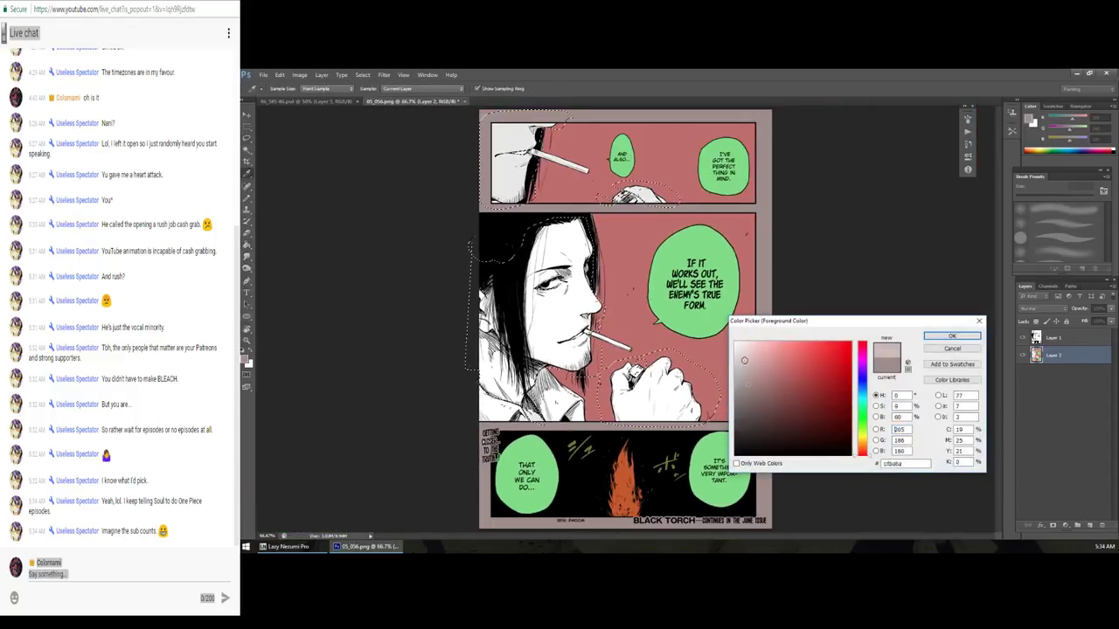
Step: Fill the selected face, neck and hands with a pale peach skin tone, then deselect
click(750, 347)
click(864, 447)
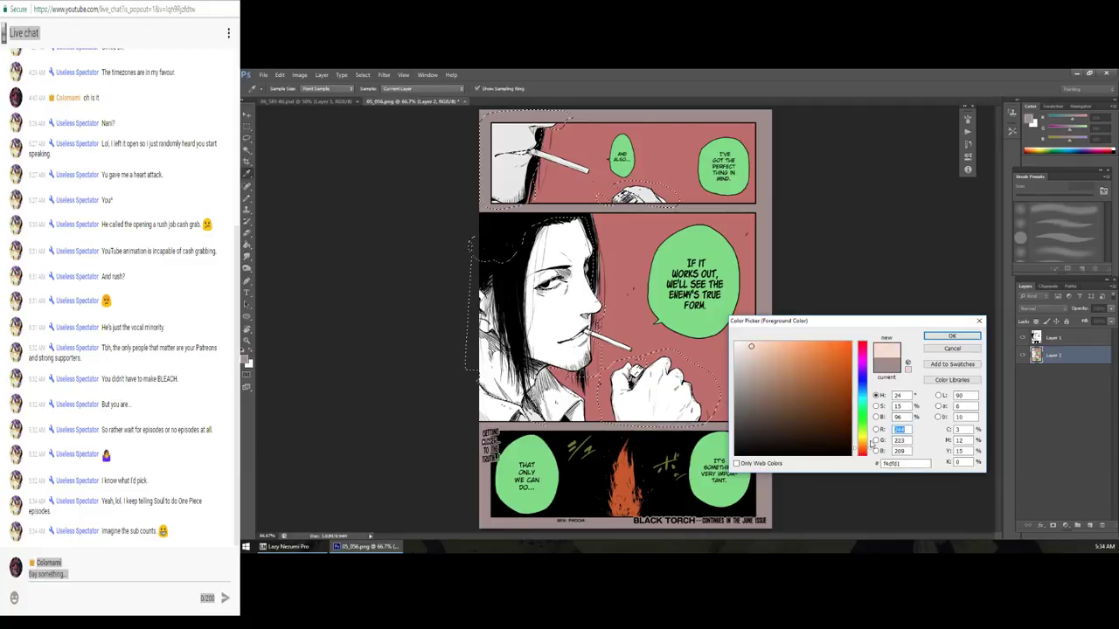
click(952, 335)
key(g)
click(678, 406)
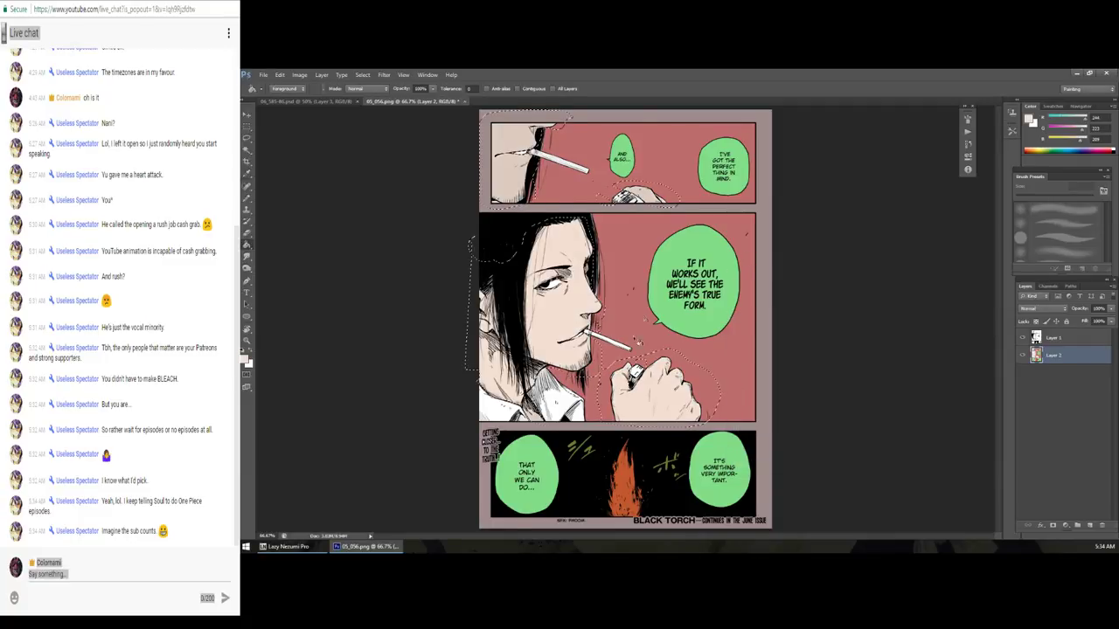
key(ctrl+d)
Step: Fill both selected cigarettes with a flat brown and deselect
key(l)
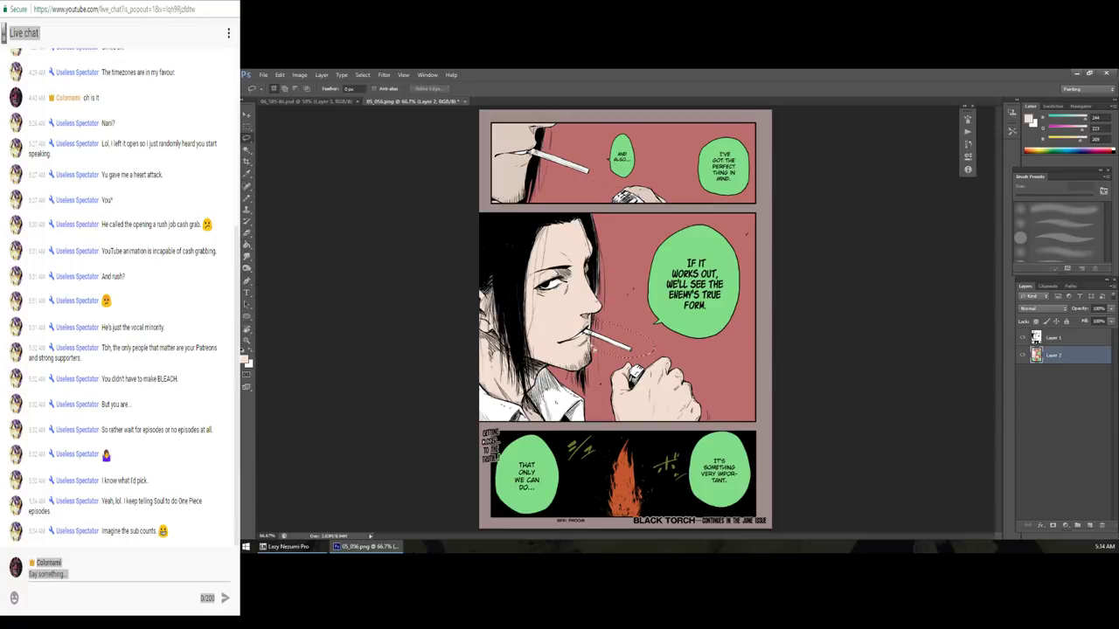
key(shift)
key(i)
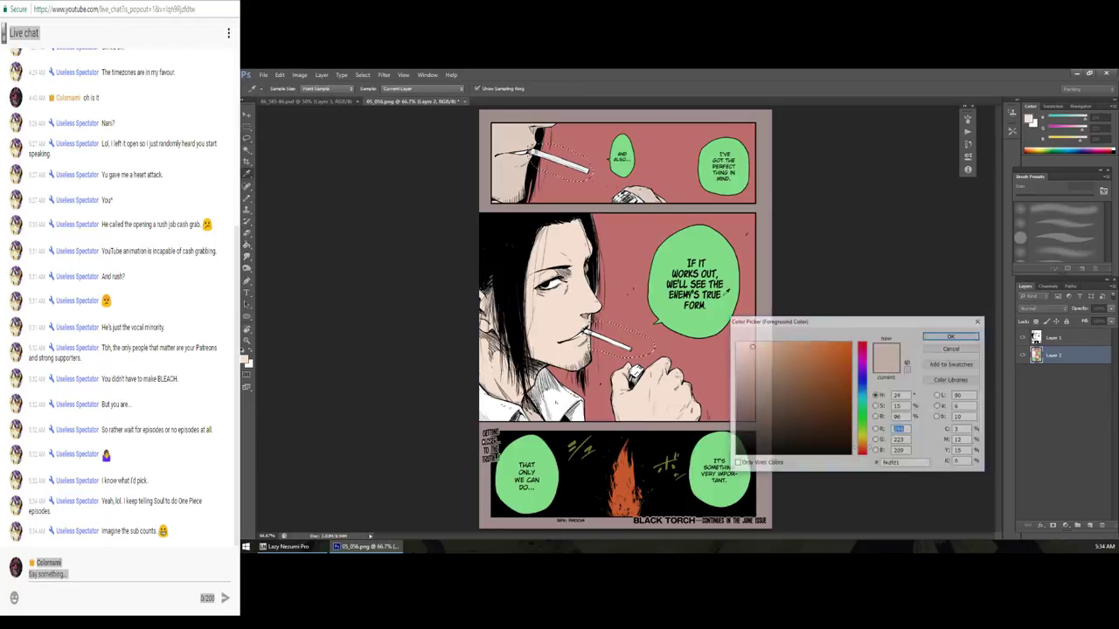
click(952, 336)
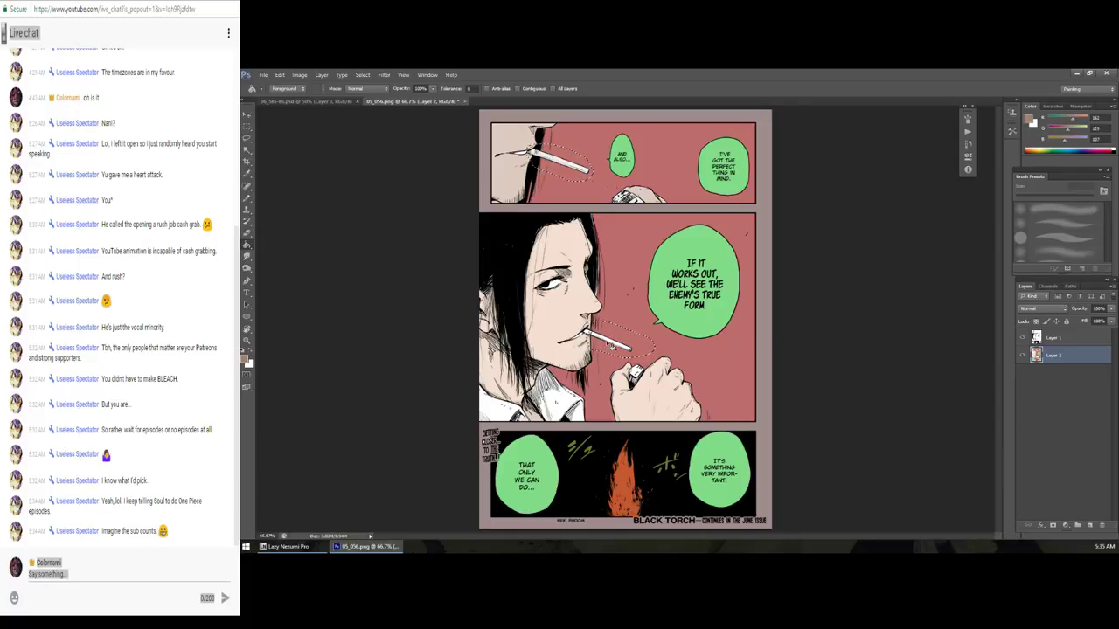
click(615, 347)
key(ctrl+d)
Step: Start a new lasso outline around the man's face in the middle panel
key(l)
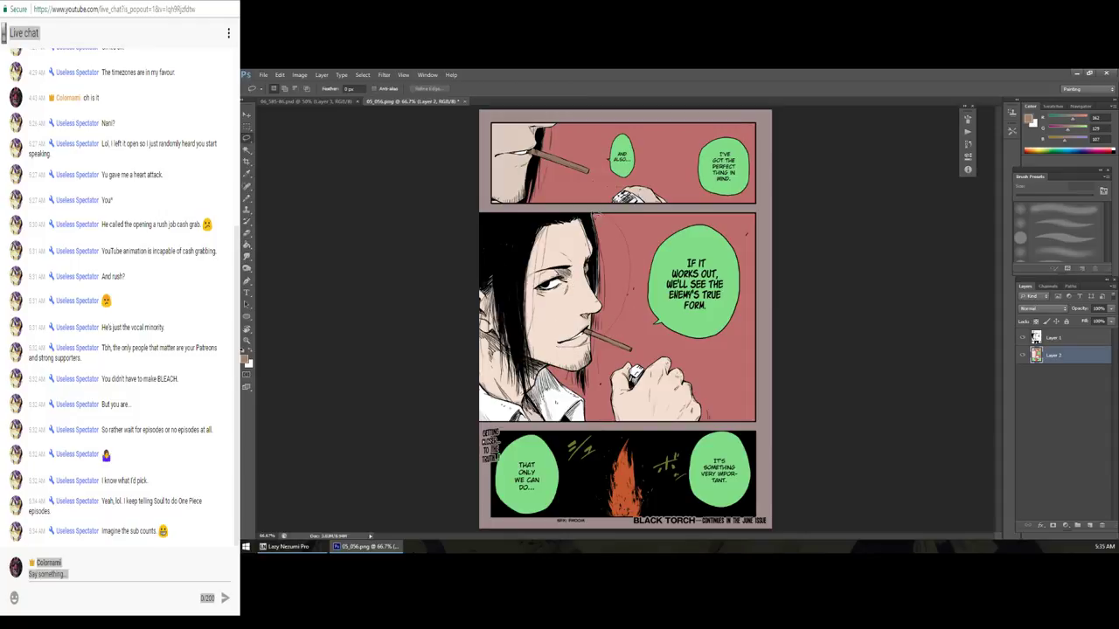
drag(551, 212, 564, 359)
key(shift)
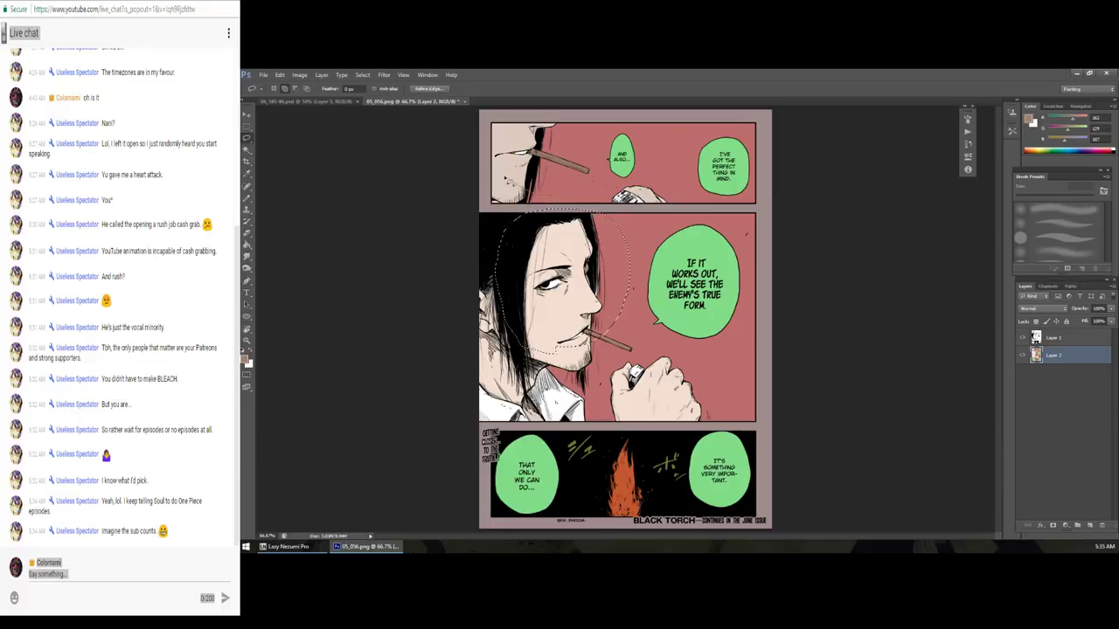
Step: Add the top-panel head to the selection, adjust the face fill colour, then deselect
drag(563, 181, 524, 174)
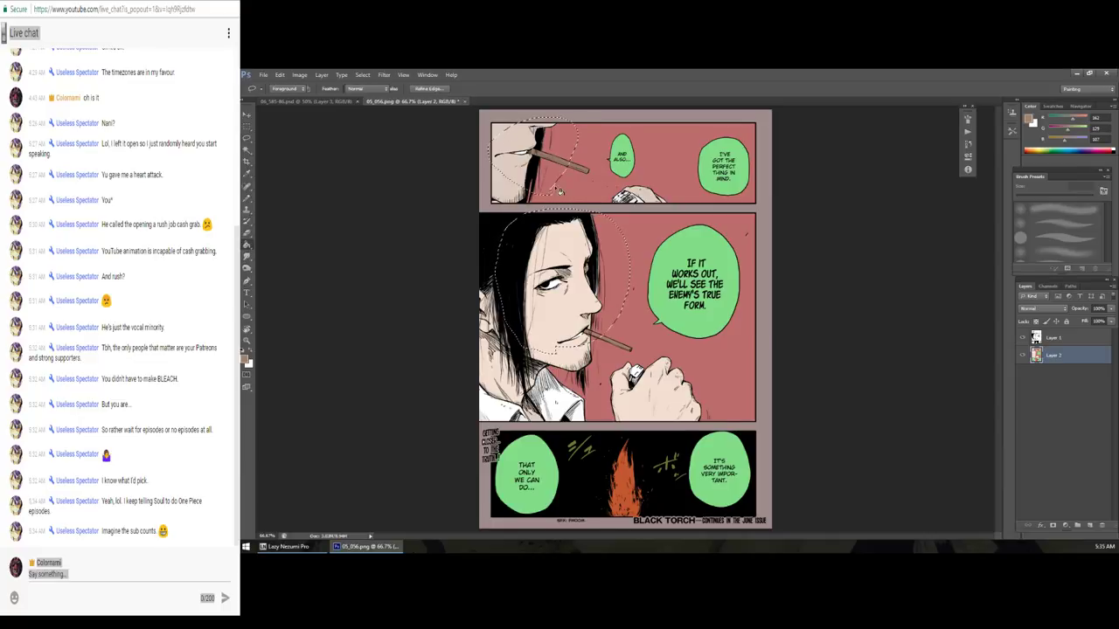
key(i)
click(246, 359)
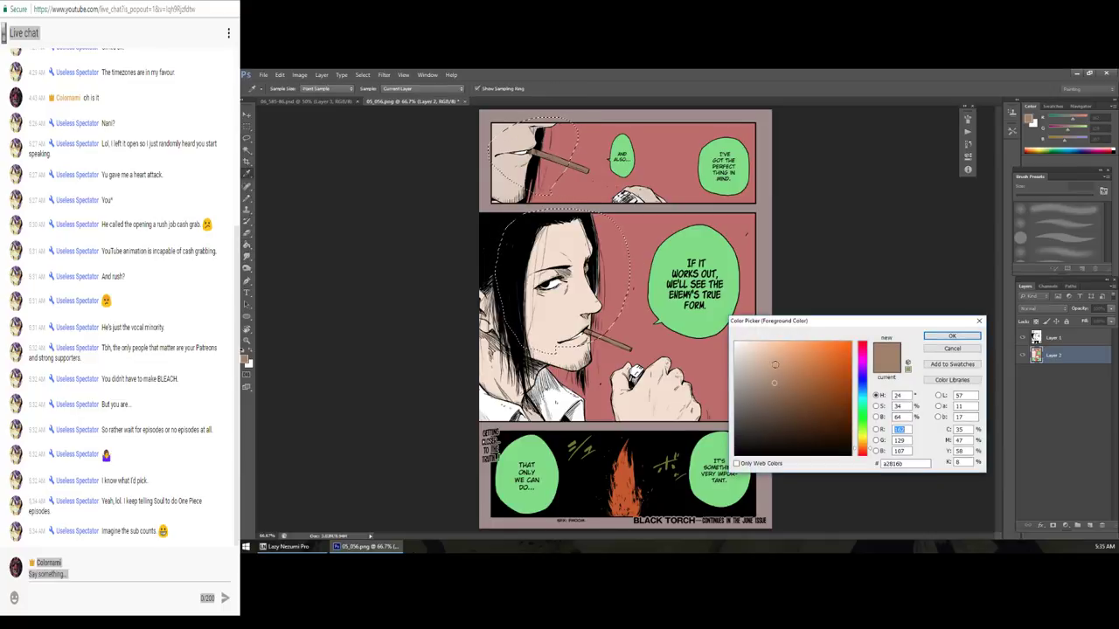
click(952, 335)
key(g)
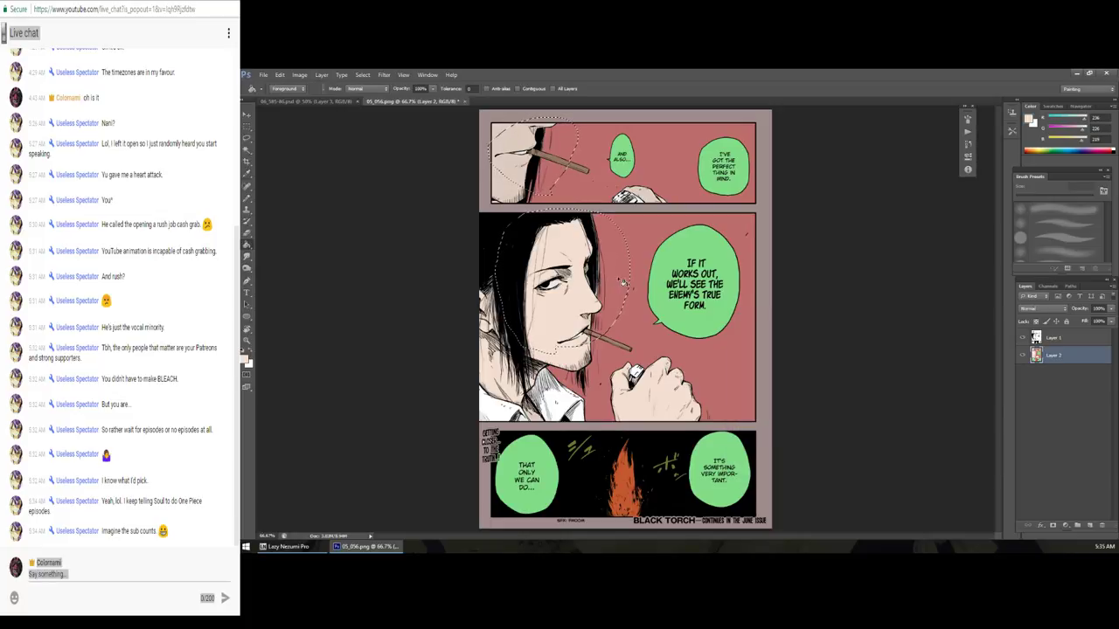
key(i)
click(245, 359)
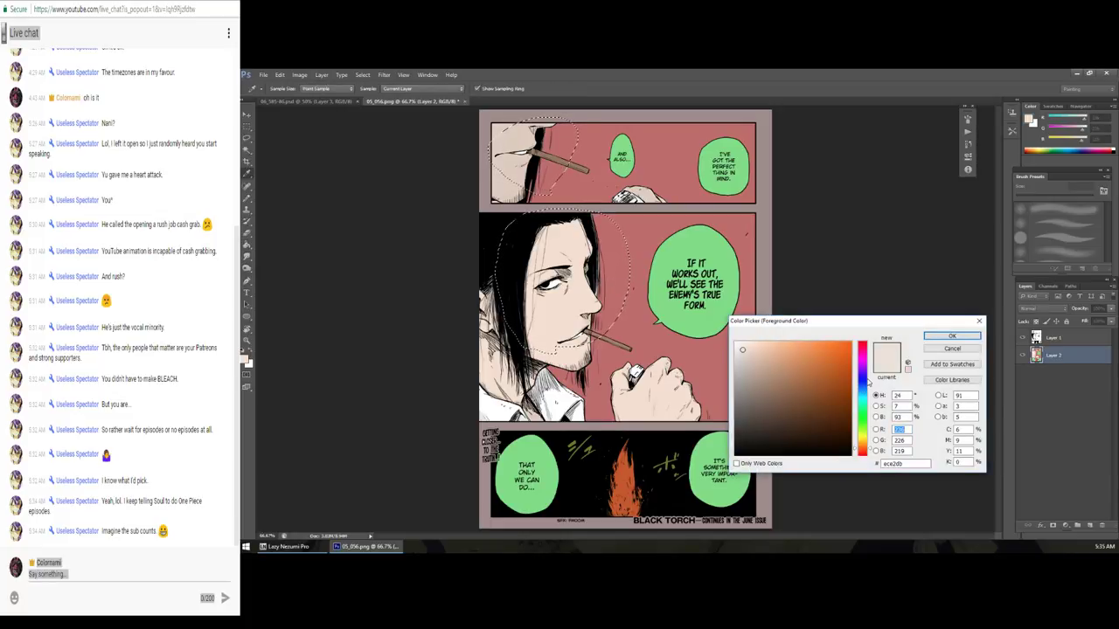
click(862, 381)
click(952, 336)
key(g)
key(ctrl+d)
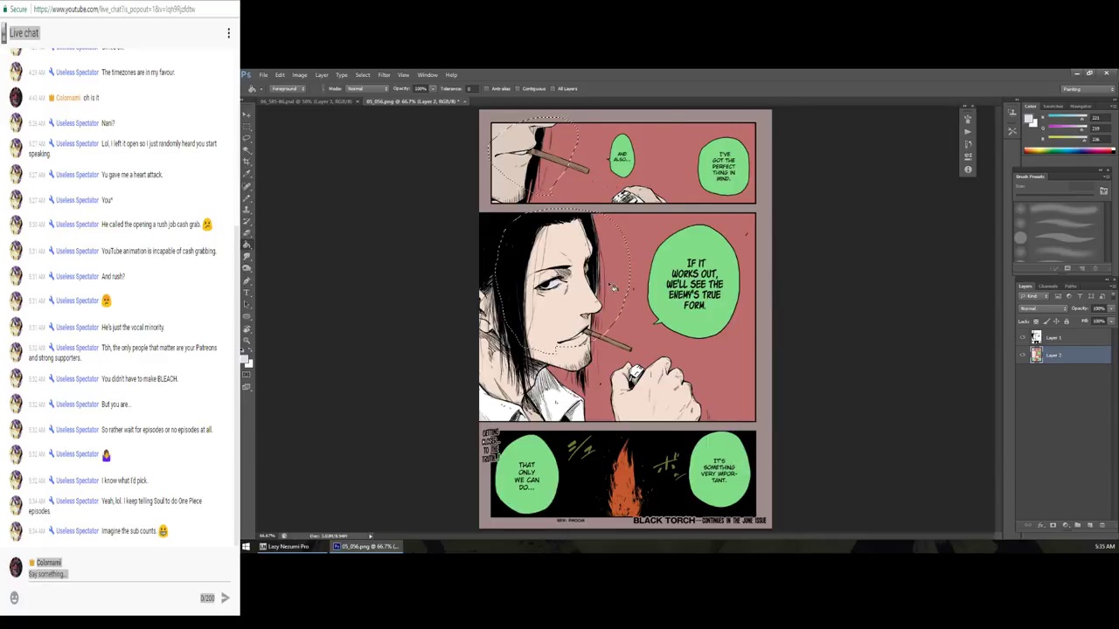
Step: Lasso the top-panel lighter and fill it with a pale bluish-grey, then deselect
key(l)
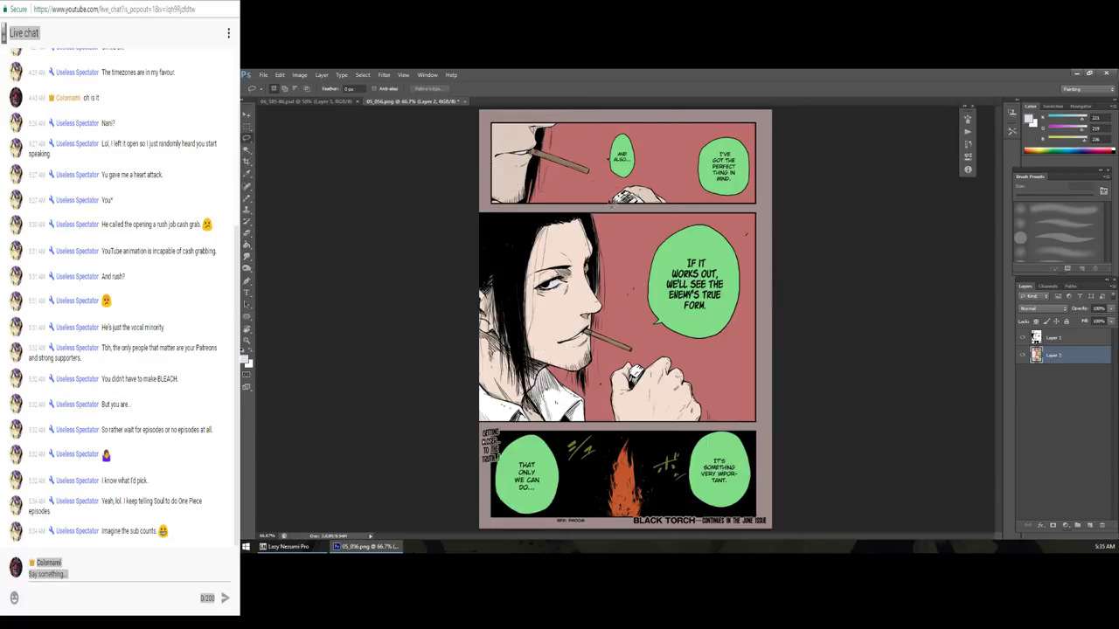
drag(657, 206, 655, 204)
key(i)
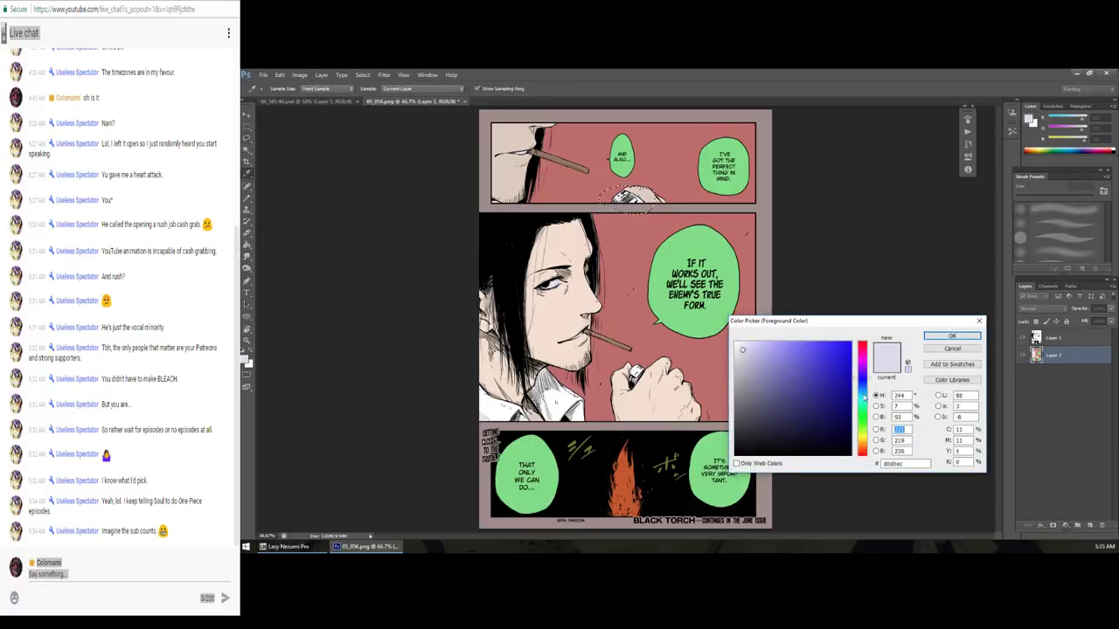
drag(861, 421, 861, 398)
click(952, 336)
key(g)
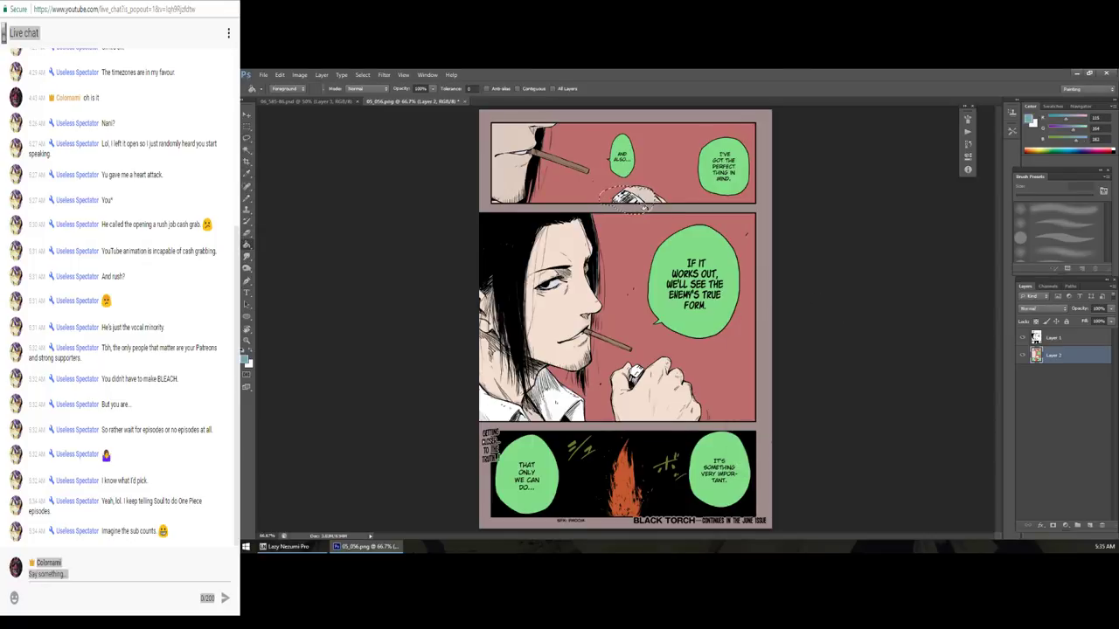
click(634, 201)
key(ctrl+d)
key(l)
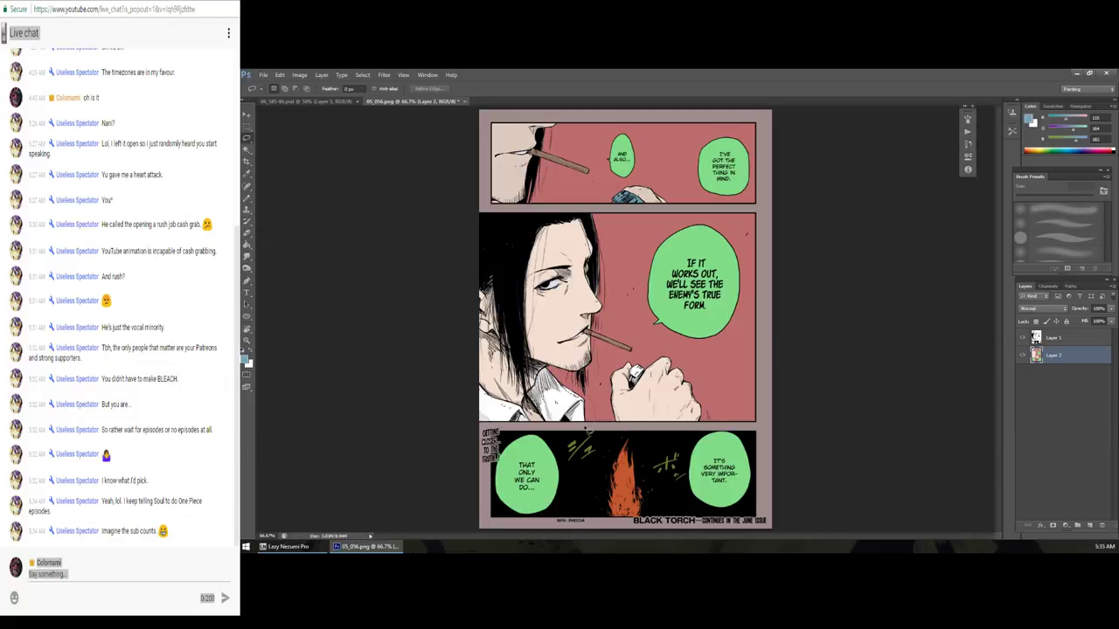
Step: Fill the man's shirt area in the middle panel with grey-blue
drag(584, 430, 552, 373)
key(g)
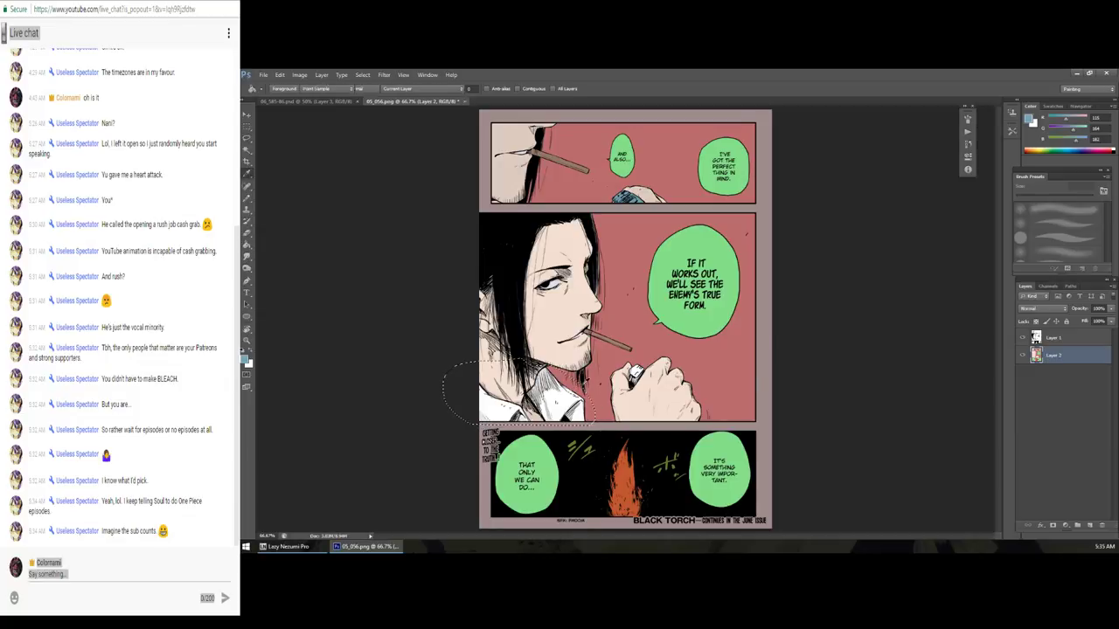
click(244, 358)
click(951, 333)
click(562, 409)
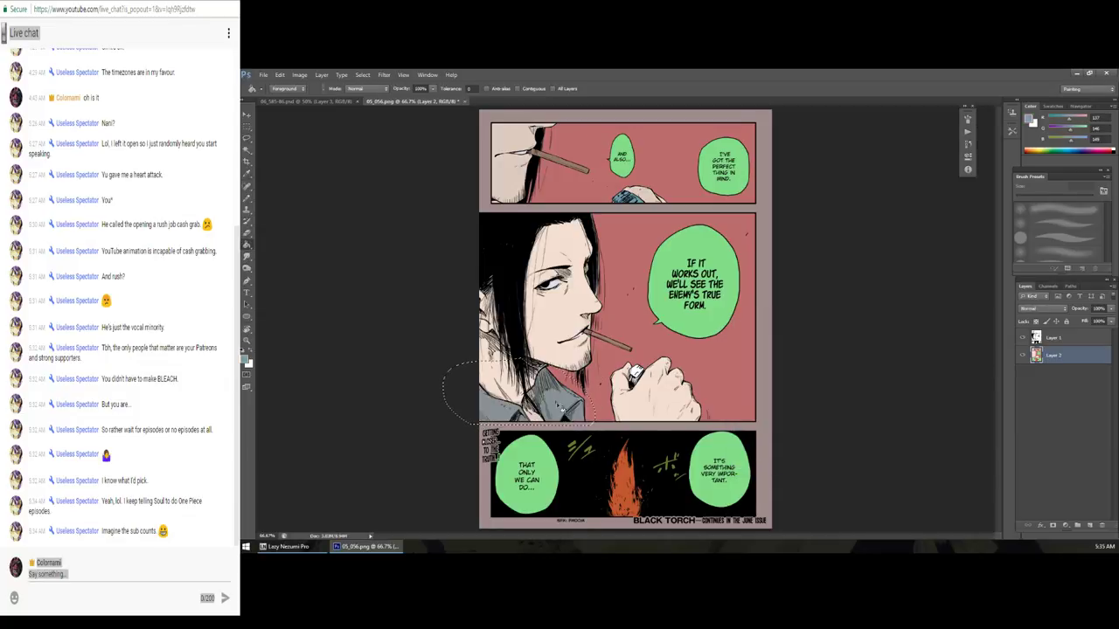
scroll(562, 408, up, 3)
Step: Lasso a small patch where the hair meets the collar and zoom back out
key(l)
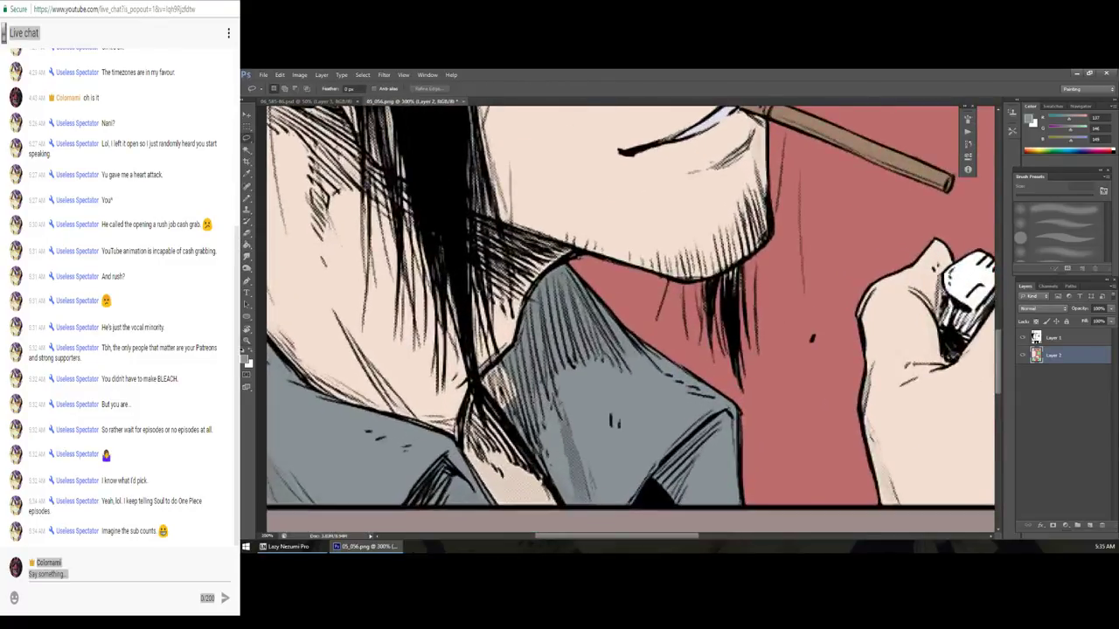
drag(514, 409, 499, 368)
key(z)
scroll(499, 368, down, 3)
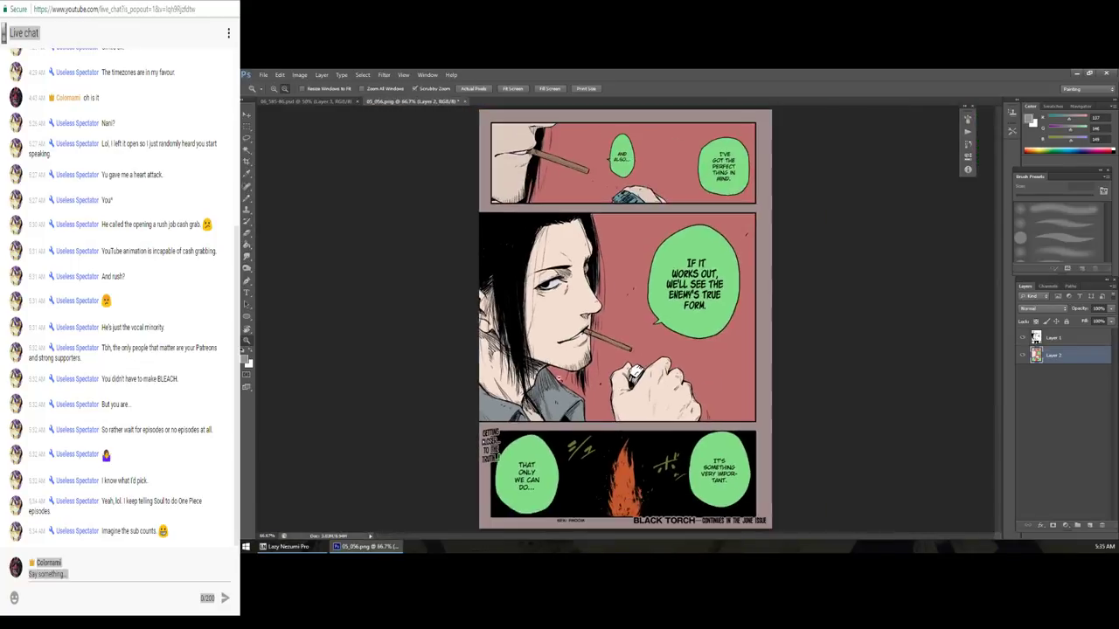
Step: Fill the middle-panel lighter with blue sampled from the top lighter, then deselect
key(l)
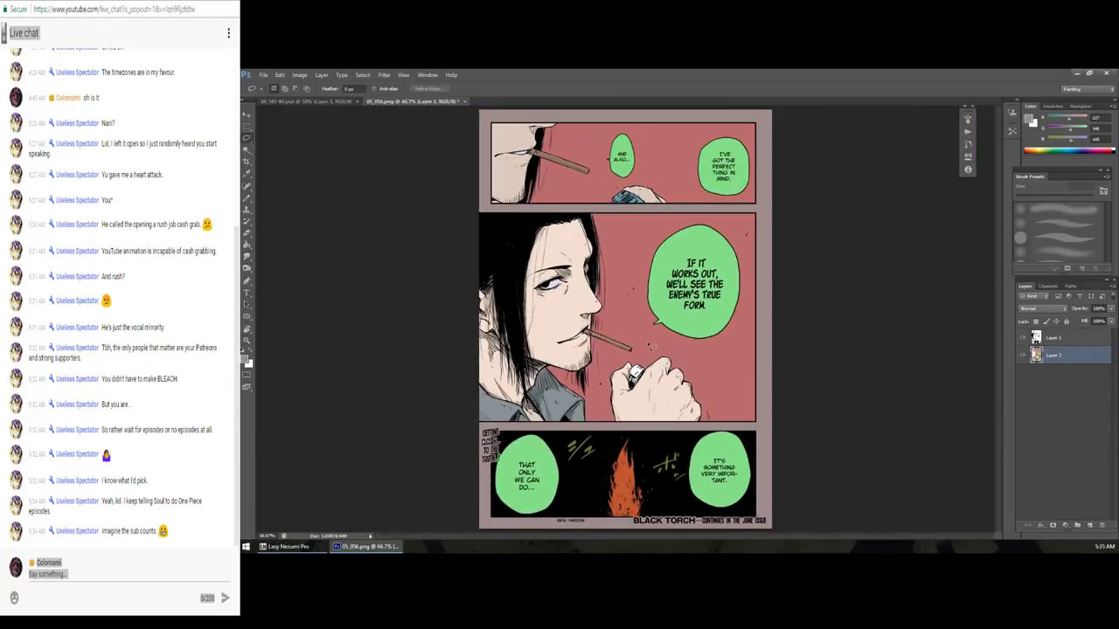
drag(651, 365, 648, 367)
key(g)
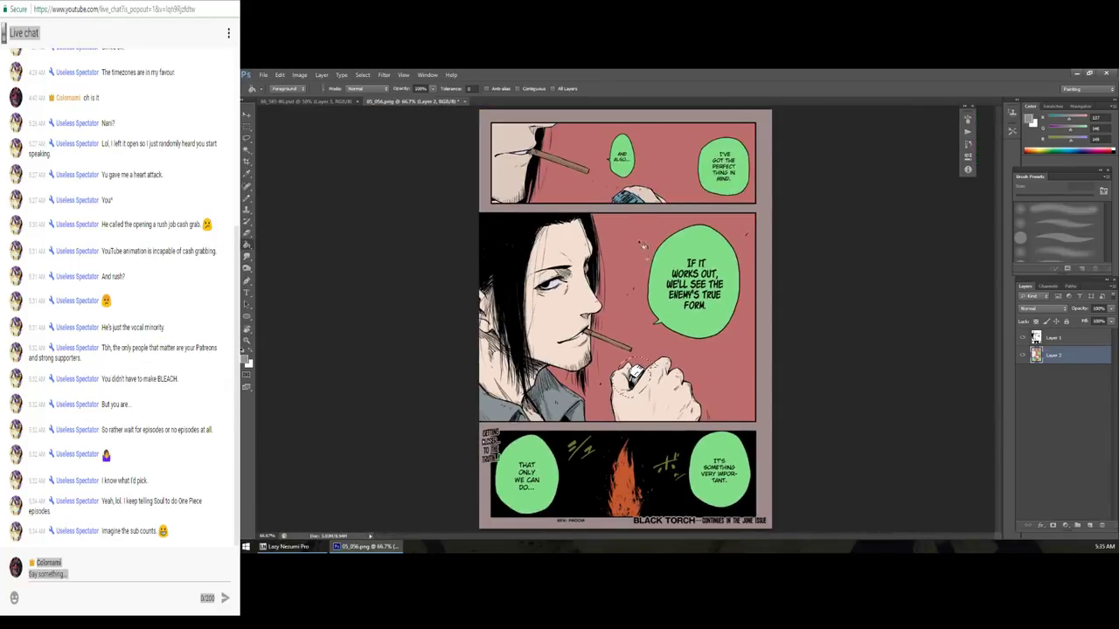
alt+click(630, 194)
click(640, 376)
key(ctrl+d)
Step: Switch to a 6 px brush and scroll around the page
key(b)
scroll(647, 346, up, 1)
scroll(647, 345, up, 2)
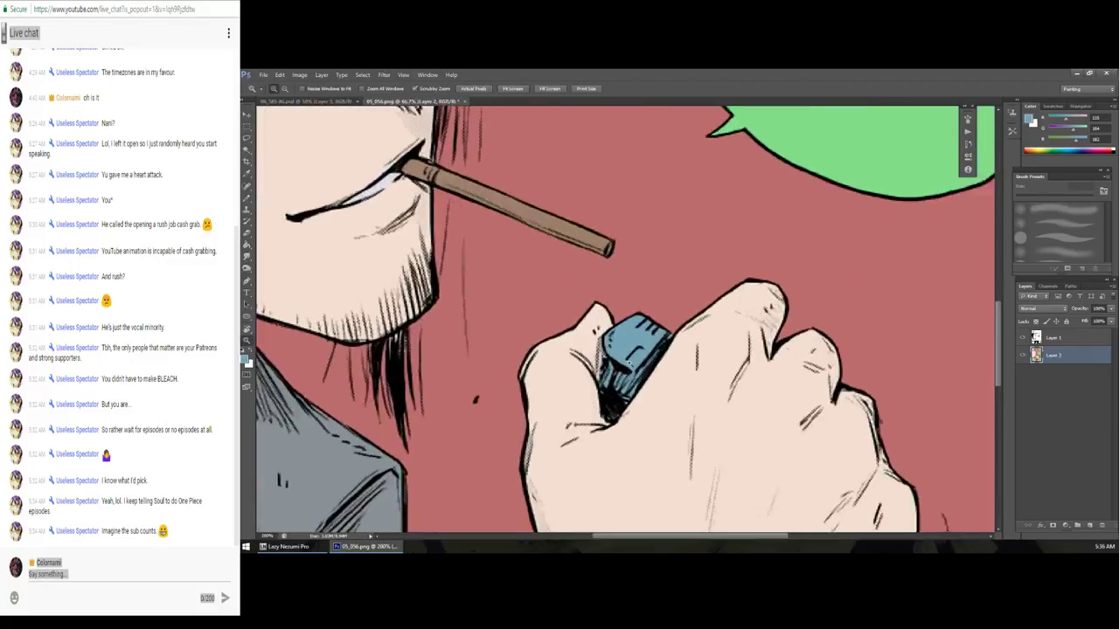
key(bracketleft)
key(bracketleft)
key(bracketleft)
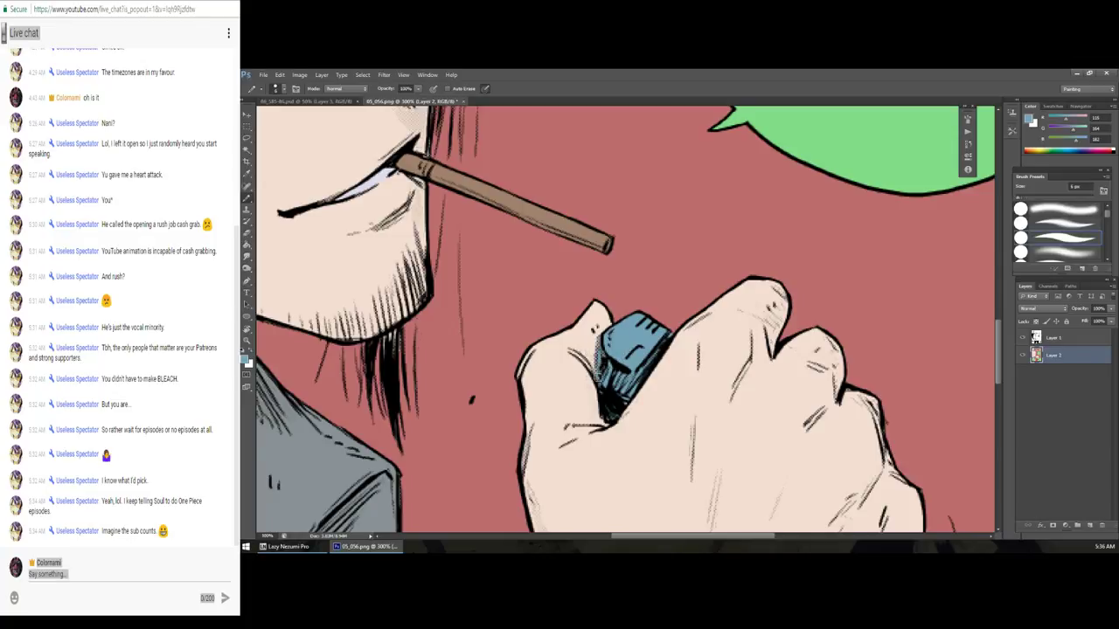
scroll(597, 381, down, 1)
scroll(597, 381, down, 2)
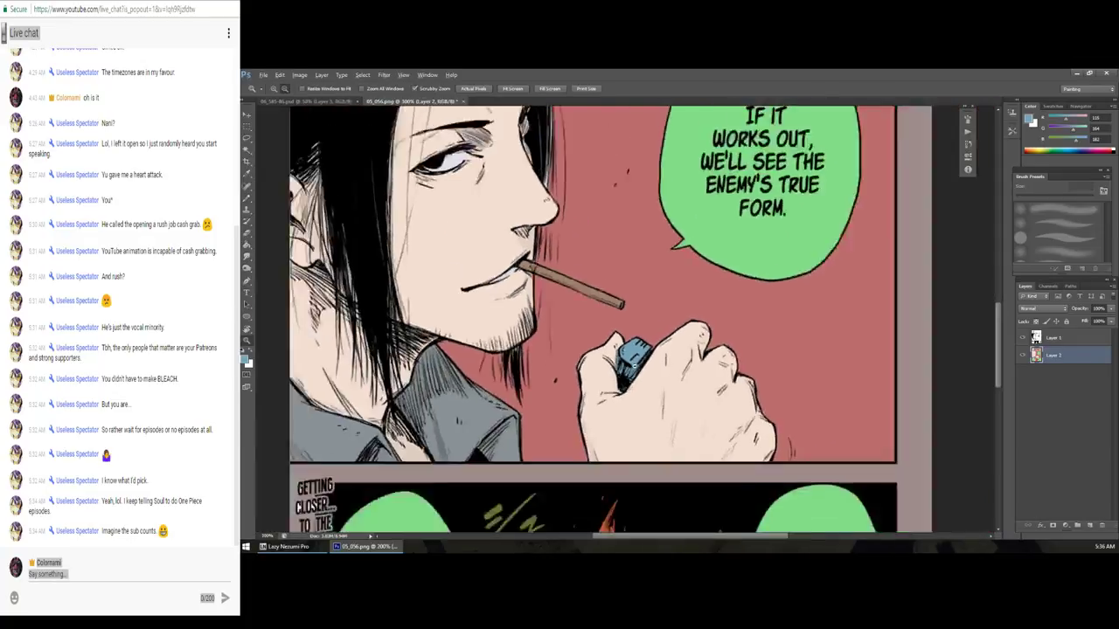
scroll(612, 374, down, 2)
scroll(638, 367, up, 4)
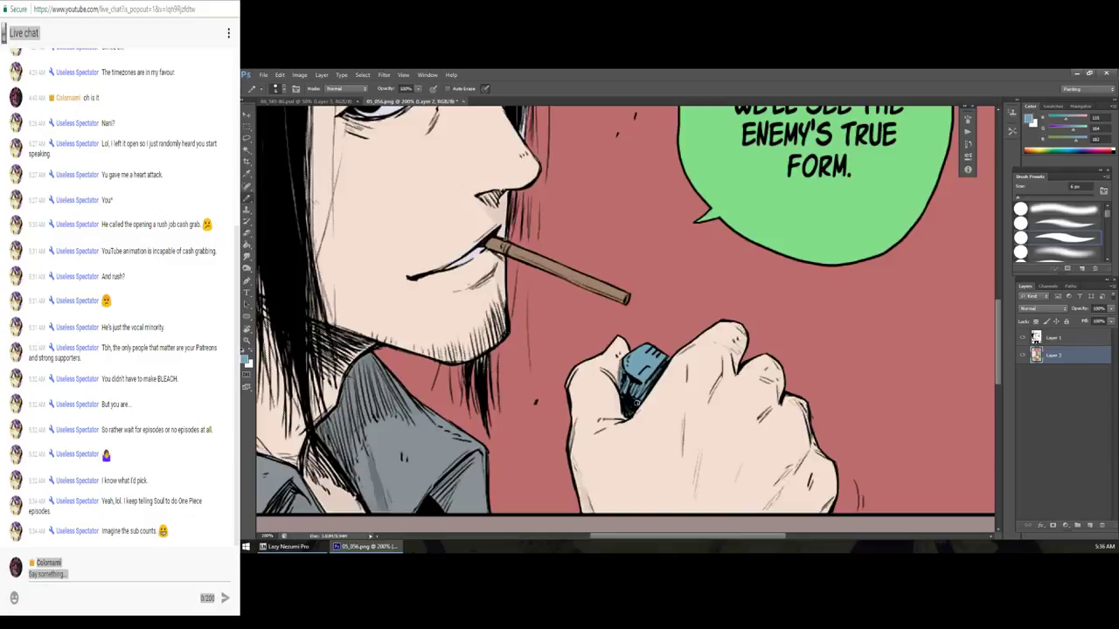
key(z)
scroll(640, 376, down, 3)
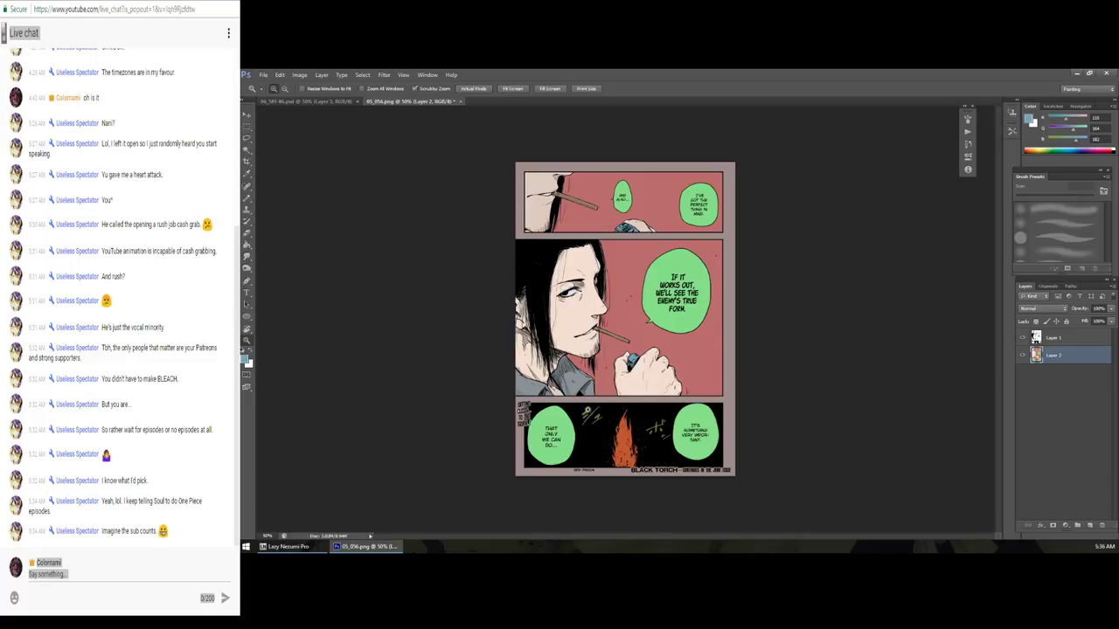
Step: Return to the brush and zoom between the whole page and the top panel
key(b)
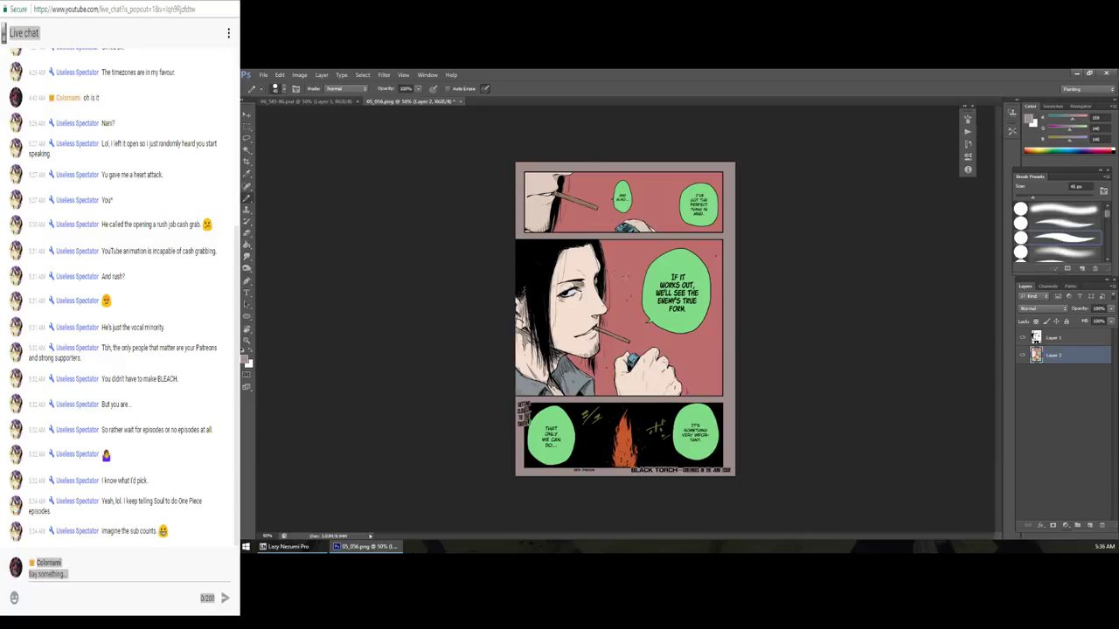
scroll(618, 281, up, 1)
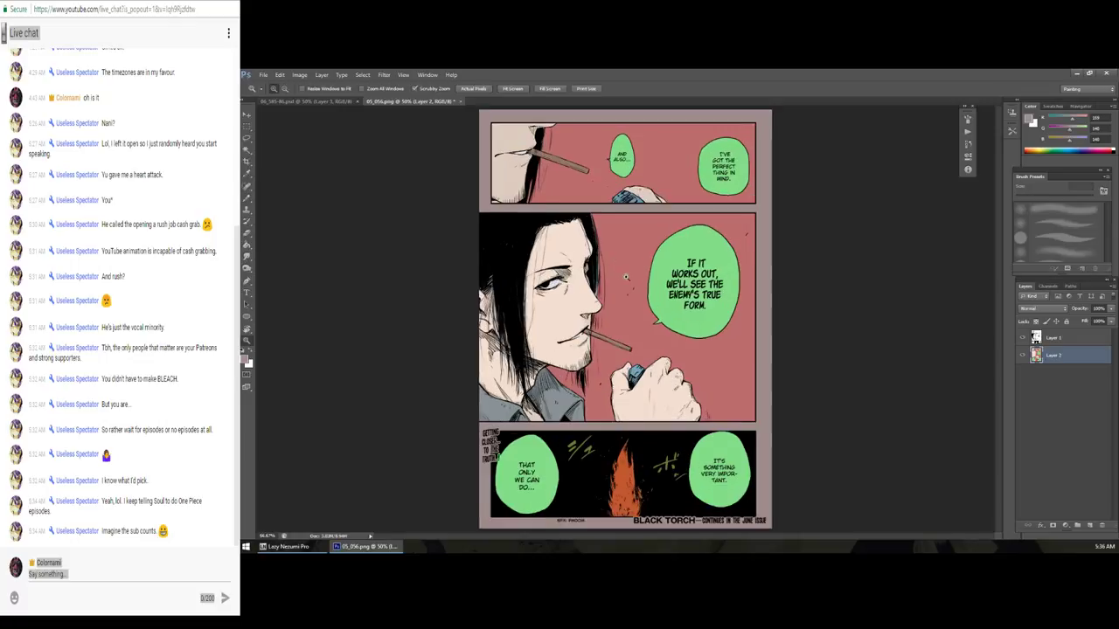
scroll(618, 282, up, 2)
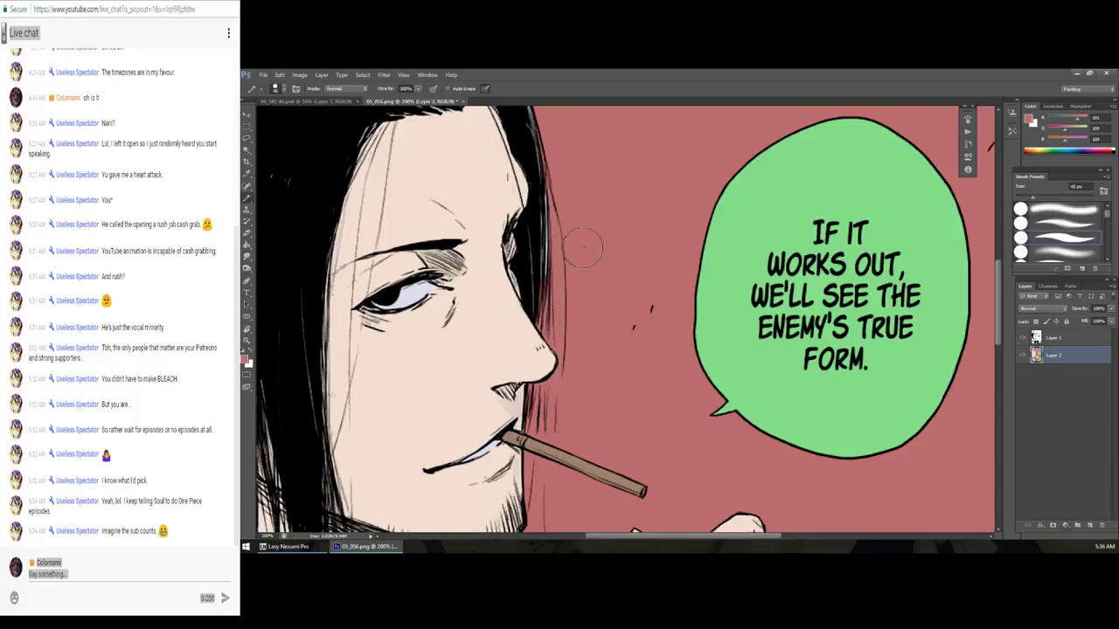
scroll(549, 276, up, 2)
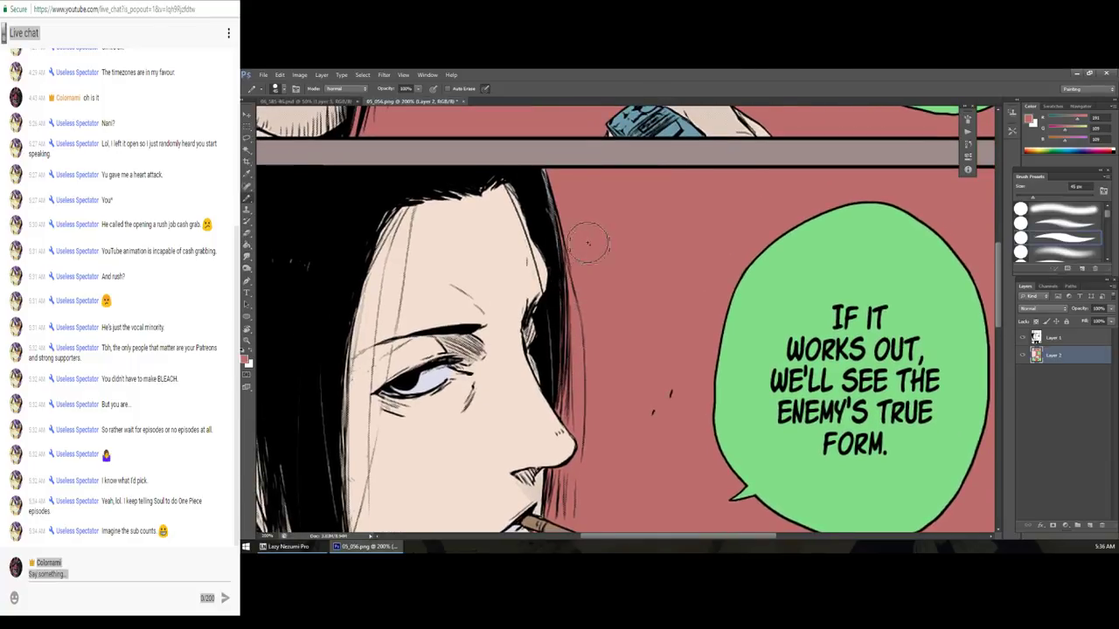
key(z)
alt+click(626, 235)
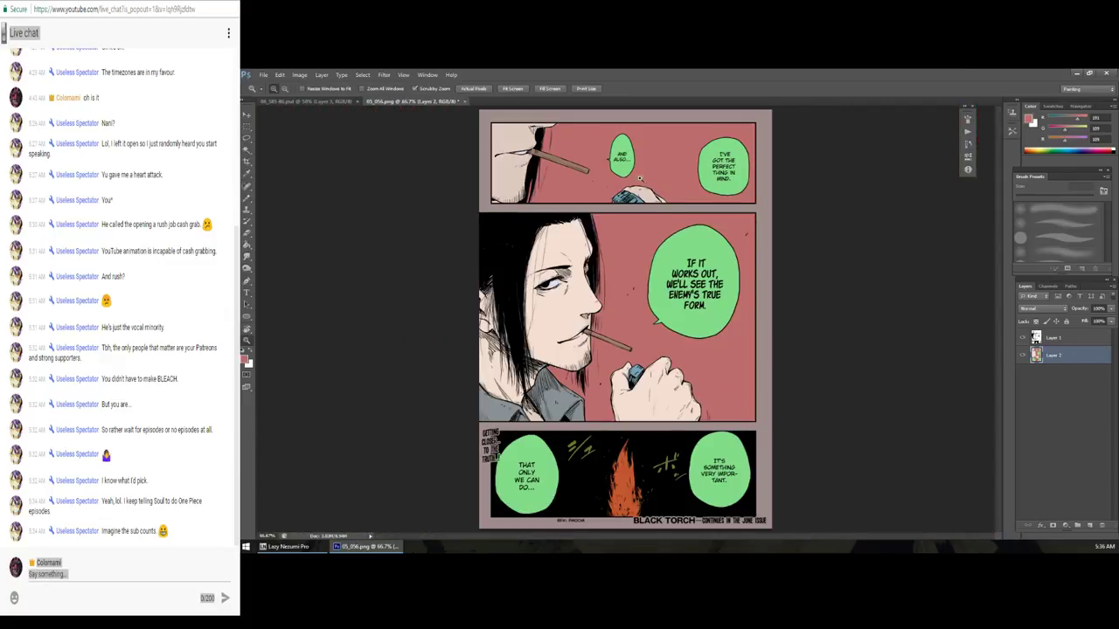
click(583, 145)
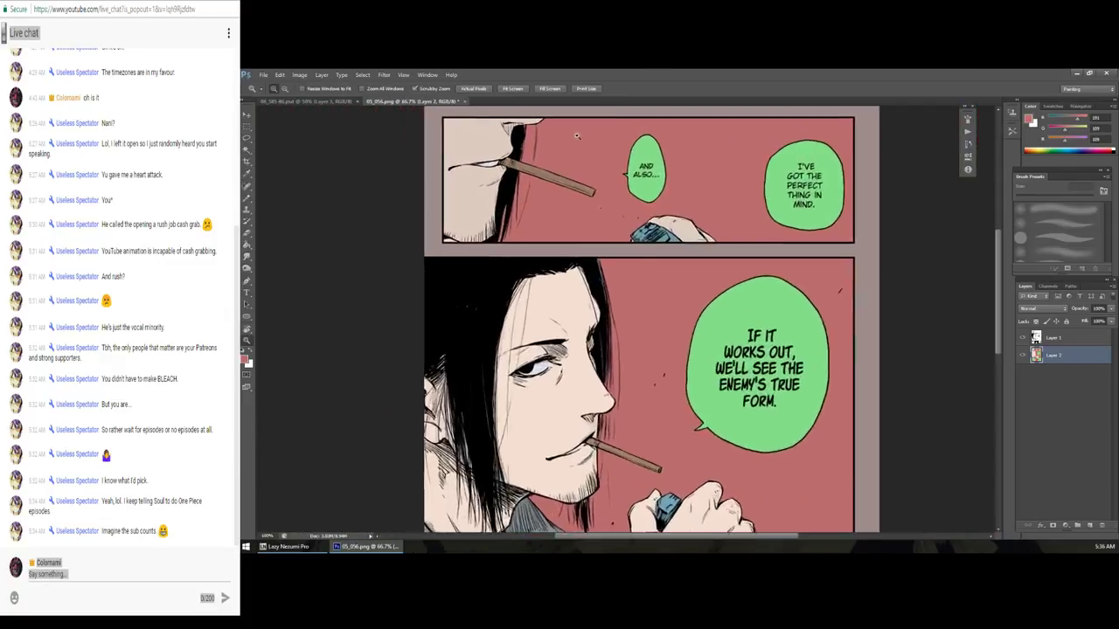
key(b)
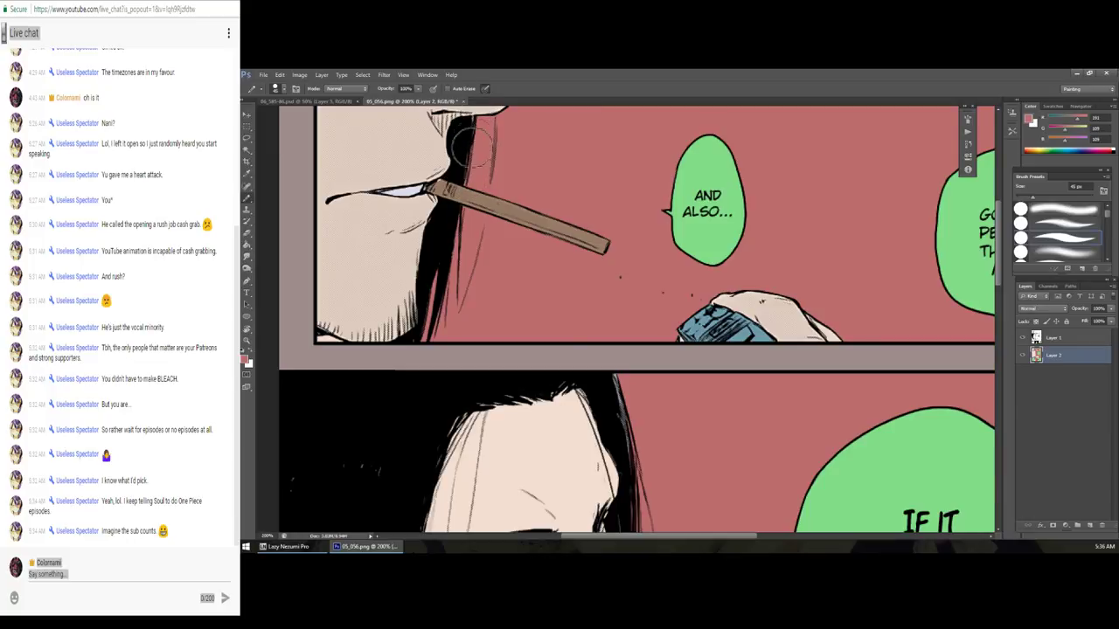
key(z)
alt+click(585, 200)
alt+click(585, 199)
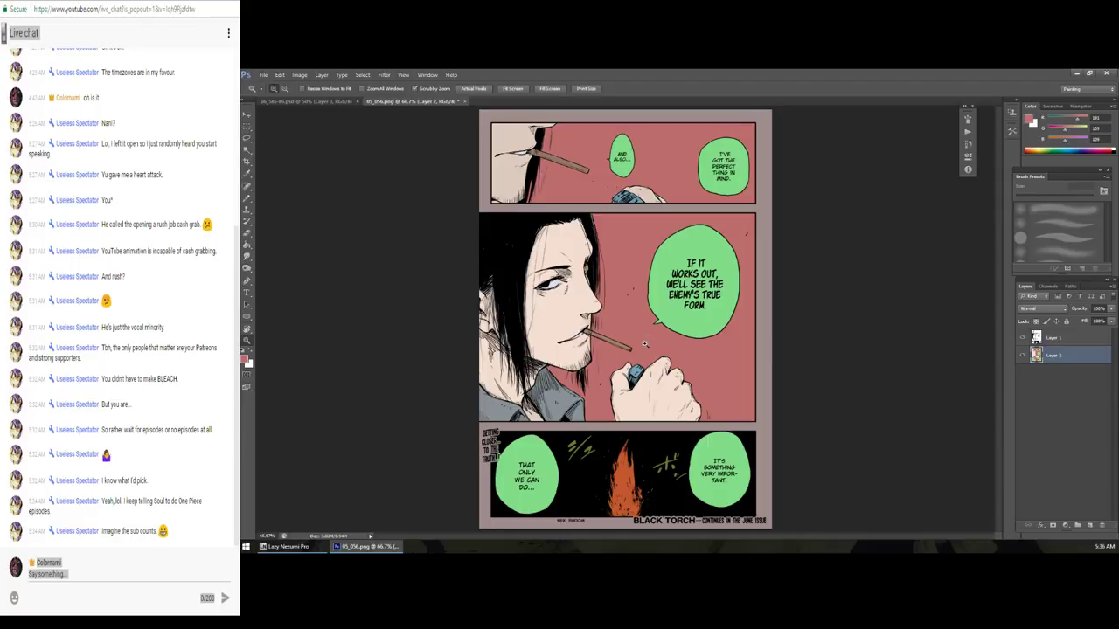
Step: Check the flats without line art, duplicate the colour layer as Layer 2 copy, and start choosing white
click(1023, 339)
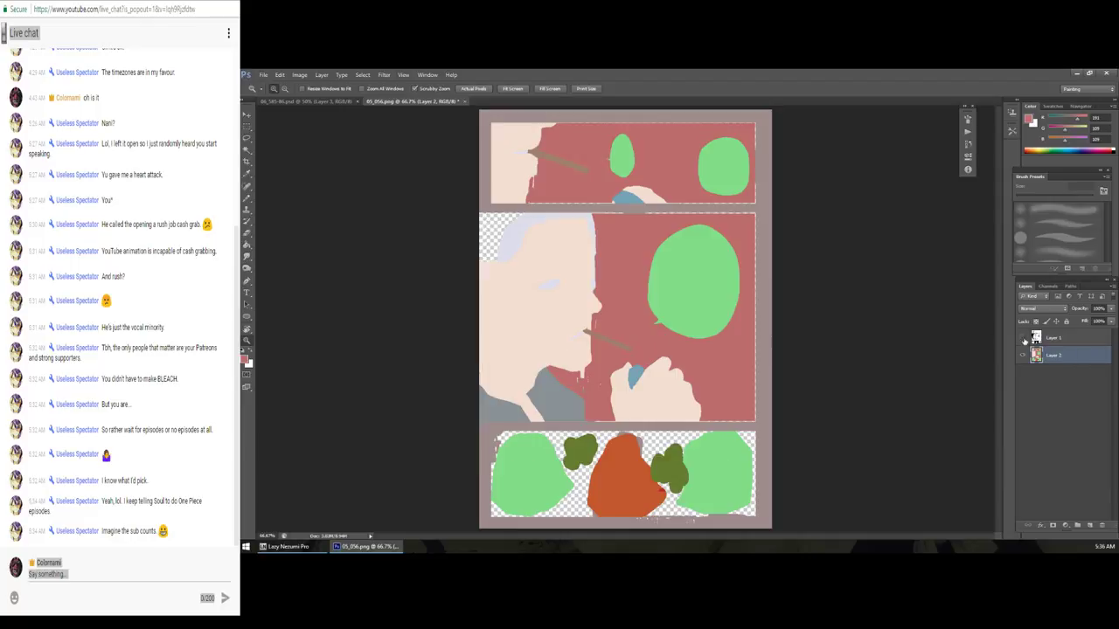
click(1023, 339)
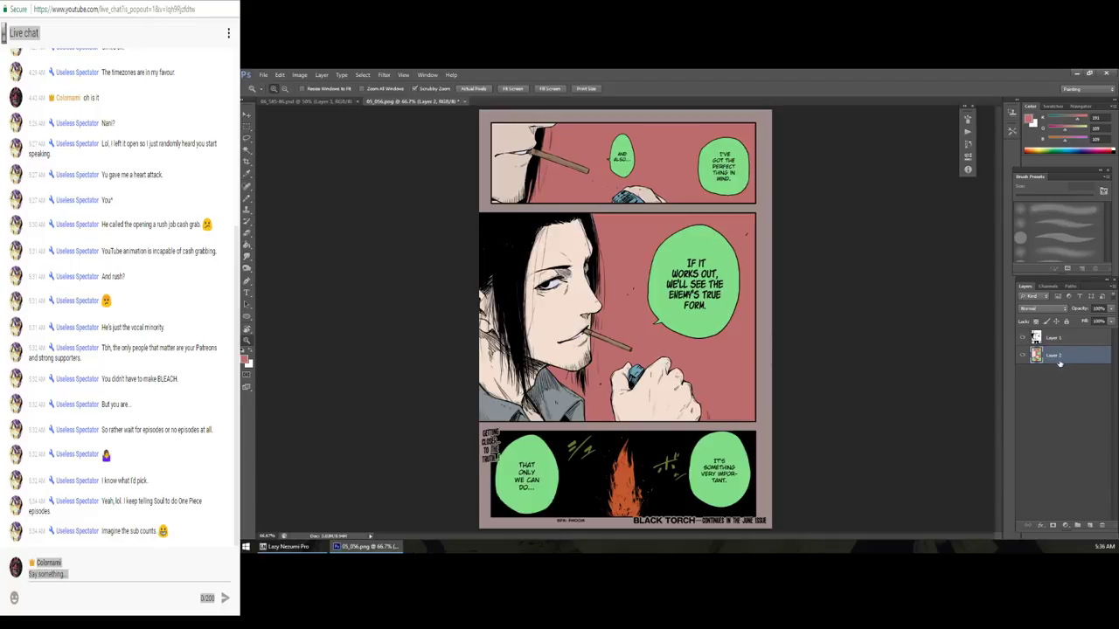
key(ctrl+j)
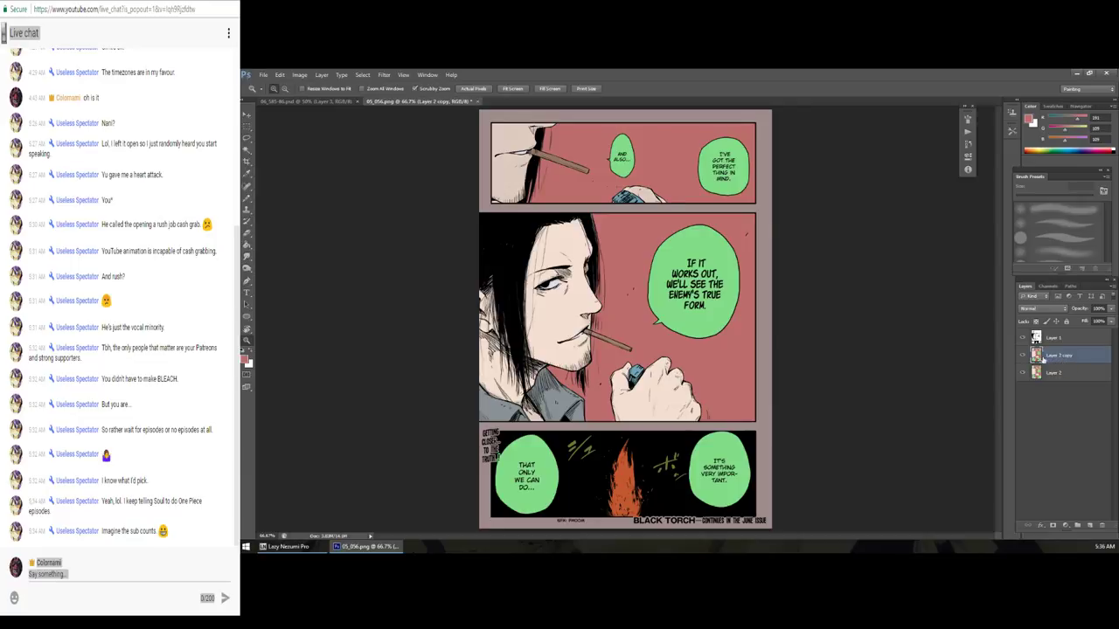
key(g)
click(1029, 120)
Step: Fill the green speech bubbles white and the greyish-pink page margin off-white fbfbfb
key(Return)
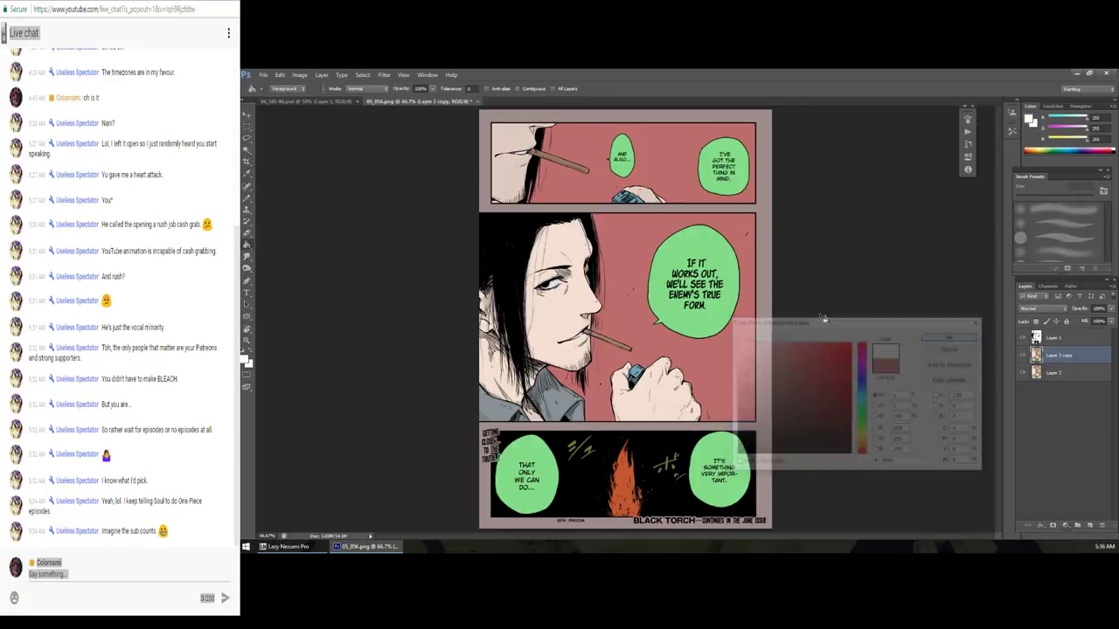
click(709, 250)
key(i)
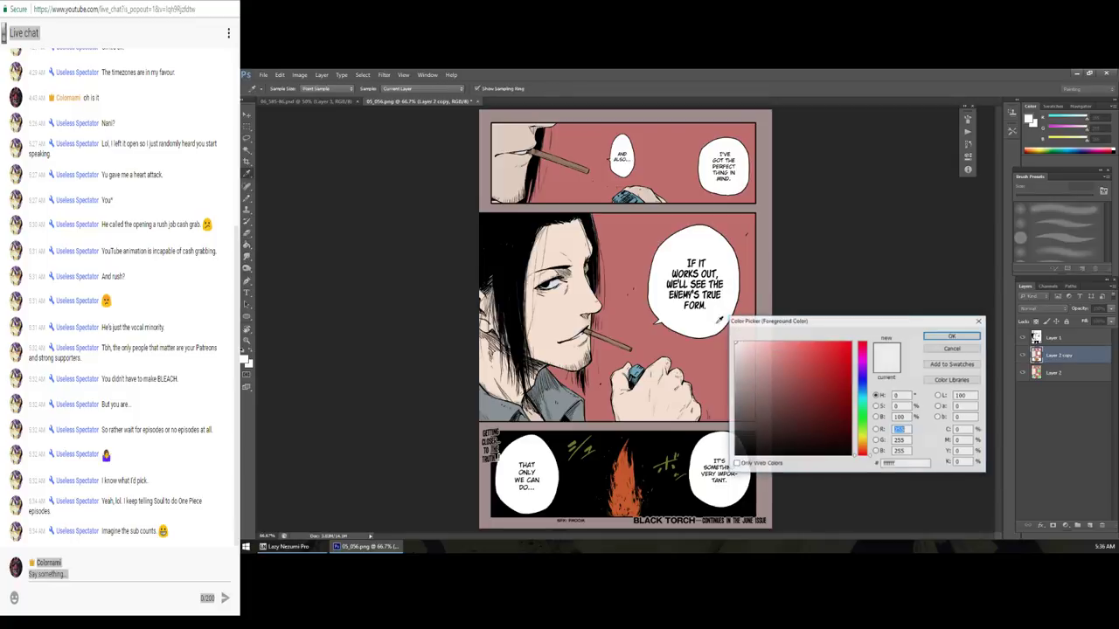
click(734, 344)
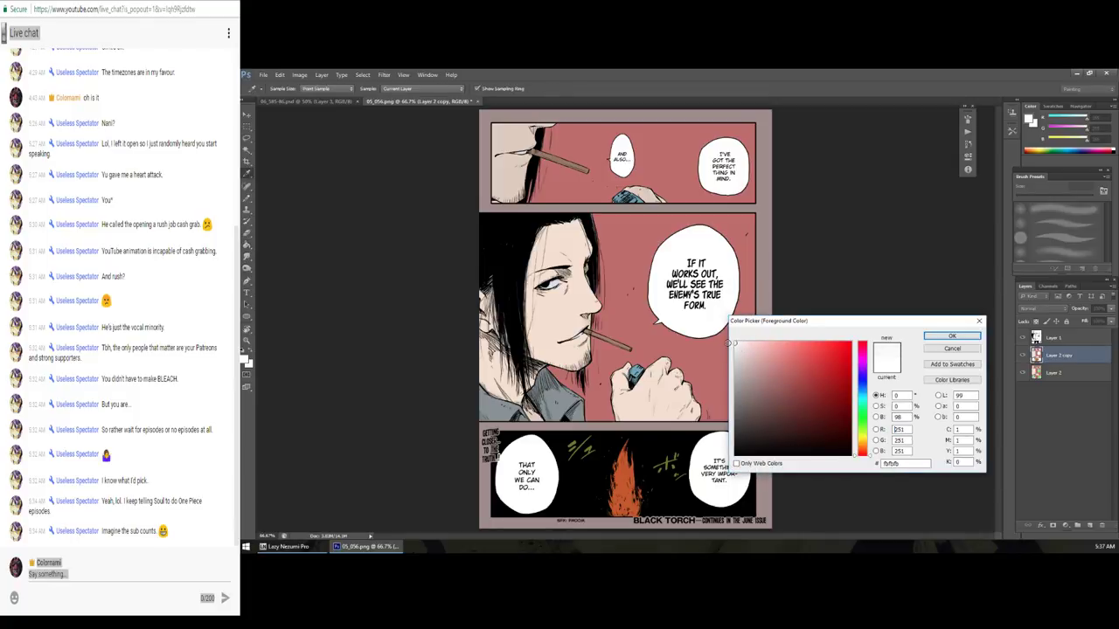
click(955, 337)
key(g)
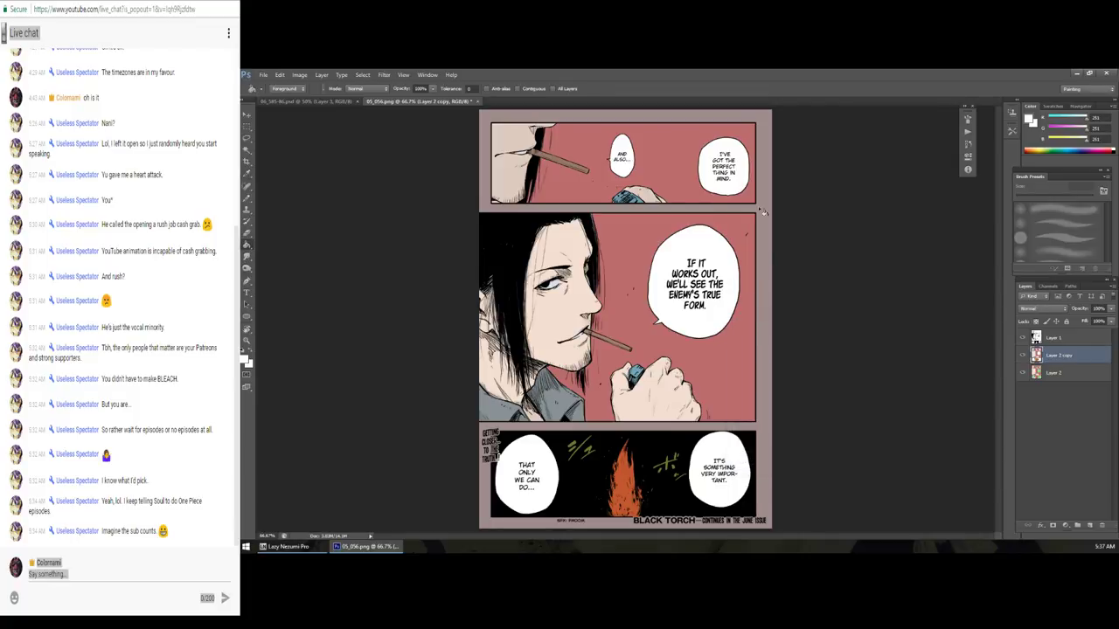
click(762, 213)
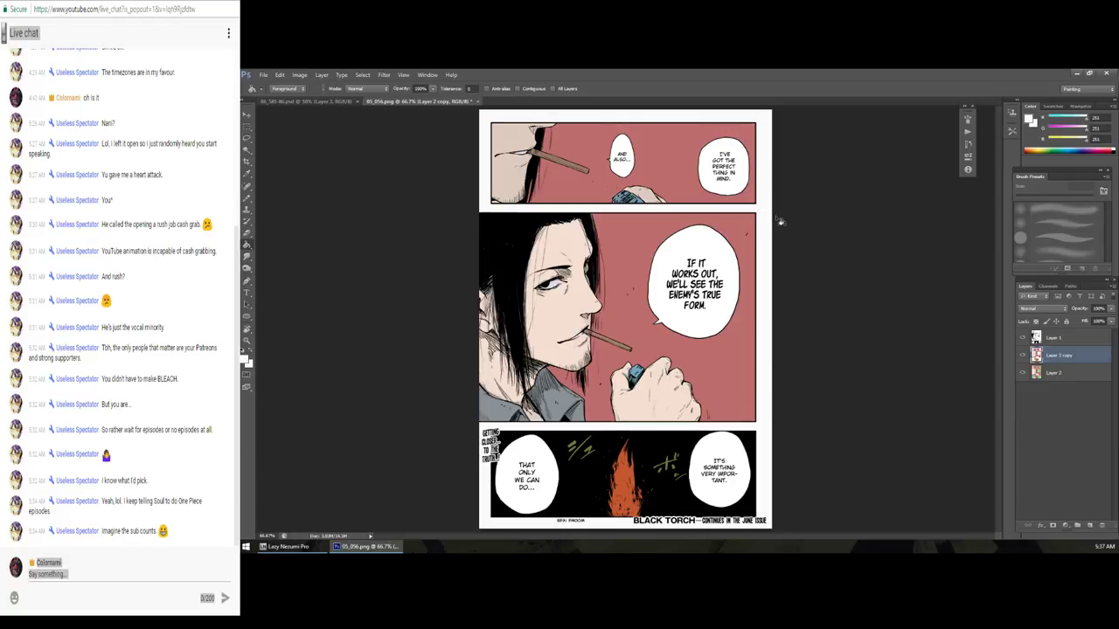
Step: Set the paint colour back to pure white in the colour picker
key(F6)
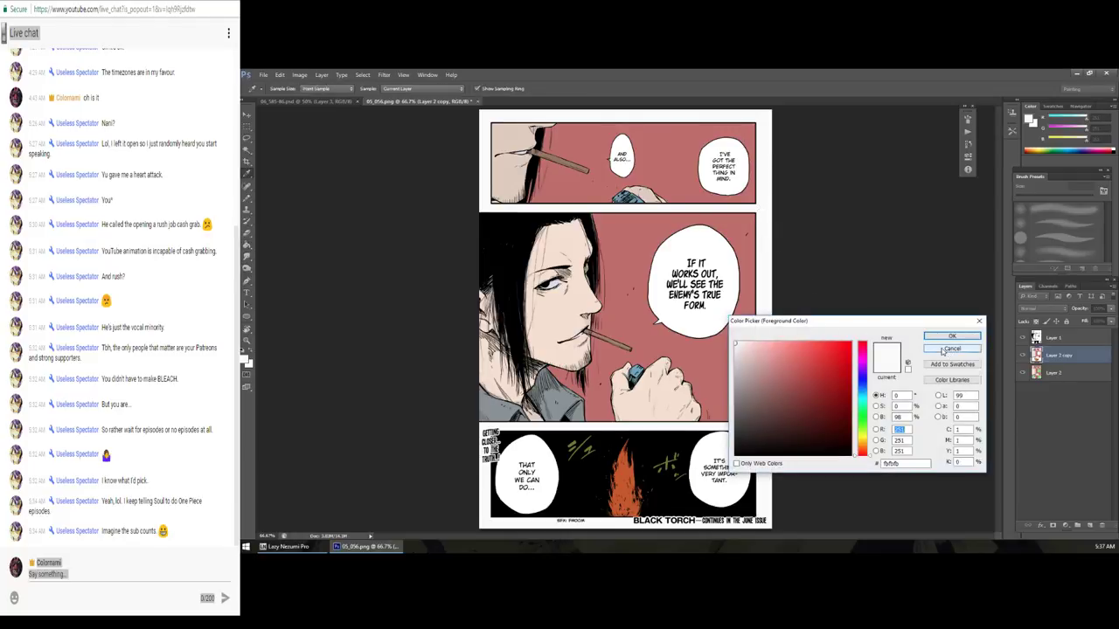
click(948, 348)
key(F6)
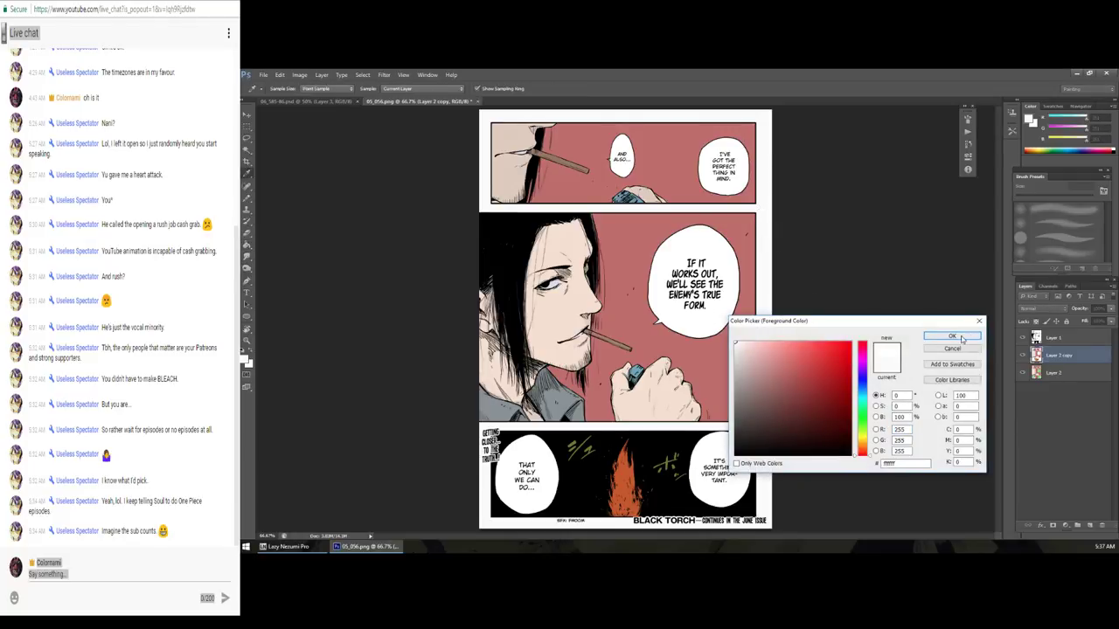
click(951, 337)
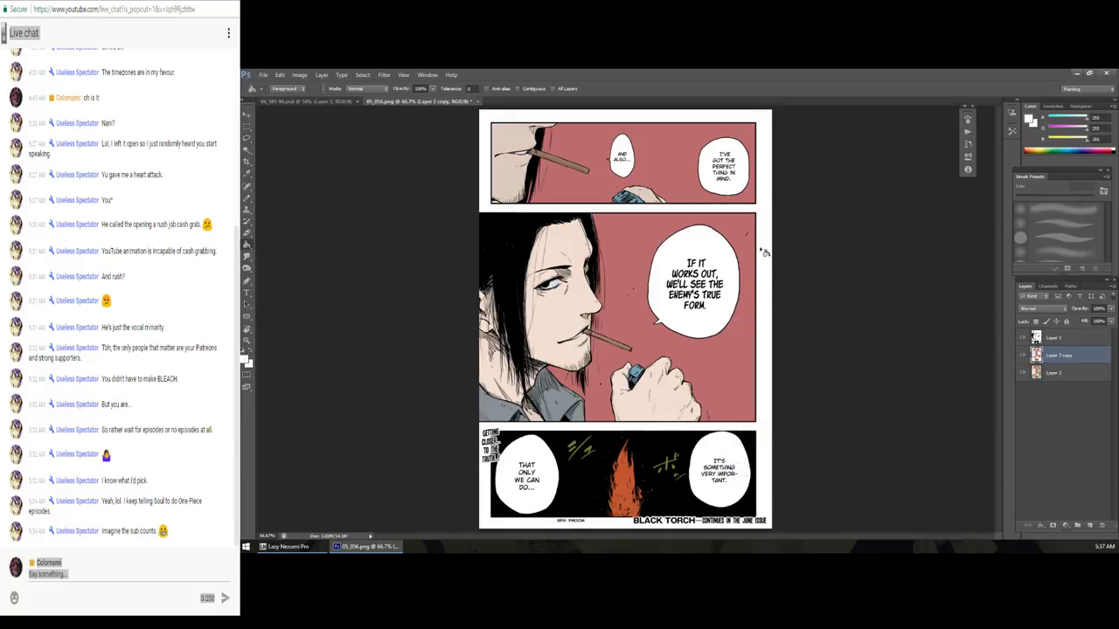
key(F6)
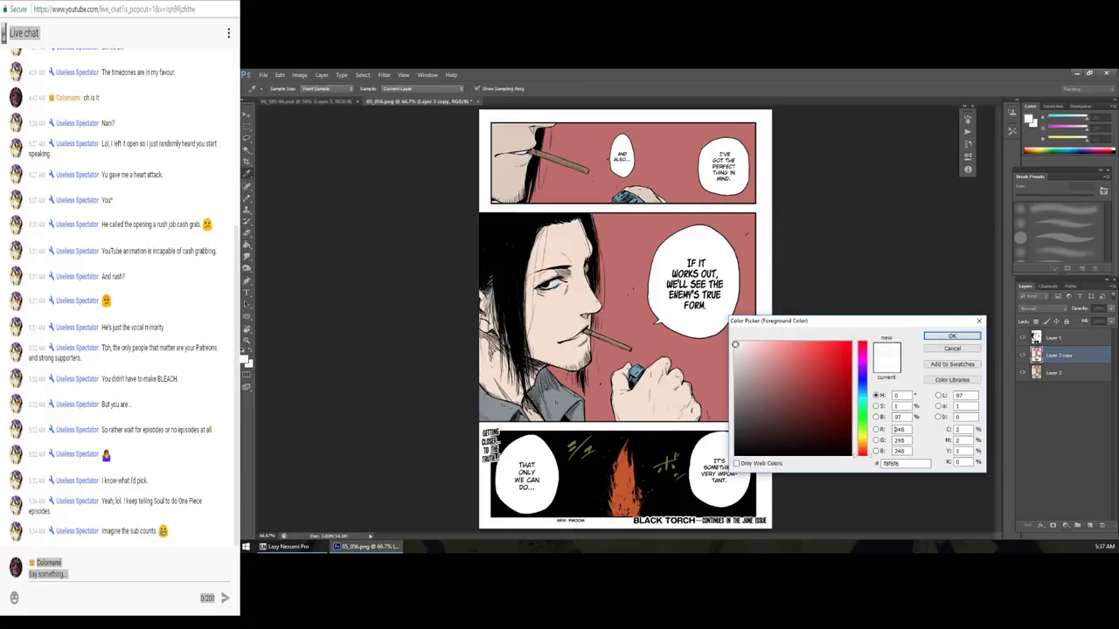
click(941, 338)
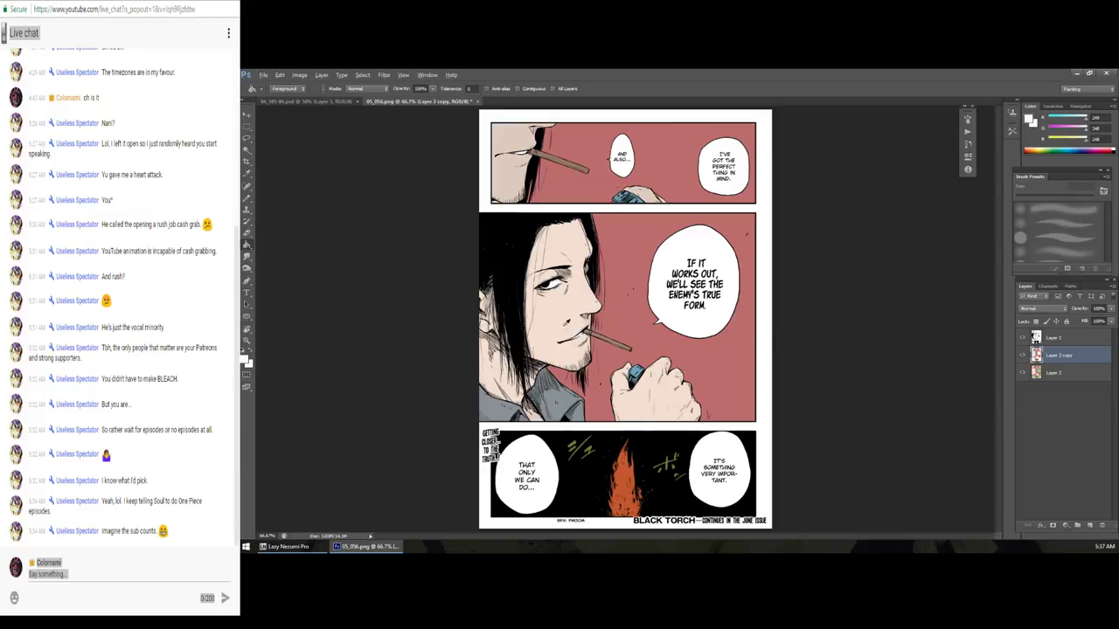
Step: Try peach and then light grey as the paint colour in the colour picker
click(246, 359)
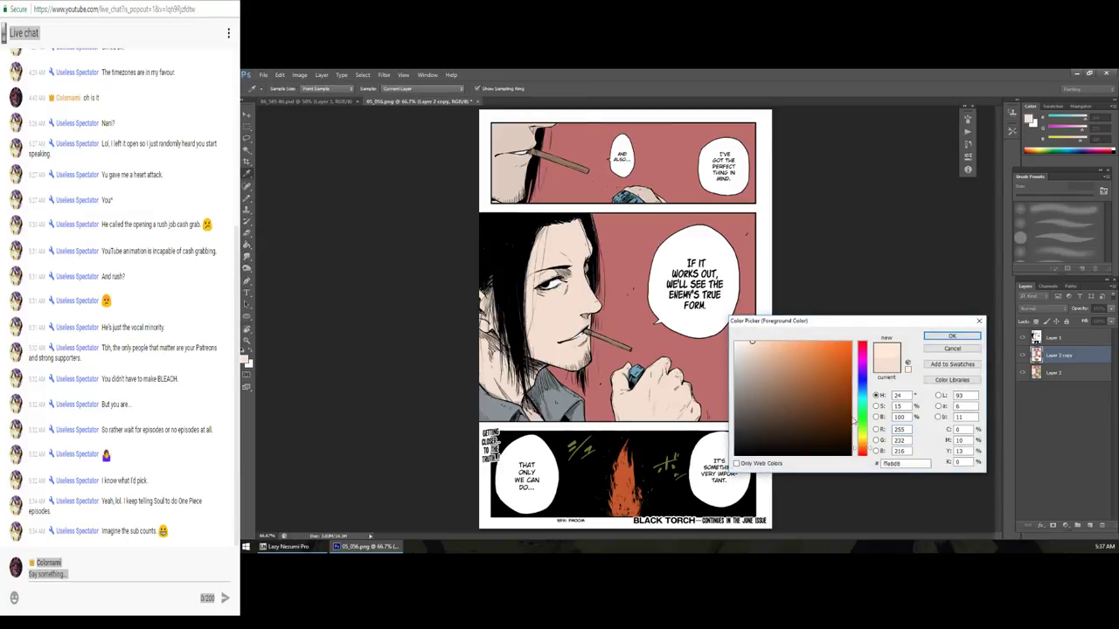
click(935, 339)
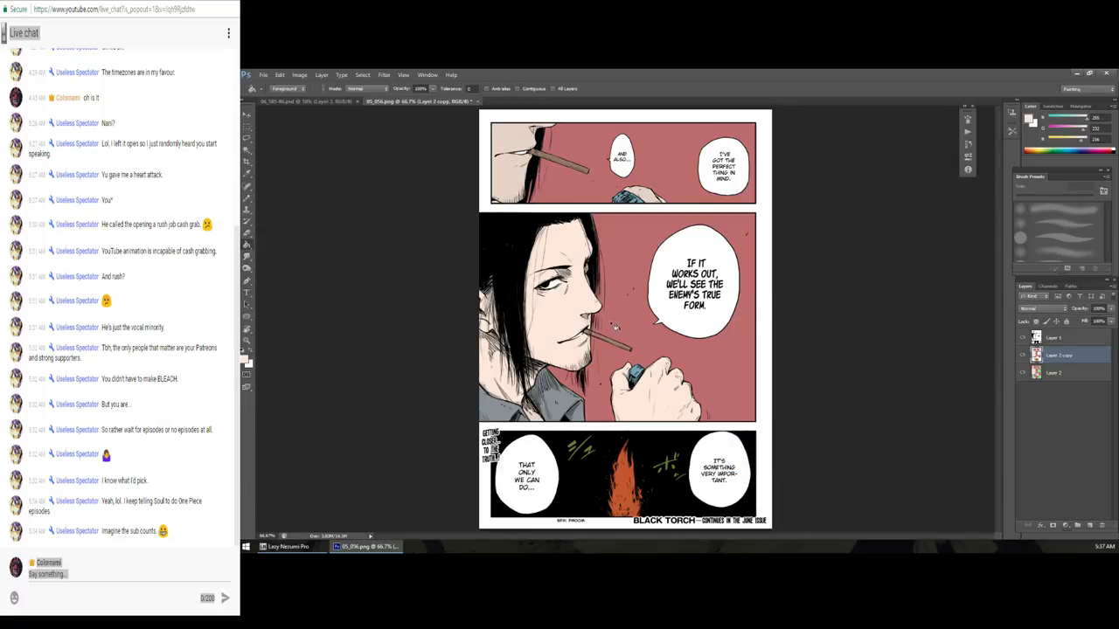
click(246, 360)
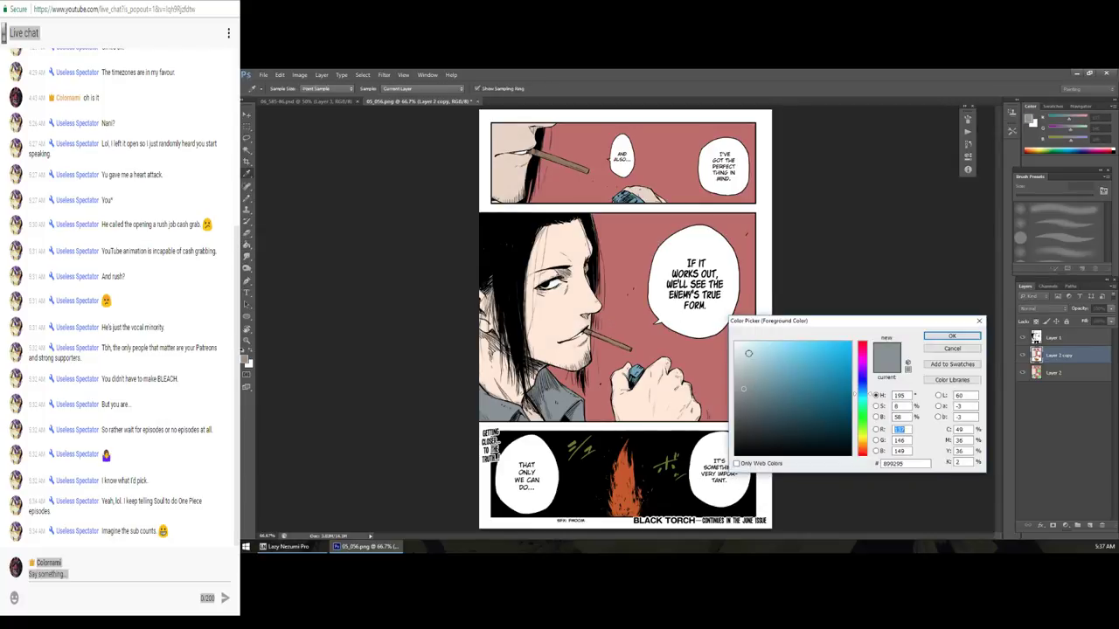
click(952, 335)
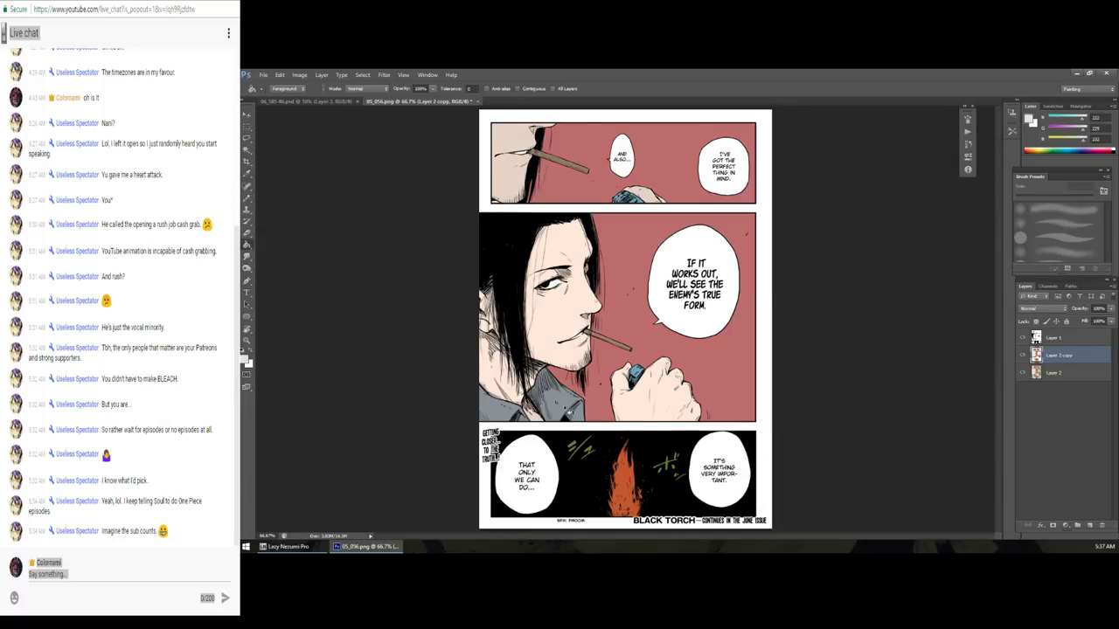
Step: Sample the green sound-effect marks, fill them bright red, then sample the panel's pink
alt+click(585, 450)
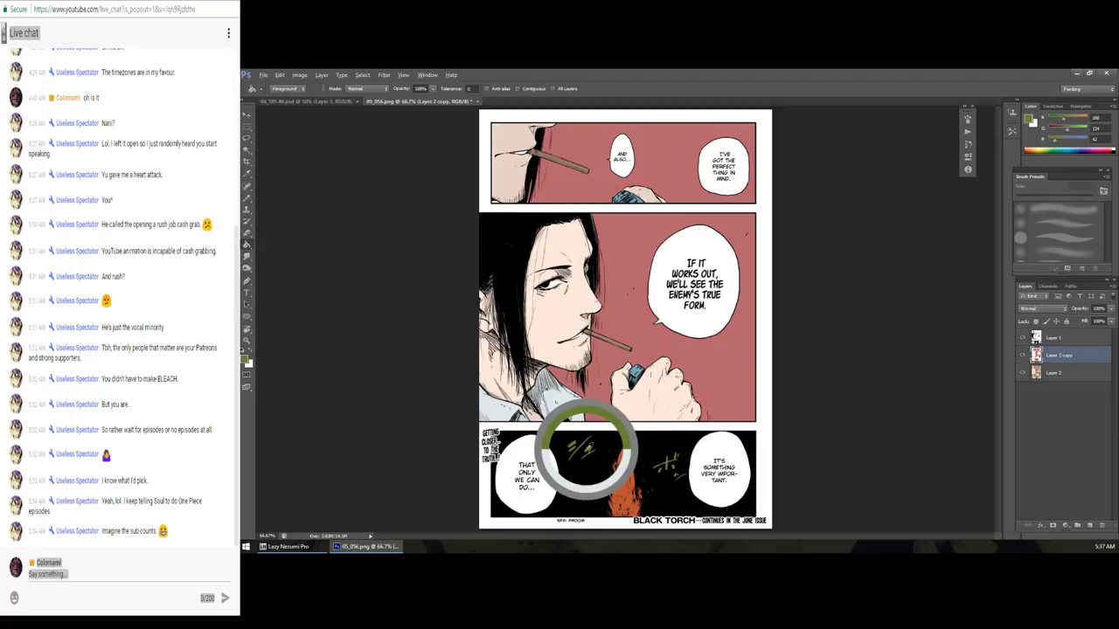
click(246, 359)
drag(821, 378, 834, 364)
click(862, 450)
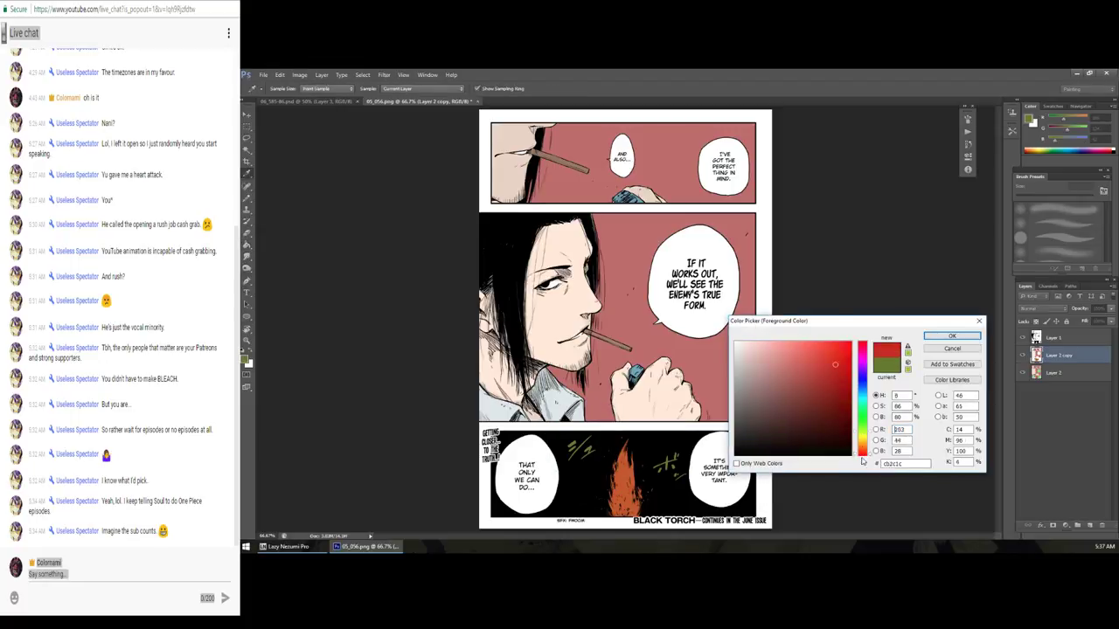
click(952, 336)
click(675, 465)
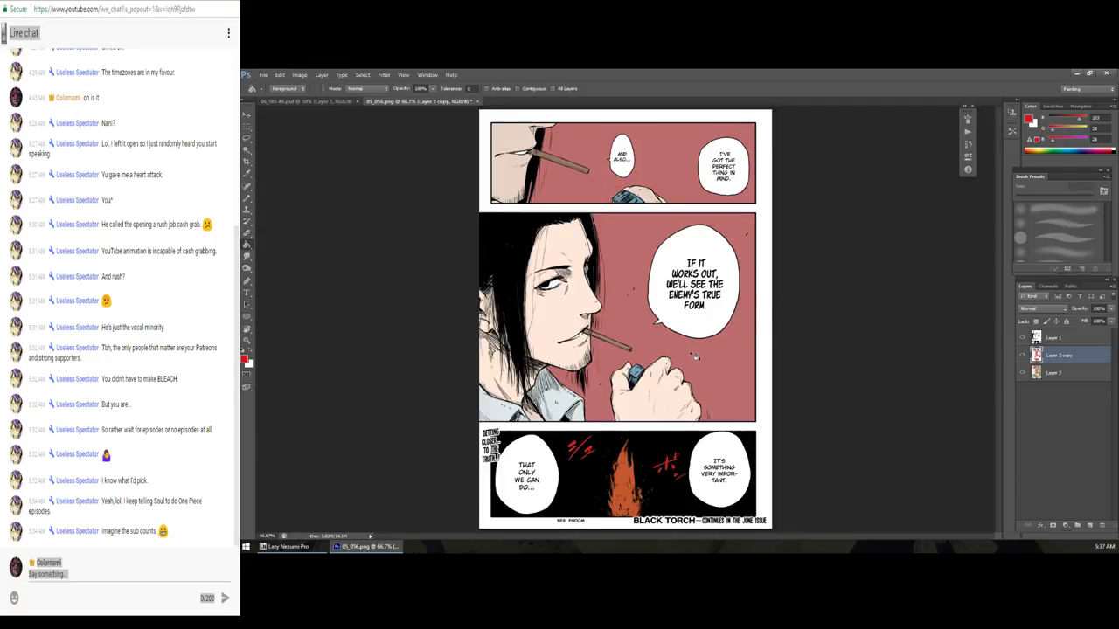
alt+click(629, 272)
key(F1)
Step: Sample the light skin tone as the fill colour while zoomed on the top panels
click(951, 337)
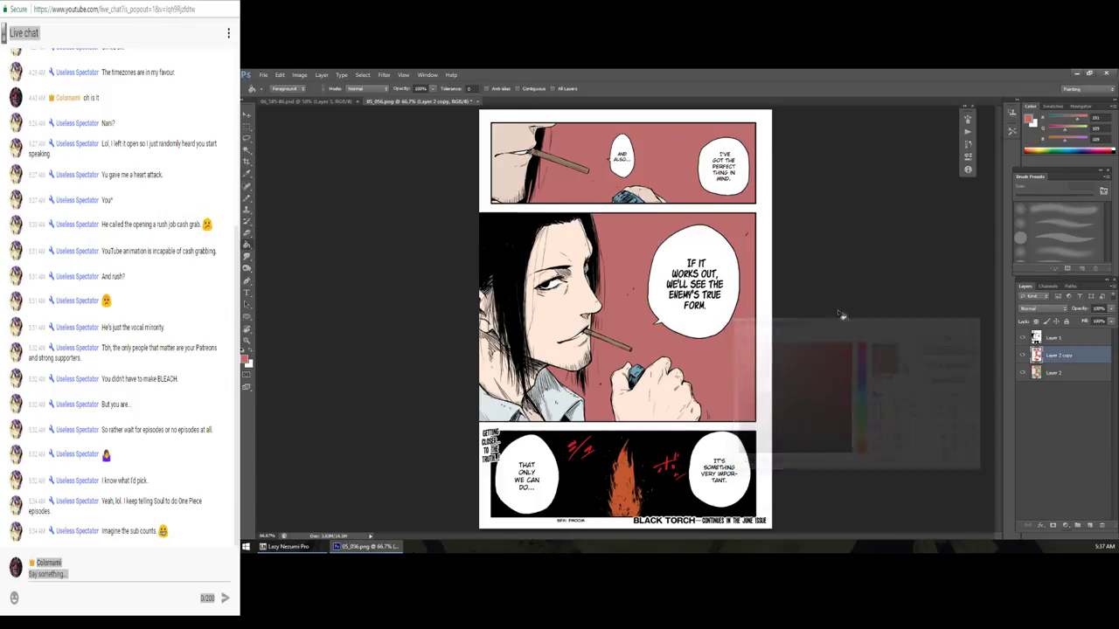
key(z)
click(634, 262)
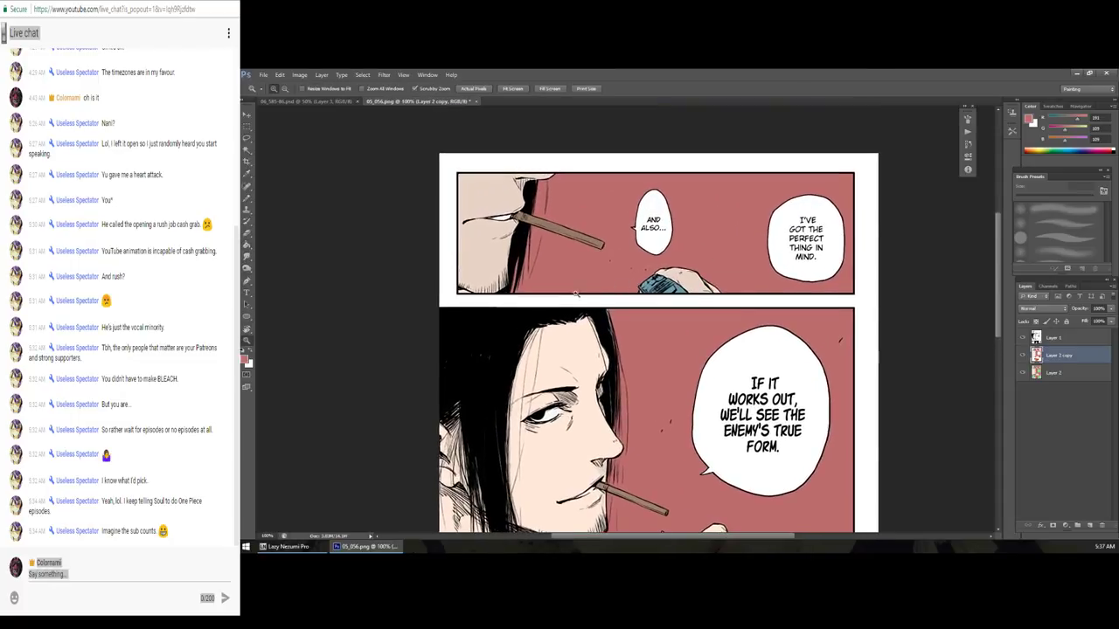
key(g)
alt+click(577, 354)
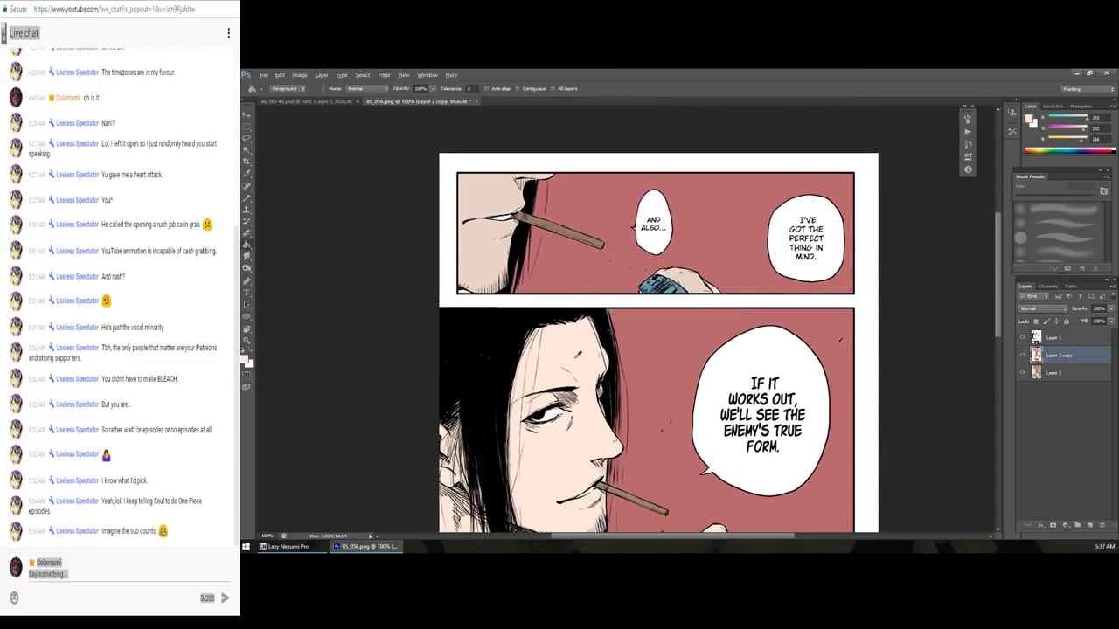
key(z)
alt+click(528, 271)
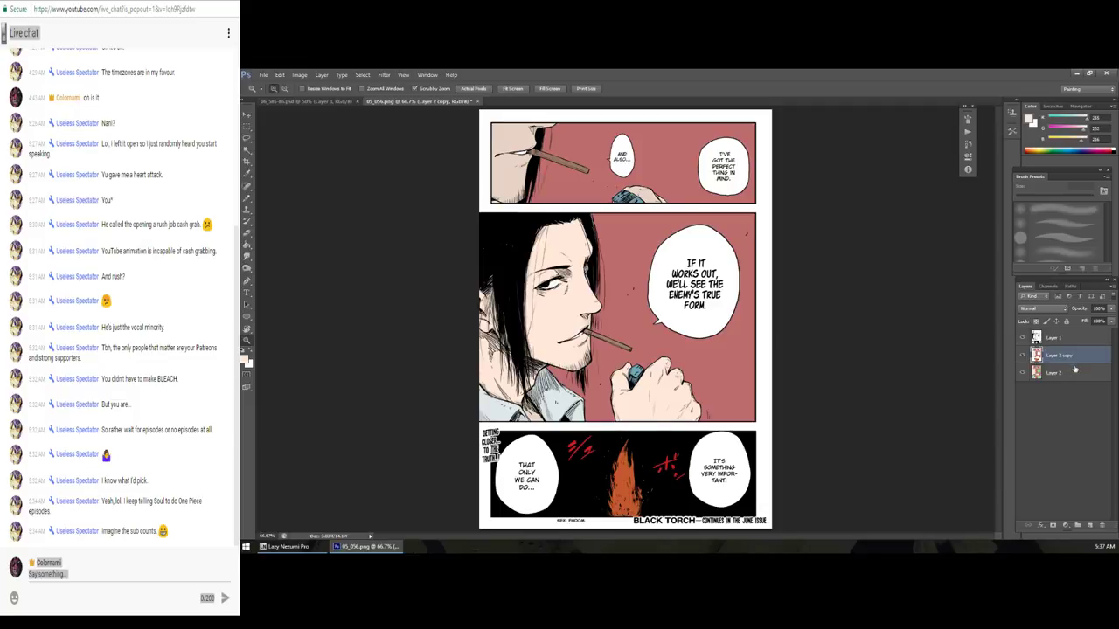
Step: Set the Magic Wand tolerance to 0 with Layer 2 copy active
click(1075, 374)
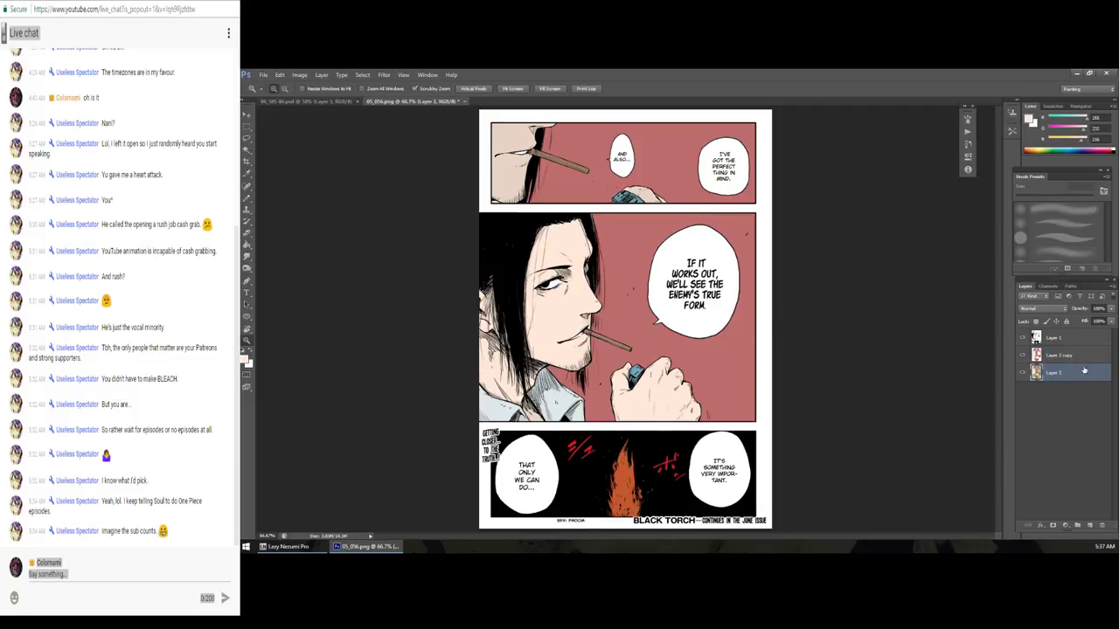
key(w)
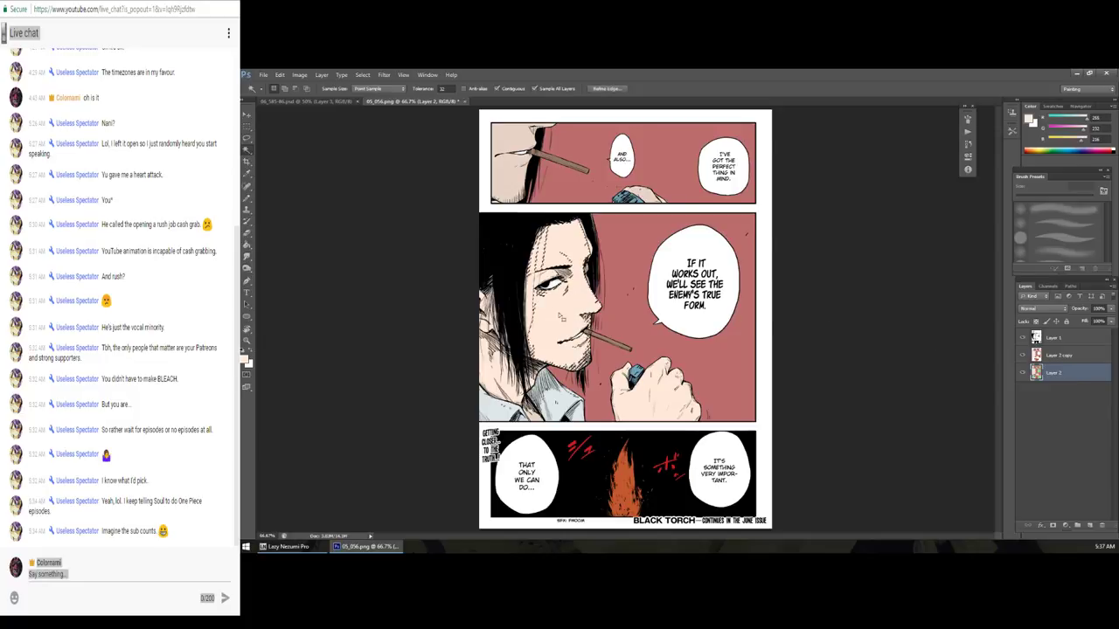
key(alt+bracketright)
double_click(446, 88)
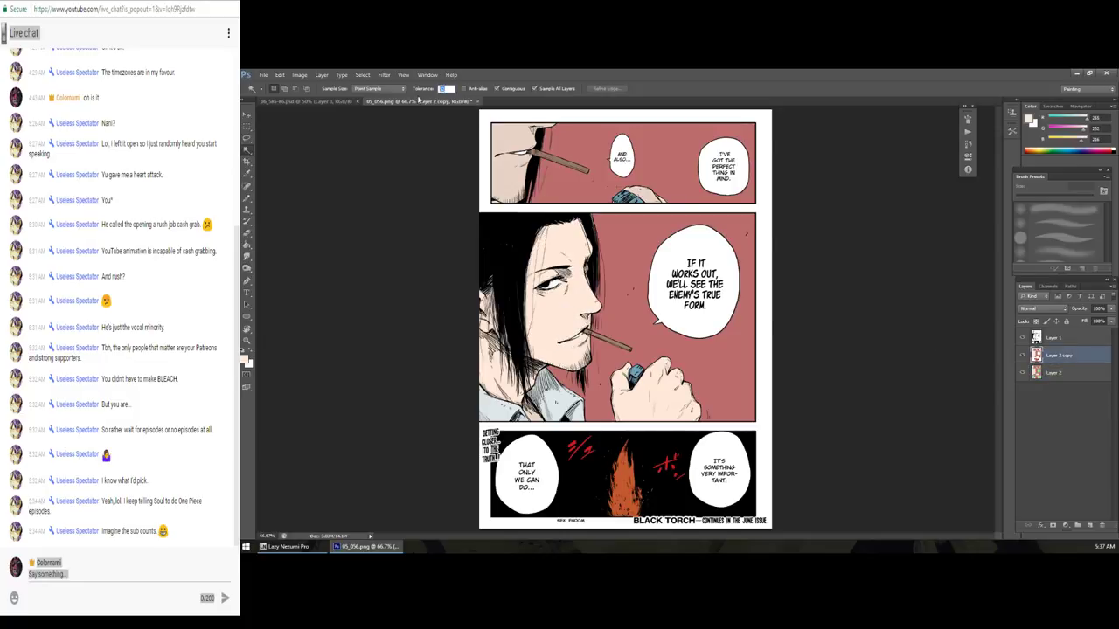
text(0)
key(Return)
Step: Zoom into the top two panels and scroll through the page checking the flats
key(z)
click(618, 252)
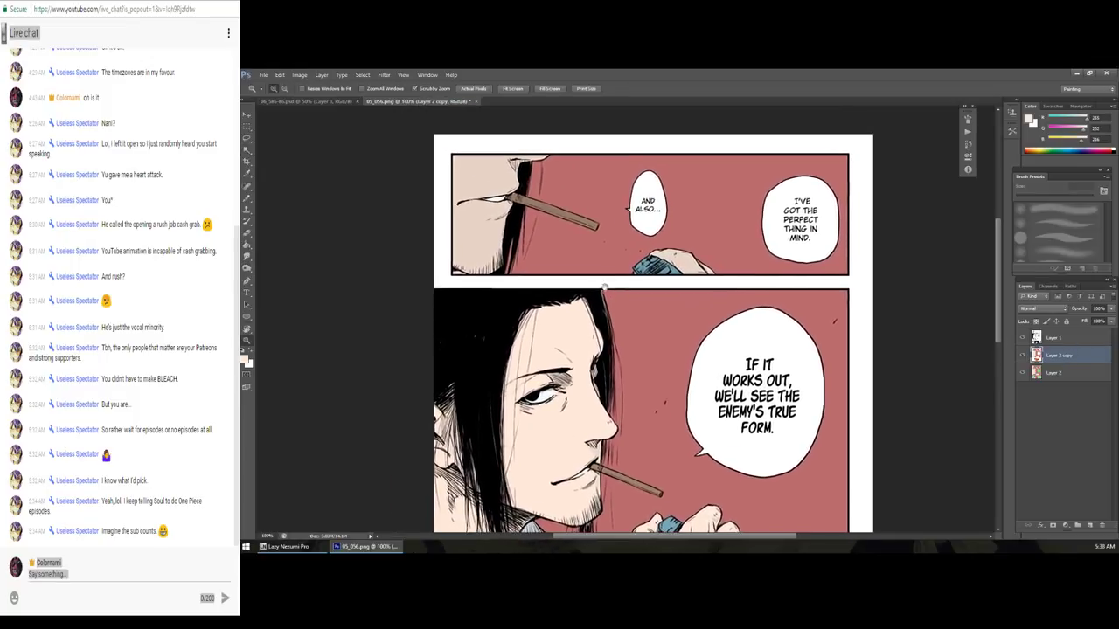
scroll(577, 322, down, 2)
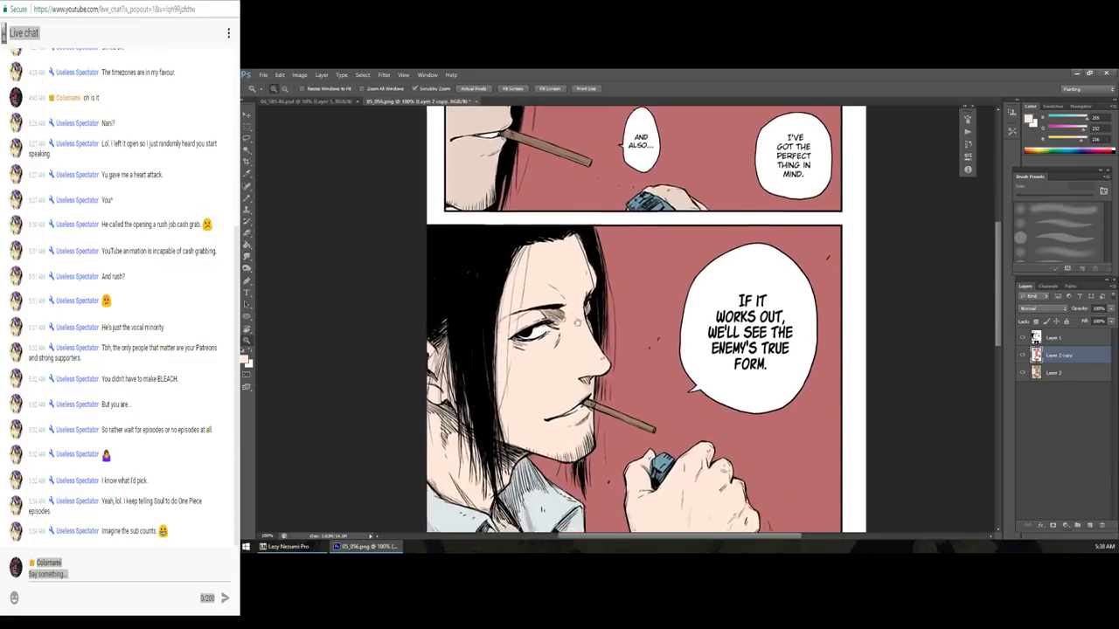
scroll(577, 321, down, 5)
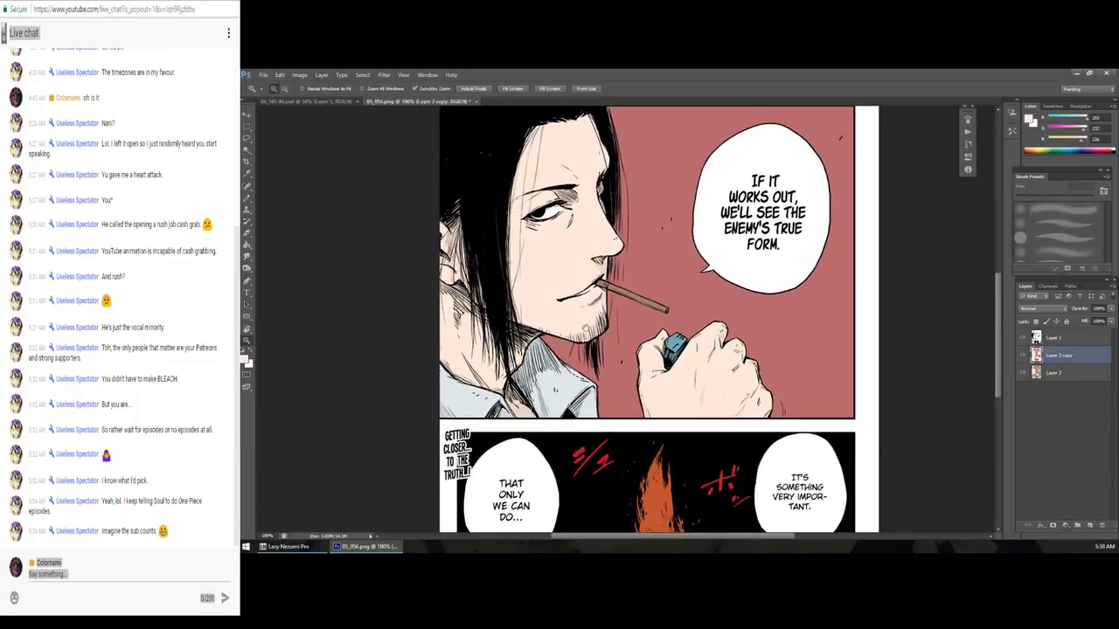
scroll(576, 322, down, 3)
scroll(577, 322, down, 3)
scroll(577, 321, up, 4)
scroll(577, 322, up, 5)
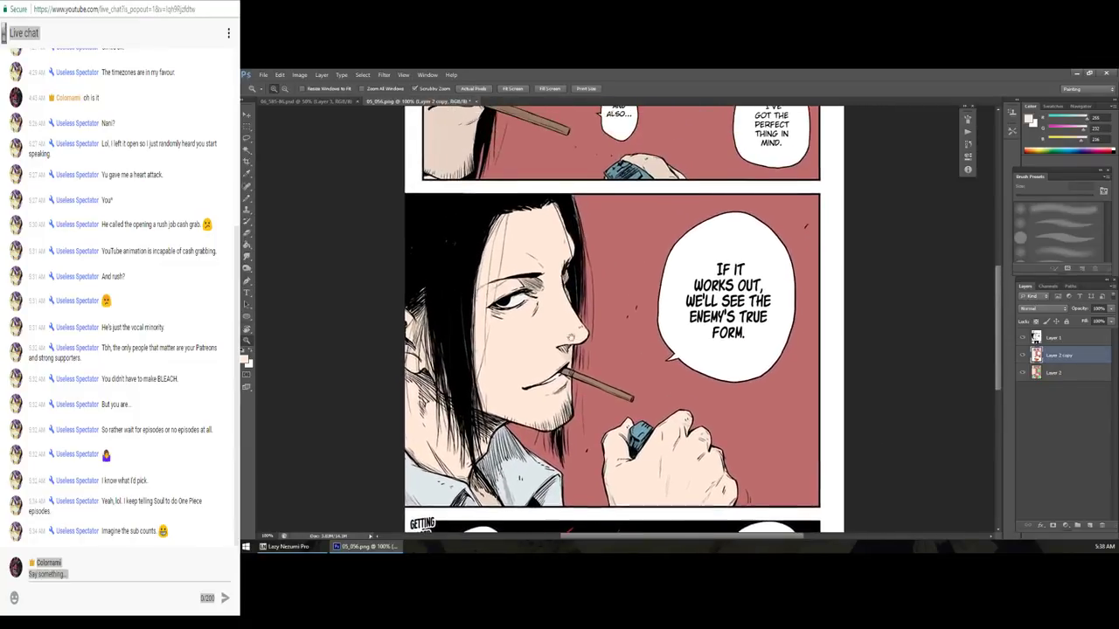
scroll(570, 337, up, 3)
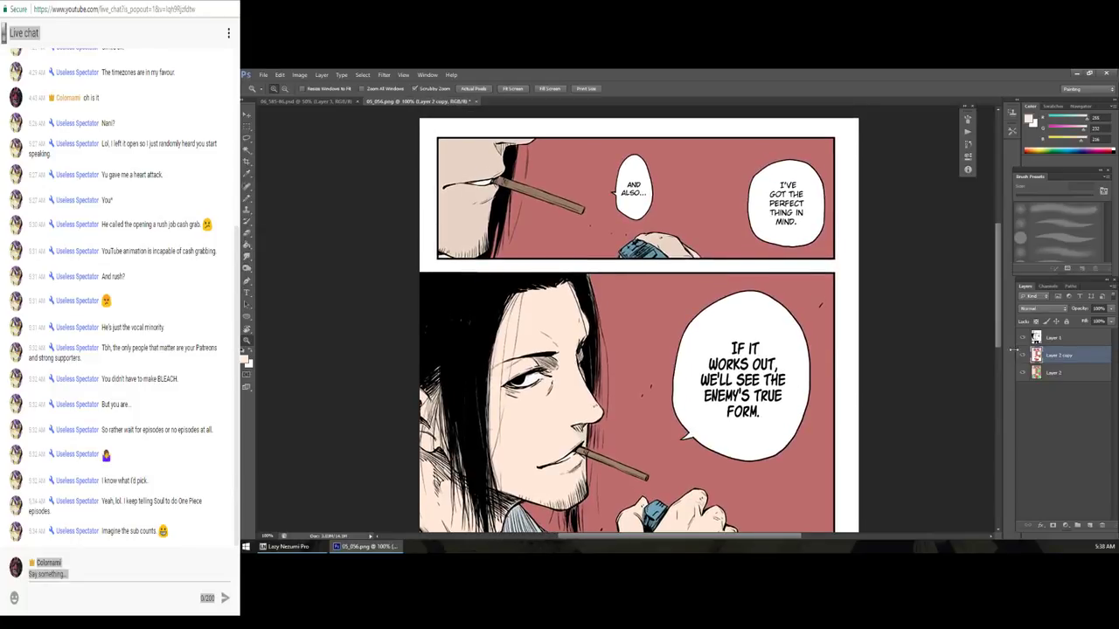
Step: Load Layer 1's line art as a selection, trying and undoing a copy to a new layer
click(1059, 373)
key(w)
click(470, 214)
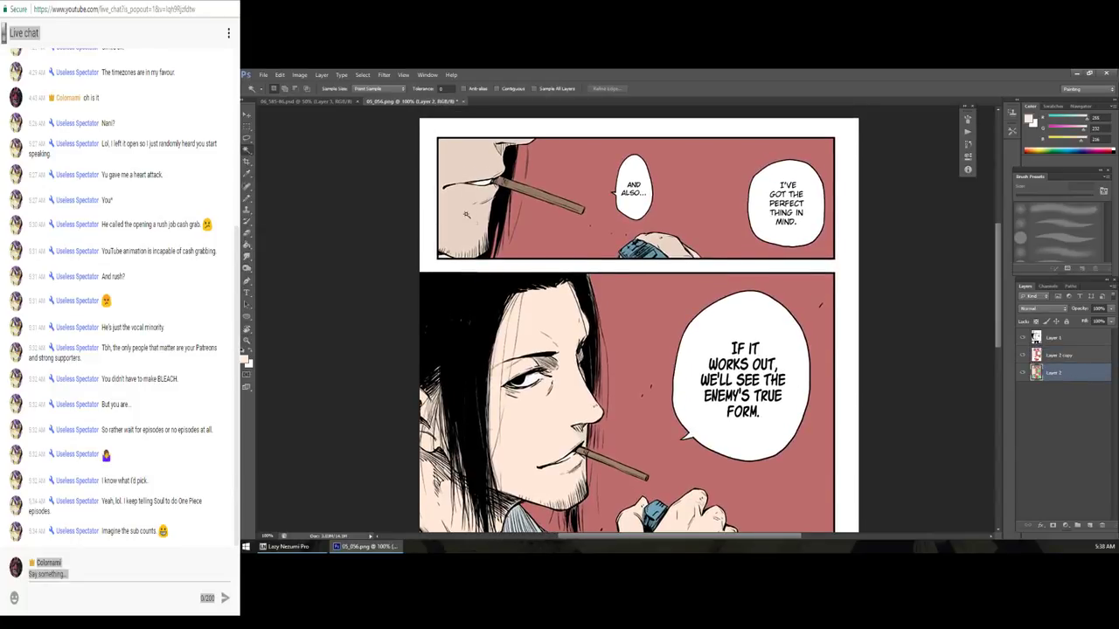
click(1075, 341)
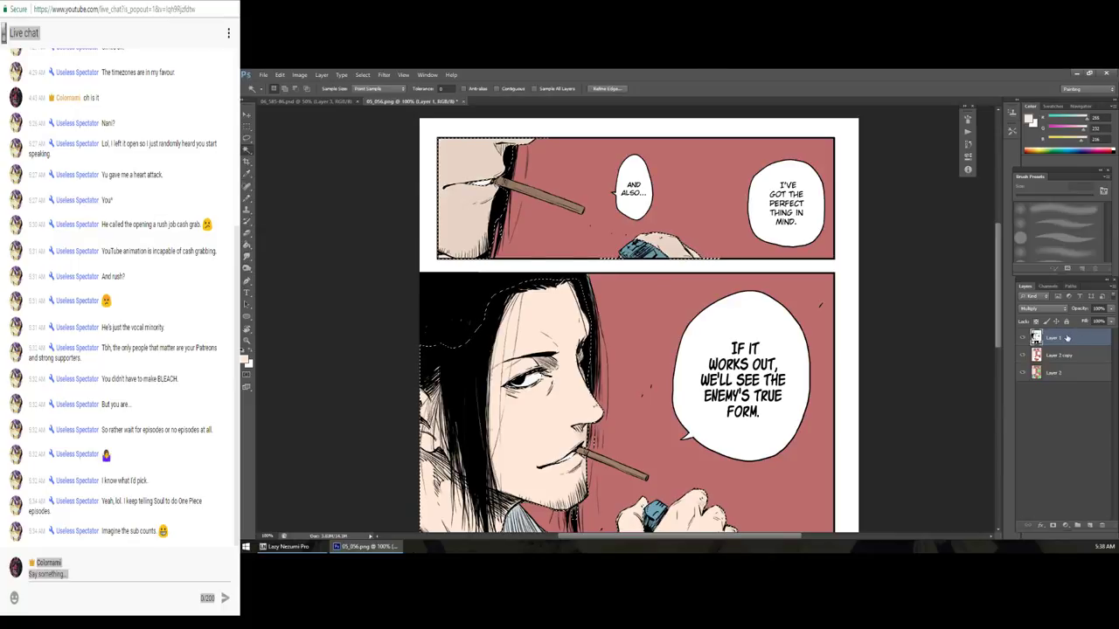
key(ctrl+j)
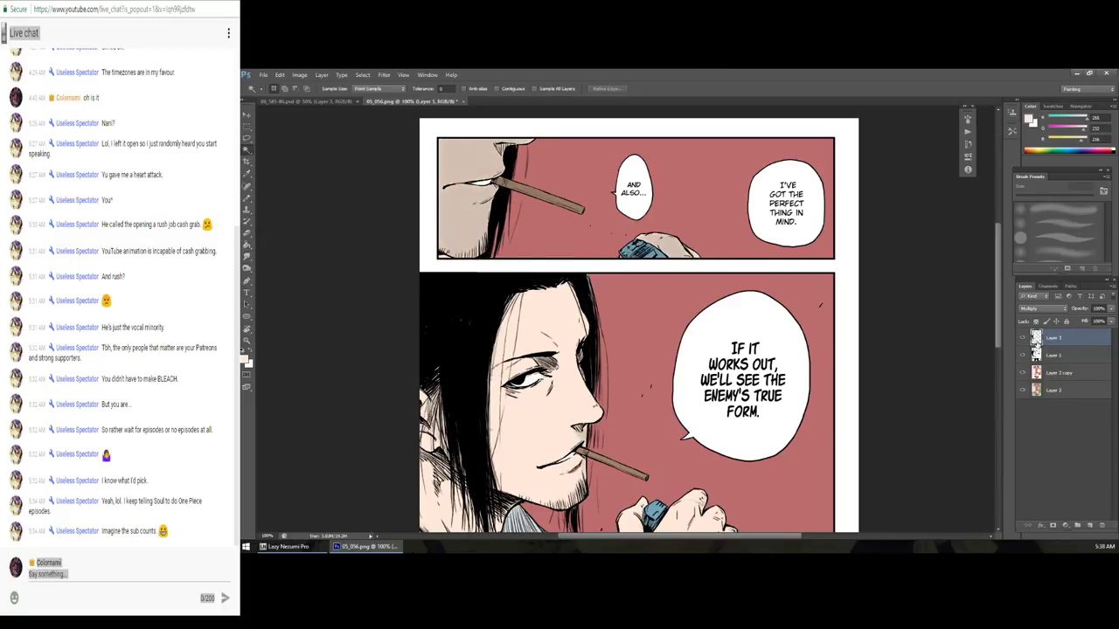
key(ctrl+e)
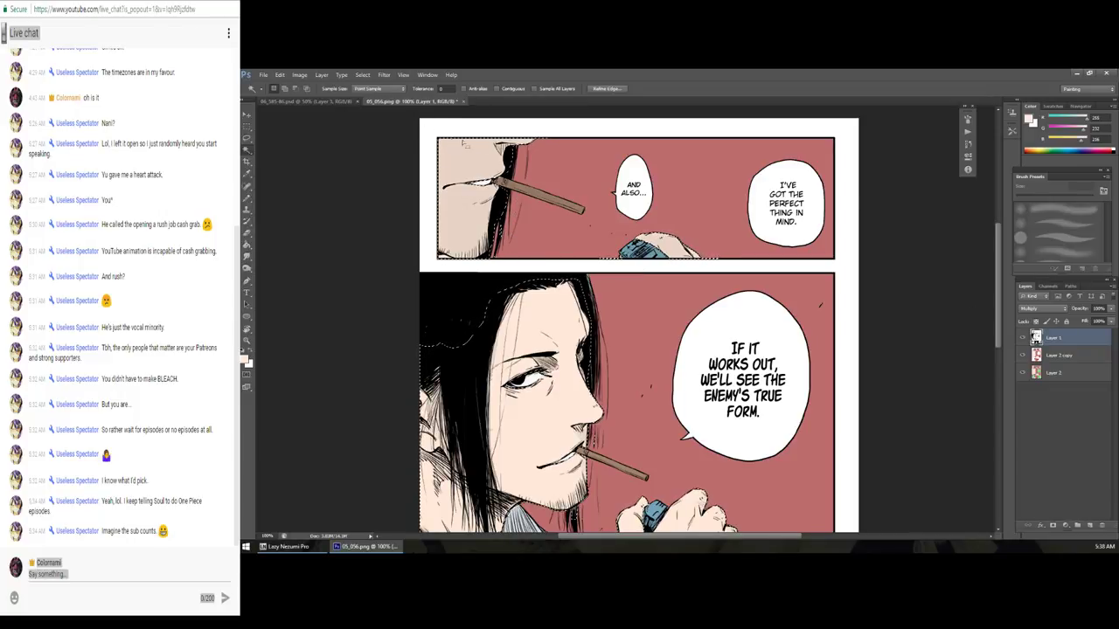
Step: Start recording an action and cut the selected line art onto new Layer 3 via Layer Via Cut
click(968, 132)
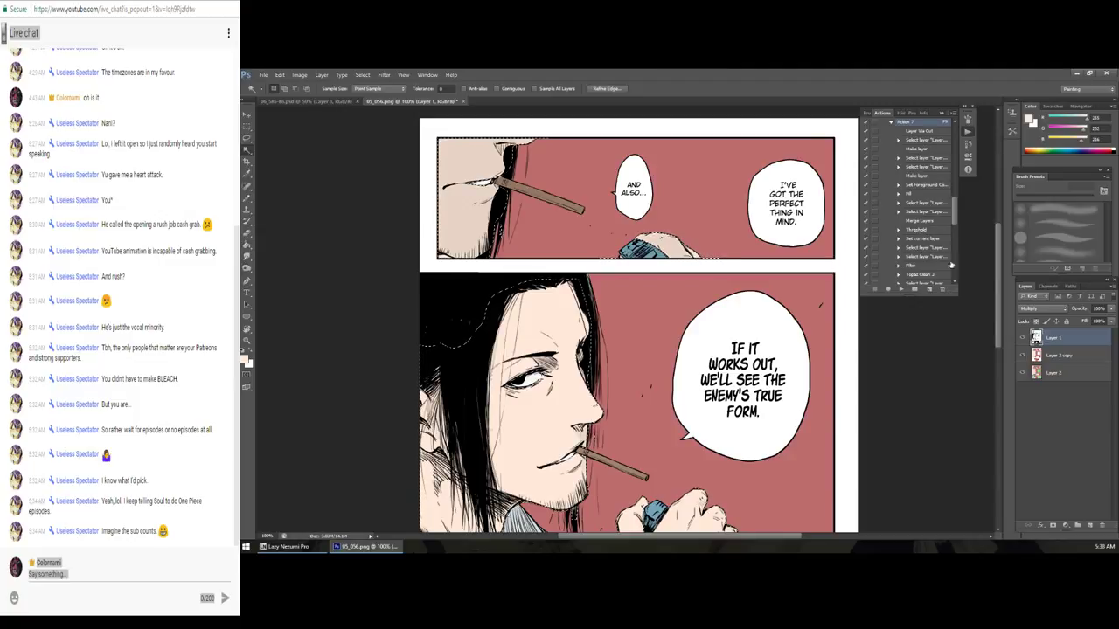
click(888, 290)
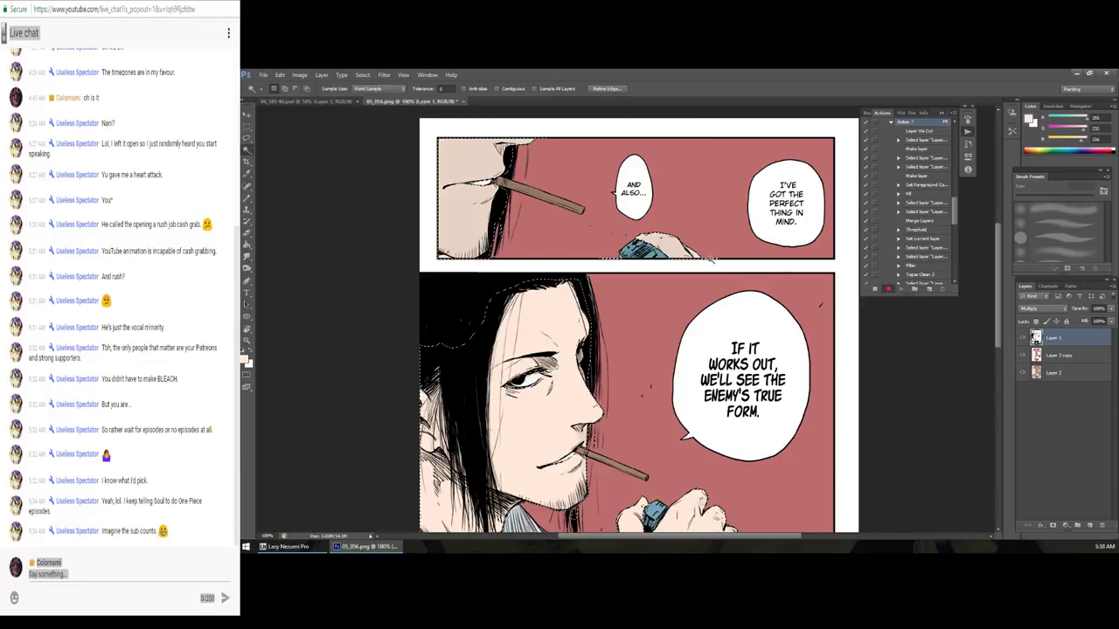
right_click(489, 223)
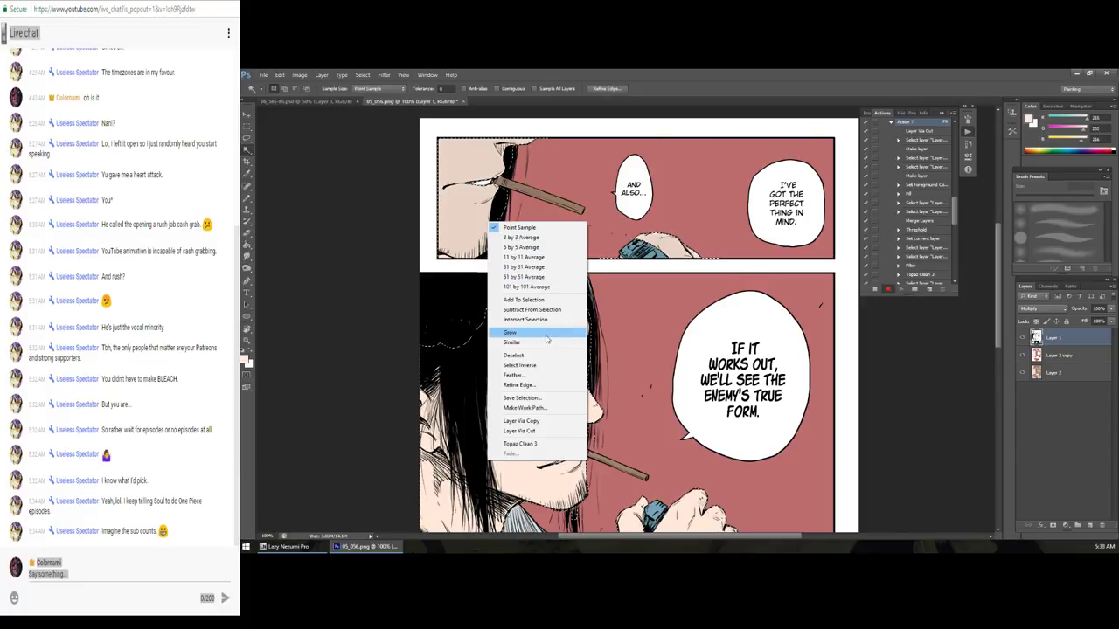
click(542, 433)
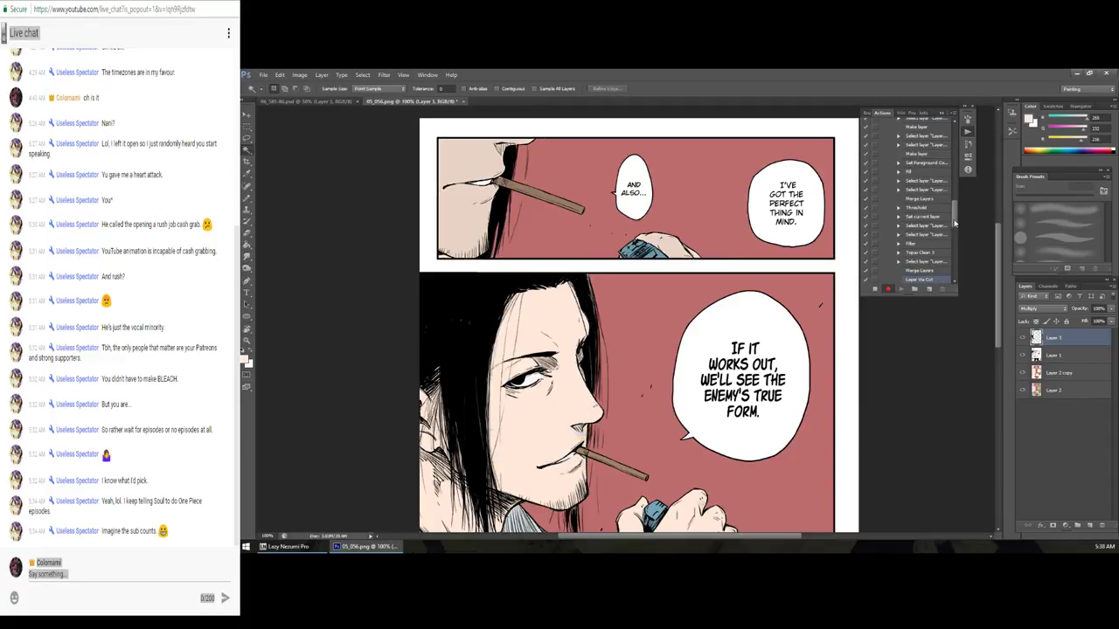
drag(953, 224, 950, 234)
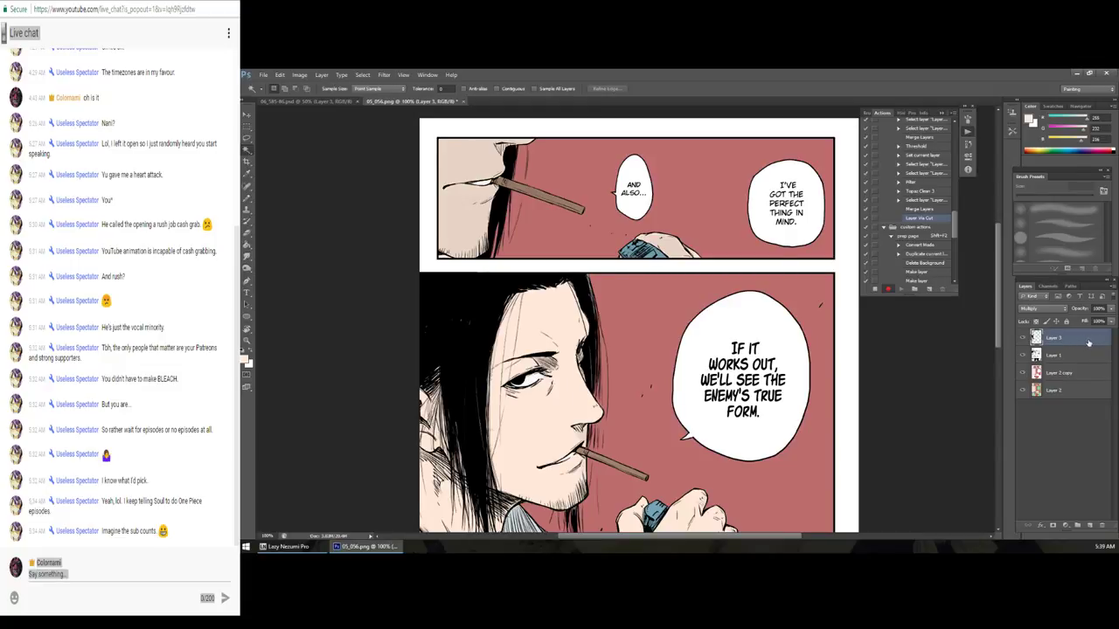
Step: Apply Levels to the line art, raising the black input and setting gamma to about 1.53
click(299, 75)
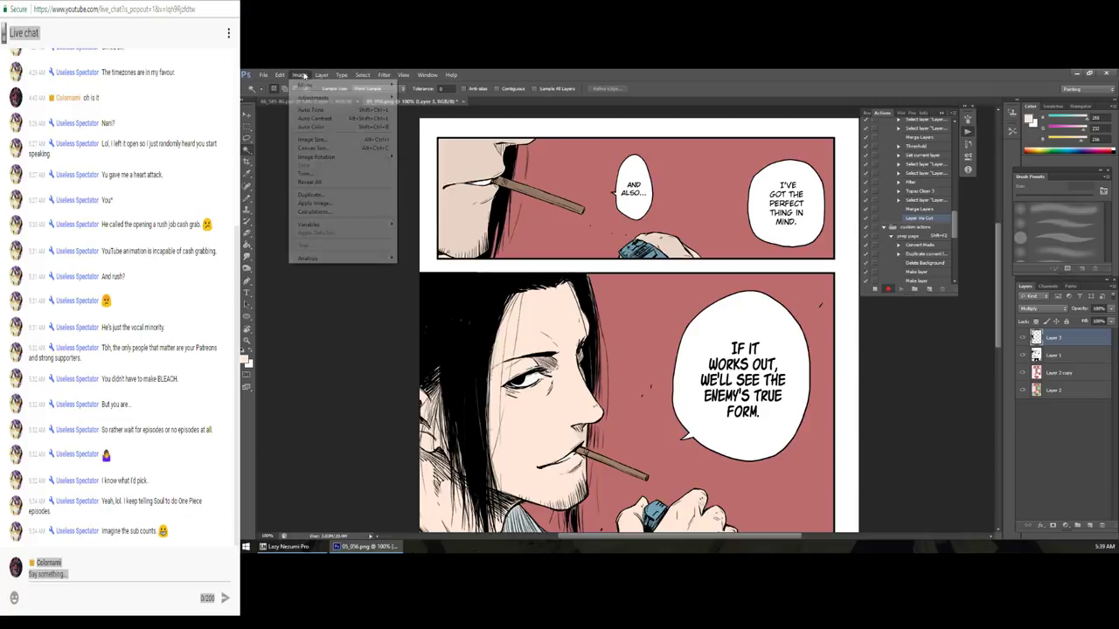
mouse_move(315, 98)
click(428, 112)
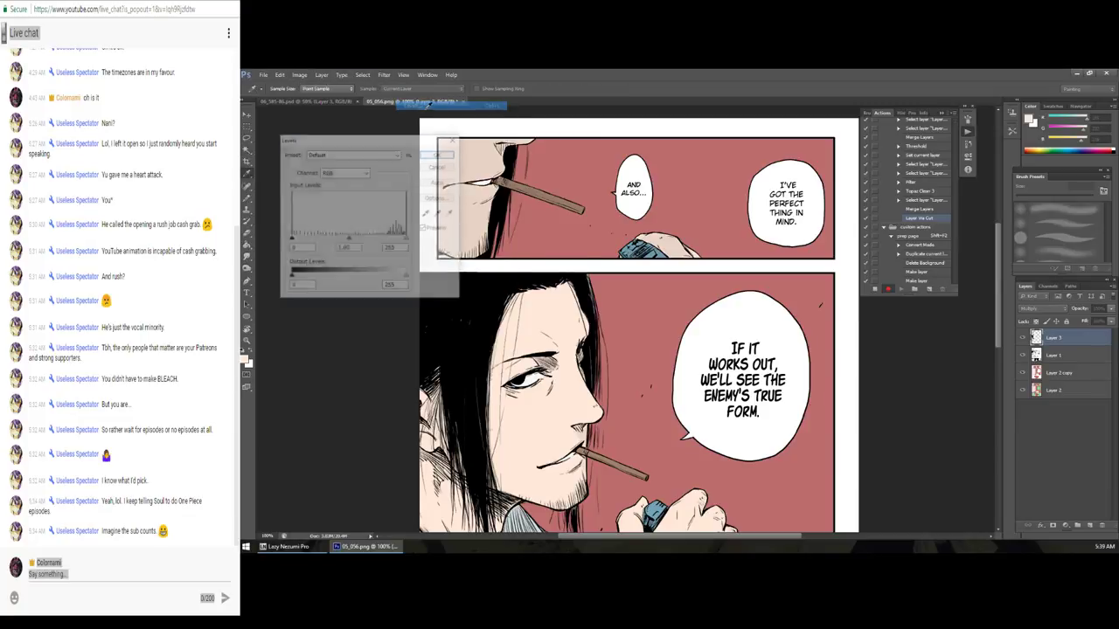
drag(291, 241, 301, 243)
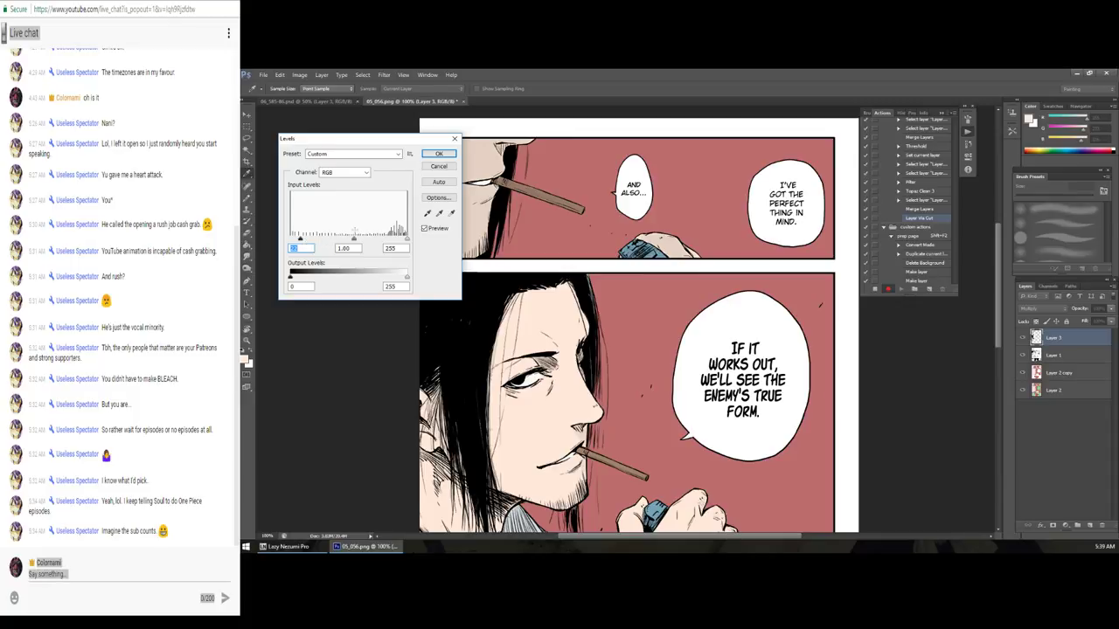
drag(356, 241, 339, 241)
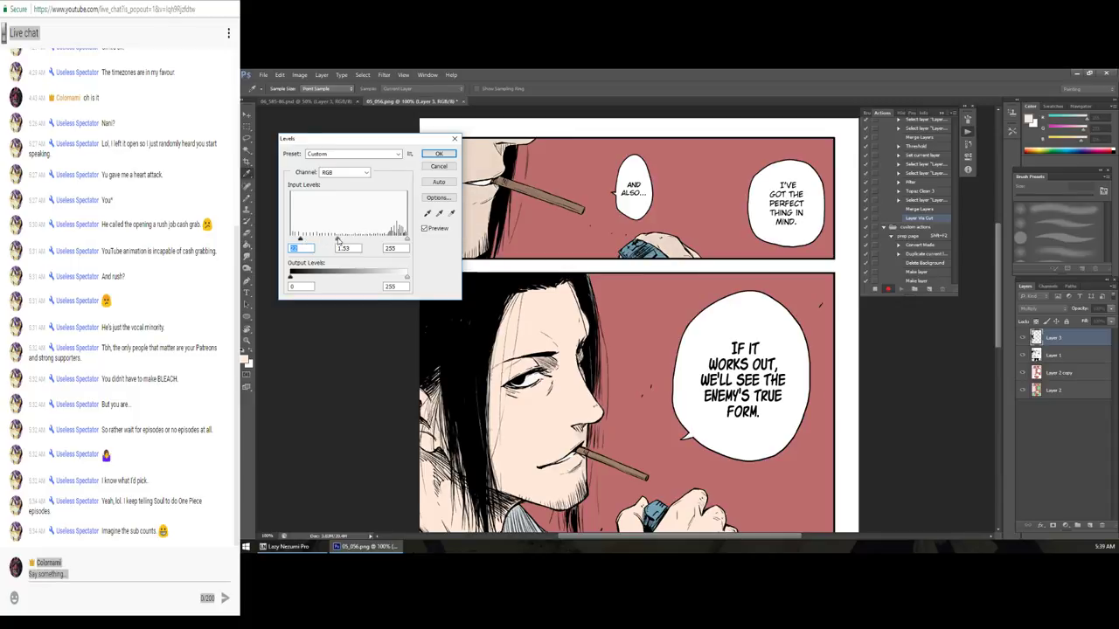
key(Tab)
click(449, 155)
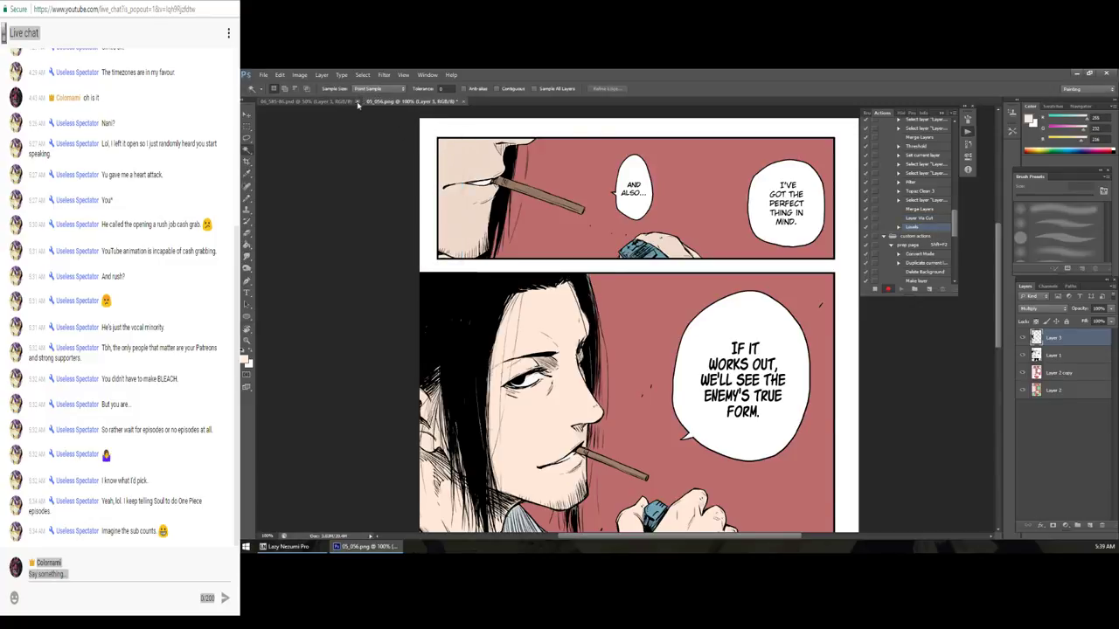
Step: Apply a second Levels pass with the black input raised to 65
click(304, 76)
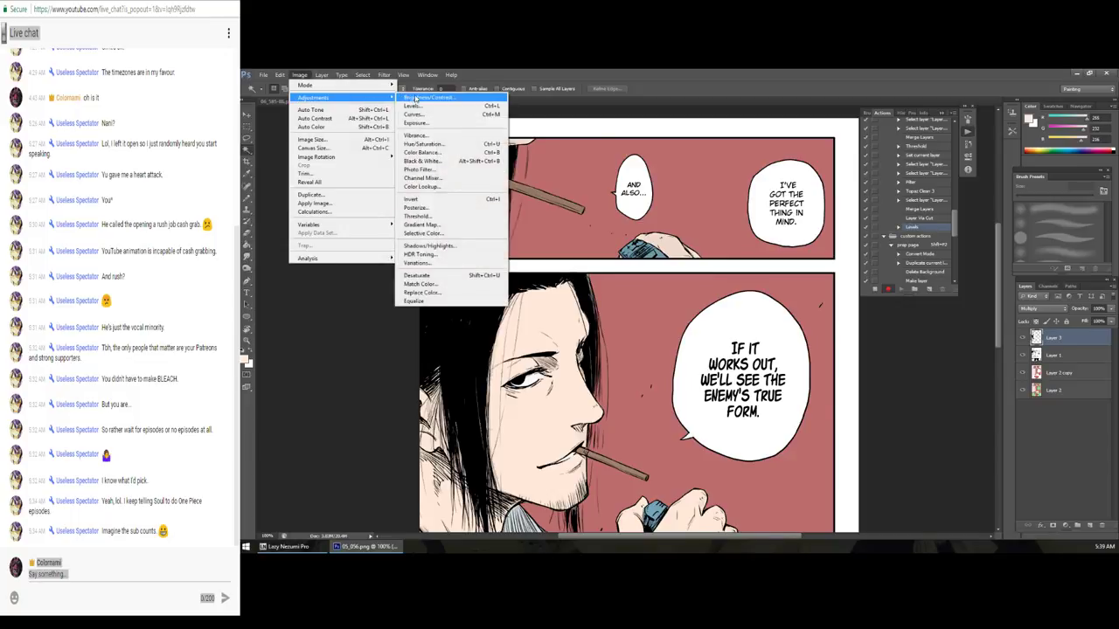
click(418, 105)
drag(290, 238, 320, 238)
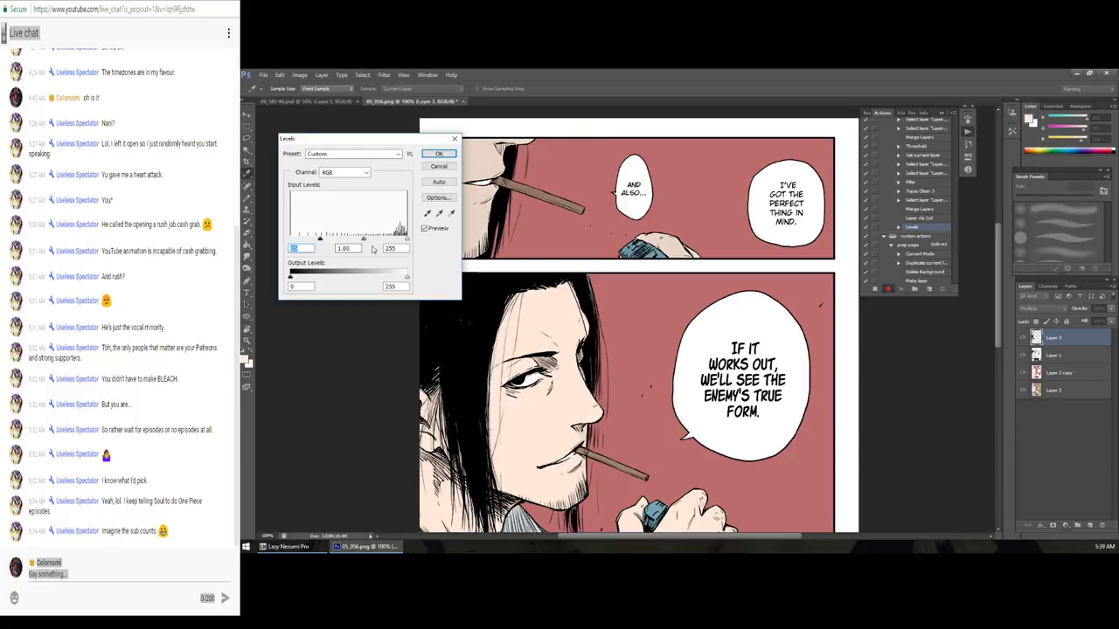
click(441, 154)
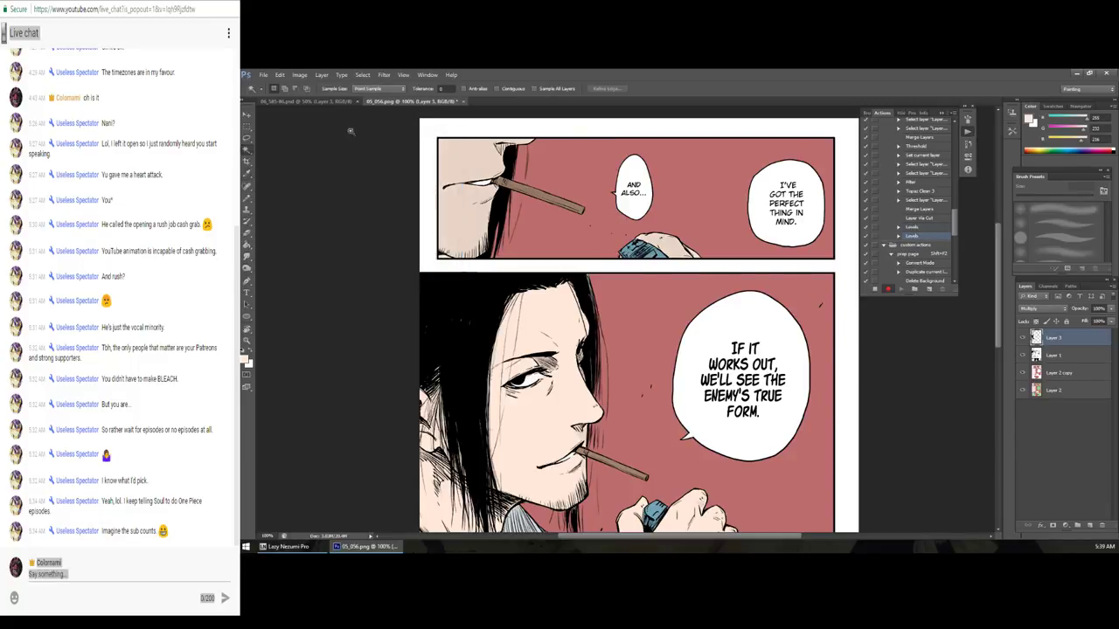
click(299, 74)
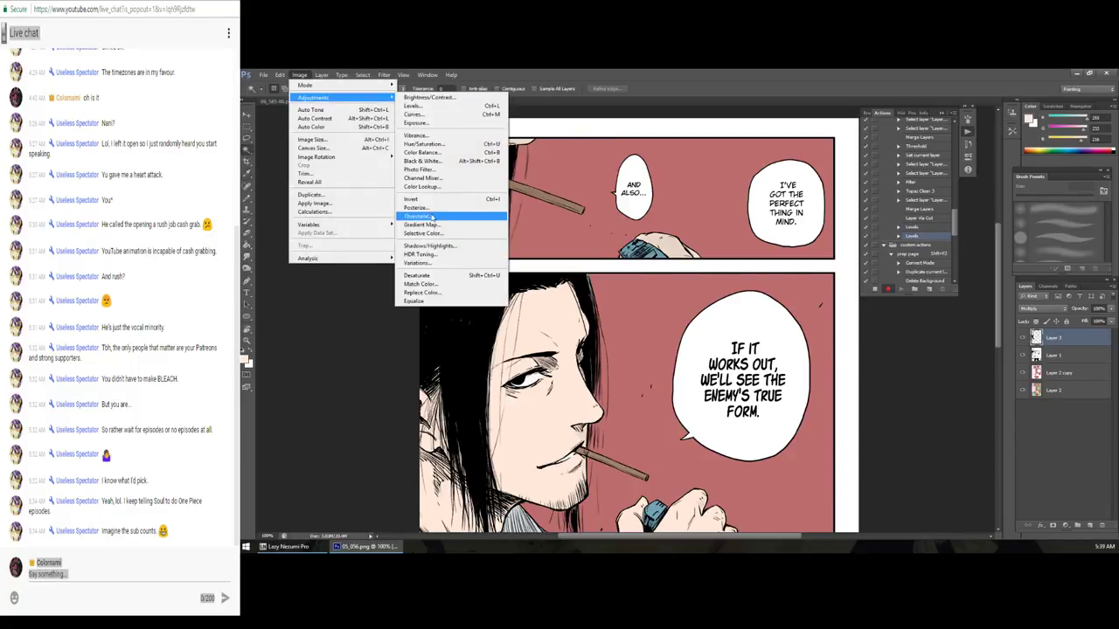
Step: Apply a Threshold at level 154 to the line art
click(427, 217)
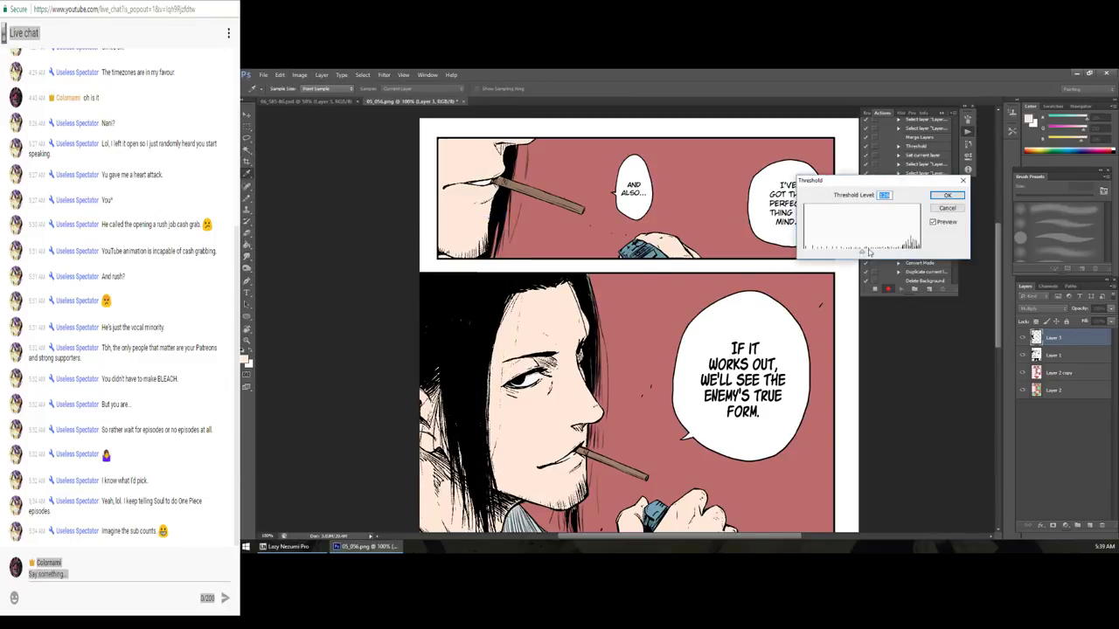
drag(868, 251, 892, 252)
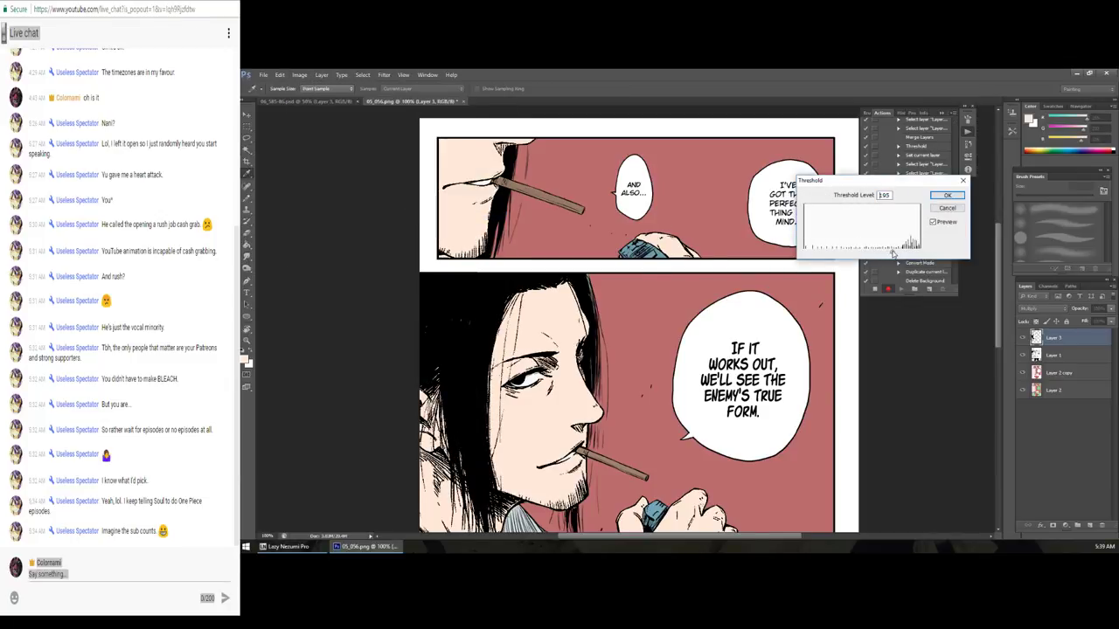
drag(892, 252, 873, 254)
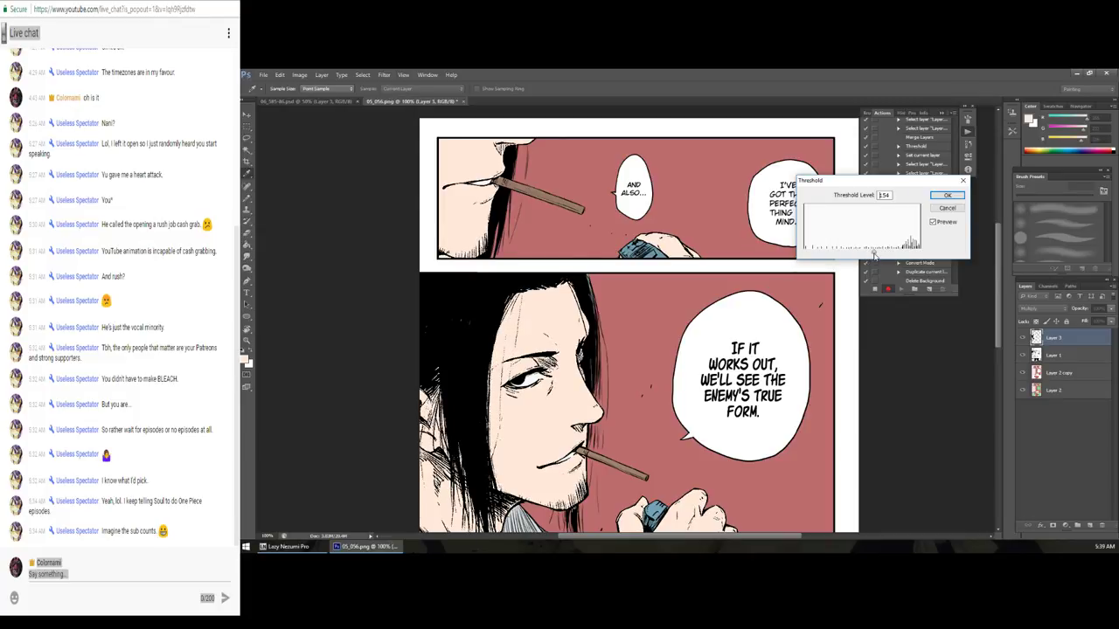
click(947, 195)
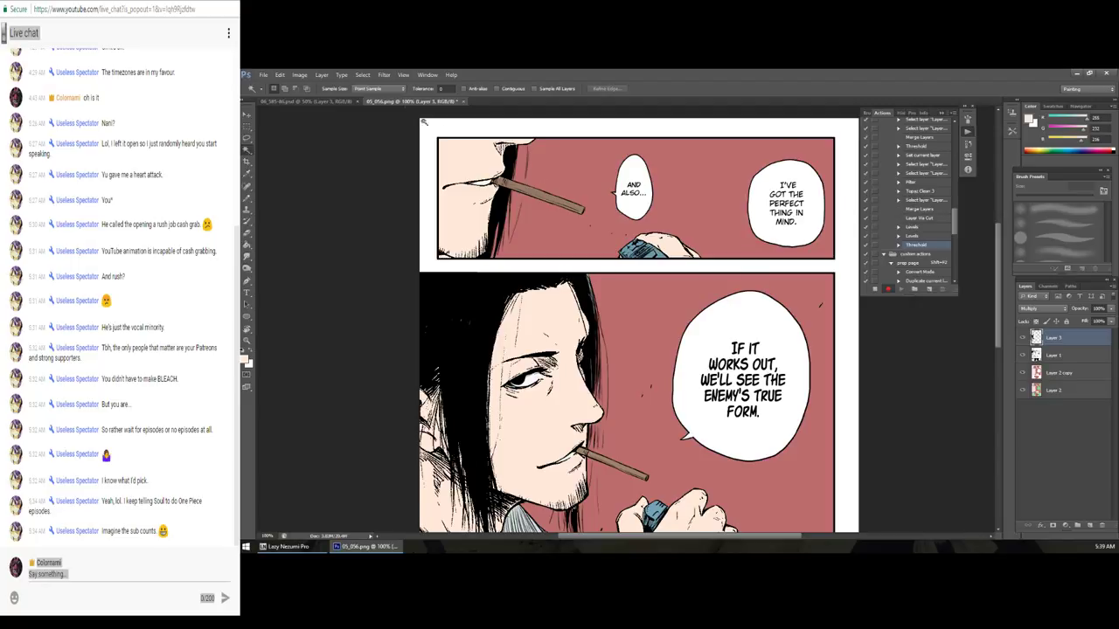
Step: Run OLM Smoother and then Topaz Clean 3 on the line art
click(383, 74)
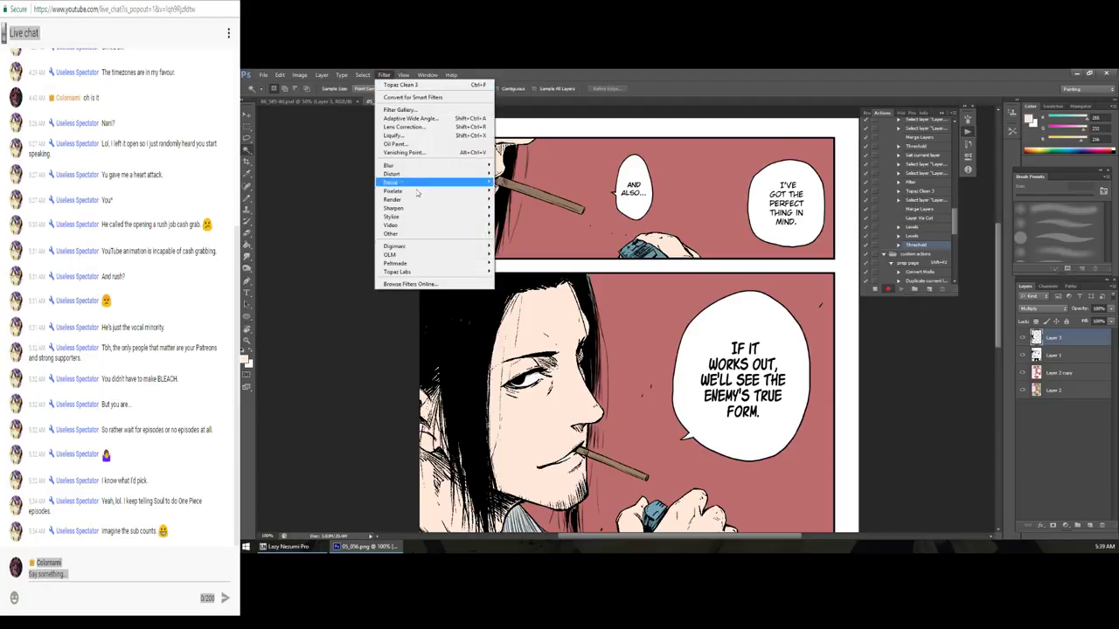
mouse_move(391, 254)
click(354, 256)
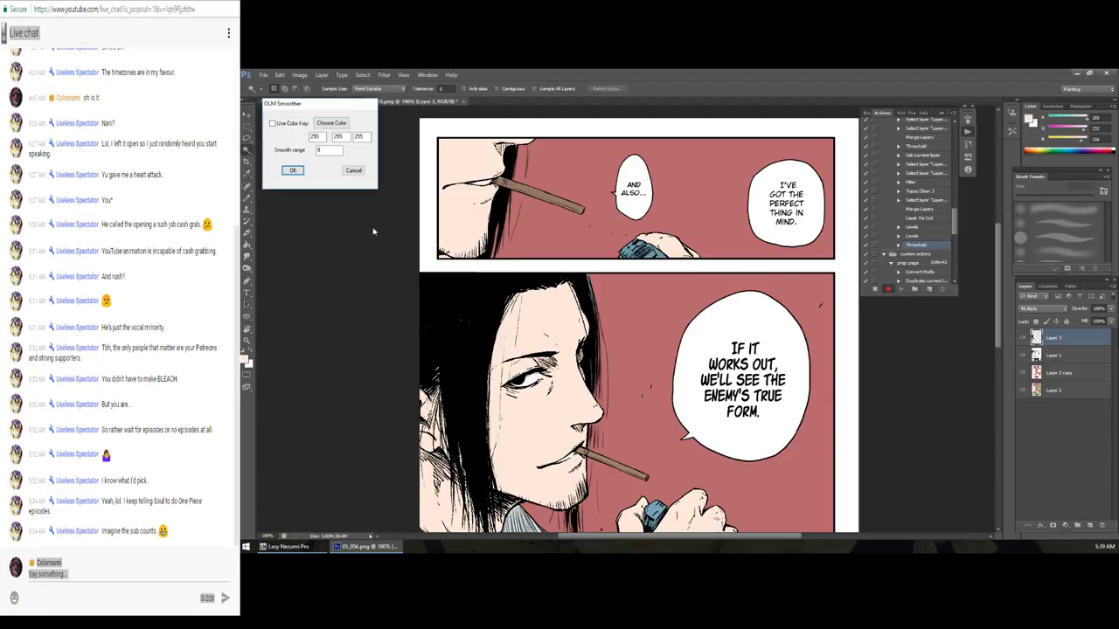
click(294, 170)
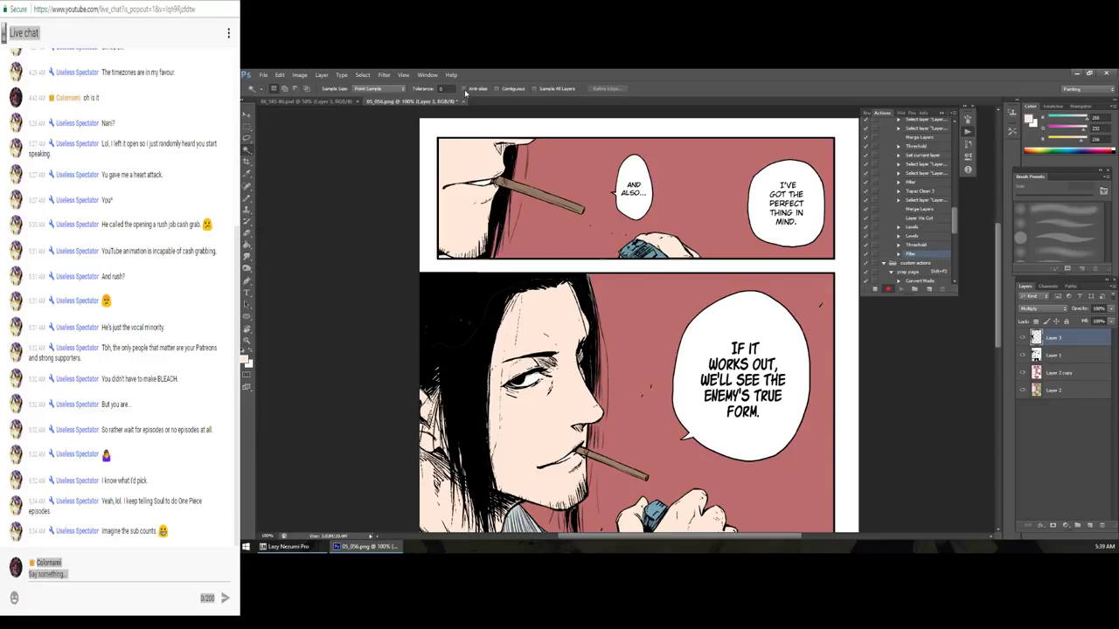
click(385, 77)
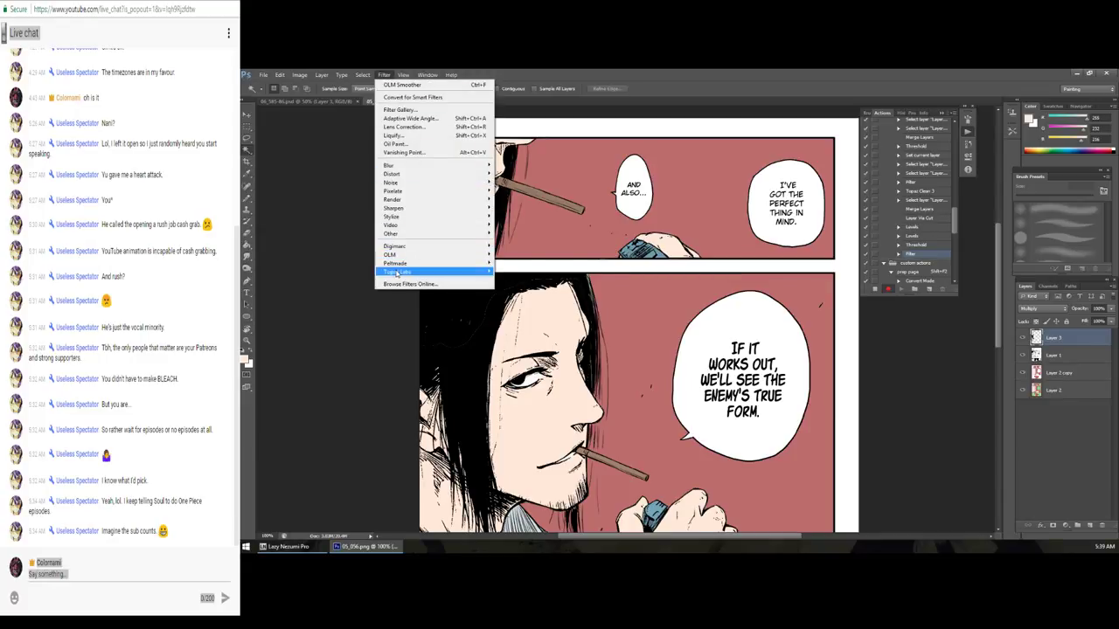
mouse_move(433, 272)
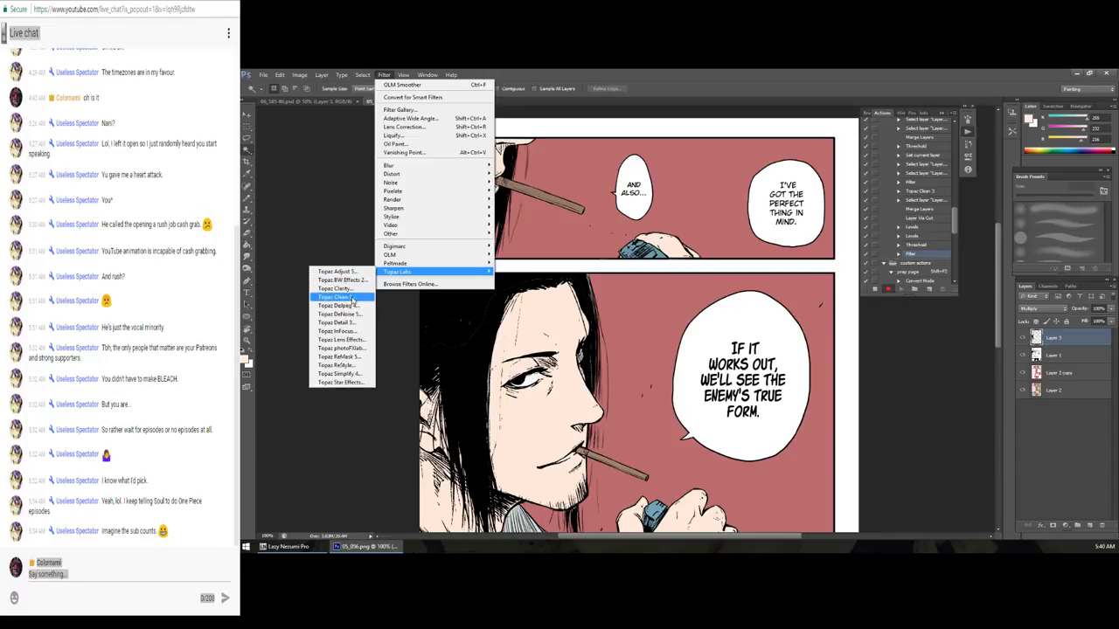
click(341, 298)
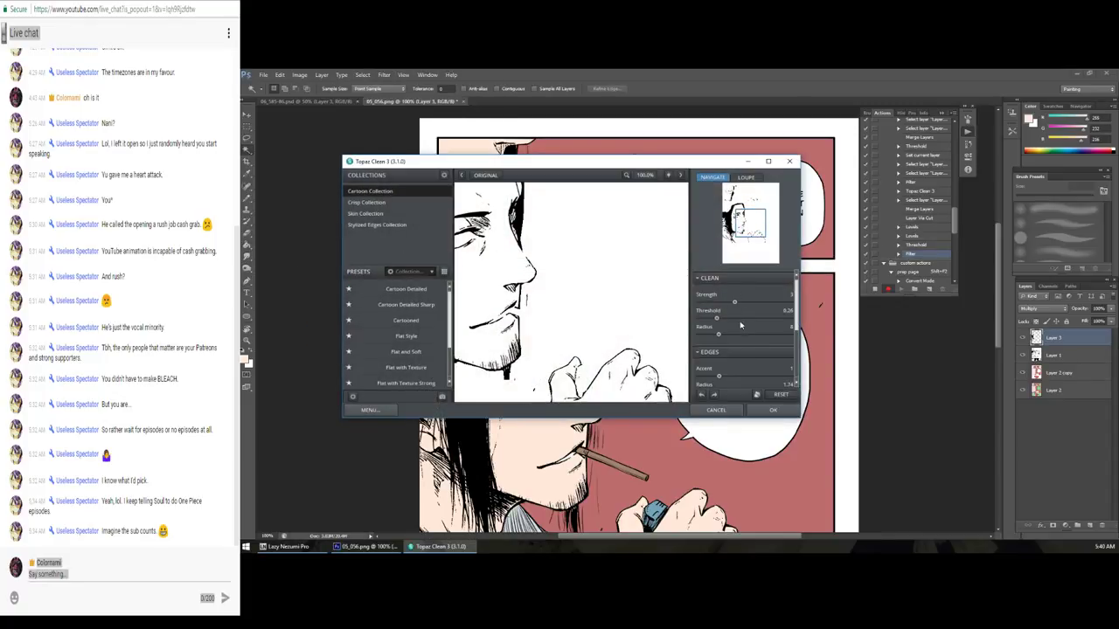
click(771, 411)
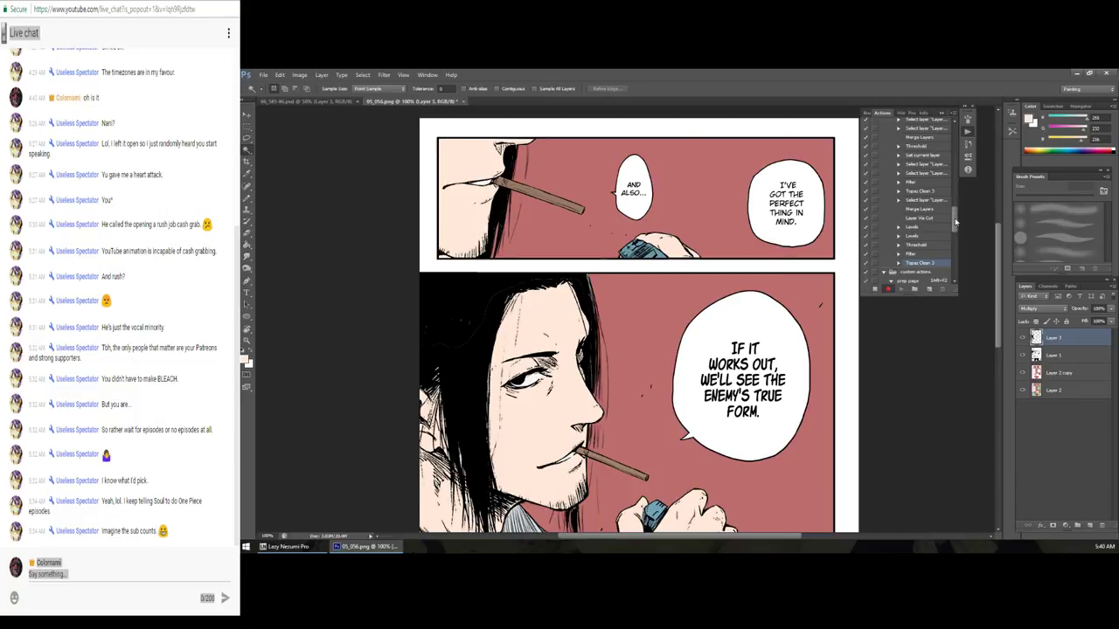
Step: Stop recording the action after the Topaz Clean 3 step
scroll(955, 222, up, 1)
click(928, 210)
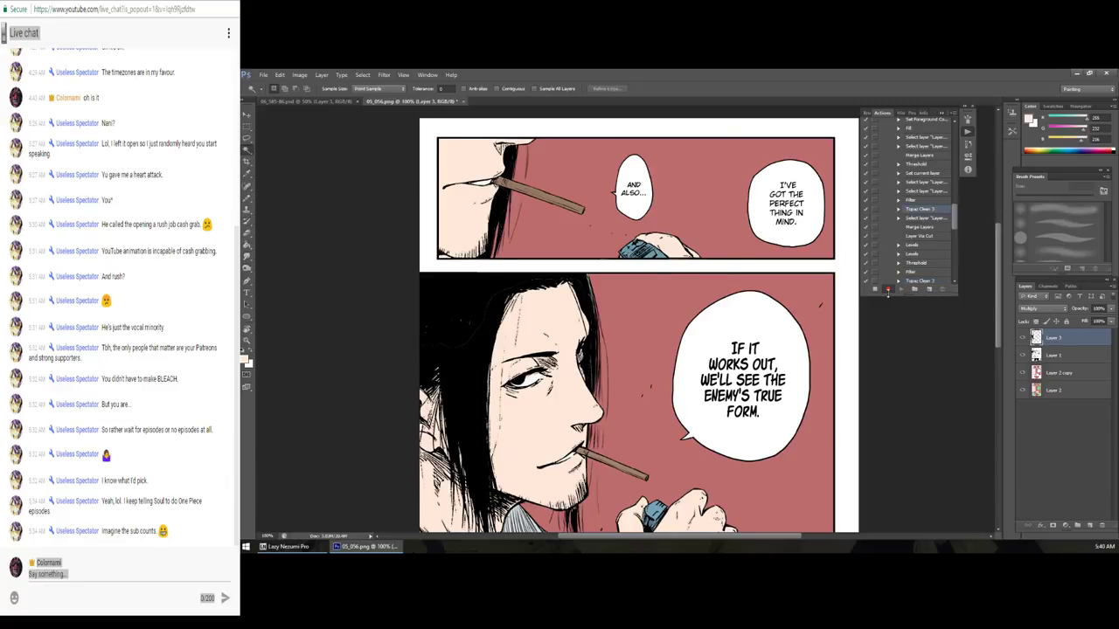
click(876, 290)
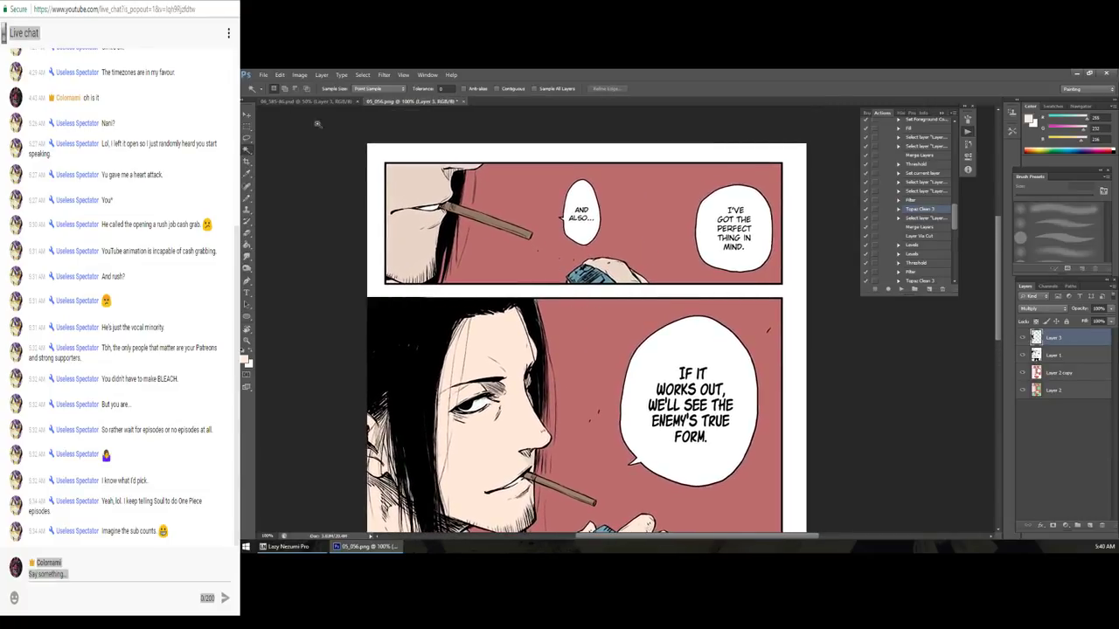
Step: Apply Brightness/Contrast with brightness 0 and contrast 100 to the line art
click(299, 74)
mouse_move(313, 97)
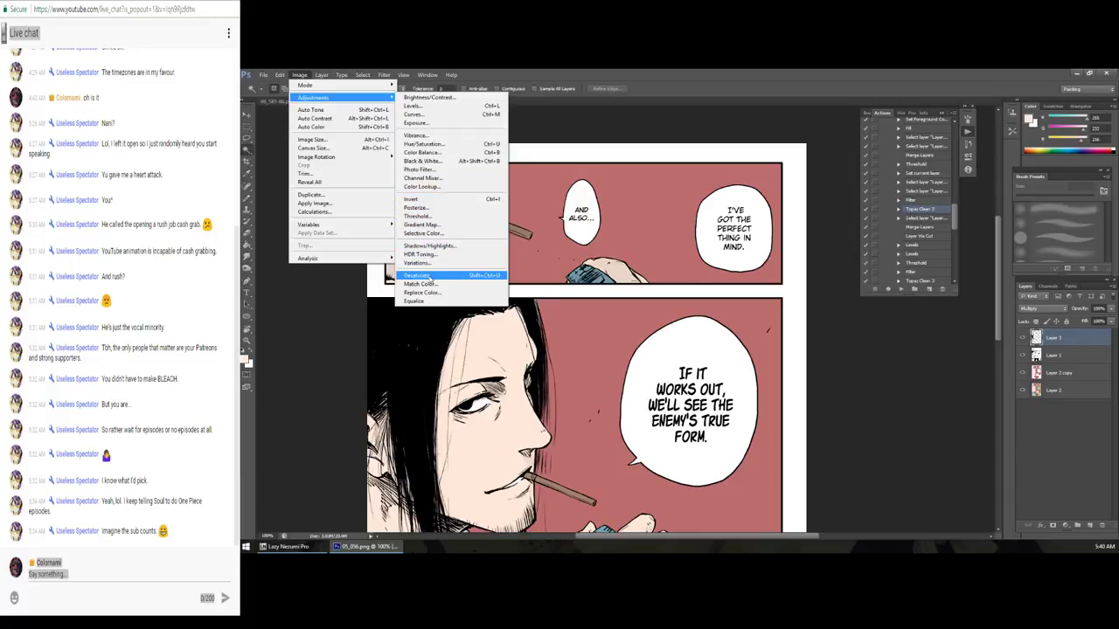
click(453, 98)
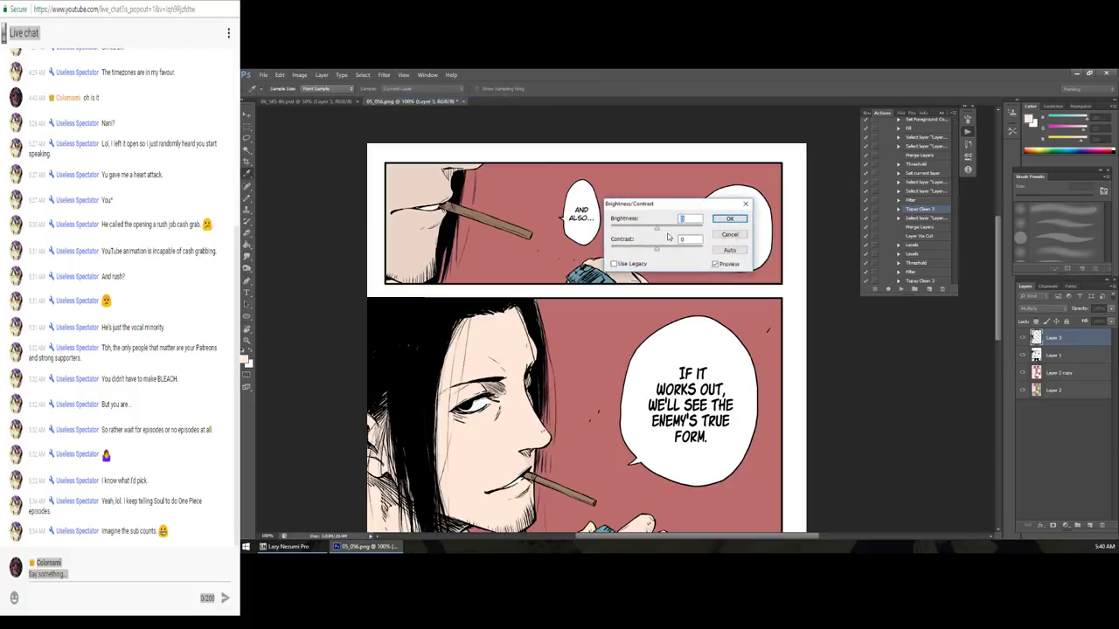
key(Tab)
key(Tab)
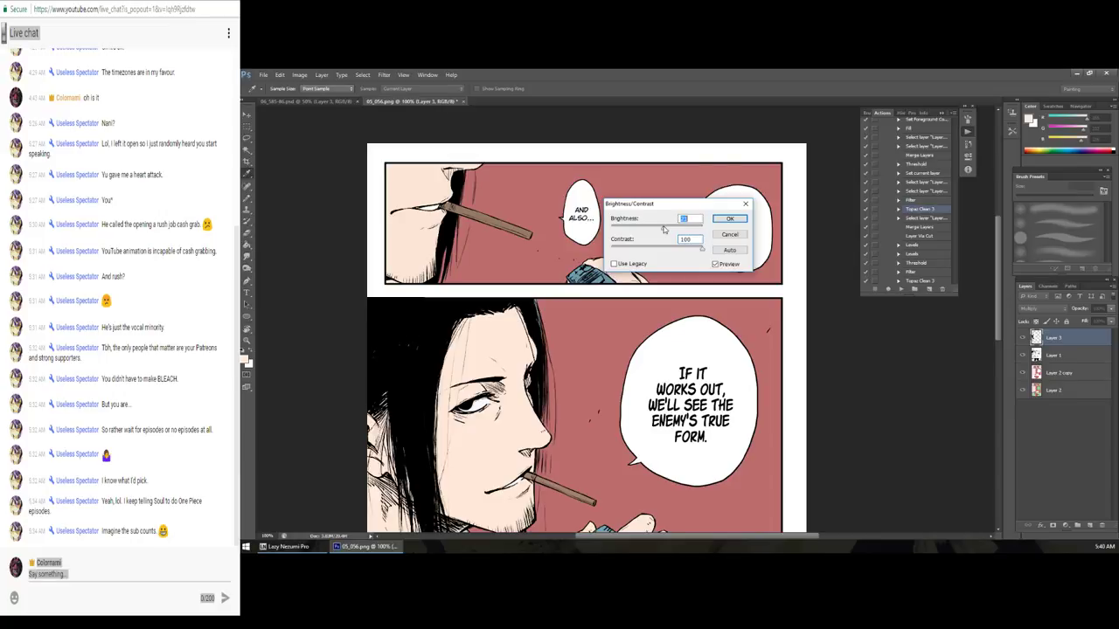
click(729, 220)
Step: Zoom in on the pencil in the top panel
key(w)
scroll(608, 210, down, 2)
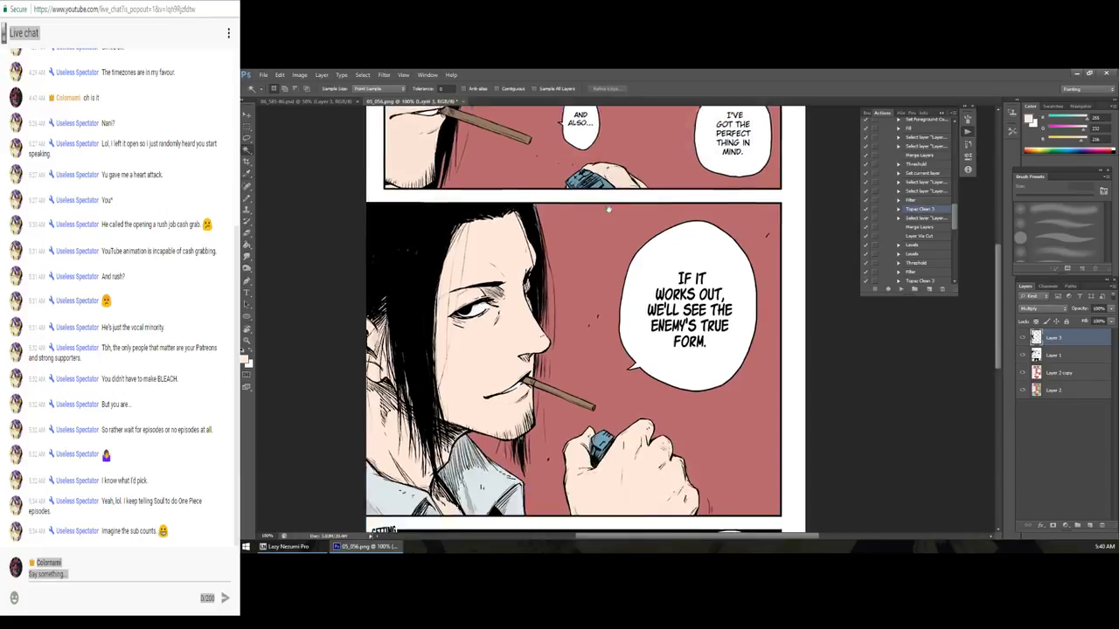
scroll(603, 228, down, 2)
scroll(590, 271, up, 2)
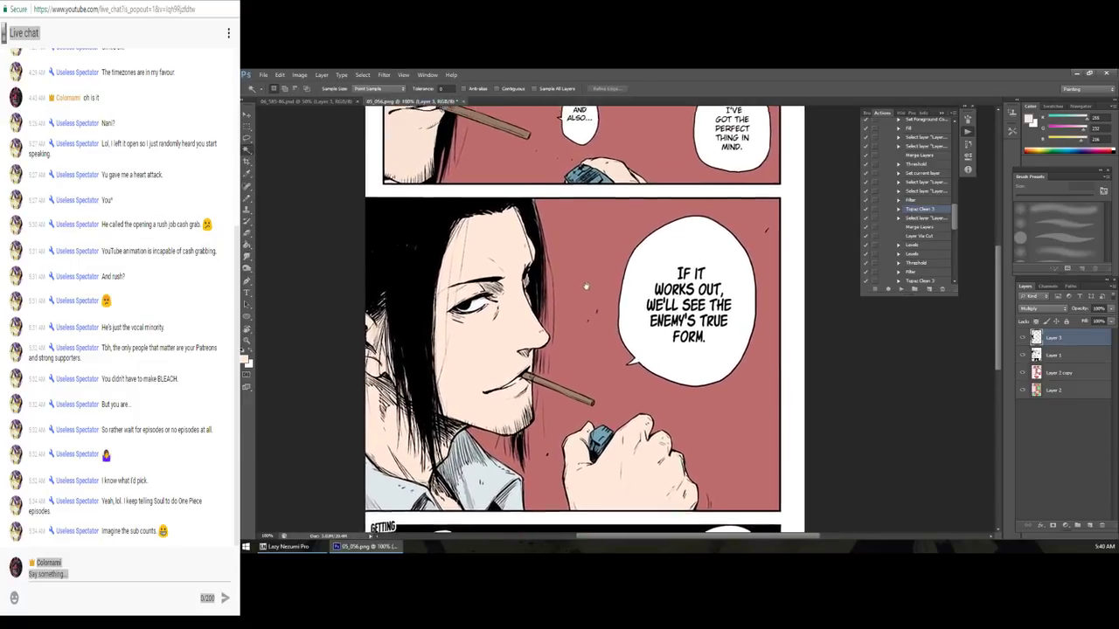
scroll(586, 286, up, 2)
scroll(586, 286, up, 1)
key(z)
drag(470, 226, 543, 235)
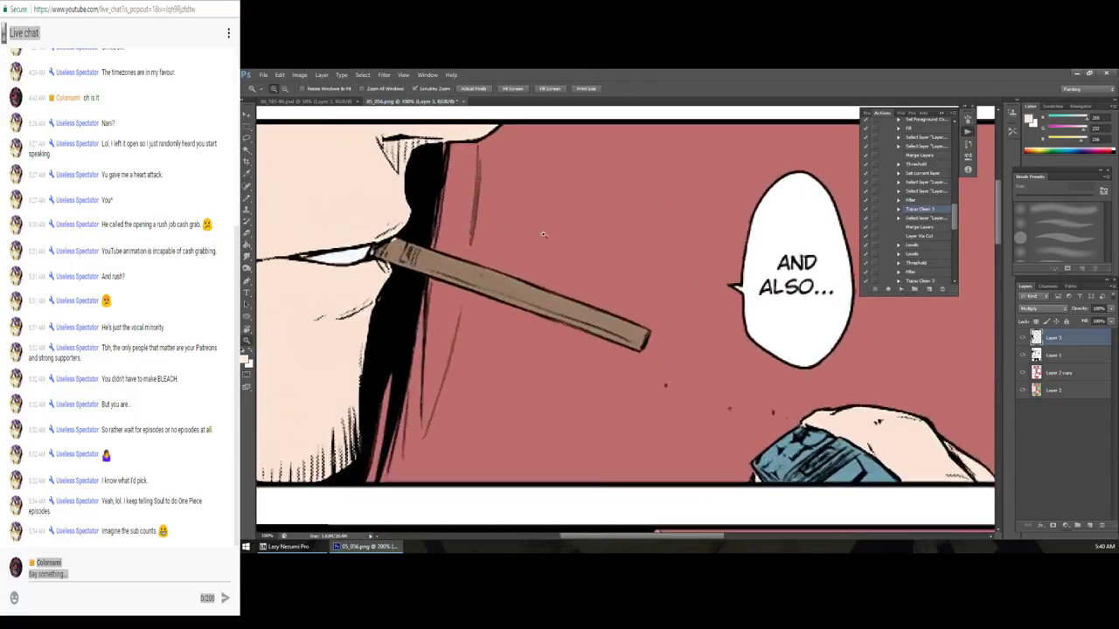
click(543, 234)
Step: Shrink the brush to about 6 px and zoom back out to the whole page
click(1057, 373)
key(b)
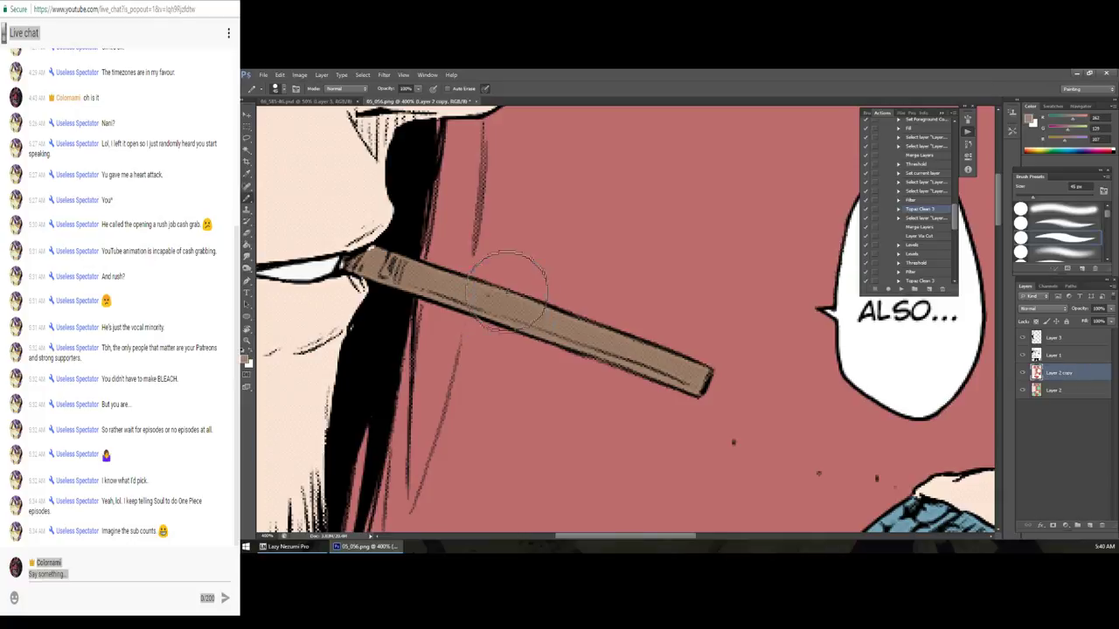
key(bracketleft)
key(bracketleft)
key(bracketleft)
key(bracketleft)
key(z)
key(ctrl+minus)
key(ctrl+minus)
key(ctrl+minus)
key(ctrl+minus)
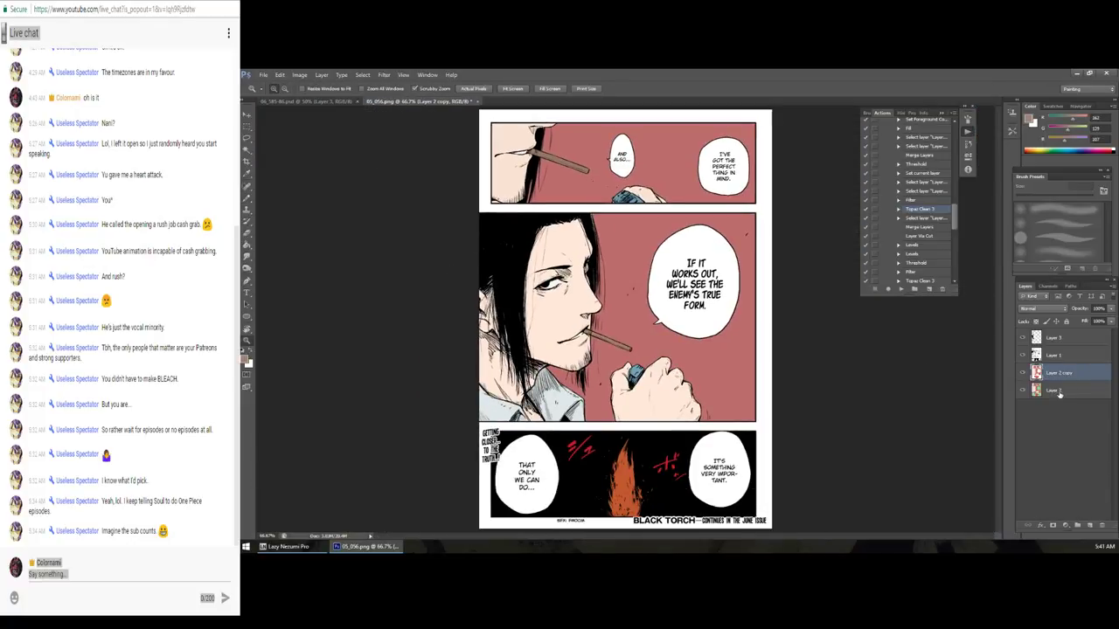
click(1058, 391)
key(b)
click(540, 150)
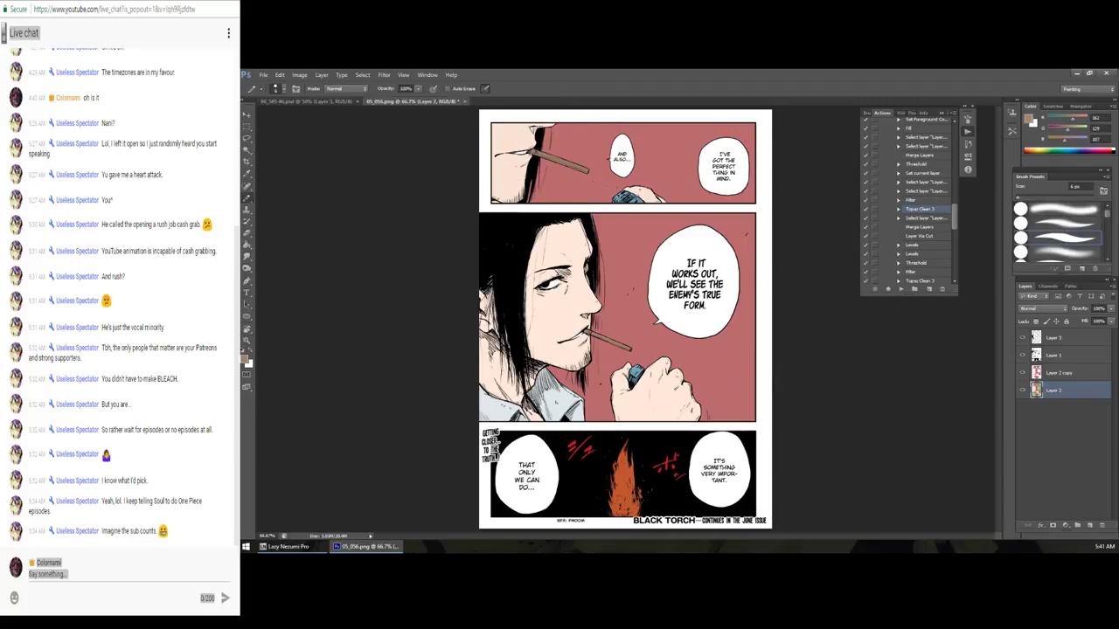
Step: Magic-wand the coloured figure areas on Layer 2, then make Layer 2 copy active at 100% zoom
click(1080, 374)
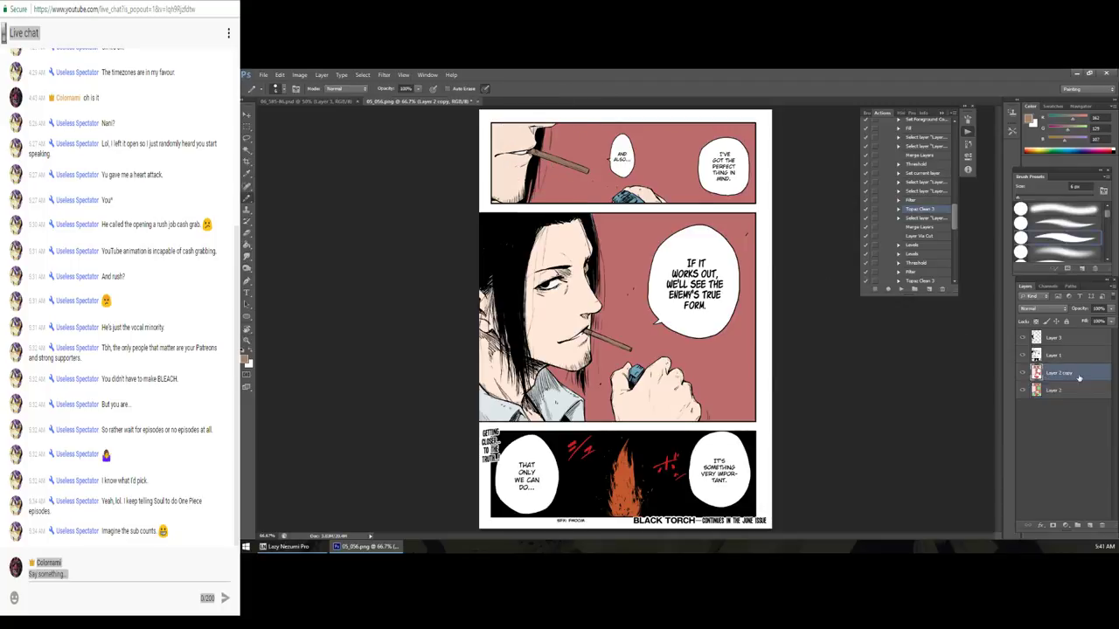
click(1064, 394)
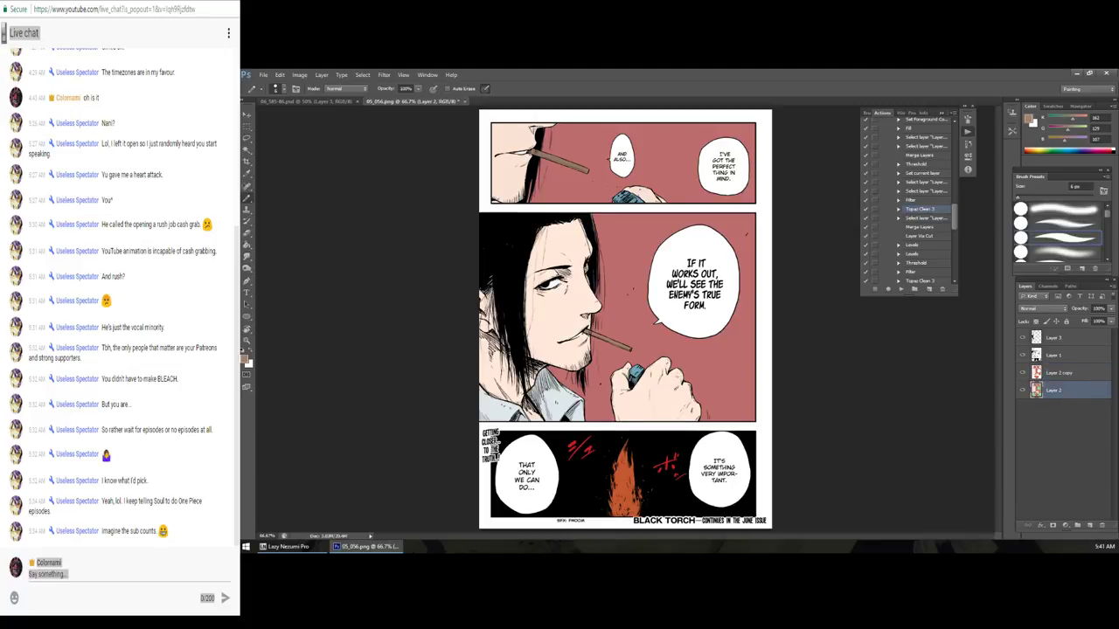
key(w)
ctrl+click(1043, 376)
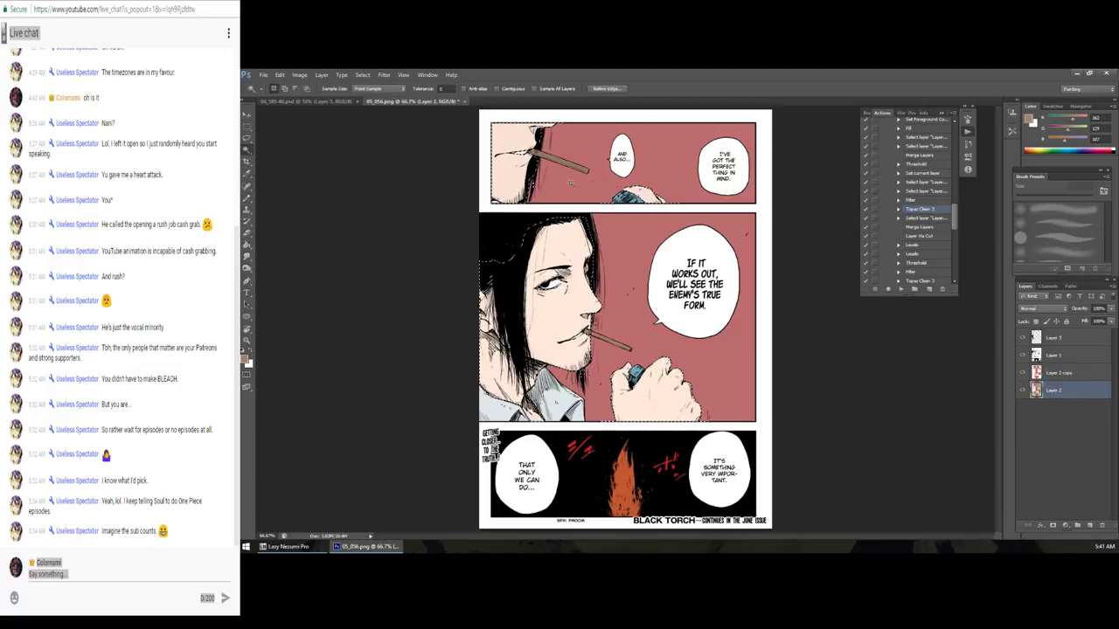
click(1059, 373)
key(z)
click(535, 257)
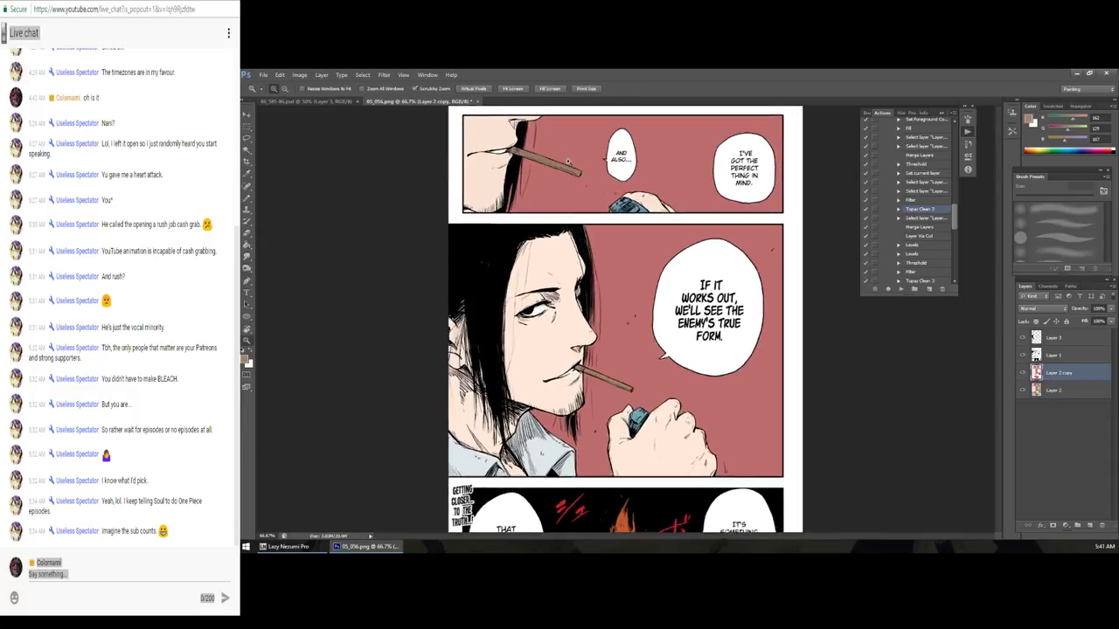
Step: Switch to the Brush Tool with the KYLE Ultimate Oil Lush preset
key(b)
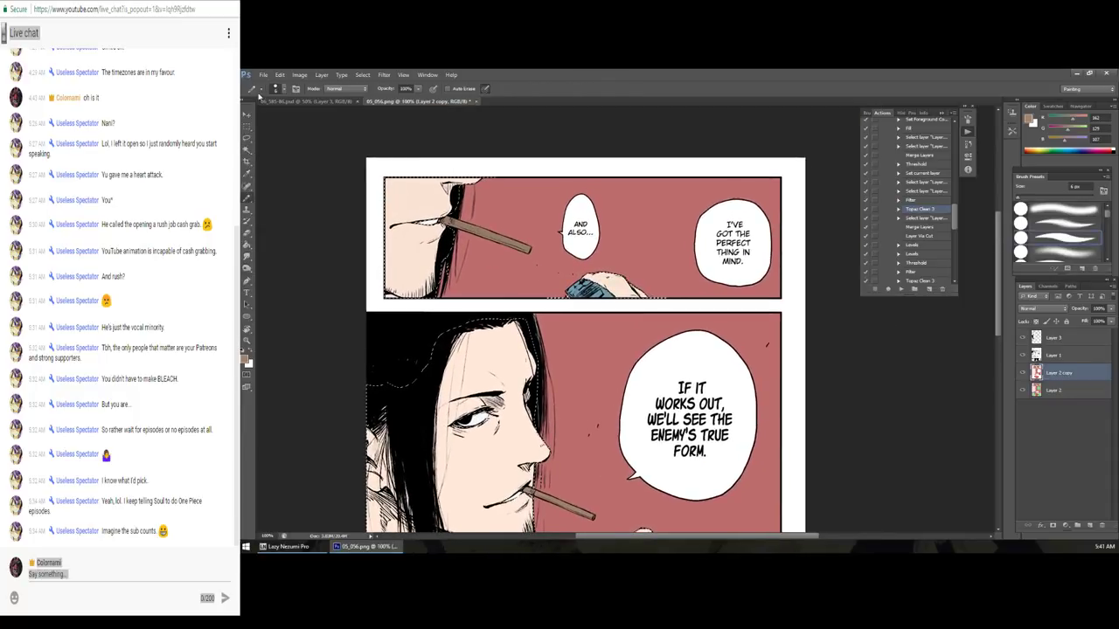
right_click(247, 198)
click(275, 198)
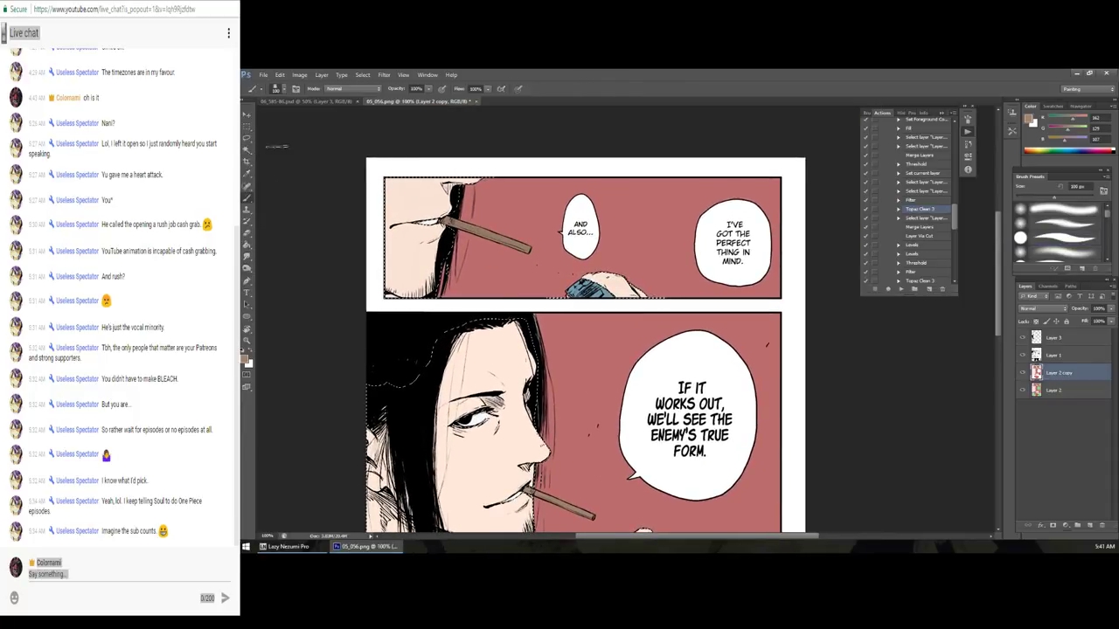
click(278, 88)
drag(377, 207, 388, 152)
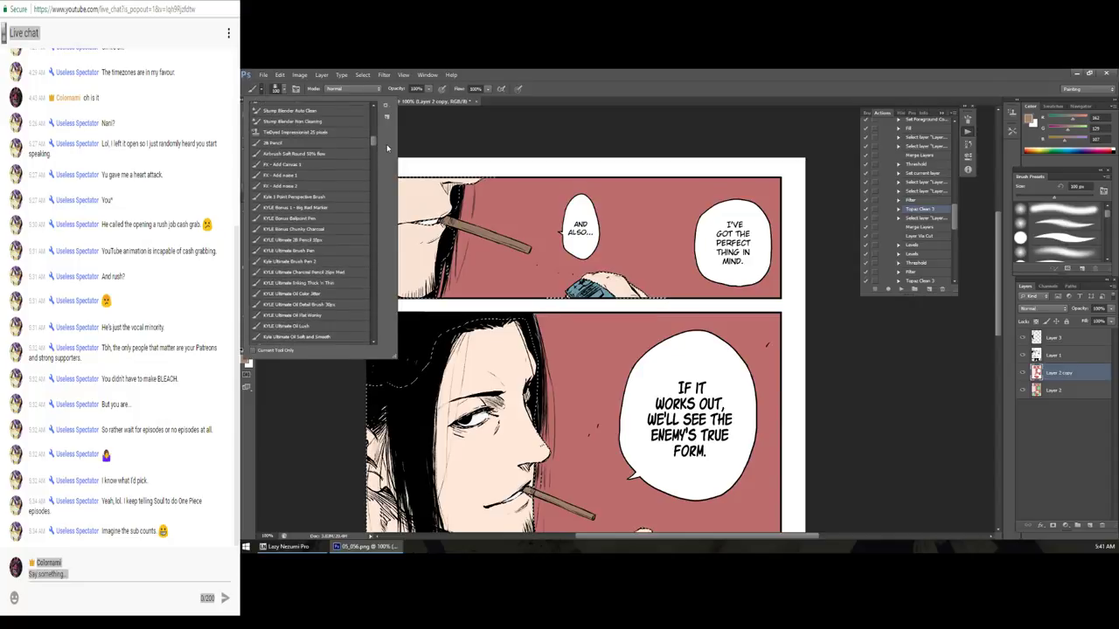
scroll(367, 161, down, 2)
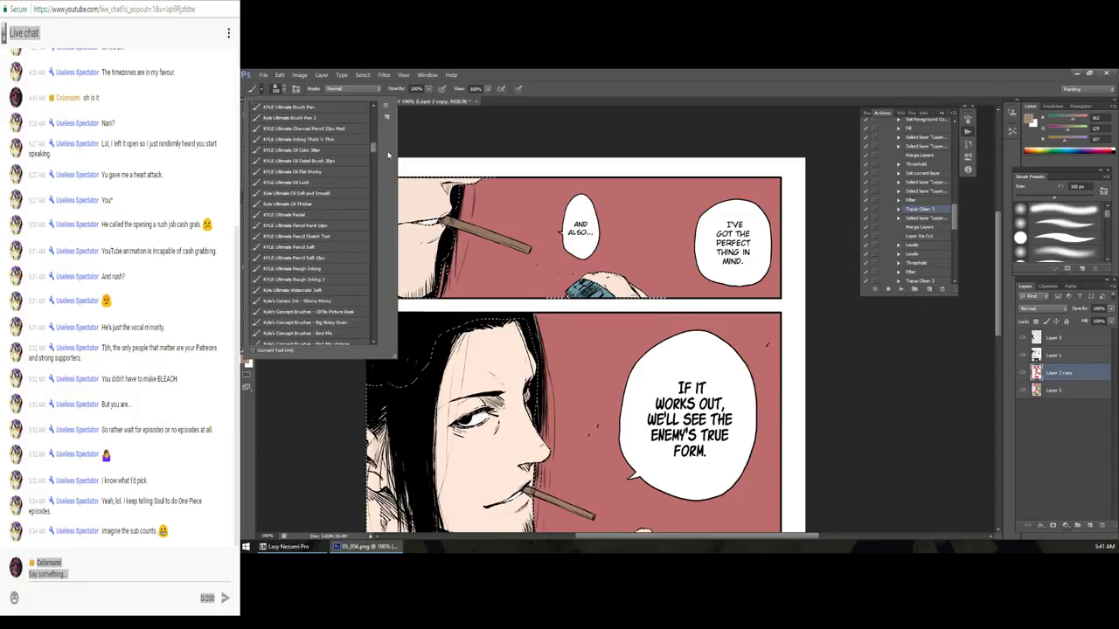
scroll(357, 165, down, 2)
click(319, 165)
click(426, 215)
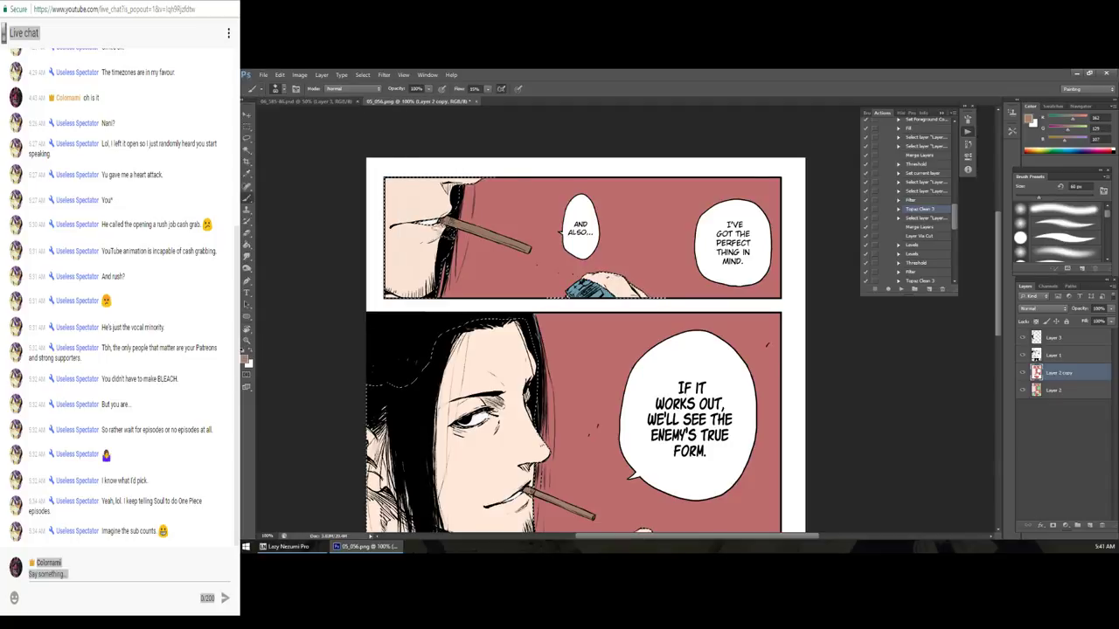
Step: Set the paint colour to a darker, pinkish tan skin shade
alt+click(400, 238)
click(775, 357)
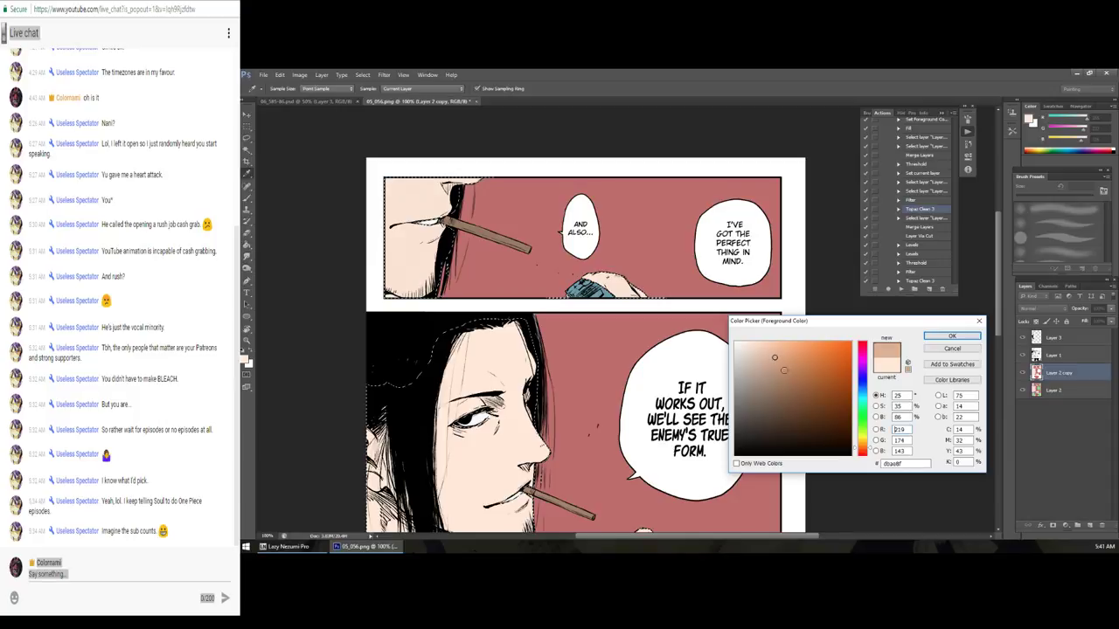
click(861, 451)
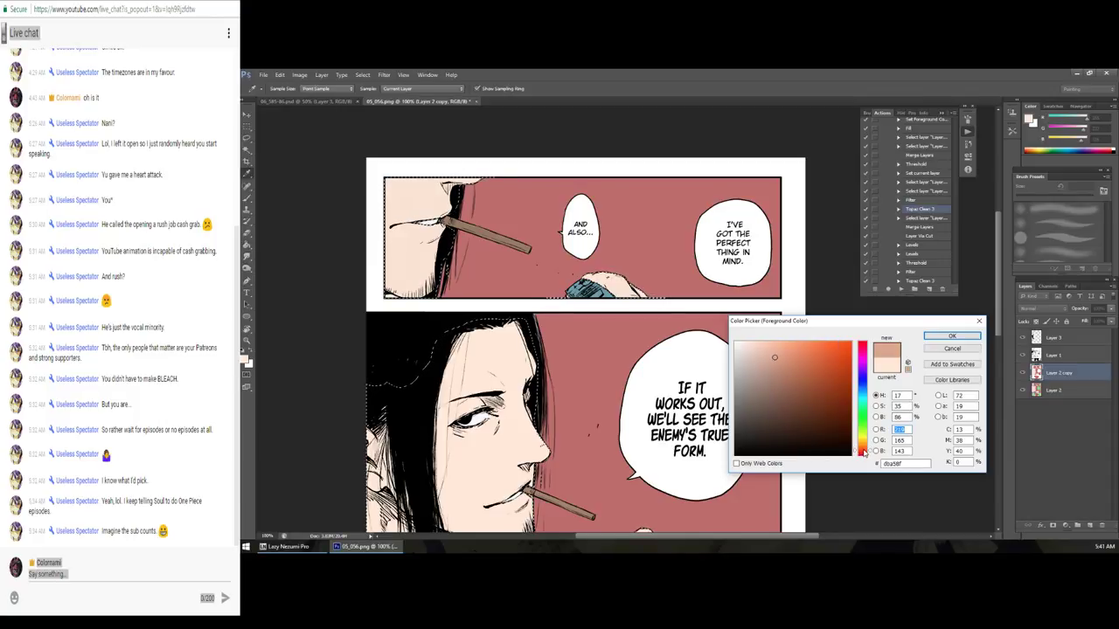
click(950, 337)
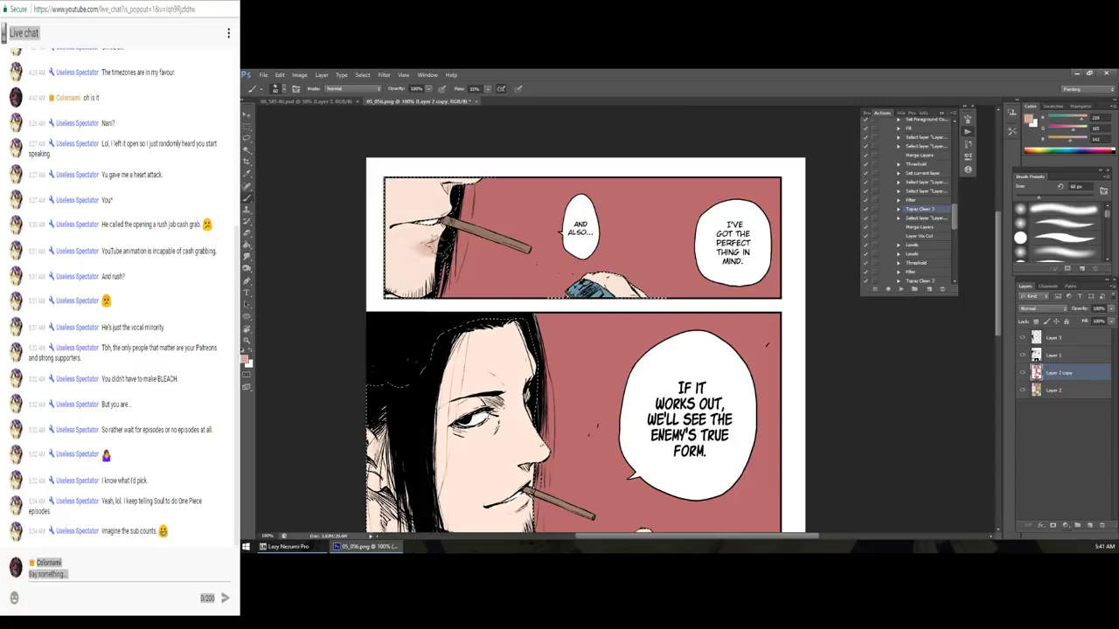
Step: Zoom onto the top-panel face and paint soft blush over the nose, cheek and chin
key(z)
alt+click(494, 254)
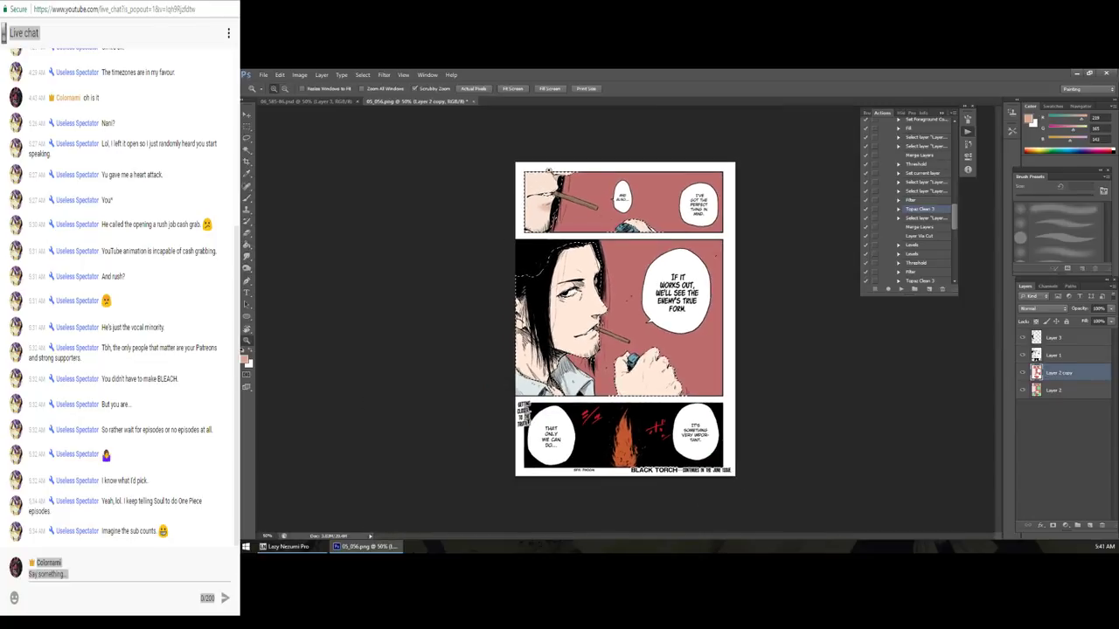
click(548, 185)
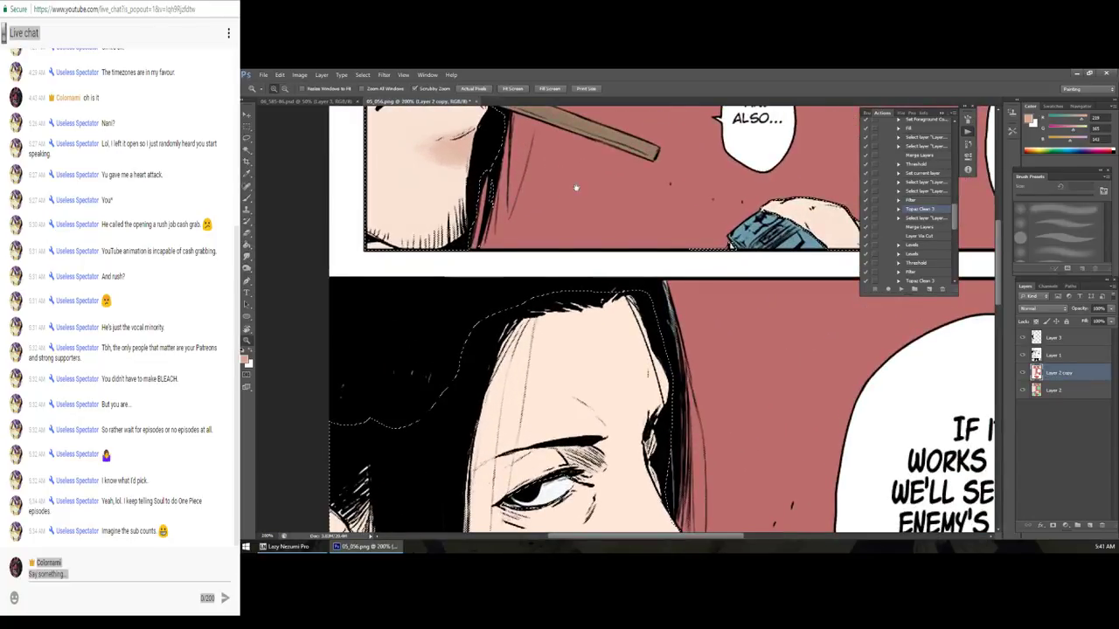
alt+click(573, 186)
key(b)
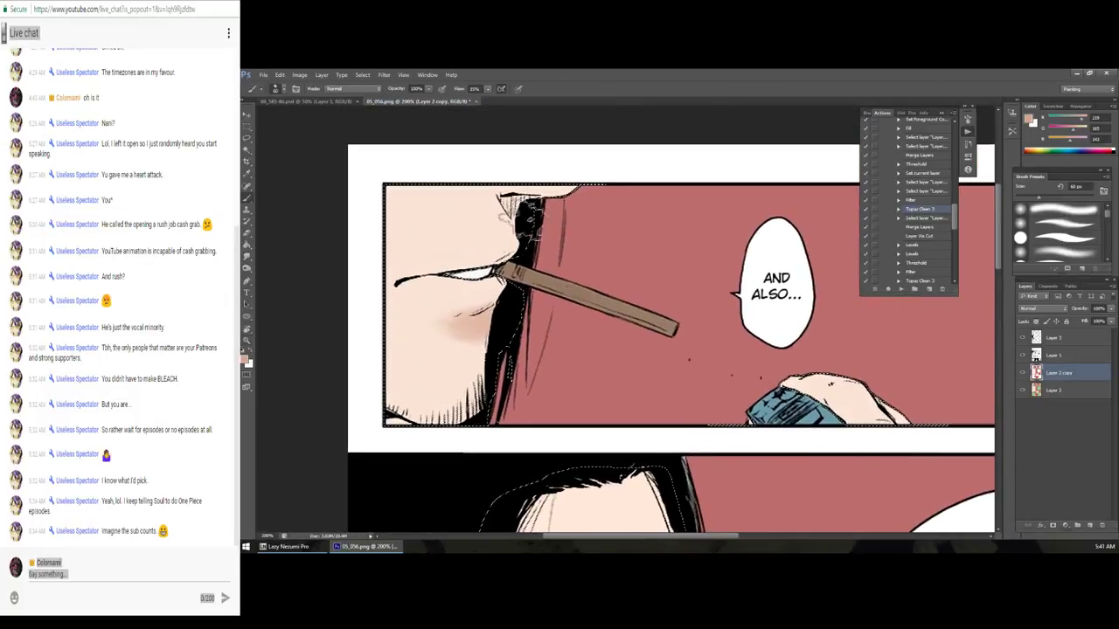
mouse_move(528, 203)
mouse_down()
mouse_move(495, 227)
mouse_move(479, 224)
mouse_move(488, 231)
mouse_up()
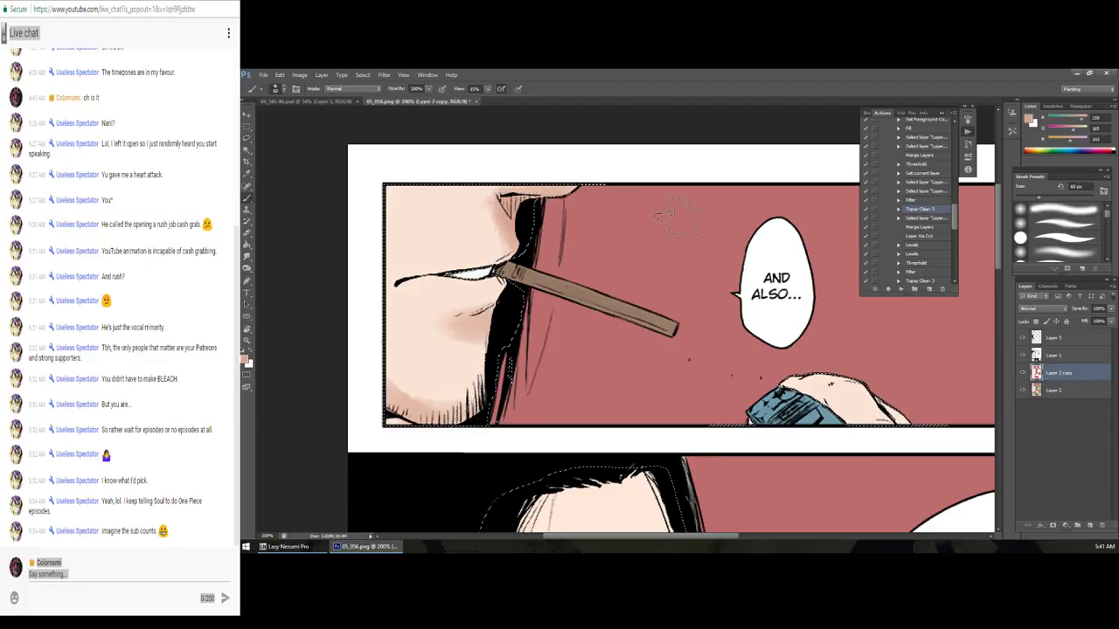
drag(410, 382, 393, 288)
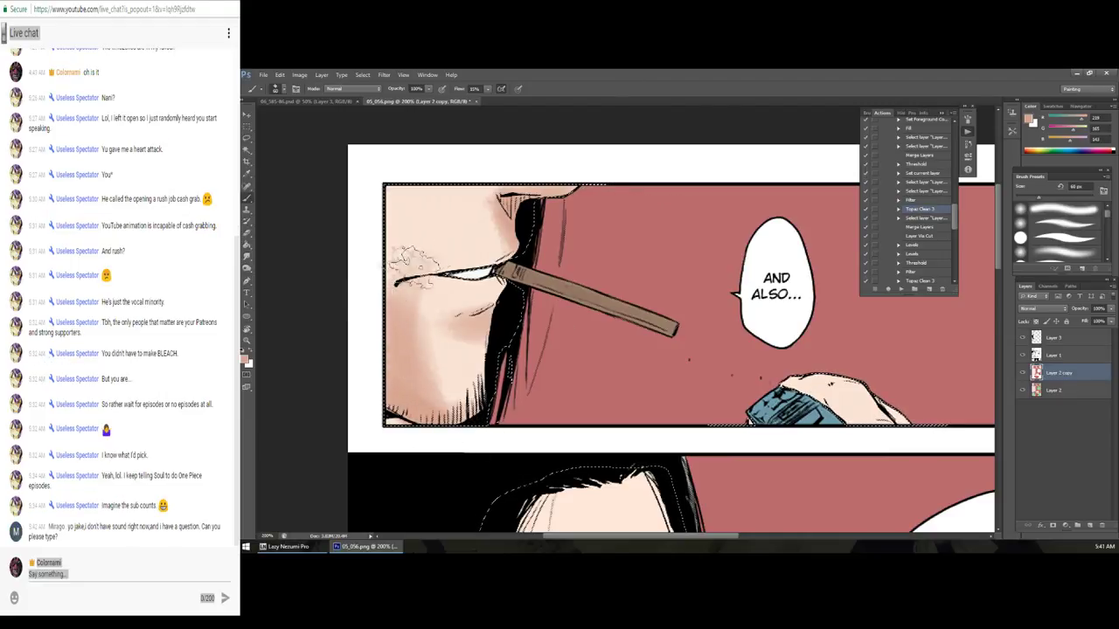
drag(471, 268, 484, 295)
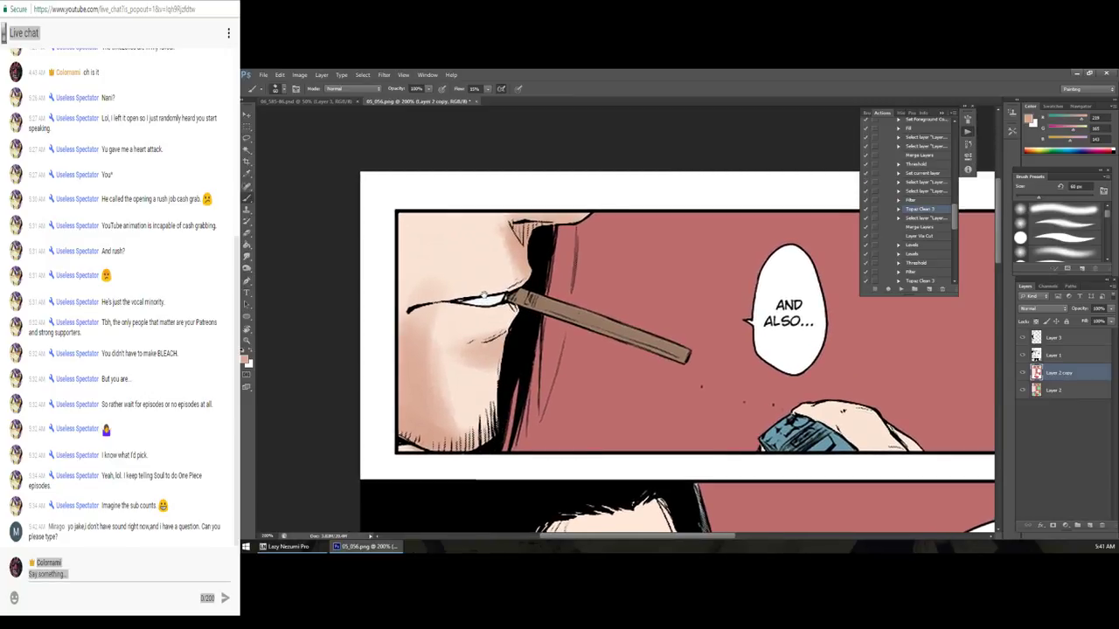
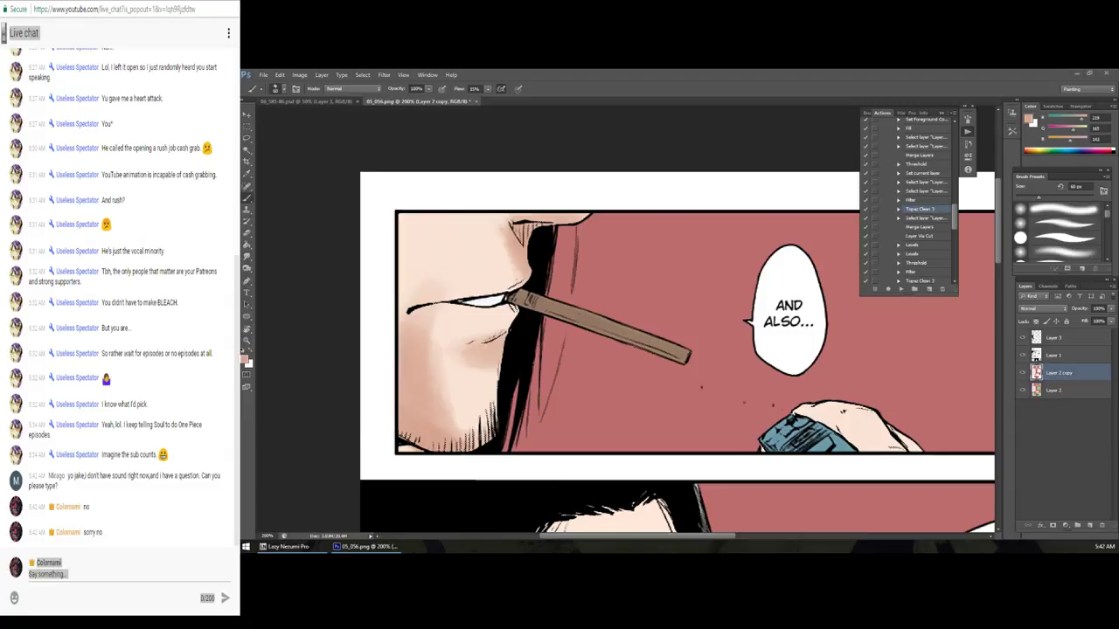
Step: Select the artwork area, set an 80 px brush, and zoom in on the man's mouth and cheek
click(367, 287)
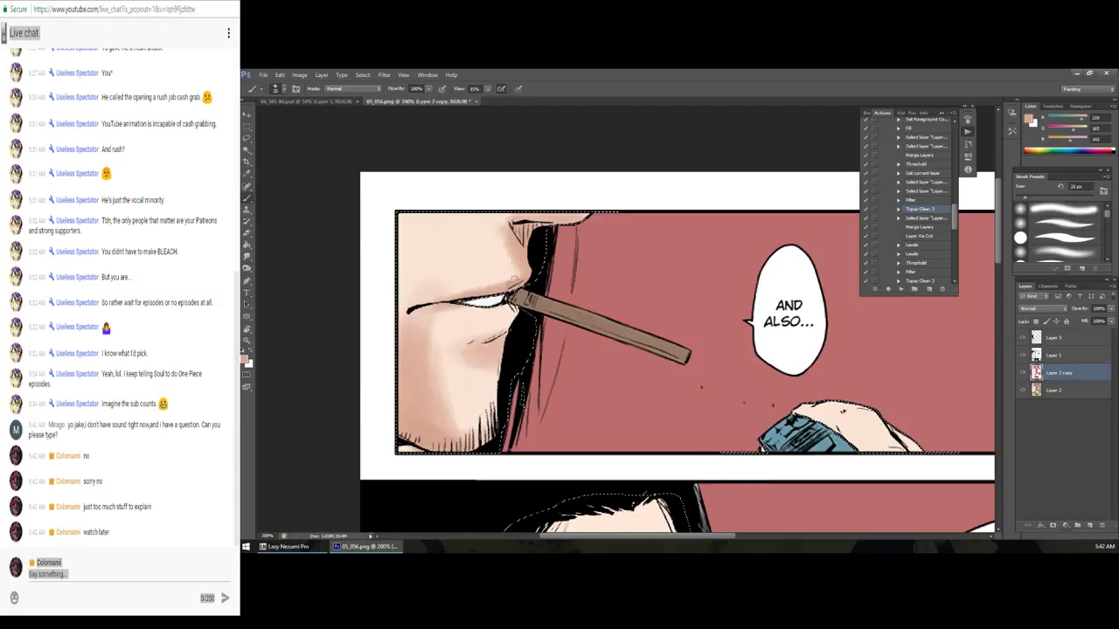
key(bracketright)
key(bracketright)
key(bracketright)
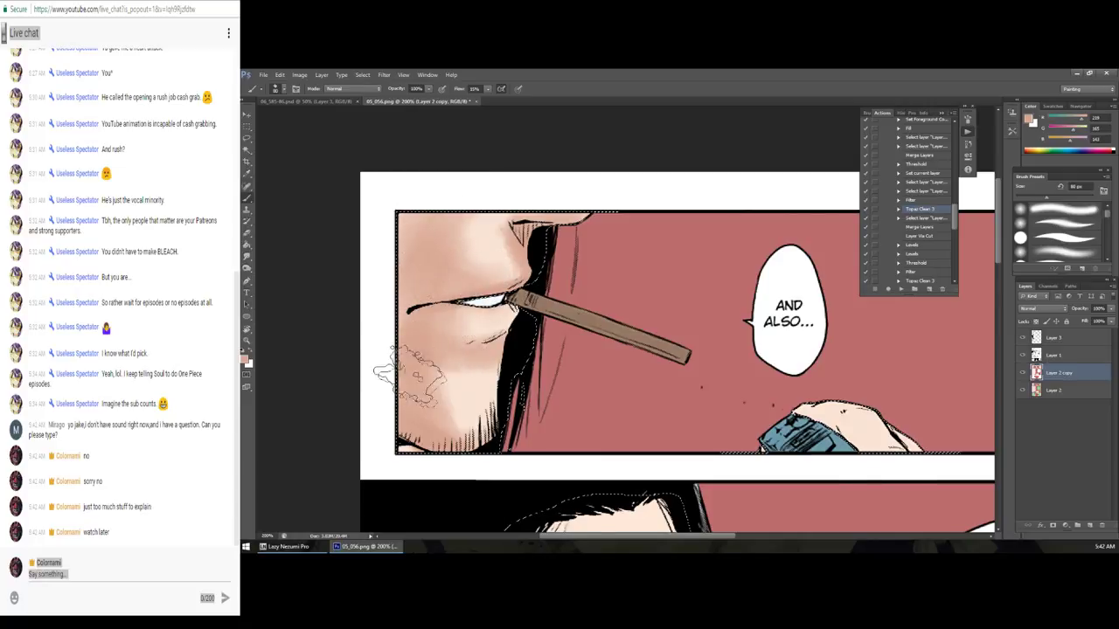
key(z)
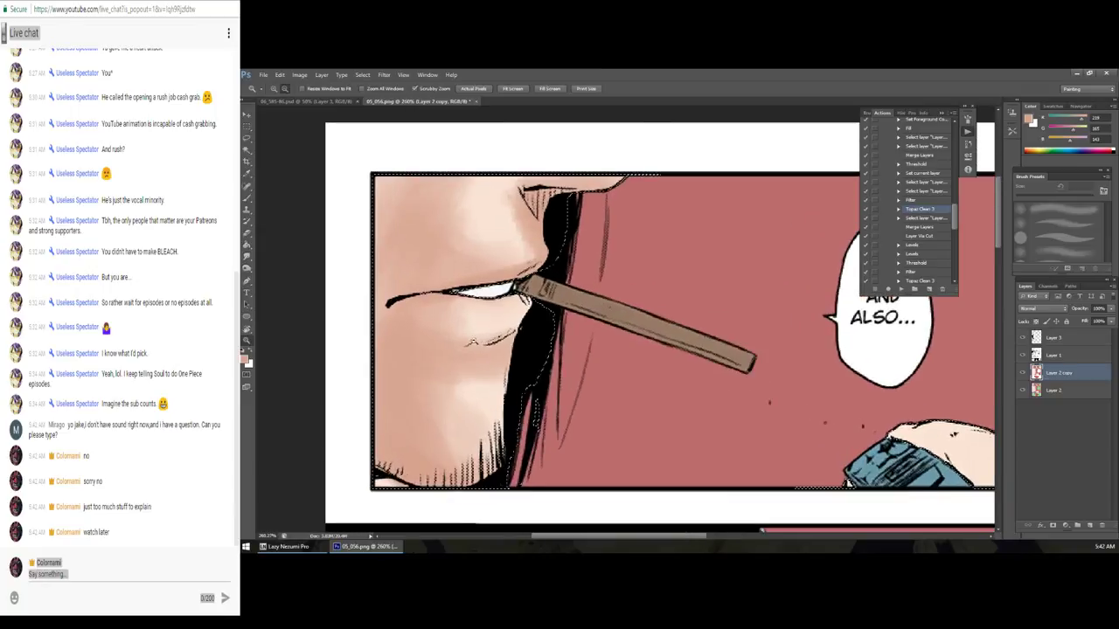
mouse_move(475, 334)
mouse_down()
mouse_move(437, 324)
mouse_move(454, 273)
mouse_up()
key(b)
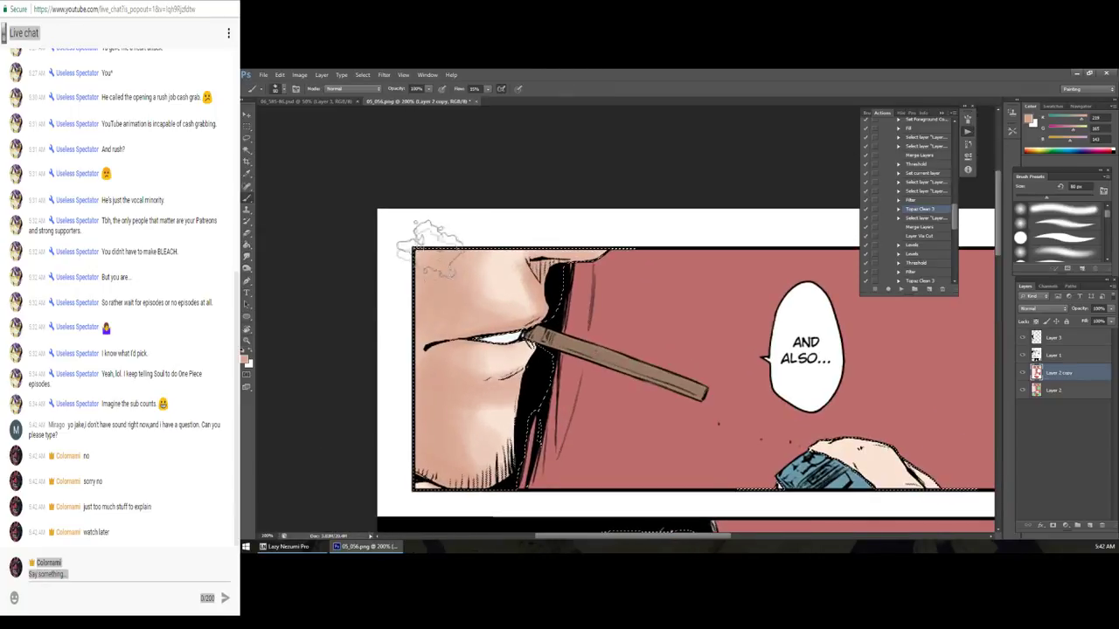
drag(495, 360, 461, 311)
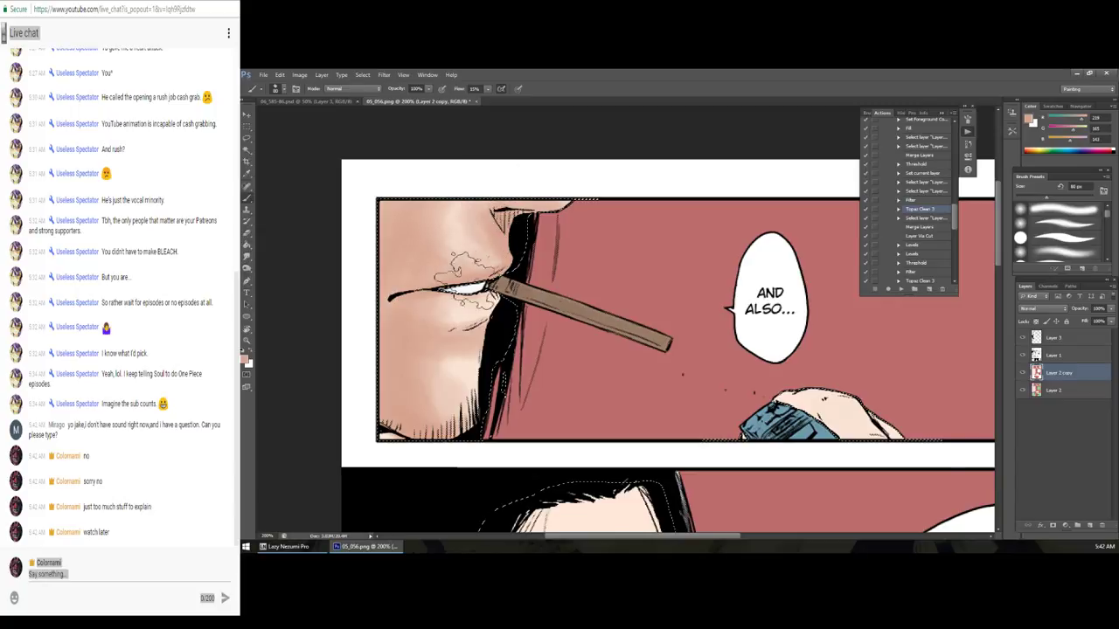
Step: Pick a reddish foreground and brush blush below the mouth, undoing the too-dark stroke
key(alt+shift+f)
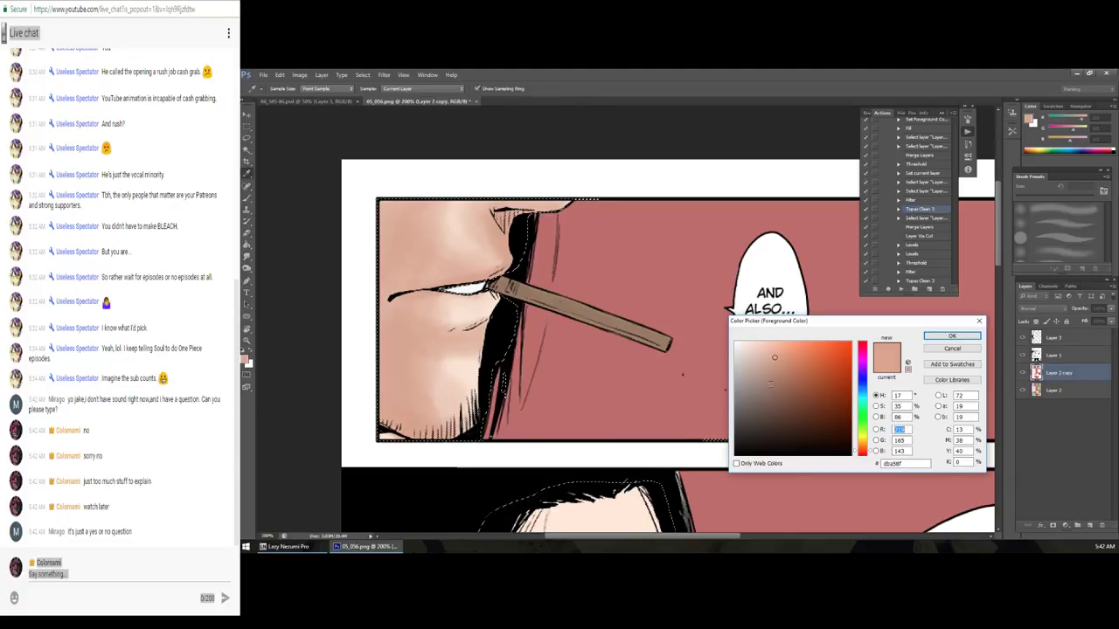
click(798, 373)
drag(862, 456, 863, 458)
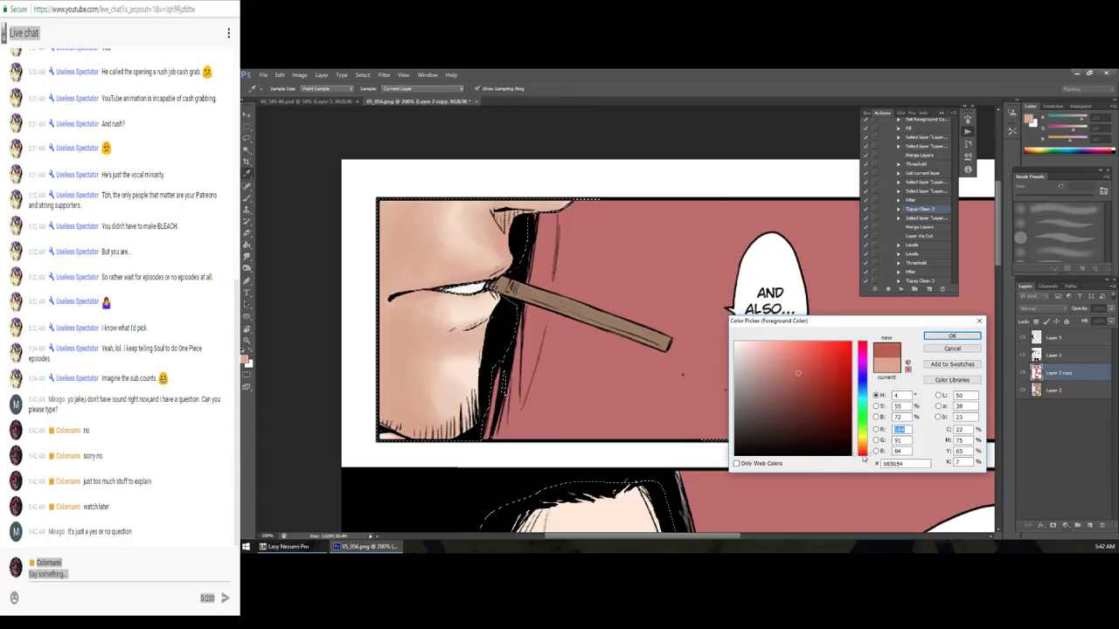
click(934, 337)
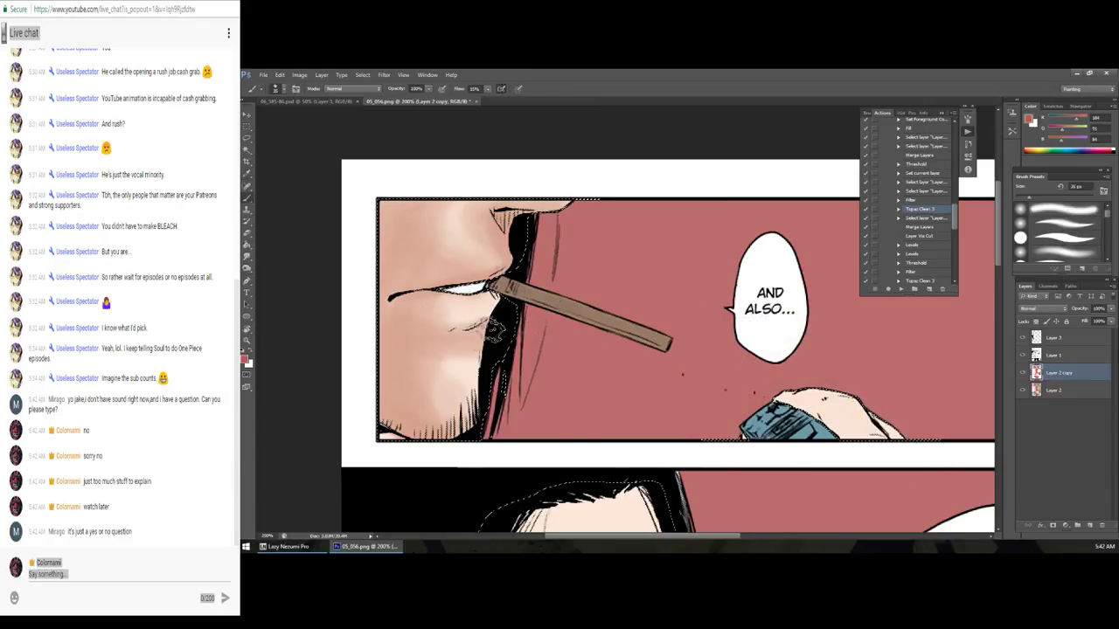
drag(445, 335, 496, 343)
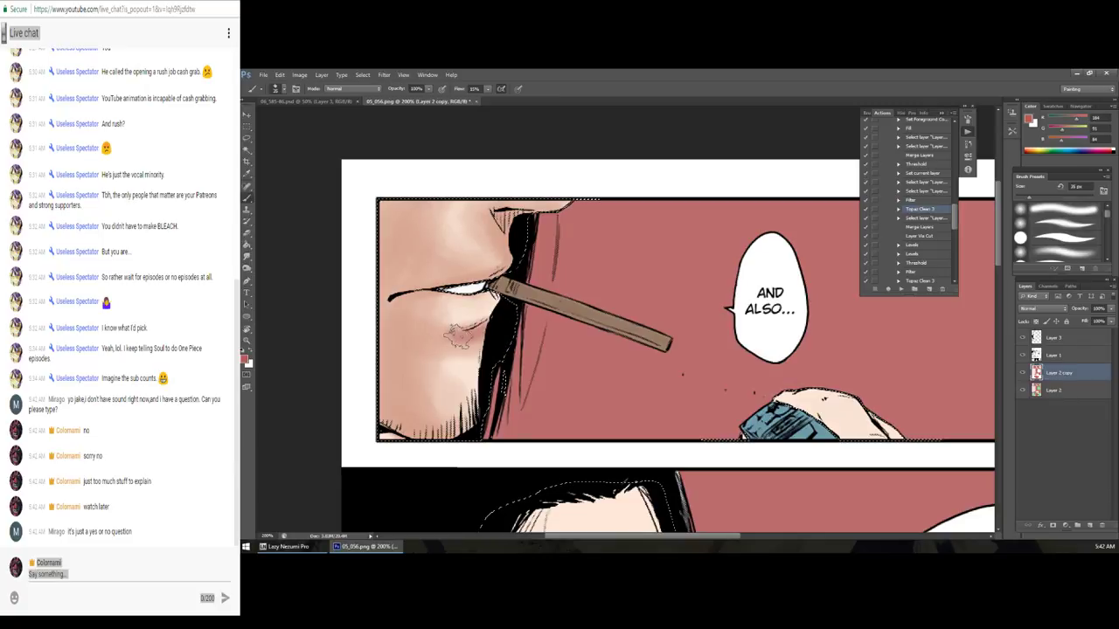
drag(483, 350, 456, 338)
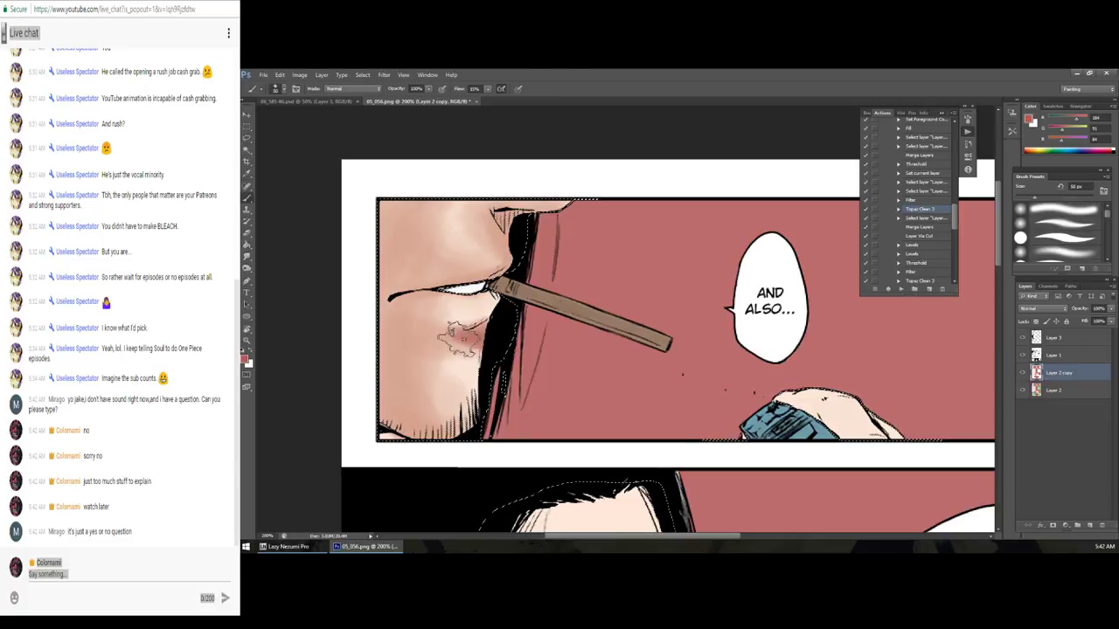
key(ctrl+z)
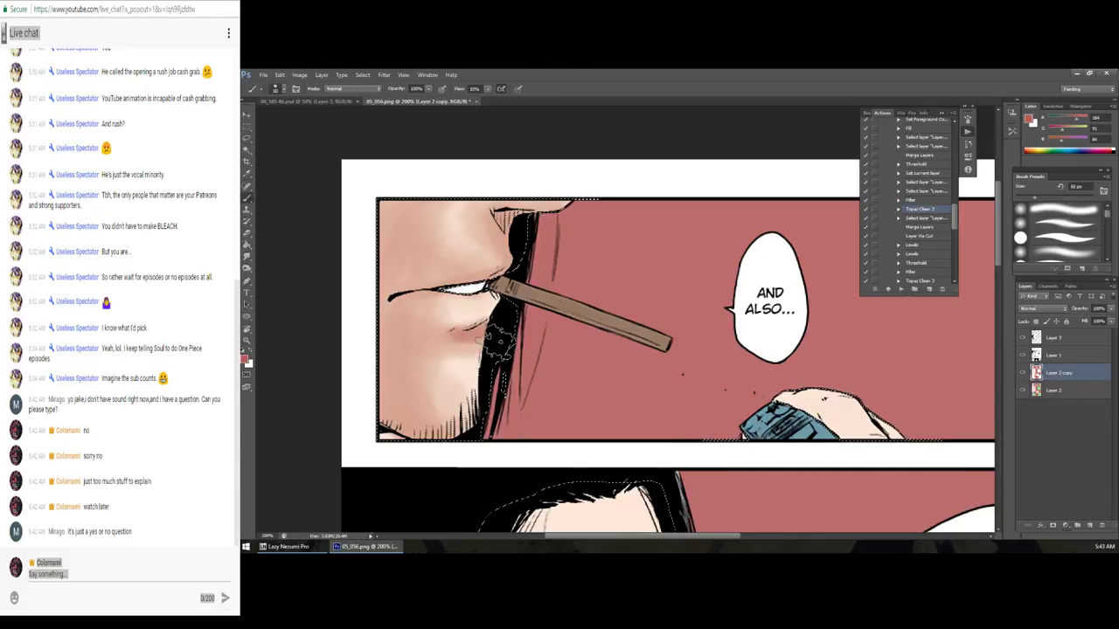
Step: Paint rosy hatch shading in c88977 across the cheek
alt+click(450, 343)
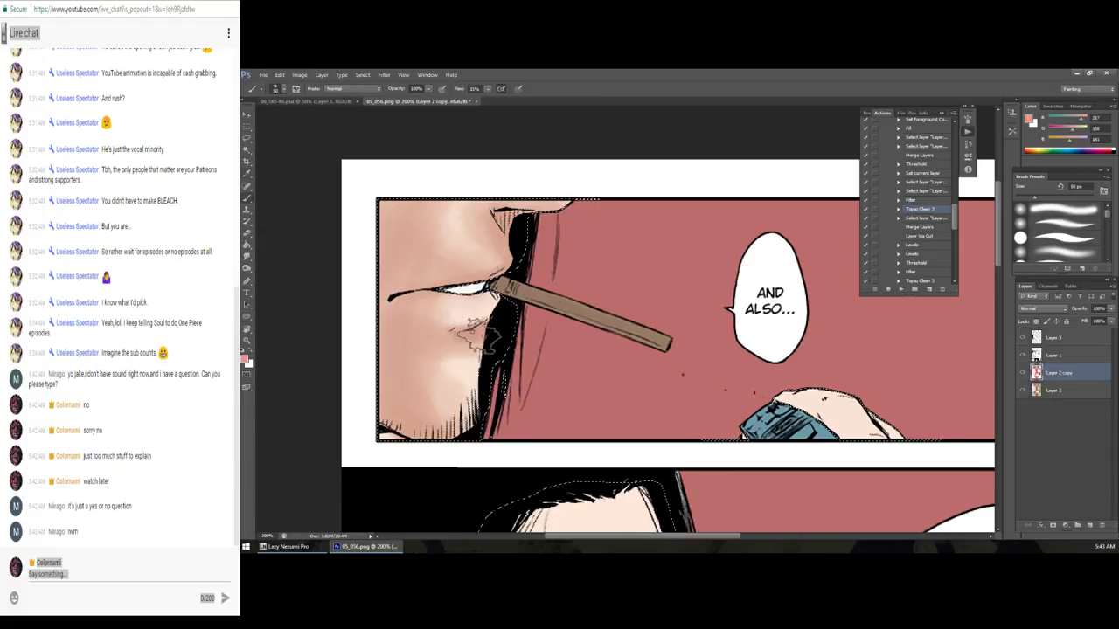
click(246, 358)
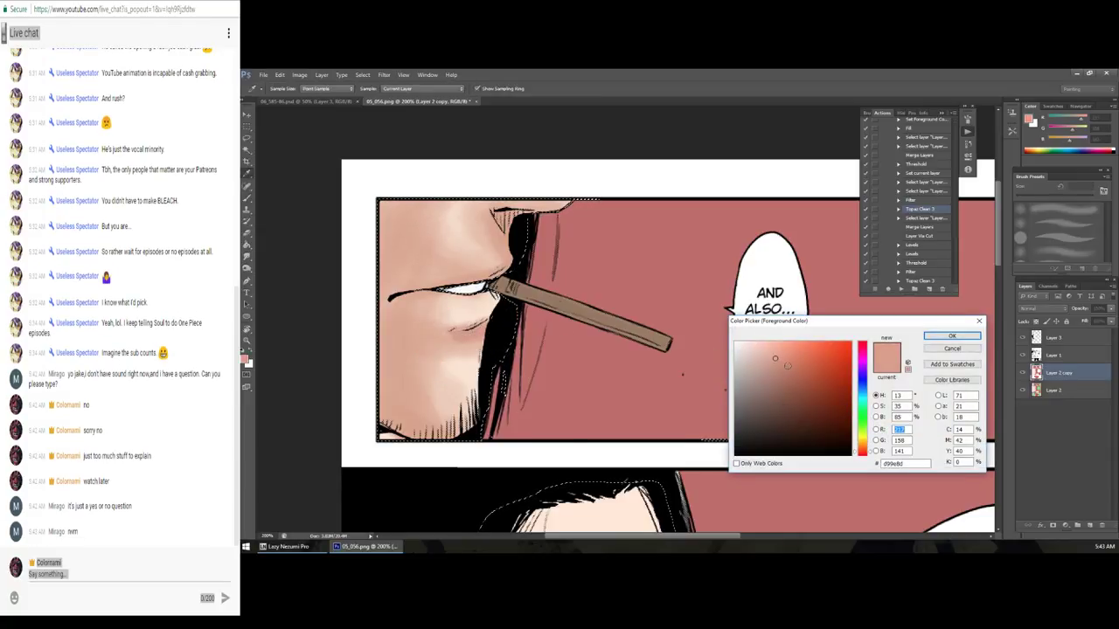
click(781, 366)
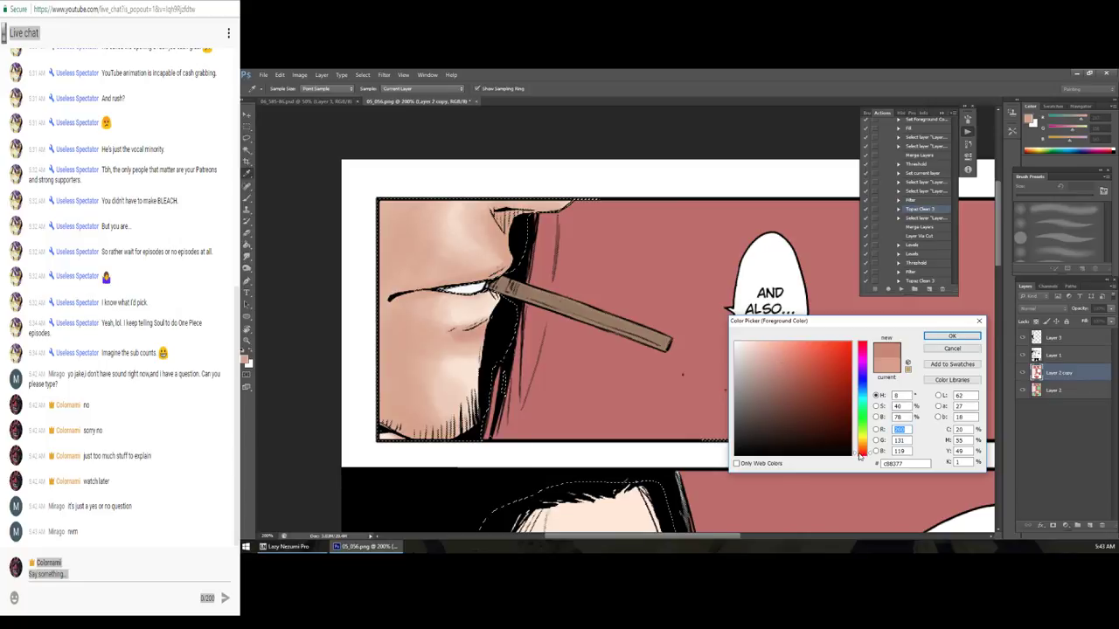
click(952, 348)
mouse_move(450, 323)
mouse_down()
mouse_move(476, 363)
mouse_move(489, 319)
mouse_up()
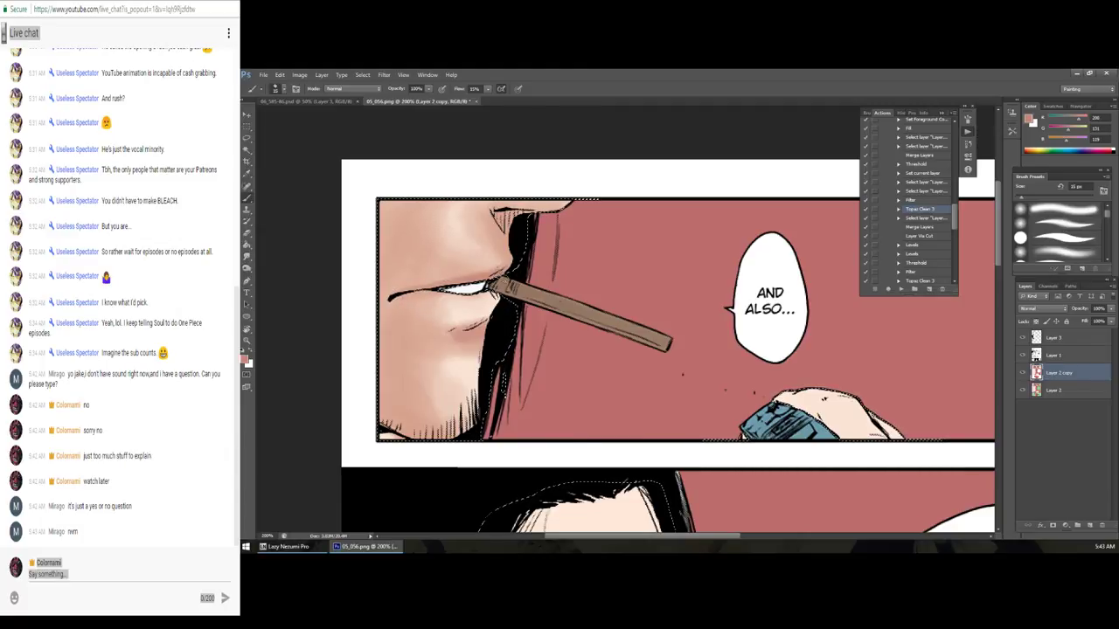
Step: Sample skin and lip tones and shade the nose, then view the page at 50%
alt+click(425, 298)
alt+click(451, 284)
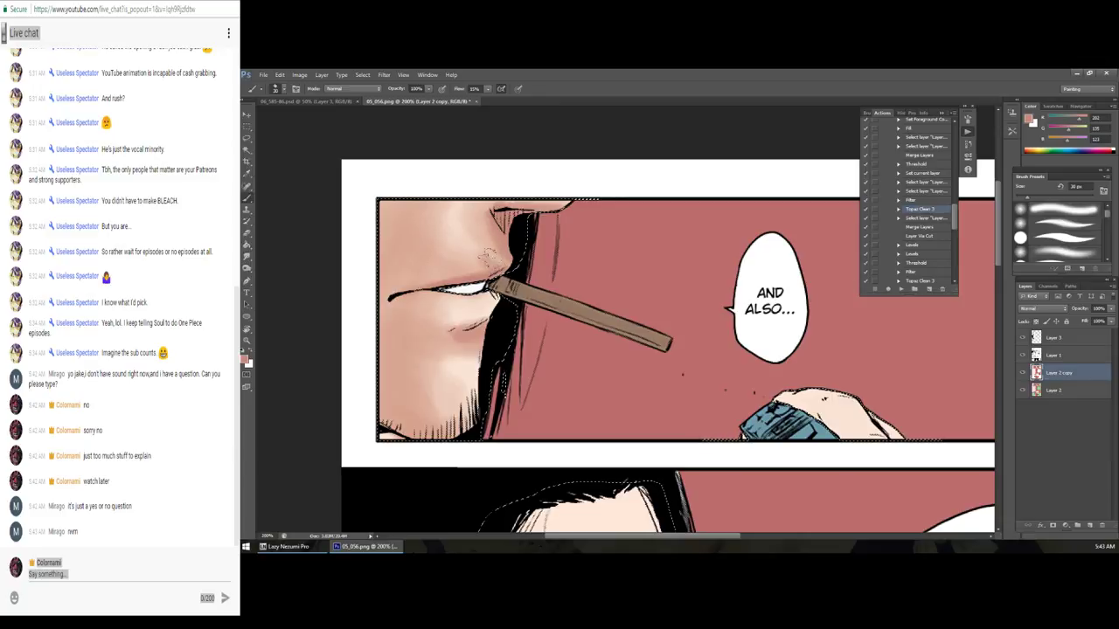
alt+click(460, 253)
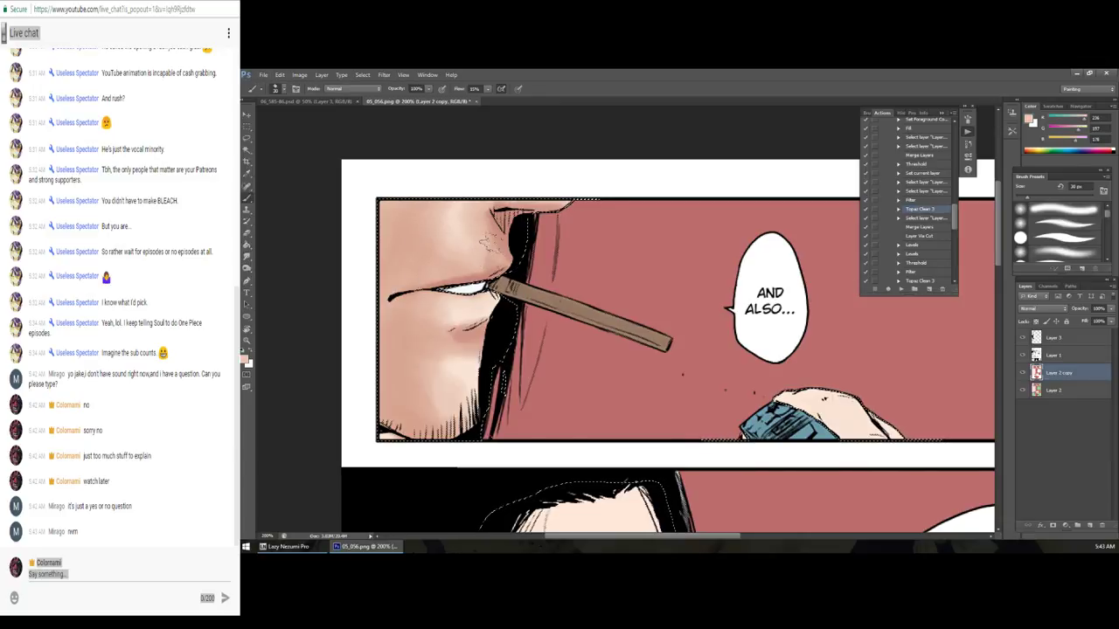
alt+click(505, 237)
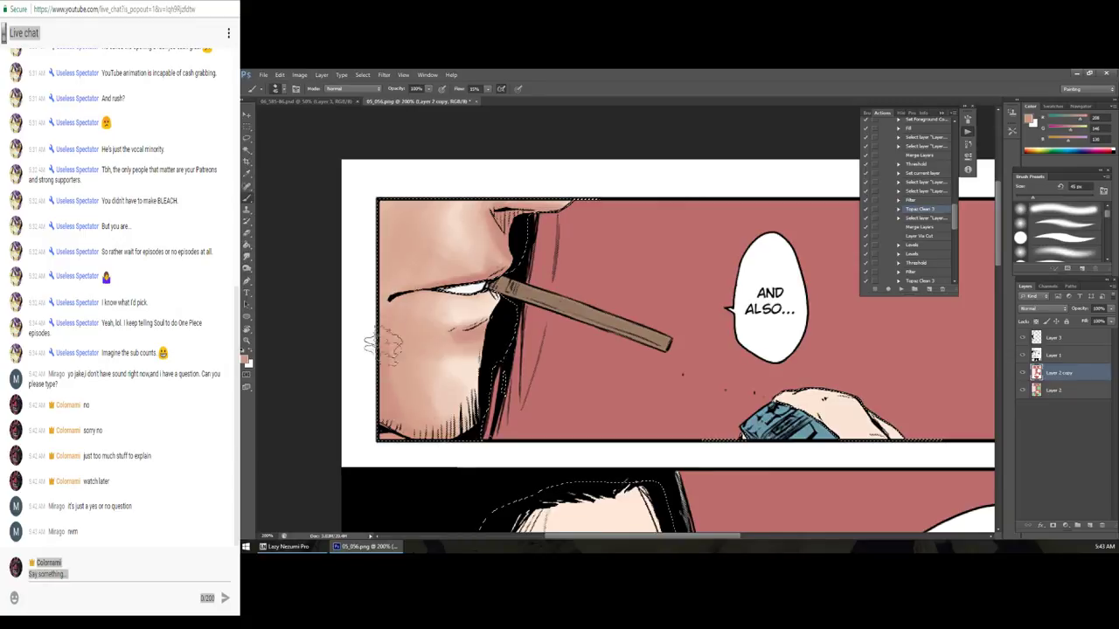
key(z)
key(ctrl+minus)
key(ctrl+minus)
key(ctrl+minus)
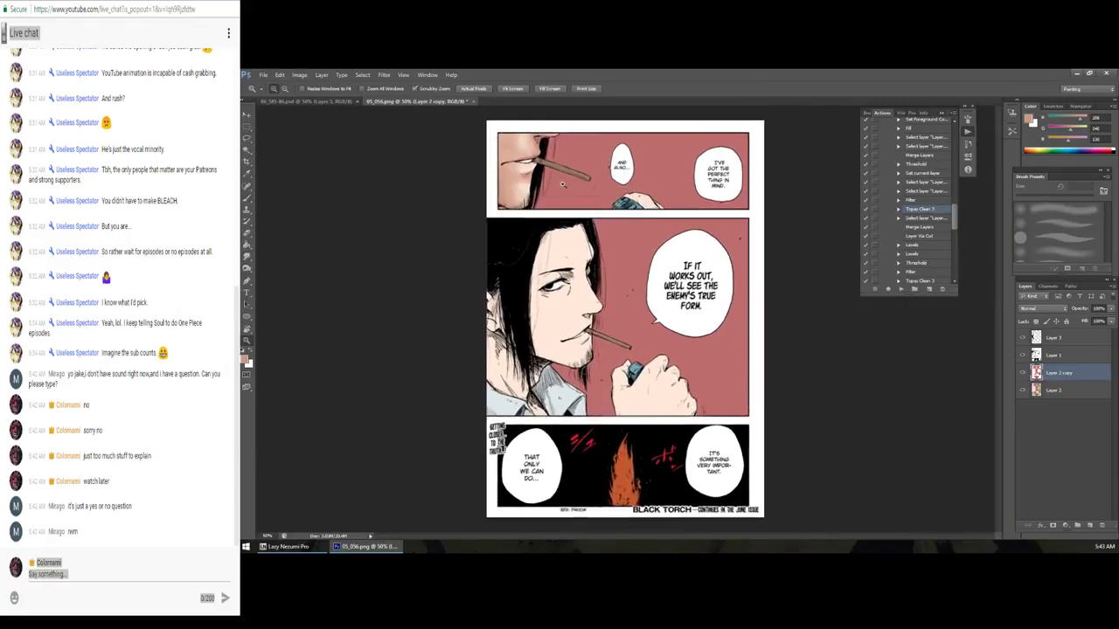
Step: Zoom back in on the top panel and brush light strokes down the chin
drag(582, 210, 571, 236)
key(ctrl+plus)
key(ctrl+plus)
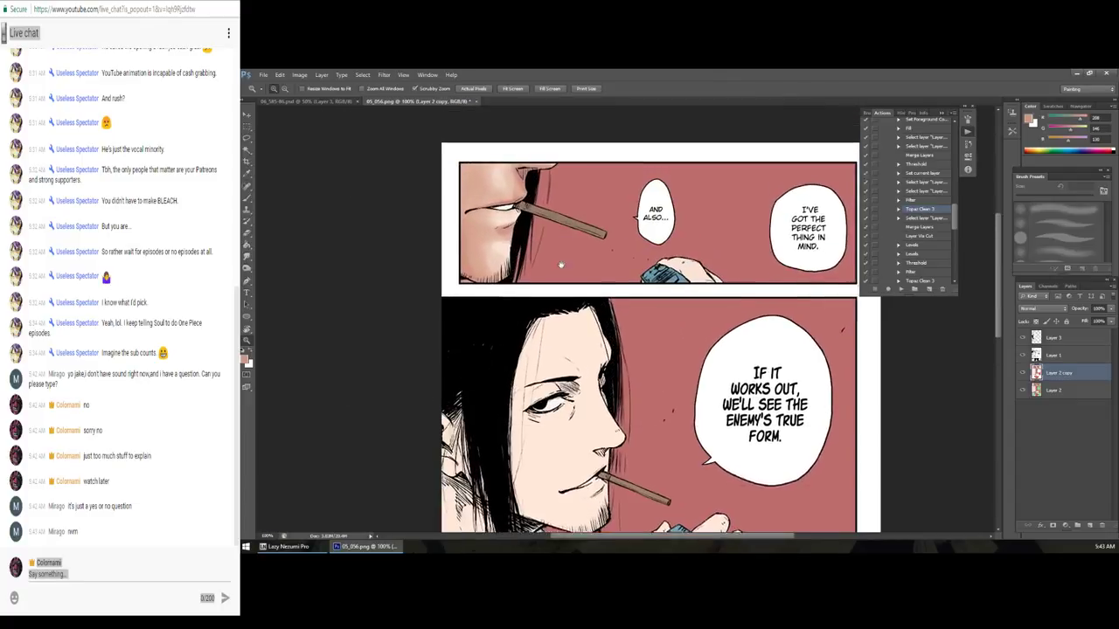
key(b)
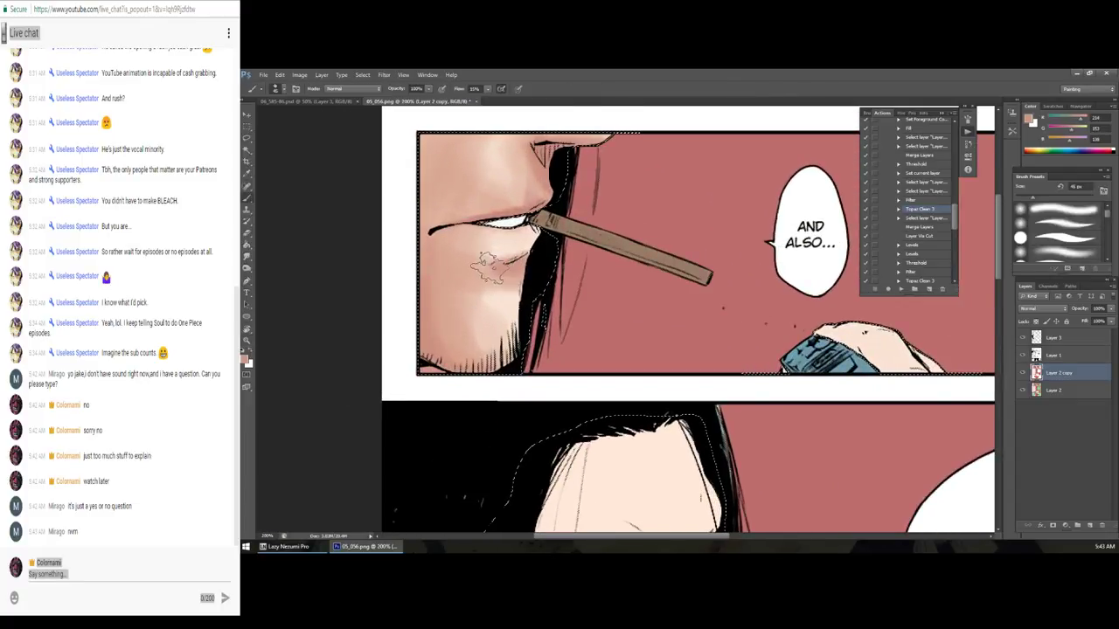
mouse_move(502, 271)
mouse_down()
mouse_move(529, 280)
mouse_move(507, 343)
mouse_up()
Step: Sample the pale skin, shift it slightly yellower, and paint highlights on the stubble
key(i)
click(489, 324)
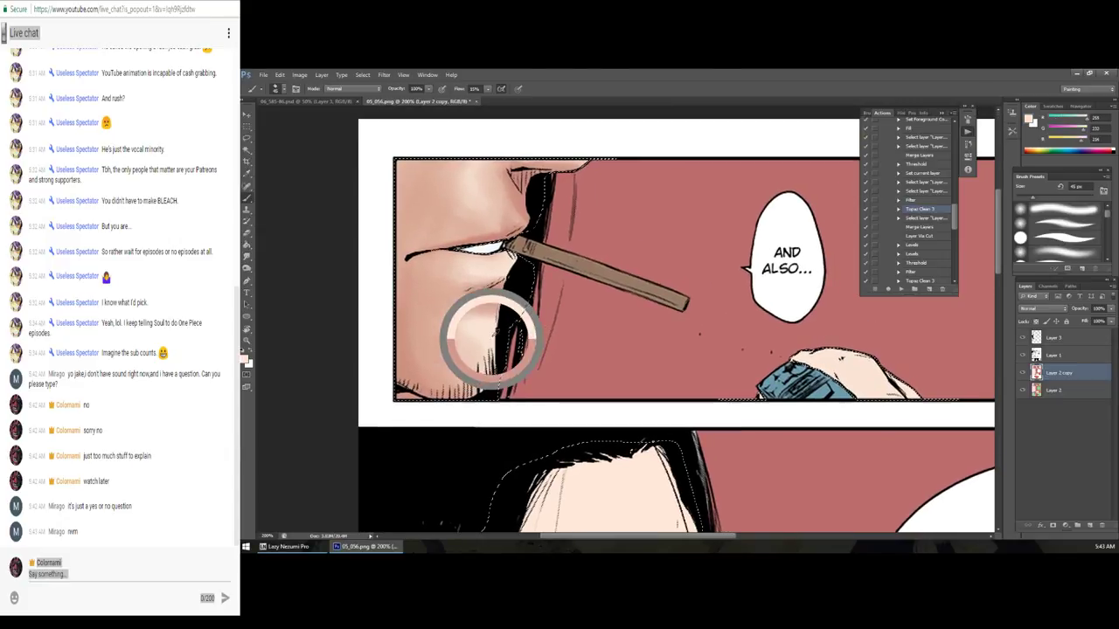
click(246, 359)
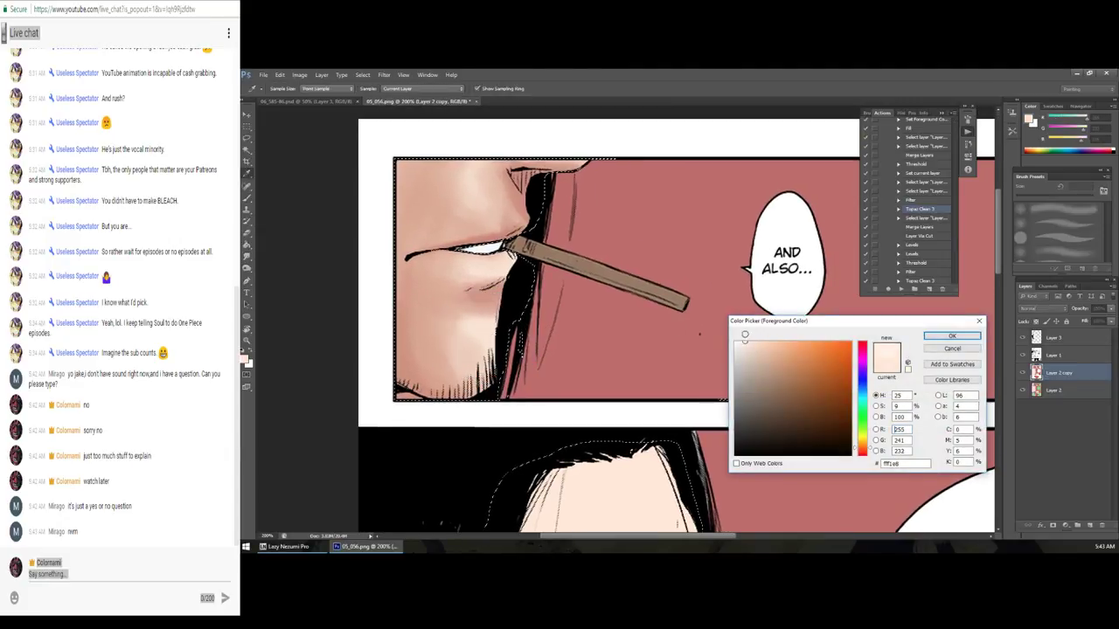
click(861, 443)
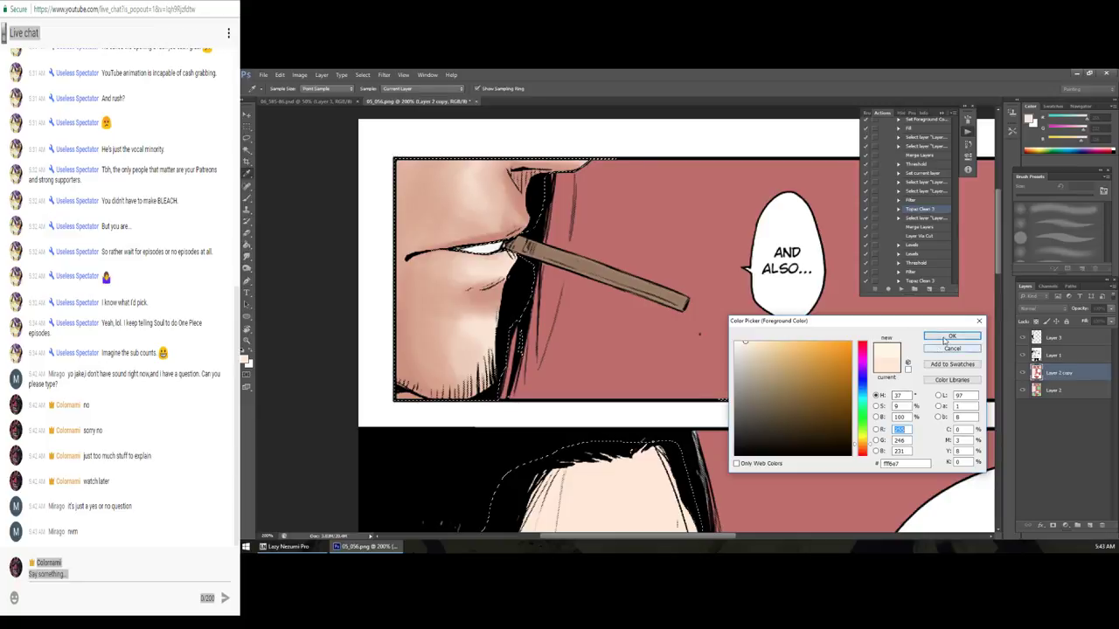
click(945, 338)
key(b)
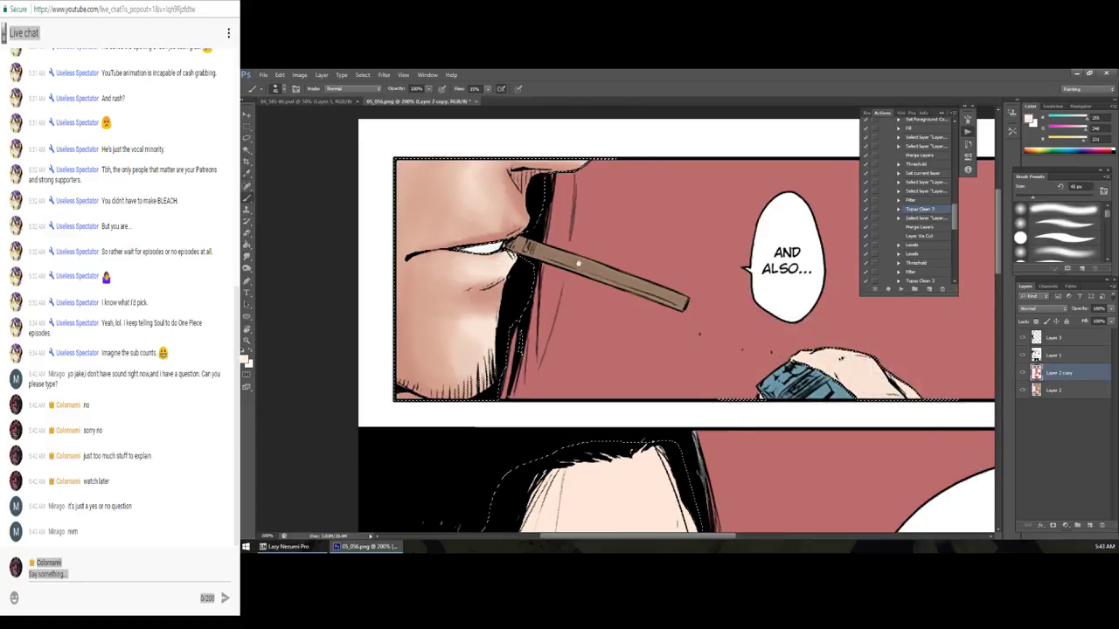
drag(578, 262, 572, 290)
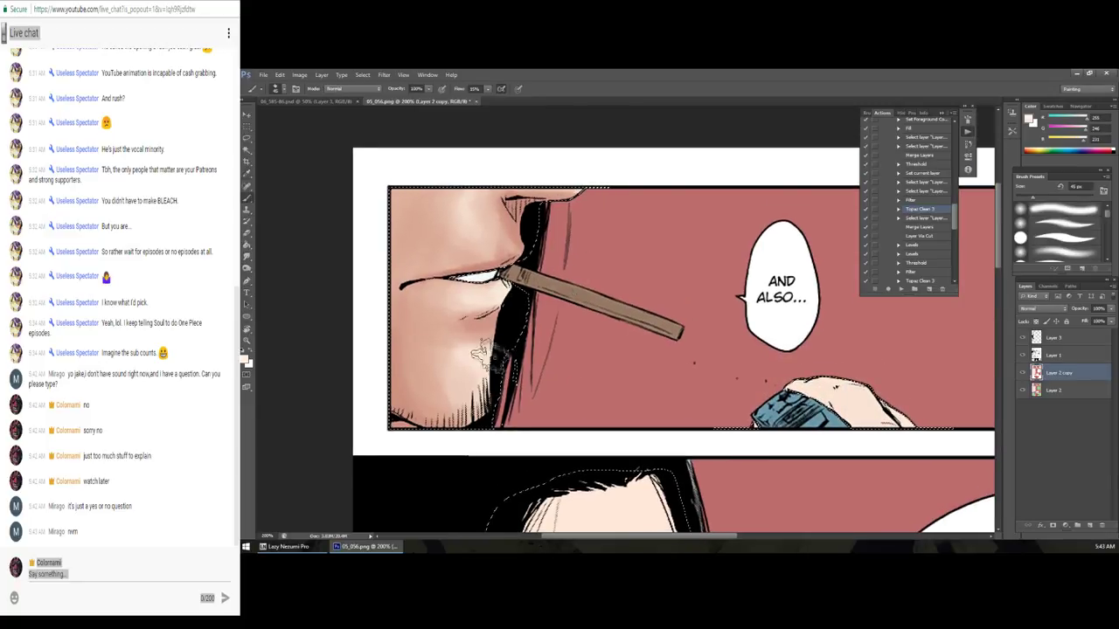
Step: Pick the reddish tone da6f56, then open Color Balance and dismiss it unchanged
key(F5)
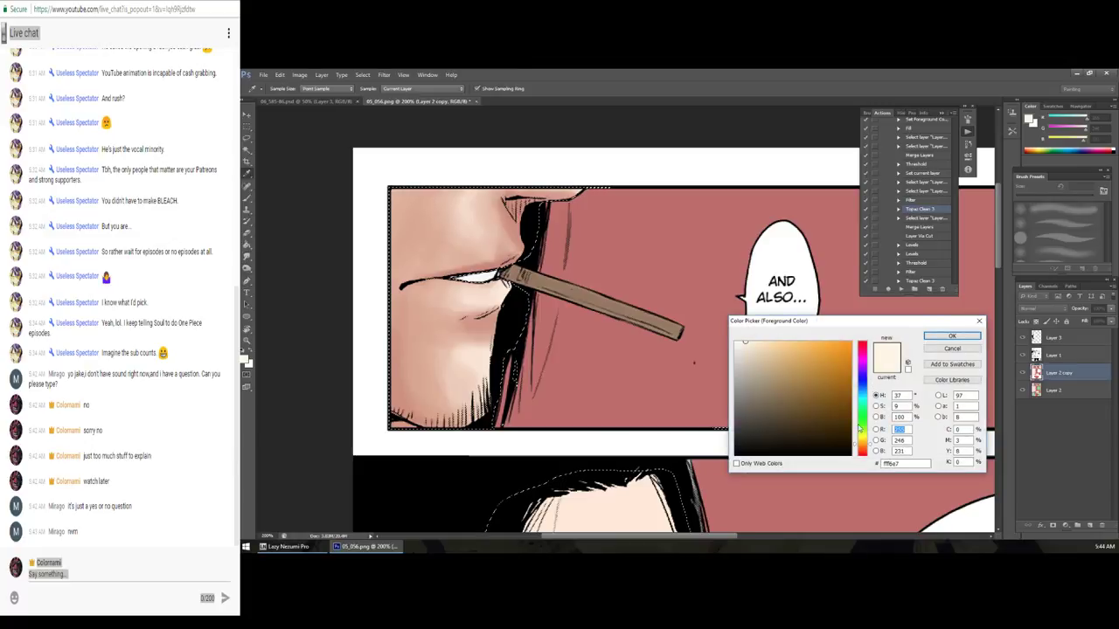
drag(859, 428, 863, 451)
click(804, 357)
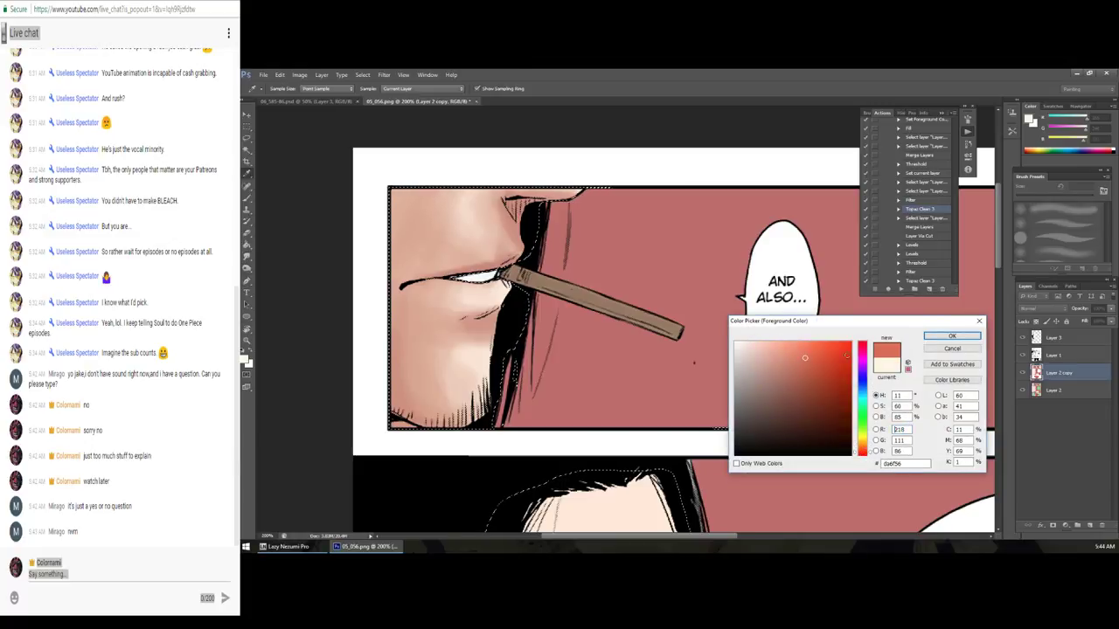
click(951, 337)
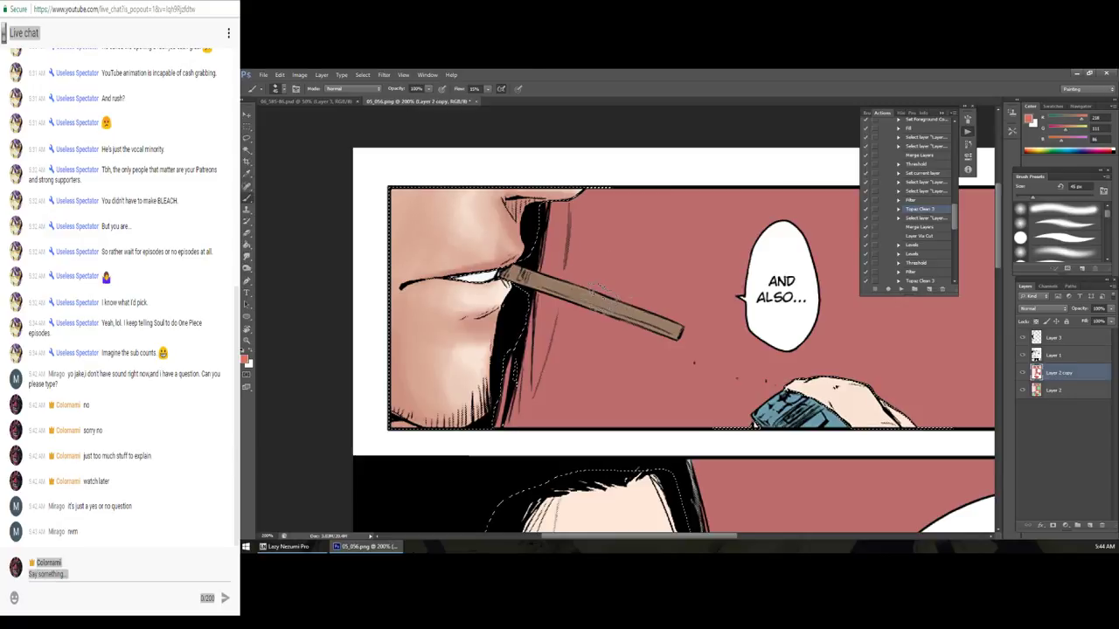
key(ctrl+b)
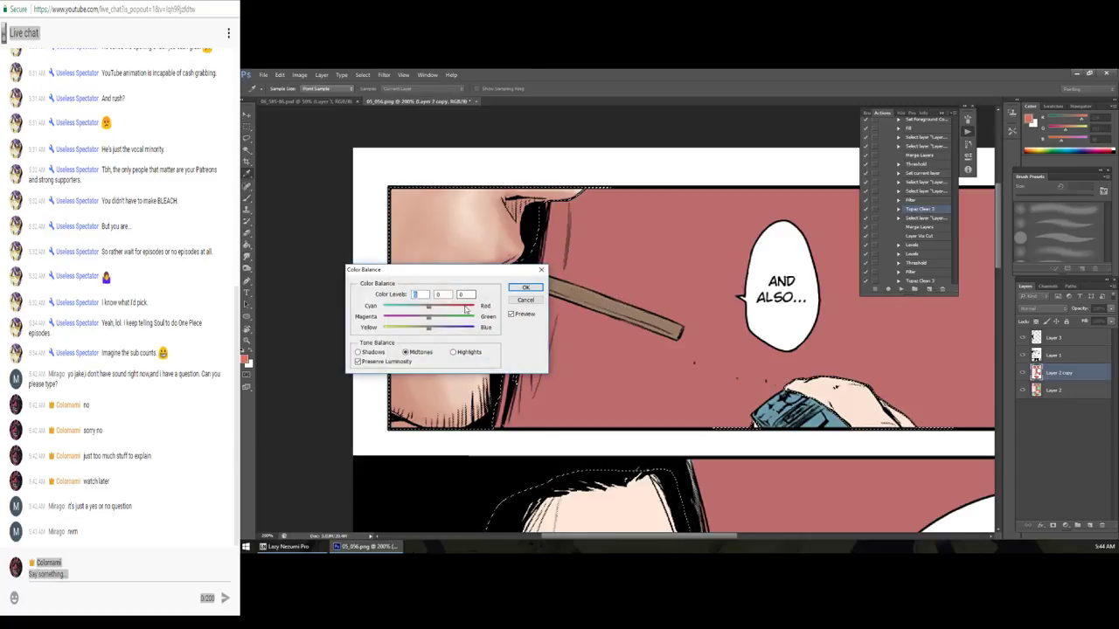
drag(411, 270, 740, 256)
click(854, 273)
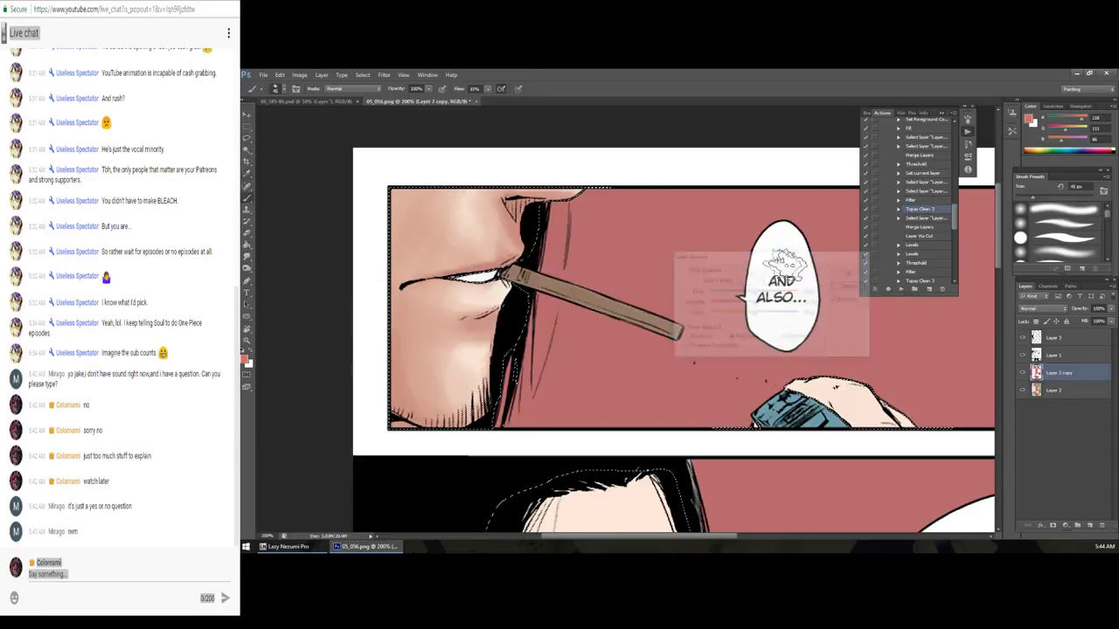
scroll(781, 262, down, 4)
scroll(525, 236, down, 1)
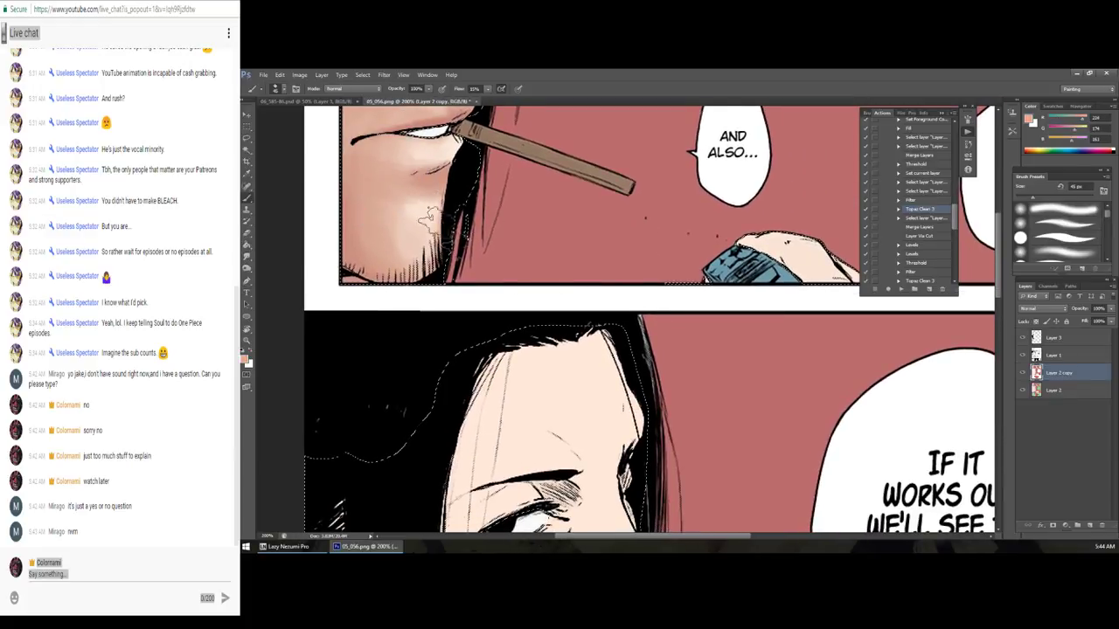
Step: Brush pink blush on the nose tip, undoing the speckled texture strokes under the eye and chin
key(z)
drag(428, 218, 612, 297)
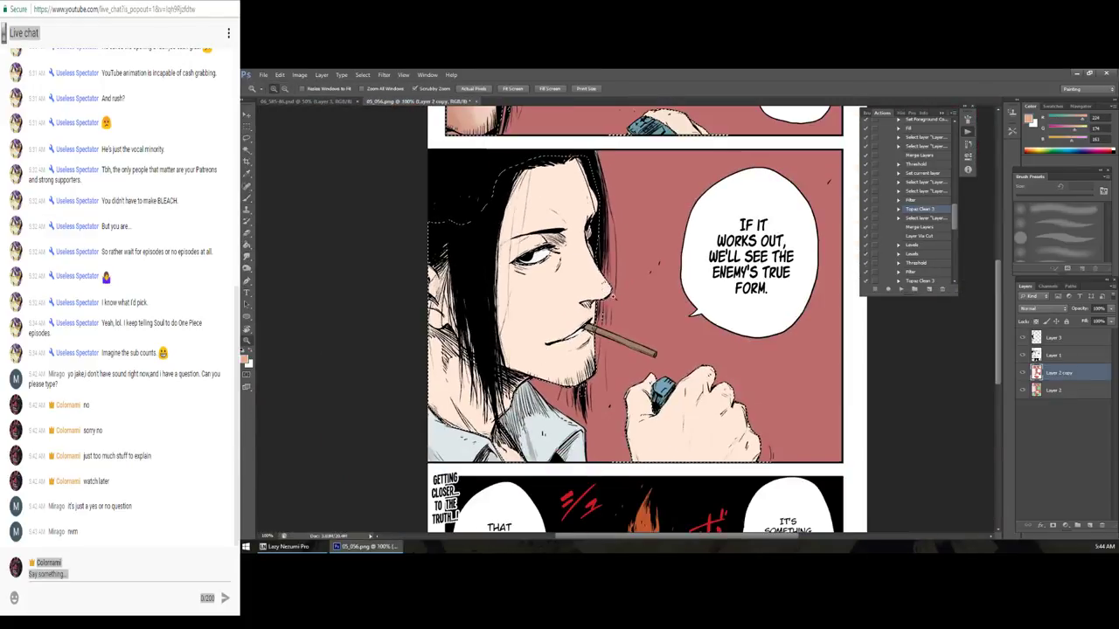
key(b)
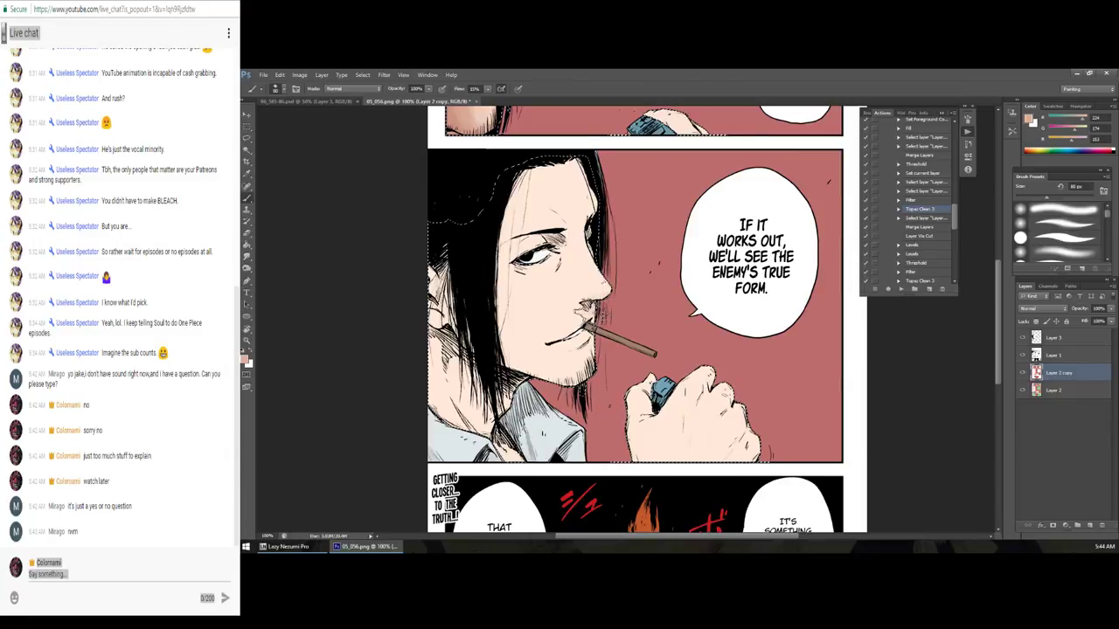
mouse_move(577, 288)
mouse_down()
mouse_move(602, 299)
mouse_move(546, 302)
mouse_move(520, 281)
mouse_move(546, 311)
mouse_move(572, 271)
mouse_move(566, 247)
mouse_up()
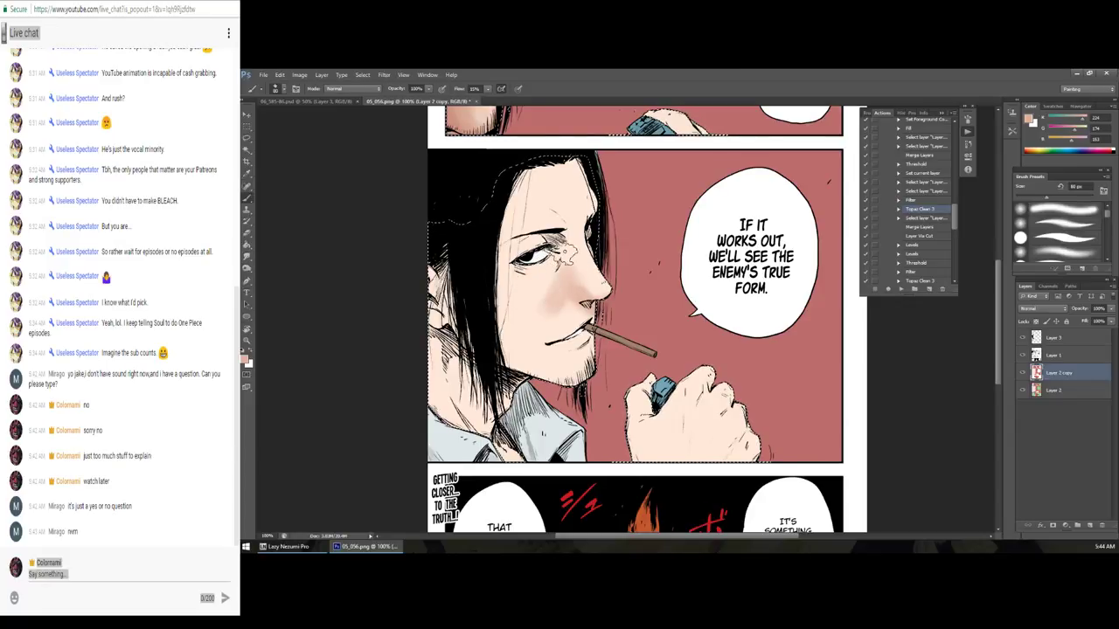
mouse_move(511, 273)
mouse_down()
mouse_move(529, 293)
mouse_move(581, 304)
mouse_up()
key(ctrl+z)
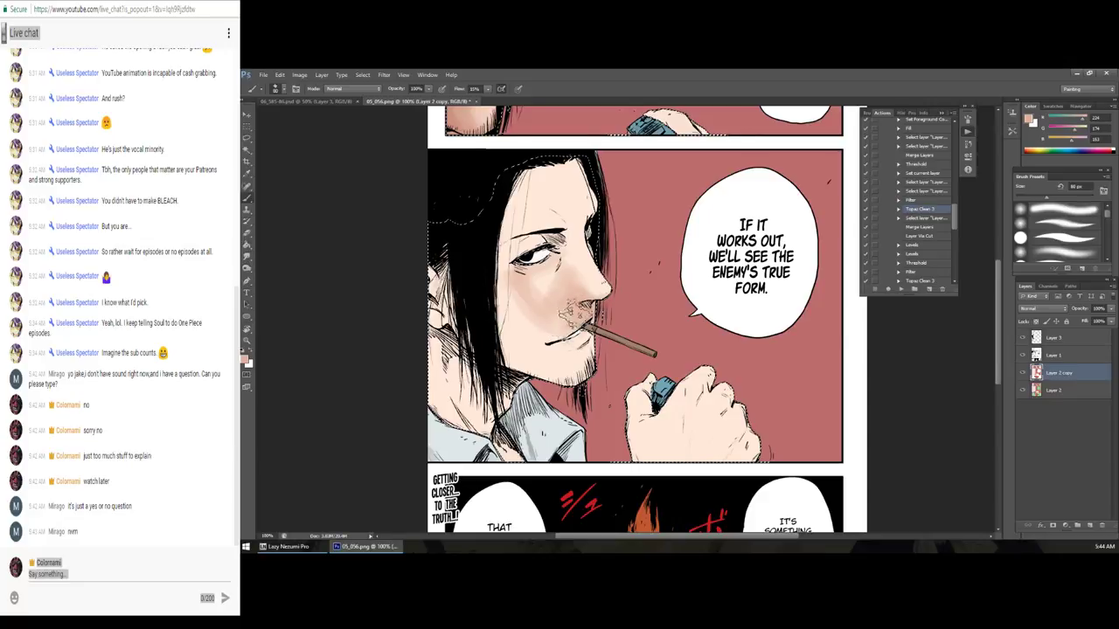
key(ctrl+z)
drag(547, 354, 573, 372)
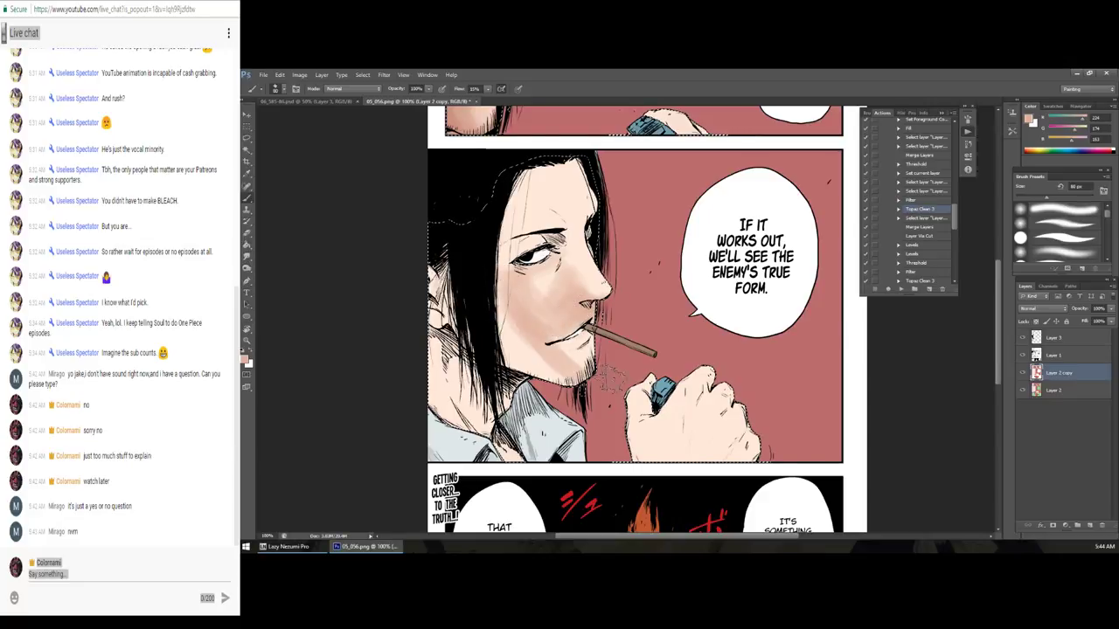
key(ctrl+z)
Step: Repaint the cheek shading and darken above the eye and along the forehead hairline
mouse_move(503, 354)
mouse_down()
mouse_move(537, 306)
mouse_move(494, 258)
mouse_move(575, 258)
mouse_up()
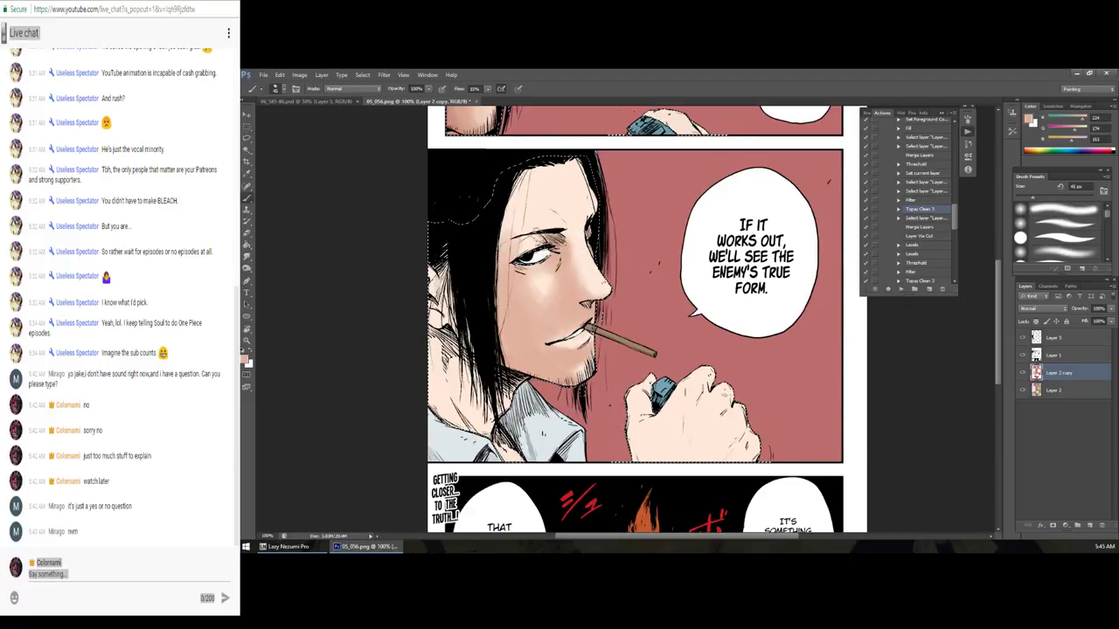
drag(512, 248, 530, 242)
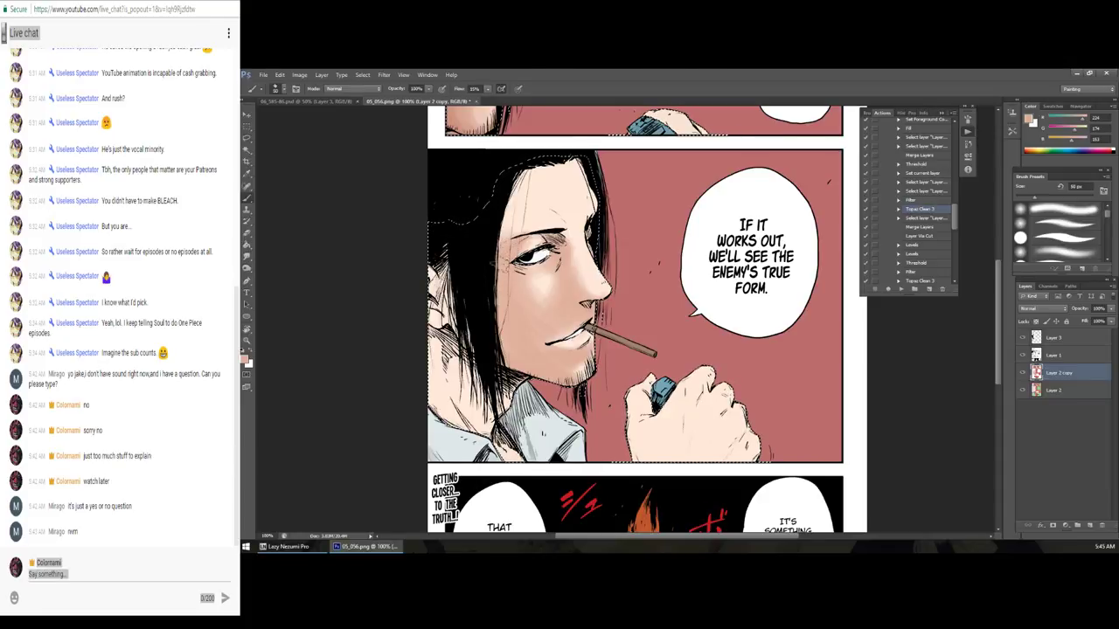
mouse_move(507, 236)
mouse_down()
mouse_move(525, 174)
mouse_move(501, 234)
mouse_up()
drag(576, 220, 498, 341)
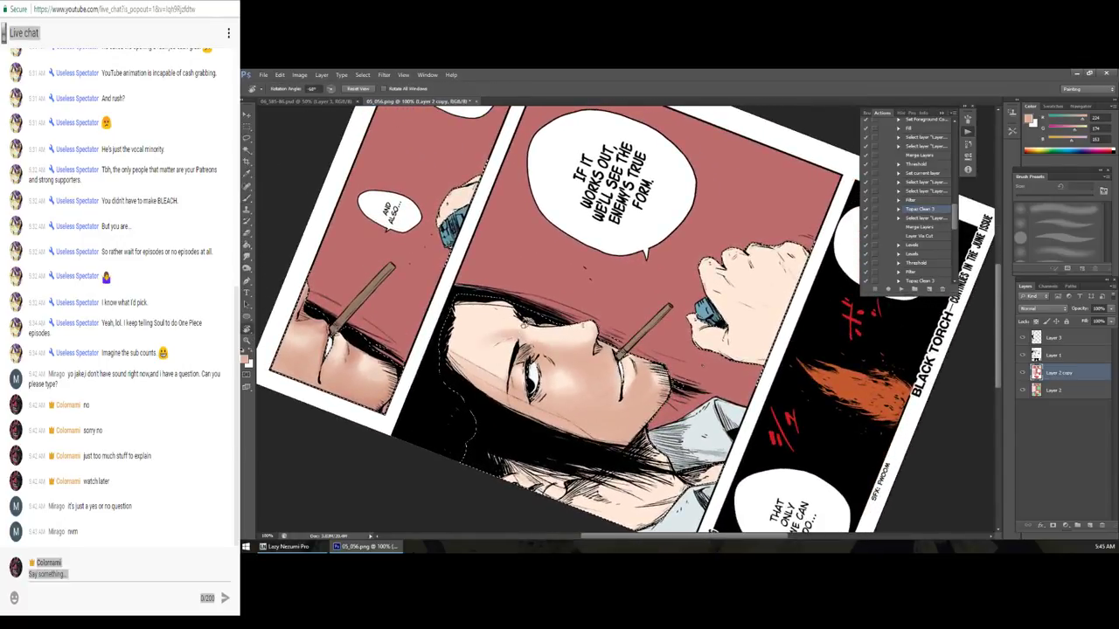
Step: Rotate the view and lighten the forehead with a sampled lighter skin tone
drag(533, 385, 717, 254)
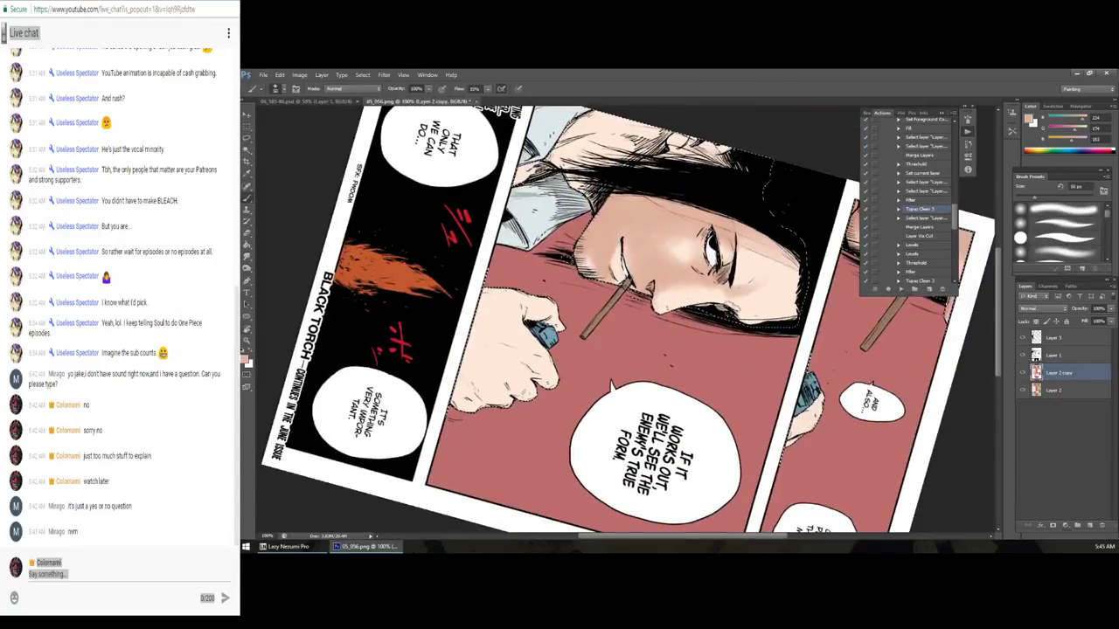
key(r)
drag(477, 284, 542, 319)
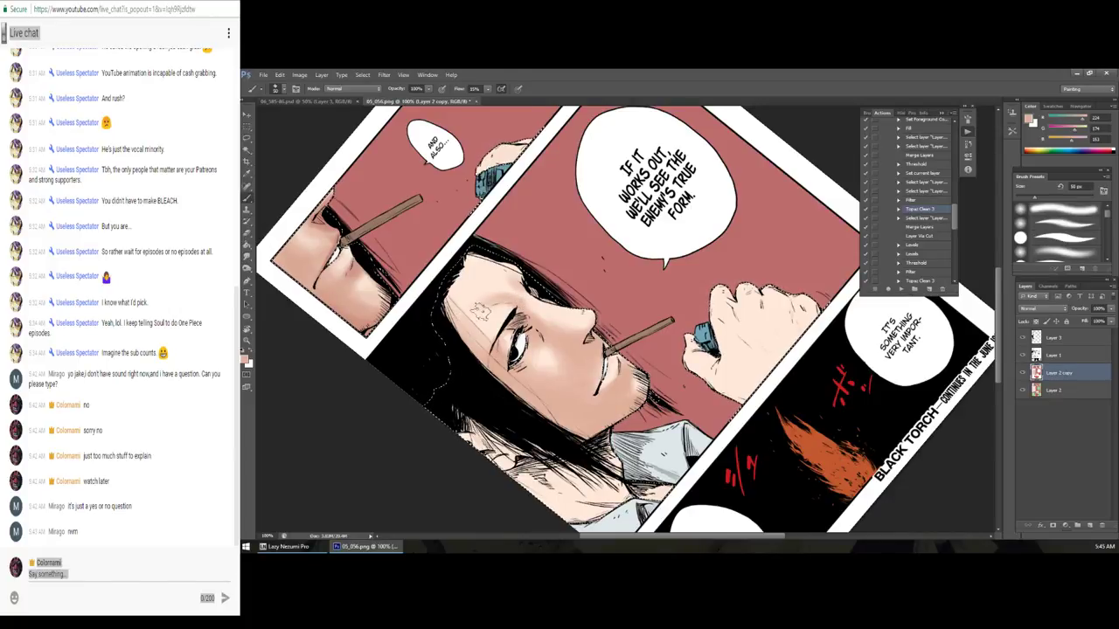
alt+click(472, 311)
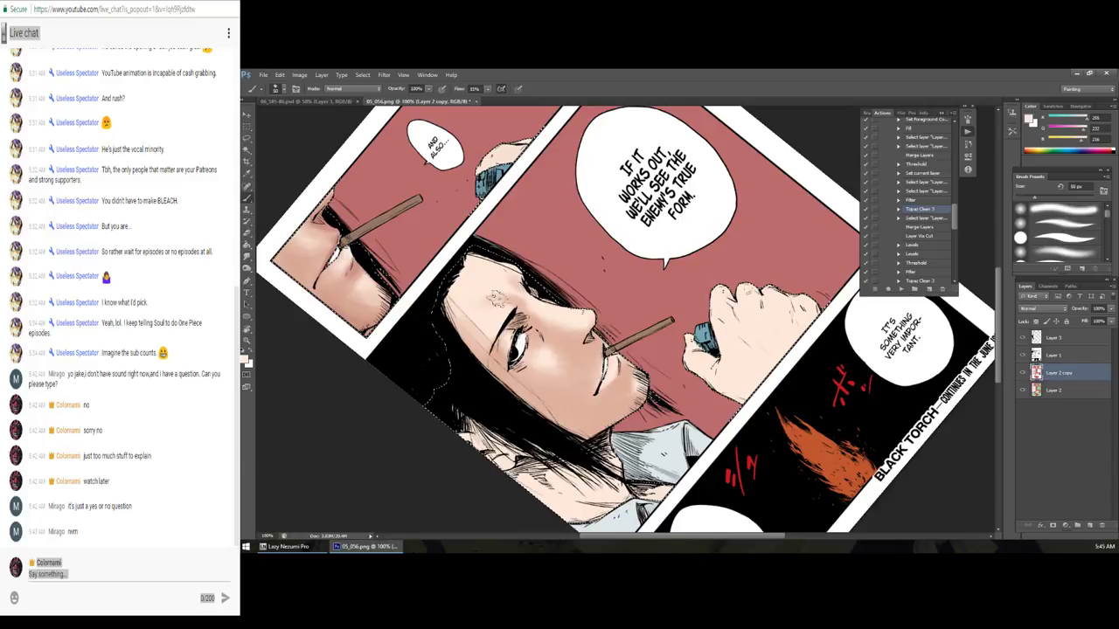
mouse_move(472, 308)
mouse_down()
mouse_move(611, 263)
mouse_move(629, 223)
mouse_move(636, 232)
mouse_move(594, 253)
mouse_move(564, 242)
mouse_move(586, 230)
mouse_up()
Step: Even out the skin around the nose bridge and shade the cheek stubble darker
key(r)
alt+click(625, 253)
alt+click(610, 252)
alt+click(575, 229)
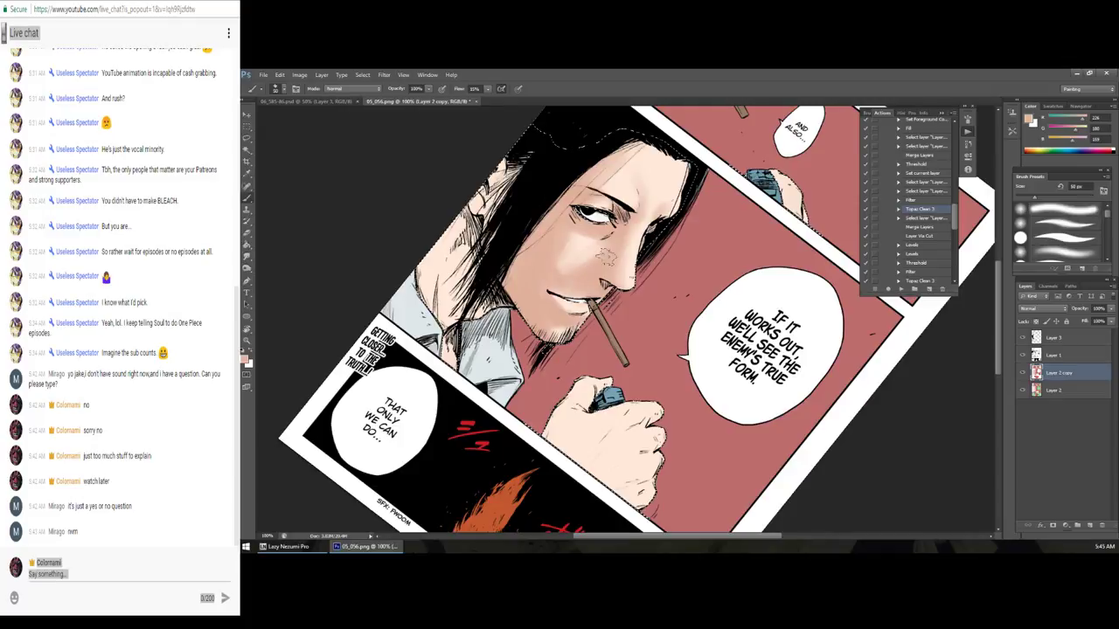
alt+click(598, 259)
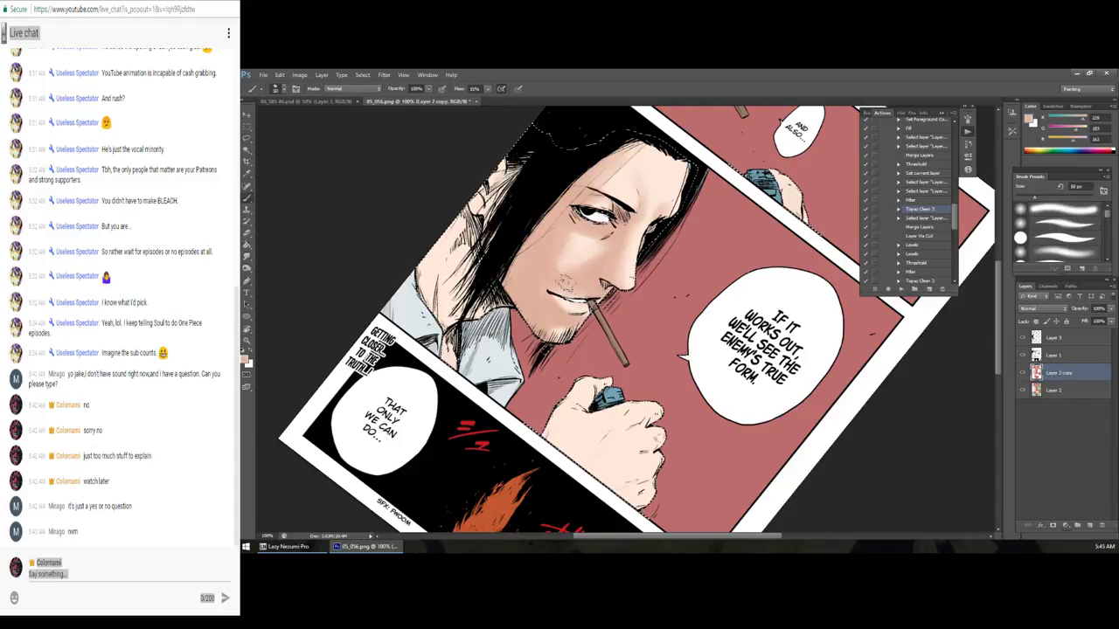
drag(554, 257, 564, 263)
key(bracketright)
key(bracketright)
key(bracketright)
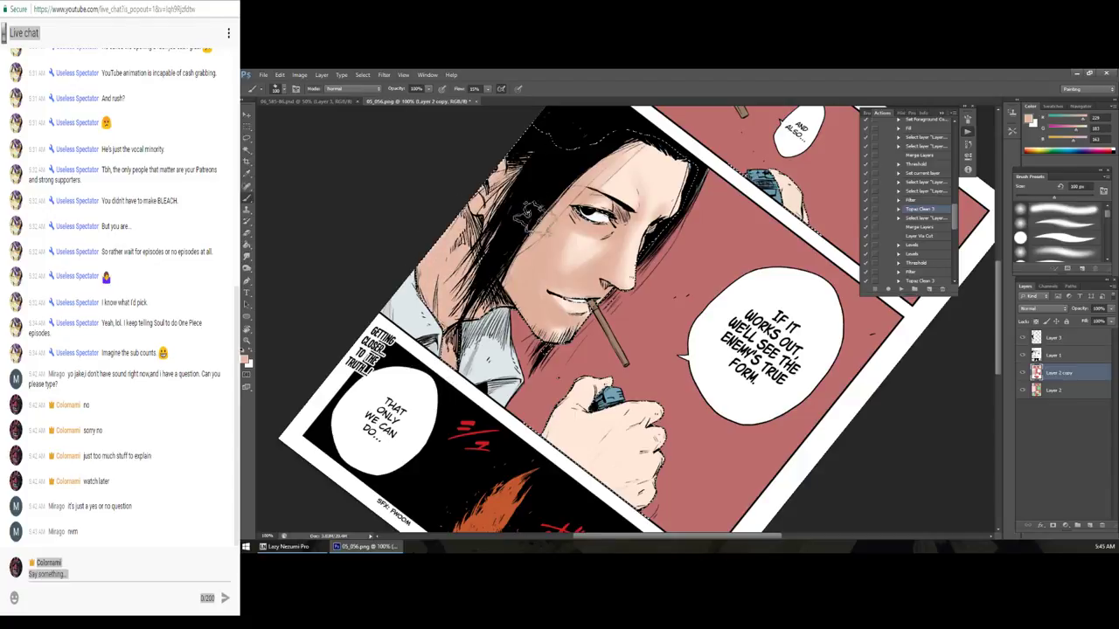
Step: Turn the view upright, set a 25 px brush, and sample the face skin into the colour chooser
key(r)
mouse_move(463, 250)
mouse_down()
mouse_move(453, 253)
mouse_move(490, 306)
mouse_move(477, 340)
mouse_up()
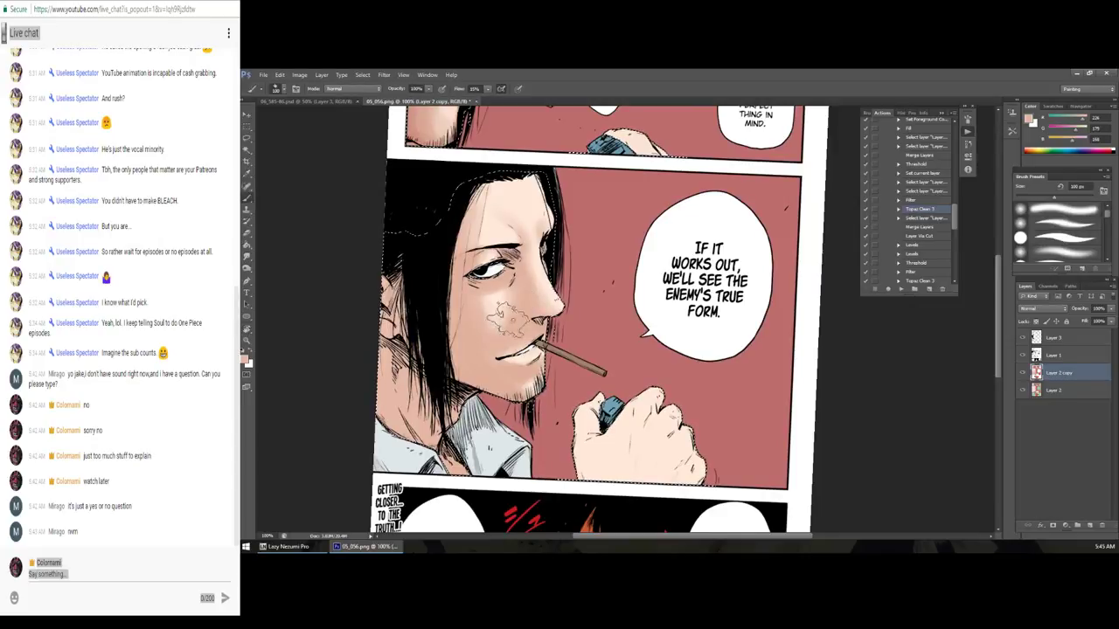
key(z)
alt+click(636, 294)
alt+click(636, 293)
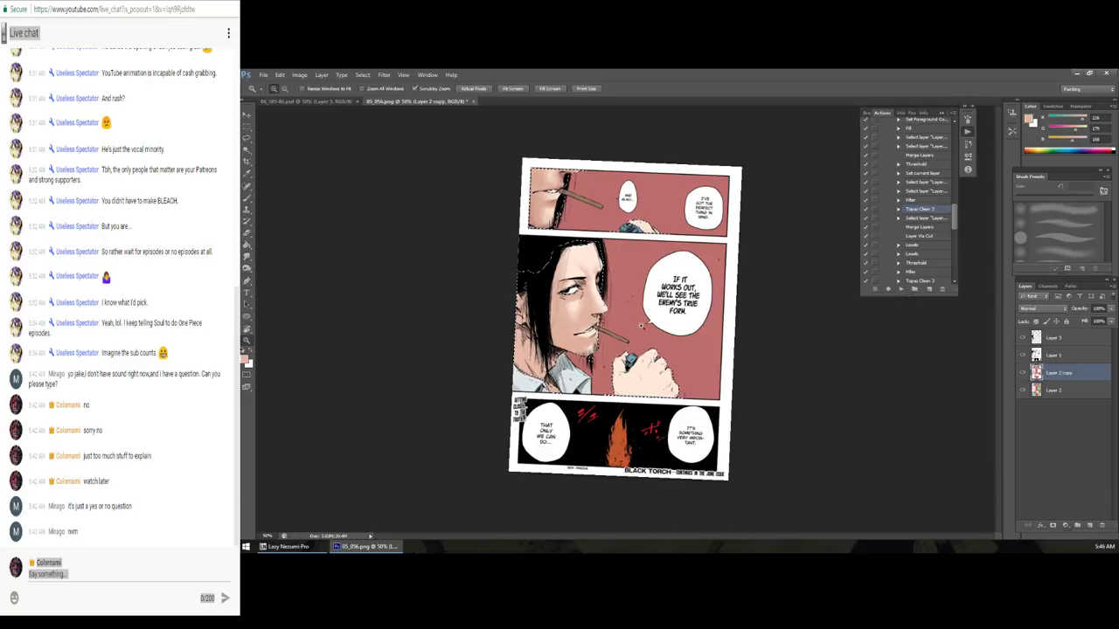
click(636, 293)
click(636, 294)
key(bracketleft)
key(bracketleft)
key(bracketleft)
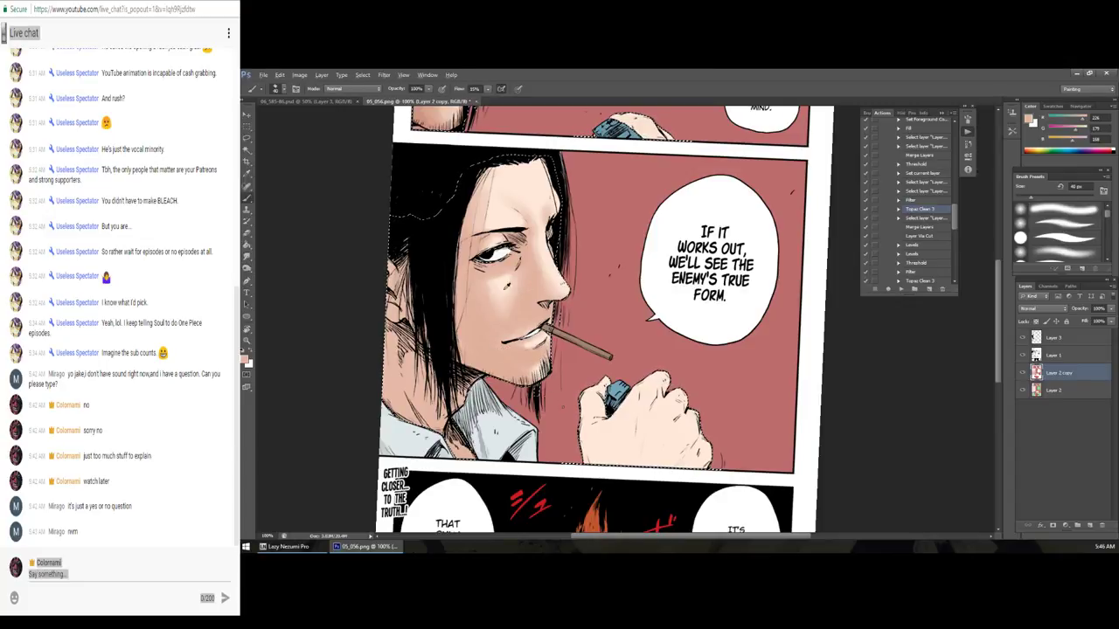
alt+click(489, 290)
click(246, 358)
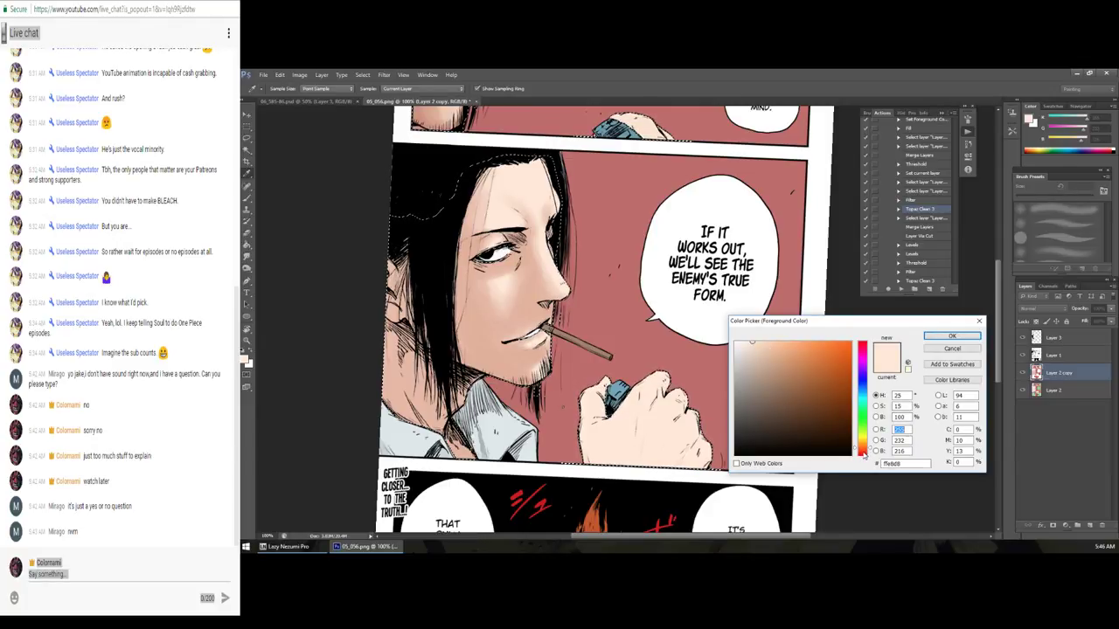
Step: Shift the hue toward red and settle on a darker, slightly pinkish skin shade
drag(863, 453, 862, 455)
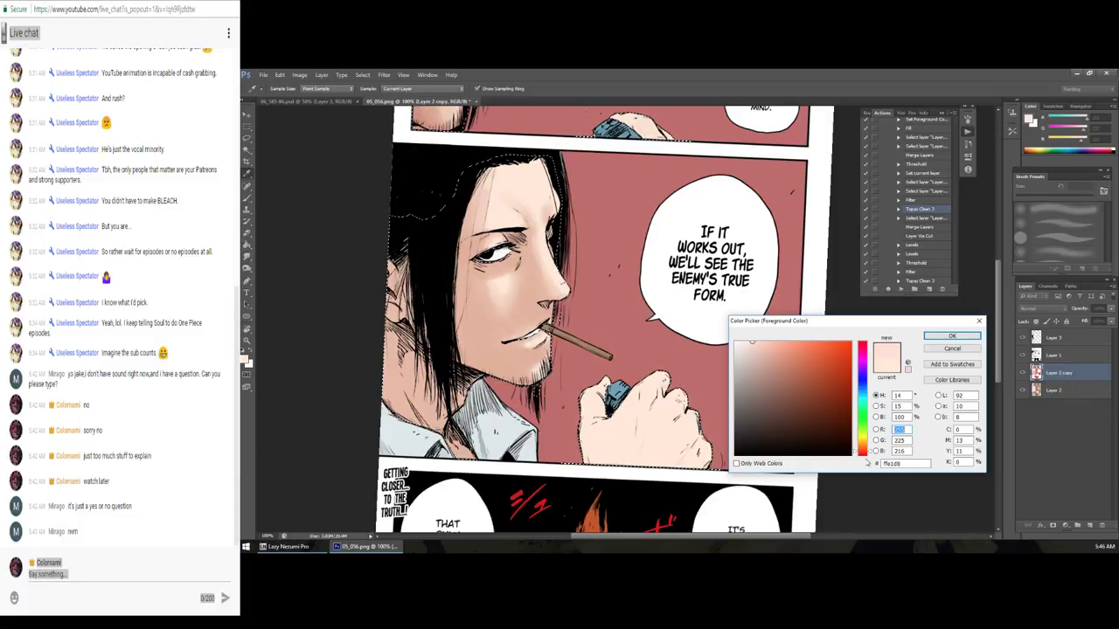
click(773, 355)
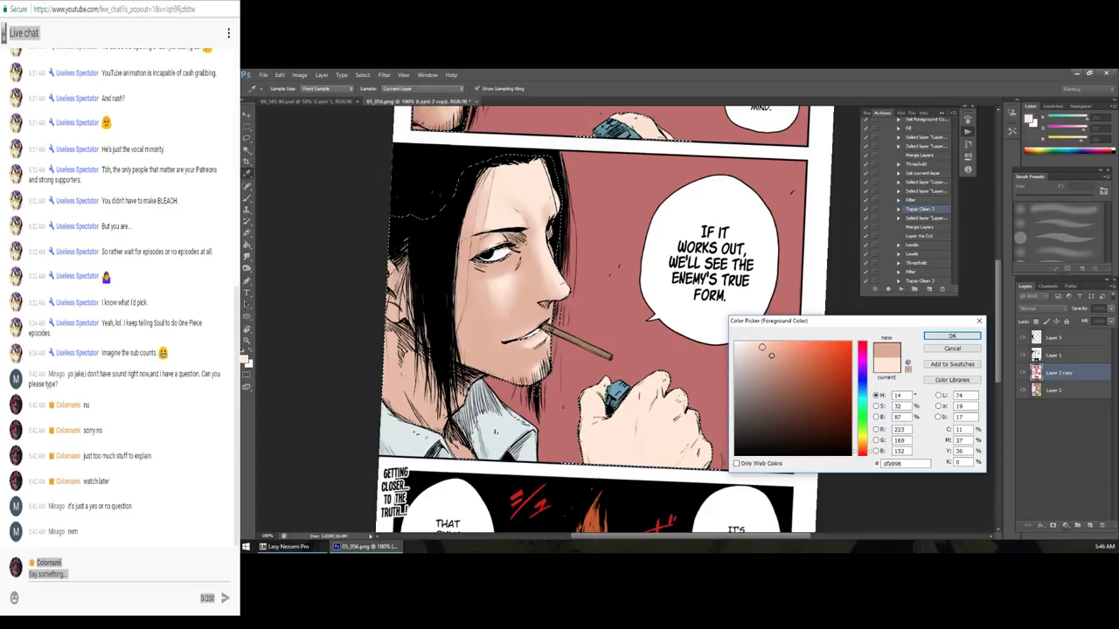
click(754, 344)
drag(753, 344, 782, 361)
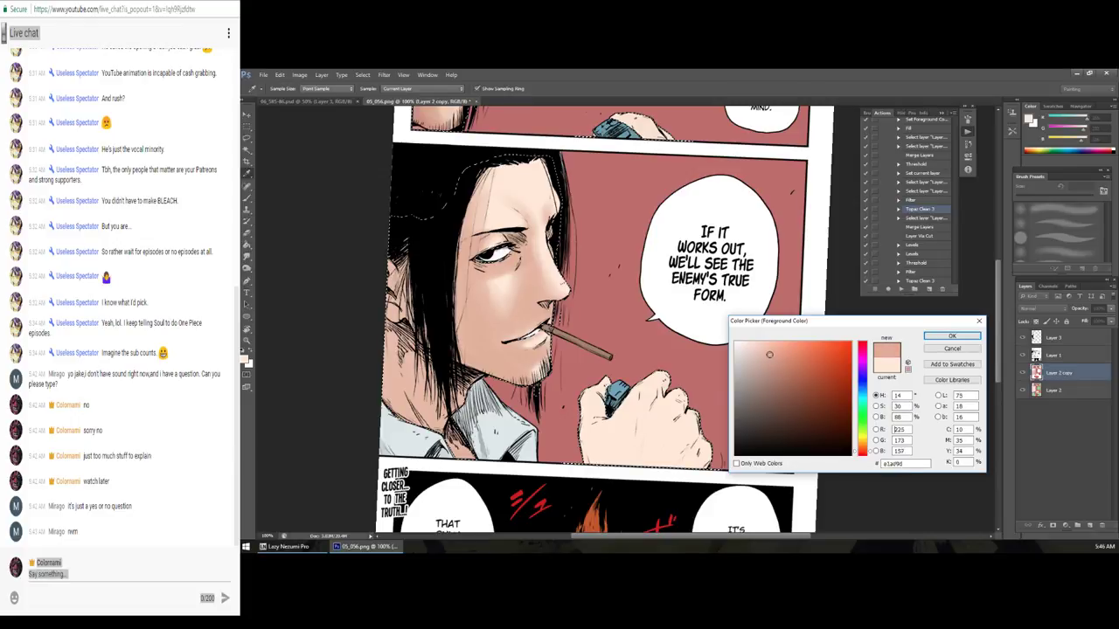
mouse_move(774, 355)
mouse_down()
mouse_move(784, 352)
mouse_move(758, 347)
mouse_up()
drag(757, 351, 761, 373)
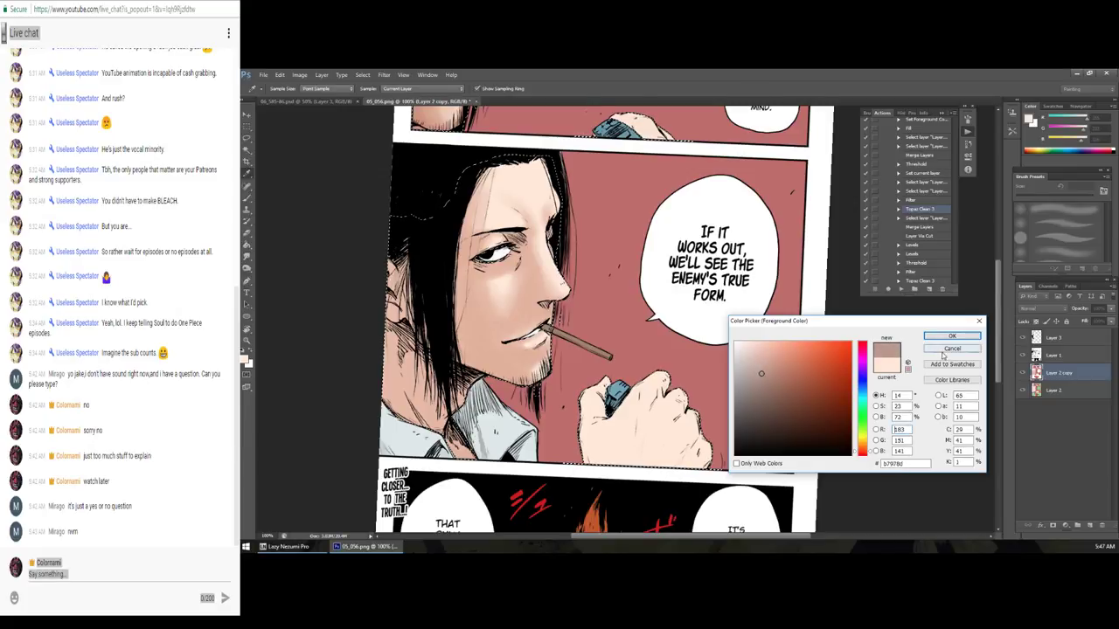
click(952, 336)
scroll(524, 262, up, 3)
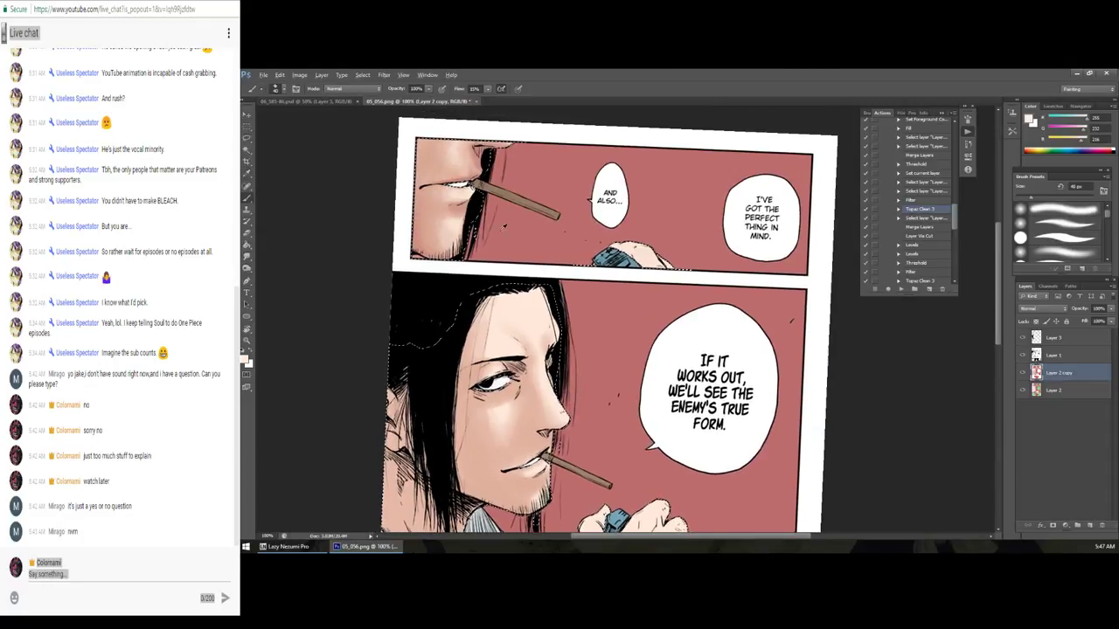
Step: Sample a face colour and brush a pink blush stroke across the cheek
alt+click(459, 214)
scroll(599, 322, down, 1)
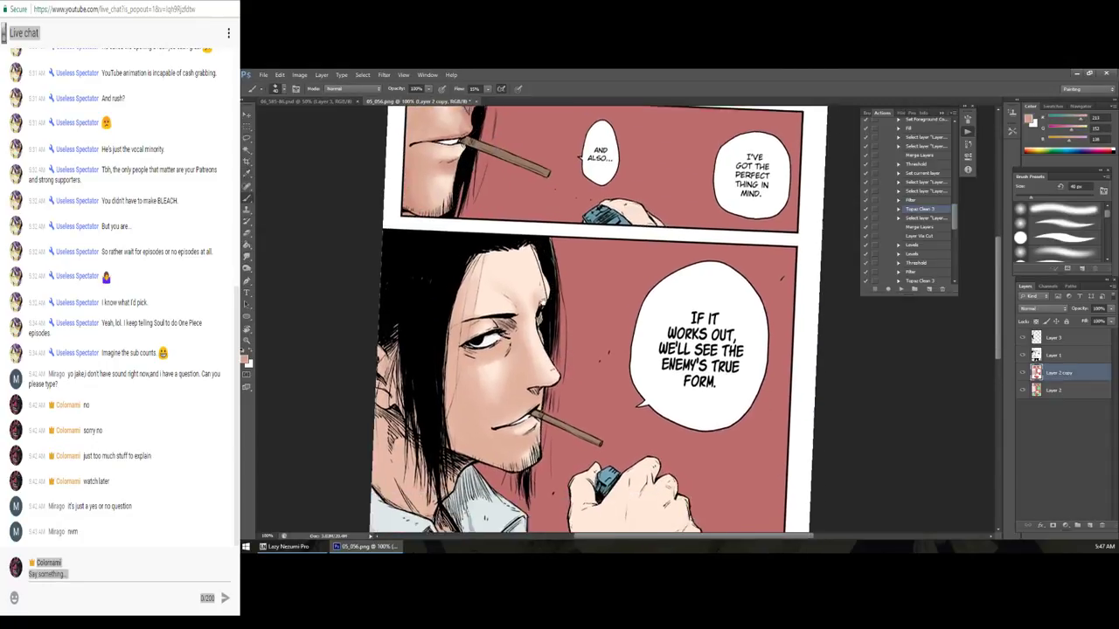
scroll(599, 321, down, 2)
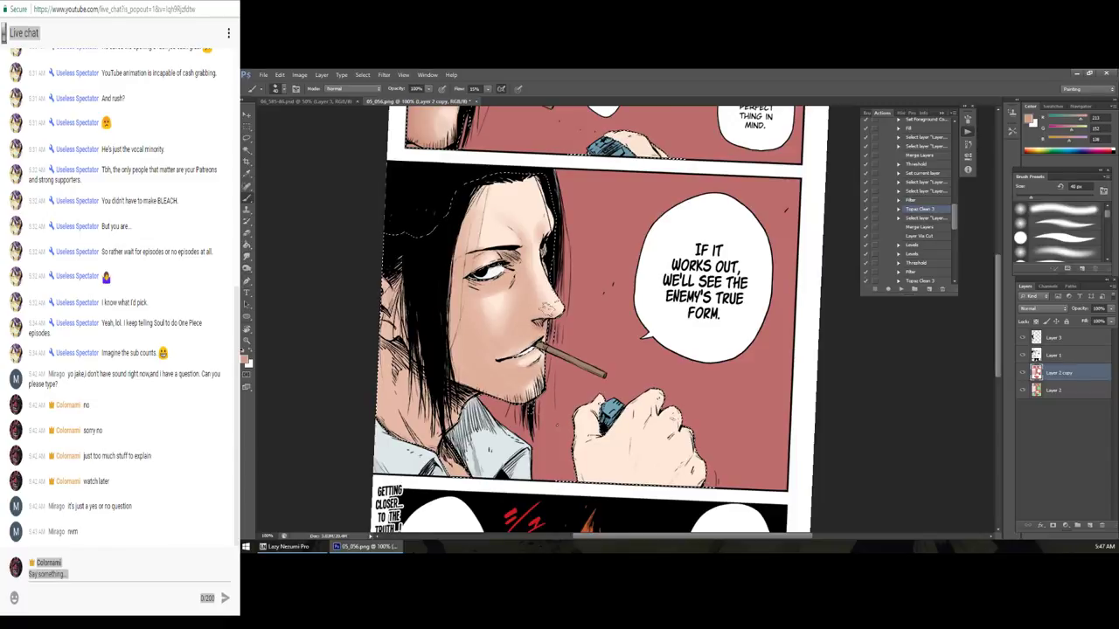
drag(519, 301, 549, 346)
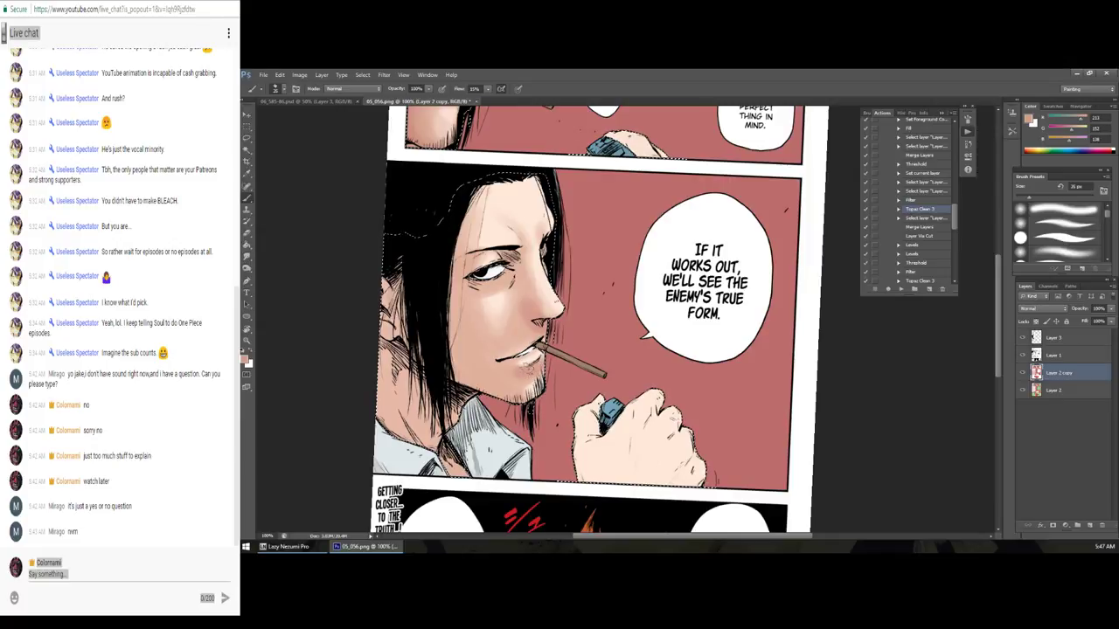
drag(554, 337, 600, 331)
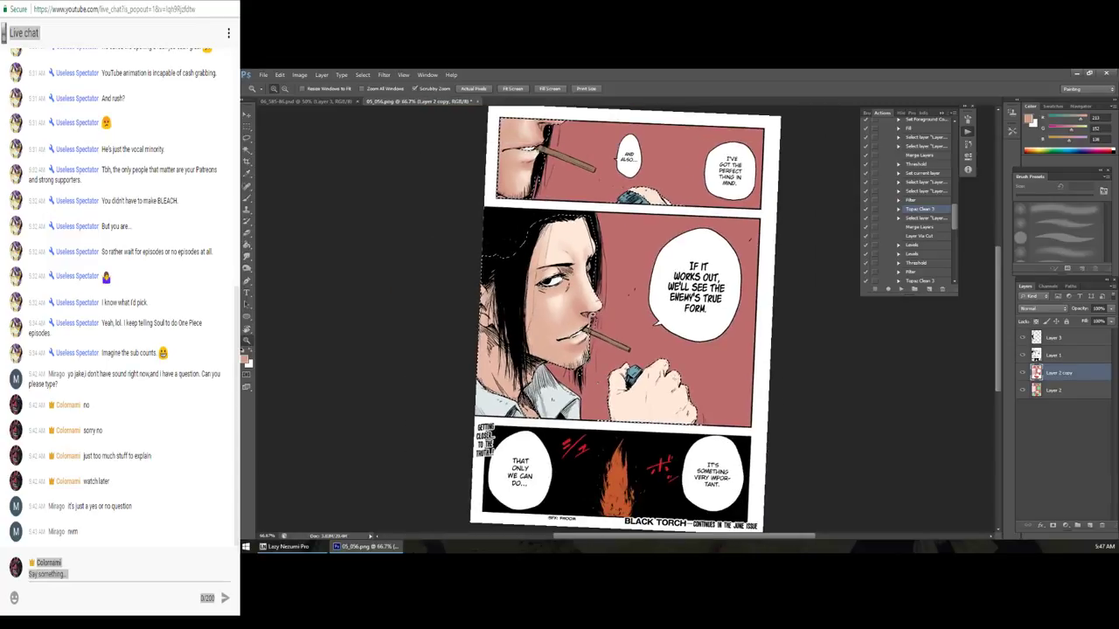
Step: Lasso the chin and neck and deepen them with Hue/Saturation (saturation +39, lightness -20)
key(l)
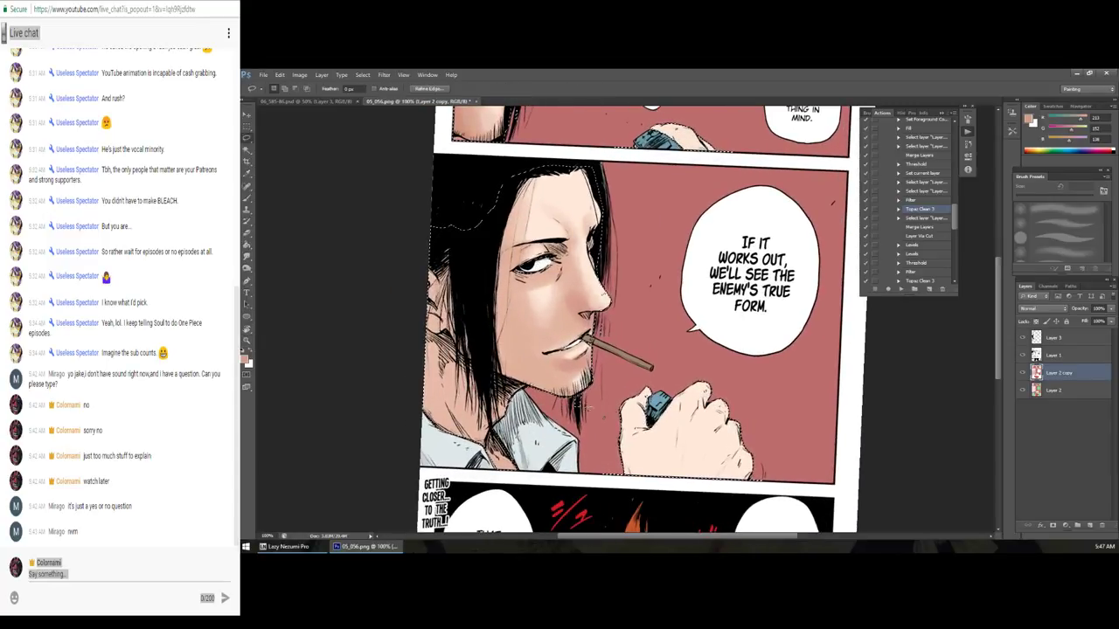
key(ctrl+d)
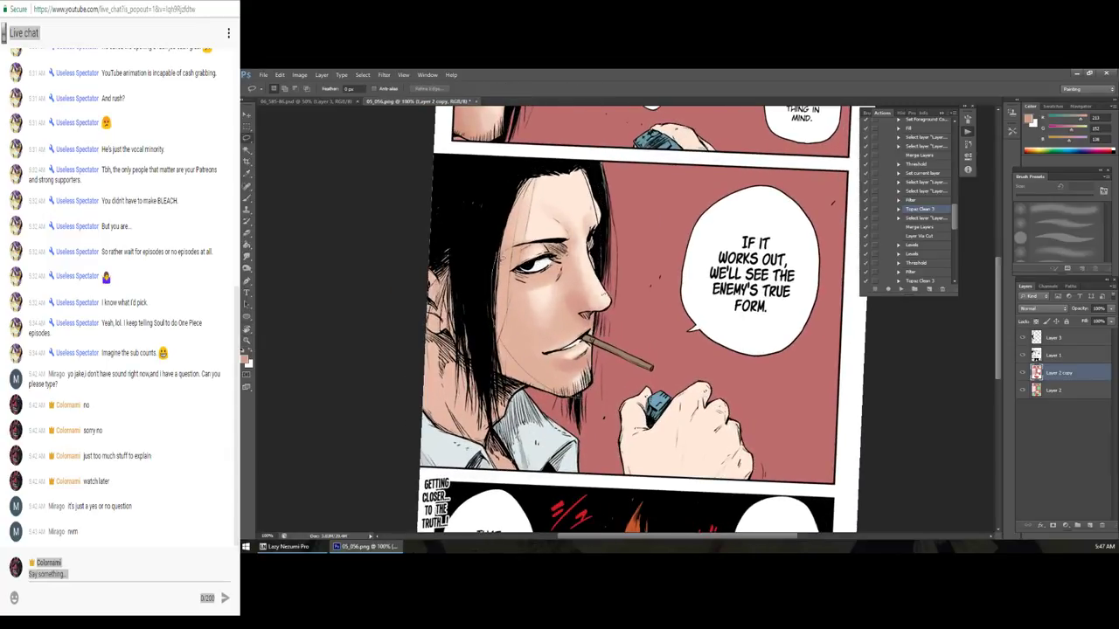
drag(500, 339, 601, 400)
key(ctrl+u)
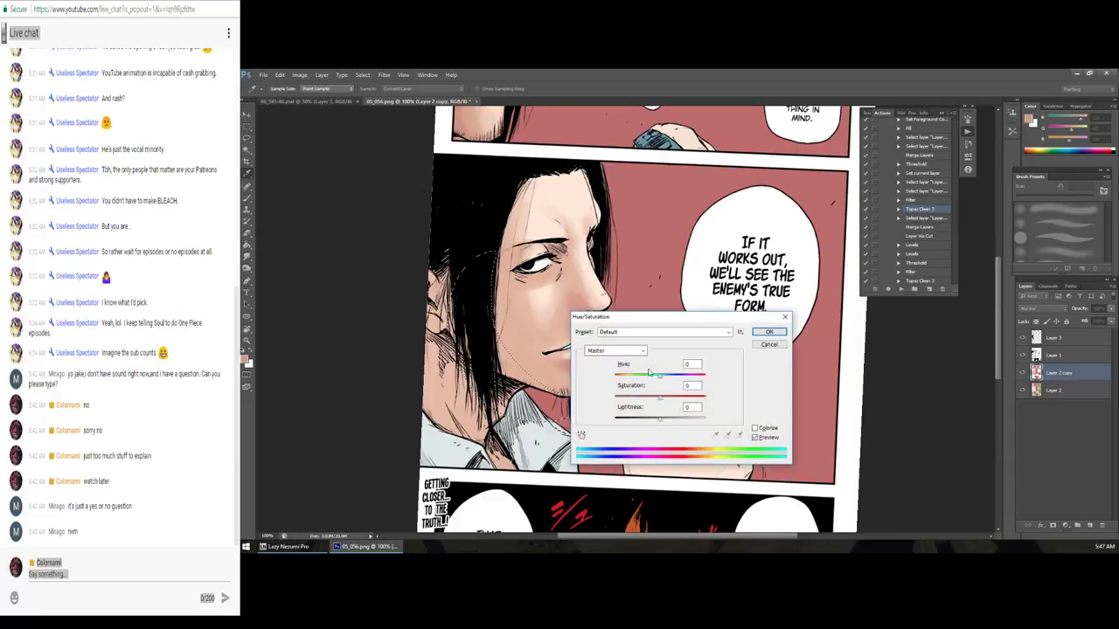
mouse_move(659, 420)
mouse_down()
mouse_move(651, 424)
mouse_move(678, 399)
mouse_move(652, 383)
mouse_up()
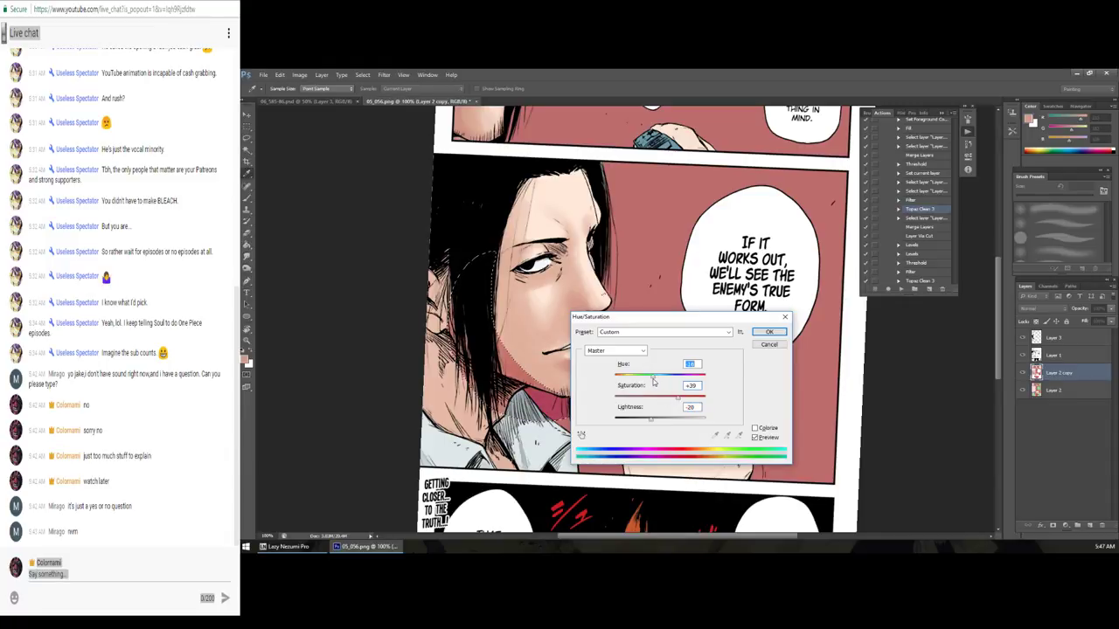
click(760, 335)
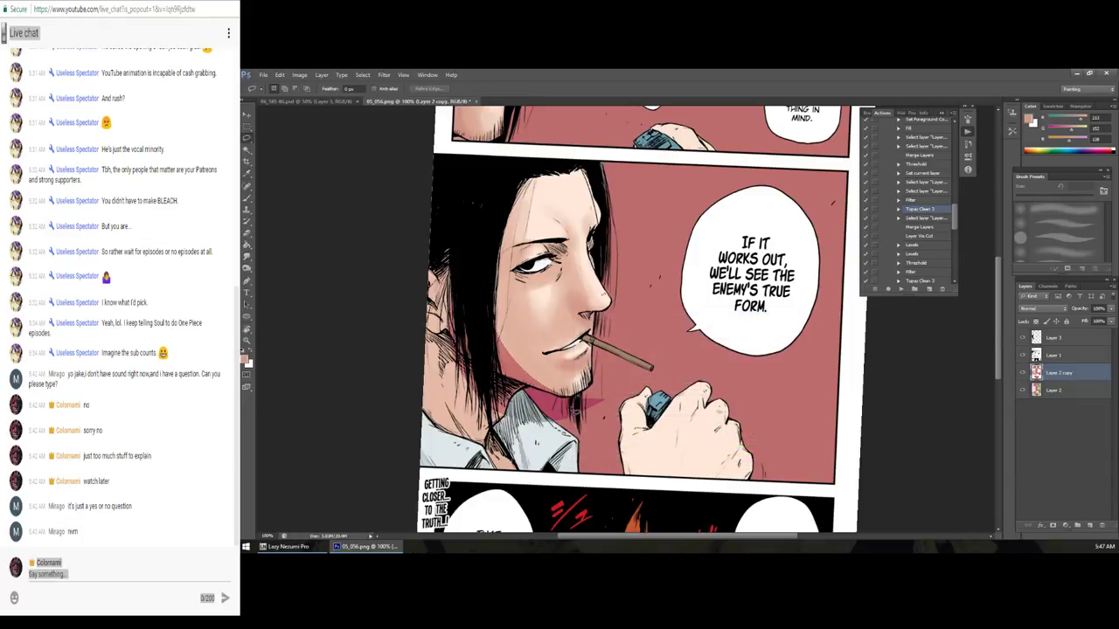
key(b)
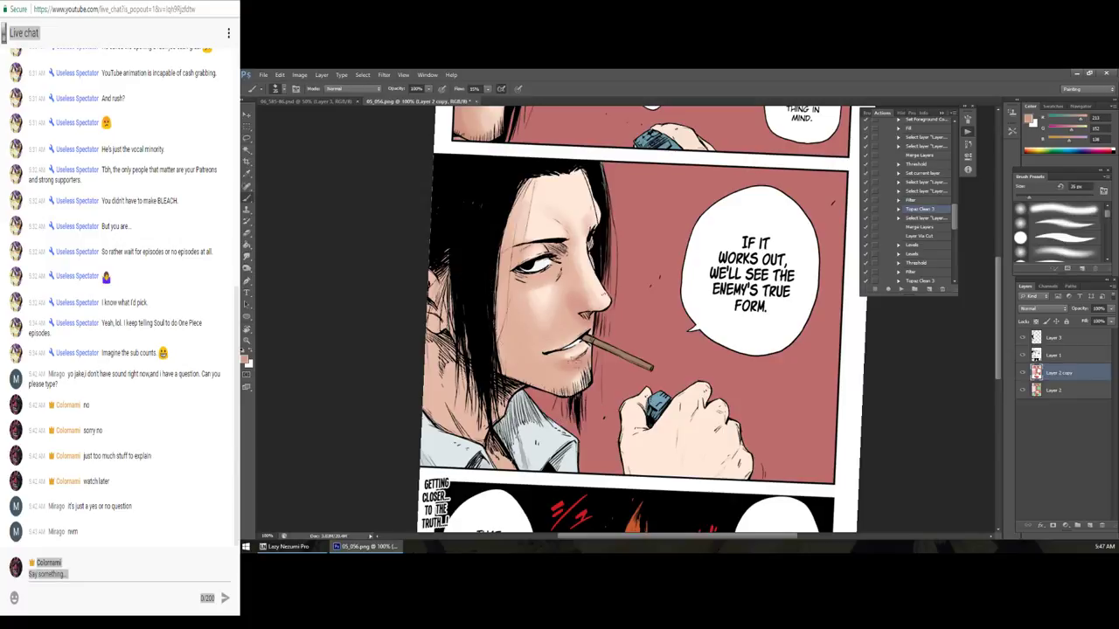
Step: Magic-wand select around the figure, set a 70 px brush, and paint pinkish blush on the cheek
ctrl+click(1036, 373)
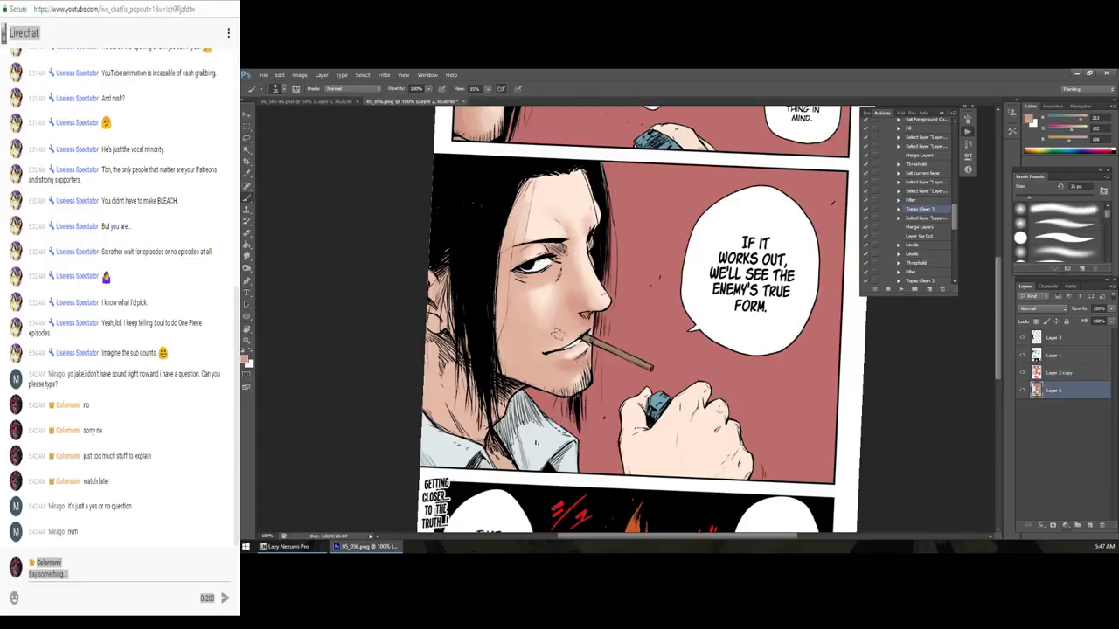
key(w)
key(b)
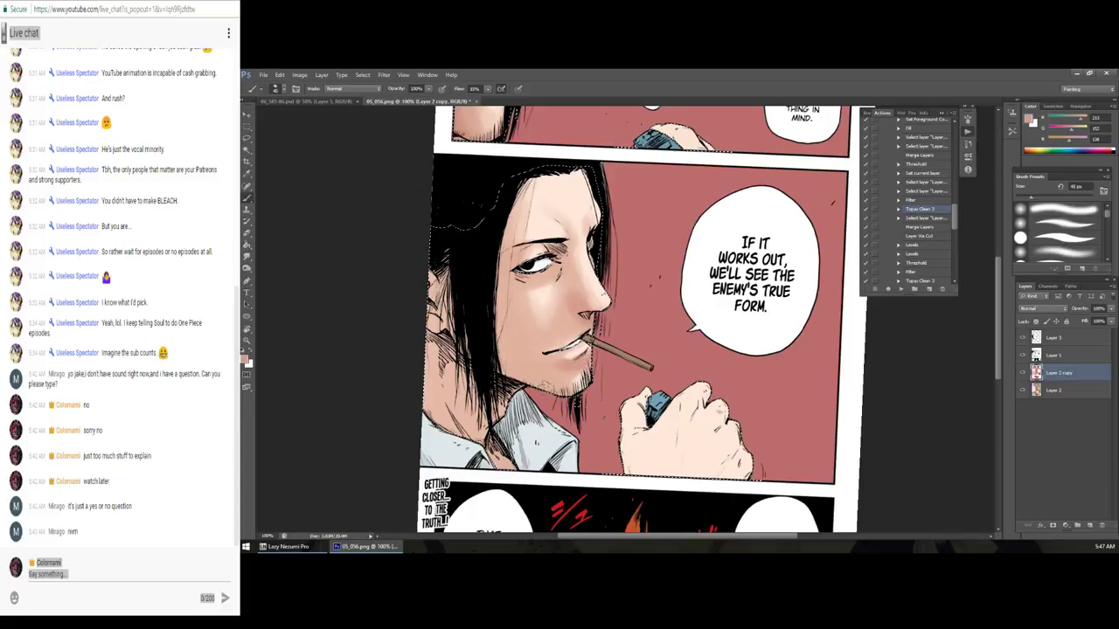
key(bracketright)
key(bracketright)
key(bracketright)
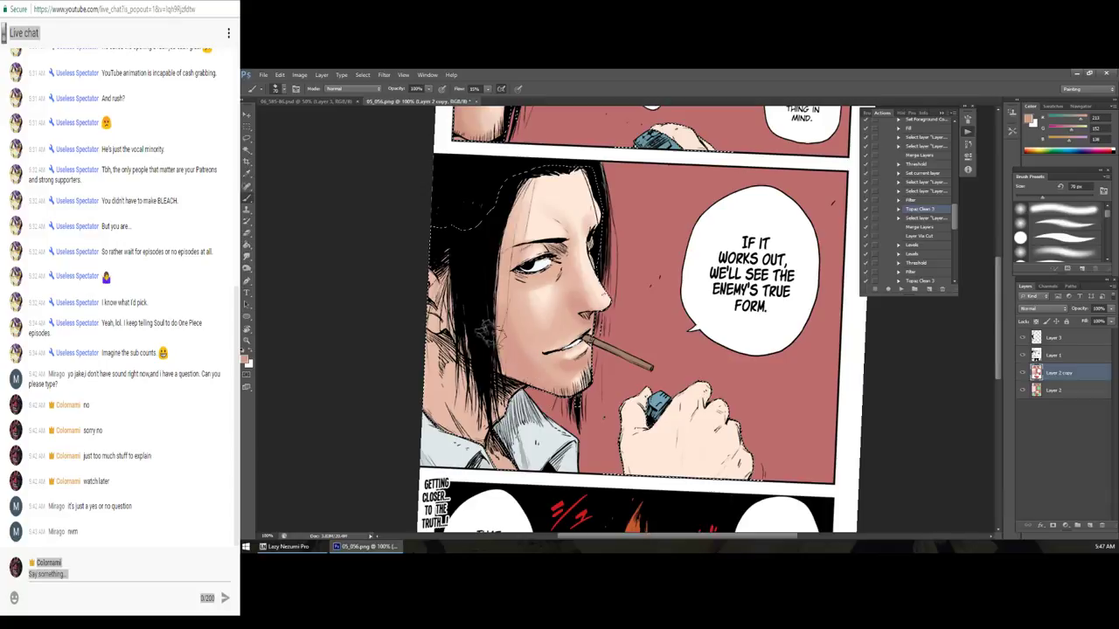
drag(524, 353, 516, 357)
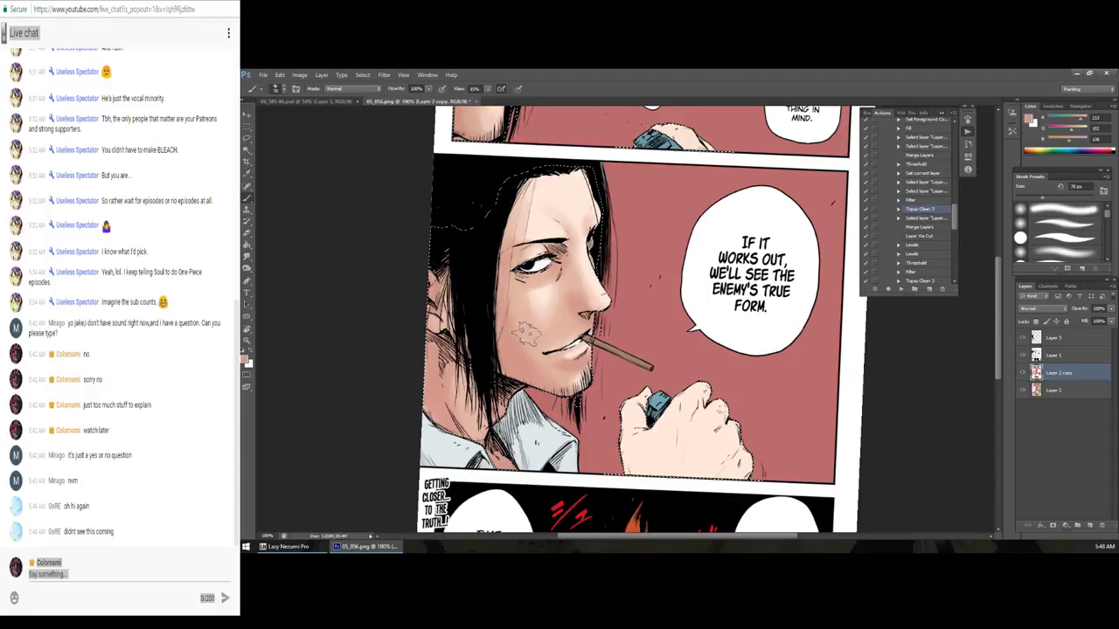
Step: Set the foreground to the muted reddish skin colour bb6f6b
key(i)
click(784, 372)
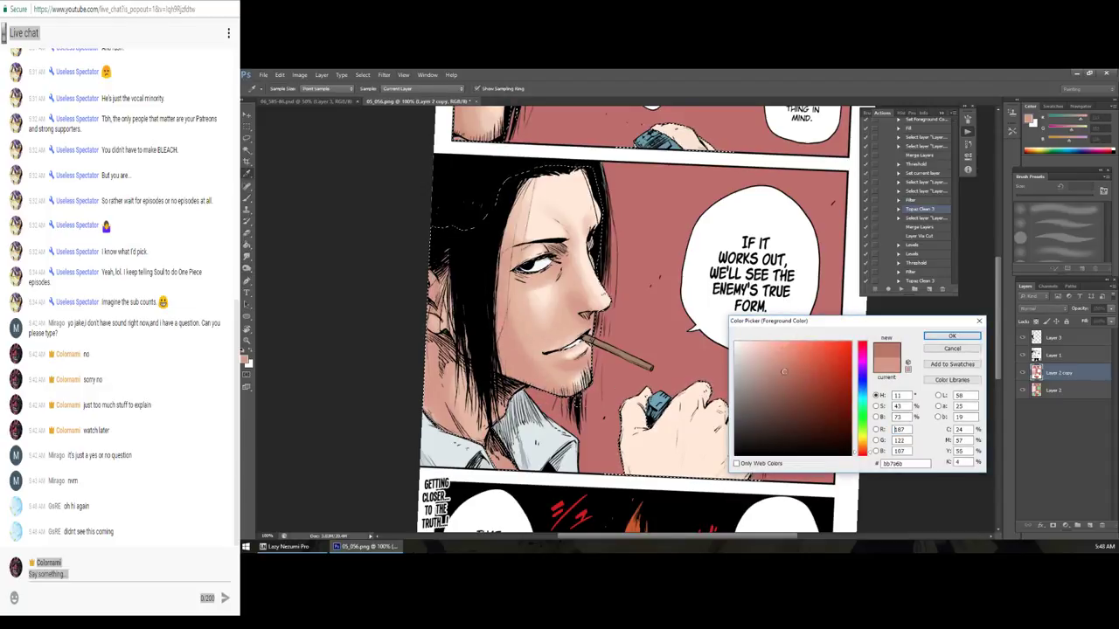
drag(861, 458, 862, 458)
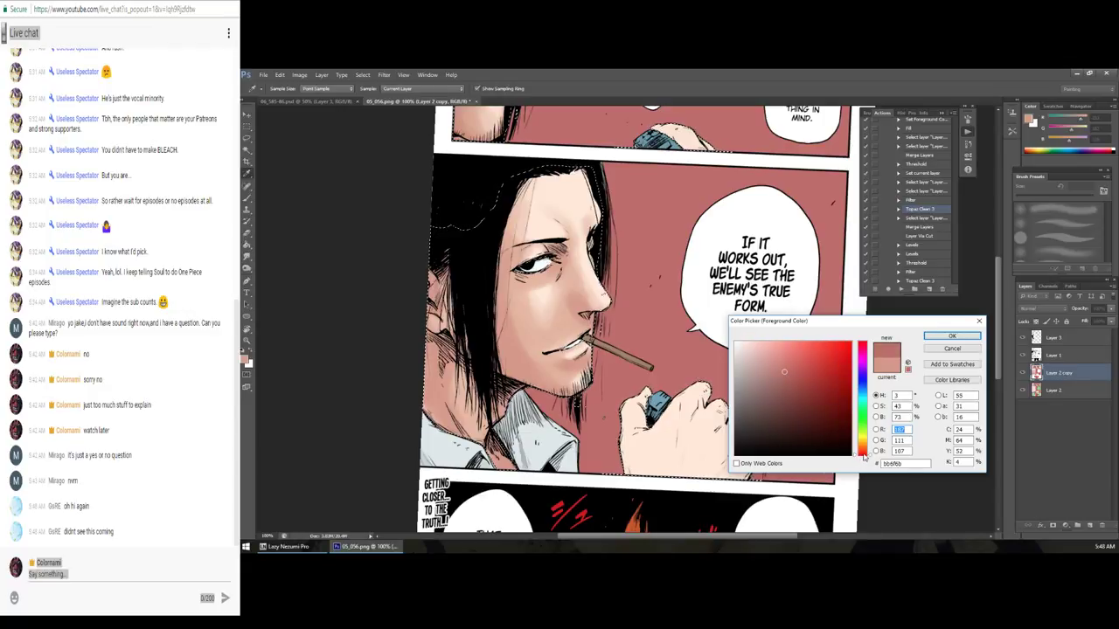
click(951, 335)
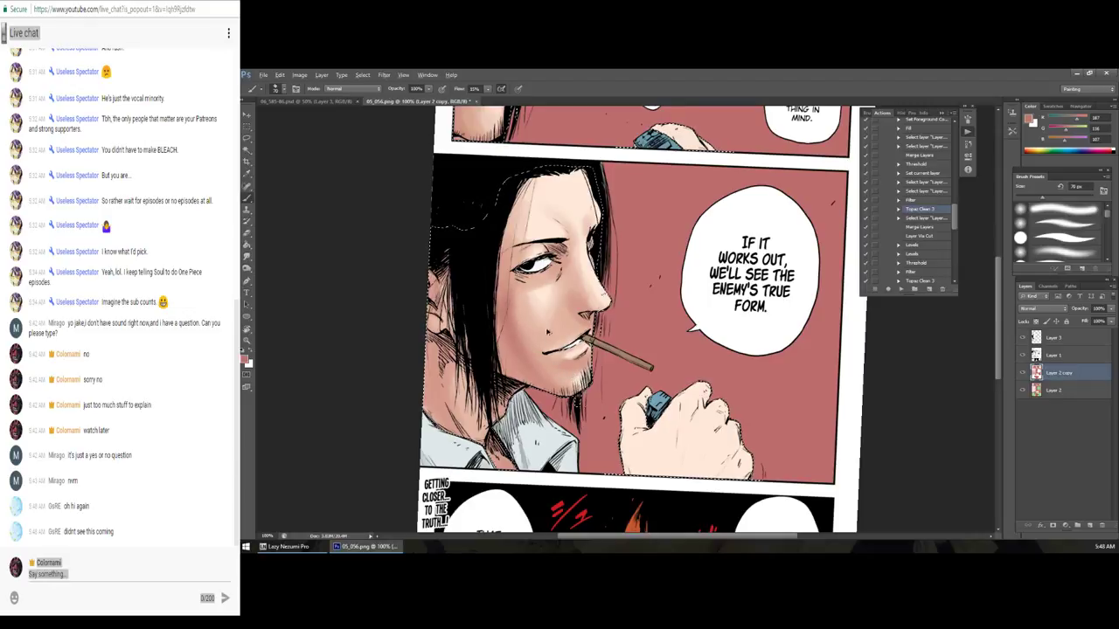
Step: Brush shading by the hair, on the cheek, eye socket, forehead and neck
mouse_move(522, 309)
mouse_down()
mouse_move(535, 350)
mouse_move(519, 347)
mouse_up()
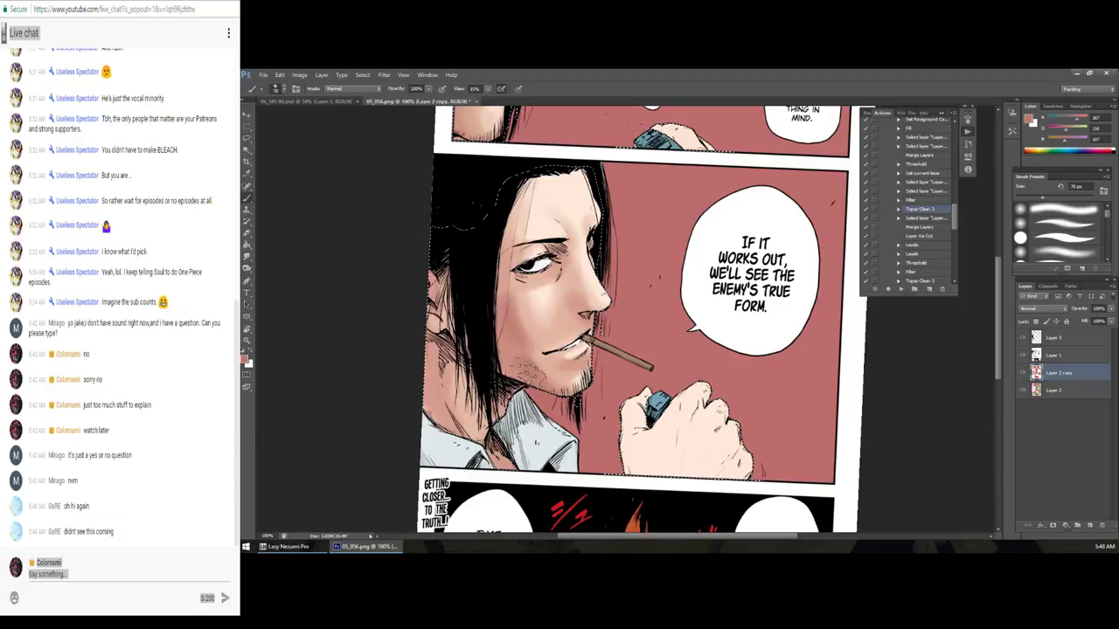
drag(529, 371, 515, 349)
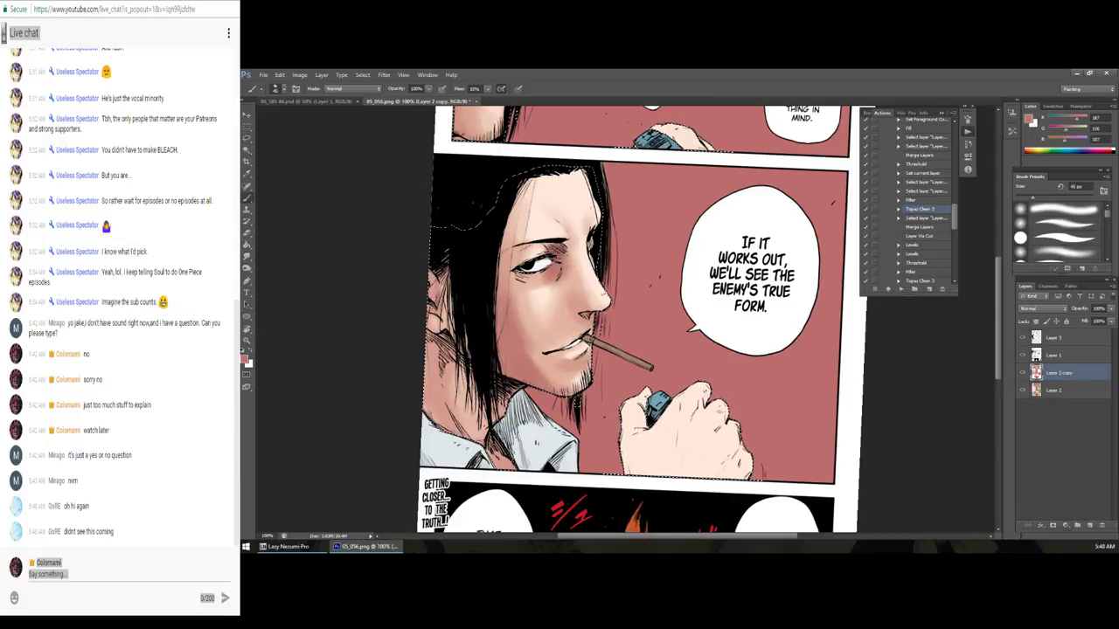
mouse_move(534, 254)
mouse_down()
mouse_move(573, 262)
mouse_move(568, 249)
mouse_move(572, 262)
mouse_move(514, 248)
mouse_move(552, 245)
mouse_up()
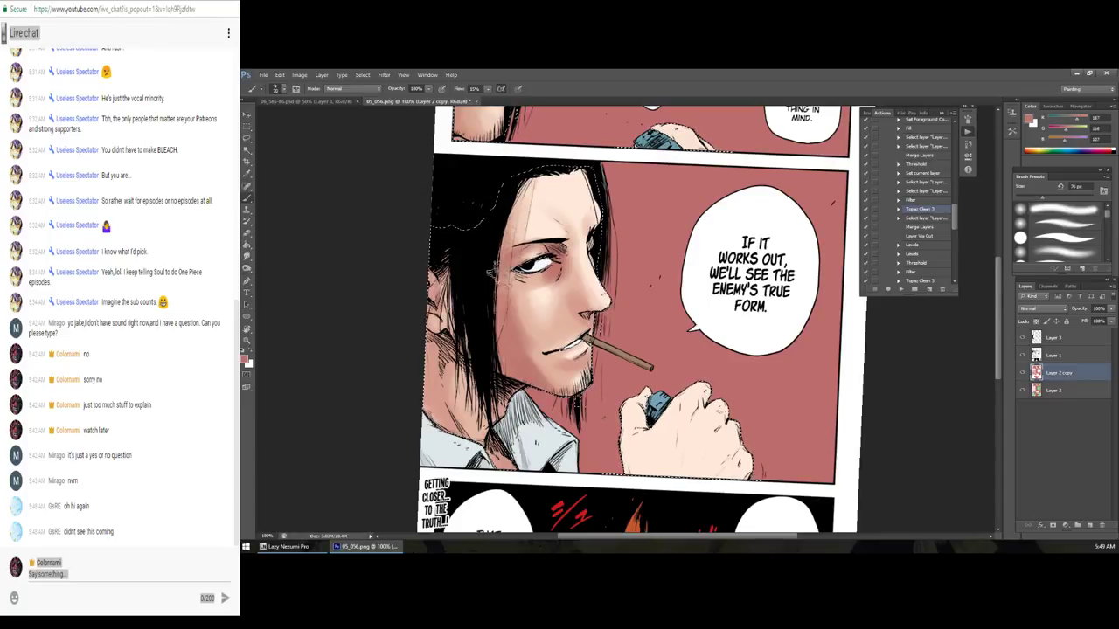
drag(515, 173, 510, 201)
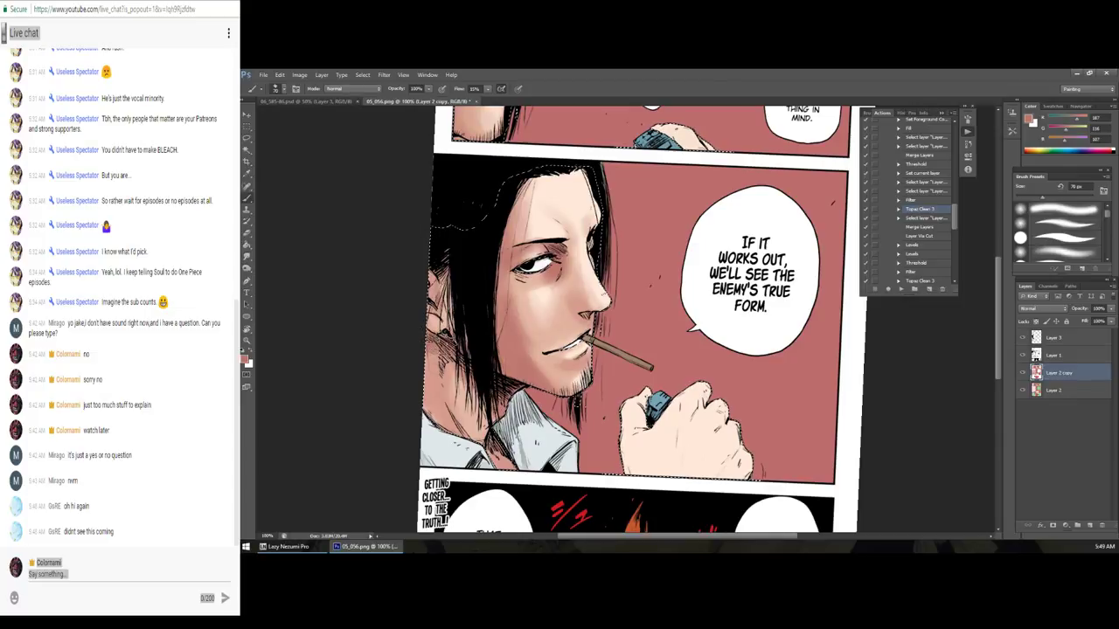
drag(452, 345, 460, 411)
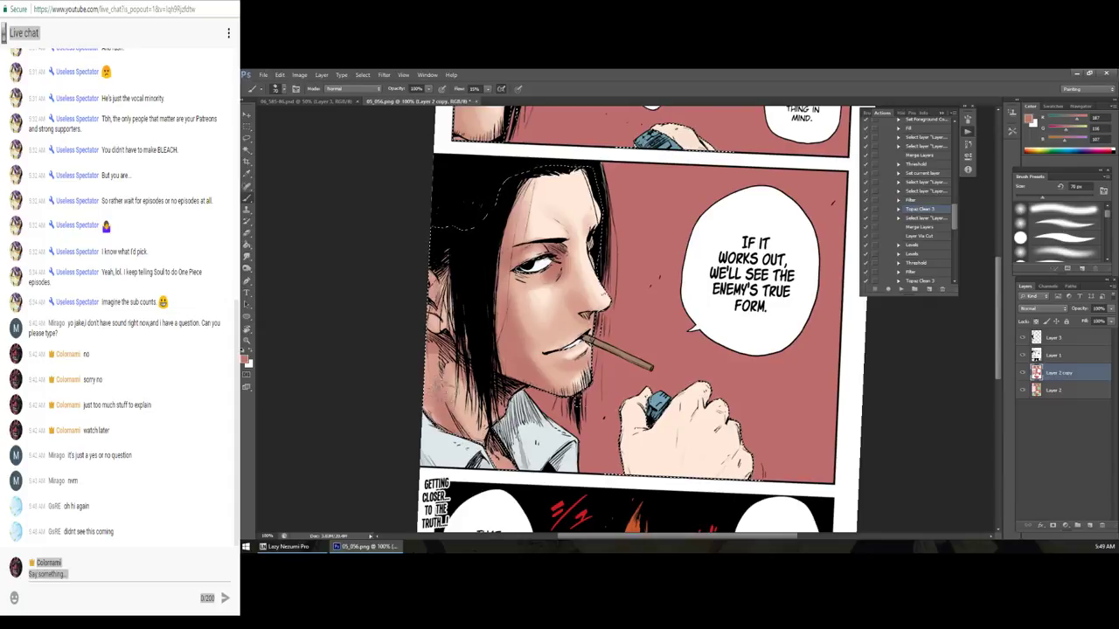
drag(457, 354, 432, 276)
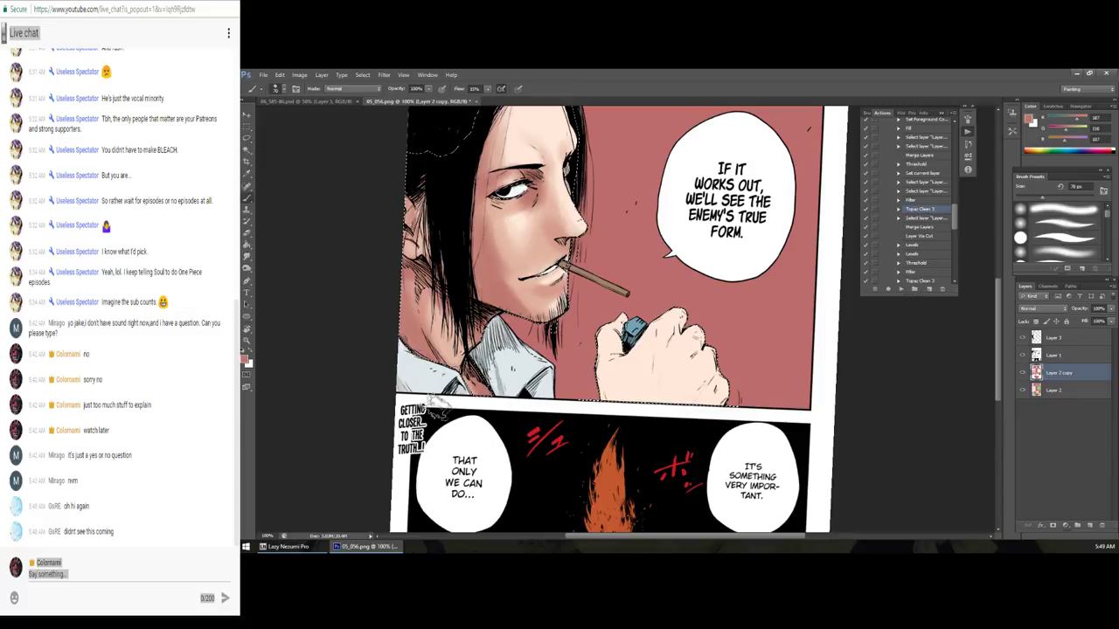
Step: Zoom back onto the man's face and sample warm skin tones, checking them in the colour picker
drag(455, 306, 443, 374)
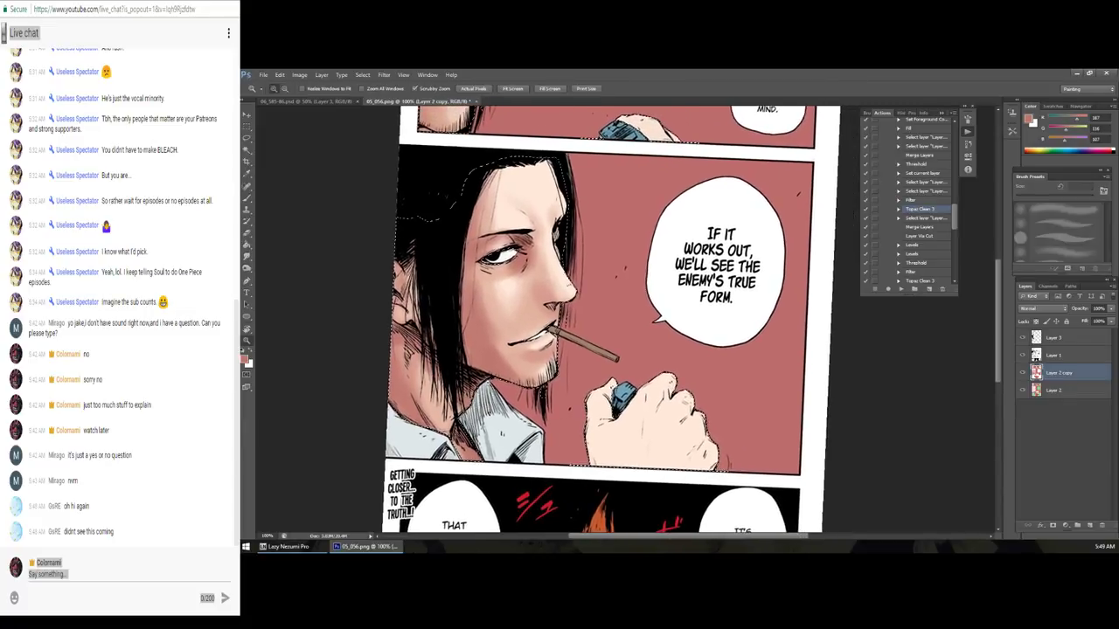
key(ctrl+minus)
key(ctrl+minus)
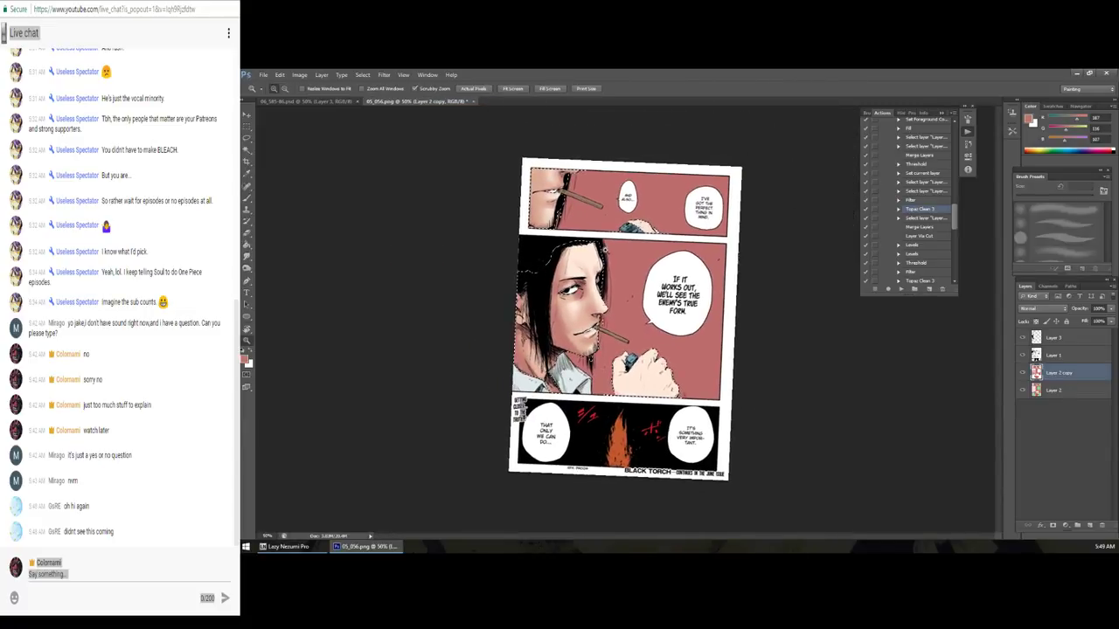
click(603, 249)
key(b)
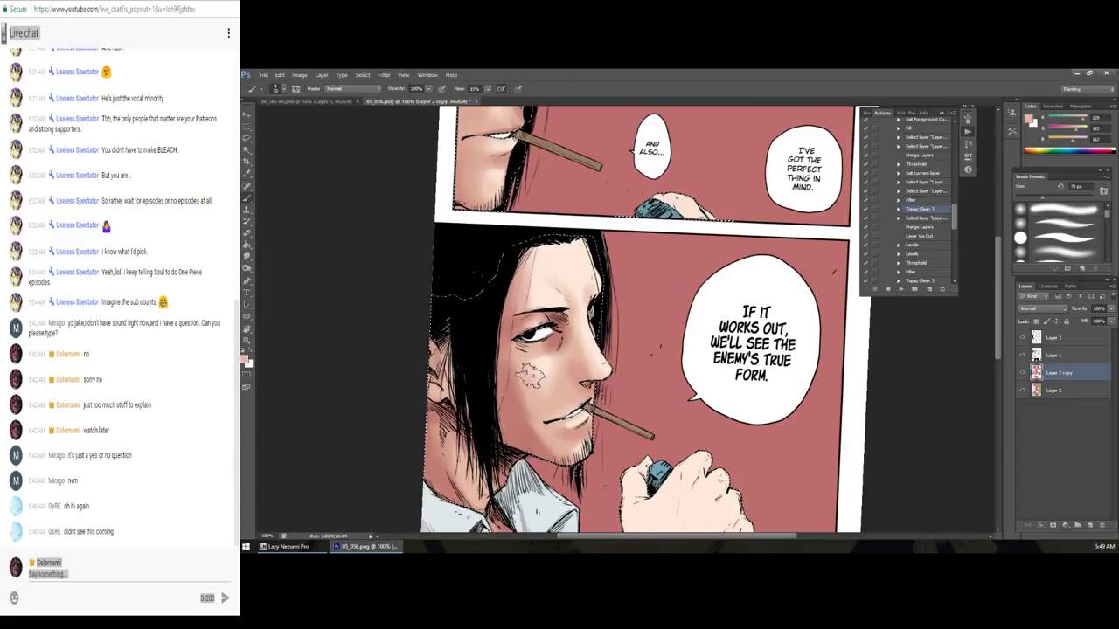
mouse_move(572, 301)
mouse_down()
mouse_move(556, 286)
mouse_move(524, 293)
mouse_up()
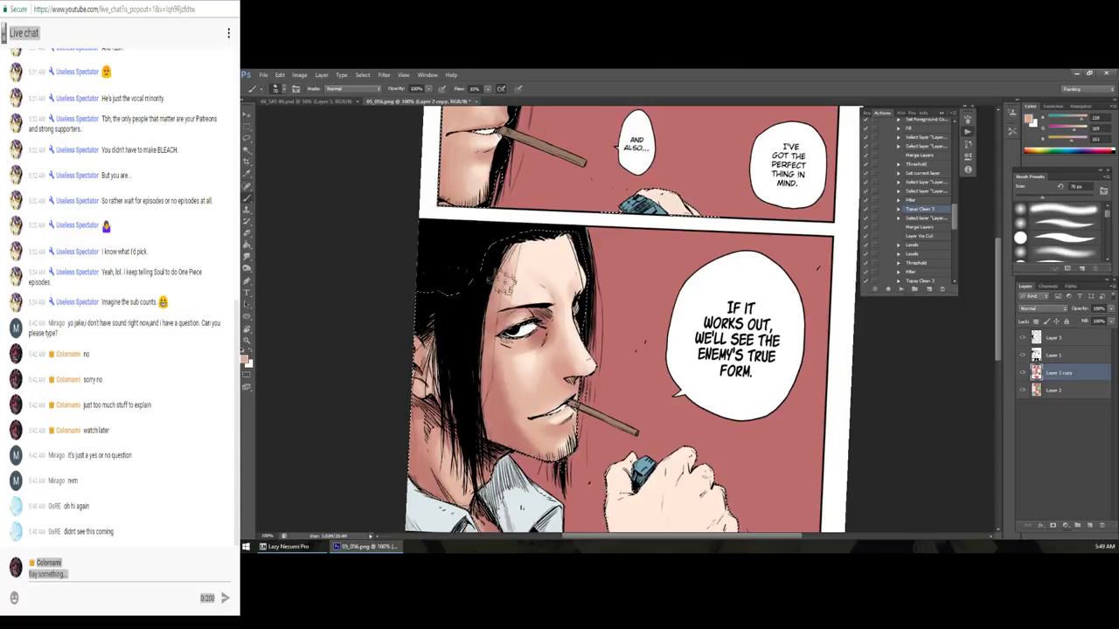
alt+click(493, 372)
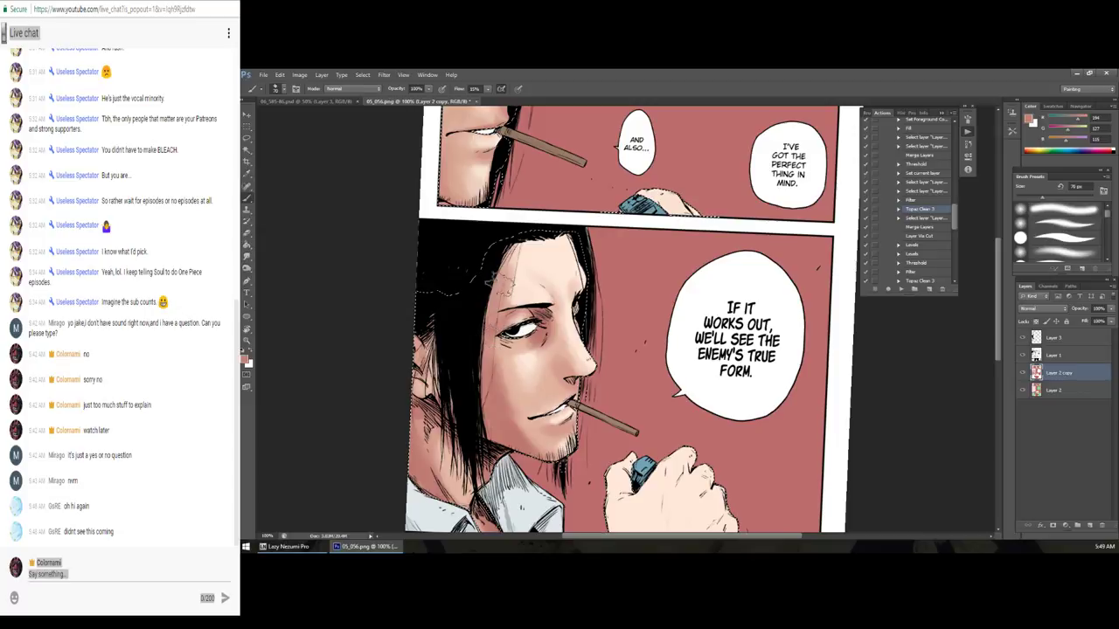
alt+click(500, 415)
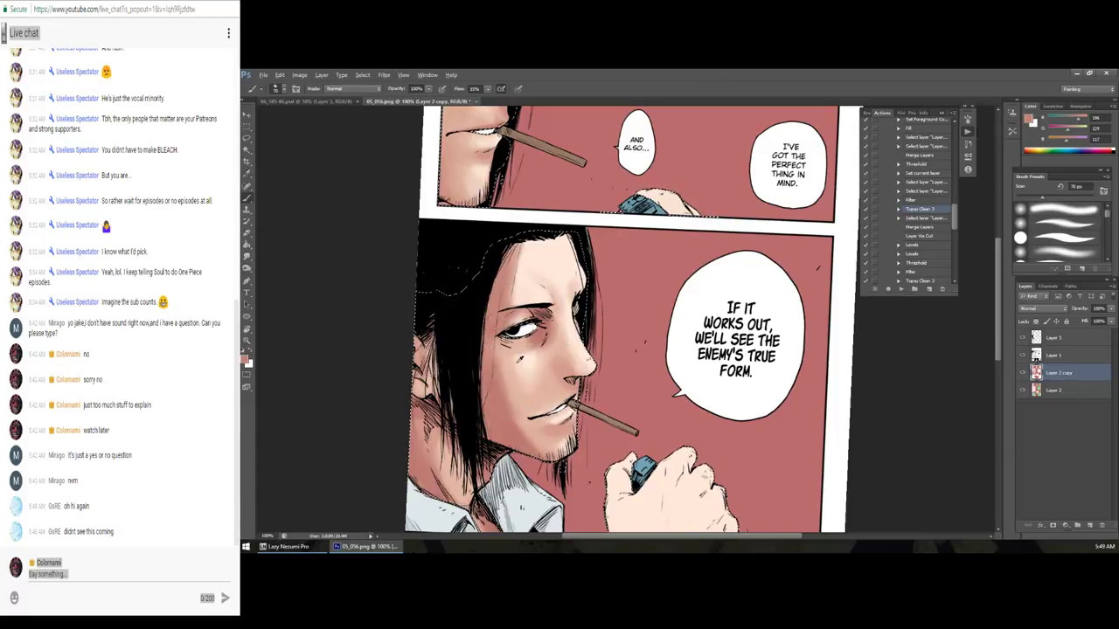
click(245, 358)
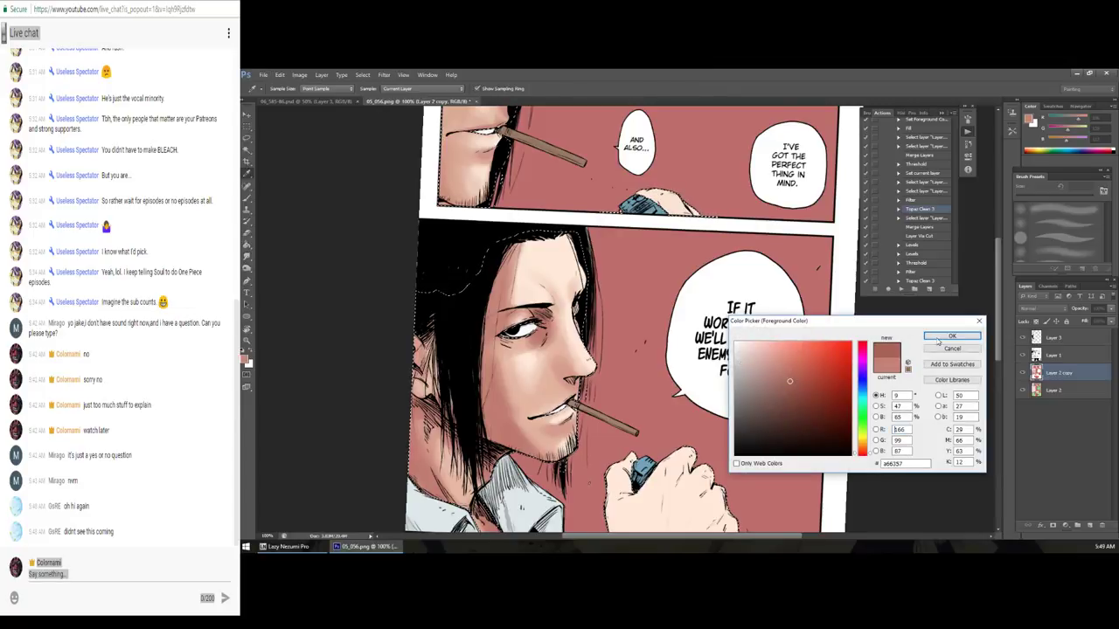
key(Return)
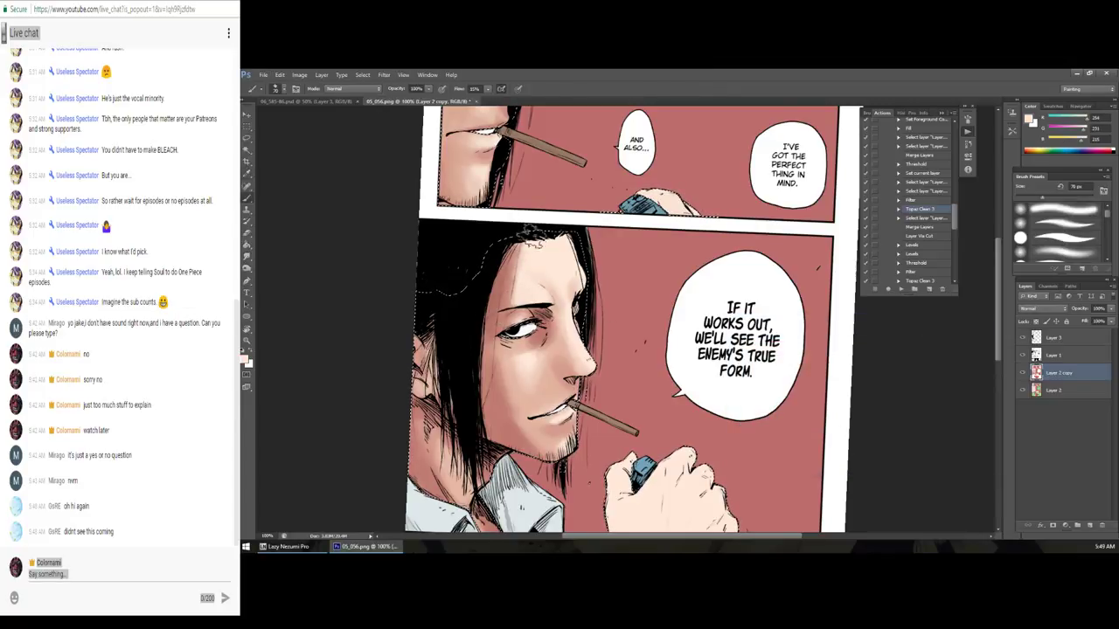
Step: Zoom in closely, paint a light forehead patch, and soften the temple with a 25 px brush
key(z)
alt+click(589, 288)
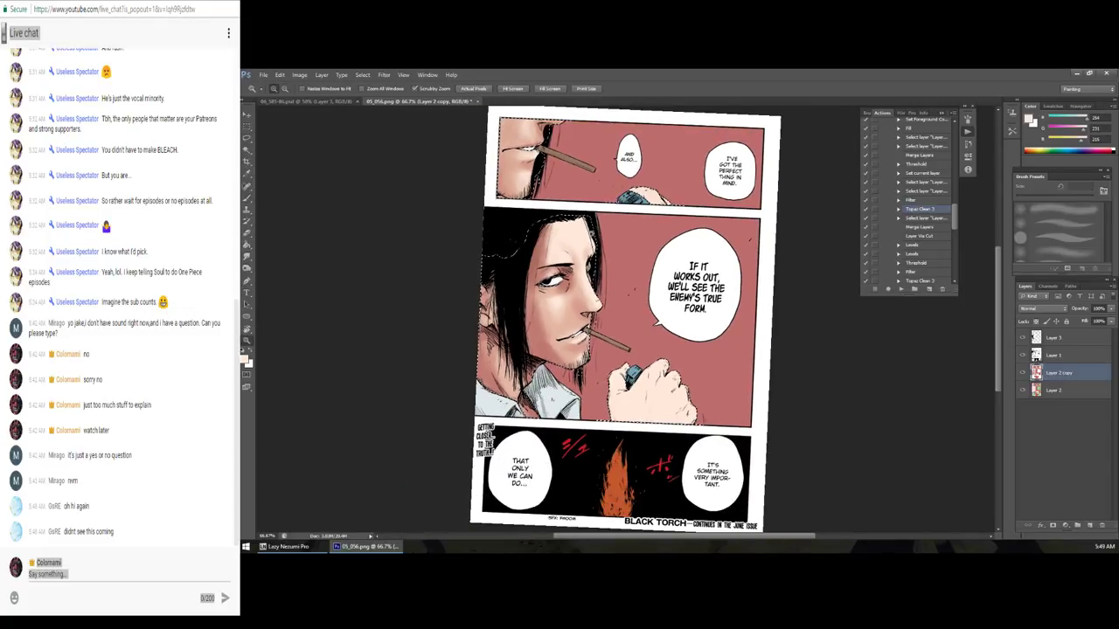
click(489, 310)
key(b)
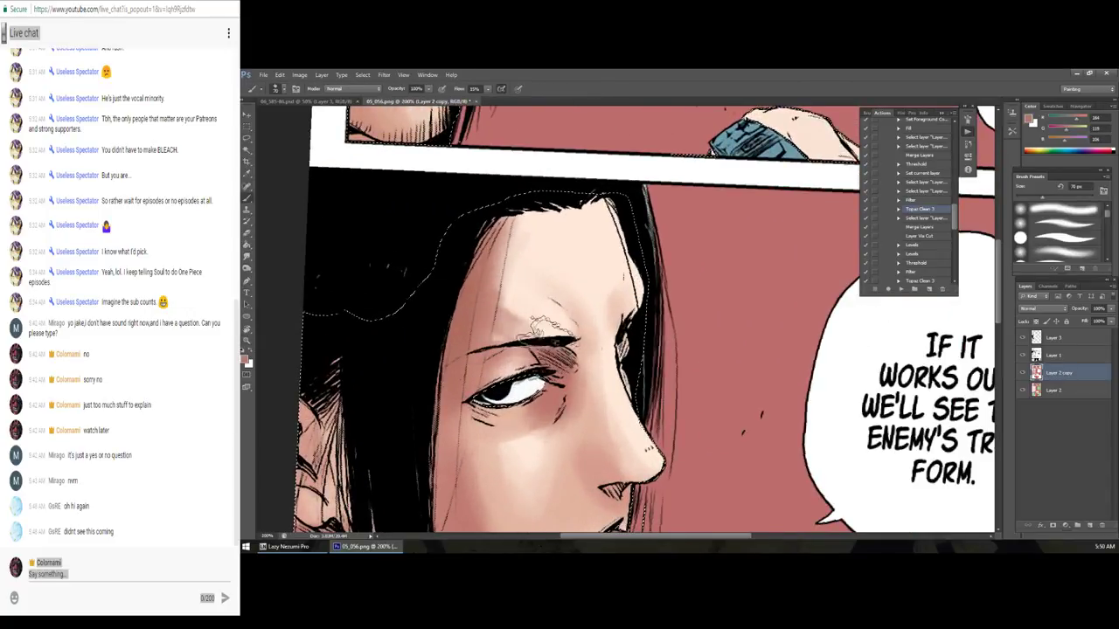
mouse_move(488, 310)
mouse_down()
mouse_move(529, 297)
mouse_move(522, 263)
mouse_up()
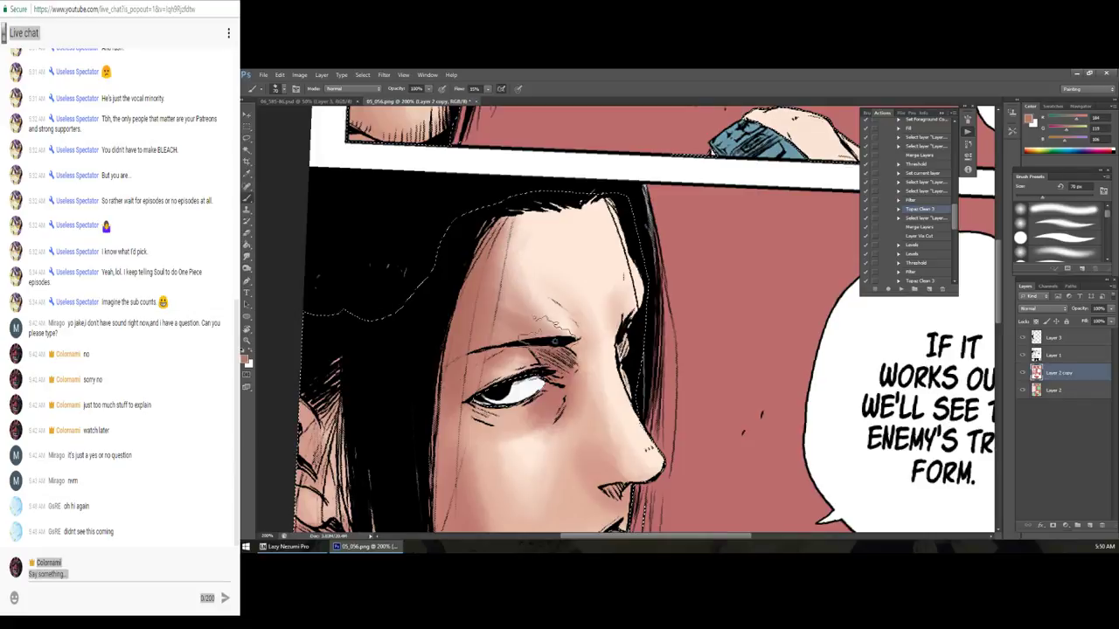
key(bracketleft)
key(bracketleft)
key(bracketleft)
drag(603, 297, 612, 336)
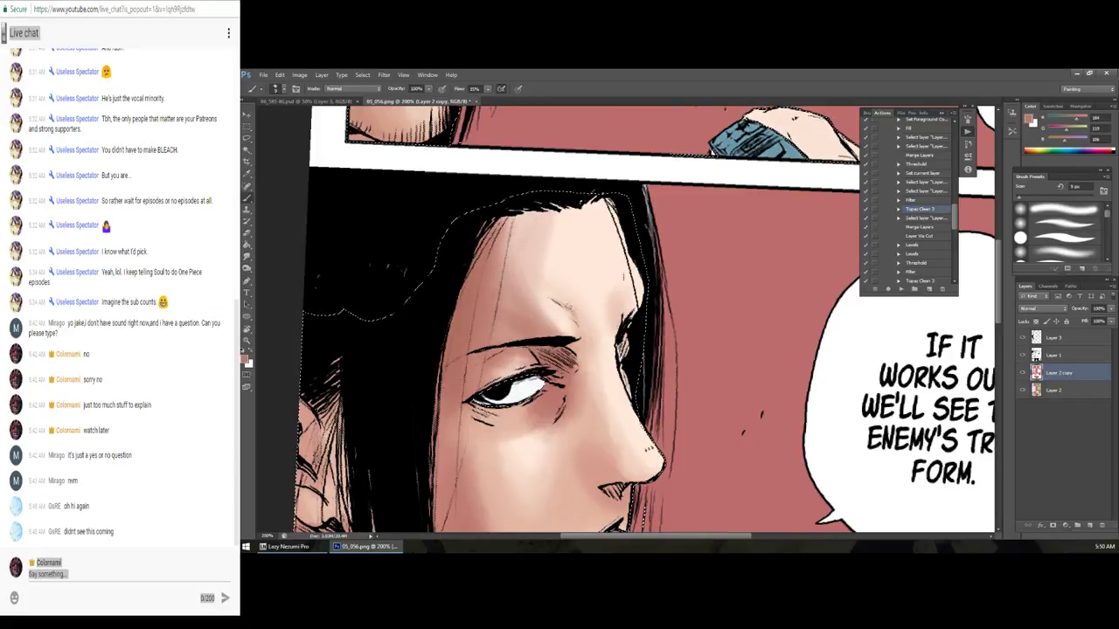
Step: With a 10 px brush, blend the brow creases and sample a lighter skin pink
key(bracketleft)
key(bracketleft)
key(bracketleft)
mouse_move(574, 304)
mouse_down()
mouse_move(559, 306)
mouse_move(570, 308)
mouse_up()
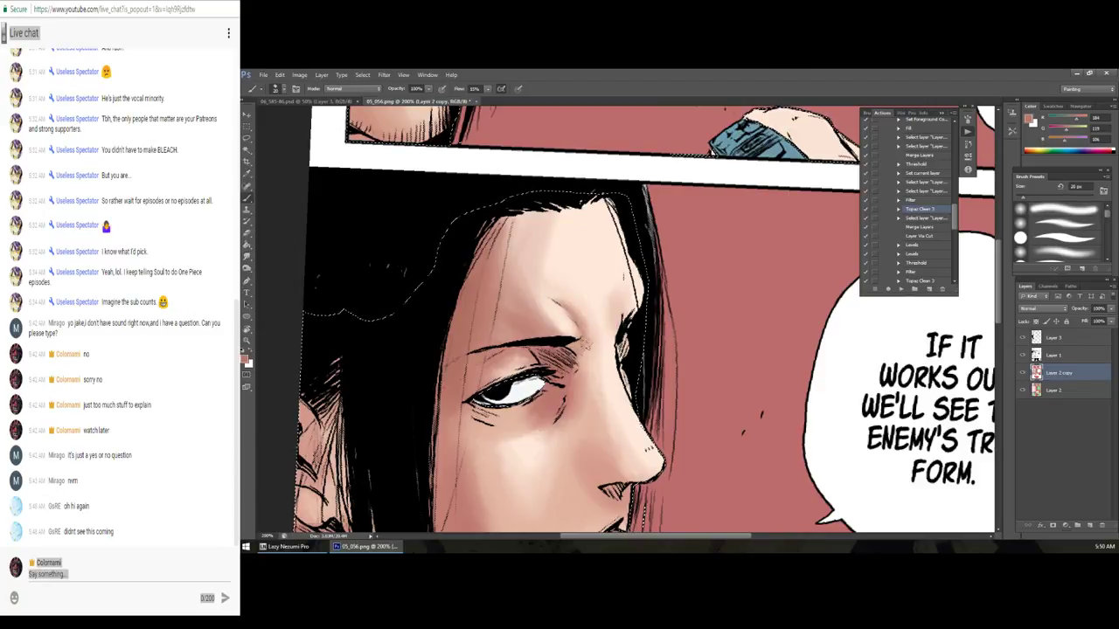
drag(580, 349, 541, 344)
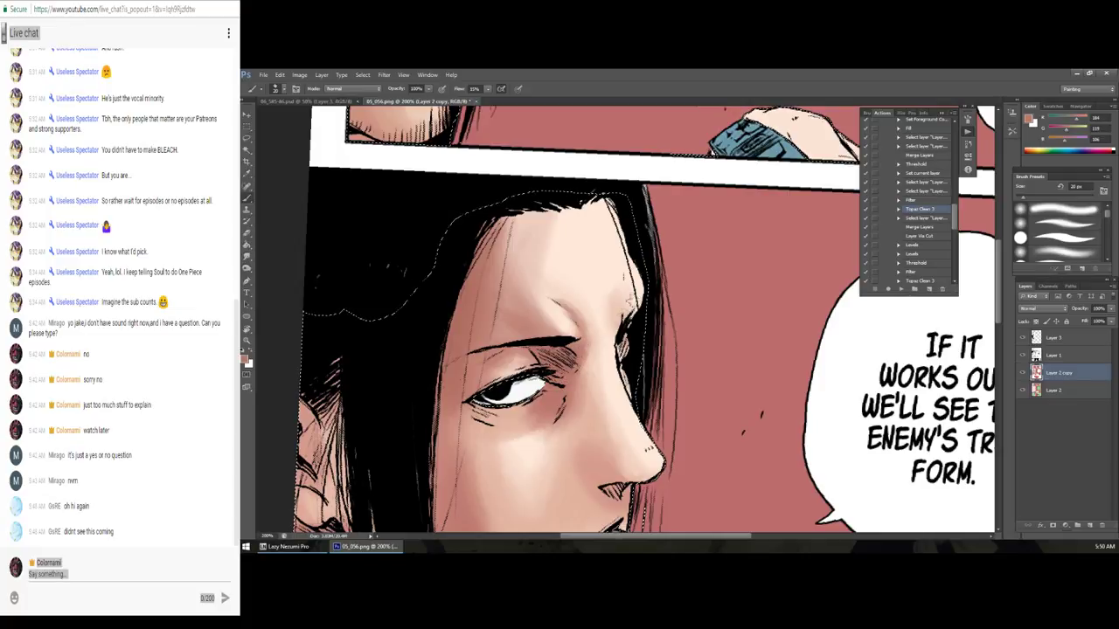
alt+click(612, 301)
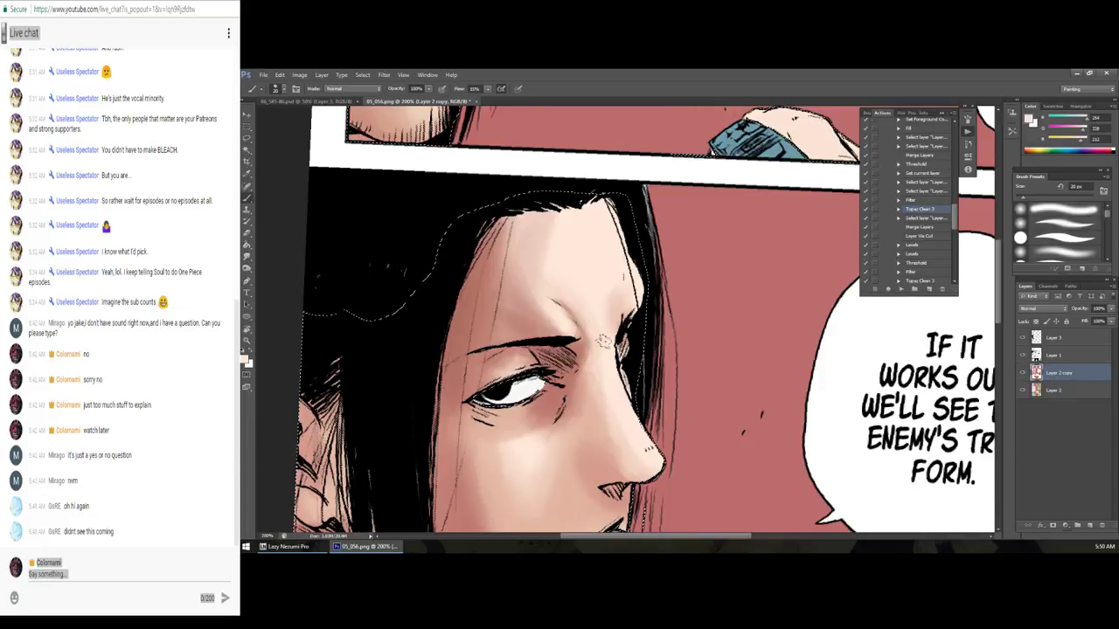
key(z)
mouse_move(615, 305)
mouse_down()
mouse_move(594, 306)
mouse_move(603, 322)
mouse_up()
click(600, 277)
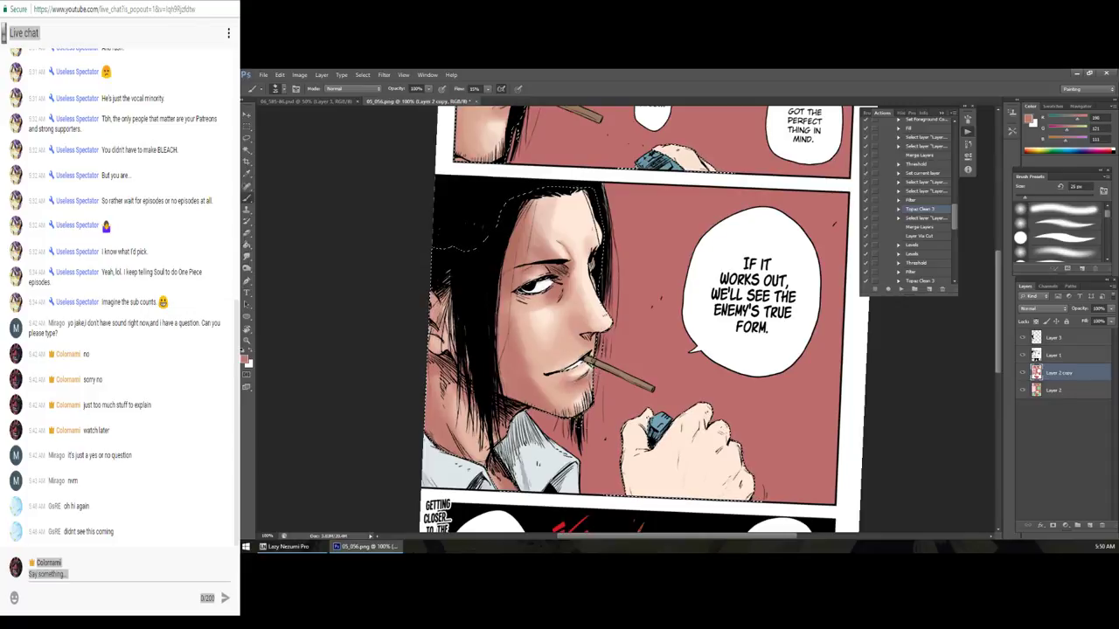
Step: Bring the top panel into view and sample the smoking man's light skin tones from his face
alt+click(606, 348)
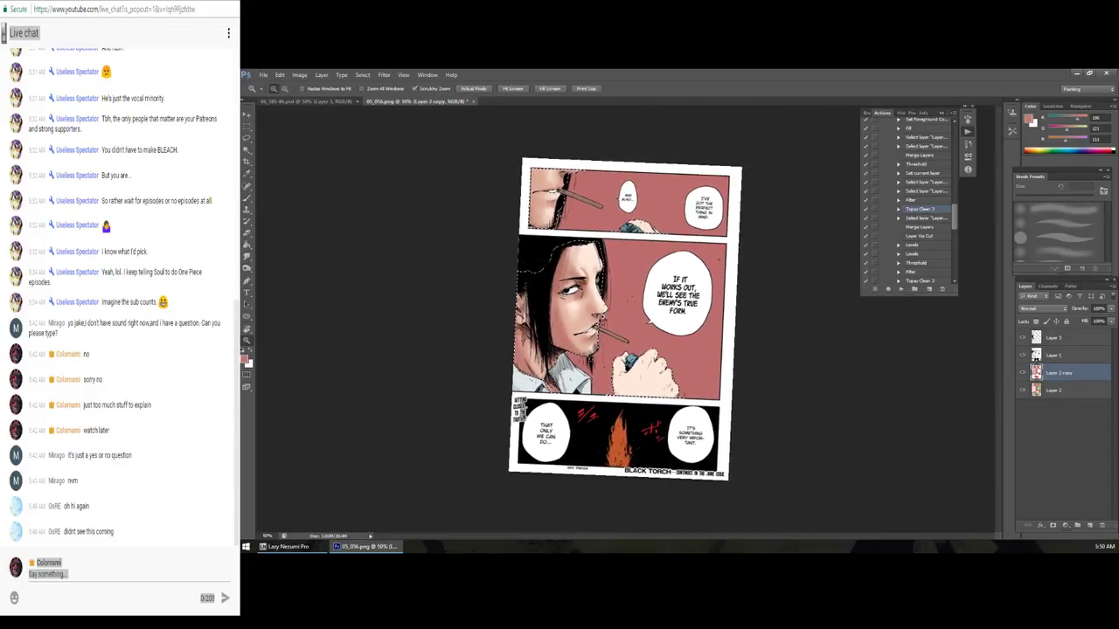
click(606, 348)
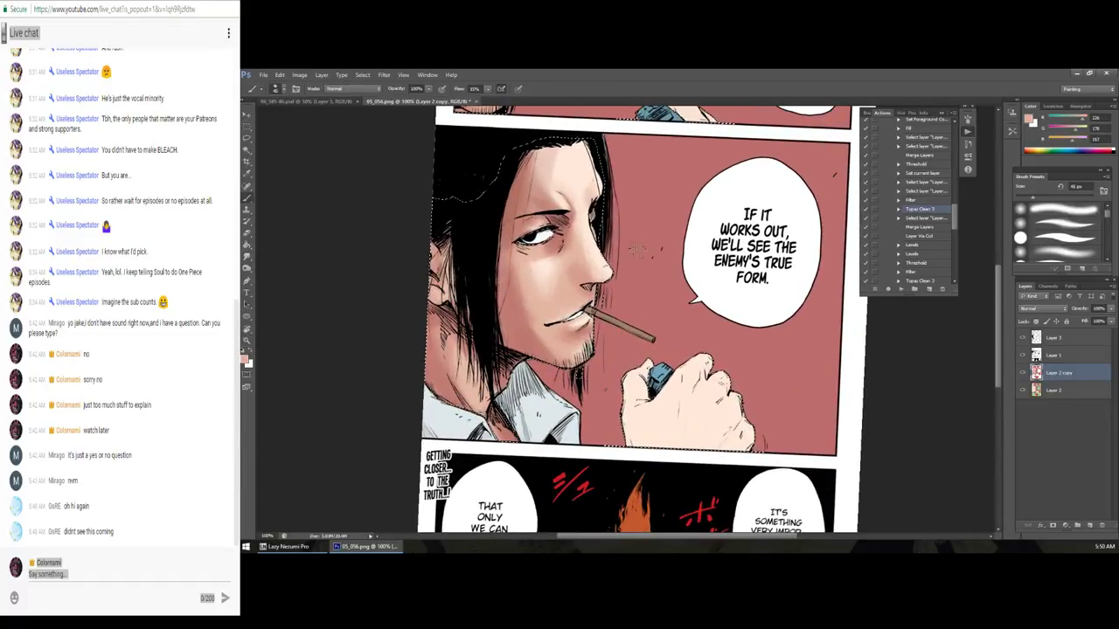
drag(661, 313, 622, 327)
mouse_move(594, 140)
mouse_down()
mouse_move(597, 277)
mouse_move(568, 314)
mouse_up()
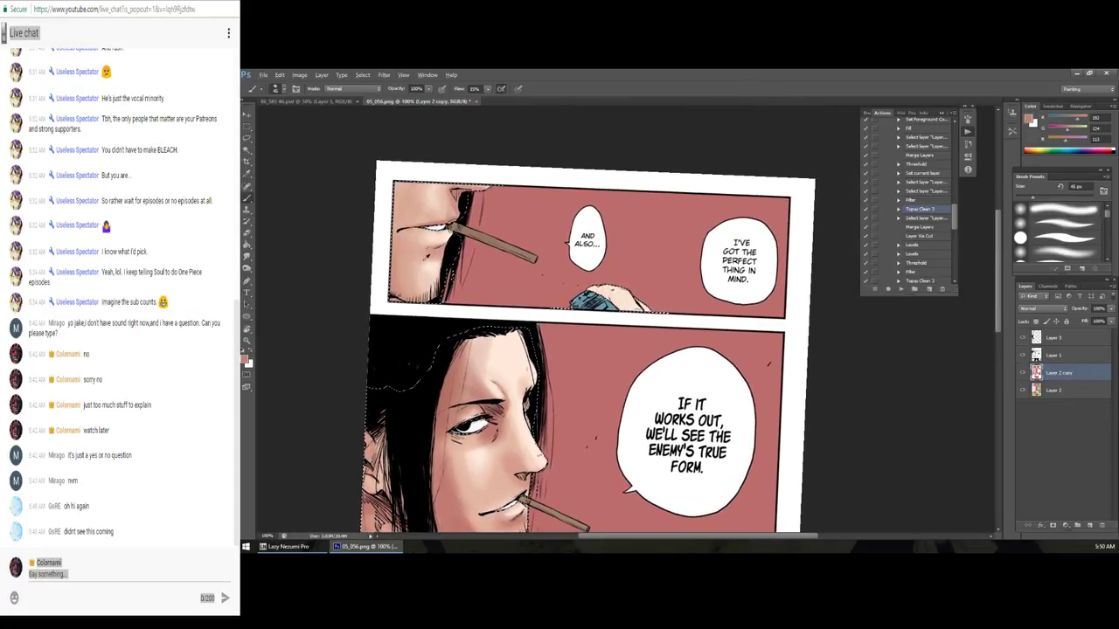
alt+click(403, 254)
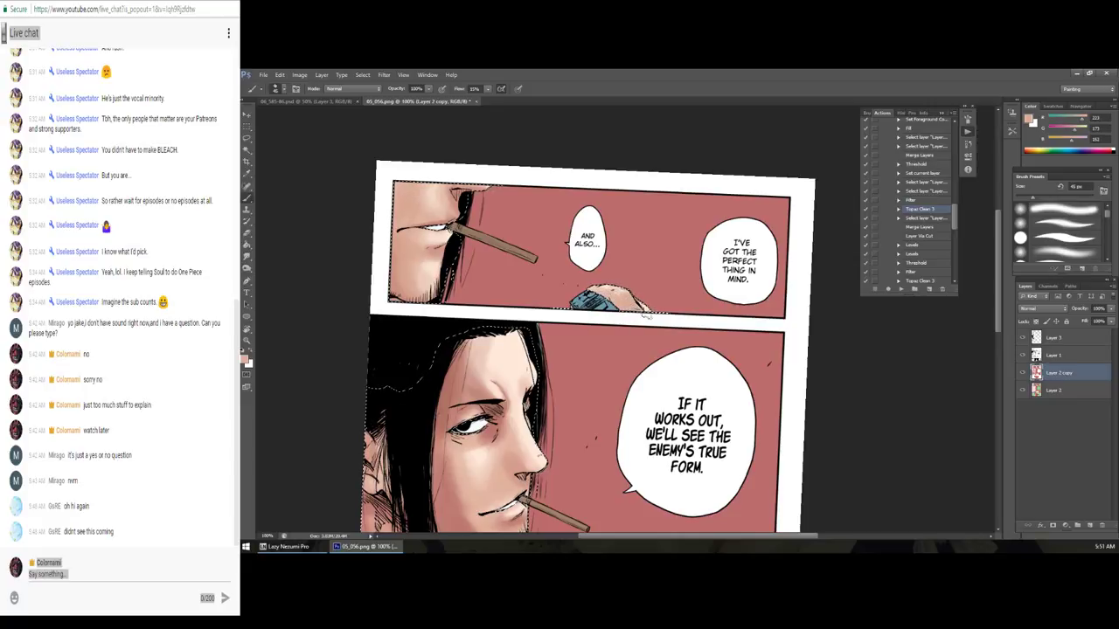
alt+click(402, 278)
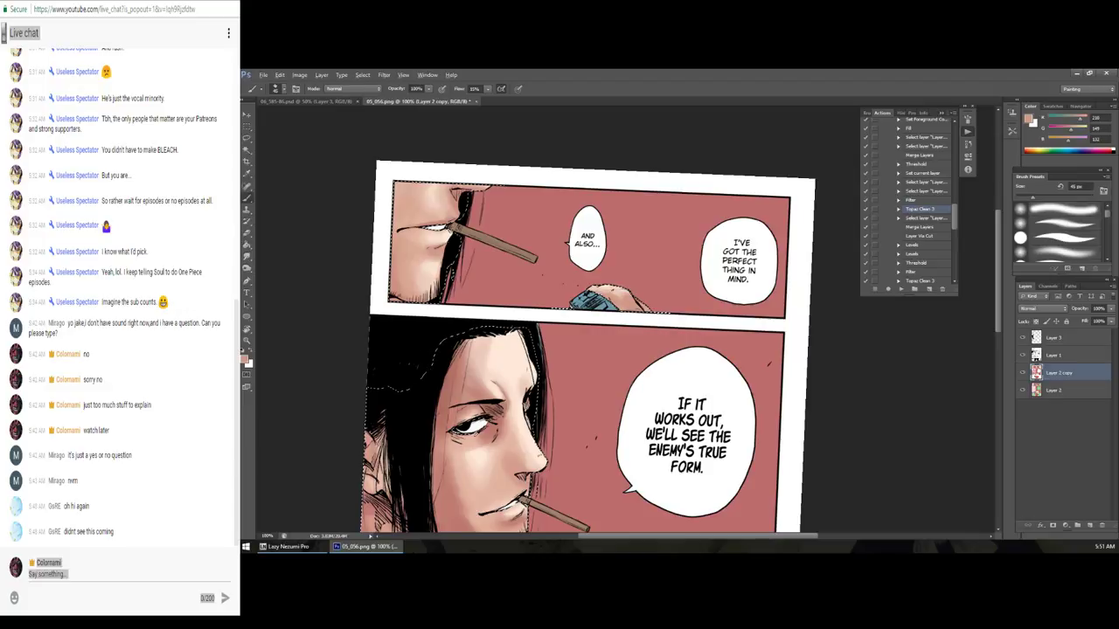
drag(456, 461, 479, 398)
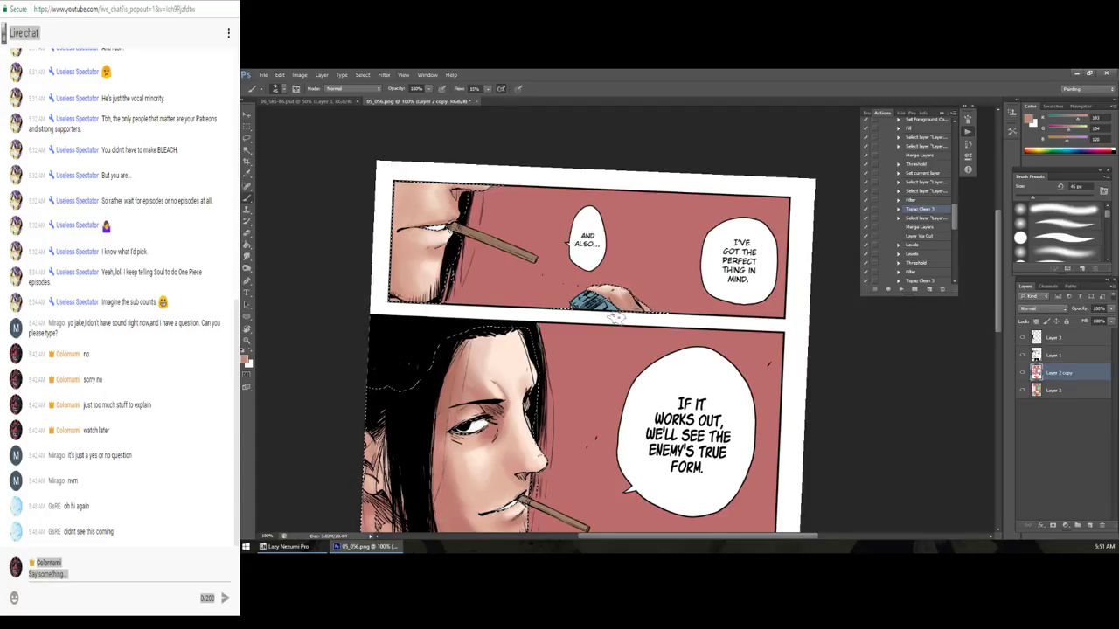
key(l)
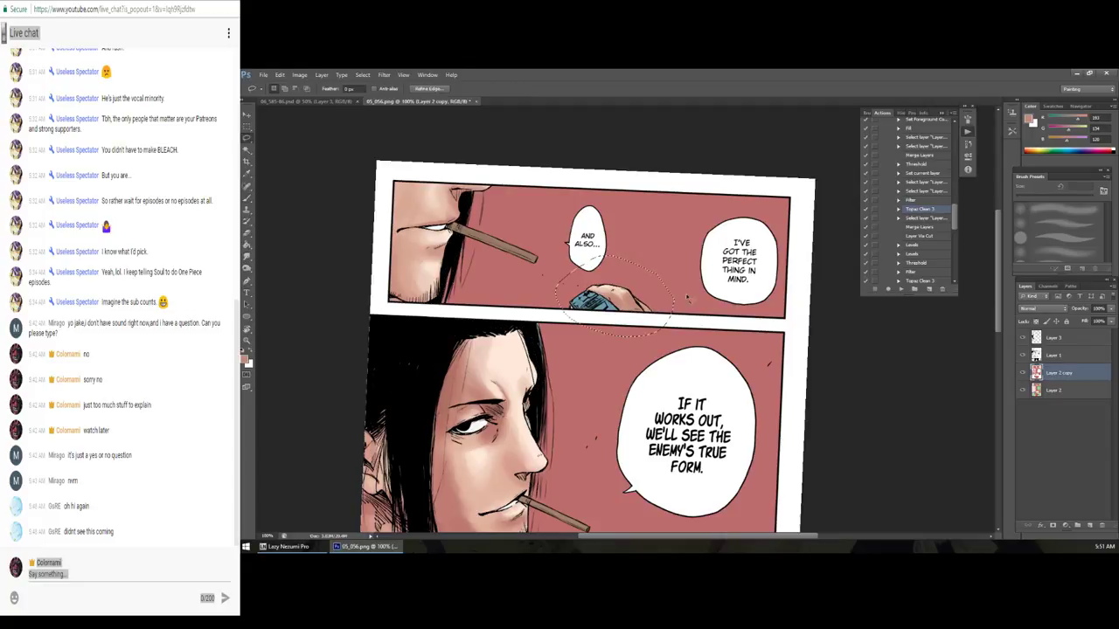
Step: Boost the selected lighter's saturation with Hue/Saturation on Layer 2 copy
click(1082, 390)
key(w)
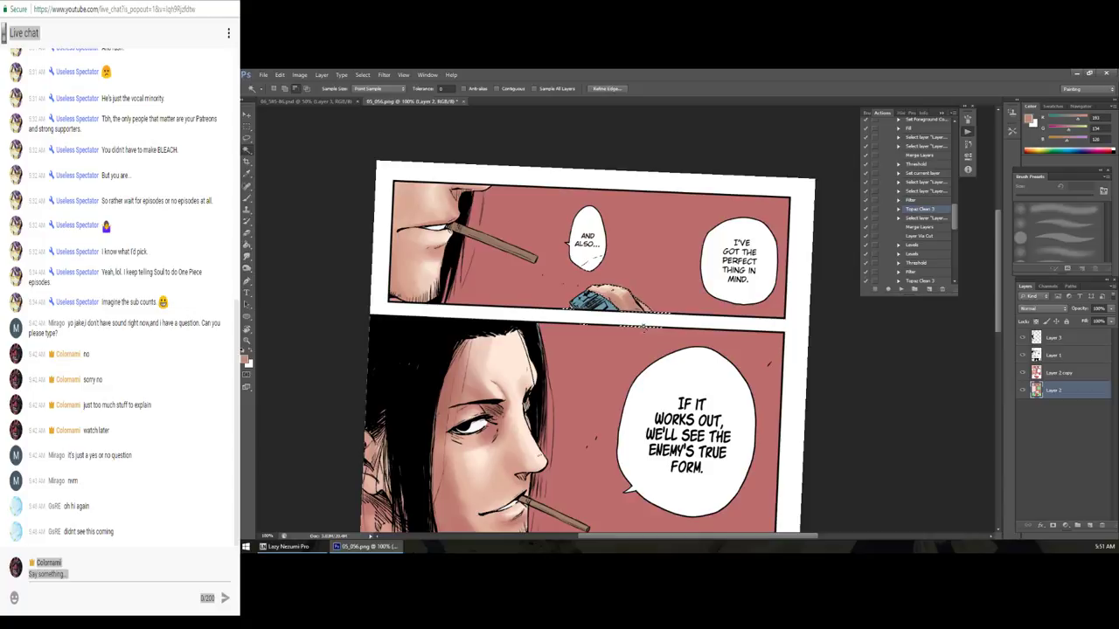
key(shift)
click(1075, 375)
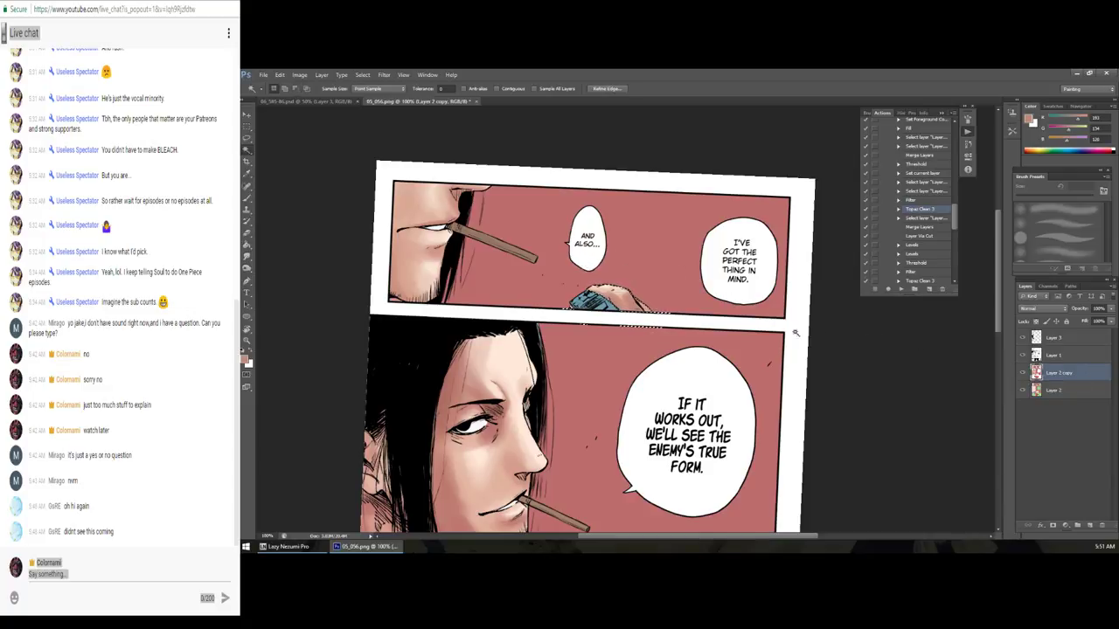
key(ctrl+u)
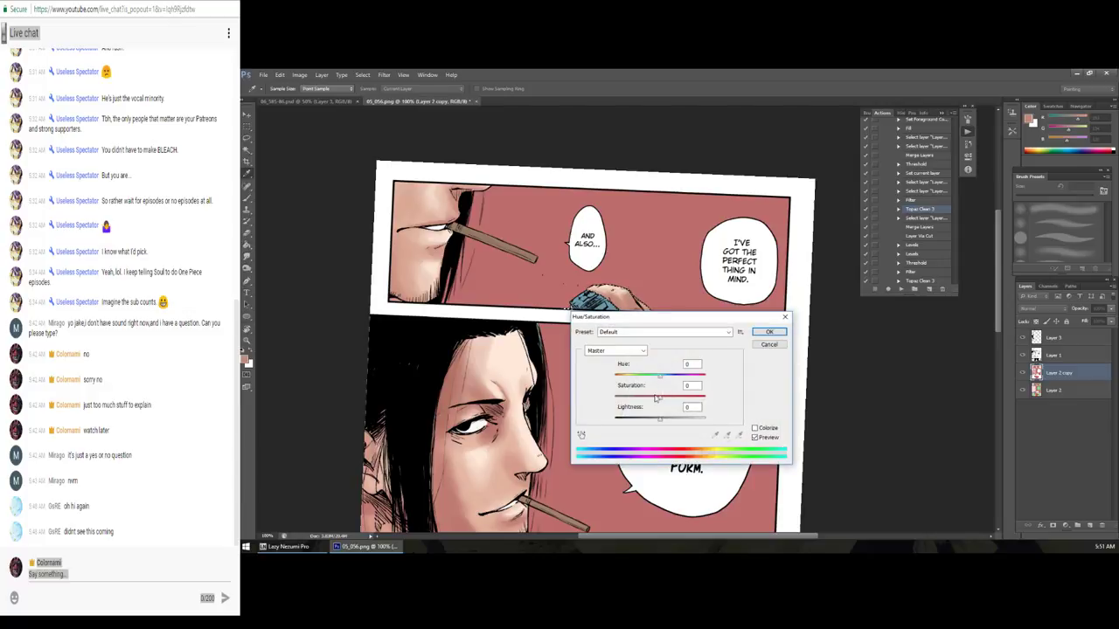
drag(656, 398, 666, 400)
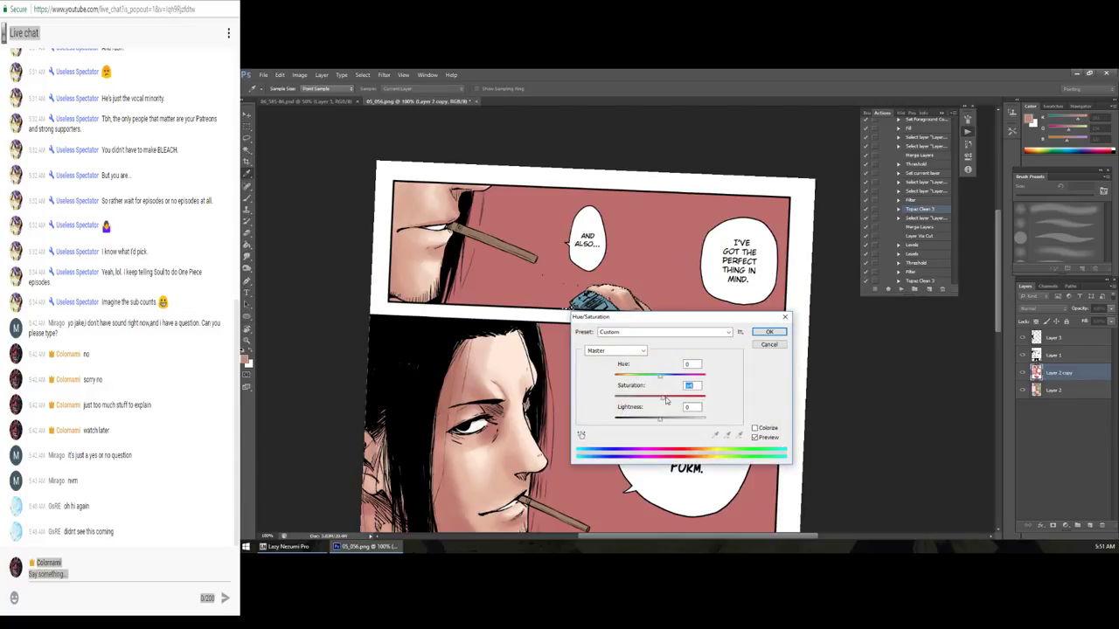
click(766, 332)
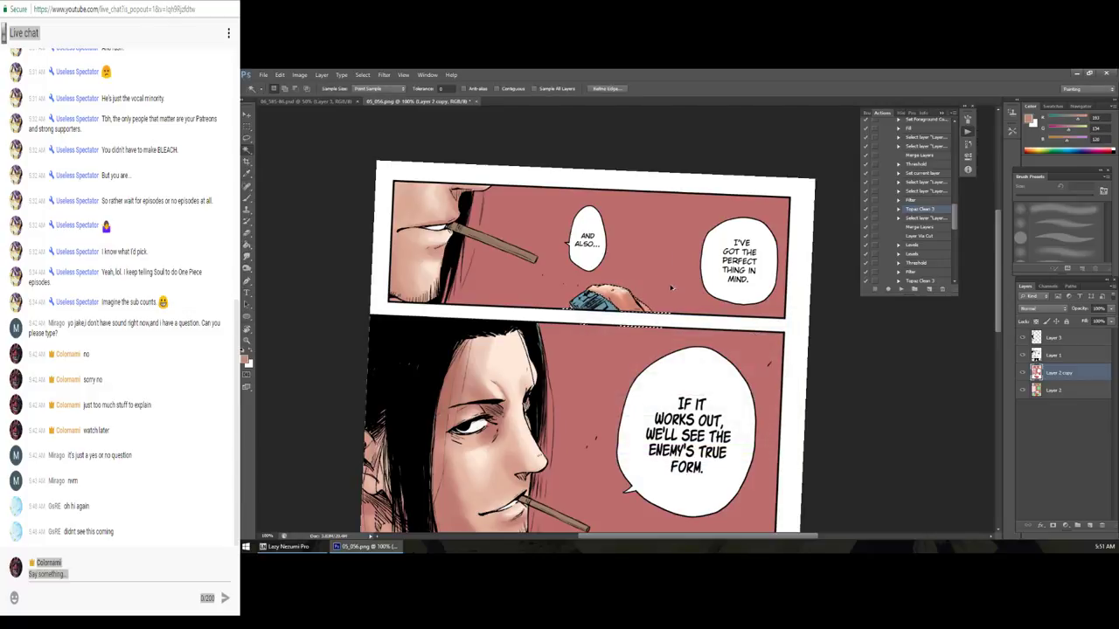
Step: Shift the lighter's Color Balance slightly toward cyan
key(alt+bracketleft)
click(1063, 376)
key(ctrl+b)
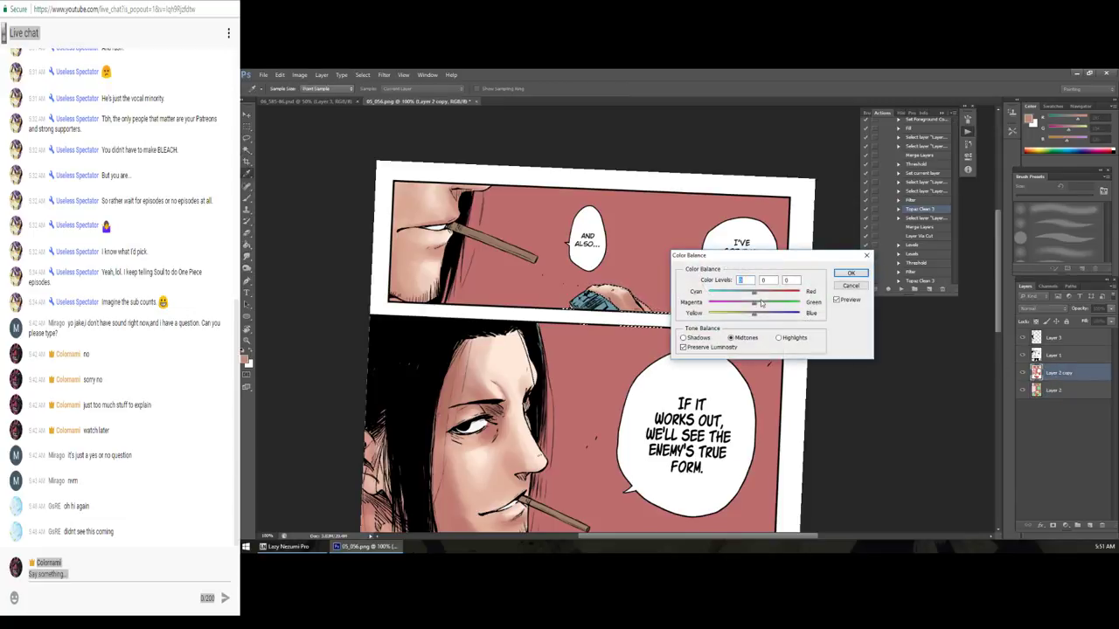
drag(762, 295, 747, 312)
click(850, 272)
alt+click(714, 267)
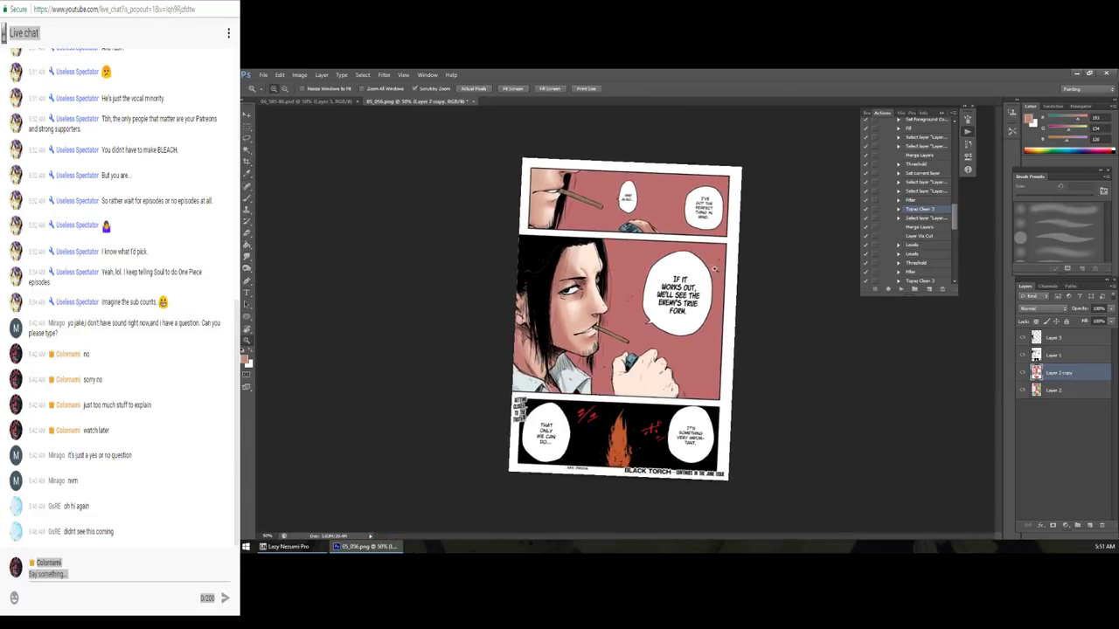
Step: Magic-wand the paintable areas on Layer 2, then brush shading over the man's face and hair
click(610, 313)
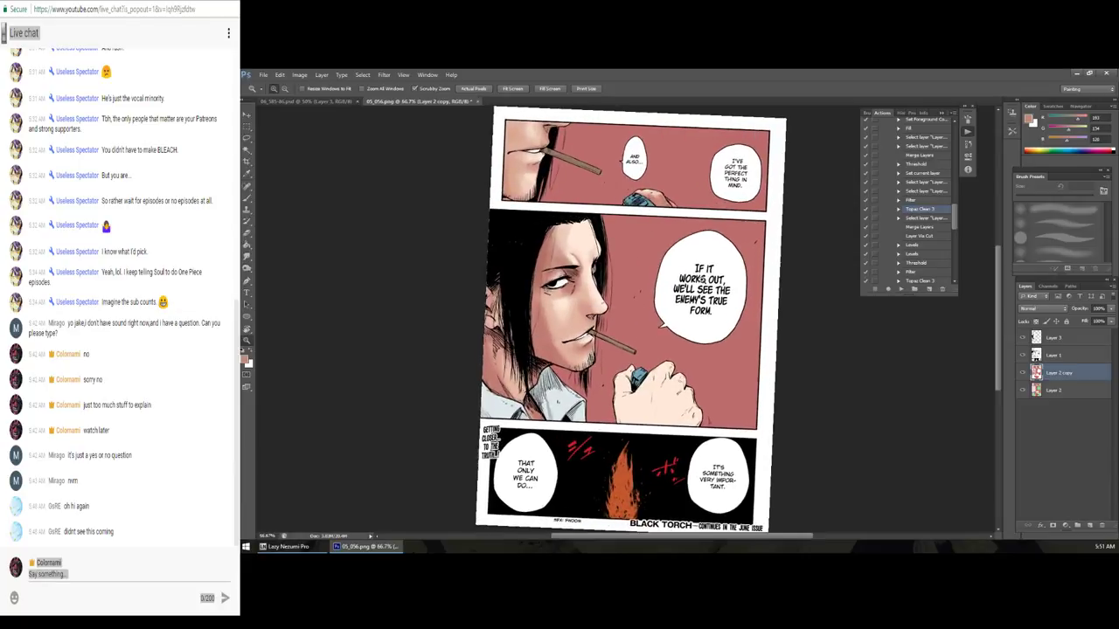
click(1057, 391)
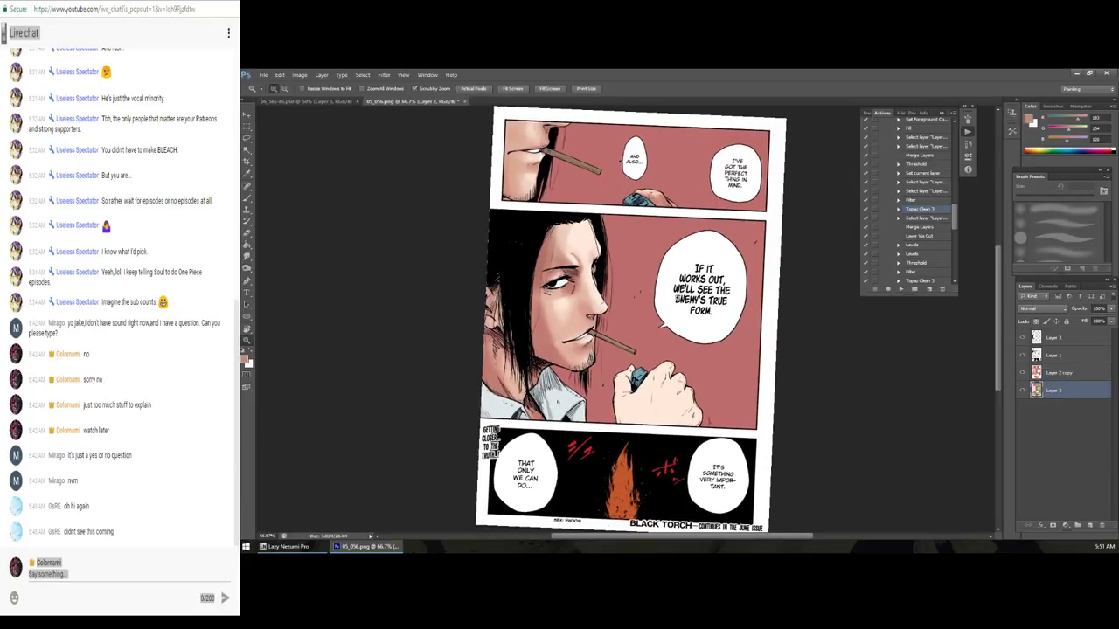
key(w)
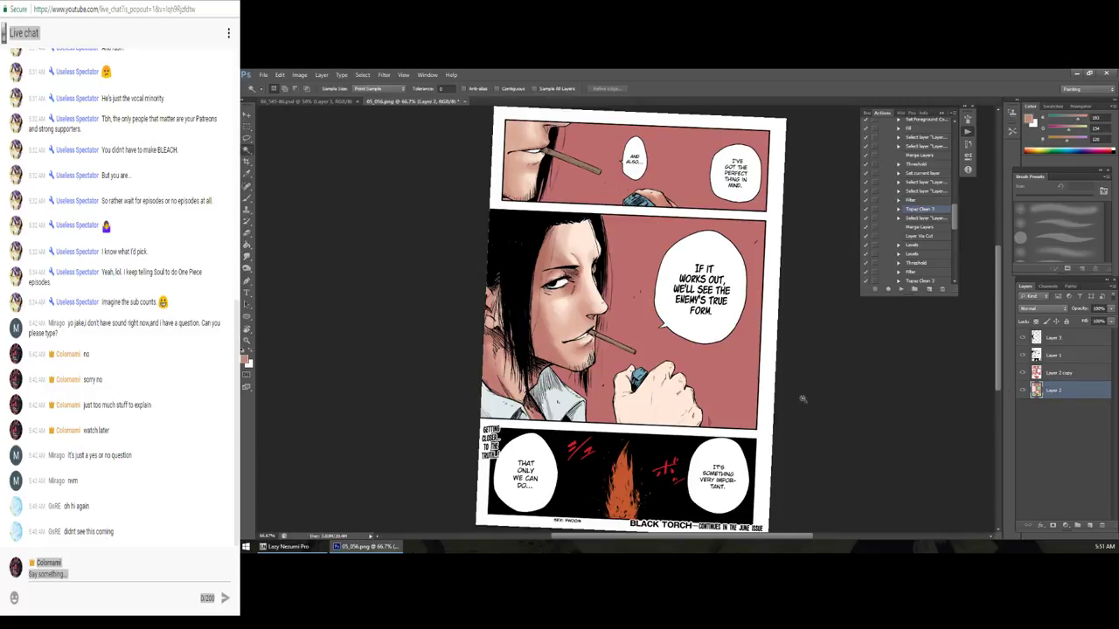
click(666, 407)
key(alt+bracketright)
key(b)
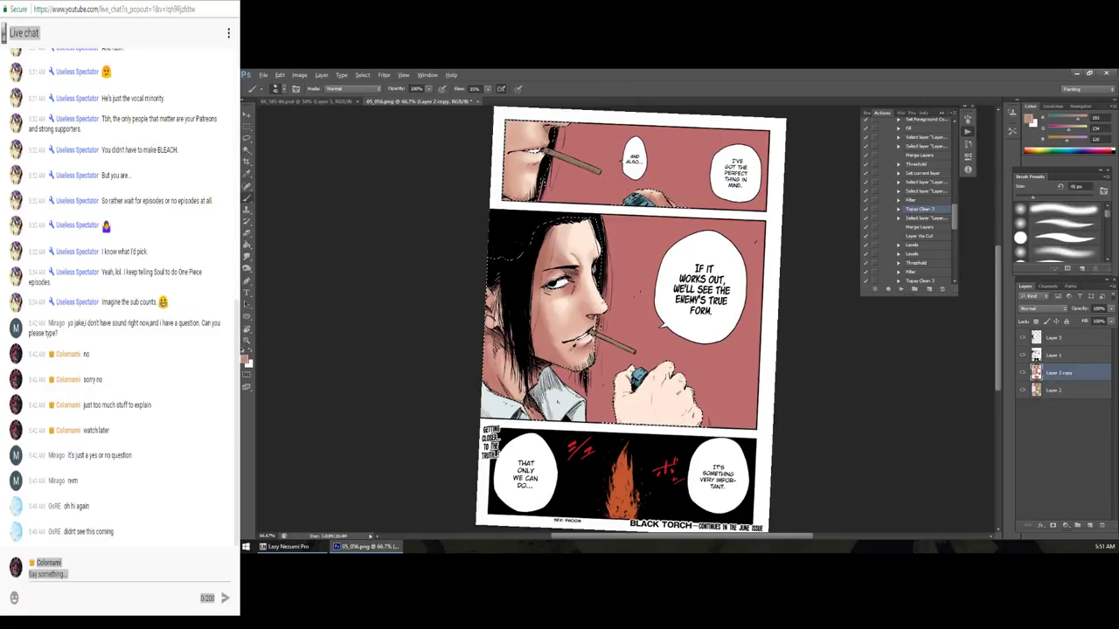
drag(559, 297, 556, 325)
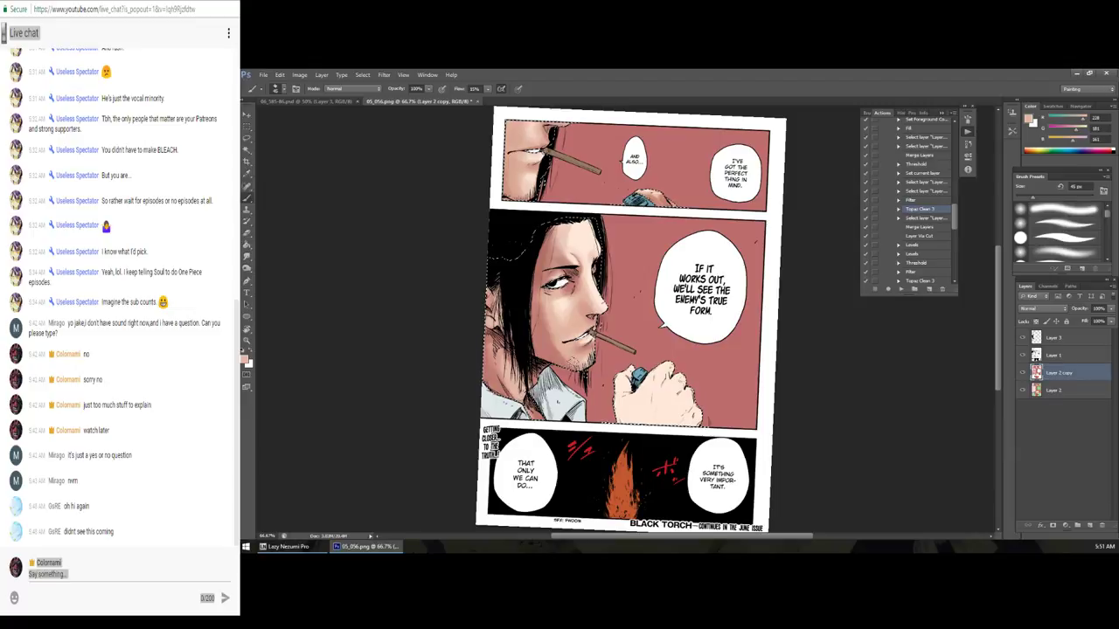
Step: Sample lighter skin and darker red tones, and darken a touch of chin stubble
alt+click(542, 337)
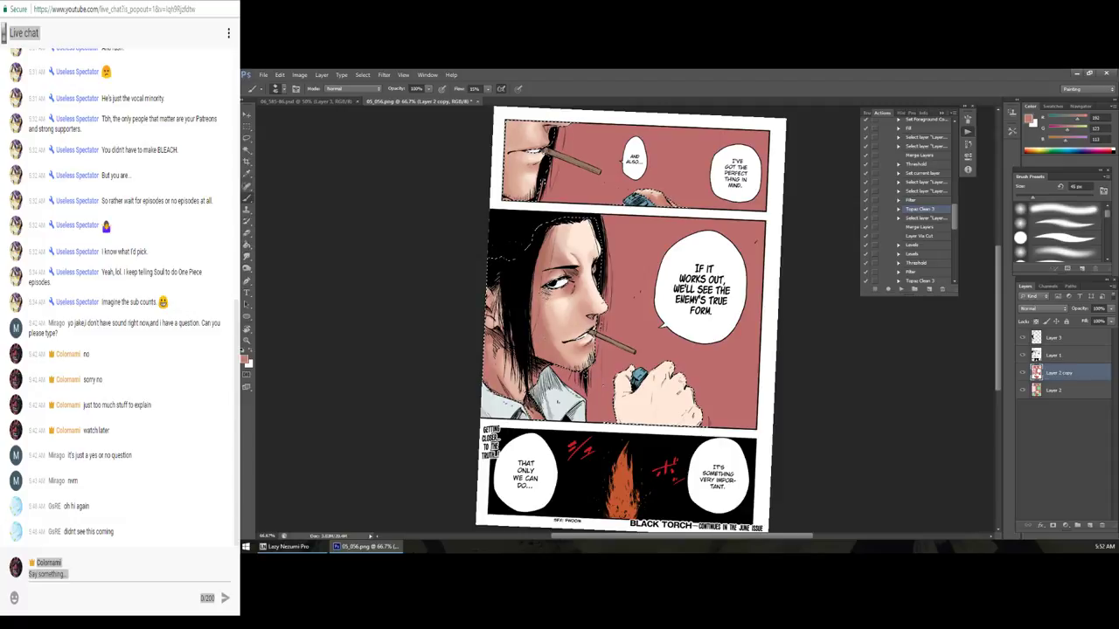
alt+click(557, 330)
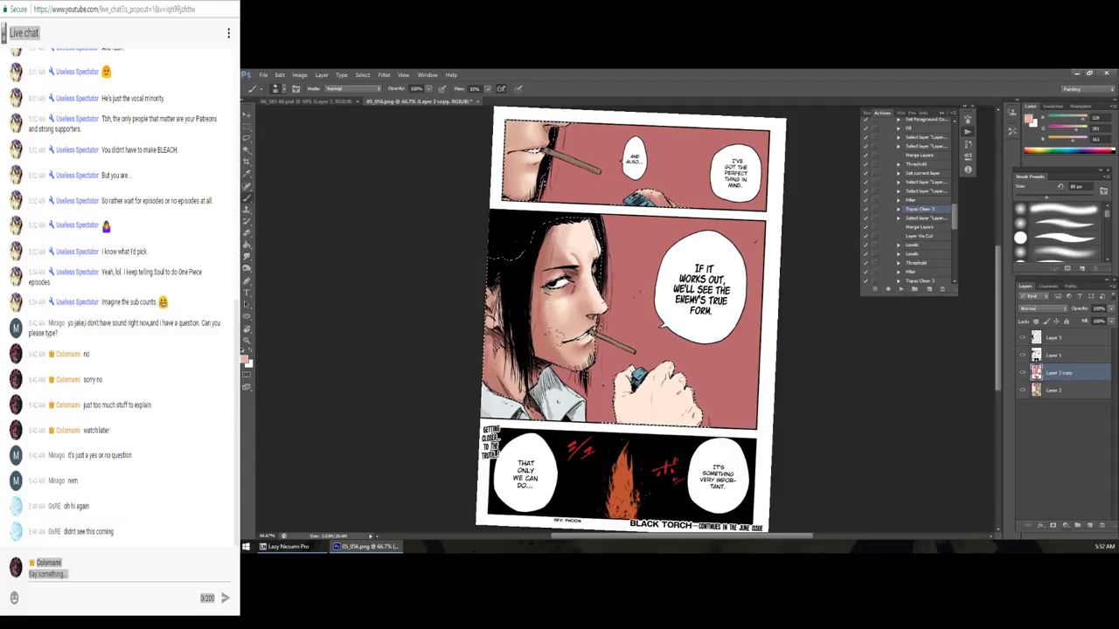
alt+click(513, 186)
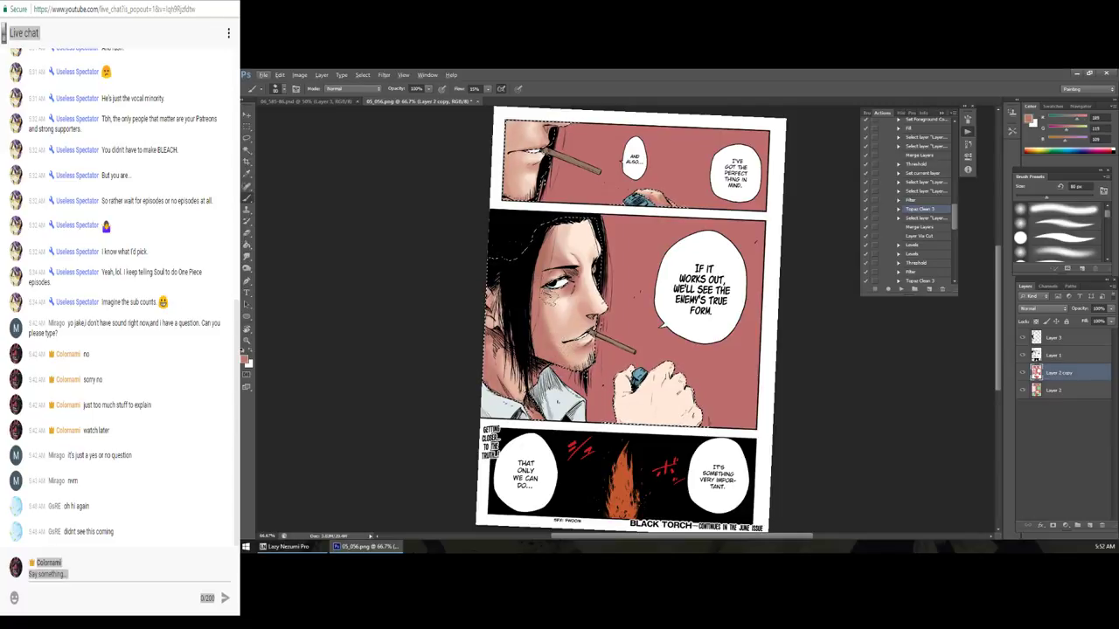
click(555, 343)
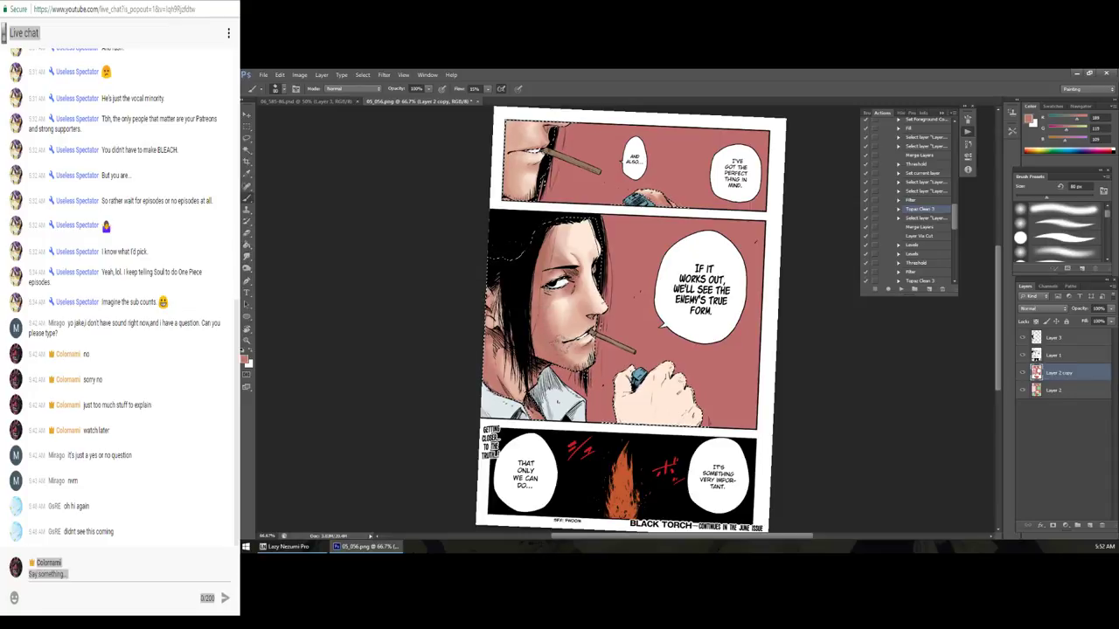
drag(500, 304, 541, 304)
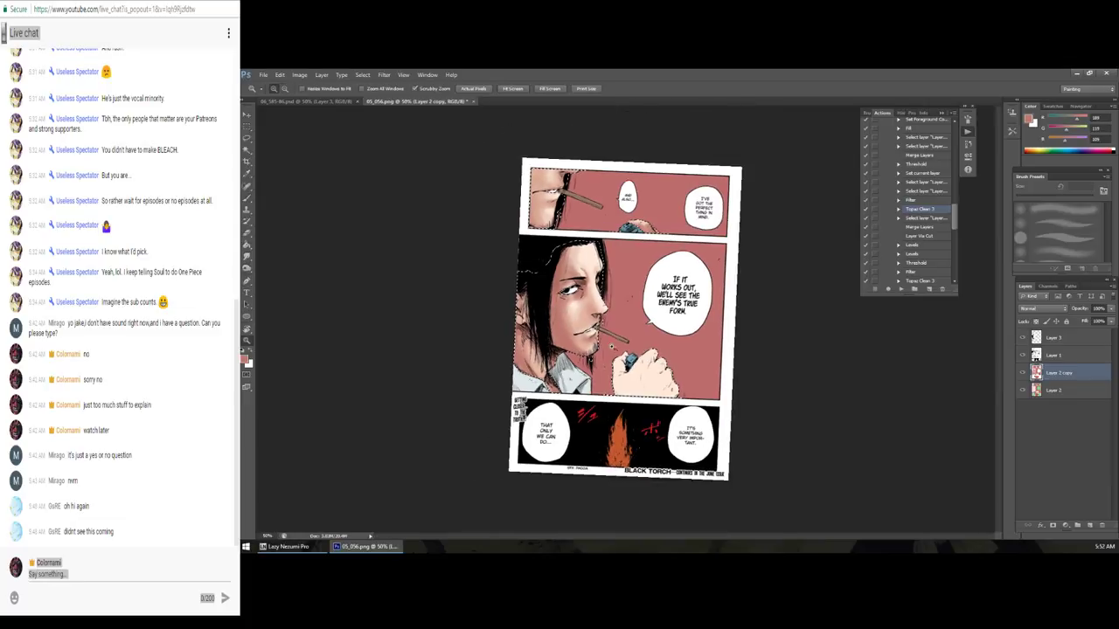
Step: Shrink the brush to about 8 px and sample the man's skin tone from his face
key(b)
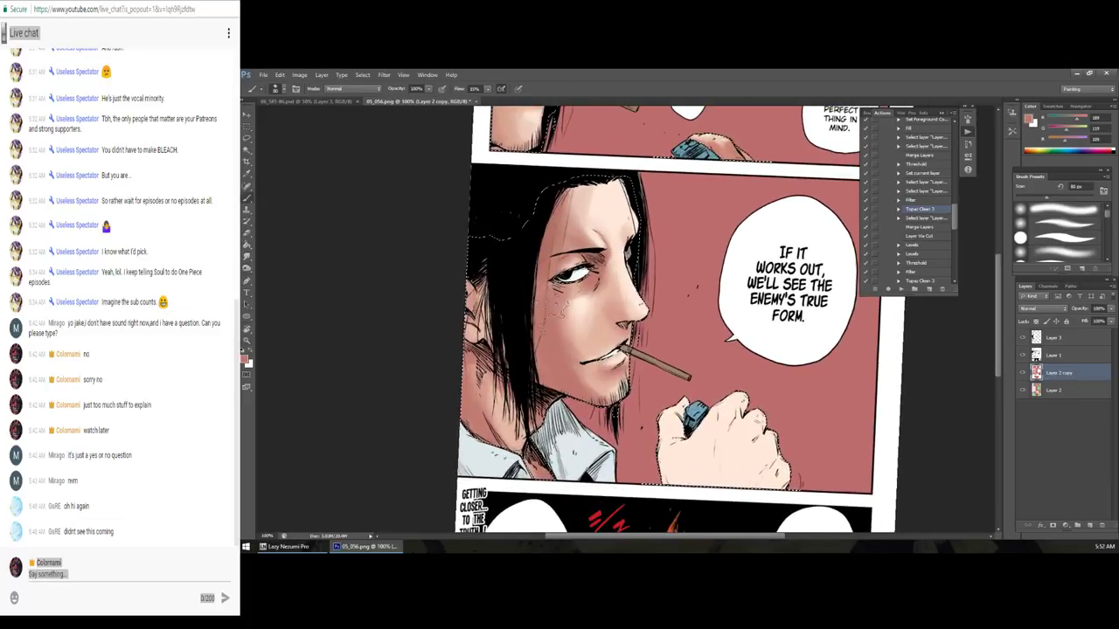
scroll(612, 297, up, 2)
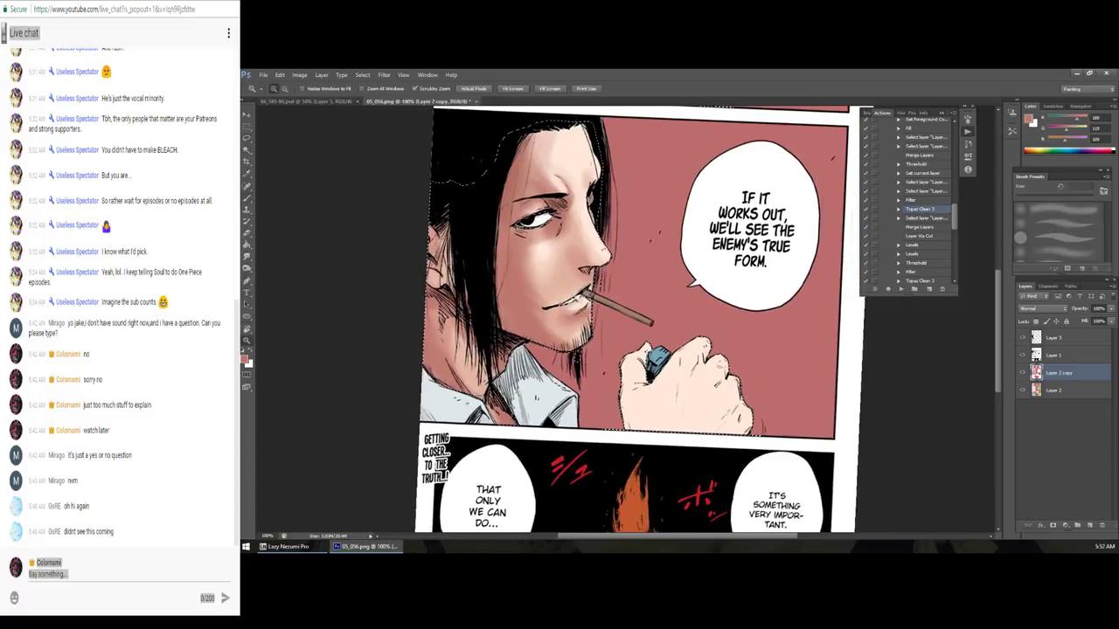
scroll(577, 301, up, 2)
scroll(533, 305, up, 2)
key(bracketleft)
key(bracketleft)
key(bracketleft)
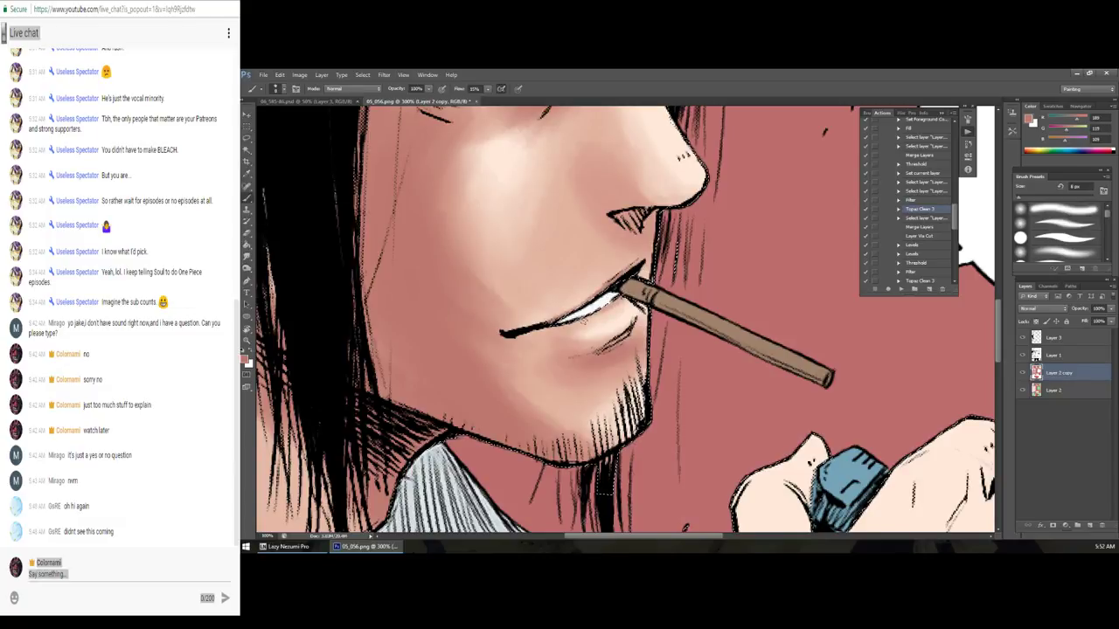
key(z)
alt+click(620, 302)
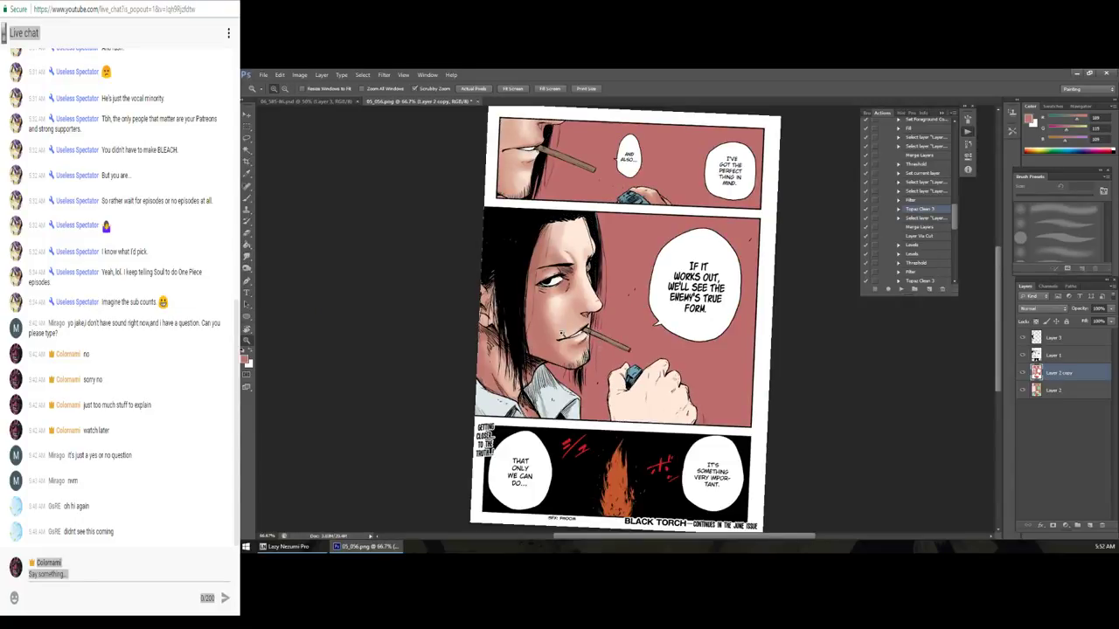
click(595, 329)
key(b)
alt+click(563, 297)
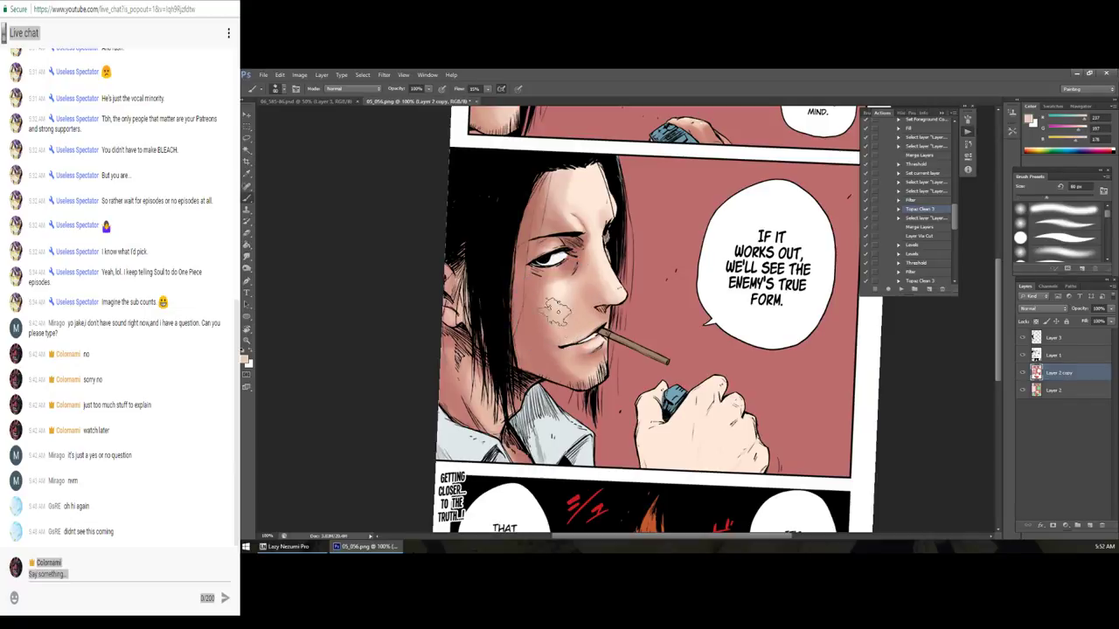
Step: Paint sampled skin tones over the stubble around the mouth and the cheek mark
mouse_move(559, 341)
mouse_down()
mouse_move(577, 354)
mouse_move(564, 358)
mouse_up()
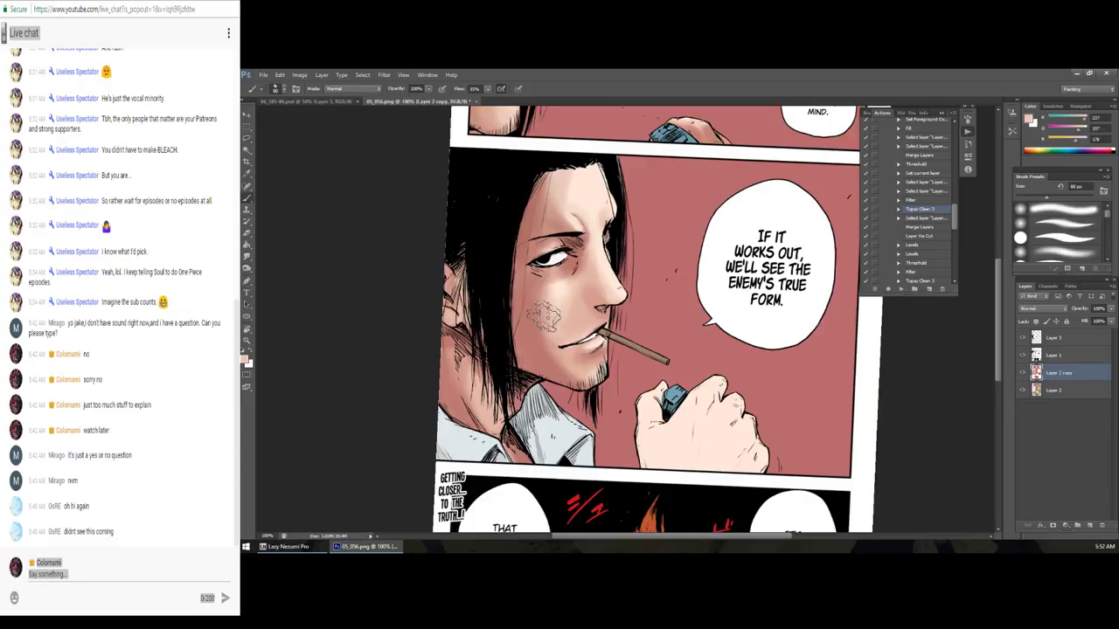
alt+click(553, 376)
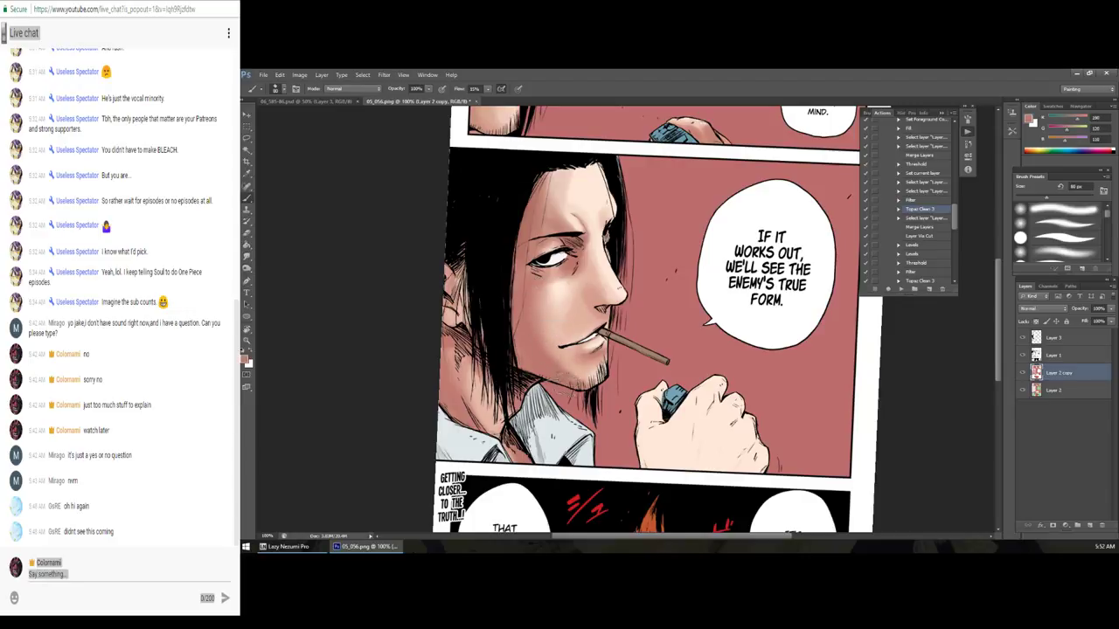
drag(523, 292, 539, 306)
alt+click(559, 330)
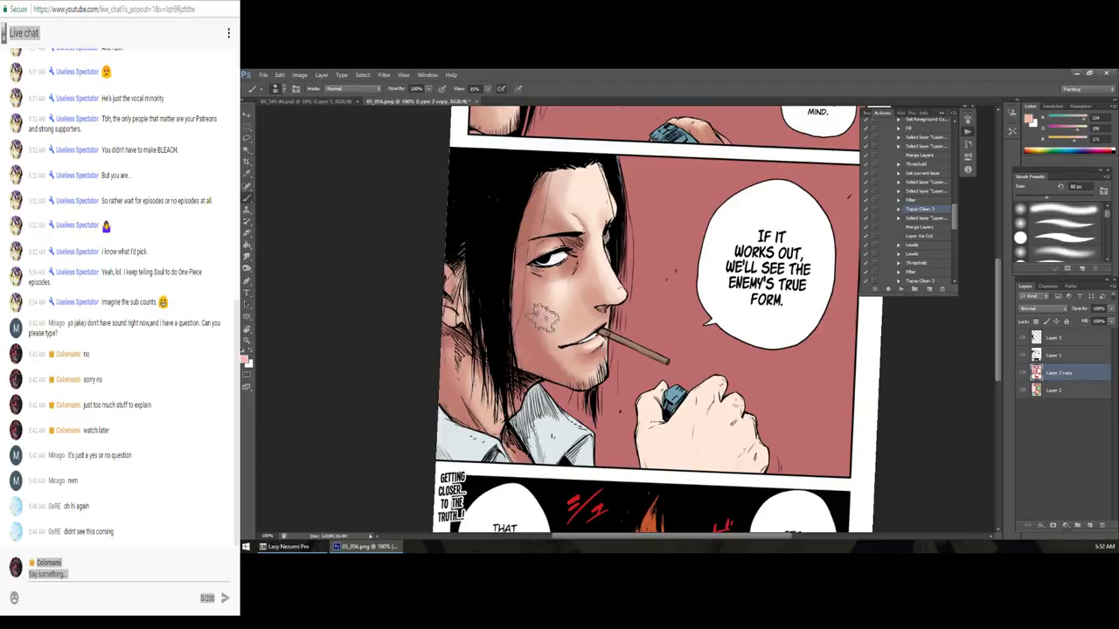
drag(575, 288, 564, 297)
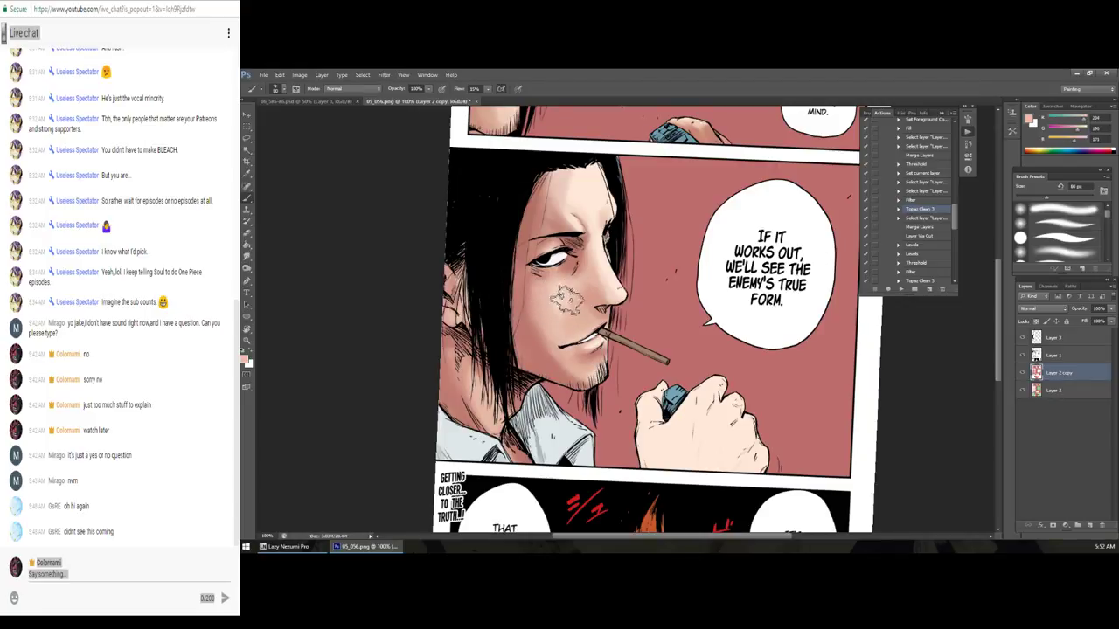
alt+click(562, 290)
drag(561, 289, 543, 303)
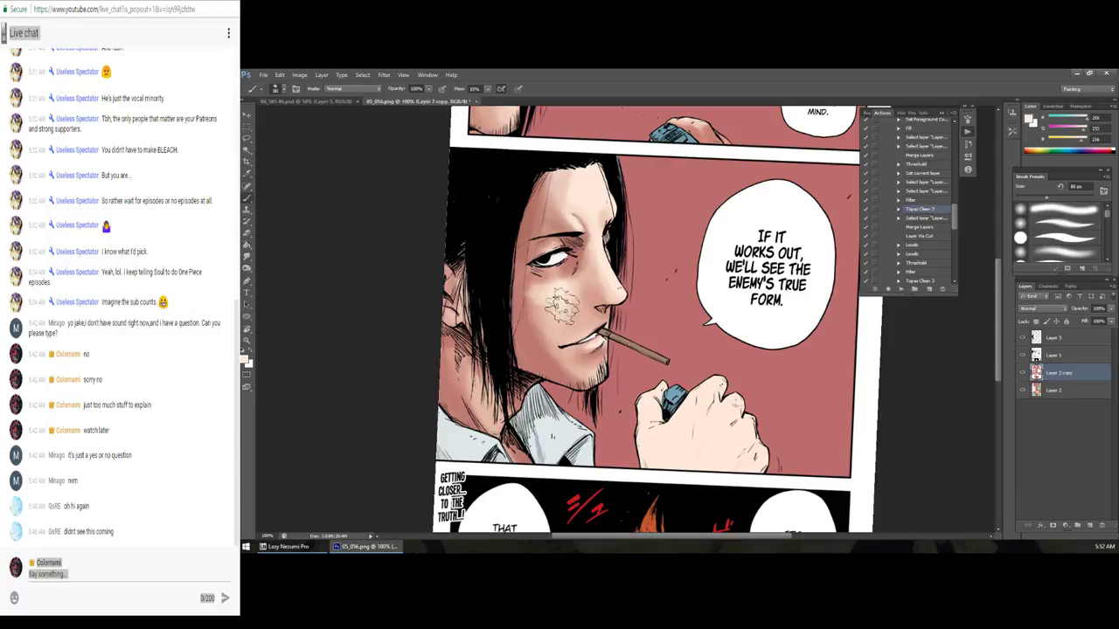
alt+click(547, 375)
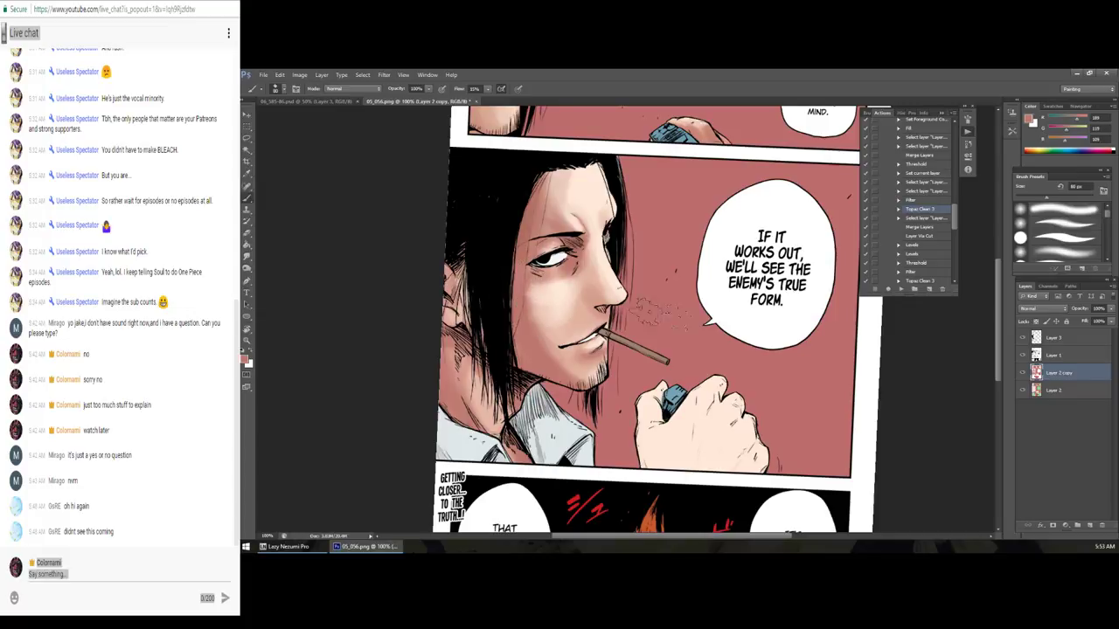
Step: Reselect with the Magic Wand and repaint the cheek stubble and chin shadows in reddish tones
key(w)
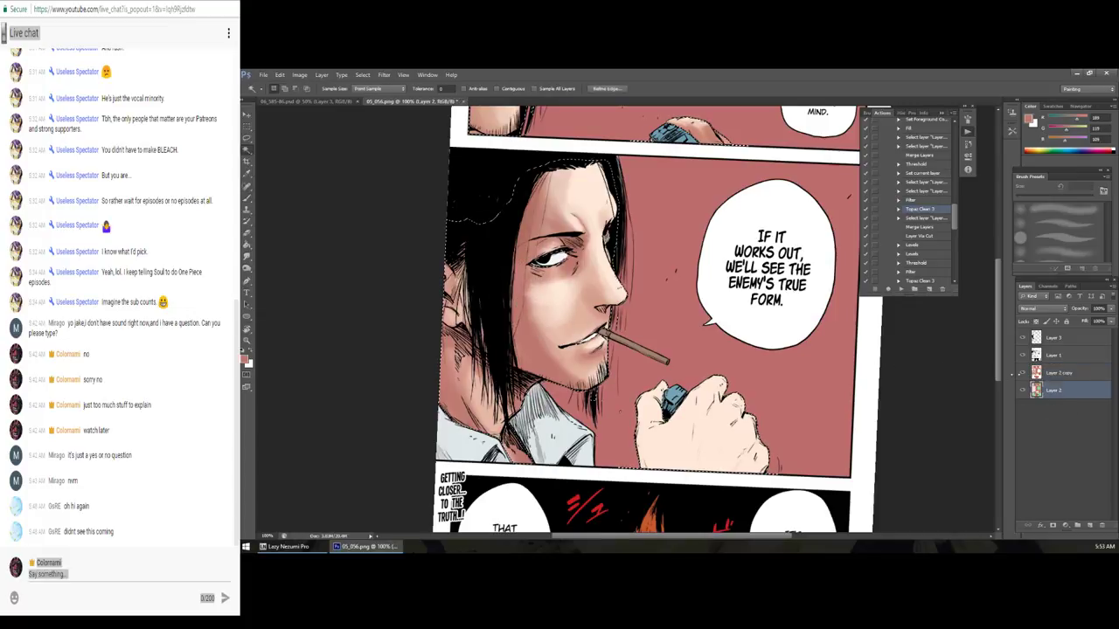
click(1062, 356)
key(b)
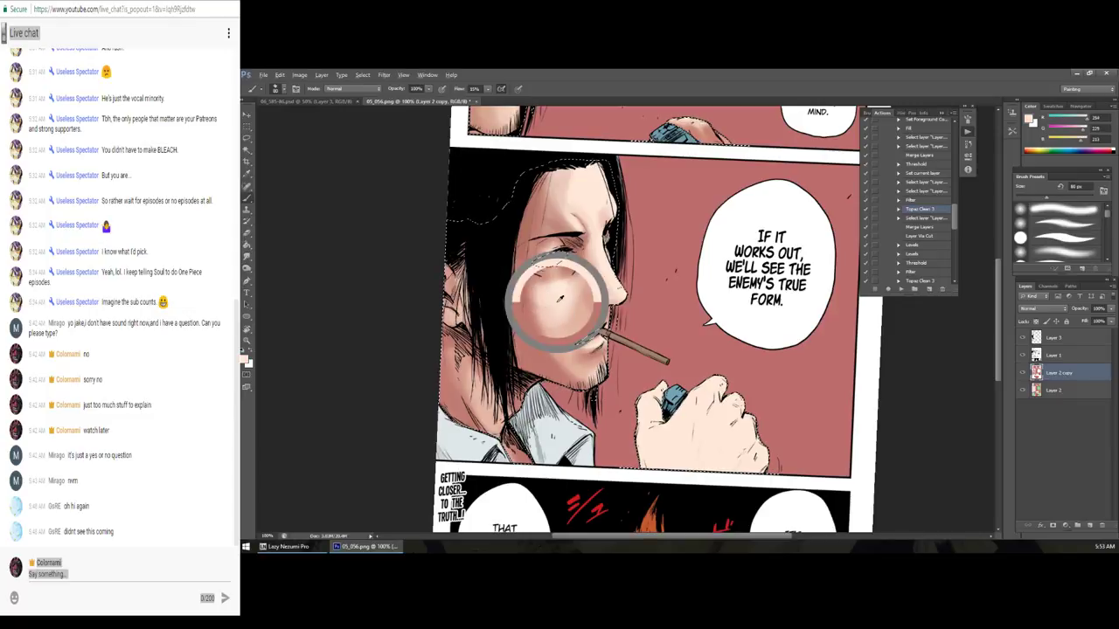
mouse_move(546, 345)
mouse_down()
mouse_move(573, 336)
mouse_move(542, 336)
mouse_move(520, 262)
mouse_move(524, 306)
mouse_move(572, 281)
mouse_move(520, 284)
mouse_move(521, 320)
mouse_move(573, 315)
mouse_move(572, 284)
mouse_up()
alt+click(551, 336)
alt+click(559, 292)
mouse_move(560, 325)
mouse_down()
mouse_move(532, 295)
mouse_move(537, 306)
mouse_up()
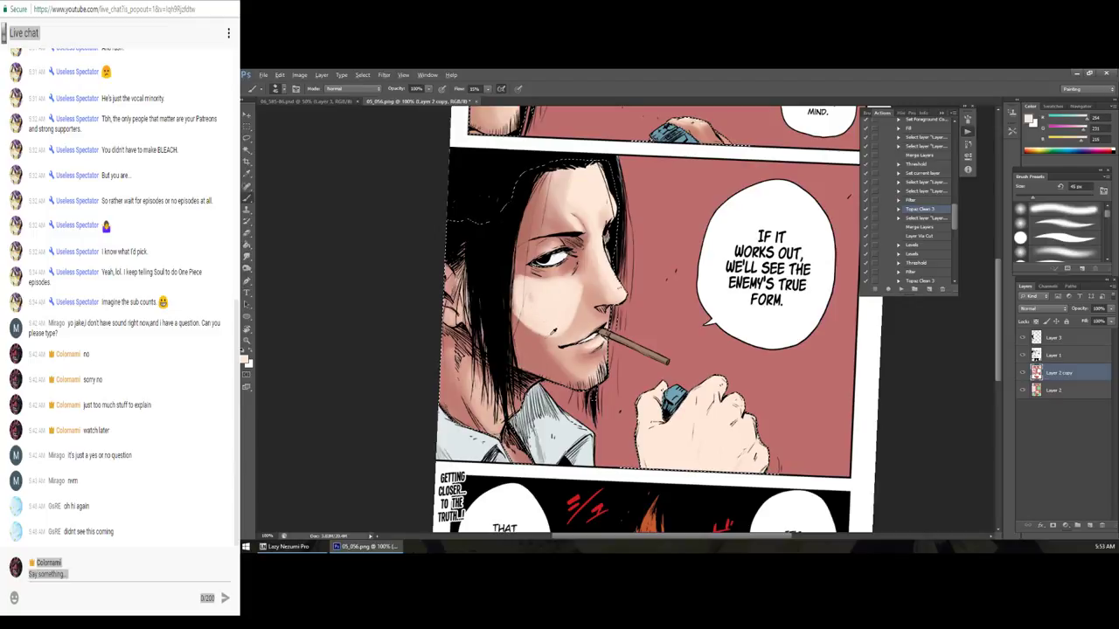
alt+click(533, 325)
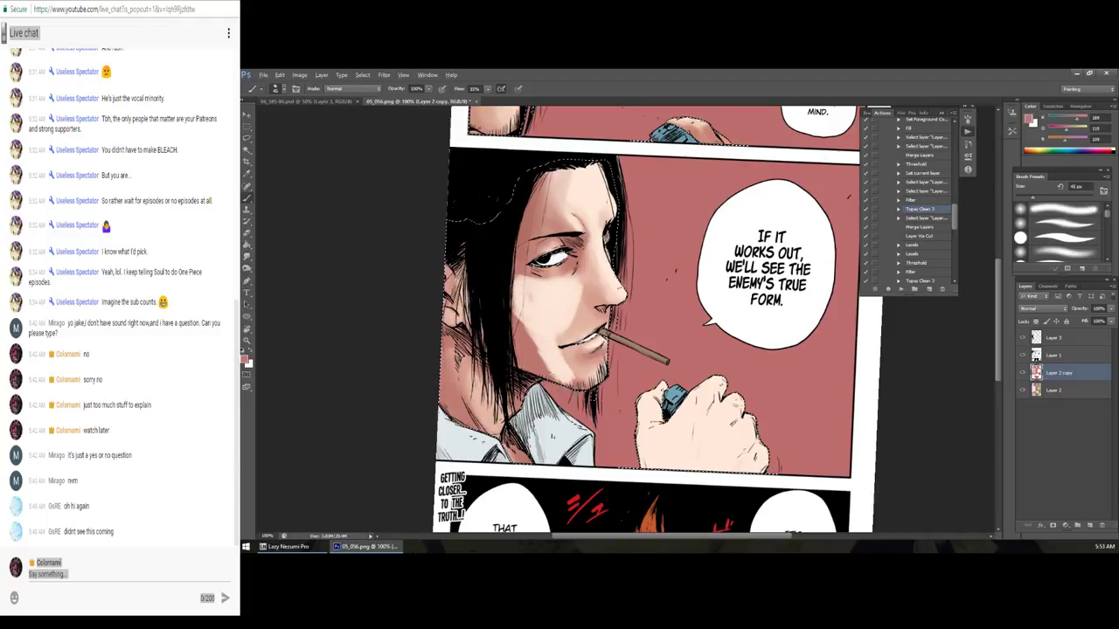
mouse_move(534, 354)
mouse_down()
mouse_move(511, 288)
mouse_move(529, 292)
mouse_move(530, 317)
mouse_up()
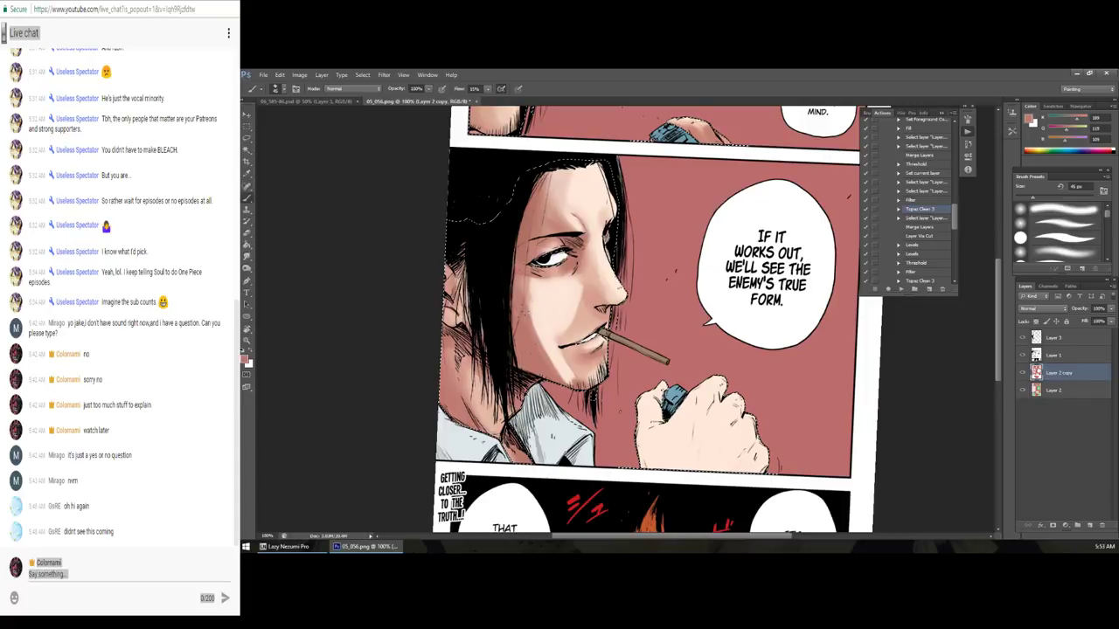
drag(547, 353, 558, 361)
alt+click(552, 358)
alt+click(550, 349)
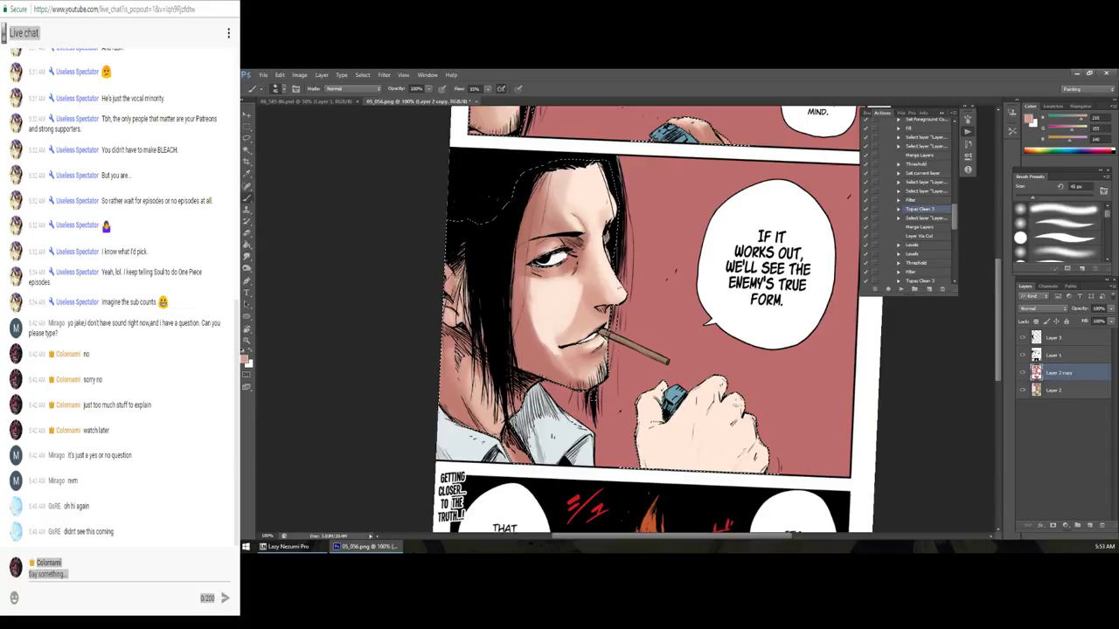
Step: Revert to the earlier History state before the face strokes and deselect
click(899, 115)
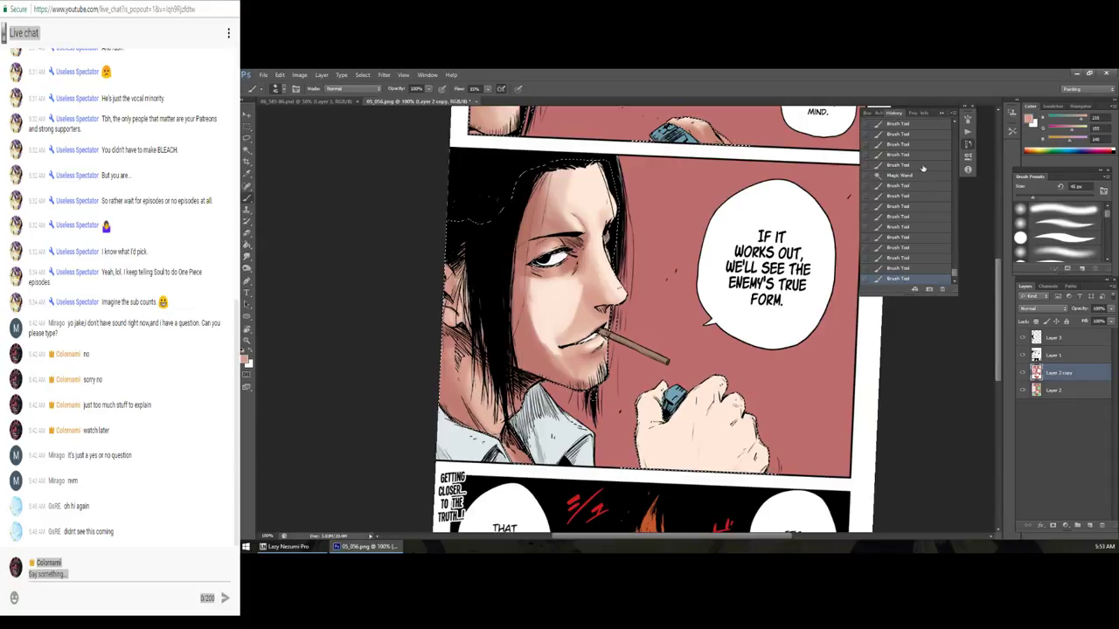
scroll(944, 254, up, 2)
scroll(930, 255, up, 2)
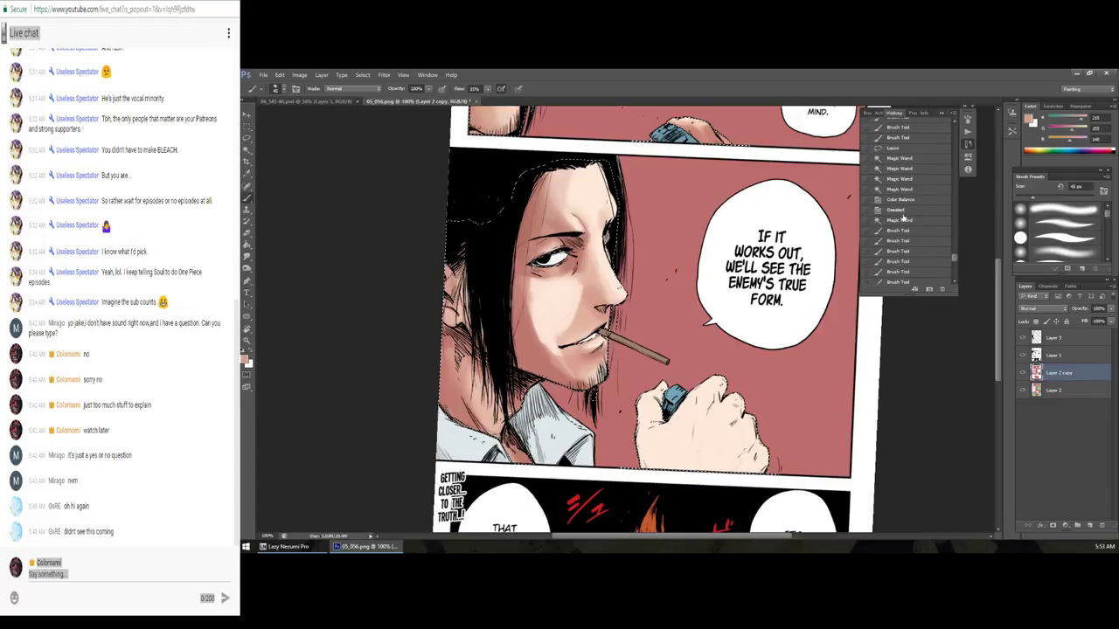
click(901, 220)
key(z)
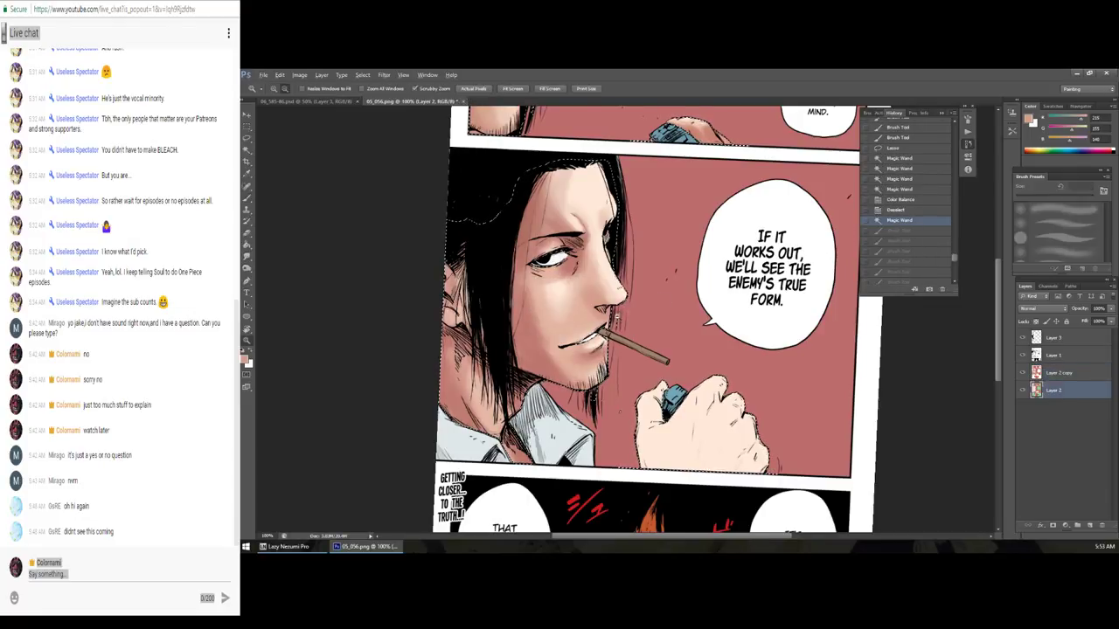
drag(656, 306, 628, 307)
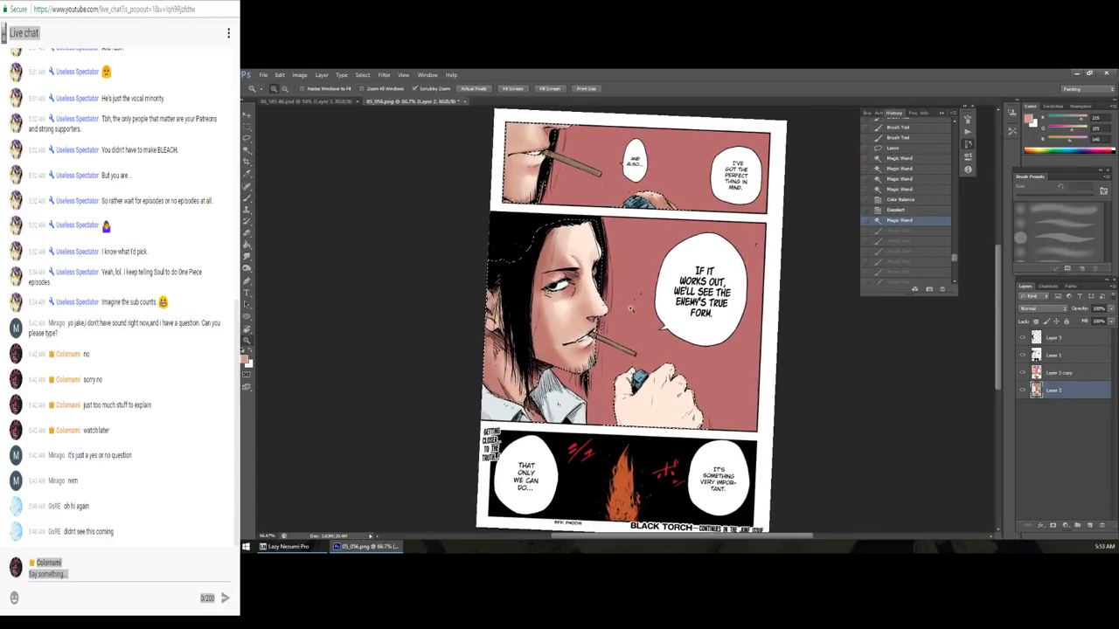
key(ctrl+d)
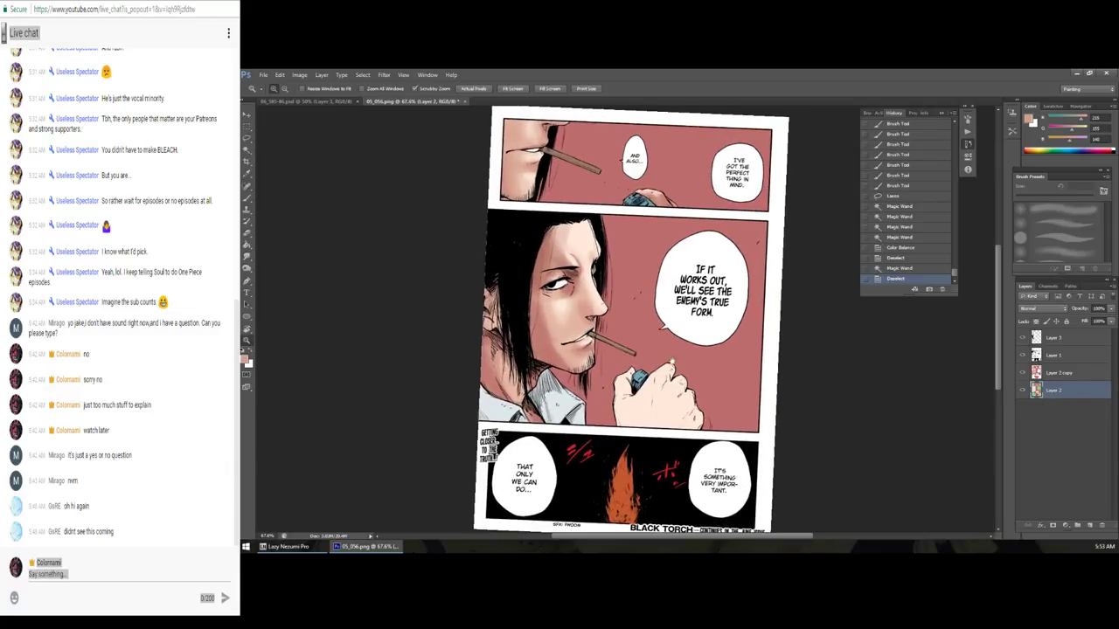
Step: Magic-wand the pink background area and pick a skin tone from the face
key(w)
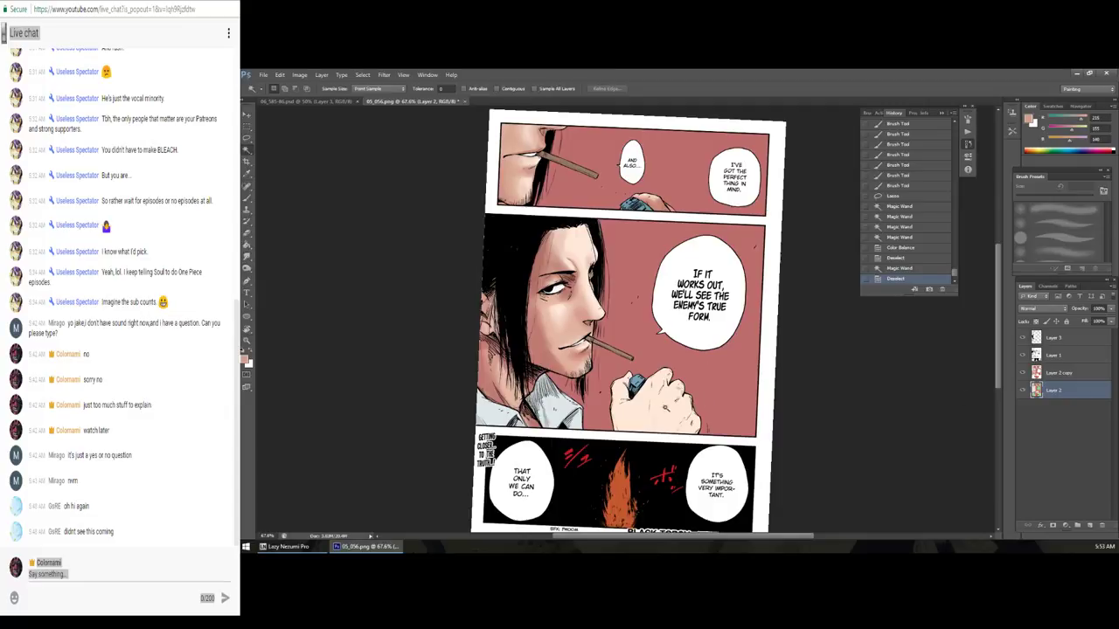
click(723, 394)
click(1040, 374)
key(b)
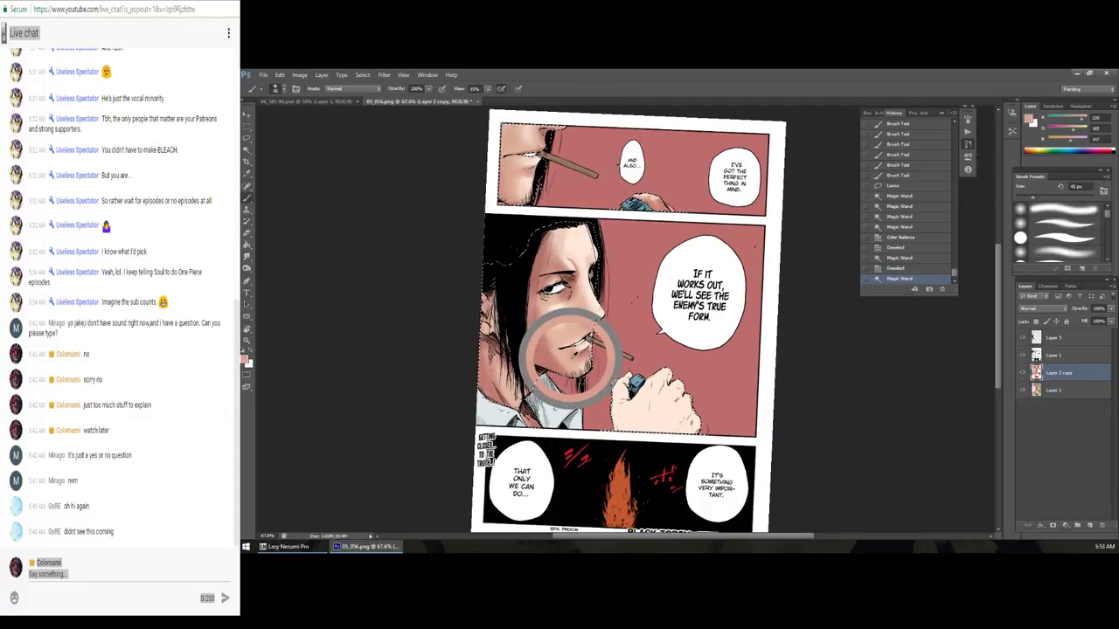
alt+click(579, 339)
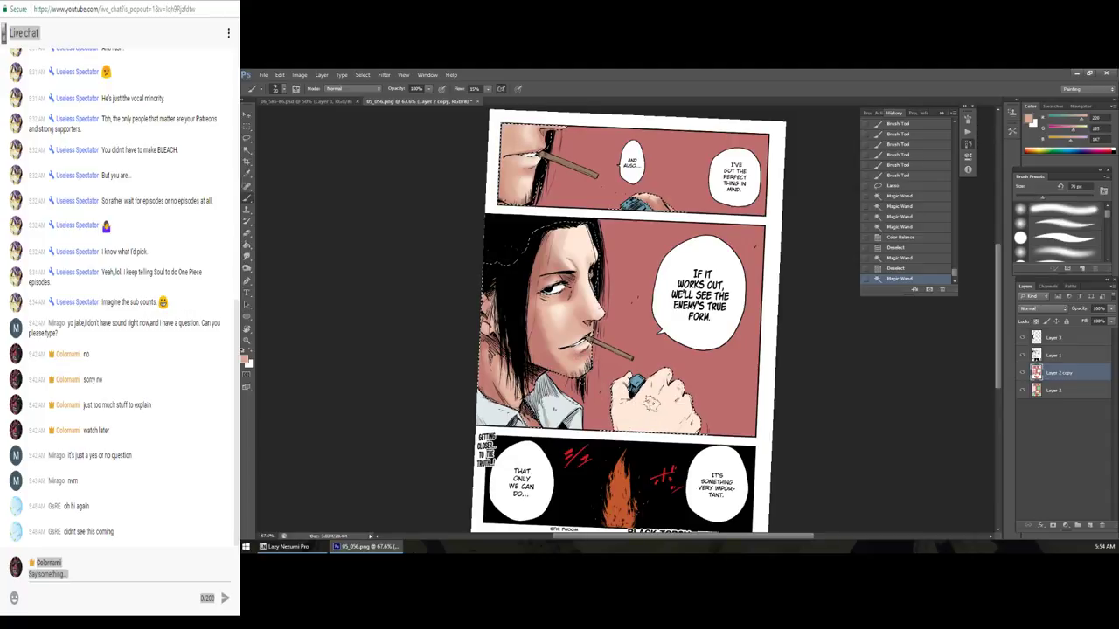
Step: Paint skin shading on the hand, redoing one stroke, then bring up the foreground colour picker
mouse_move(652, 401)
mouse_down()
mouse_move(655, 410)
mouse_move(631, 412)
mouse_up()
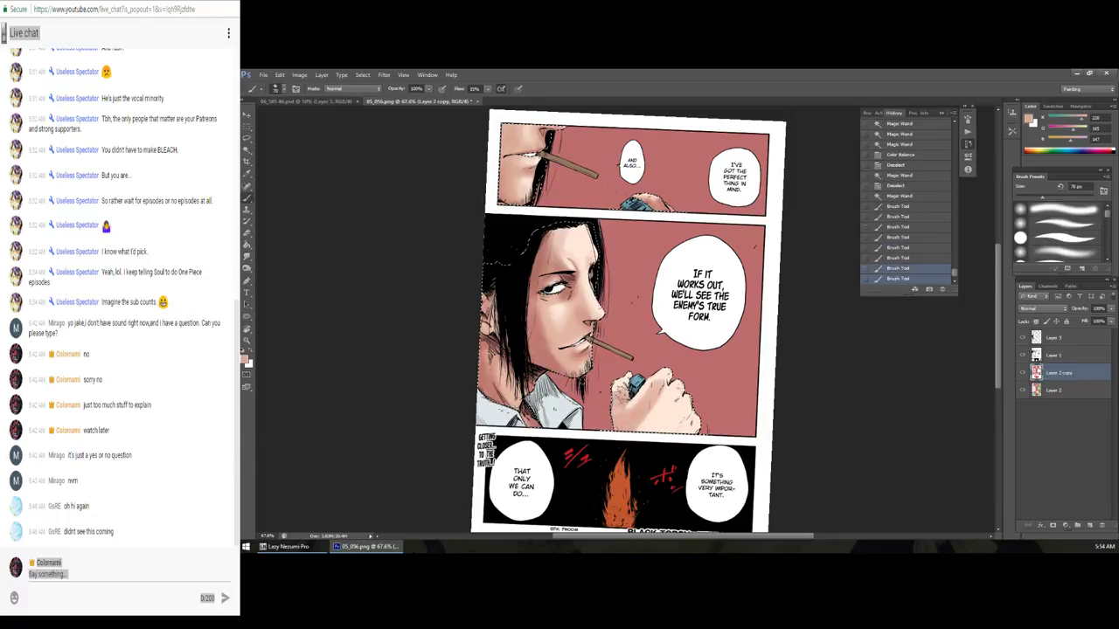
key(ctrl+z)
key(ctrl+z)
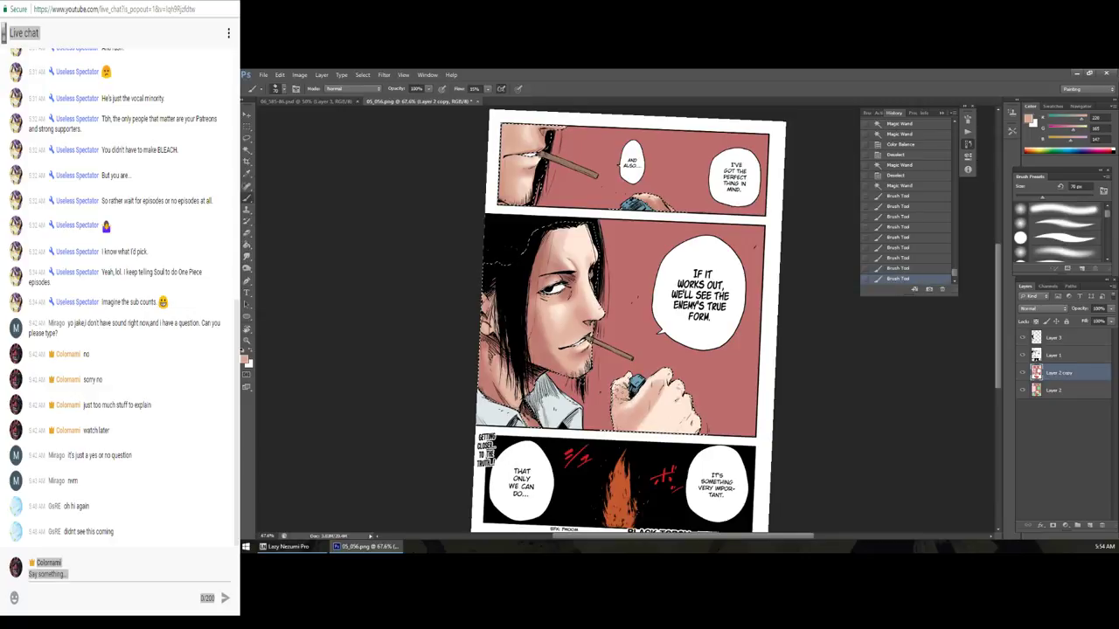
drag(619, 383, 634, 392)
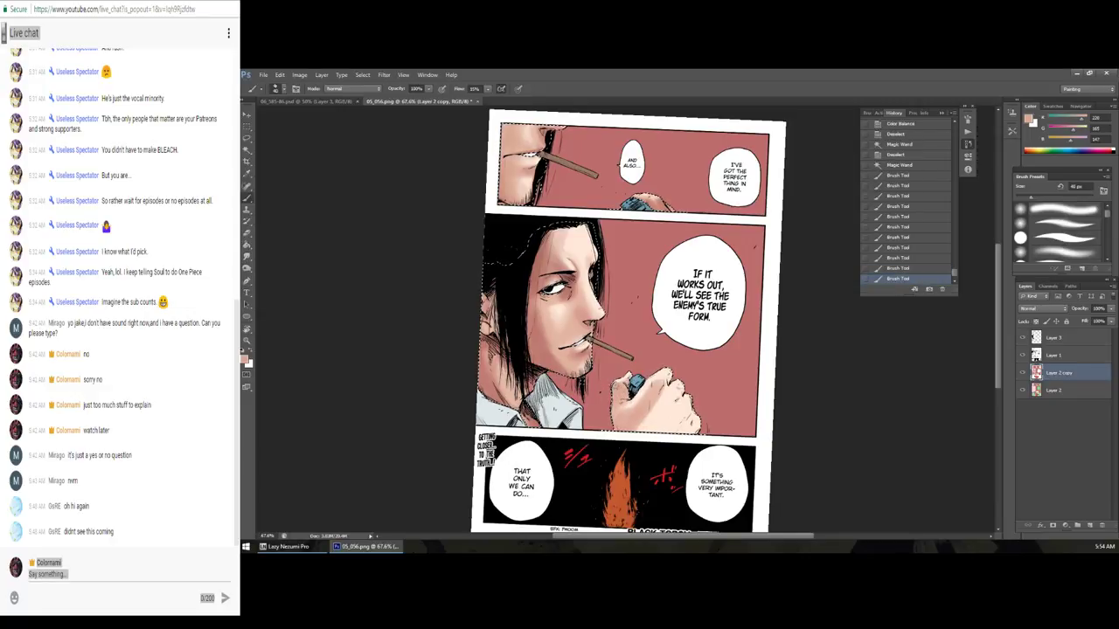
drag(635, 400, 645, 409)
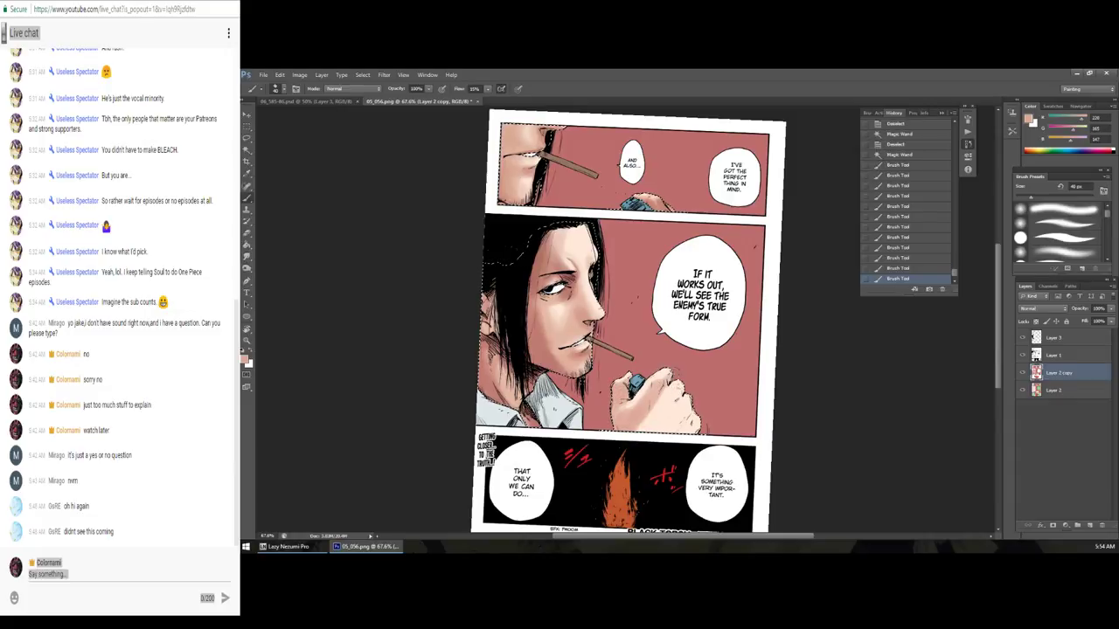
drag(652, 383, 652, 400)
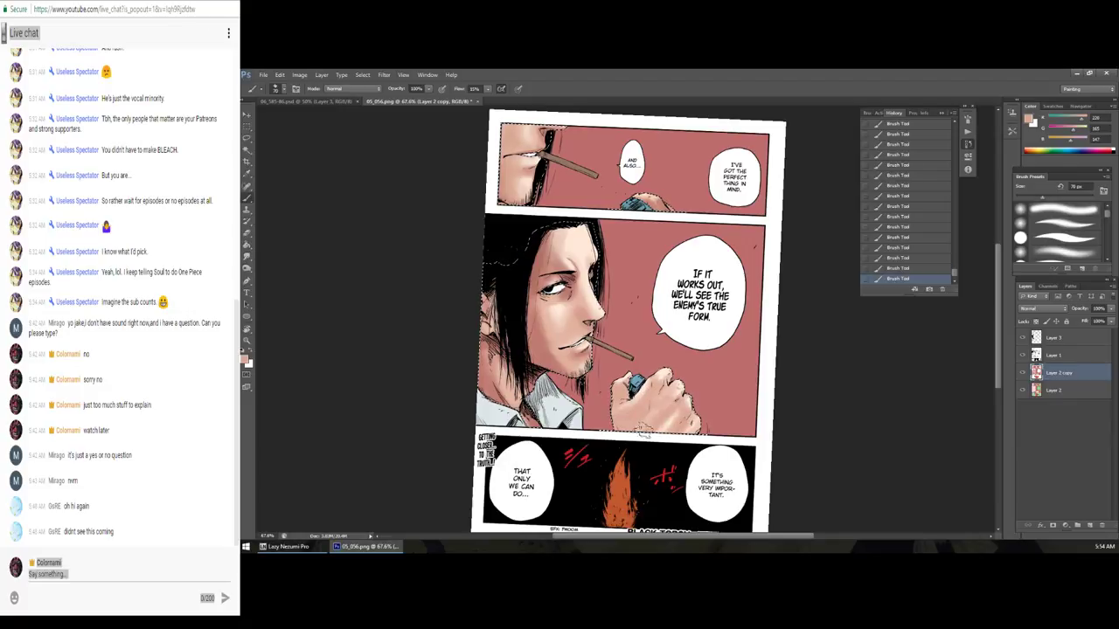
key(alt+shift+k)
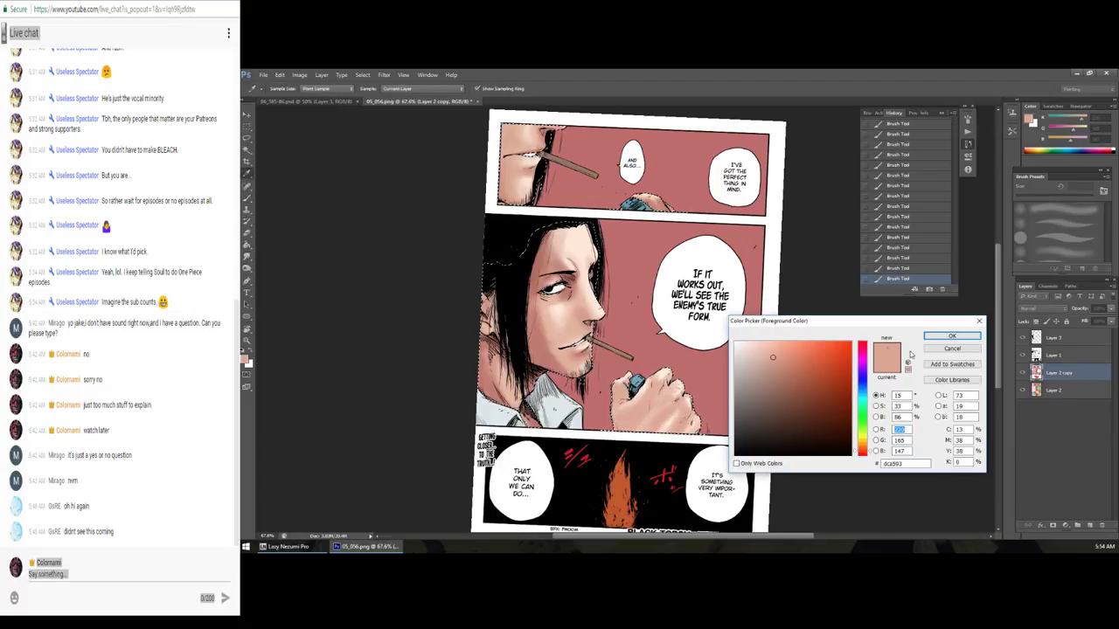
Step: Close the colour picker, sample the face colour and brush darker shading onto the hand near the lighter
click(950, 336)
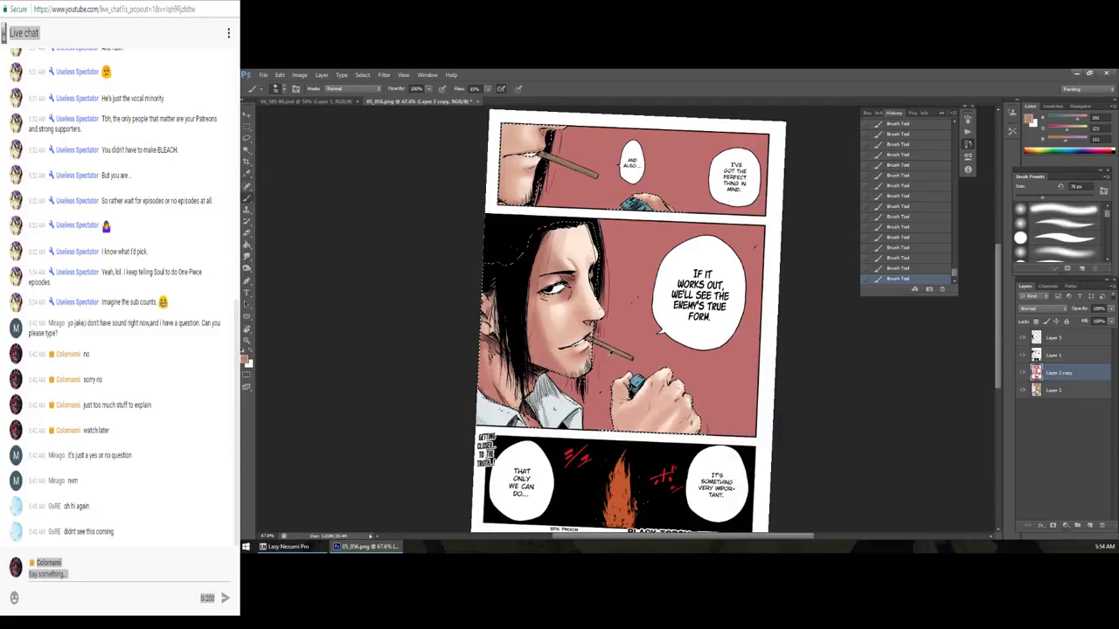
alt+click(582, 355)
drag(648, 405, 664, 398)
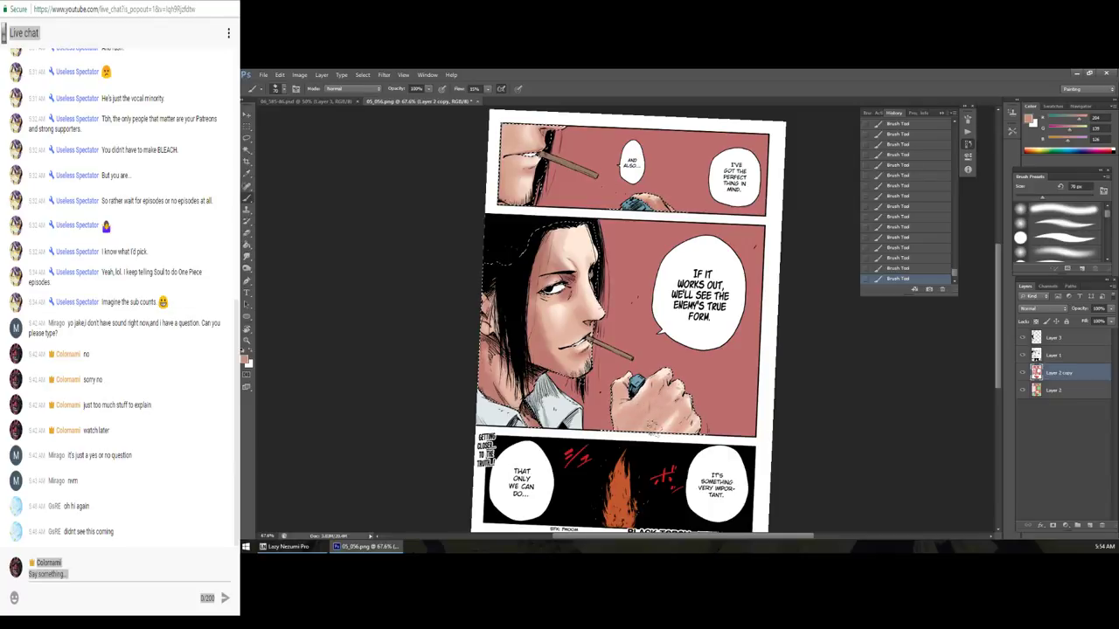
drag(671, 451, 678, 453)
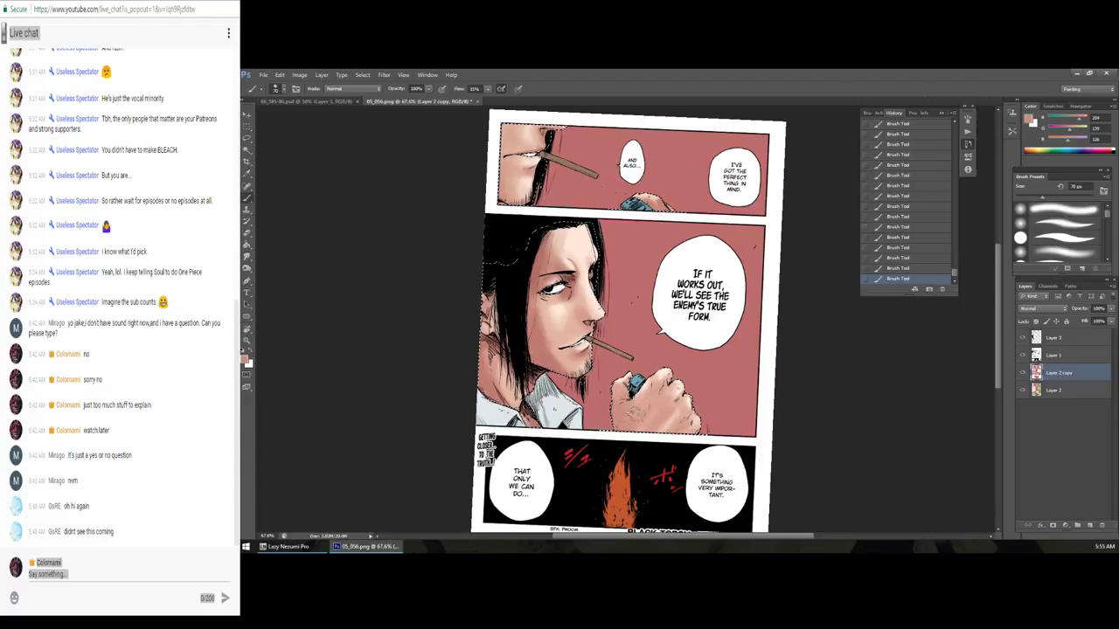
mouse_move(635, 413)
mouse_down()
mouse_move(673, 434)
mouse_move(664, 425)
mouse_up()
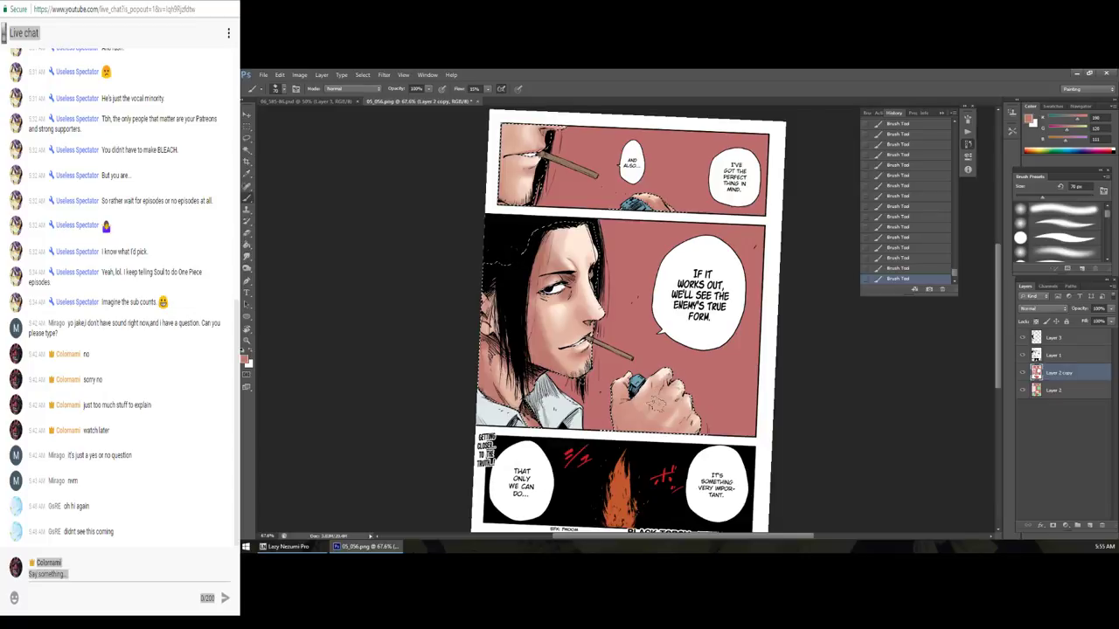
drag(657, 402, 657, 402)
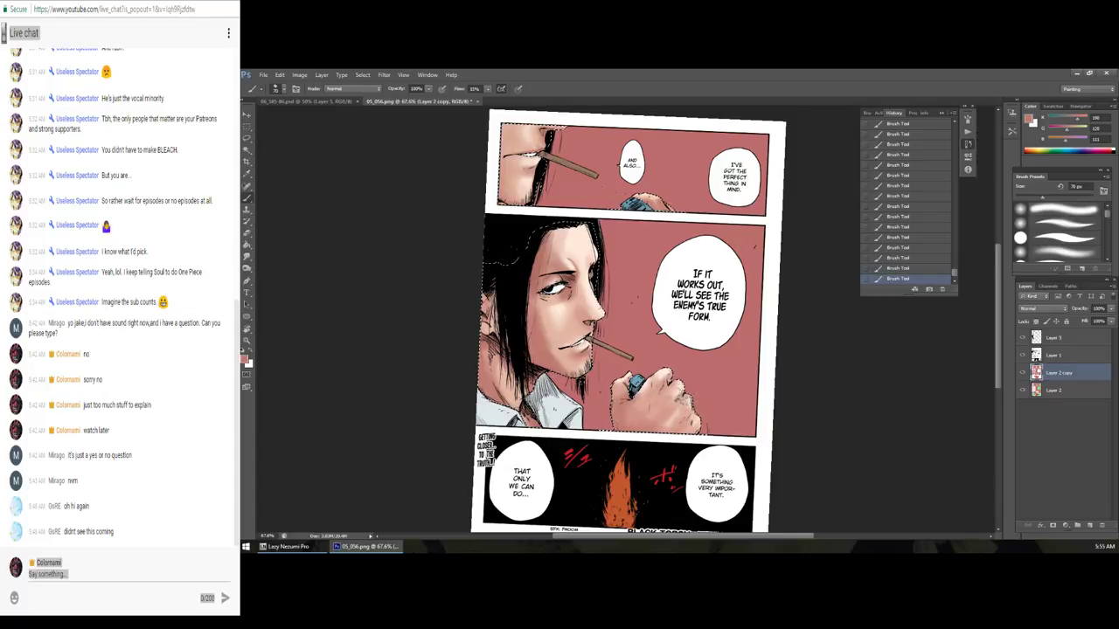
key(ctrl+z)
drag(655, 404, 656, 405)
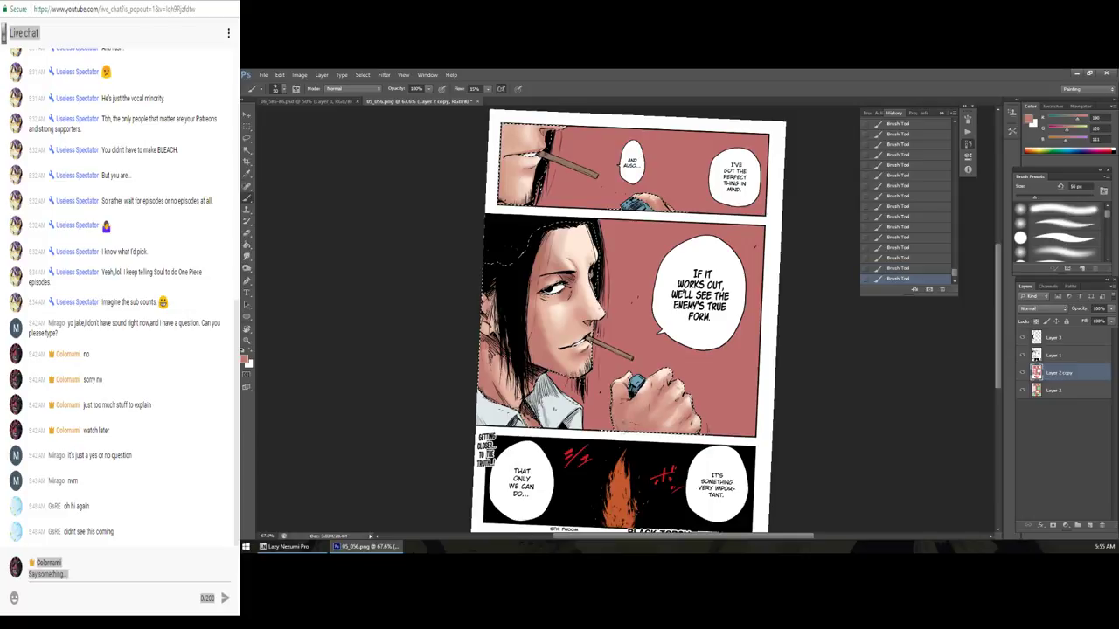
Step: Zoom onto the hand, undo the last brush stroke and lasso around the hand
key(z)
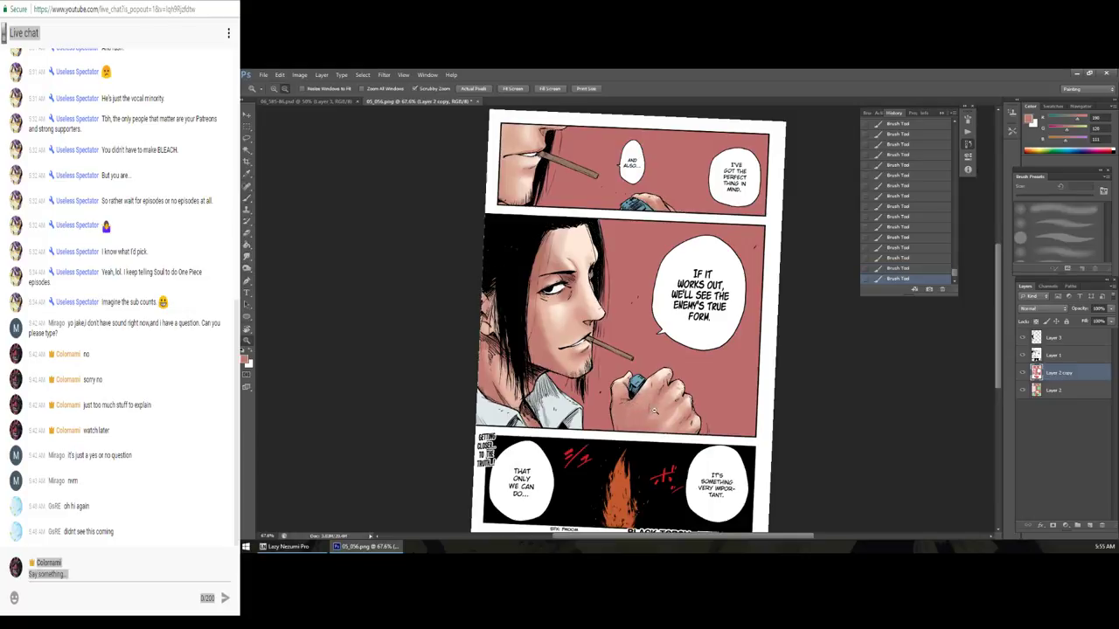
key(ctrl+minus)
click(662, 370)
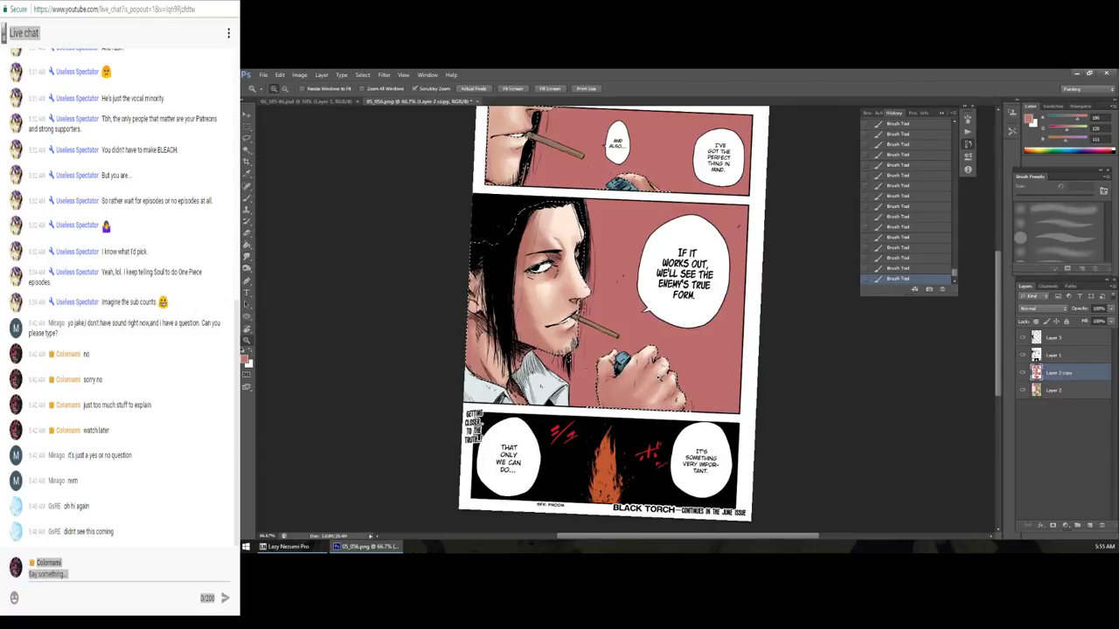
key(b)
key(l)
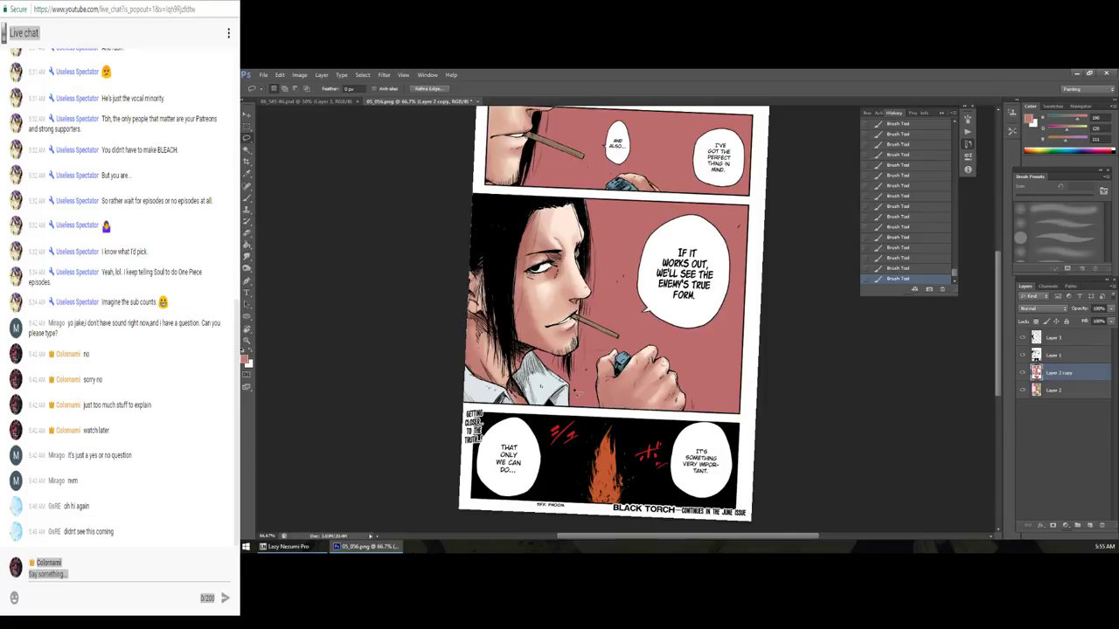
key(ctrl+z)
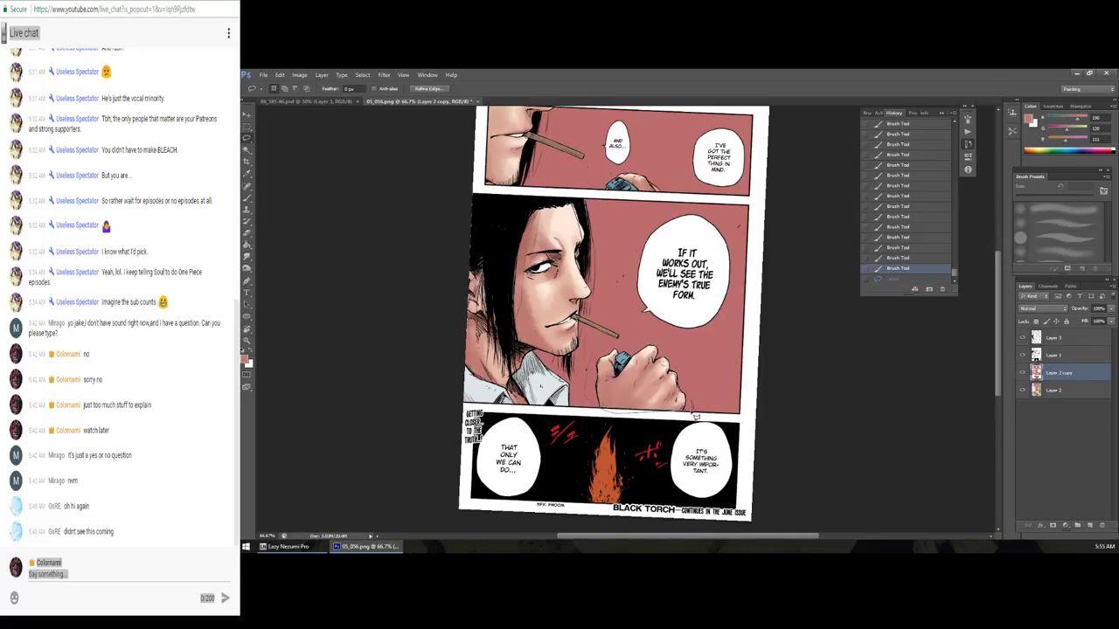
drag(603, 350, 593, 371)
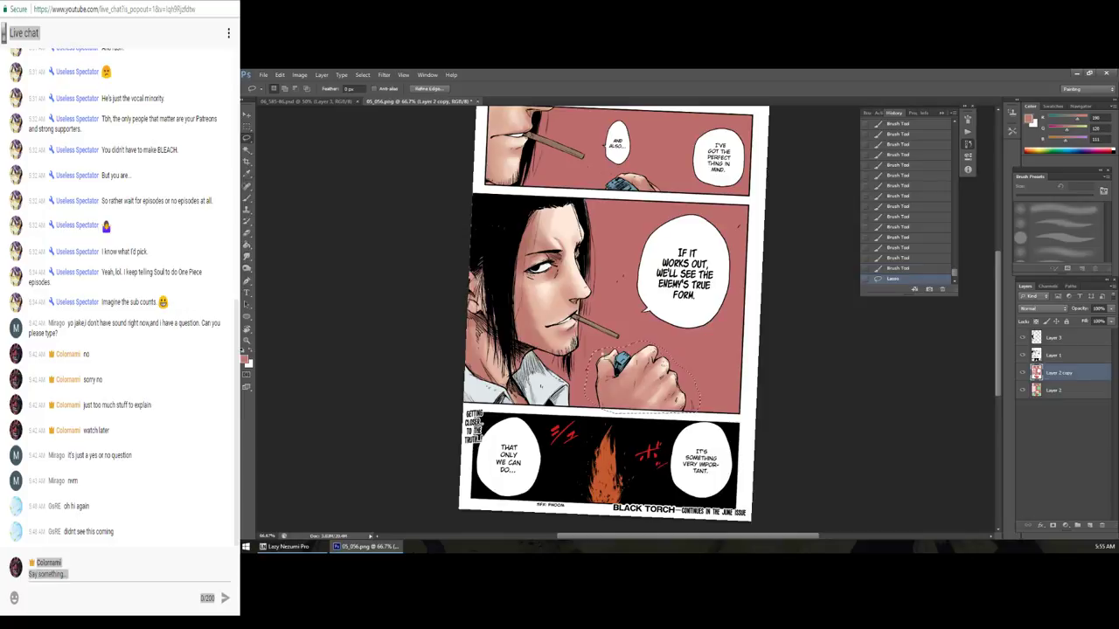
Step: Magic-wand the hand area on Layer 2 with several clicks, then switch to Layer 2 copy
key(w)
click(1044, 393)
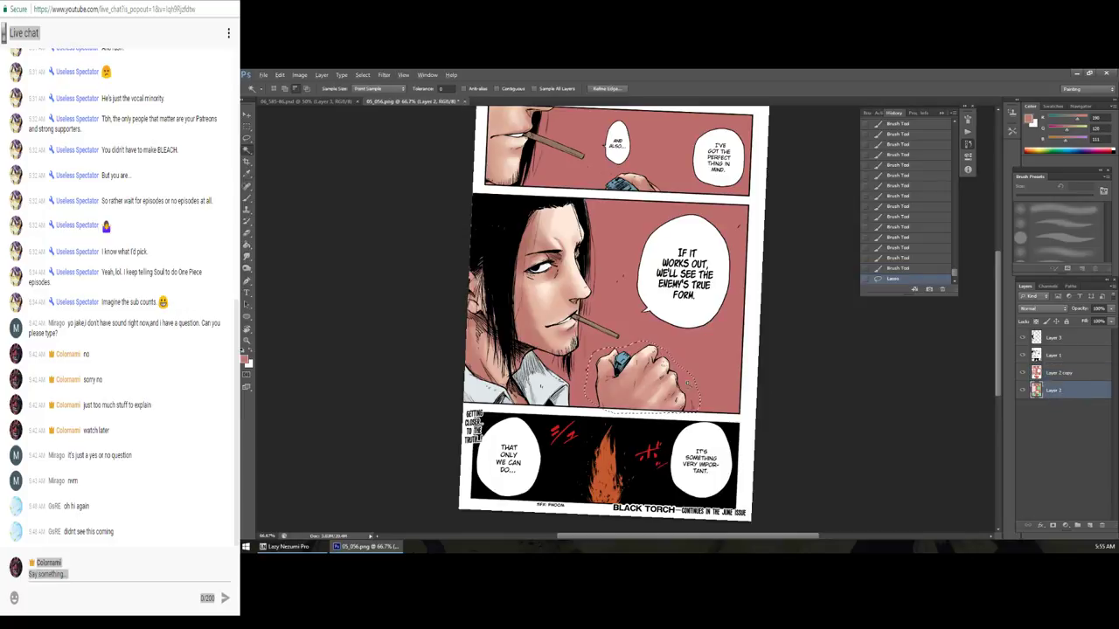
click(688, 388)
click(664, 385)
click(648, 413)
click(1059, 376)
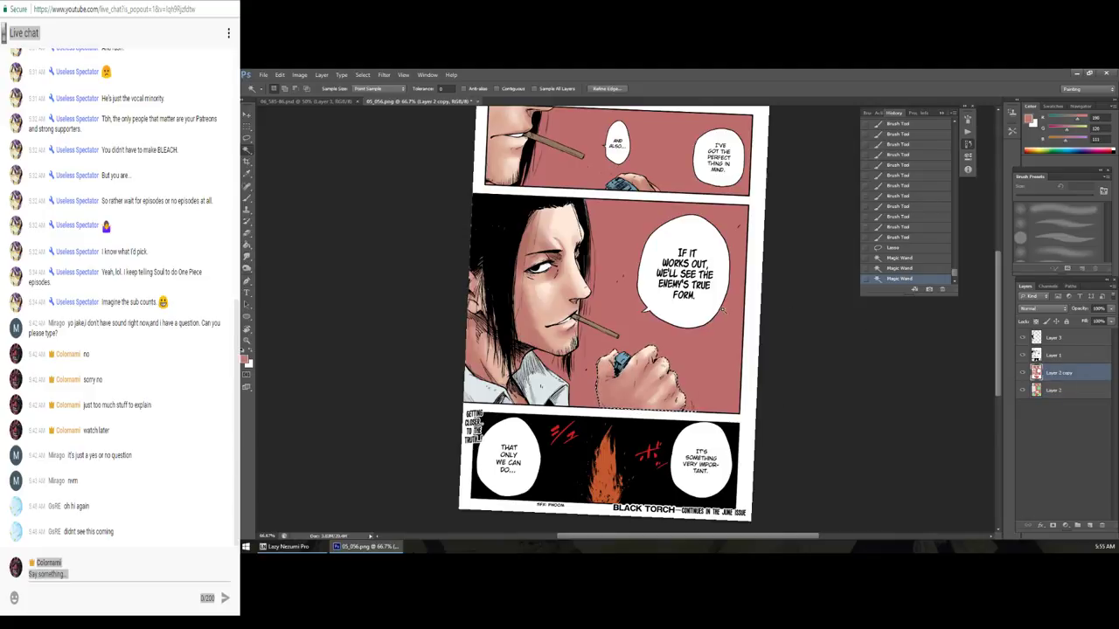
Step: Warm the hand with Color Balance midtones +23/-11/-11 and clear the selection
key(ctrl+u)
click(766, 347)
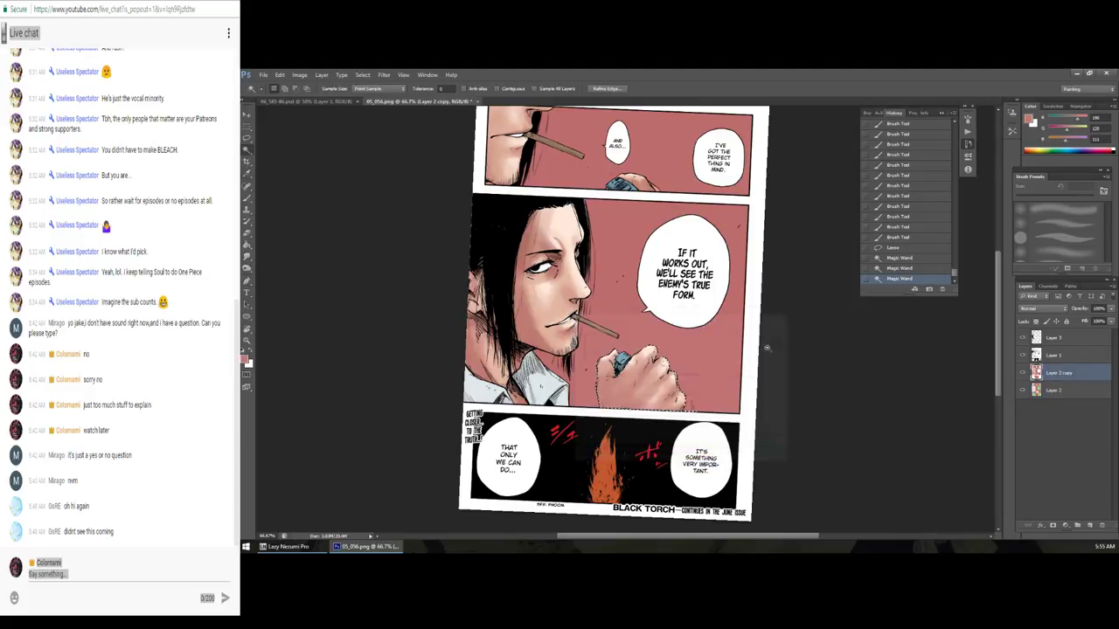
key(ctrl+b)
mouse_move(753, 313)
mouse_down()
mouse_move(752, 291)
mouse_move(765, 295)
mouse_move(749, 303)
mouse_up()
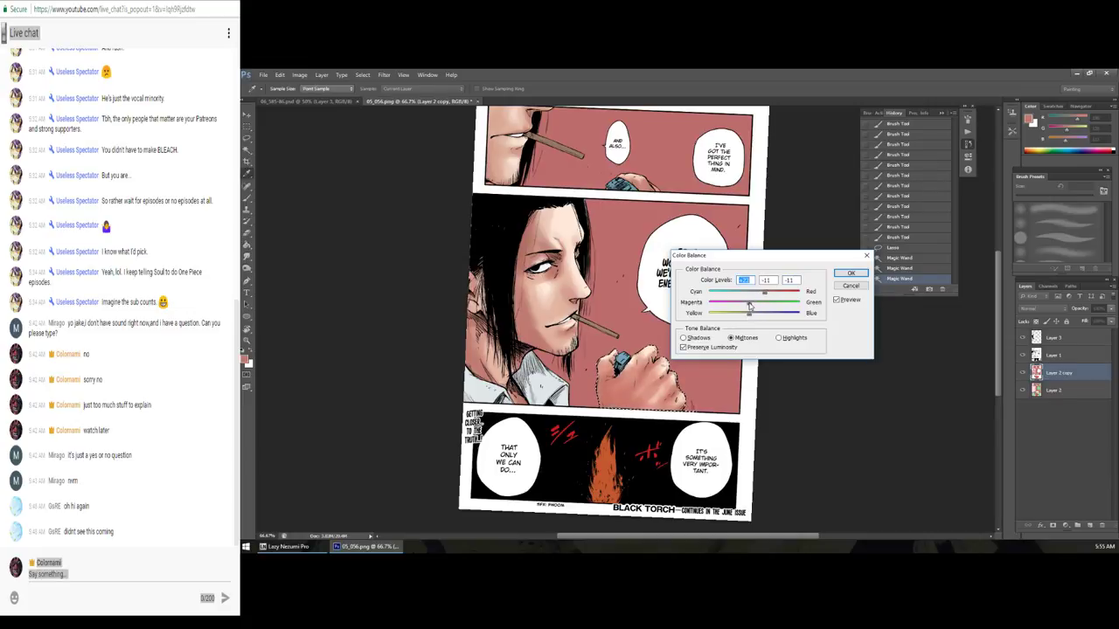
click(844, 274)
key(ctrl+d)
click(1062, 393)
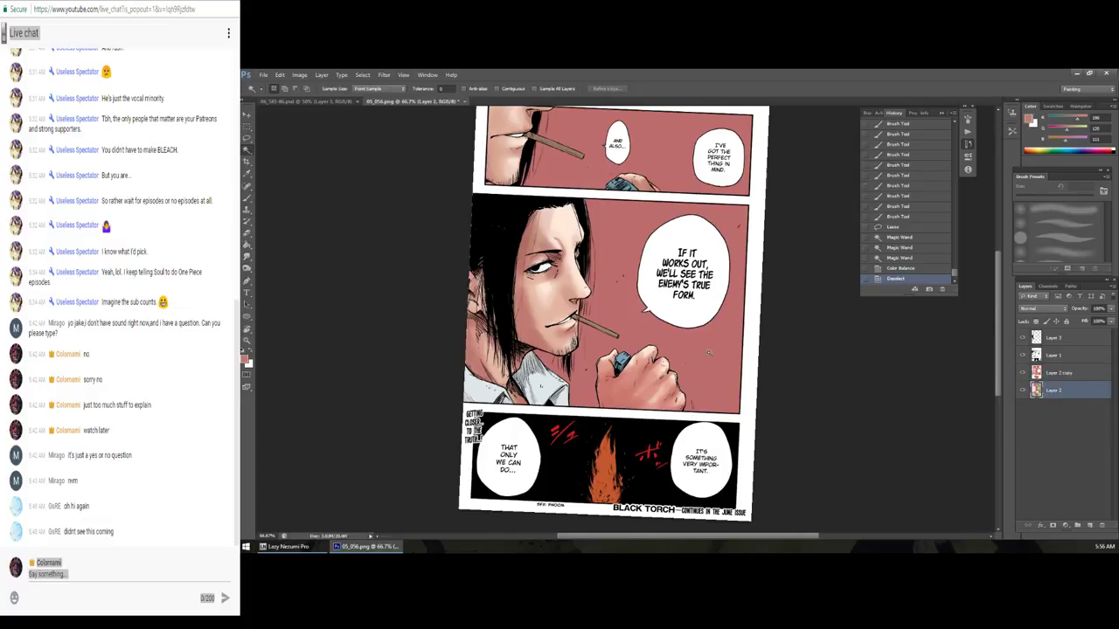
Step: Magic-wand the cigarettes and paint both of them white on Layer 2 copy
scroll(662, 306, up, 3)
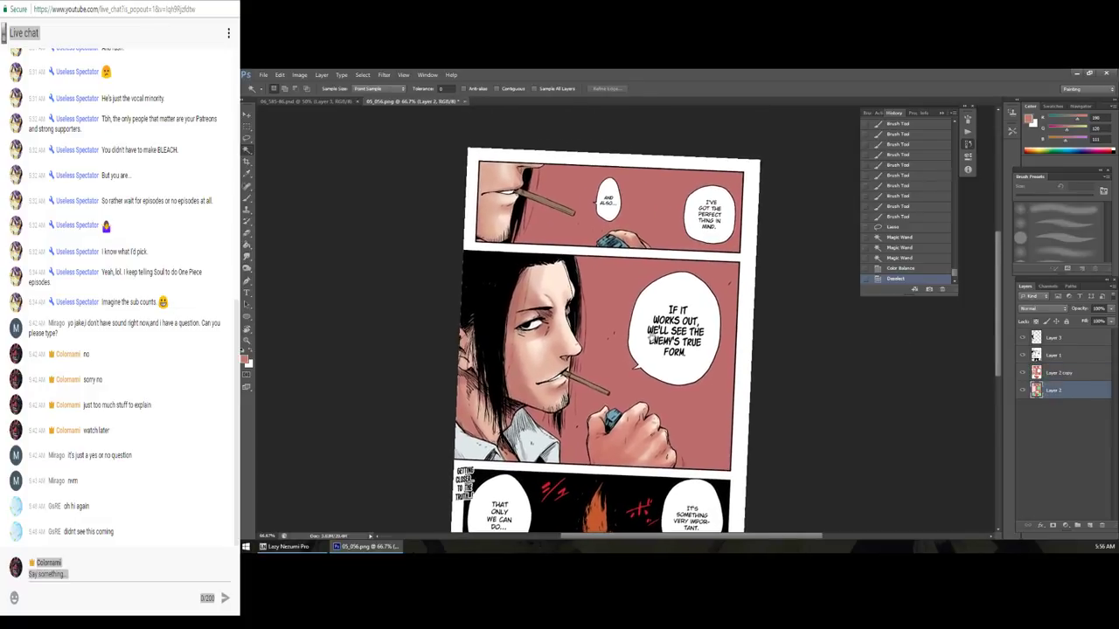
scroll(650, 339, up, 3)
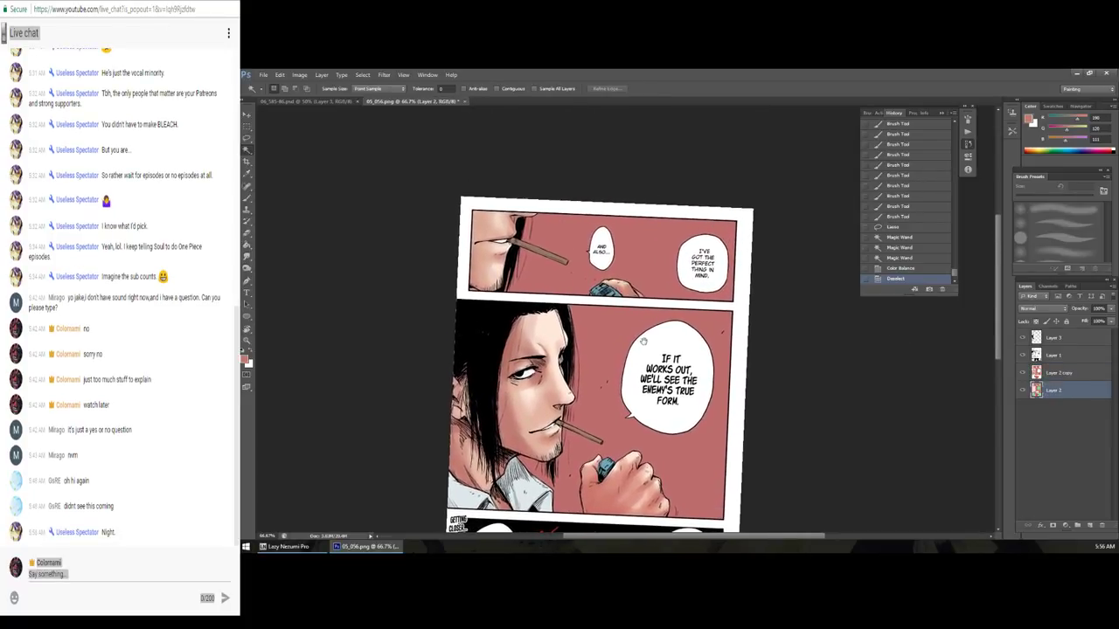
drag(643, 341, 648, 328)
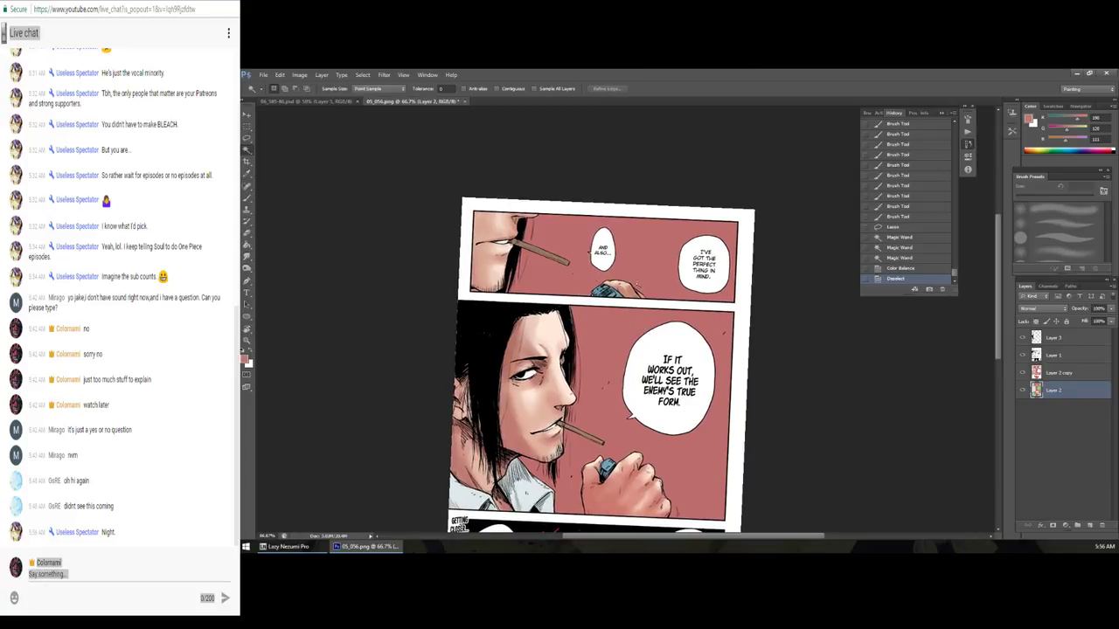
click(572, 430)
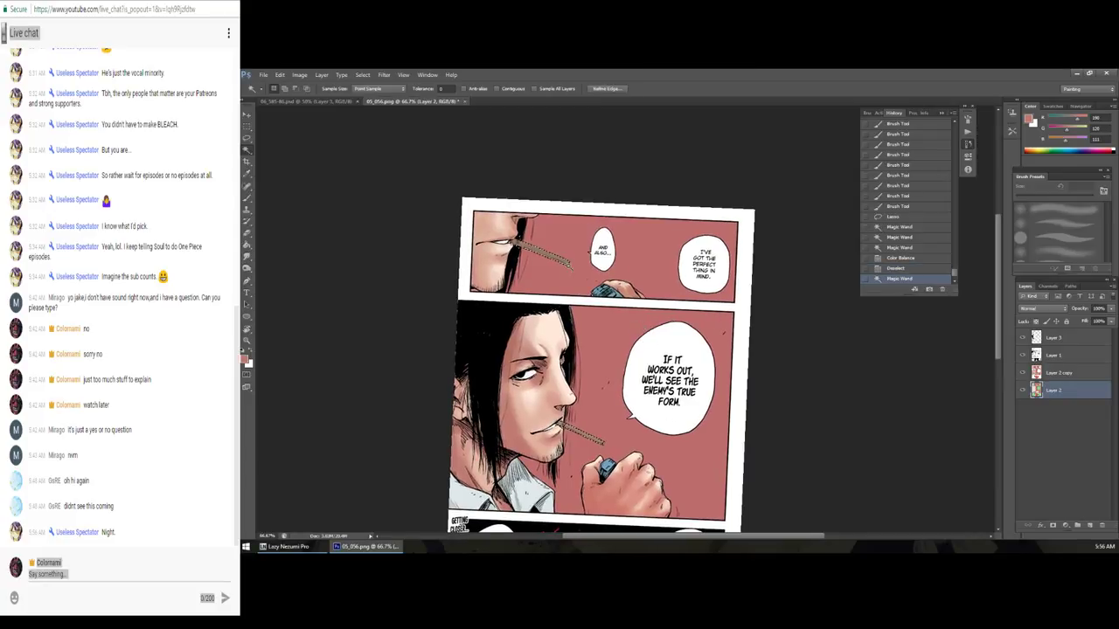
click(1058, 372)
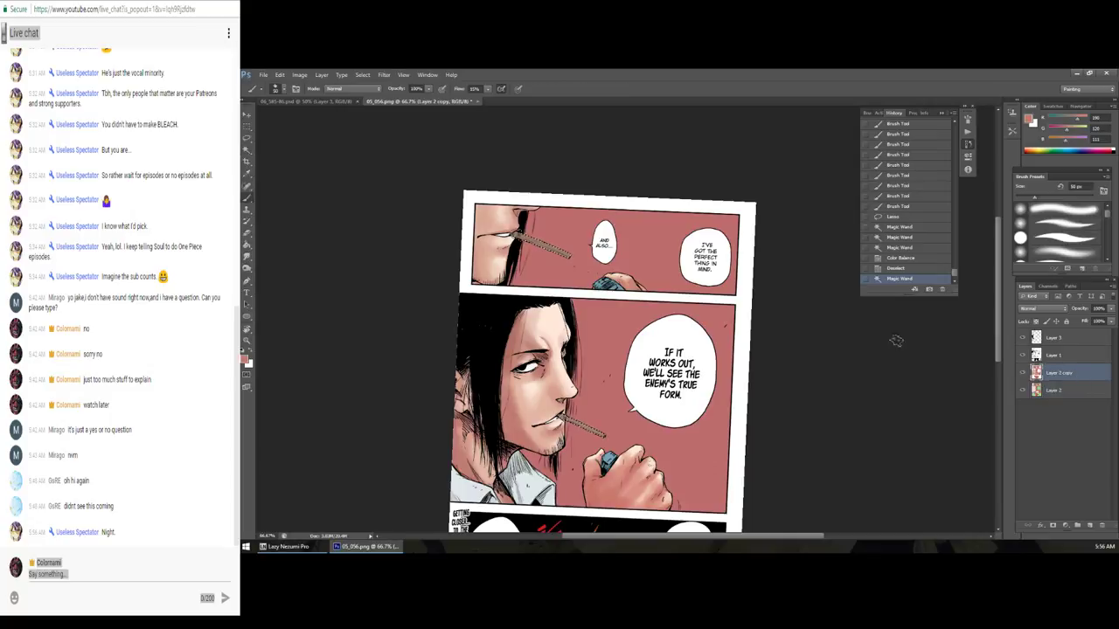
click(1030, 119)
click(935, 342)
key(b)
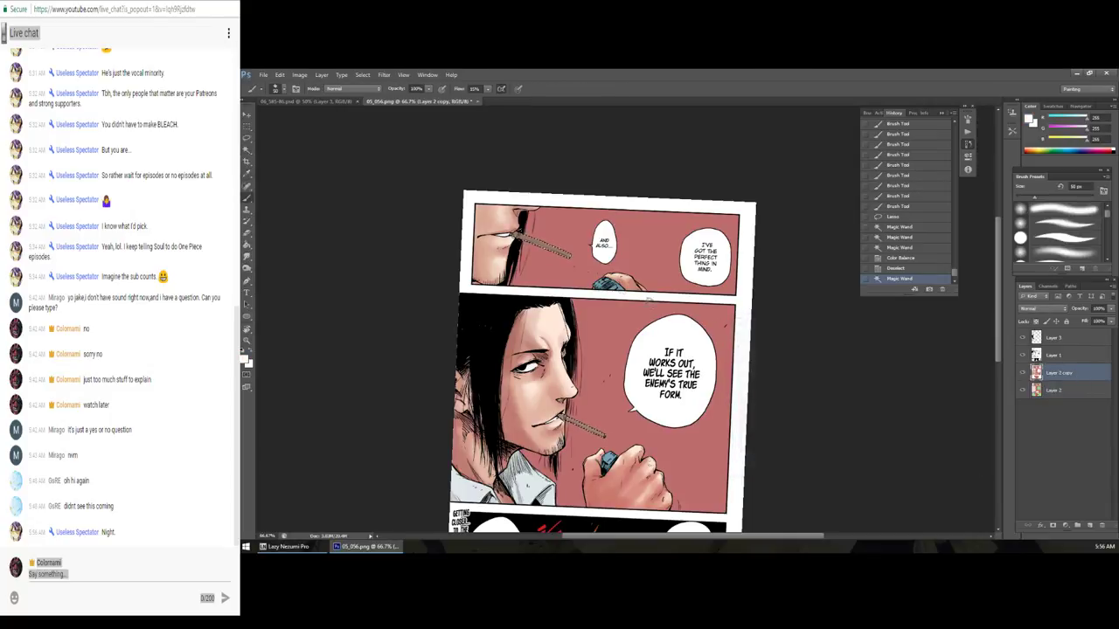
drag(568, 254, 480, 237)
drag(602, 435, 559, 418)
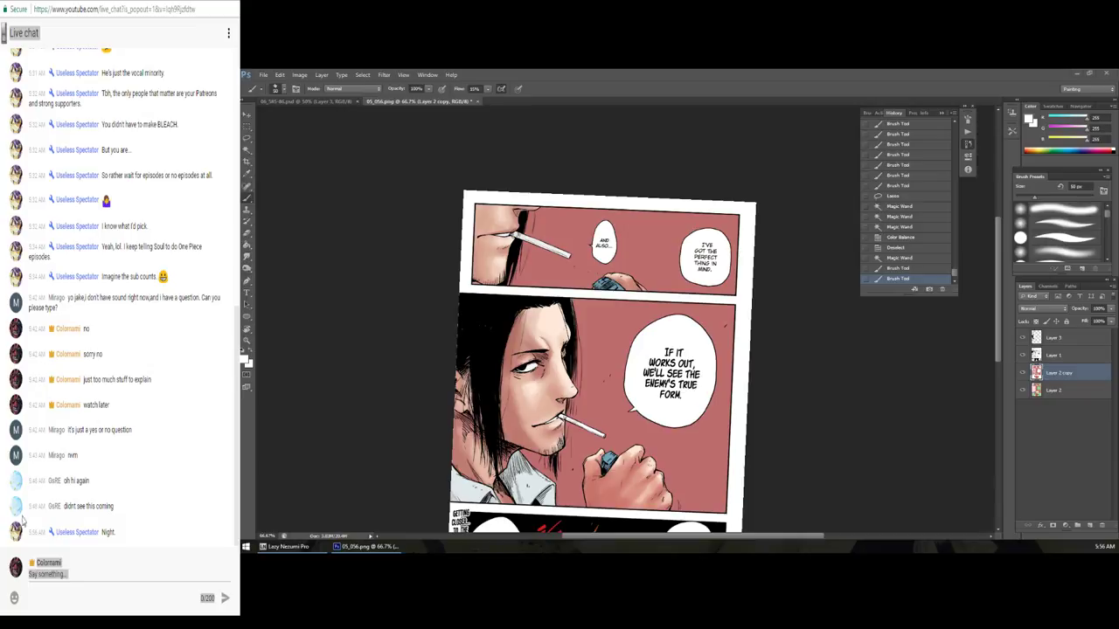
Step: Shade the middle-panel cigarette and its tip with off-white and light grey
click(631, 356)
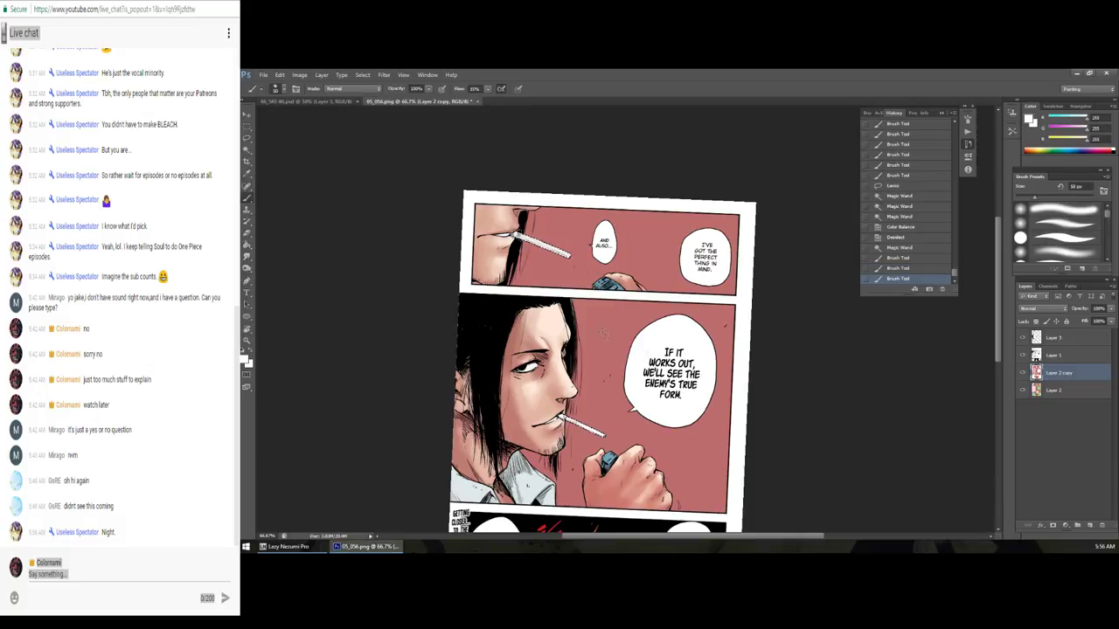
key(r)
mouse_move(605, 331)
mouse_down()
mouse_move(622, 319)
mouse_move(559, 288)
mouse_up()
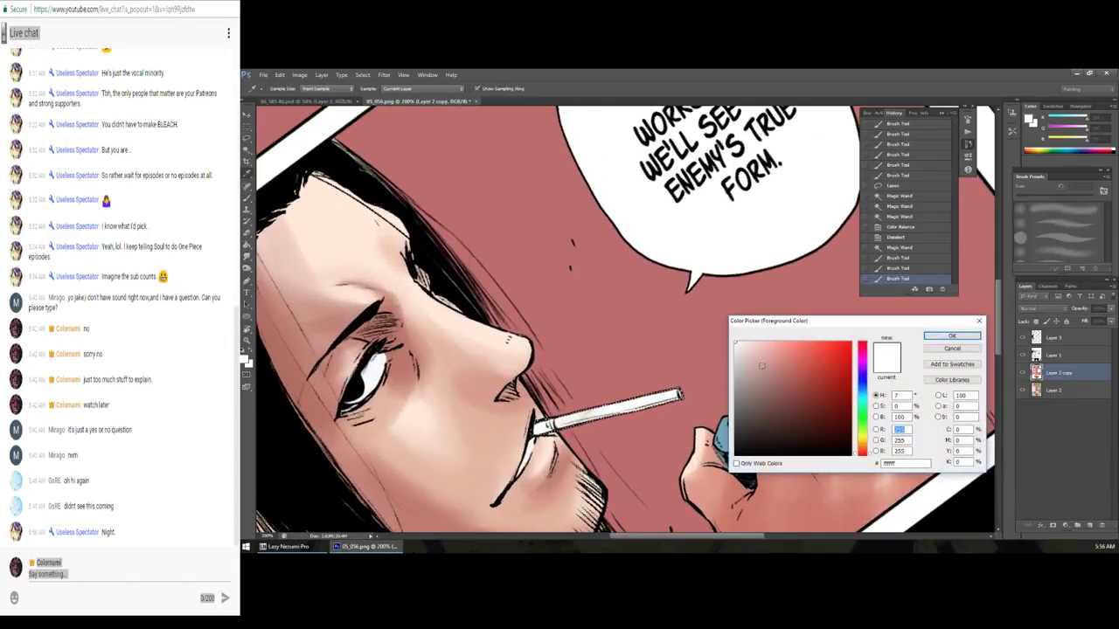
click(742, 356)
click(951, 337)
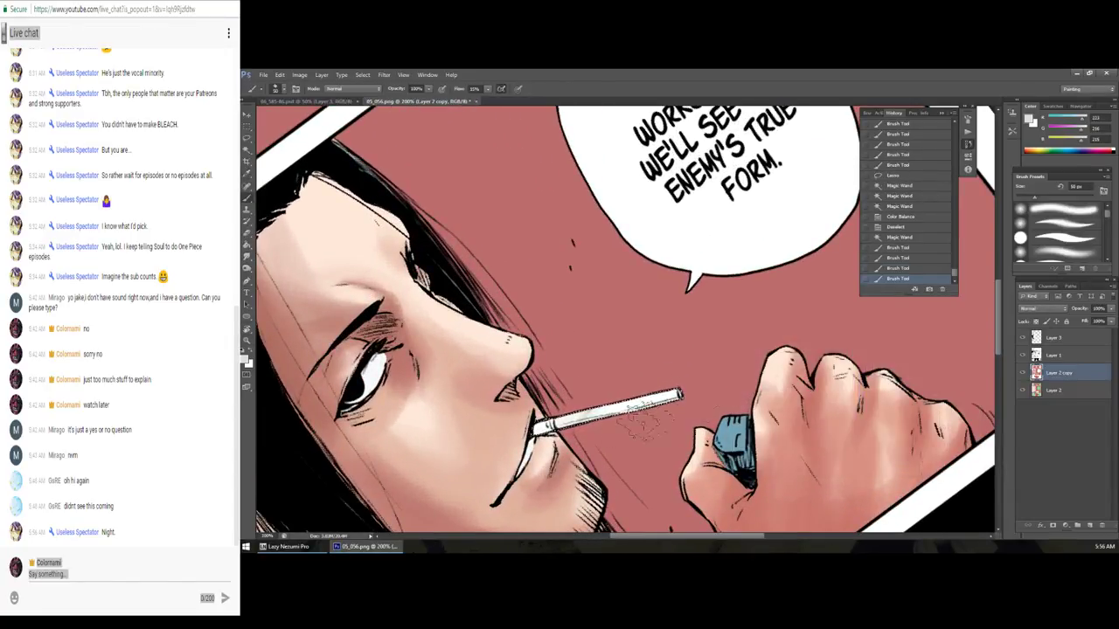
click(597, 429)
click(670, 426)
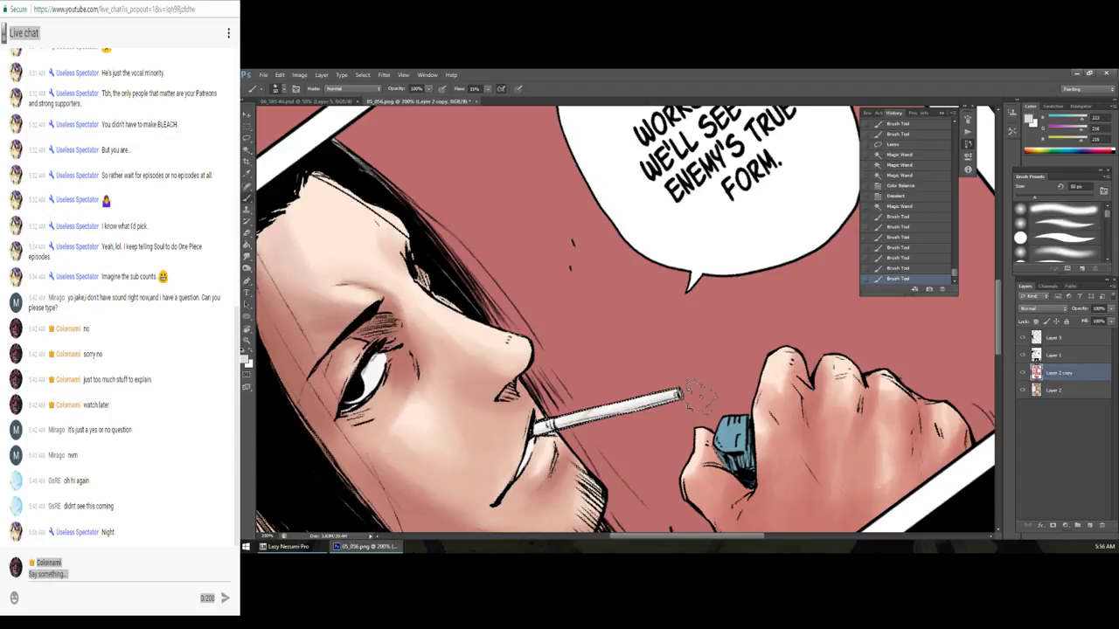
key(i)
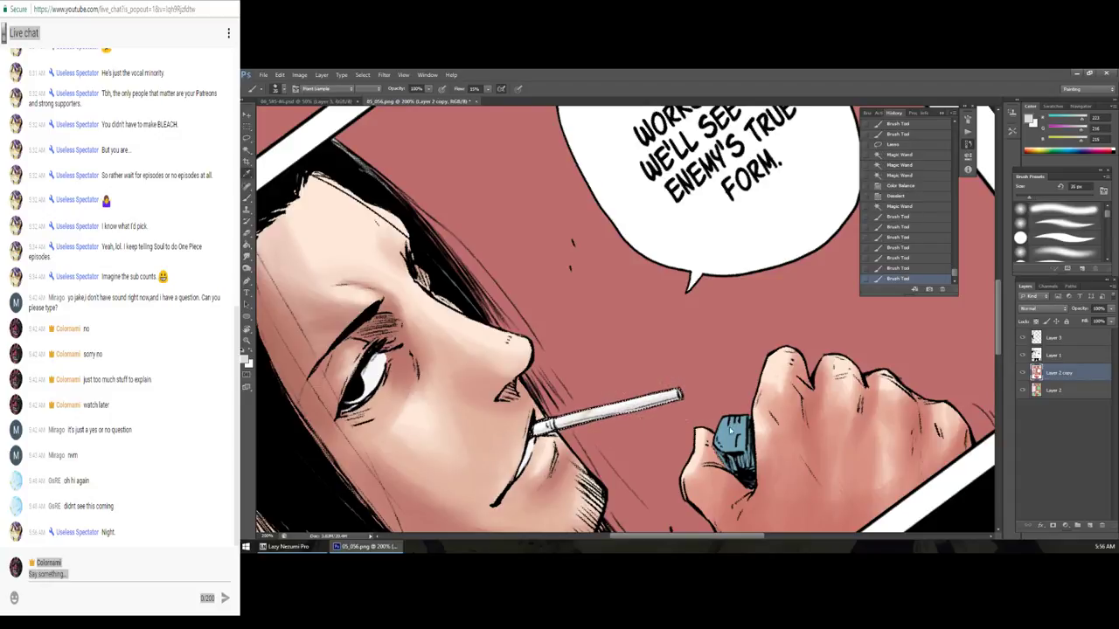
click(951, 336)
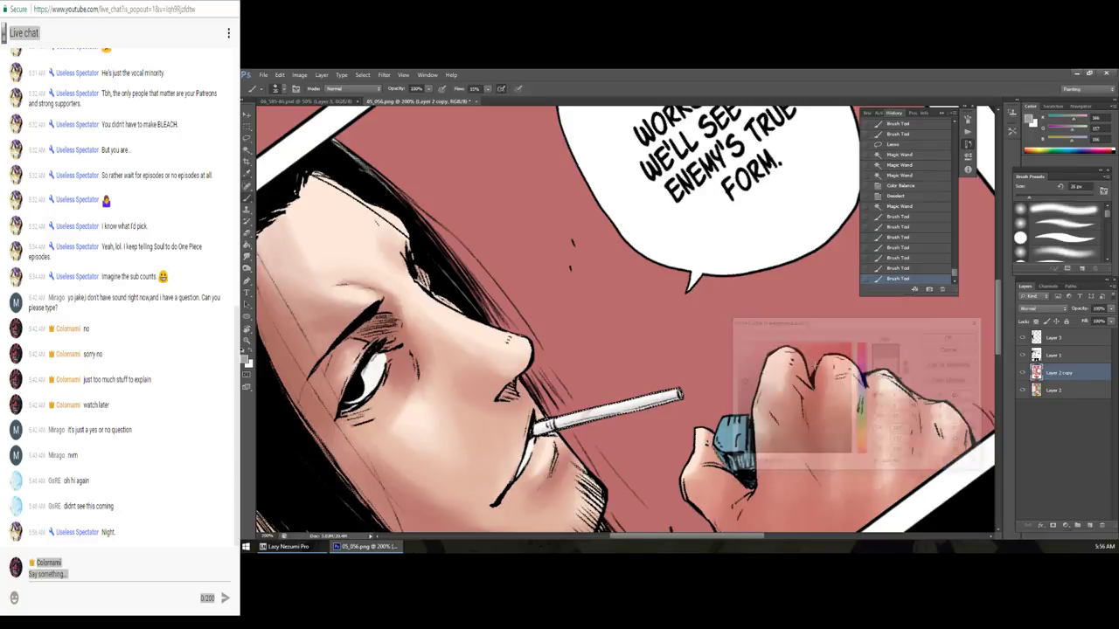
click(680, 398)
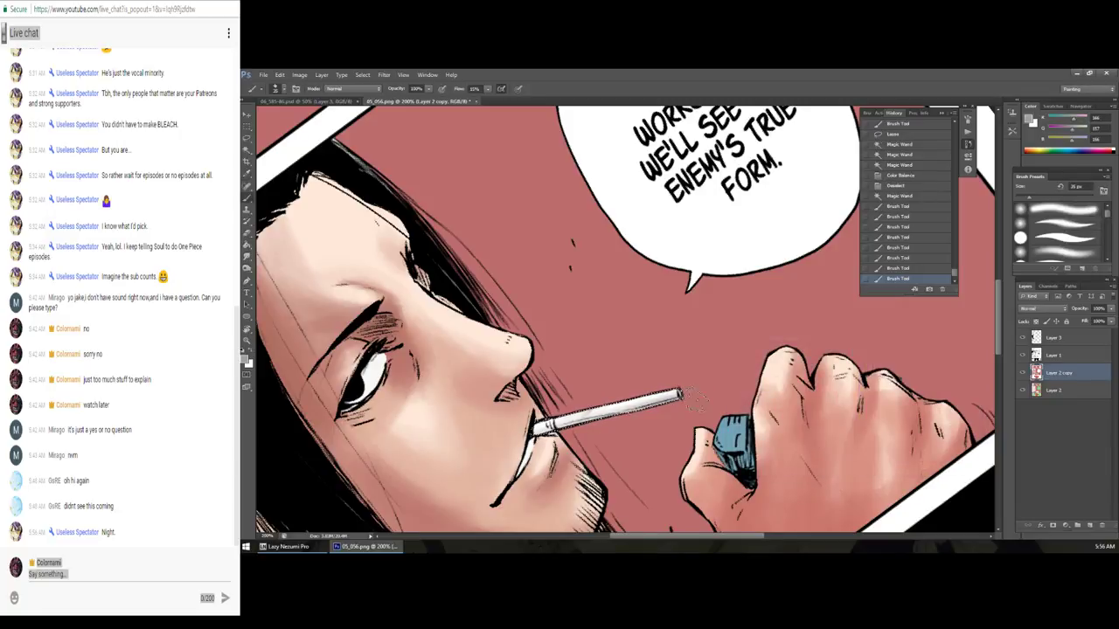
click(669, 404)
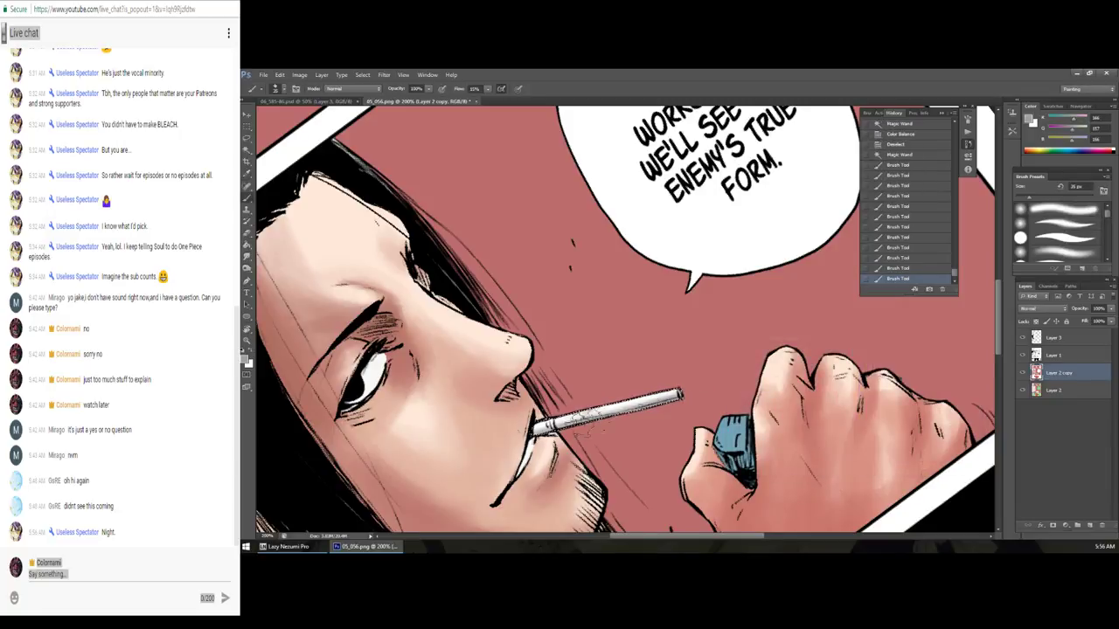
Step: Shade the upper-panel cigarette near the lips, then turn the view back upright
drag(402, 330, 625, 413)
drag(511, 114, 696, 298)
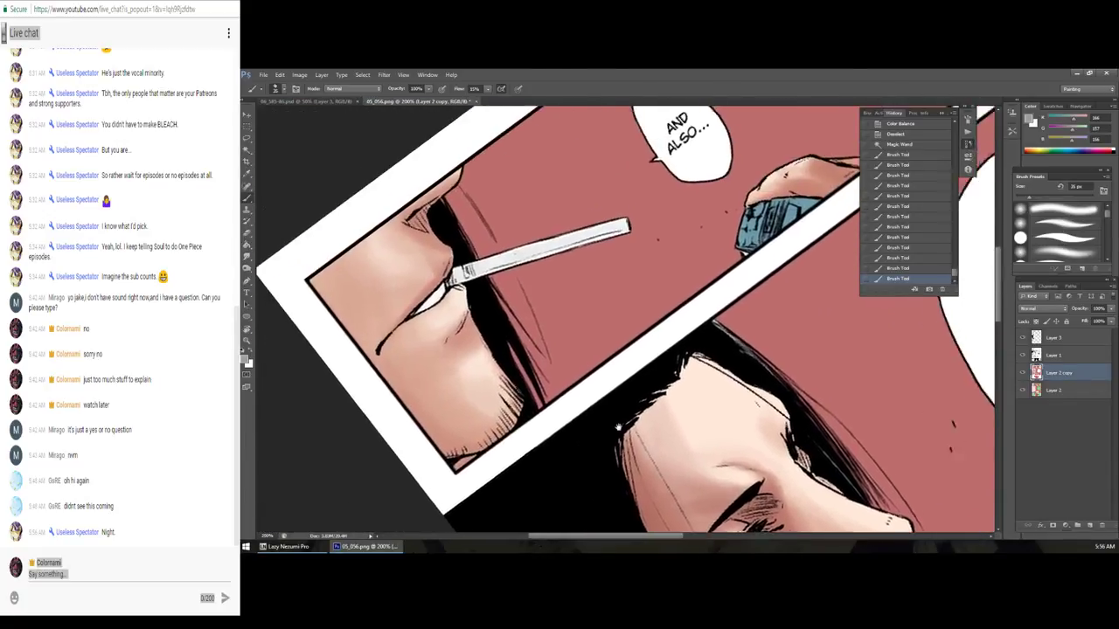
drag(539, 341, 664, 302)
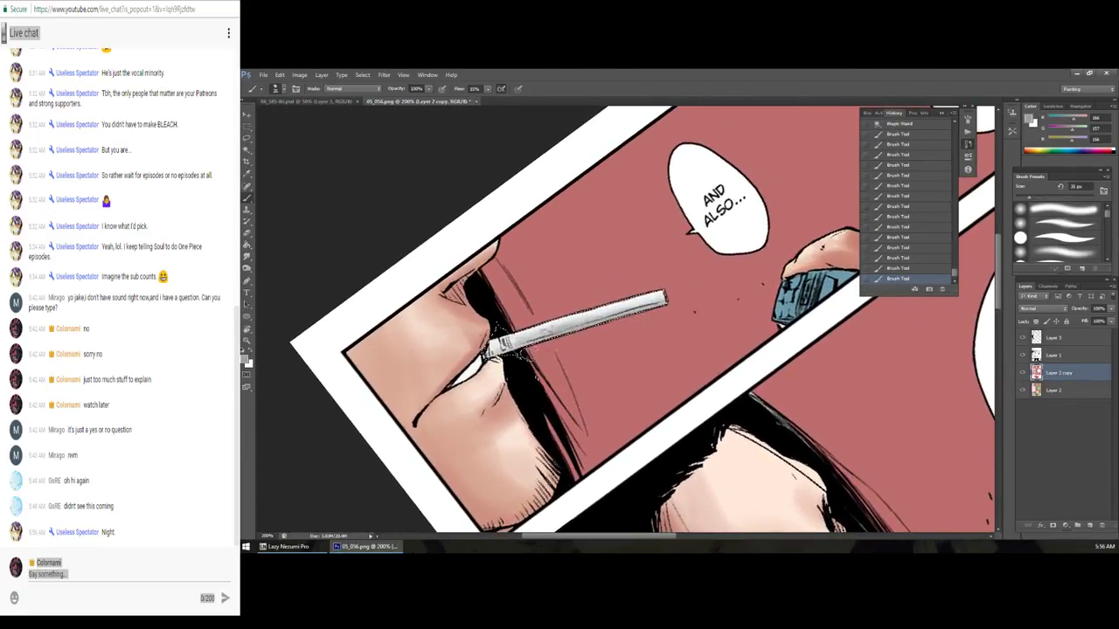
mouse_move(437, 371)
mouse_down()
mouse_move(489, 349)
mouse_move(476, 344)
mouse_up()
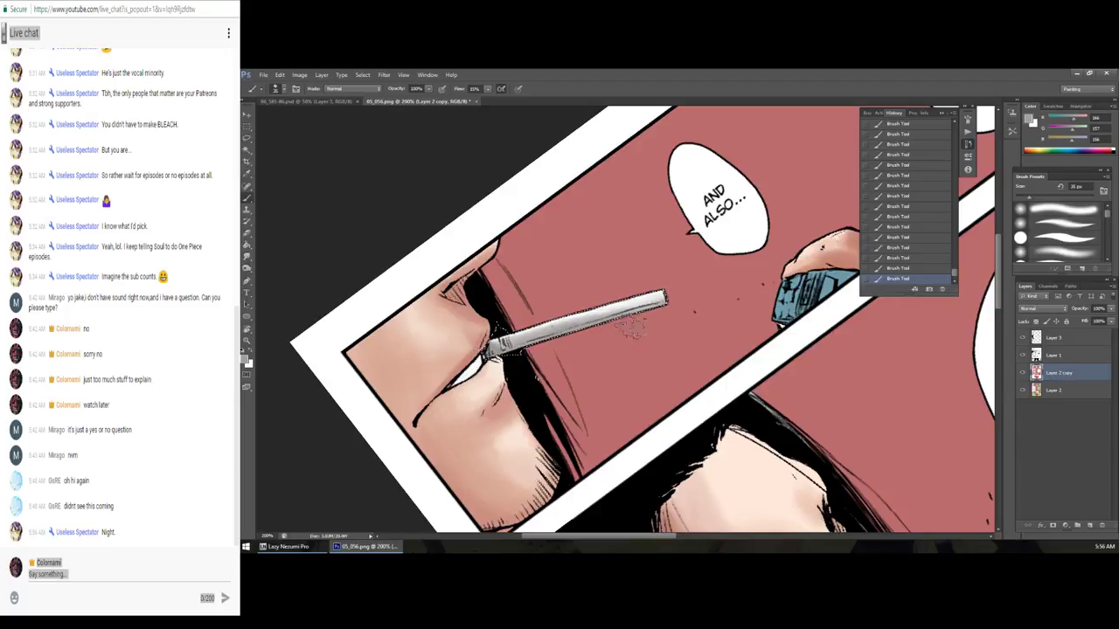
key(r)
mouse_move(664, 328)
mouse_down()
mouse_move(612, 358)
mouse_move(652, 312)
mouse_up()
Step: Shift the colour layer's midtones slightly toward magenta with Color Balance
key(z)
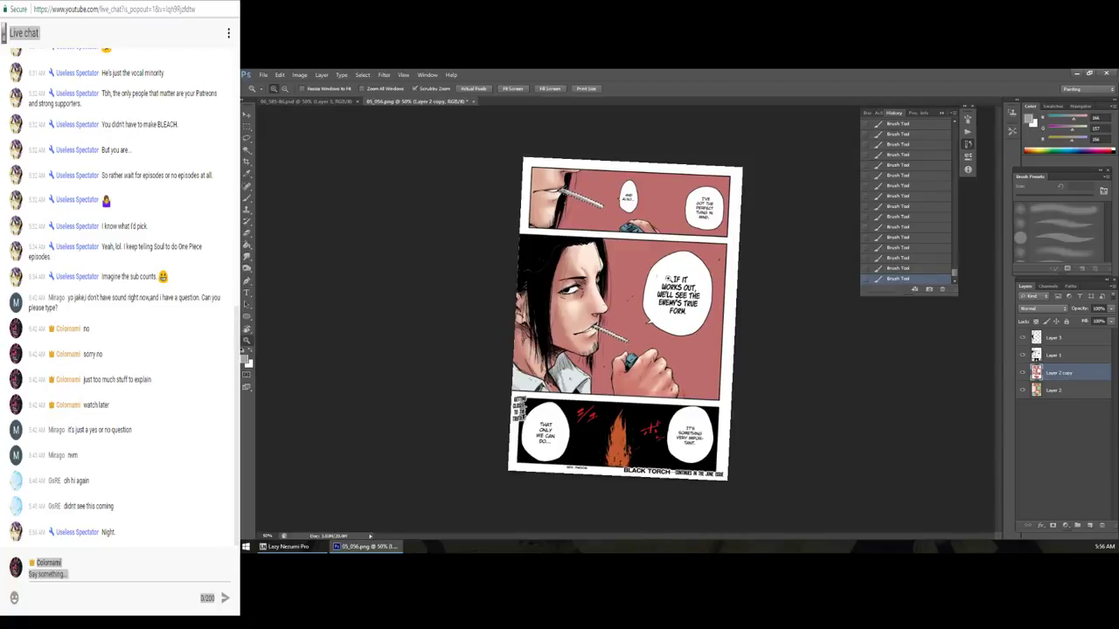
key(ctrl+b)
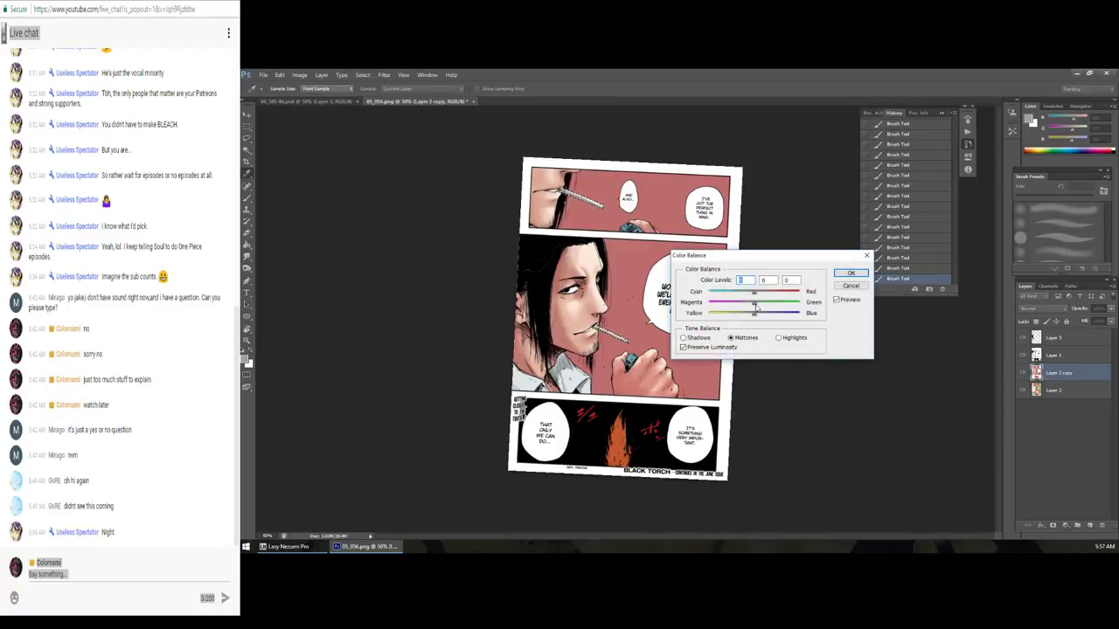
mouse_move(754, 306)
mouse_down()
mouse_move(730, 306)
mouse_move(743, 305)
mouse_up()
click(850, 272)
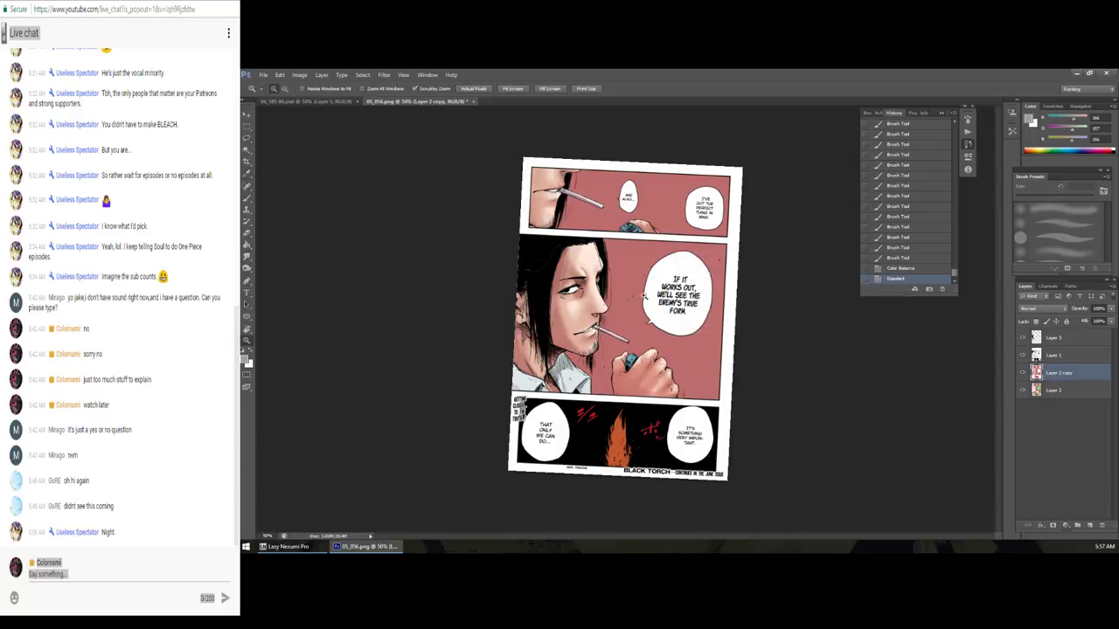
Step: Zoom into the smoking man's panel and set a dark brown paint colour
click(627, 317)
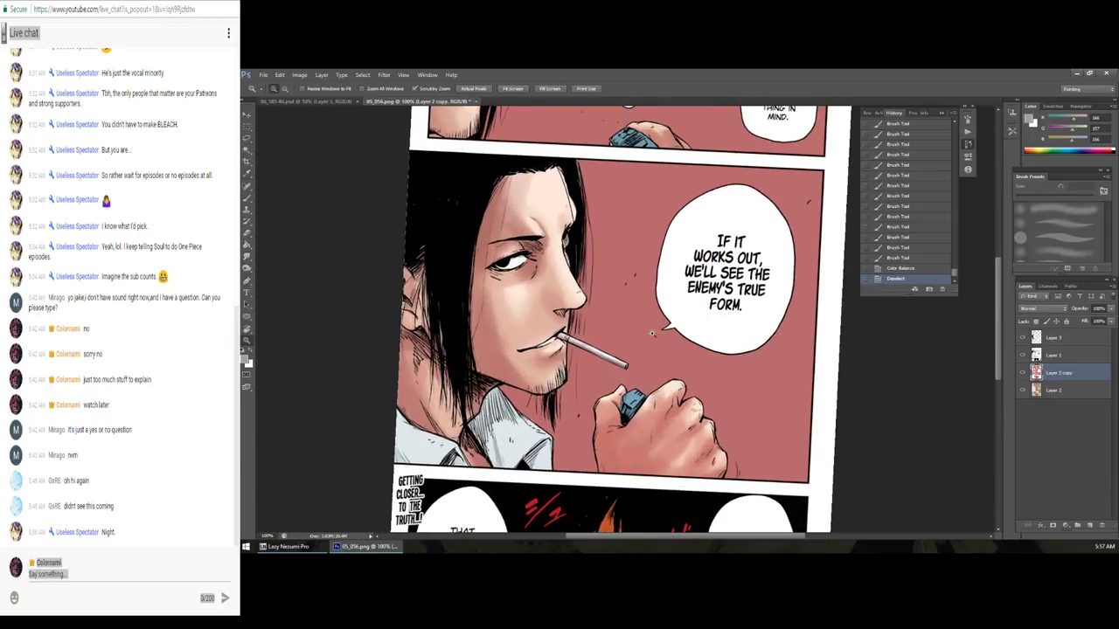
key(i)
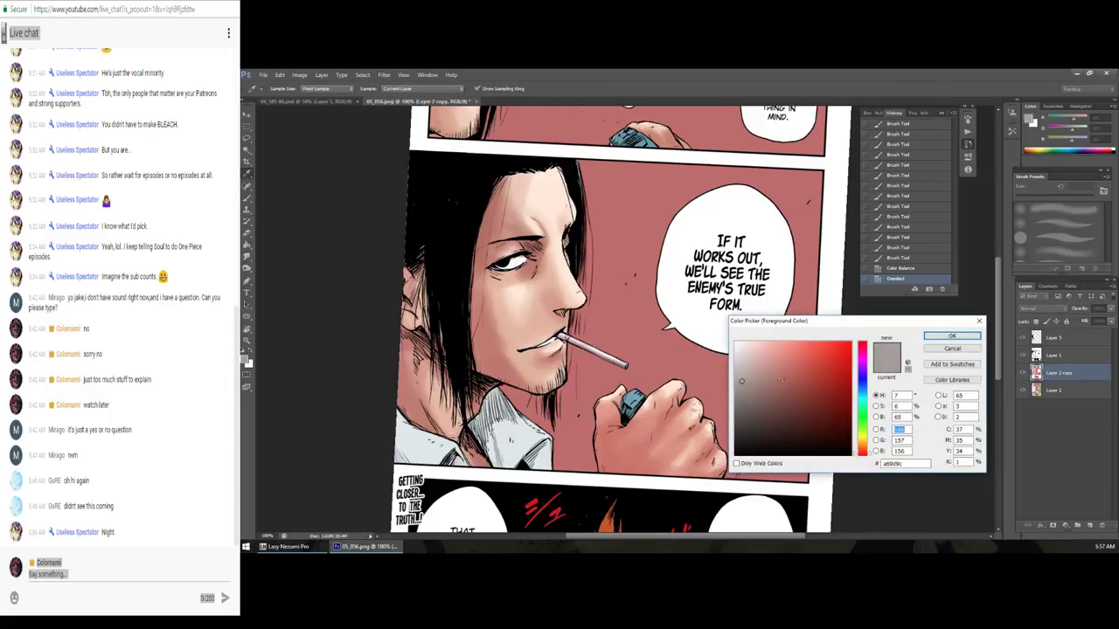
drag(862, 451, 863, 448)
click(798, 400)
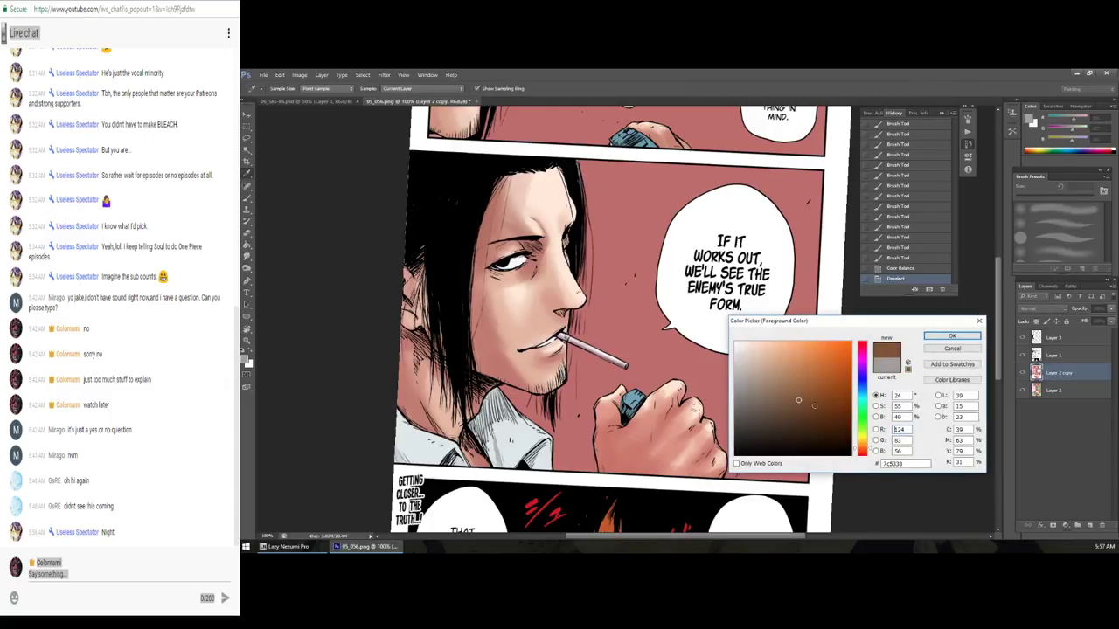
click(954, 340)
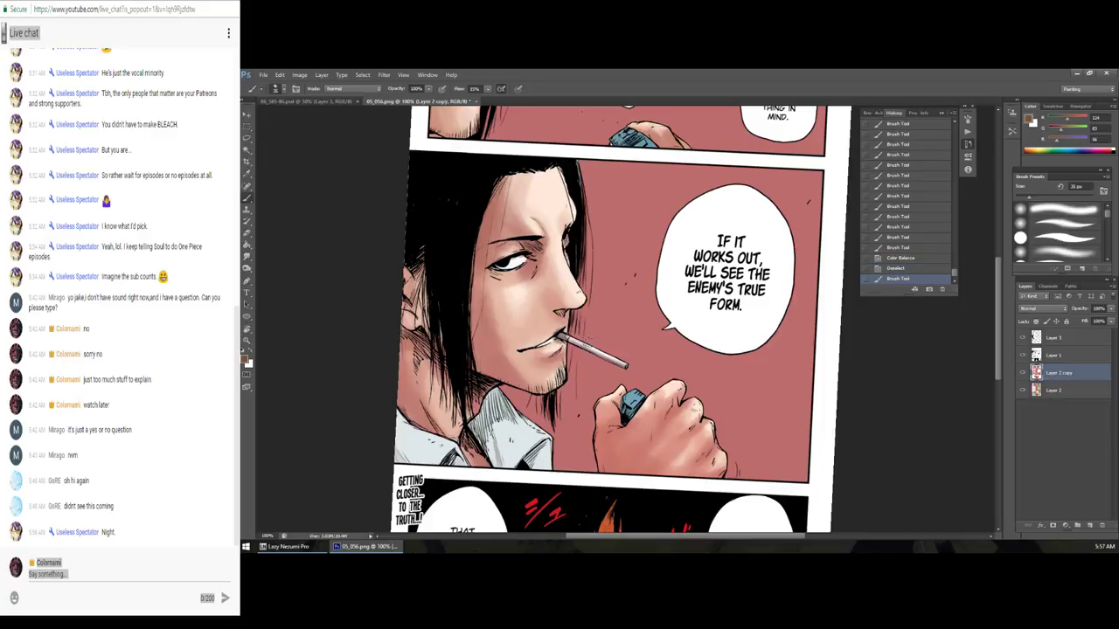
Step: Magic Wand the lower cigarette on the base colour layer and ready the Brush on the copy
click(1053, 389)
key(w)
click(598, 358)
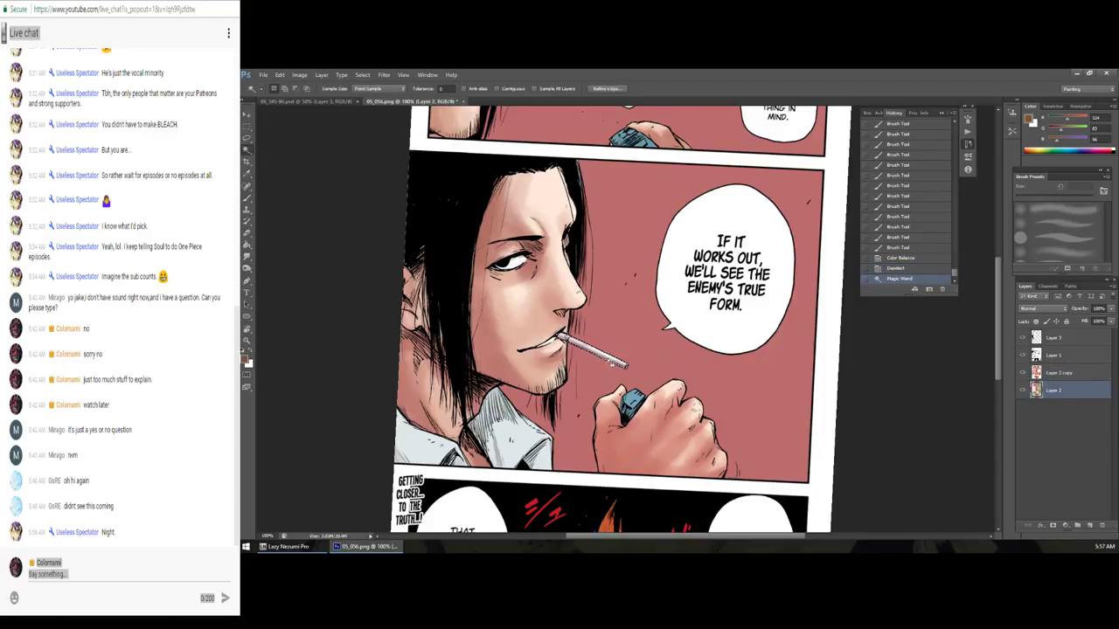
click(1043, 371)
key(b)
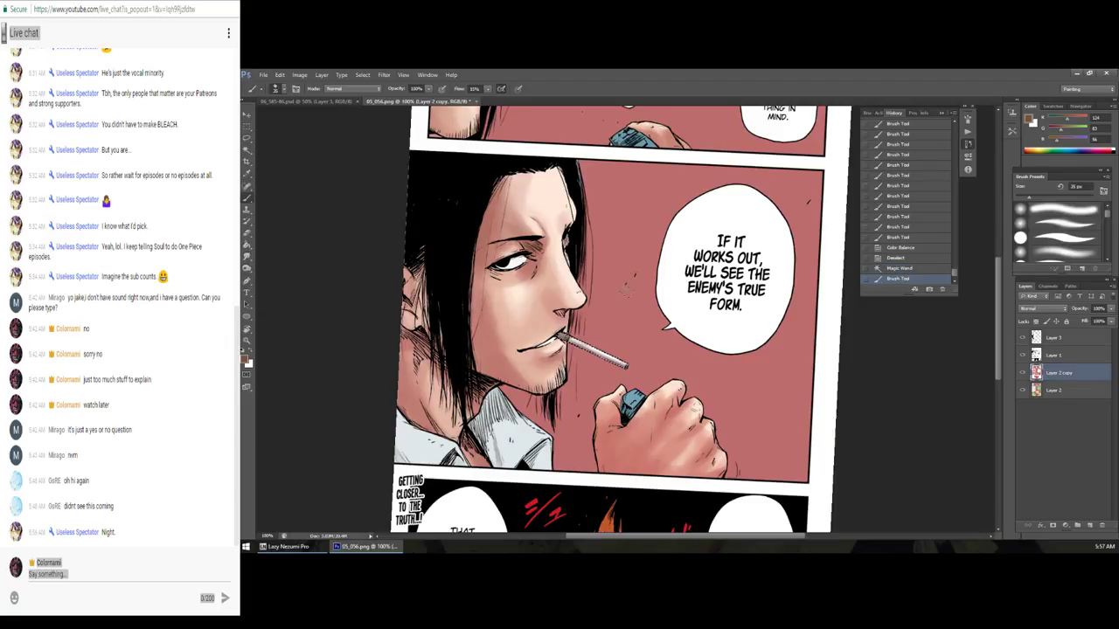
drag(625, 300, 610, 352)
key(ctrl+z)
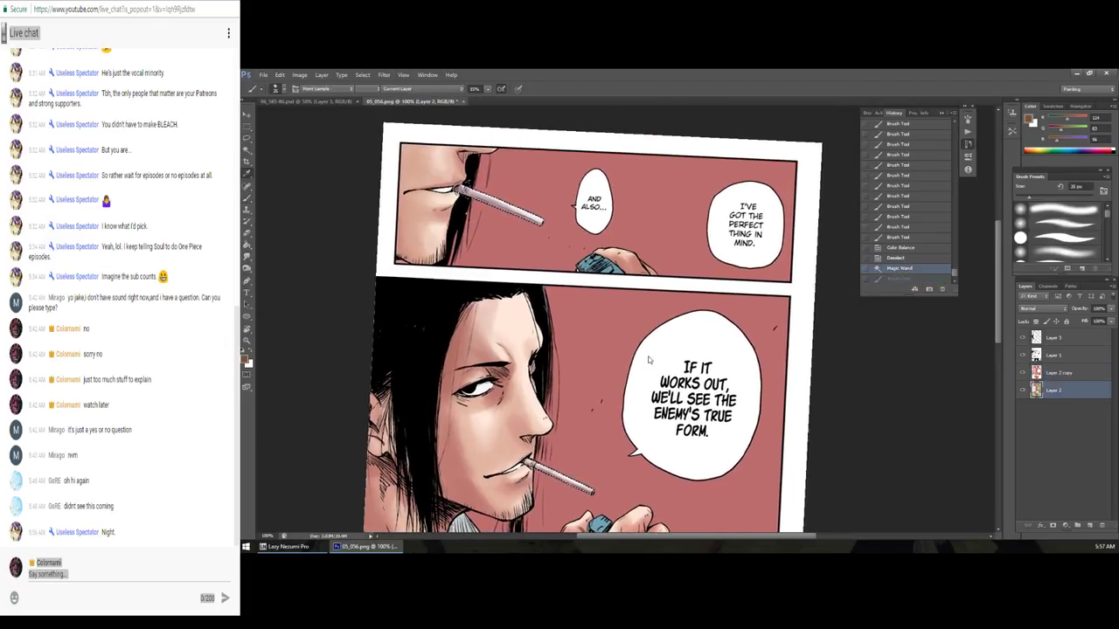
Step: Paint two skin-shading strokes near the mouth on Layer 2 copy, deselect, and zoom out
click(246, 359)
click(935, 338)
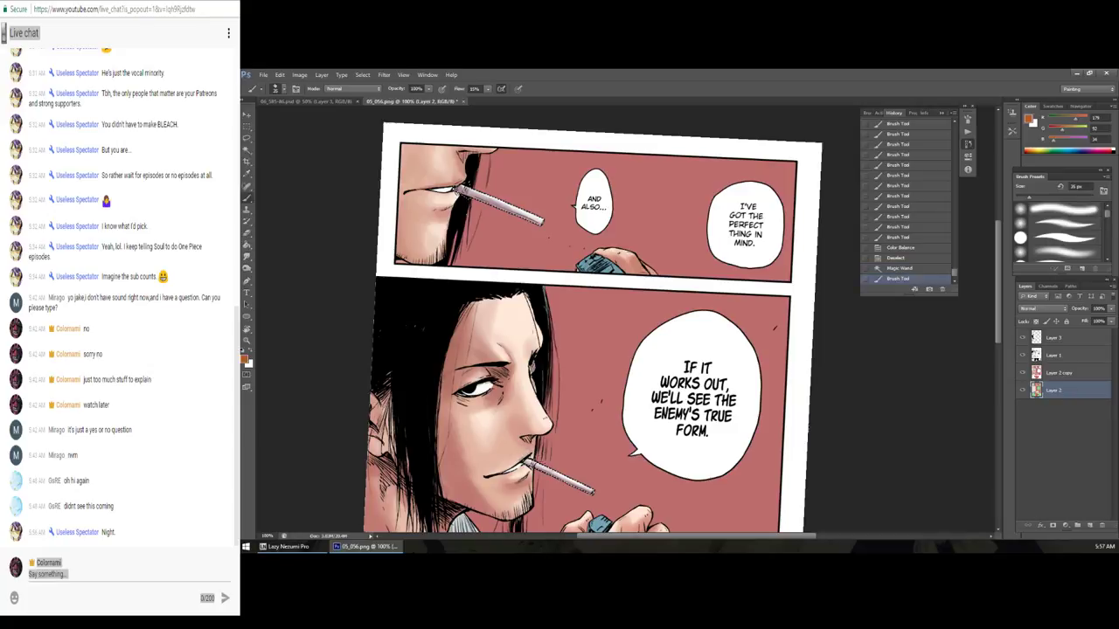
click(1080, 374)
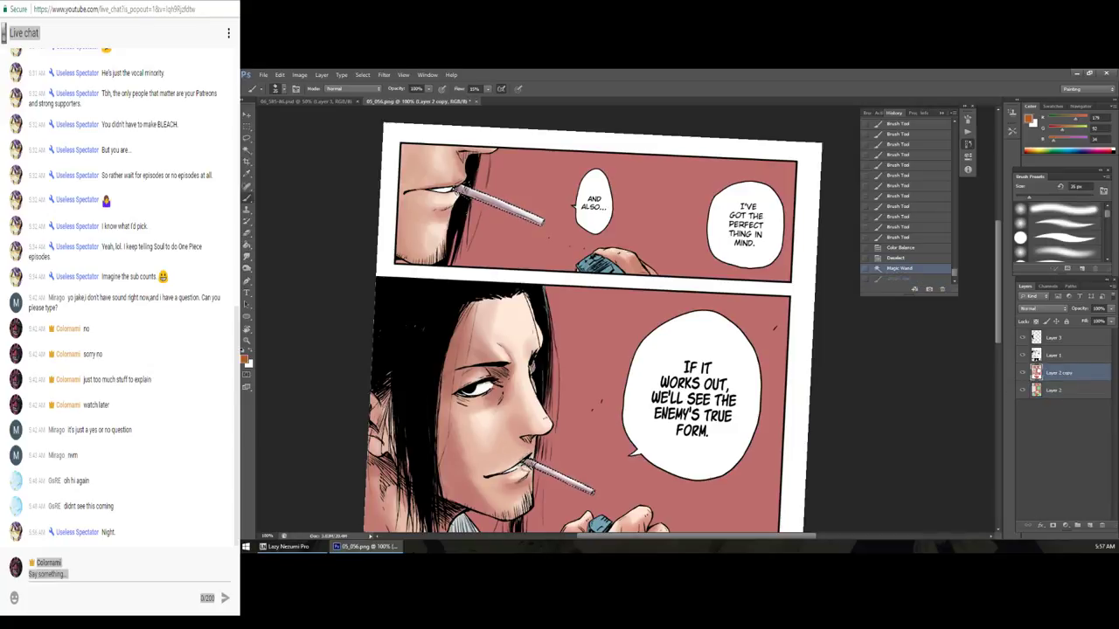
click(529, 457)
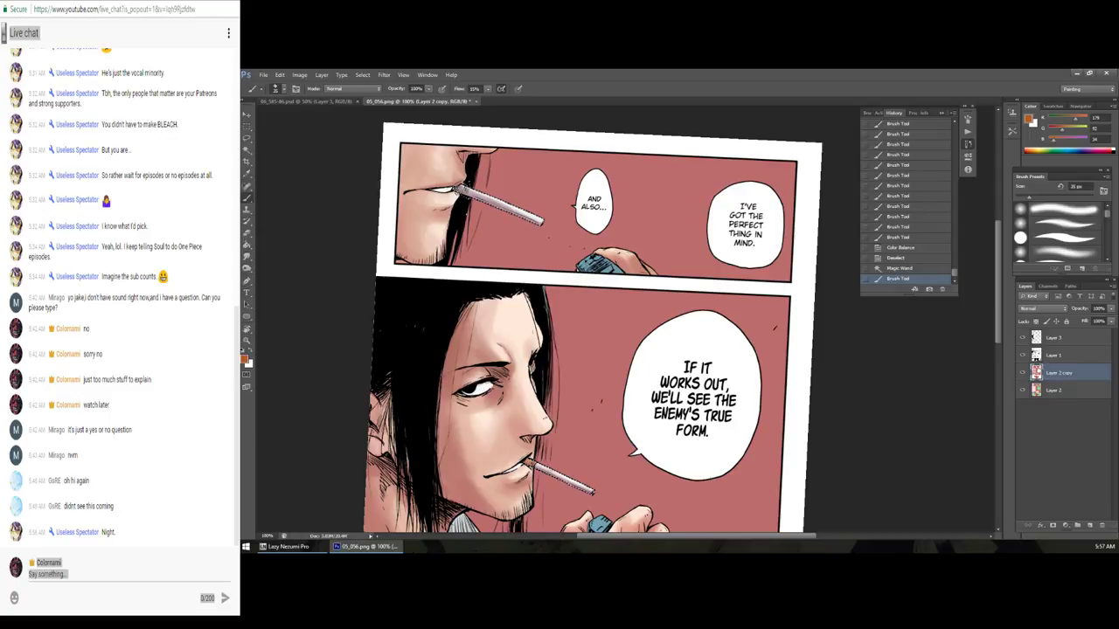
click(450, 194)
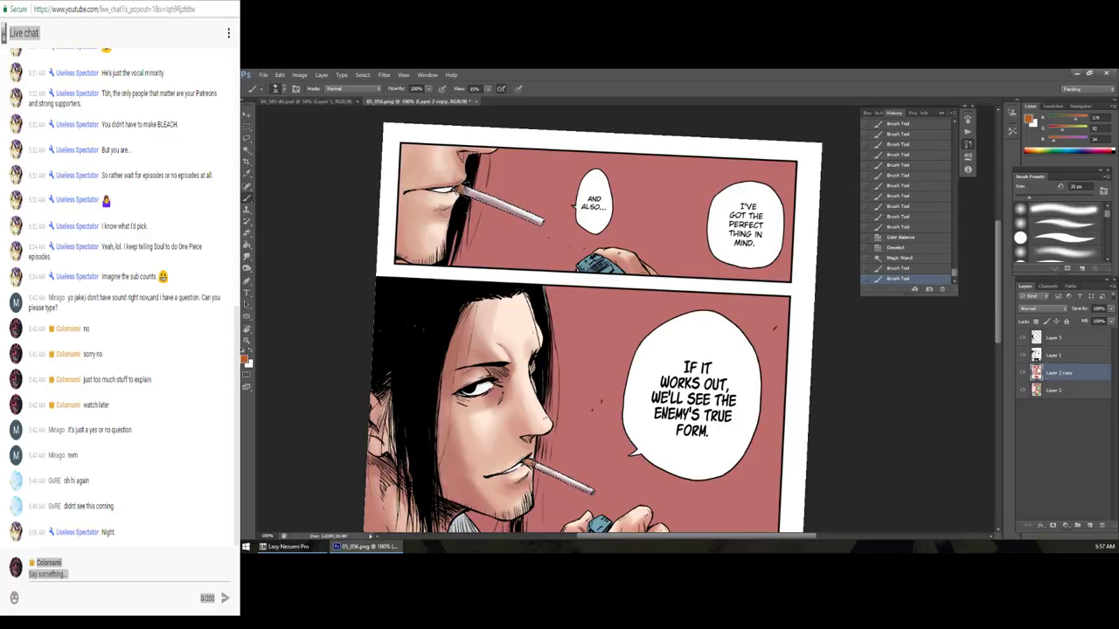
key(ctrl+d)
key(z)
key(ctrl+minus)
key(ctrl+minus)
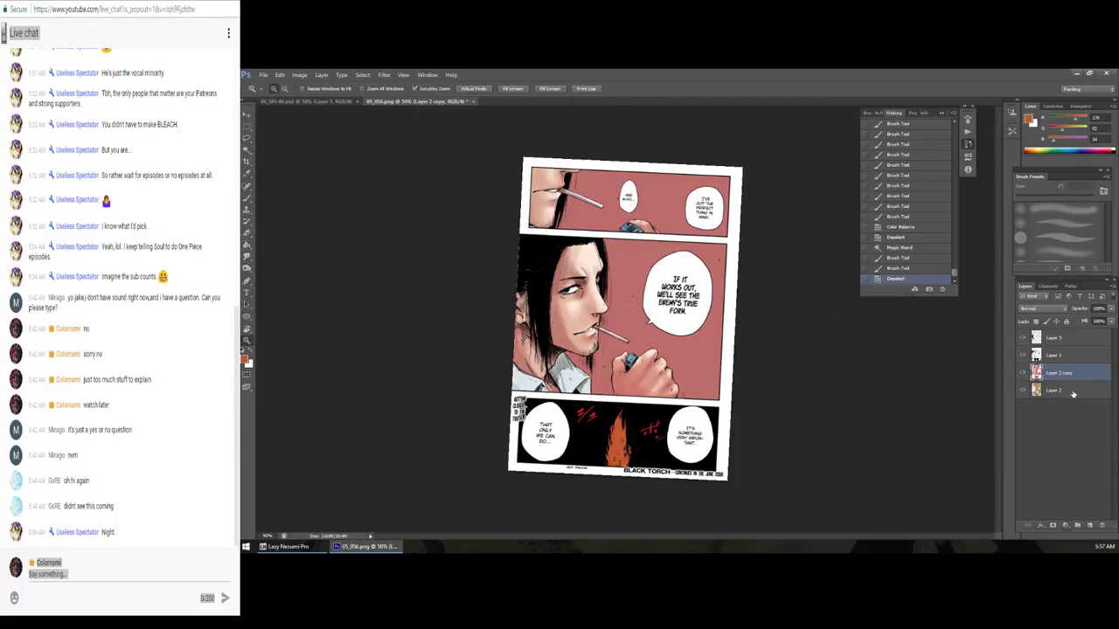
Step: Magic Wand the man's shirt collar on Layer 2, then return to Layer 2 copy
click(1040, 393)
key(w)
click(569, 385)
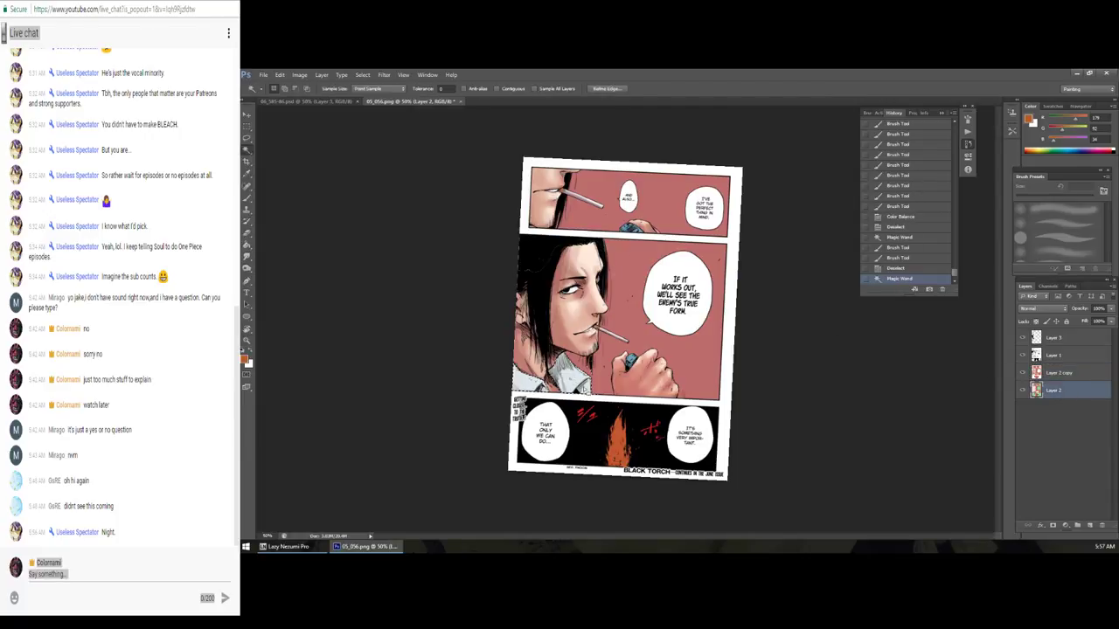
click(1059, 373)
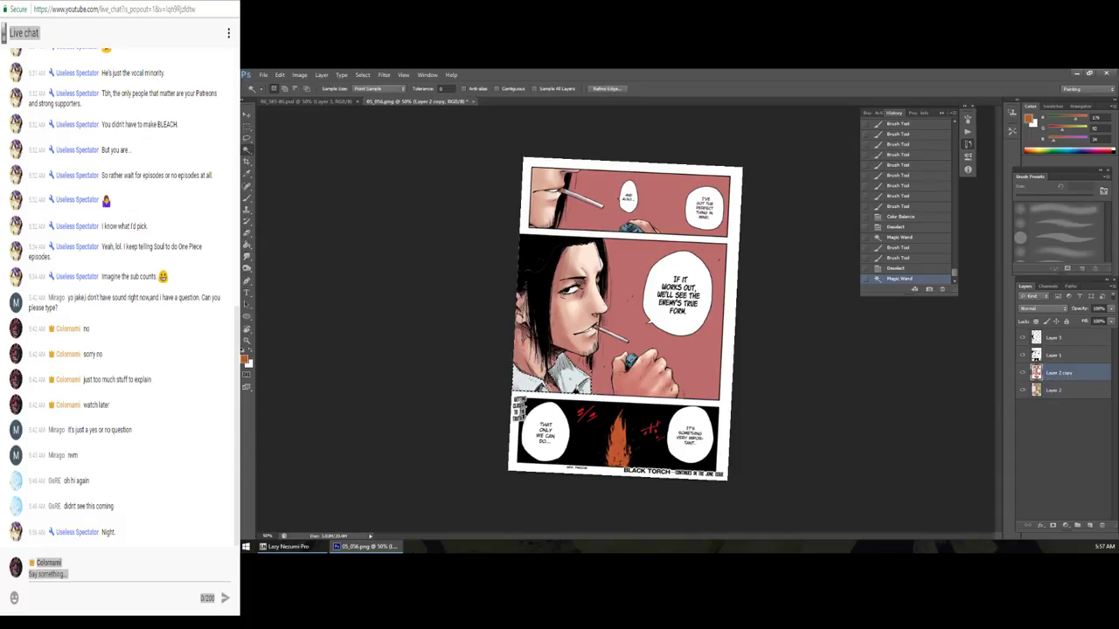
Step: Set the foreground colour to a muted blue-gray
key(i)
click(562, 399)
click(751, 388)
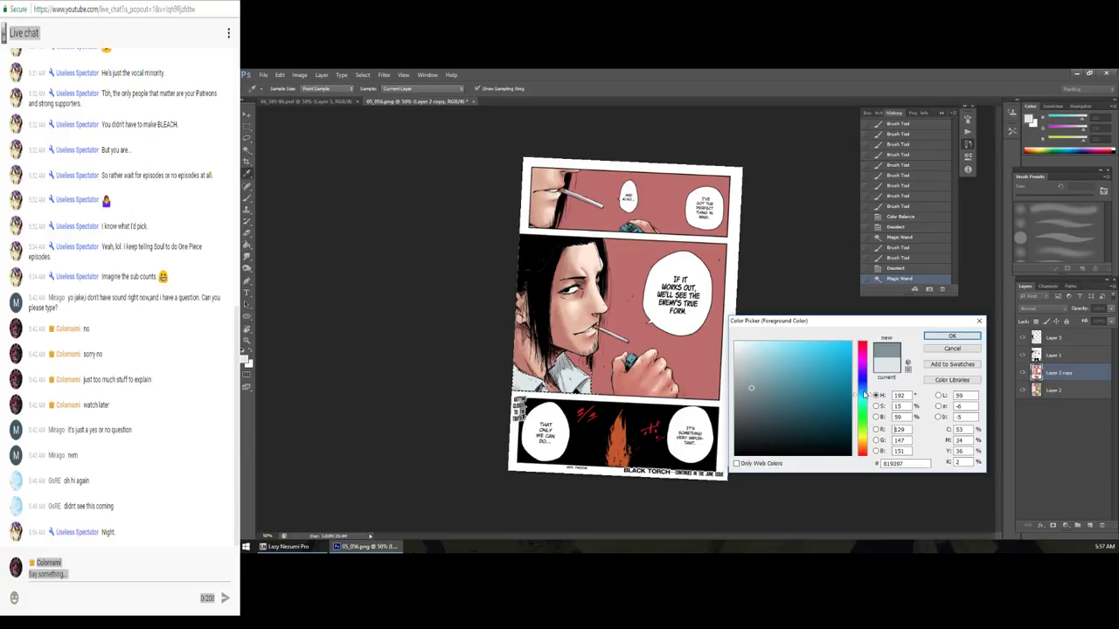
drag(864, 395, 862, 395)
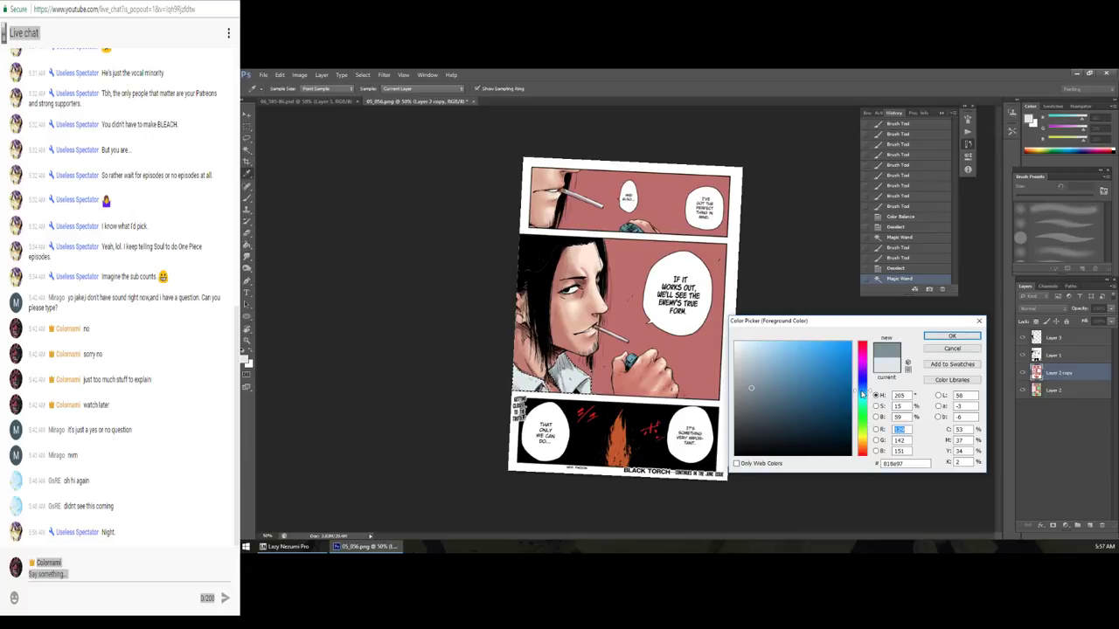
click(764, 417)
click(952, 337)
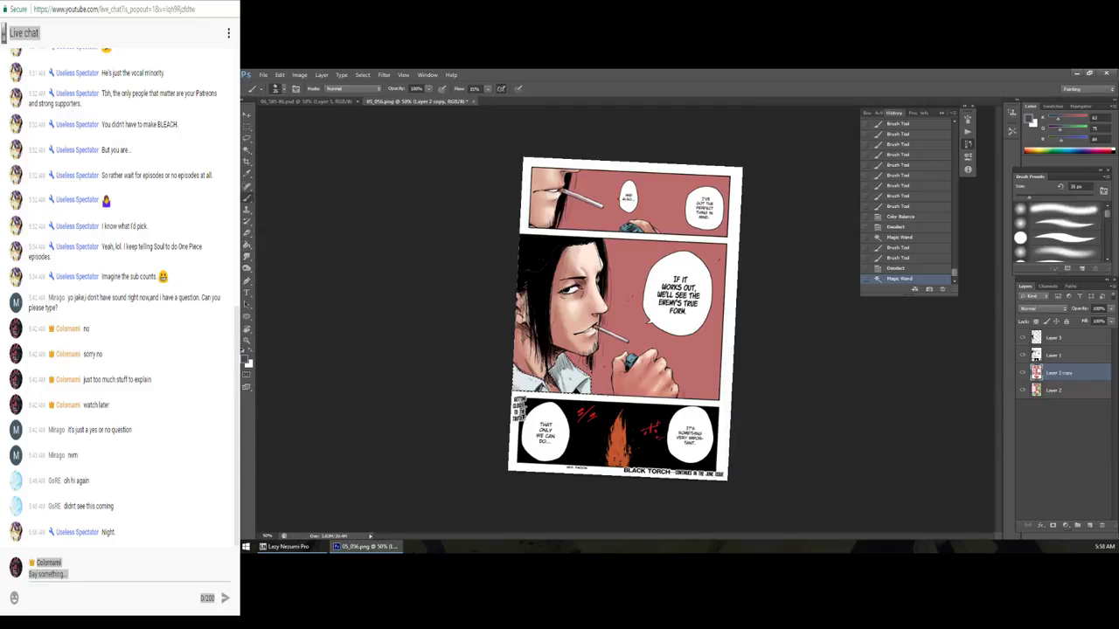
Step: Brush blue-gray onto the selected shirt collar on Layer 2 copy
key(alt+bracketleft)
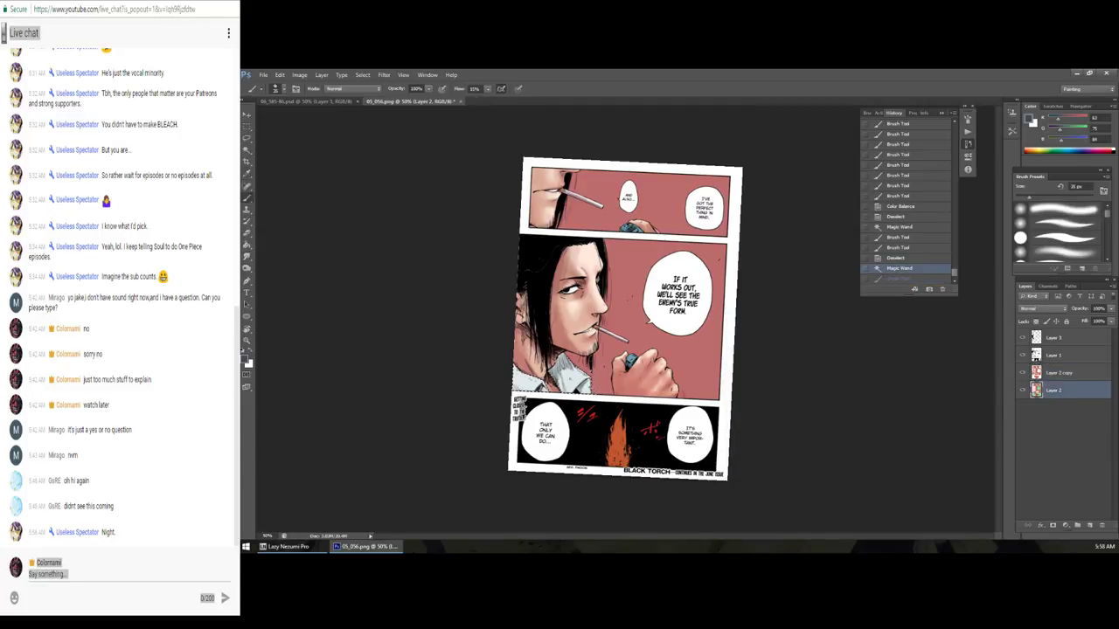
click(559, 377)
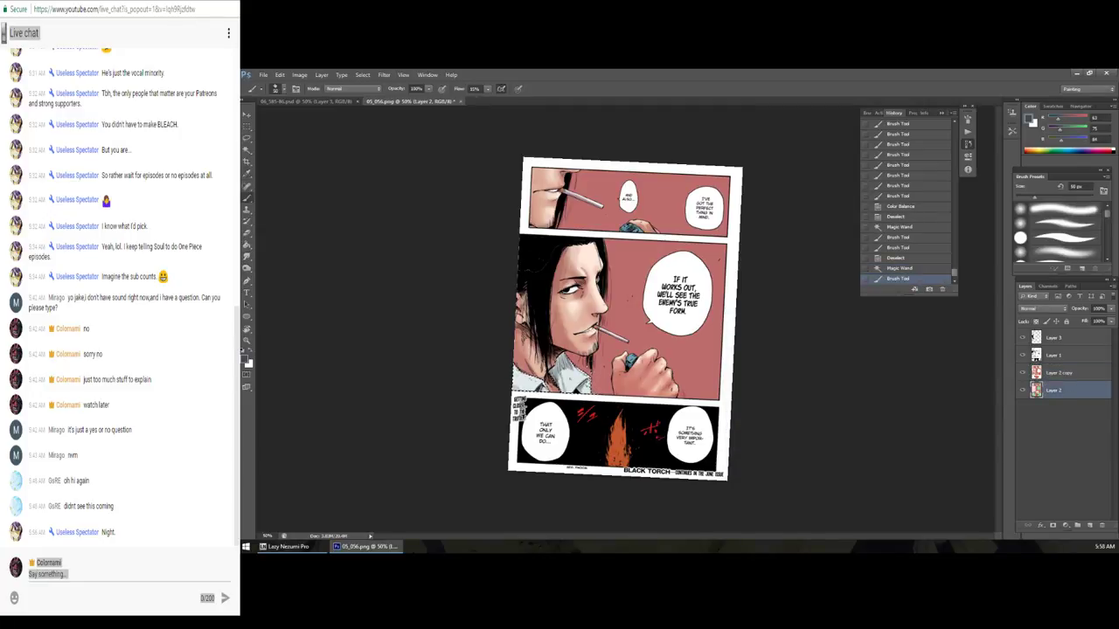
click(1051, 371)
click(577, 395)
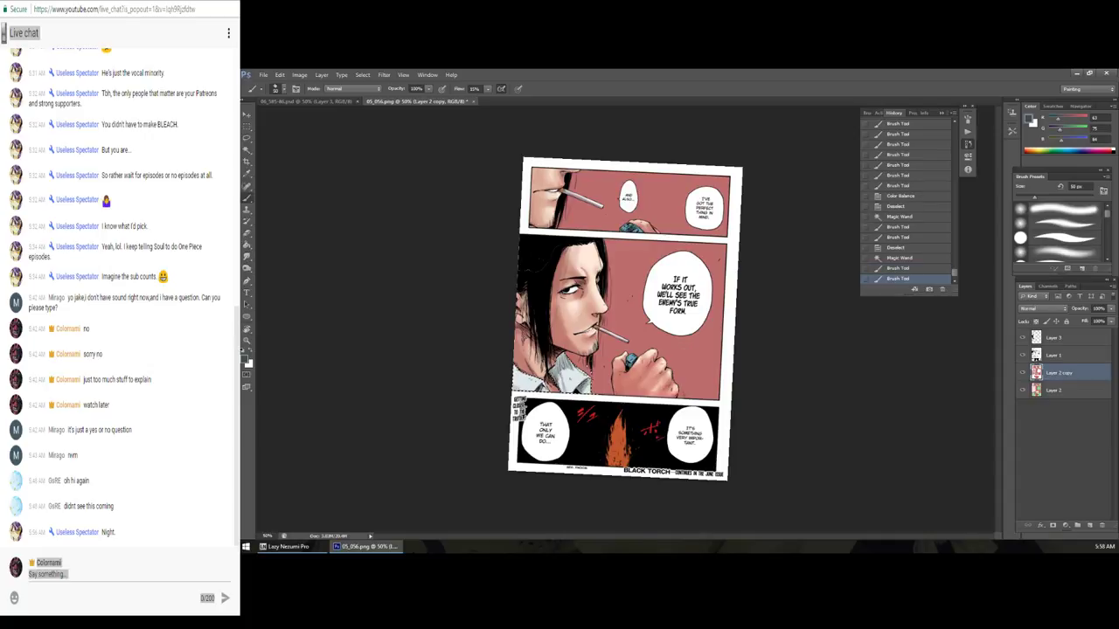
click(568, 400)
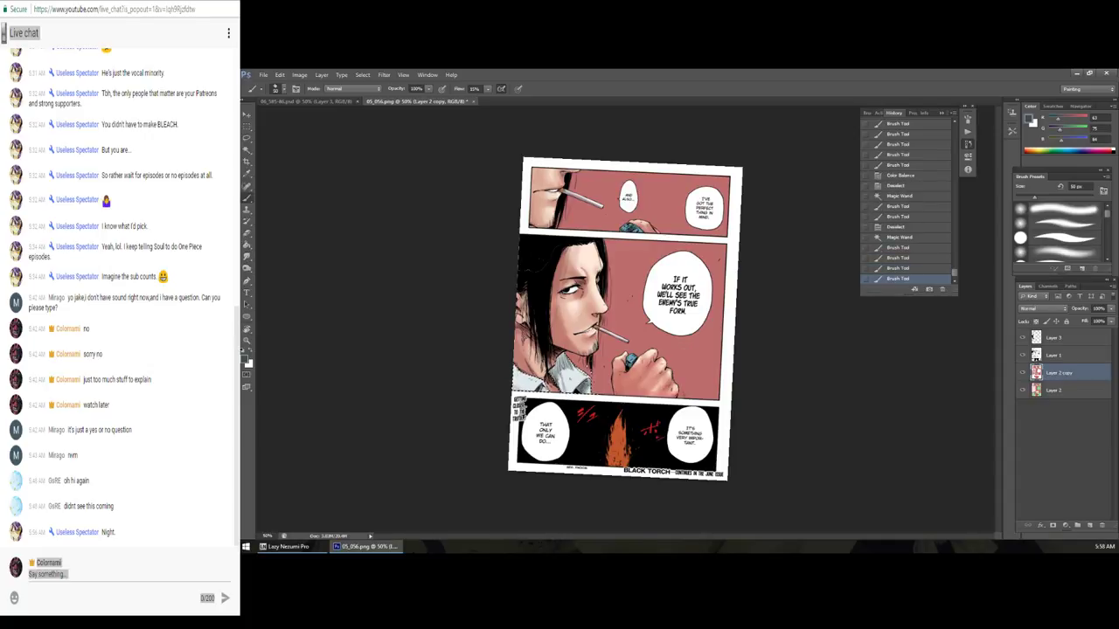
click(579, 388)
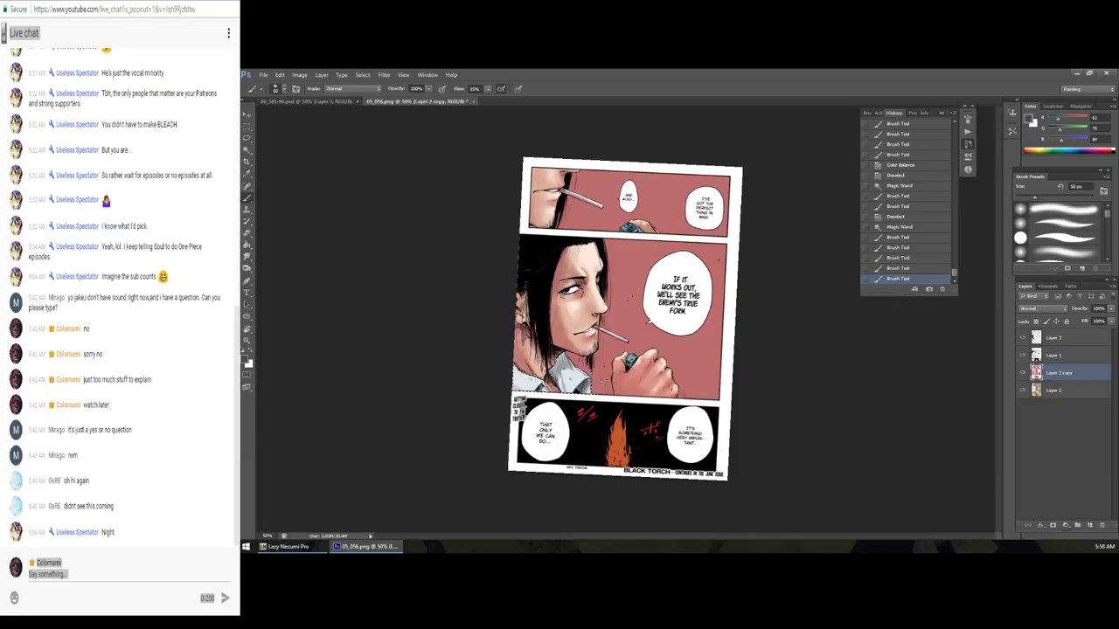
click(583, 391)
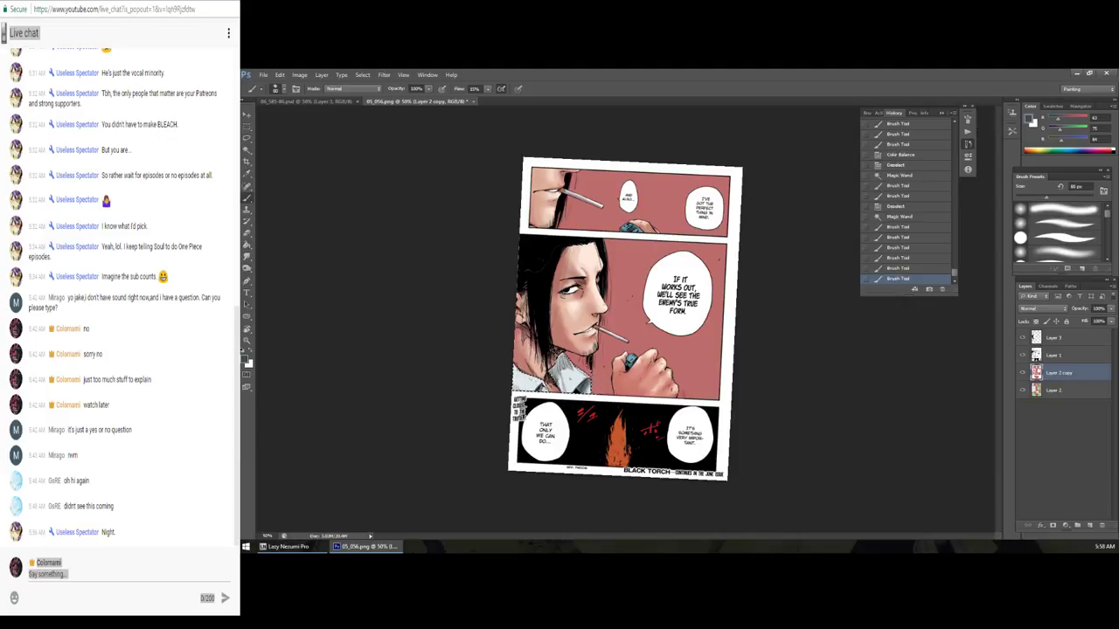
Step: Enlarge the brush and fill the remaining collar areas with blue-gray
key(bracketright)
click(581, 389)
click(582, 390)
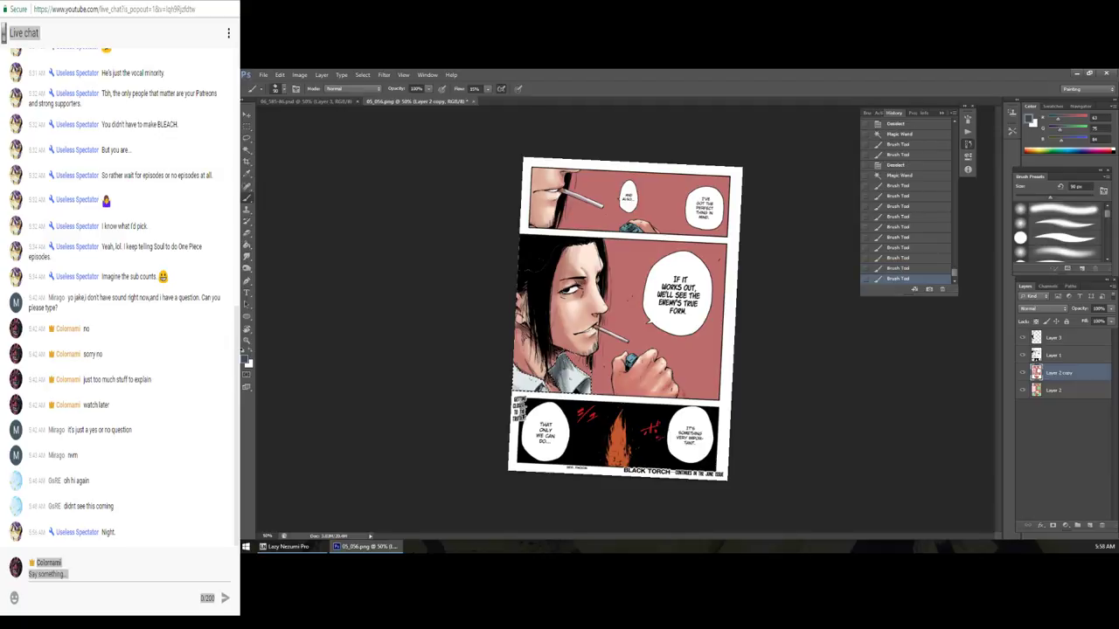
click(582, 390)
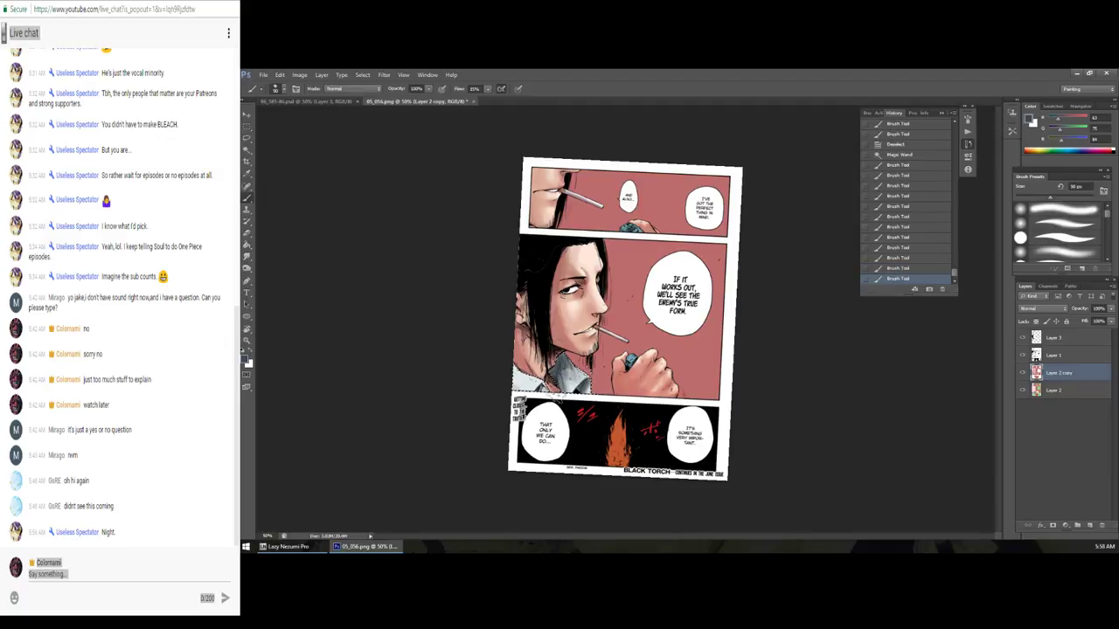
click(521, 398)
click(520, 398)
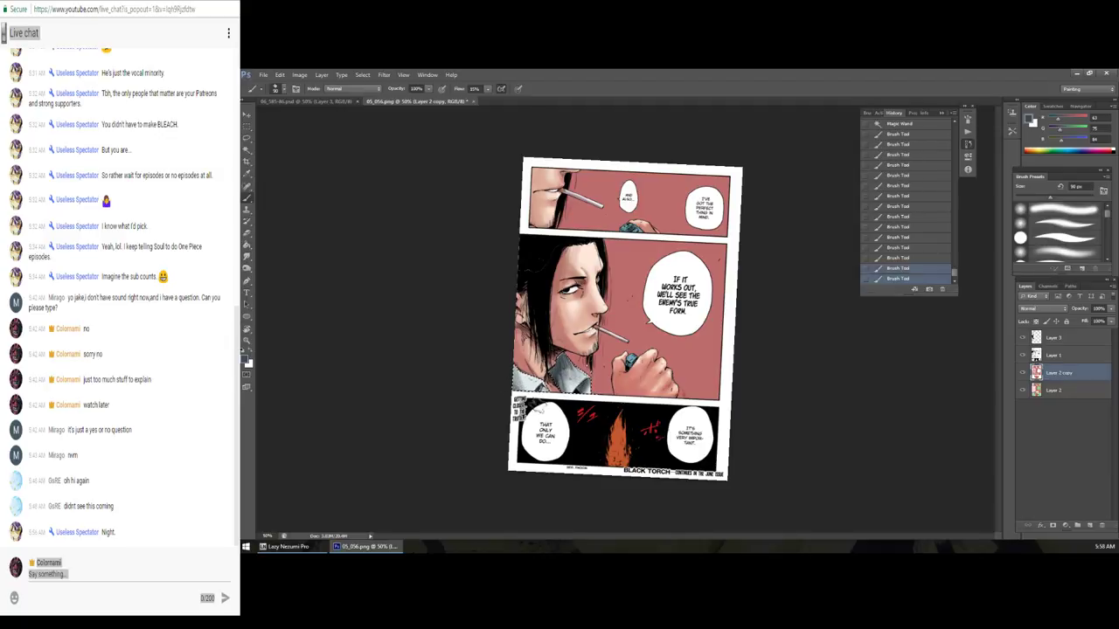
click(525, 404)
click(527, 400)
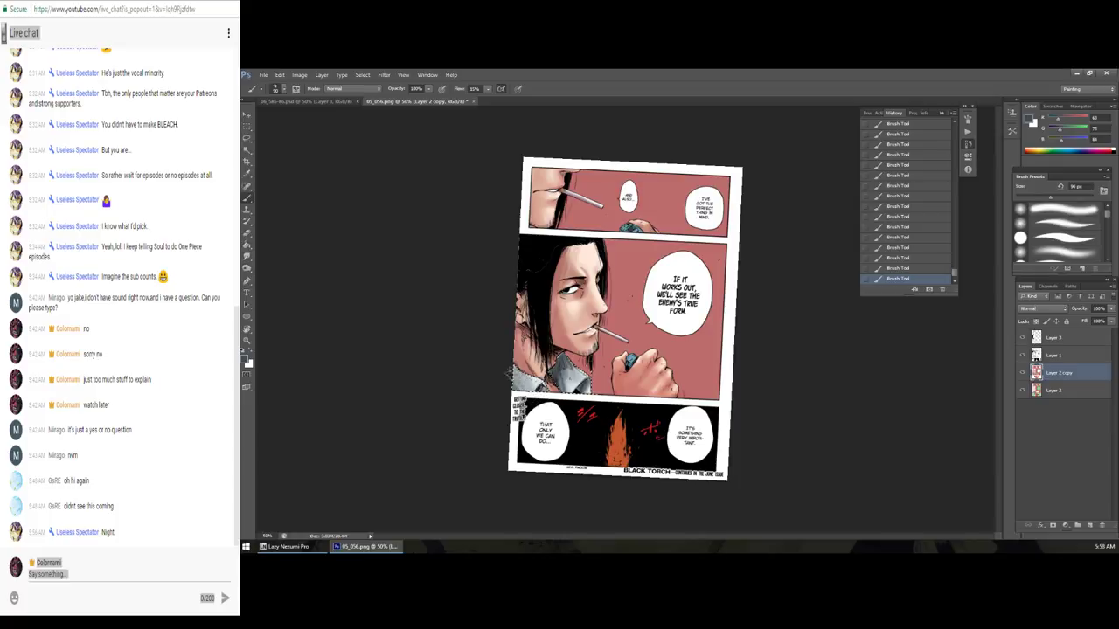
click(524, 400)
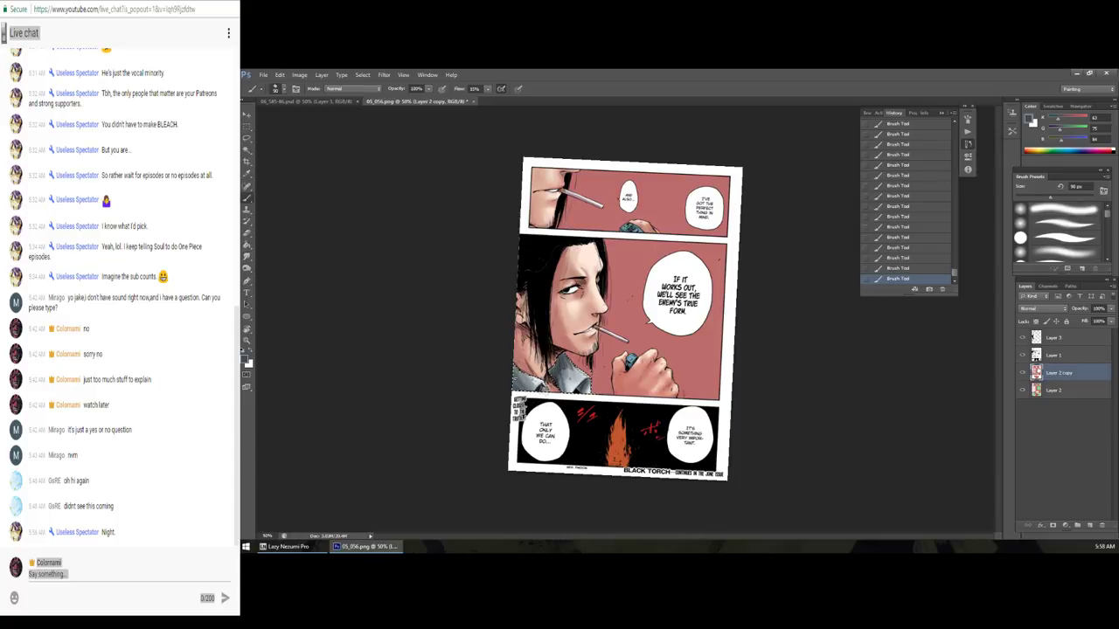
Step: Keep the collar selected and raise Color Balance midtones toward red (+24 cyan-red)
key(ctrl+d)
key(ctrl+z)
key(ctrl+b)
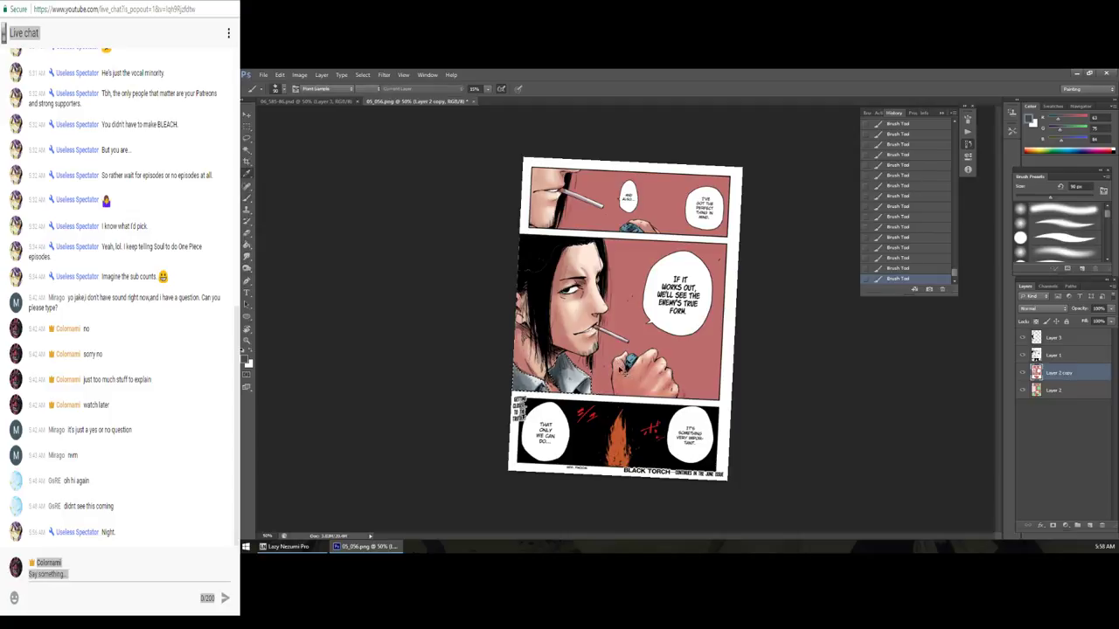
drag(750, 293, 768, 296)
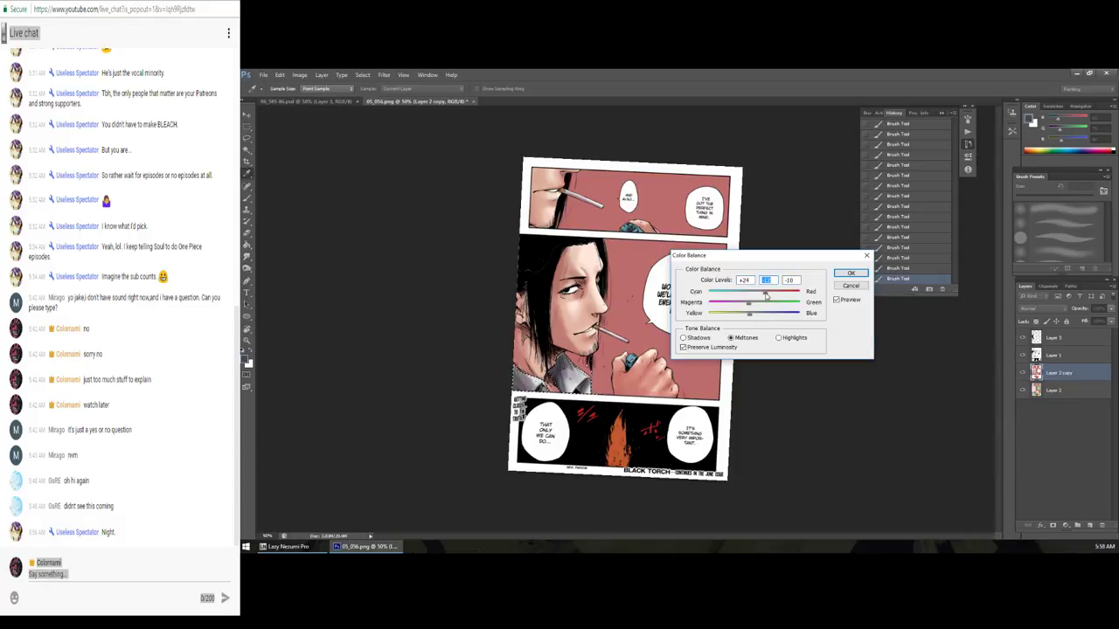
Step: Apply the warmer Color Balance, deselect, and zoom to 100% on the man's face
key(Return)
key(ctrl+d)
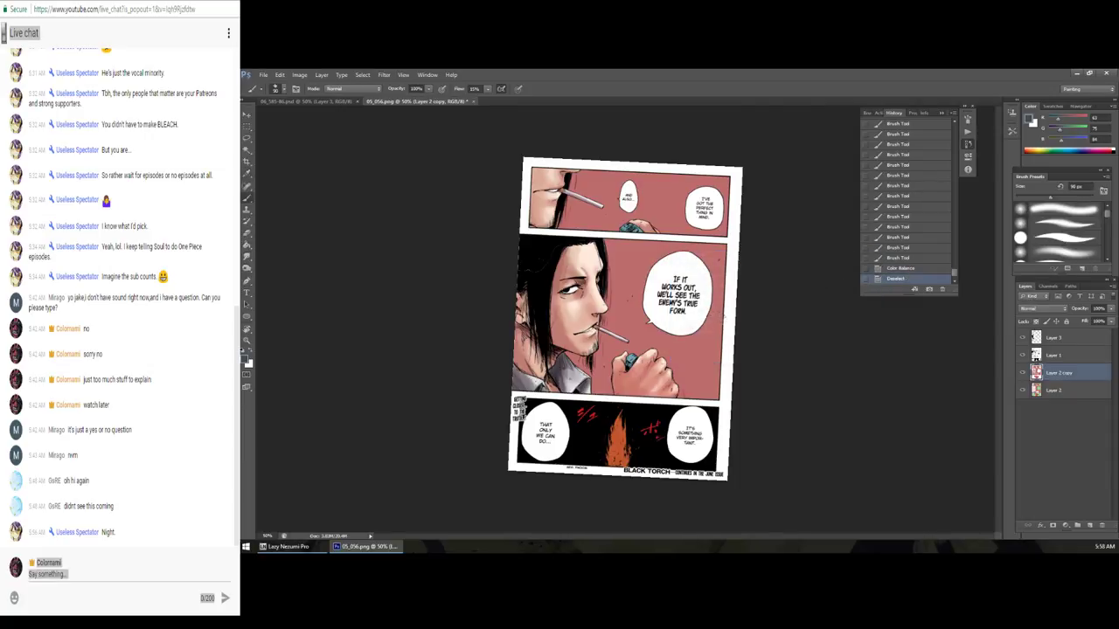
key(z)
drag(693, 321, 751, 321)
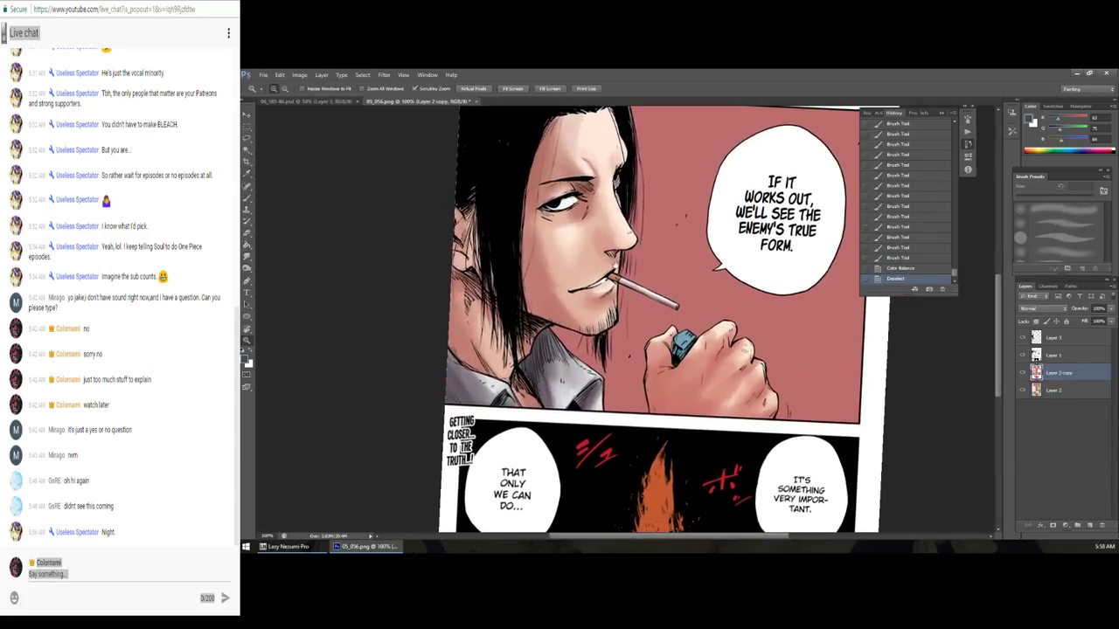
scroll(560, 350, down, 3)
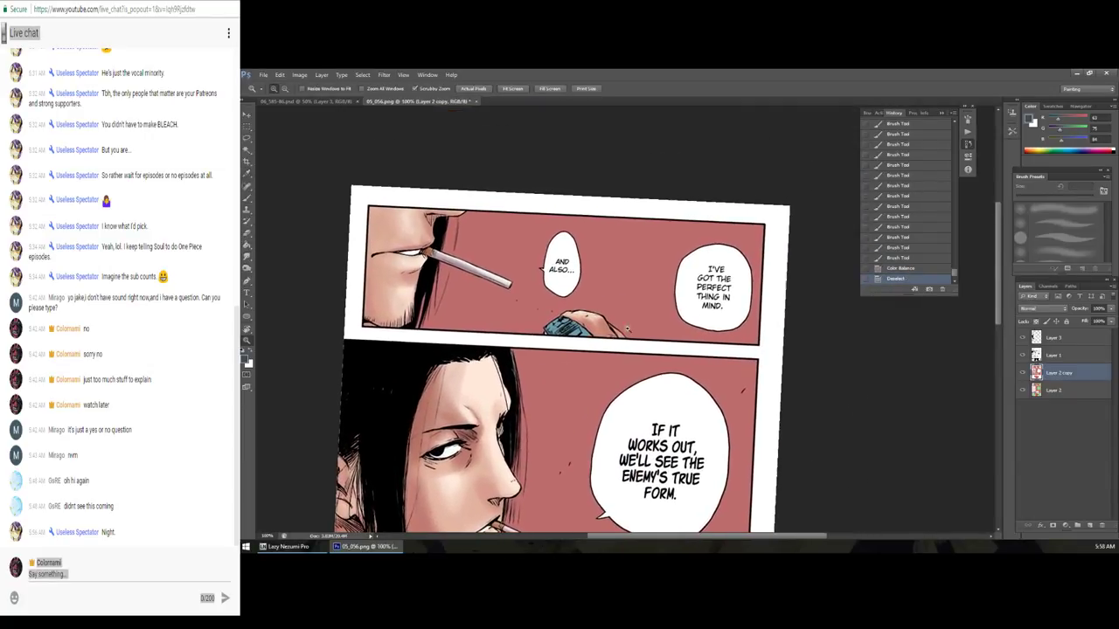
Step: Magic Wand a new area in the upper panel on Layer 2, then view the full page
click(1053, 390)
key(w)
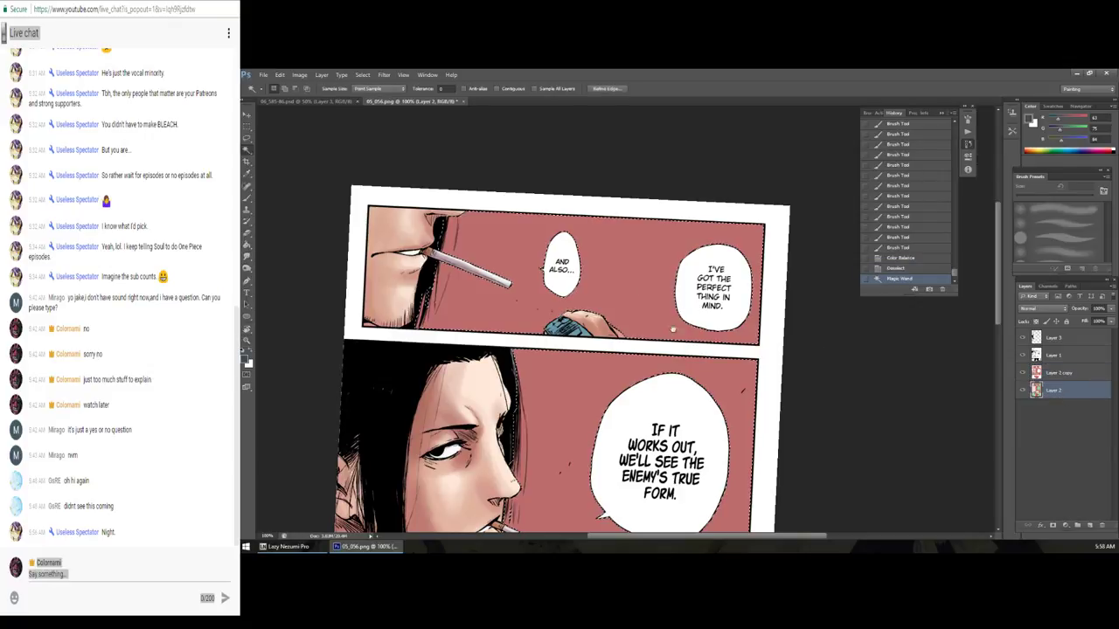
click(682, 330)
scroll(683, 329, down, 3)
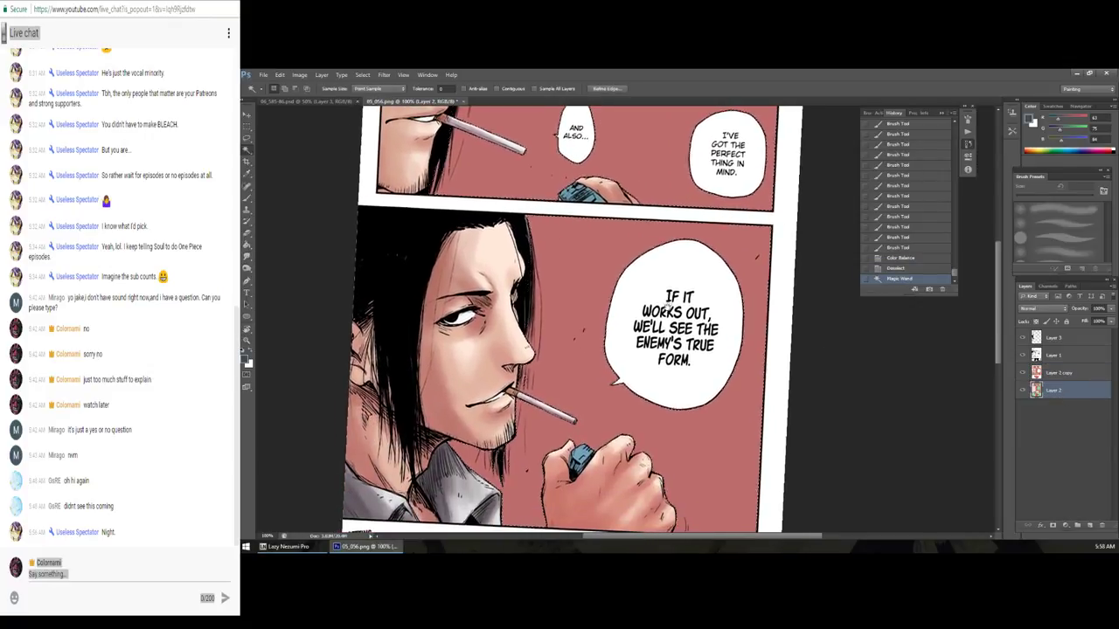
key(z)
scroll(661, 264, down, 3)
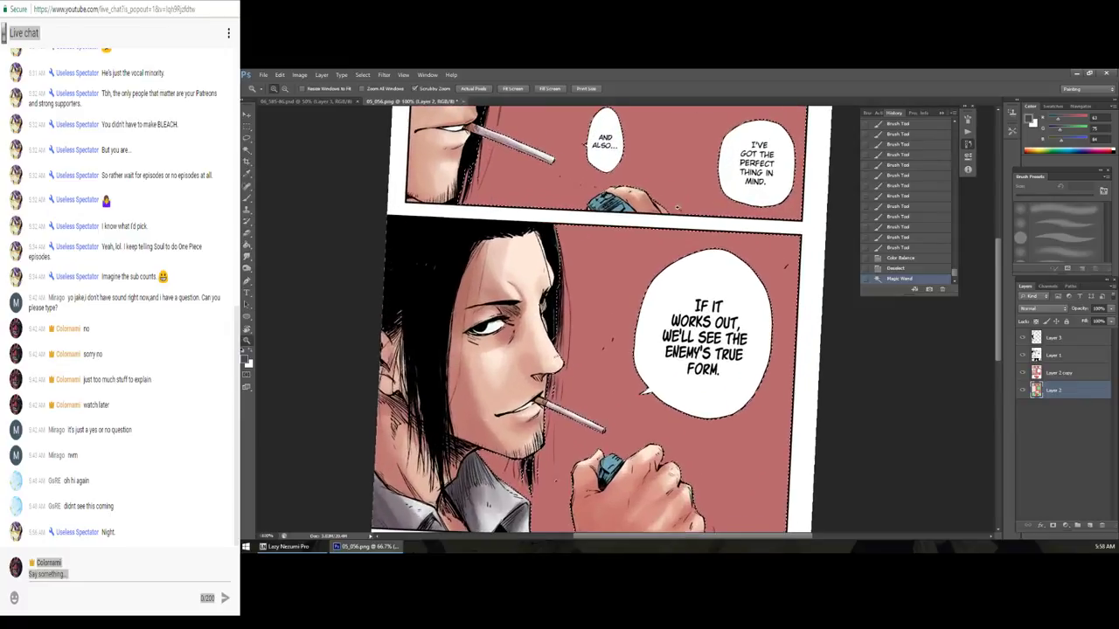
scroll(662, 265, up, 4)
scroll(661, 265, down, 3)
scroll(662, 265, up, 3)
mouse_move(662, 264)
mouse_down()
mouse_move(577, 366)
mouse_move(586, 349)
mouse_up()
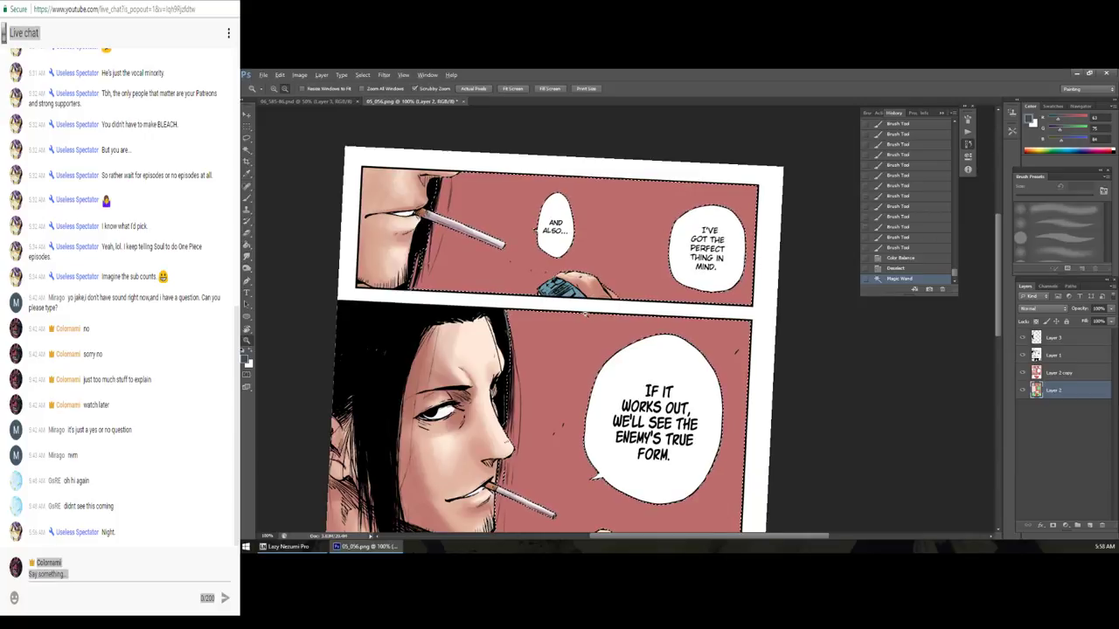
scroll(574, 302, down, 2)
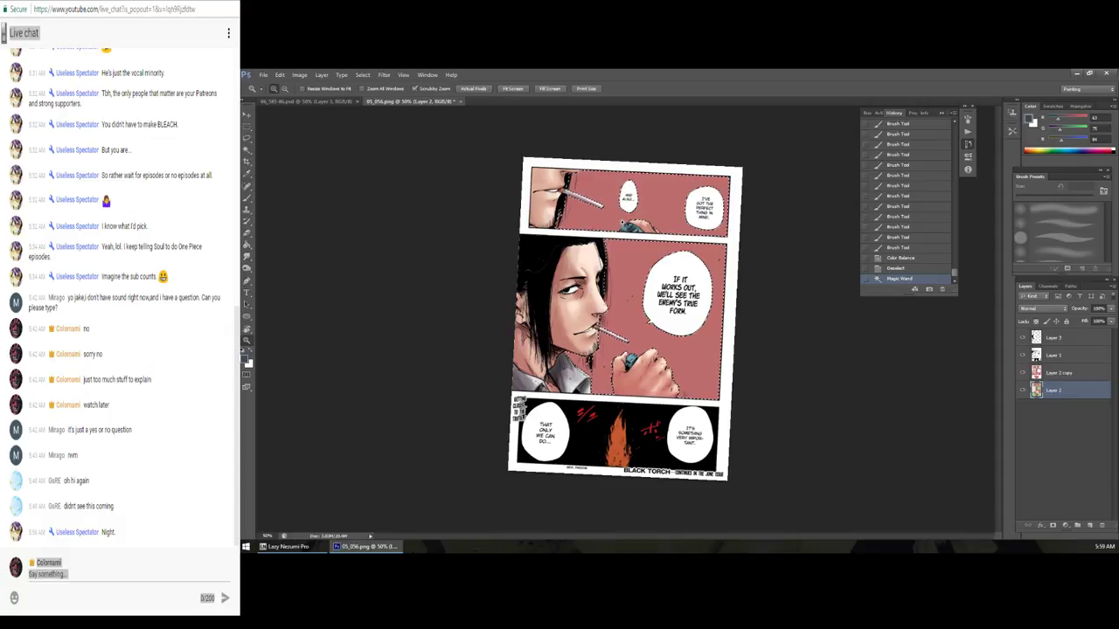
Step: At 100% zoom, paint the top panel's pink background white on Layer 2 copy with a 600 px brush
click(641, 185)
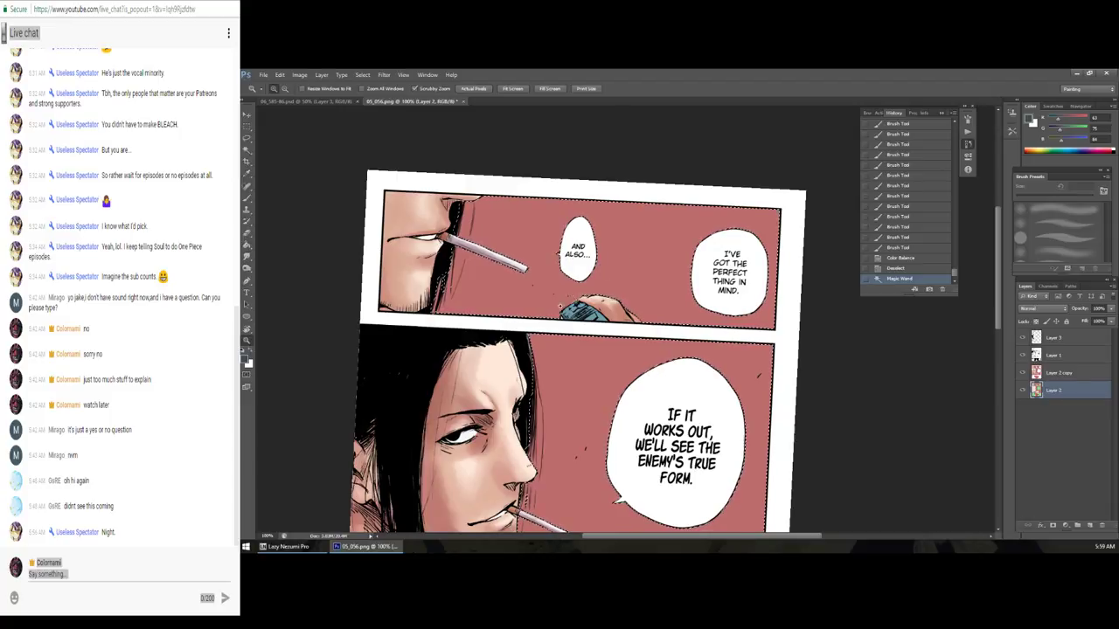
key(b)
click(1031, 120)
click(762, 329)
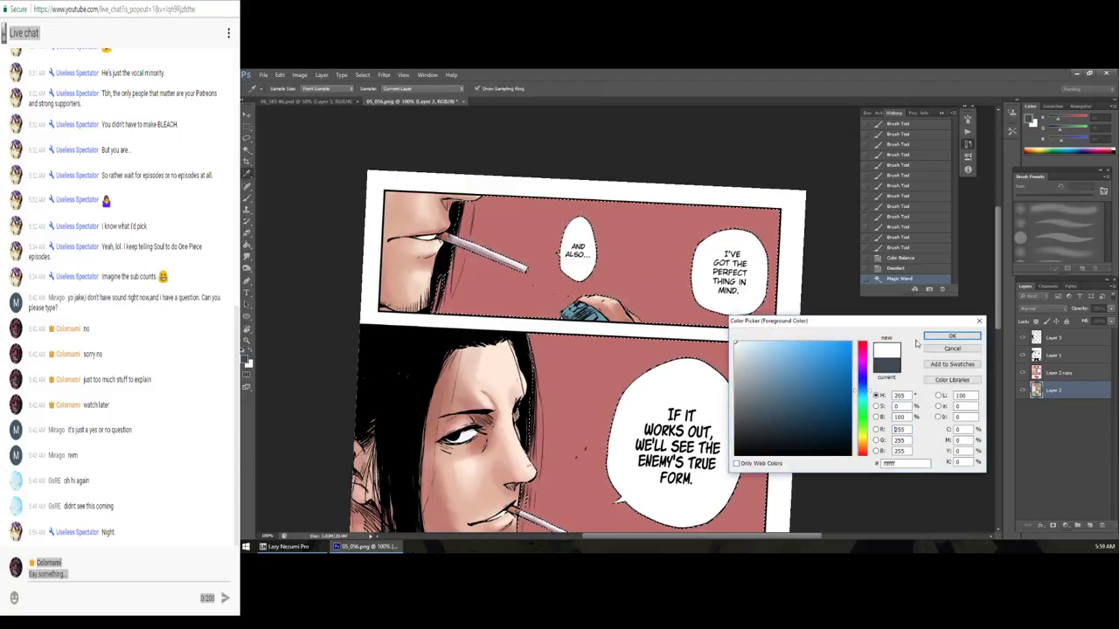
click(952, 332)
click(1076, 373)
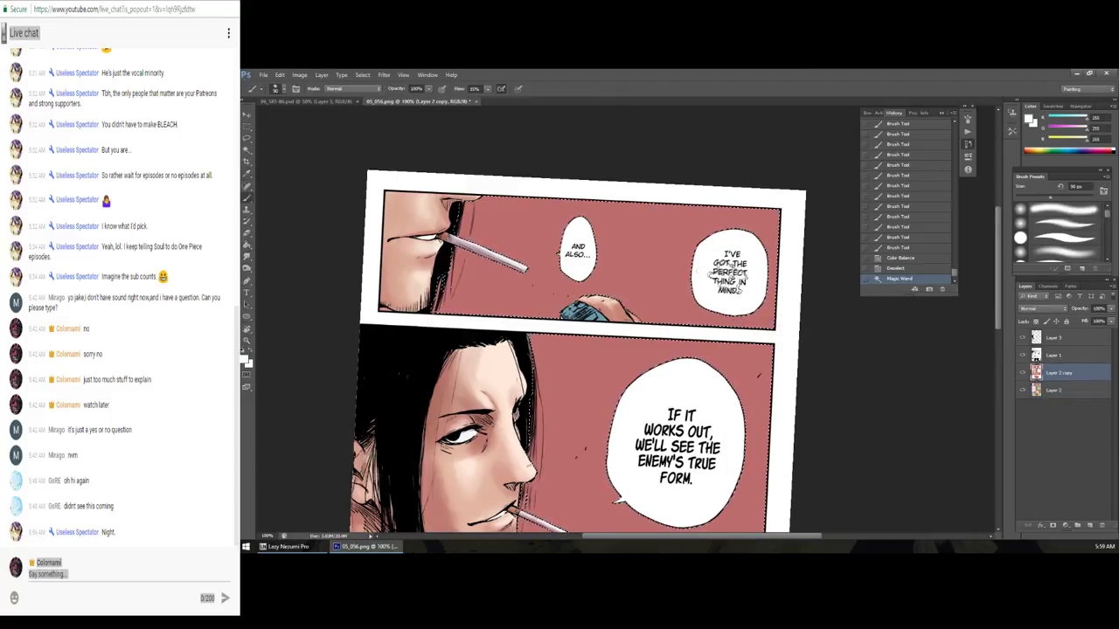
key(bracketright)
key(bracketright)
key(bracketright)
mouse_move(764, 289)
mouse_down()
mouse_move(664, 253)
mouse_move(556, 269)
mouse_up()
Step: Rotate the canvas view, then return to the brush and eyedropper to pick a new colour
key(r)
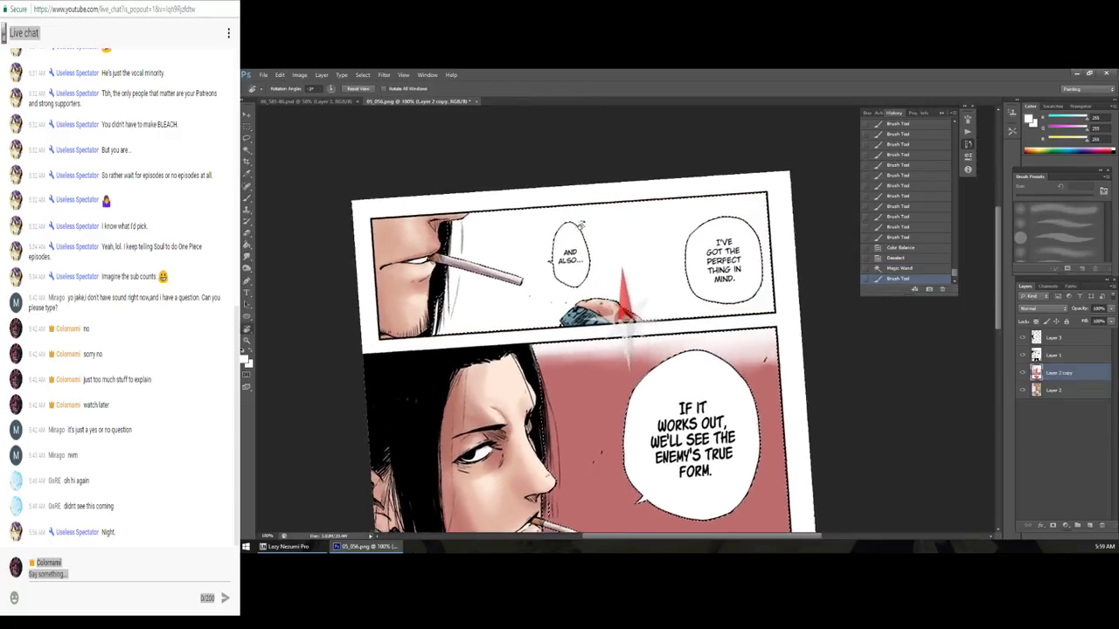
key(b)
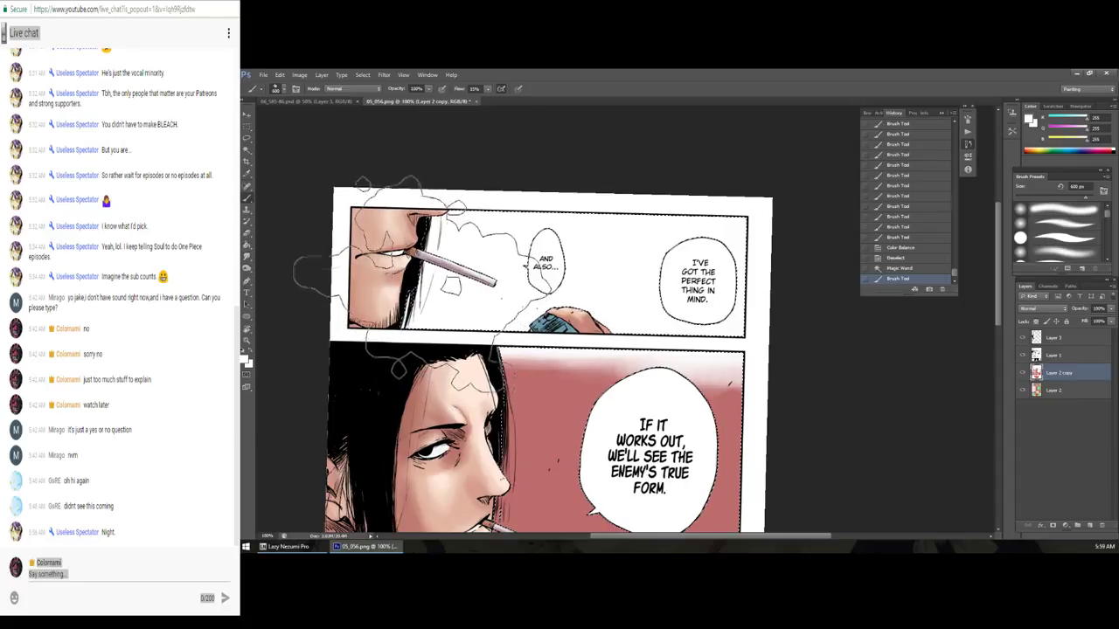
key(i)
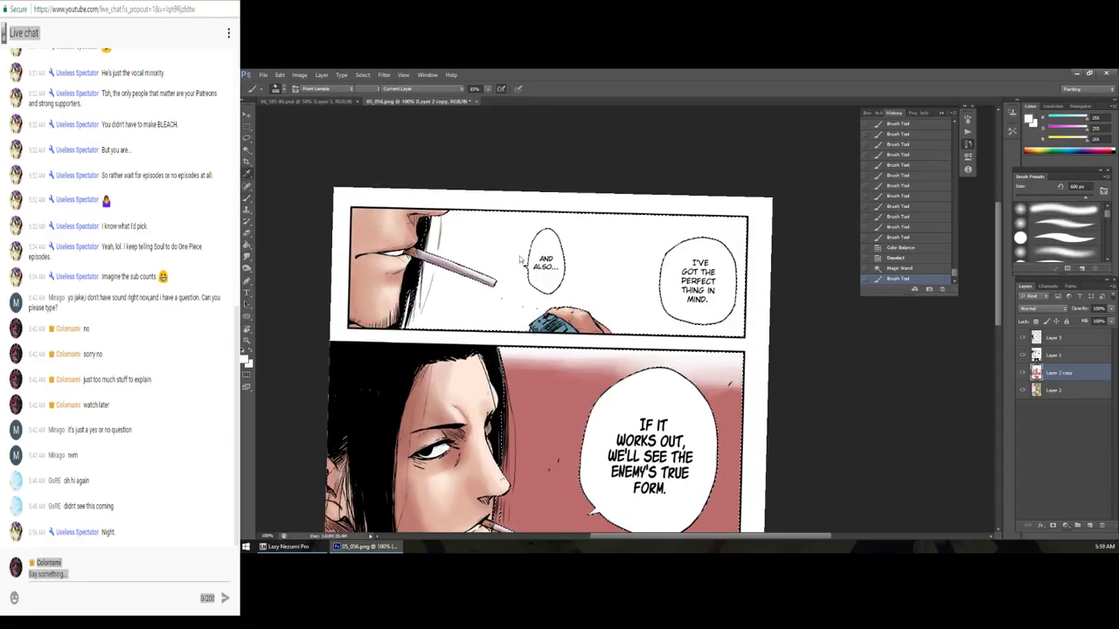
key(F6)
Step: Pick blue #4e94c4, try a test stroke and undo it, then level the canvas rotation
click(942, 336)
key(b)
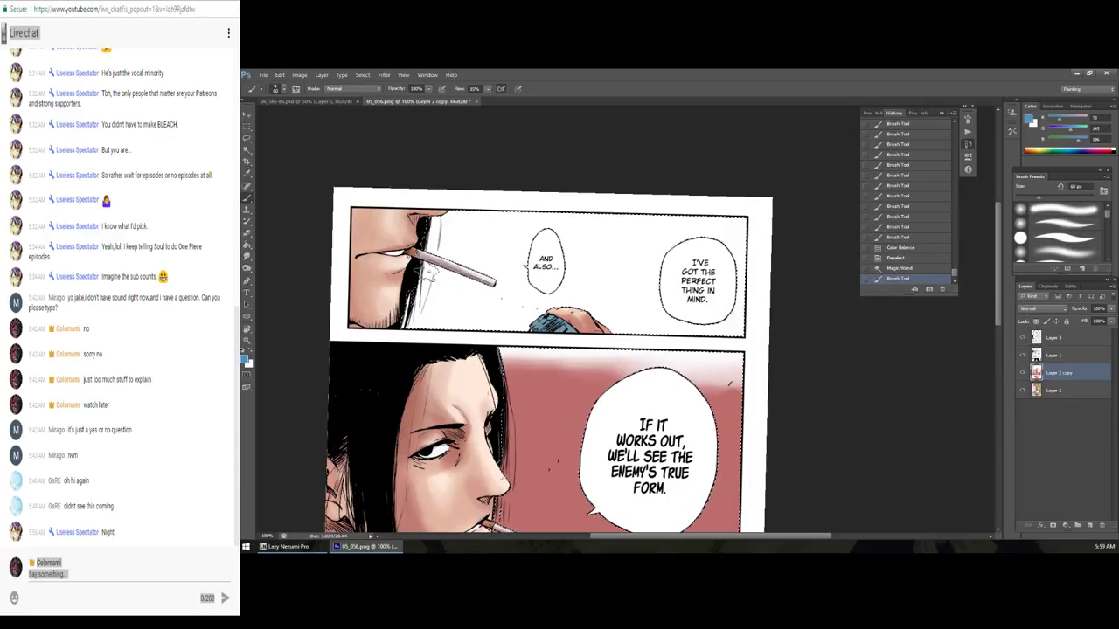
drag(433, 273, 434, 286)
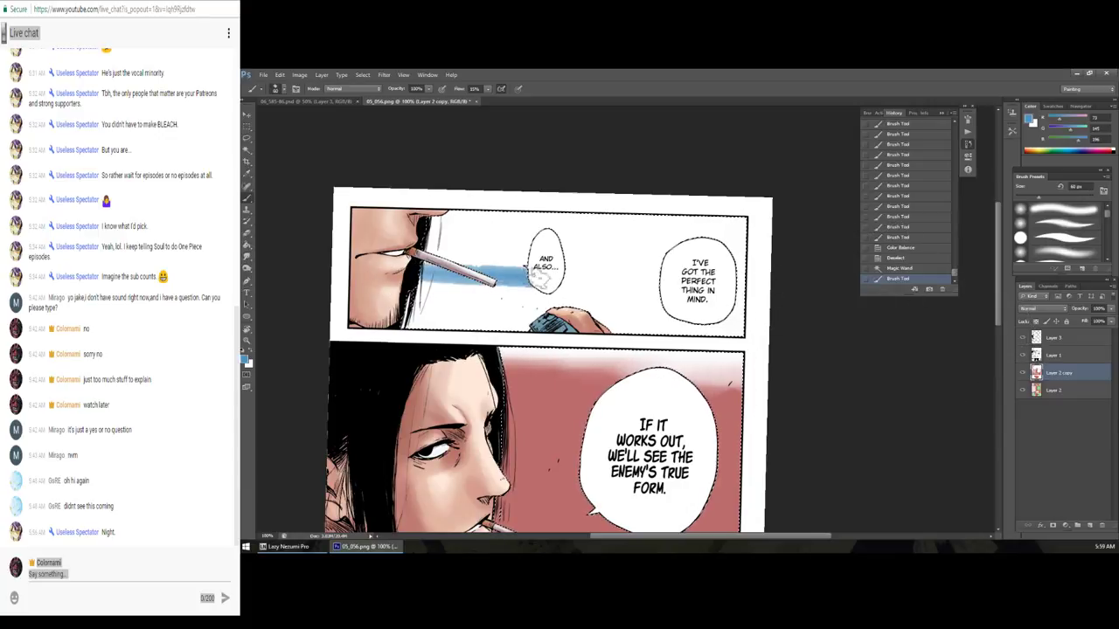
key(ctrl+z)
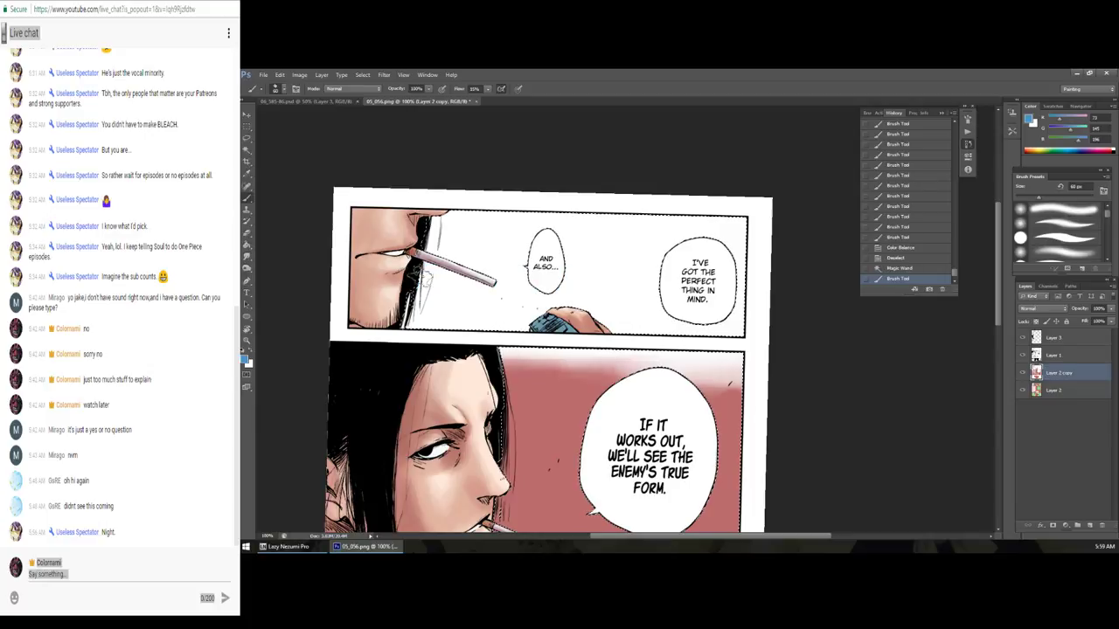
key(ctrl+z)
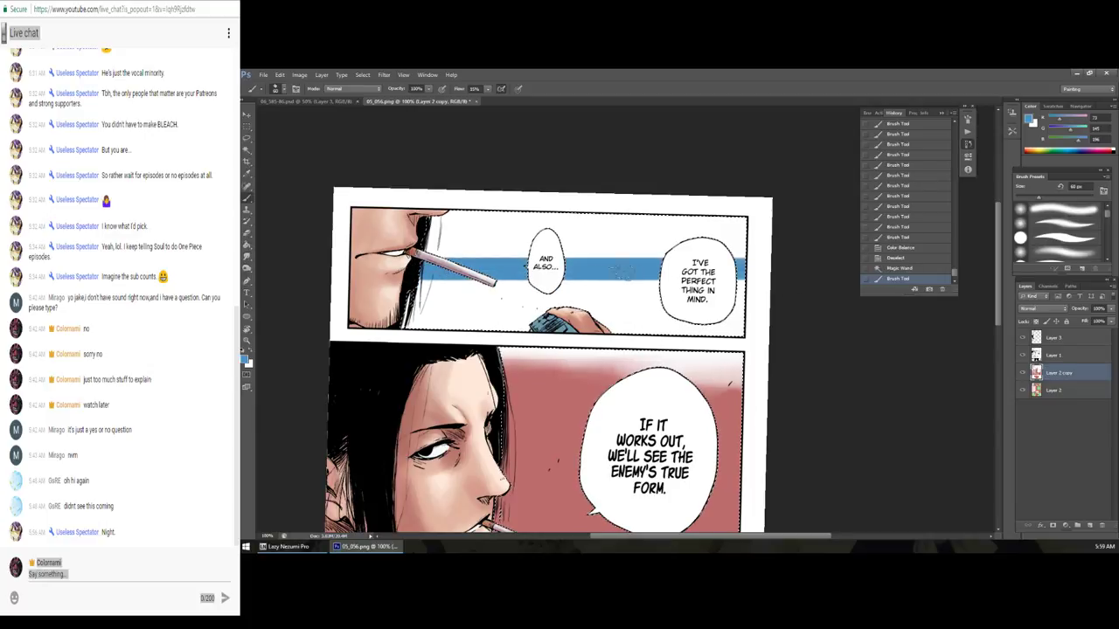
key(ctrl+z)
key(r)
drag(599, 262, 541, 239)
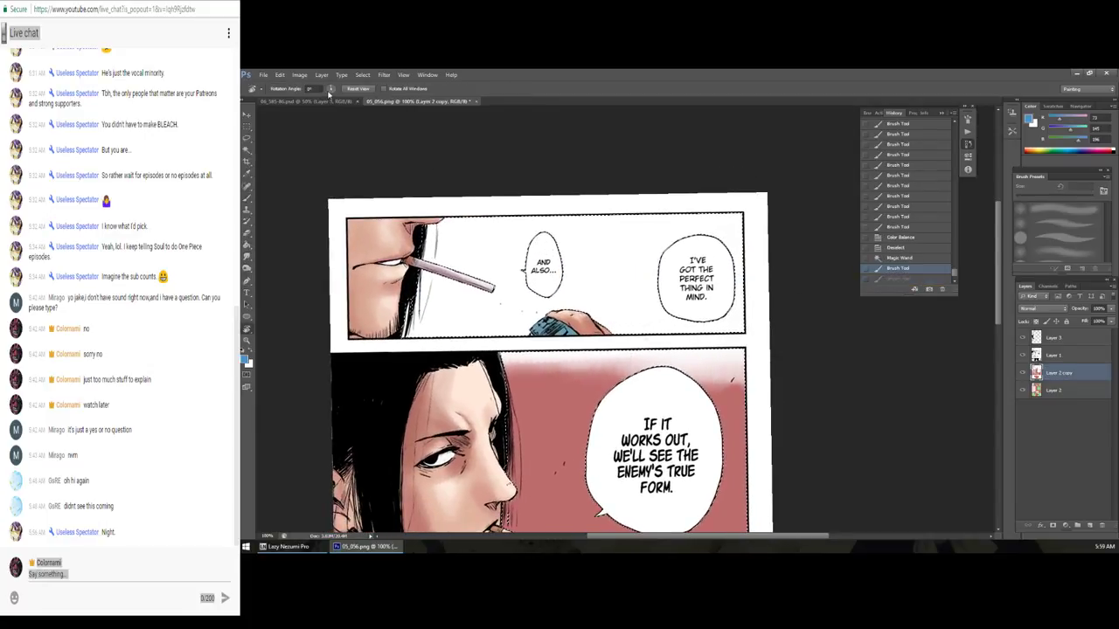
click(329, 91)
click(357, 89)
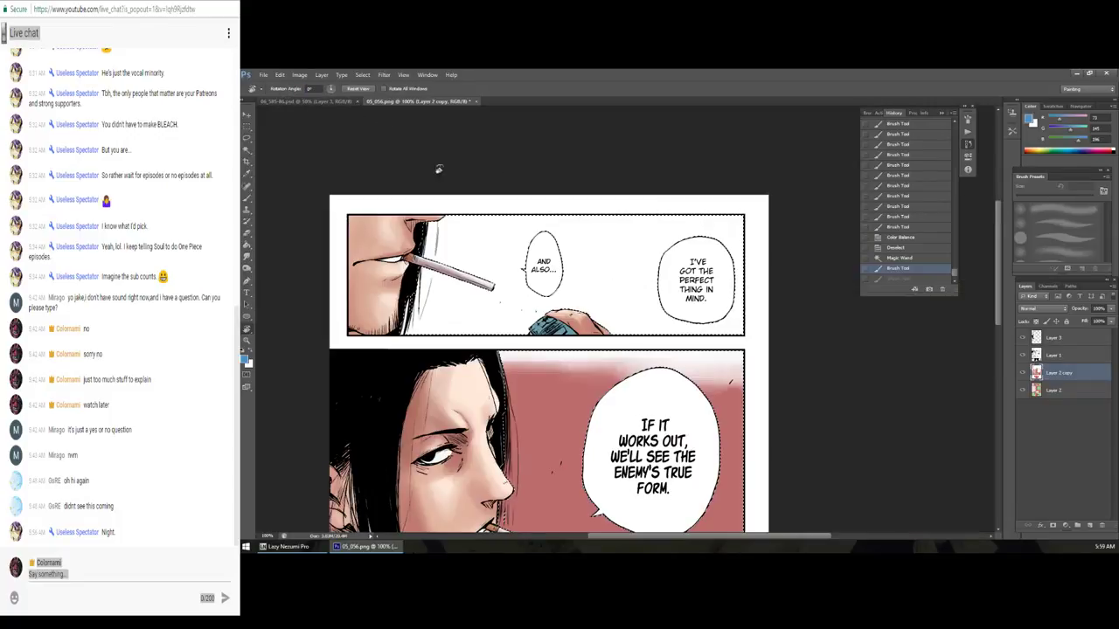
Step: Paint a broad blue sea band across the top panel and copy it onto a new Layer 4
key(b)
drag(420, 266, 812, 272)
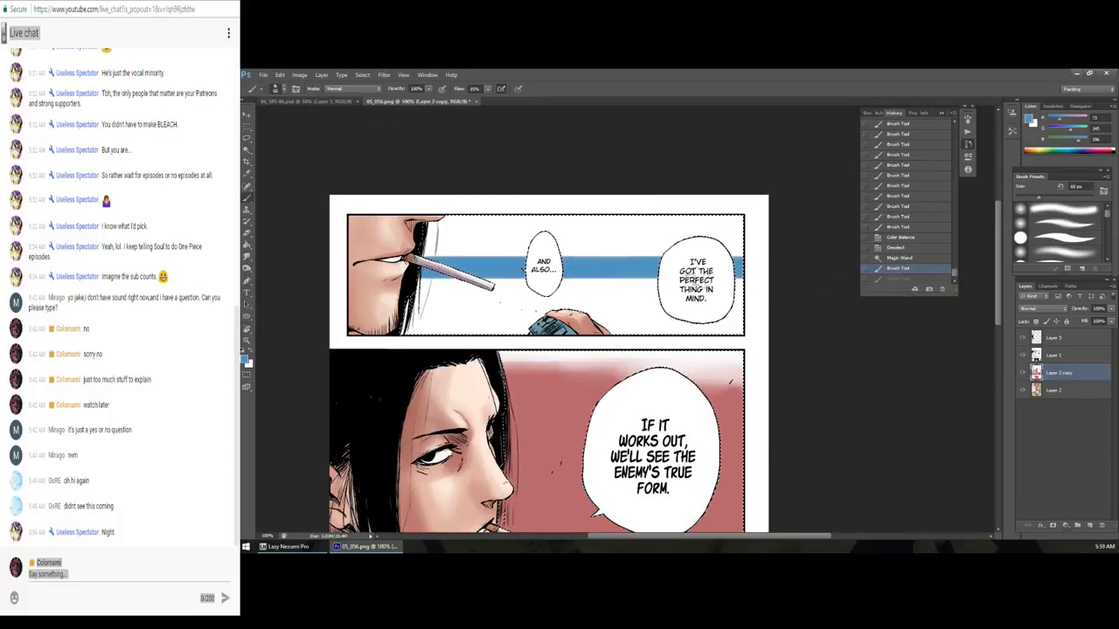
mouse_move(724, 266)
mouse_down()
mouse_move(741, 270)
mouse_move(395, 286)
mouse_move(764, 336)
mouse_up()
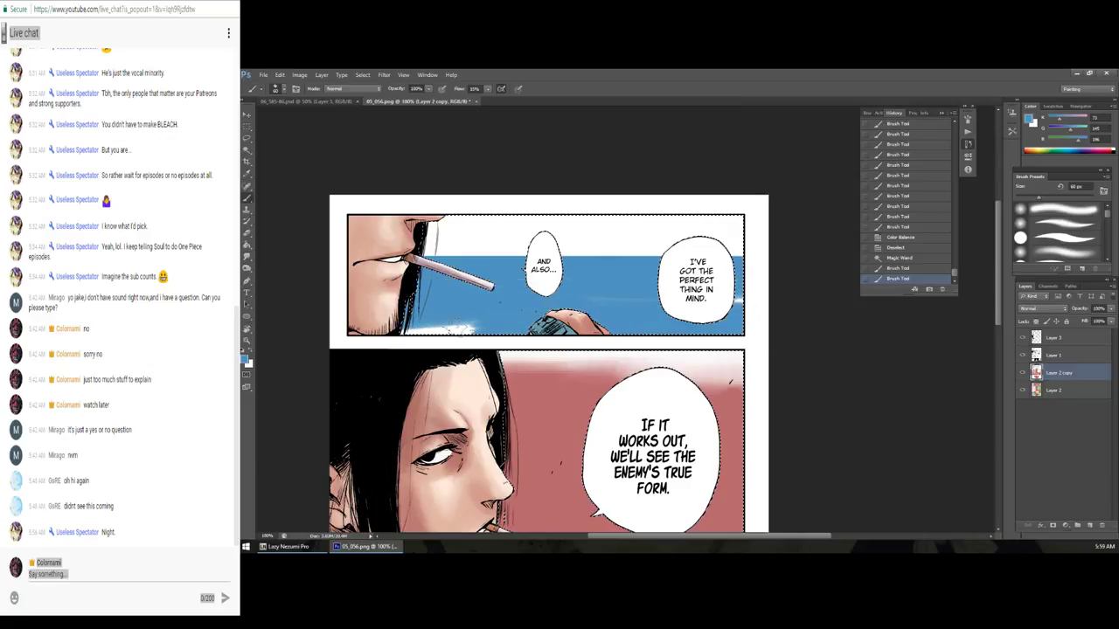
drag(482, 328, 394, 332)
click(681, 301)
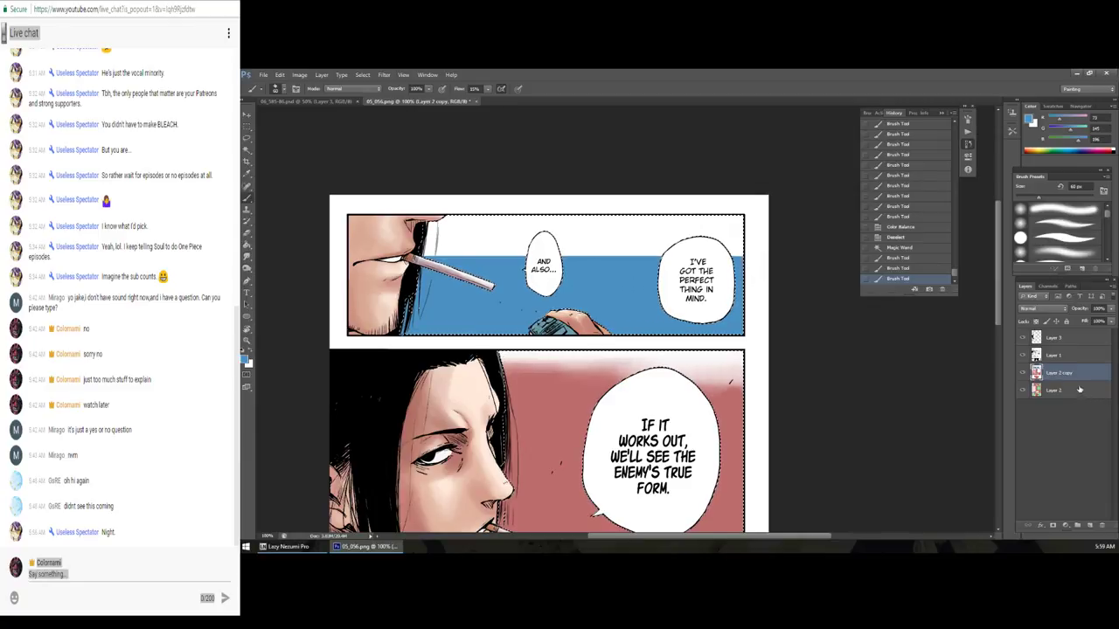
key(ctrl+j)
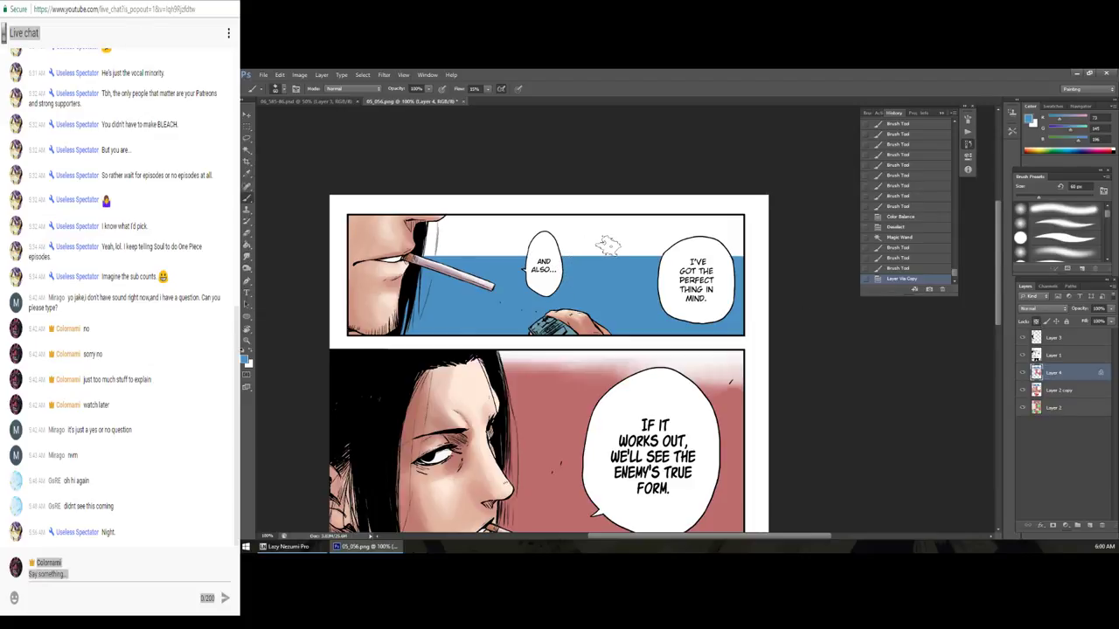
Step: Keep blue as the paint colour and add an empty Layer 5 above Layer 2 copy
key(F12)
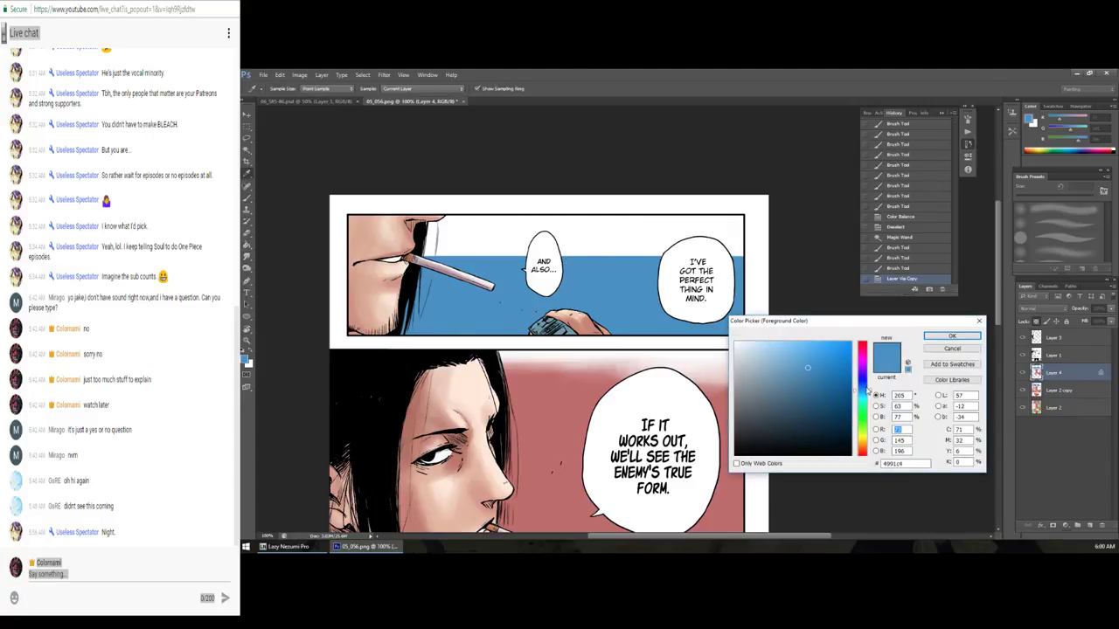
click(952, 349)
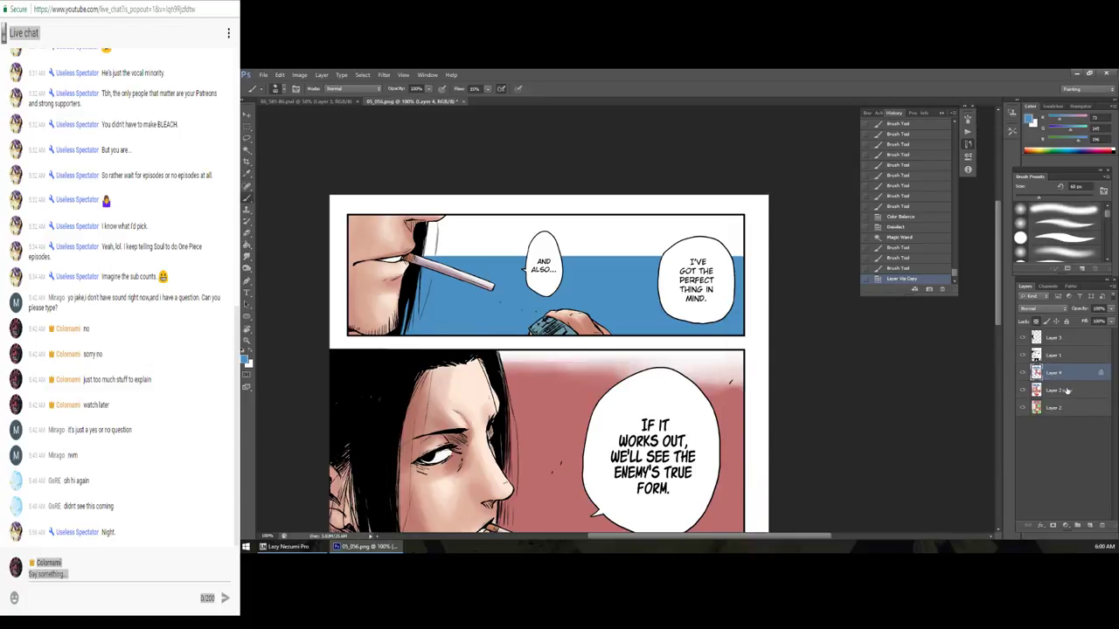
click(1065, 391)
click(1088, 524)
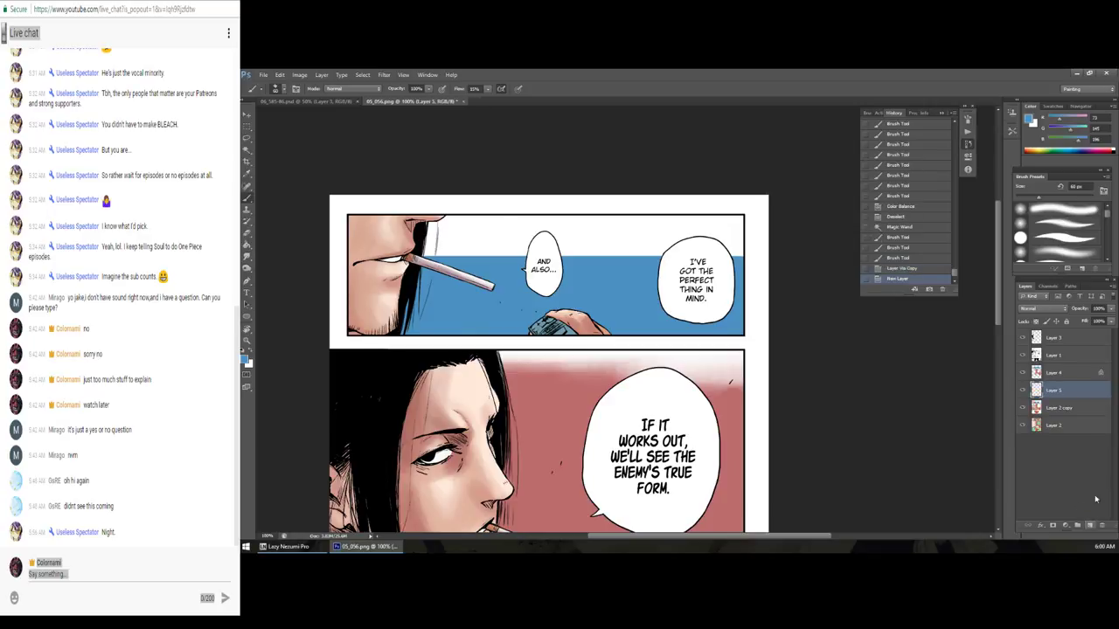
click(1065, 373)
Step: Try erasing stray paint above the sea band on Layer 4 with a 125 px eraser, then undo it
key(e)
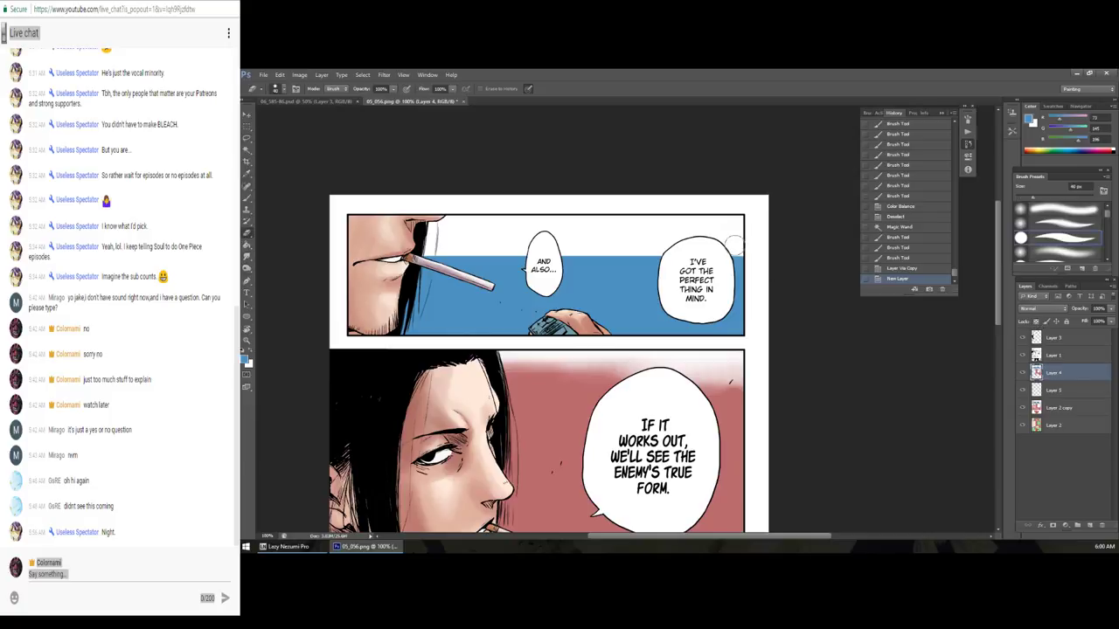
key(bracketright)
key(bracketright)
key(bracketright)
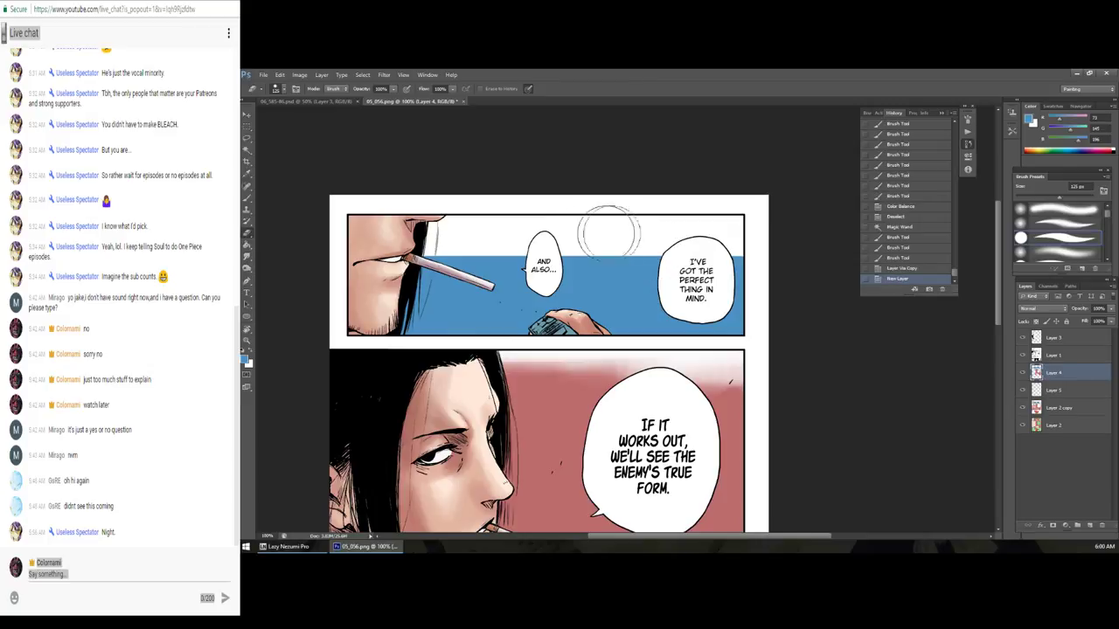
drag(529, 255, 523, 248)
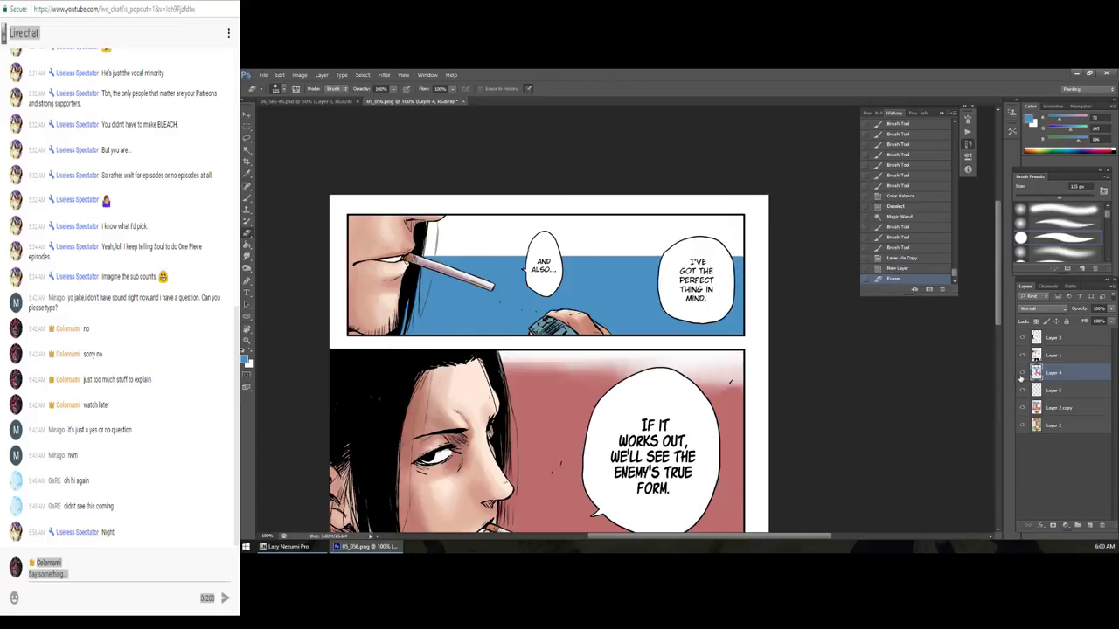
click(1023, 408)
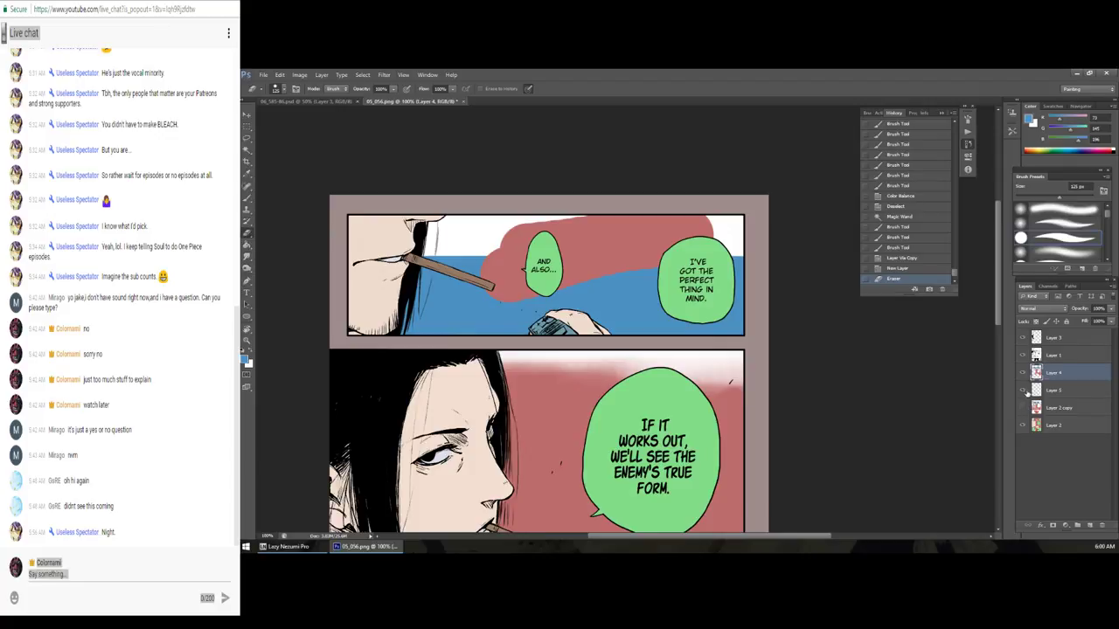
key(ctrl+z)
click(1053, 372)
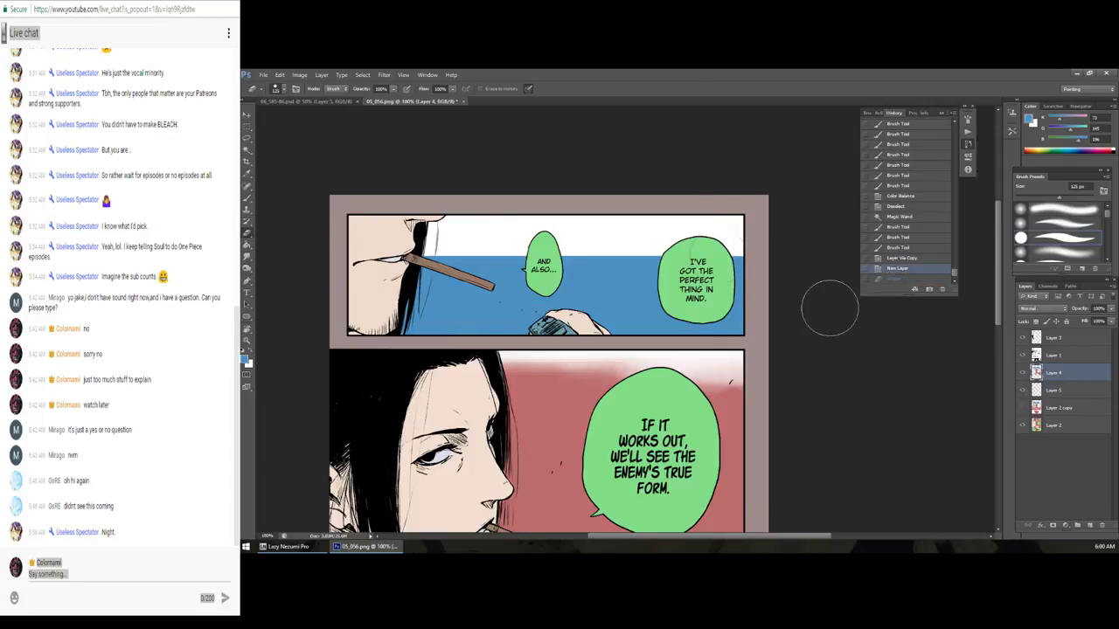
drag(743, 229, 620, 211)
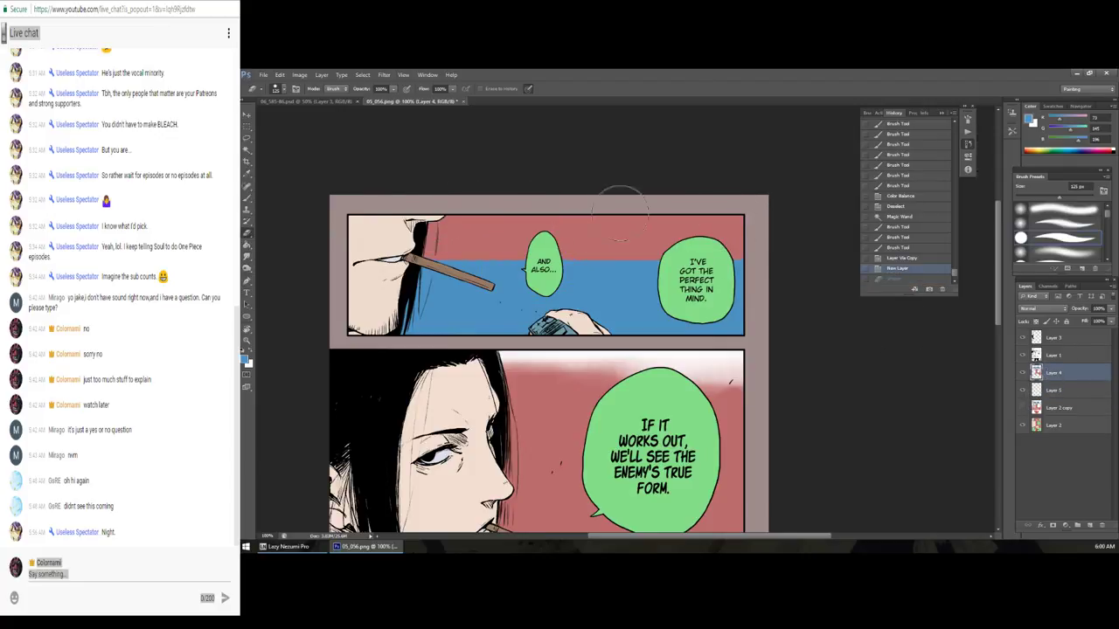
key(ctrl+z)
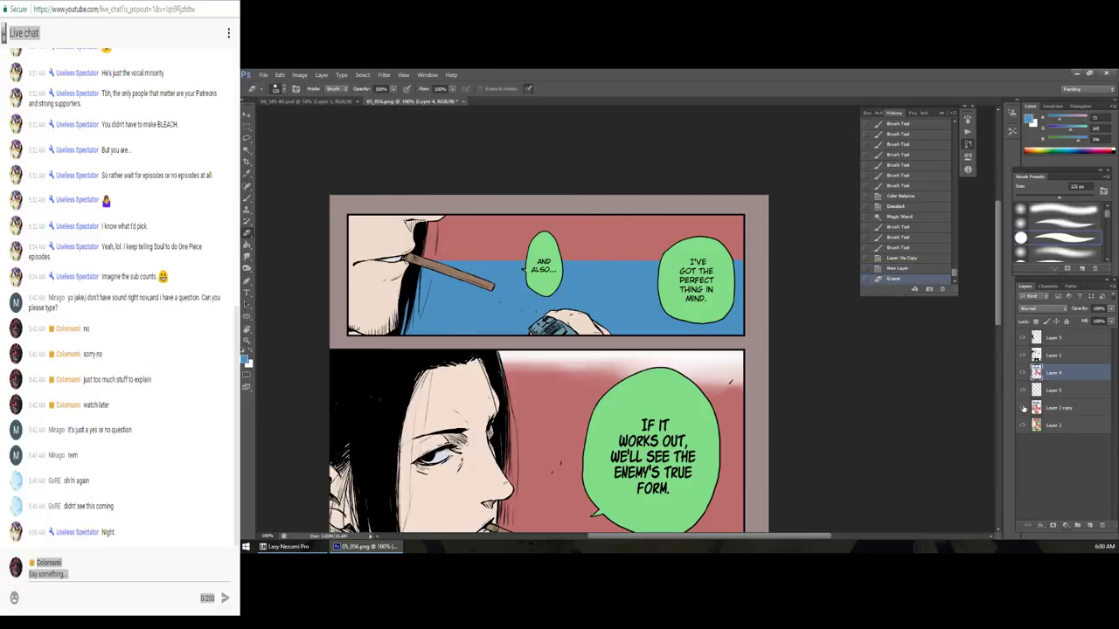
click(1023, 408)
Step: Paint blue over the white strip above the bubbles on Layer 5, then undo those strokes
click(1054, 392)
key(b)
drag(690, 249, 550, 245)
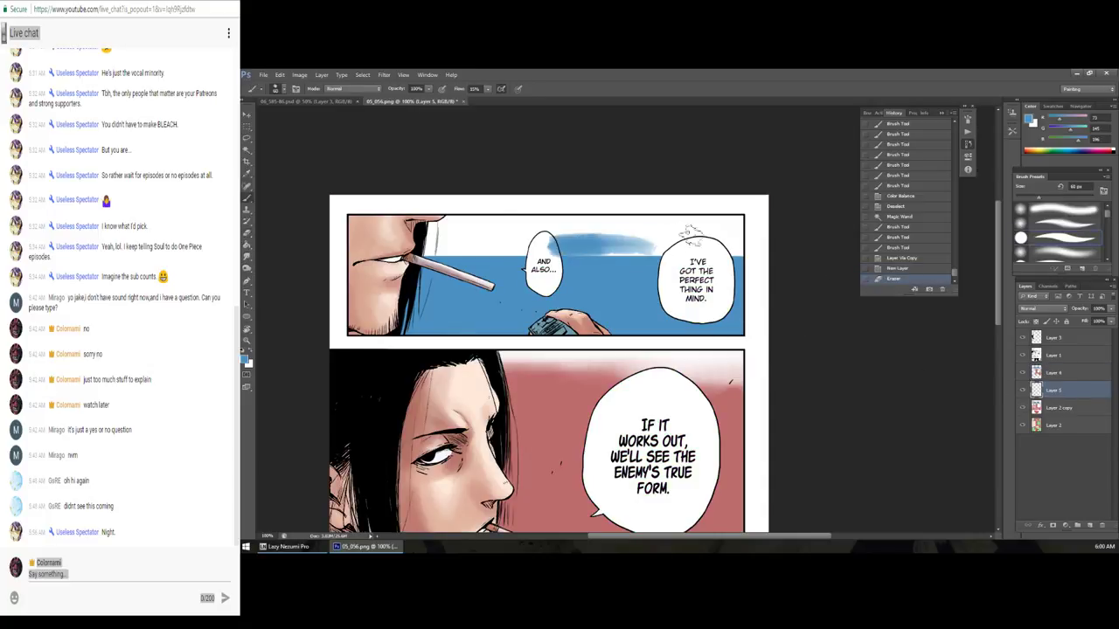
drag(699, 229, 515, 262)
key(ctrl+alt+z)
key(ctrl+alt+z)
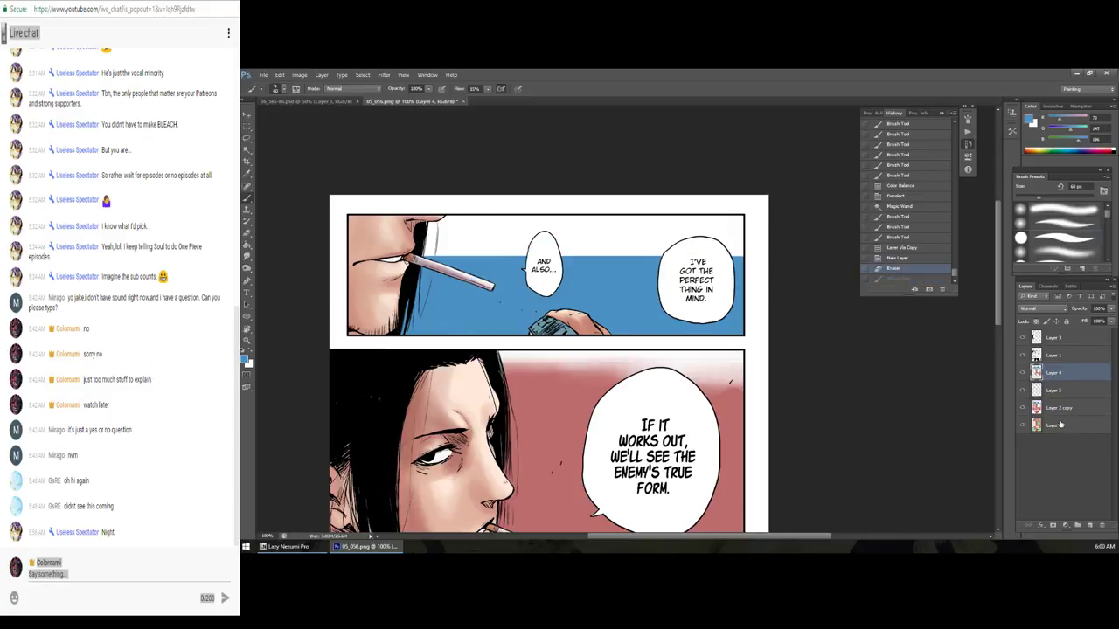
Step: Magic-wand select the panel area on Layer 2 and paint white over the blue band's top on Layer 5
click(1059, 425)
key(w)
click(602, 249)
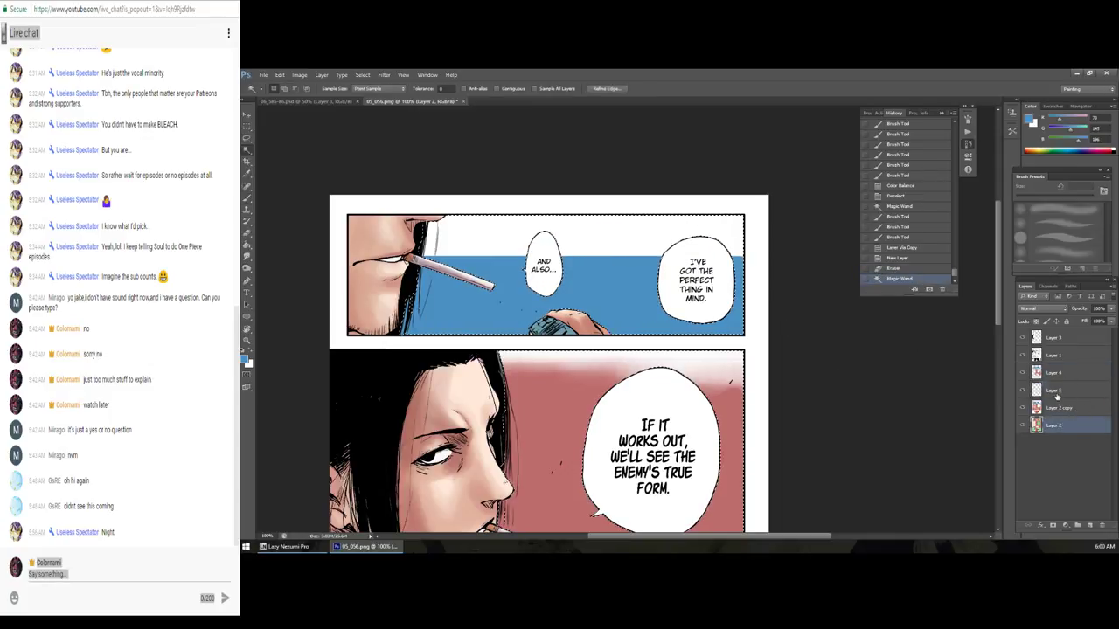
click(1057, 389)
key(b)
key(x)
drag(662, 255, 540, 255)
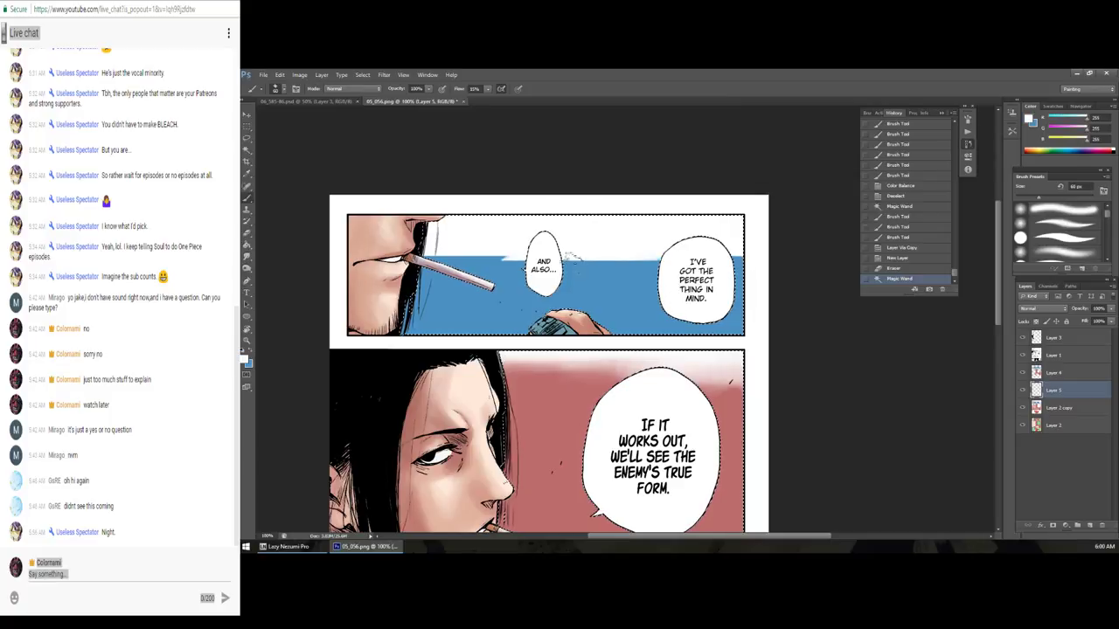
key(ctrl+alt+z)
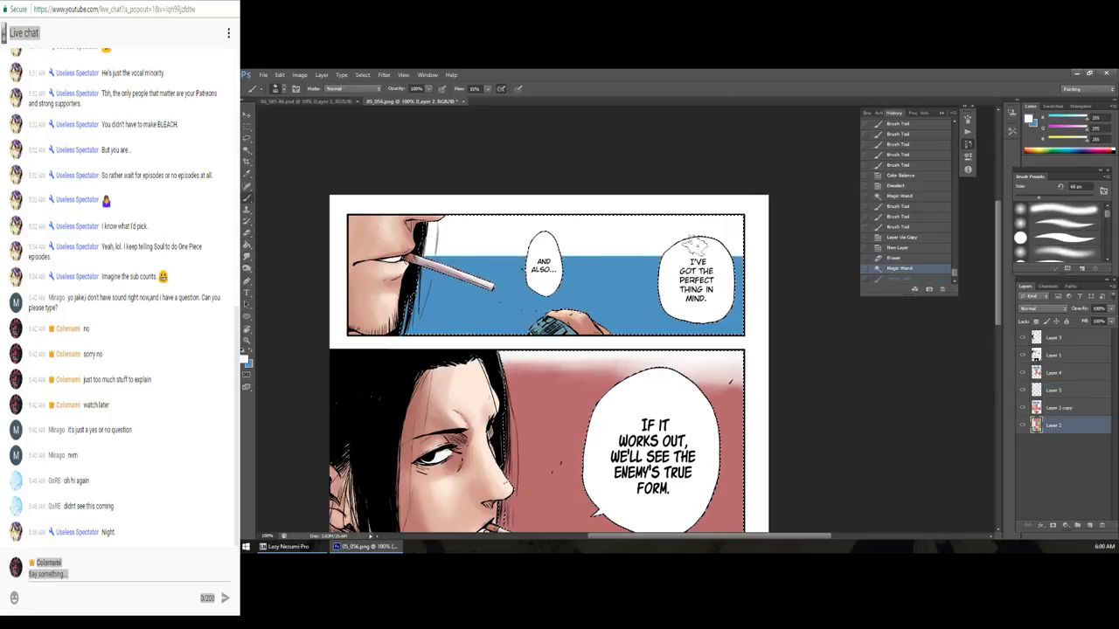
click(1057, 390)
drag(655, 257, 563, 258)
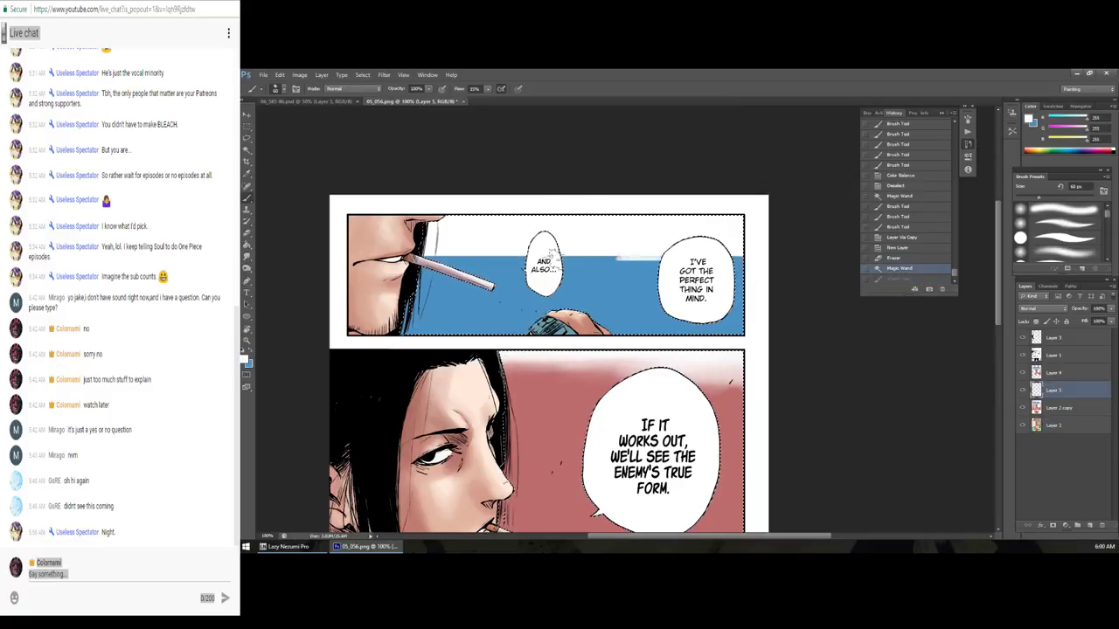
Step: Pick light blue 6ca4e8 and paint it across the white sky up to the panel top
click(738, 262)
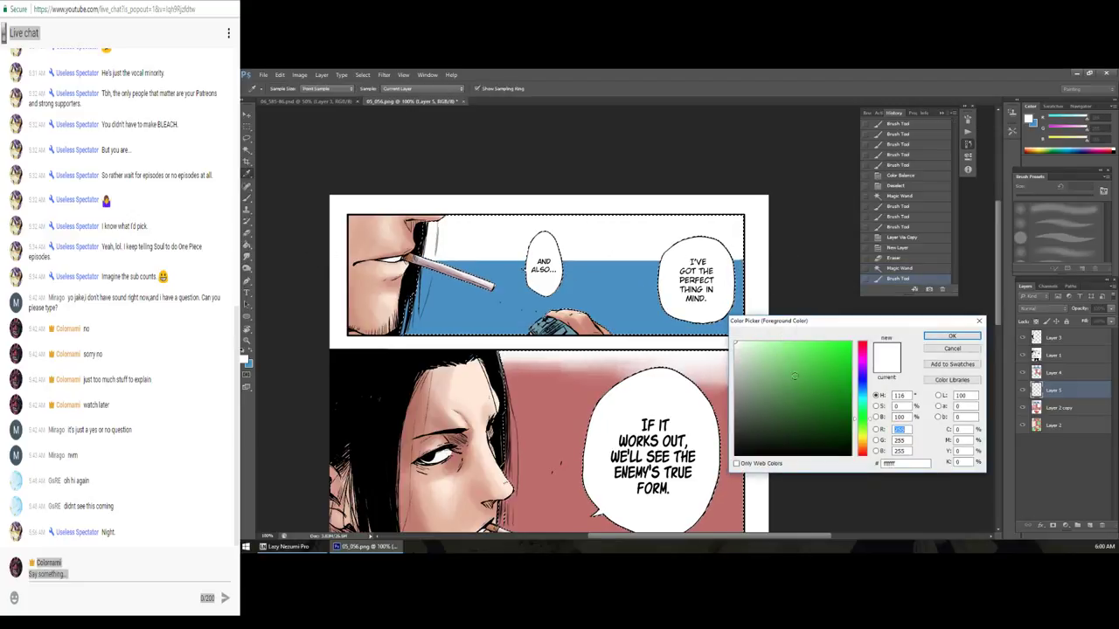
click(738, 288)
click(796, 351)
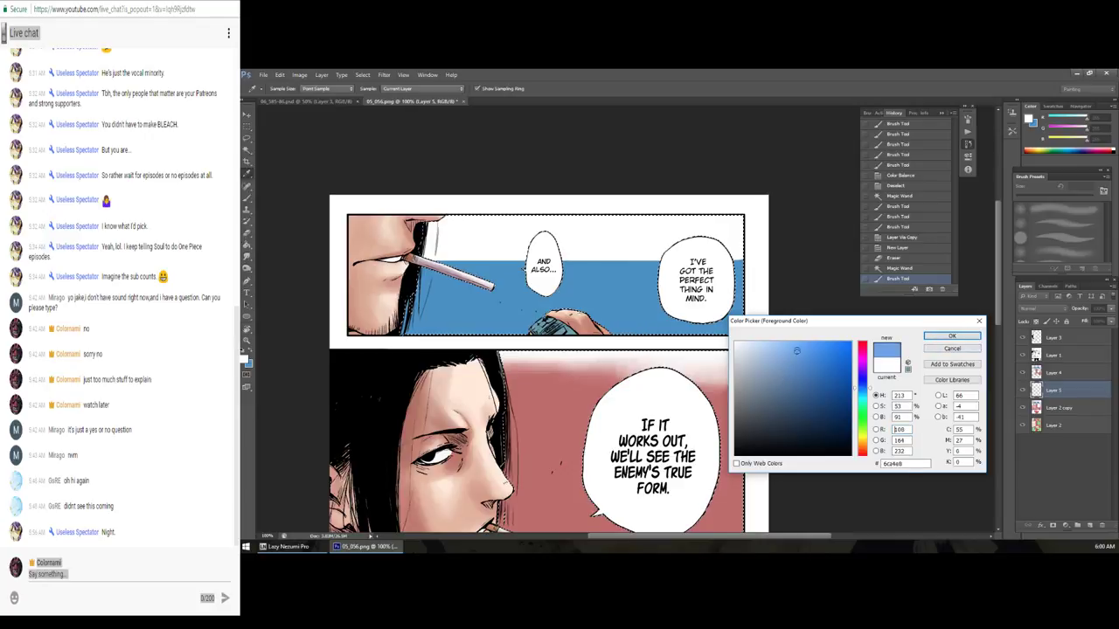
click(952, 335)
drag(690, 280, 450, 234)
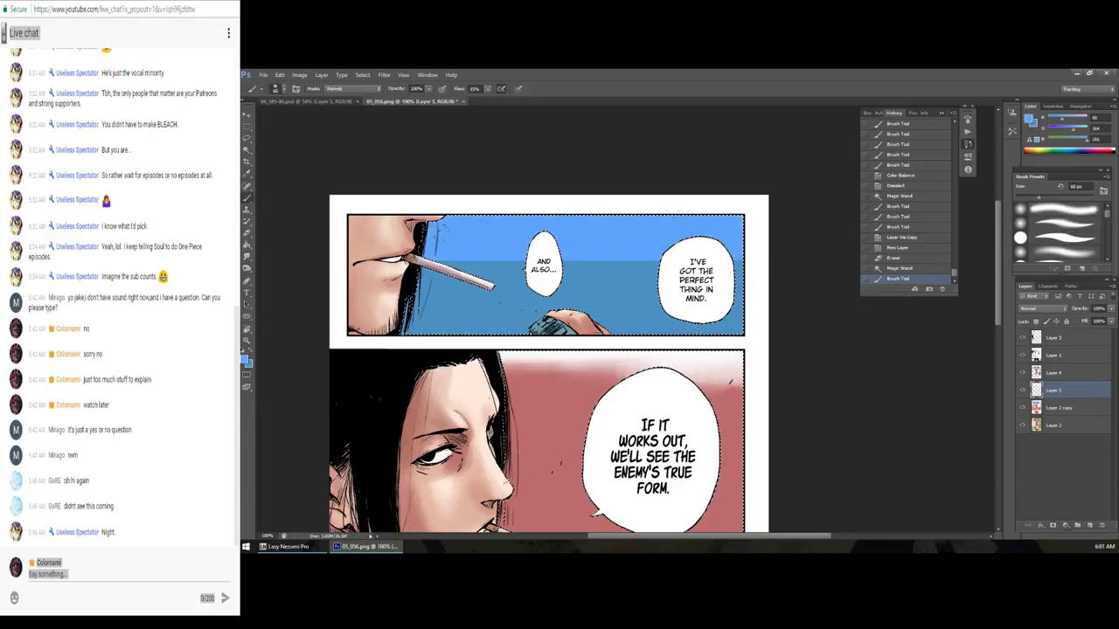
drag(547, 213, 733, 225)
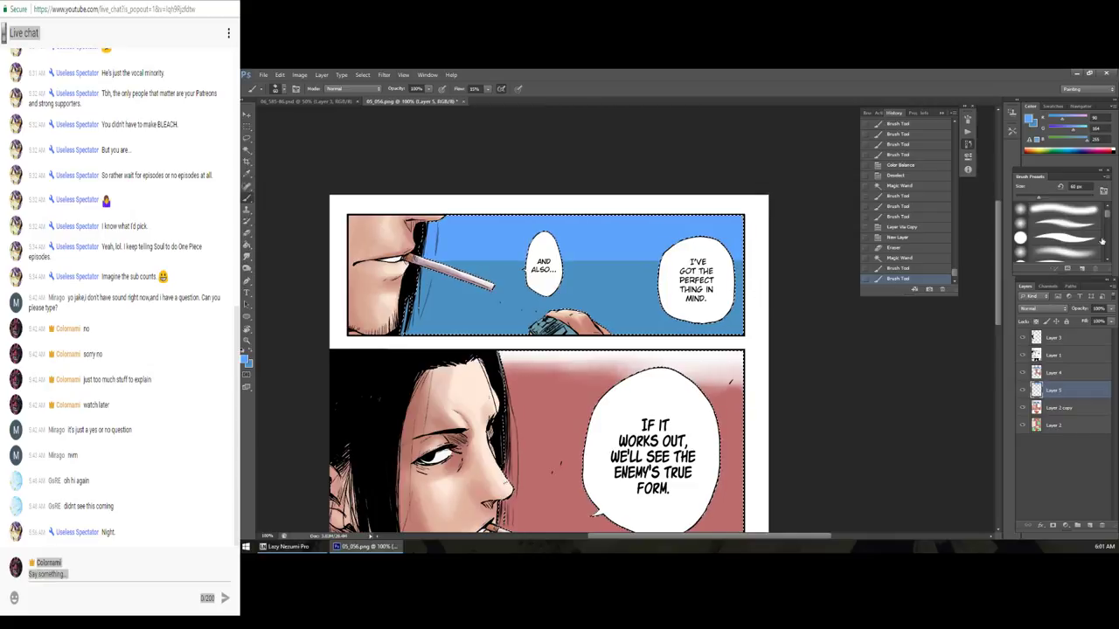
click(1063, 231)
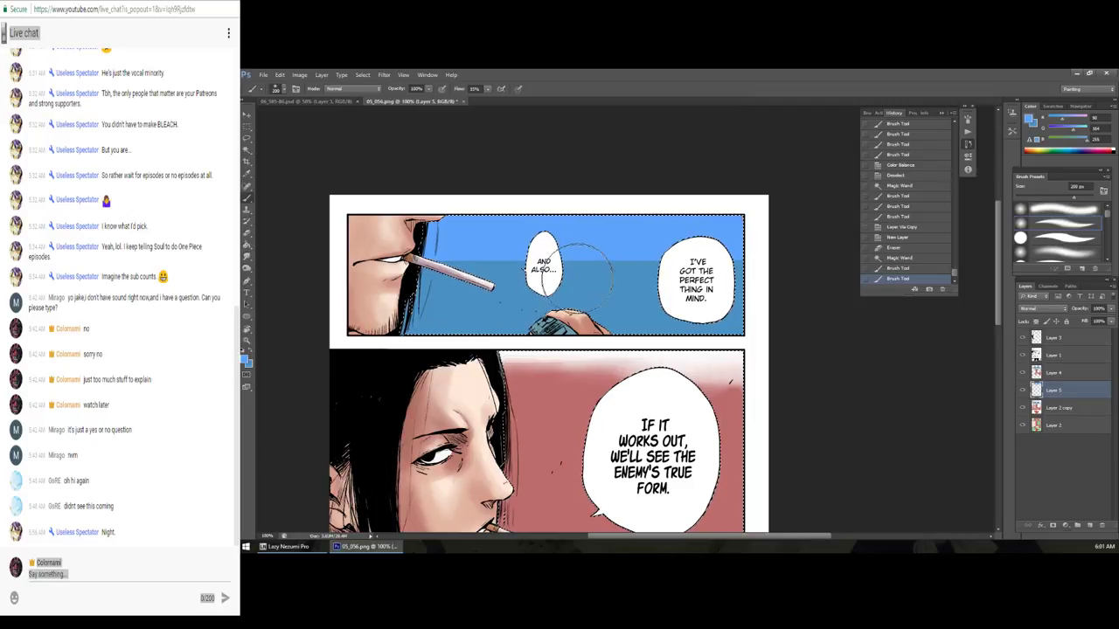
Step: Pick a dark purple and wash it across the top of the sky
click(246, 359)
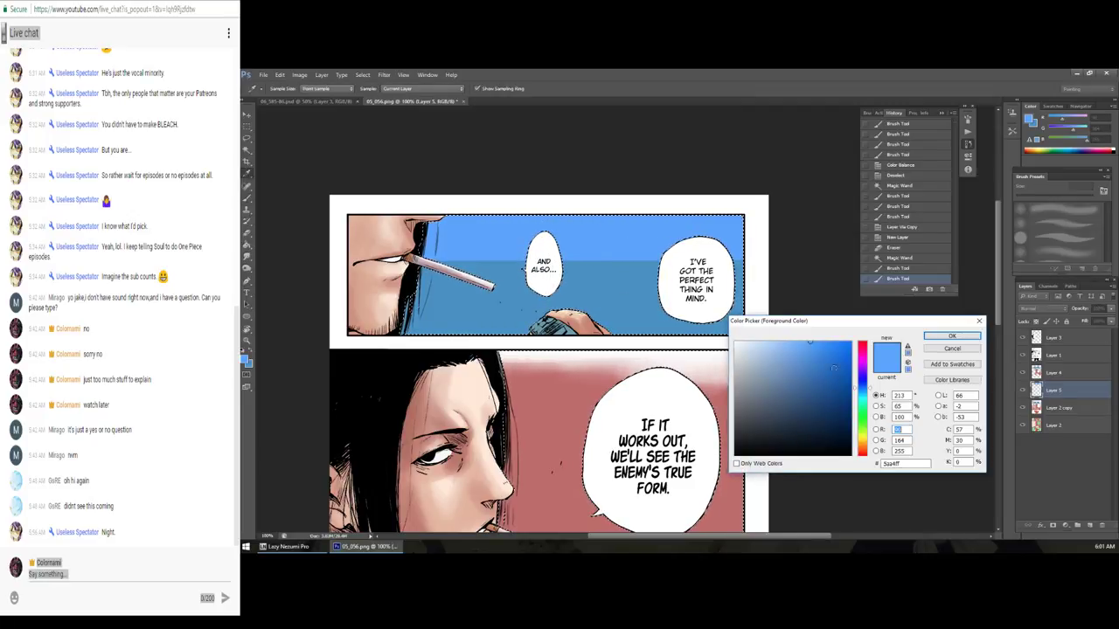
click(861, 375)
click(950, 337)
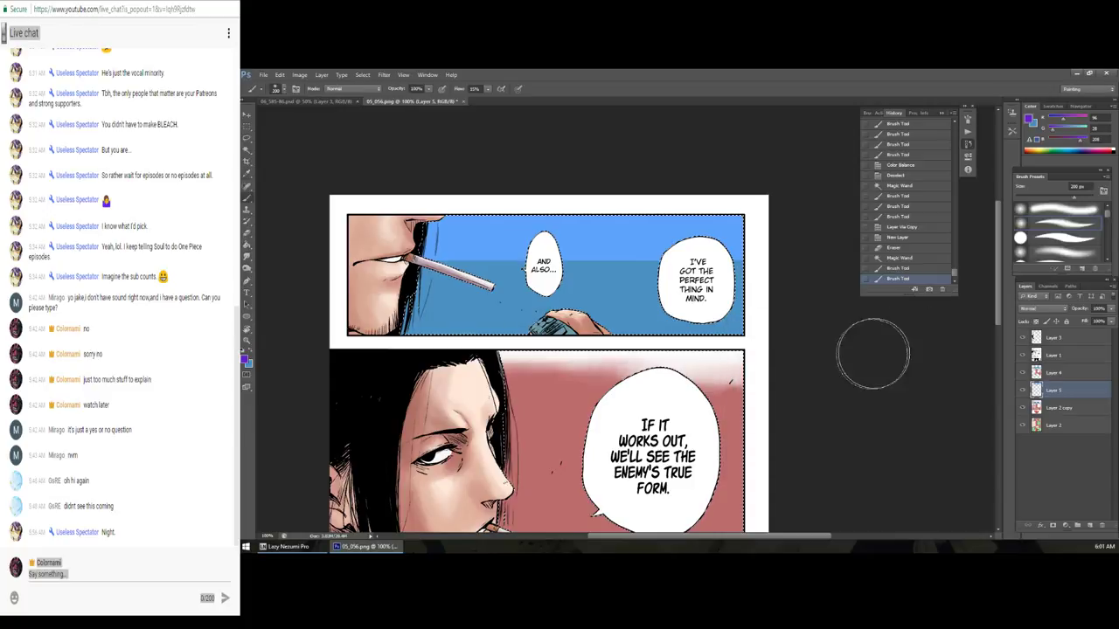
click(246, 358)
click(825, 392)
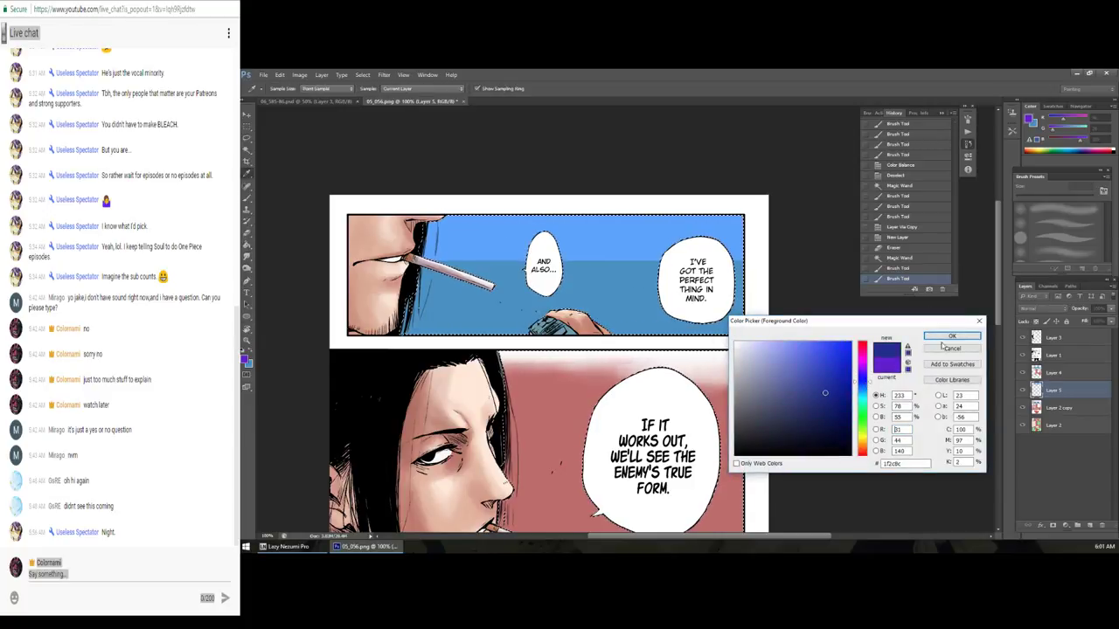
click(951, 336)
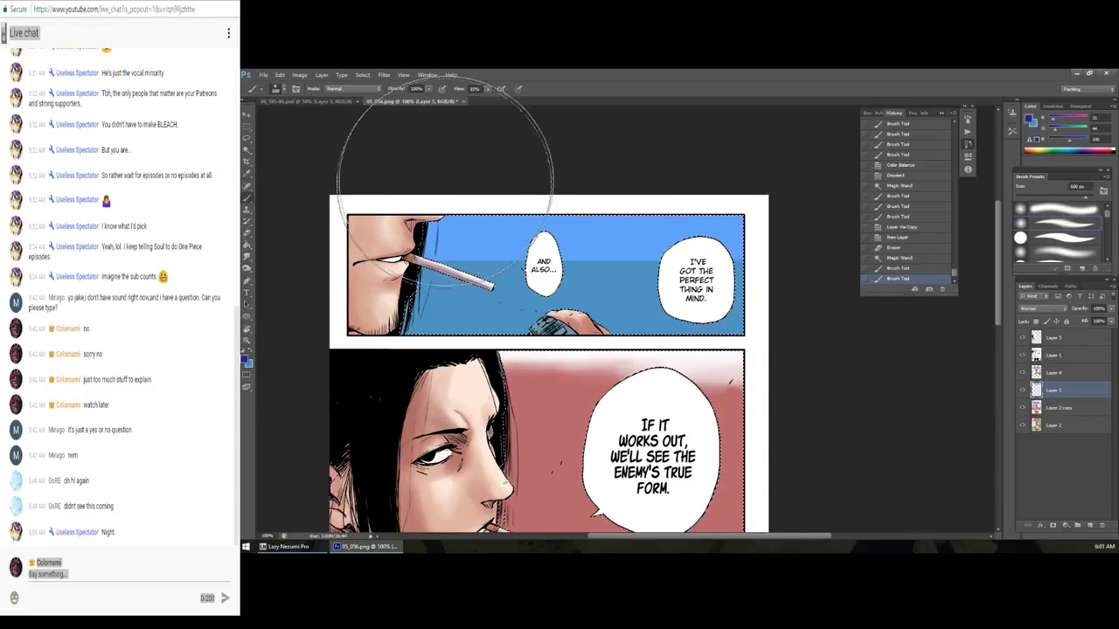
drag(647, 136, 446, 153)
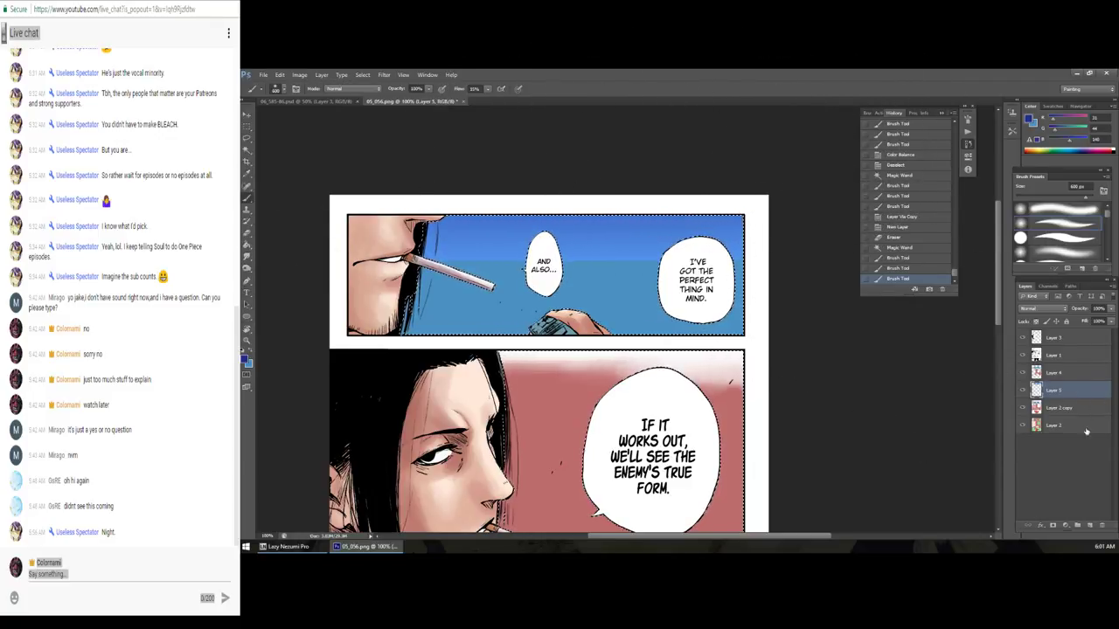
Step: Add a new Layer 6 clipped to the sky layer Layer 5
click(1094, 527)
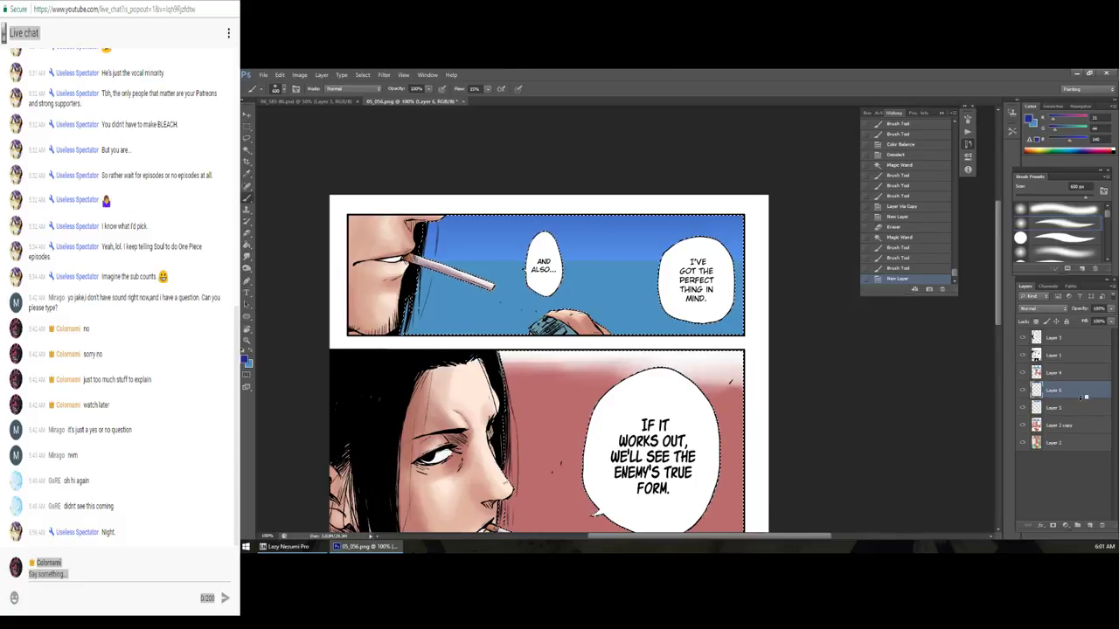
alt+click(1084, 397)
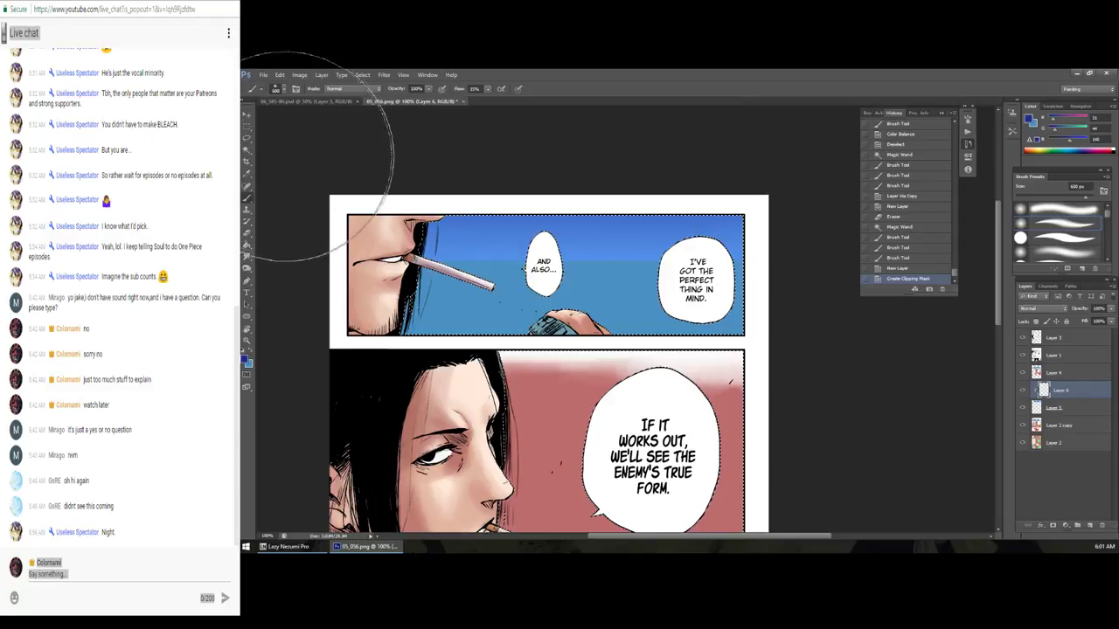
right_click(246, 200)
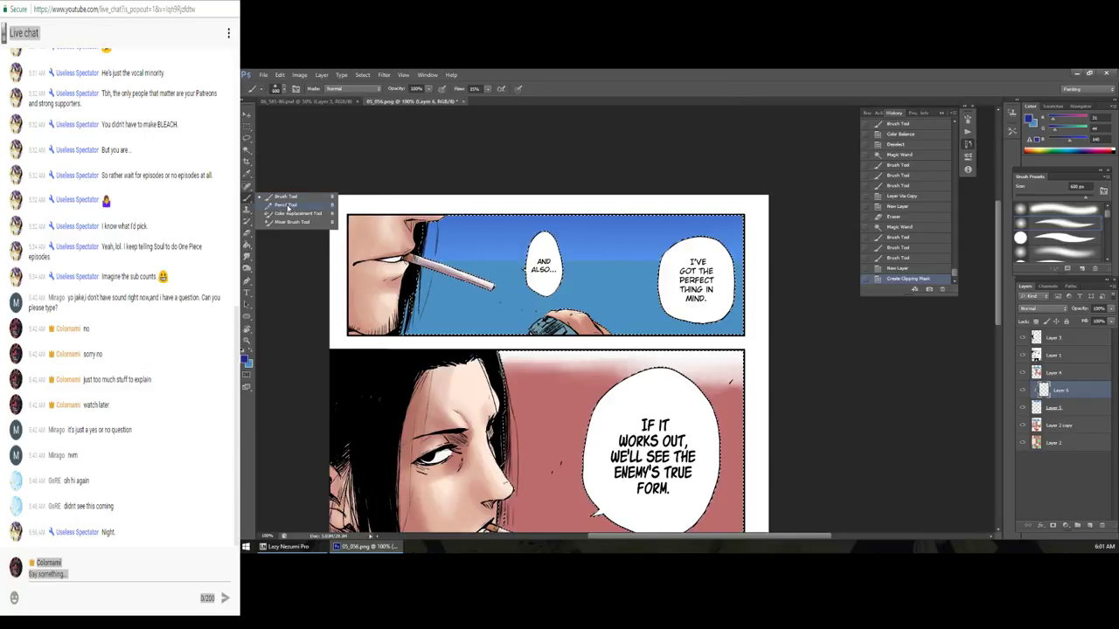
Step: Shrink the regular brush and choose a warm, pale near-white colour for the sun
click(289, 197)
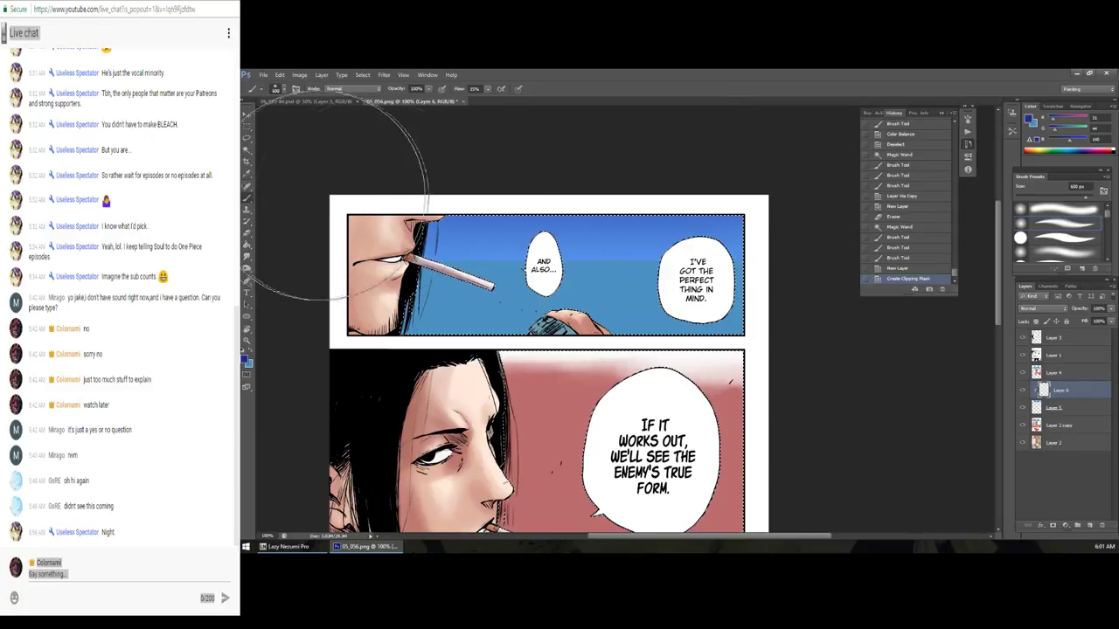
key(bracketleft)
key(bracketleft)
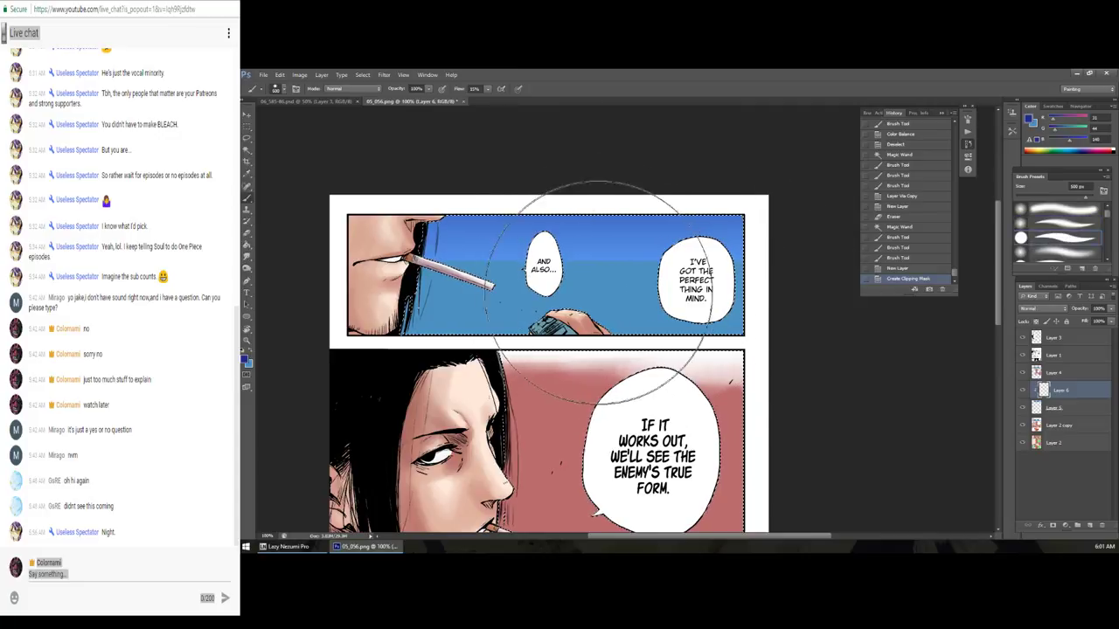
key(bracketleft)
key(bracketleft)
key(bracketleft)
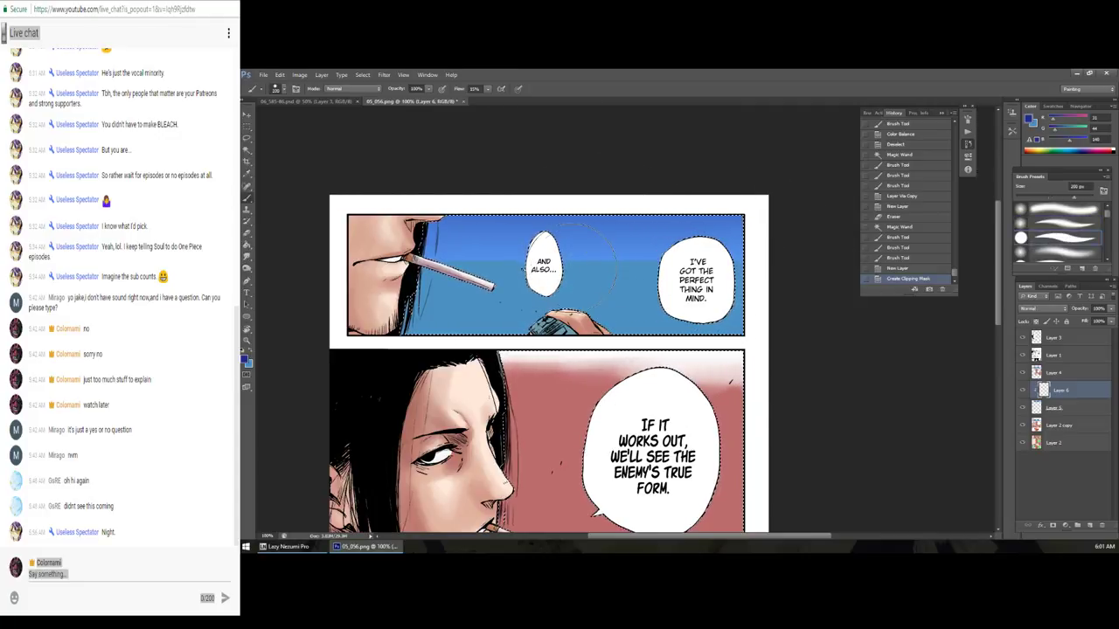
key(i)
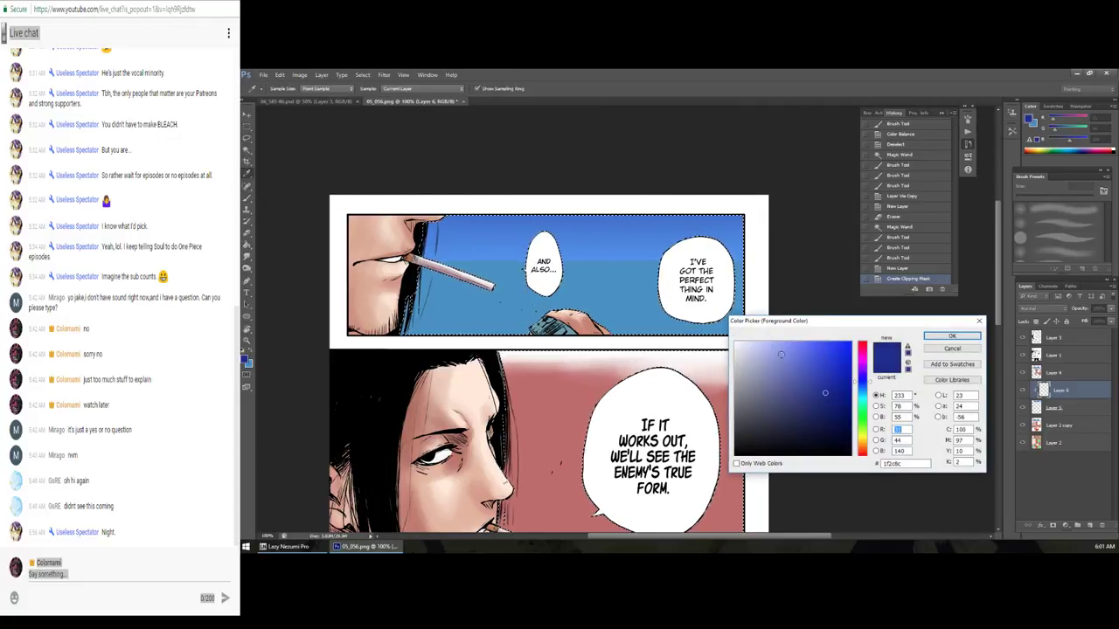
drag(780, 354, 742, 322)
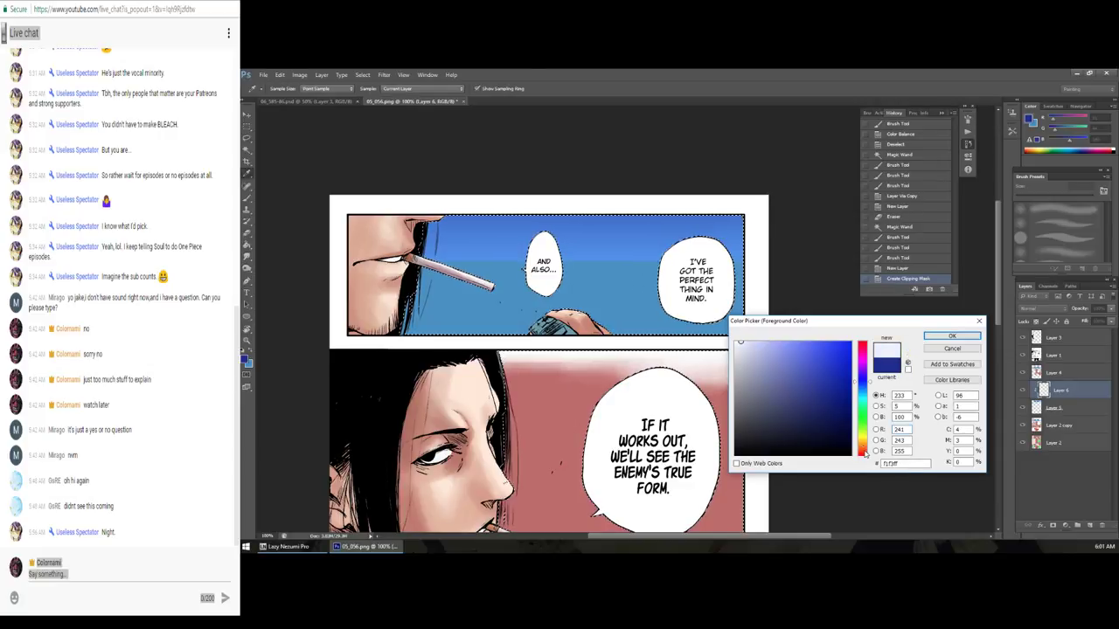
click(866, 452)
click(863, 453)
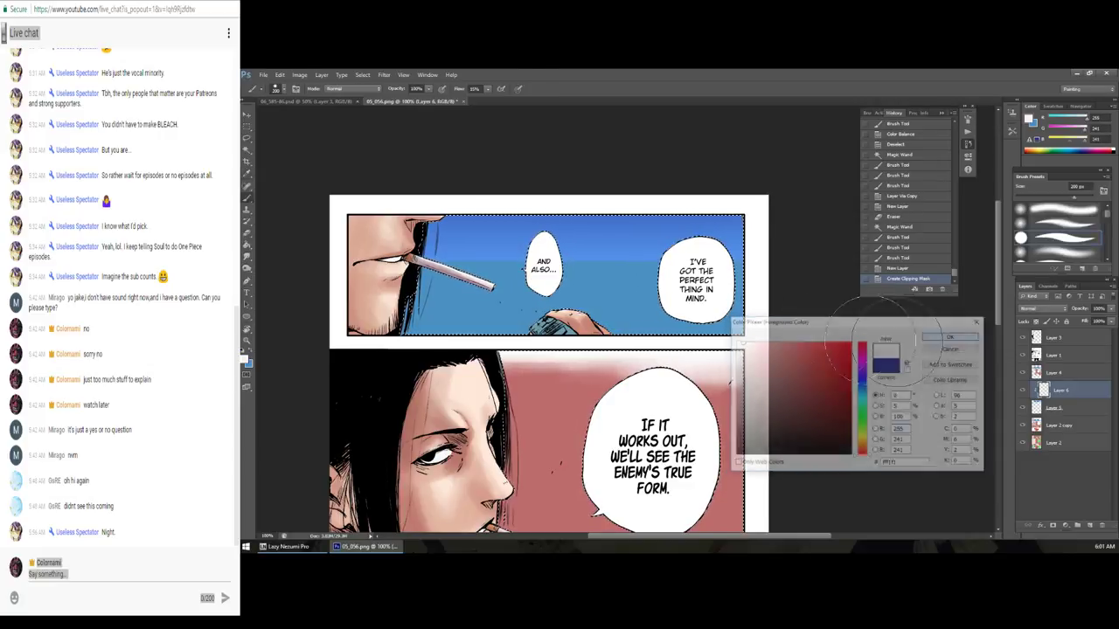
click(952, 337)
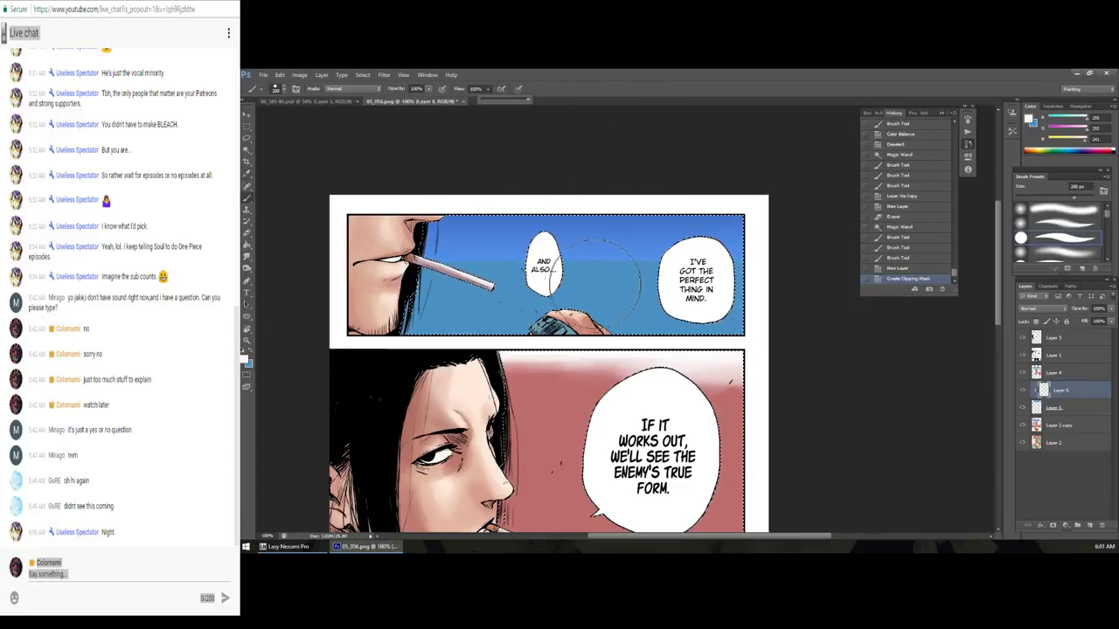
Step: Paint a pale sun on the horizon beside the AND ALSO bubble and add a new Layer 7
drag(585, 273, 583, 262)
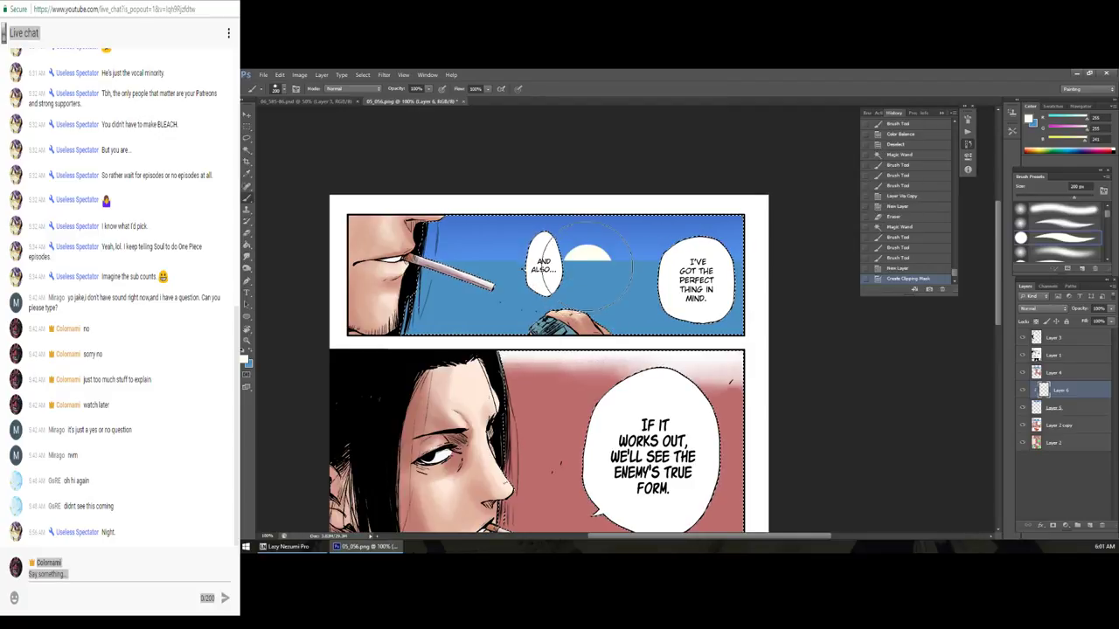
click(579, 261)
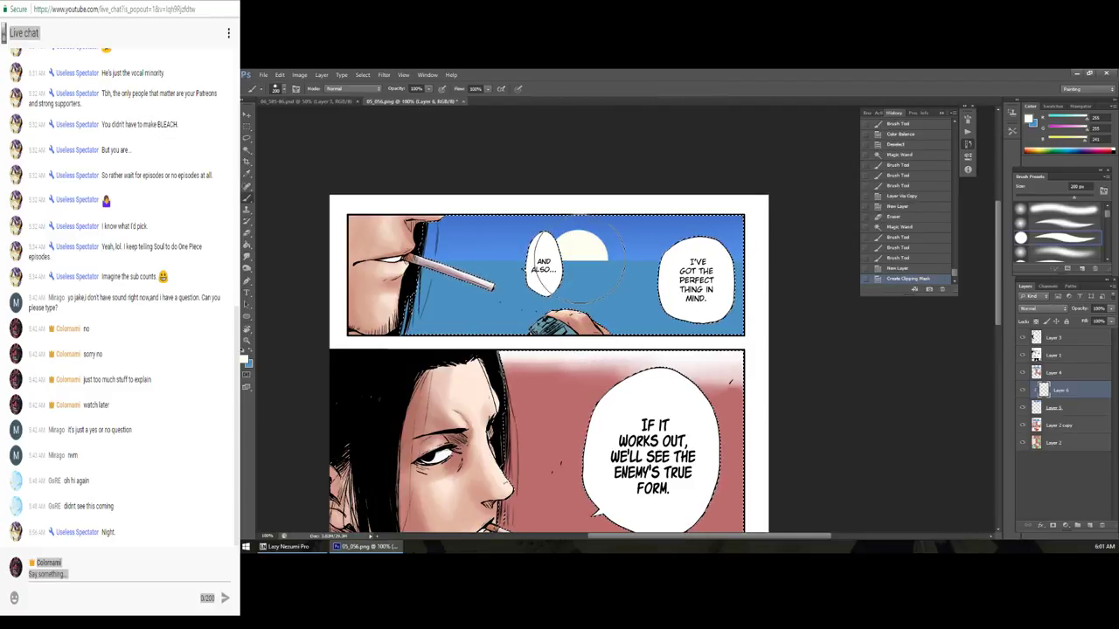
click(576, 262)
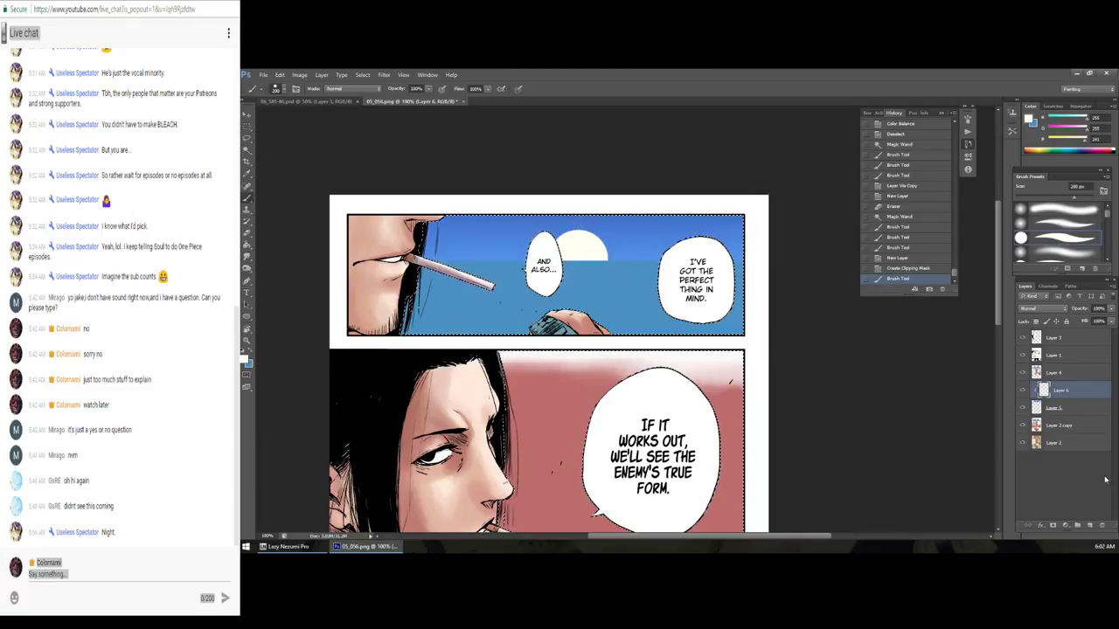
click(1089, 525)
Step: Clip Layer 7 to Layer 6 and set up a smaller white brush
alt+click(1088, 398)
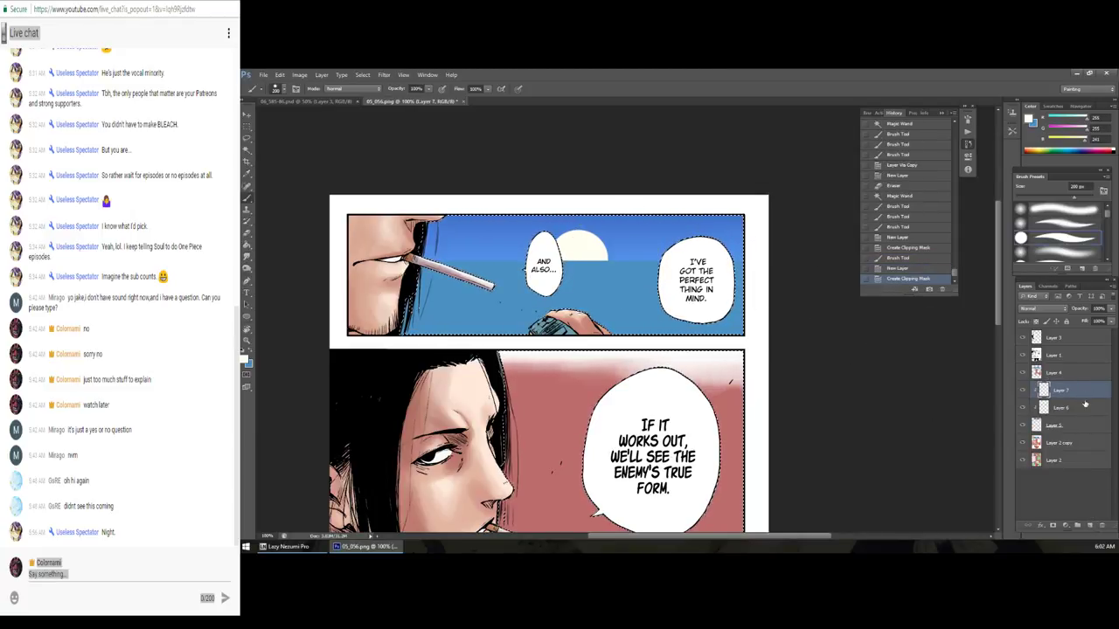
right_click(249, 200)
click(290, 198)
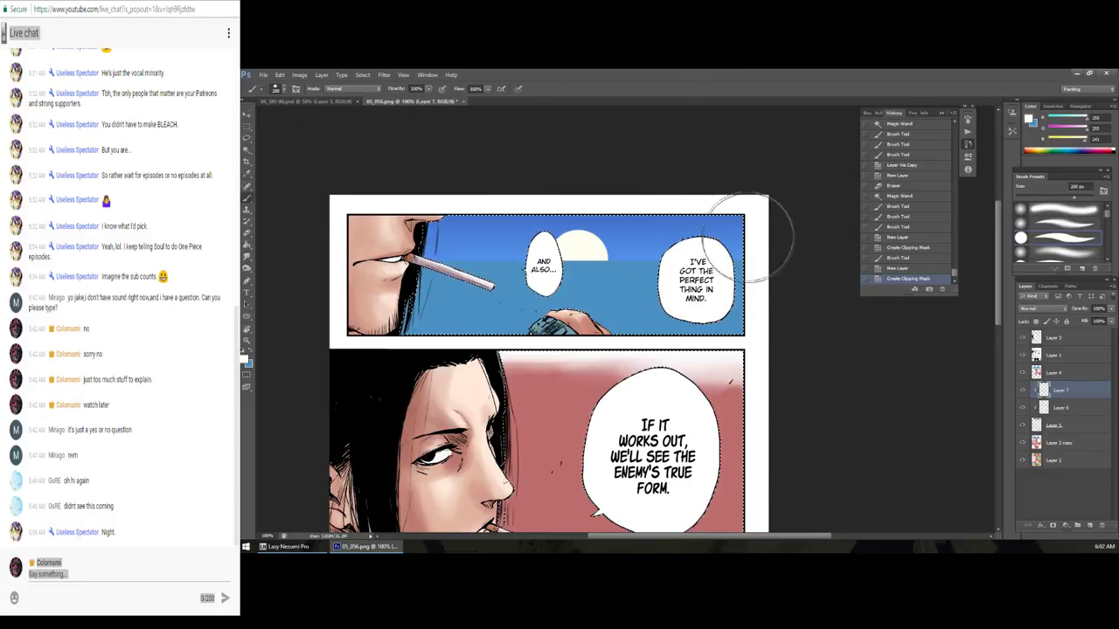
key(bracketleft)
key(bracketleft)
key(bracketleft)
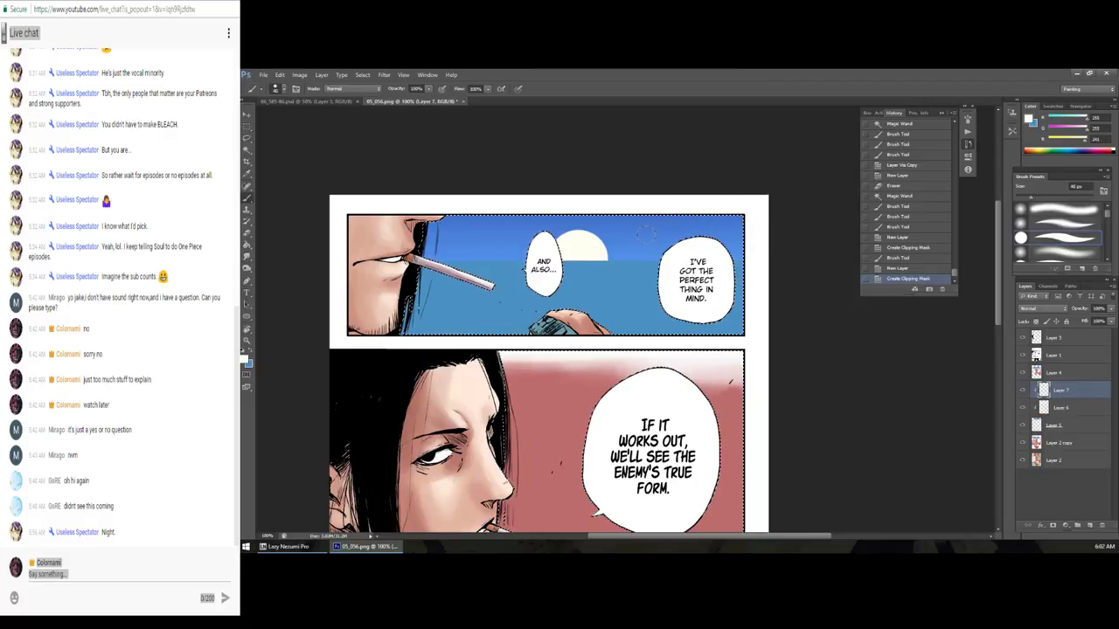
click(1029, 118)
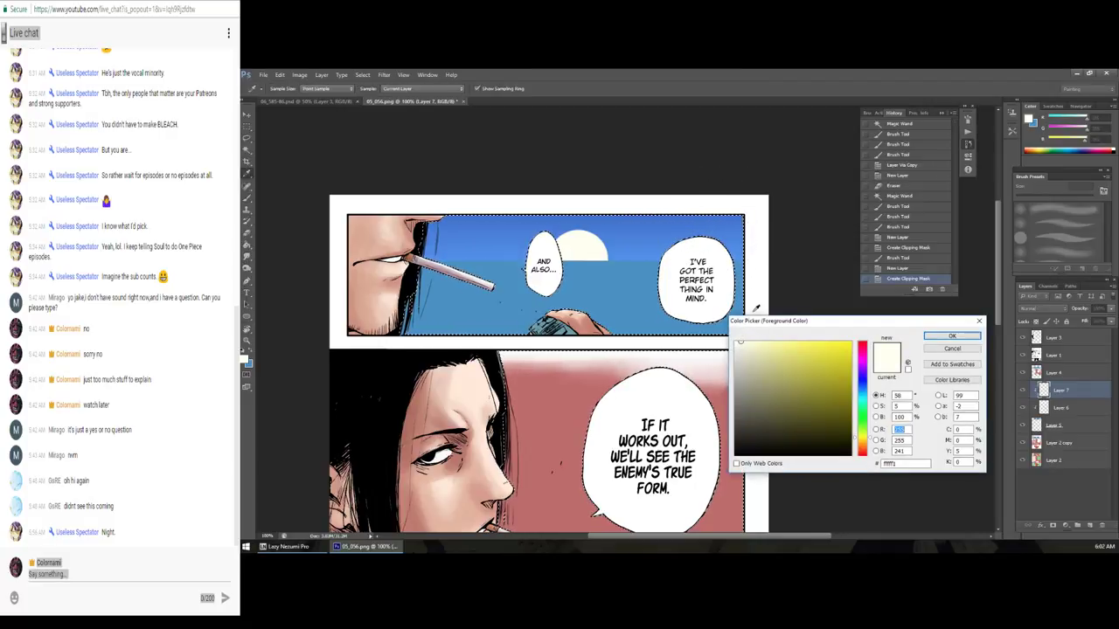
click(936, 336)
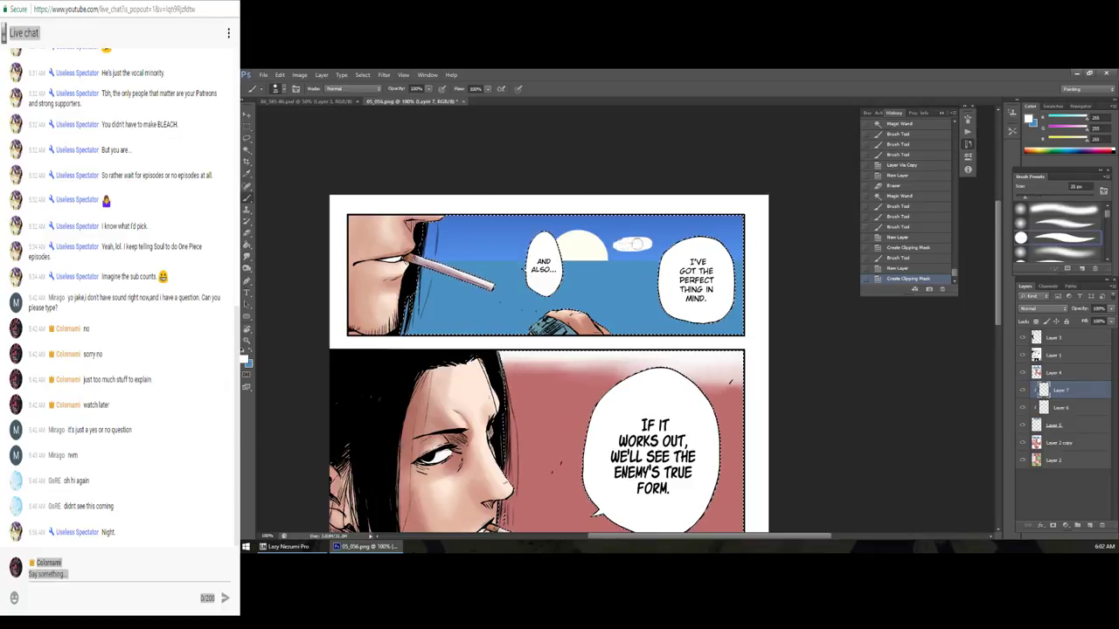
Step: Paint a white cloud in the middle of the sky, dabbing detail along its upper-left edge
mouse_move(626, 241)
mouse_down()
mouse_move(603, 245)
mouse_move(674, 247)
mouse_up()
key(ctrl+z)
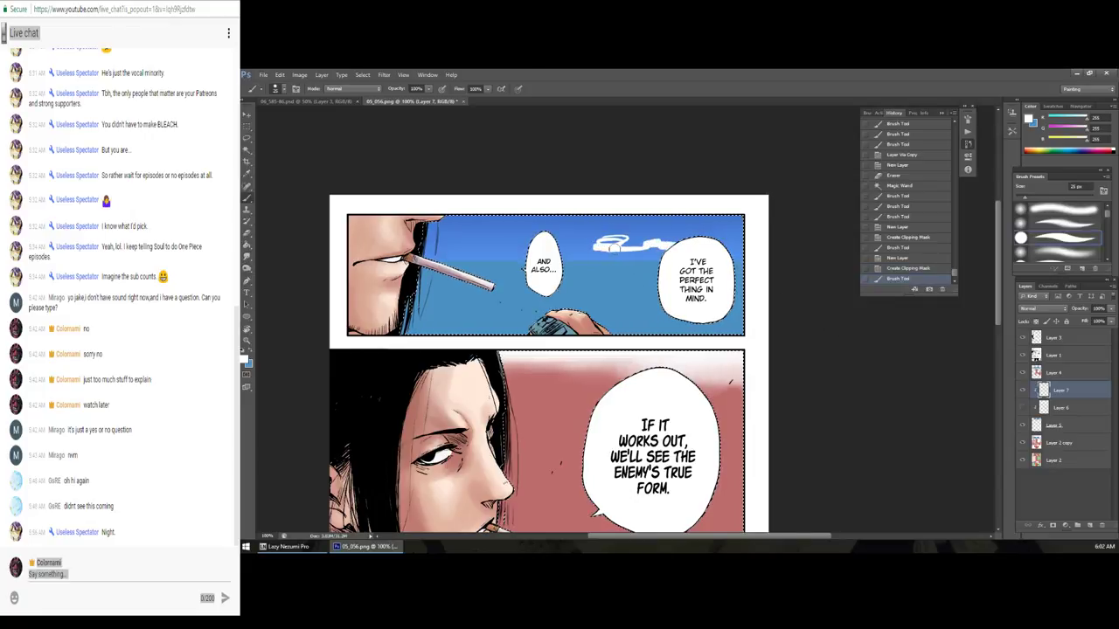
mouse_move(601, 252)
mouse_down()
mouse_move(638, 229)
mouse_move(614, 227)
mouse_move(668, 227)
mouse_move(625, 245)
mouse_move(647, 243)
mouse_move(621, 239)
mouse_move(622, 226)
mouse_up()
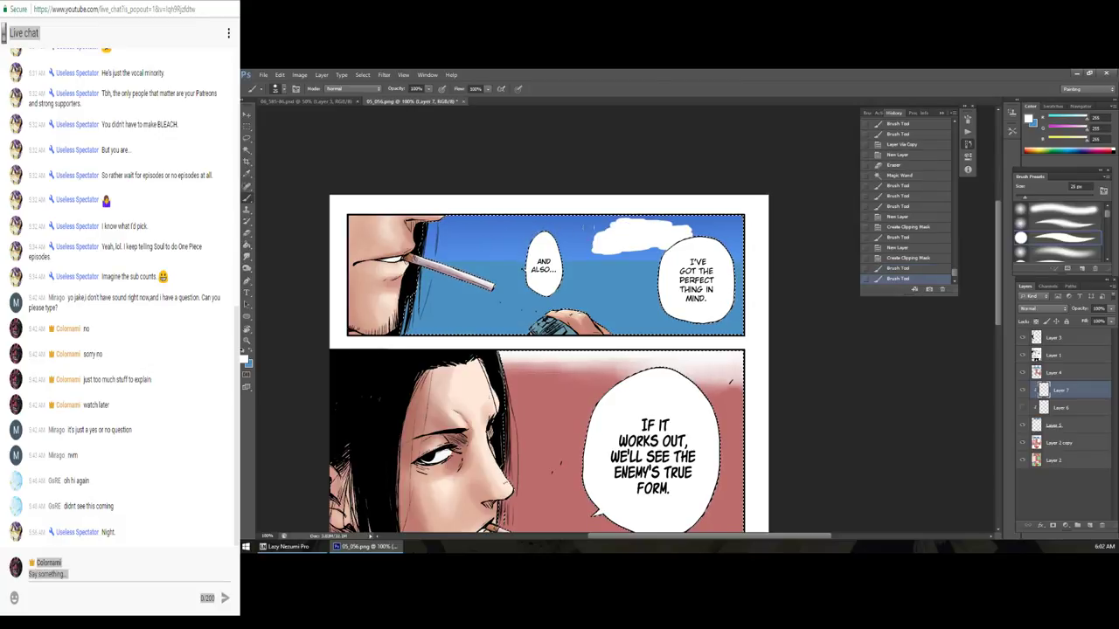
click(592, 224)
click(596, 225)
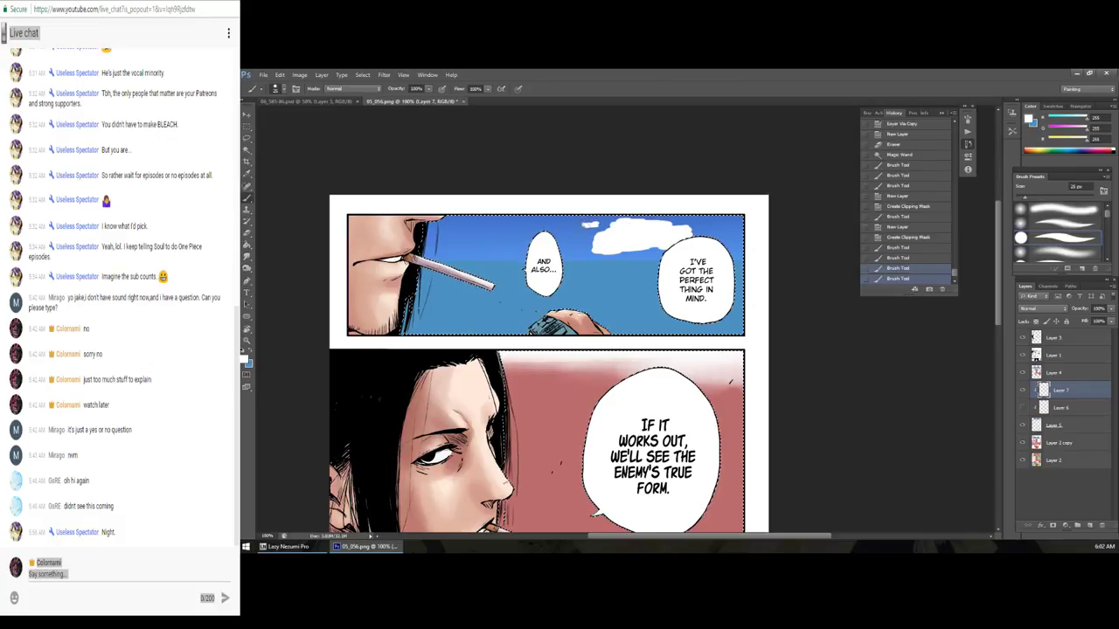
key(bracketleft)
key(bracketleft)
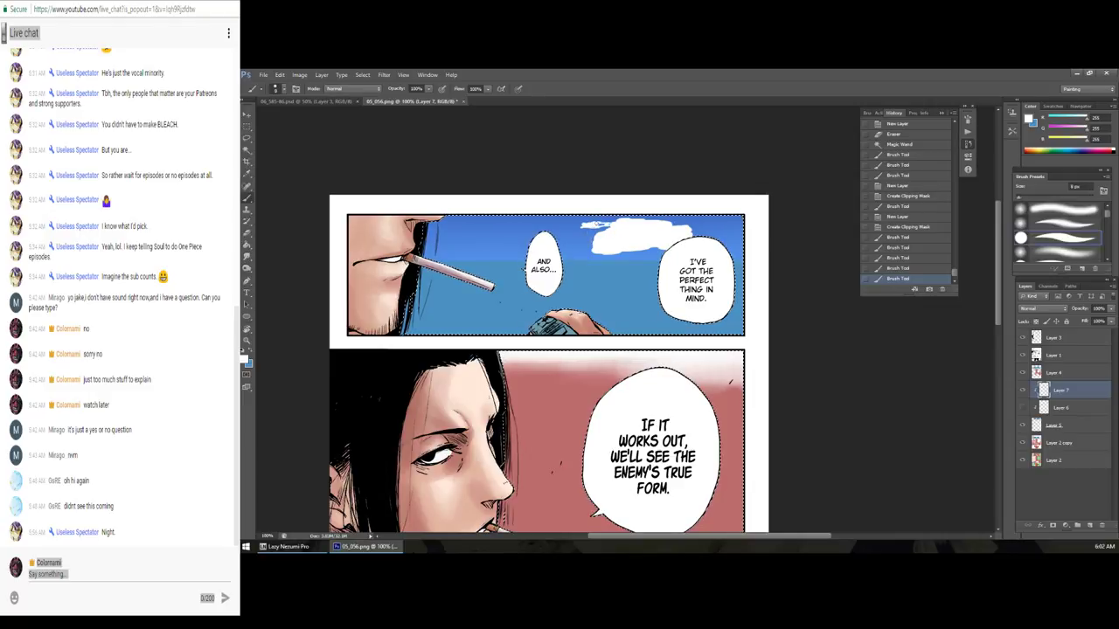
click(590, 227)
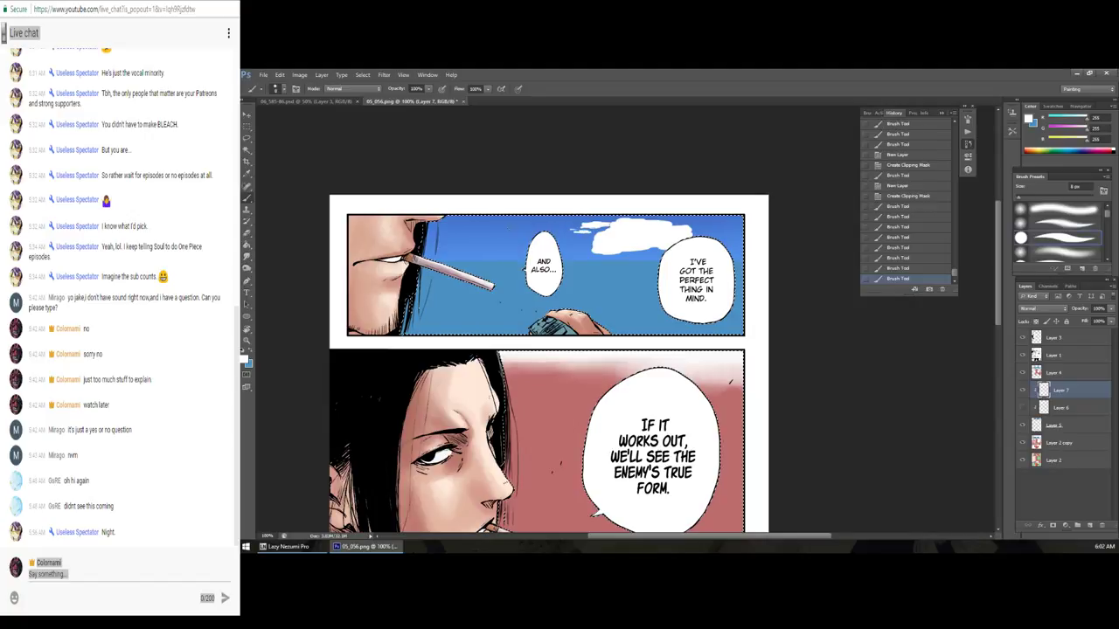
Step: Add more white cloud strokes left of the AND ALSO bubble and near the hair
drag(507, 223, 528, 224)
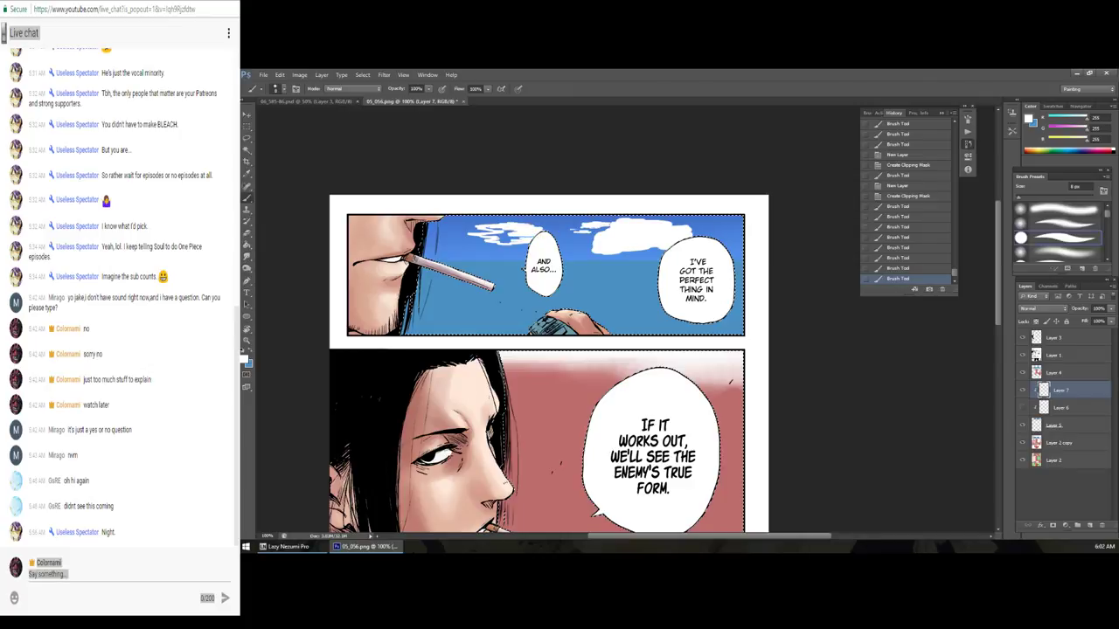
drag(499, 237, 525, 238)
drag(499, 228, 524, 235)
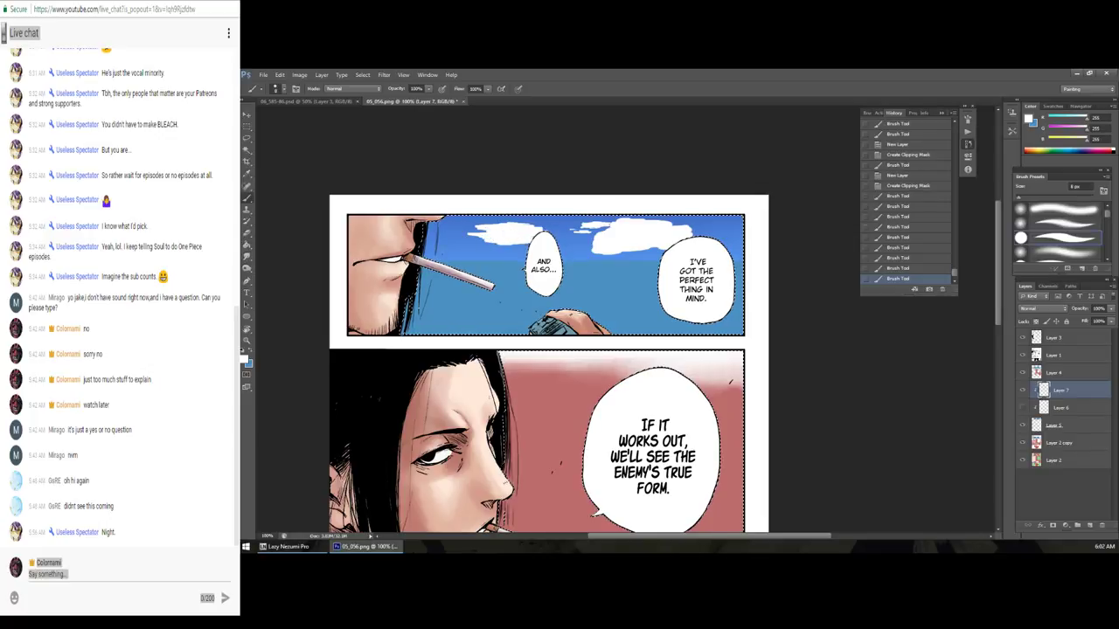
key(ctrl+z)
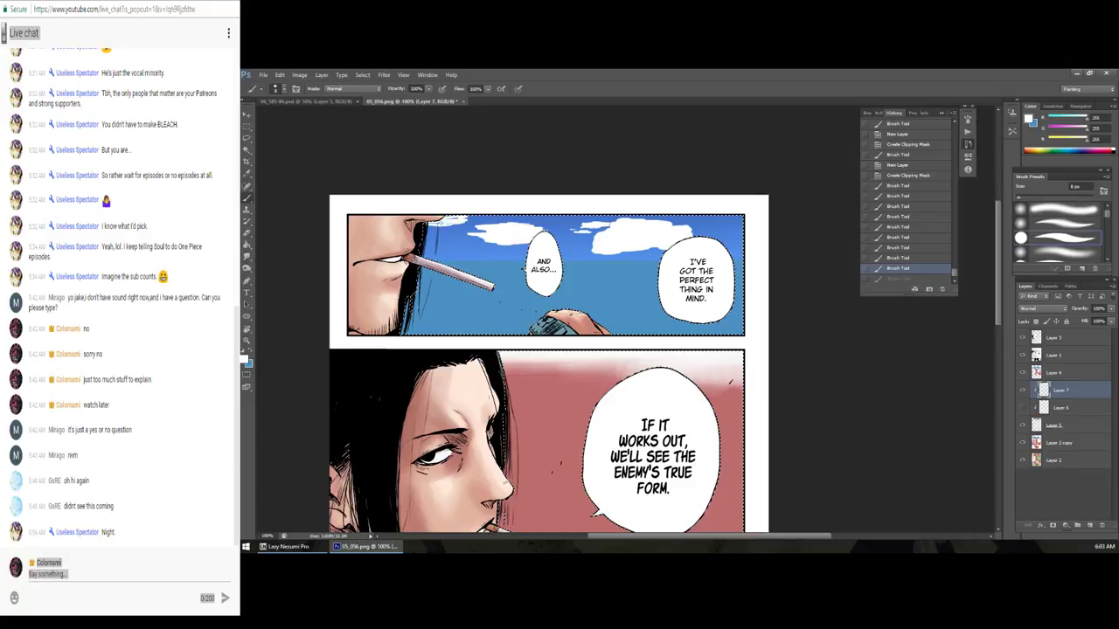
drag(498, 229, 524, 234)
key(ctrl+z)
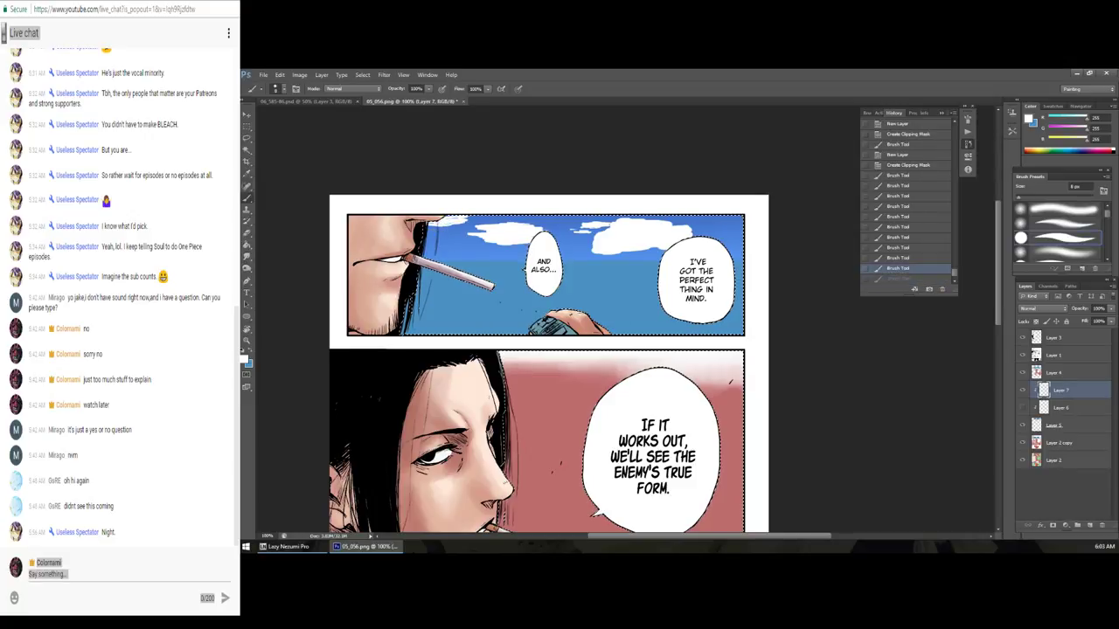
key(ctrl+z)
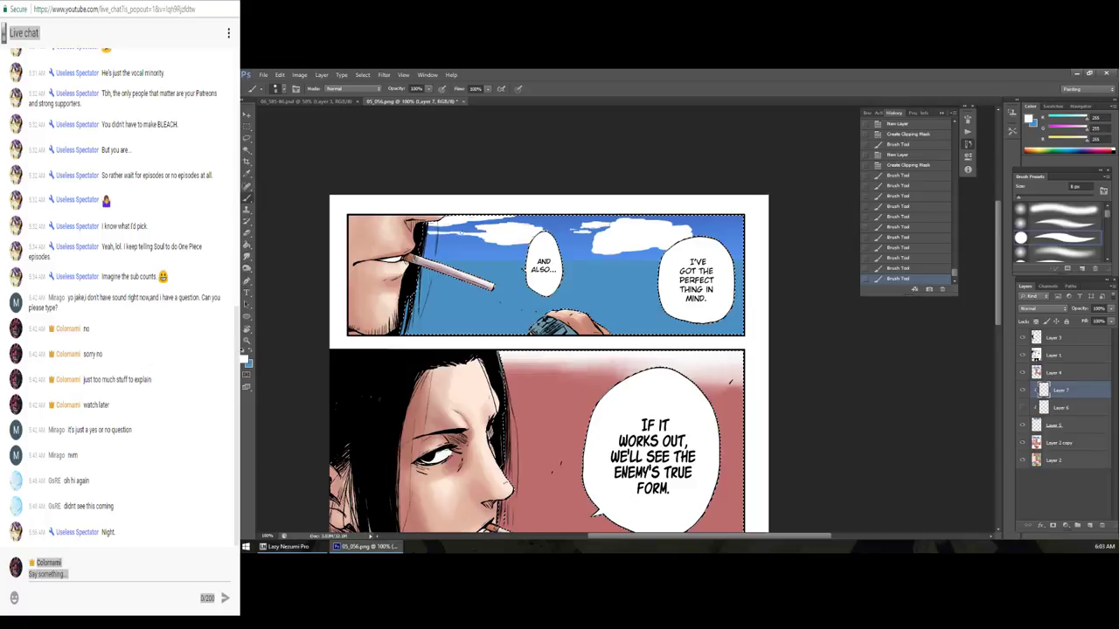
drag(426, 231, 468, 241)
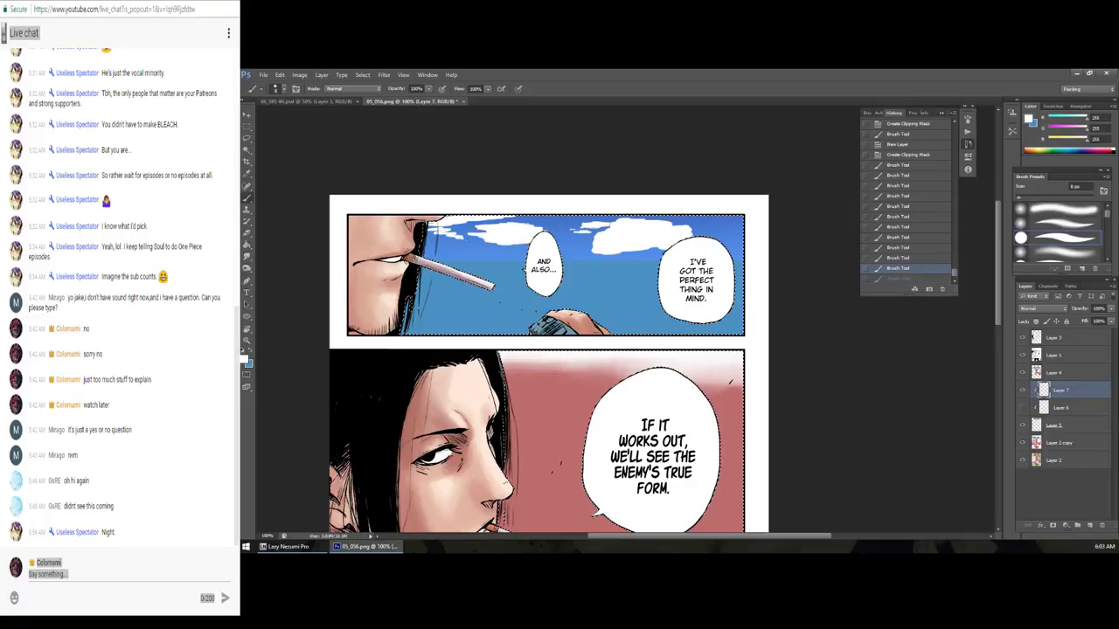
key(ctrl+z)
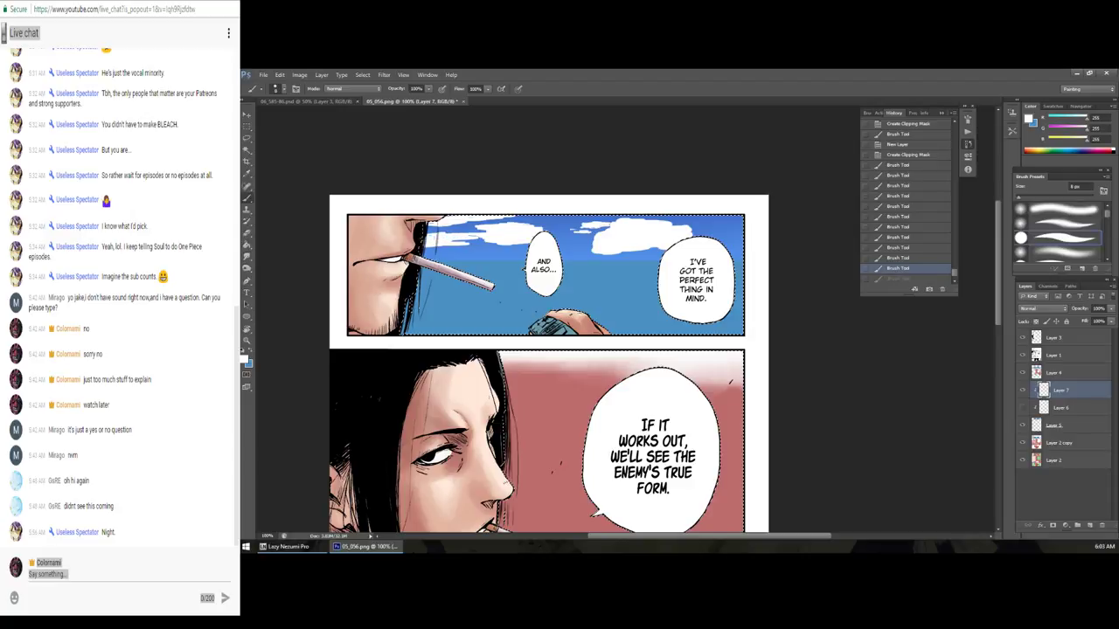
key(ctrl+z)
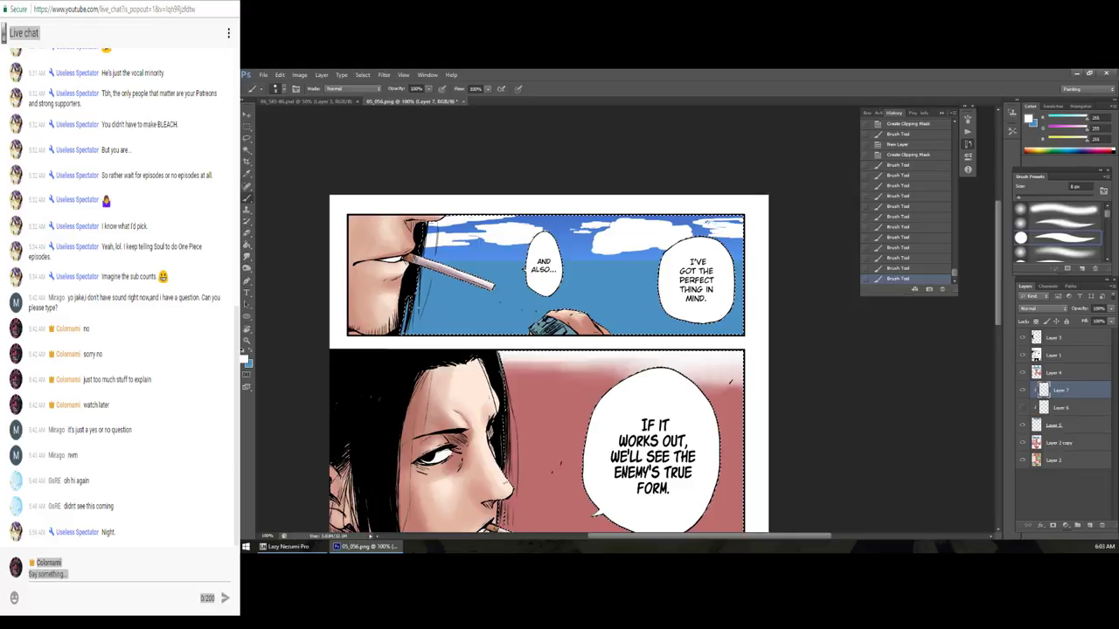
click(731, 225)
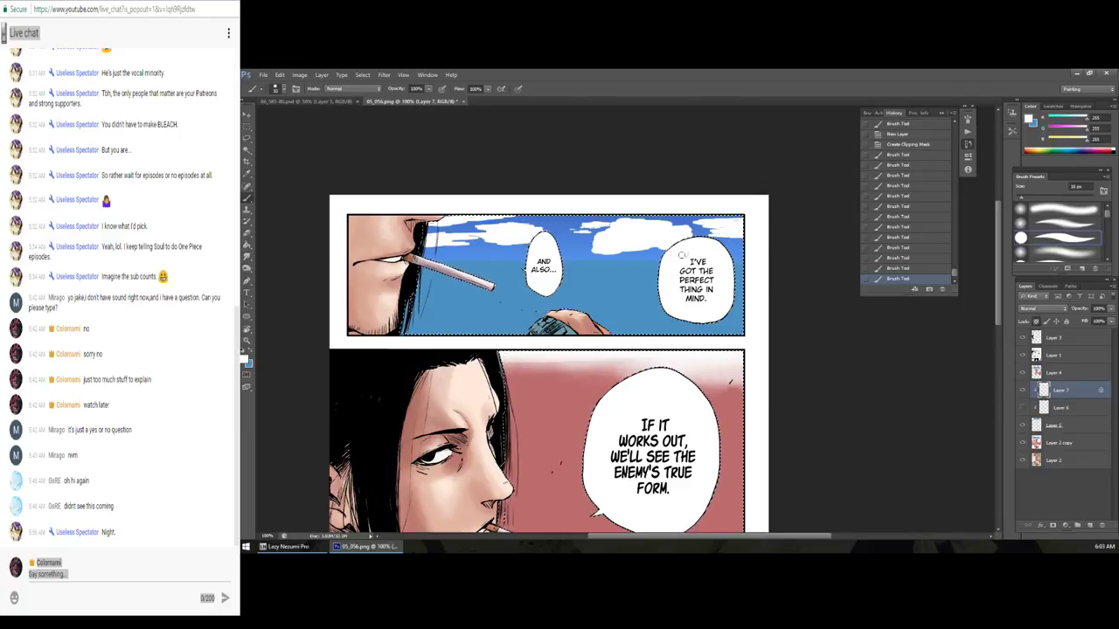
Step: With a 25 px brush in light purple #b197b7, shade the cloud above the I'VE bubble
key(bracketright)
key(bracketright)
key(bracketright)
click(1030, 120)
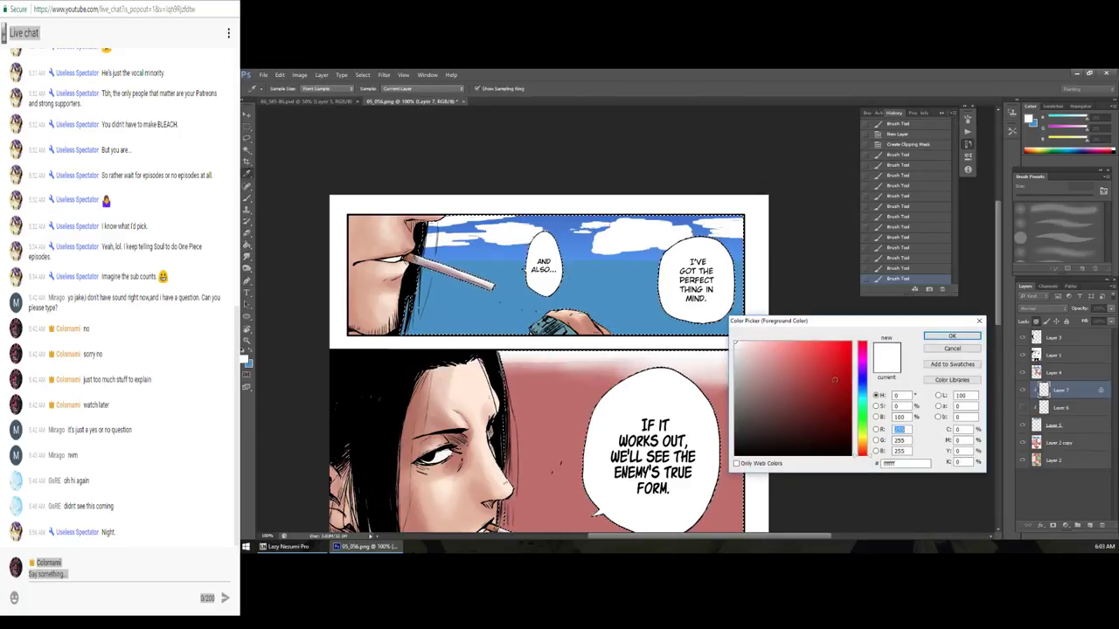
click(862, 364)
click(754, 374)
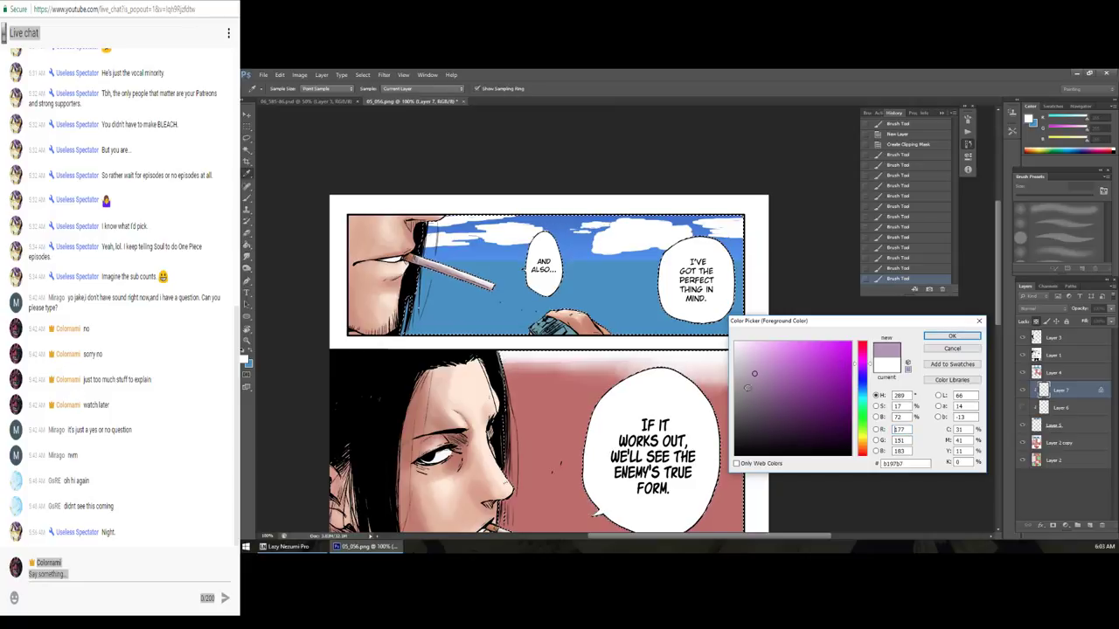
click(952, 335)
drag(643, 245, 698, 239)
key(ctrl+z)
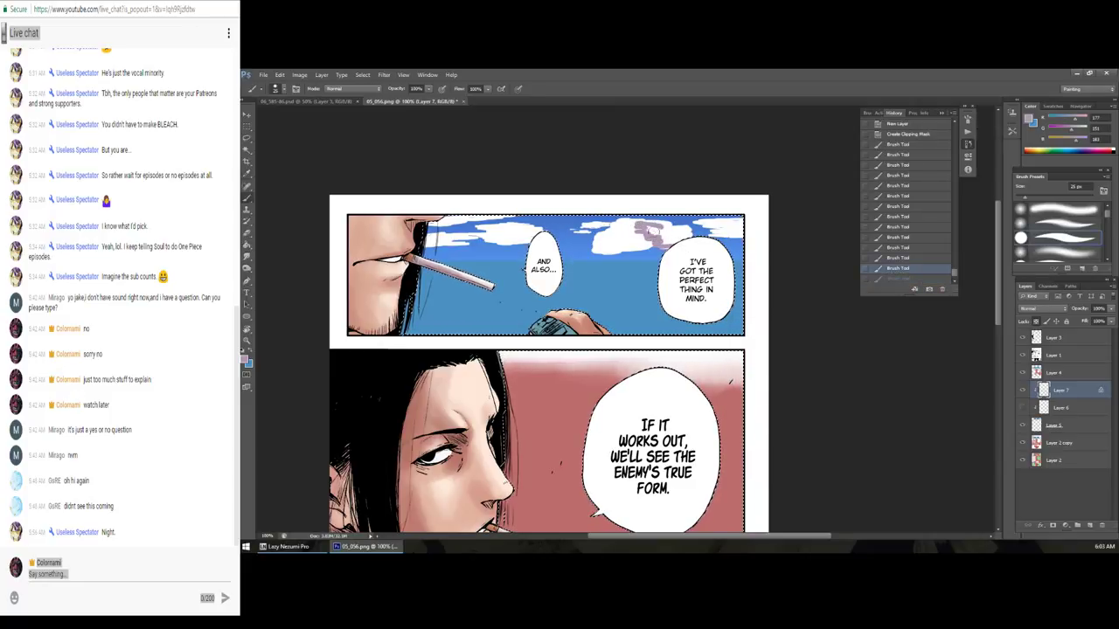
mouse_move(651, 231)
mouse_down()
mouse_move(666, 241)
mouse_move(603, 239)
mouse_up()
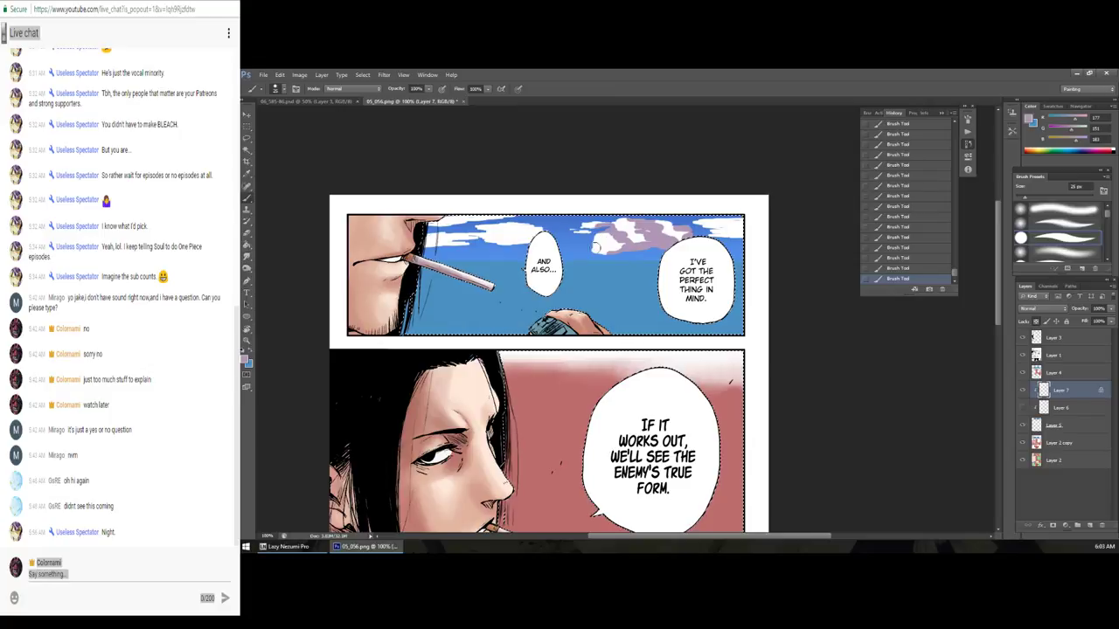
drag(603, 240, 597, 244)
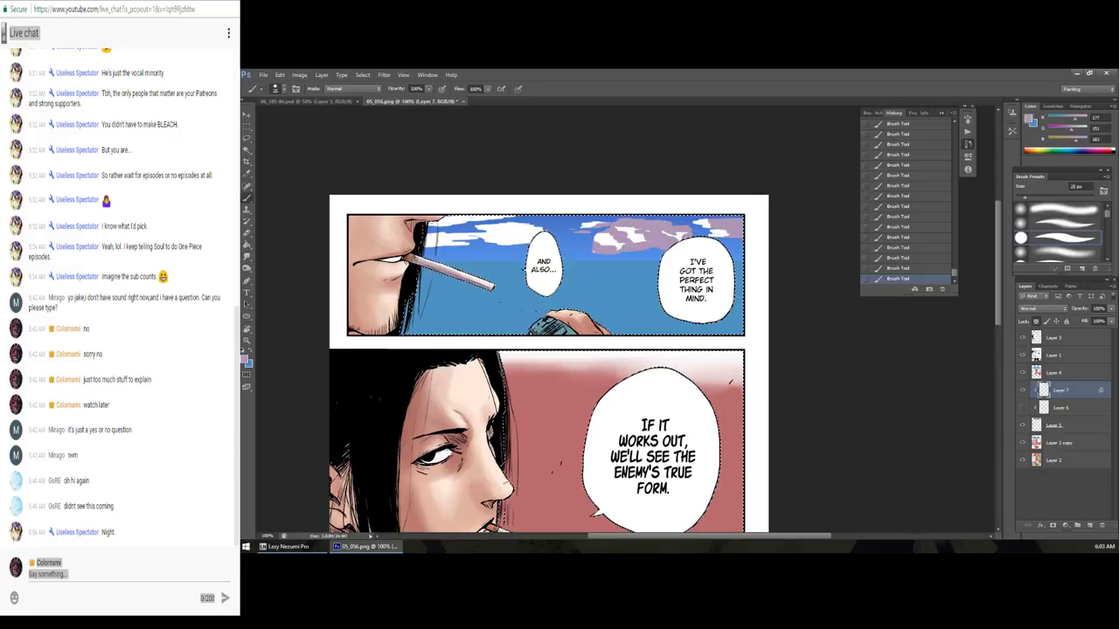
Step: Brighten the clouds with white and add faint pinkish shading to the left clouds along the panel top
alt+click(577, 241)
mouse_move(584, 245)
mouse_down()
mouse_move(647, 246)
mouse_move(626, 234)
mouse_move(650, 235)
mouse_up()
alt+click(617, 232)
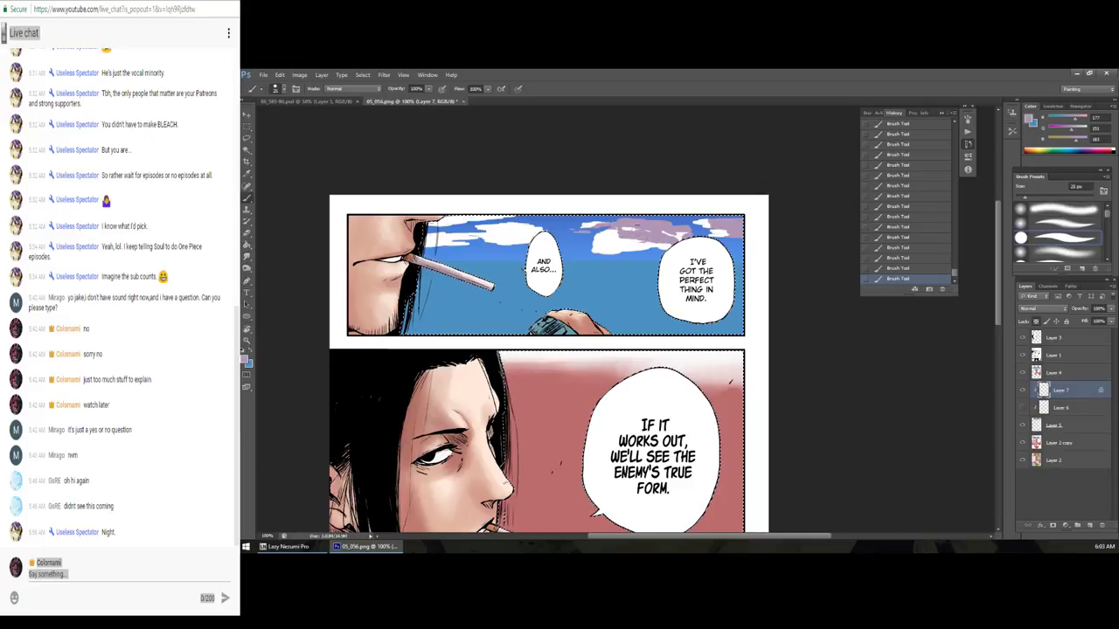
alt+click(643, 223)
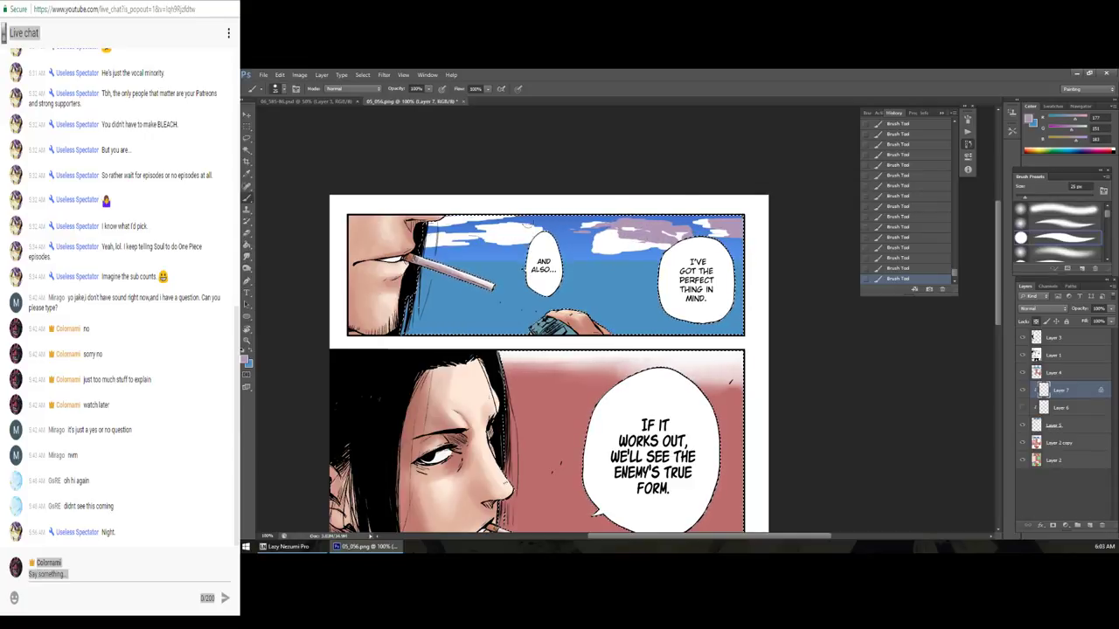
mouse_move(498, 225)
mouse_down()
mouse_move(528, 229)
mouse_move(487, 243)
mouse_move(476, 233)
mouse_up()
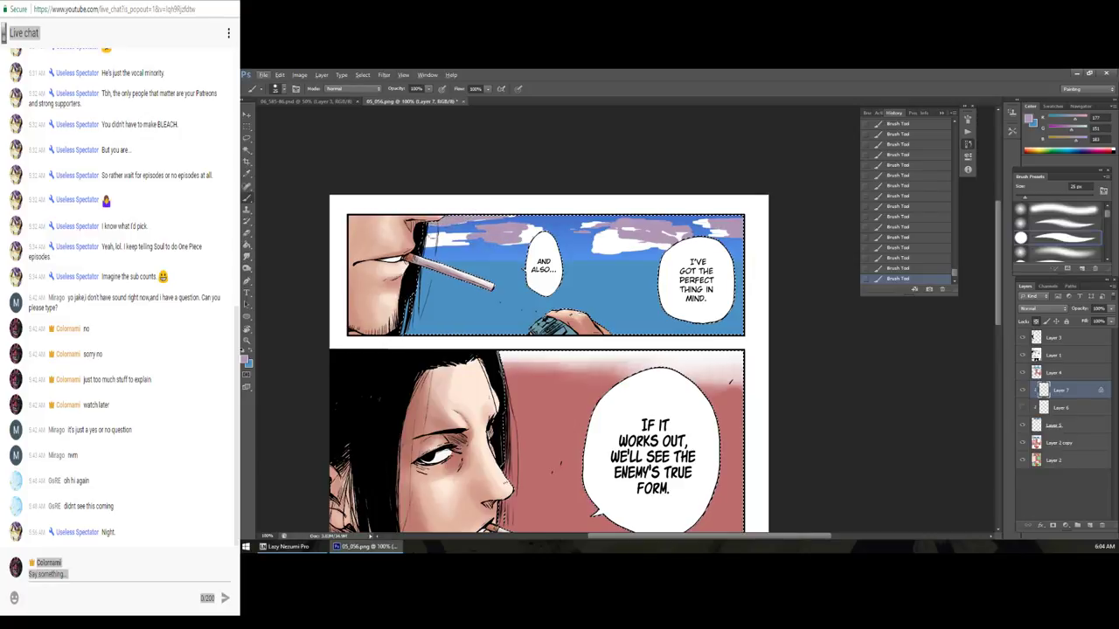
alt+click(533, 234)
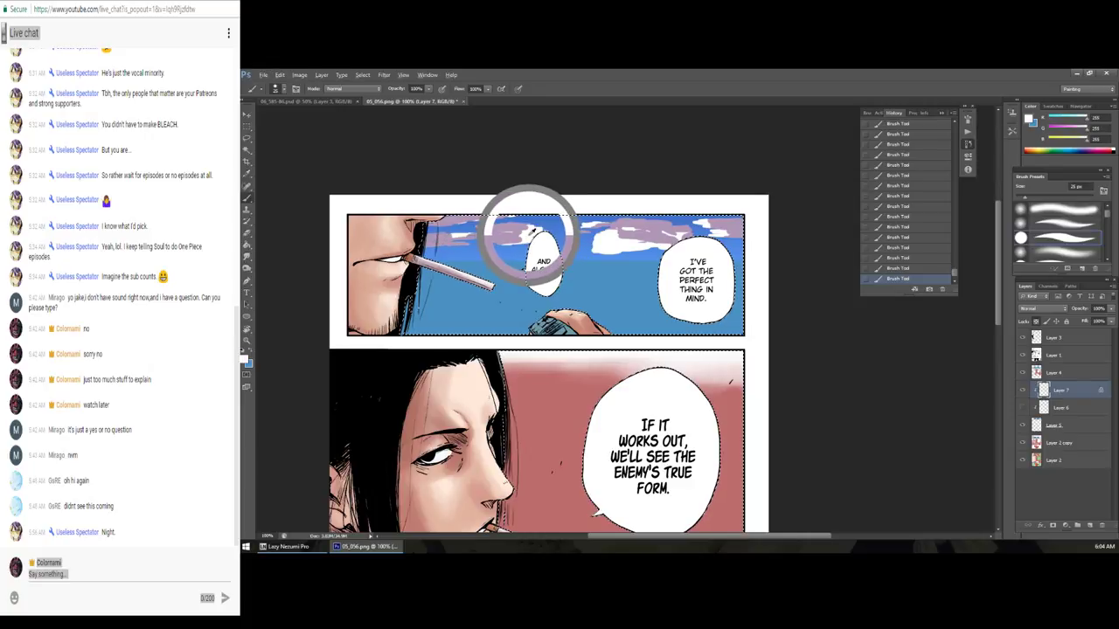
mouse_move(447, 243)
mouse_down()
mouse_move(507, 217)
mouse_move(521, 237)
mouse_move(475, 234)
mouse_up()
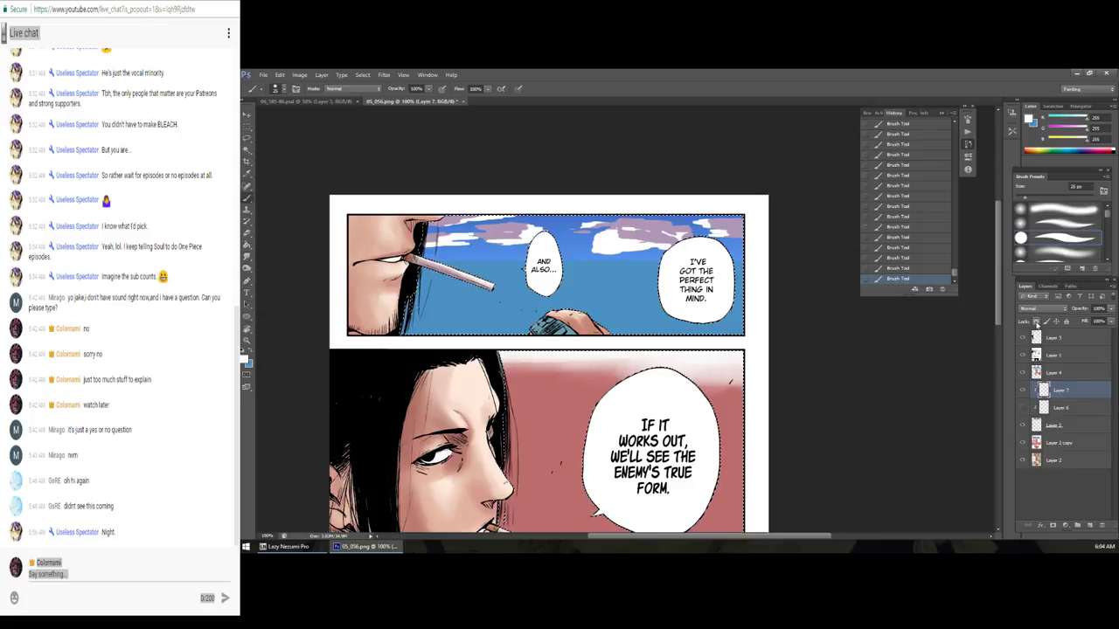
Step: Deselect, switch to the Smudge Tool, and smear the clouds near the AND ALSO bubble
key(ctrl+d)
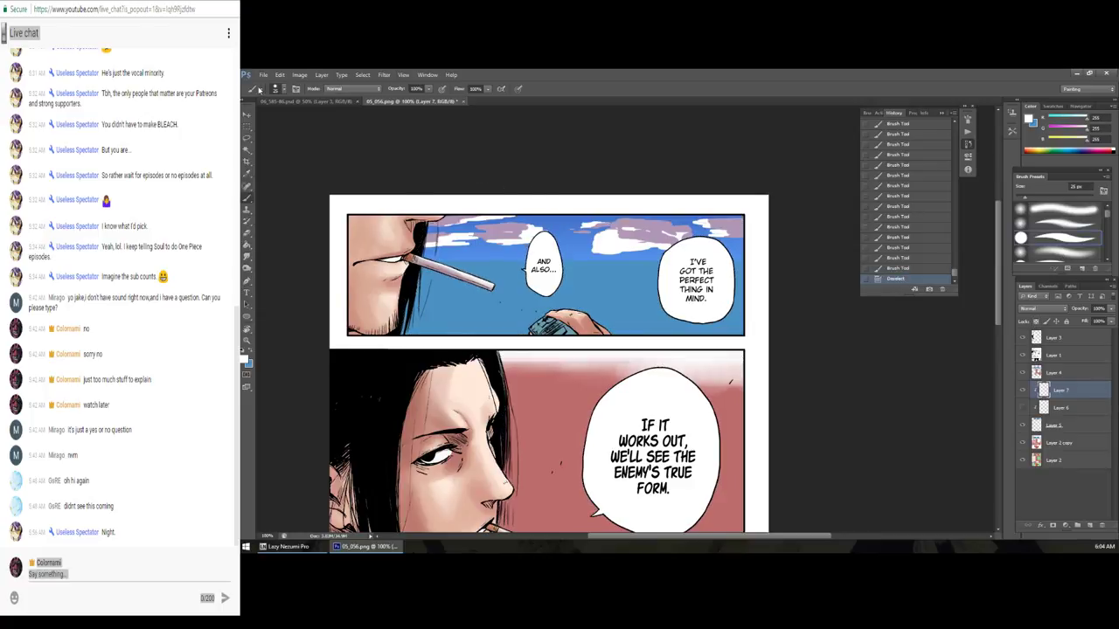
click(259, 90)
drag(373, 154, 371, 198)
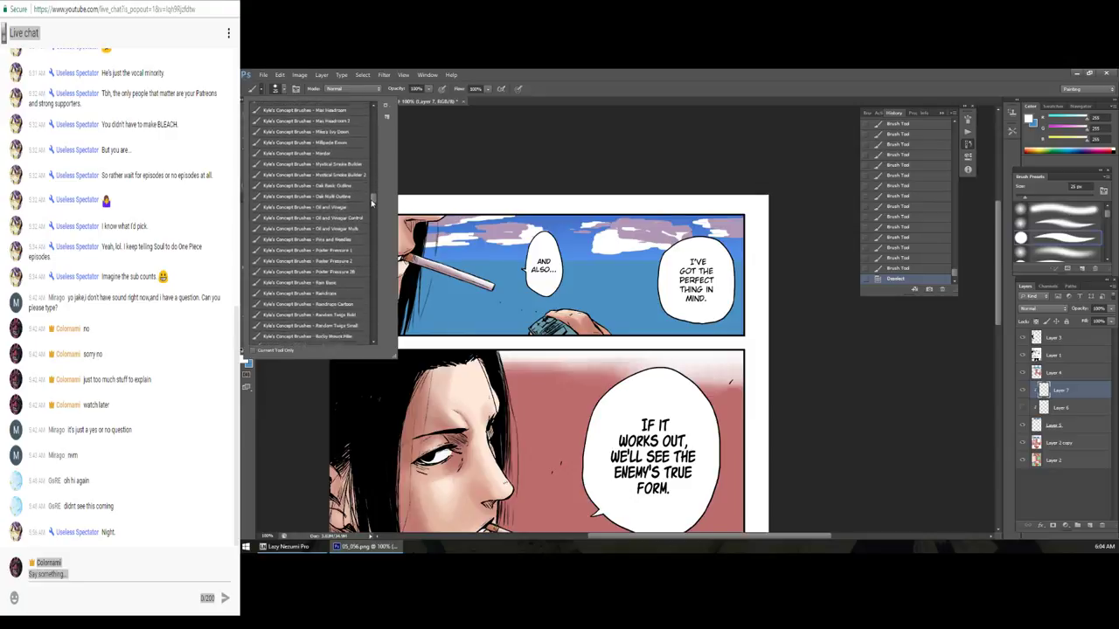
click(242, 303)
key(r)
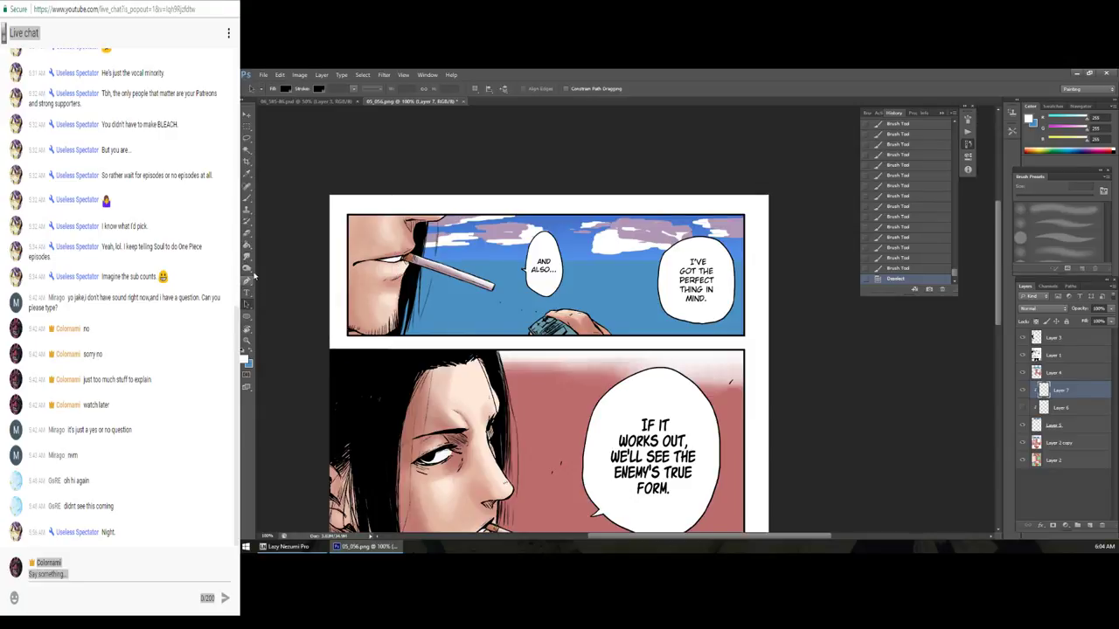
drag(535, 233, 542, 229)
mouse_move(533, 234)
mouse_down()
mouse_move(547, 229)
mouse_move(533, 226)
mouse_up()
mouse_move(521, 227)
mouse_down()
mouse_move(538, 229)
mouse_move(484, 231)
mouse_move(536, 245)
mouse_up()
Step: Undo three bad smudge strokes and re-smudge the clouds above the AND ALSO bubble
key(ctrl+alt+z)
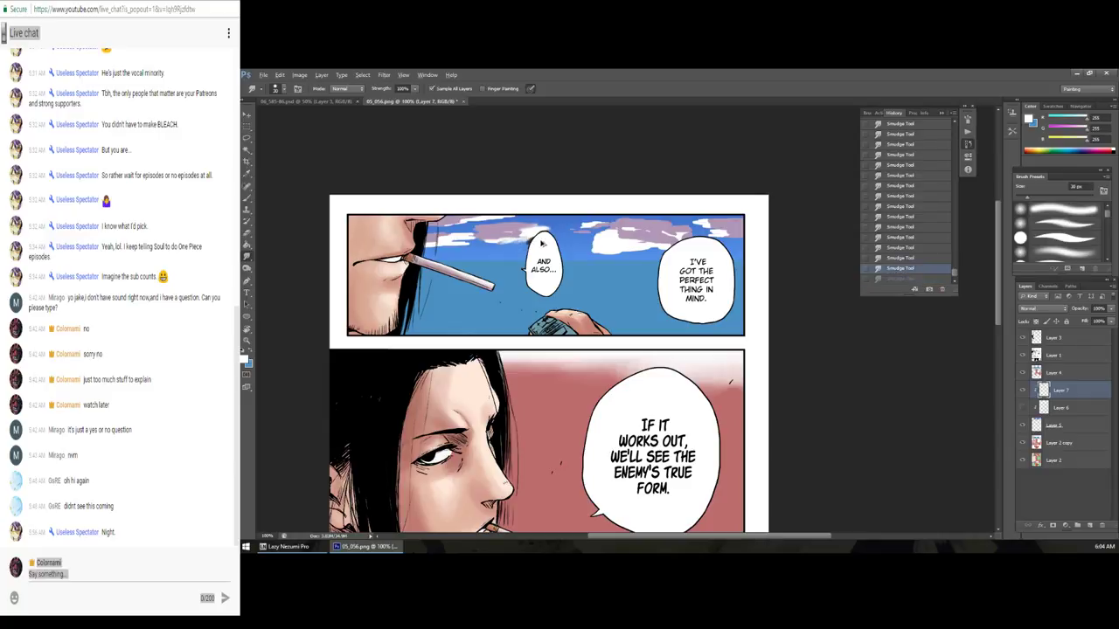
key(ctrl+alt+z)
key(ctrl+alt+z)
key(ctrl+alt+z)
key(ctrl+alt+z)
key(ctrl+alt+z)
key(ctrl+alt+z)
key(ctrl+alt+z)
key(ctrl+alt+z)
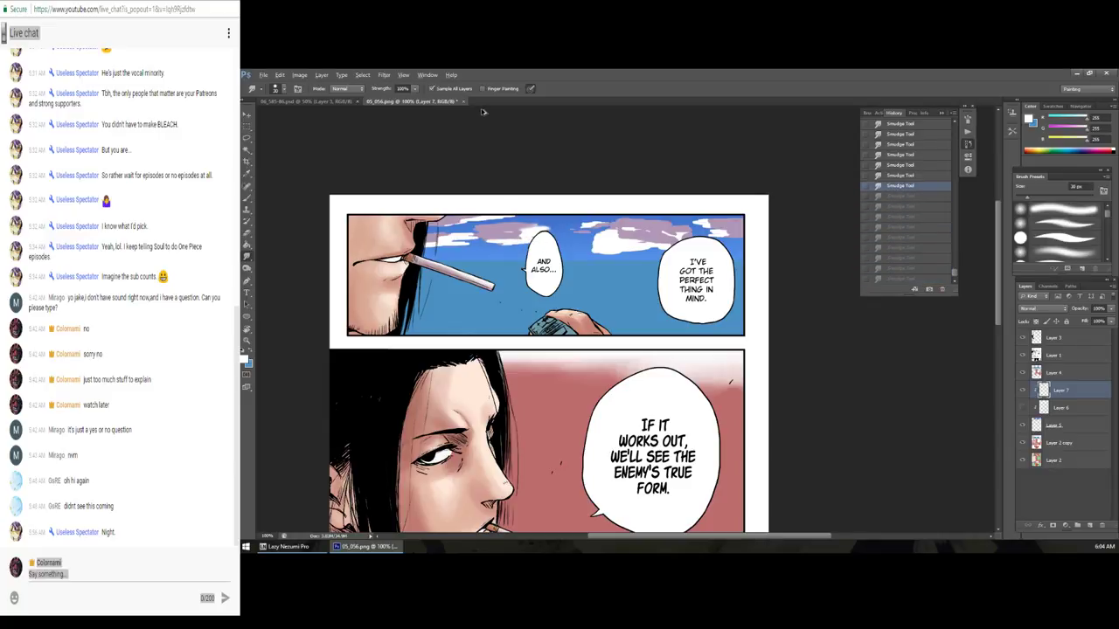
key(ctrl+alt+z)
key(ctrl+alt+z)
key(ctrl+alt+z)
key(ctrl+alt+z)
key(ctrl+alt+z)
key(ctrl+alt+z)
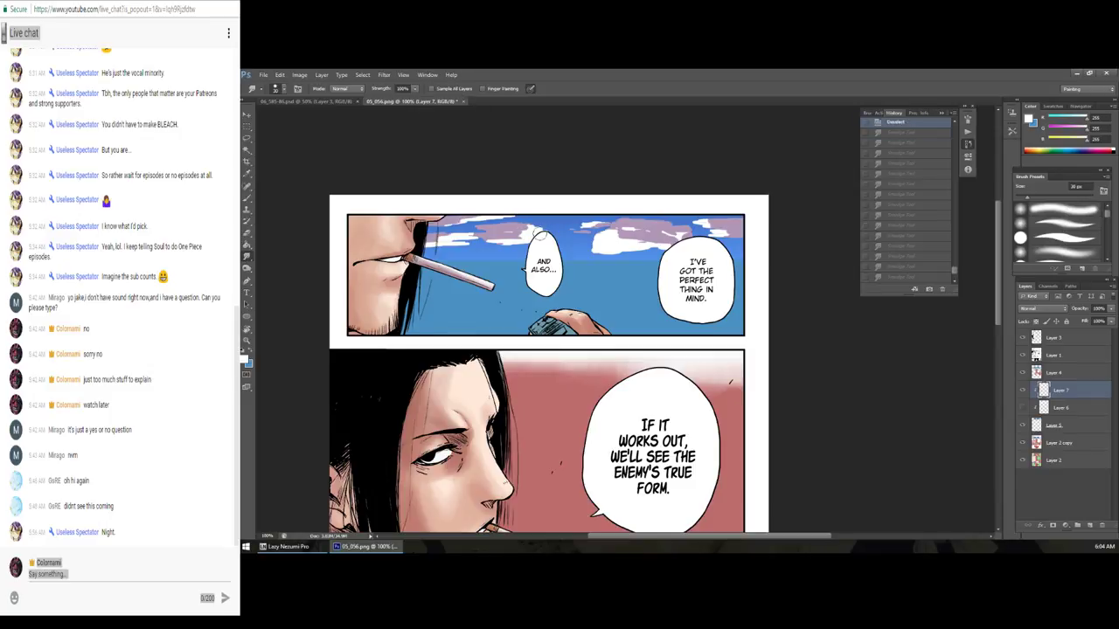
drag(539, 234, 542, 241)
drag(533, 236, 538, 246)
drag(528, 240, 512, 245)
Step: Soften the middle, right-hand and hair-side clouds so they blend into the sky
drag(517, 241, 493, 239)
mouse_move(500, 236)
mouse_down()
mouse_move(468, 232)
mouse_move(526, 229)
mouse_move(517, 232)
mouse_up()
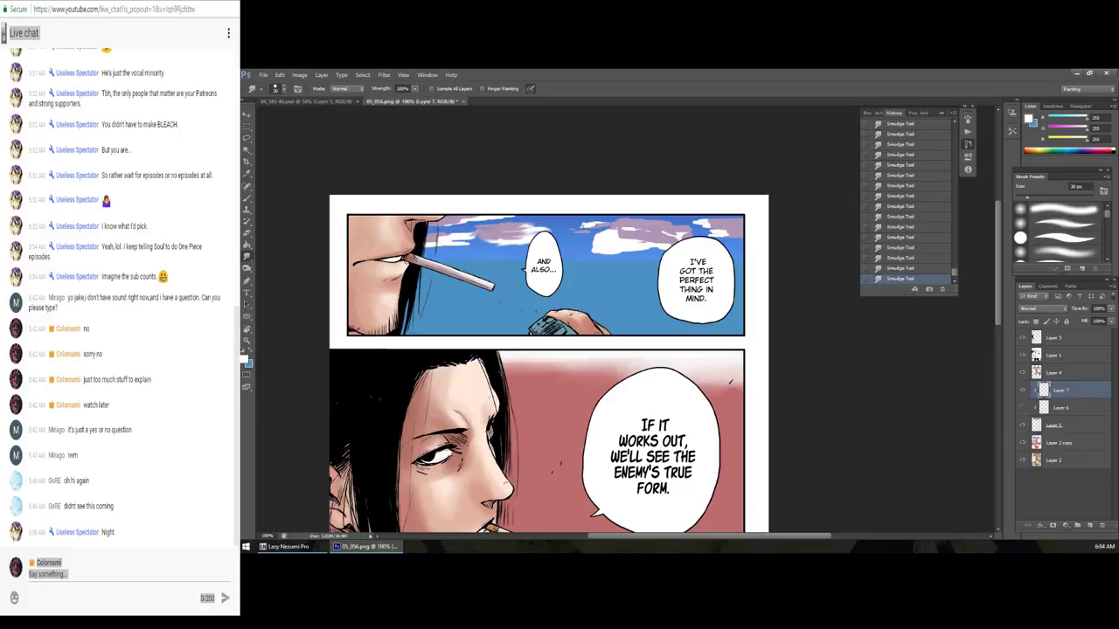
mouse_move(600, 225)
mouse_down()
mouse_move(586, 225)
mouse_move(619, 238)
mouse_move(613, 248)
mouse_move(598, 233)
mouse_move(640, 247)
mouse_move(633, 234)
mouse_move(594, 236)
mouse_move(617, 234)
mouse_move(627, 217)
mouse_up()
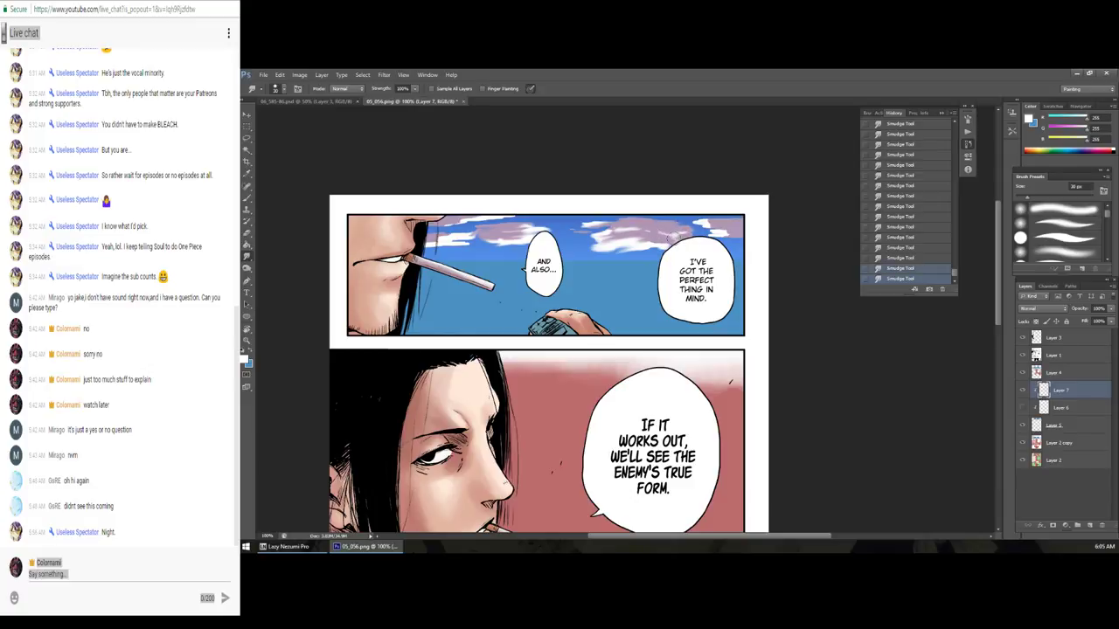
mouse_move(674, 238)
mouse_down()
mouse_move(749, 238)
mouse_move(734, 229)
mouse_up()
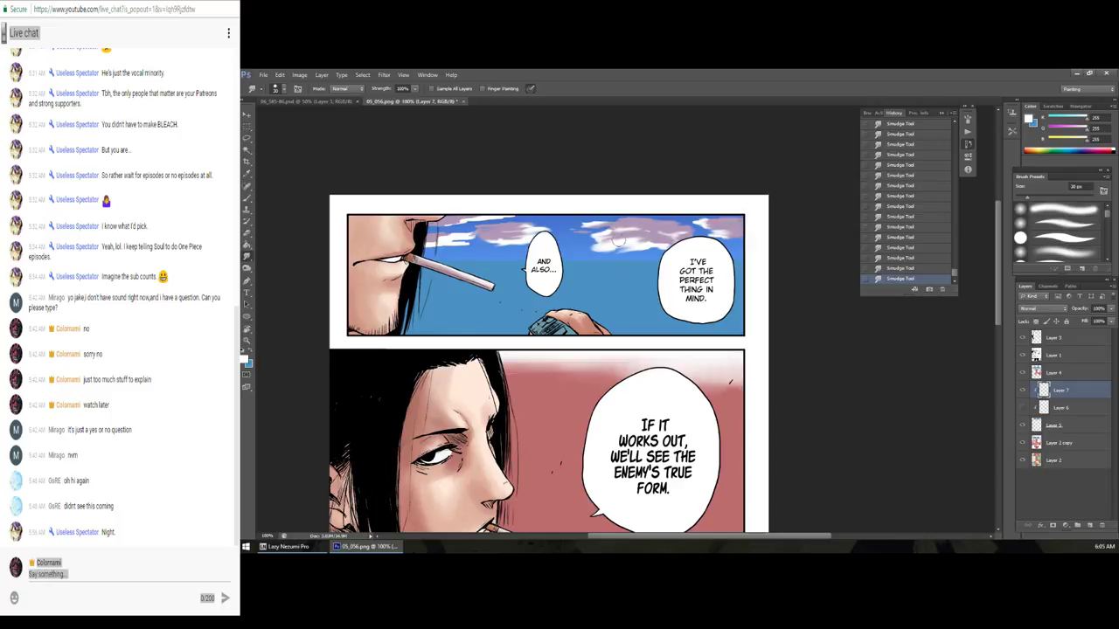
mouse_move(617, 242)
mouse_down()
mouse_move(665, 249)
mouse_move(584, 225)
mouse_move(592, 236)
mouse_up()
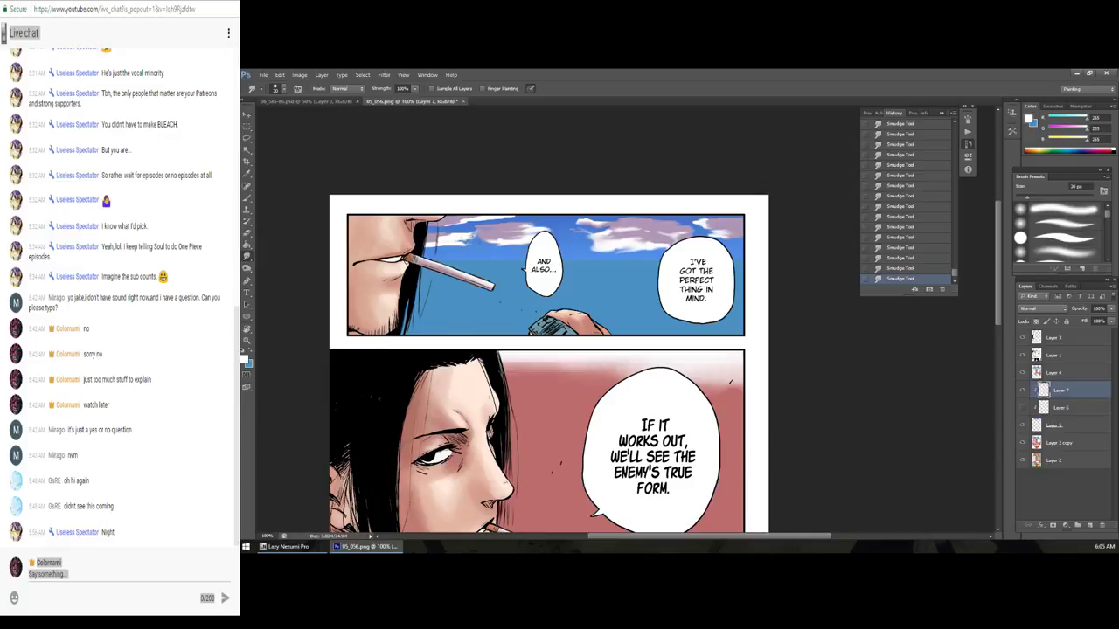
mouse_move(442, 241)
mouse_down()
mouse_move(432, 247)
mouse_move(502, 212)
mouse_up()
Step: Lower the sky layer's opacity, duplicate it as Hard Light, clip it, and merge it into Layer 7
drag(1107, 320, 1087, 323)
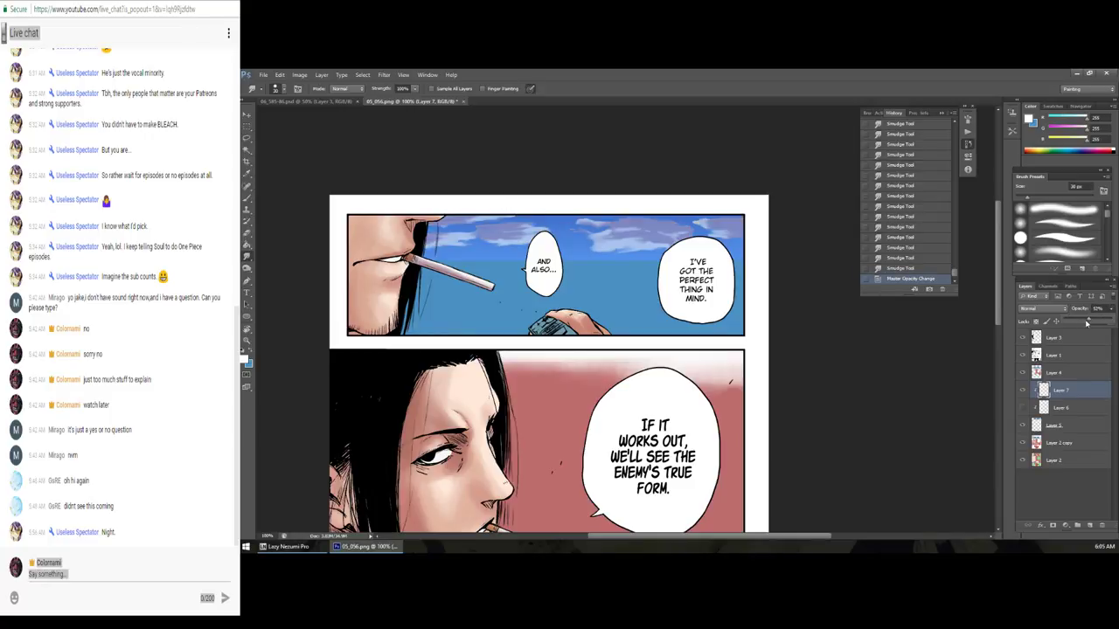
key(ctrl+j)
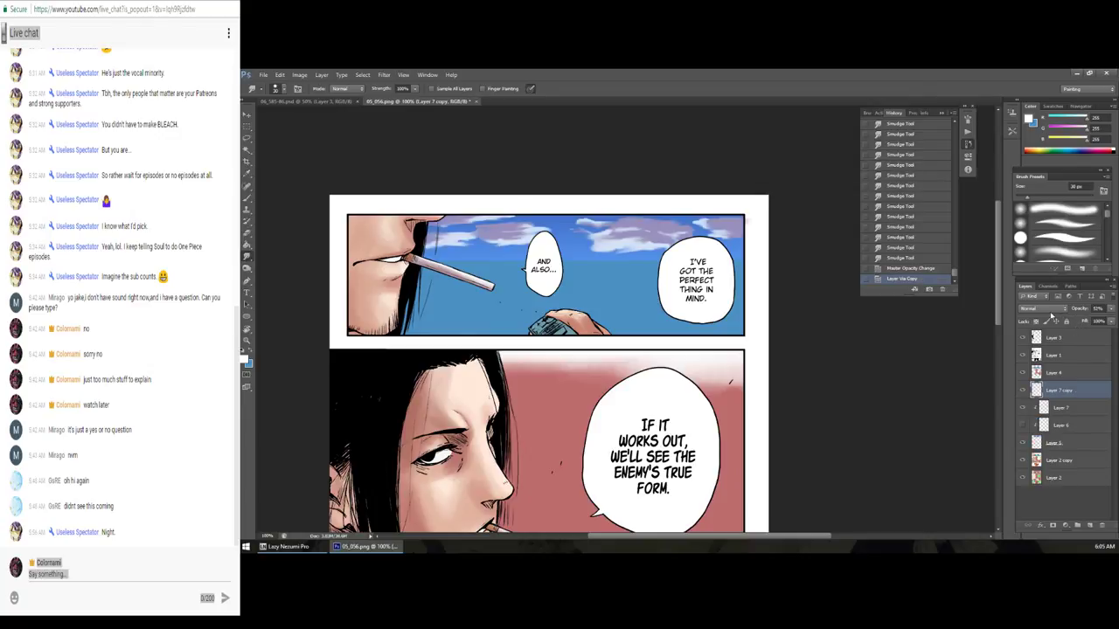
click(1042, 309)
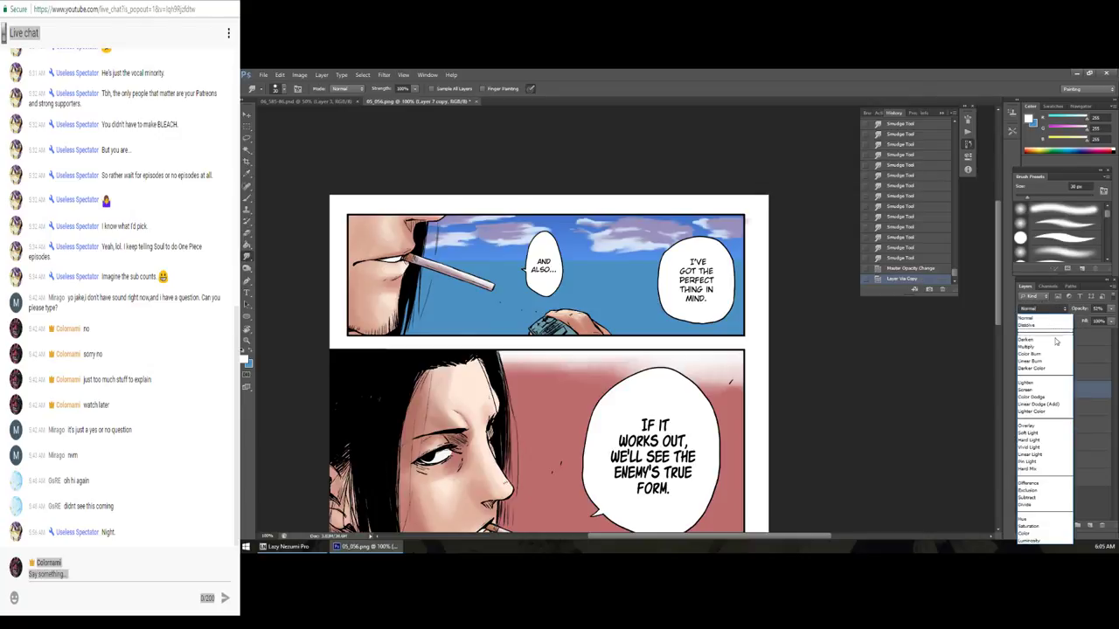
click(1037, 439)
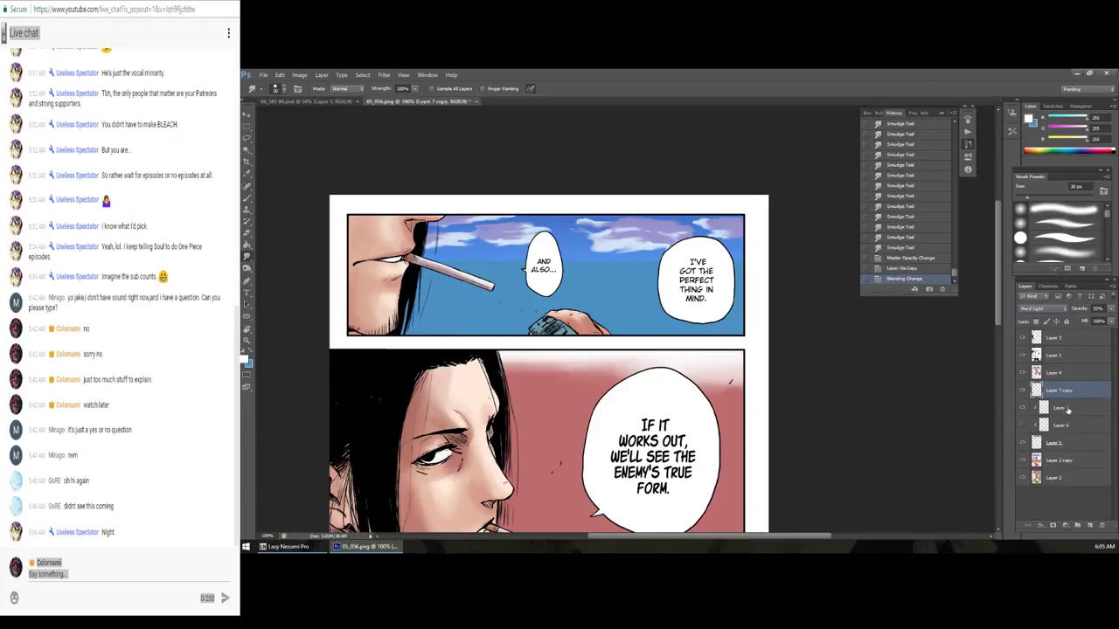
right_click(1056, 411)
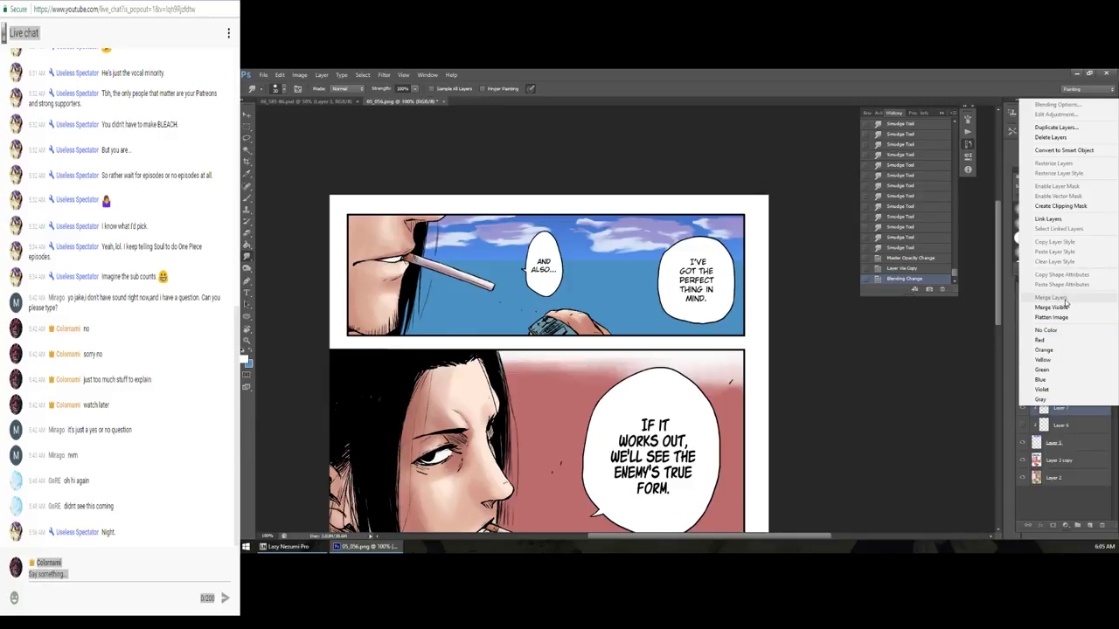
click(1083, 413)
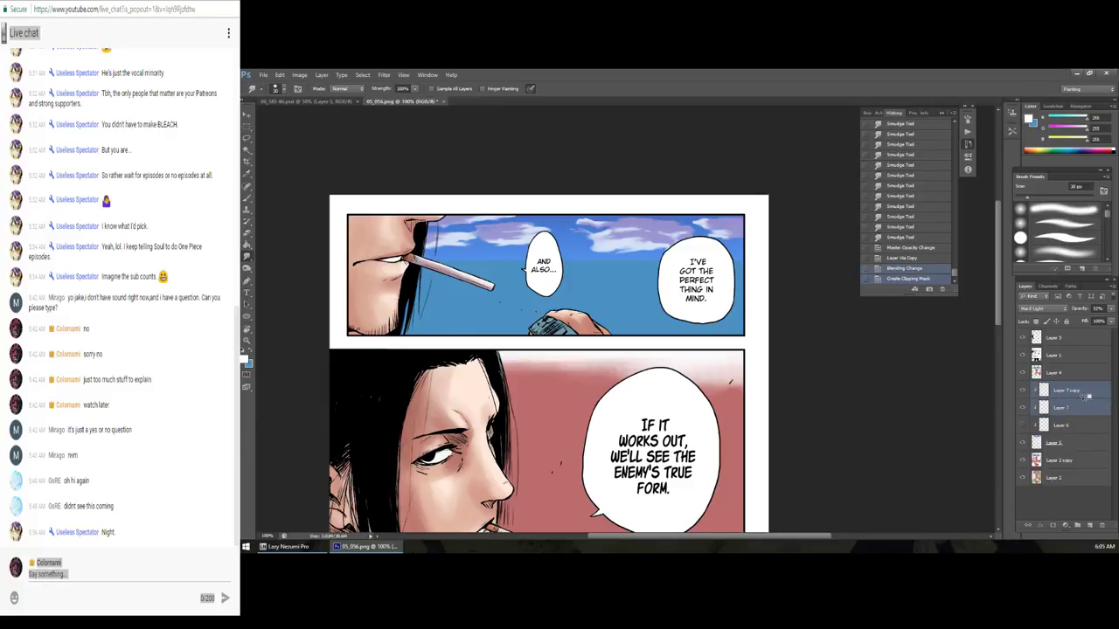
right_click(1079, 399)
click(1066, 296)
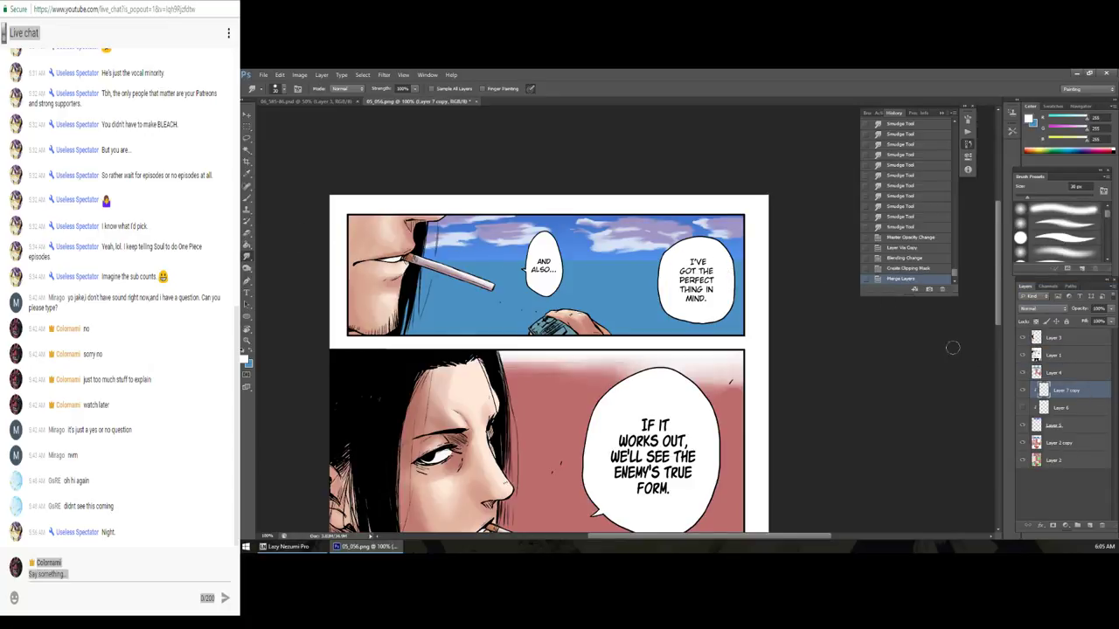
Step: Brighten the sky with Hue/Saturation (+15 saturation, +31 lightness) and add an empty layer
key(ctrl+u)
mouse_move(655, 419)
mouse_down()
mouse_move(675, 419)
mouse_move(684, 397)
mouse_move(649, 379)
mouse_up()
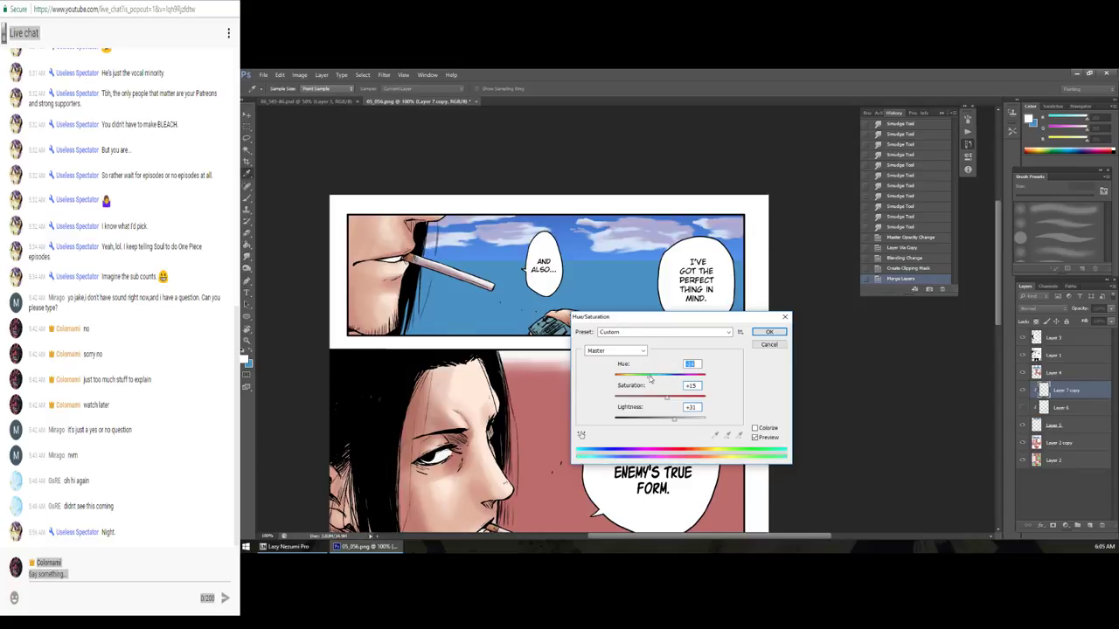
click(769, 332)
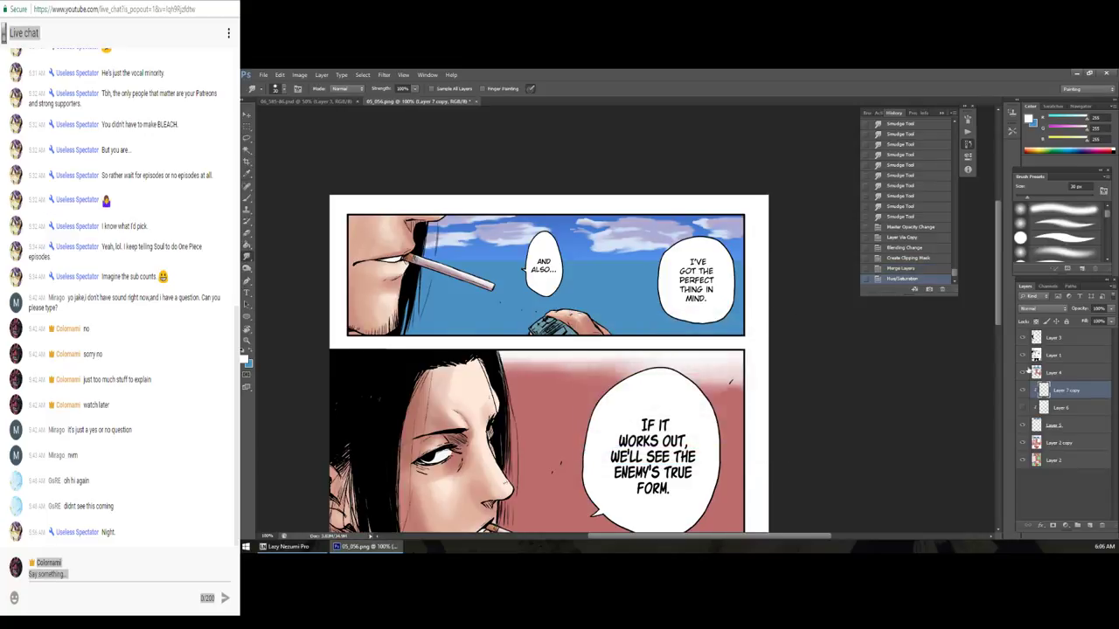
click(1090, 525)
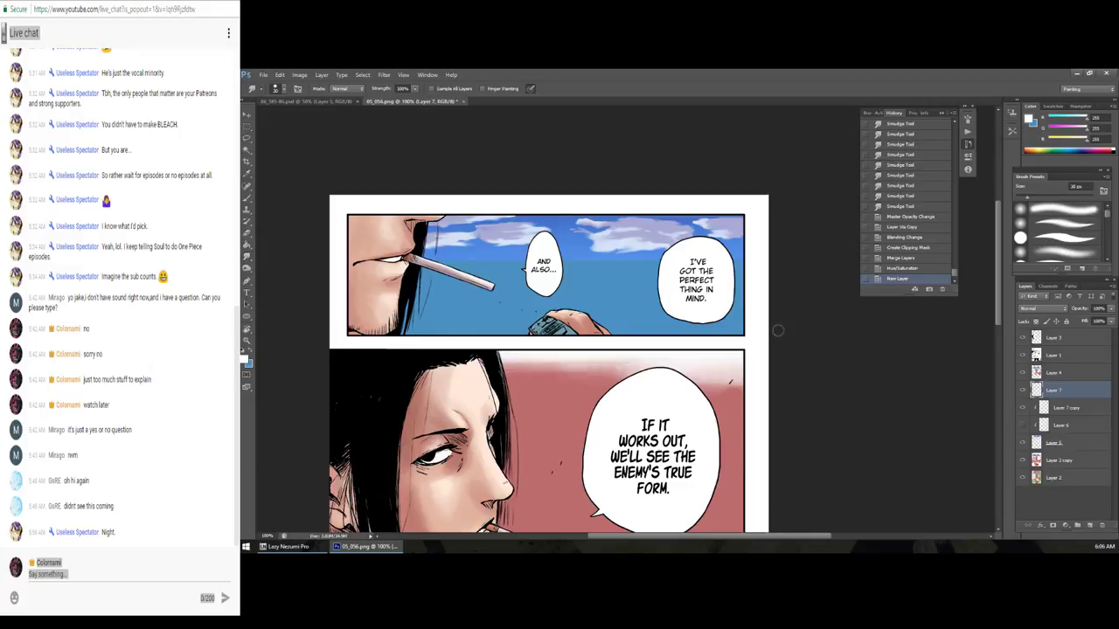
Step: Set the brush colour and dab small white cloud marks into the sky
key(b)
click(246, 359)
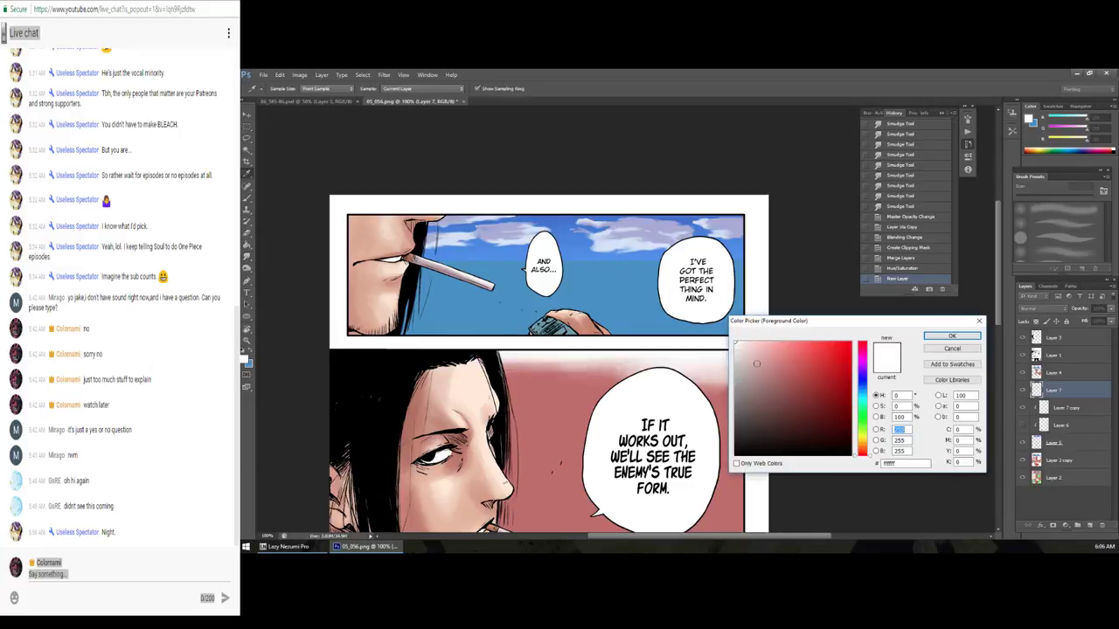
click(855, 435)
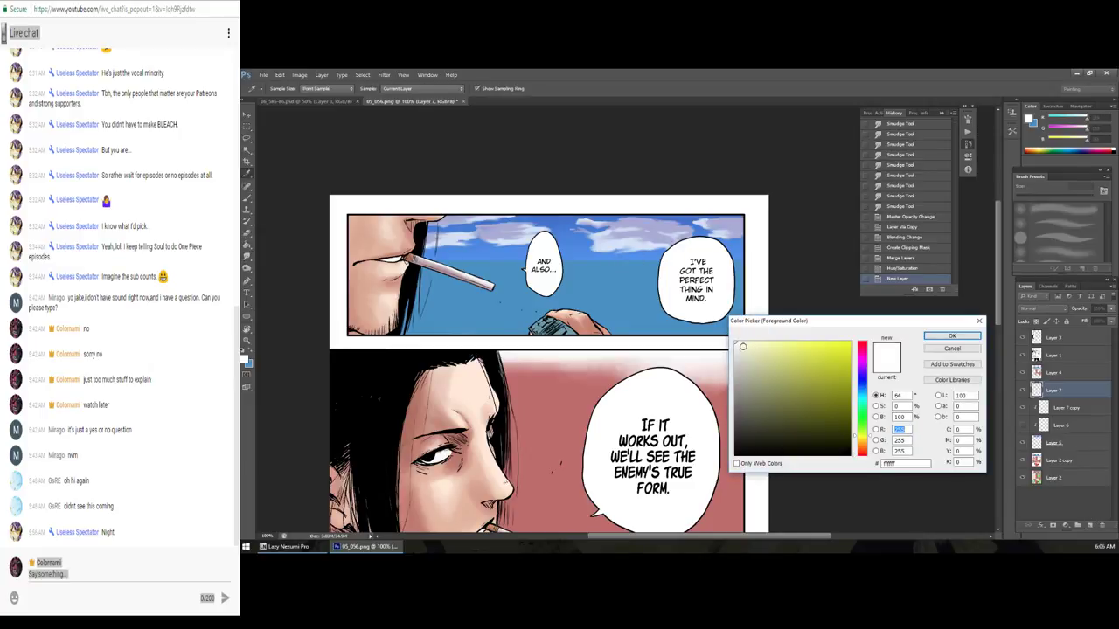
click(952, 336)
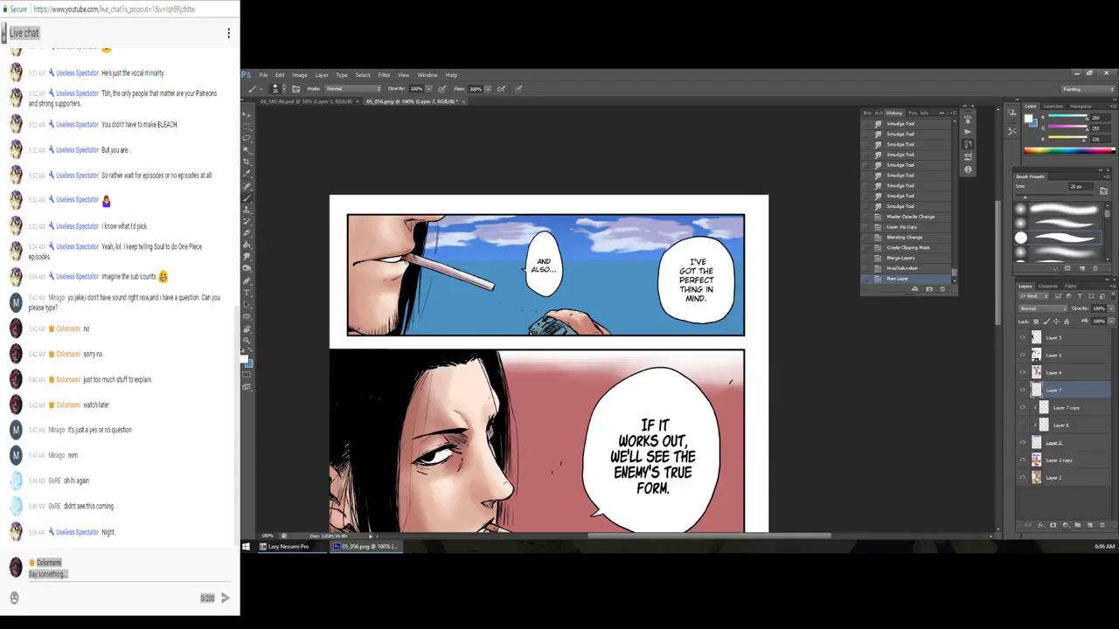
drag(598, 248, 610, 244)
mouse_move(610, 245)
mouse_down()
mouse_move(633, 242)
mouse_move(603, 243)
mouse_up()
drag(596, 244, 603, 239)
drag(594, 242, 598, 237)
mouse_move(598, 238)
mouse_down()
mouse_move(661, 248)
mouse_move(651, 247)
mouse_up()
Step: Undo misplaced dabs and repaint light cloud strokes mid-sky and on the right
key(ctrl+alt+z)
key(ctrl+alt+z)
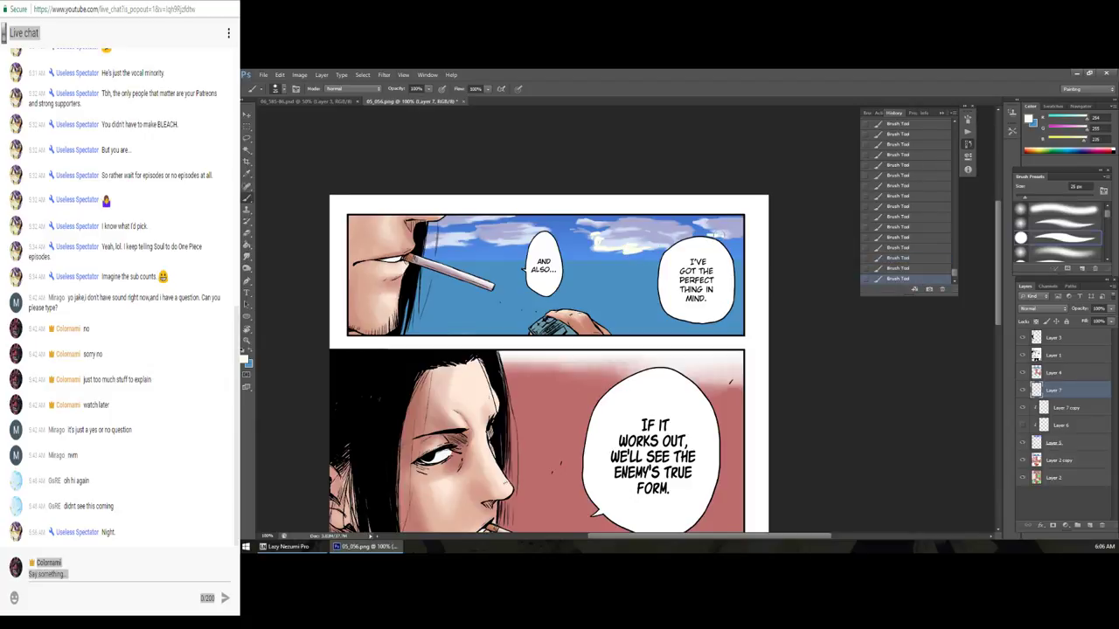
drag(709, 229, 705, 224)
mouse_move(524, 241)
mouse_down()
mouse_move(516, 244)
mouse_move(533, 227)
mouse_up()
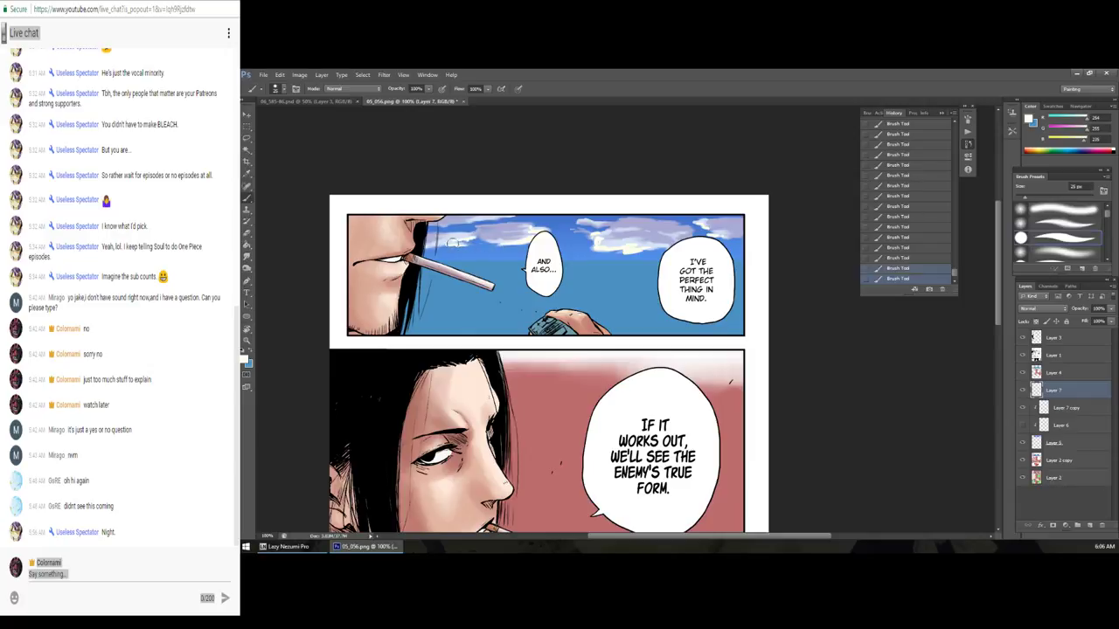
key(ctrl+z)
drag(506, 222, 478, 220)
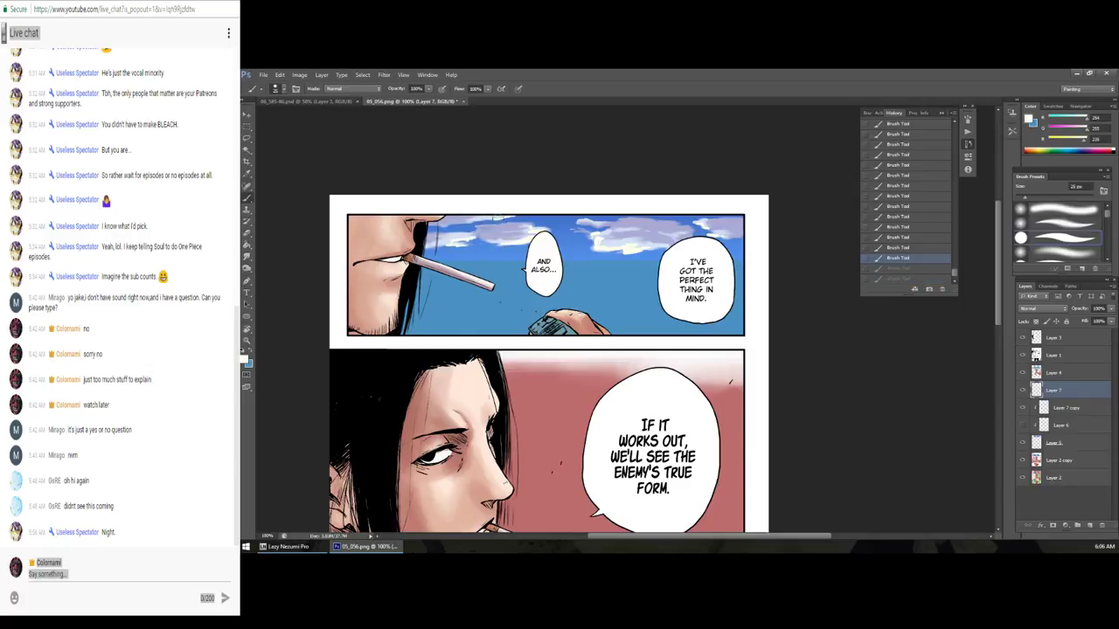
Step: Smudge the new cloud dabs into the sky with the Smudge Tool
click(247, 258)
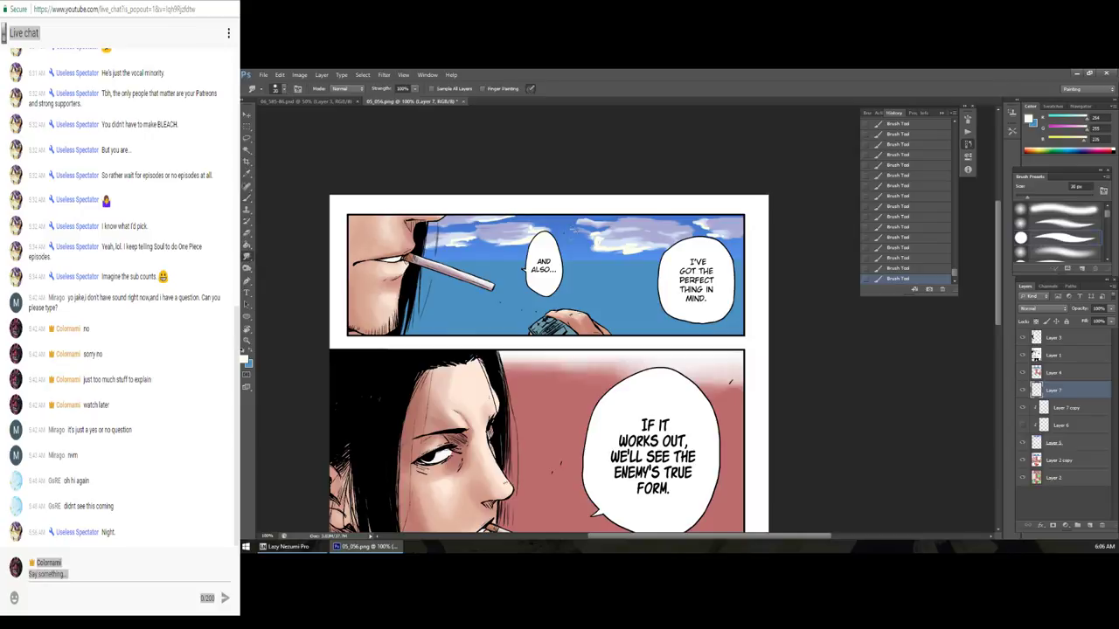
drag(505, 238, 524, 243)
mouse_move(535, 244)
mouse_down()
mouse_move(517, 234)
mouse_move(525, 227)
mouse_up()
drag(551, 237, 529, 230)
key(ctrl+alt+z)
key(ctrl+alt+z)
key(ctrl+alt+z)
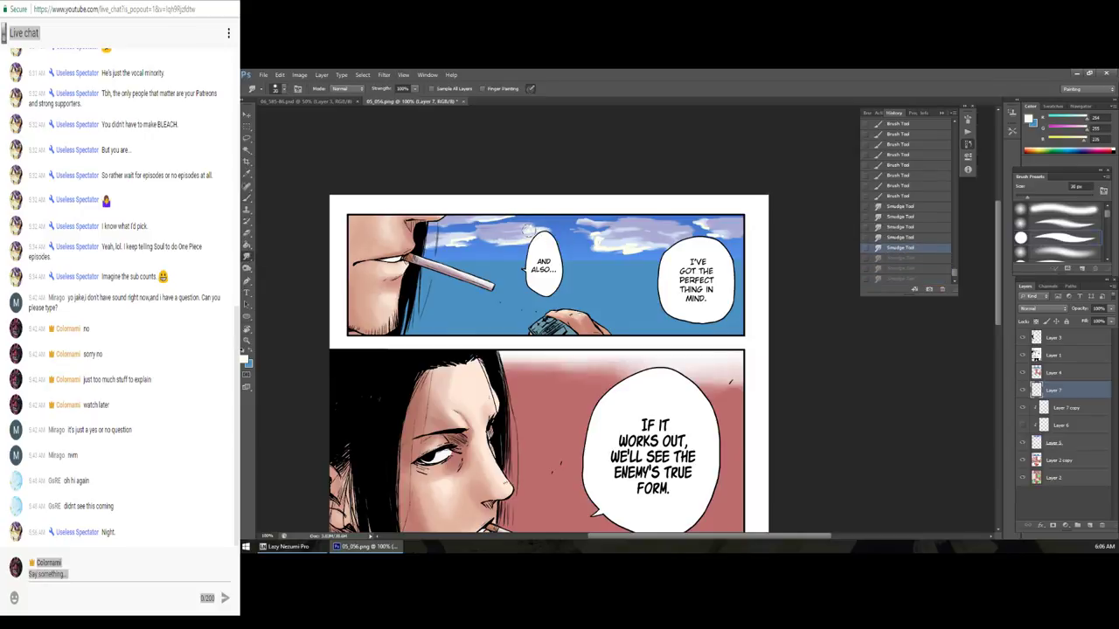
key(ctrl+shift+z)
key(ctrl+shift+z)
key(ctrl+shift+z)
Step: Lightly smear the right, far-right and hair-side clouds into soft wisps
mouse_move(629, 250)
mouse_down()
mouse_move(647, 247)
mouse_move(631, 245)
mouse_up()
mouse_move(638, 247)
mouse_down()
mouse_move(594, 243)
mouse_move(632, 254)
mouse_move(603, 245)
mouse_move(643, 244)
mouse_move(597, 237)
mouse_up()
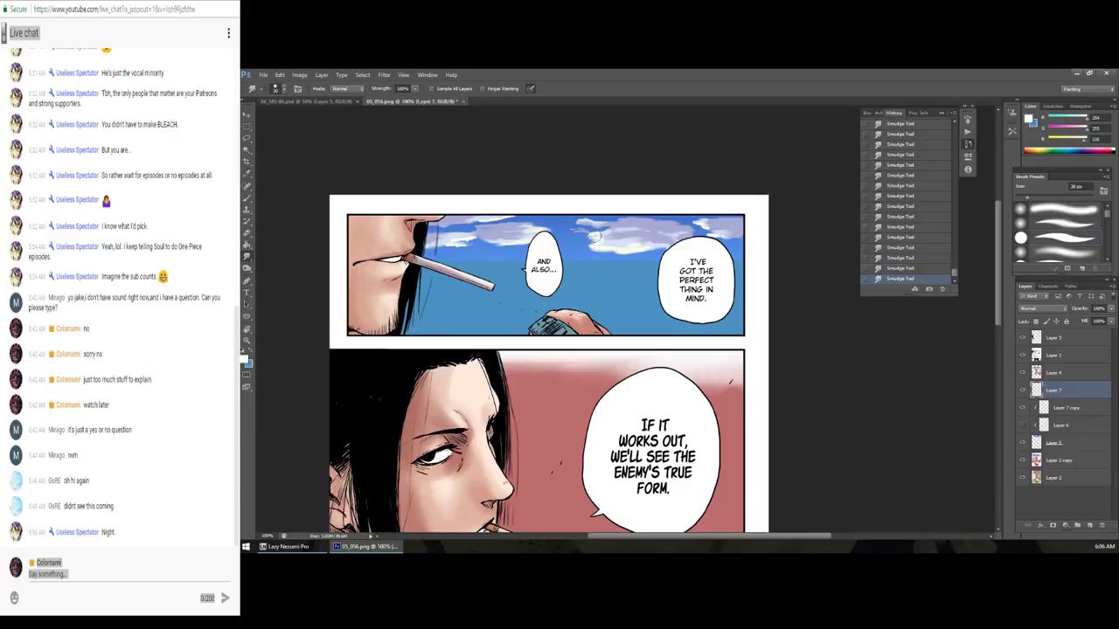
drag(727, 234, 710, 226)
mouse_move(468, 241)
mouse_down()
mouse_move(451, 243)
mouse_move(539, 210)
mouse_up()
shift+click(1079, 409)
Step: Merge Layer 7 copy into Layer 7 and briefly zoom in on the sky
right_click(1081, 407)
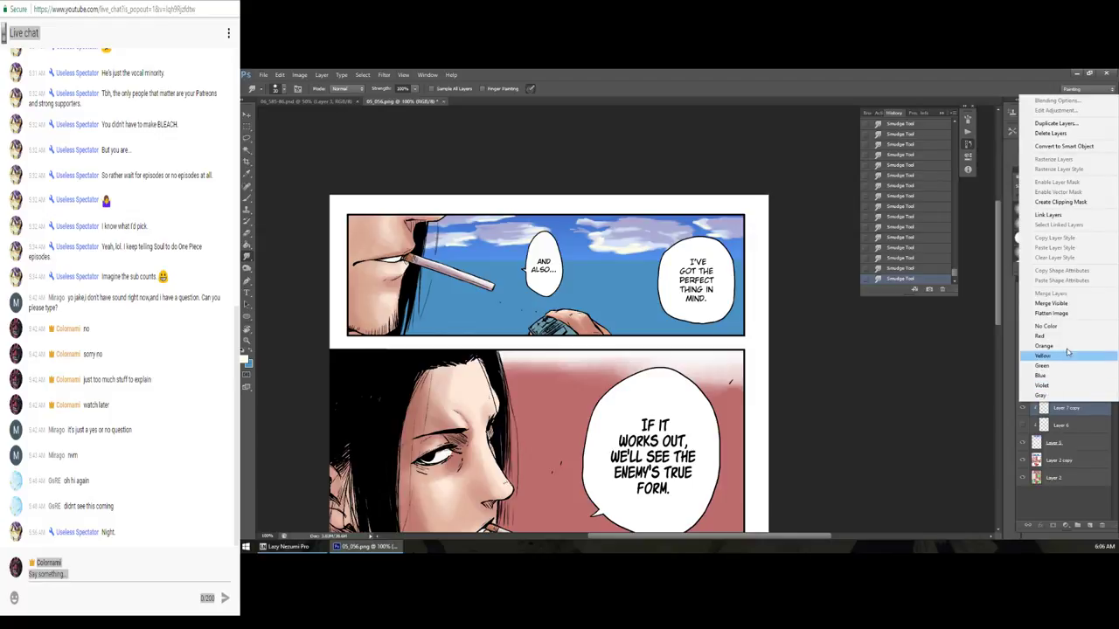
click(1074, 402)
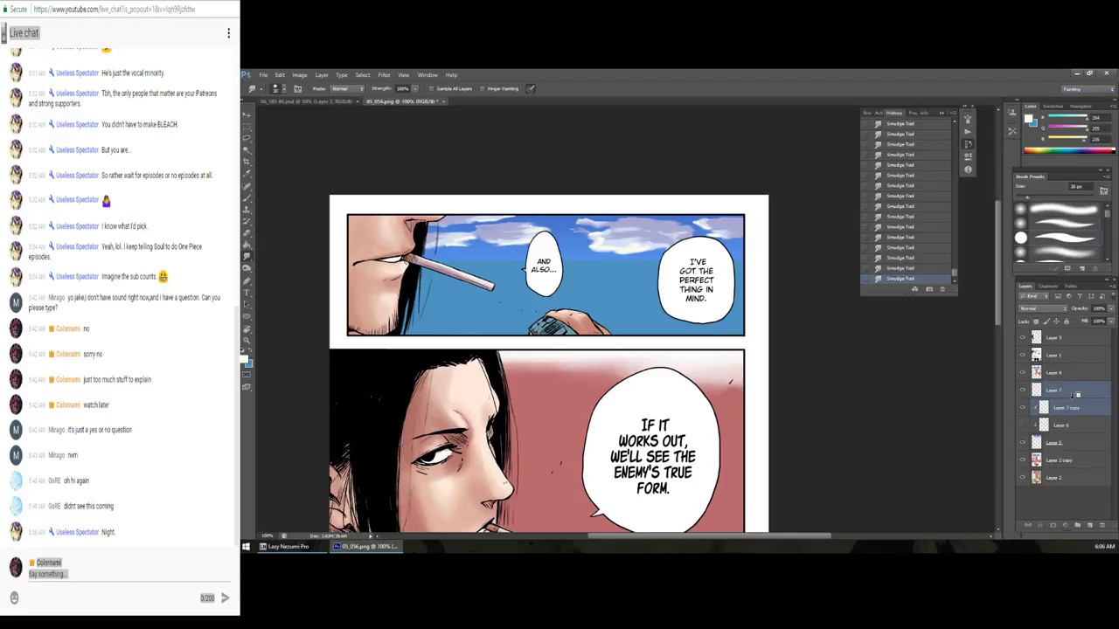
right_click(1075, 407)
click(1061, 299)
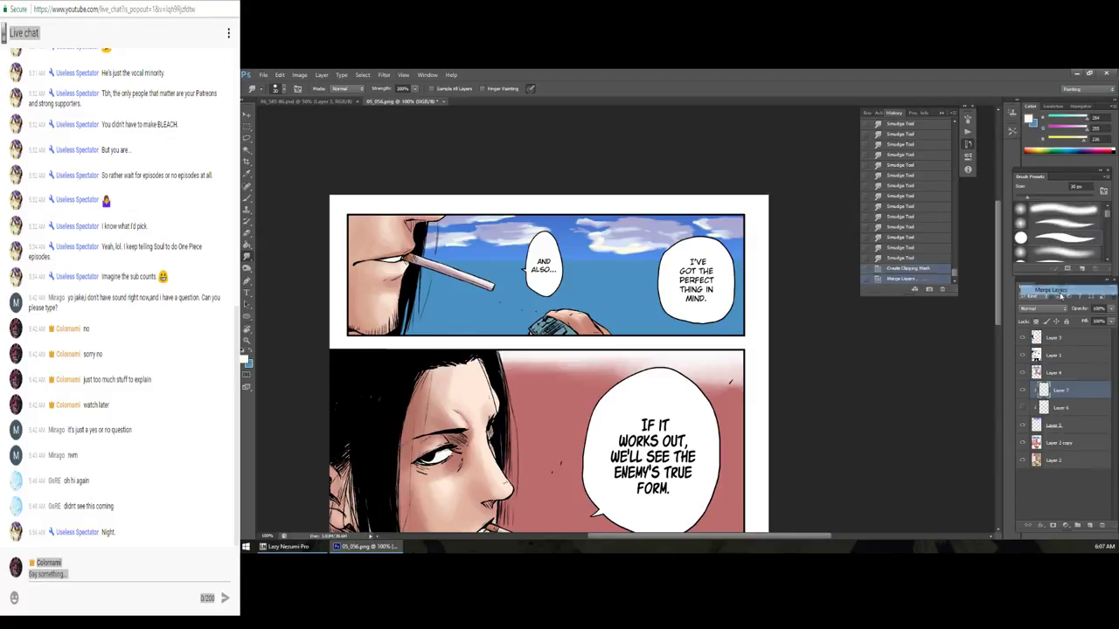
key(z)
drag(664, 291, 875, 291)
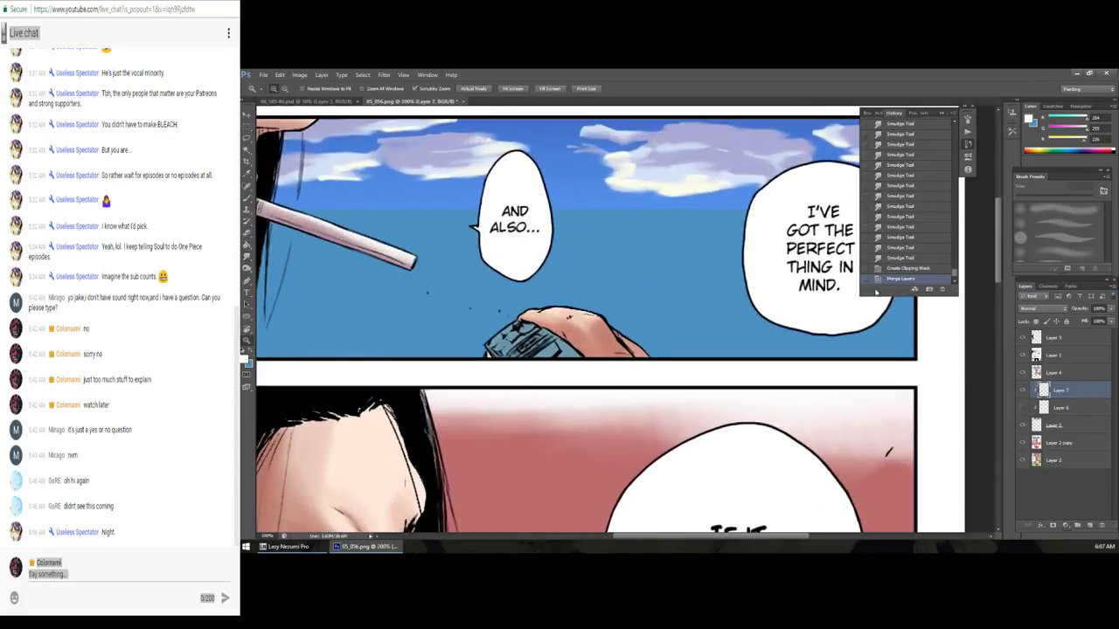
key(ctrl+minus)
Step: Raise the sky's lightness to +27 and saturation to about +23 with Hue/Saturation
key(r)
key(ctrl+u)
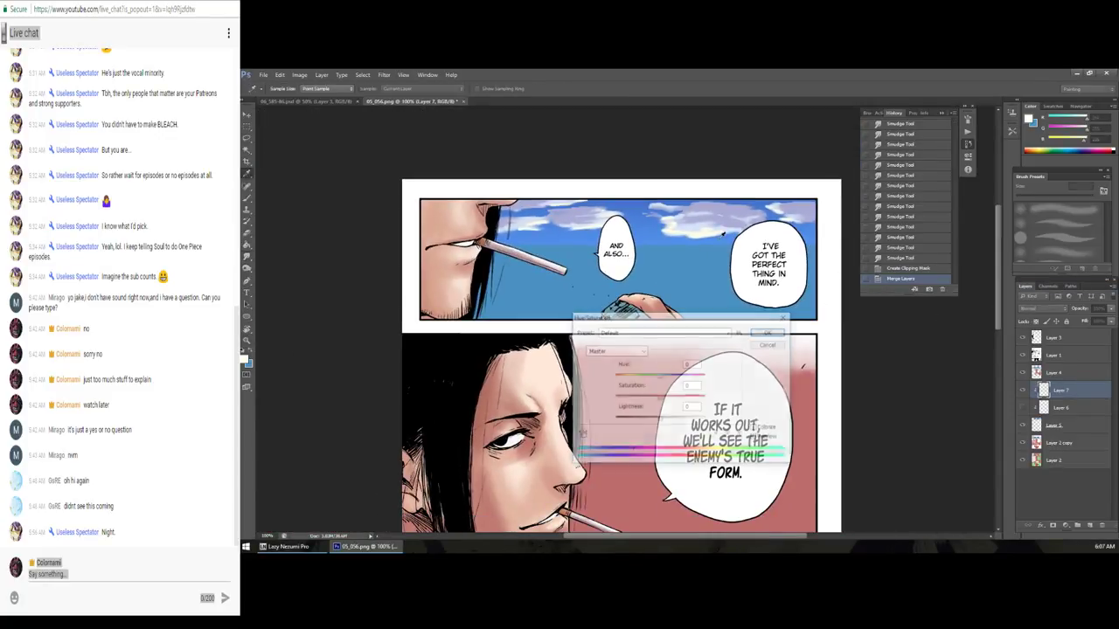
drag(659, 418, 672, 422)
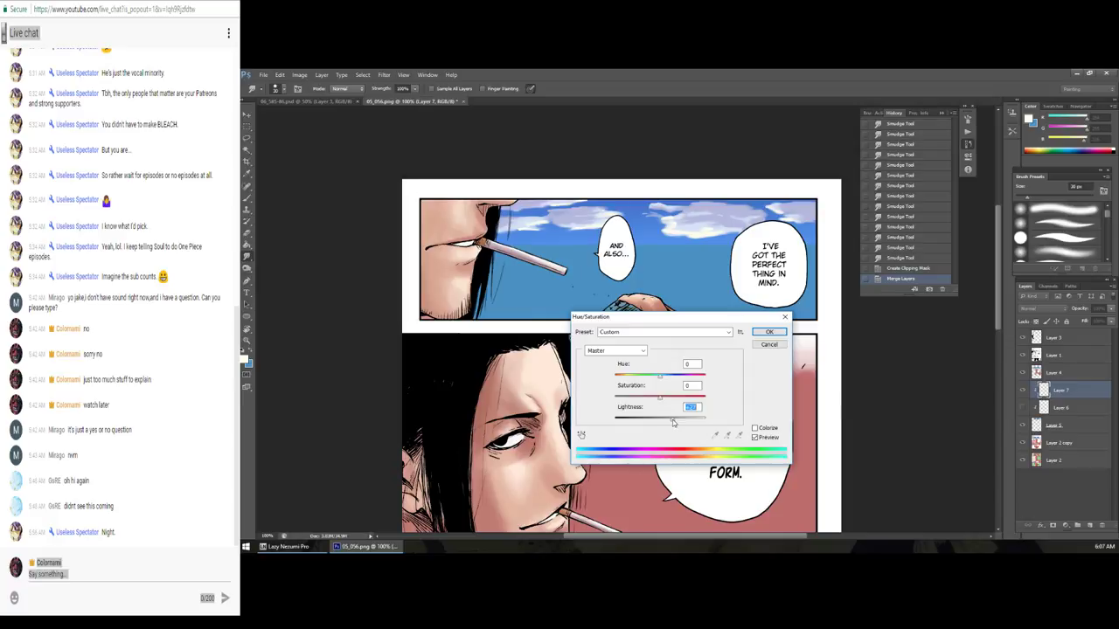
drag(660, 397, 680, 400)
click(767, 332)
Step: Add Layer 8 and choose the Clouds Fat brush preset at size 70
click(1090, 526)
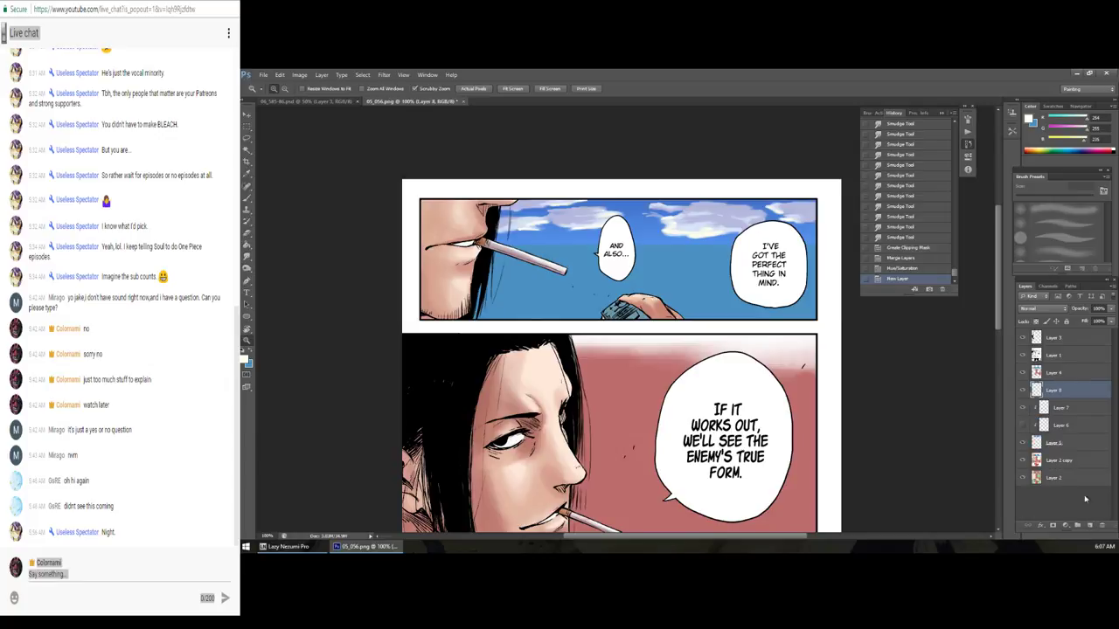
key(b)
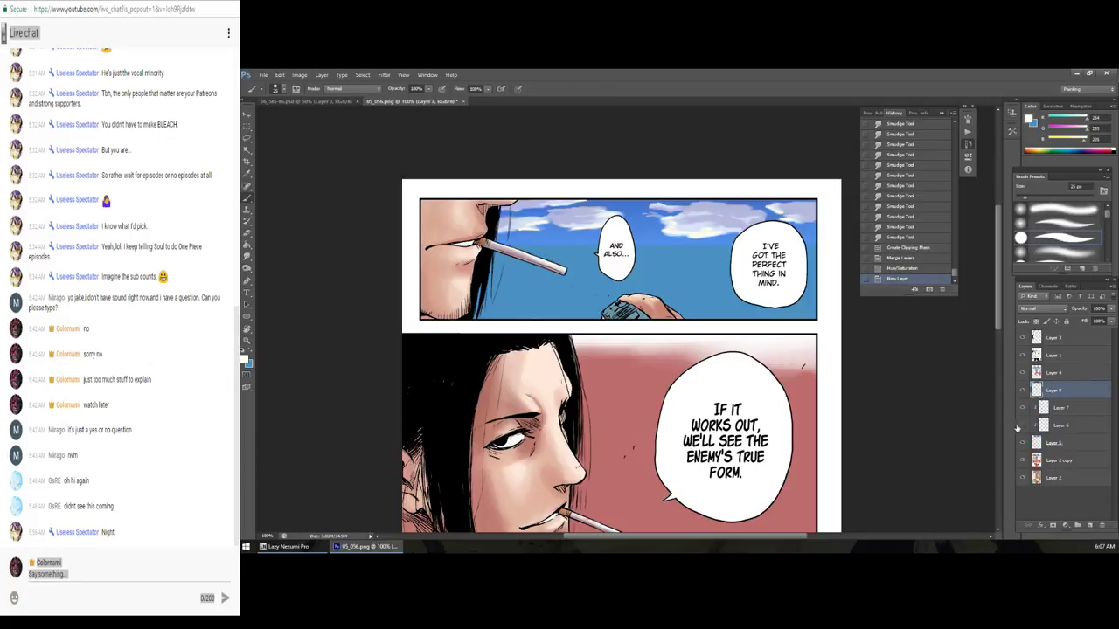
click(1021, 425)
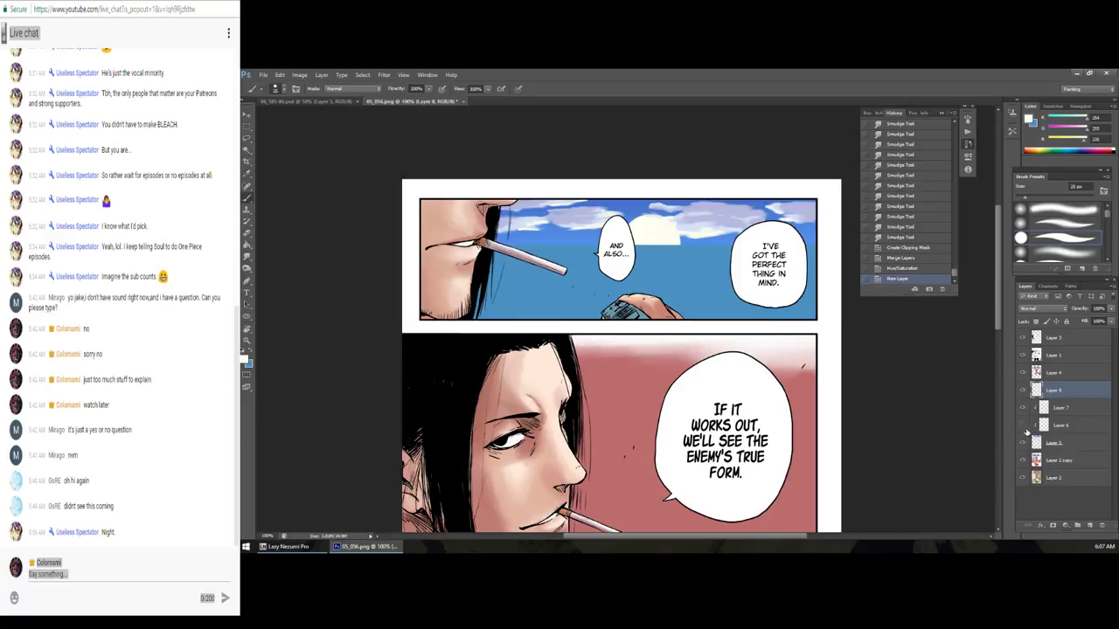
click(1022, 425)
click(256, 91)
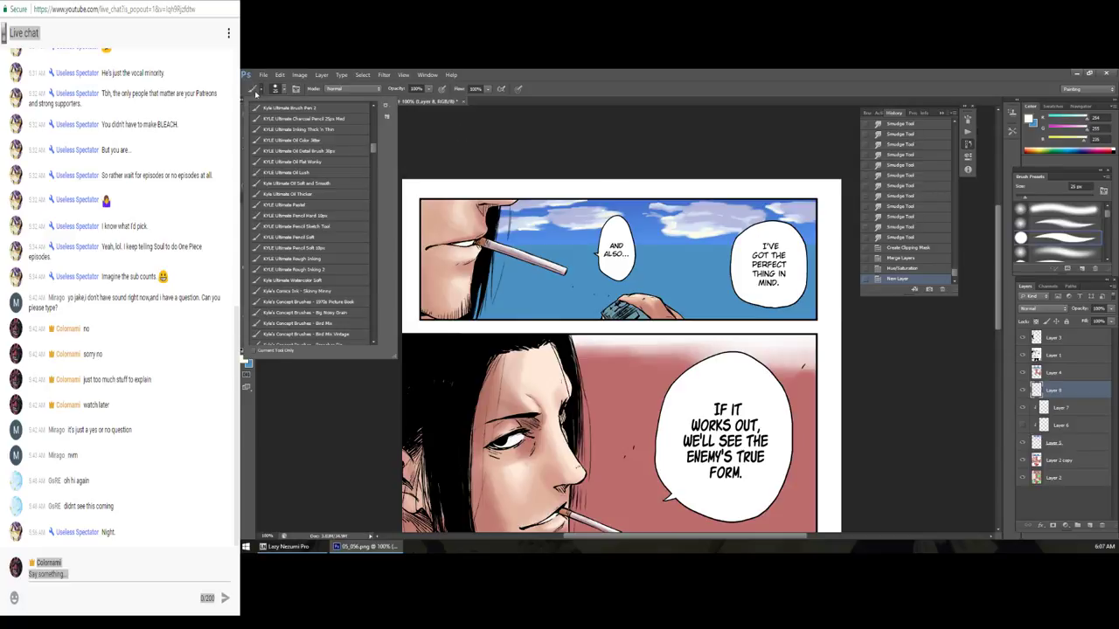
drag(371, 152, 376, 178)
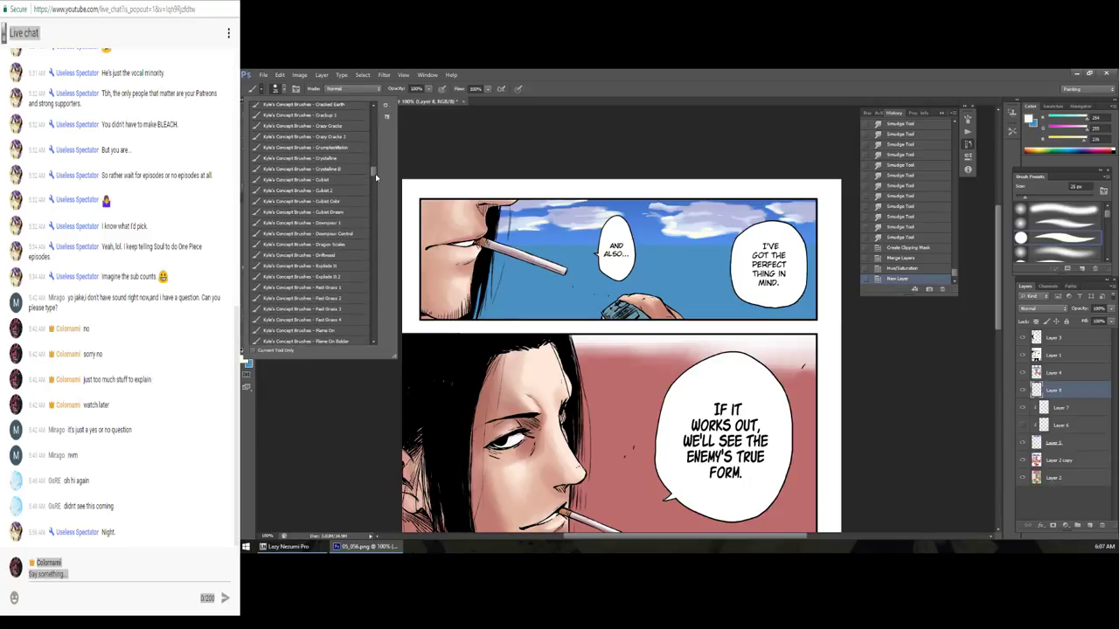
mouse_move(376, 177)
mouse_down()
mouse_move(372, 204)
mouse_move(380, 167)
mouse_up()
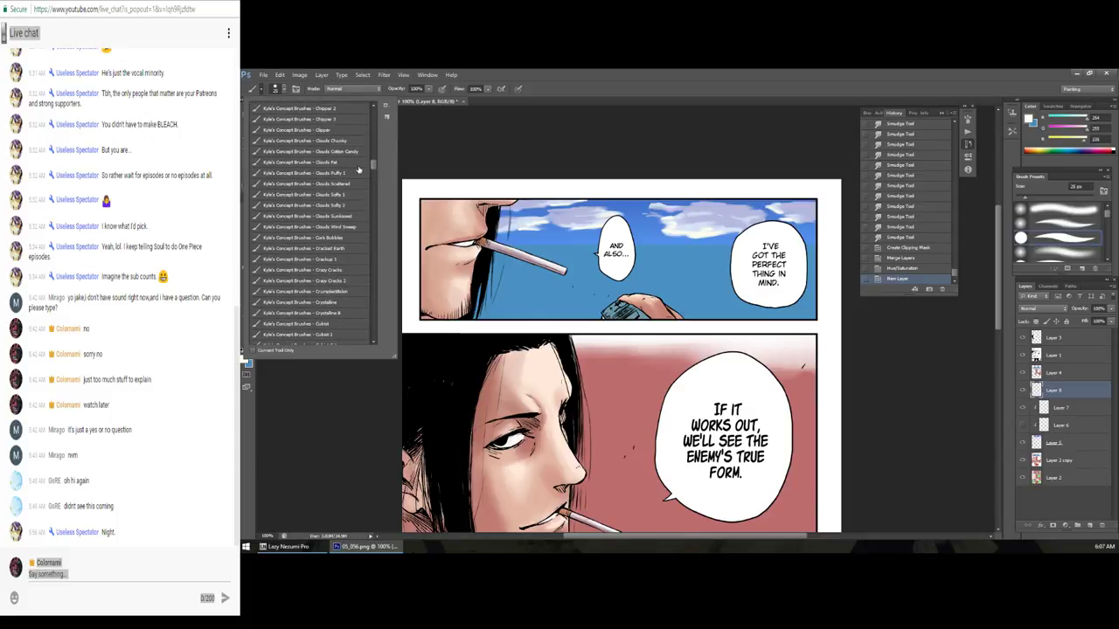
click(357, 163)
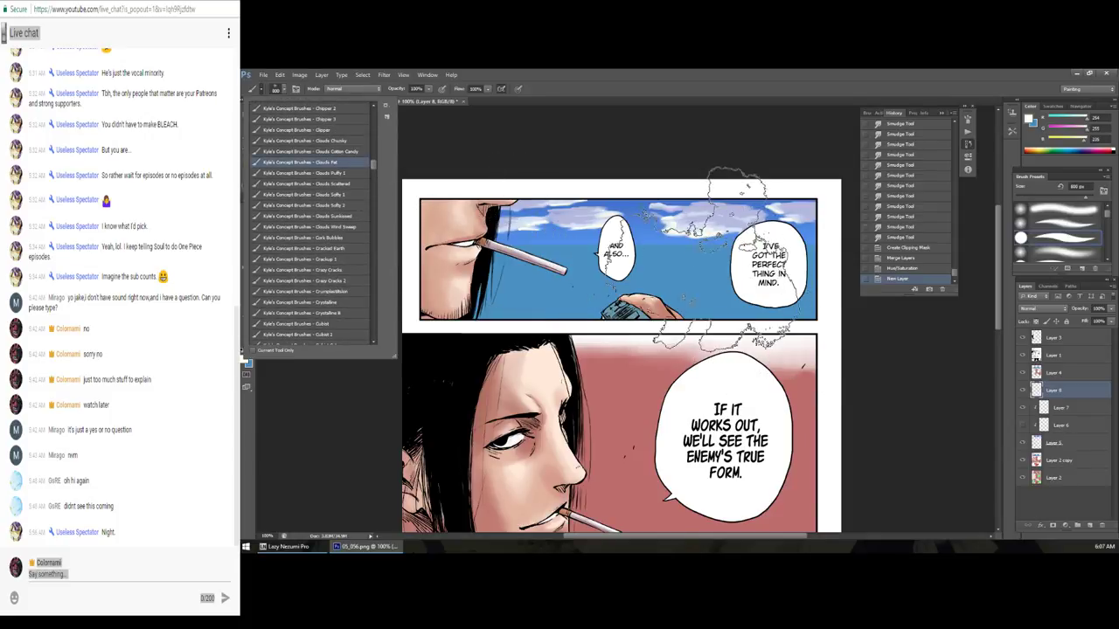
key(Escape)
key(bracketleft)
key(bracketleft)
key(bracketleft)
key(bracketleft)
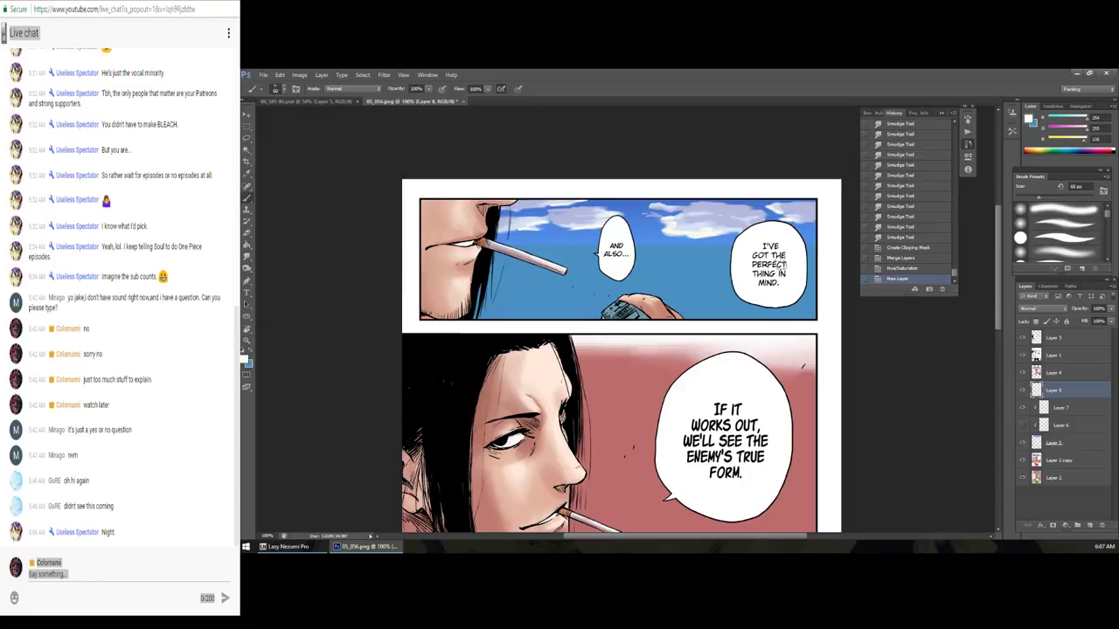
Step: Clip Layer 8 to the sky, set white, and paint the first cloud strokes
alt+click(1080, 398)
click(1030, 117)
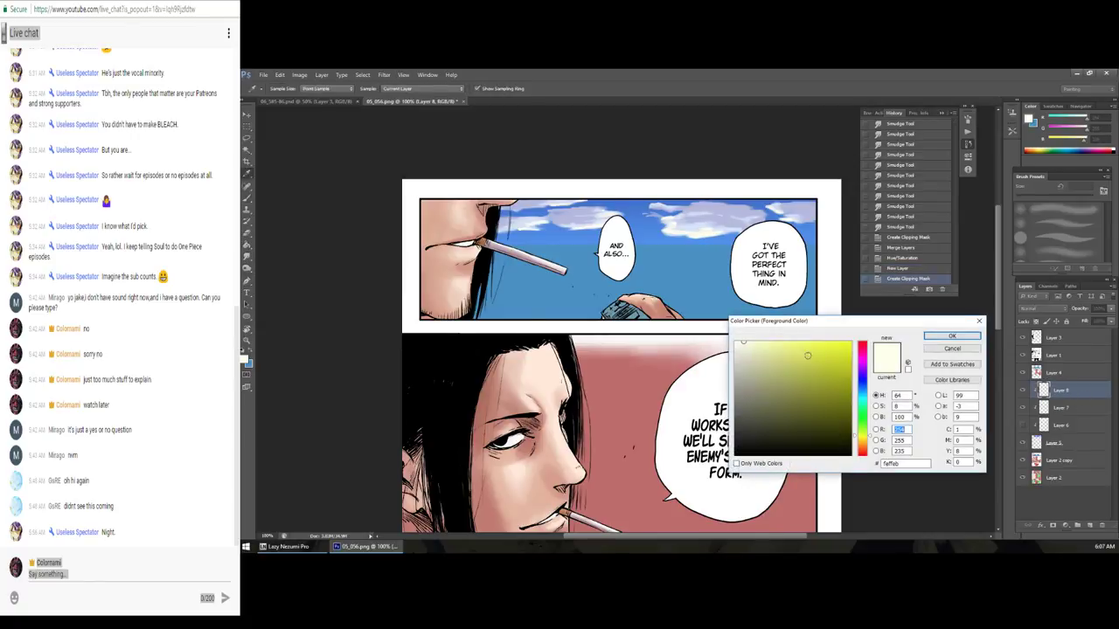
click(952, 338)
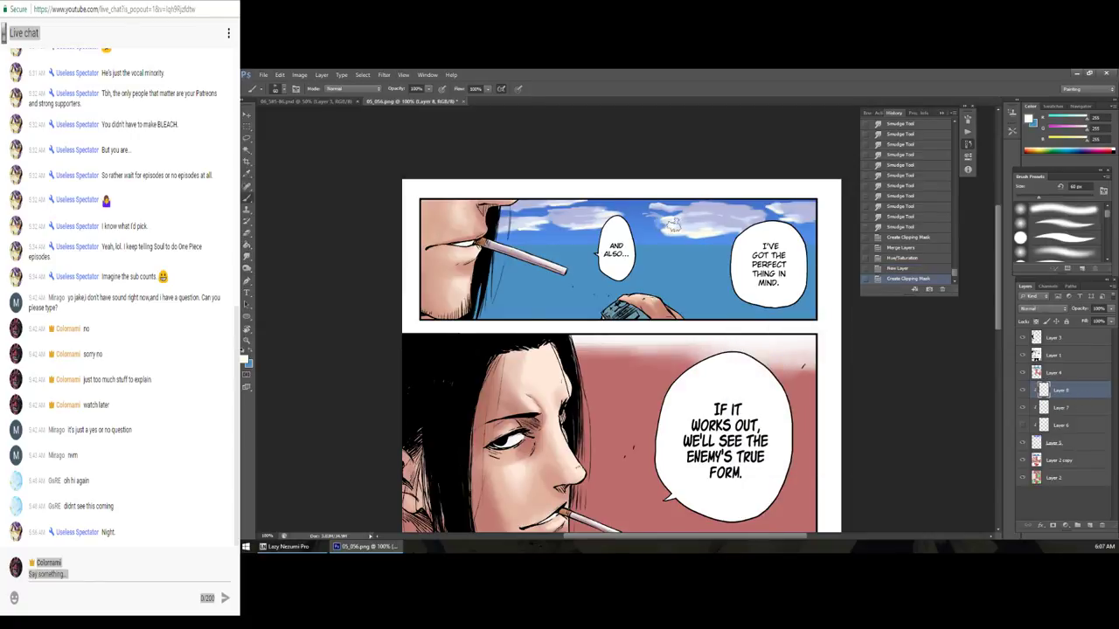
drag(671, 214, 684, 214)
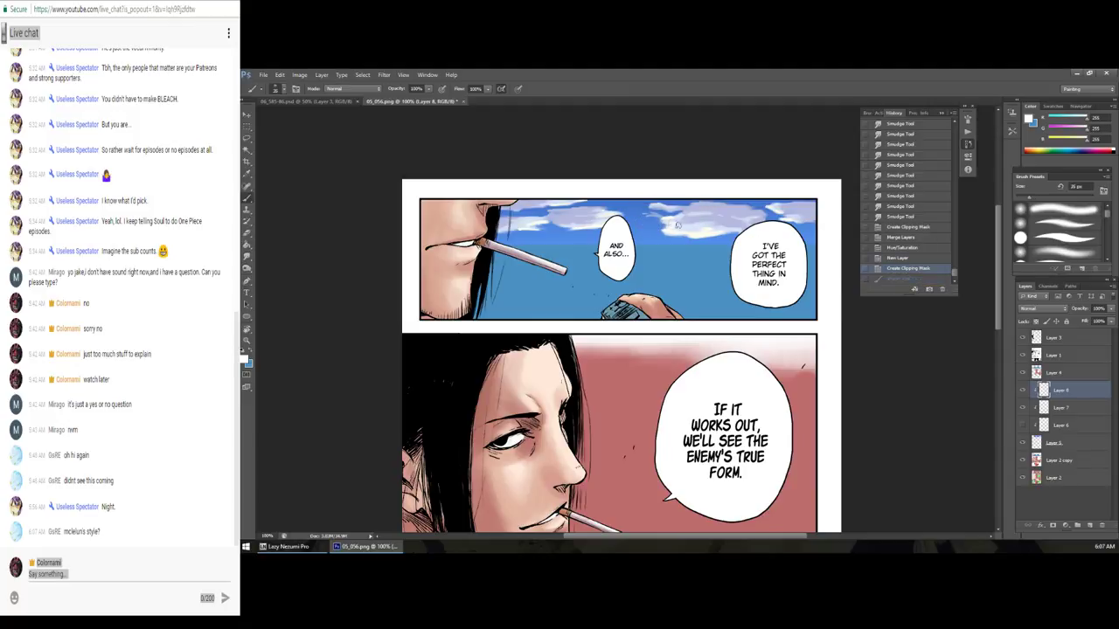
mouse_move(677, 225)
mouse_down()
mouse_move(647, 209)
mouse_move(755, 212)
mouse_move(759, 225)
mouse_move(635, 245)
mouse_move(603, 241)
mouse_move(584, 213)
mouse_move(612, 203)
mouse_move(588, 213)
mouse_move(602, 226)
mouse_move(638, 222)
mouse_up()
key(ctrl+z)
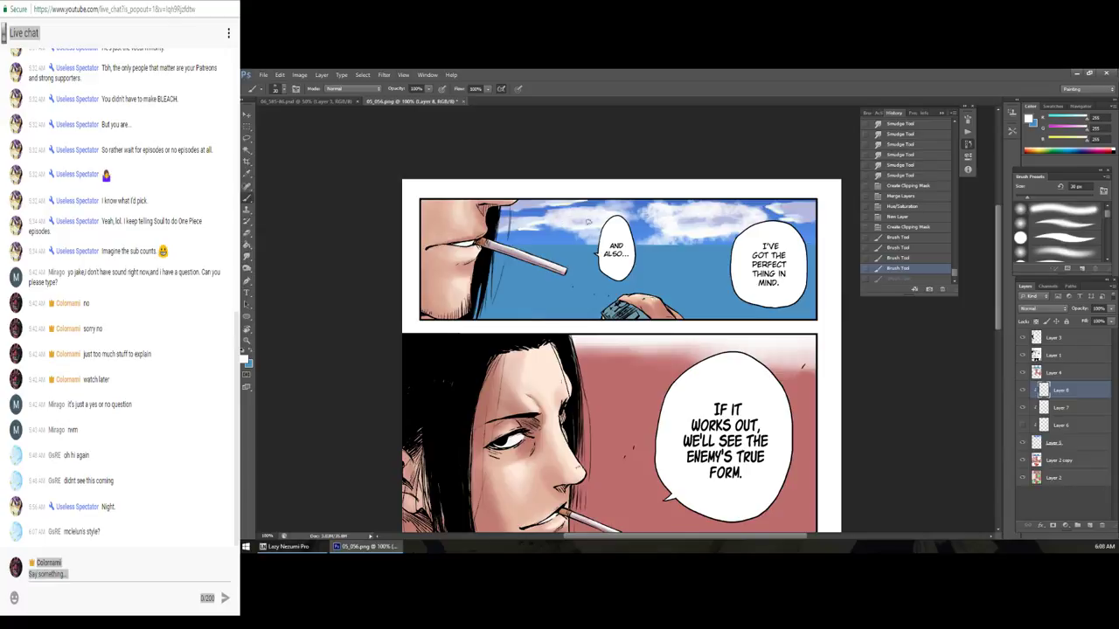
Step: Paint more white clouds across the middle, upper-left and upper-right sky
drag(588, 222, 559, 227)
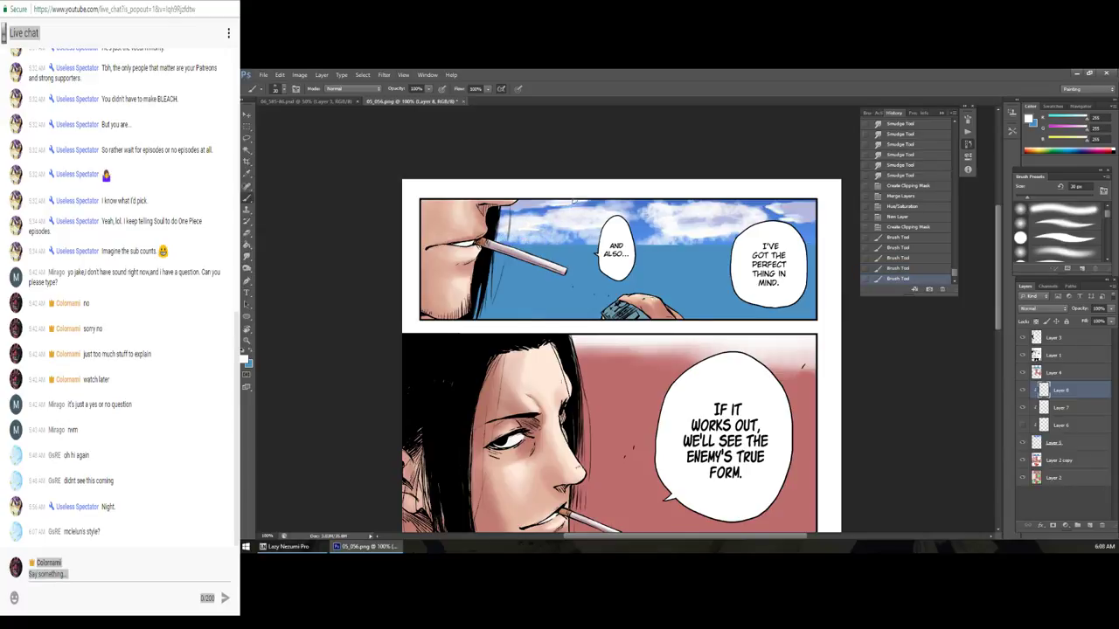
drag(576, 202, 502, 211)
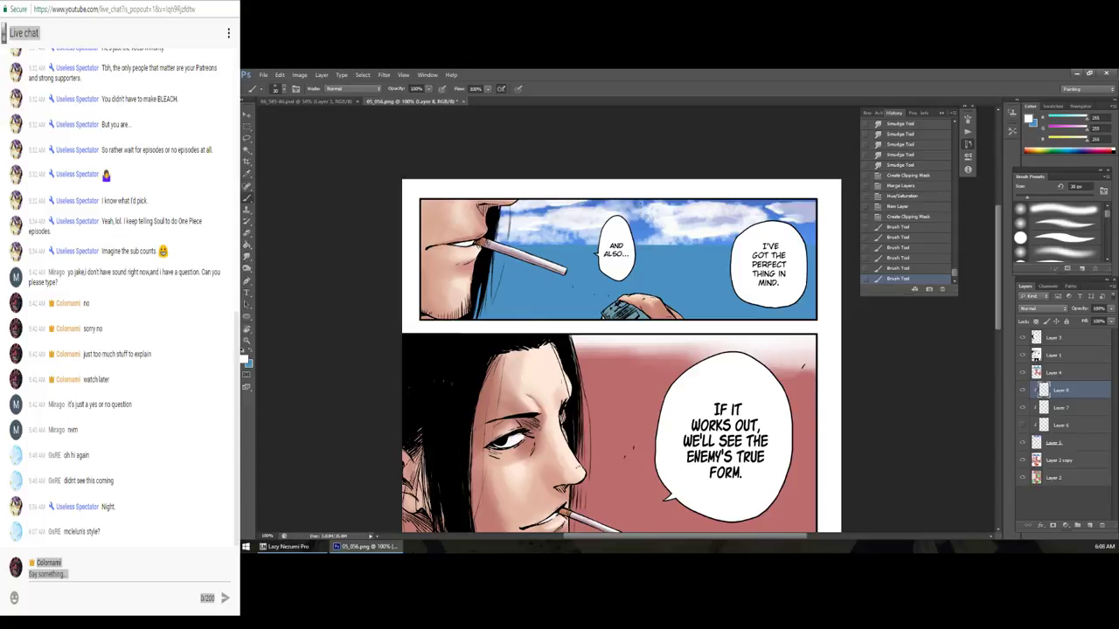
drag(636, 204, 685, 203)
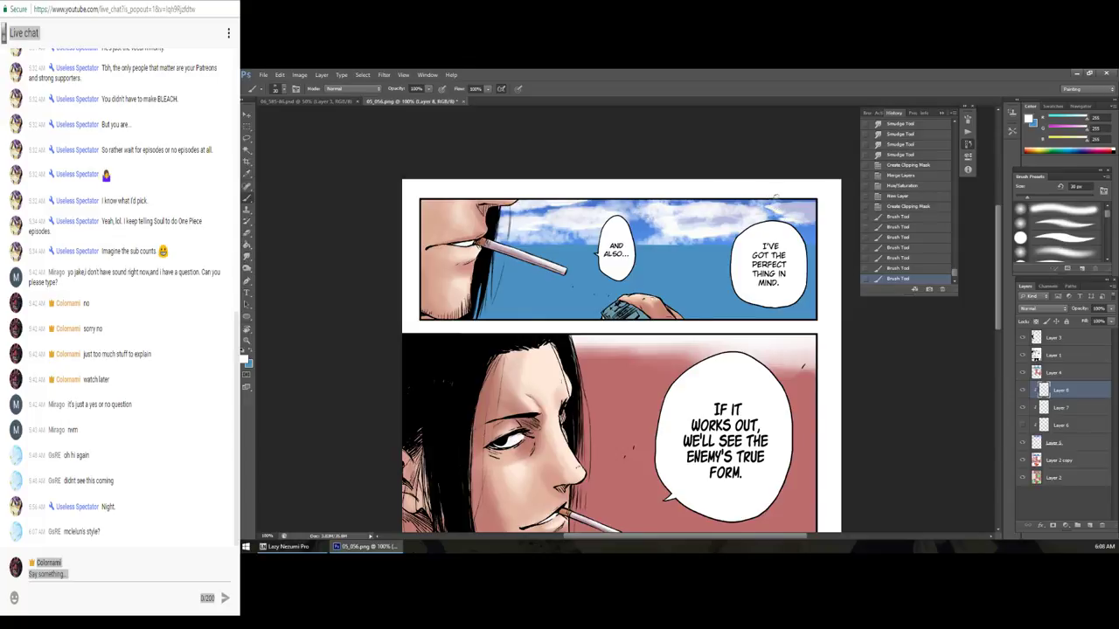
mouse_move(775, 197)
mouse_down()
mouse_move(769, 208)
mouse_move(818, 245)
mouse_up()
Step: Try several blend modes on the cloud layer, keep Normal, and lower opacity to about 38%
click(1049, 308)
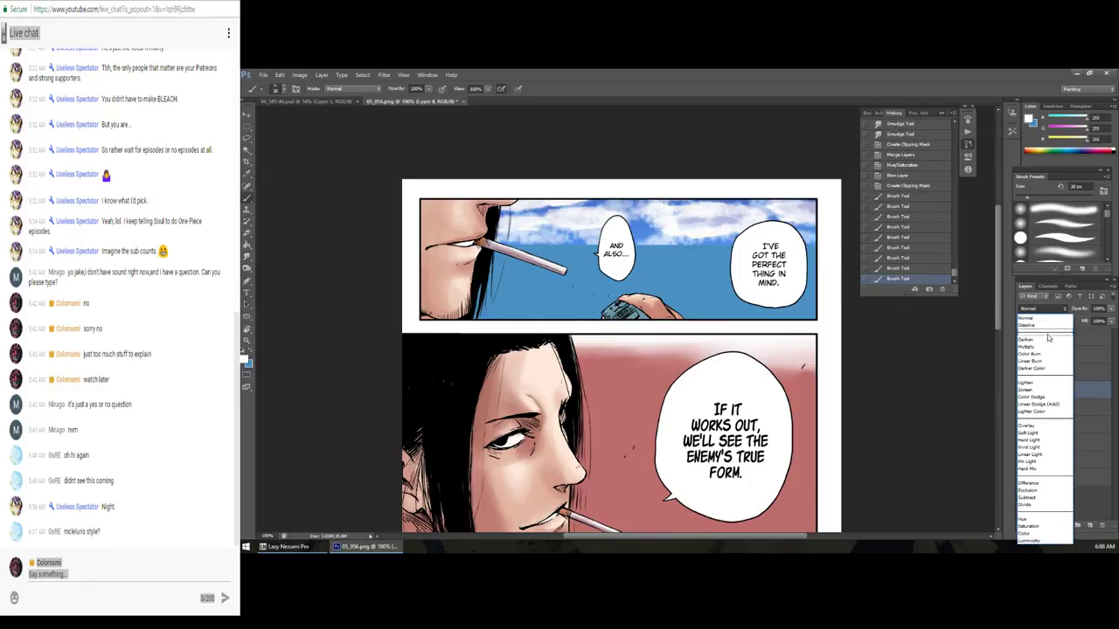
click(1040, 347)
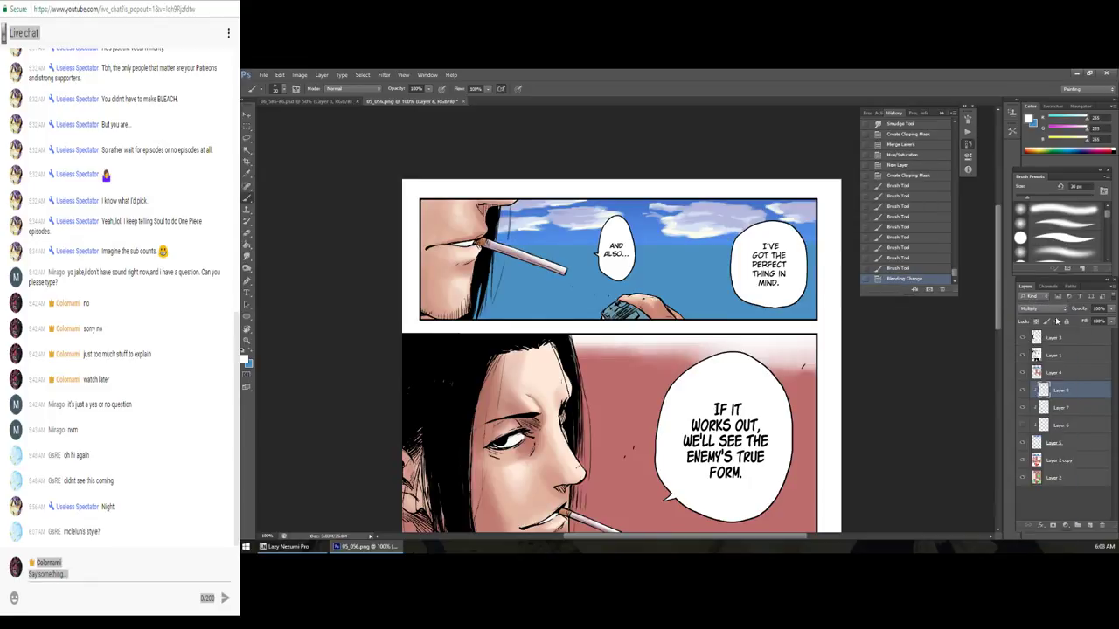
click(1048, 308)
key(Down)
key(Down)
key(Down)
key(Down)
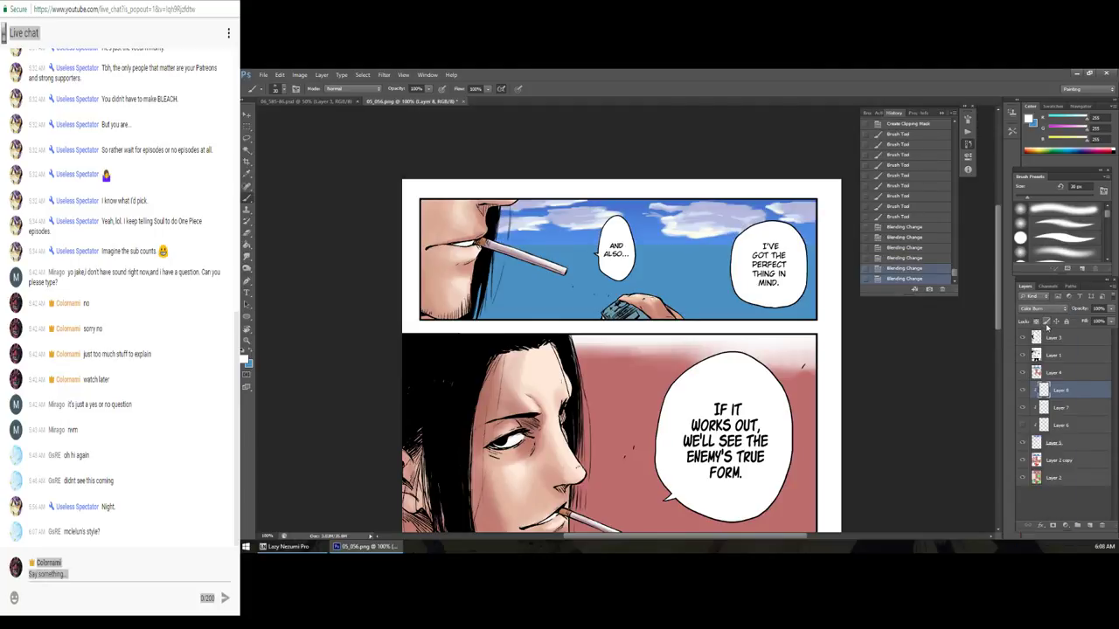
key(Down)
key(Down)
key(Down)
key(Down)
key(Down)
key(Down)
key(Down)
key(Down)
key(Down)
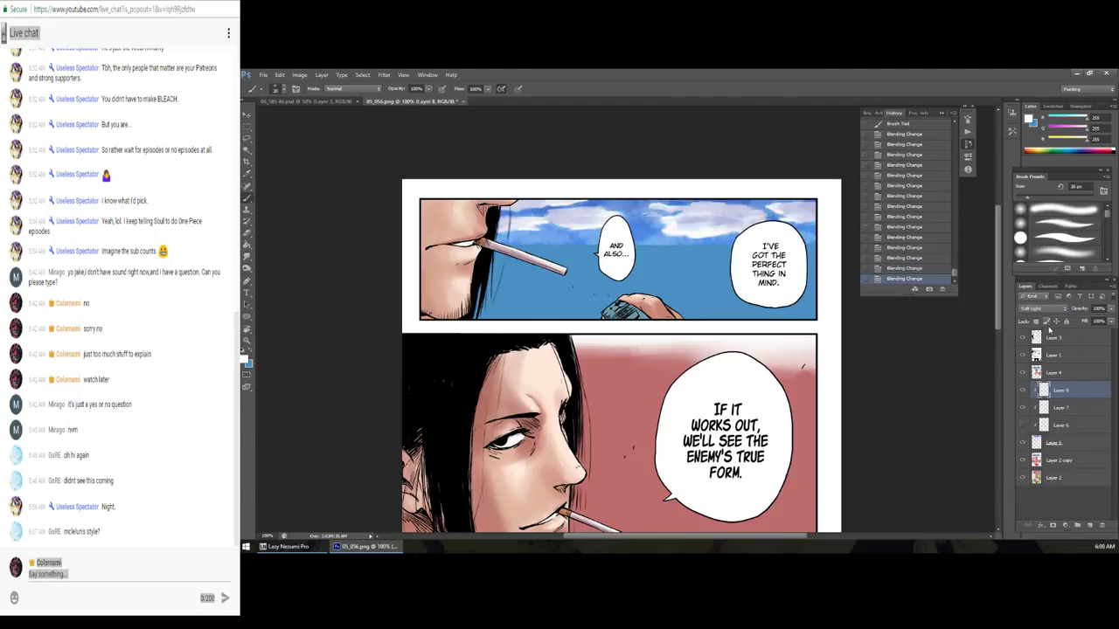
key(Down)
key(Down)
key(Down)
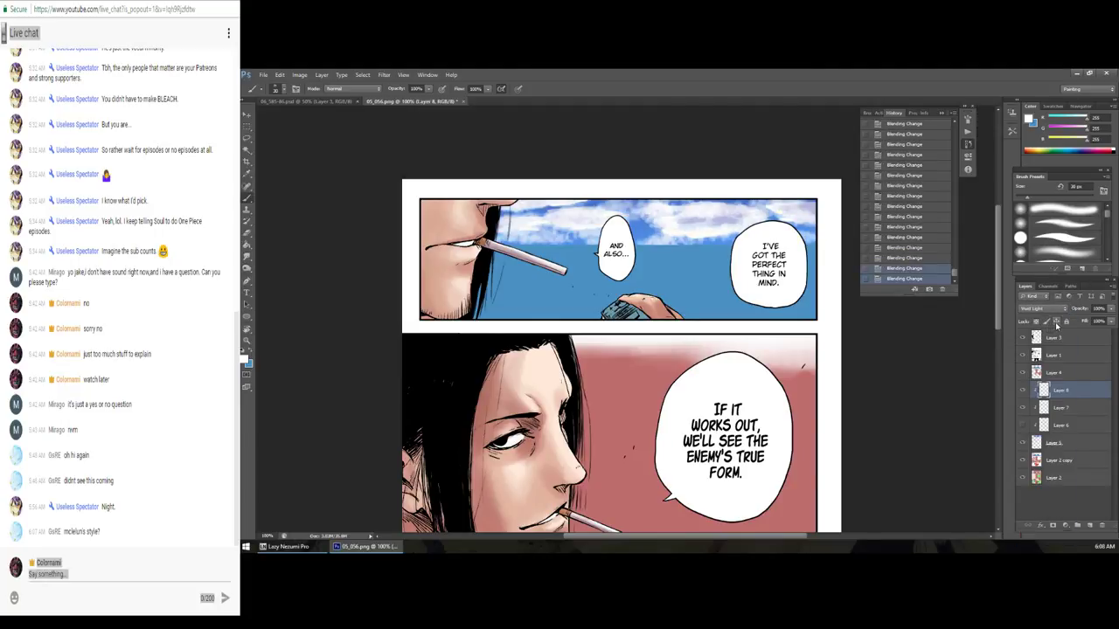
key(Down)
key(Down)
key(Down)
key(Down)
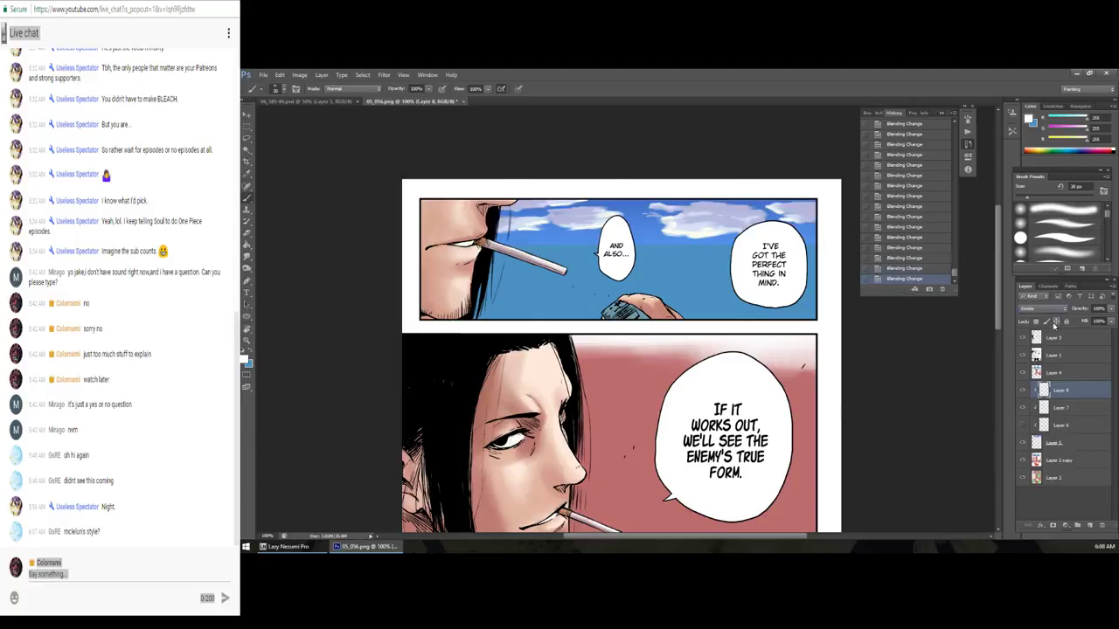
key(Down)
key(Down)
key(Down)
key(Down)
key(Up)
key(Up)
key(Up)
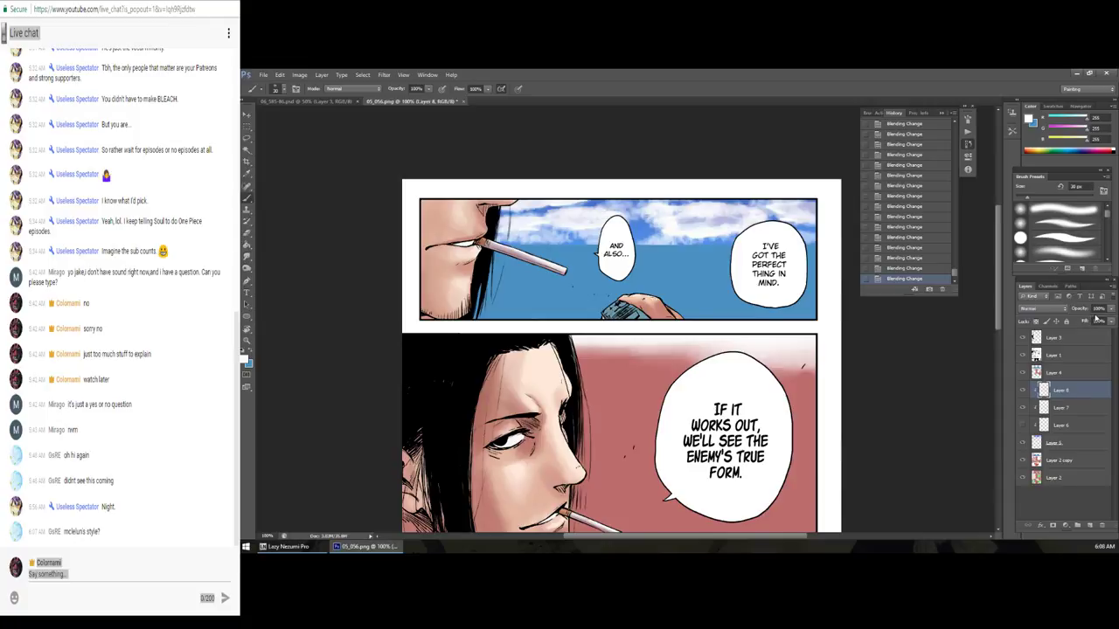
drag(1112, 313, 1082, 320)
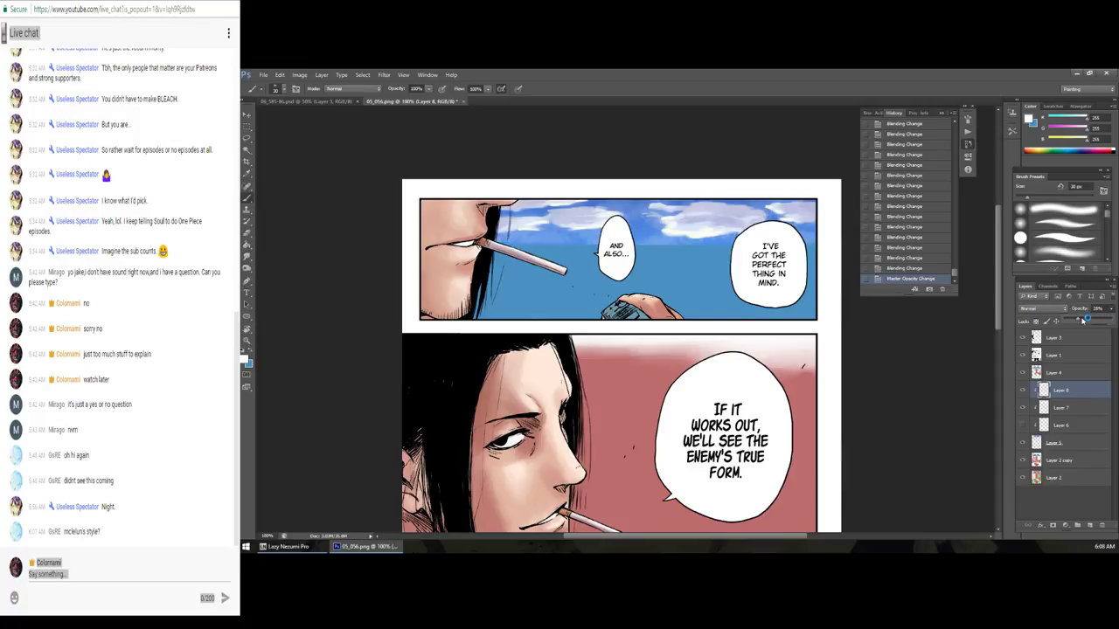
Step: Duplicate the sky layers, Gaussian-blur the copy at 33% opacity, and re-show the sun glow
shift+click(1084, 409)
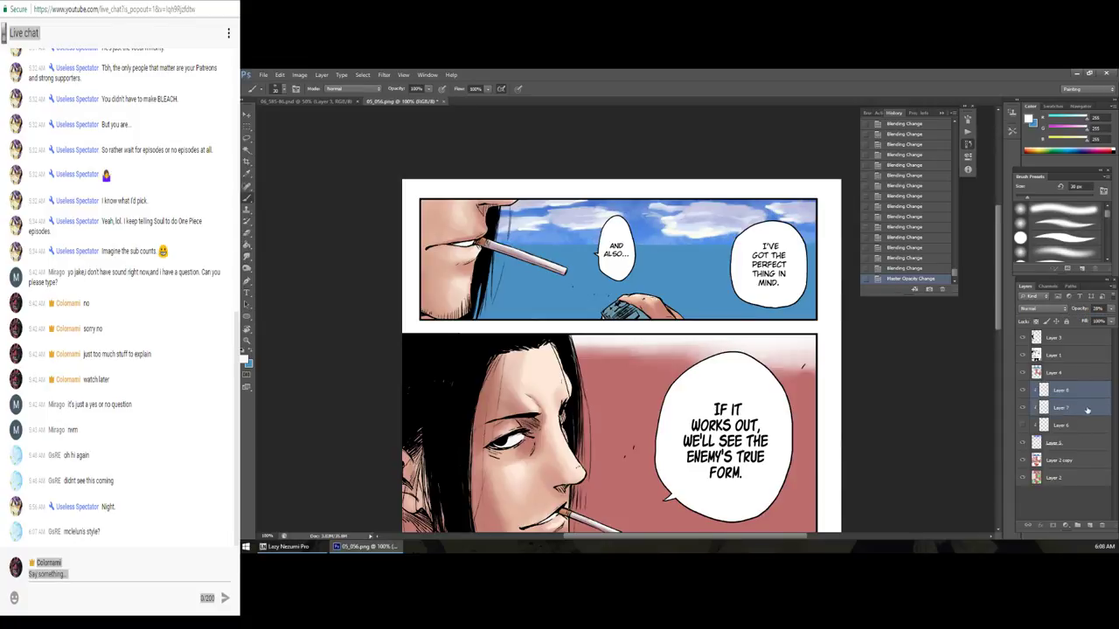
key(ctrl+j)
right_click(1073, 400)
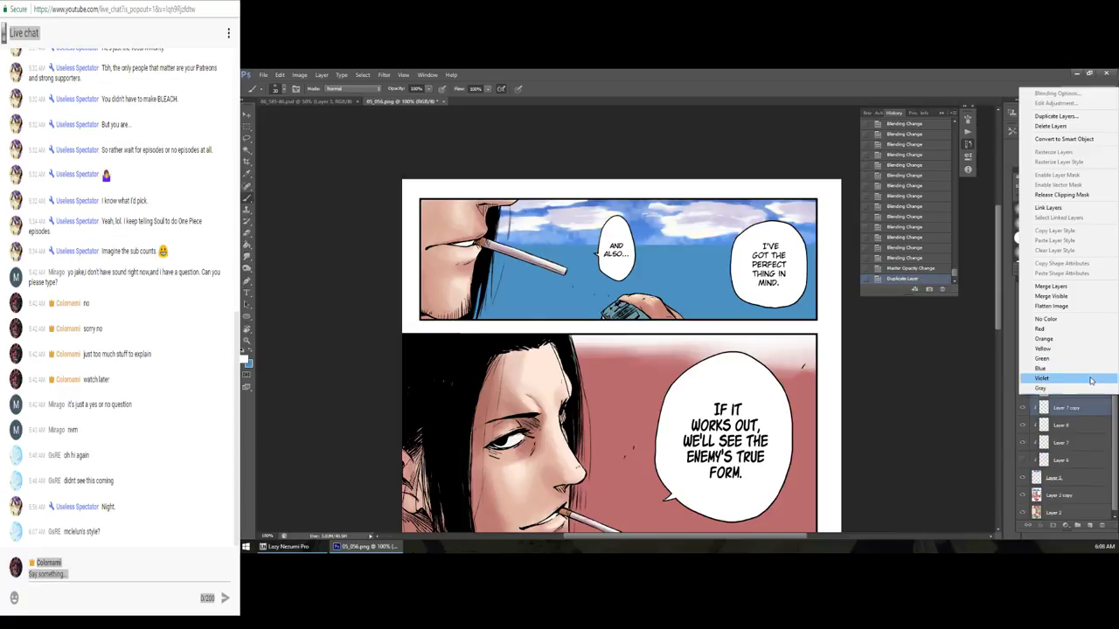
click(389, 75)
mouse_move(434, 166)
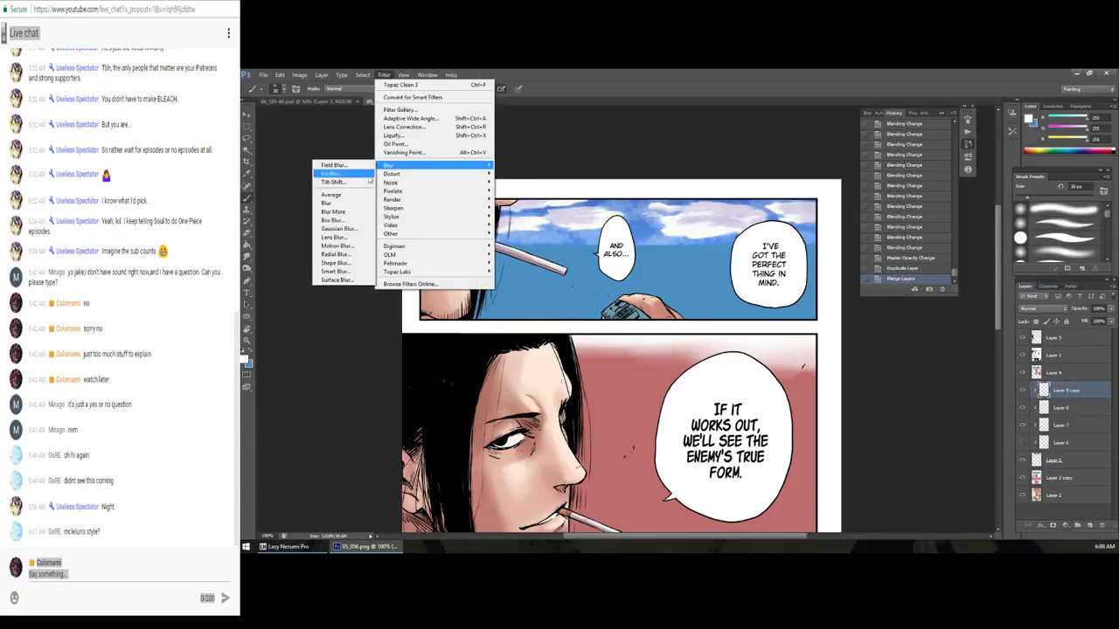
click(339, 228)
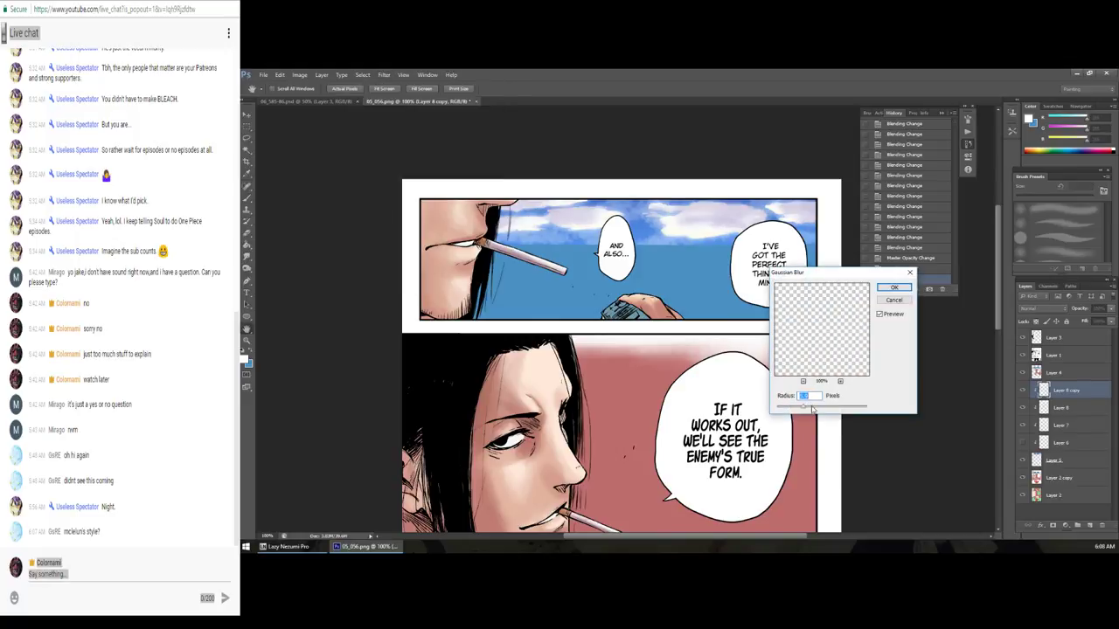
click(893, 287)
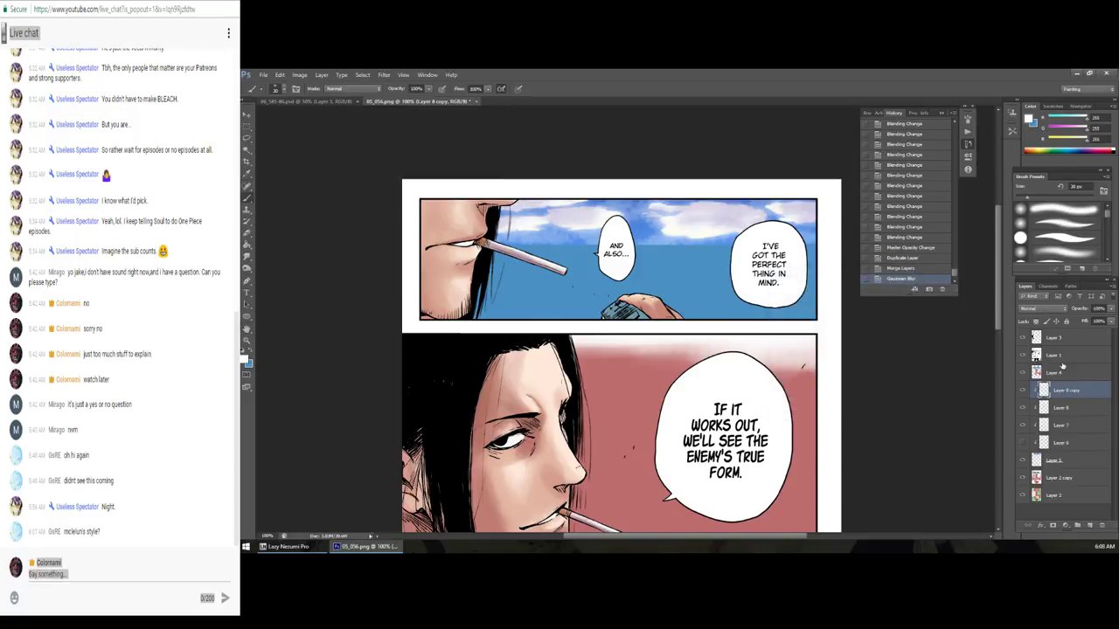
drag(1110, 312, 1079, 323)
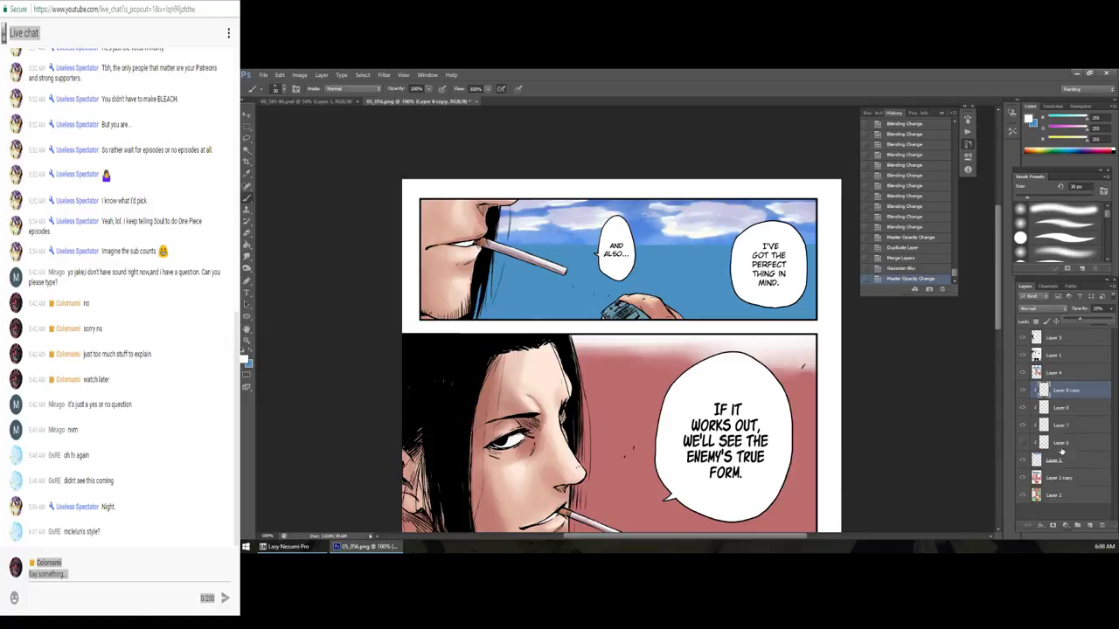
click(1061, 445)
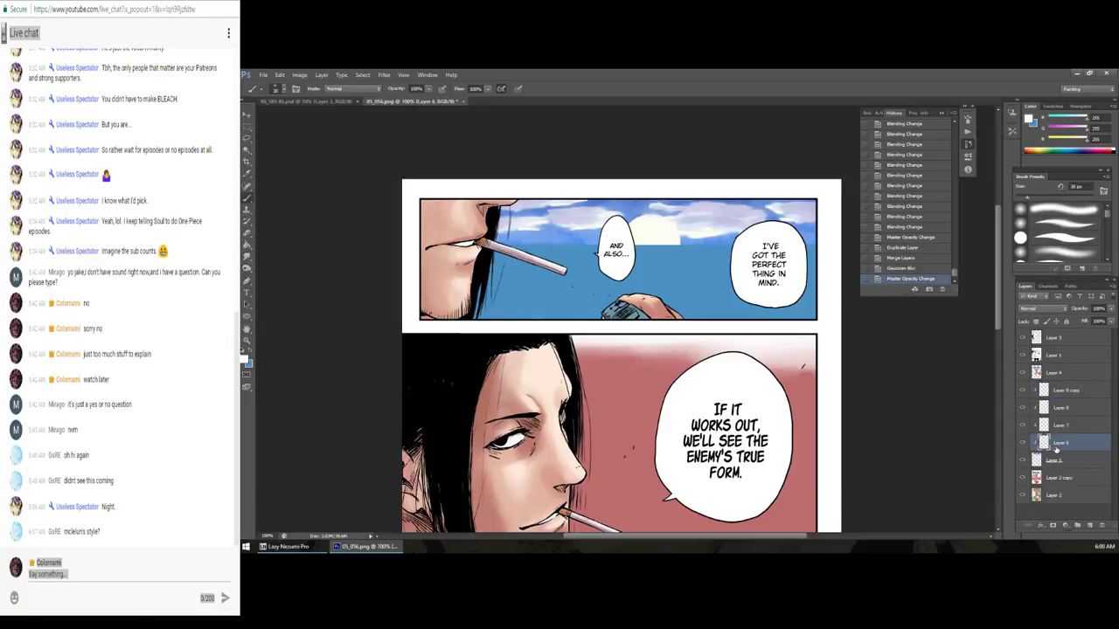
click(1090, 524)
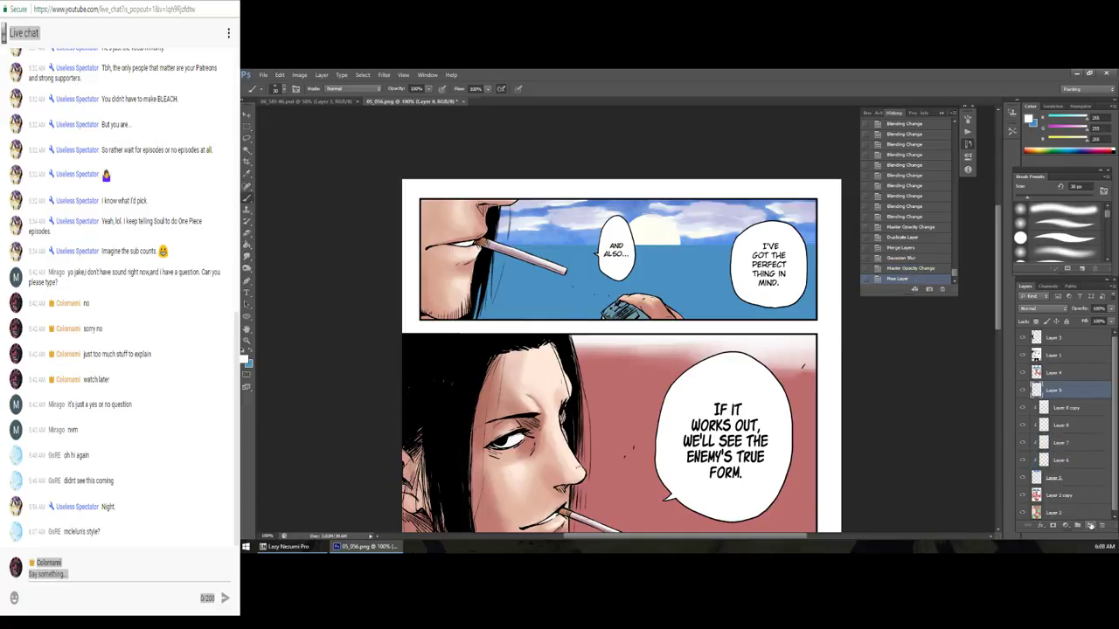
Step: Set a 400 px soft round brush, clip the sun layer, and dab a white glow
click(1067, 227)
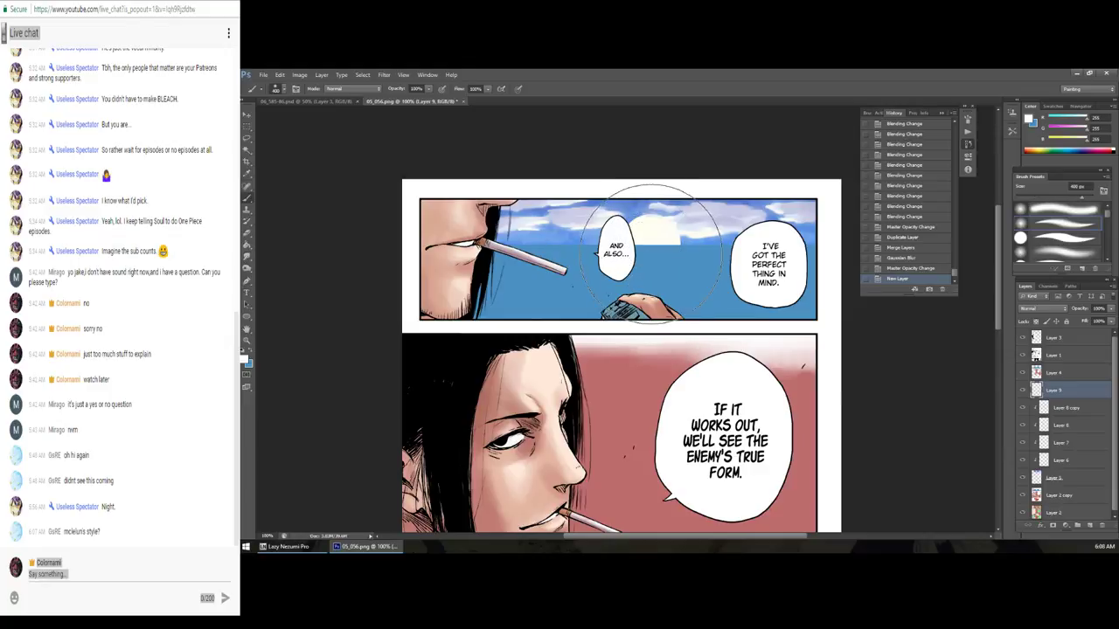
key(bracketright)
key(bracketright)
key(bracketright)
click(666, 229)
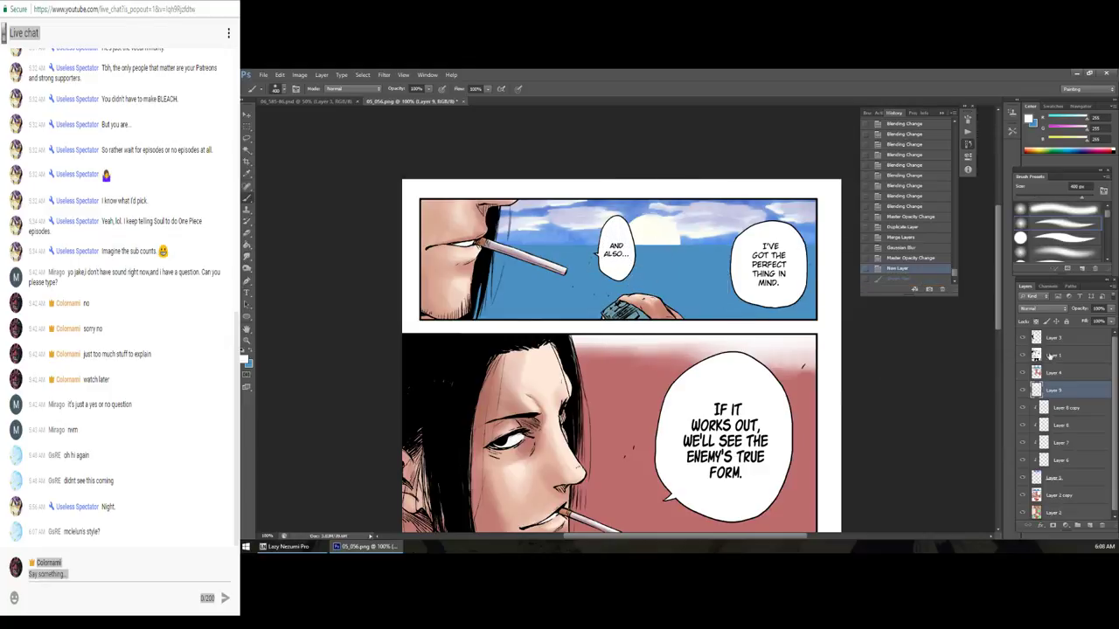
alt+click(1073, 395)
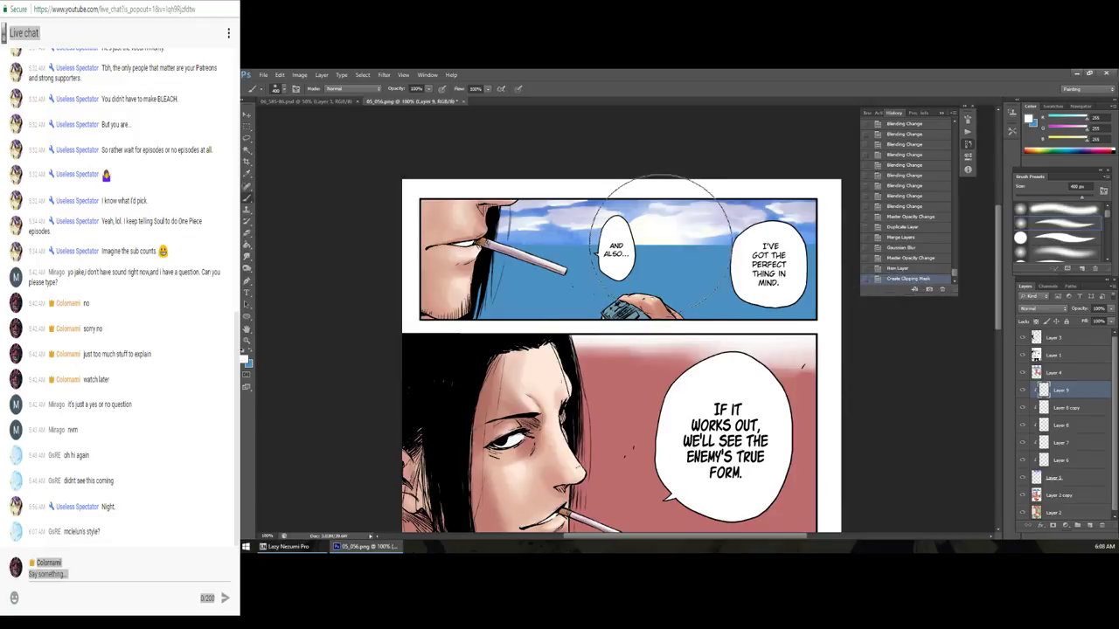
drag(647, 240, 656, 258)
key(ctrl+z)
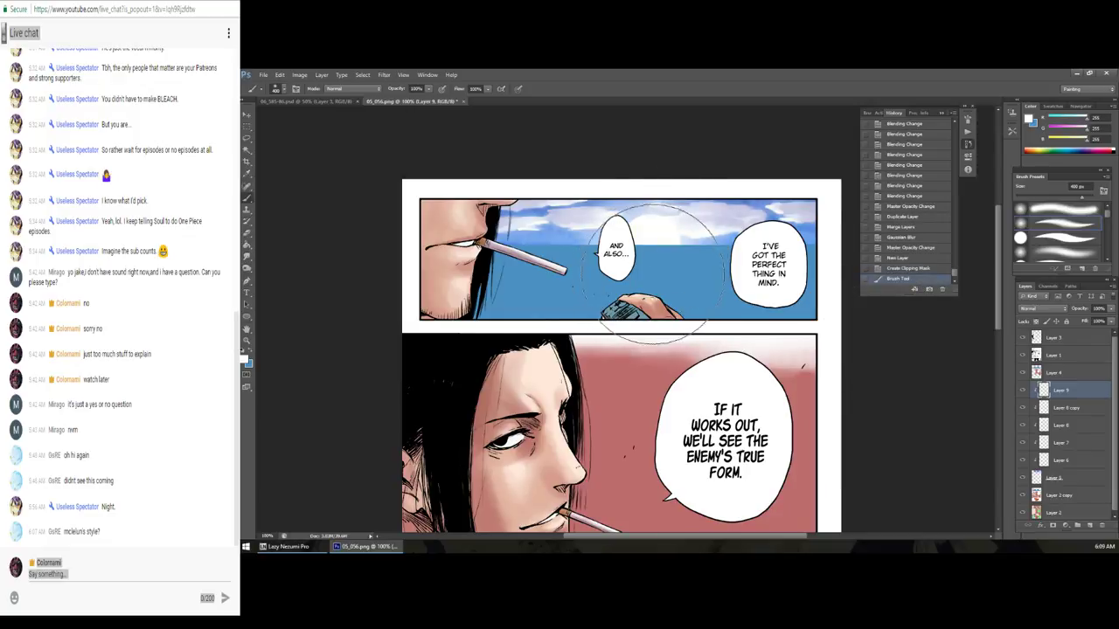
Step: Paint a yellow glow around the sun and set it to Hard Light at about 52% opacity
click(248, 360)
click(812, 348)
click(952, 335)
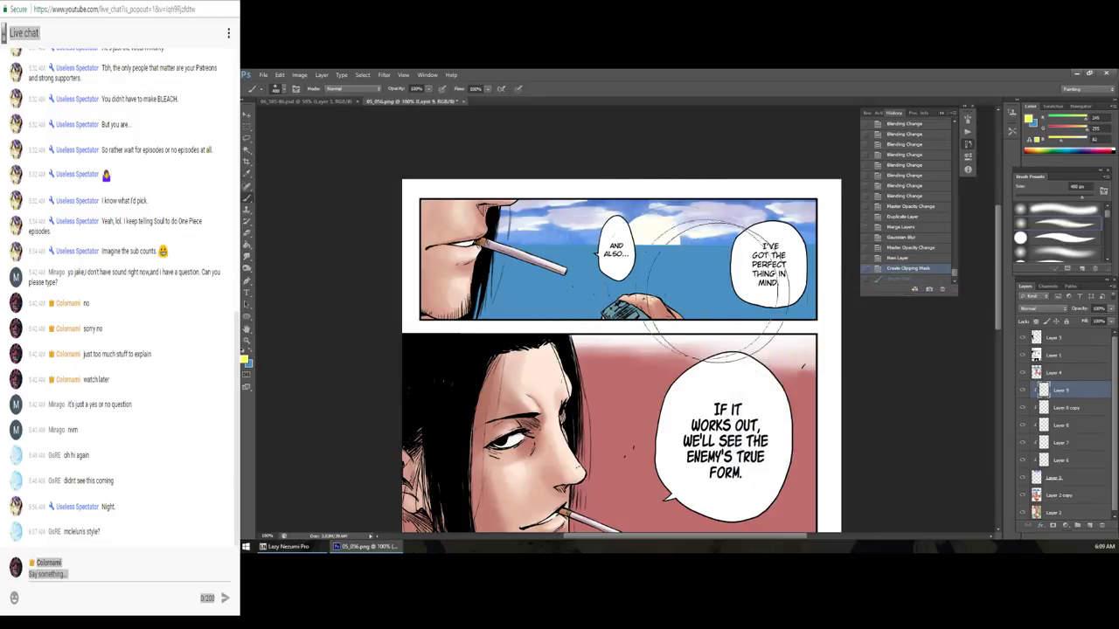
mouse_move(630, 223)
mouse_down()
mouse_move(656, 244)
mouse_move(638, 231)
mouse_up()
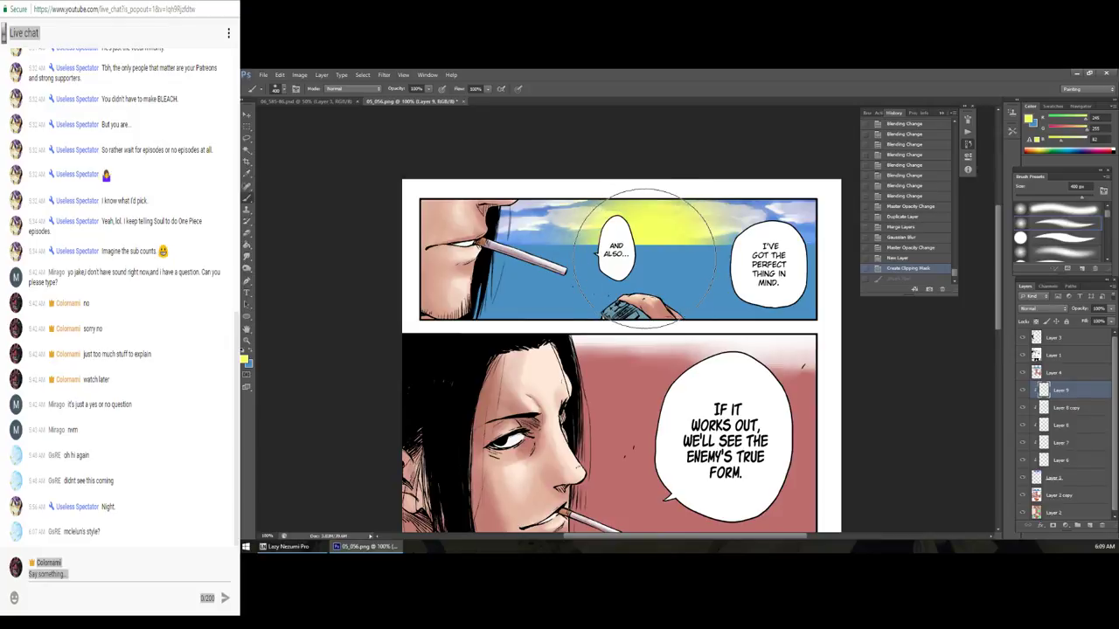
click(1061, 313)
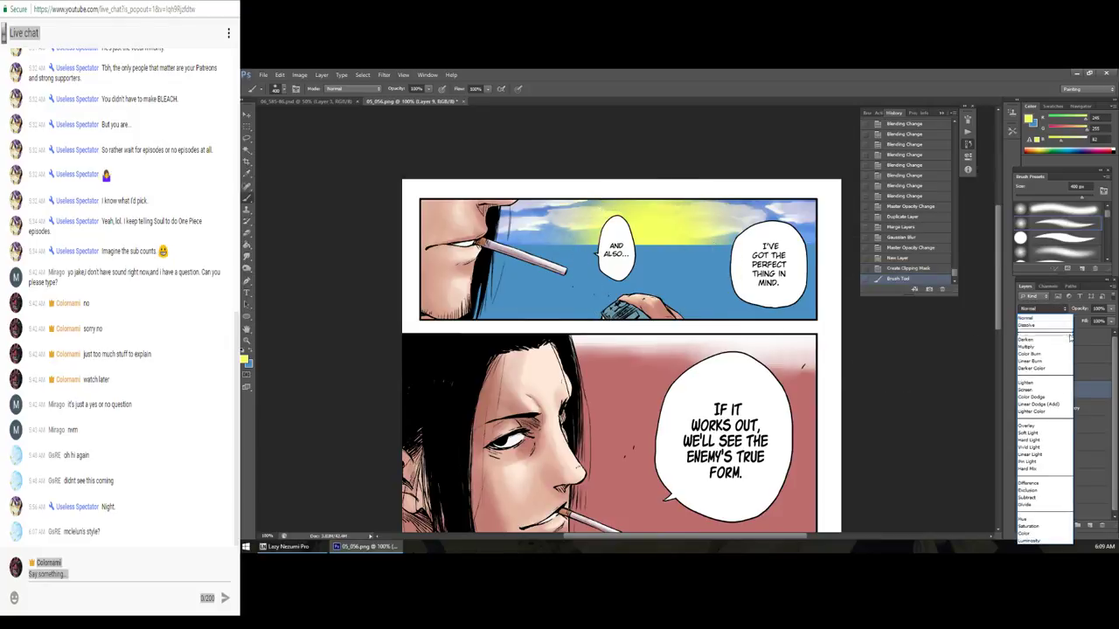
click(1029, 442)
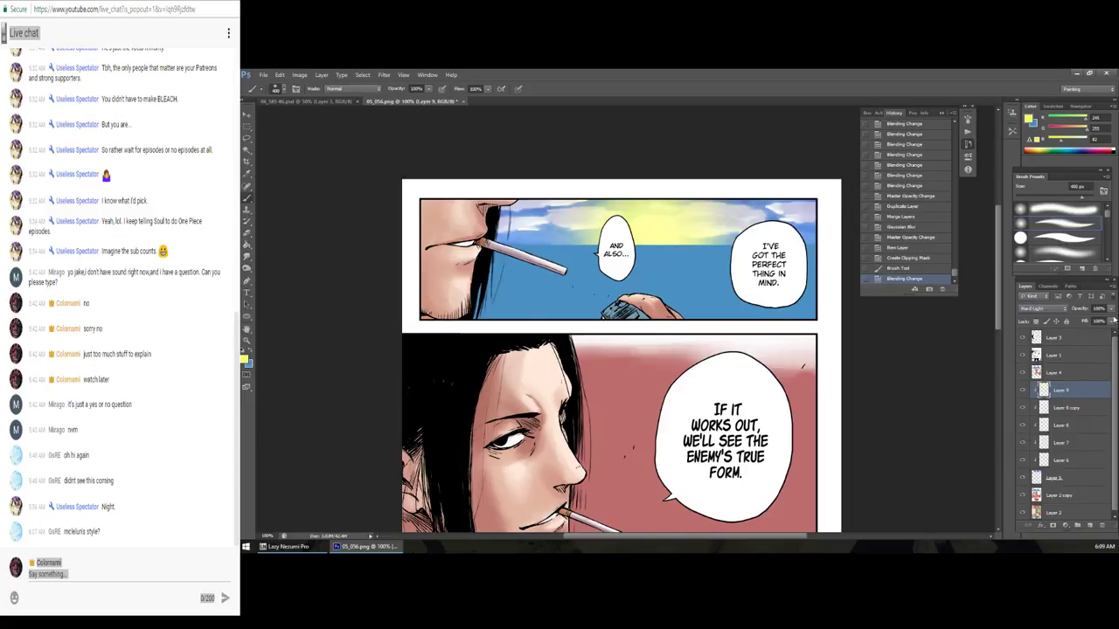
drag(1113, 322, 1092, 325)
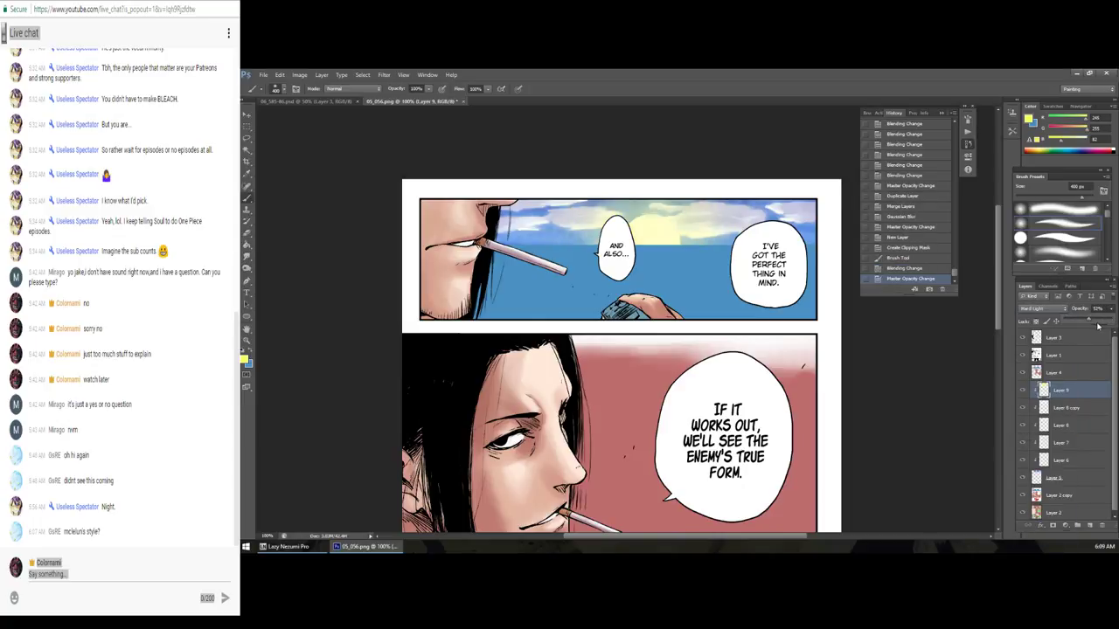
click(1080, 523)
Step: Try orange glow strokes on a new layer, then undo them
click(1029, 119)
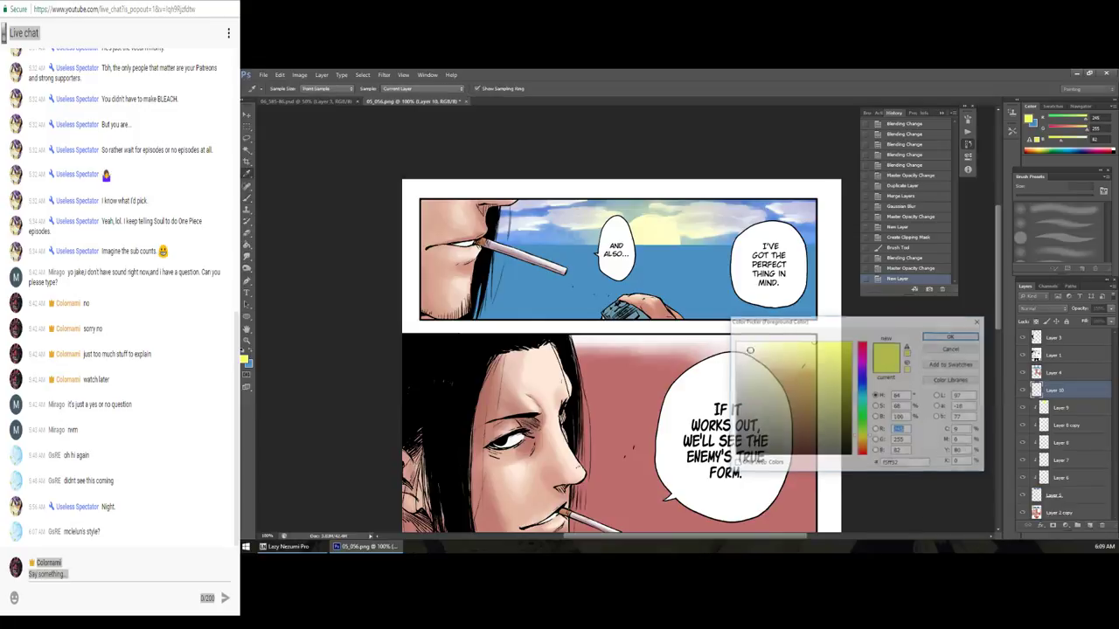
click(861, 452)
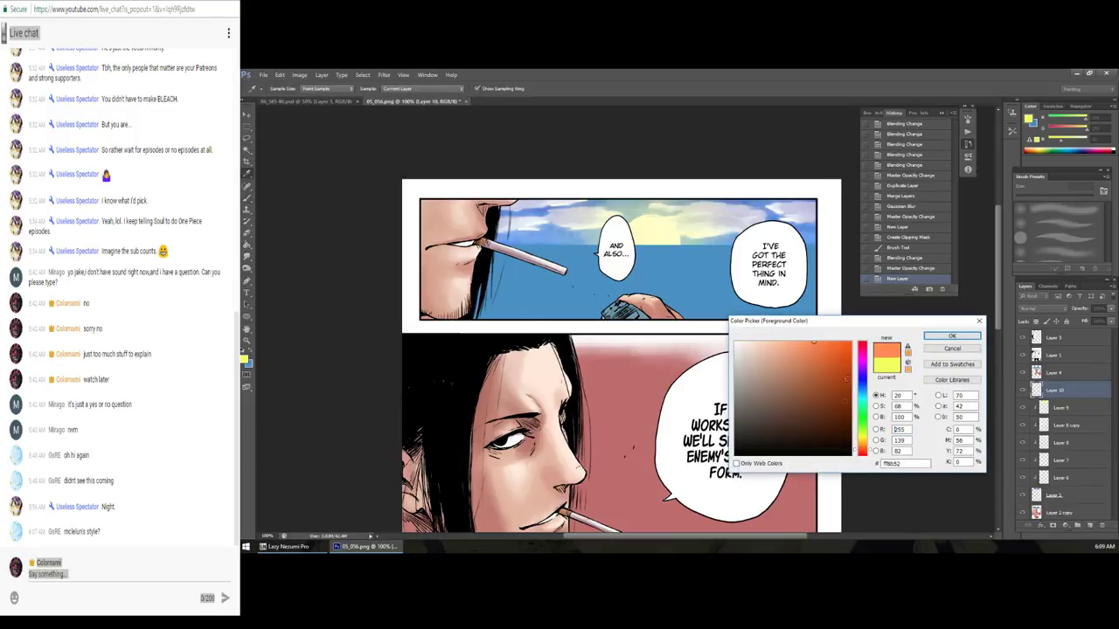
click(951, 336)
key(b)
drag(629, 227, 647, 249)
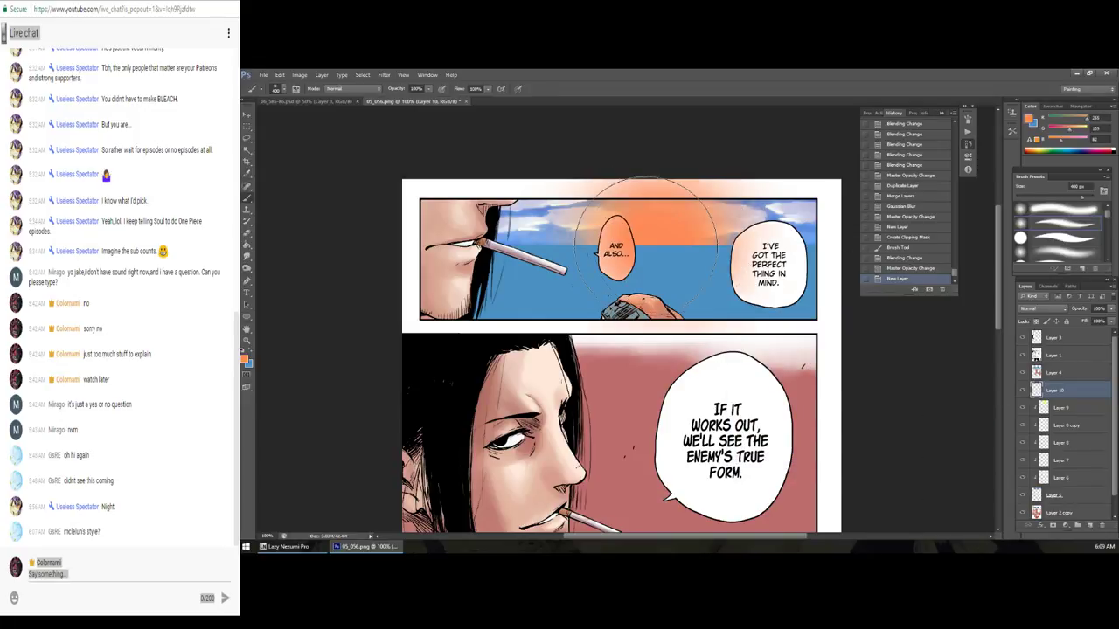
key(ctrl+z)
drag(559, 210, 712, 218)
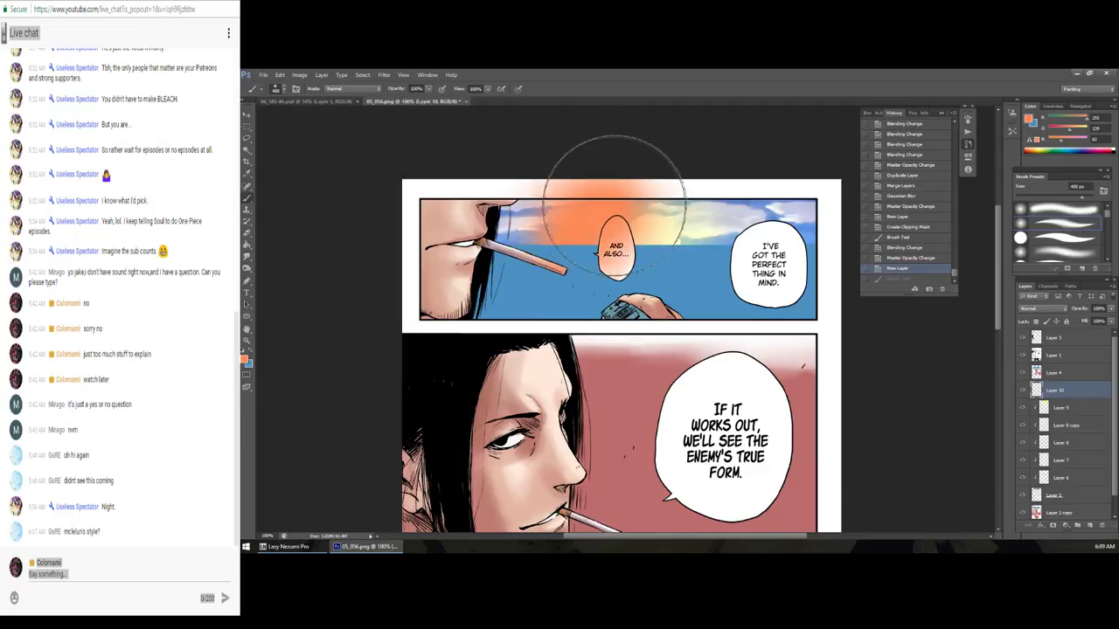
key(ctrl+alt+z)
key(ctrl+alt+z)
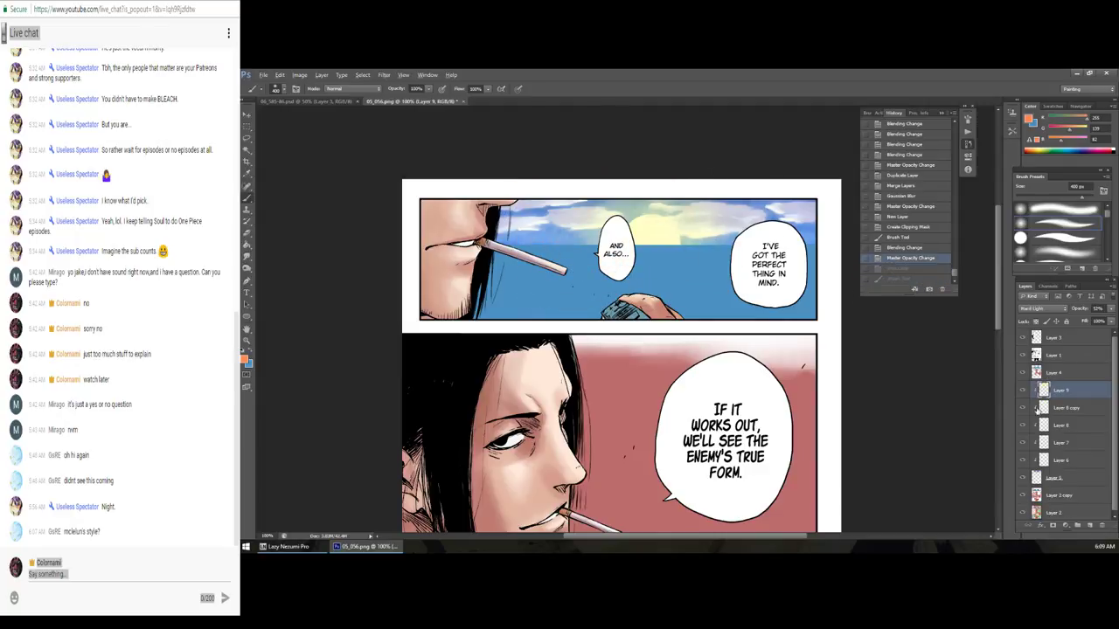
Step: Brush orange warmth into the sun glow at 100% opacity and add Layer 10
click(246, 360)
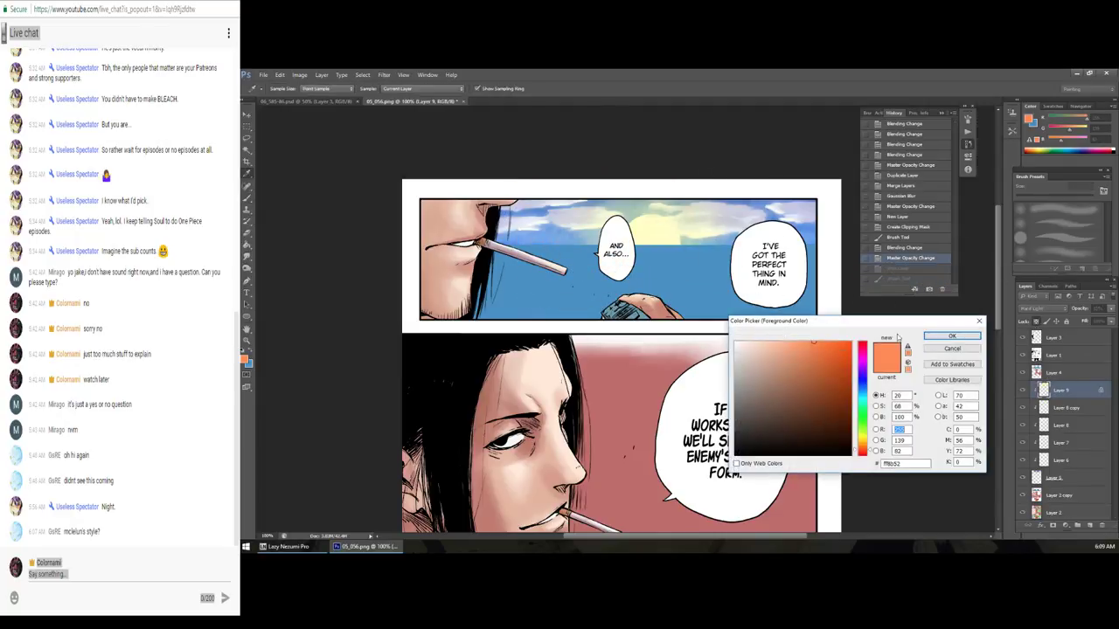
click(950, 335)
drag(616, 236, 646, 229)
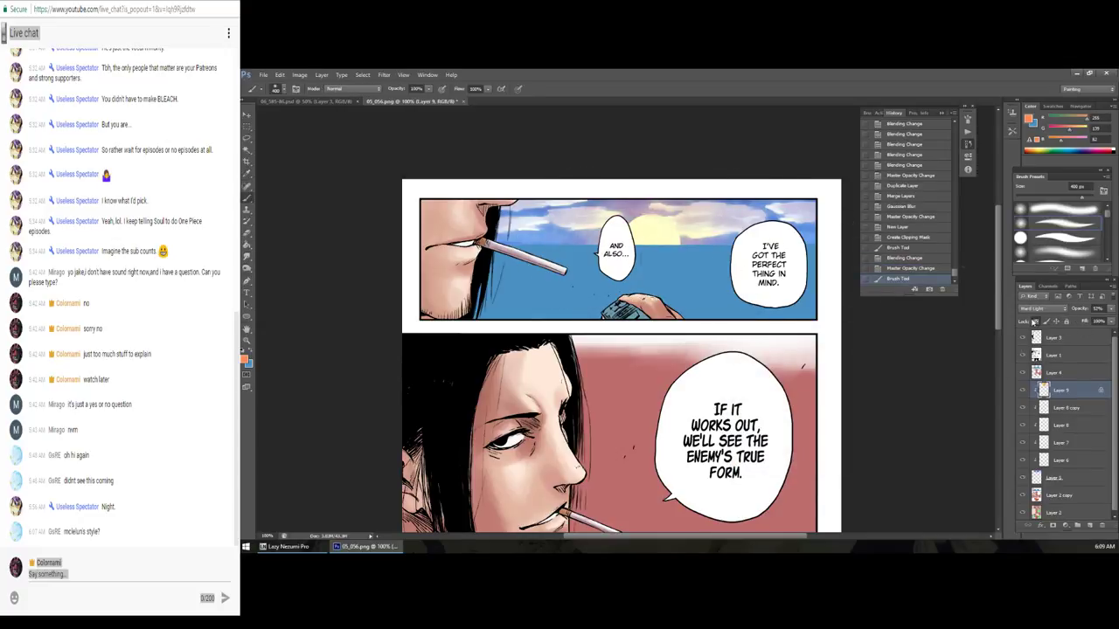
click(1109, 311)
drag(1092, 320, 1115, 321)
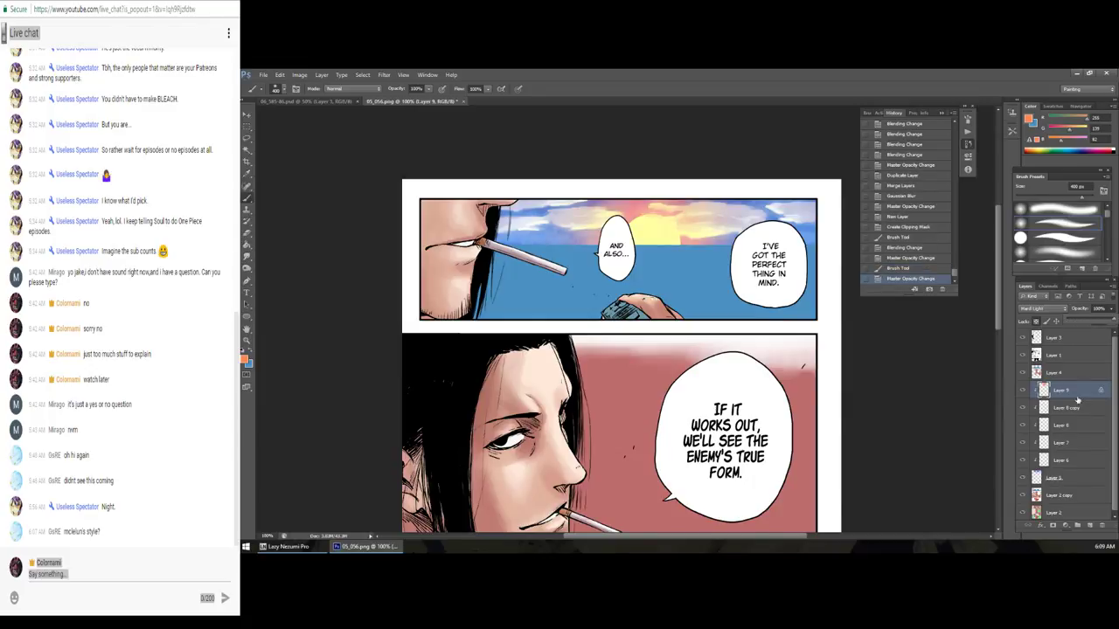
click(1089, 526)
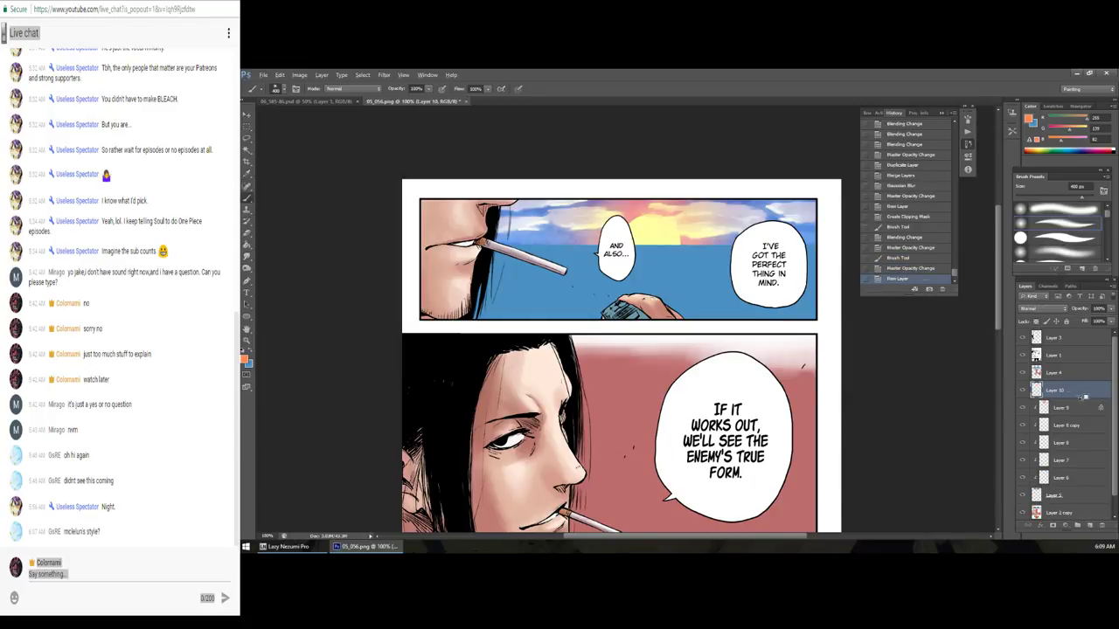
Step: Clip the new layer and paint broad orange across the sky with a 700 px brush
alt+click(1085, 399)
key(bracketright)
key(bracketright)
key(bracketright)
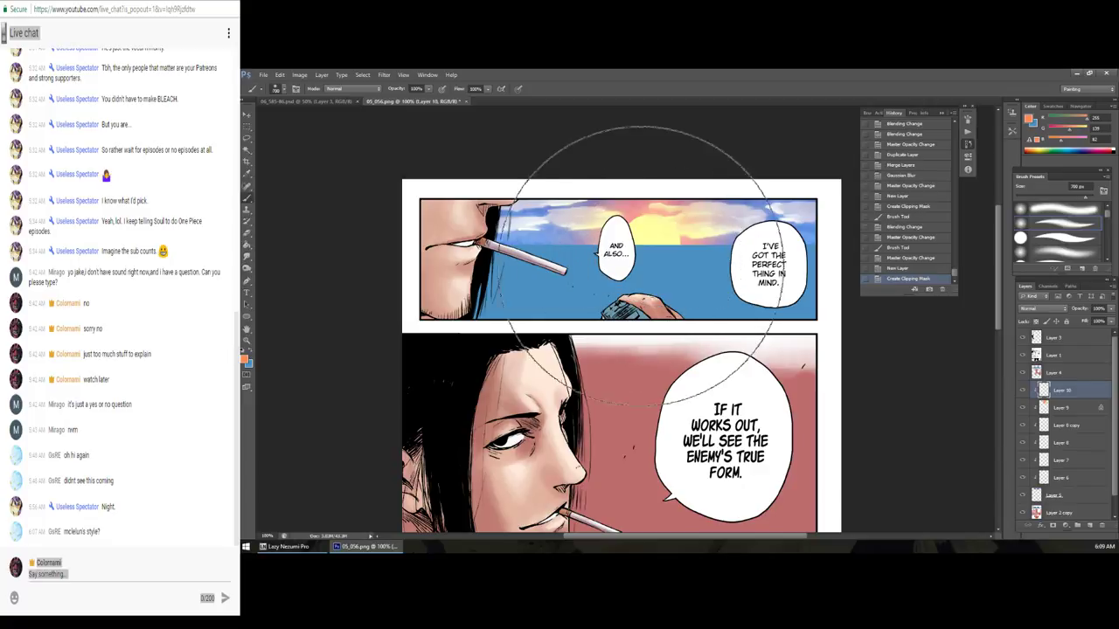
key(bracketright)
key(bracketright)
mouse_move(616, 254)
mouse_down()
mouse_move(647, 254)
mouse_move(617, 229)
mouse_move(654, 363)
mouse_up()
key(ctrl+z)
key(ctrl+z)
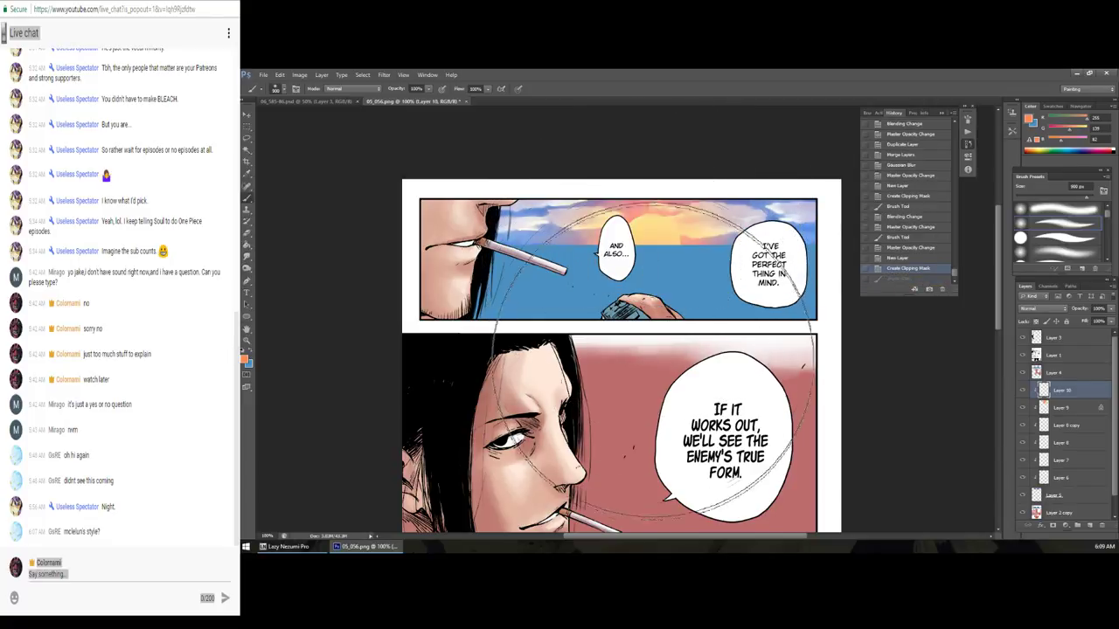
key(ctrl+z)
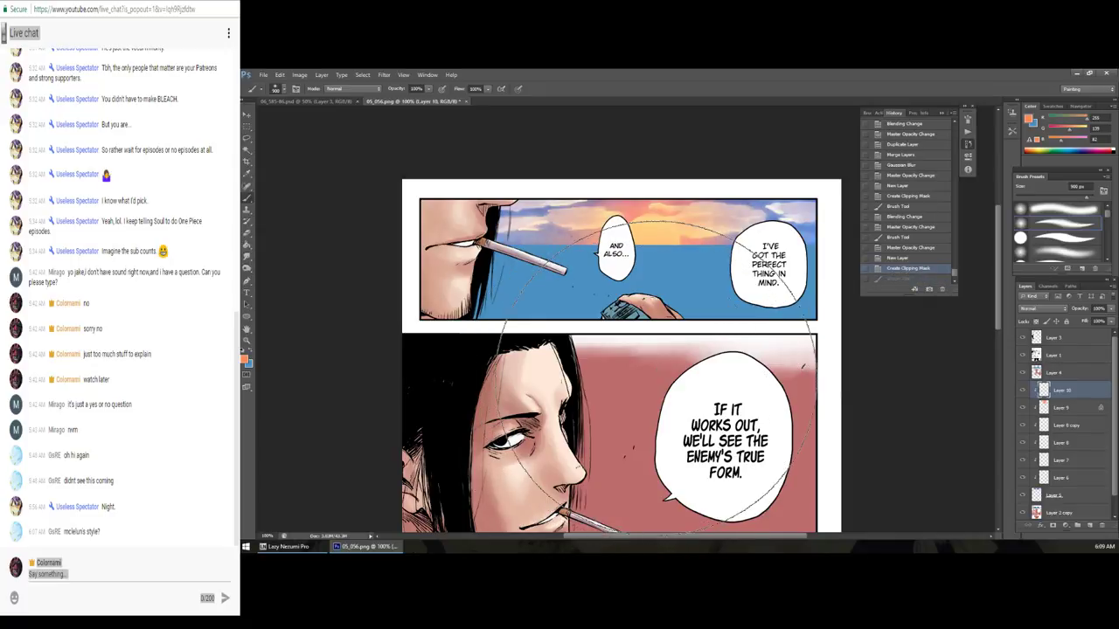
drag(664, 376, 677, 384)
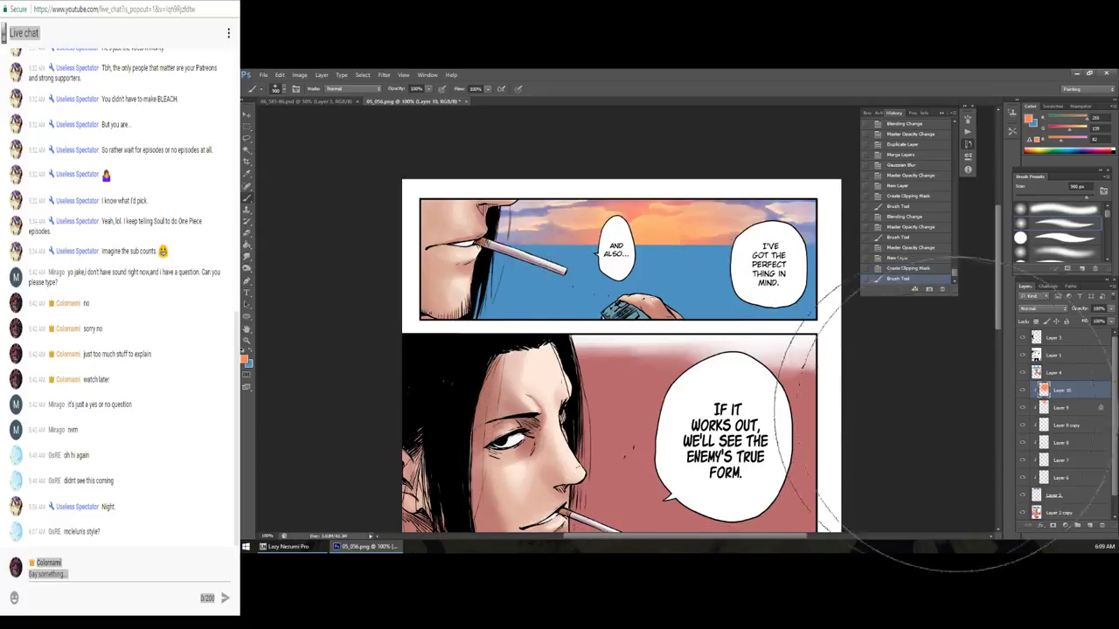
Step: Try several blend modes, settle the orange sky tint on Overlay, and add a new layer below Layer 9
click(1040, 309)
click(1049, 393)
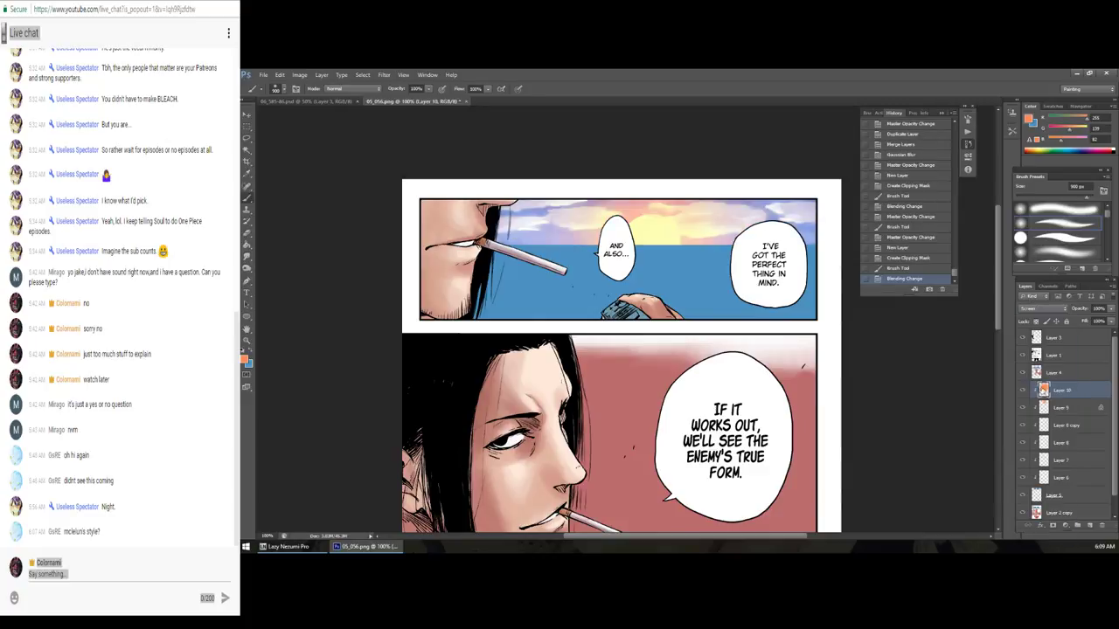
key(Down)
key(Down)
key(Down)
key(Down)
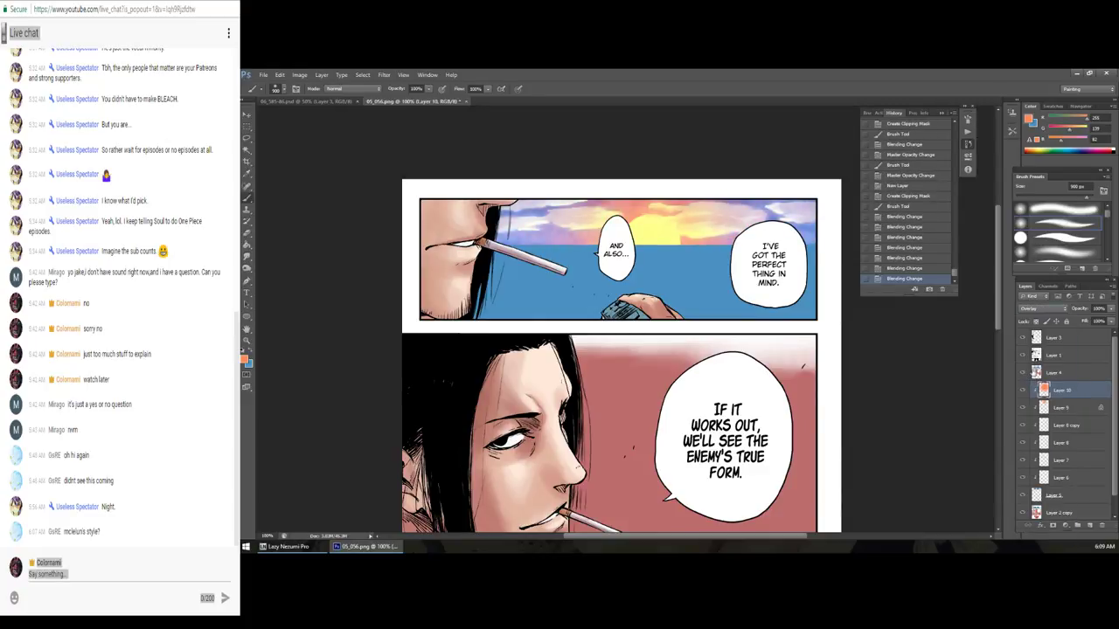
key(Down)
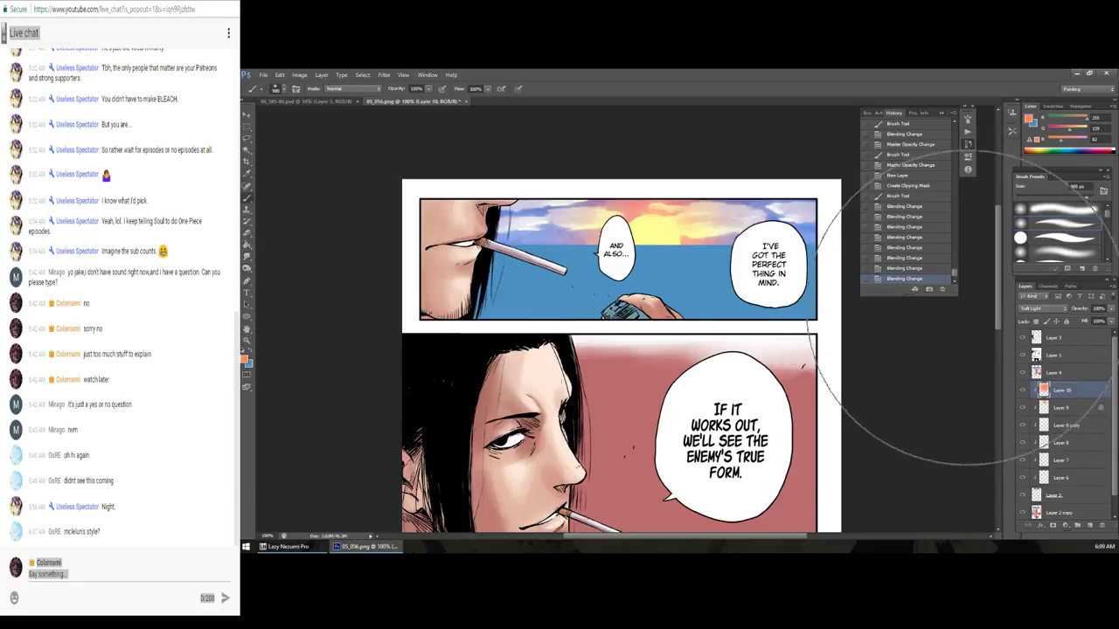
key(Up)
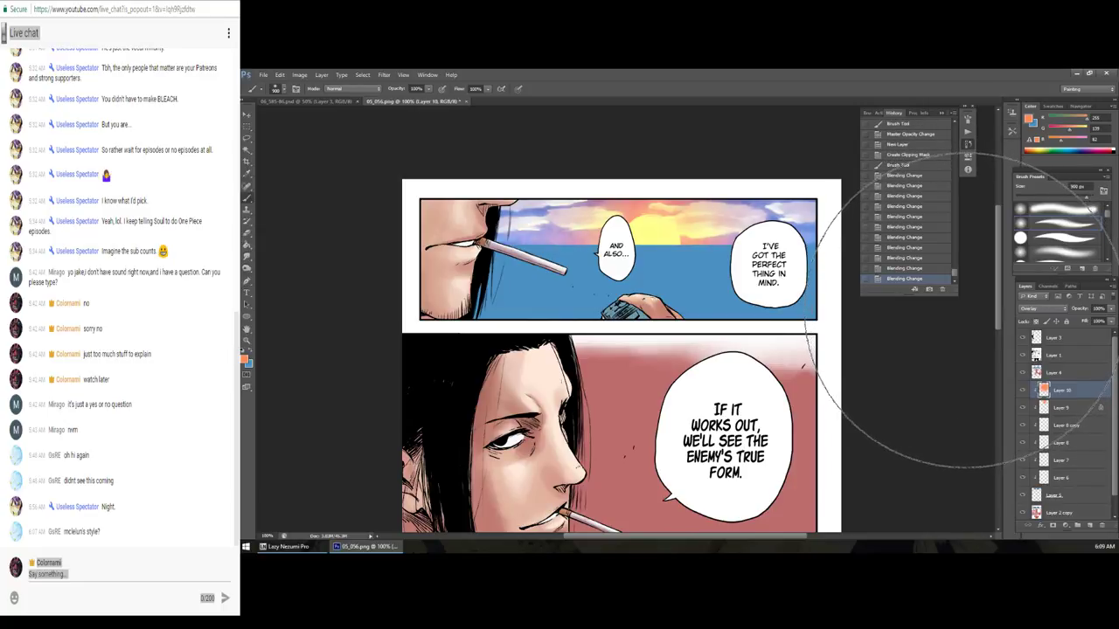
key(Up)
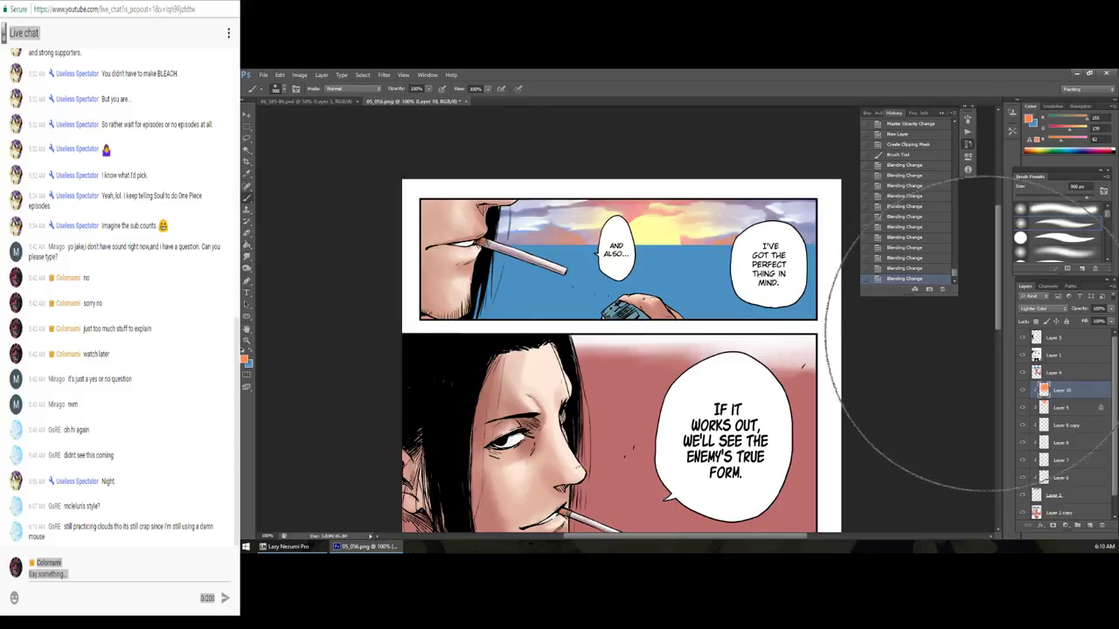
key(Down)
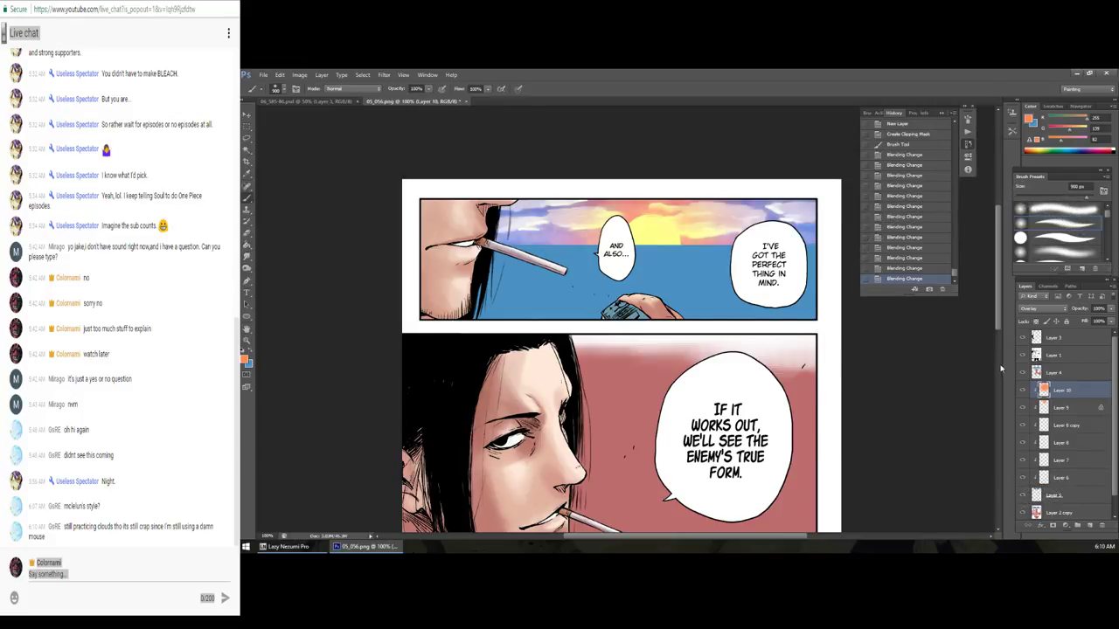
click(1090, 526)
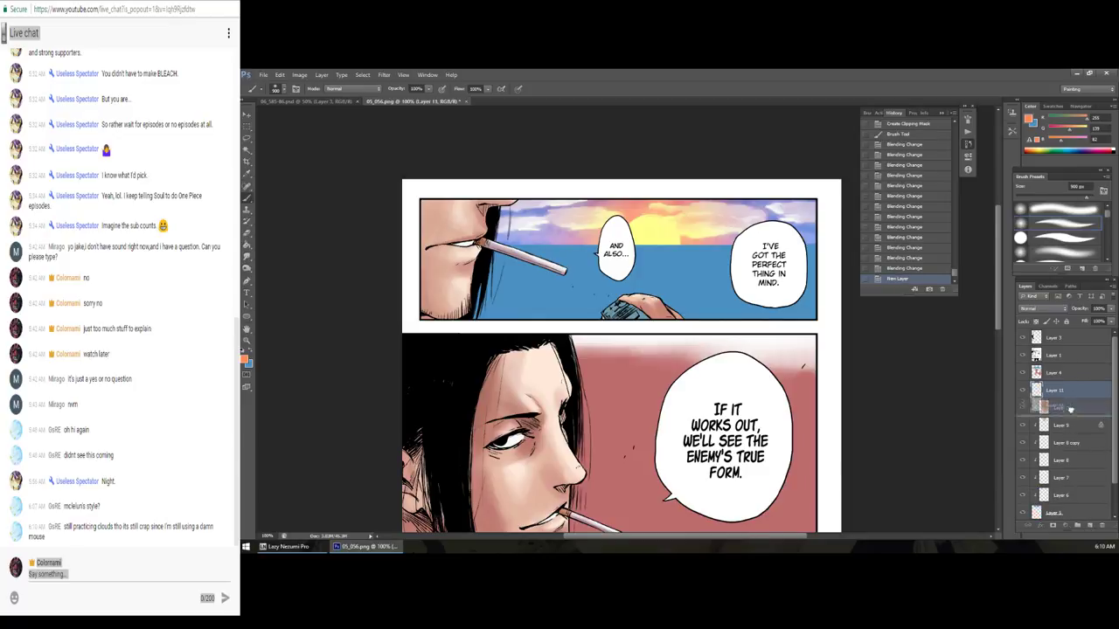
drag(1079, 397, 1061, 433)
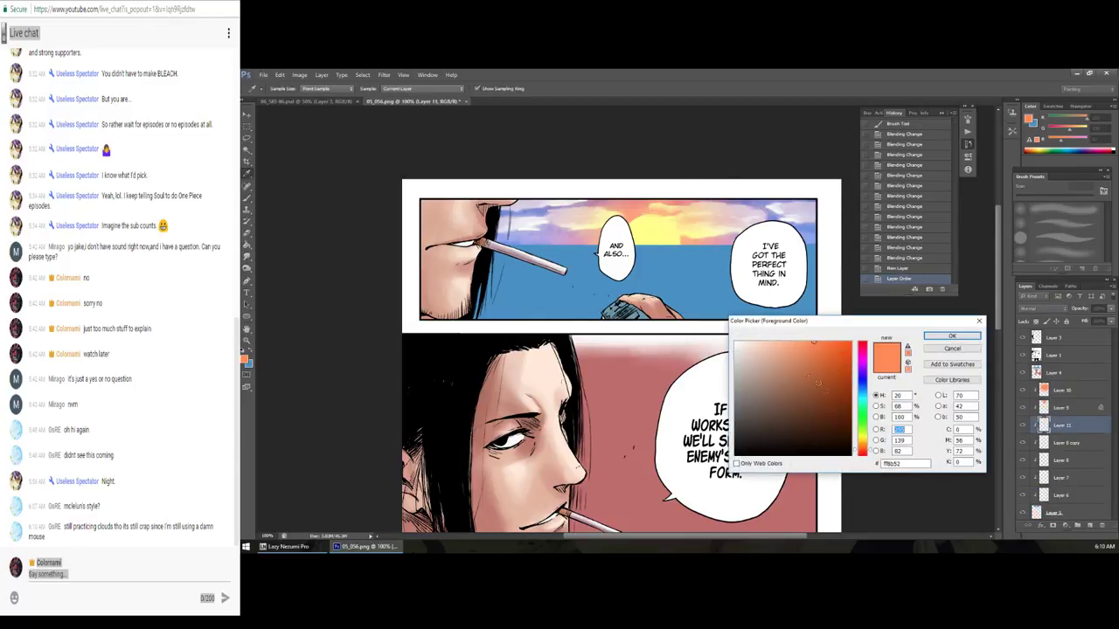
Step: Pick a blue colour and brush it over the top of the sky
click(863, 373)
click(860, 385)
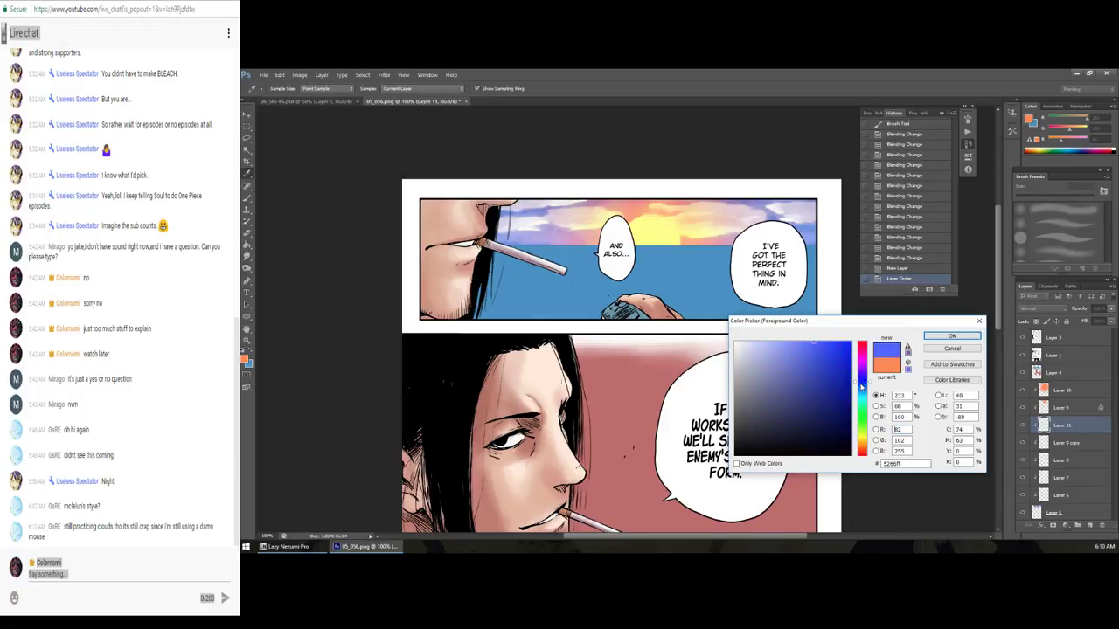
click(952, 335)
key(b)
drag(559, 219, 526, 166)
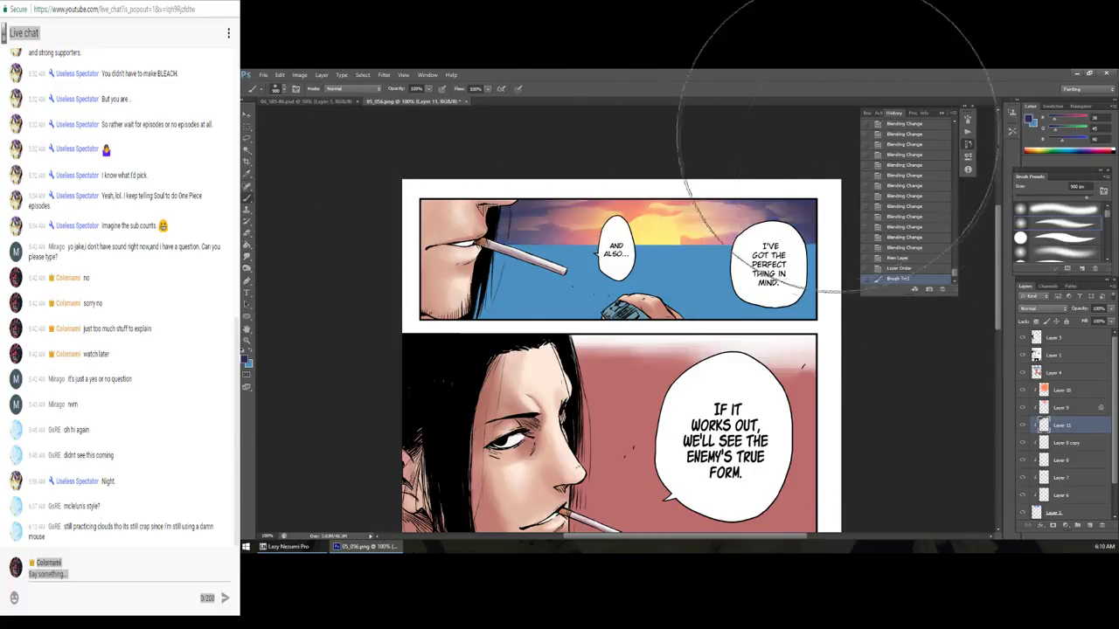
drag(701, 166, 831, 105)
Step: Set the blue wash to Multiply at 33% opacity and zoom around to check the sunset
click(1042, 308)
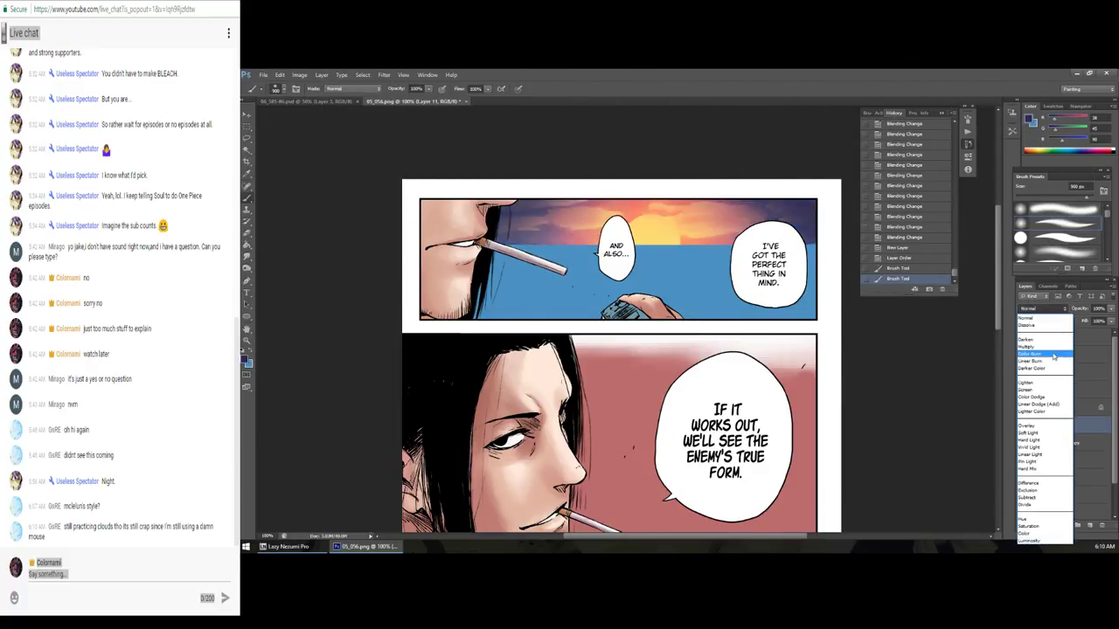
click(1045, 351)
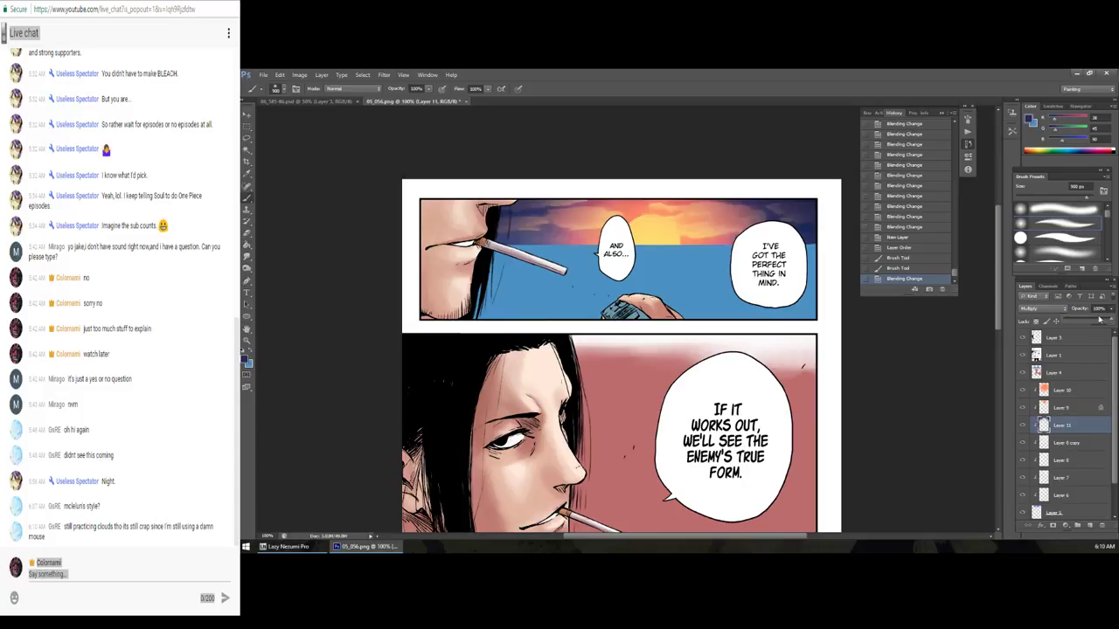
click(1083, 322)
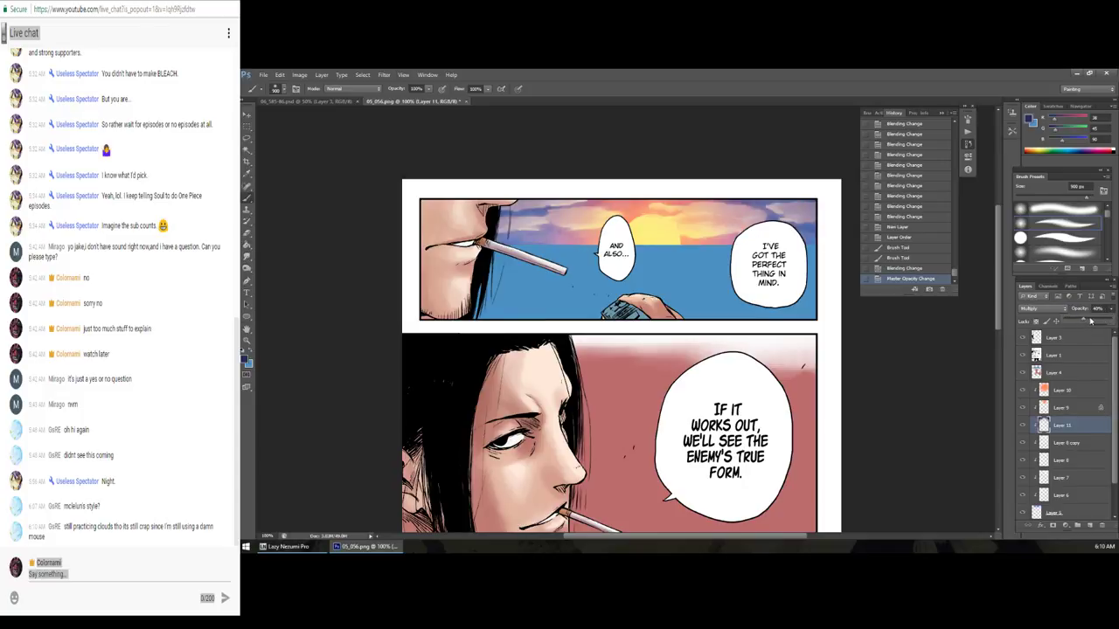
key(z)
alt+click(747, 300)
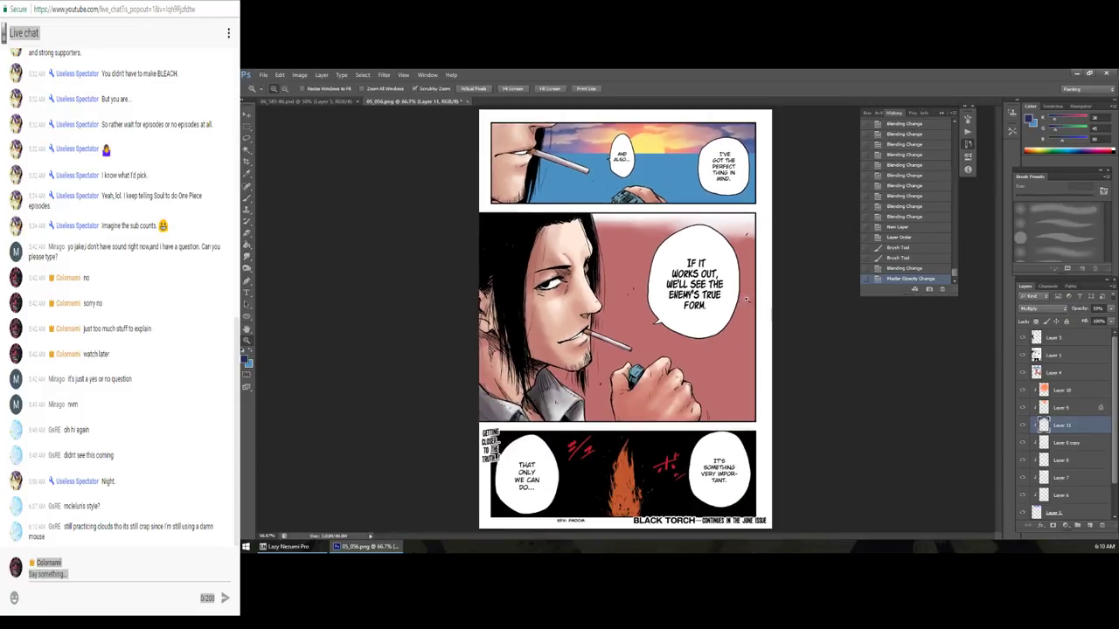
click(680, 132)
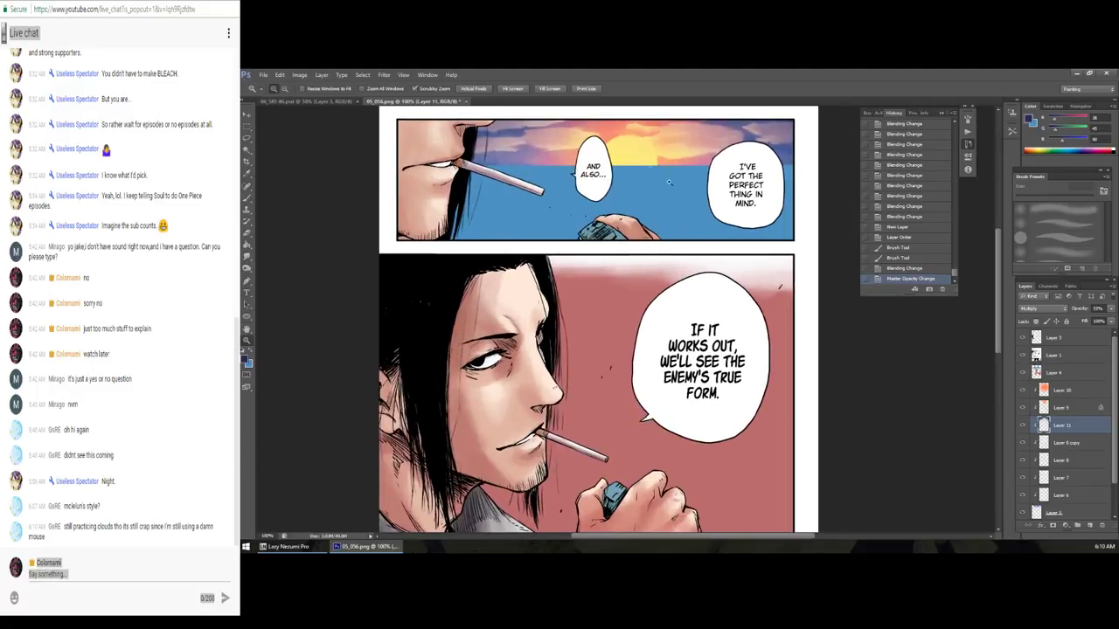
click(661, 161)
alt+click(691, 210)
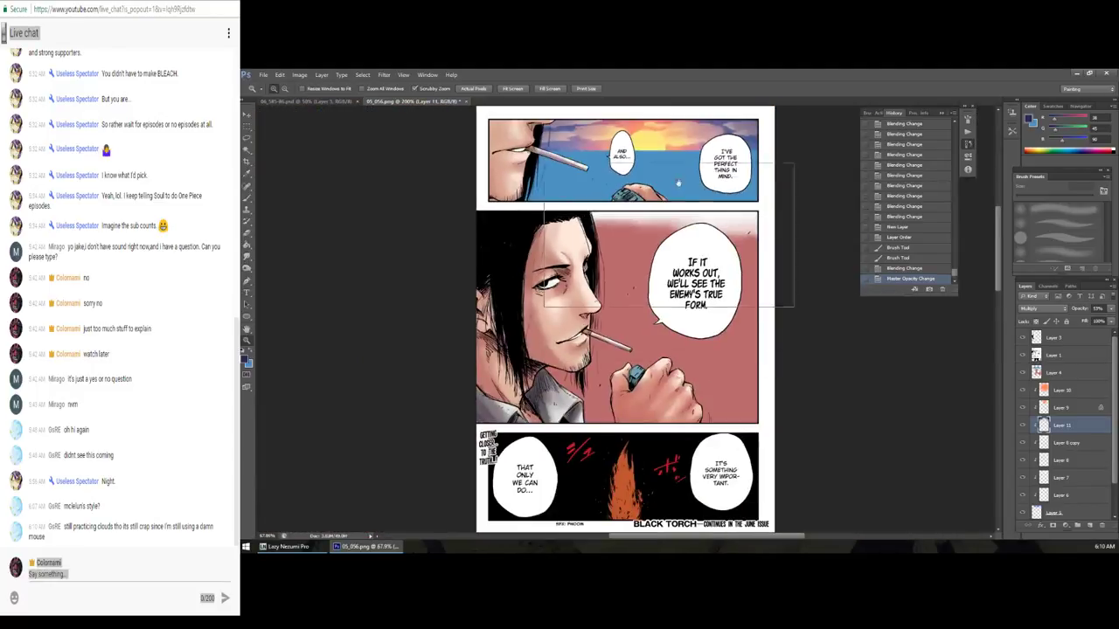
click(710, 251)
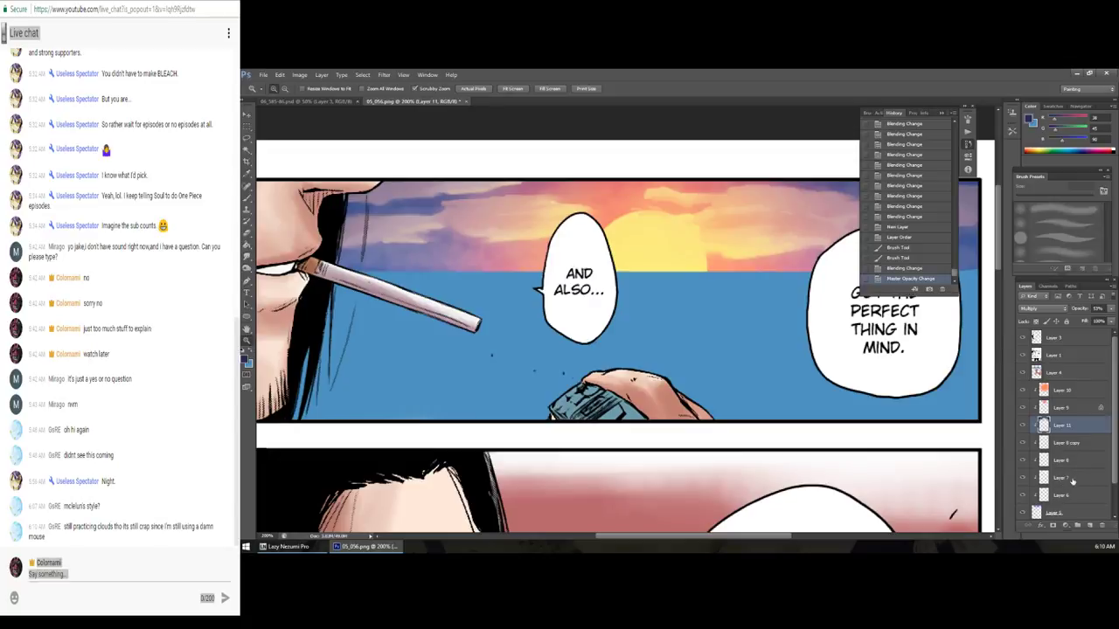
click(1073, 398)
Step: On a new layer above Layer 10, paint a pale near-white yellow glow just above the horizon
click(1102, 528)
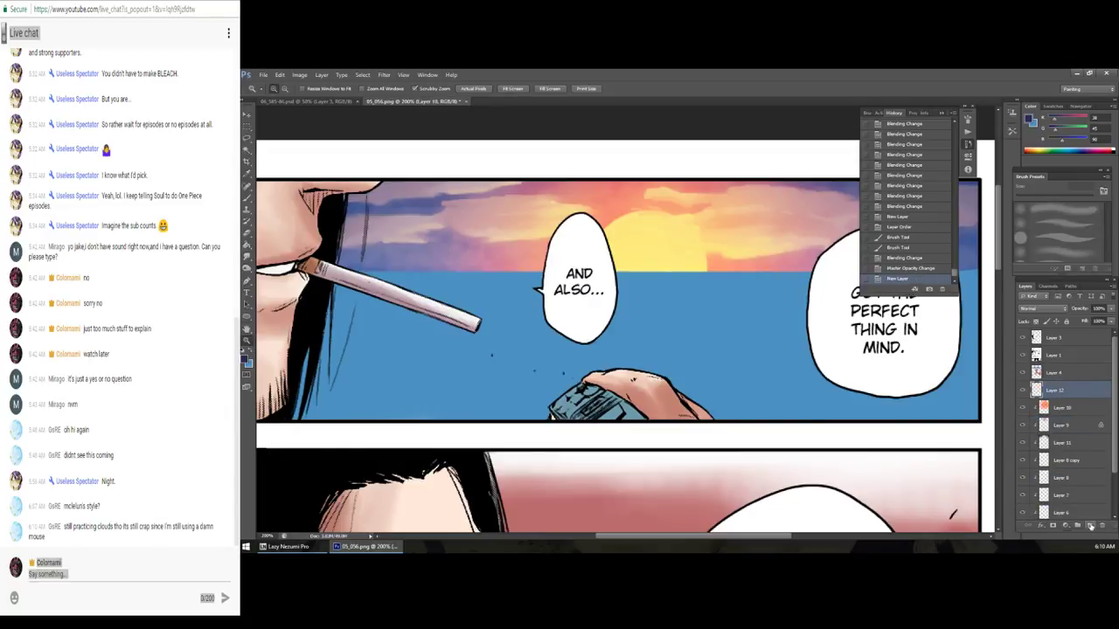
key(b)
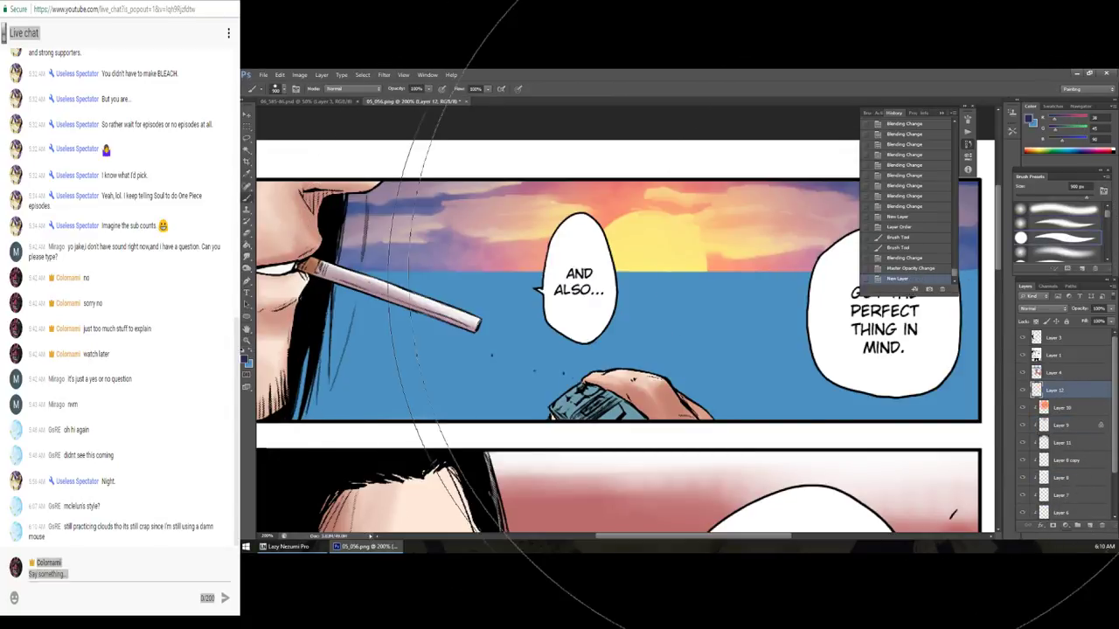
key(bracketleft)
key(bracketleft)
key(bracketleft)
key(bracketleft)
key(bracketleft)
key(bracketleft)
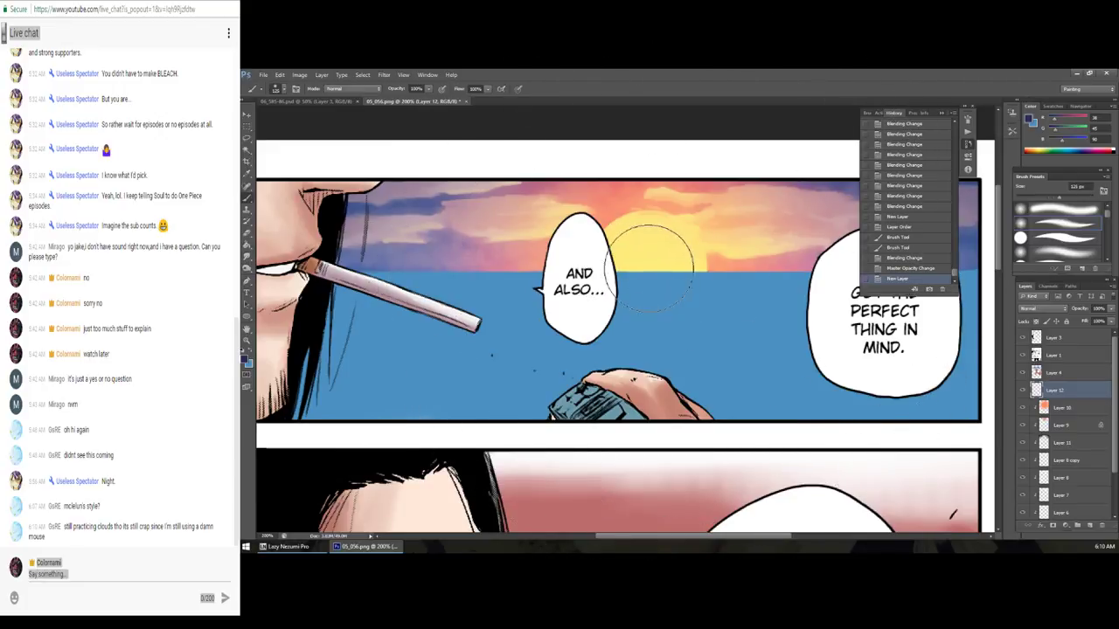
click(741, 342)
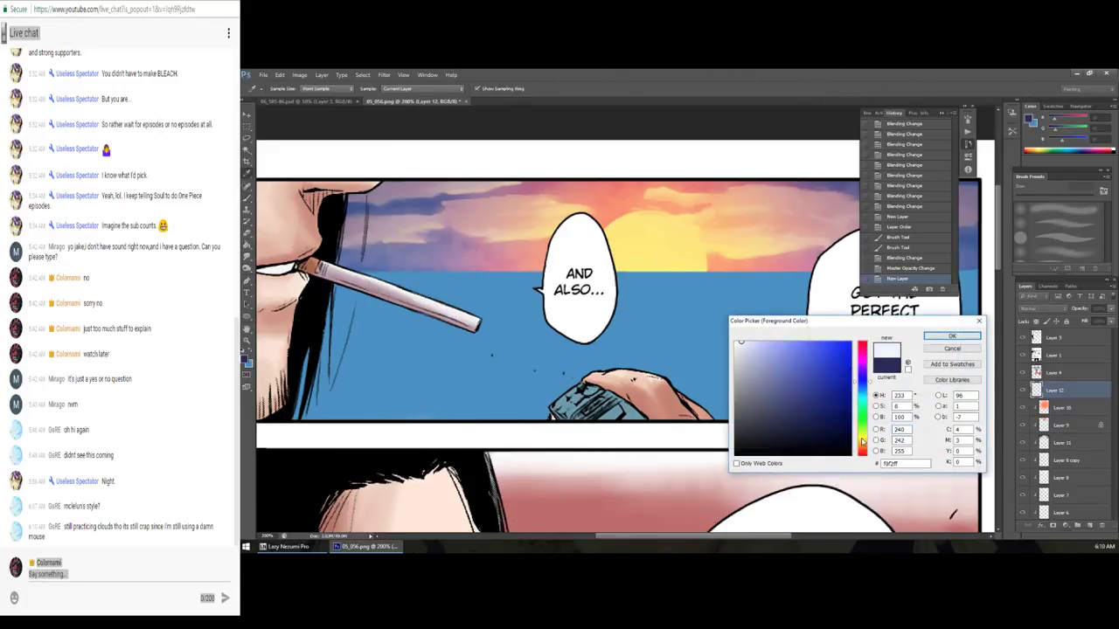
click(862, 442)
click(952, 335)
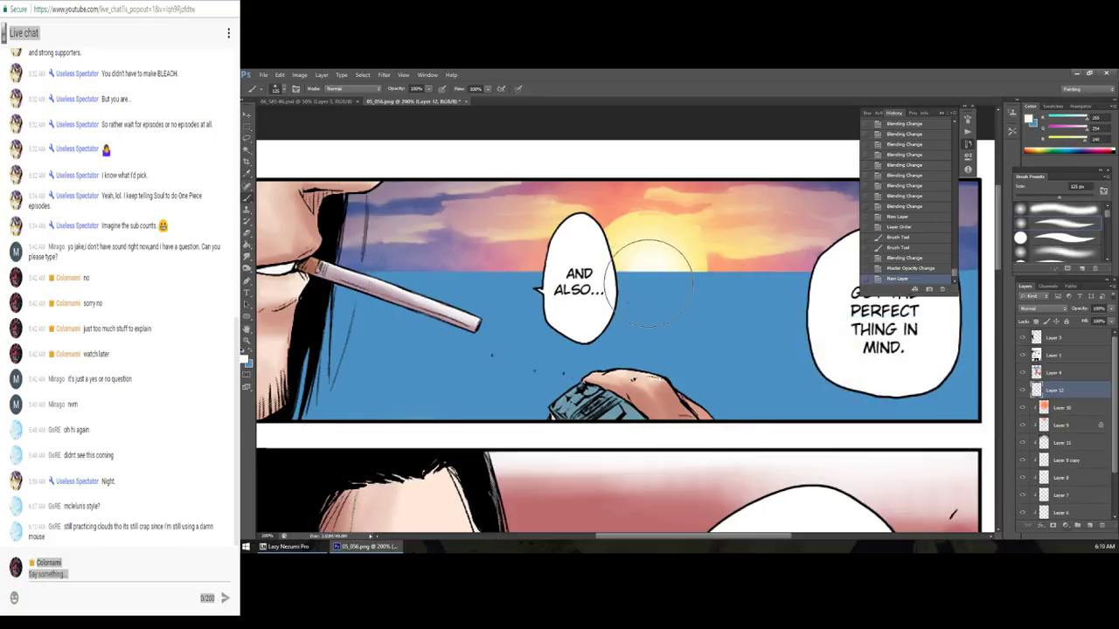
drag(651, 281, 644, 271)
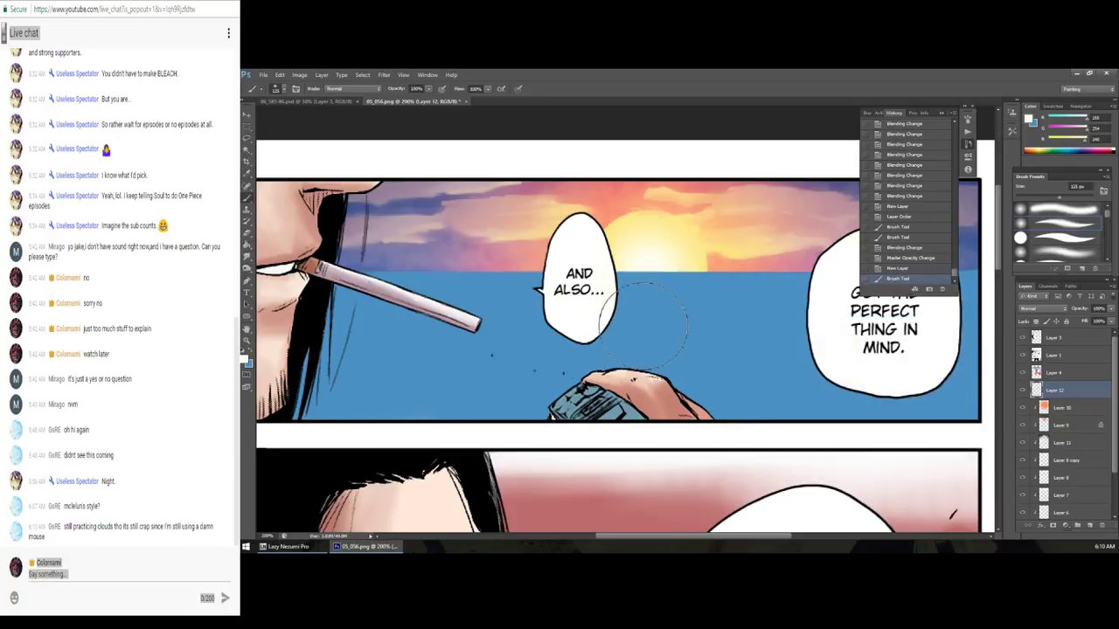
key(z)
alt+click(691, 267)
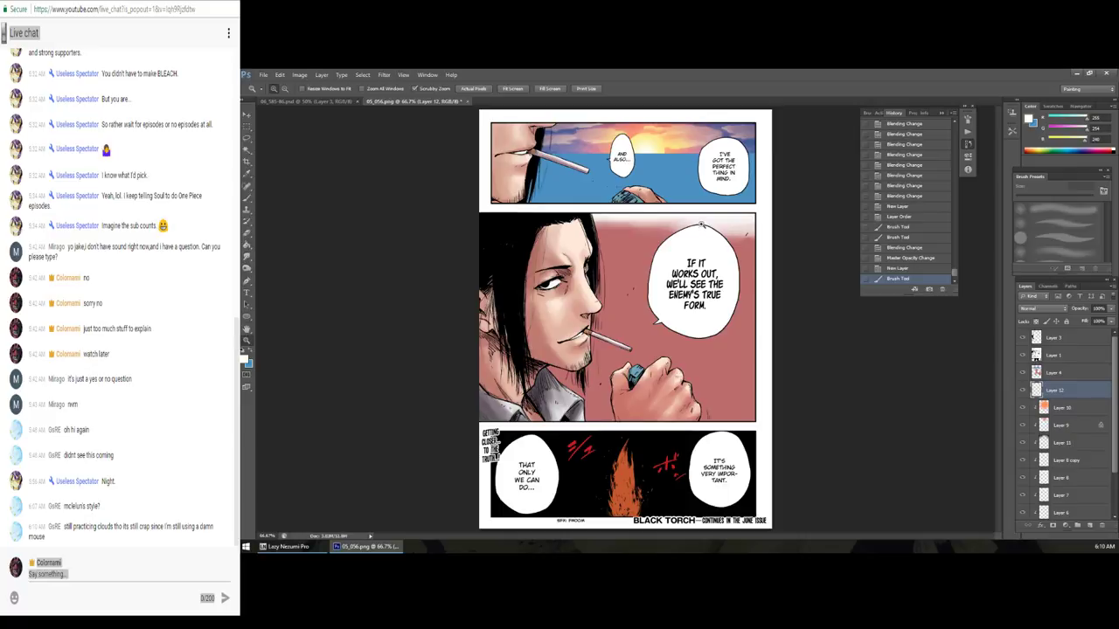
Step: Brighten the sun glow further with another brush stroke
click(664, 144)
key(b)
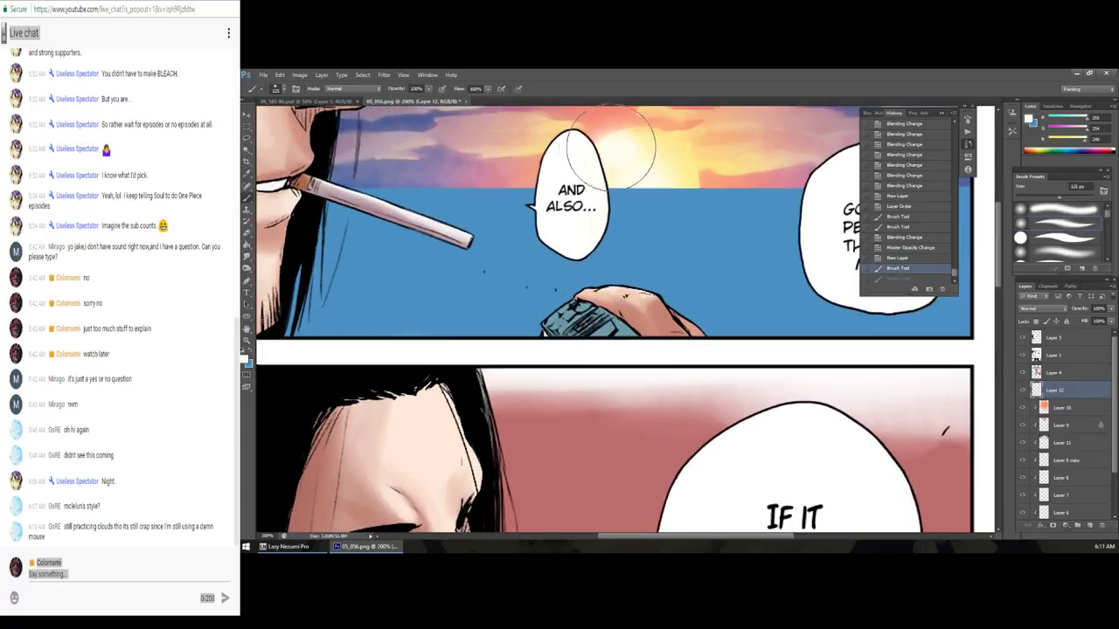
drag(610, 153, 651, 171)
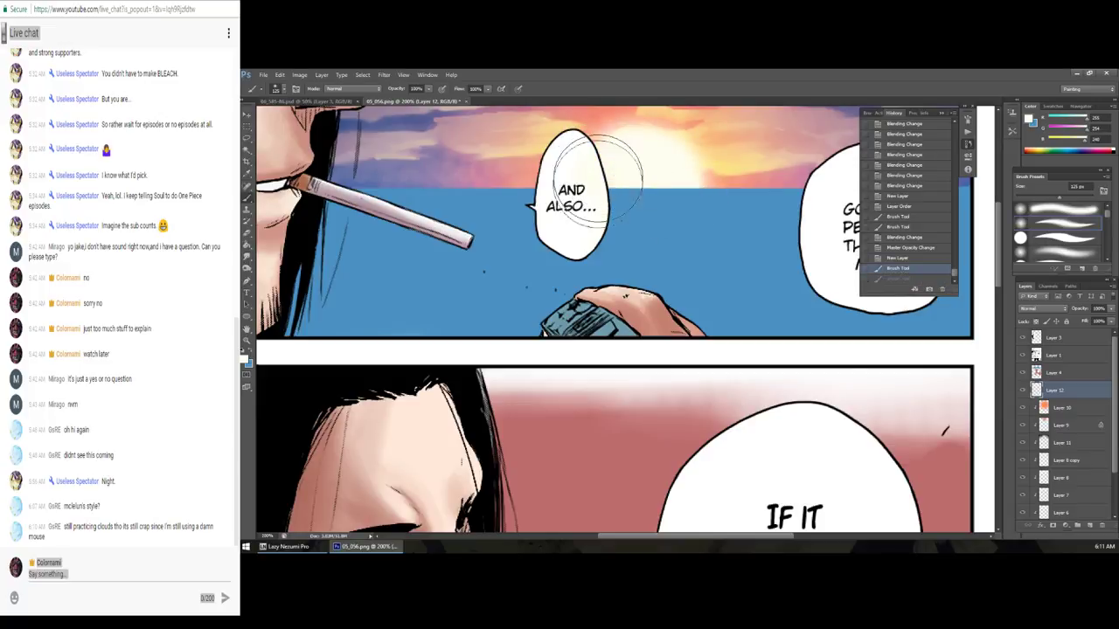
key(z)
alt+click(658, 210)
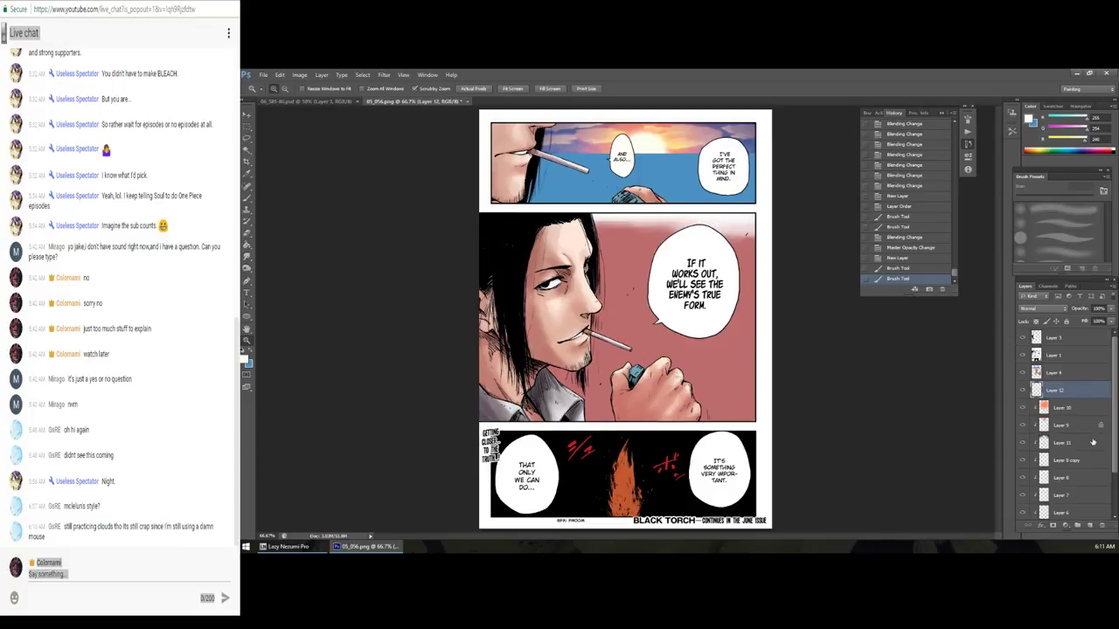
Step: Duplicate the sun glow layer above Layer 10 and clip Layers 9, 10 and 12 copy
drag(1066, 407, 1073, 435)
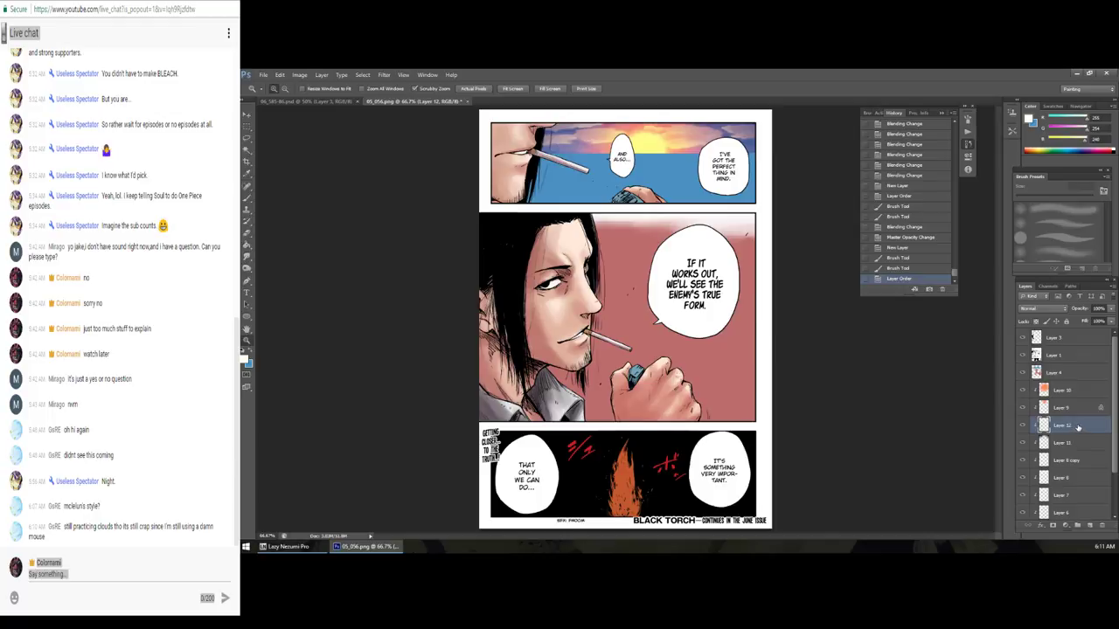
mouse_move(1077, 428)
mouse_down()
mouse_move(1076, 400)
mouse_move(1076, 428)
mouse_up()
key(ctrl+j)
key(b)
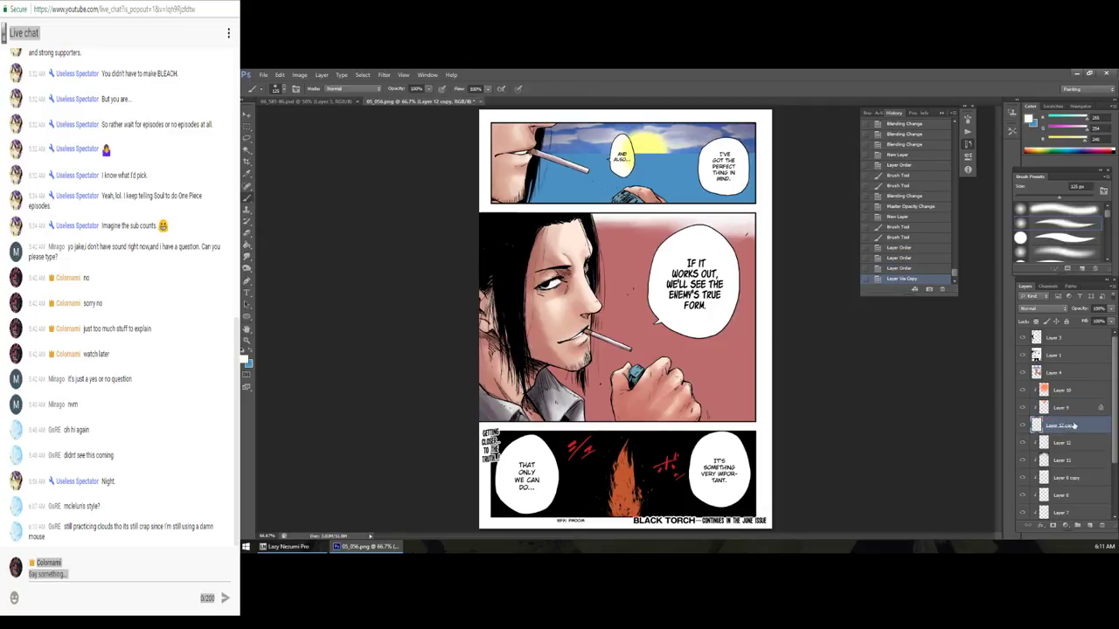
drag(1070, 427, 1081, 395)
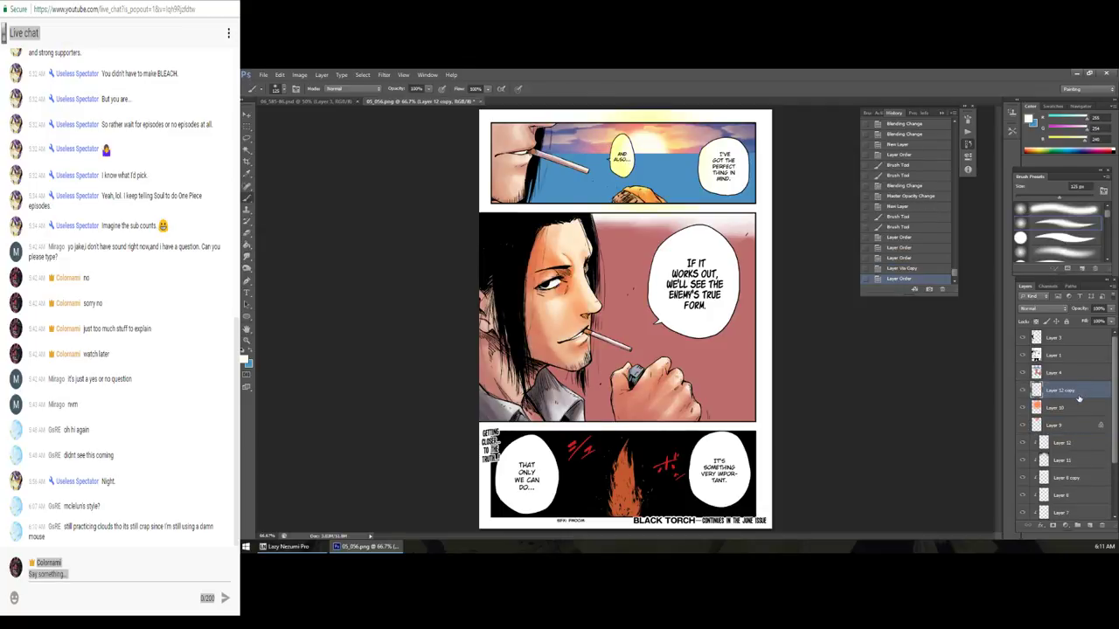
alt+click(1068, 428)
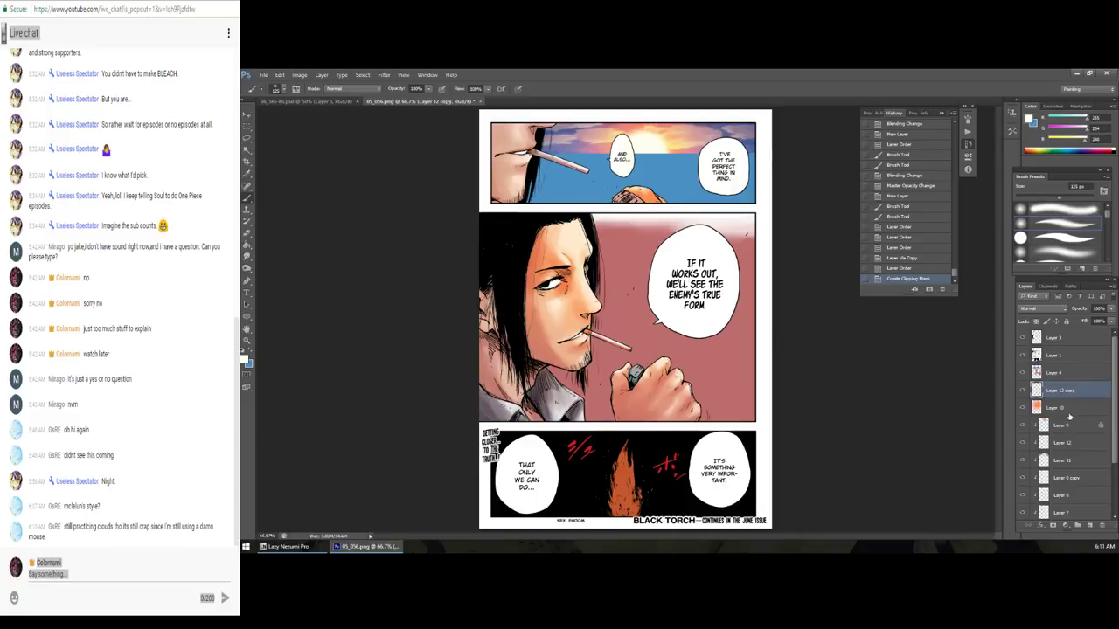
alt+click(1070, 415)
alt+click(1075, 399)
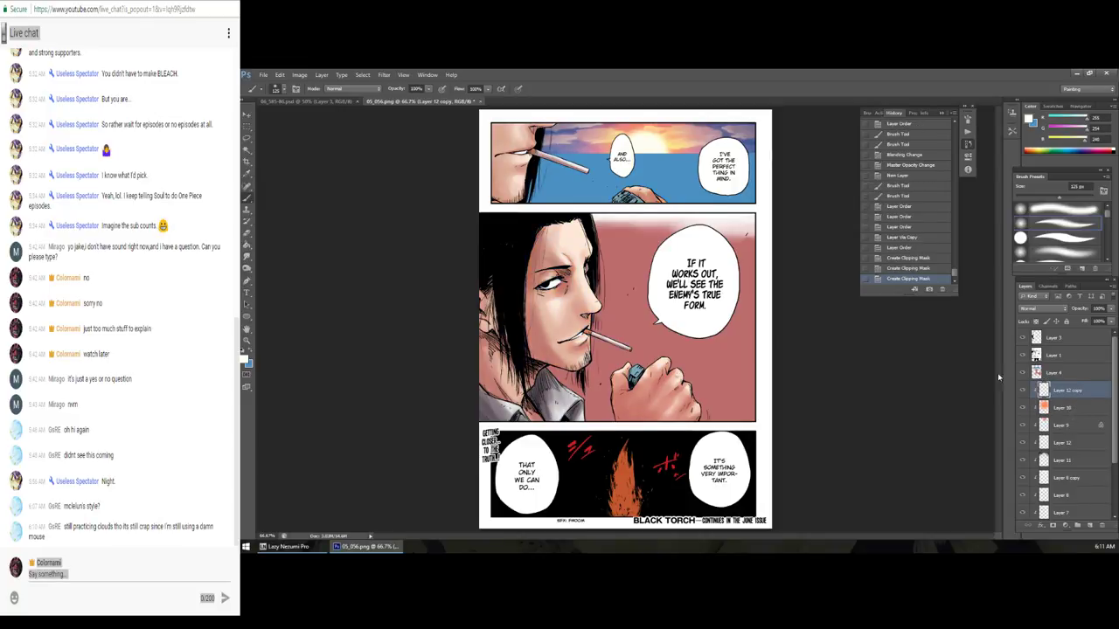
Step: Merge the clipped sky layers into Layer 12 copy and toggle its visibility to check
key(z)
alt+click(666, 208)
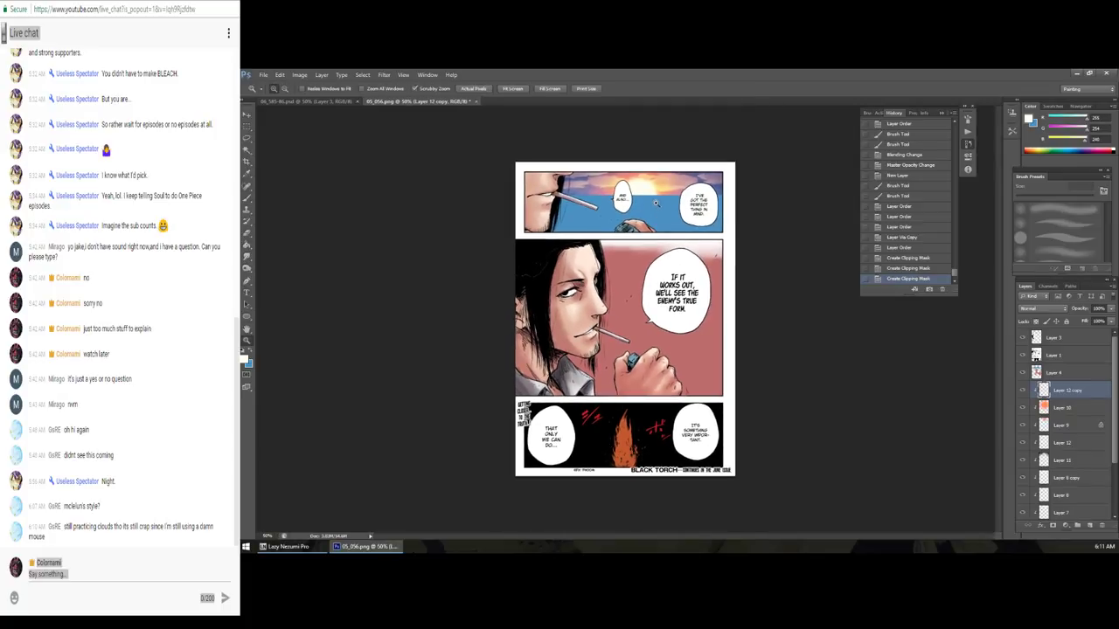
click(655, 202)
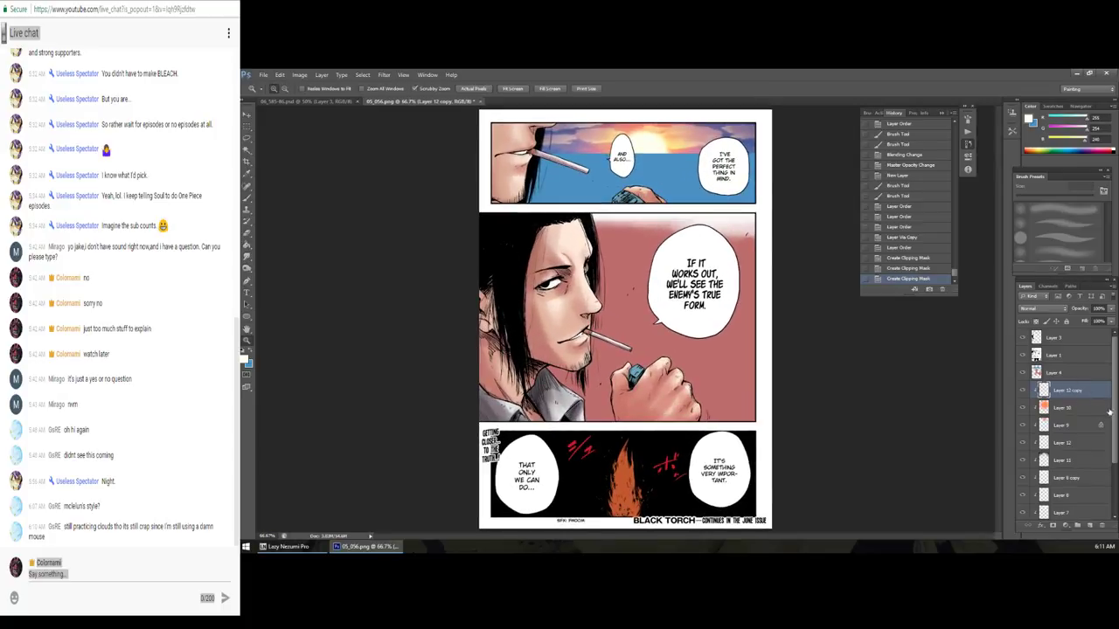
scroll(1092, 411, down, 3)
shift+click(1078, 421)
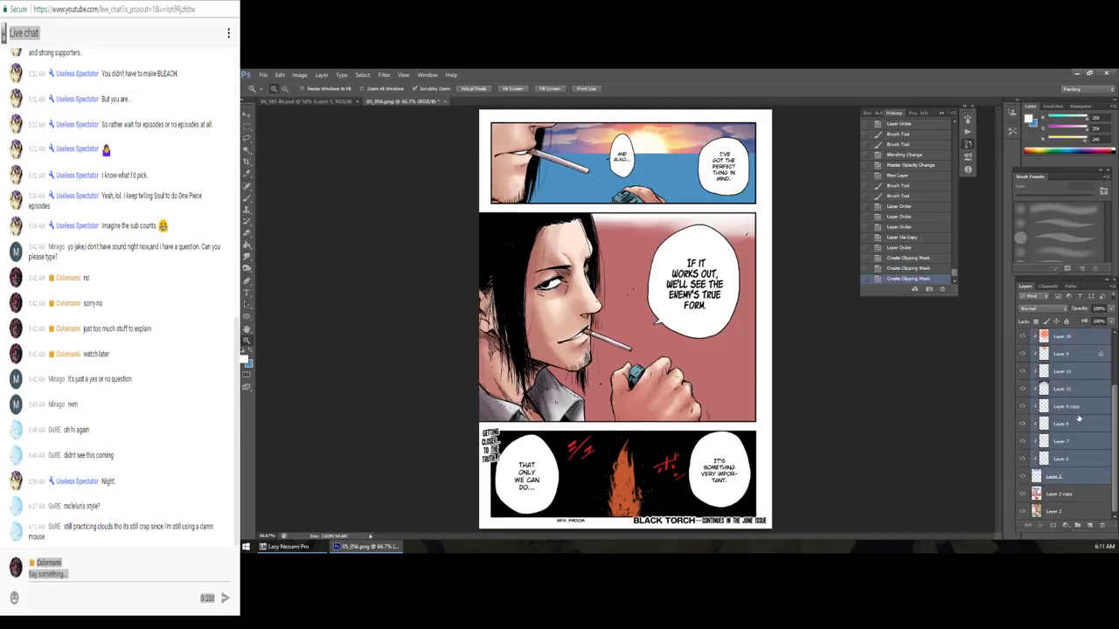
right_click(1080, 420)
click(1074, 301)
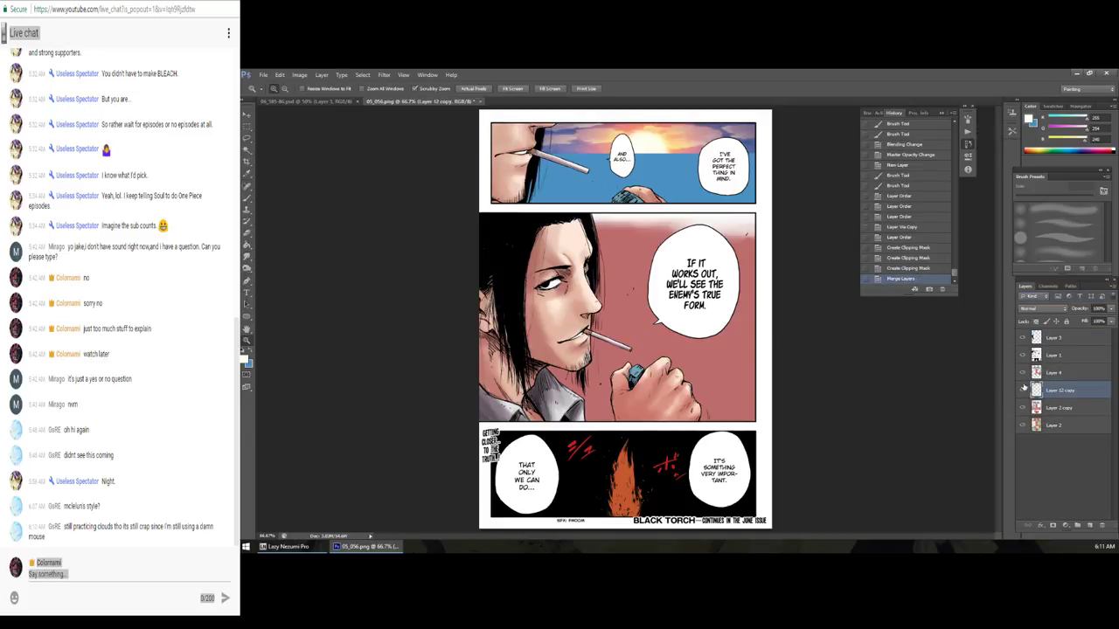
click(1022, 390)
Step: Make Layer 4 the active layer for brush painting
click(1052, 373)
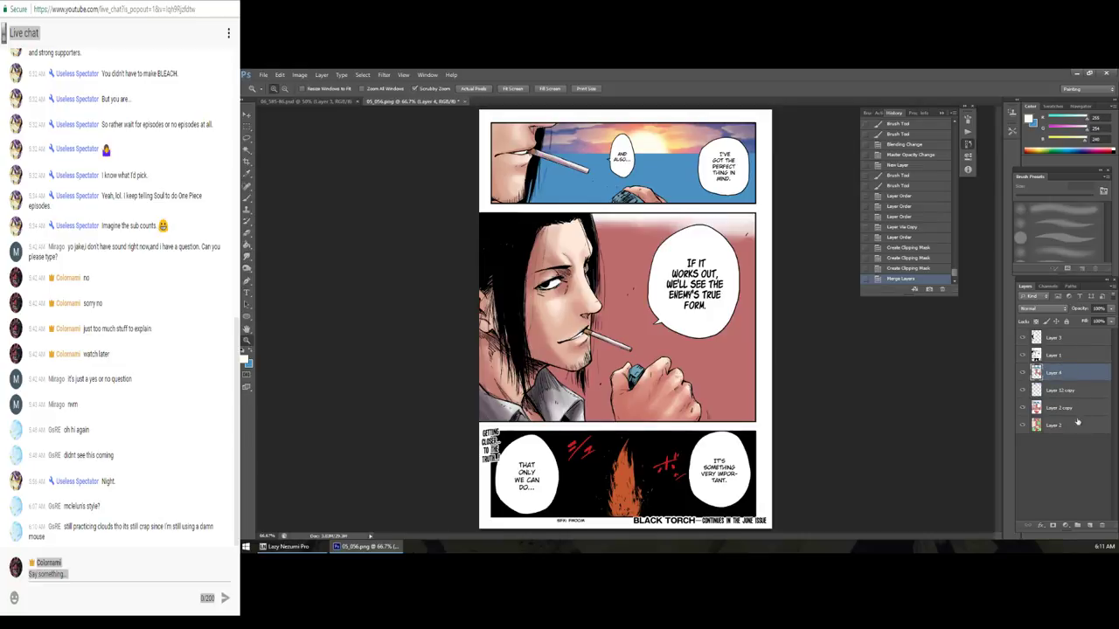
click(1057, 408)
click(1060, 378)
key(b)
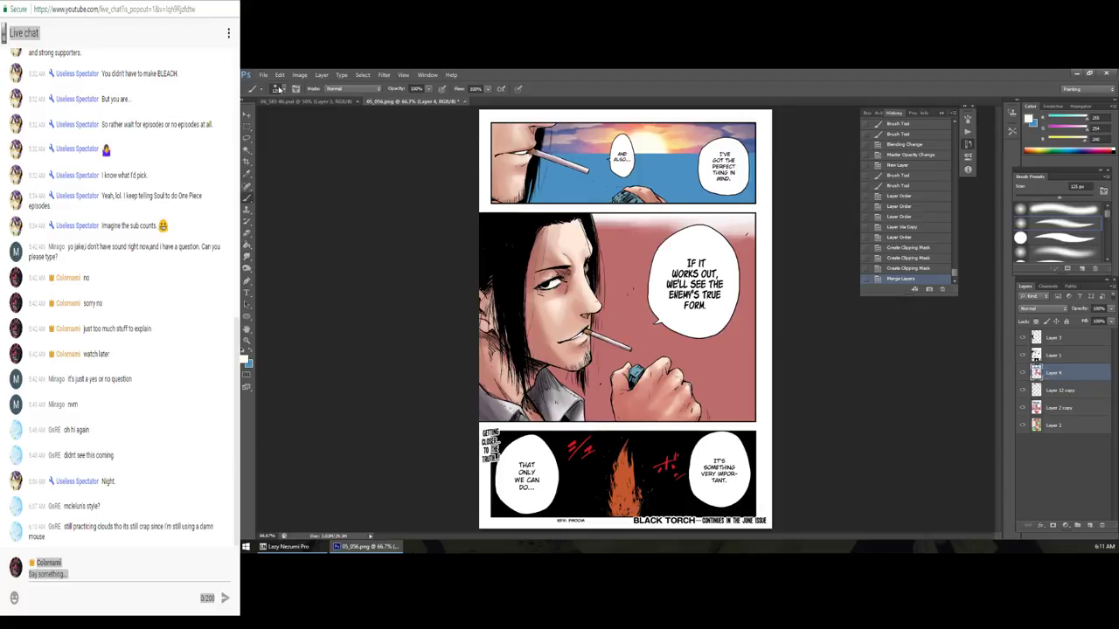
Step: Load the 60 px, 35% flow brush preset and set a deeper blue sampled from the sky
click(278, 89)
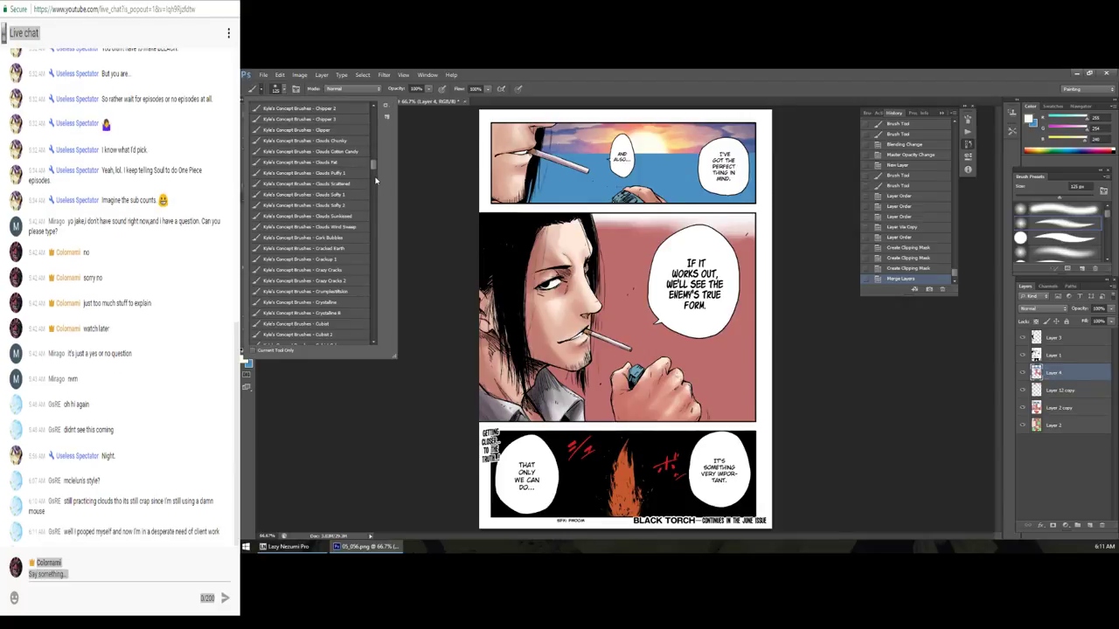
mouse_move(374, 167)
mouse_down()
mouse_move(374, 183)
mouse_move(379, 152)
mouse_up()
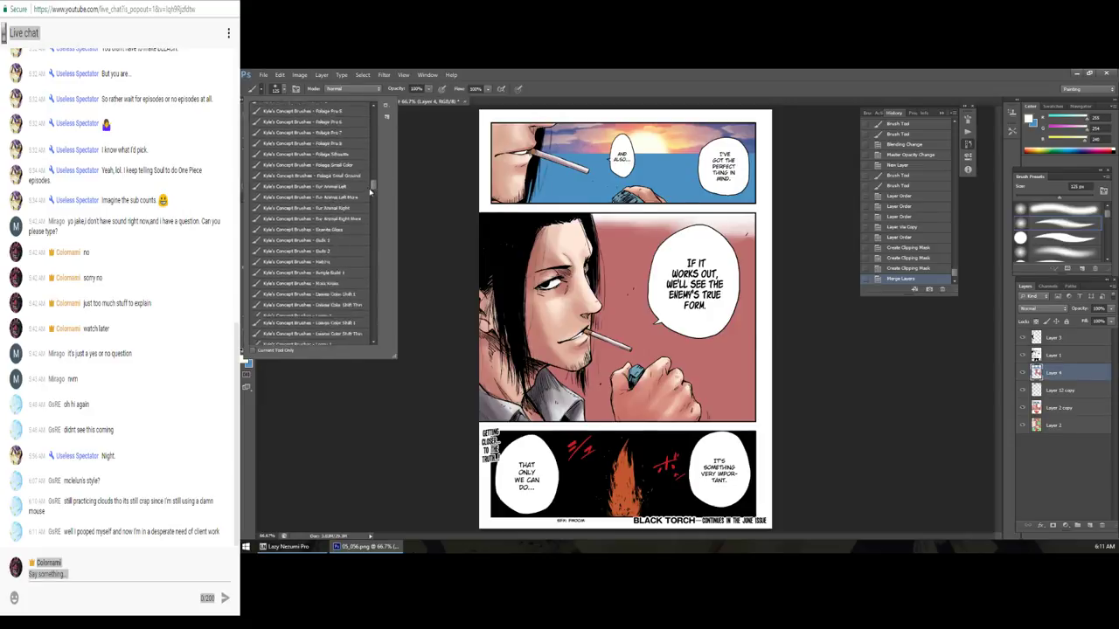
scroll(379, 144, down, 1)
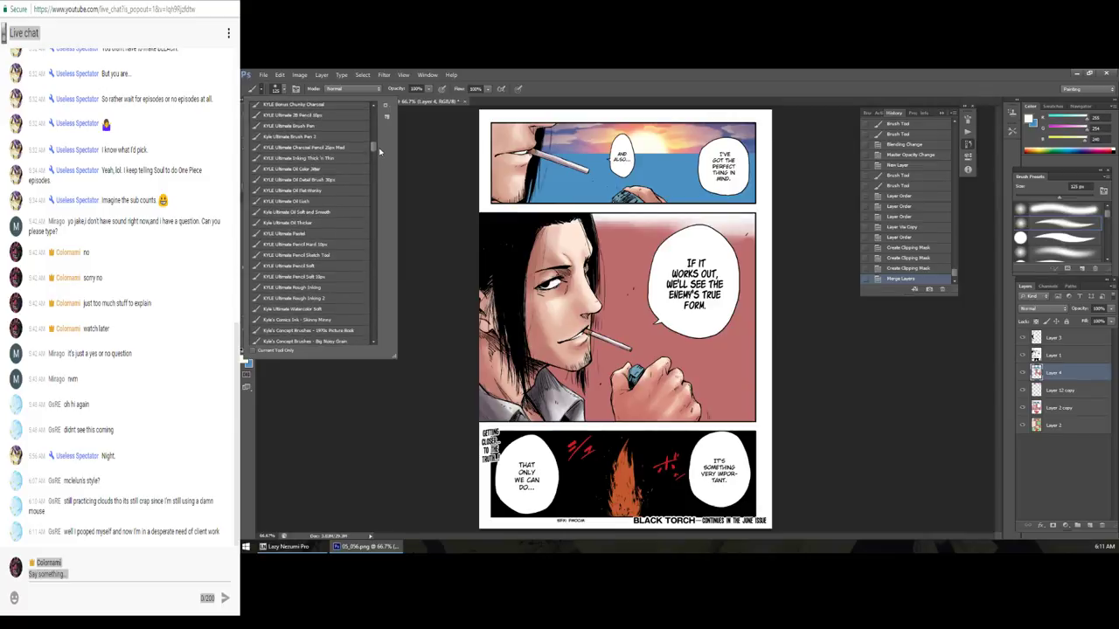
double_click(306, 202)
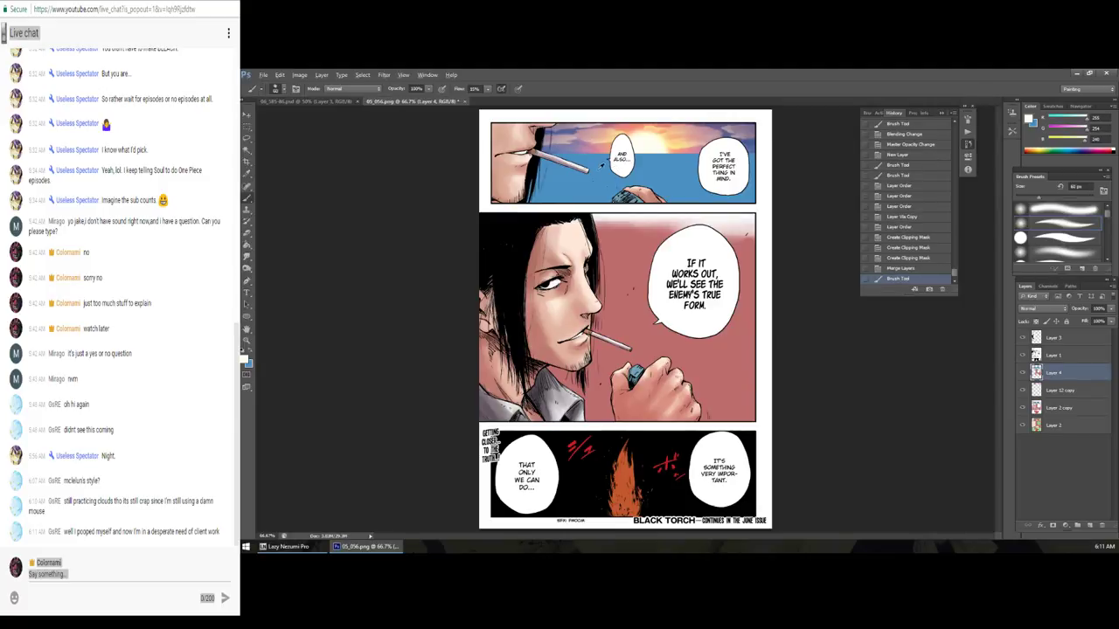
key(i)
click(600, 158)
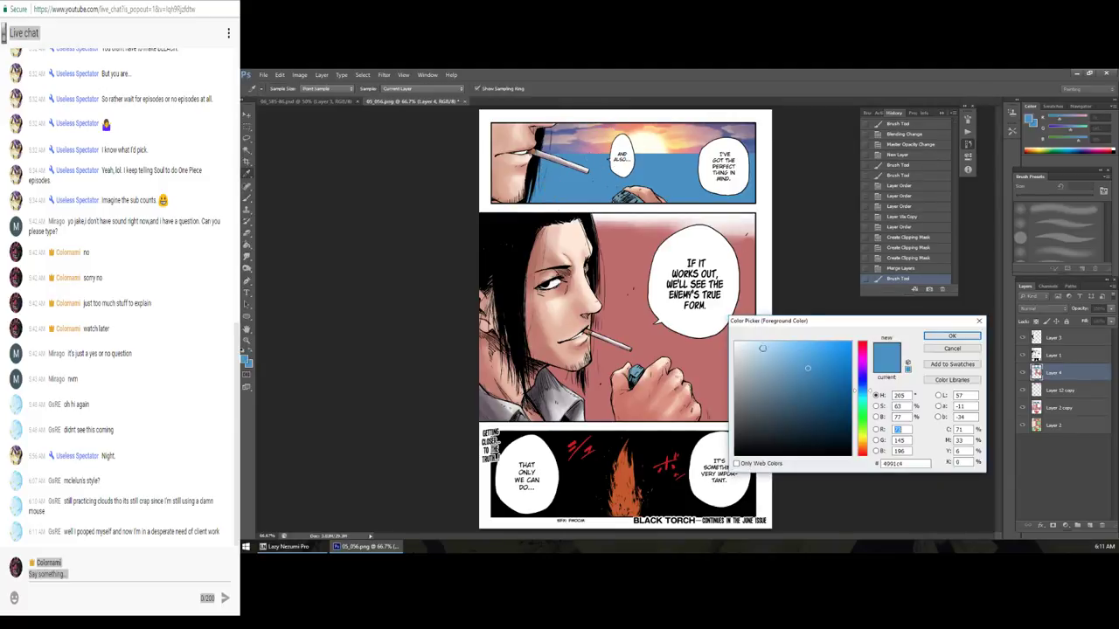
drag(862, 389, 864, 386)
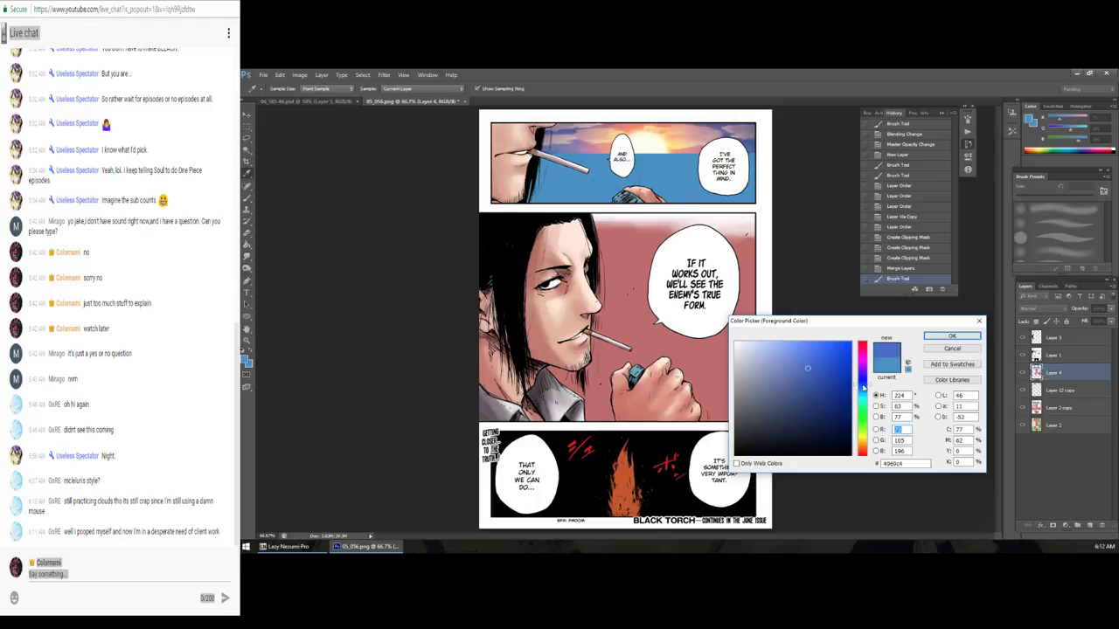
click(952, 335)
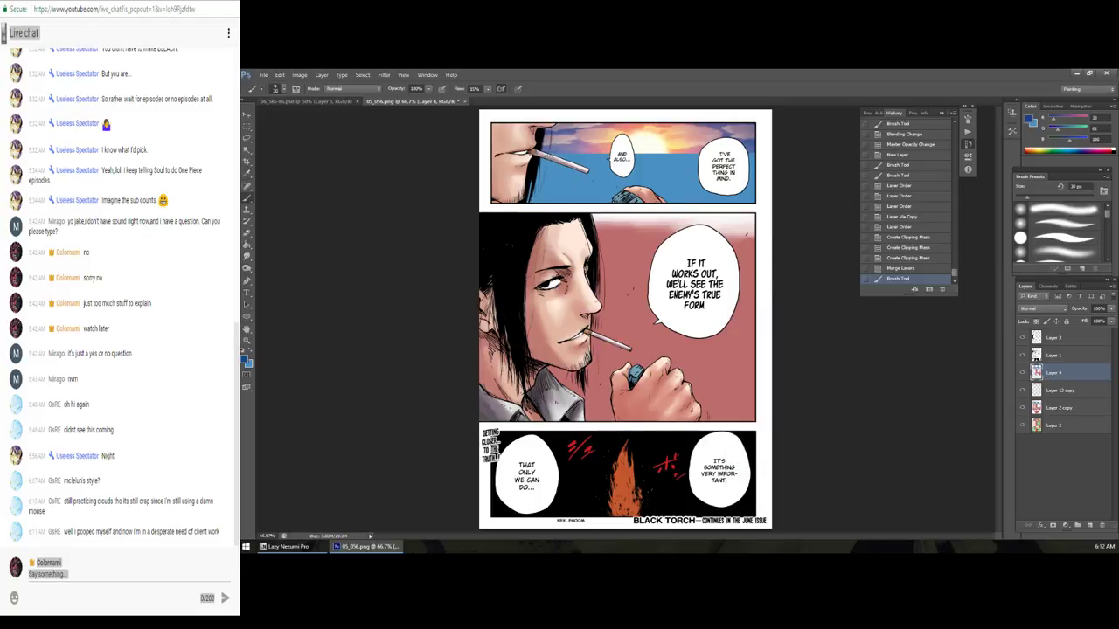
Step: Lock Layer 4's transparent pixels and paint a dark stroke near the cigarette
drag(552, 160, 584, 158)
key(ctrl+z)
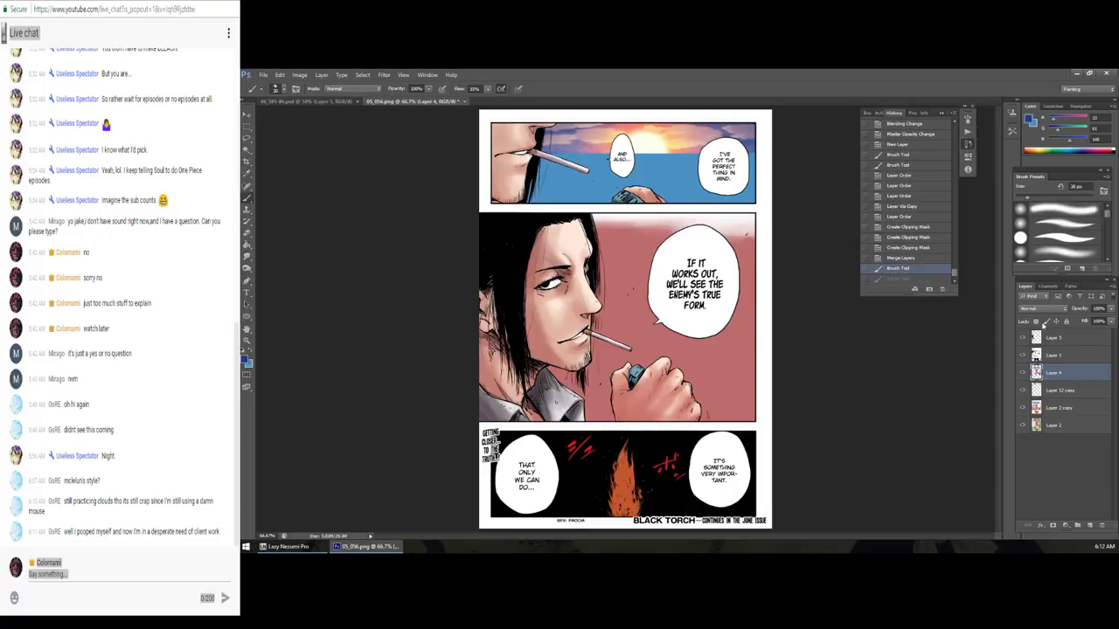
click(1036, 321)
drag(551, 183, 714, 177)
key(ctrl+alt+z)
key(ctrl+alt+z)
key(ctrl+alt+z)
key(ctrl+alt+z)
key(ctrl+alt+z)
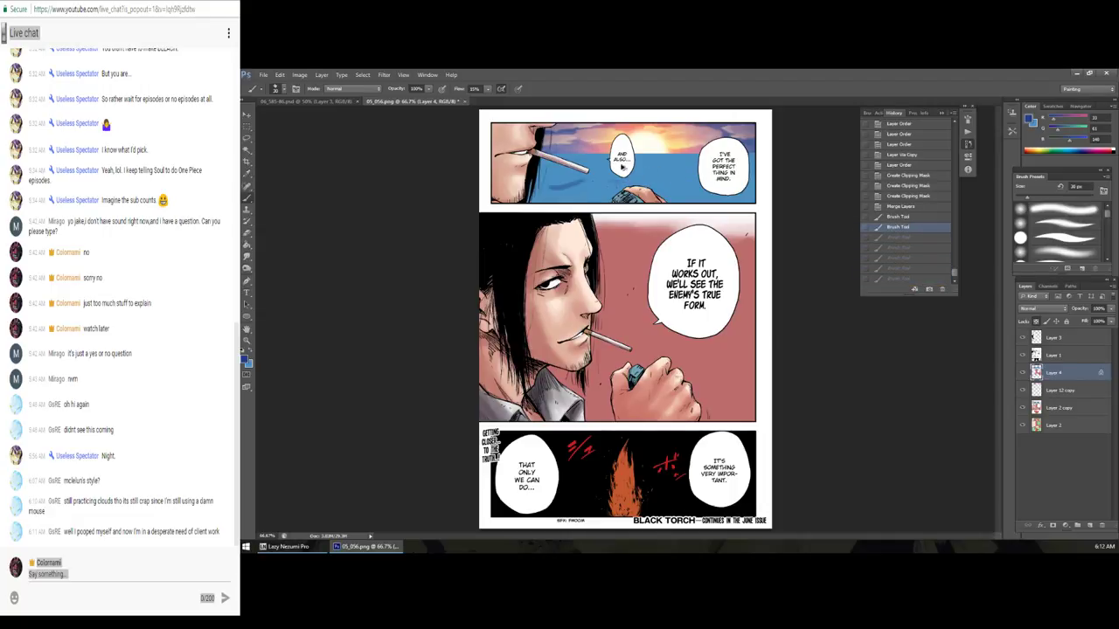
key(ctrl+alt+z)
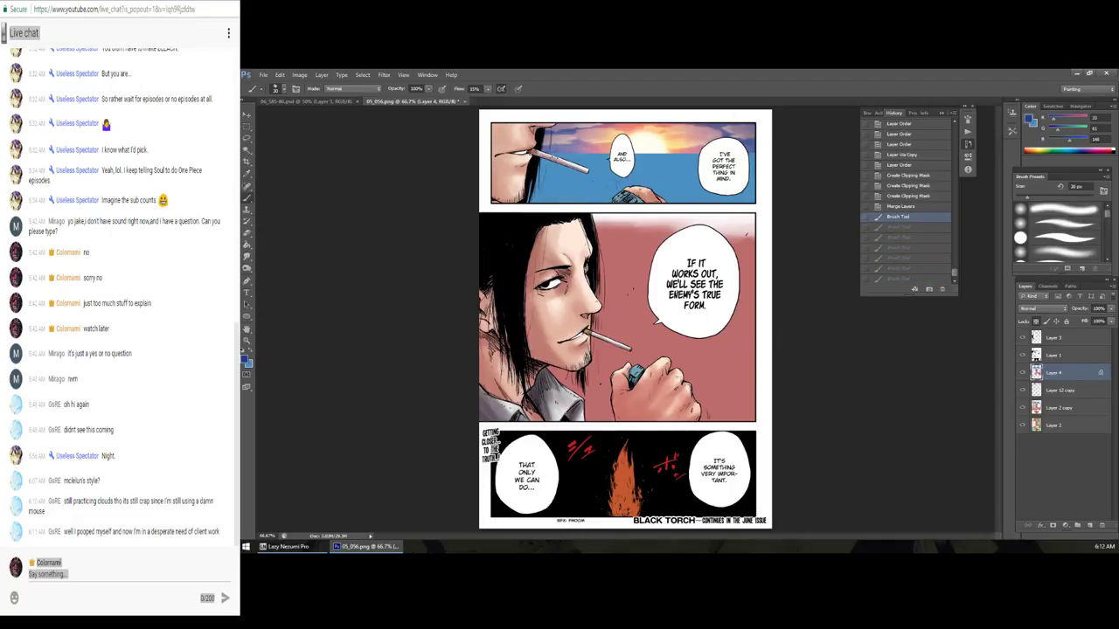
Step: Paint several deeper-blue strokes along the top panel's lower border
drag(666, 182, 703, 178)
drag(657, 431, 685, 431)
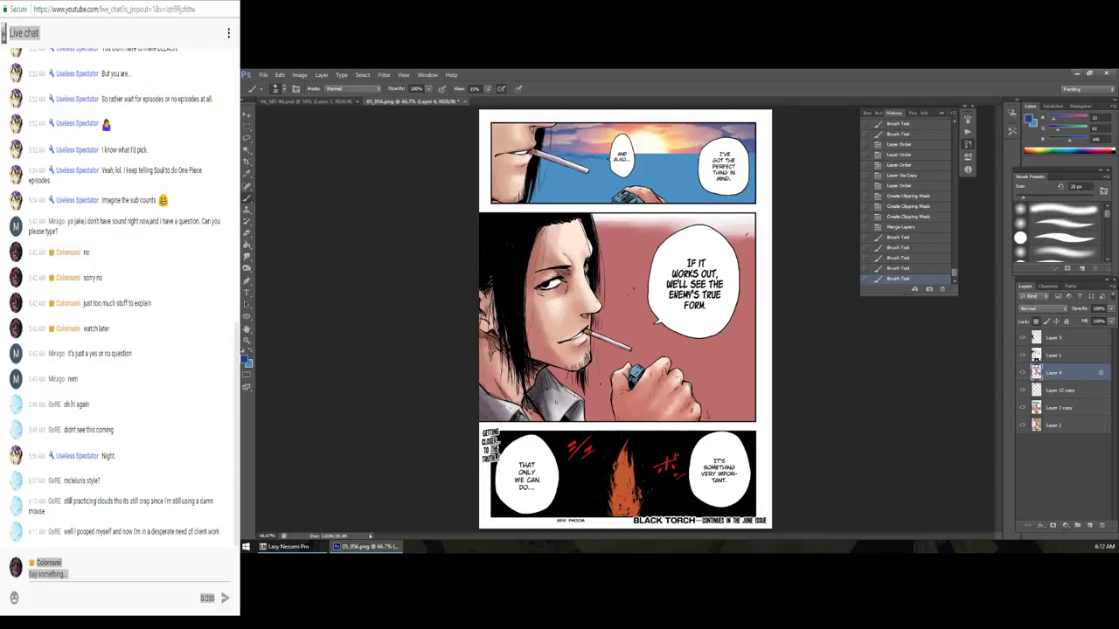
drag(616, 431, 699, 431)
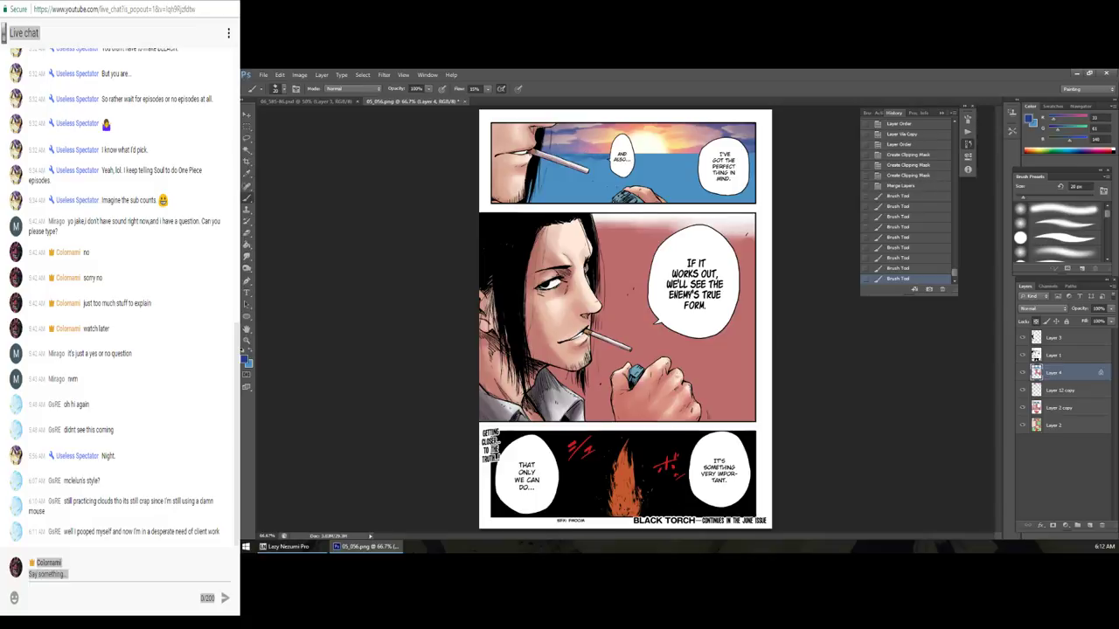
drag(603, 431, 699, 430)
drag(603, 430, 699, 431)
drag(603, 430, 699, 430)
Step: Add another deeper-blue stroke along the lower border and compare before and after with undo/redo
drag(518, 431, 699, 431)
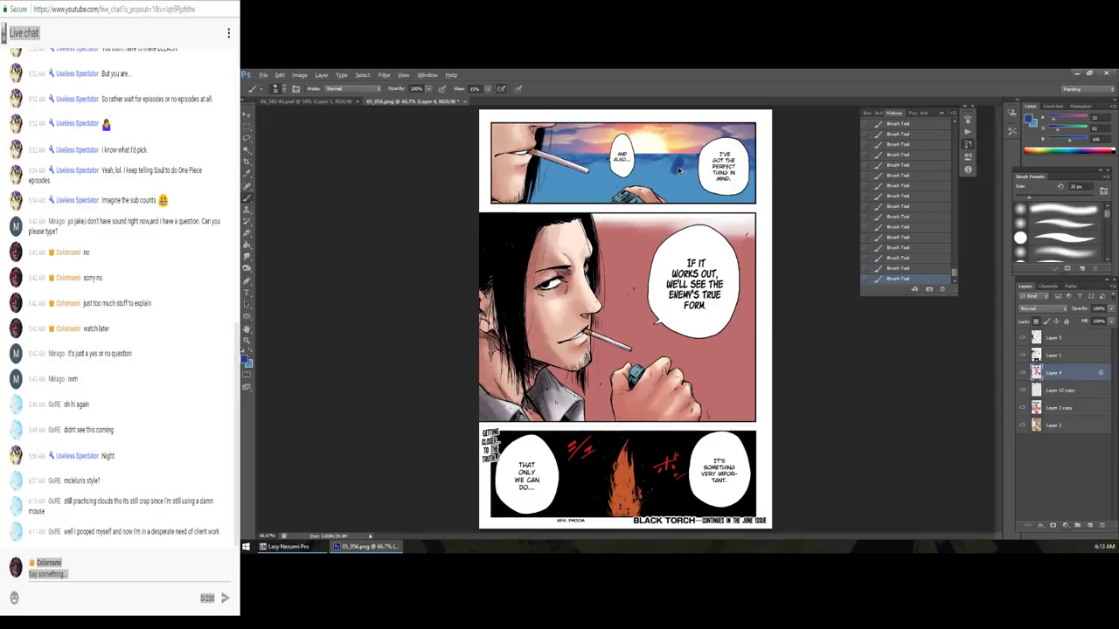
key(ctrl+alt+z)
key(ctrl+alt+z)
key(ctrl+shift+z)
key(ctrl+shift+z)
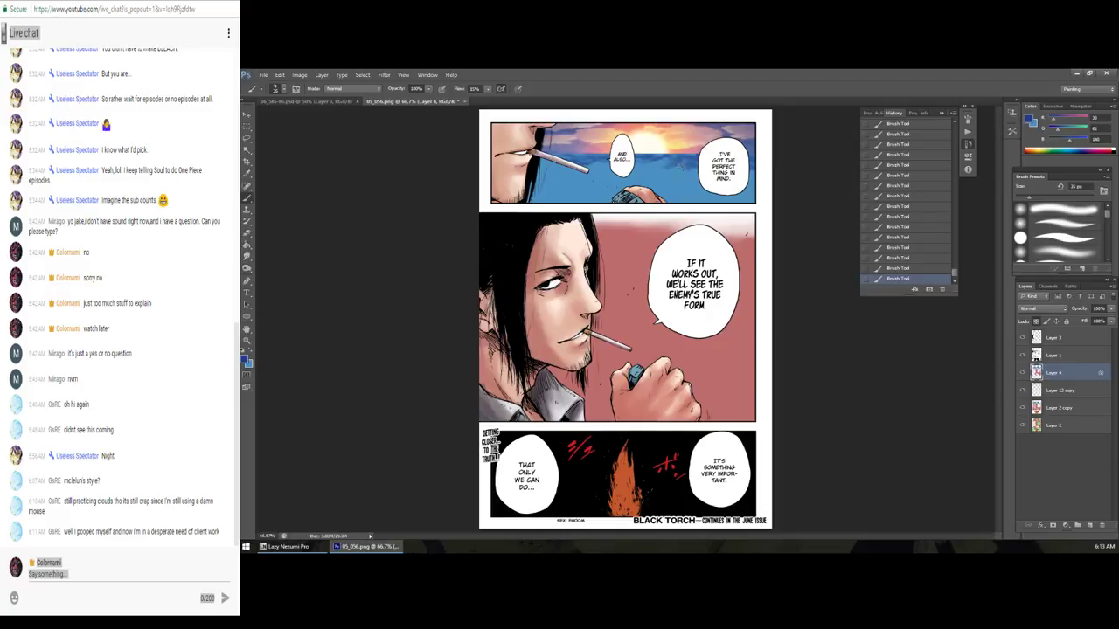
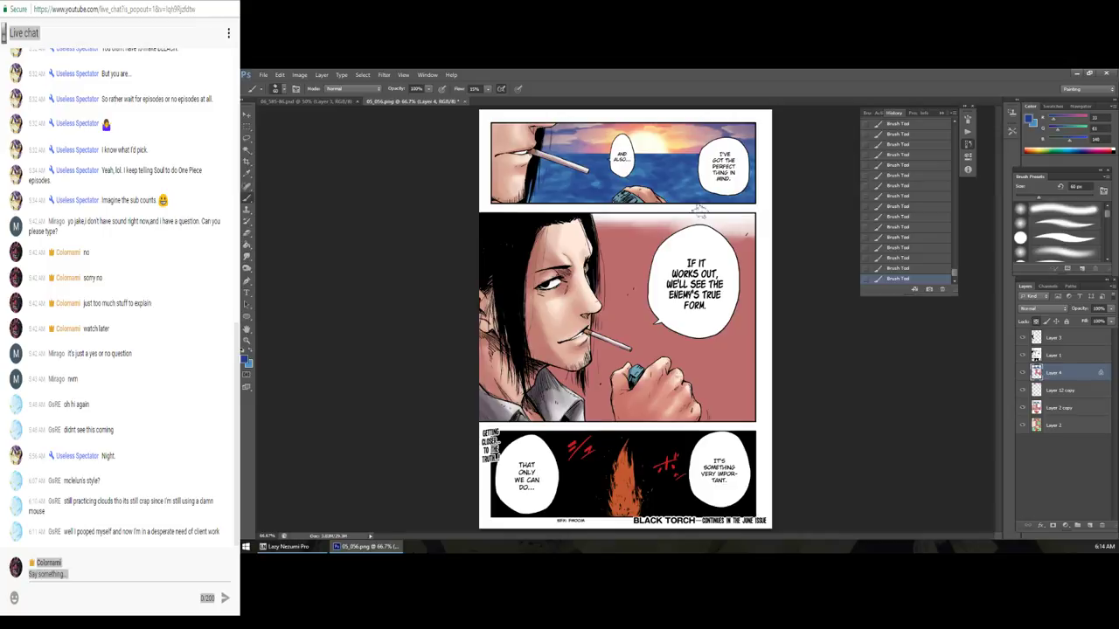
Step: Set the foreground colour to a pale yellow for warm highlights
click(248, 360)
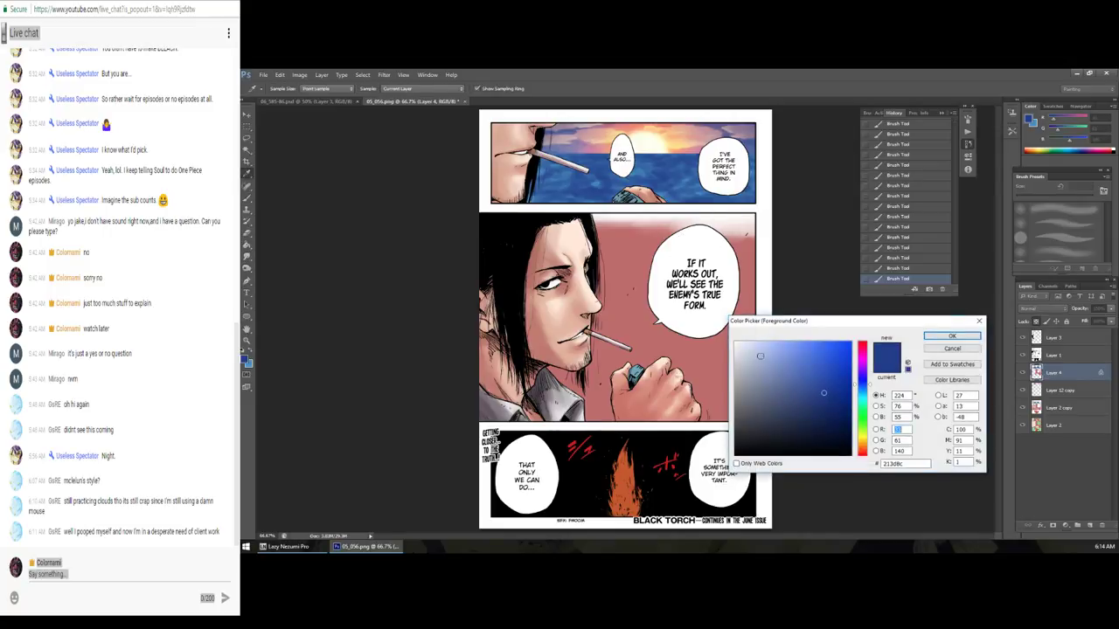
click(755, 330)
click(862, 437)
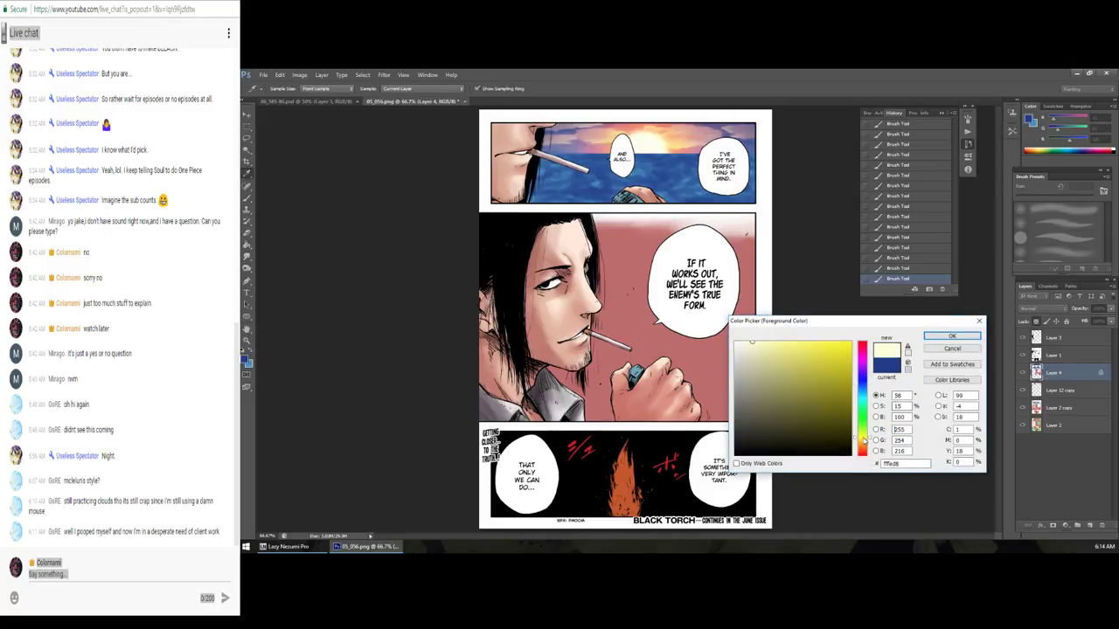
click(952, 336)
Step: Add a new Layer 5 clipped to Layer 4
click(1088, 526)
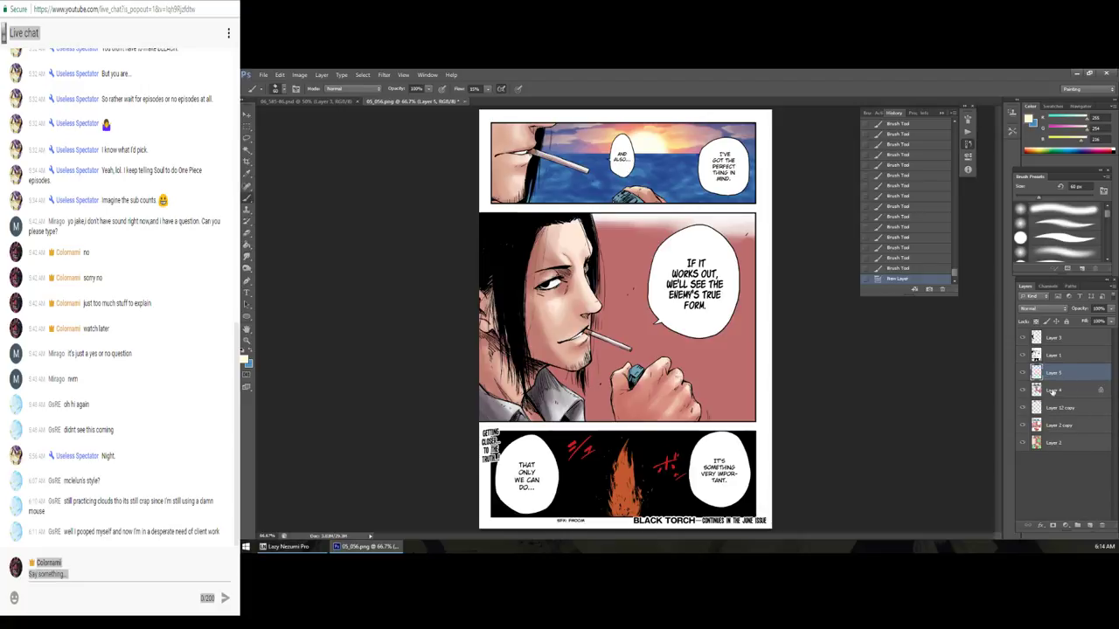
alt+click(1076, 380)
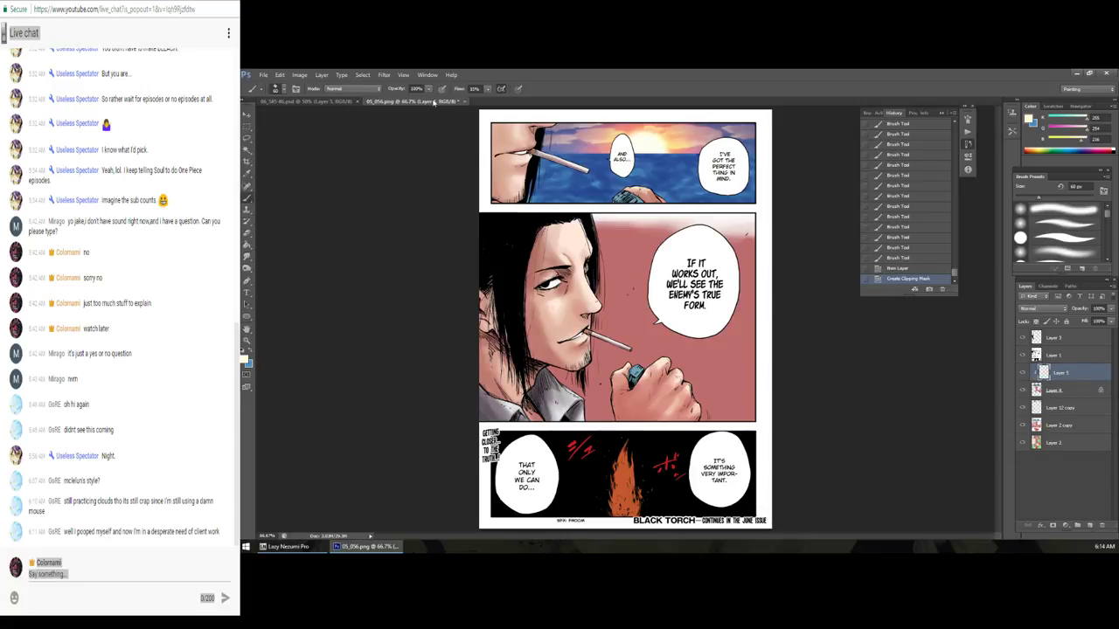
click(258, 90)
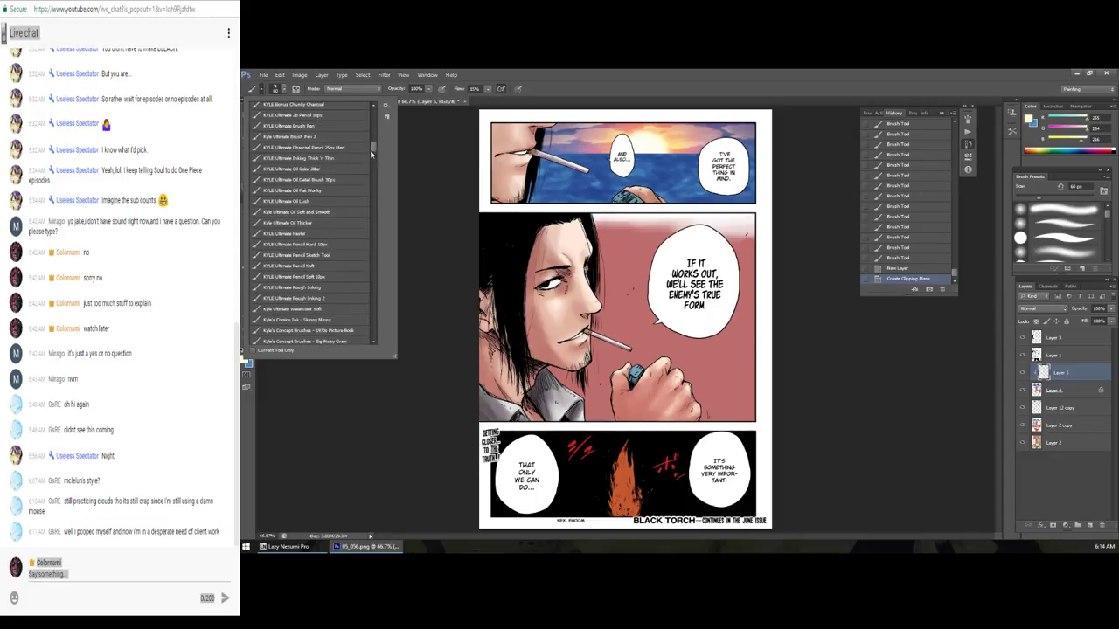
Step: Dab pale-yellow light on the setting sun with a soft 25 px brush, then undo those strokes
click(311, 227)
drag(649, 173, 621, 151)
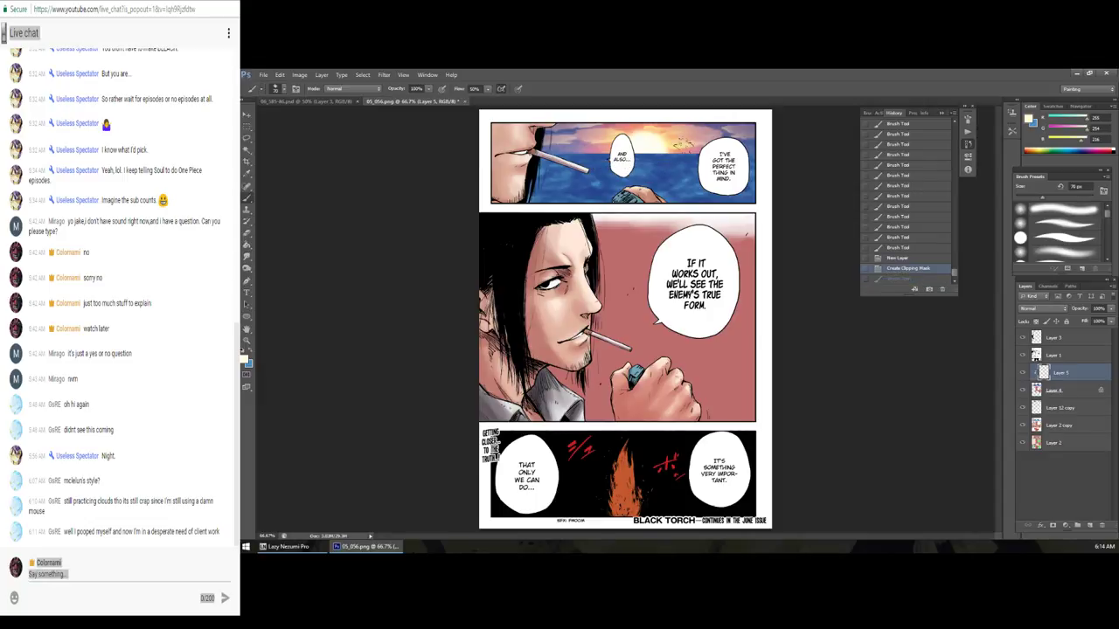
key(bracketleft)
key(bracketleft)
key(bracketleft)
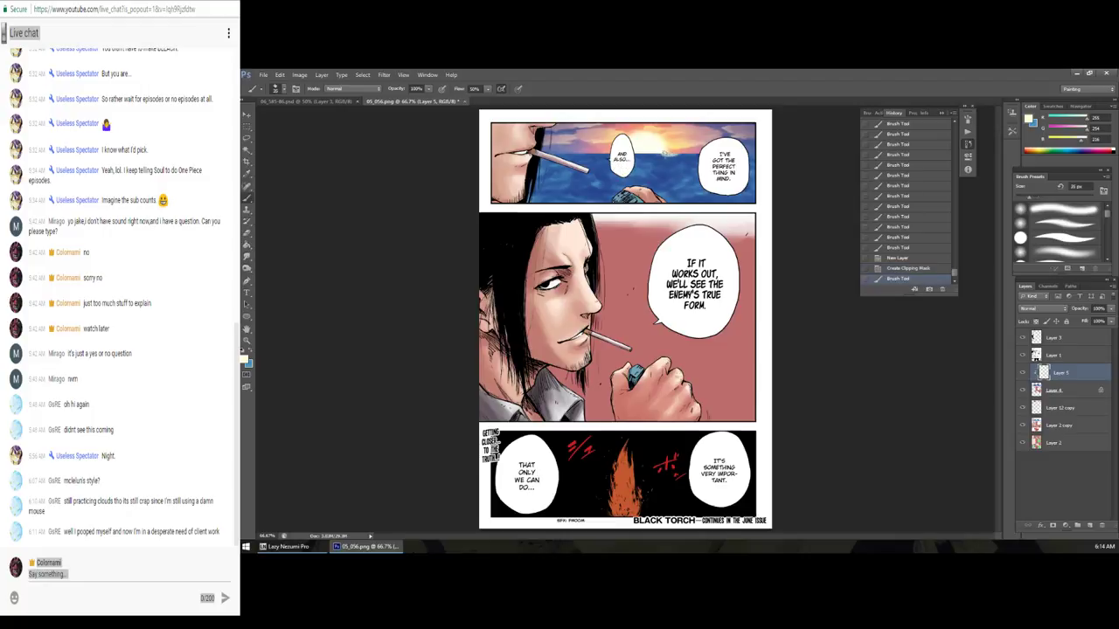
click(669, 153)
click(657, 153)
click(654, 155)
drag(653, 154, 638, 155)
key(ctrl+alt+z)
key(ctrl+alt+z)
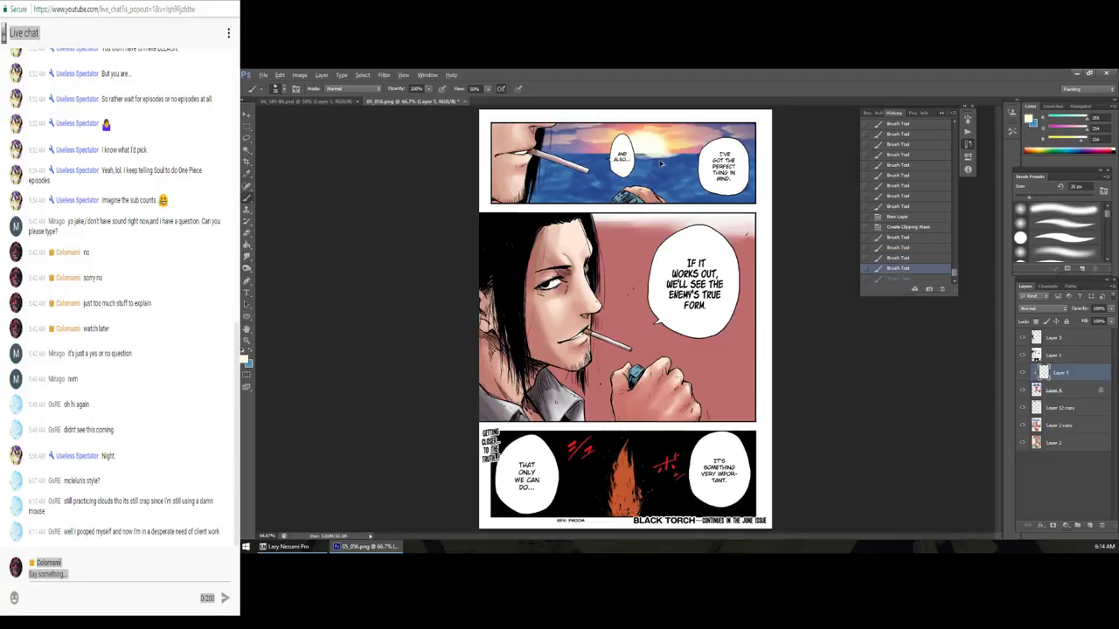
key(ctrl+alt+z)
key(ctrl+alt+z)
Step: With a 50 px brush, repaint bright light over the sun beside the cigarette
key(bracketright)
key(bracketright)
key(bracketright)
click(651, 159)
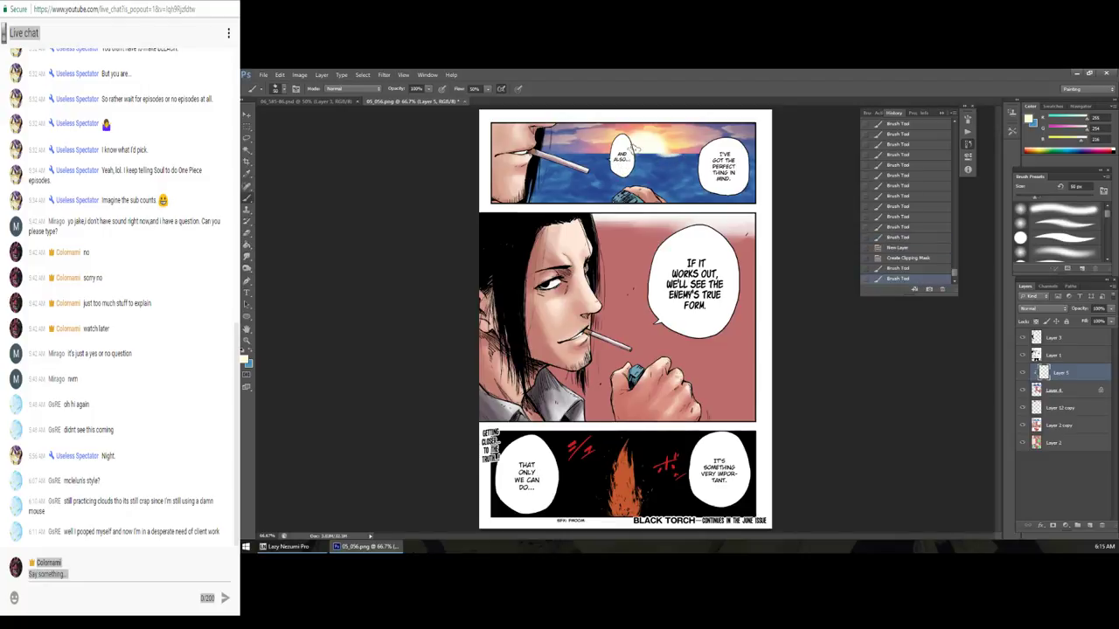
mouse_move(656, 156)
mouse_down()
mouse_move(587, 157)
mouse_move(593, 171)
mouse_move(631, 173)
mouse_move(636, 189)
mouse_move(616, 187)
mouse_up()
click(637, 160)
click(646, 159)
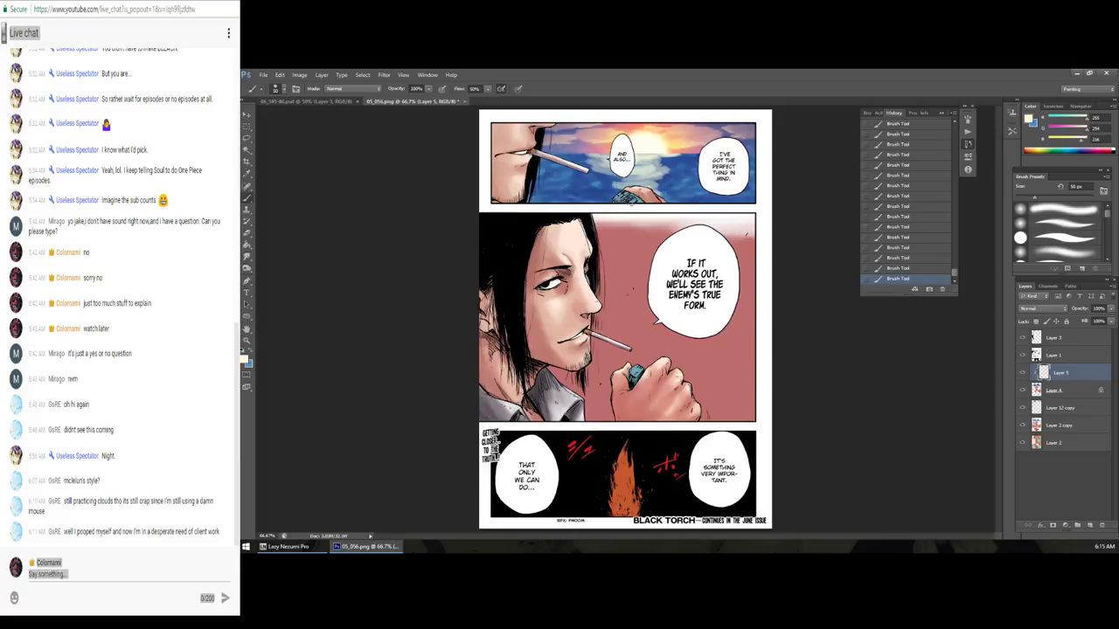
mouse_move(669, 156)
mouse_down()
mouse_move(659, 197)
mouse_move(595, 201)
mouse_move(603, 178)
mouse_move(572, 153)
mouse_up()
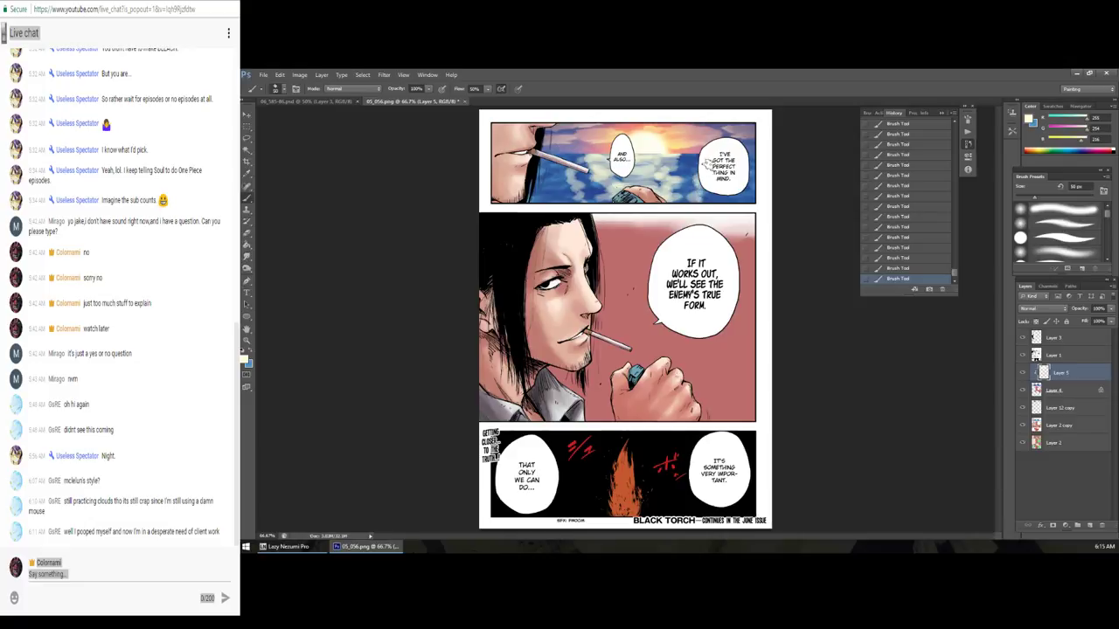
Step: Set Layer 5 to Soft Light blending at a lower opacity
click(1046, 310)
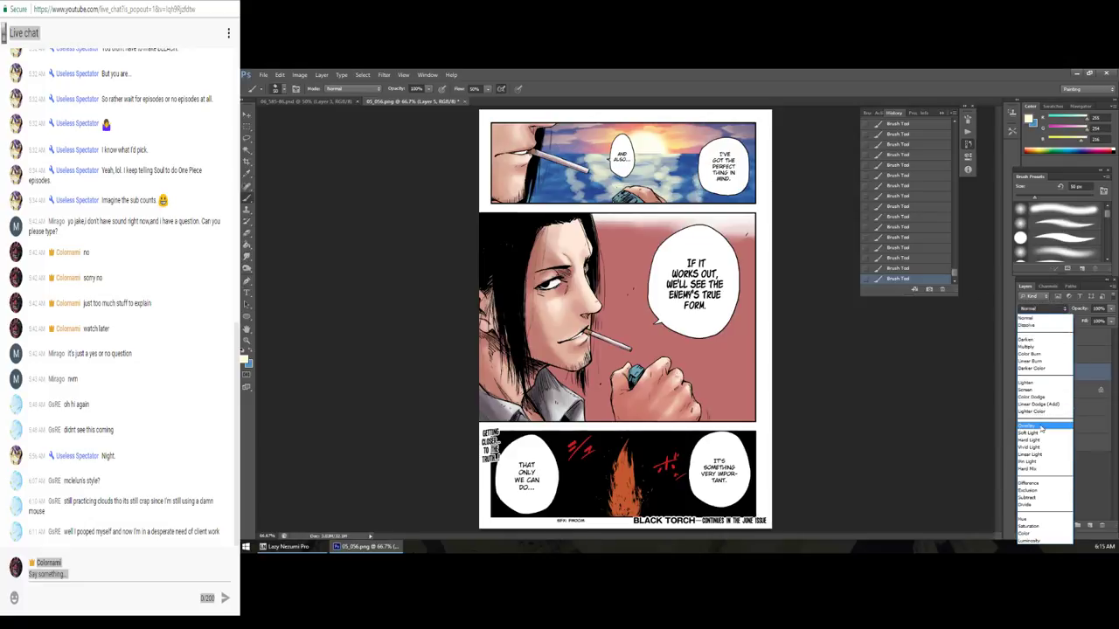
click(1038, 429)
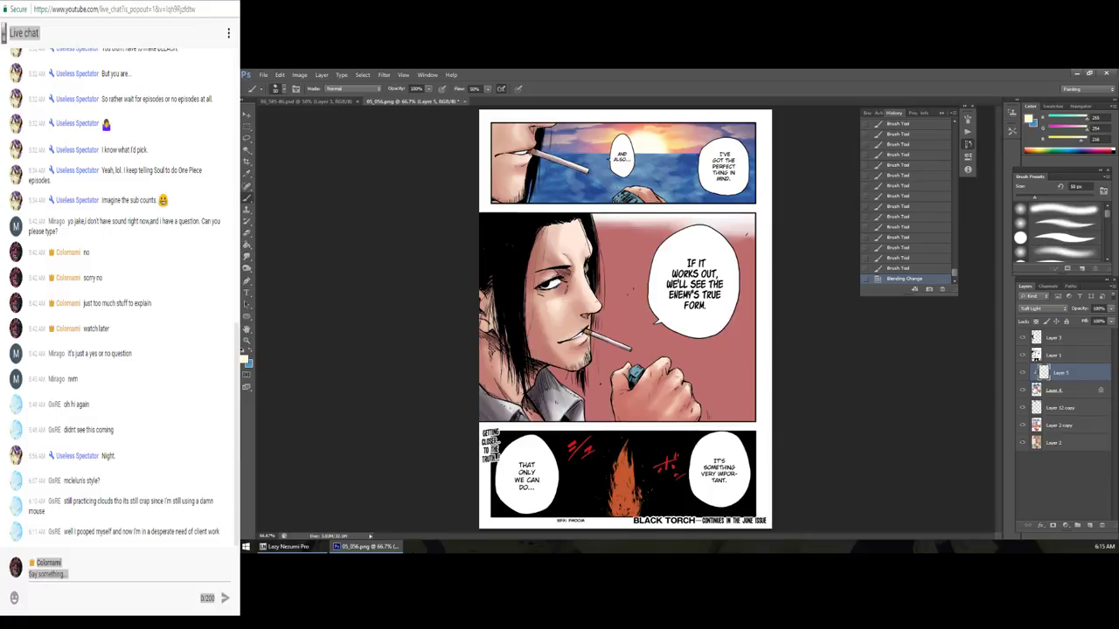
drag(1100, 319, 1102, 322)
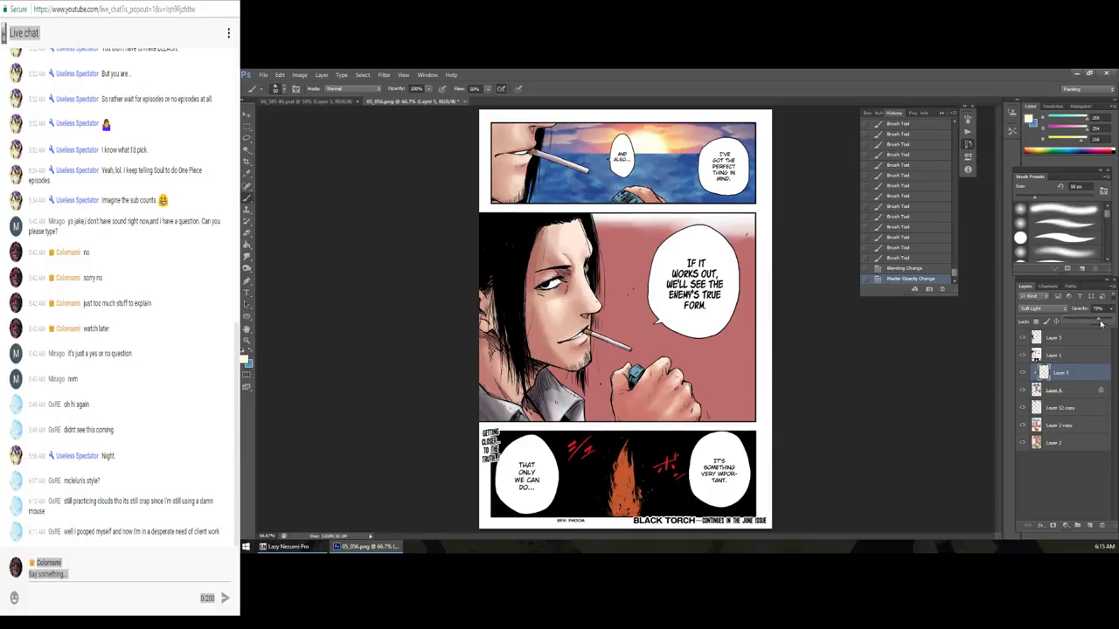
Step: Duplicate Layer 5 and apply a Gaussian Blur of about 31.9 px to the copy
key(ctrl+j)
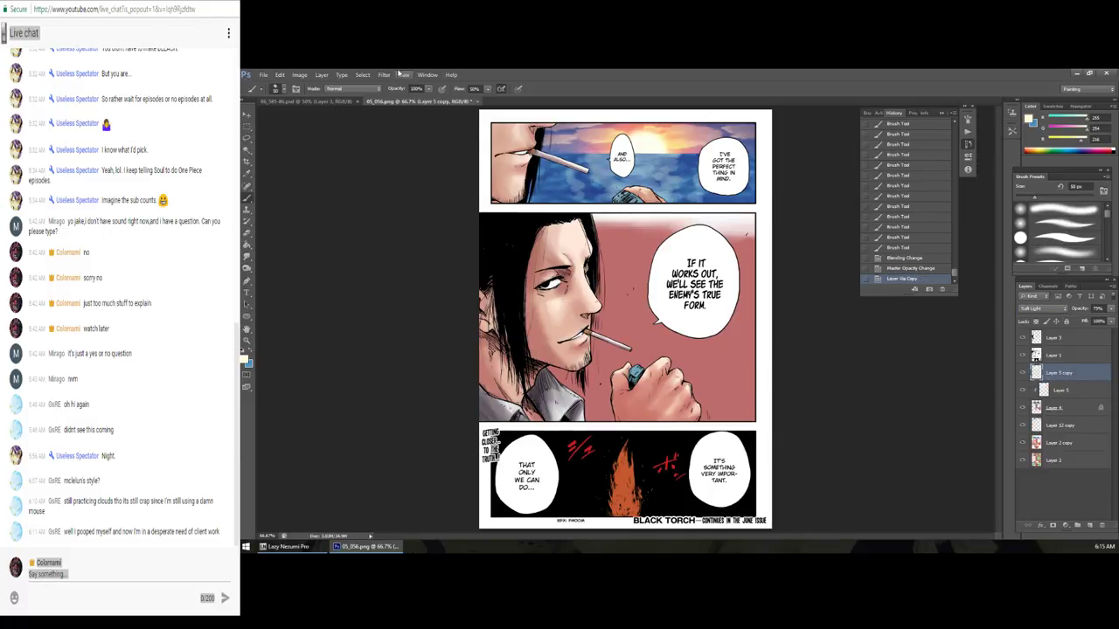
click(384, 74)
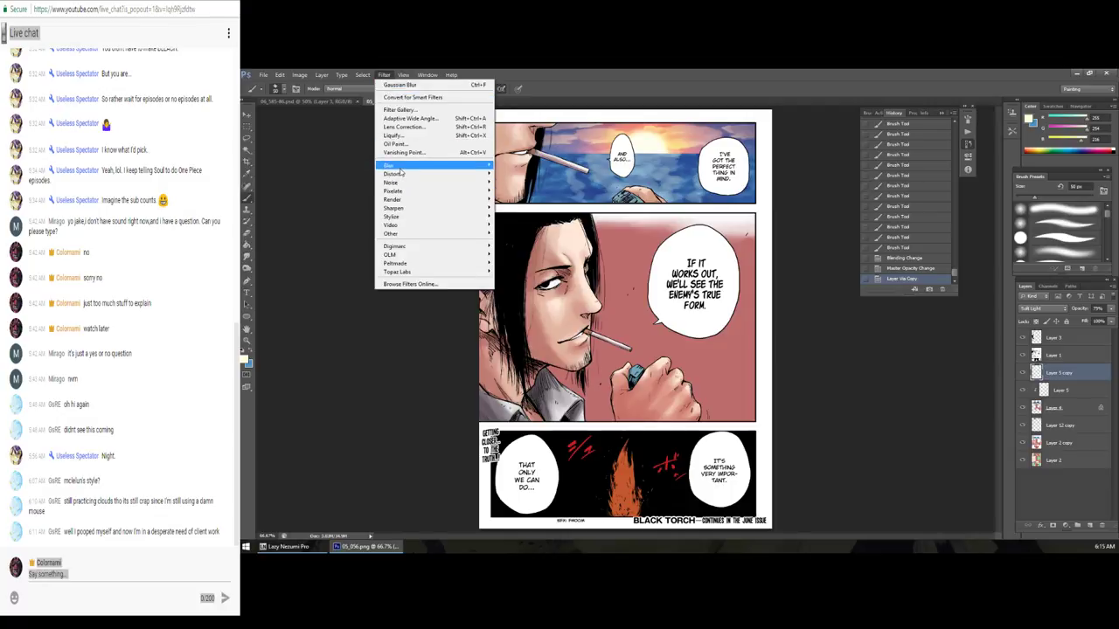
mouse_move(390, 165)
click(347, 228)
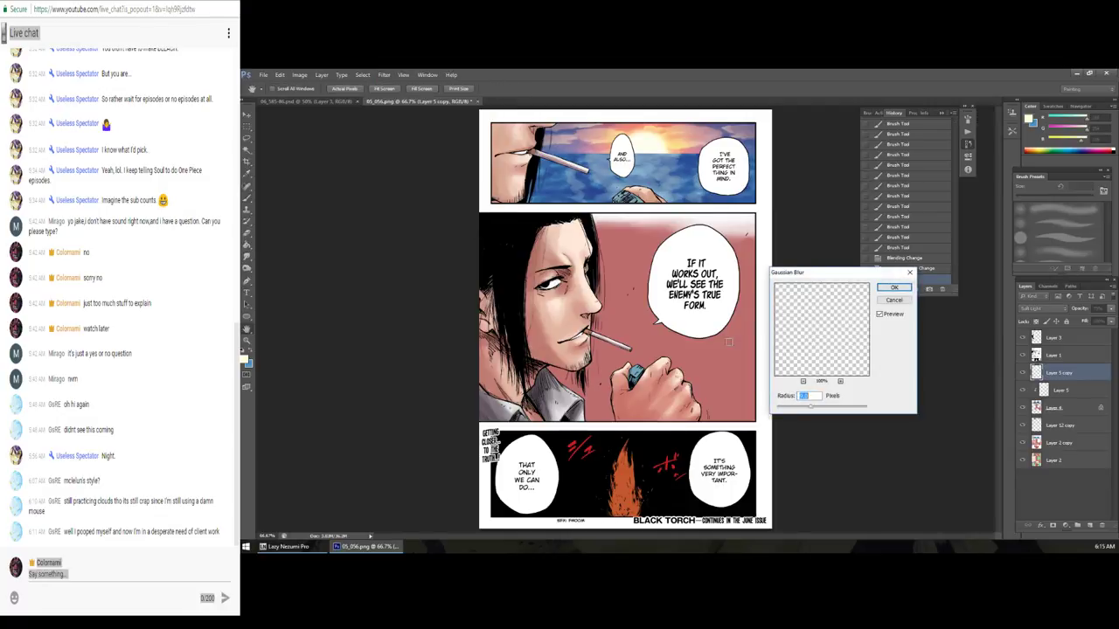
drag(823, 414, 826, 408)
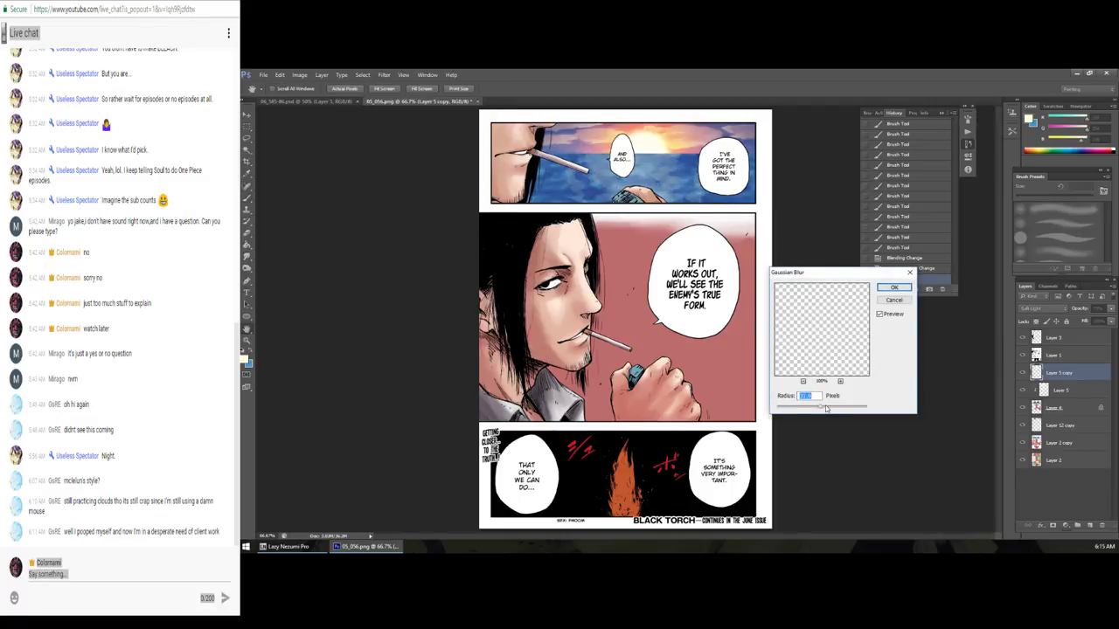
click(893, 287)
Step: Lower the original Layer 5 to 33% opacity
click(1059, 389)
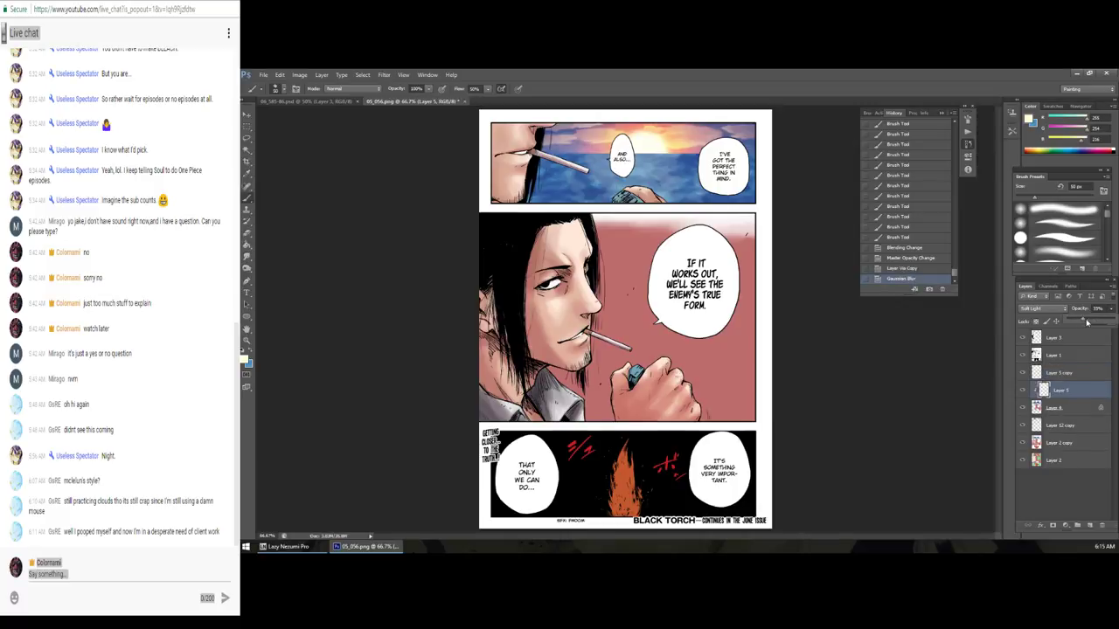
drag(1087, 322, 1085, 323)
ctrl+click(1093, 376)
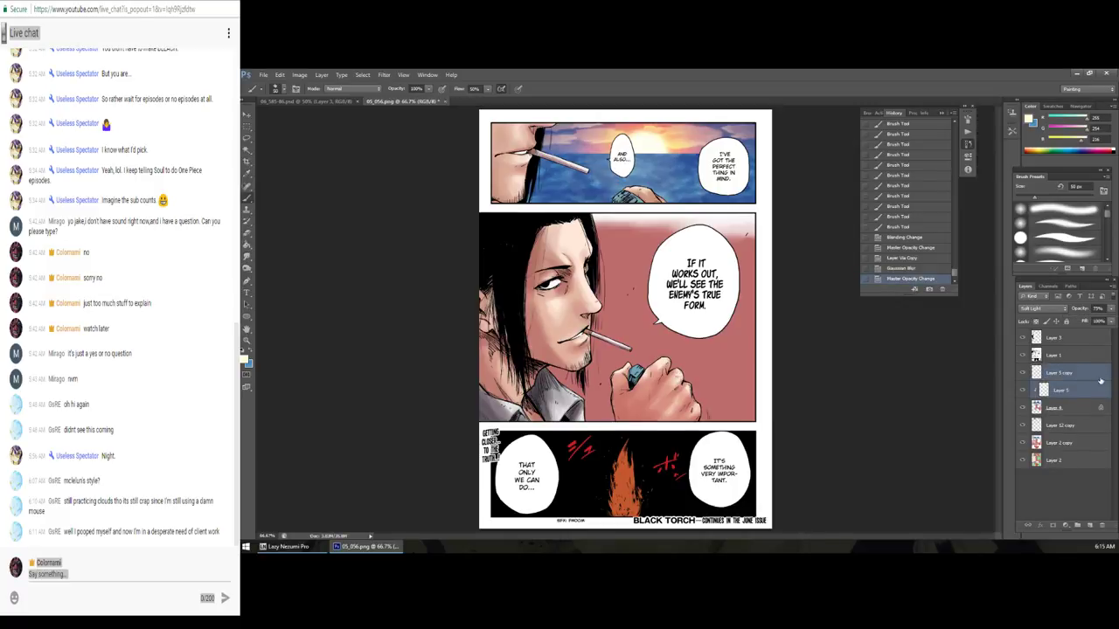
Step: Add a new Layer 6 and undo the trial strokes painted on it
click(1089, 524)
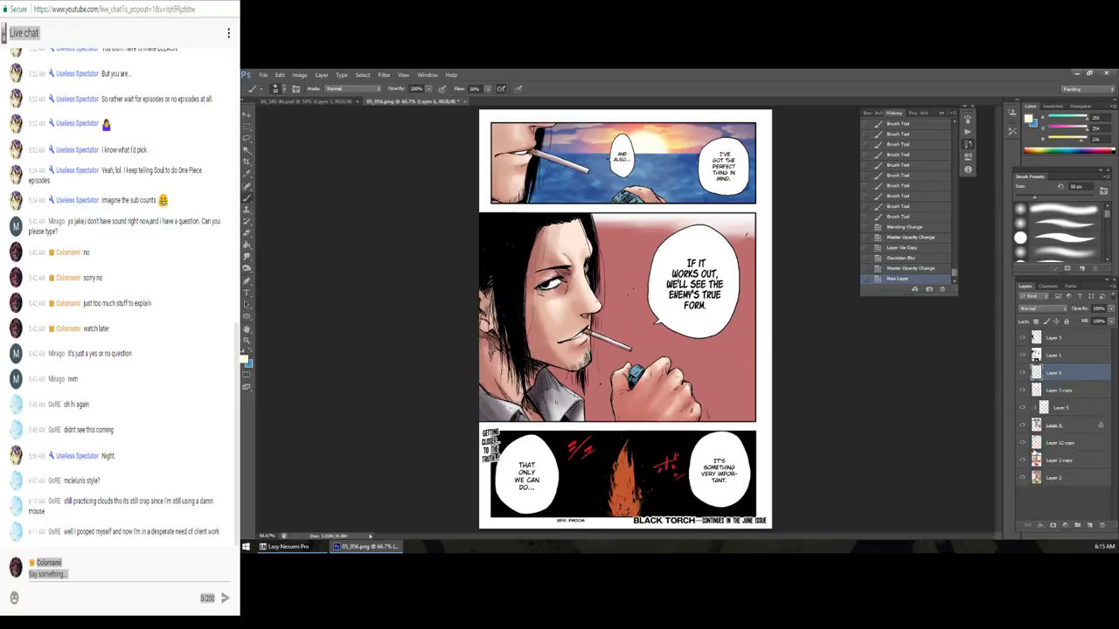
drag(644, 156, 651, 159)
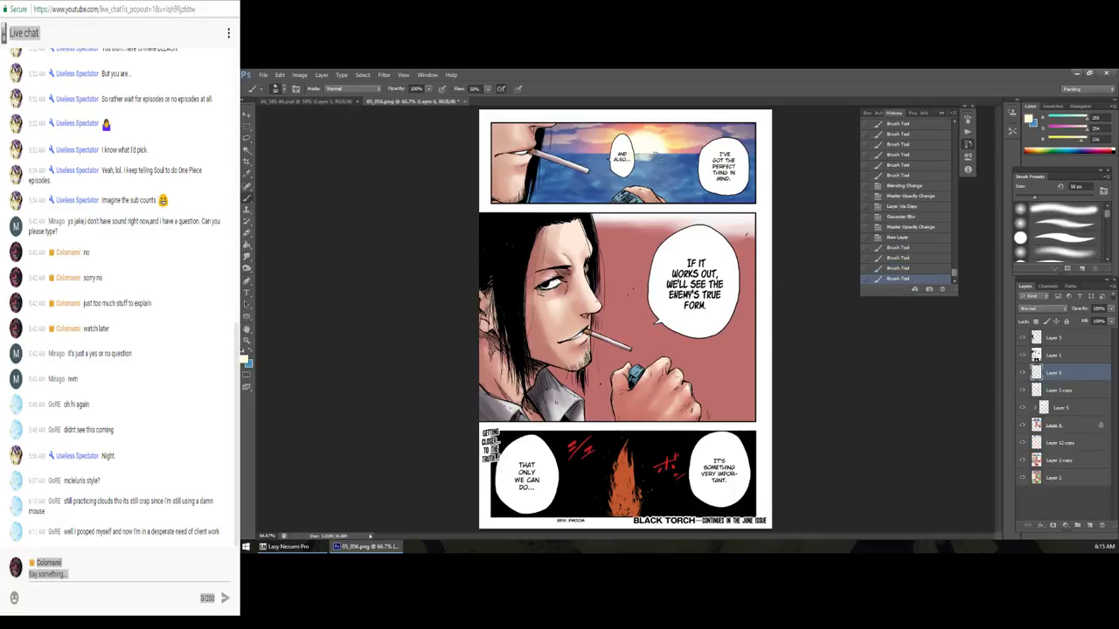
key(ctrl+alt+z)
key(ctrl+alt+z)
key(ctrl+alt+z)
key(ctrl+alt+z)
key(ctrl+alt+z)
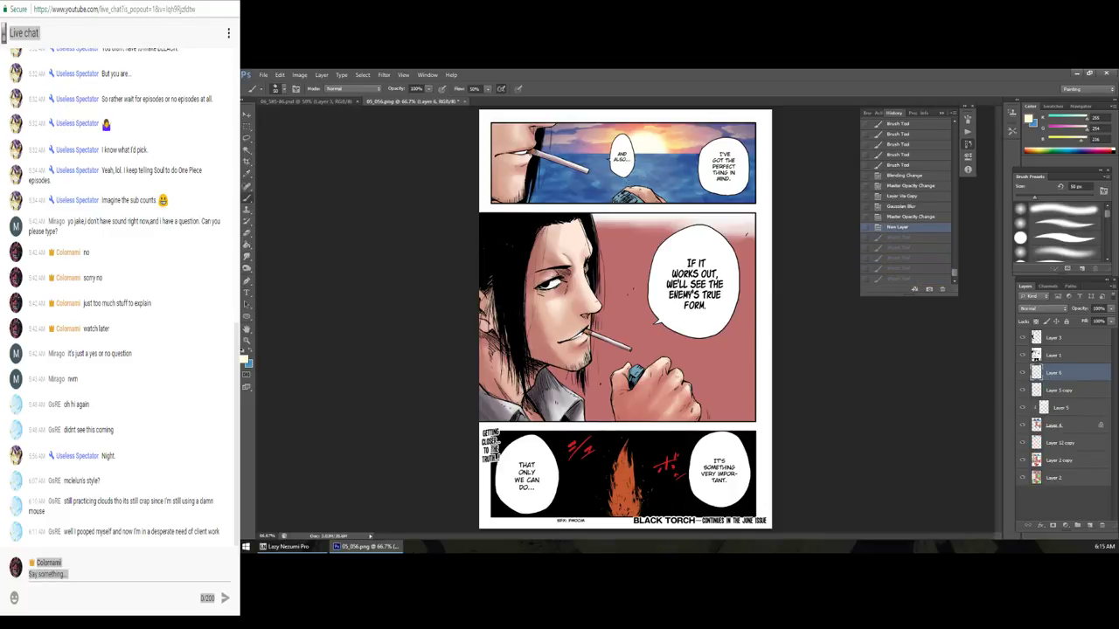
Step: Select Kyle's Inkbox Deliciously Dry Brush preset from the tool presets
click(269, 91)
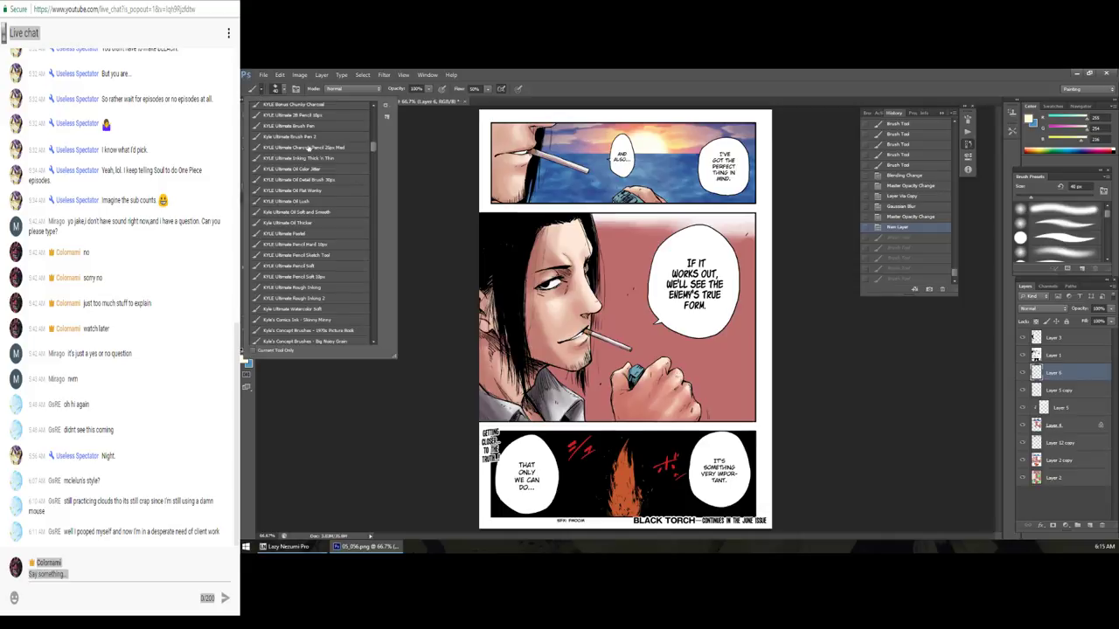
mouse_move(373, 148)
mouse_down()
mouse_move(370, 219)
mouse_move(383, 148)
mouse_up()
drag(382, 145, 382, 144)
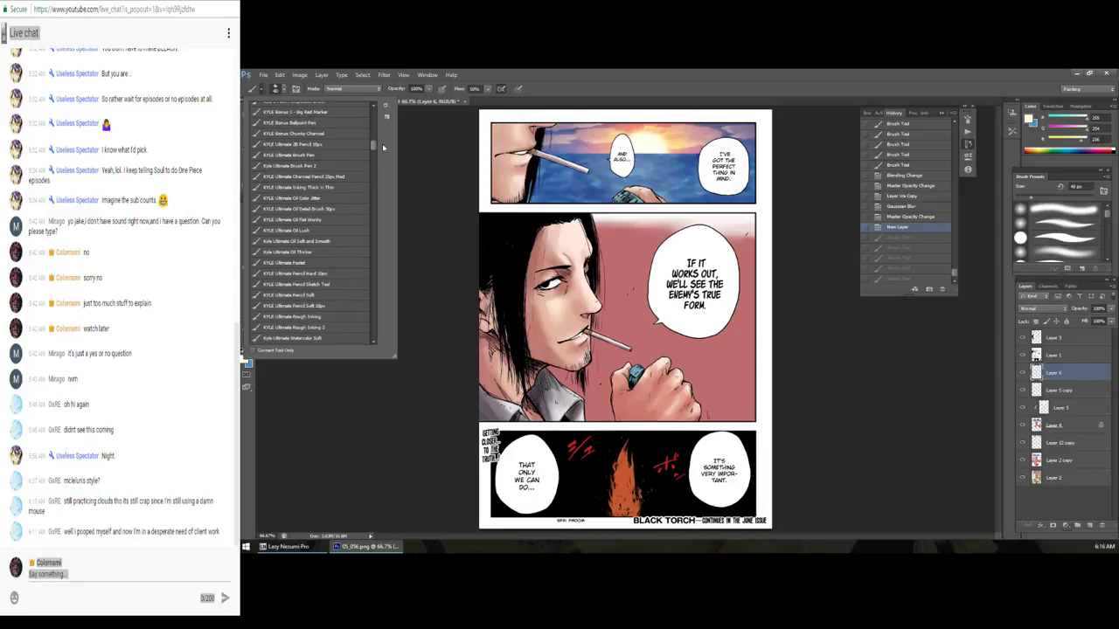
drag(382, 147, 382, 146)
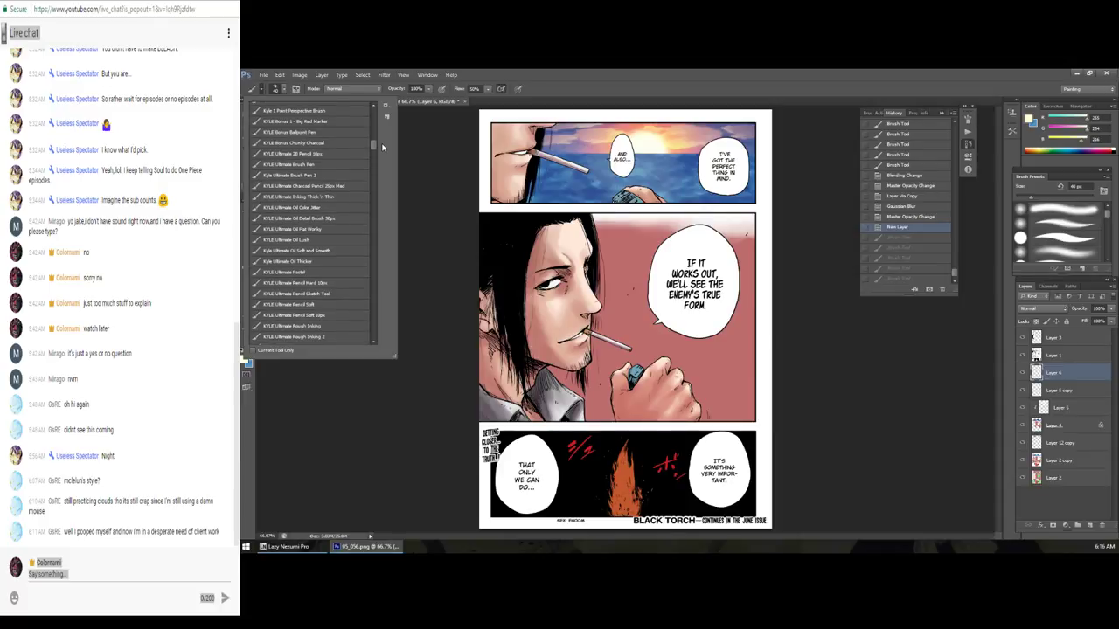
scroll(382, 146, up, 2)
scroll(381, 146, up, 1)
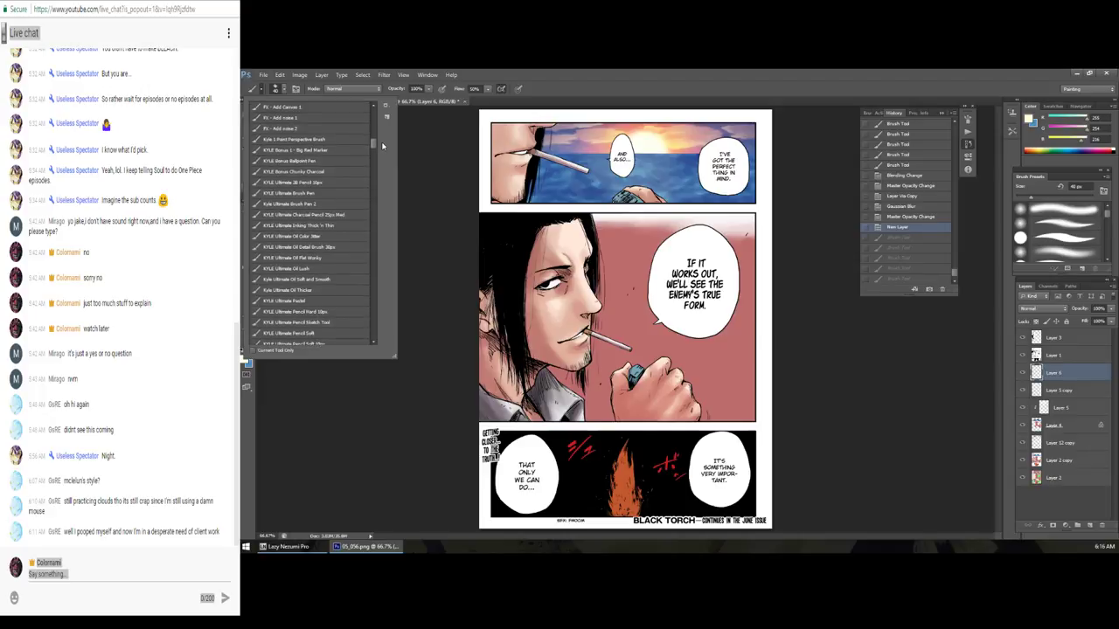
drag(381, 142, 343, 308)
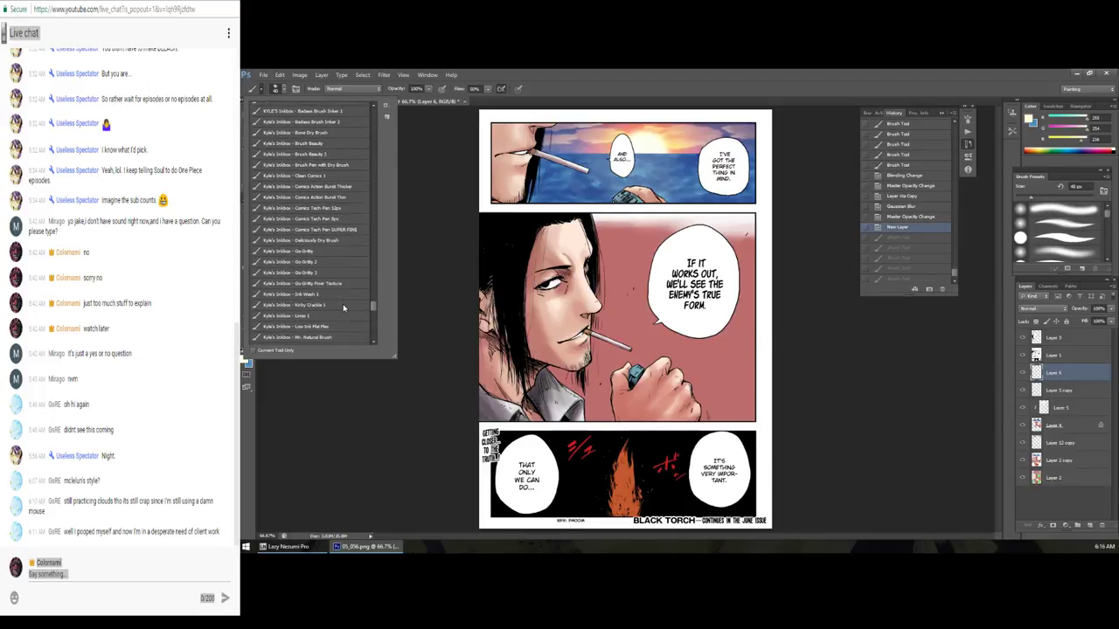
click(344, 236)
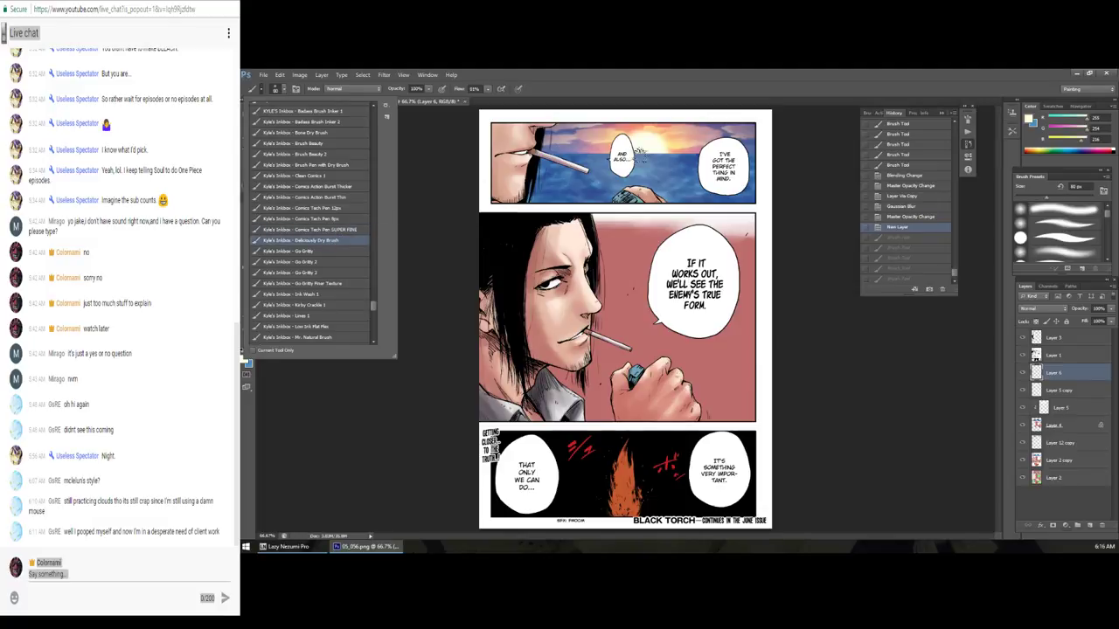
click(623, 160)
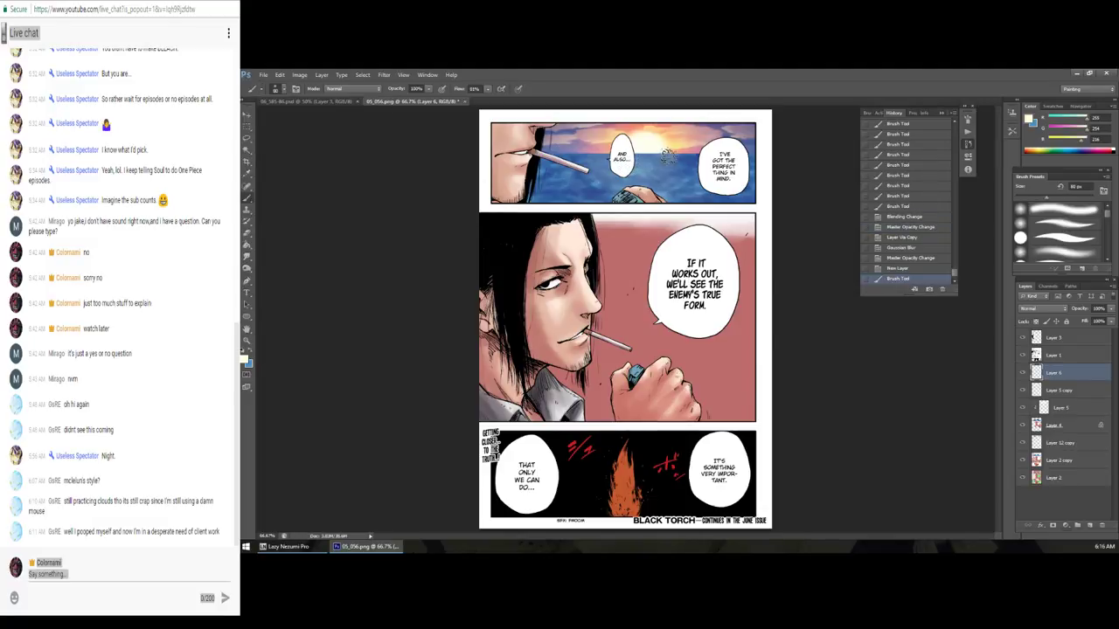
Step: Touch up the top-panel sky with dry-brush strokes and an eraser pass, undoing the last strokes
mouse_move(623, 159)
mouse_down()
mouse_move(636, 150)
mouse_move(642, 158)
mouse_move(616, 155)
mouse_move(674, 171)
mouse_move(622, 170)
mouse_up()
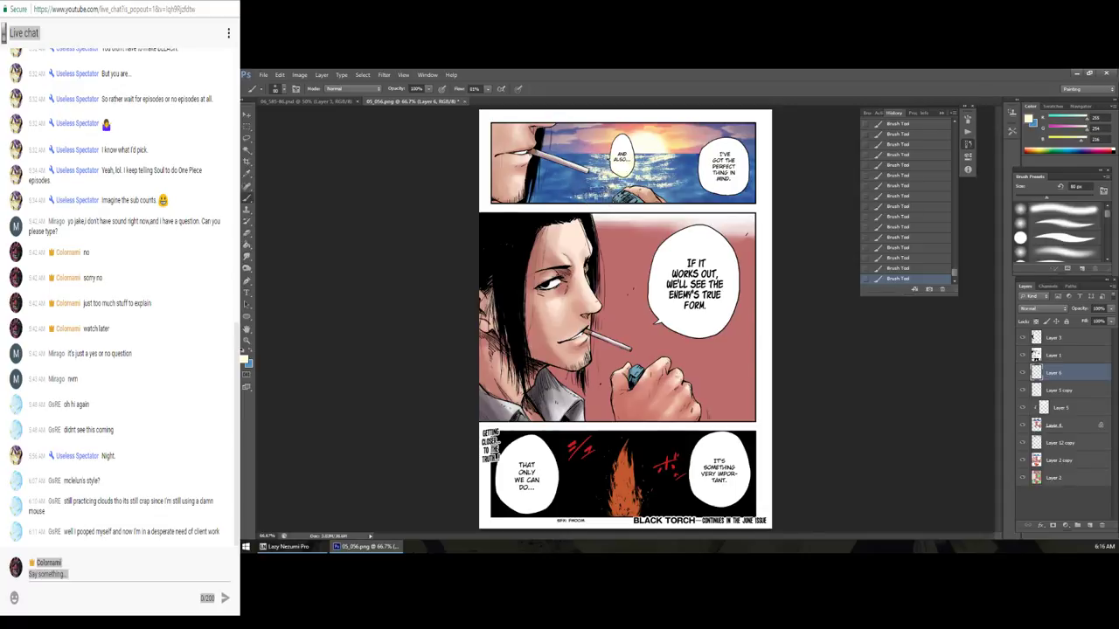
key(ctrl+z)
key(e)
drag(607, 194, 620, 209)
key(b)
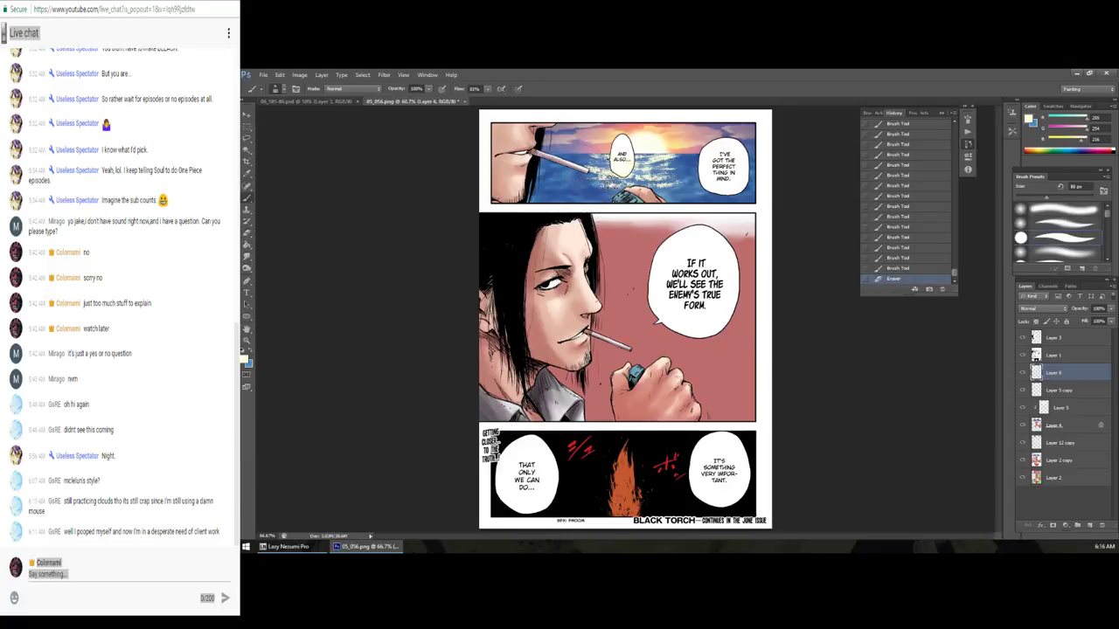
mouse_move(619, 166)
mouse_down()
mouse_move(585, 160)
mouse_move(603, 153)
mouse_up()
key(ctrl+z)
key(ctrl+z)
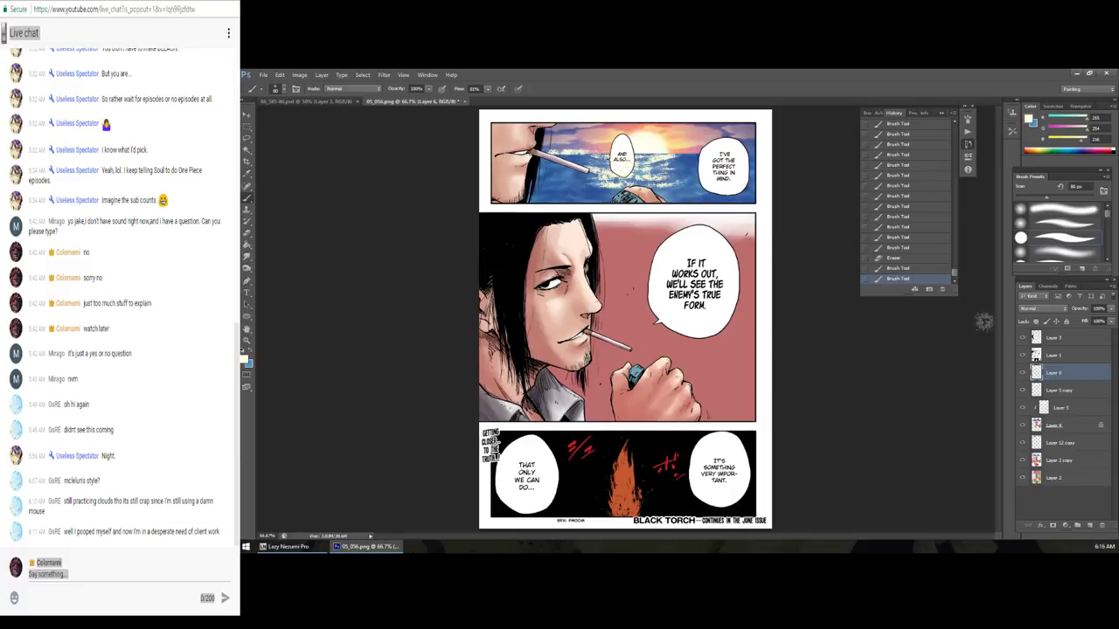
key(ctrl+z)
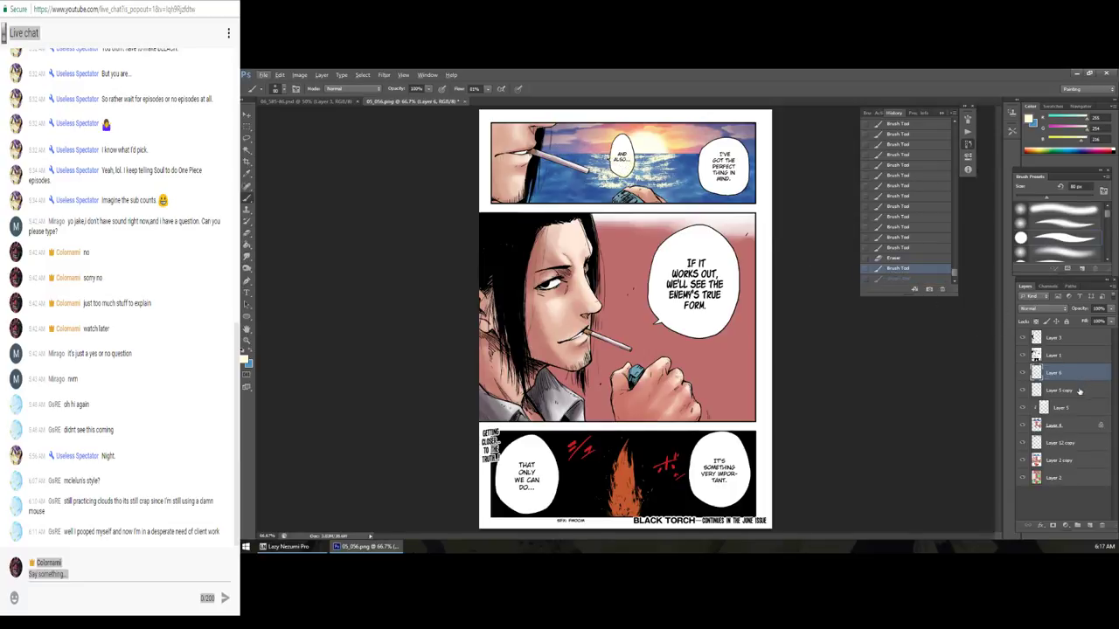
Step: Clip the two colour layers to the art beneath and test a stroke near the top panel's edge
alt+click(1075, 395)
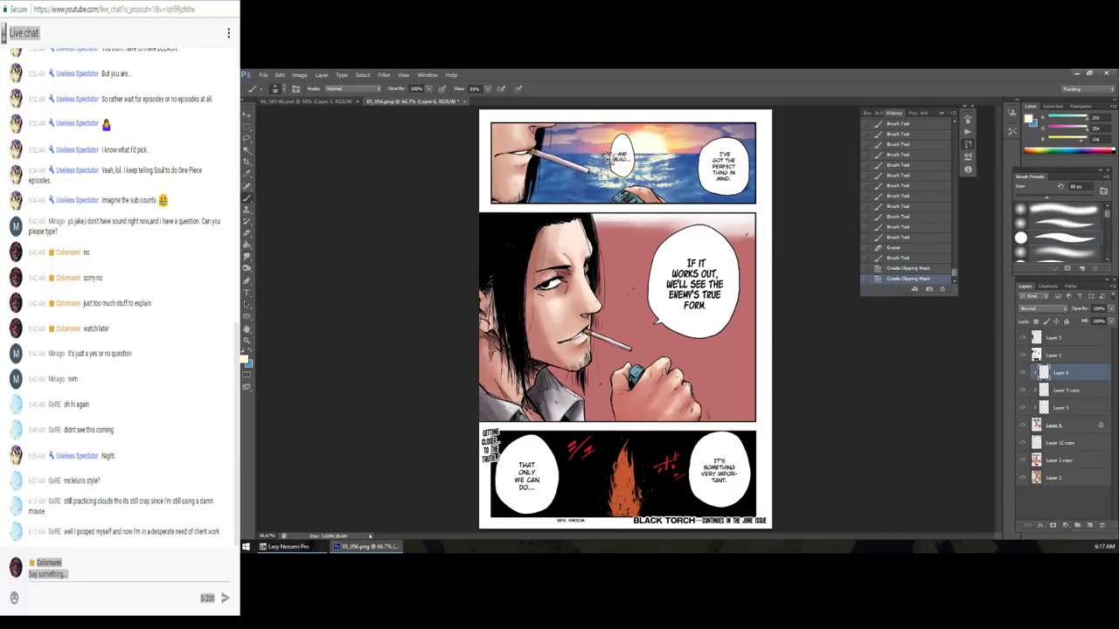
drag(528, 151, 542, 149)
key(ctrl+z)
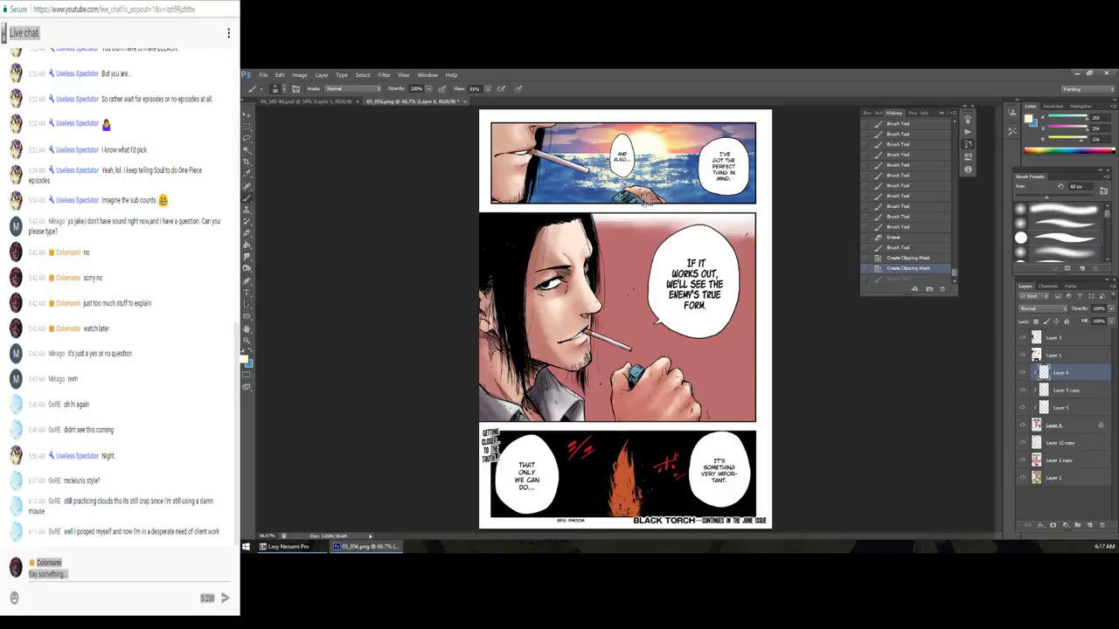
drag(619, 201, 653, 205)
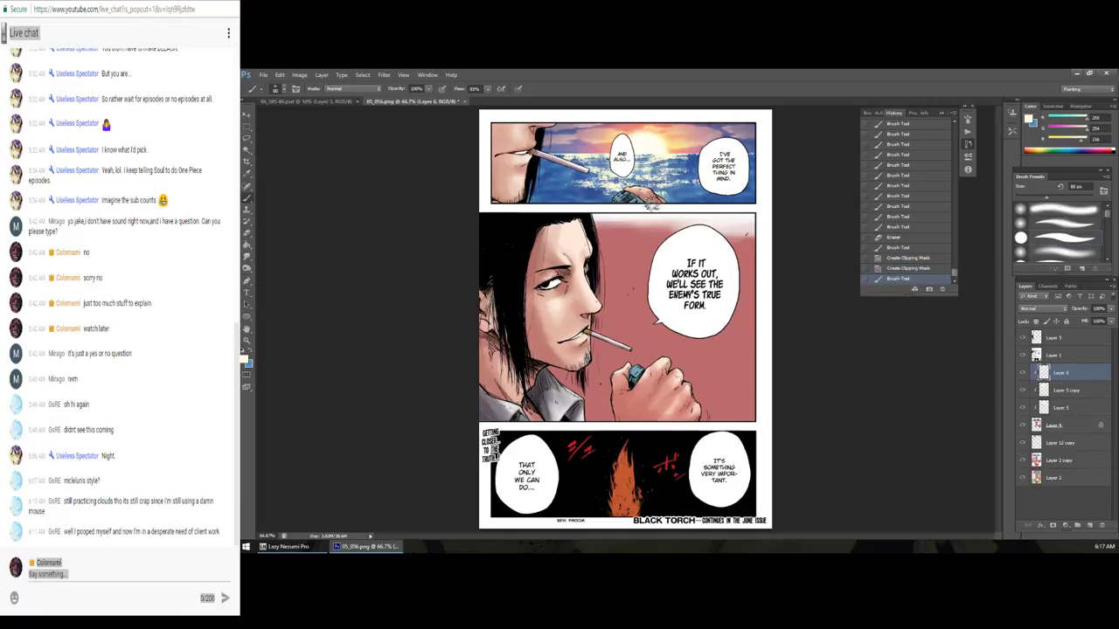
Step: Preview Color Burn, Overlay and Pin Light blending on the layer, then return to Normal
click(1053, 309)
click(1035, 353)
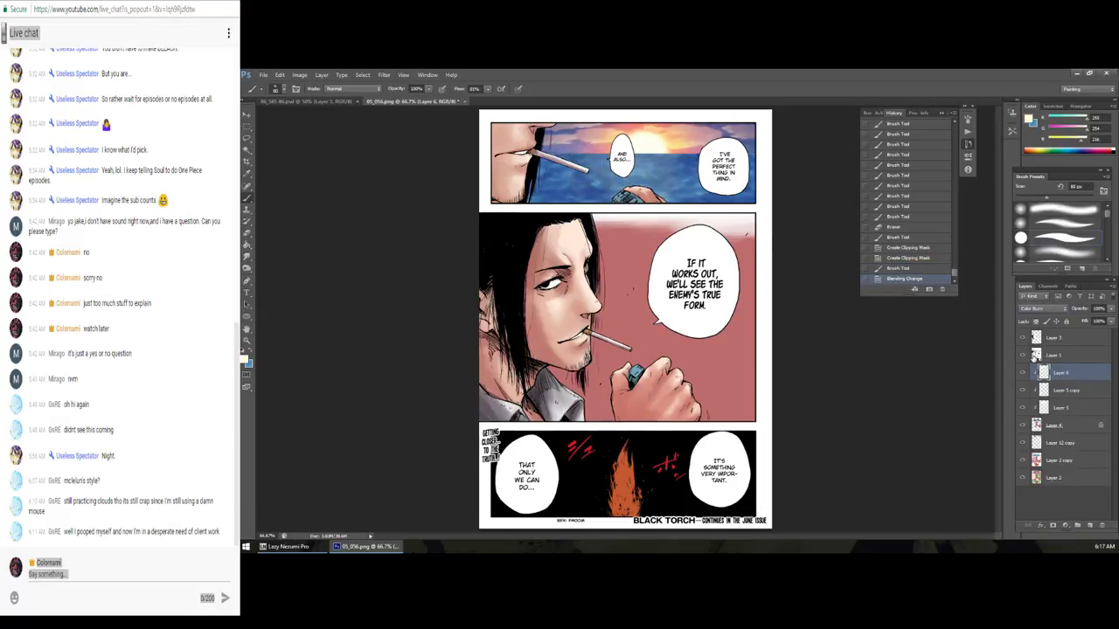
key(Down)
key(Down)
key(Down)
key(Down)
key(Down)
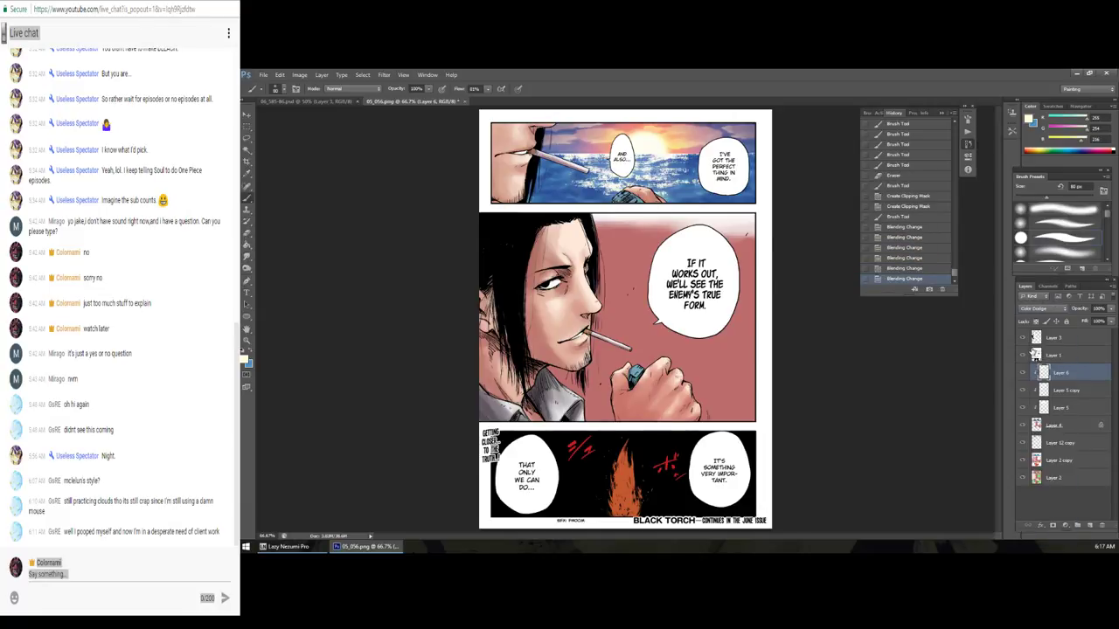
key(Down)
key(Down)
key(Down)
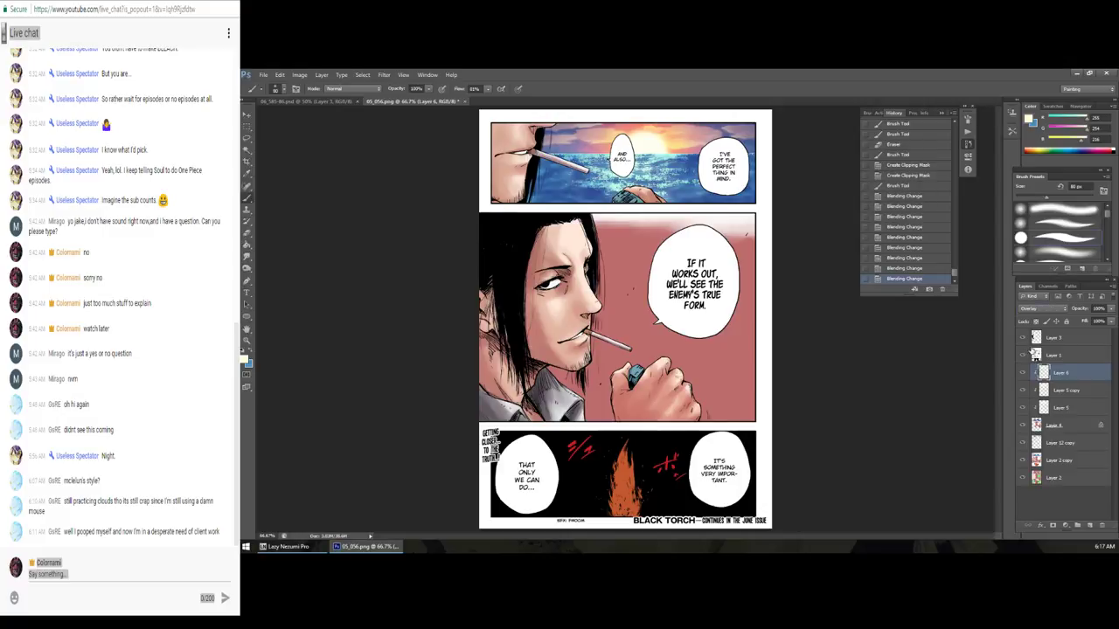
key(Down)
key(Down)
key(Down)
key(Down)
key(Down)
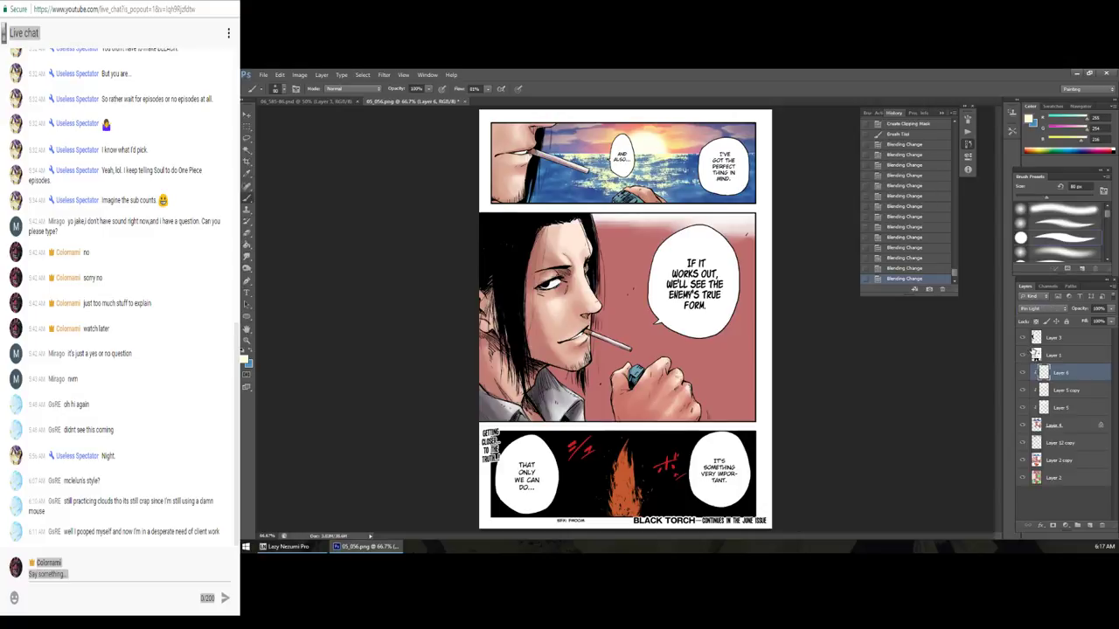
key(Down)
key(Down)
key(Down)
key(Down)
key(shift+alt+n)
key(Up)
Step: Set Layer 6 to 63% opacity, undo a trial blur and Screen mode, and duplicate it
click(1113, 310)
drag(1080, 321, 1092, 321)
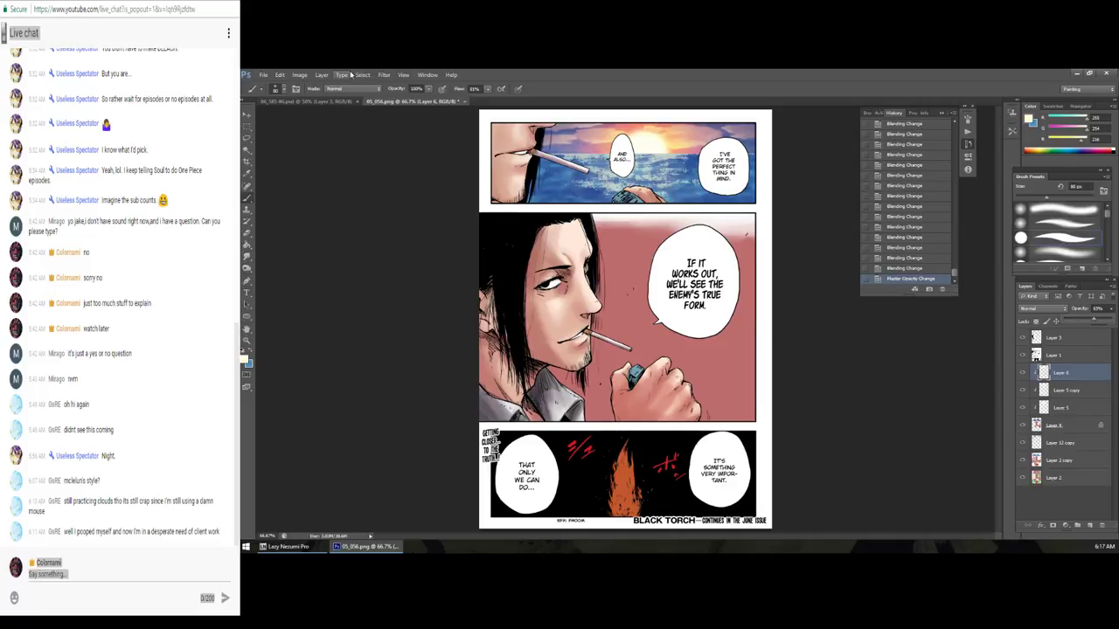
click(383, 75)
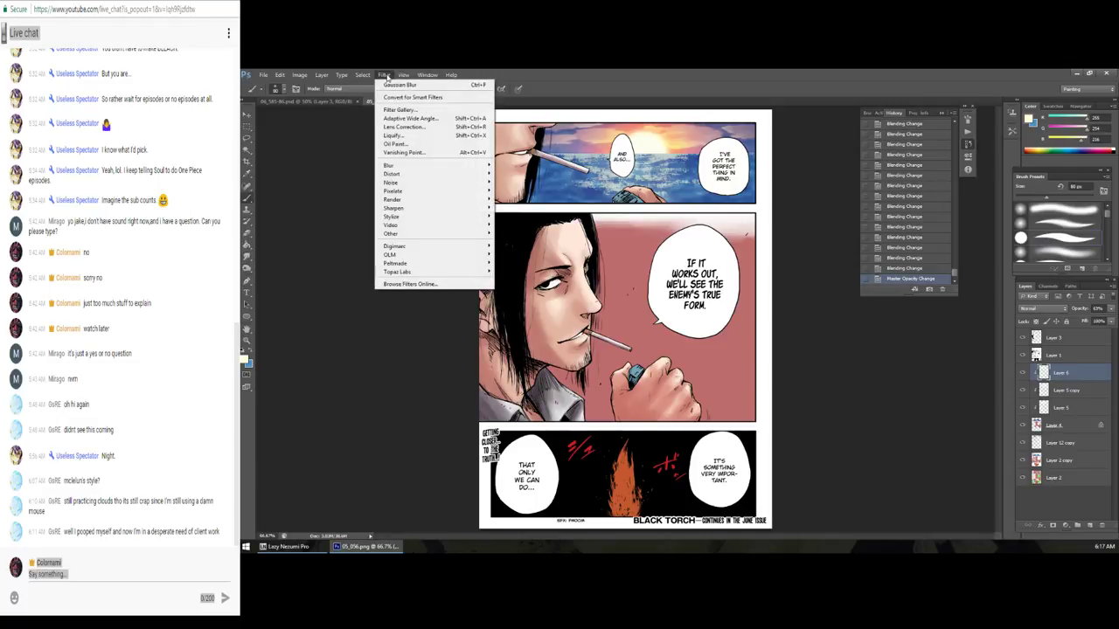
click(407, 85)
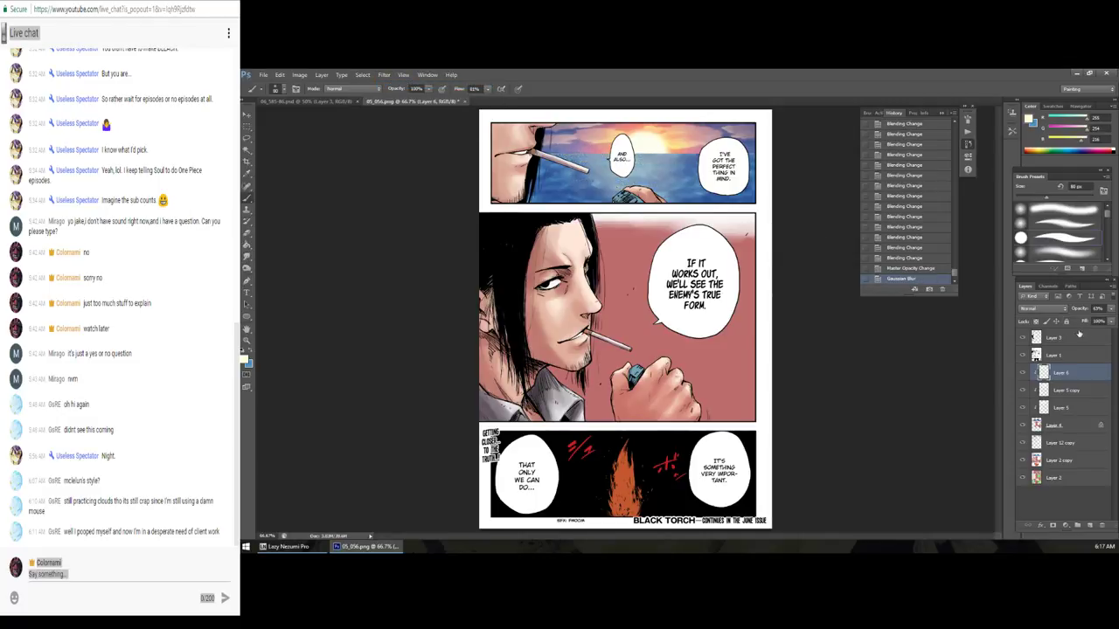
click(1042, 308)
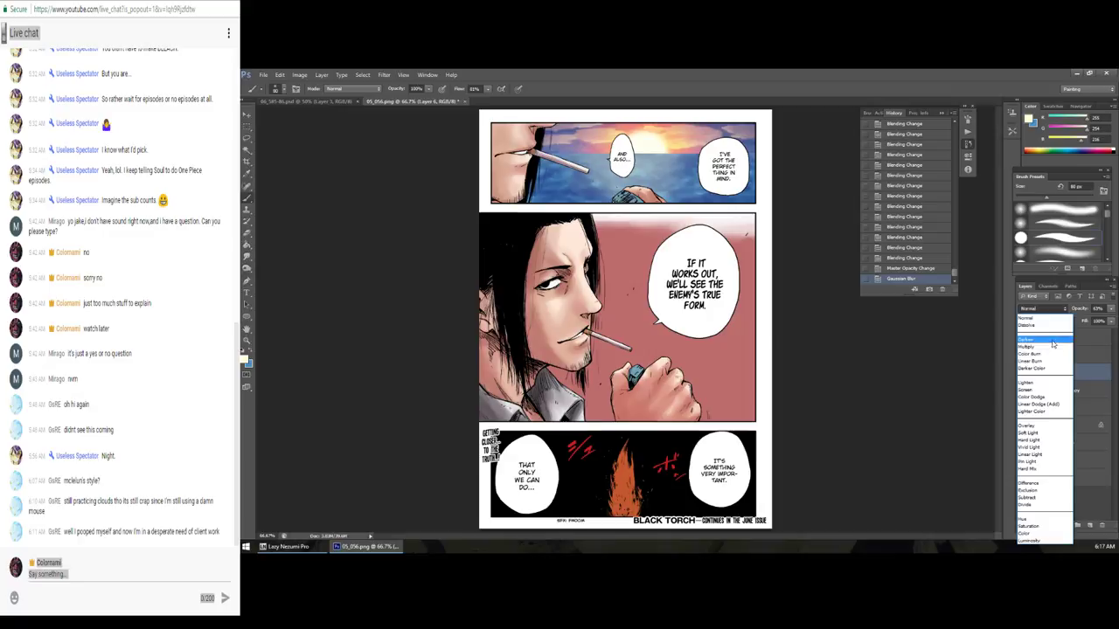
click(1040, 393)
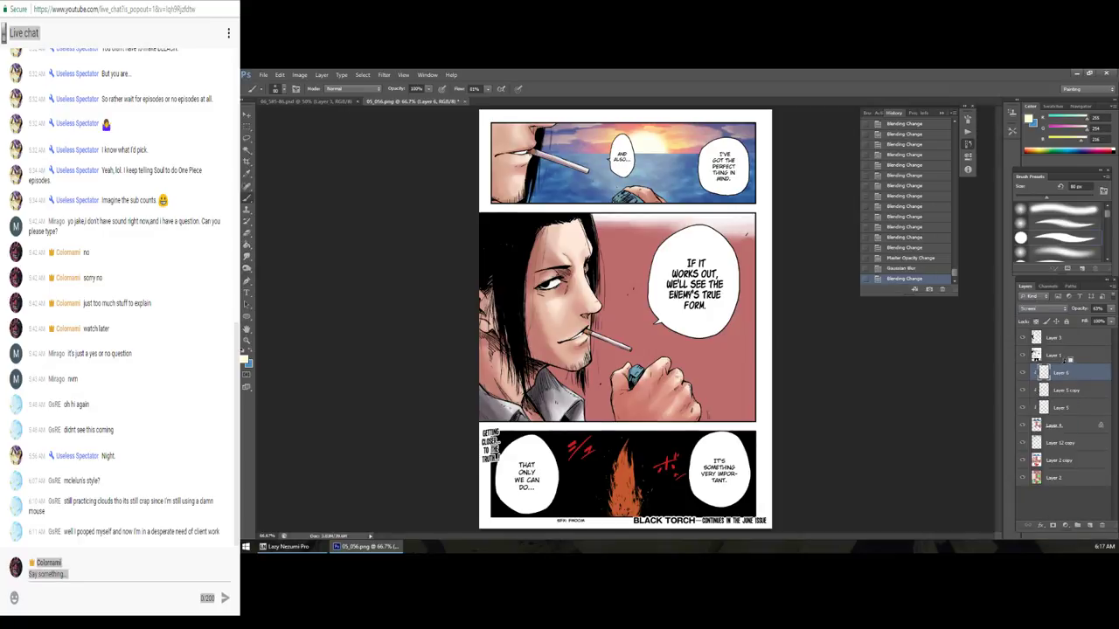
key(ctrl+alt+z)
key(ctrl+alt+z)
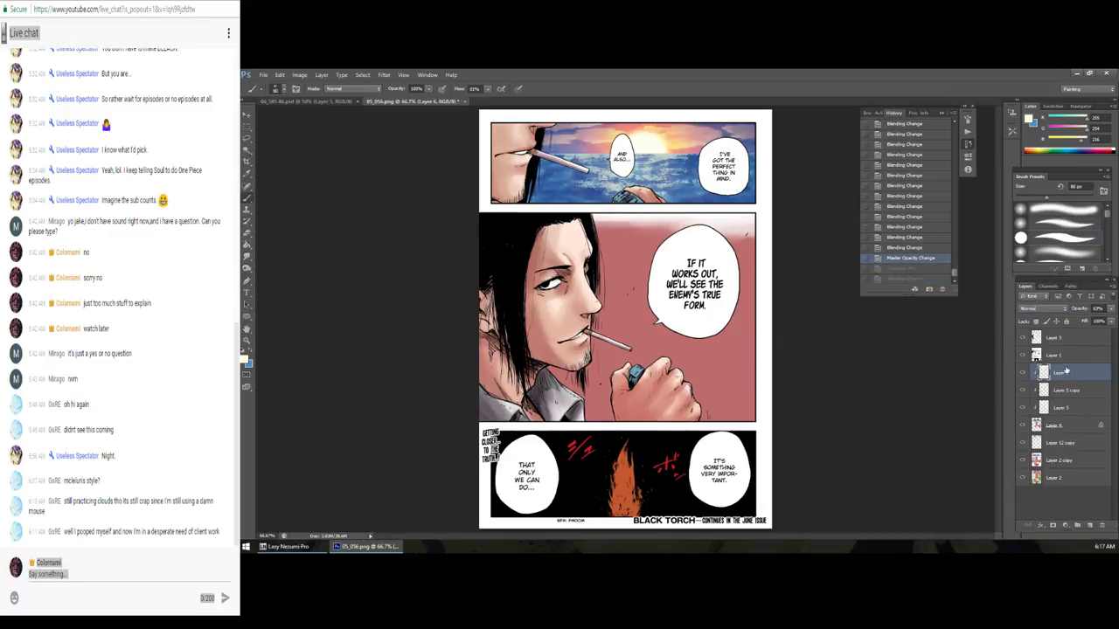
key(ctrl+j)
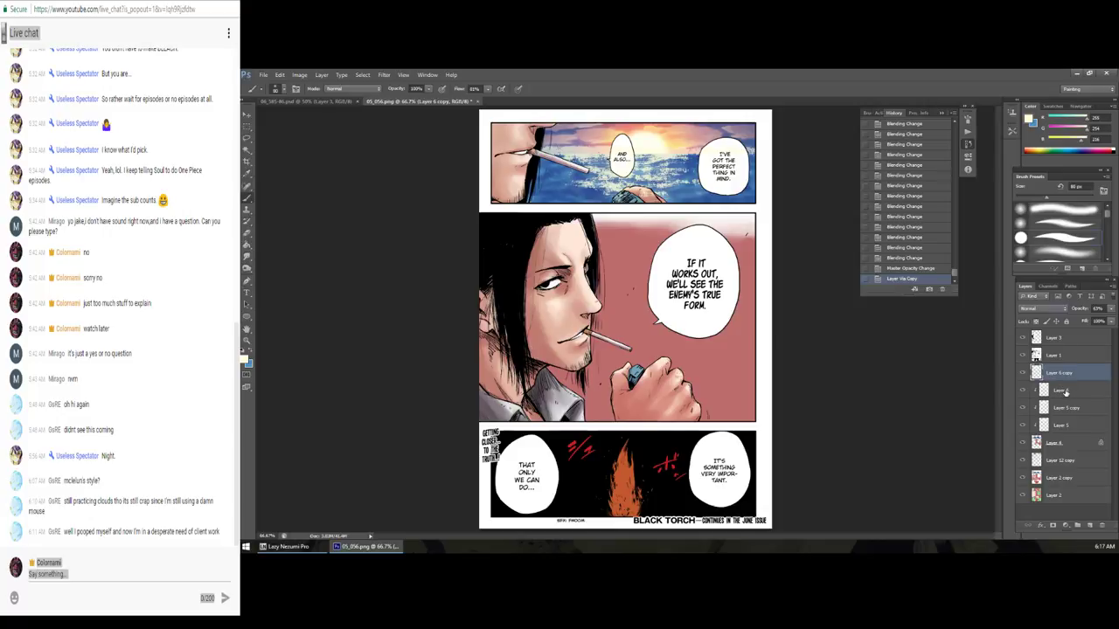
Step: Clip Layer 6 copy to the layers below and Gaussian-blur Layer 6
alt+click(1032, 381)
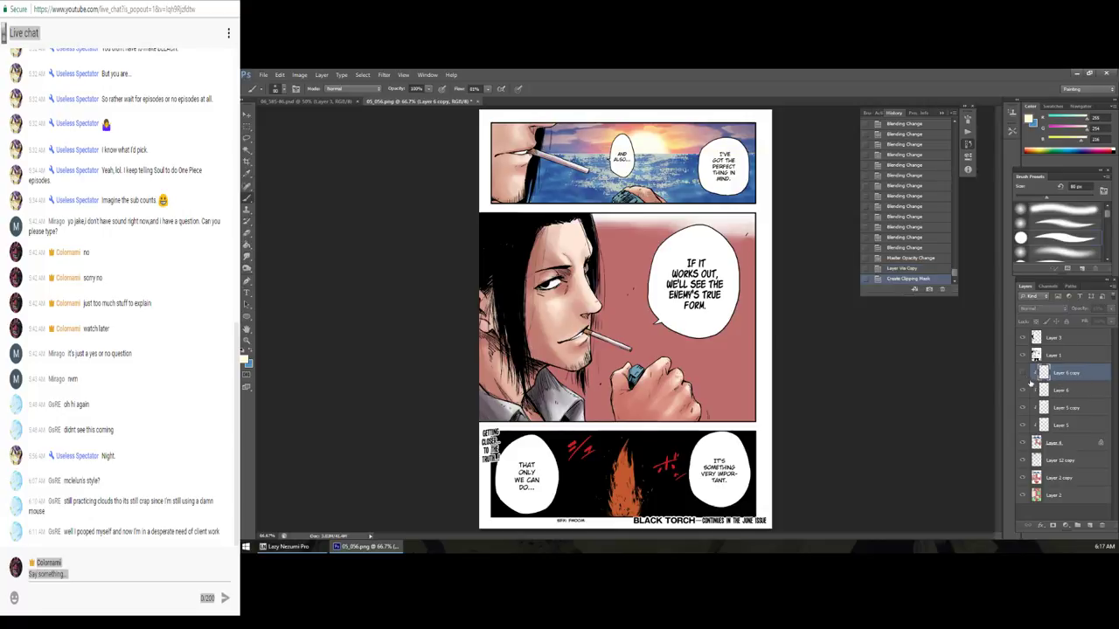
click(1067, 394)
click(384, 75)
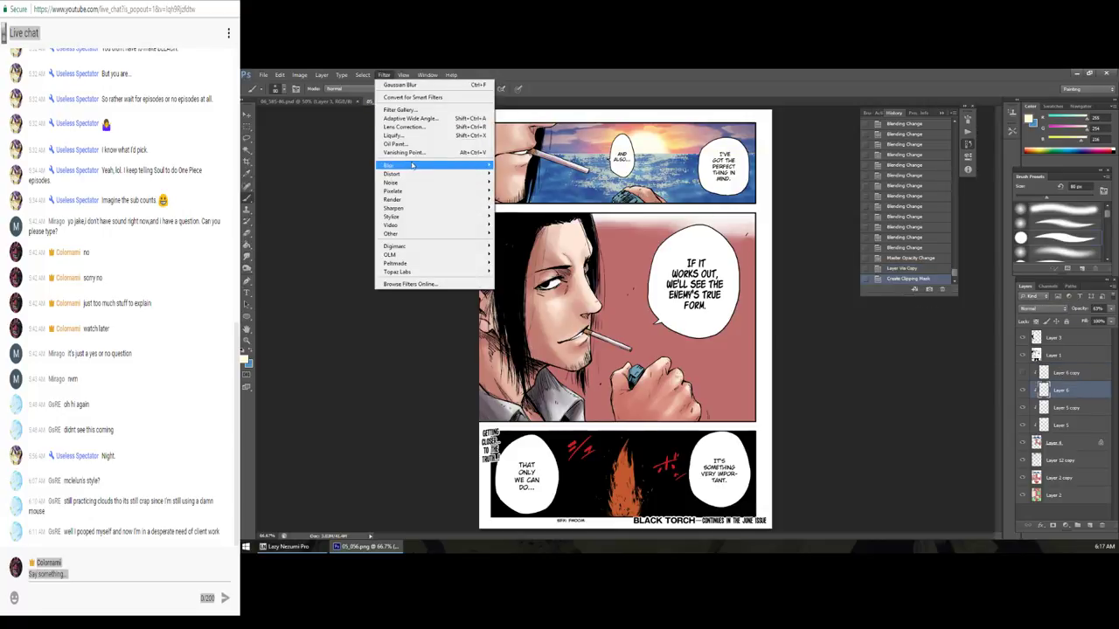
click(338, 228)
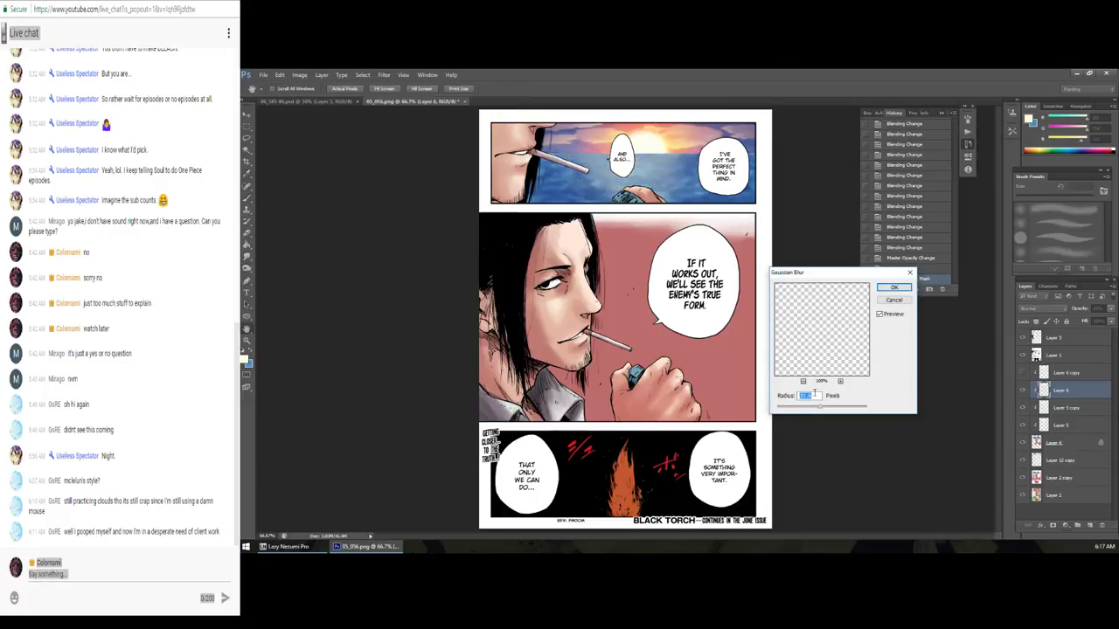
drag(798, 412, 805, 411)
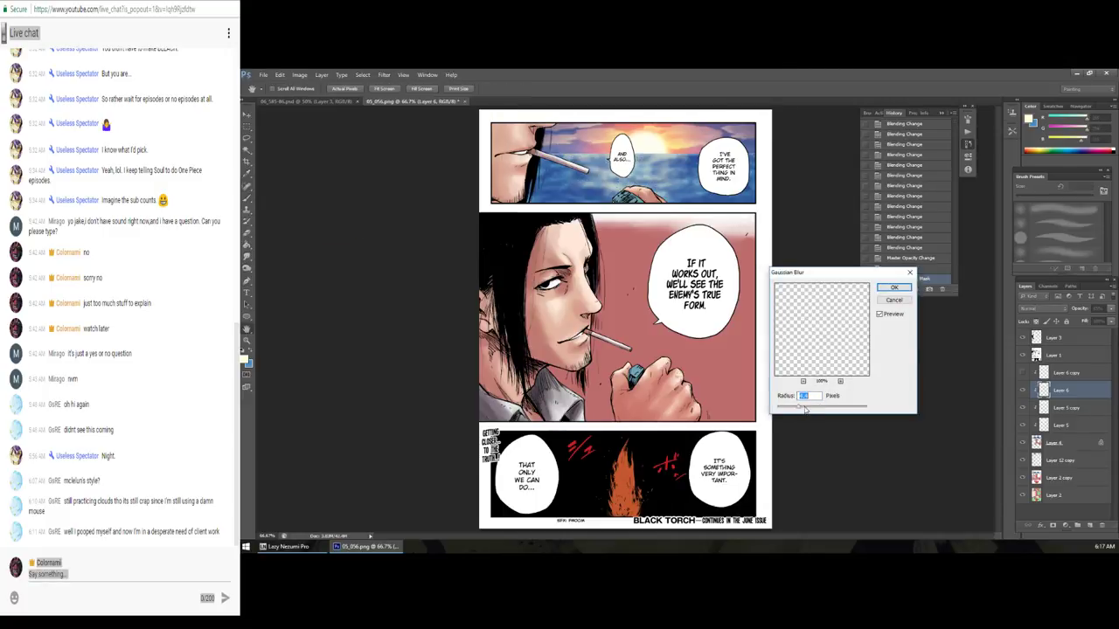
click(893, 288)
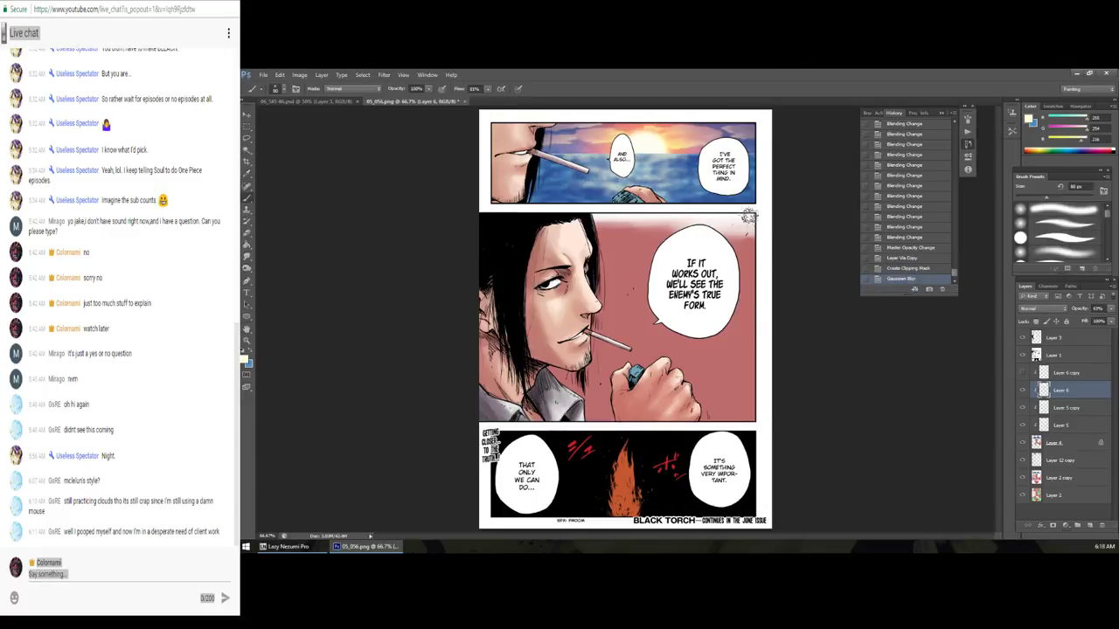
Step: Try Hard Light, Divide, Linear Burn and Dissolve on Layer 6, and lower it to about 38% opacity
click(1041, 308)
click(1041, 441)
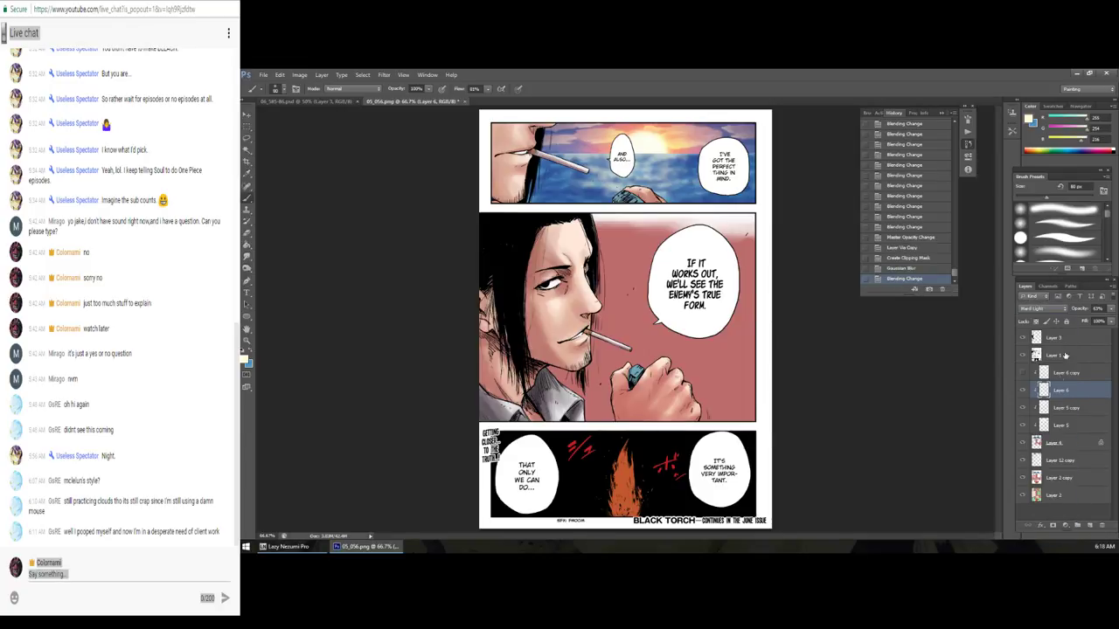
key(Down)
key(Down)
key(Down)
key(Down)
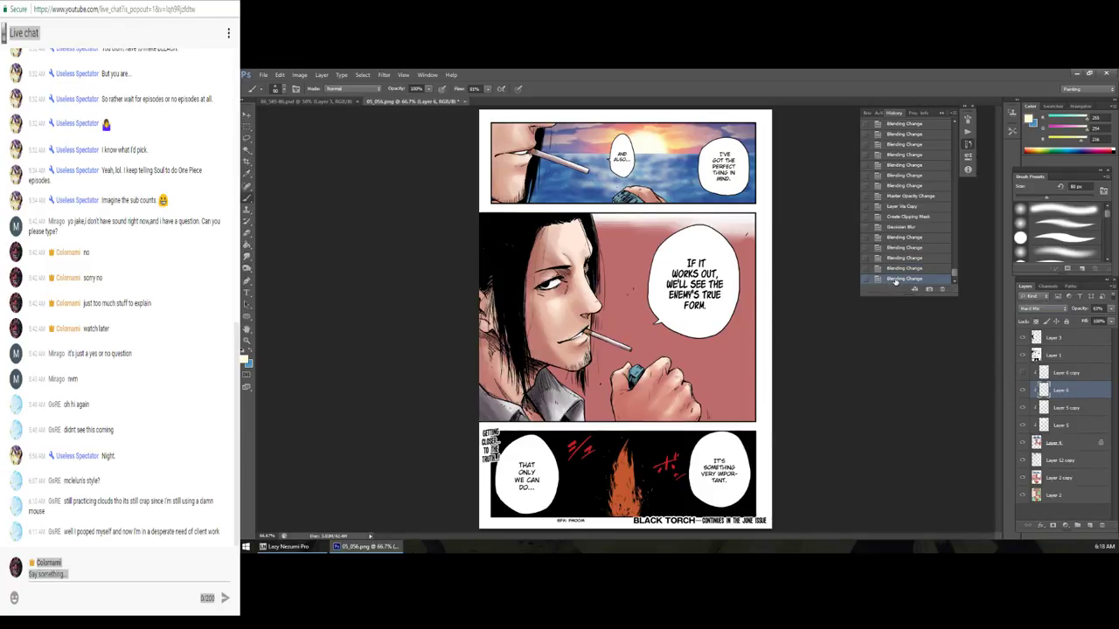
key(Down)
key(Down)
key(Down)
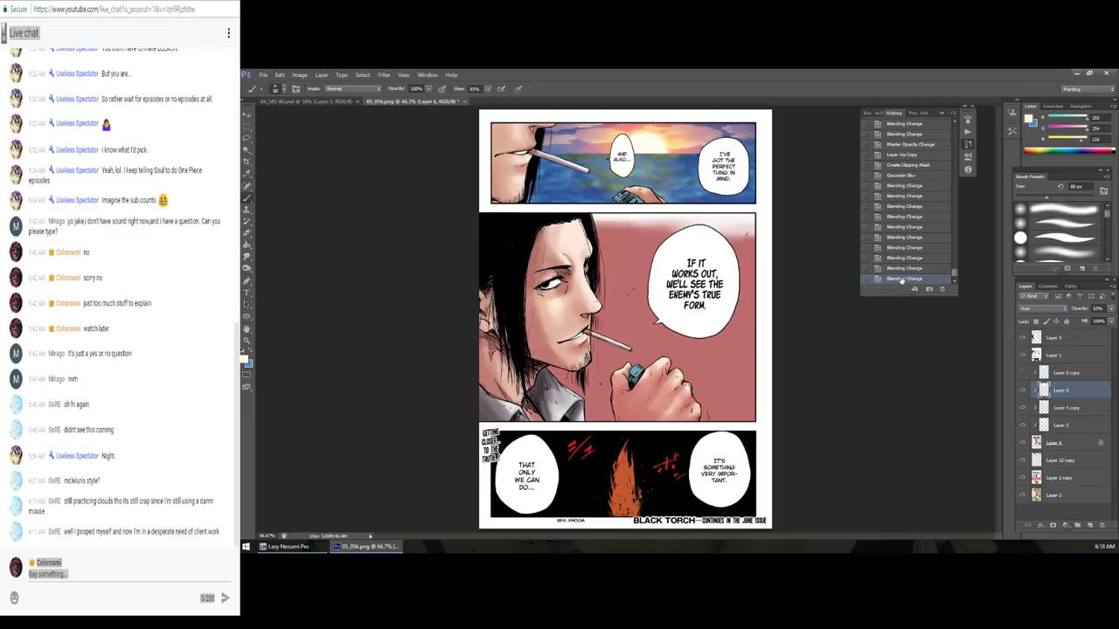
key(Up)
key(Up)
key(Up)
key(Up)
key(Up)
key(Up)
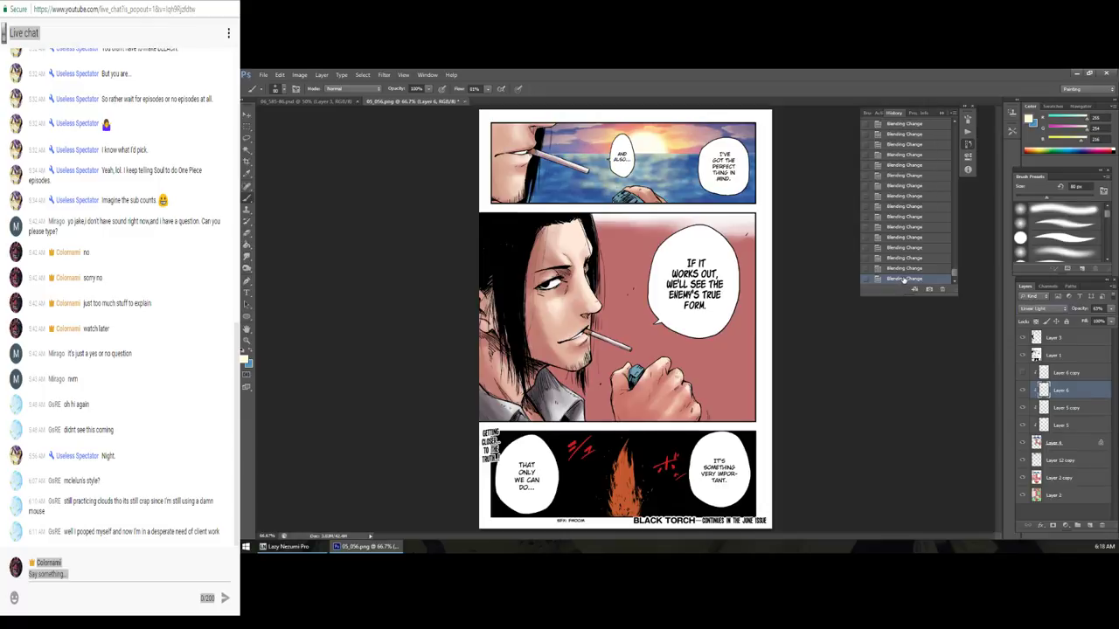
key(Up)
key(Up)
key(Up)
key(Up)
key(Up)
key(Up)
key(Up)
key(Up)
key(Up)
key(Up)
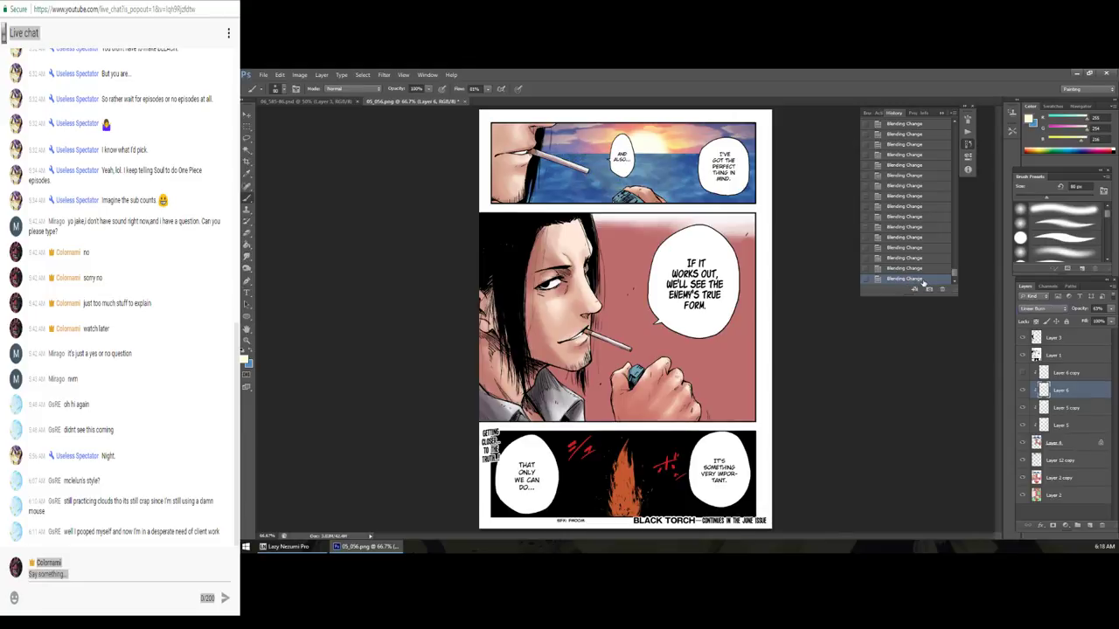
key(Up)
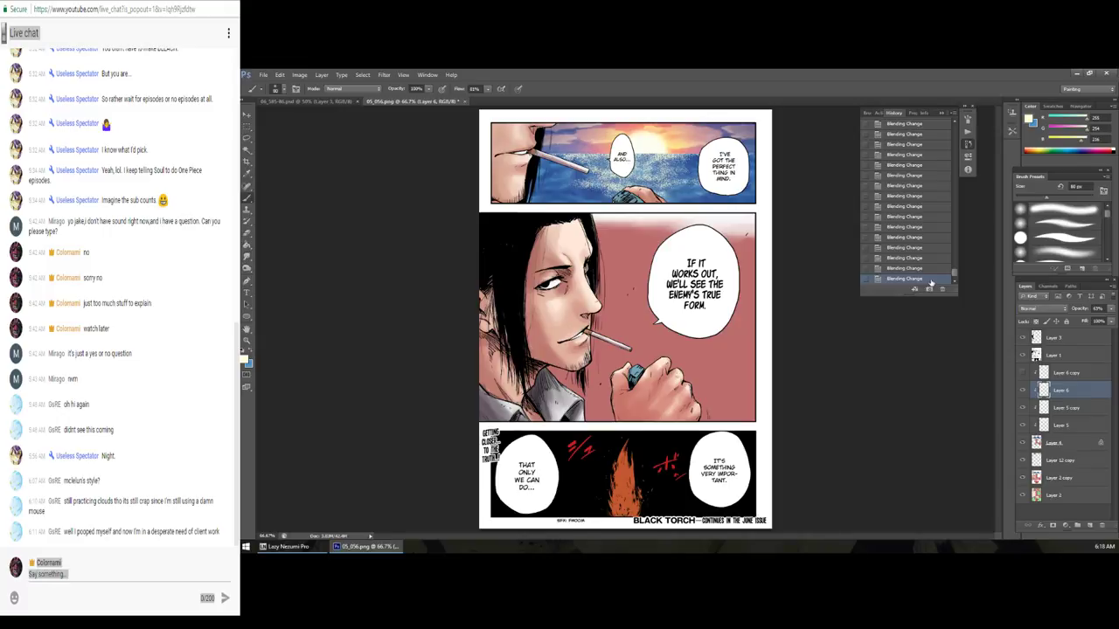
key(Up)
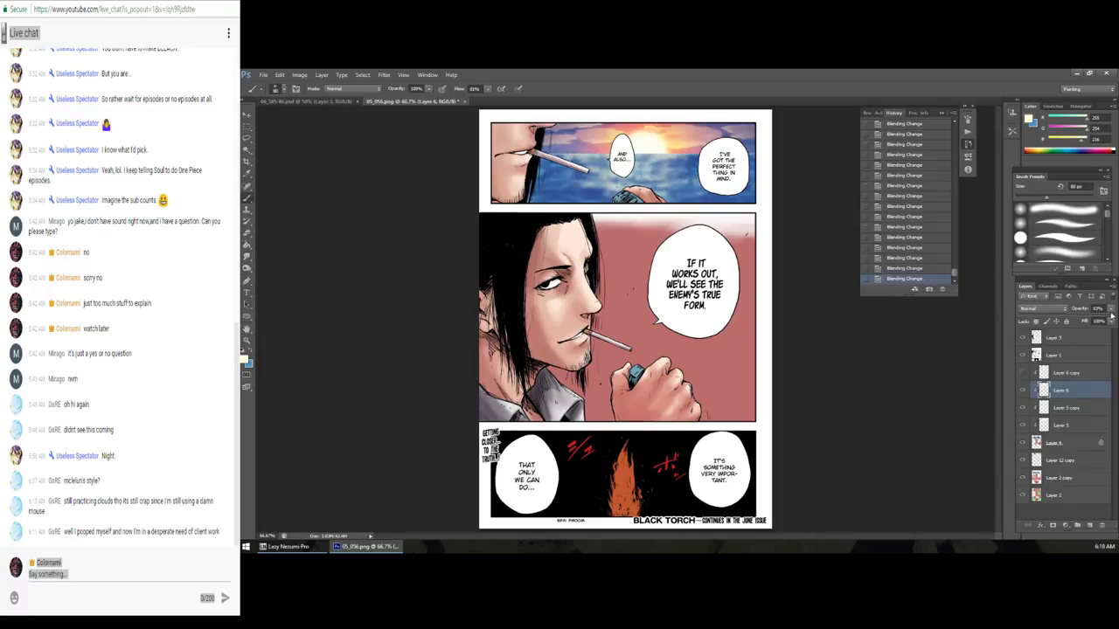
click(1111, 313)
drag(1083, 320, 1081, 321)
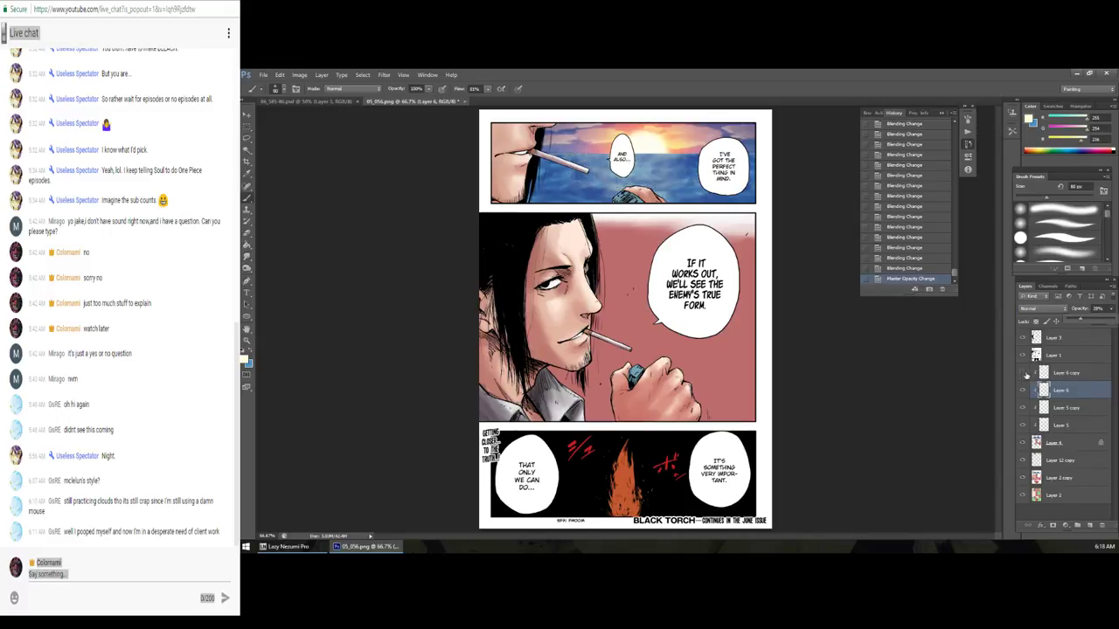
Step: Show Layer 6 copy, try Multiply, then blend it as Overlay with adjusted opacity
click(1024, 374)
click(1064, 375)
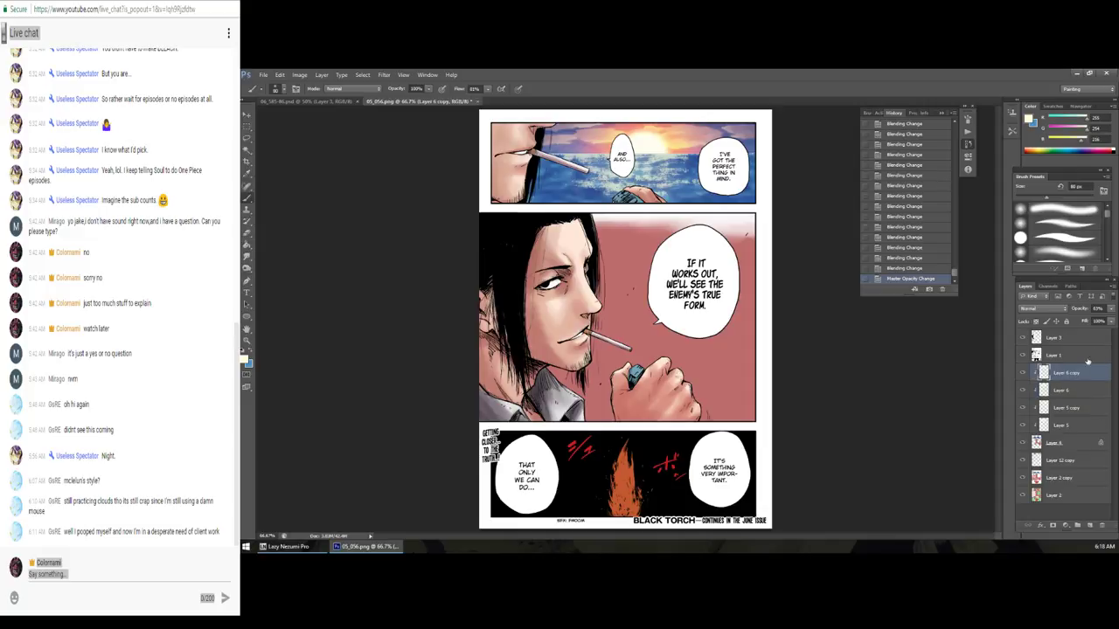
click(1110, 312)
drag(1101, 321, 1102, 322)
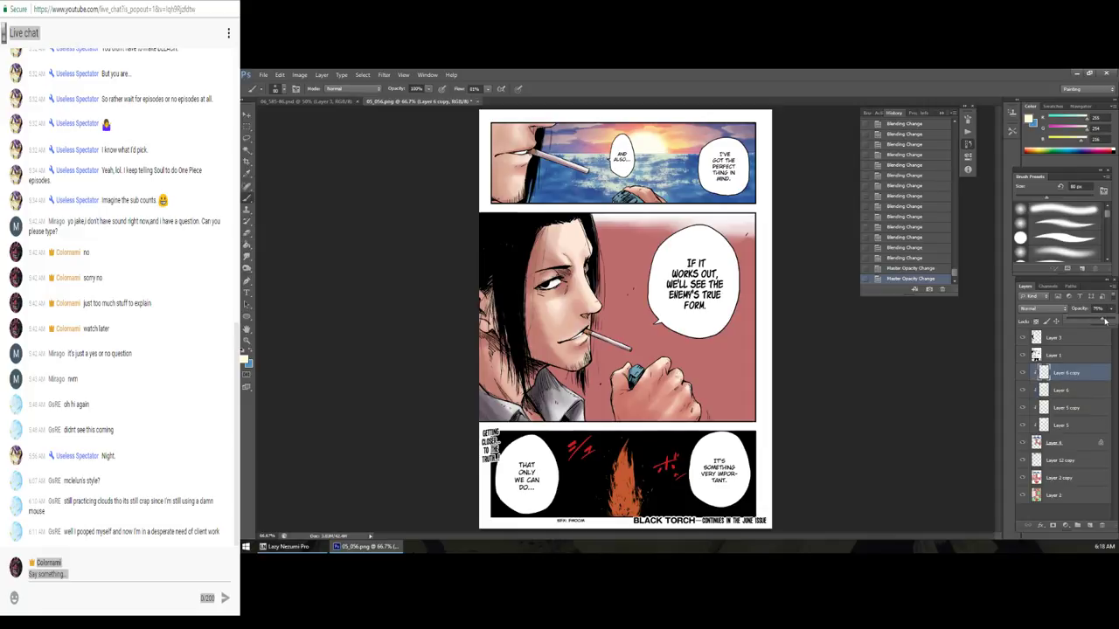
click(1042, 308)
click(1040, 341)
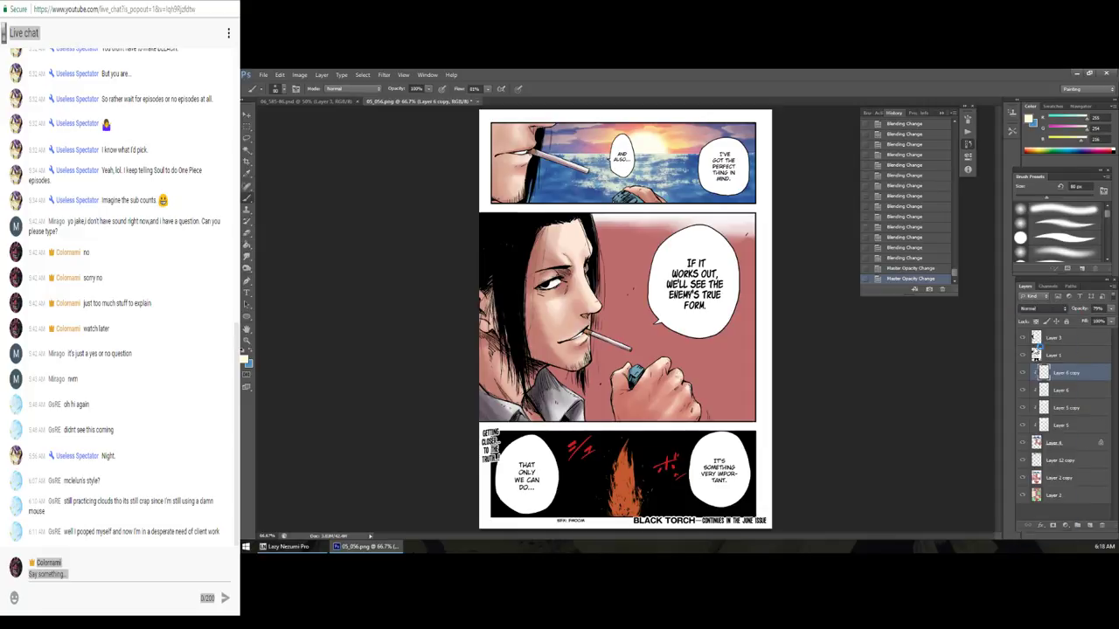
click(1041, 308)
click(1044, 427)
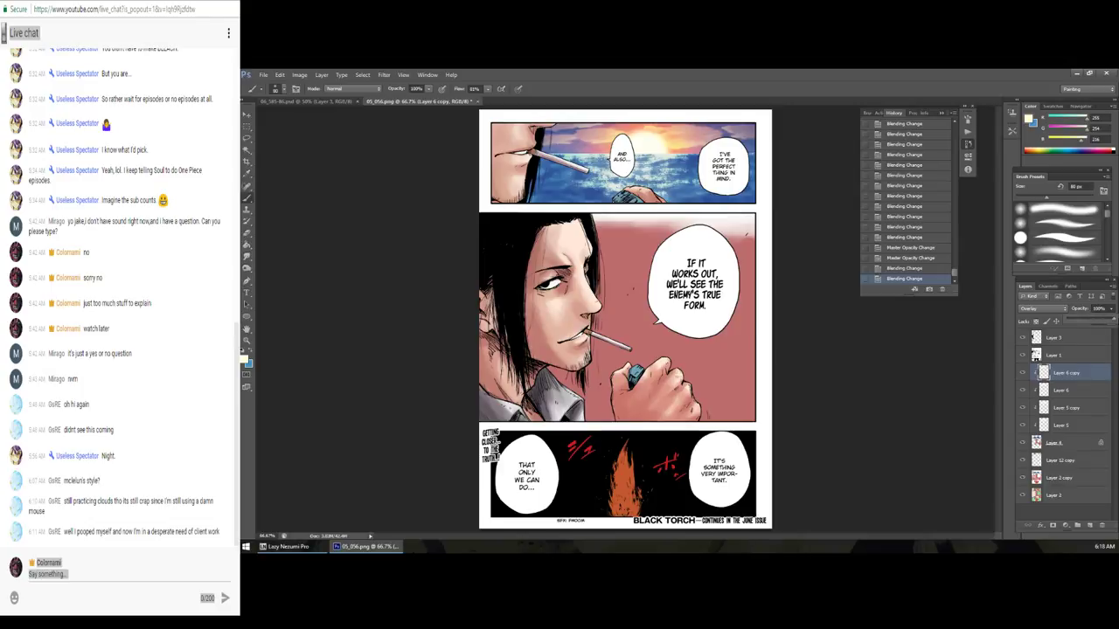
drag(1106, 323, 1091, 323)
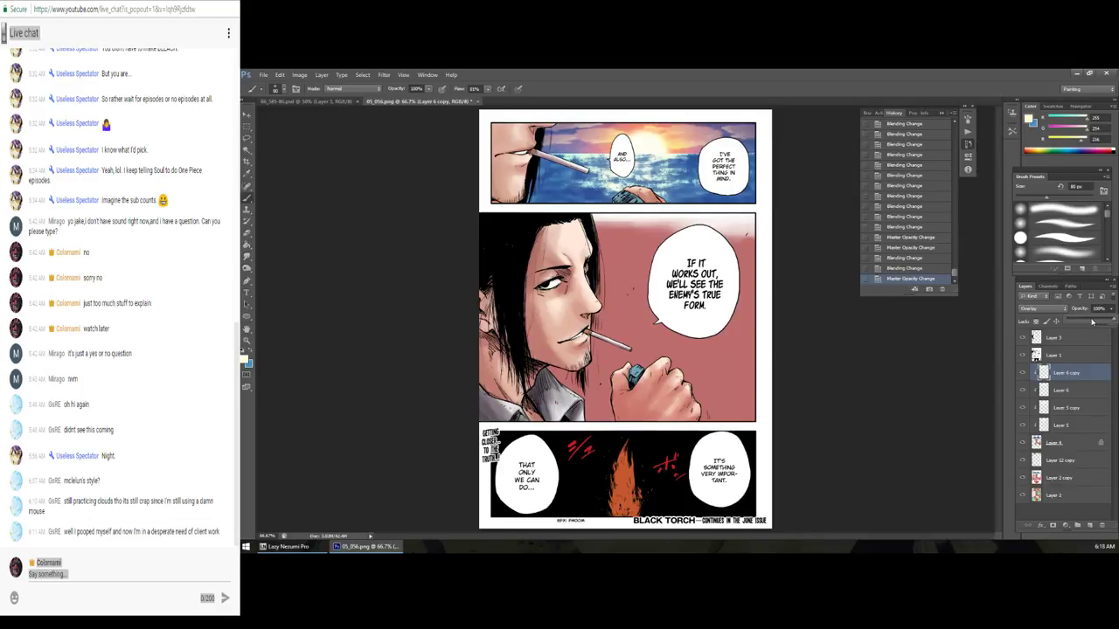
click(1065, 317)
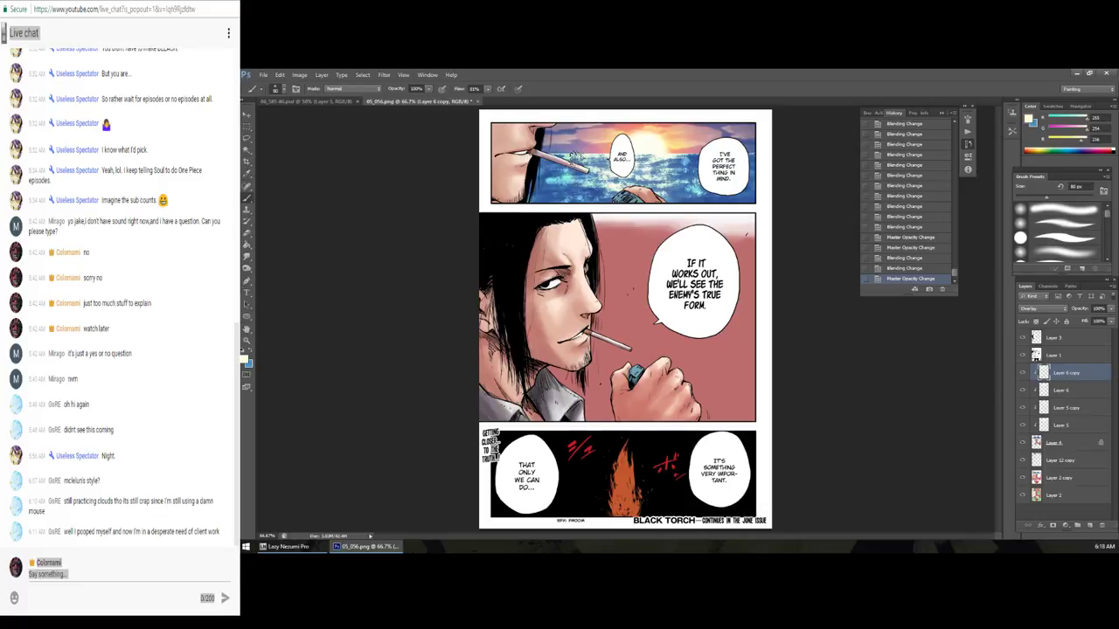
Step: Erase a broad pass across the Layer 6 copy overlay with a 700 px eraser
click(550, 197)
key(e)
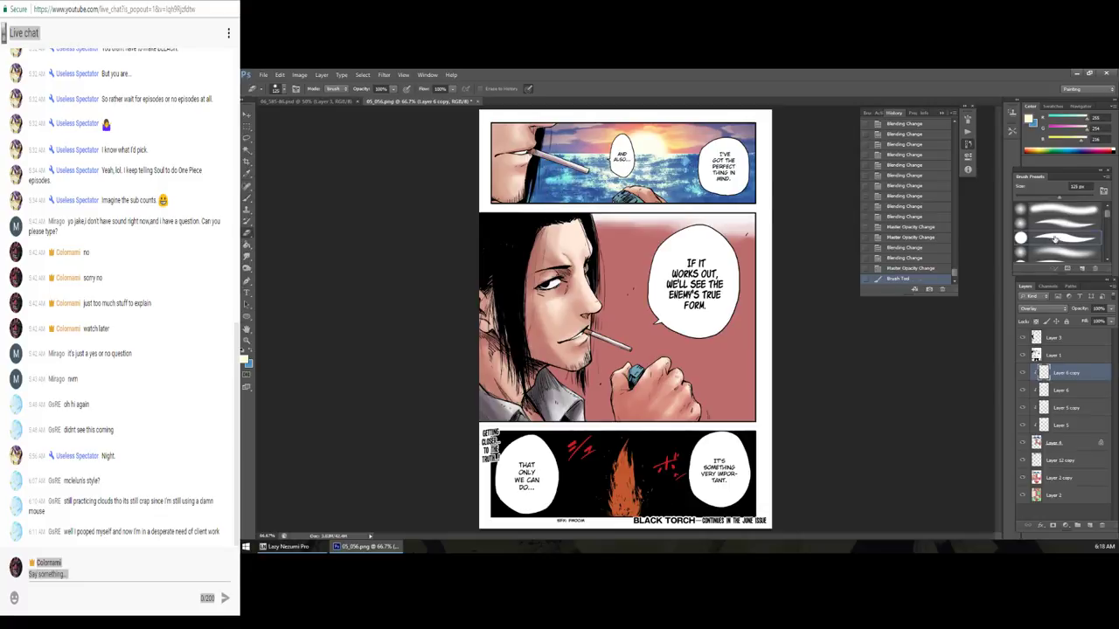
click(1055, 237)
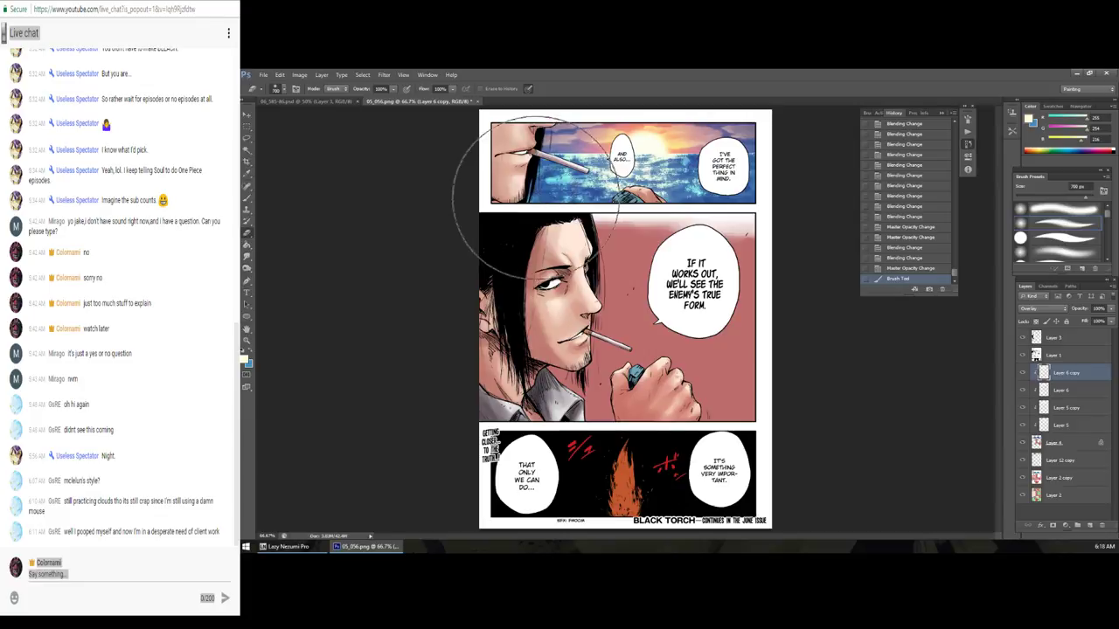
mouse_move(475, 236)
mouse_down()
mouse_move(751, 214)
mouse_move(734, 240)
mouse_up()
key(ctrl+z)
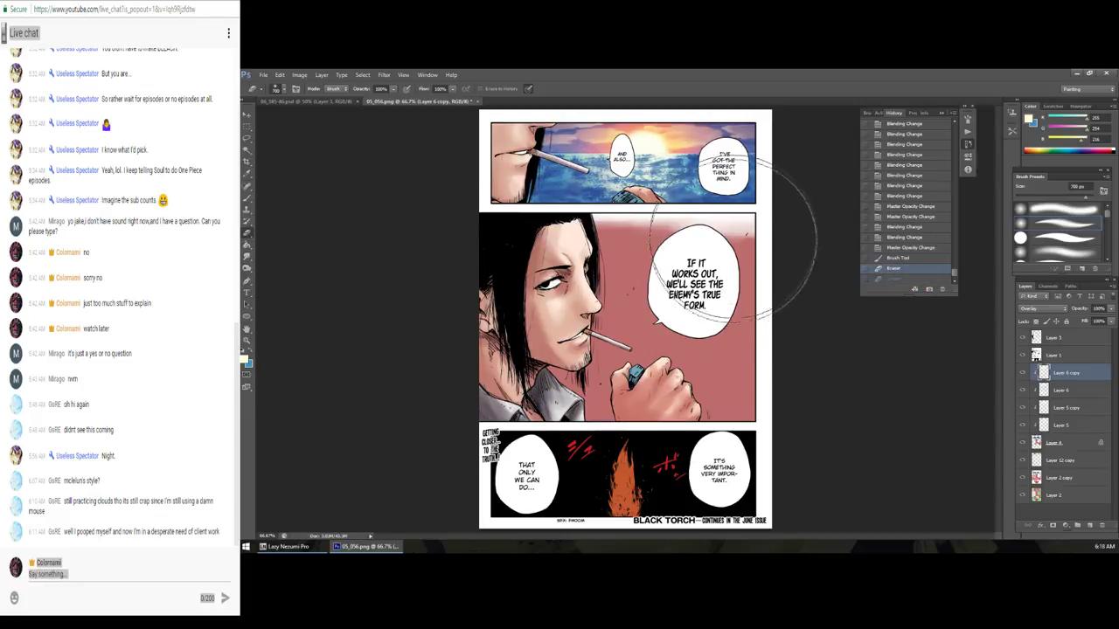
key(ctrl+z)
Step: Paint a small sparkle stroke near the top panel's speech bubble
key(z)
alt+click(669, 235)
alt+click(669, 234)
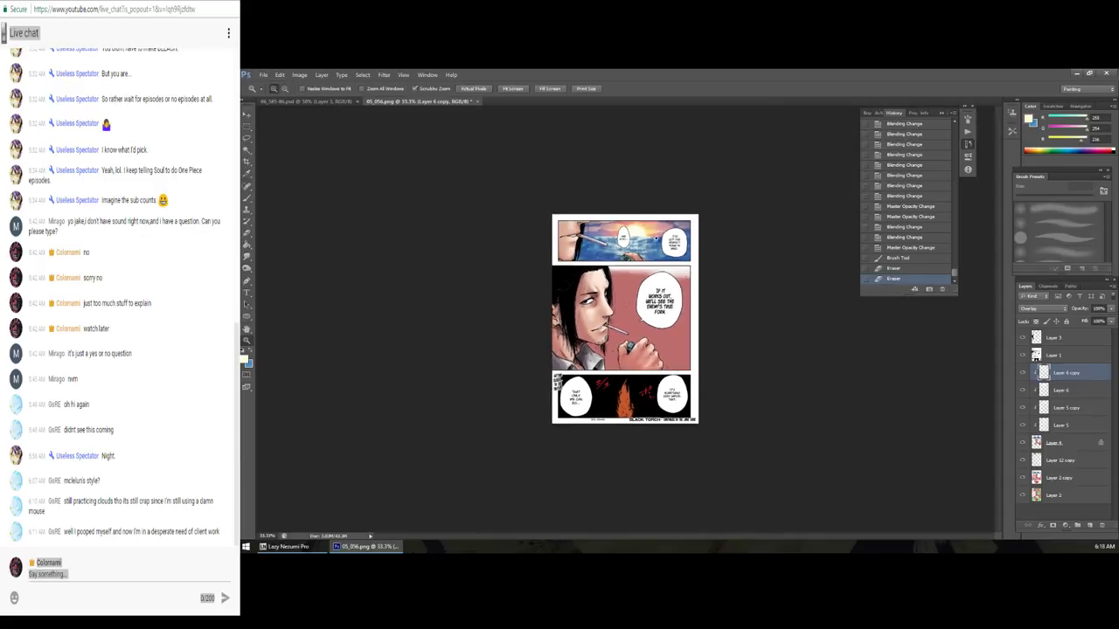
click(656, 238)
click(655, 237)
key(b)
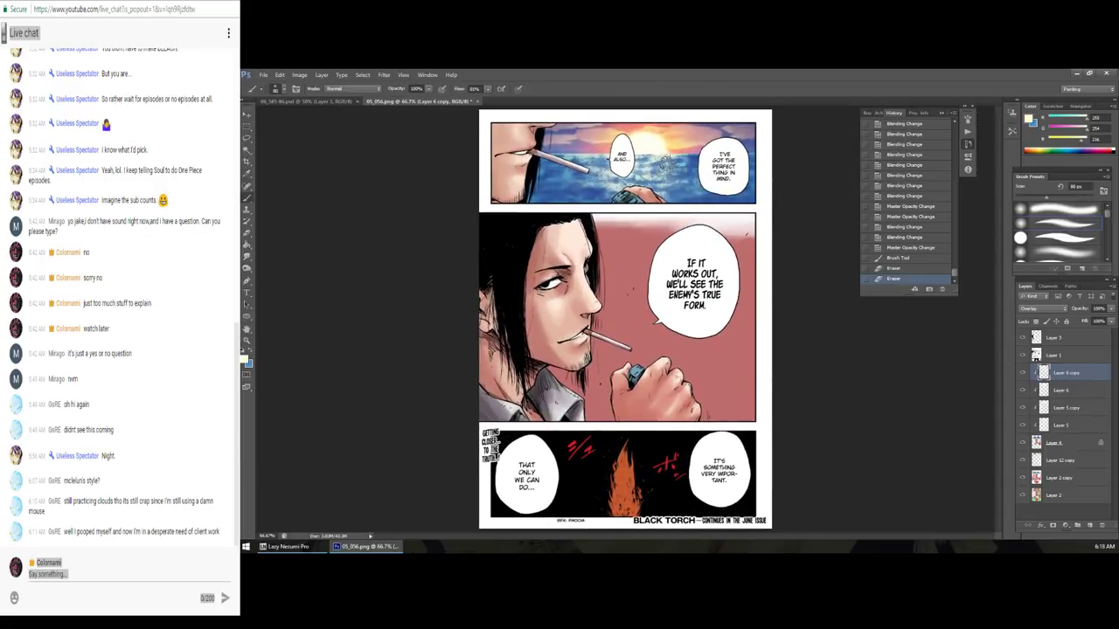
drag(706, 177, 717, 188)
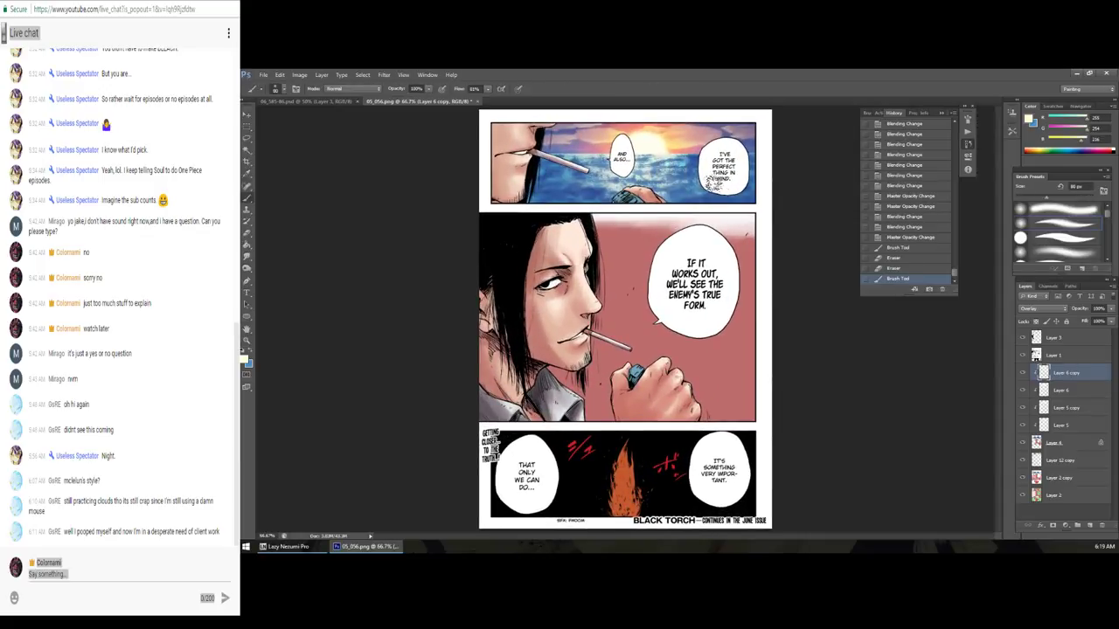
Step: Duplicate the overlay as Layer 6 copy 2, clipped and lowered to 63% opacity
key(ctrl+j)
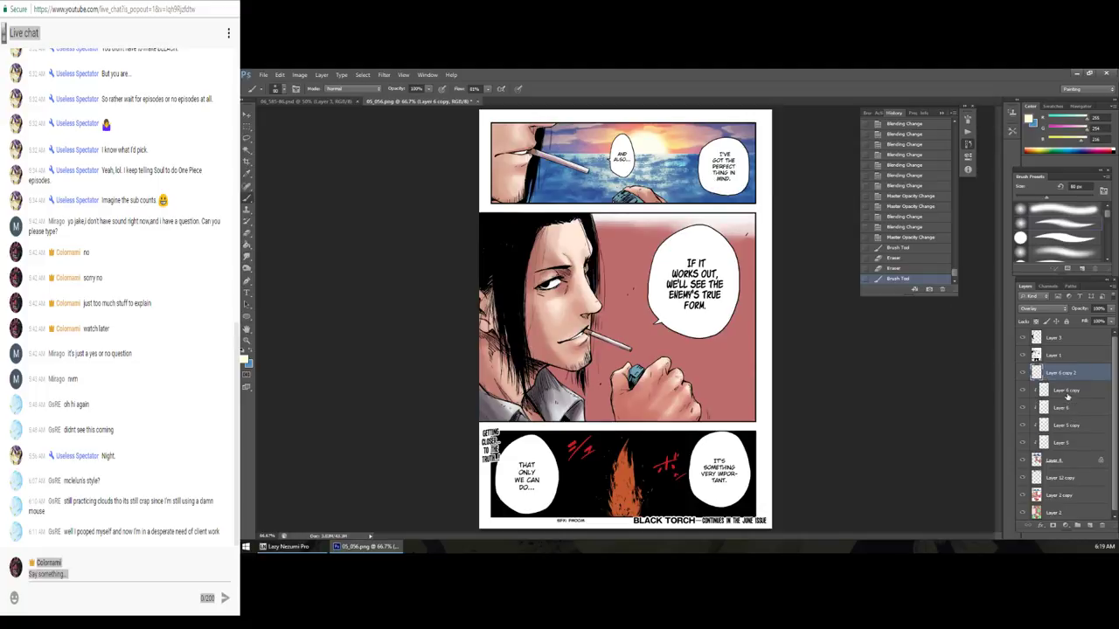
alt+click(1077, 381)
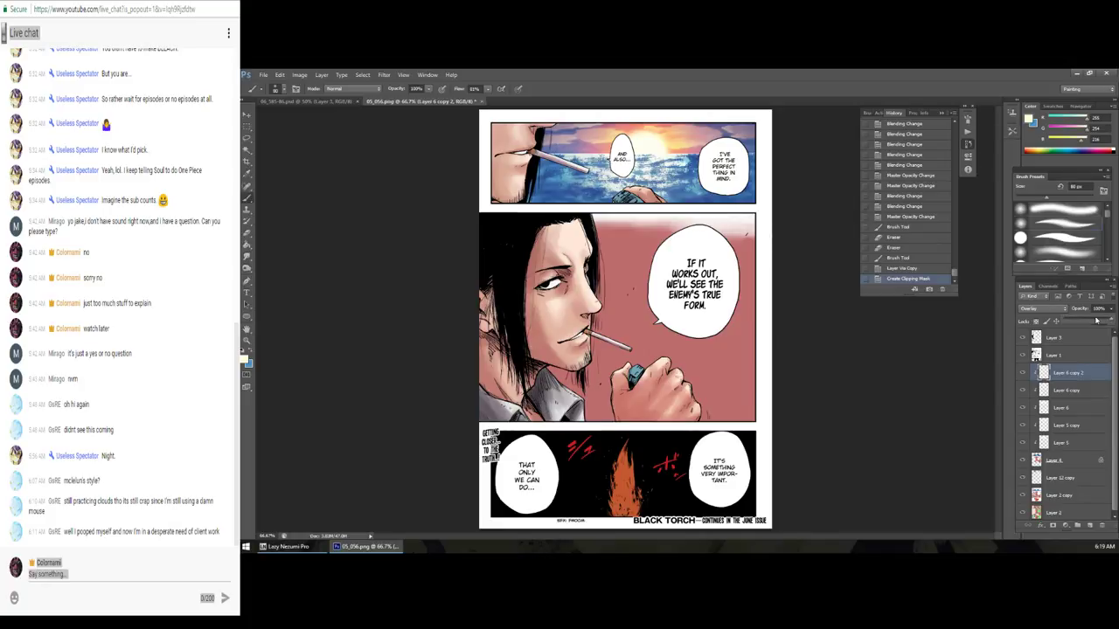
drag(1112, 317, 1094, 323)
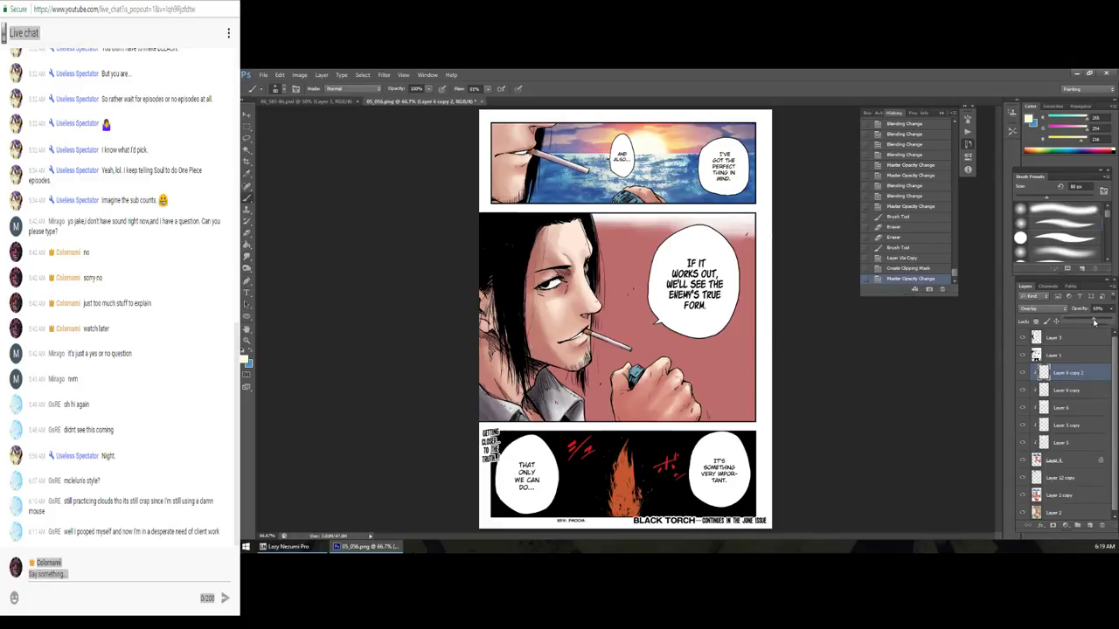
click(1024, 372)
Step: Gaussian-blur Layer 6 copy 2, set its opacity near 83%, and add an empty Layer 7
click(383, 75)
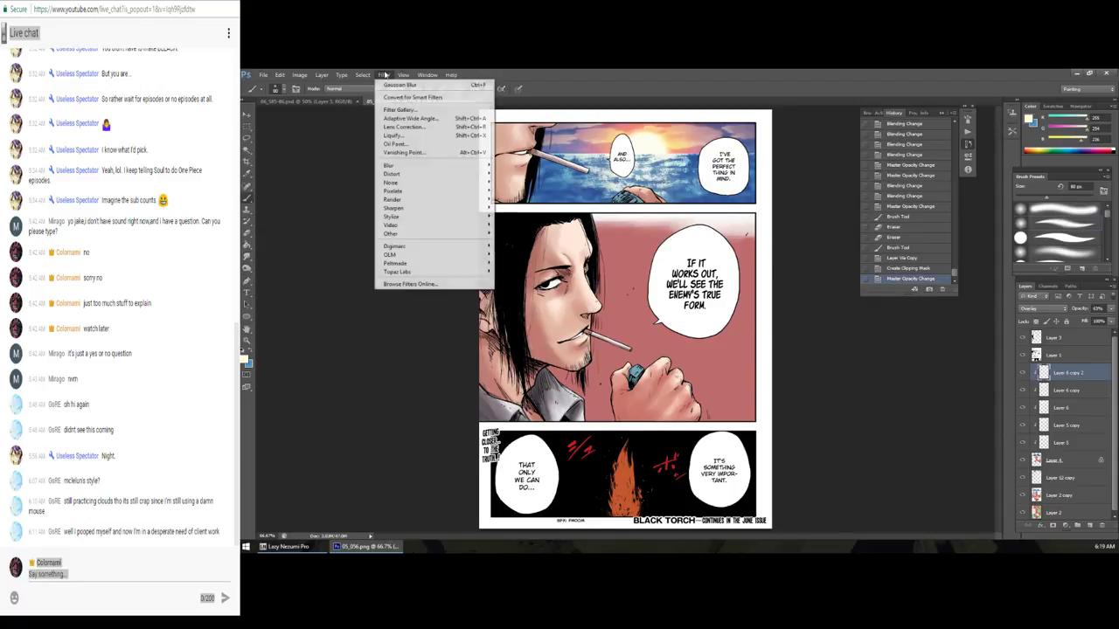
click(410, 87)
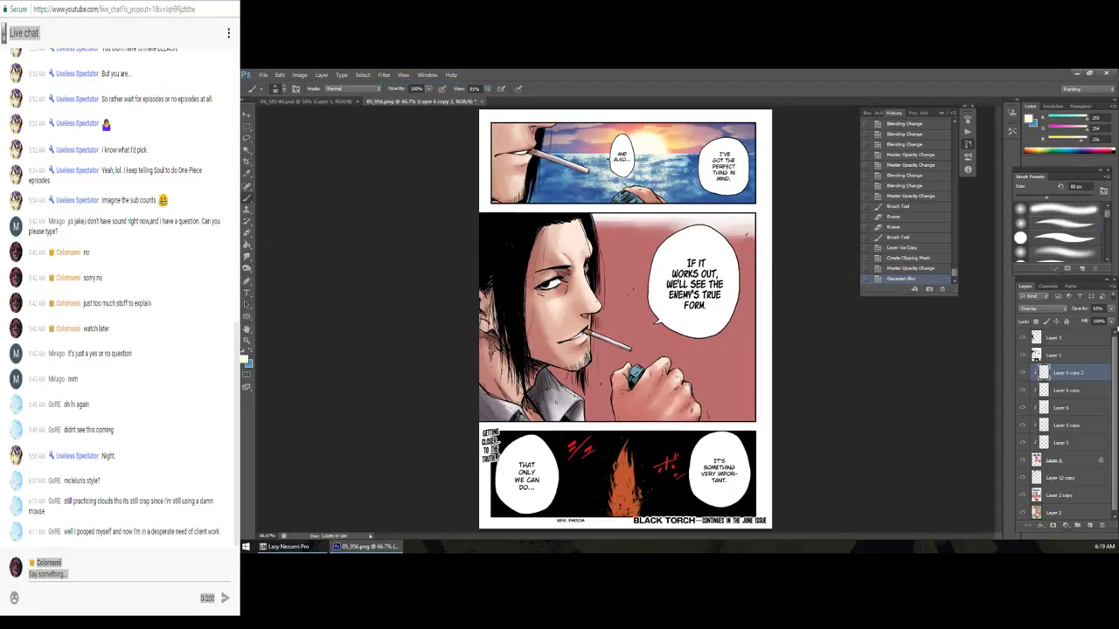
click(1110, 312)
mouse_move(1092, 321)
mouse_down()
mouse_move(1113, 323)
mouse_move(1094, 323)
mouse_up()
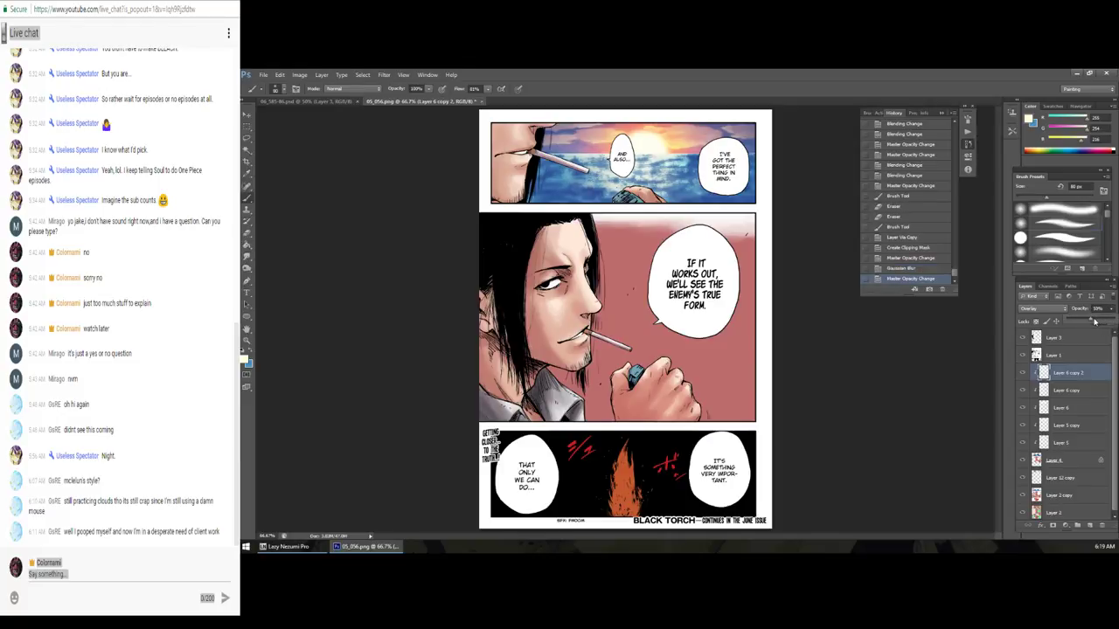
key(z)
key(ctrl+minus)
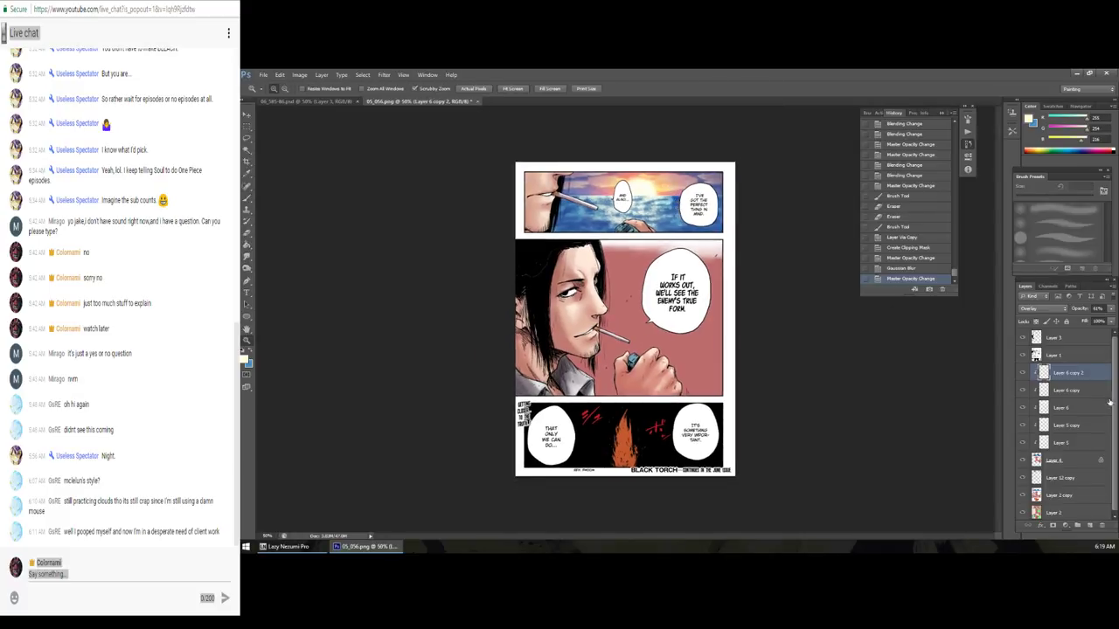
click(1093, 523)
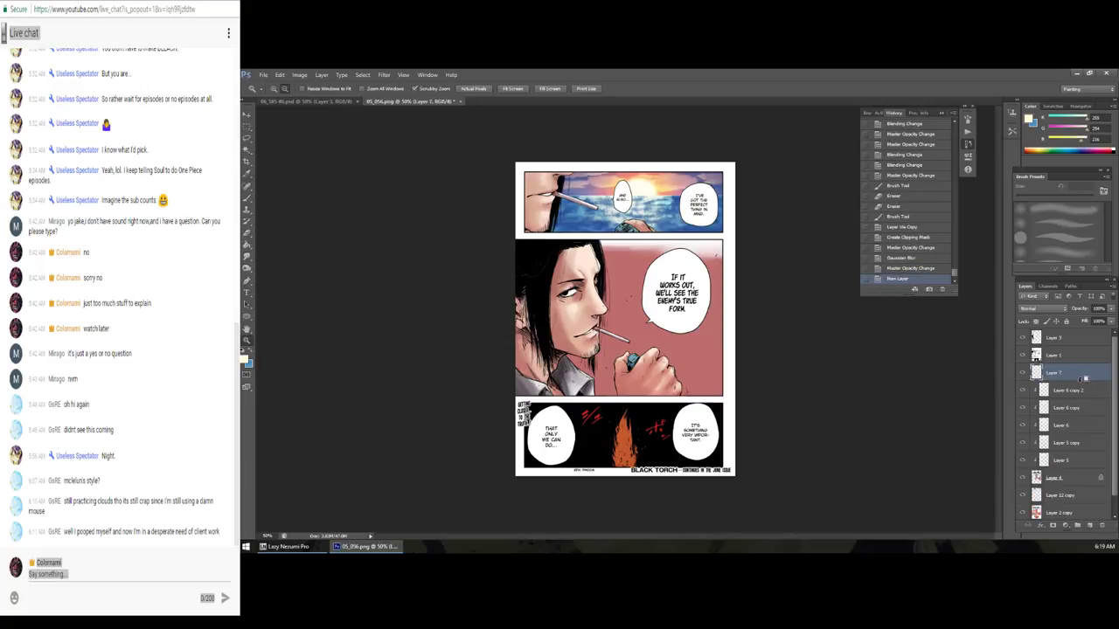
Step: Clip Layer 7 to the layer below and choose a blue painting colour
alt+click(1082, 379)
key(i)
click(246, 359)
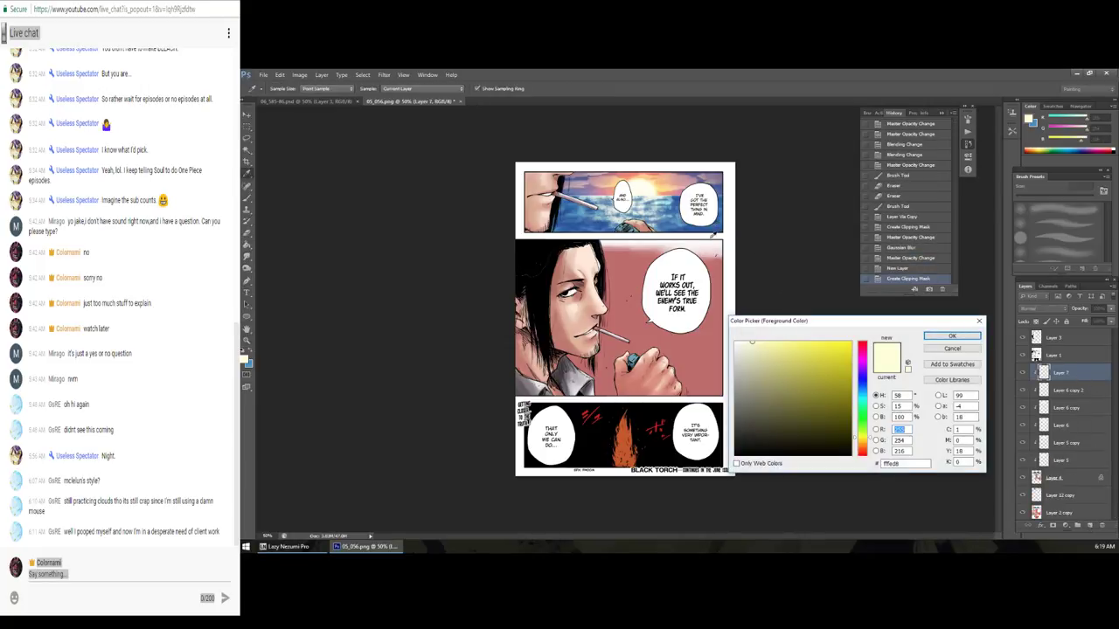
click(861, 386)
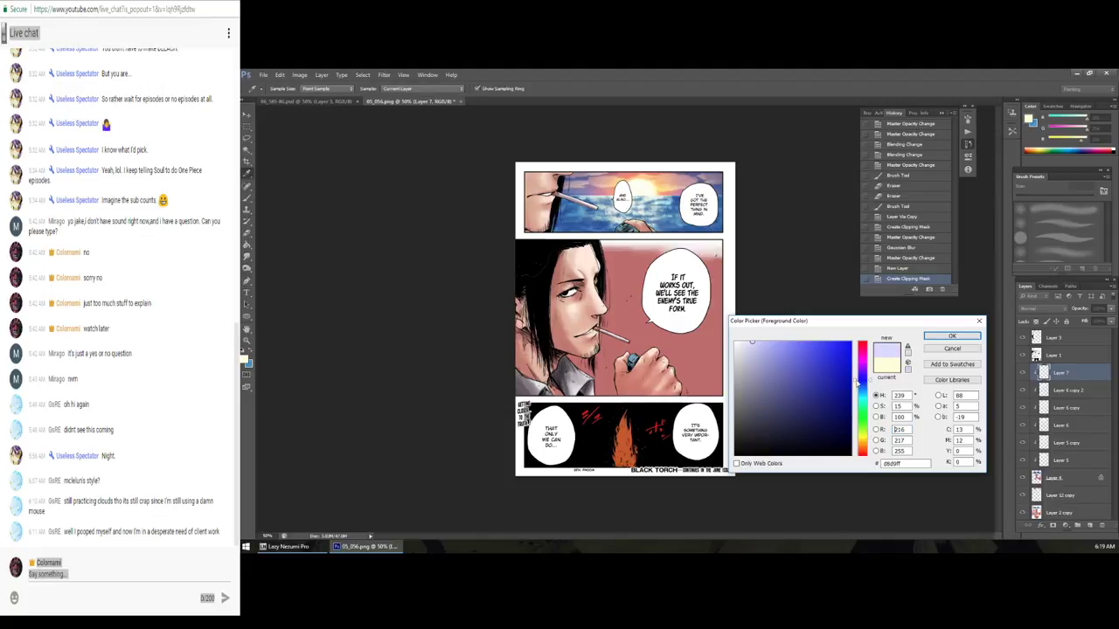
click(825, 403)
click(946, 338)
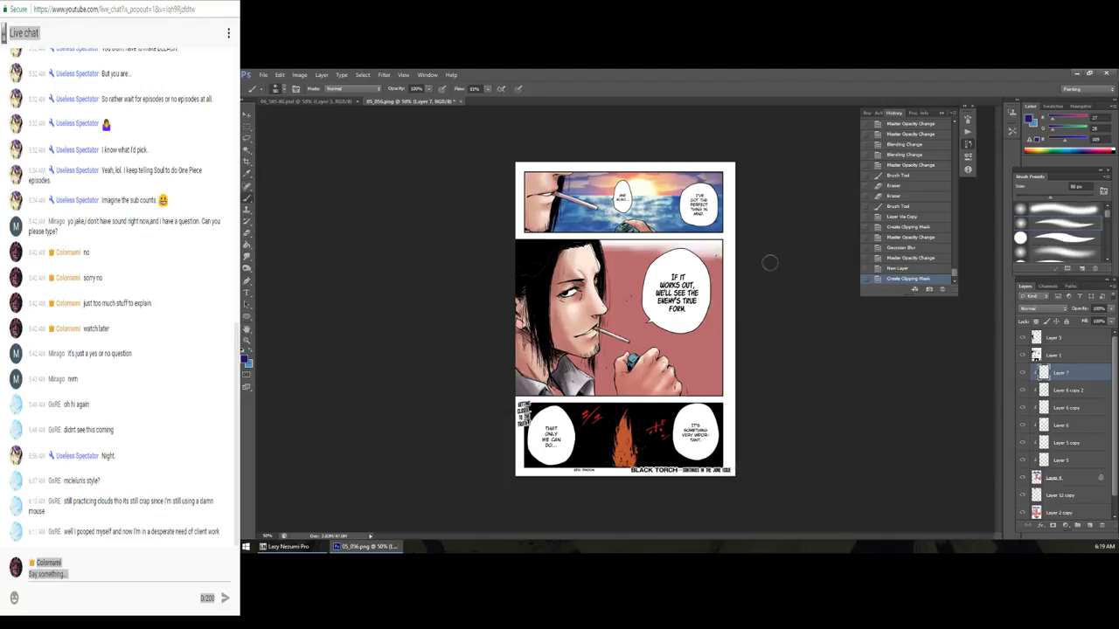
Step: Paint blue shading over the close-up panel with an enlarged brush
key(bracketright)
key(bracketright)
key(bracketright)
key(bracketright)
key(bracketright)
key(bracketright)
drag(741, 240, 699, 297)
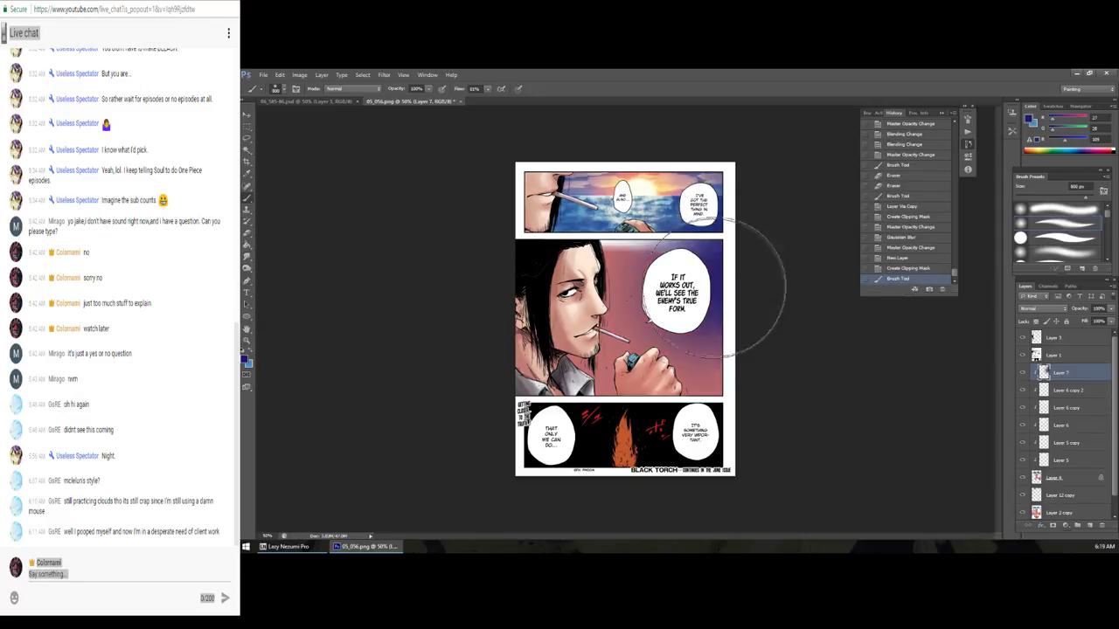
key(ctrl+z)
mouse_move(761, 210)
mouse_down()
mouse_move(699, 263)
mouse_move(486, 224)
mouse_move(537, 299)
mouse_up()
key(ctrl+z)
key(ctrl+z)
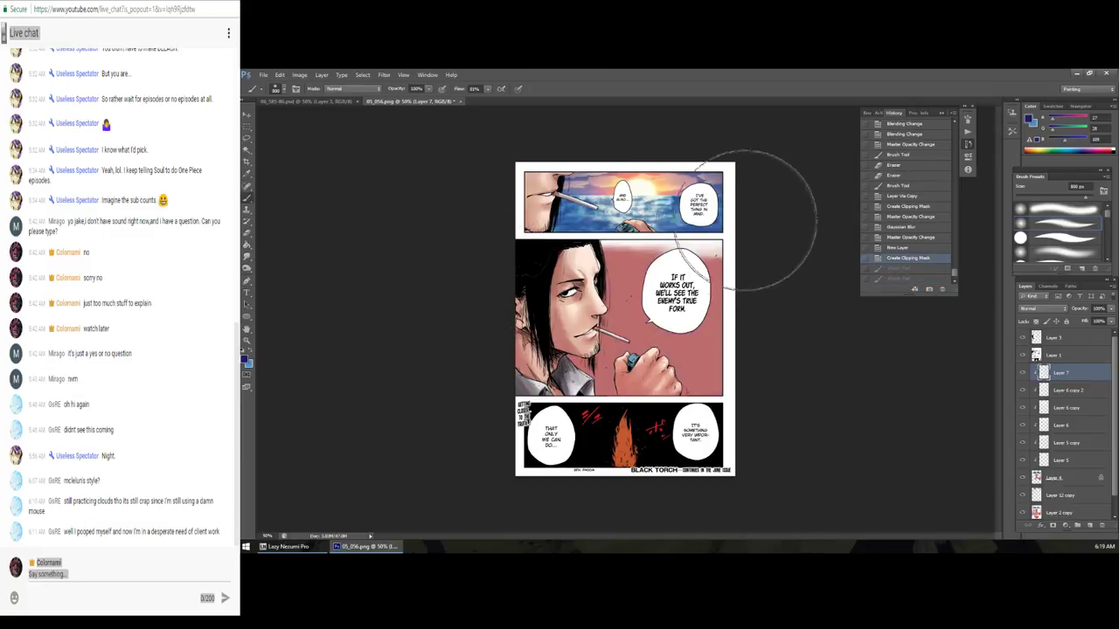
drag(749, 187, 749, 237)
drag(498, 284, 568, 289)
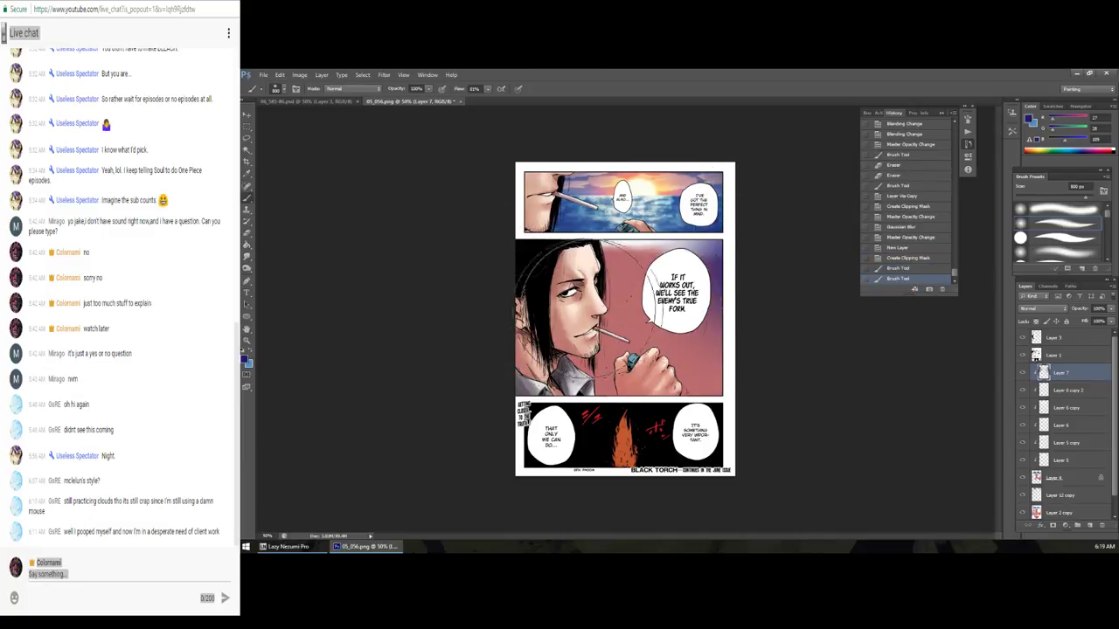
Step: Set Layer 7 to Hard Light blending at 70% opacity
click(1054, 311)
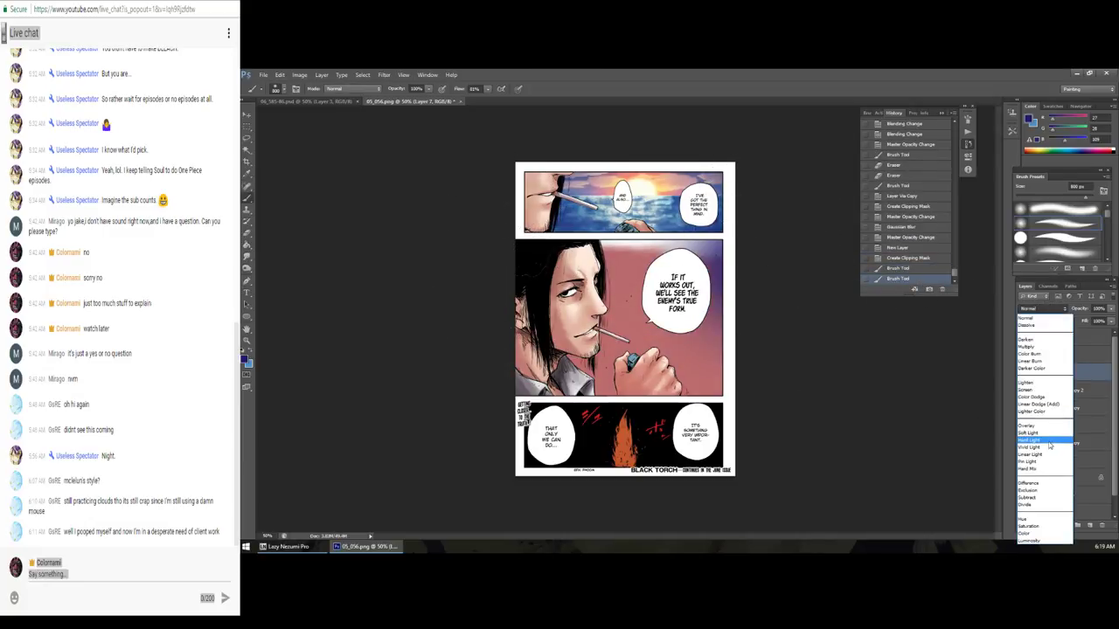
click(1037, 441)
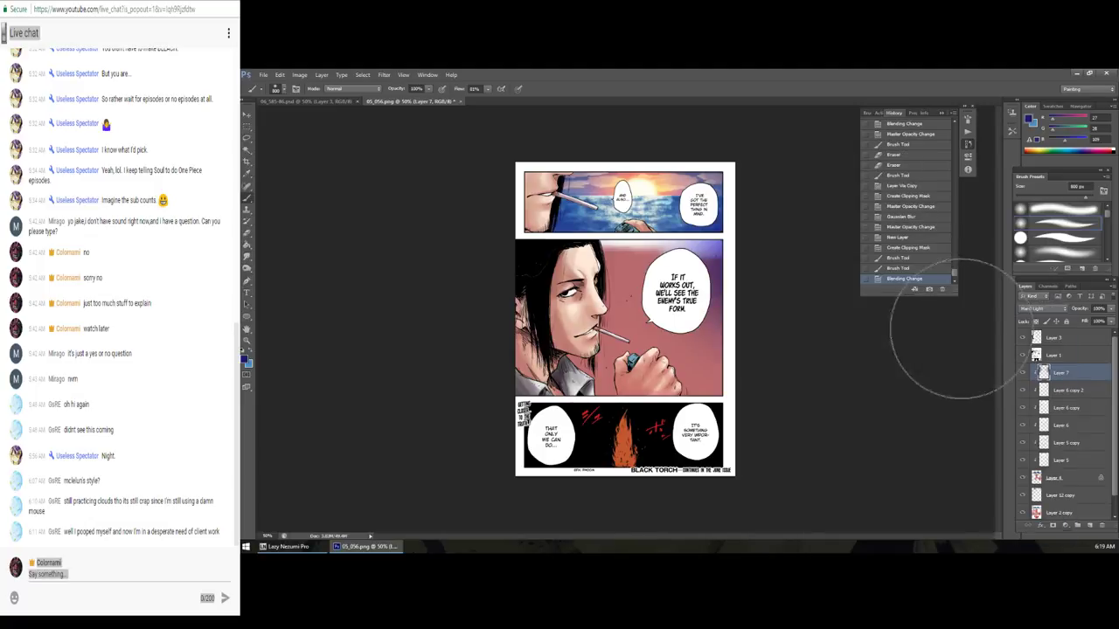
click(1111, 311)
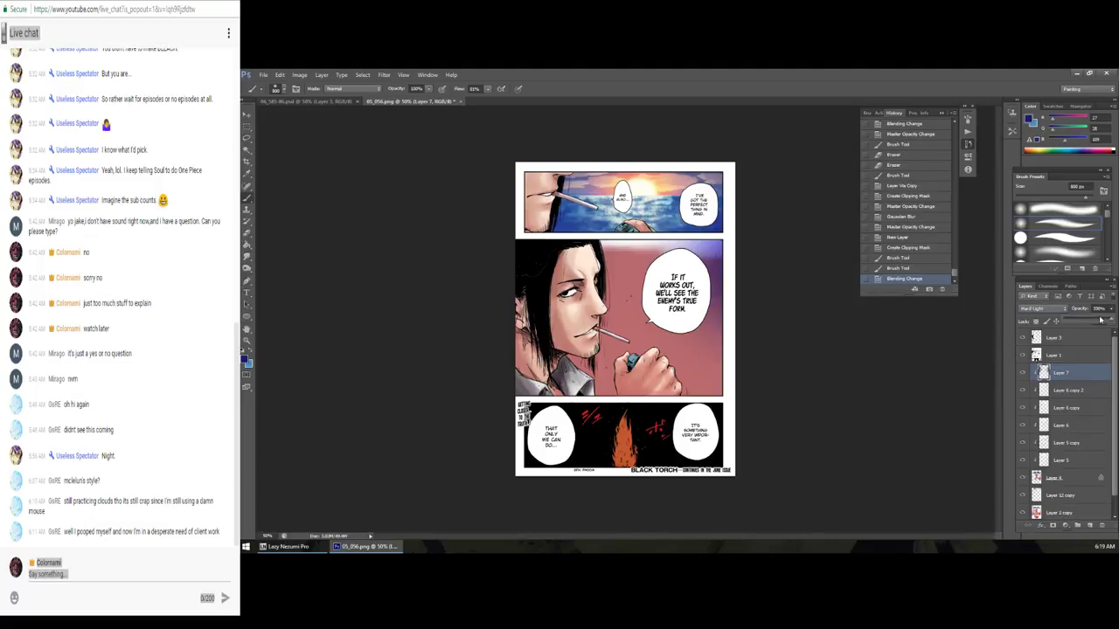
drag(1100, 320, 1102, 319)
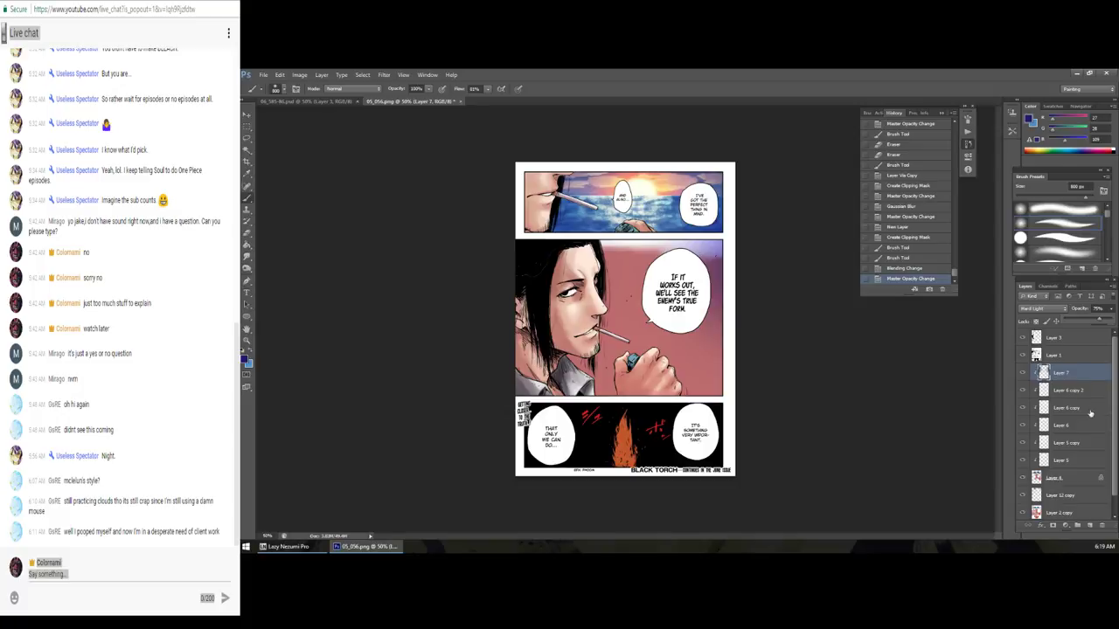
Step: Trial-merge Layers 7–4 and Layer 12 copy, undo both merges, then add a new empty layer
shift+click(1072, 483)
right_click(1071, 483)
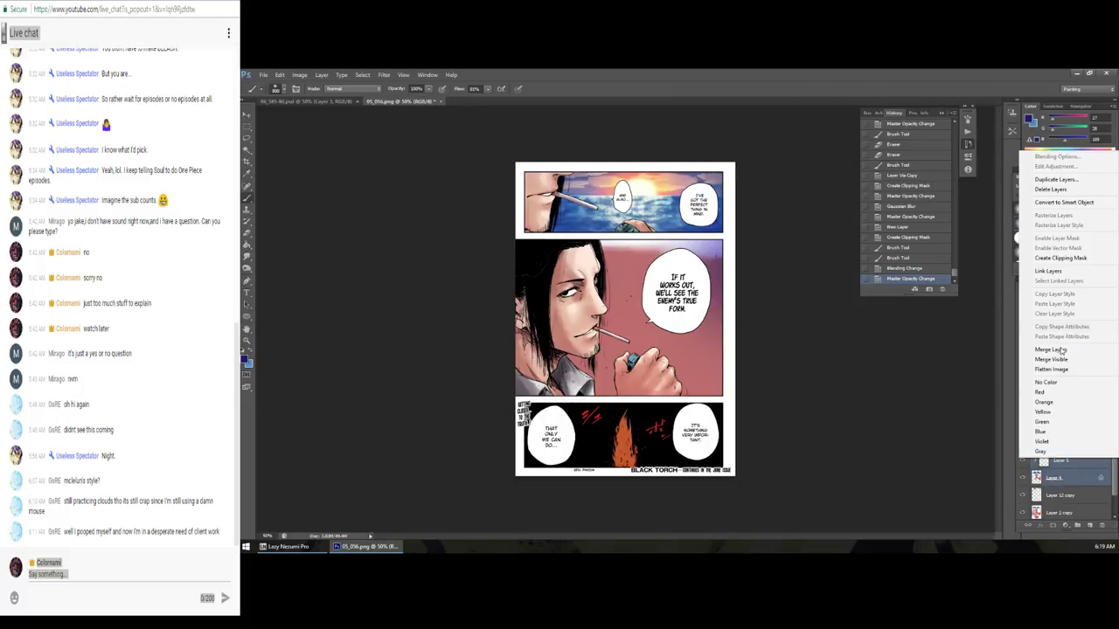
click(1087, 367)
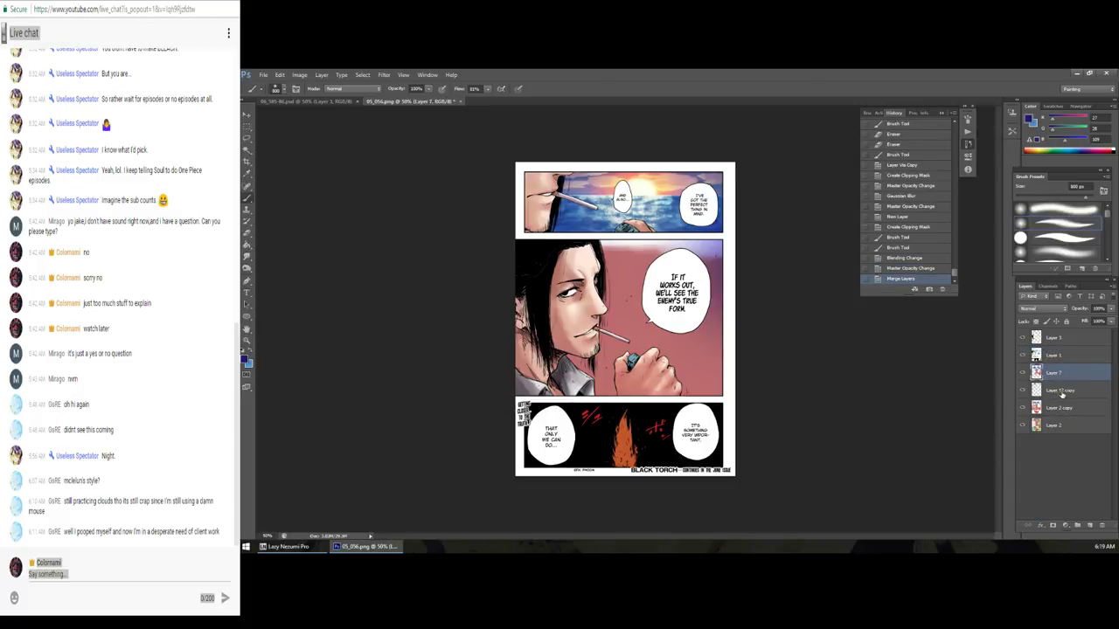
shift+click(1060, 394)
right_click(1075, 389)
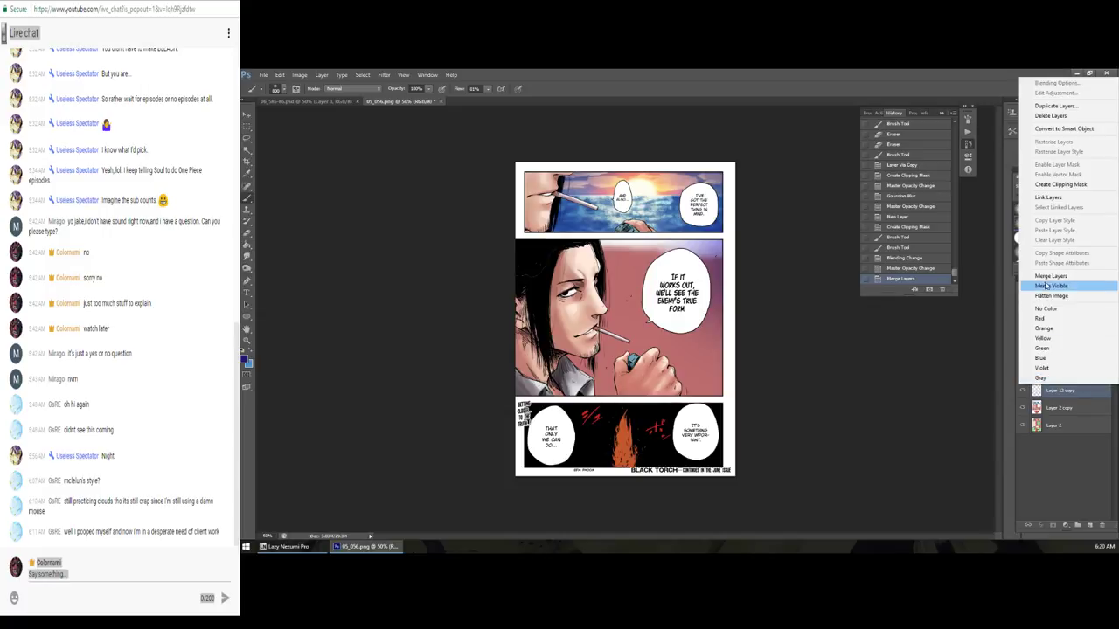
click(1071, 282)
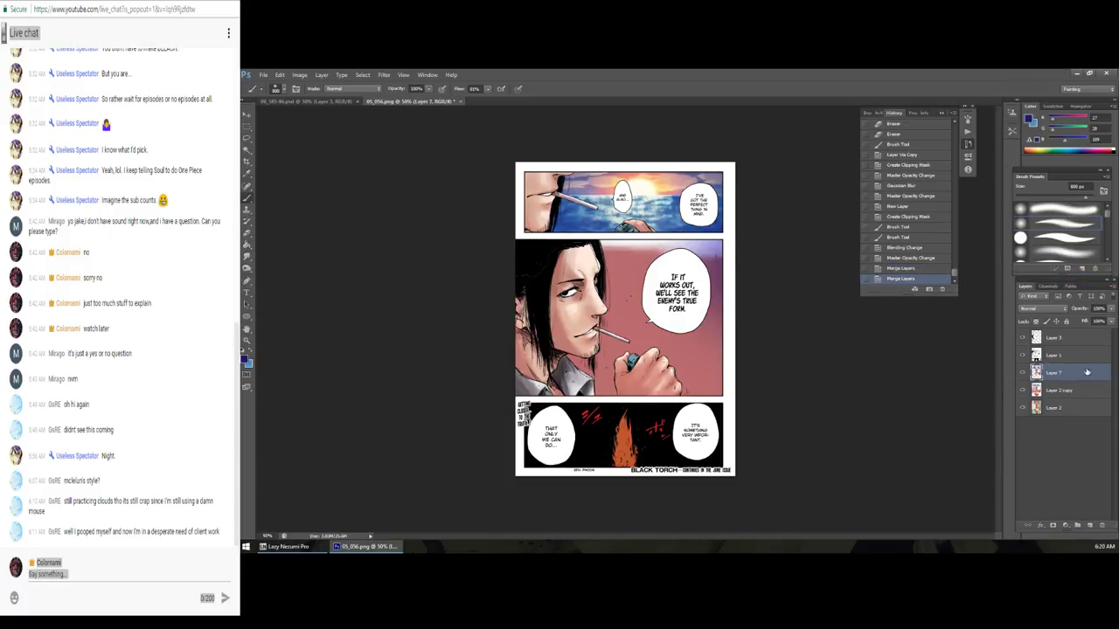
key(ctrl+alt+z)
key(ctrl+alt+z)
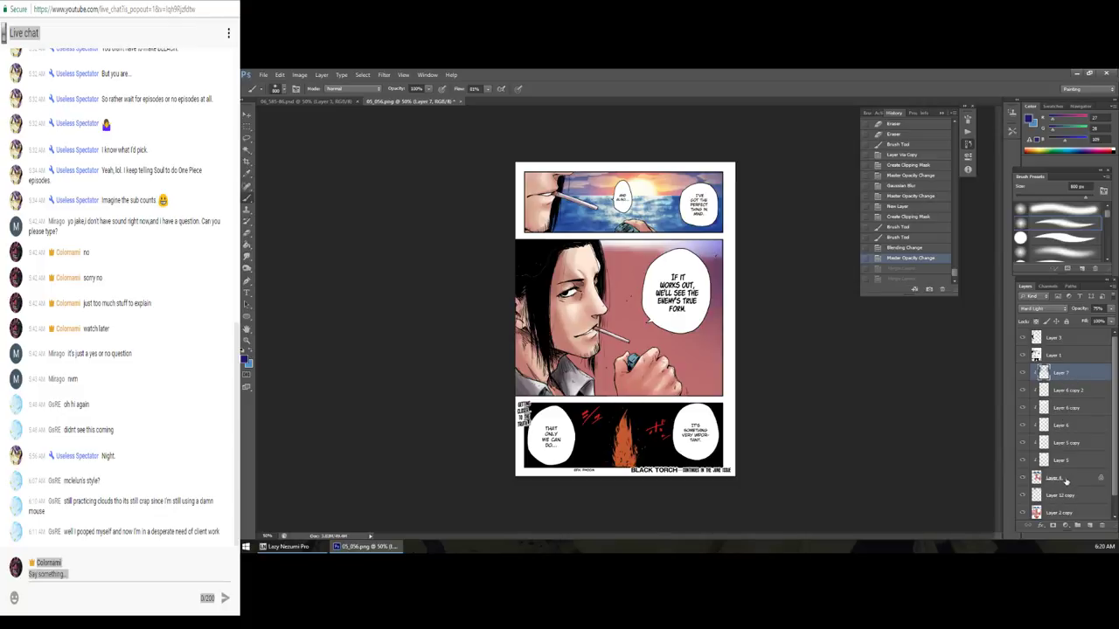
click(1089, 525)
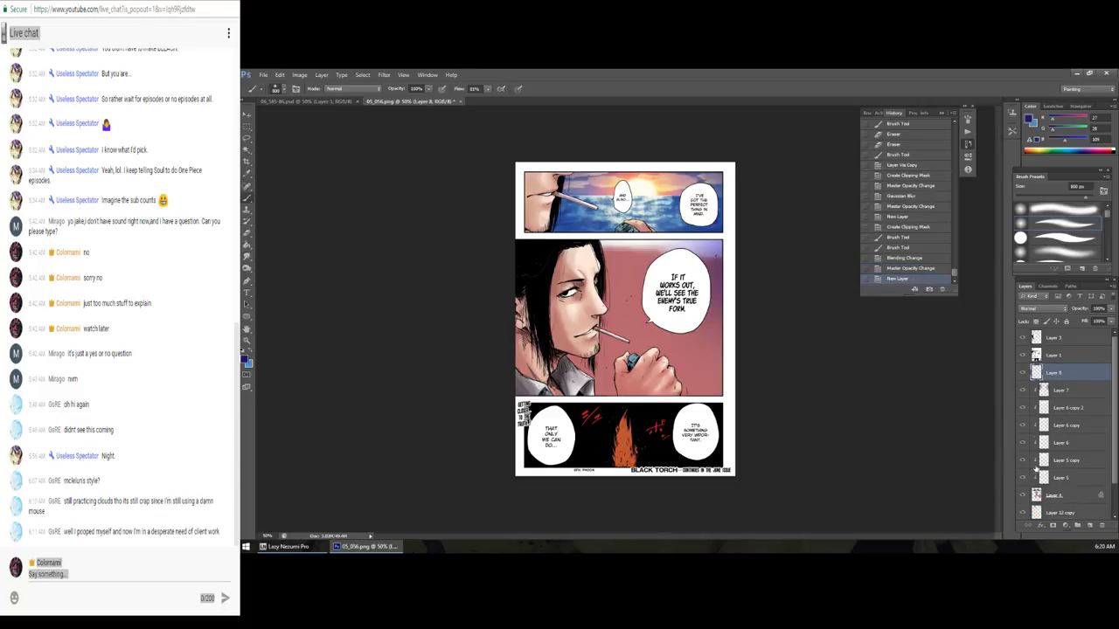
Step: Clip the new layer to the layer below and choose an orange foreground colour
click(1023, 497)
alt+click(1087, 381)
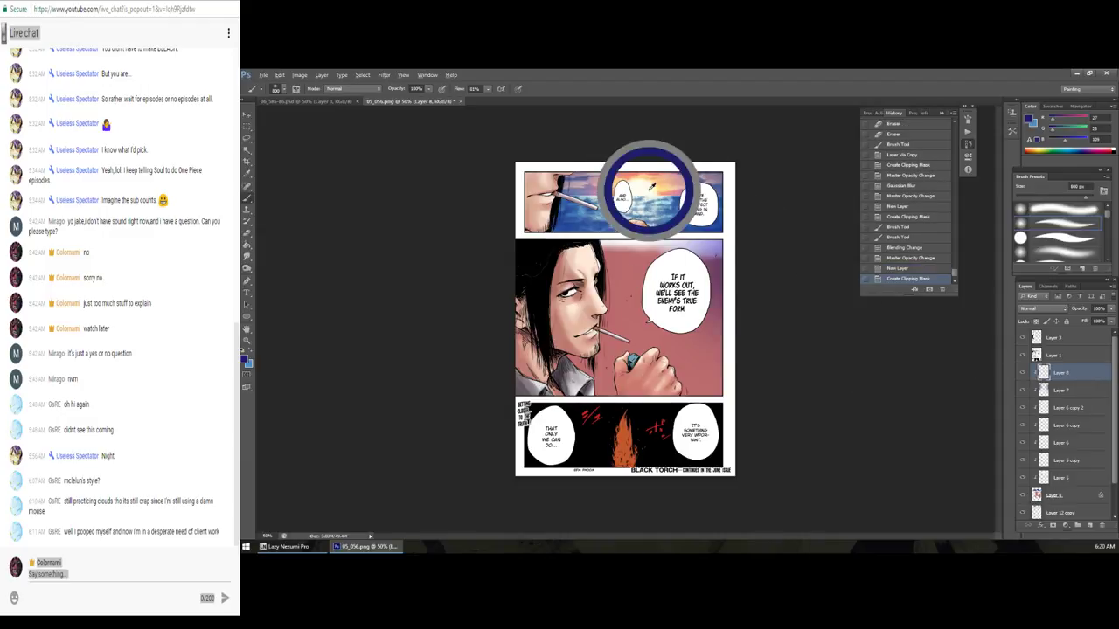
click(245, 359)
click(664, 188)
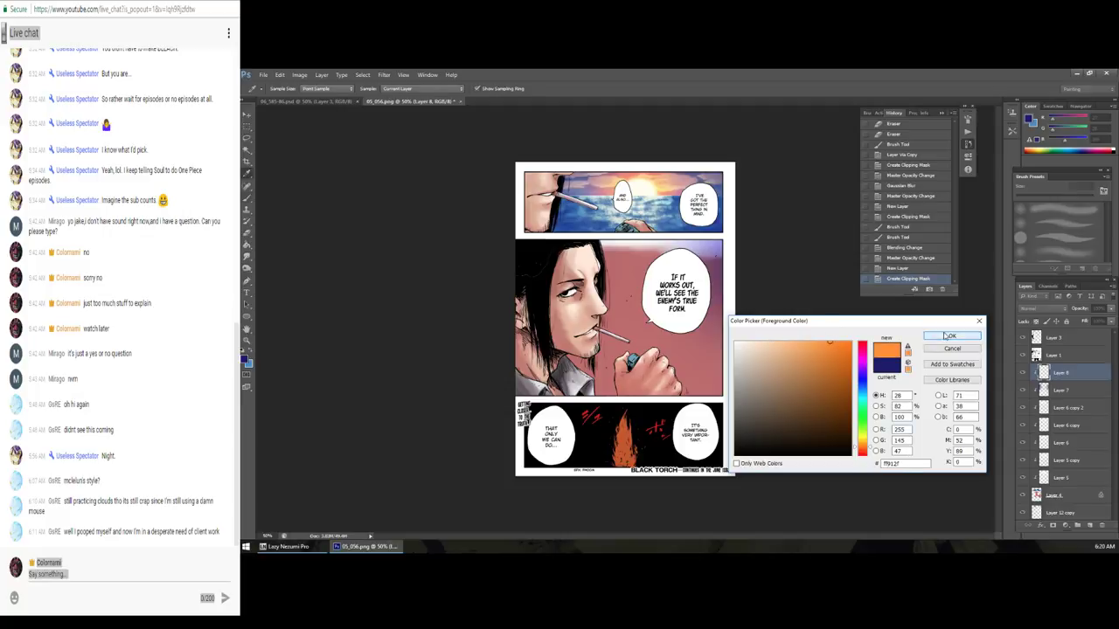
click(952, 336)
Step: Brush an orange glow and blend the layer as Hard Light at 52% opacity
click(643, 173)
key(ctrl+z)
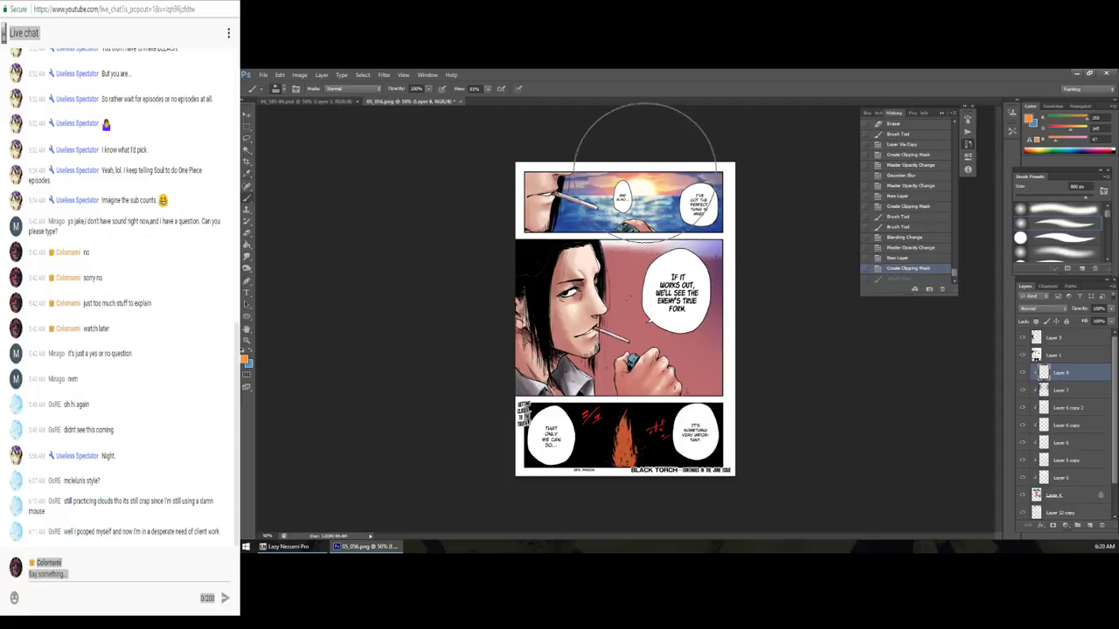
click(638, 166)
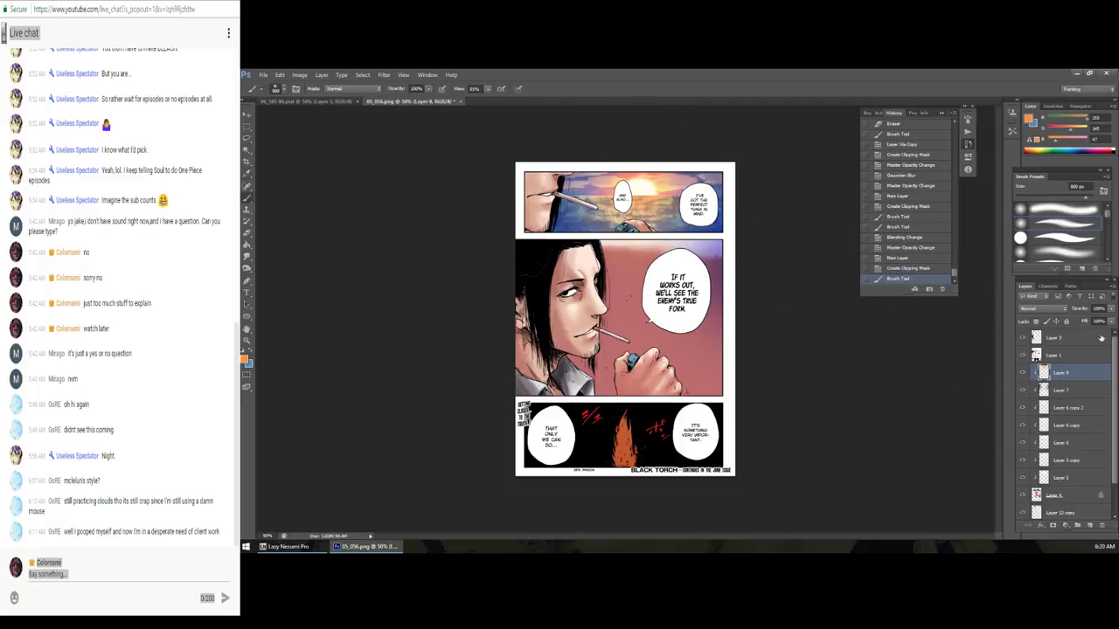
click(1042, 308)
click(1031, 439)
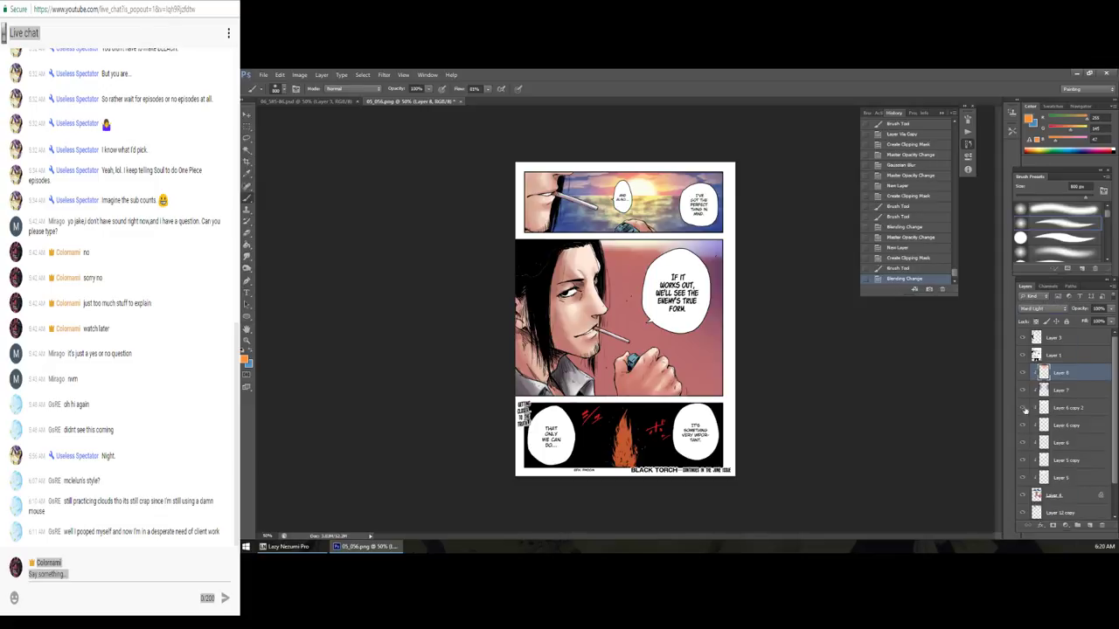
click(1113, 311)
drag(1092, 321, 1089, 323)
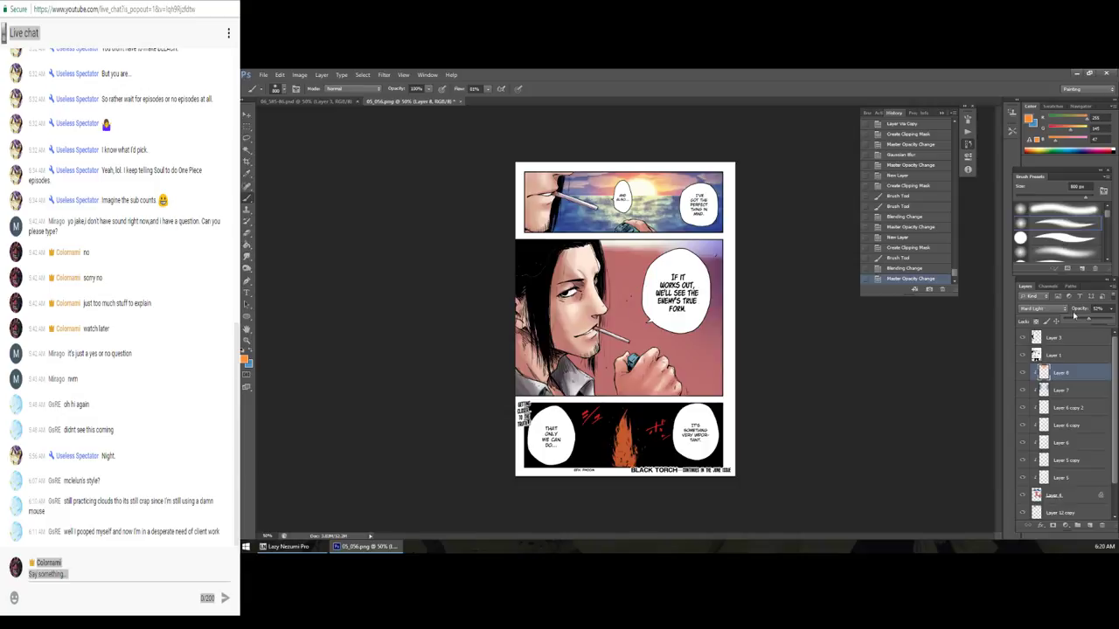
Step: Zoom the page to 50% and merge Layers 8 through 4 into one
key(z)
drag(664, 274, 660, 274)
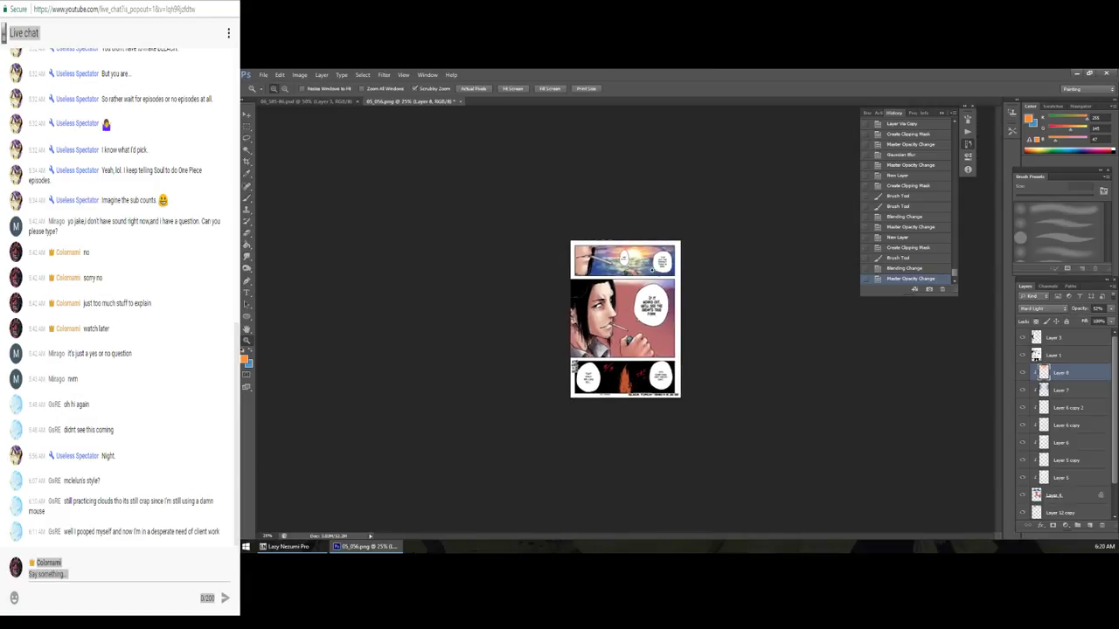
click(661, 274)
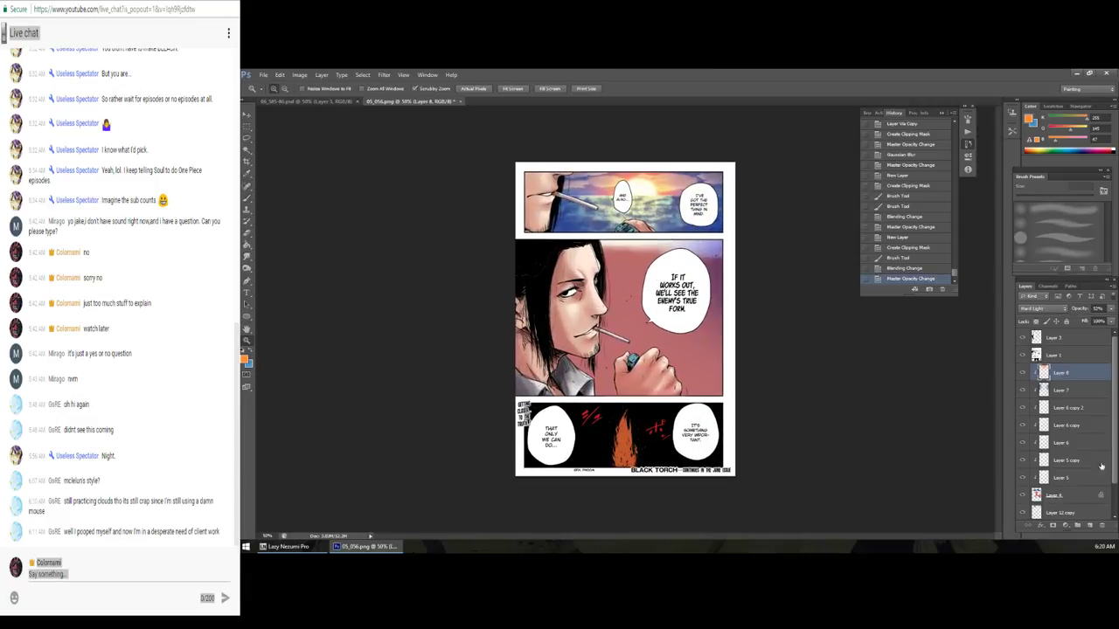
shift+click(1077, 494)
right_click(1076, 475)
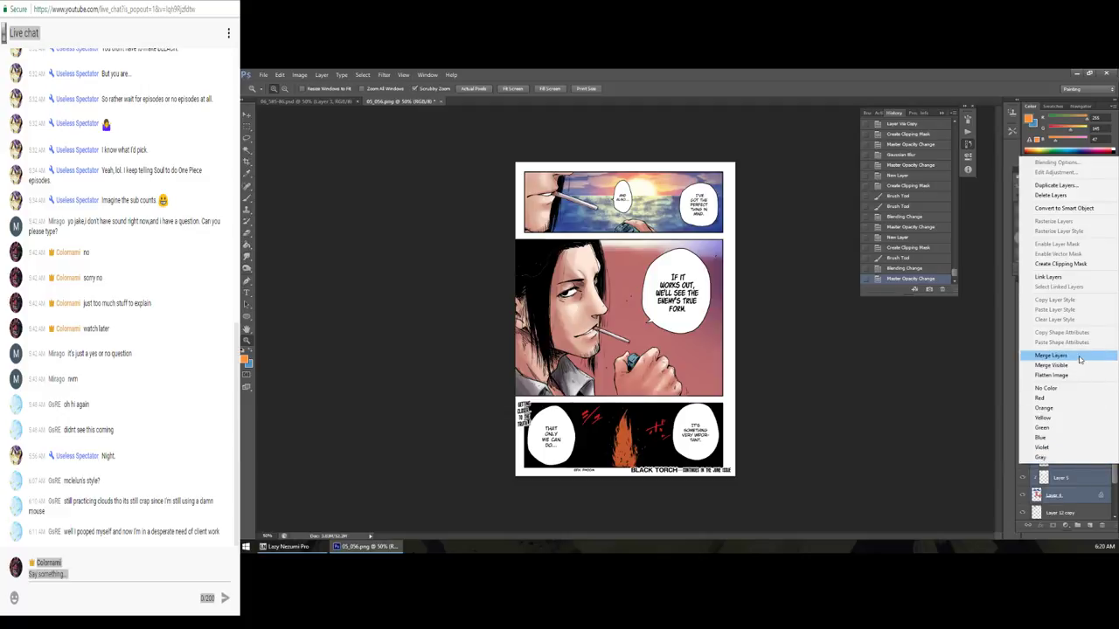
click(1080, 356)
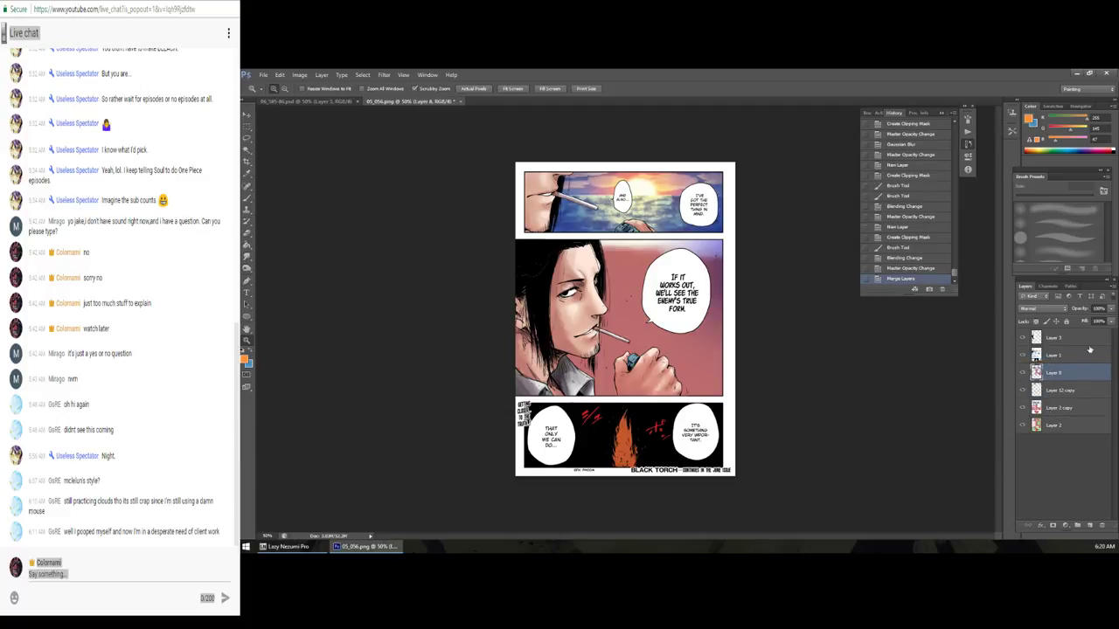
Step: Merge Layer 13 copy down, make Layer 2 copy active, and zoom to 100%
right_click(1063, 390)
click(1061, 285)
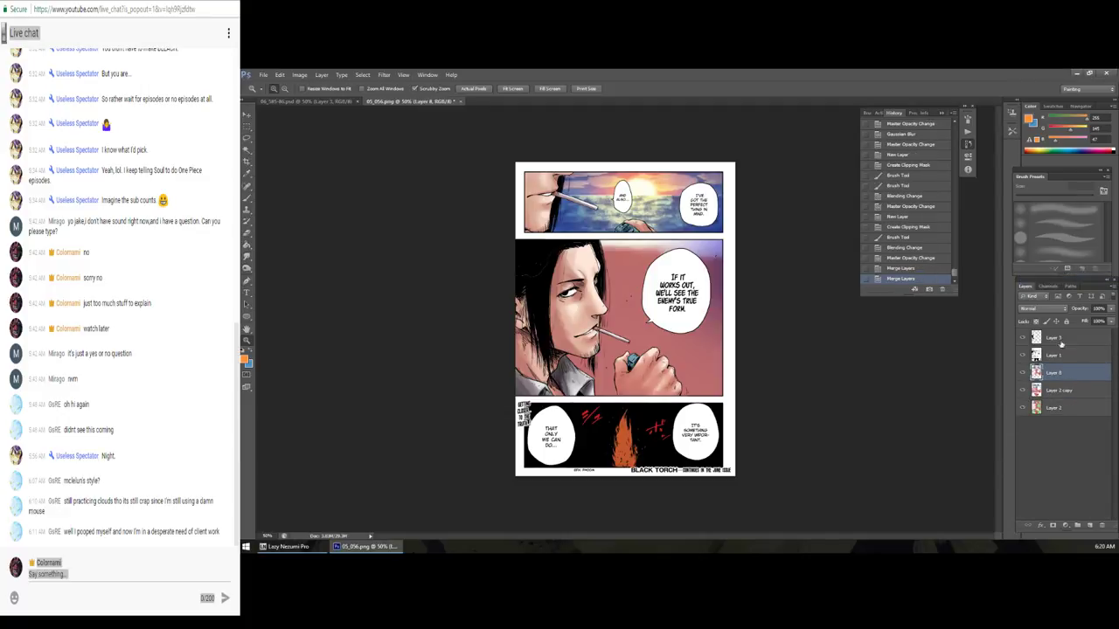
click(1080, 394)
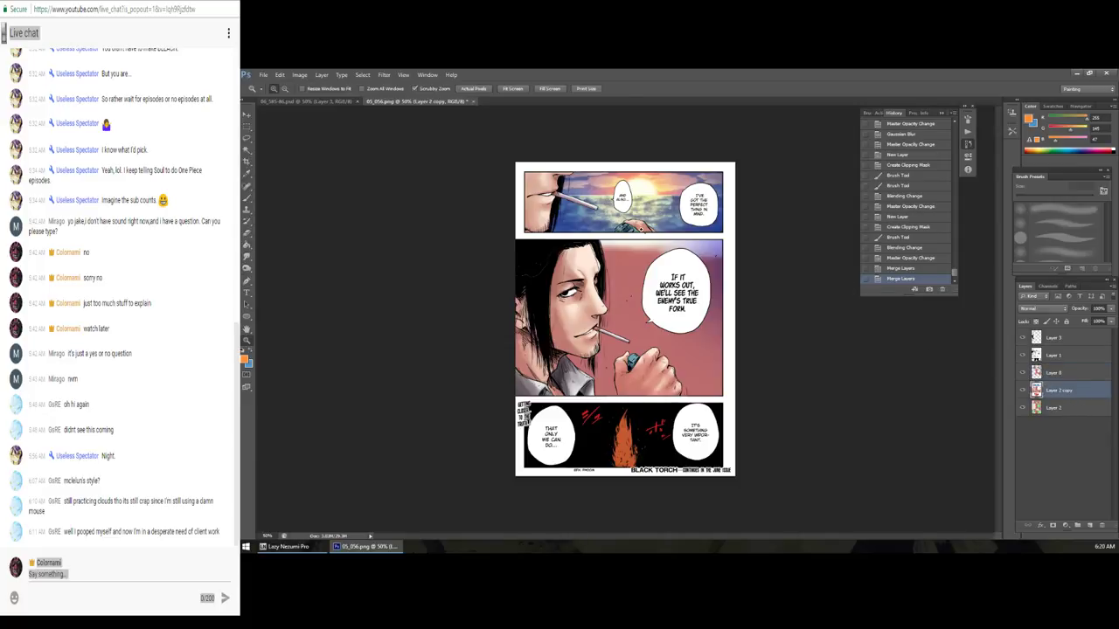
key(ctrl+1)
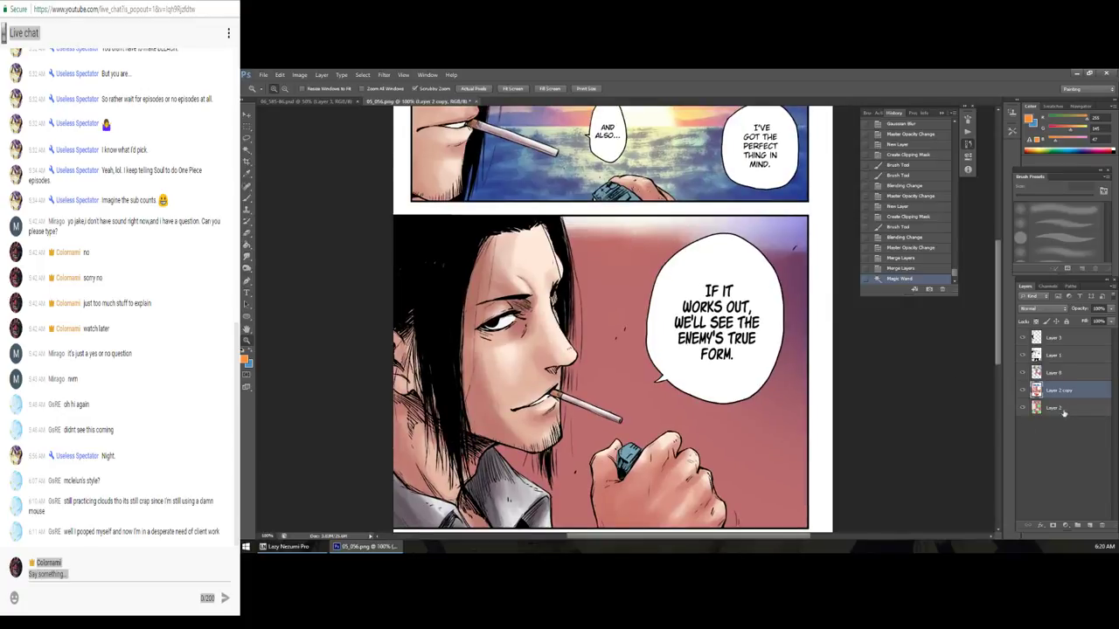
Step: Magic-wand select the panel artwork on Layer 2, then make Layer 2 copy active
click(1064, 408)
scroll(654, 199, up, 3)
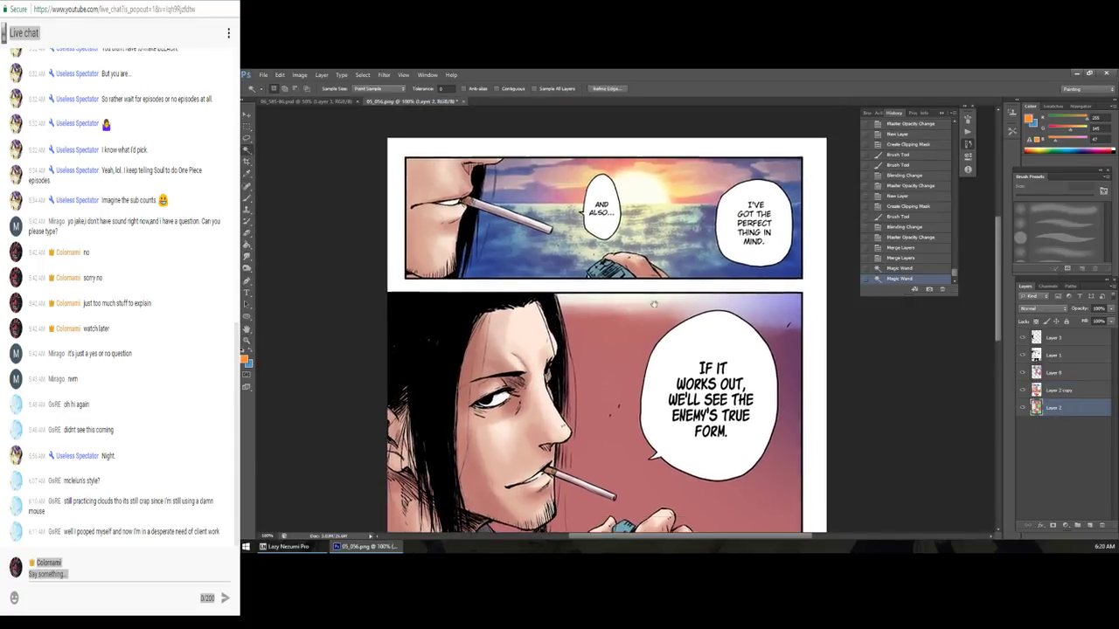
click(709, 304)
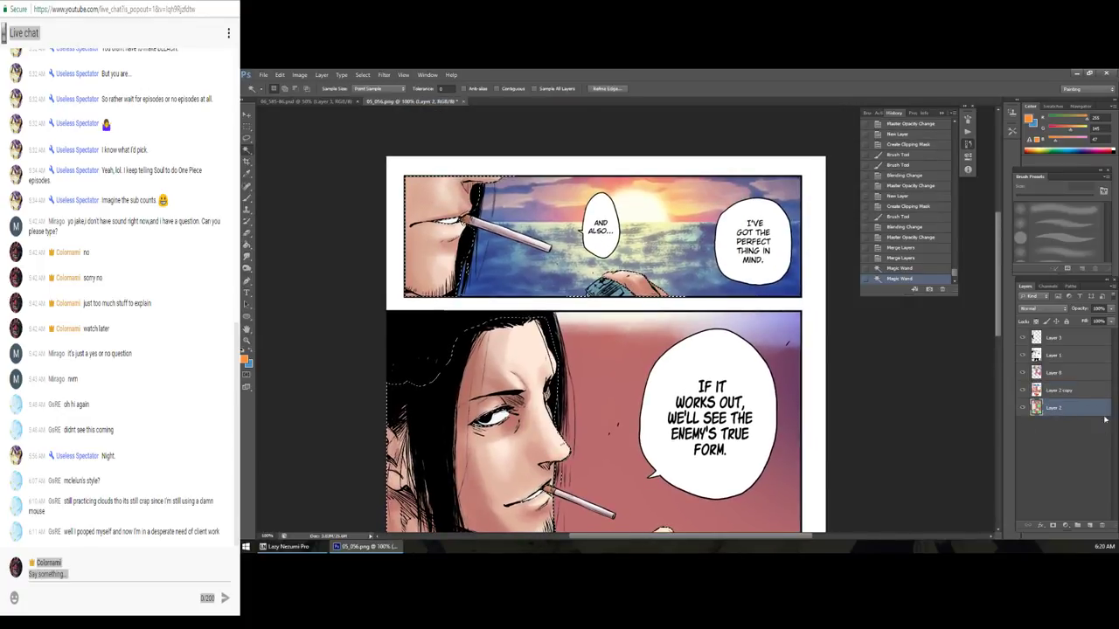
click(1073, 391)
Step: Shift the selection's midtones toward magenta and away from blue in Color Balance
key(ctrl+b)
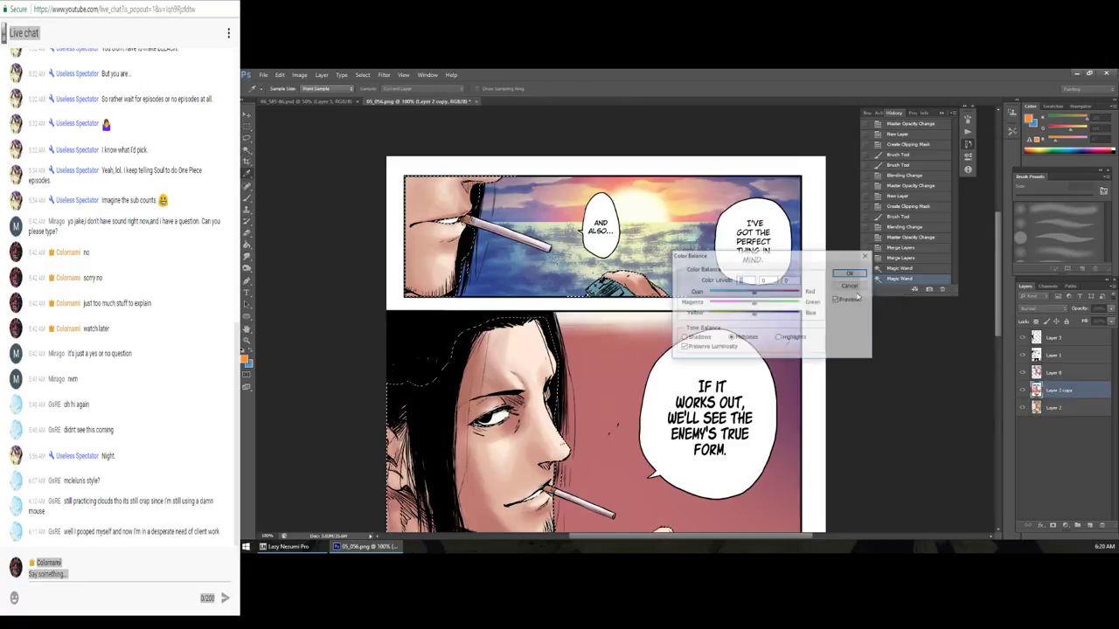
mouse_move(753, 304)
mouse_down()
mouse_move(740, 305)
mouse_move(782, 314)
mouse_up()
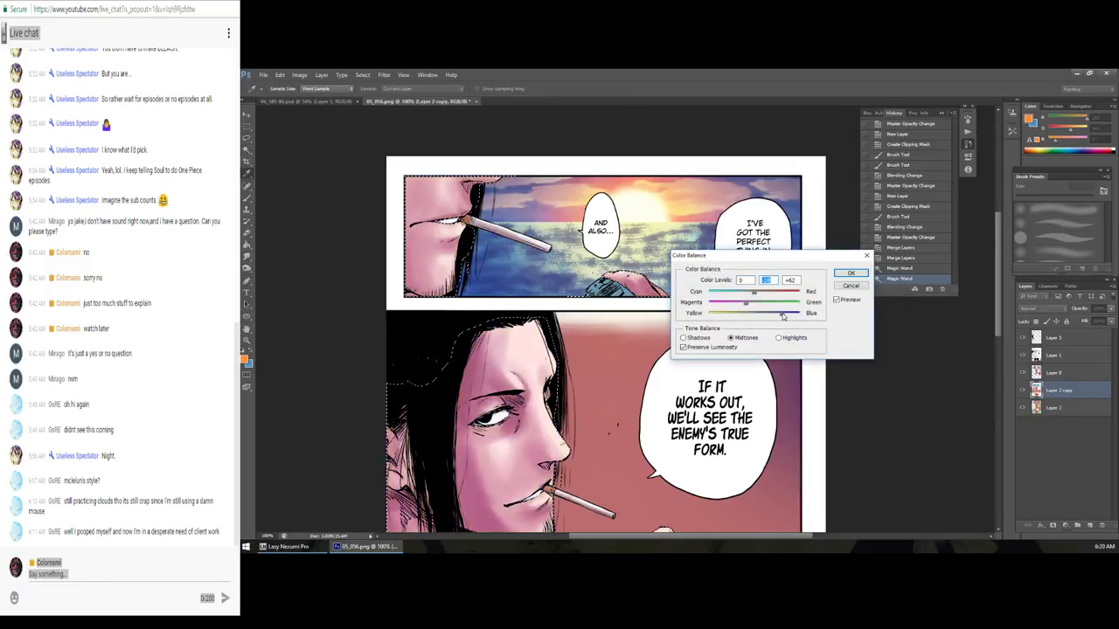
click(759, 316)
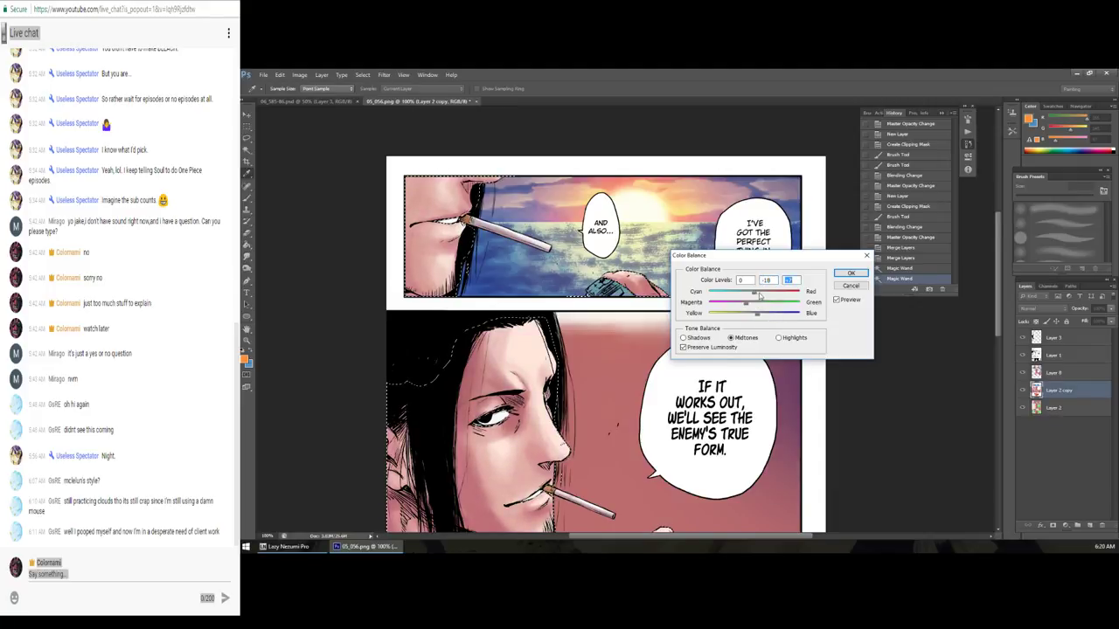
key(Tab)
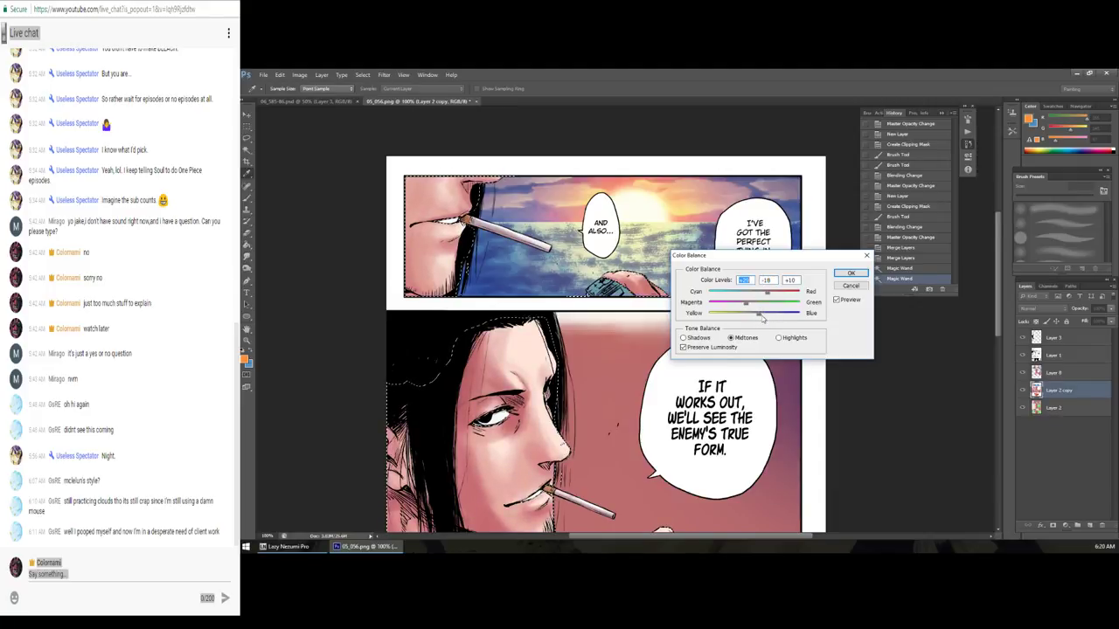
click(765, 316)
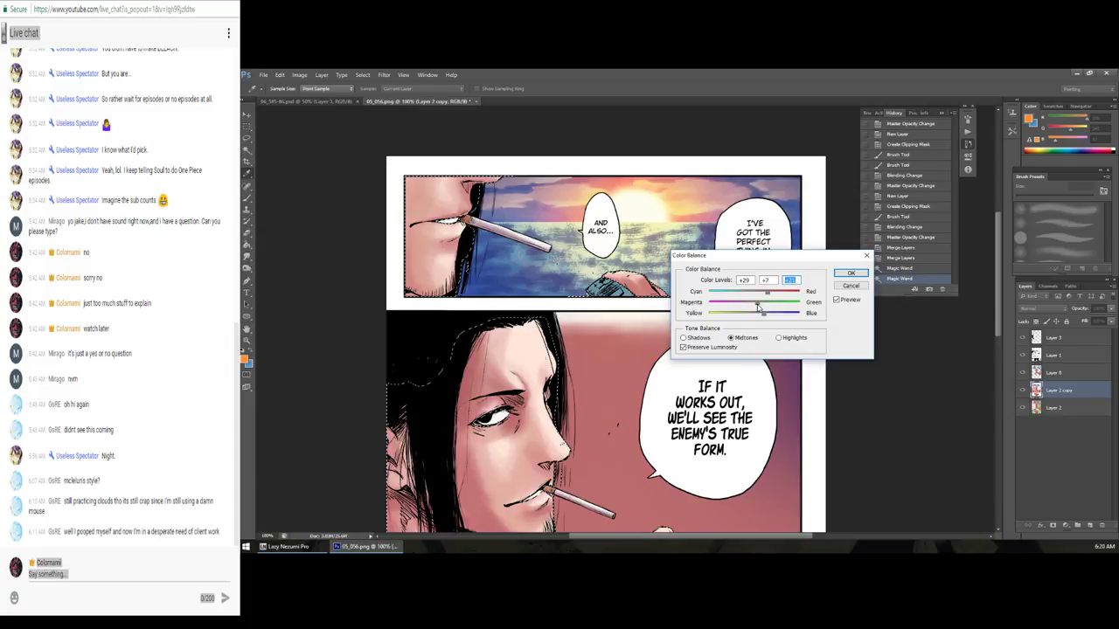
drag(733, 303, 747, 302)
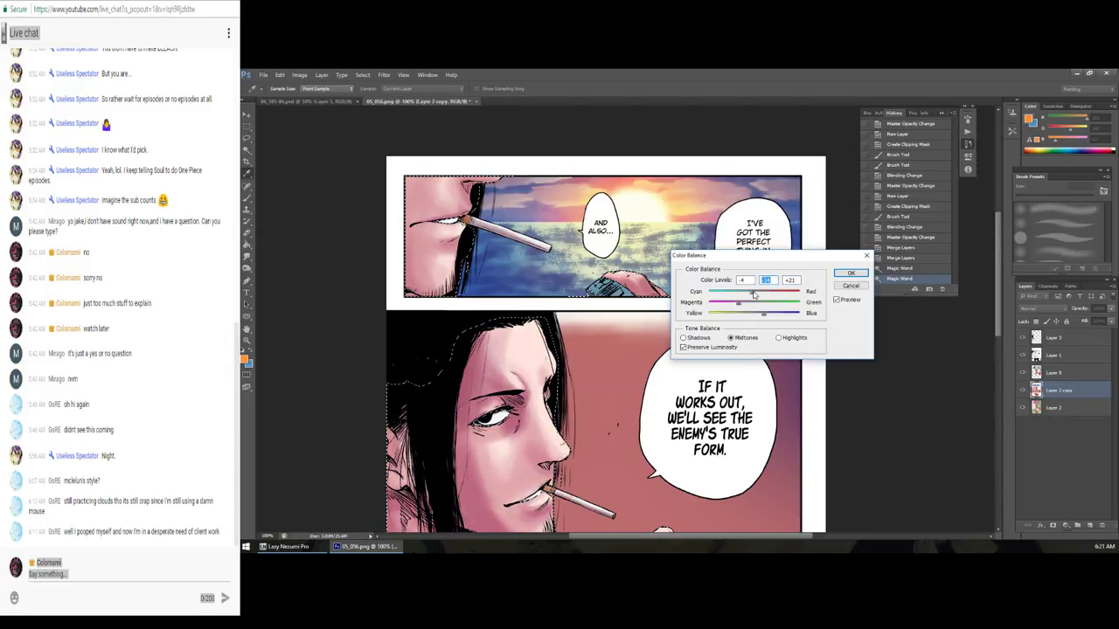
drag(762, 312, 752, 317)
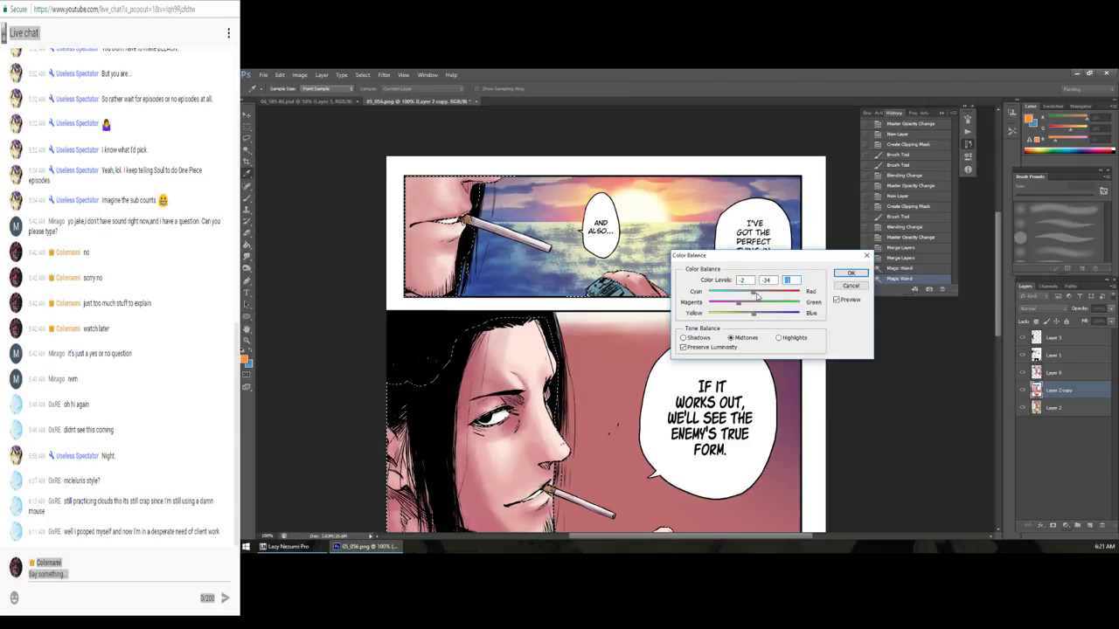
click(757, 294)
Step: Apply the Color Balance and add a new layer clipped to Layer 2 copy
click(844, 274)
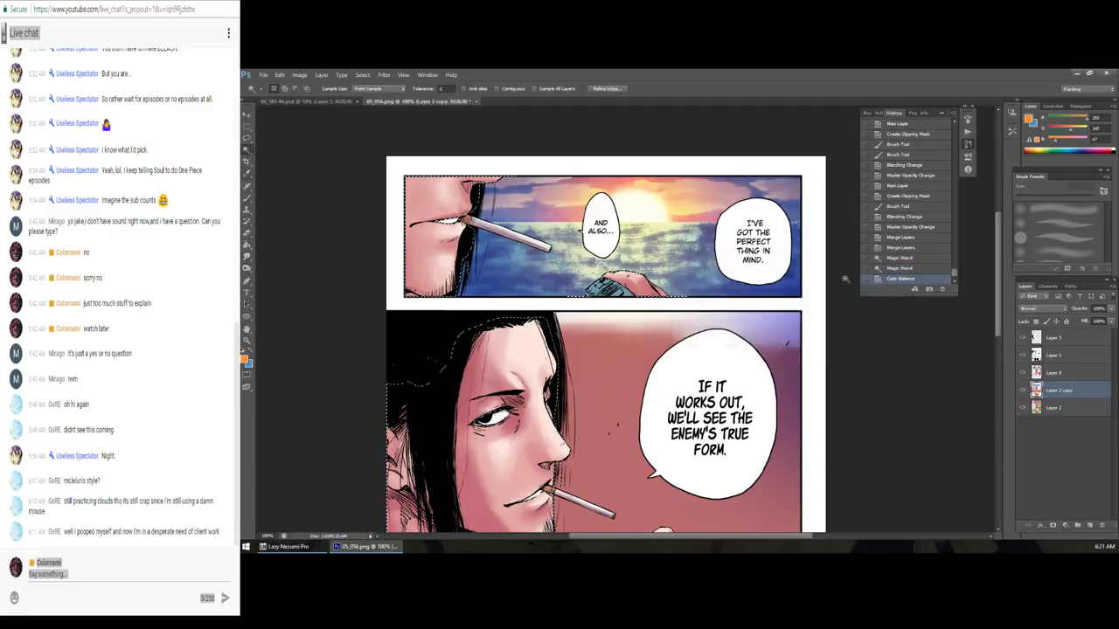
click(1094, 526)
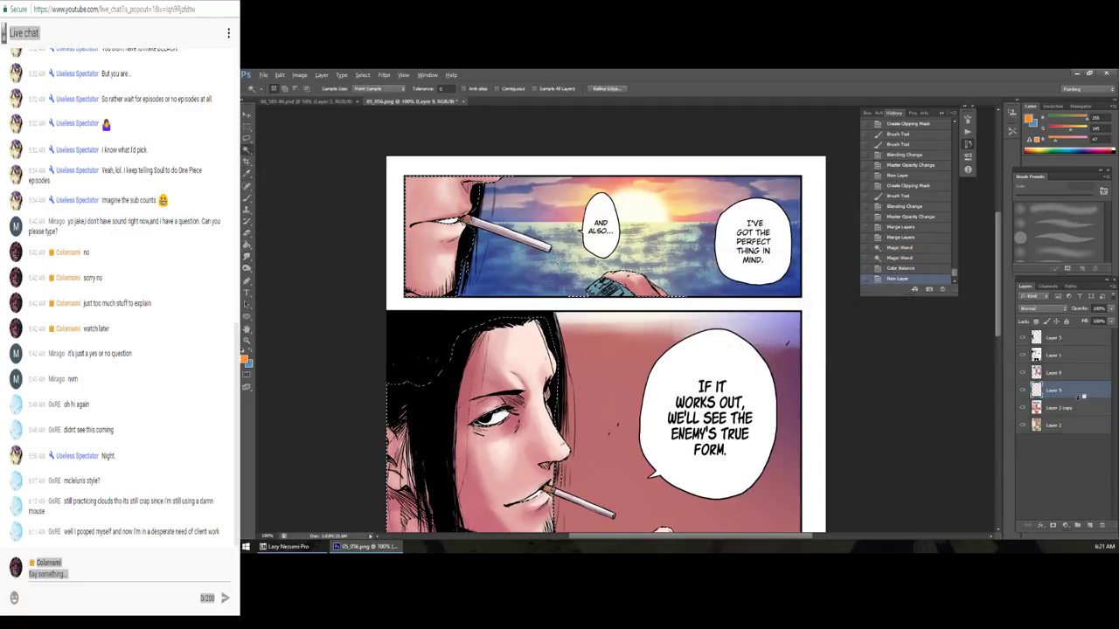
alt+click(1079, 397)
key(b)
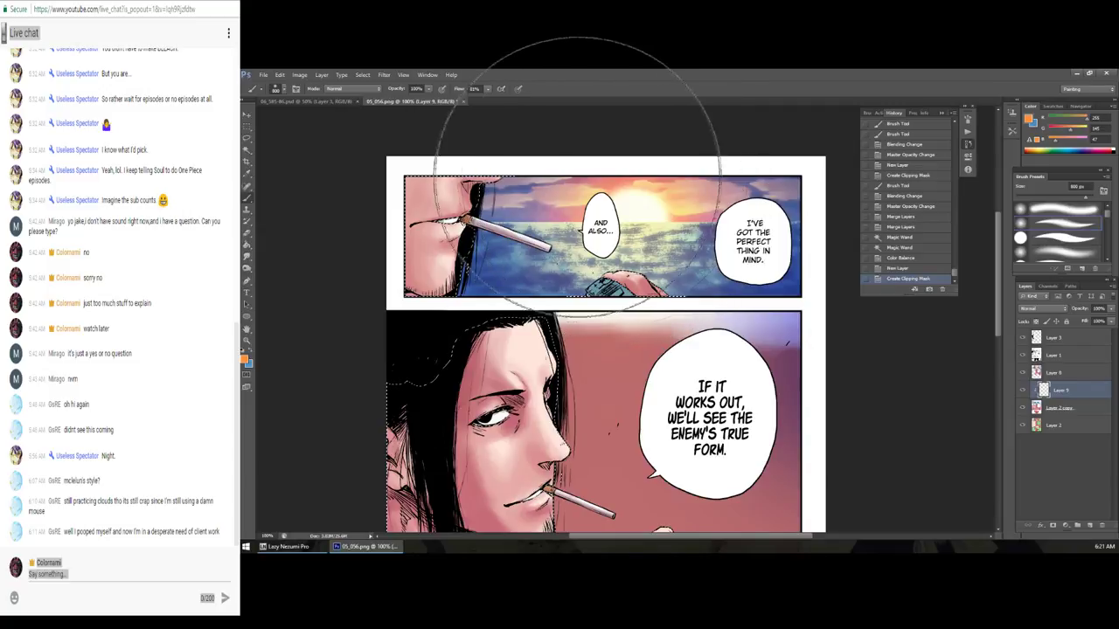
Step: Brush a stroke across the top panel and blend the layer as Hard Light at 65%
click(603, 174)
key(ctrl+z)
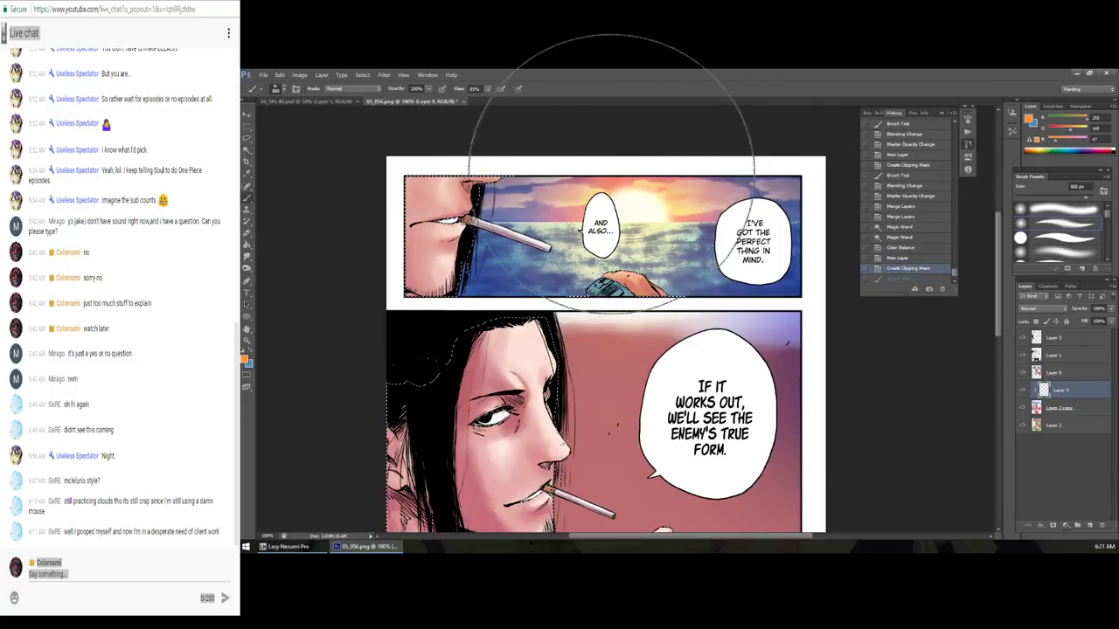
key(ctrl+z)
click(1040, 308)
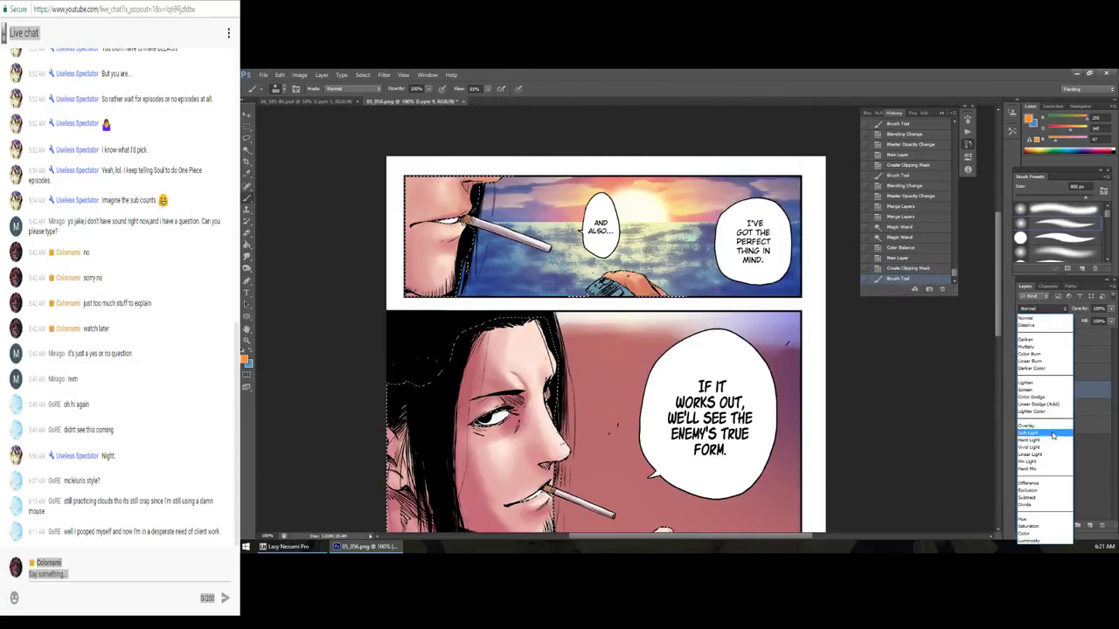
click(1051, 439)
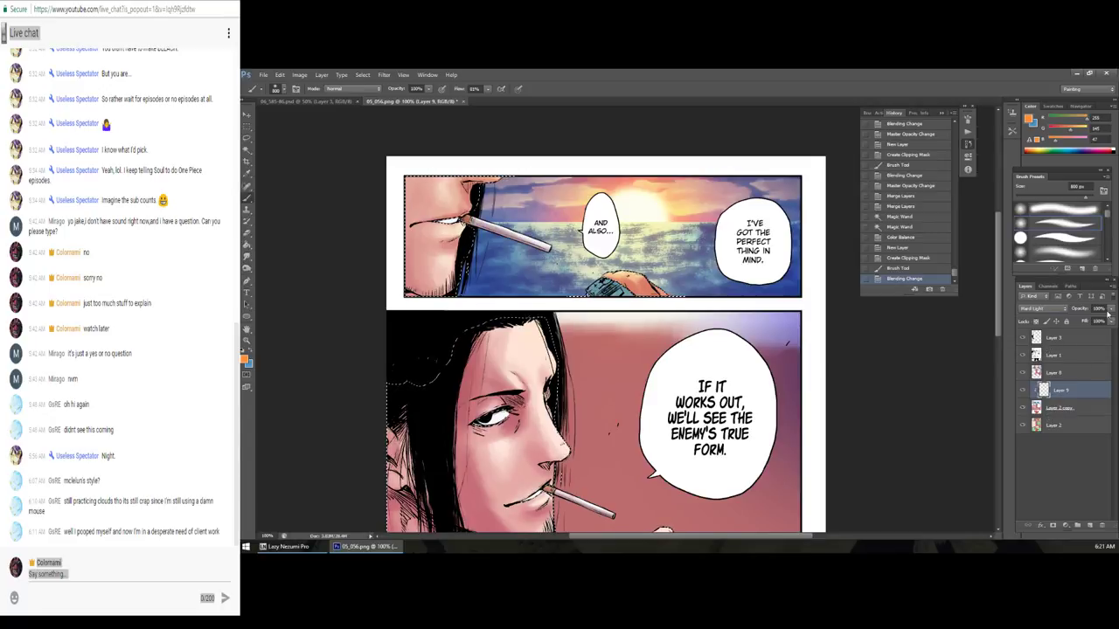
drag(1108, 314, 1094, 324)
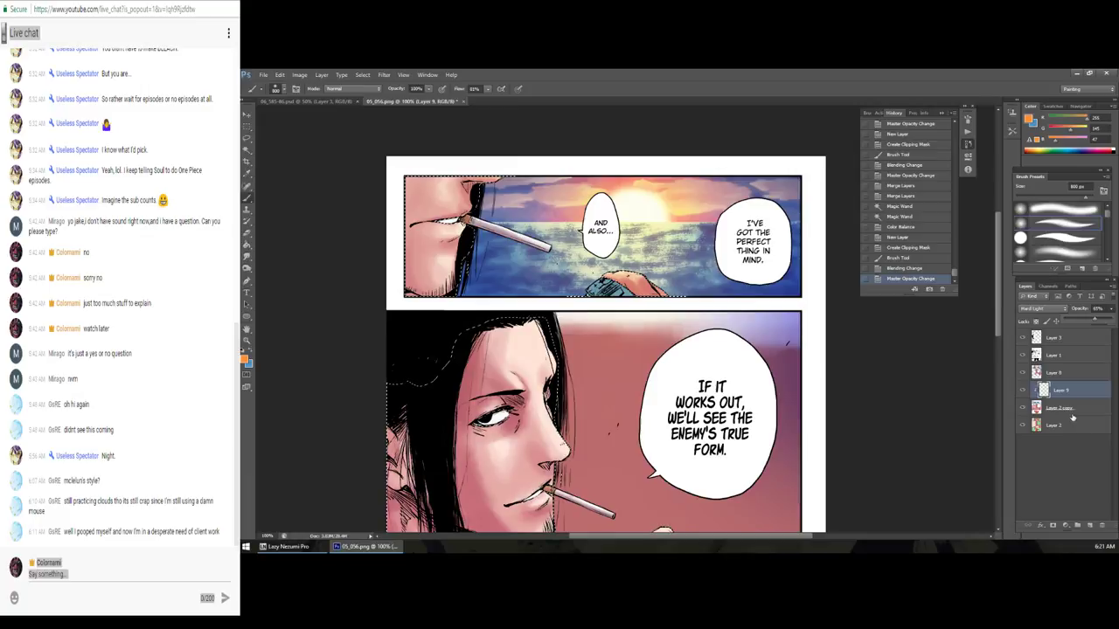
Step: Add Layer 10, move Layer 9 copy beneath it, and select Layer 10
click(1089, 525)
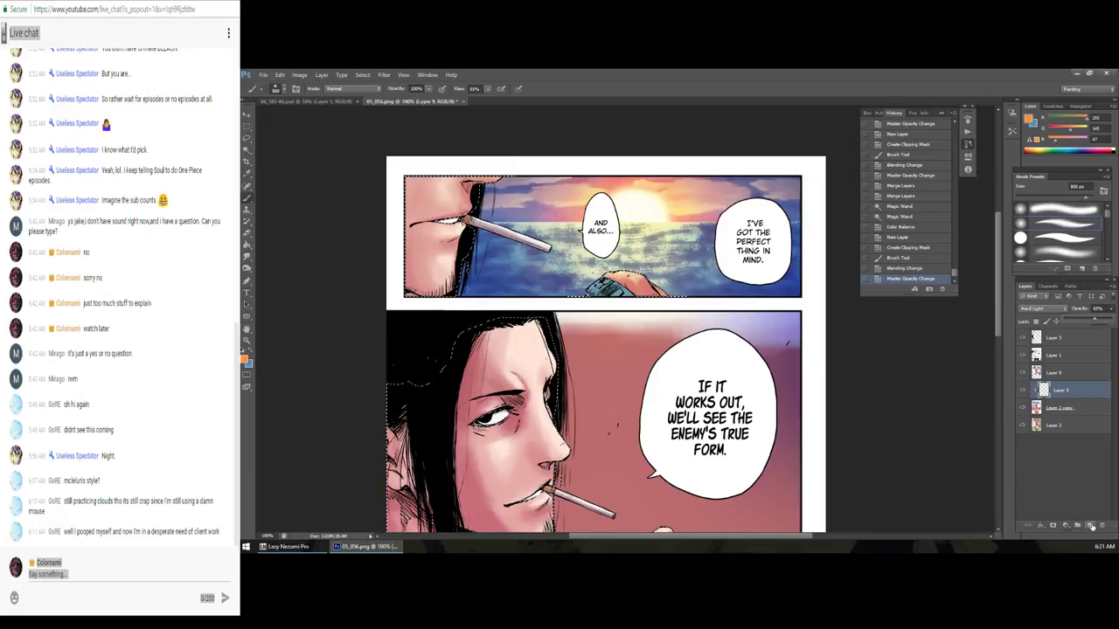
drag(1073, 397, 1078, 398)
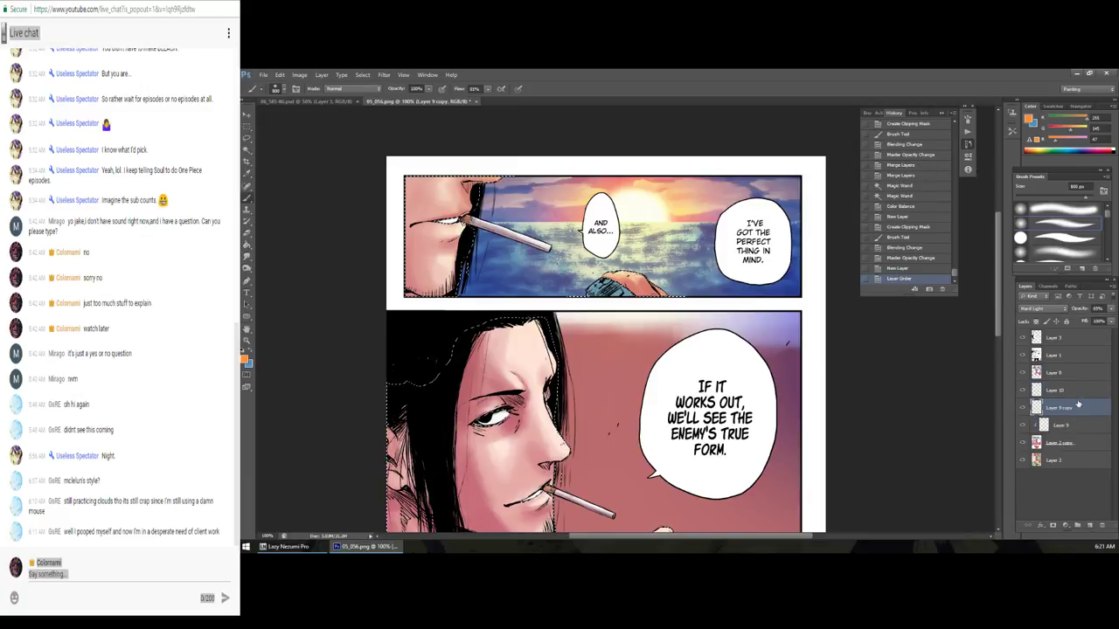
click(1058, 390)
Step: Clip Layer 10 to the layer below and choose a dark purple foreground colour
key(ctrl+alt+g)
click(248, 359)
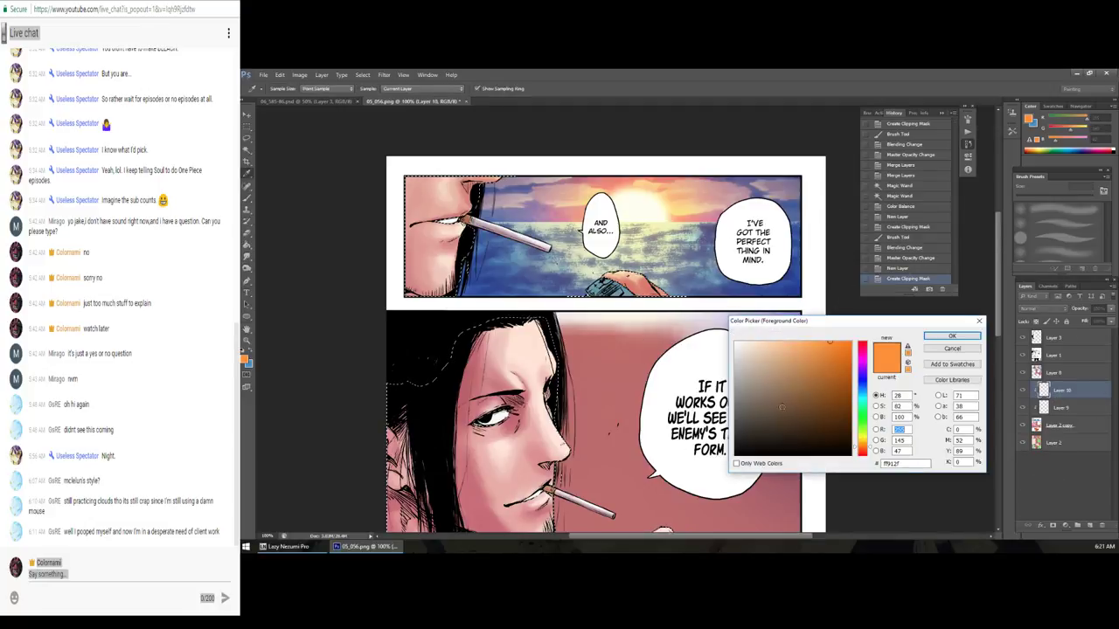
click(803, 416)
click(865, 359)
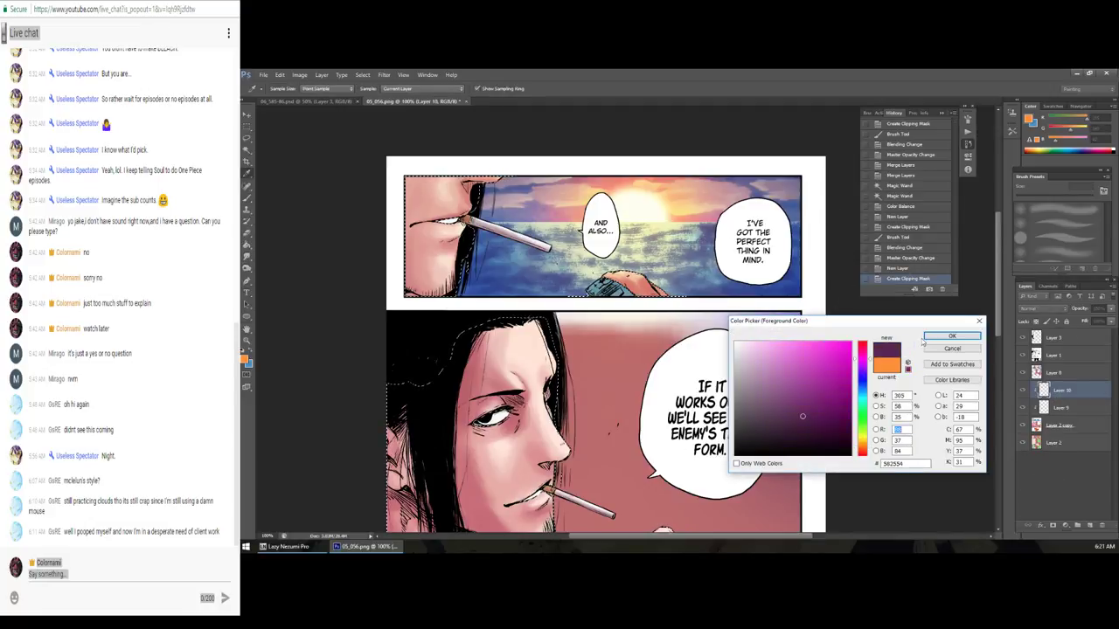
click(952, 336)
key(b)
Step: Paint purple over the close-up in Hard Light, then desaturate and hue-shift it
drag(512, 163, 375, 112)
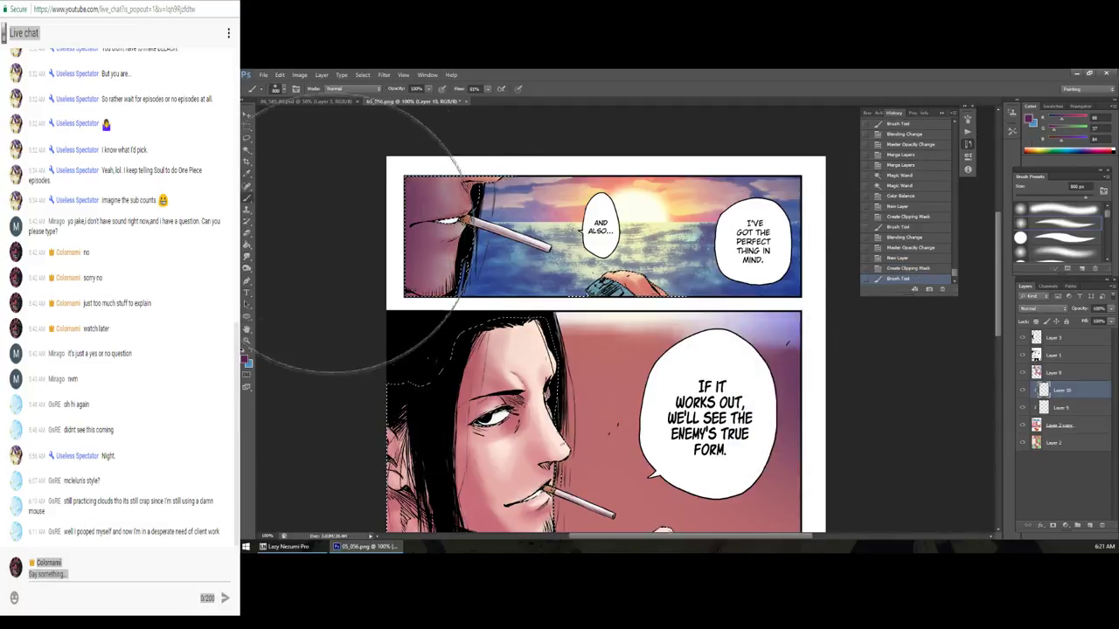
click(1040, 308)
click(1025, 441)
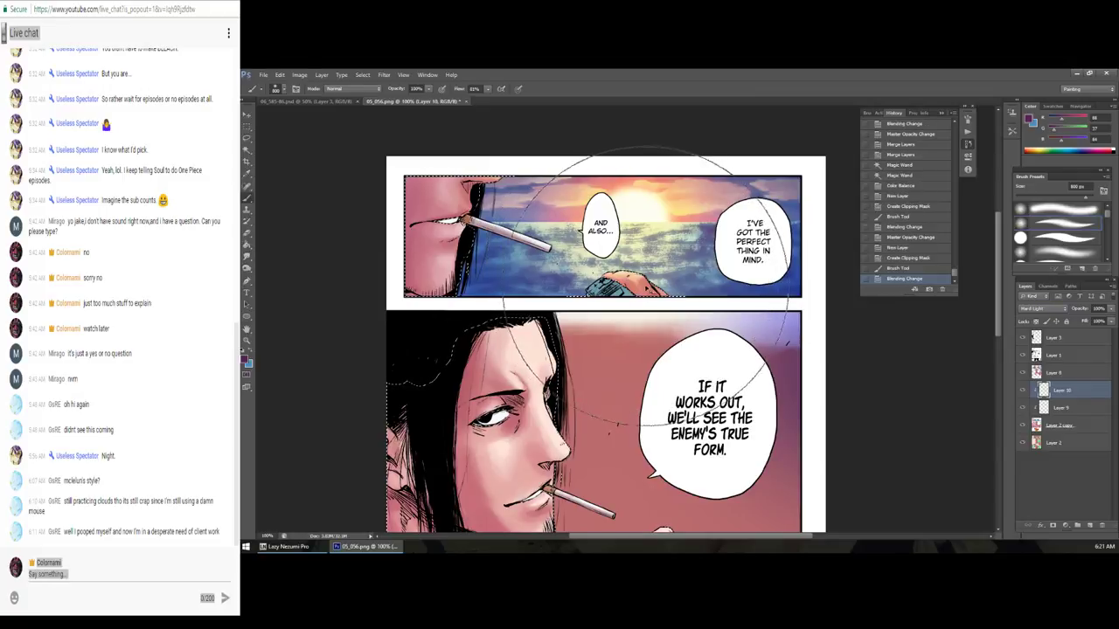
key(ctrl+u)
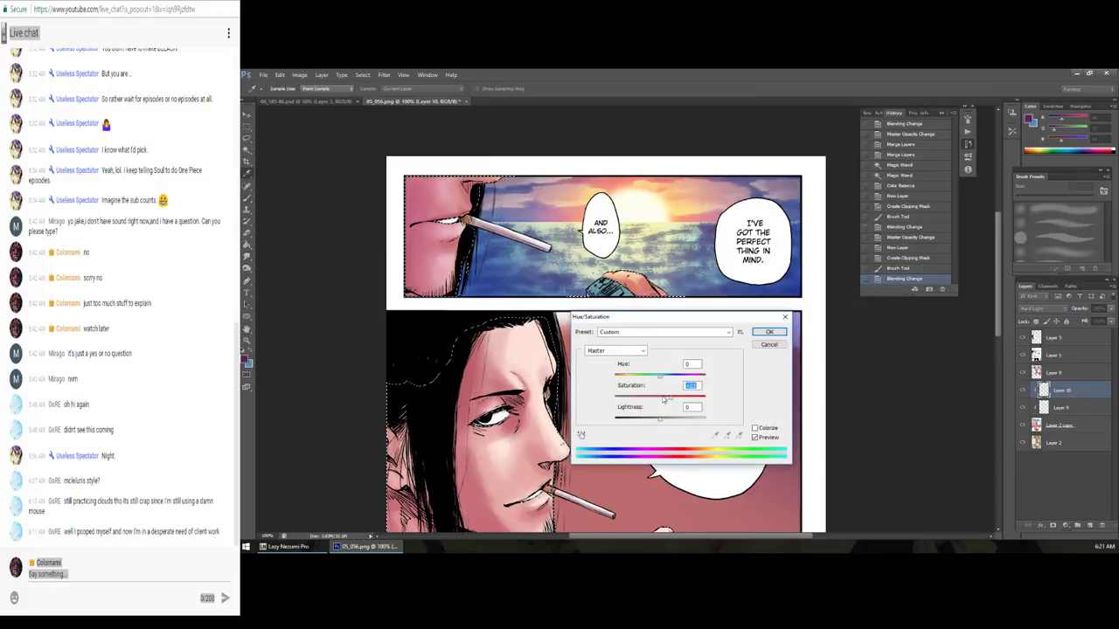
mouse_move(664, 399)
mouse_down()
mouse_move(629, 398)
mouse_move(691, 374)
mouse_move(676, 378)
mouse_up()
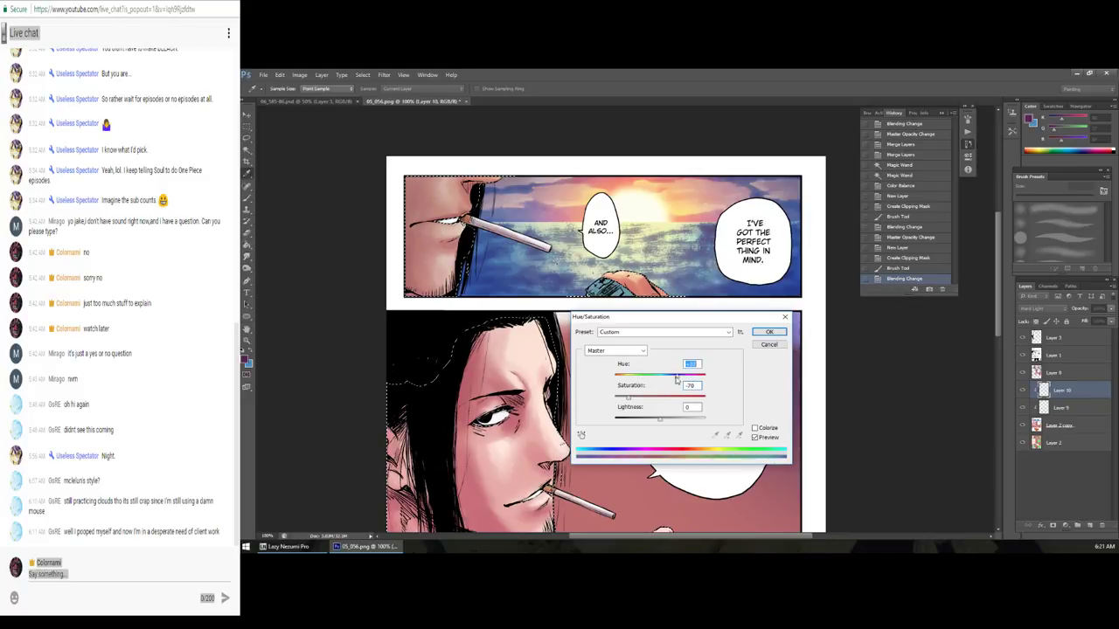
click(664, 423)
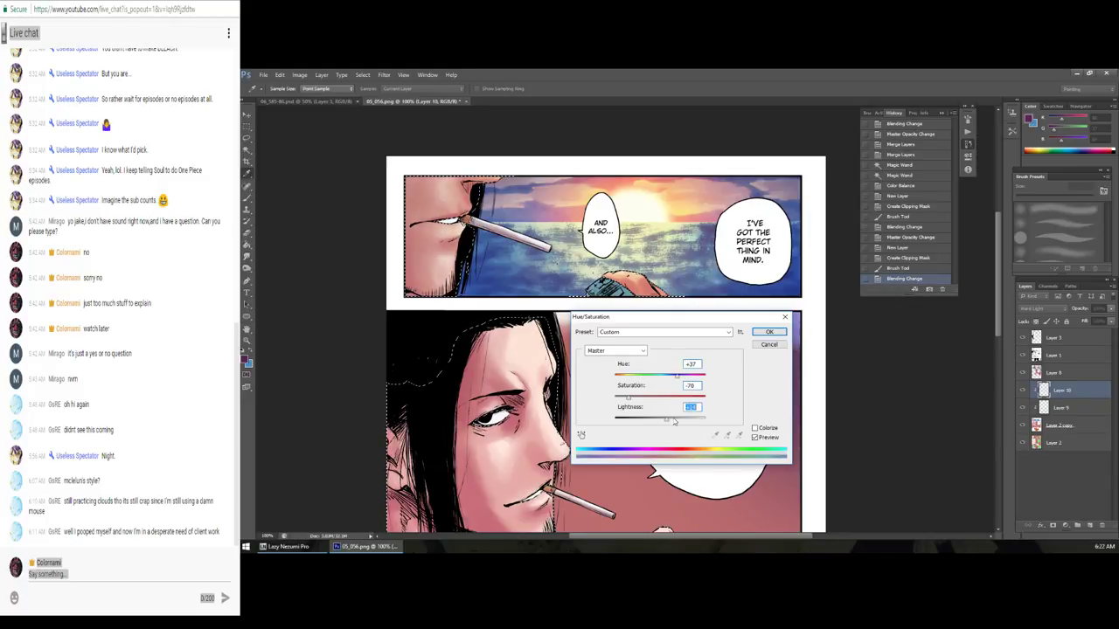
drag(677, 378, 642, 374)
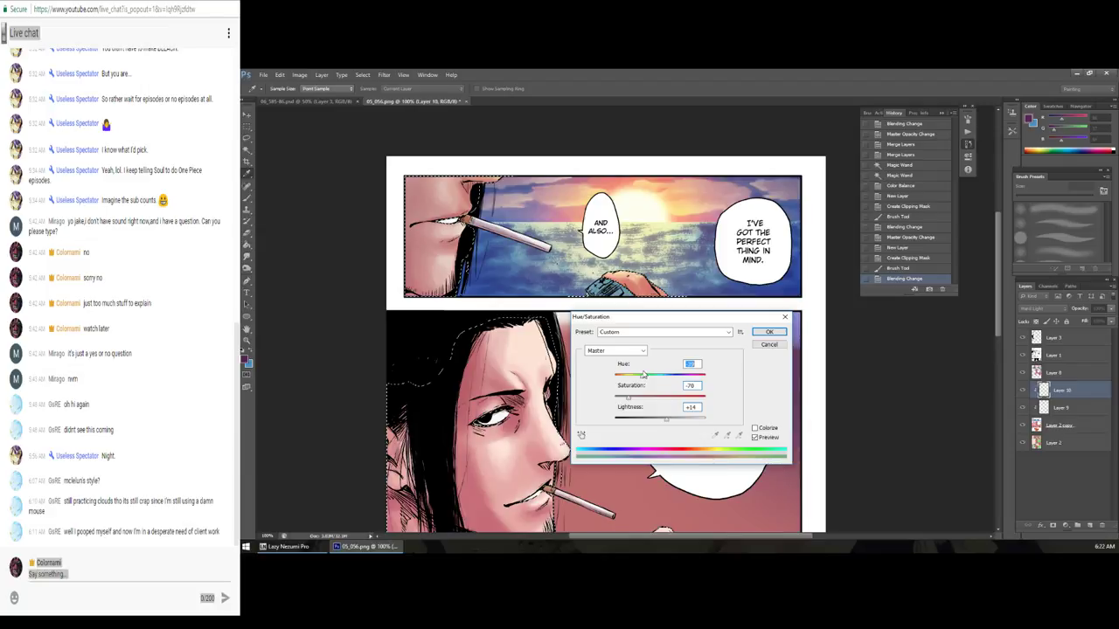
click(769, 332)
Step: Switch Layer 10 to Multiply and paint more purple shadow onto the panel
click(1042, 308)
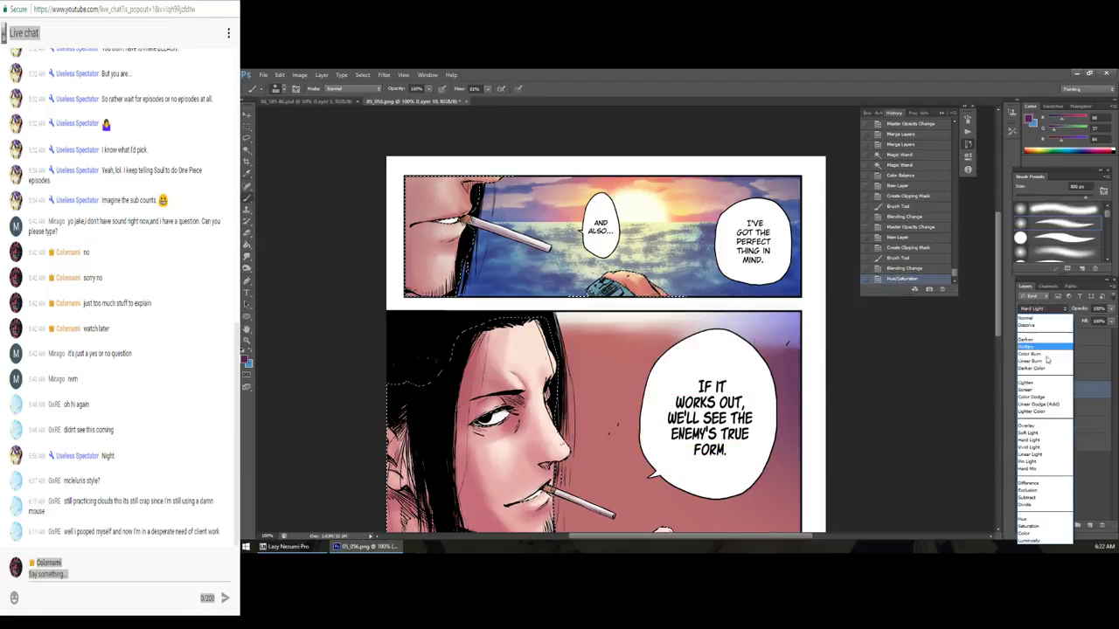
click(1033, 429)
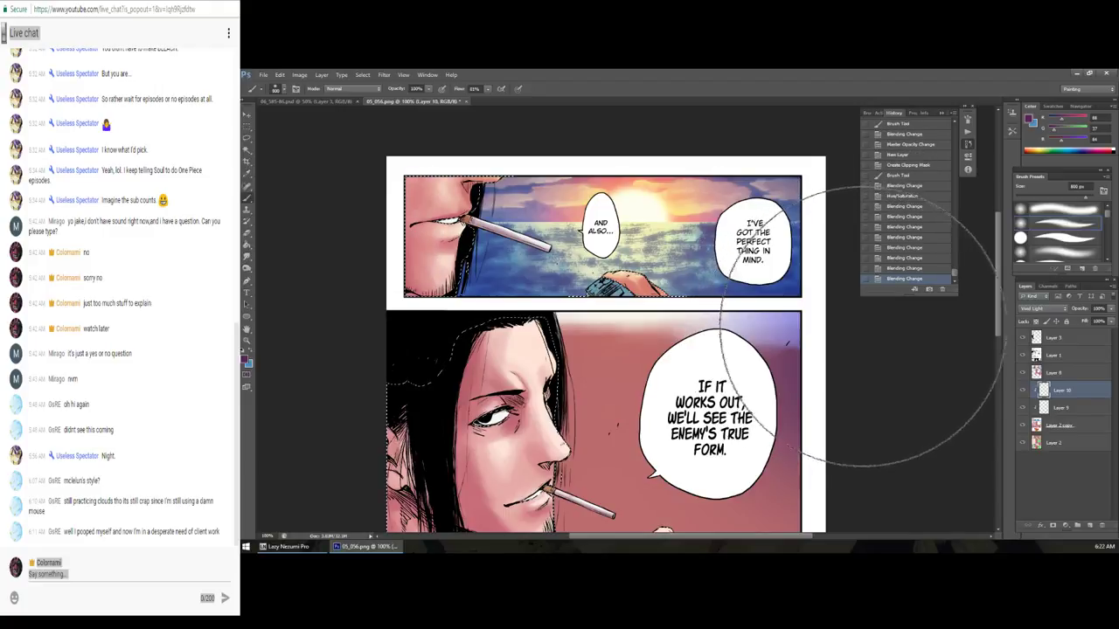
scroll(1042, 309, up, 6)
scroll(1053, 326, up, 5)
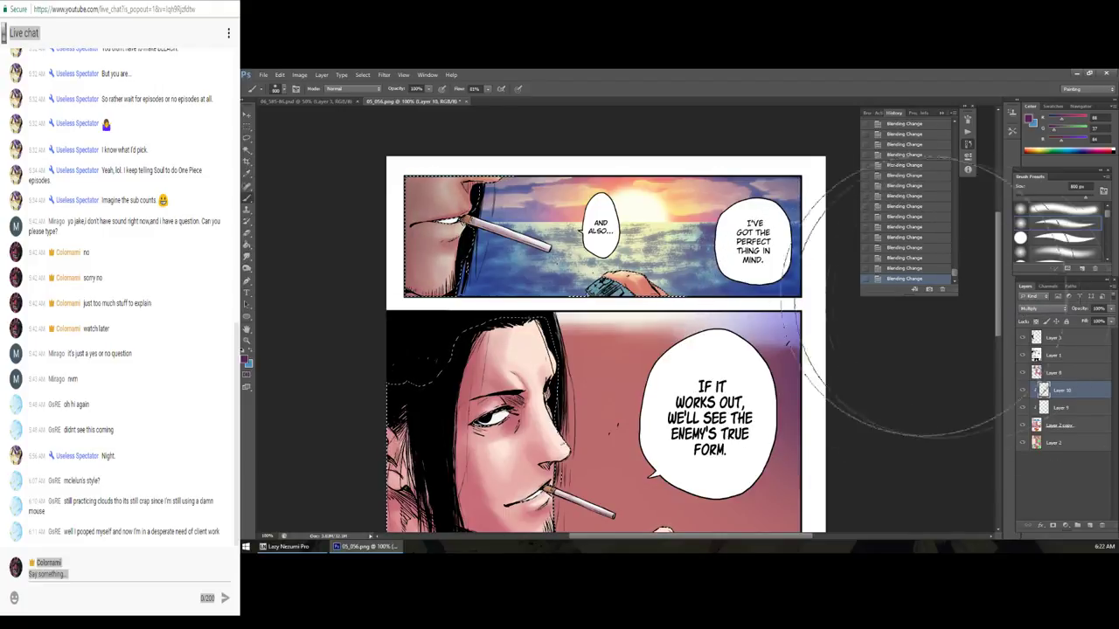
drag(749, 274, 724, 275)
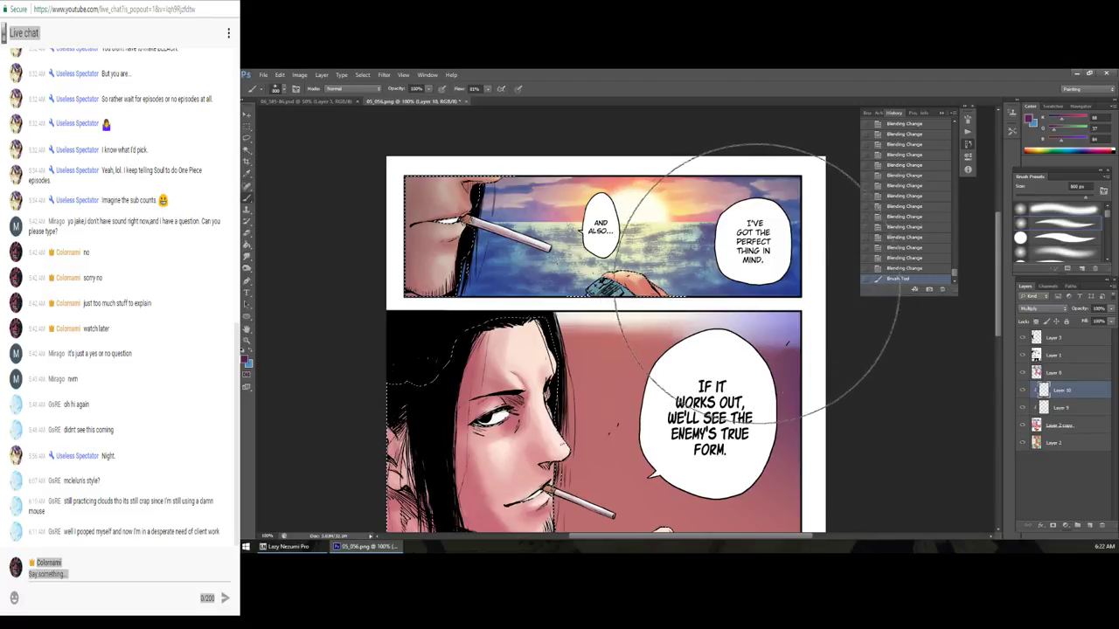
Step: Boost the shadow tone's saturation and lightness, then move Layer 9 above Layer 10
key(ctrl+u)
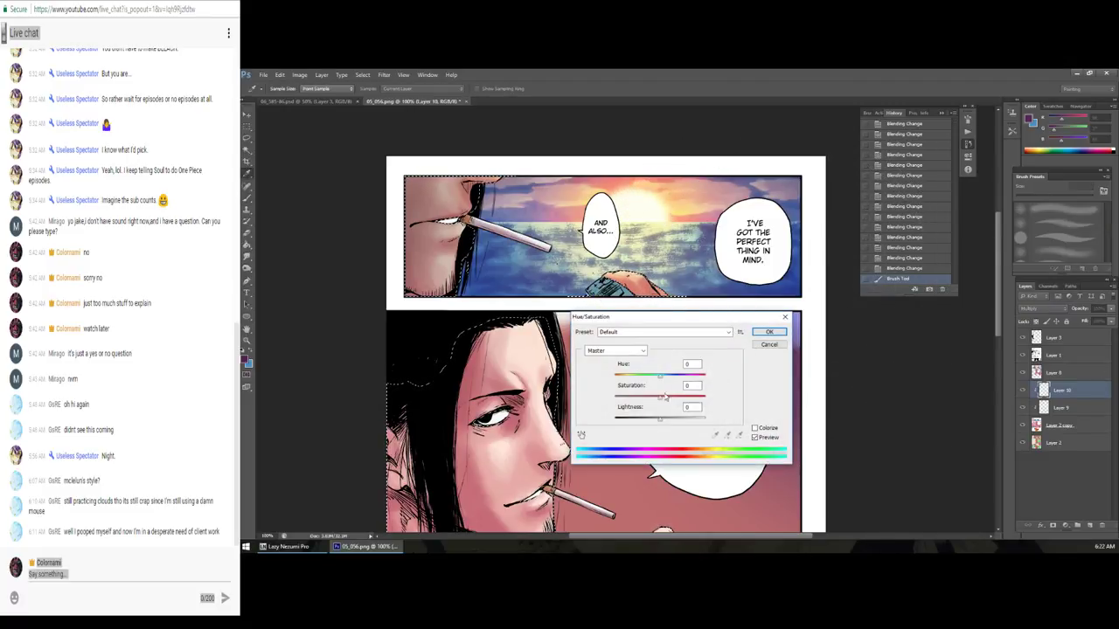
mouse_move(665, 397)
mouse_down()
mouse_move(689, 400)
mouse_move(650, 377)
mouse_up()
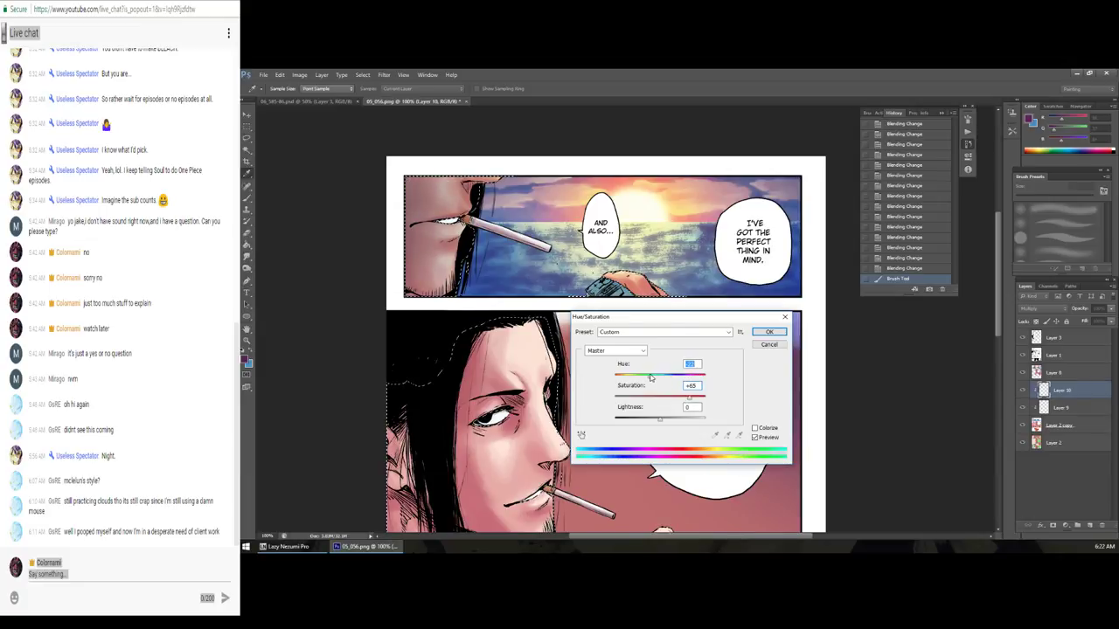
drag(663, 423, 670, 423)
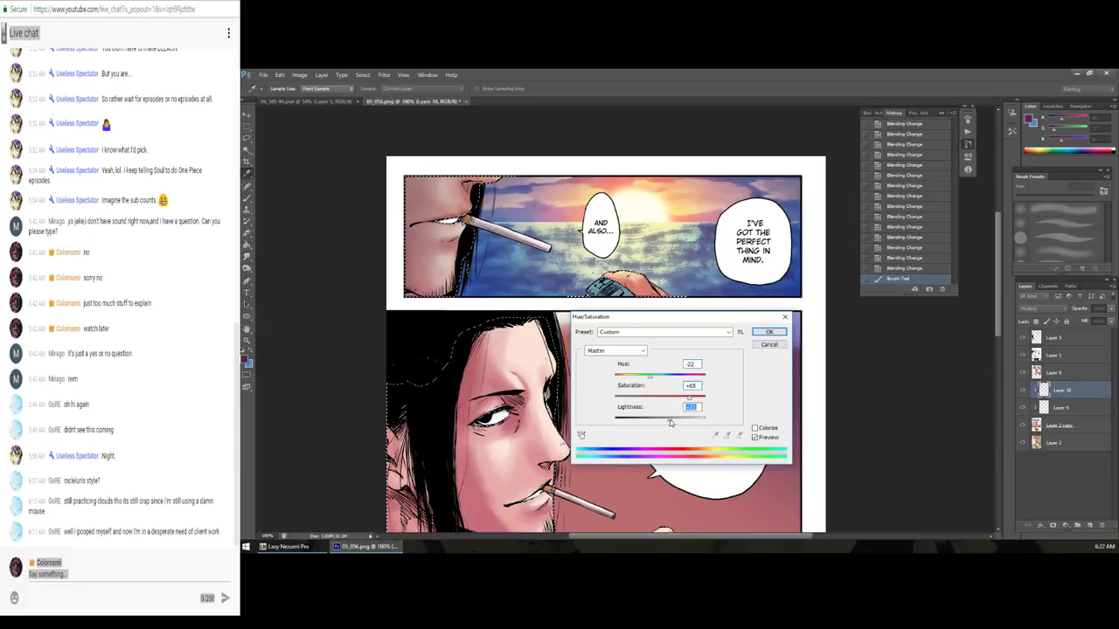
click(769, 332)
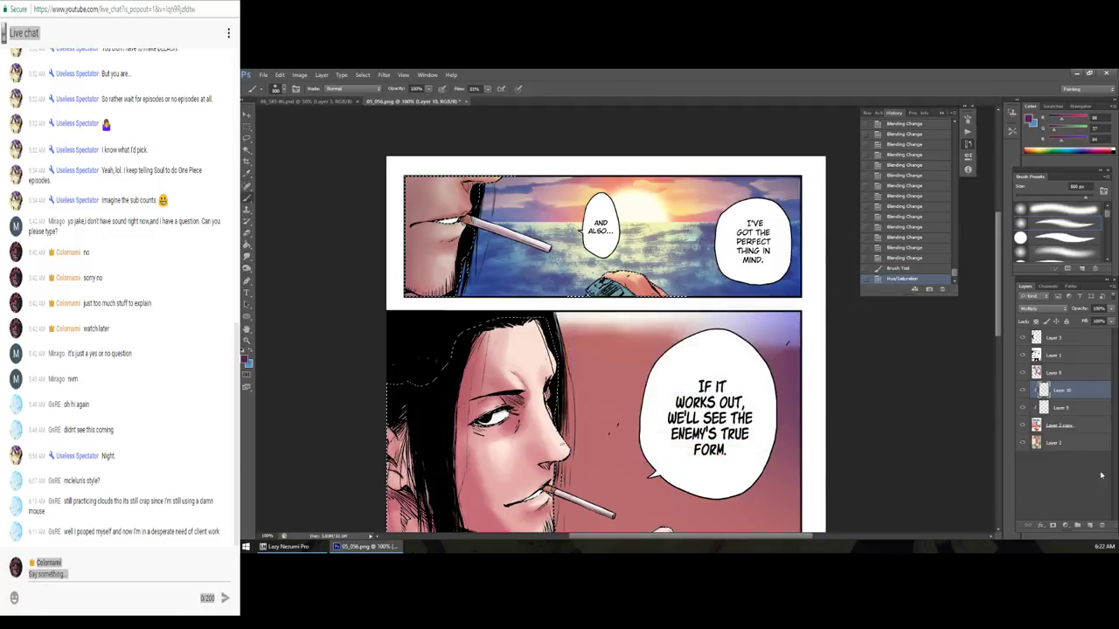
drag(1084, 407, 1081, 394)
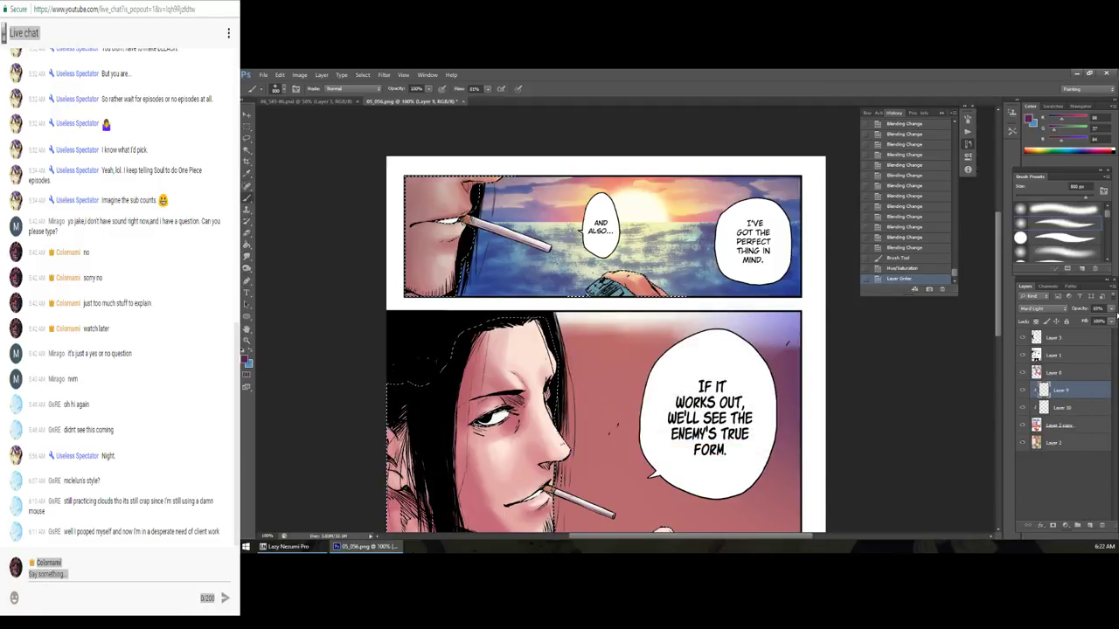
Step: Sample orange from the sunset sea, brush a soft glow, and erase the excess
click(1112, 310)
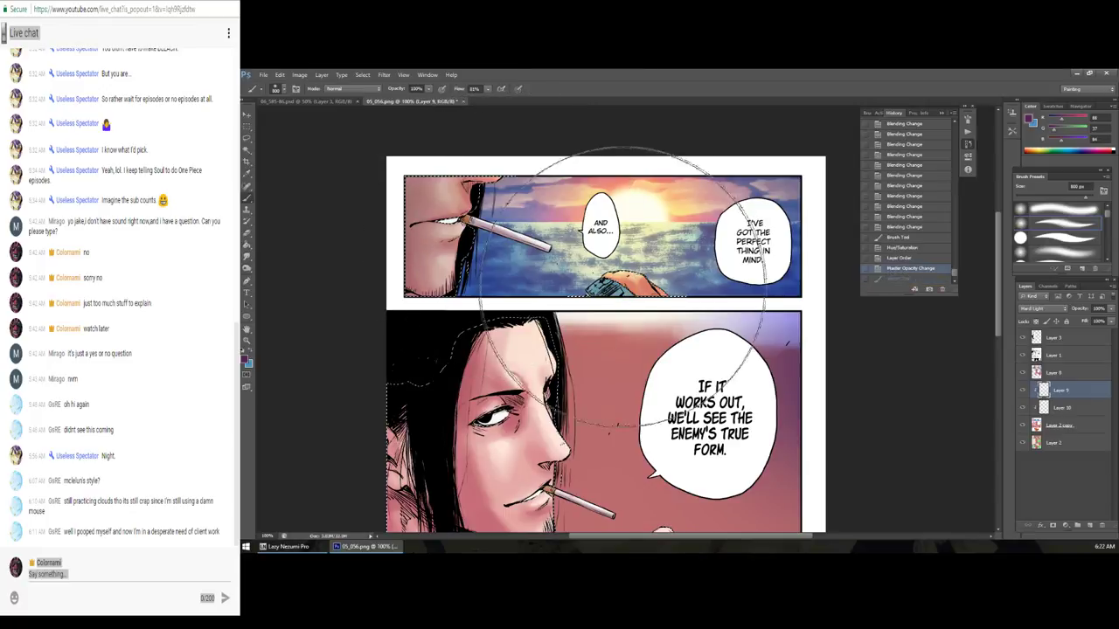
alt+click(633, 271)
click(519, 217)
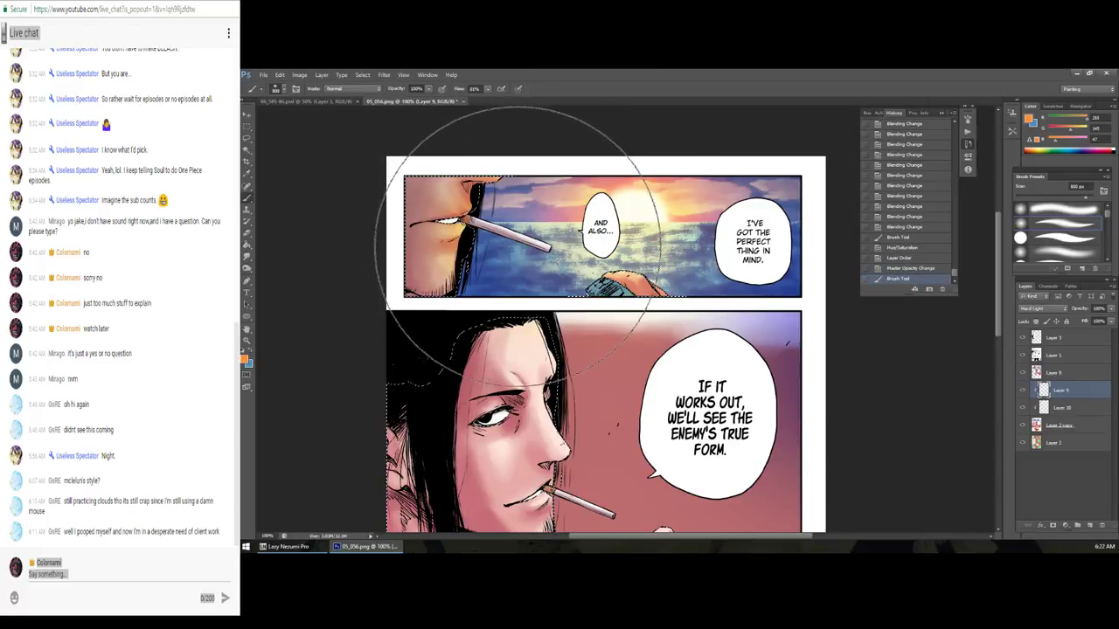
click(652, 262)
key(e)
drag(656, 297, 647, 297)
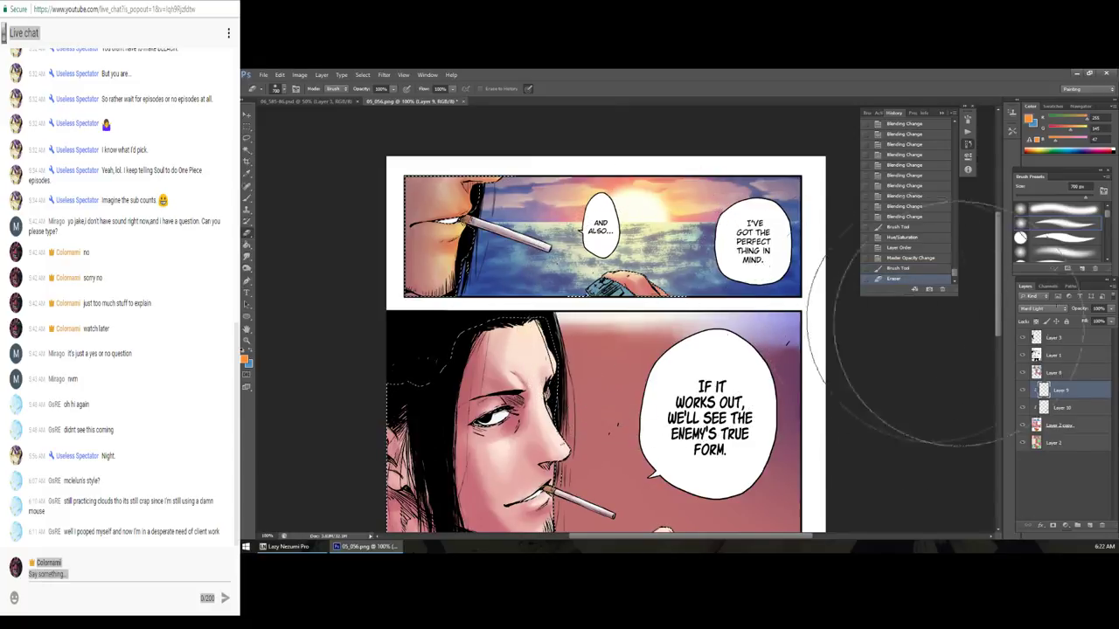
Step: Lower Layer 9 to 63% opacity, clear the selection, and zoom out
click(1112, 309)
click(1100, 322)
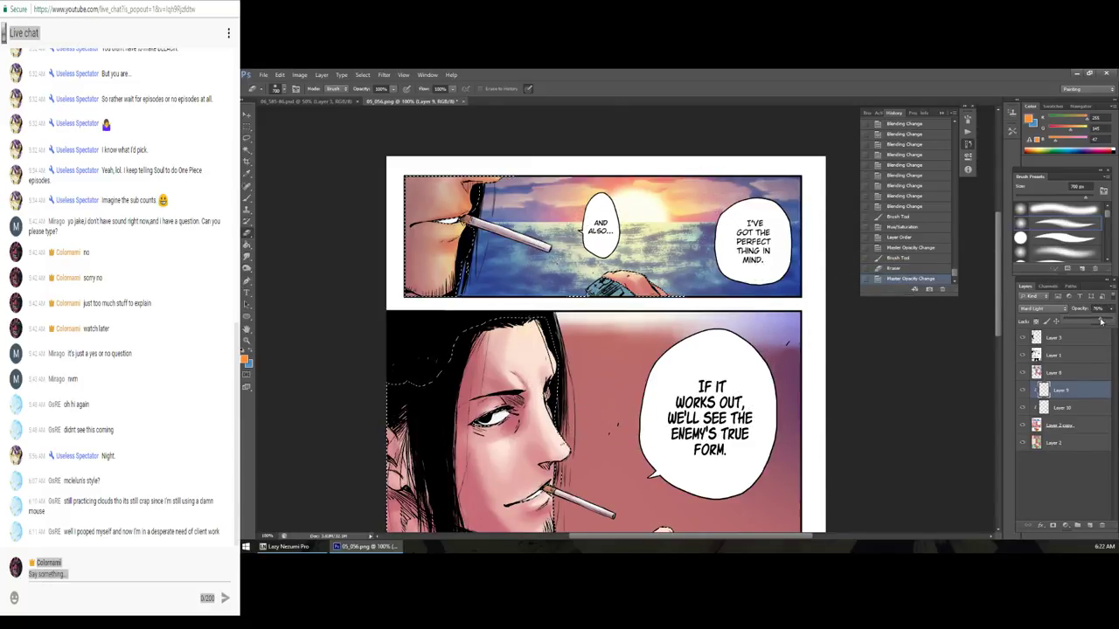
drag(1096, 321, 1089, 321)
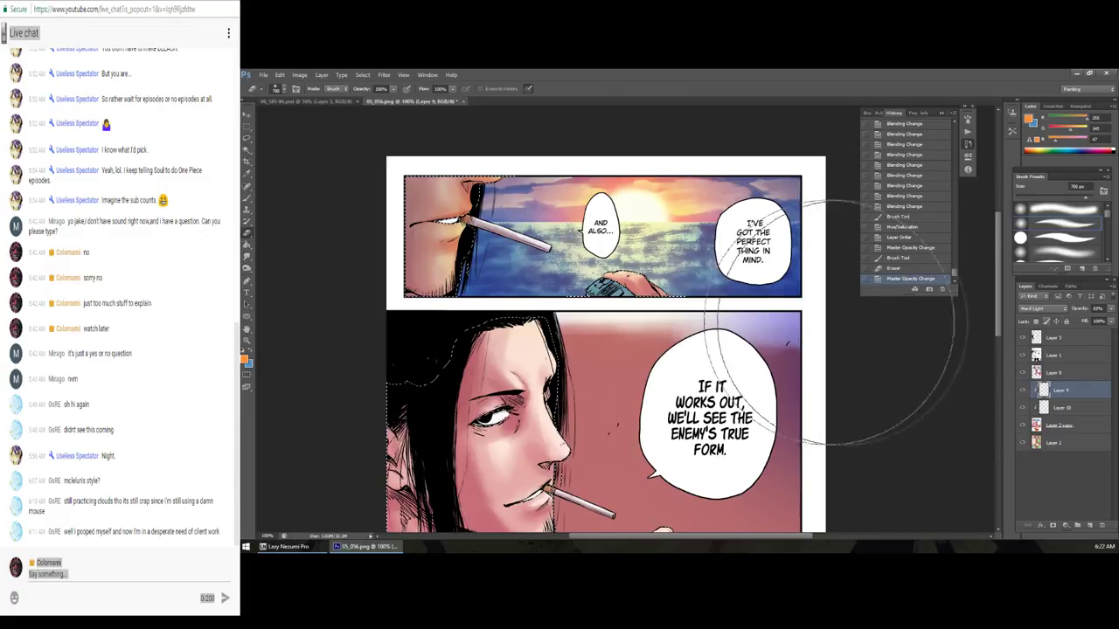
key(ctrl+d)
key(ctrl+minus)
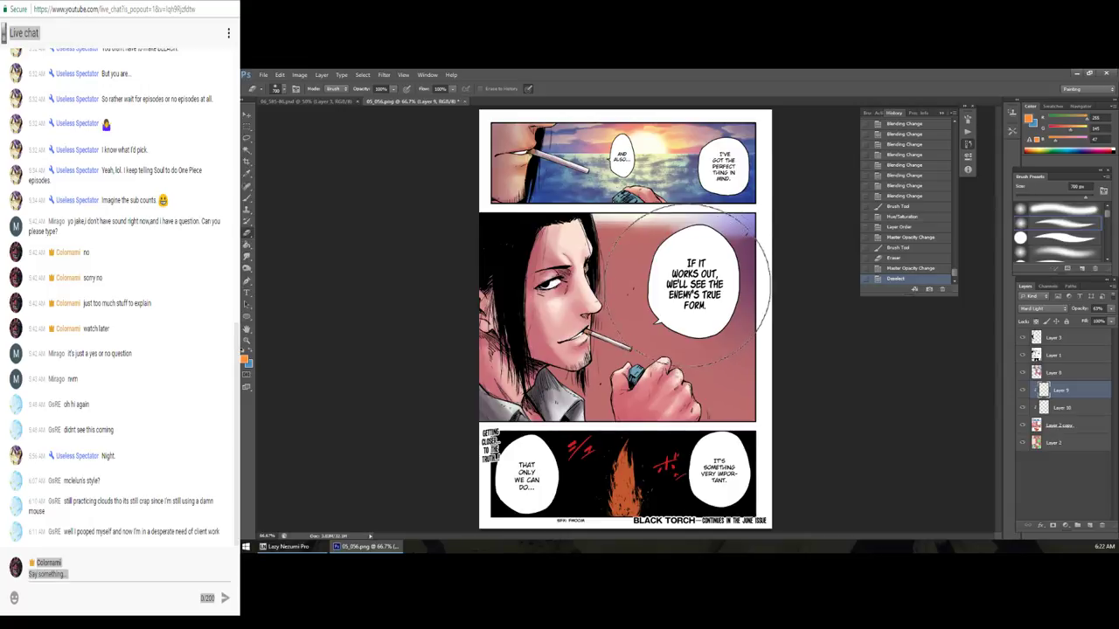
Step: Try a magic-wand selection of the pink panel background, undo it, and select Layer 2
click(1055, 425)
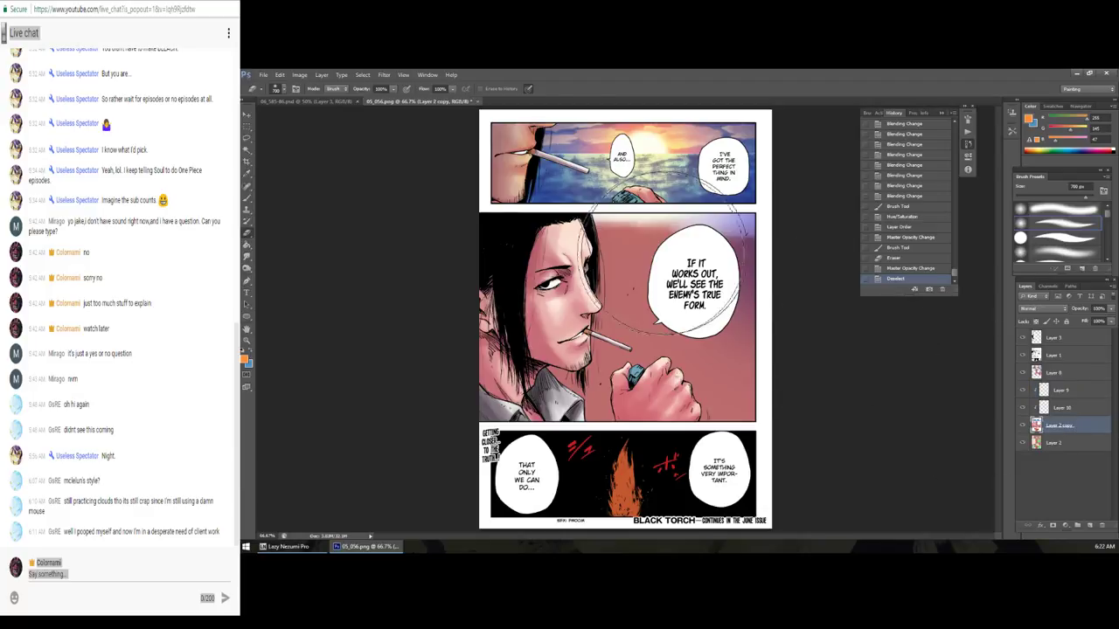
key(w)
click(636, 245)
key(ctrl+z)
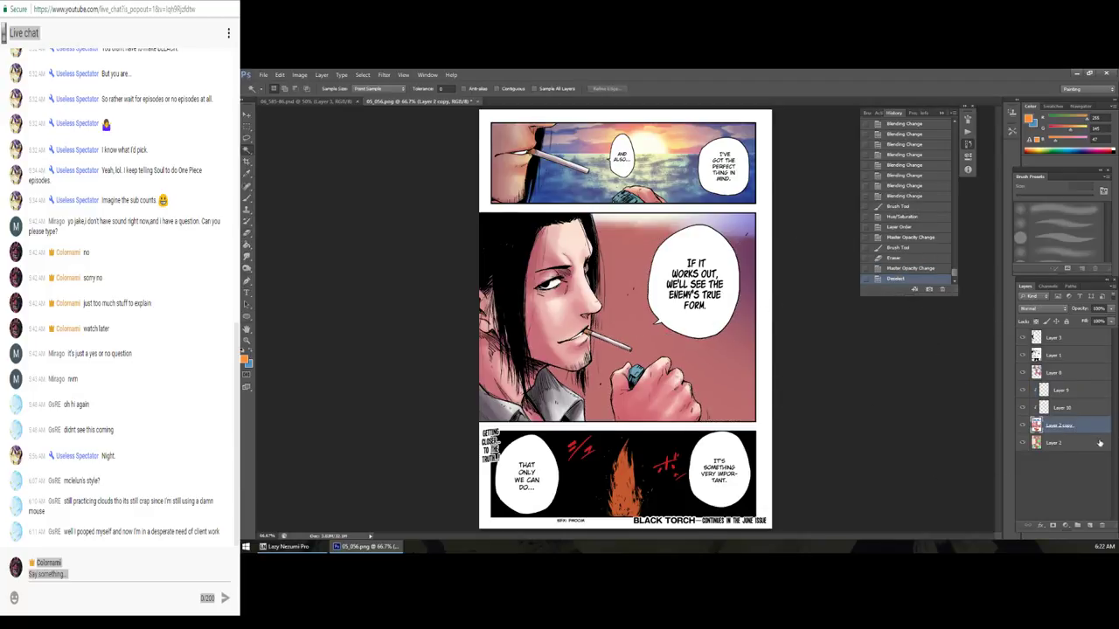
click(1100, 444)
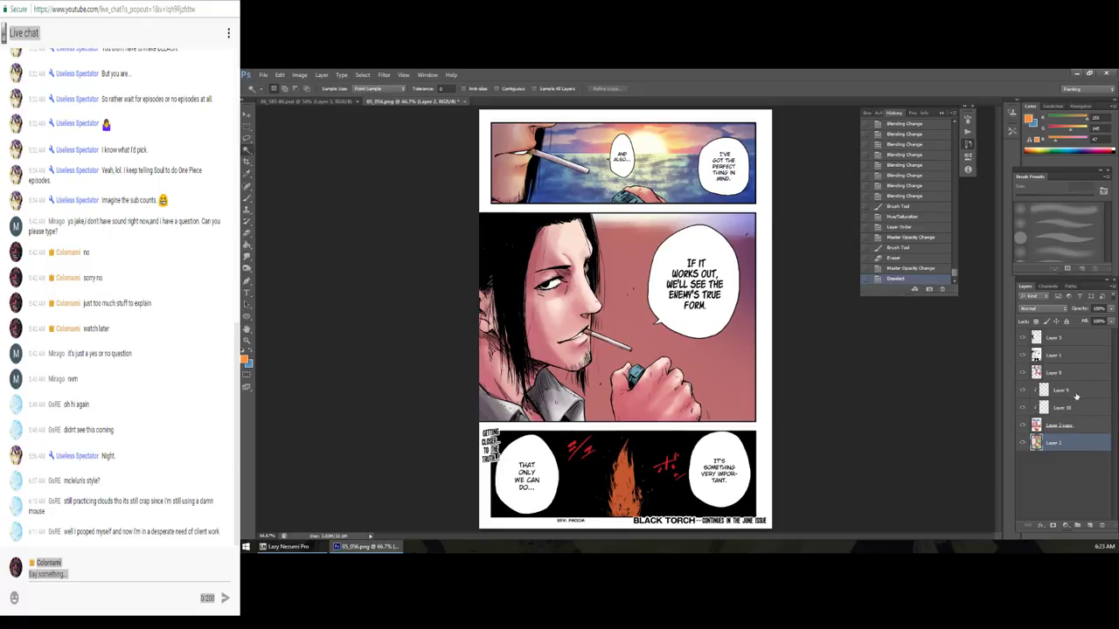
Step: Toggle Layer 10's visibility to compare, then reduce Layer 10's opacity
click(1075, 397)
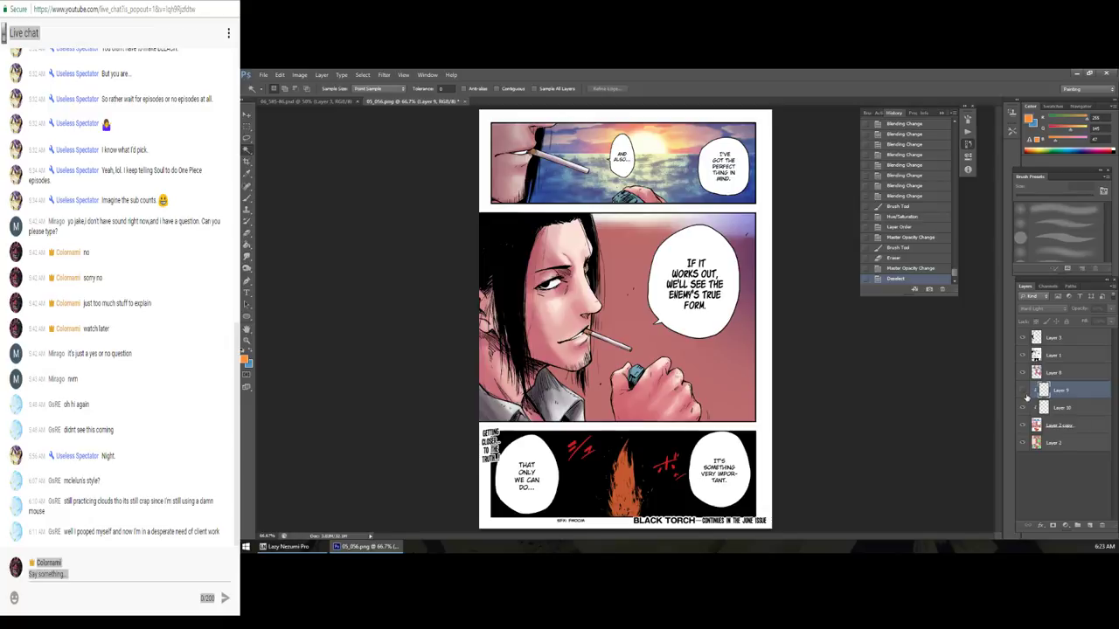
click(1023, 408)
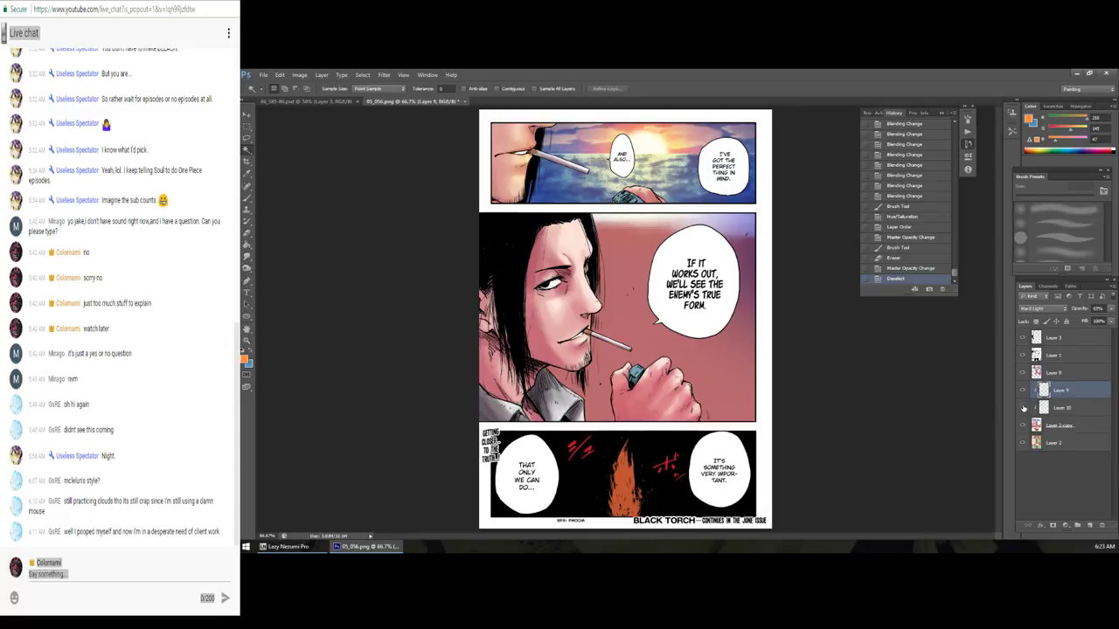
click(1057, 409)
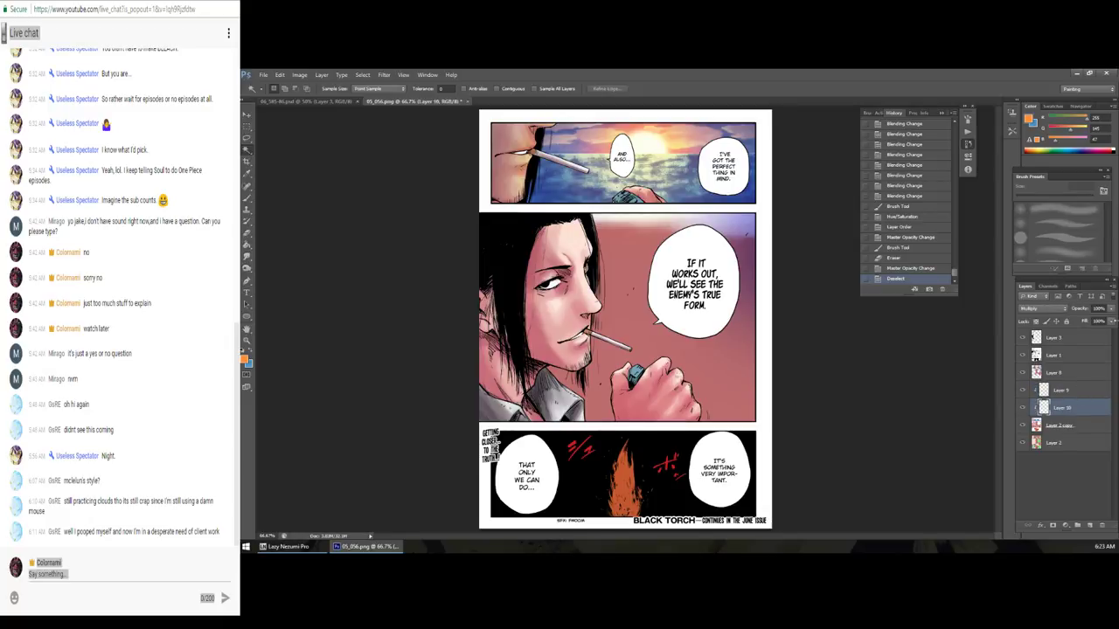
click(1112, 309)
drag(1091, 321, 1047, 325)
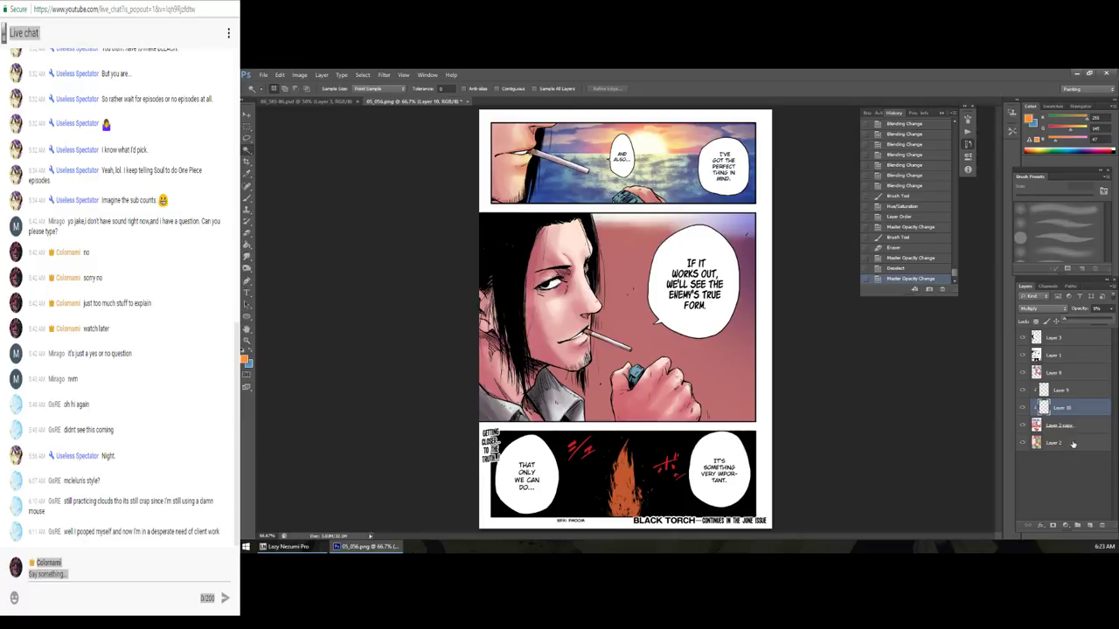
Step: Magic-wand select the comic panel areas on Layer 2, then select Layer 9
click(1074, 444)
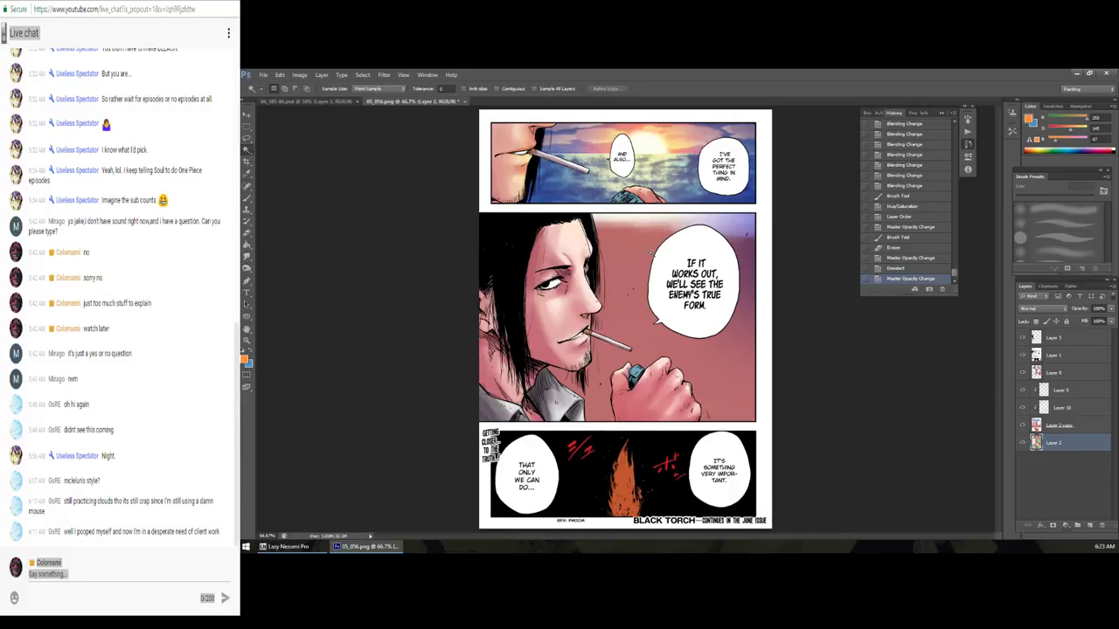
click(650, 253)
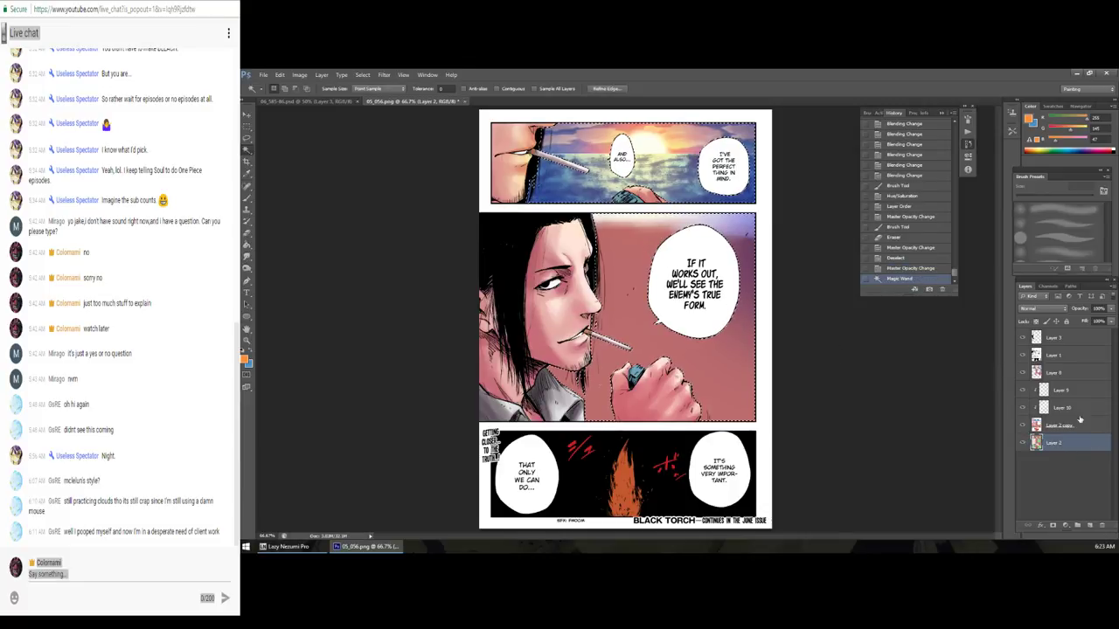
click(1061, 390)
click(1091, 526)
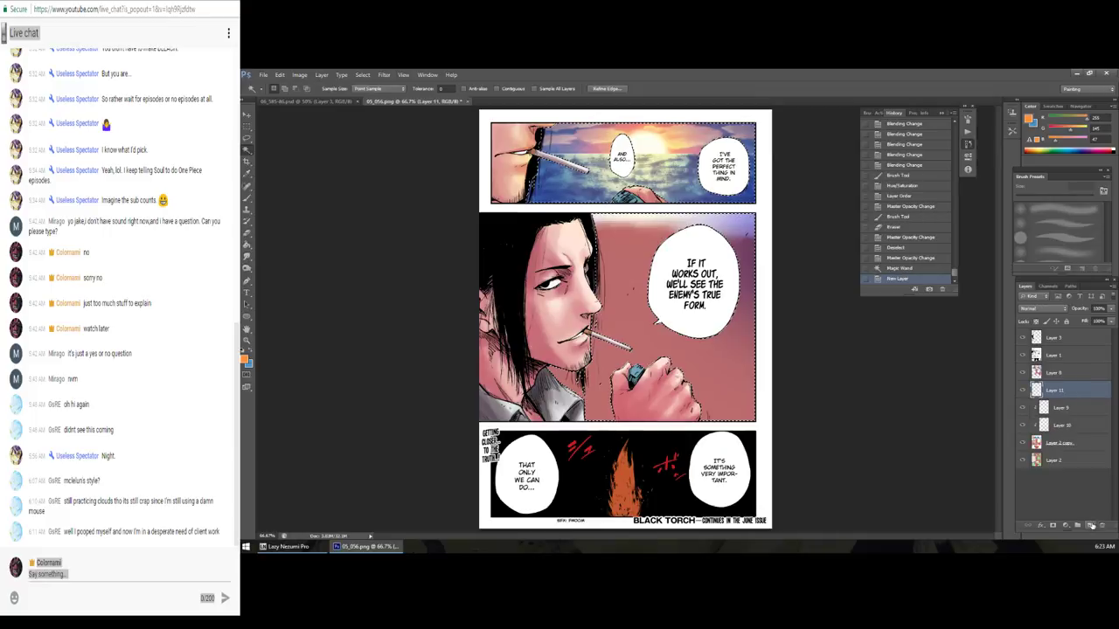
key(ctrl+z)
Step: Move Layer 9 above Layer 8 and merge Layers 8, 10 and Layer 2 copy
drag(1072, 394, 1068, 382)
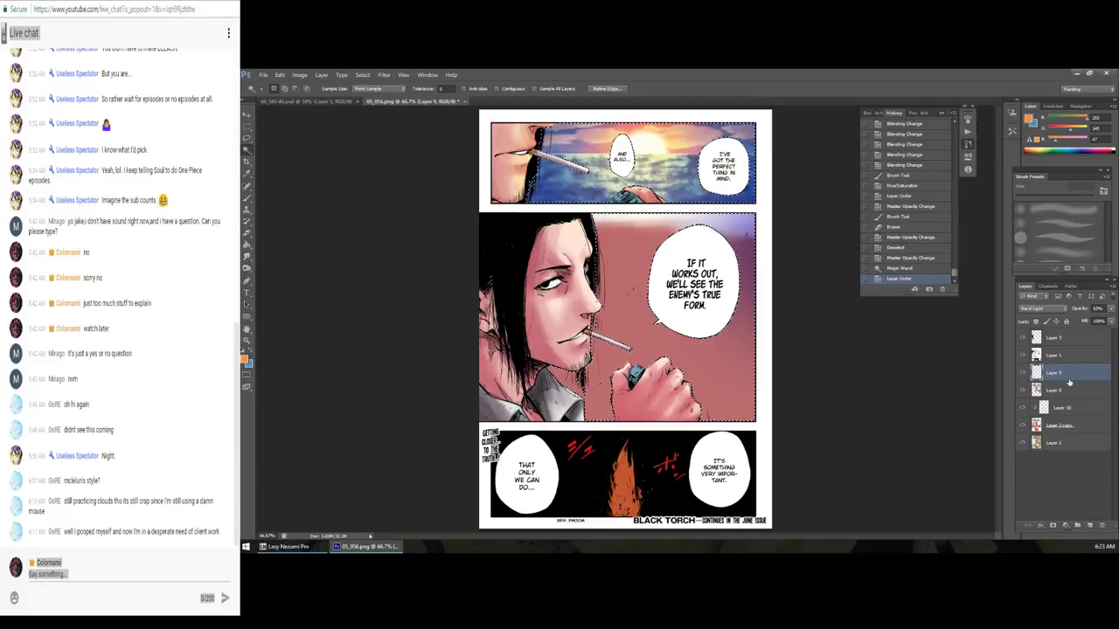
click(1061, 395)
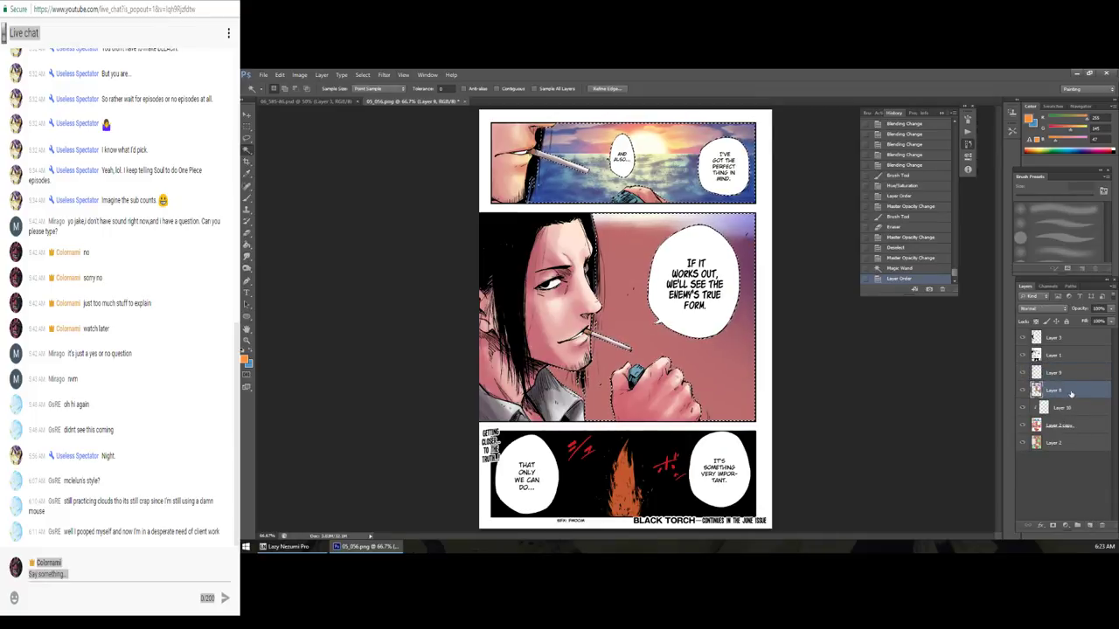
shift+click(1058, 424)
right_click(1078, 406)
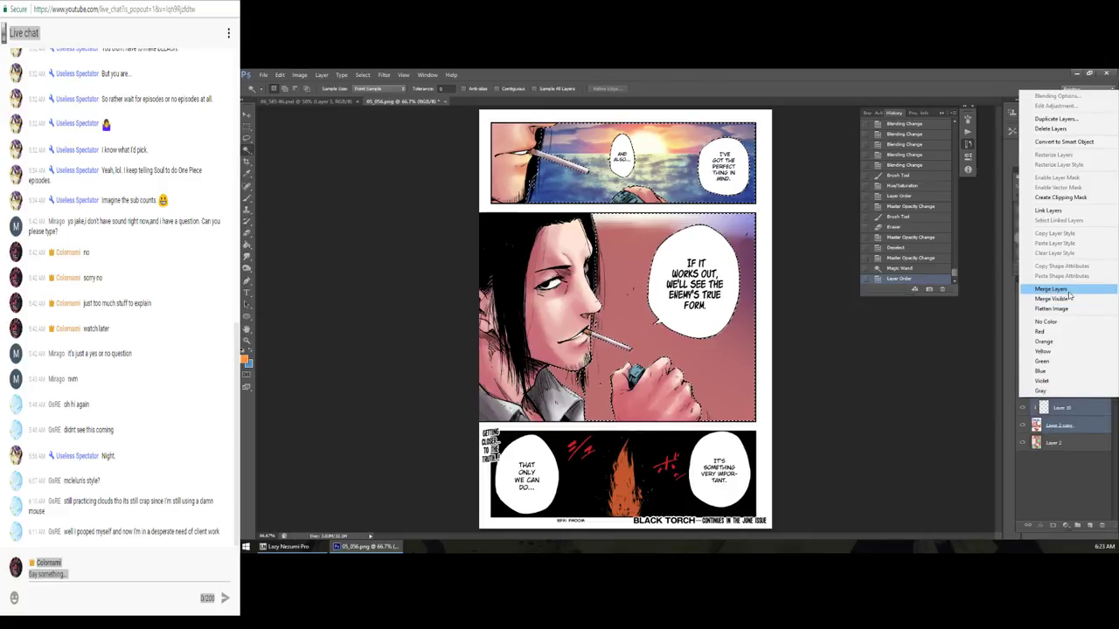
click(1067, 291)
Step: Set up a 100 px brush with white as the painting colour
key(b)
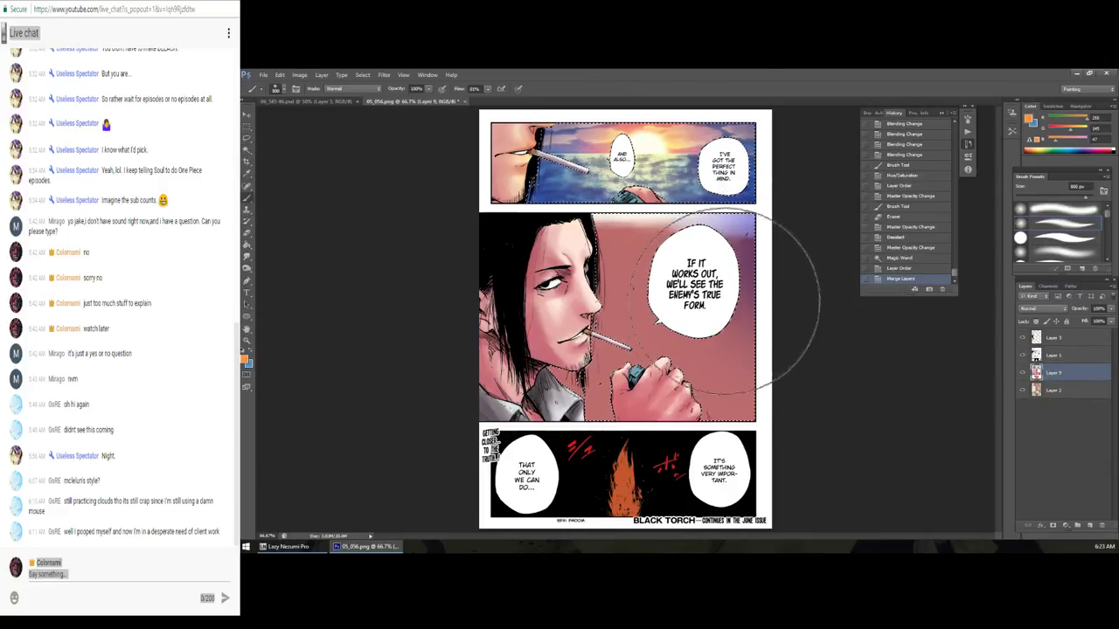
click(1066, 237)
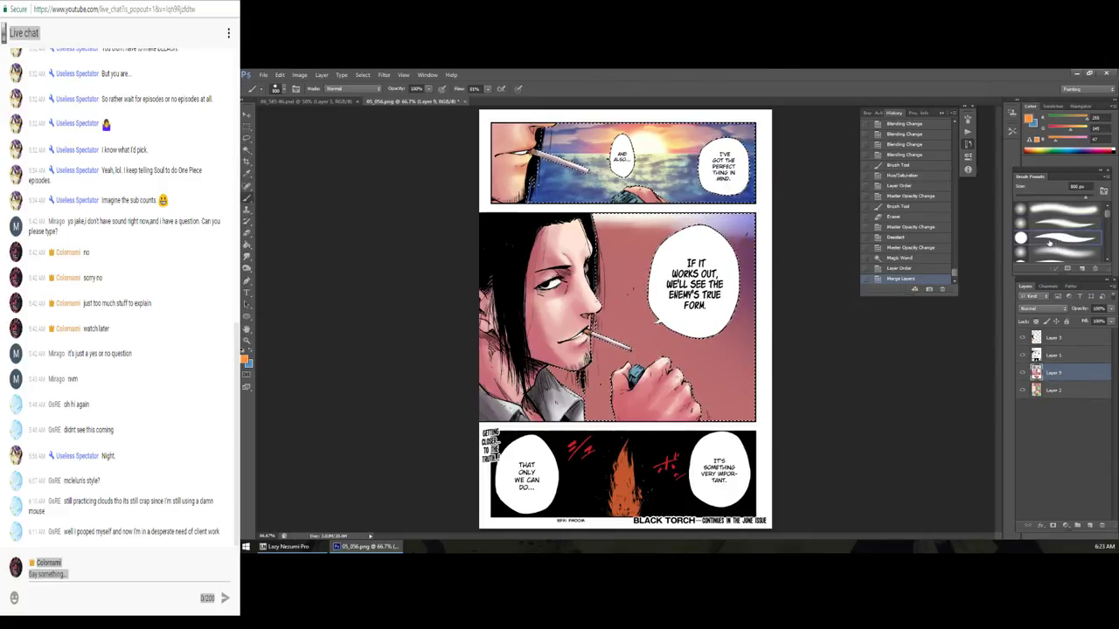
click(246, 359)
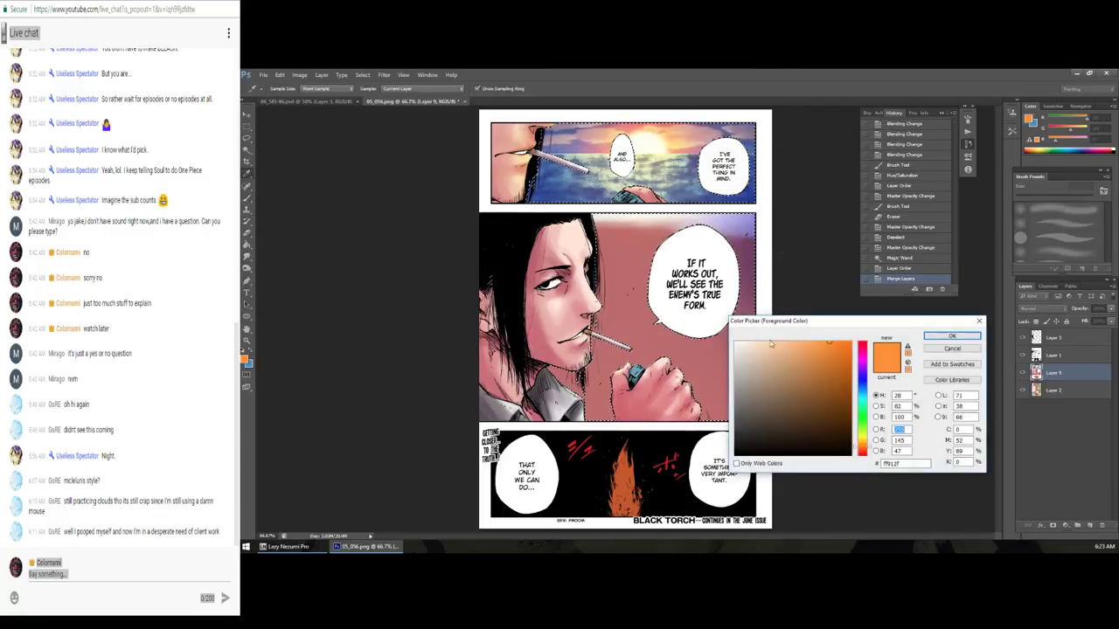
click(741, 339)
click(950, 328)
Step: Paint white over the middle panel's pink background, enlarging the brush to 250 px
drag(599, 230, 782, 224)
key(bracketright)
key(bracketright)
key(bracketright)
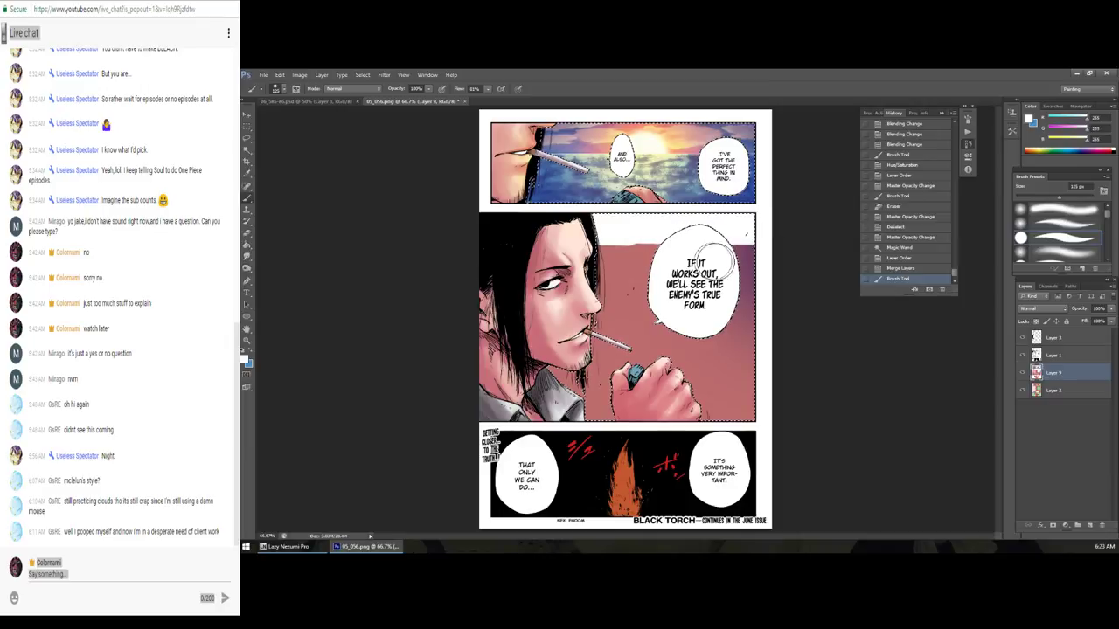
mouse_move(608, 249)
mouse_down()
mouse_move(760, 386)
mouse_move(803, 337)
mouse_up()
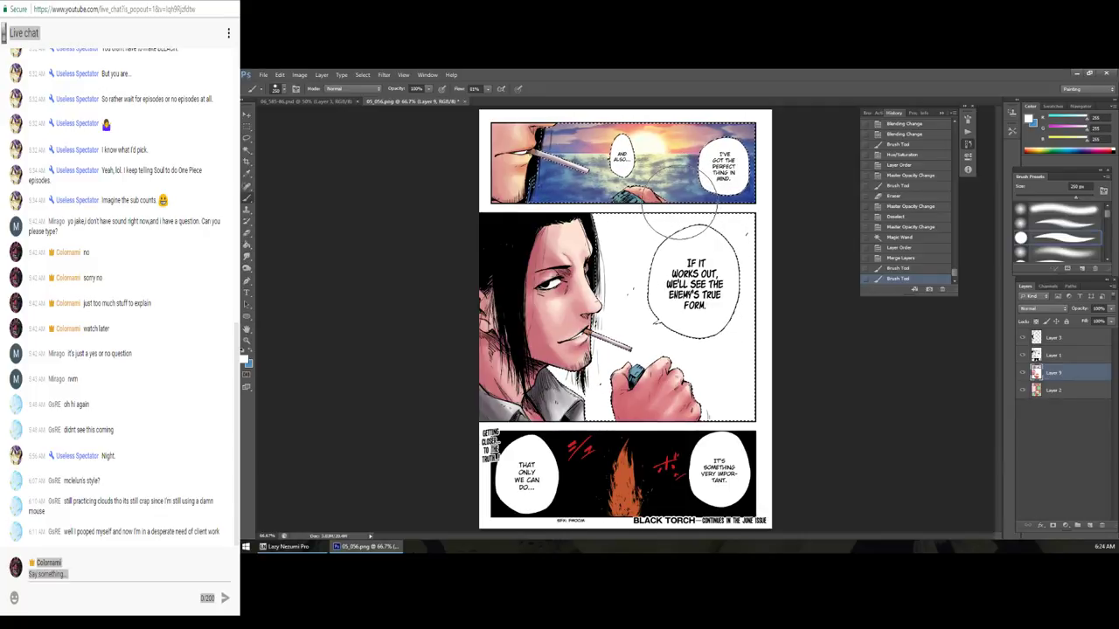
Step: Lasso around the top panel, then switch to a soft 1200 px brush enlarged to about 1700 px
key(l)
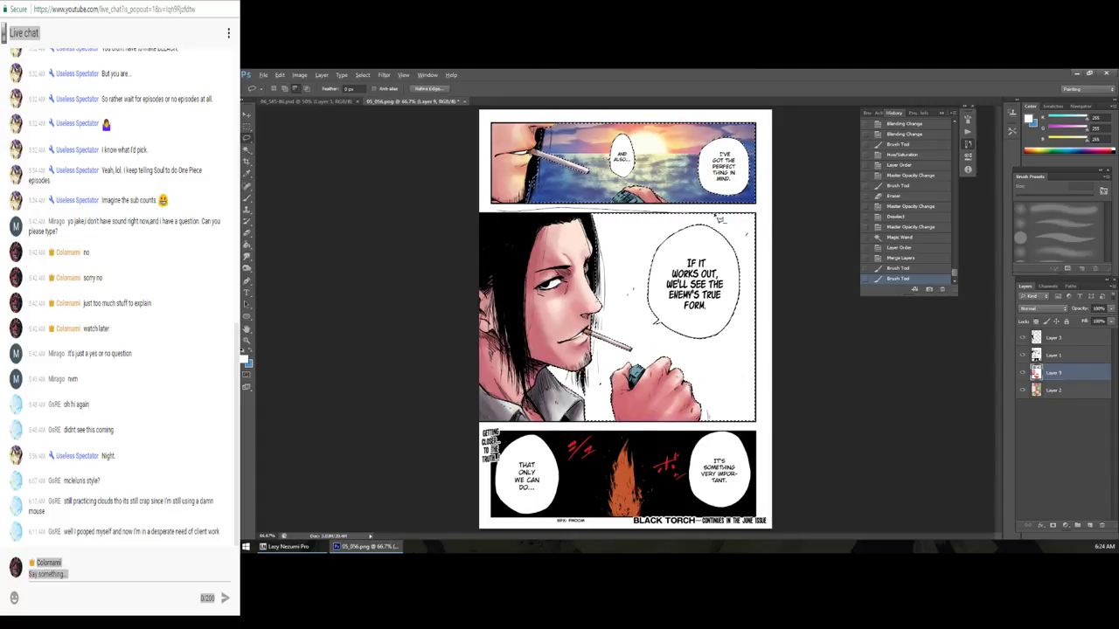
drag(718, 219, 454, 197)
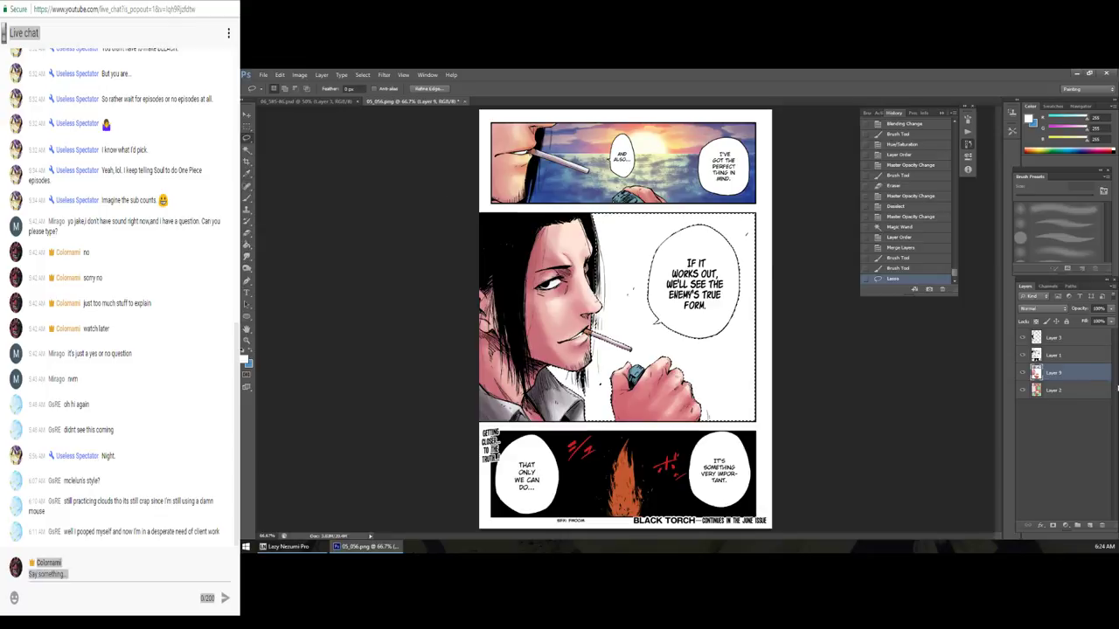
key(b)
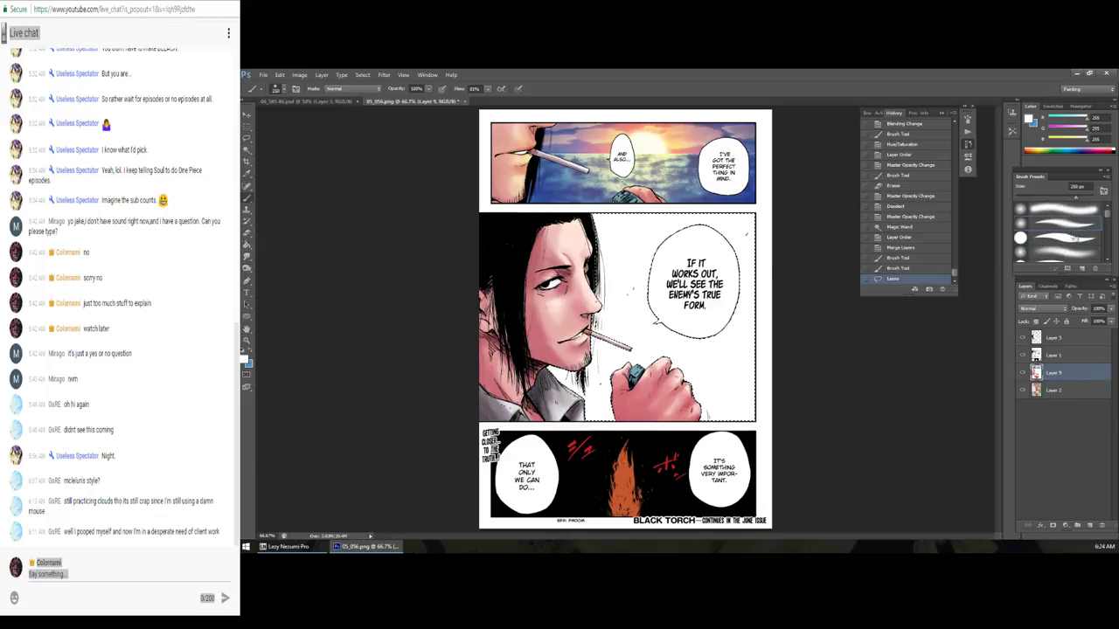
click(1076, 256)
click(1062, 226)
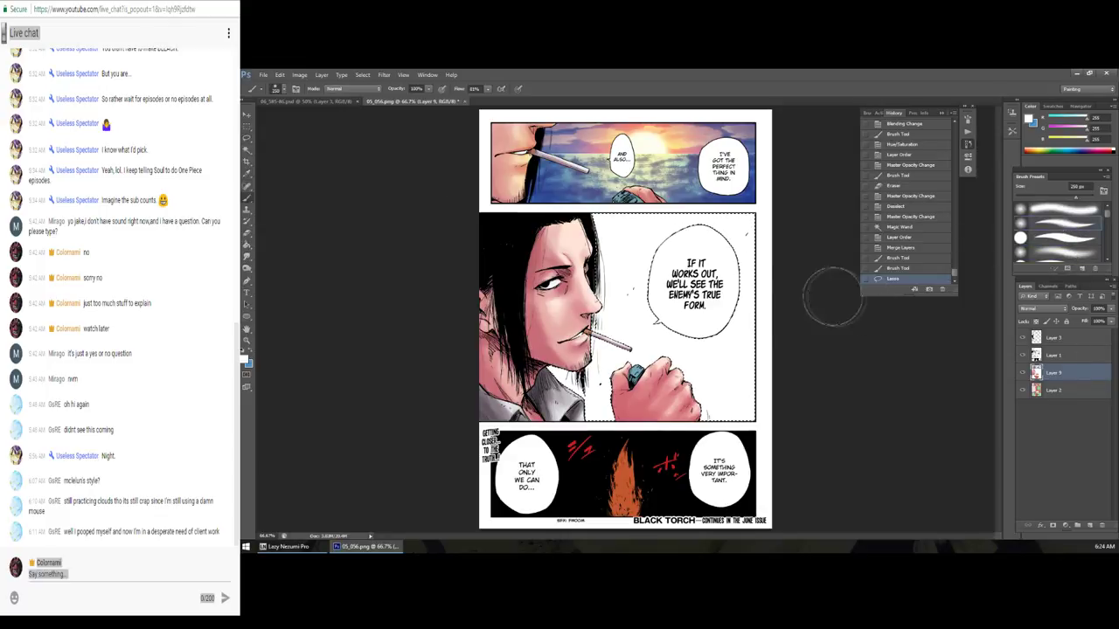
key(bracketright)
key(bracketright)
key(bracketright)
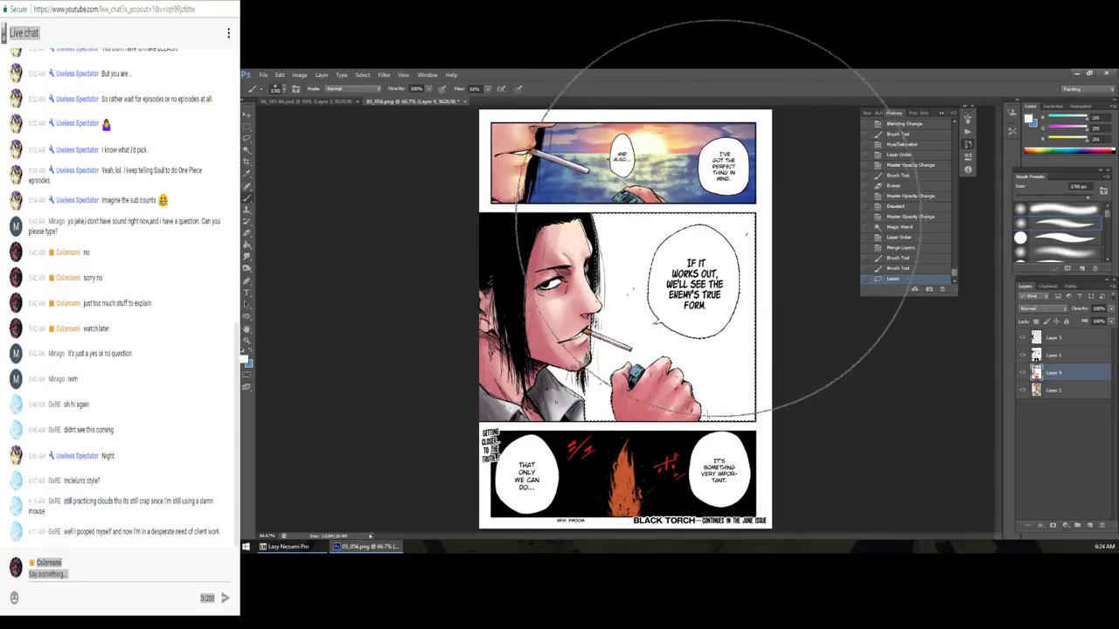
Step: Magic Wand-select the panel fill areas on Layer 2
click(1053, 390)
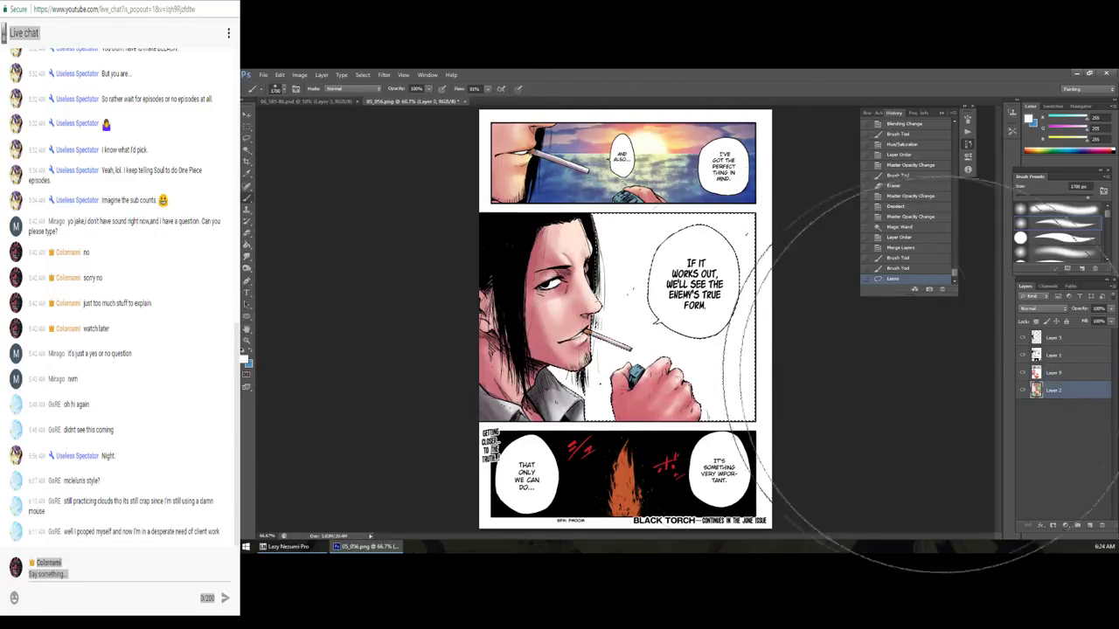
key(w)
click(773, 338)
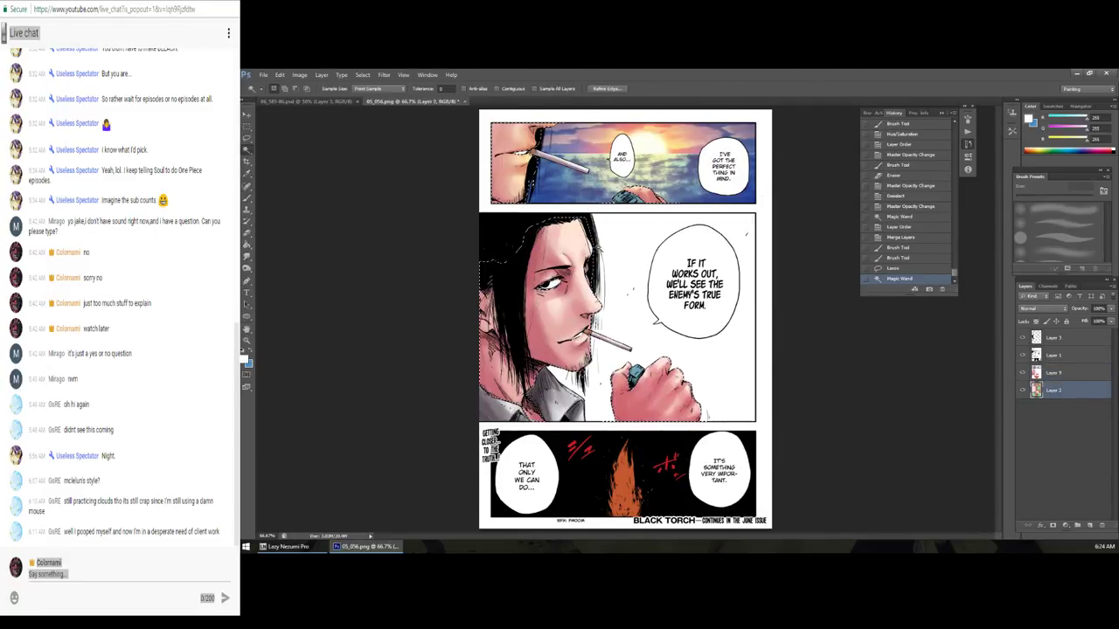
Step: Lasso the top panel out of the current selection
key(l)
drag(609, 135, 524, 121)
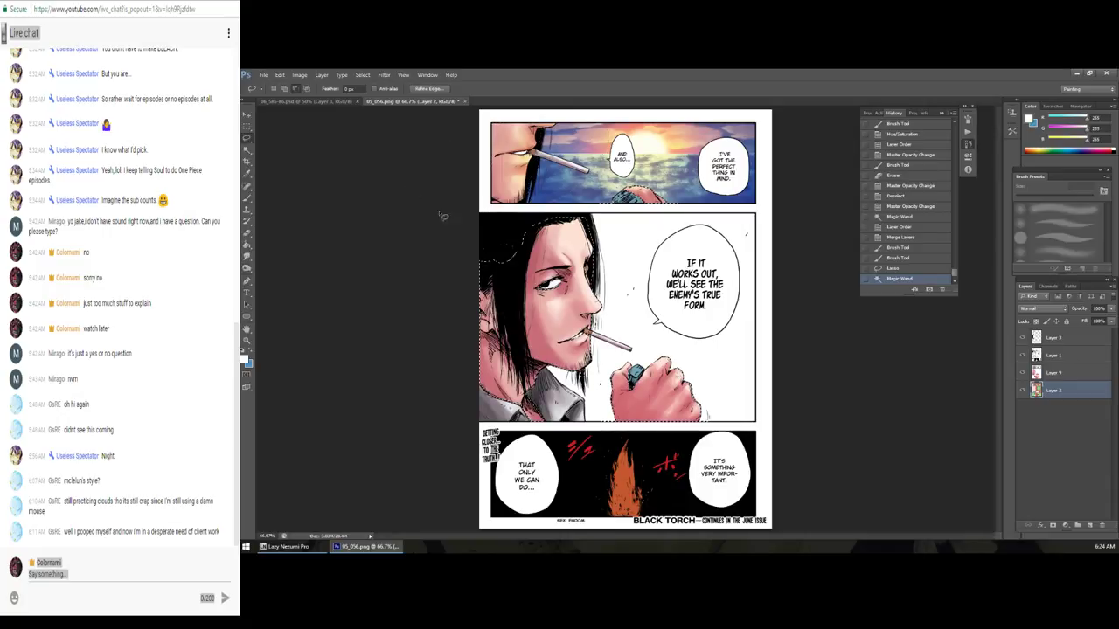
drag(577, 187, 627, 203)
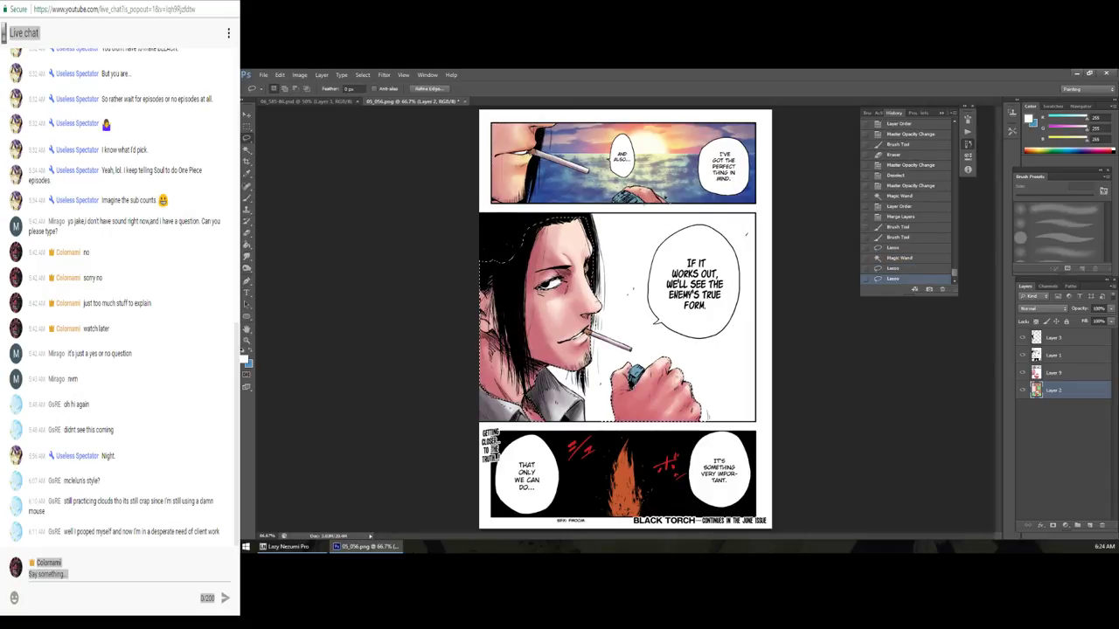
Step: Apply a midtone Color Balance of +20, +19, -33 on Layer 9
click(1081, 379)
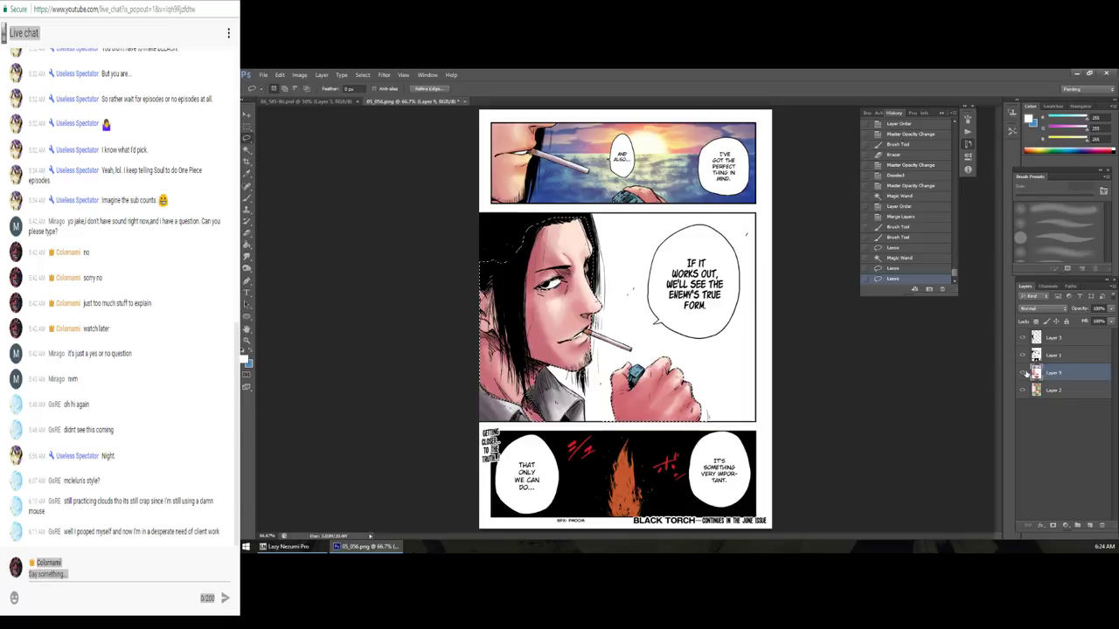
key(ctrl+b)
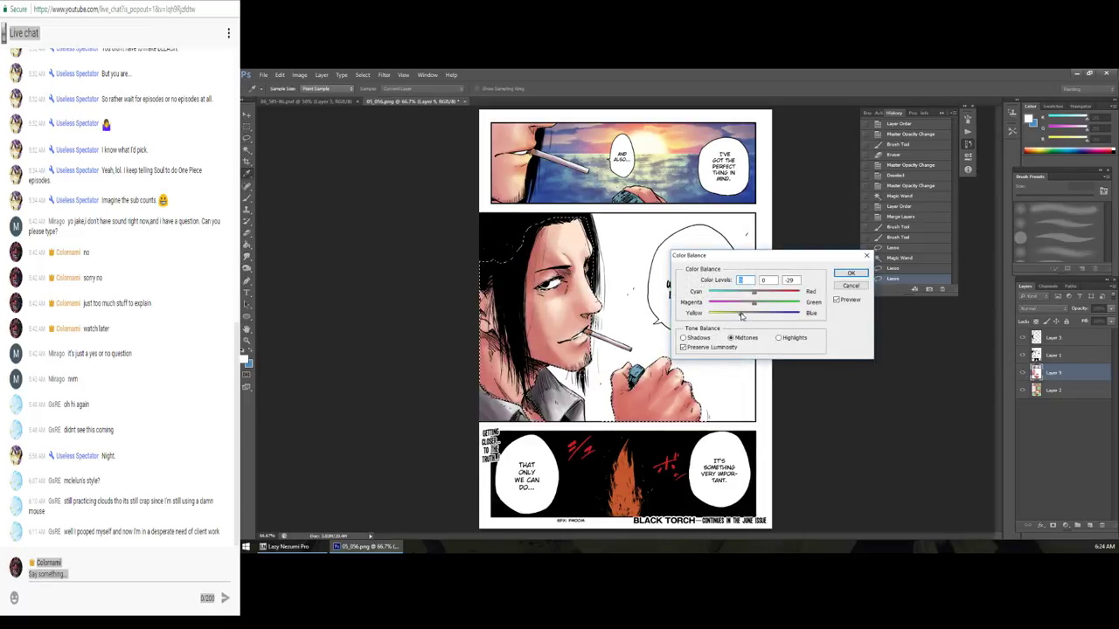
drag(762, 305, 765, 301)
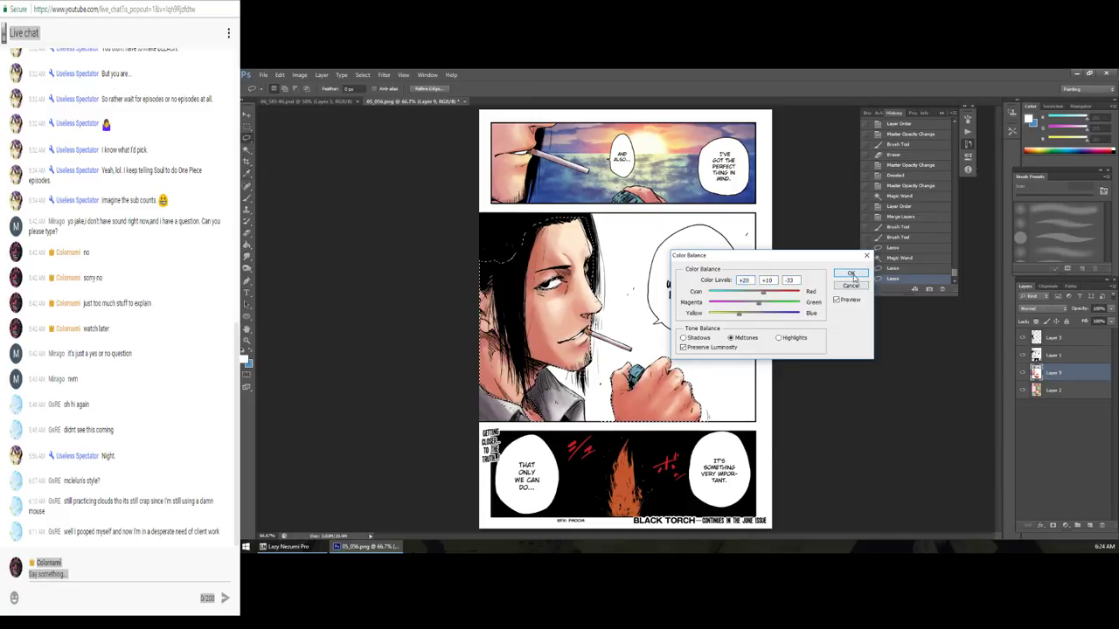
key(Return)
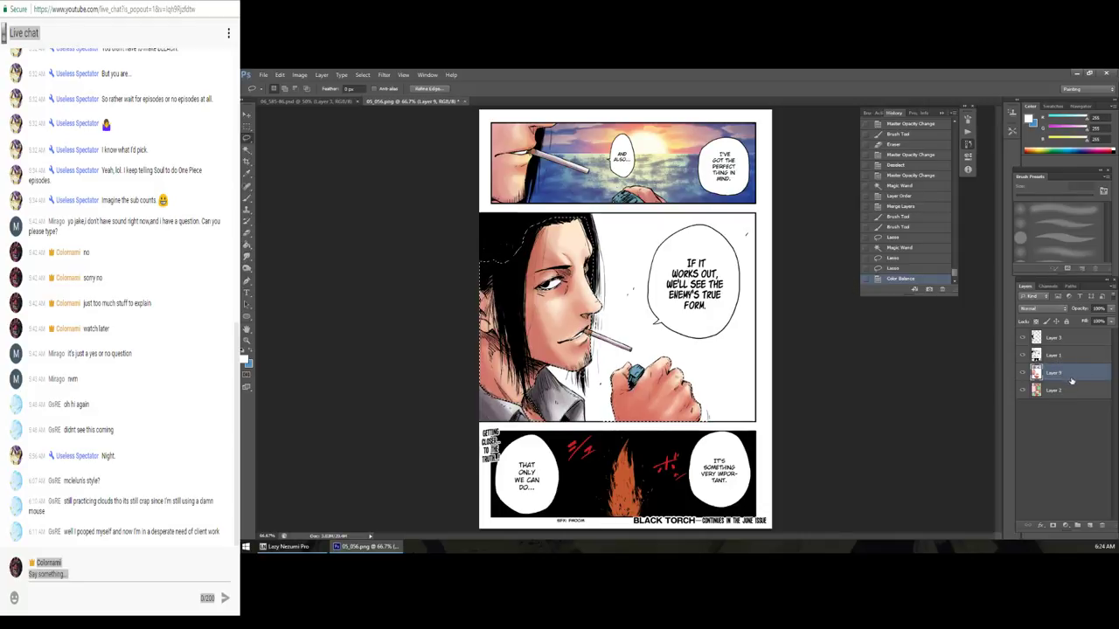
Step: Magic Wand-select the panels on Layer 2 and lasso out the top panel
click(1073, 391)
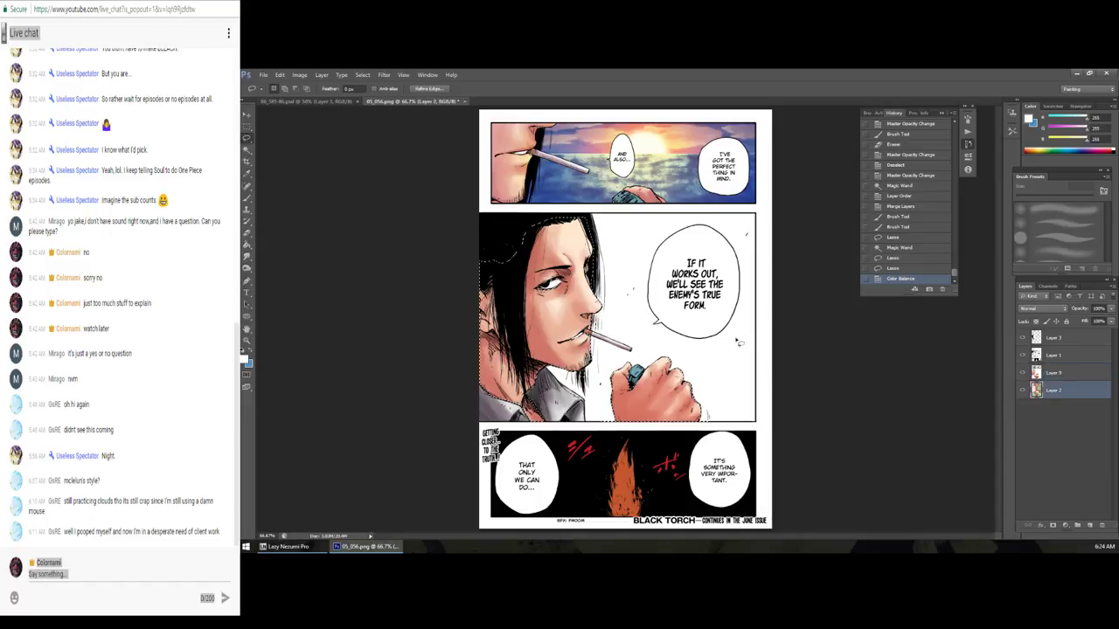
key(w)
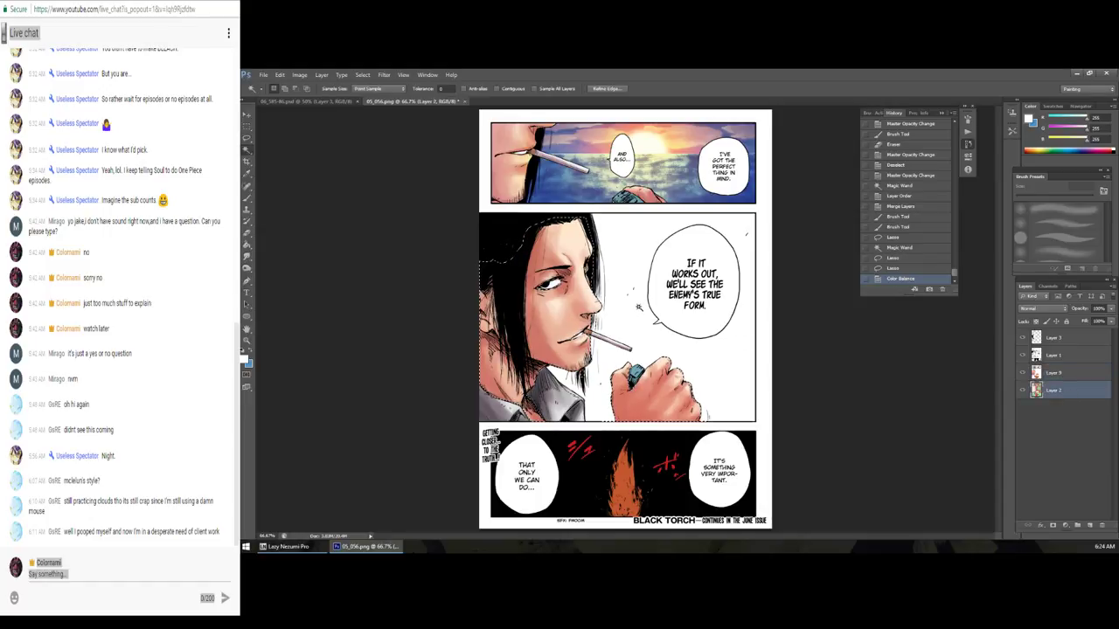
click(646, 301)
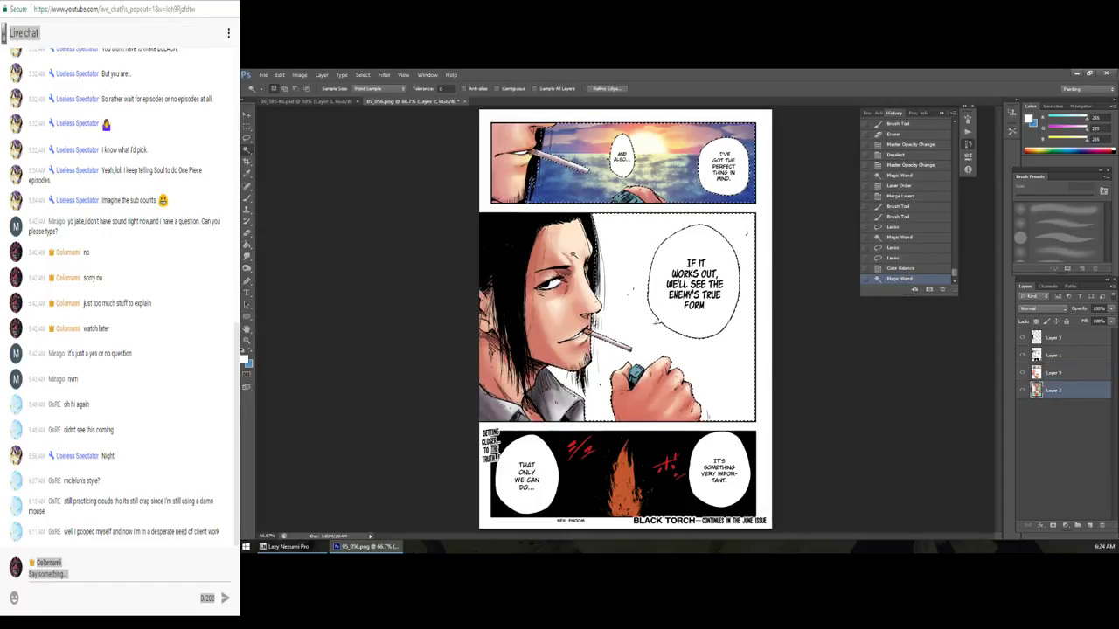
key(l)
drag(498, 217, 486, 215)
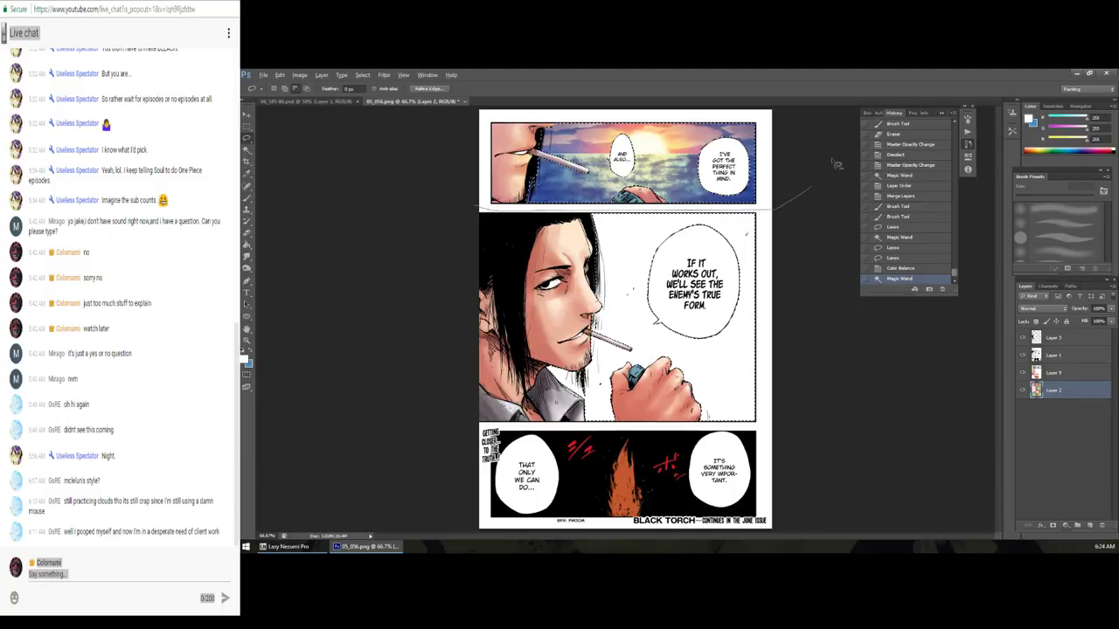
Step: On Layer 9, paint the middle panel background a dark muted bluish purple
click(1053, 372)
click(1029, 119)
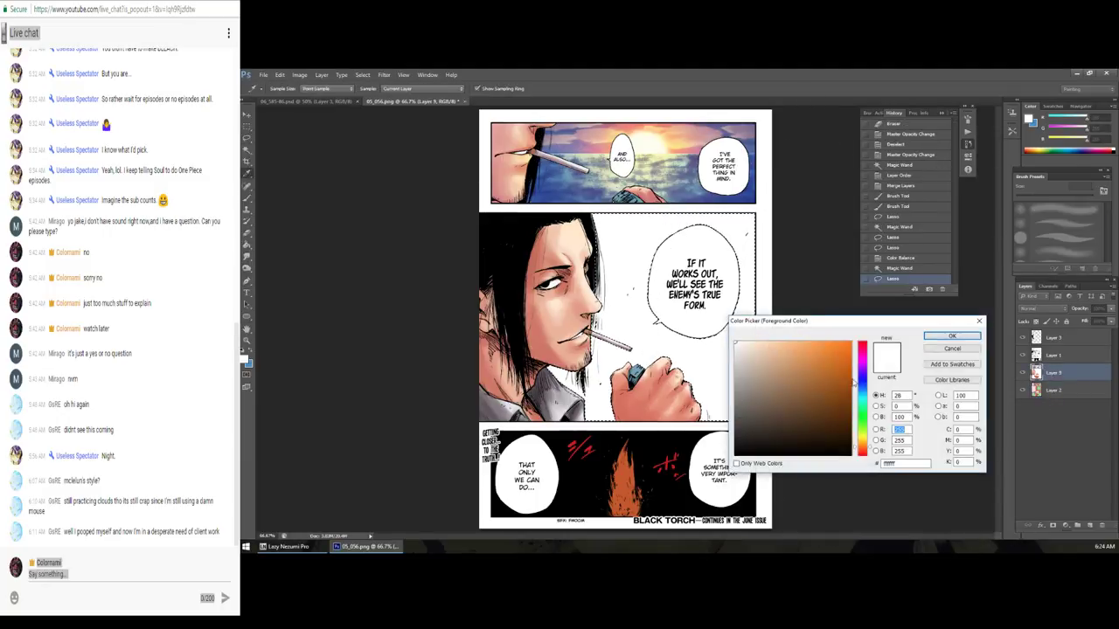
drag(868, 372, 863, 366)
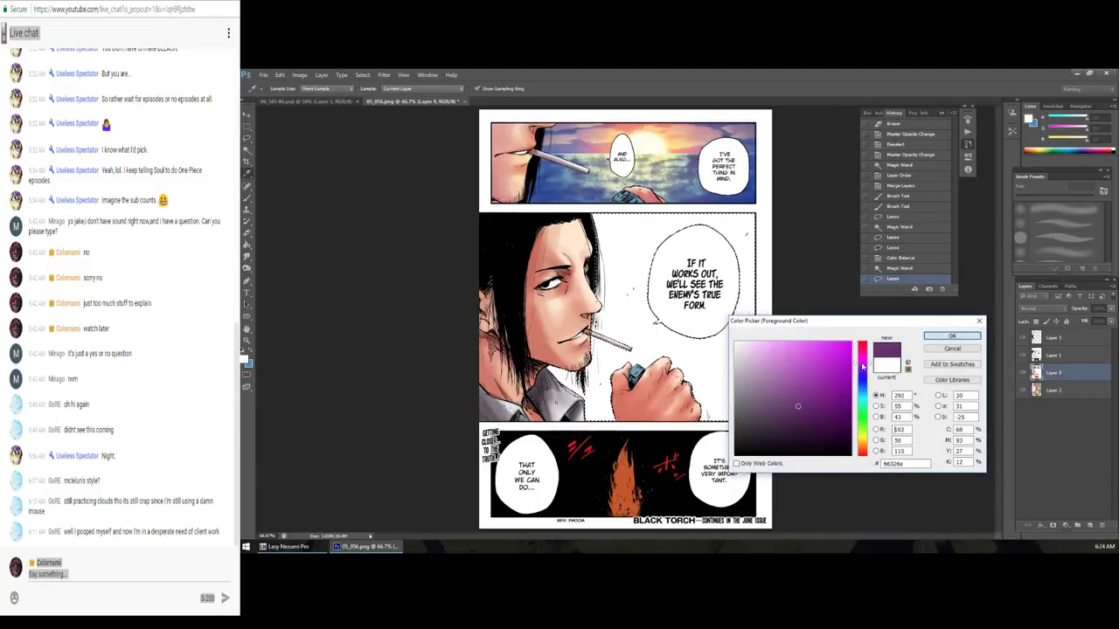
drag(787, 413, 772, 421)
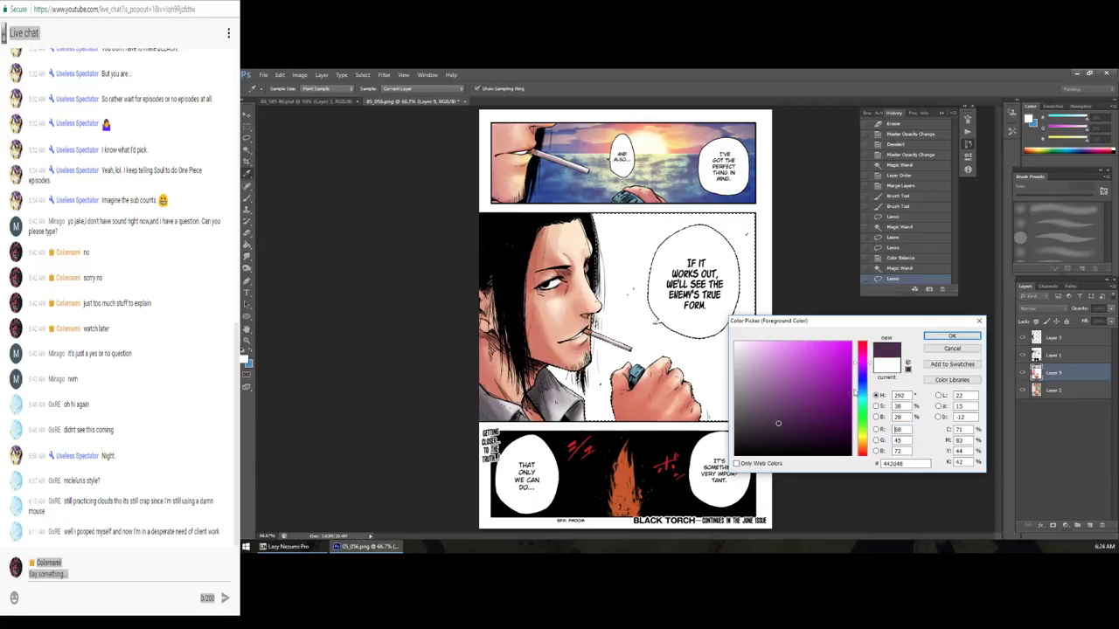
click(865, 372)
click(952, 337)
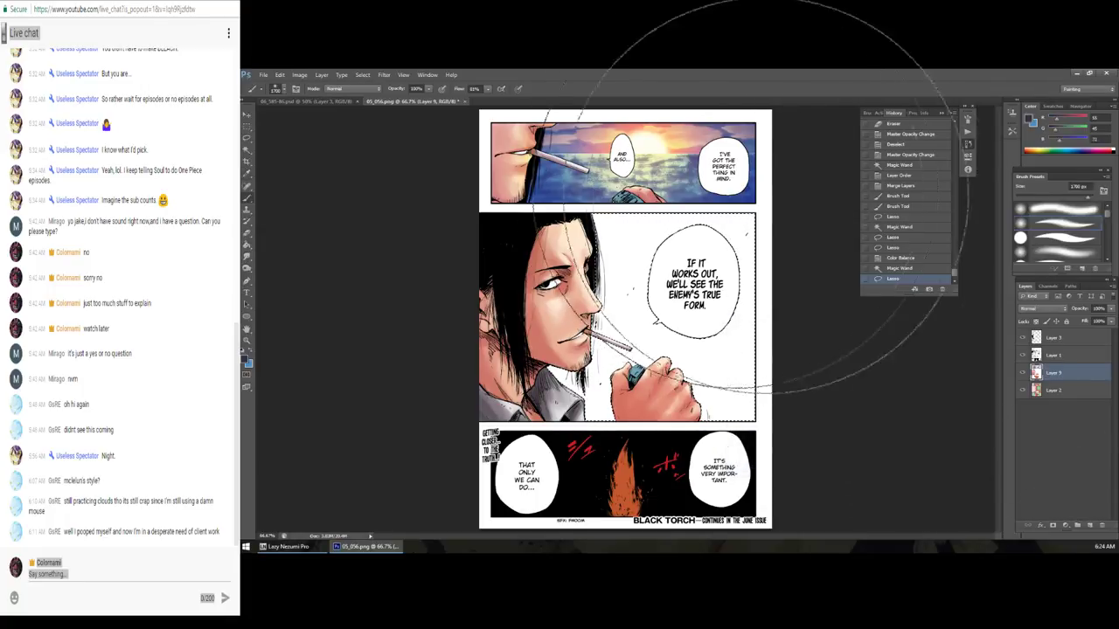
mouse_move(778, 196)
mouse_down()
mouse_move(883, 428)
mouse_move(874, 474)
mouse_move(724, 524)
mouse_move(712, 229)
mouse_up()
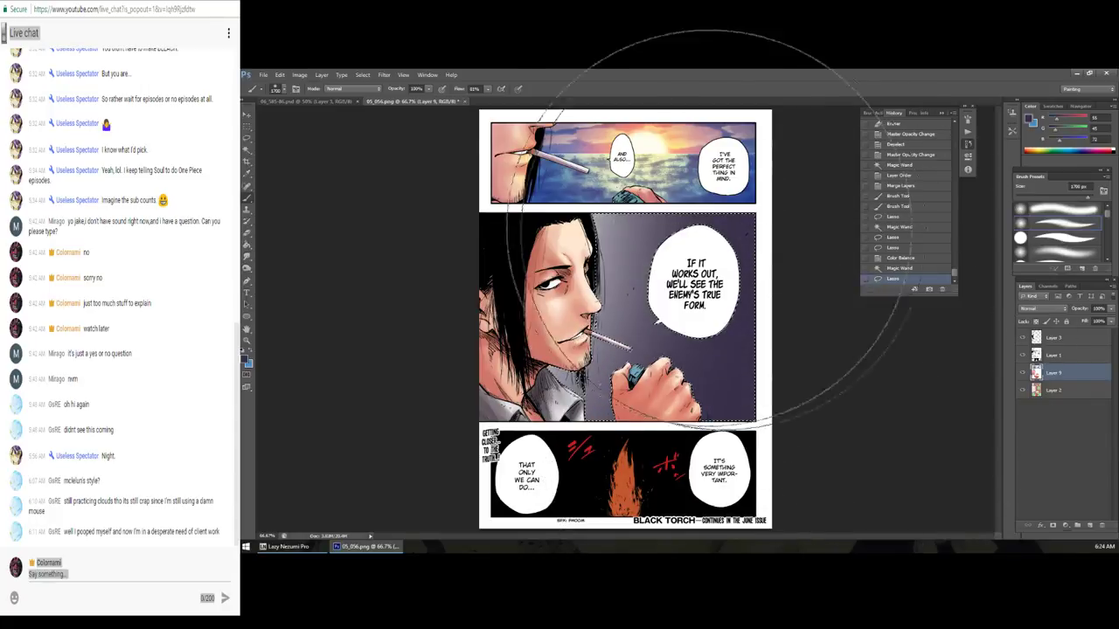
key(ctrl+z)
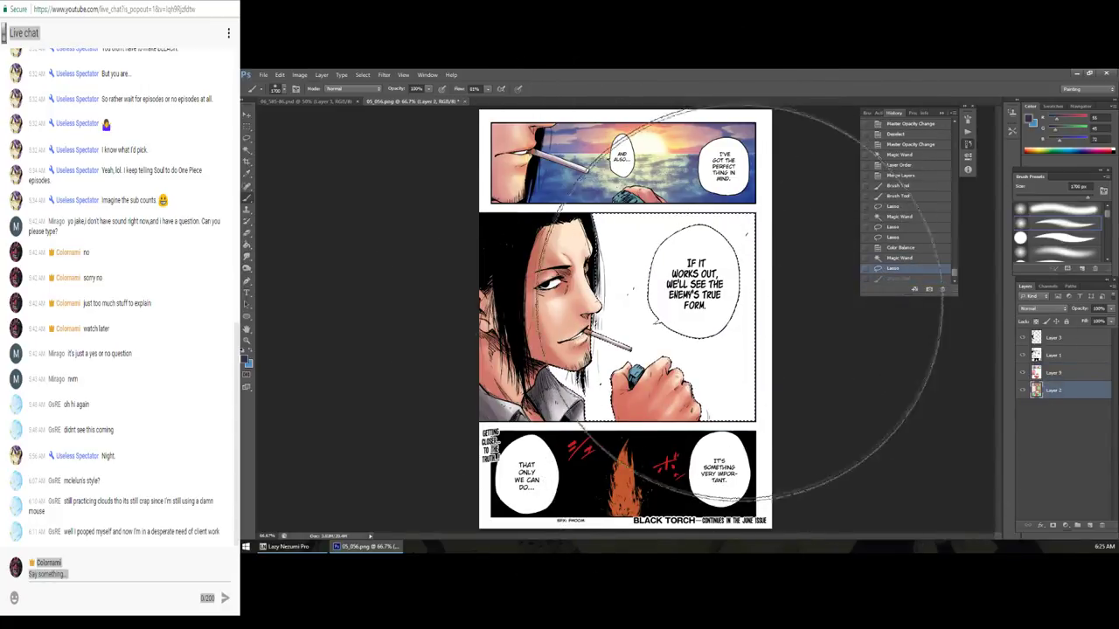
click(1053, 373)
mouse_move(874, 262)
mouse_down()
mouse_move(489, 262)
mouse_move(769, 258)
mouse_move(536, 337)
mouse_move(622, 327)
mouse_up()
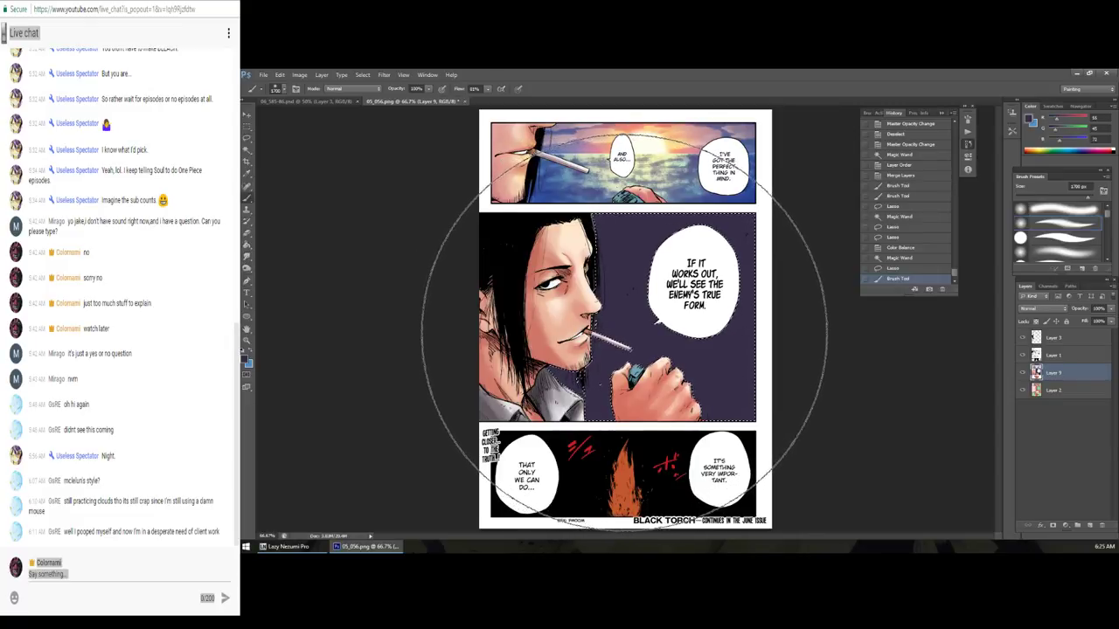
Step: Brush a pale white glow into the background behind the smoking man
click(246, 359)
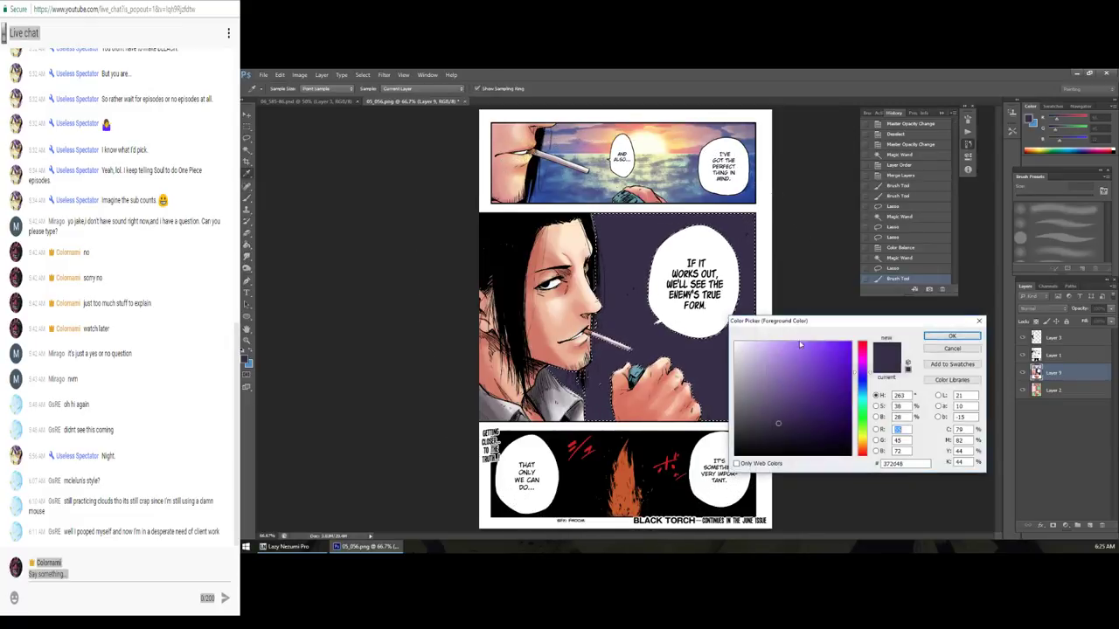
click(952, 337)
drag(559, 288, 527, 415)
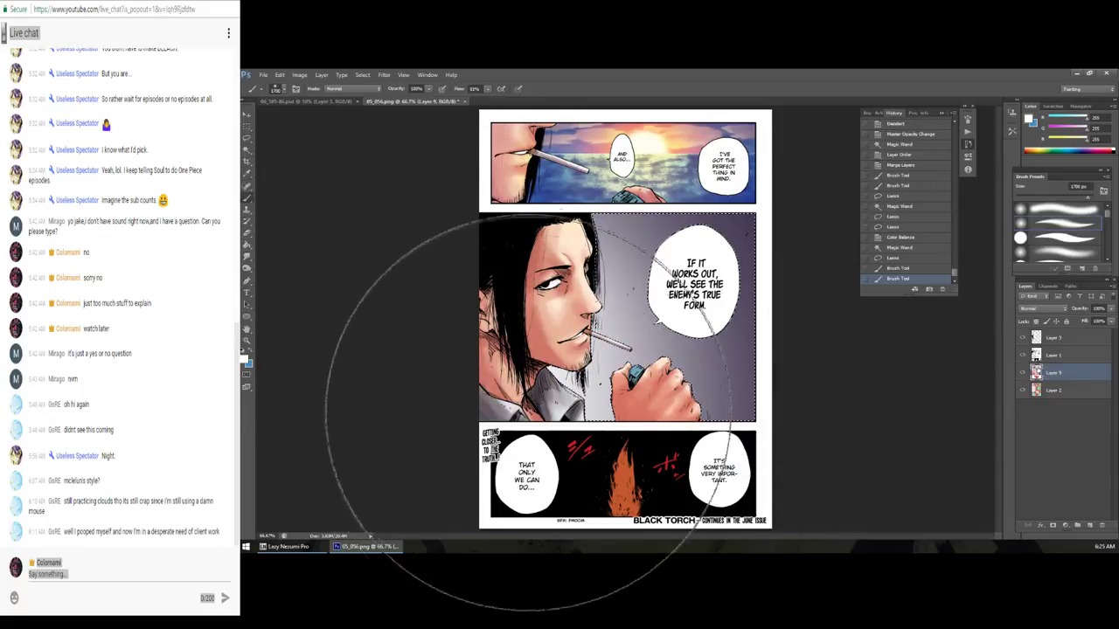
key(ctrl+z)
click(246, 359)
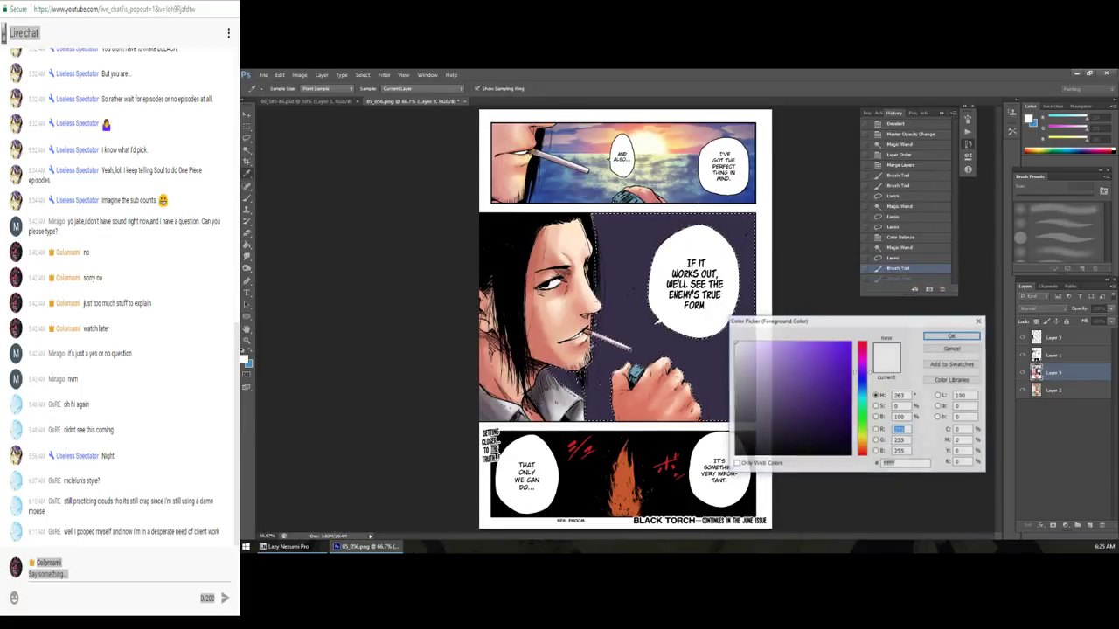
click(946, 337)
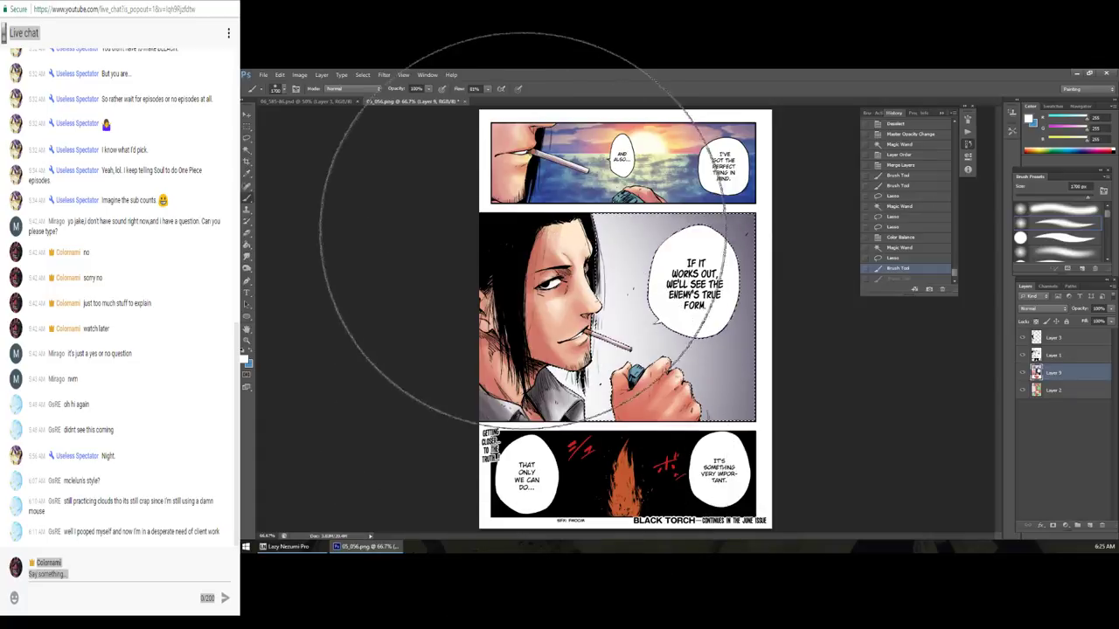
mouse_move(525, 428)
mouse_down()
mouse_move(542, 428)
mouse_move(514, 384)
mouse_move(498, 253)
mouse_up()
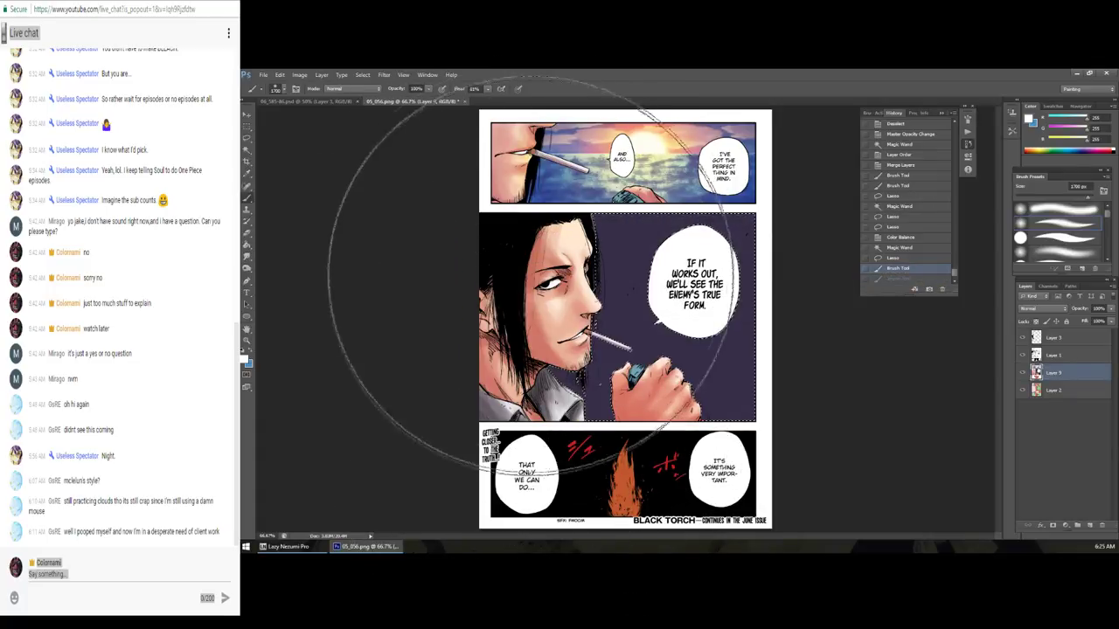
Step: Add a clipped new layer and paint orange over the middle panel
click(1088, 525)
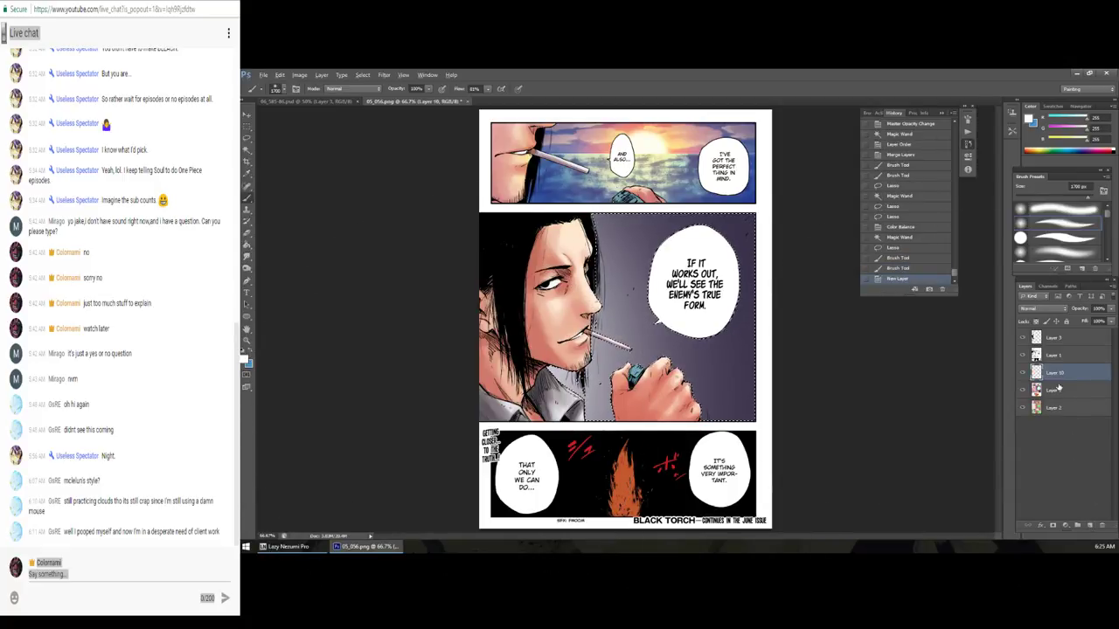
key(ctrl+alt+g)
key(i)
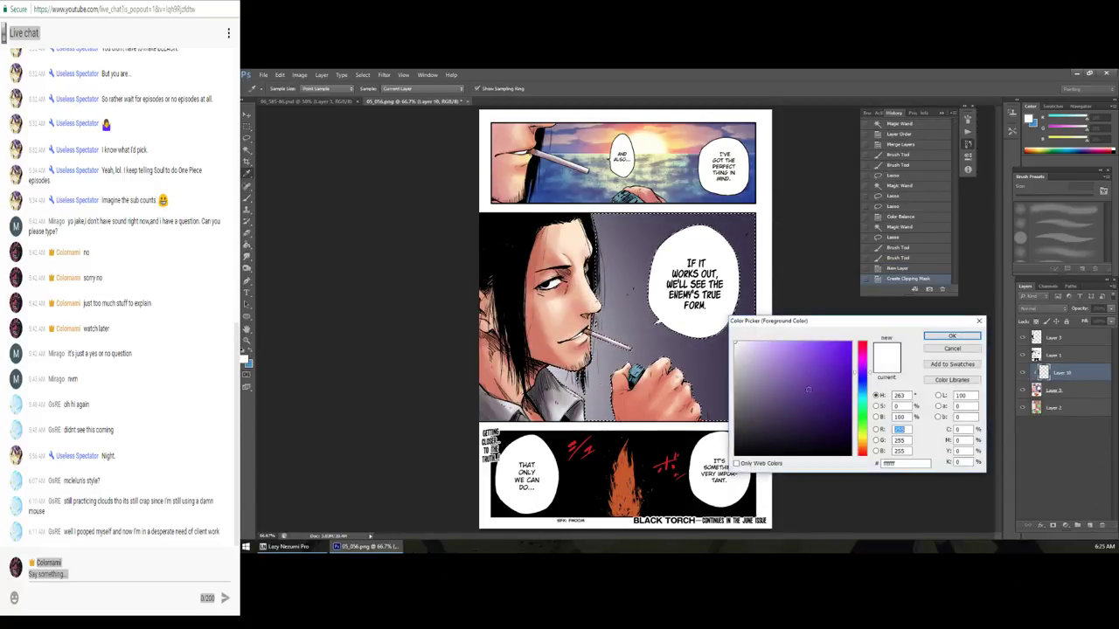
drag(864, 436, 866, 448)
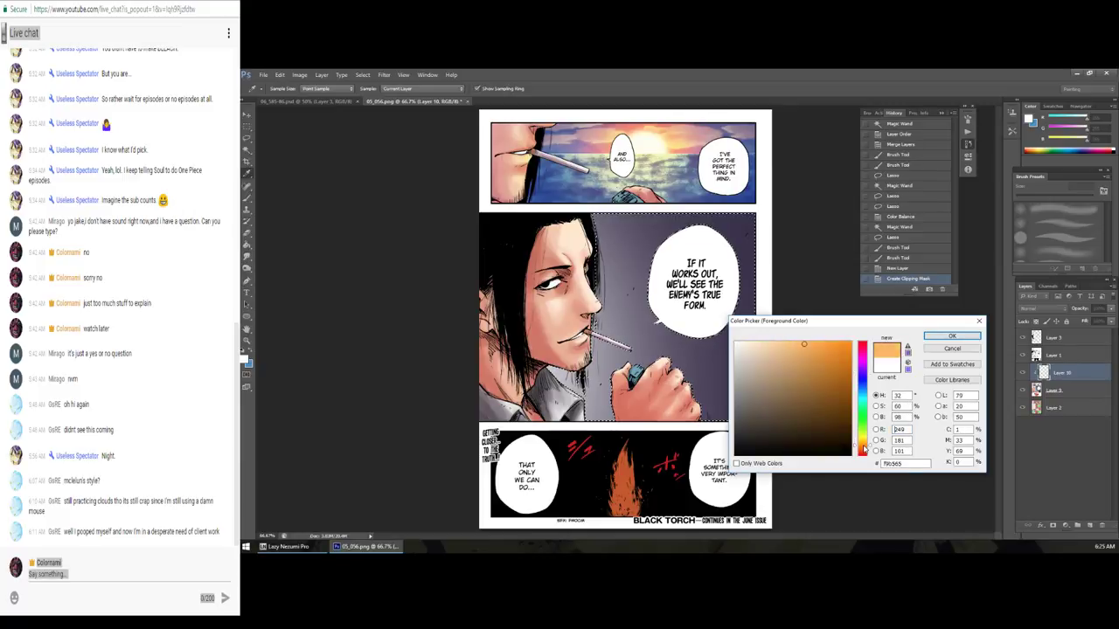
click(944, 336)
key(b)
drag(525, 424, 616, 336)
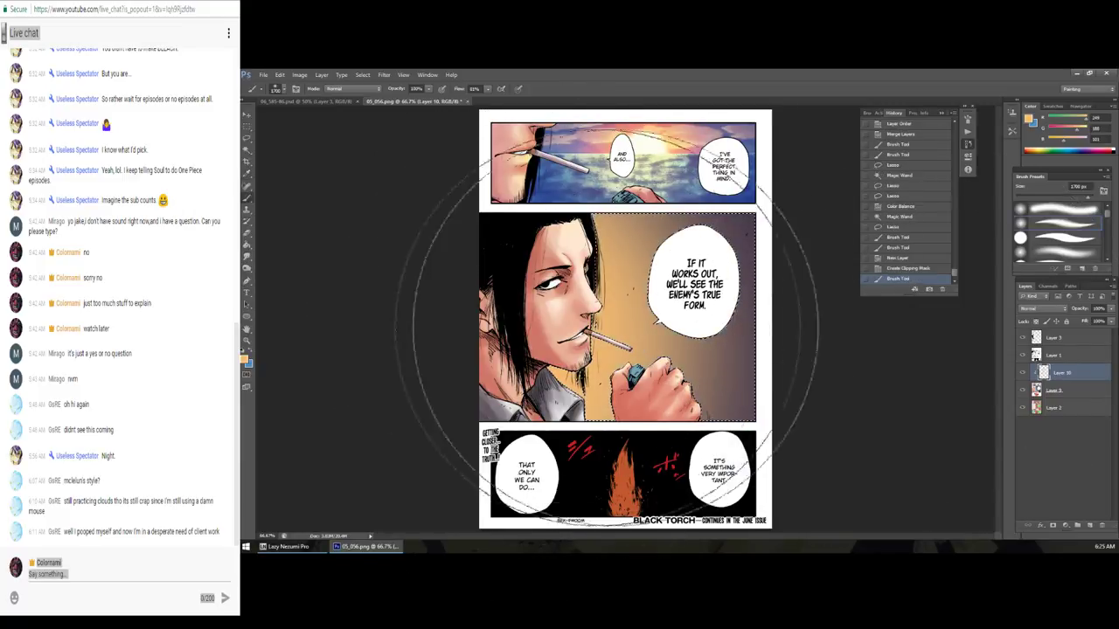
Step: Set the orange layer to Hard Light, brush across the panel on Layer 2, and deselect
click(1044, 308)
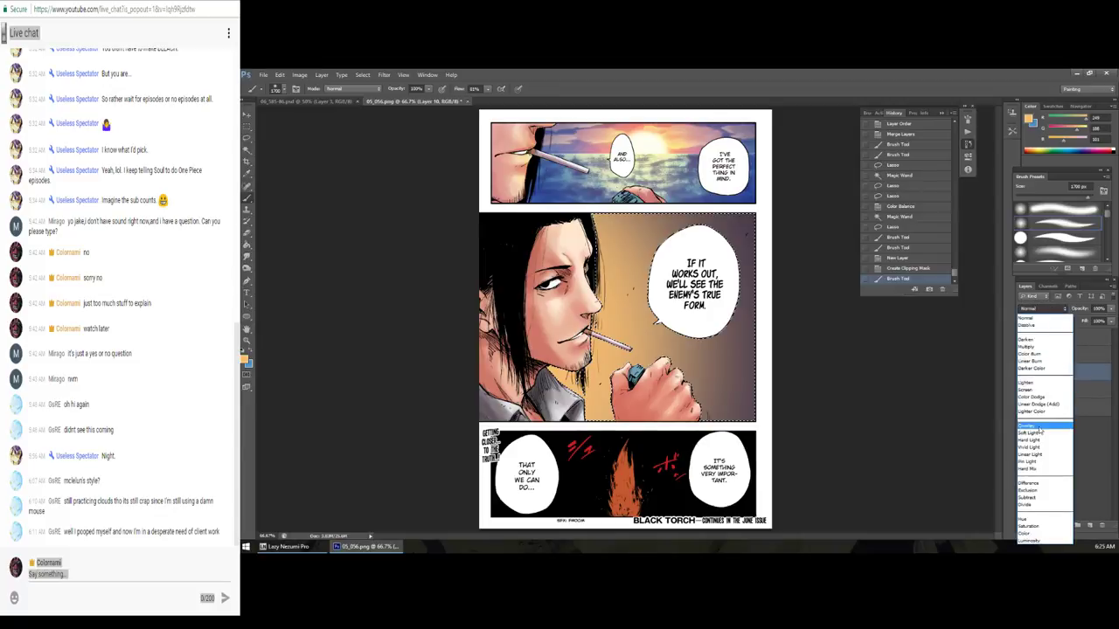
click(1036, 441)
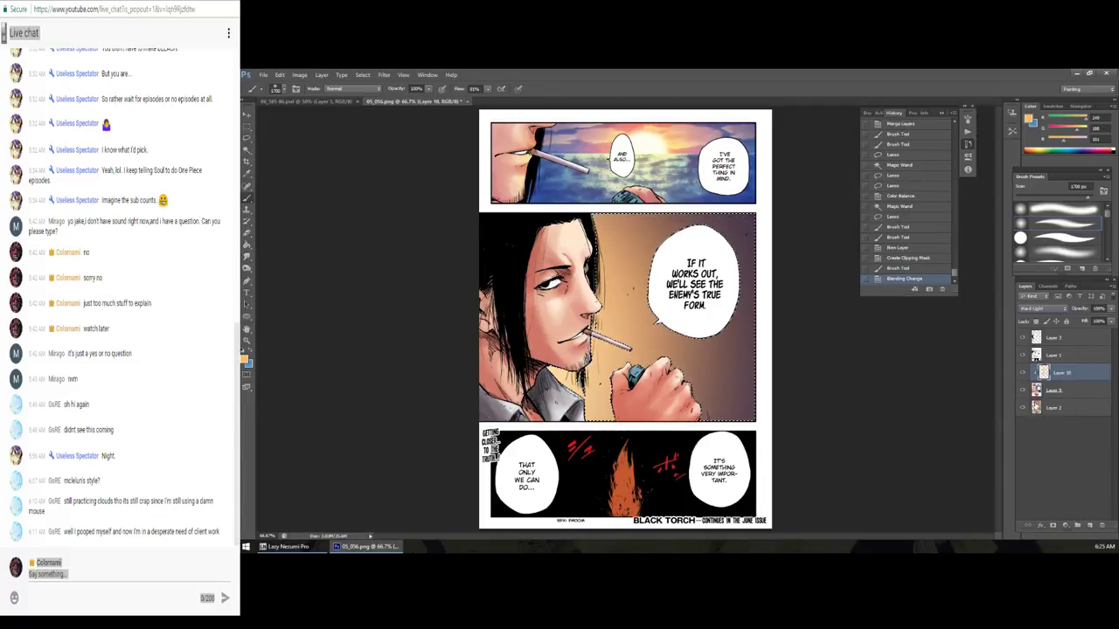
click(1065, 410)
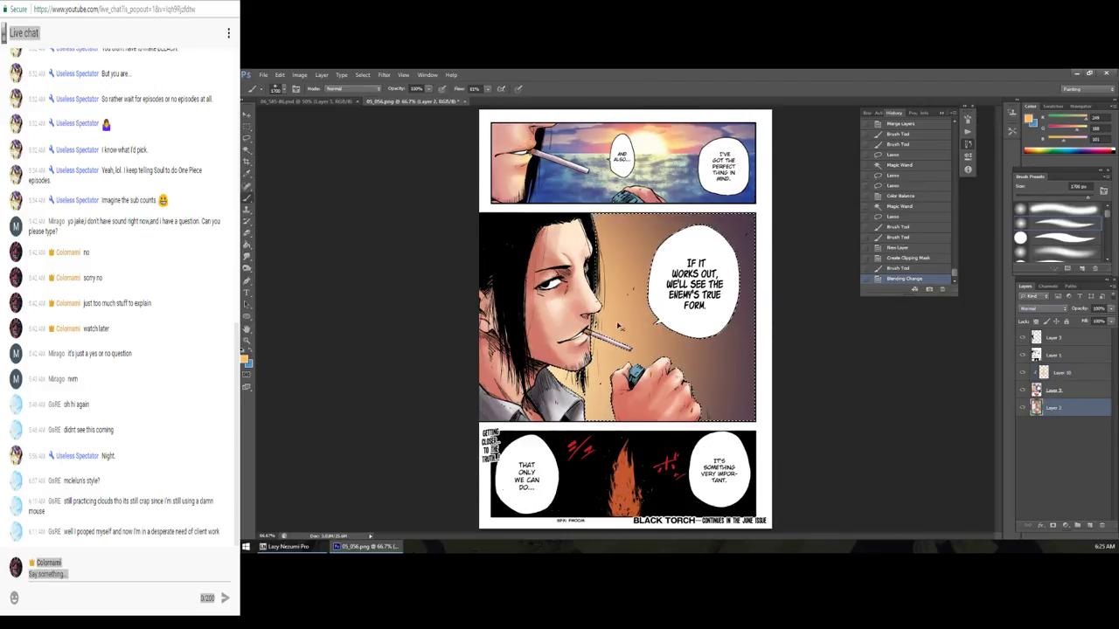
drag(638, 324, 804, 316)
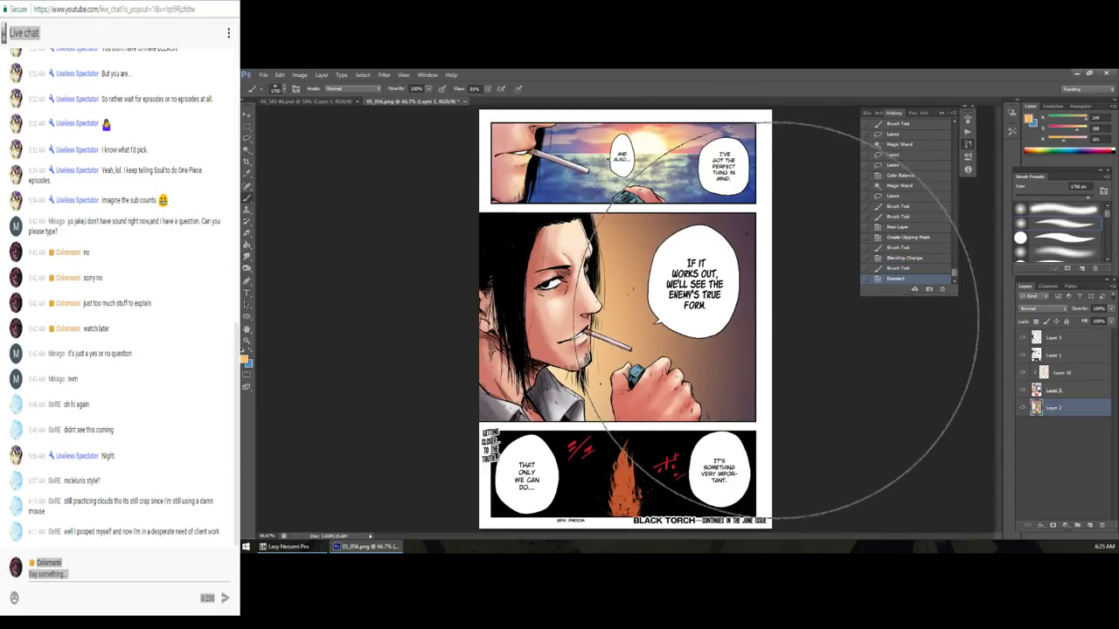
key(ctrl+d)
Step: Set orange Layer 10 to Vivid Light at about 62% opacity
click(1063, 376)
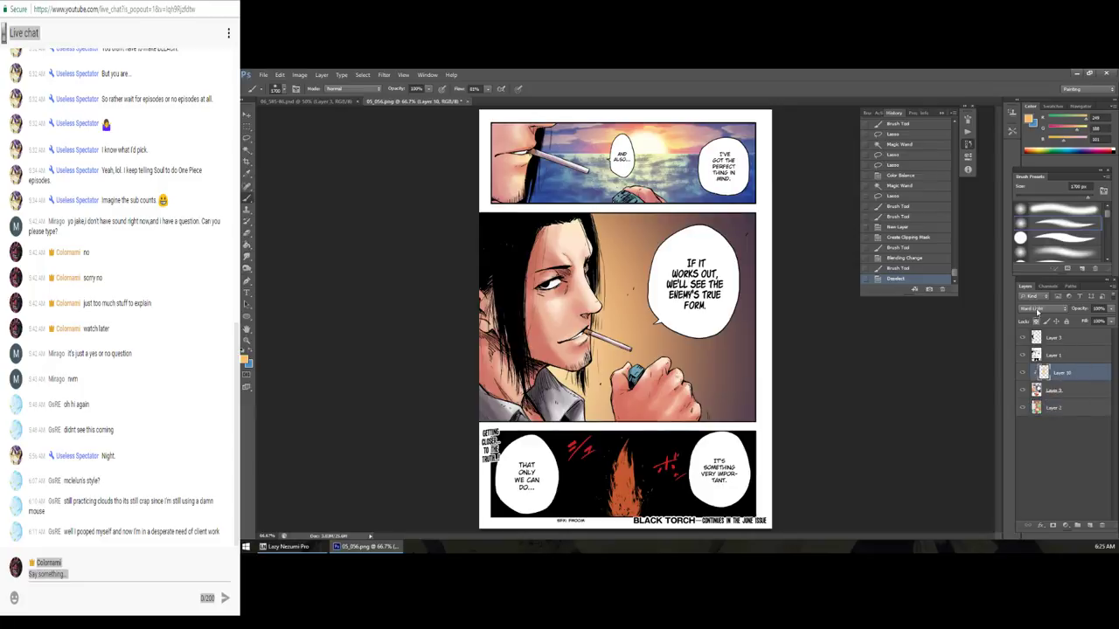
click(1043, 311)
click(1034, 448)
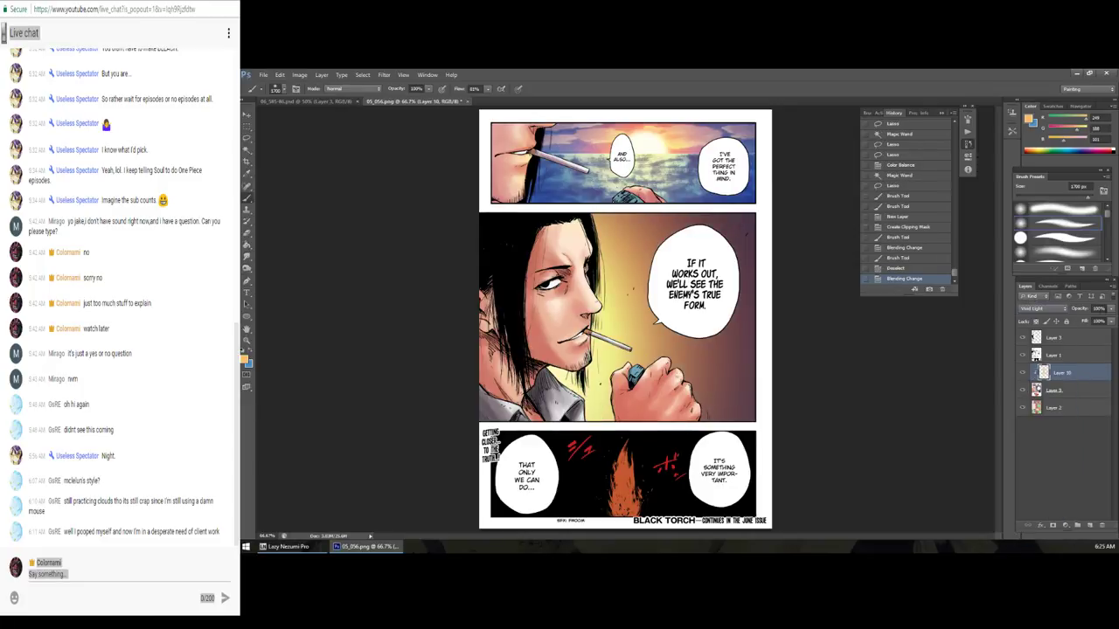
drag(1100, 316, 1098, 323)
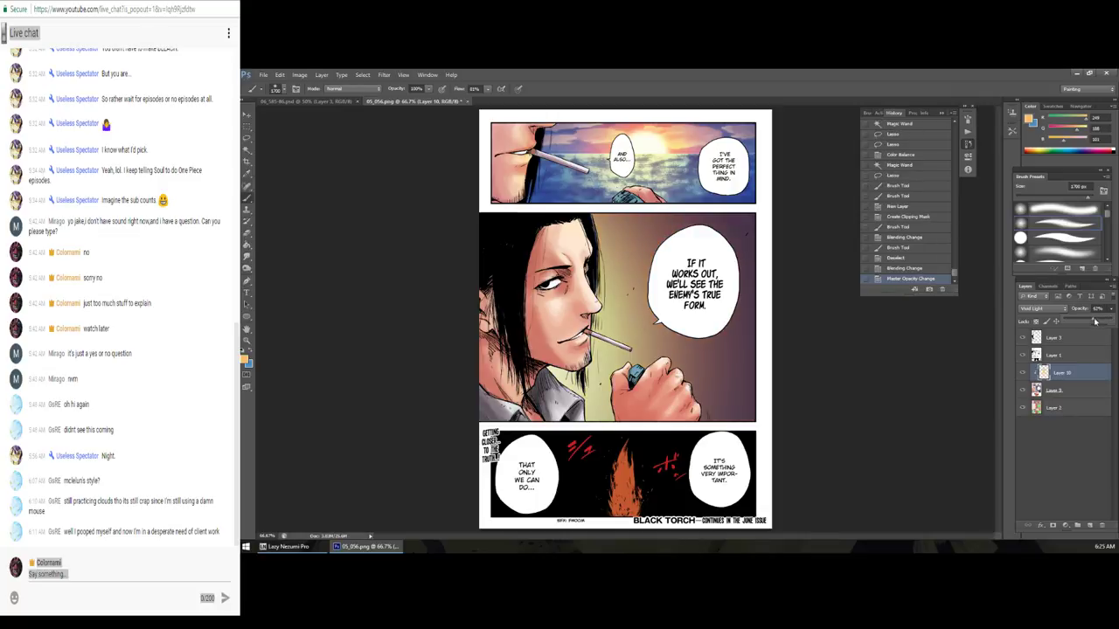
Step: Duplicate the glow as a Hard Light copy and shift its hue toward red
key(ctrl+j)
click(1044, 311)
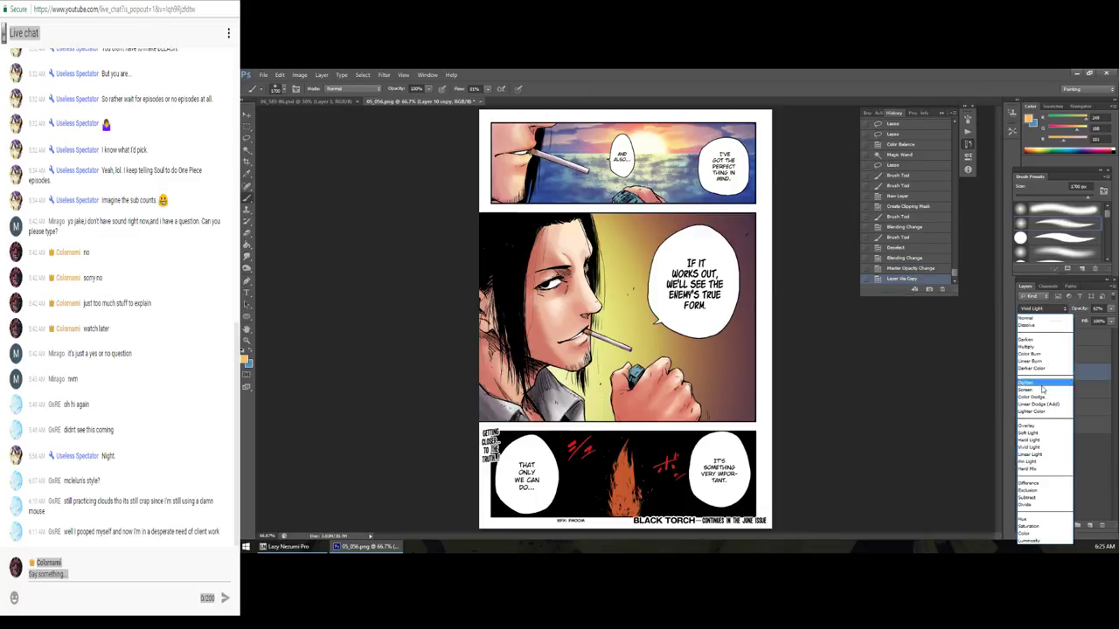
click(1036, 439)
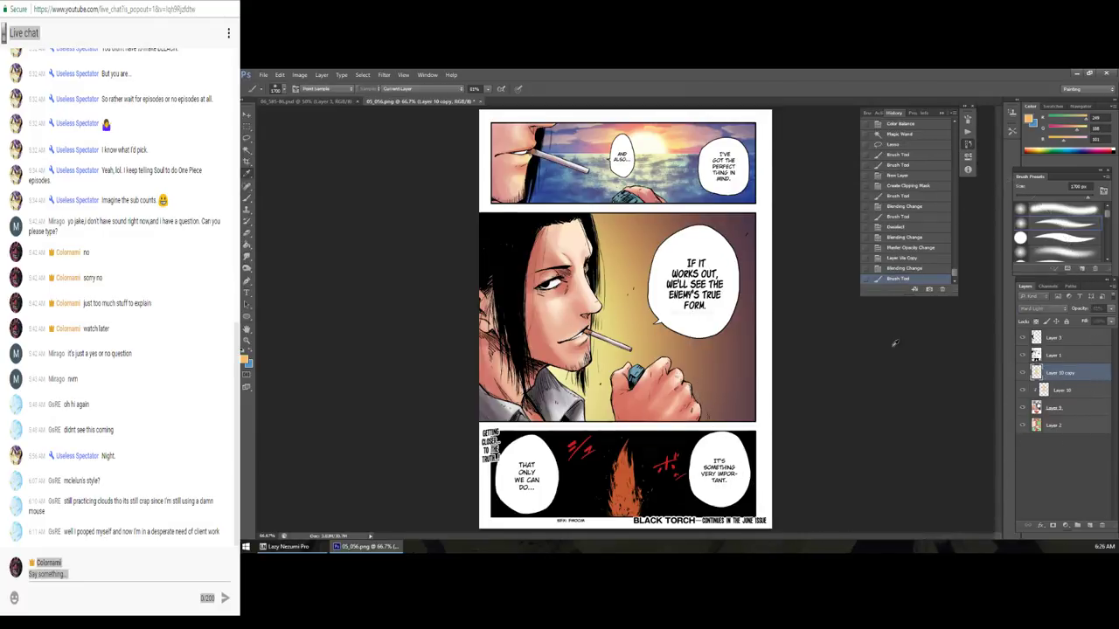
key(ctrl+u)
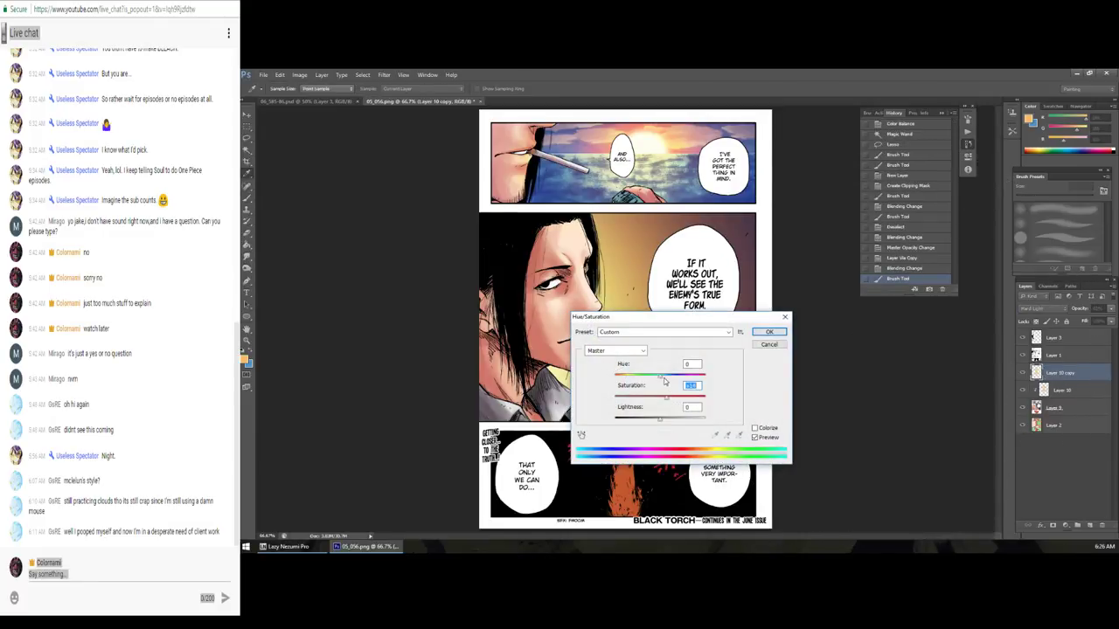
drag(661, 377, 650, 380)
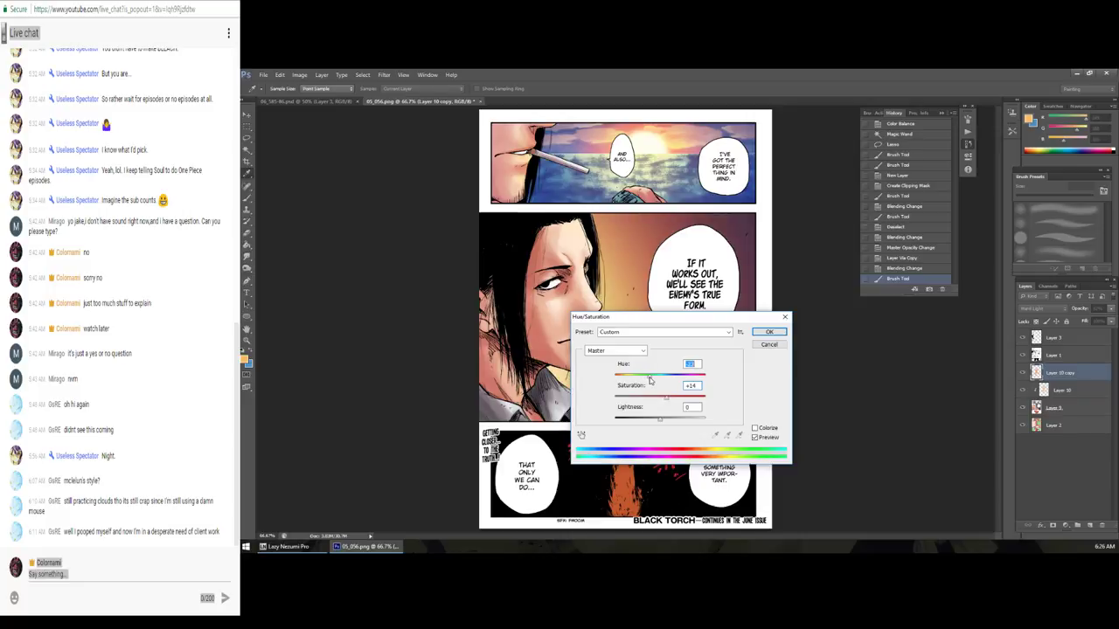
click(769, 332)
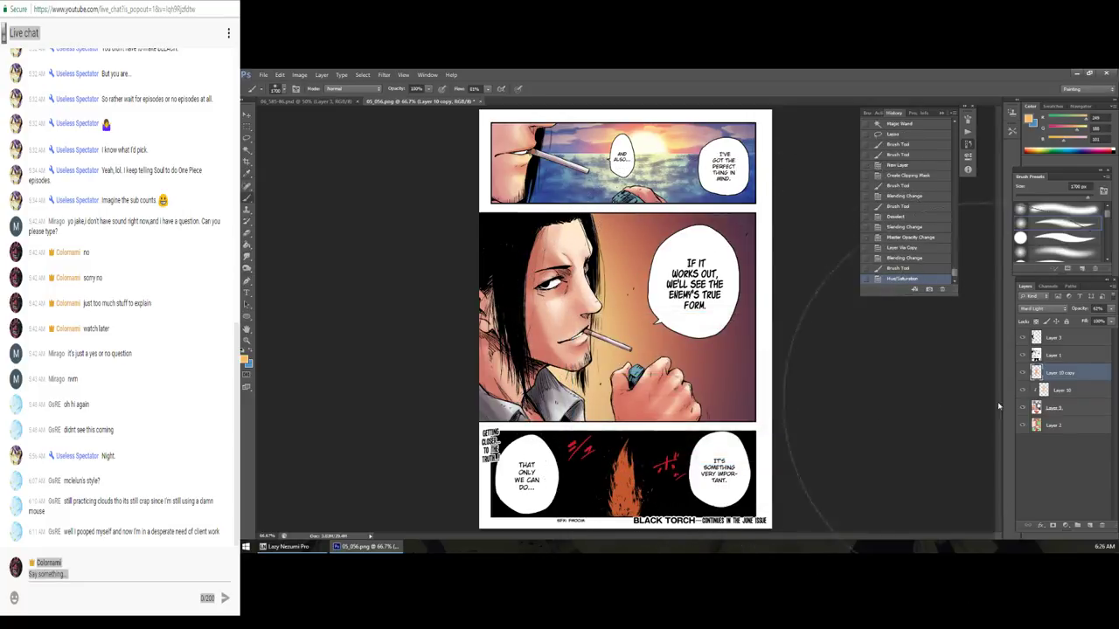
Step: Magic Wand-select the middle panel on Layer 2 and add a new layer above Layer 10 copy
click(1066, 425)
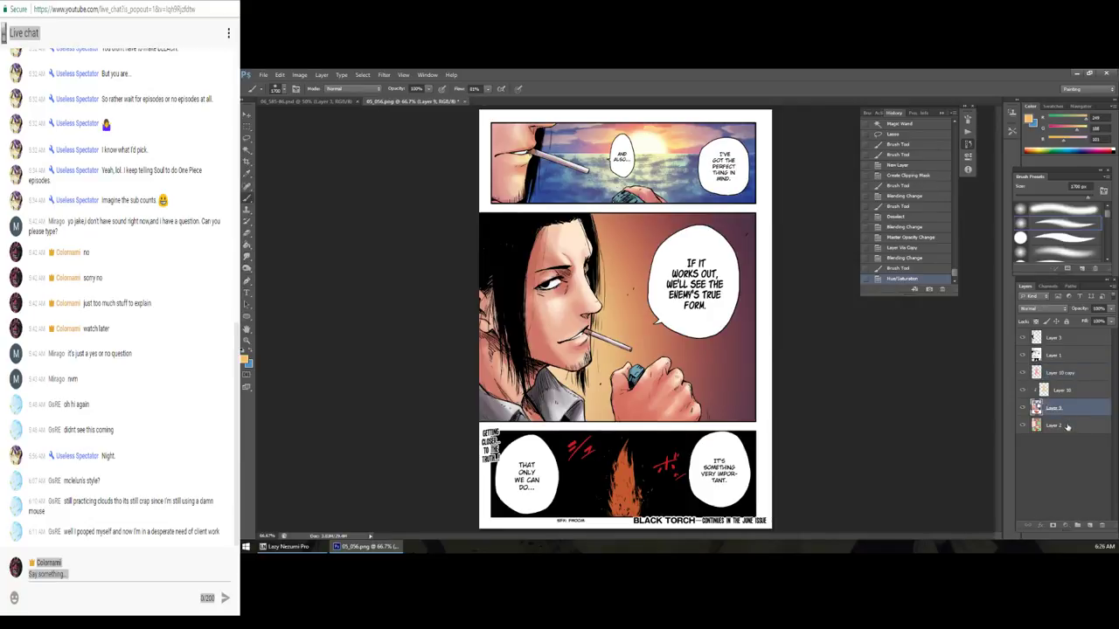
key(w)
ctrl+click(1036, 425)
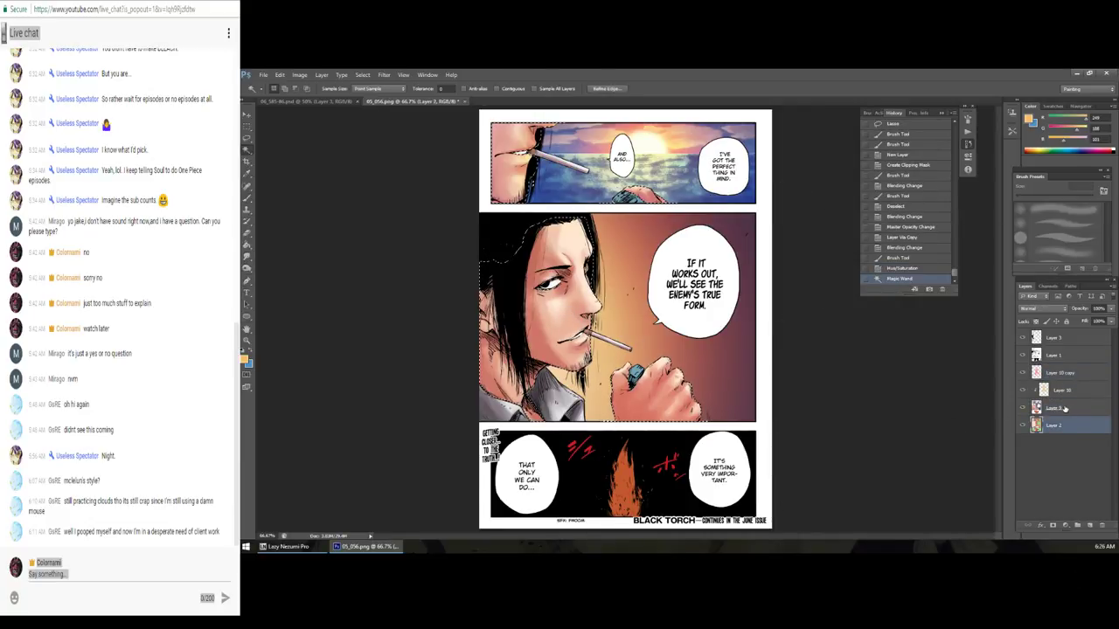
click(1063, 409)
click(1067, 390)
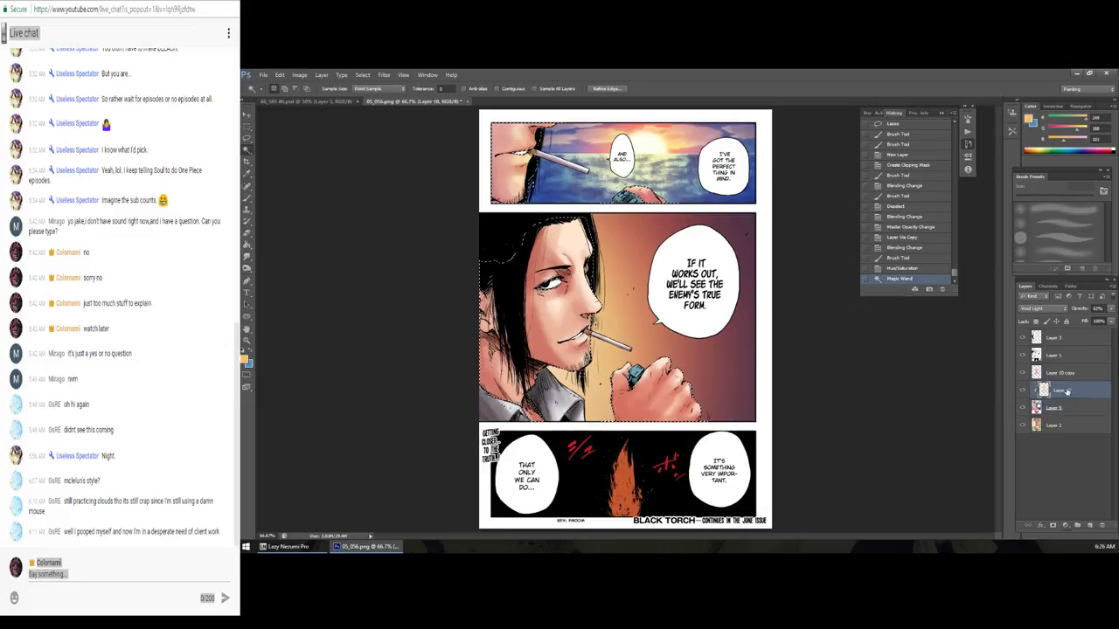
key(alt+bracketright)
click(1095, 523)
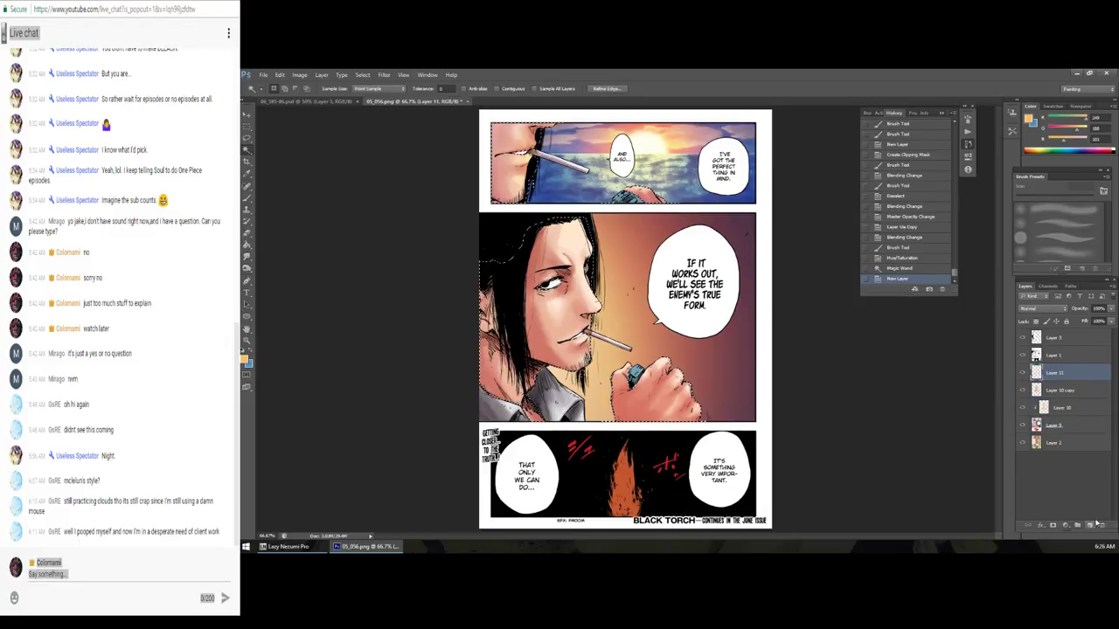
Step: Brush warm strokes near the speech bubble's left edge with a 700 px brush
key(b)
key(l)
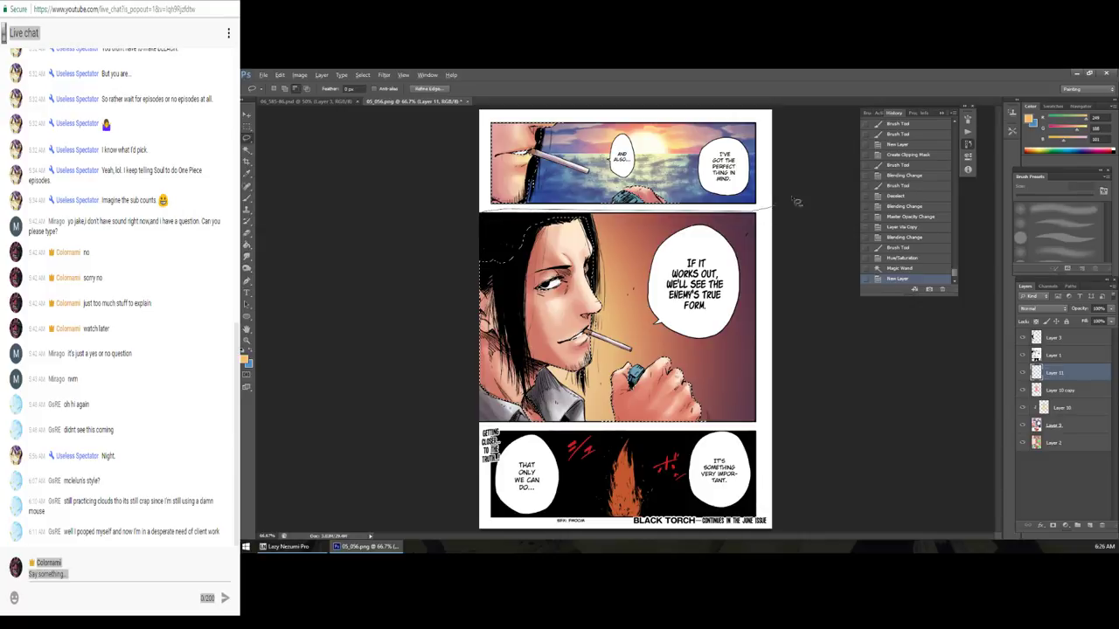
drag(418, 170, 419, 171)
key(b)
drag(644, 262, 704, 258)
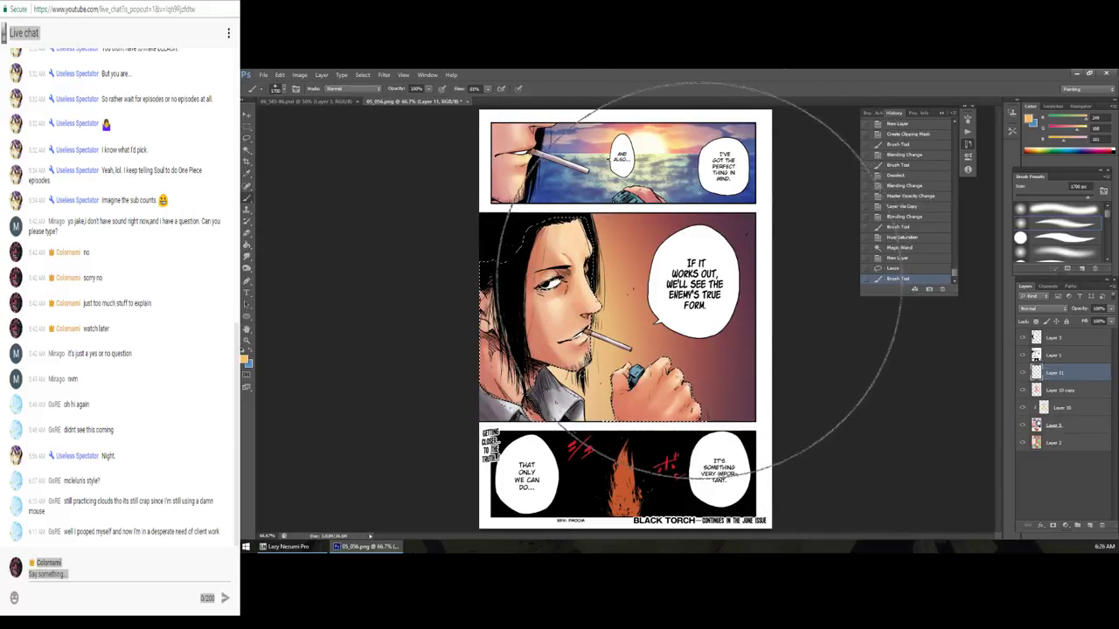
key(ctrl+z)
key(bracketleft)
key(bracketleft)
key(bracketleft)
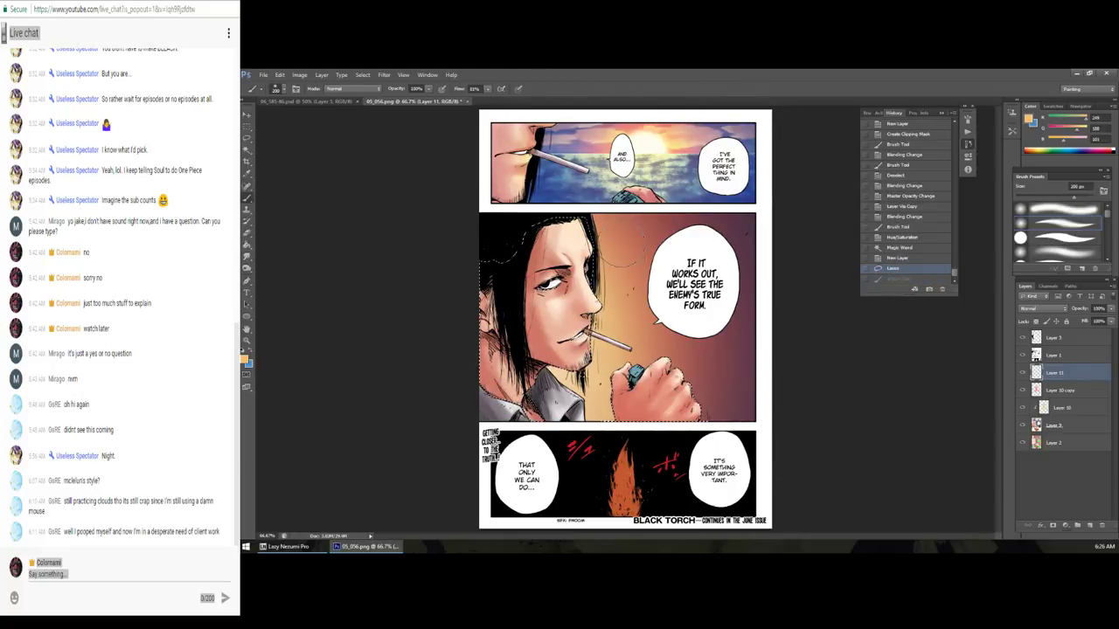
mouse_move(628, 317)
mouse_down()
mouse_move(617, 313)
mouse_move(643, 276)
mouse_up()
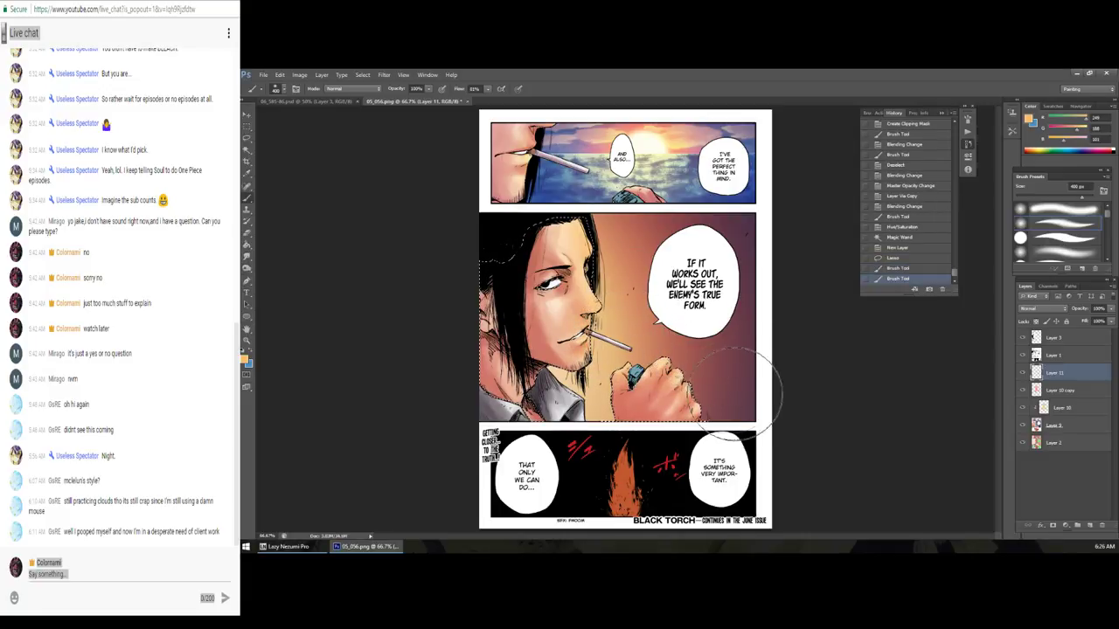
drag(734, 389, 738, 358)
Step: Set new Layer 11 to Hard Light at 64% opacity and deselect
click(1046, 310)
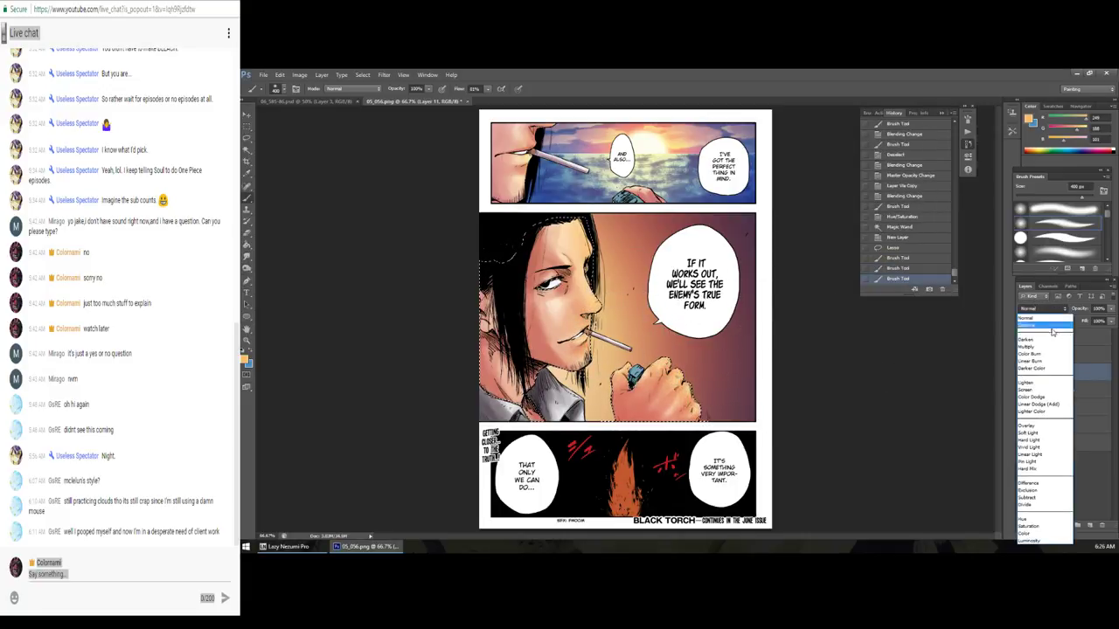
click(1045, 442)
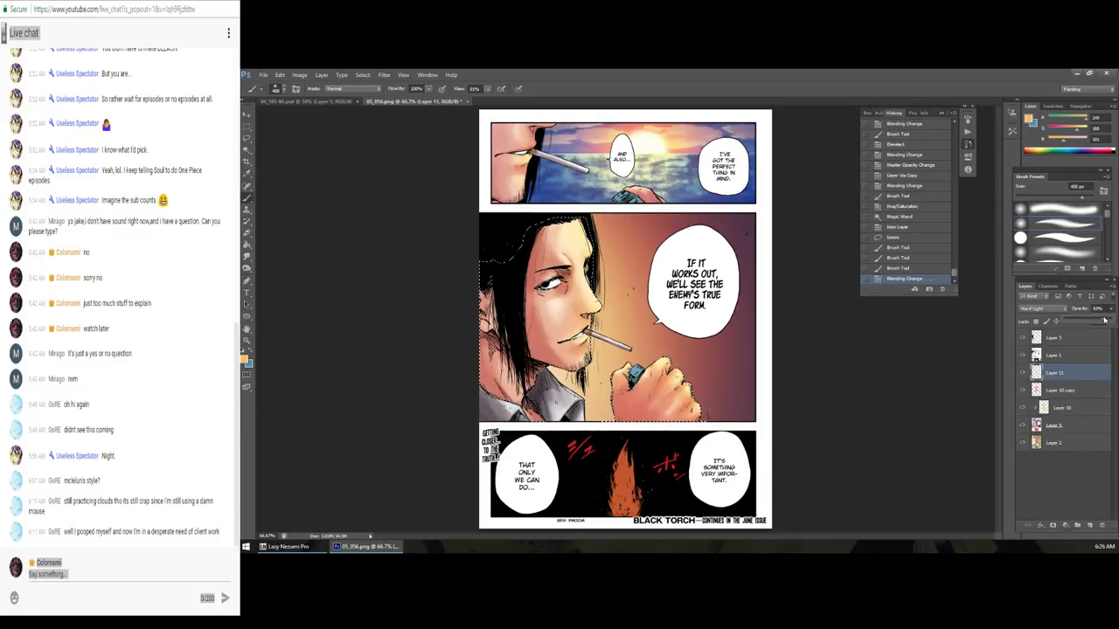
drag(1104, 321, 1099, 321)
key(ctrl+d)
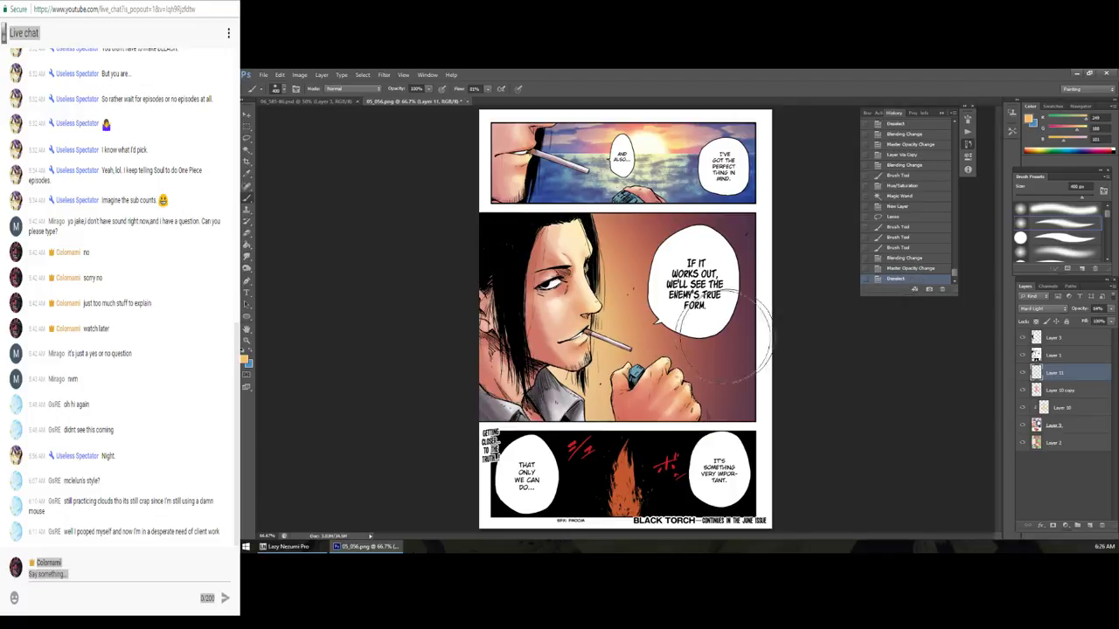
Step: Zoom out to review the whole page, then return to the working zoom
key(z)
alt+click(669, 323)
alt+click(669, 323)
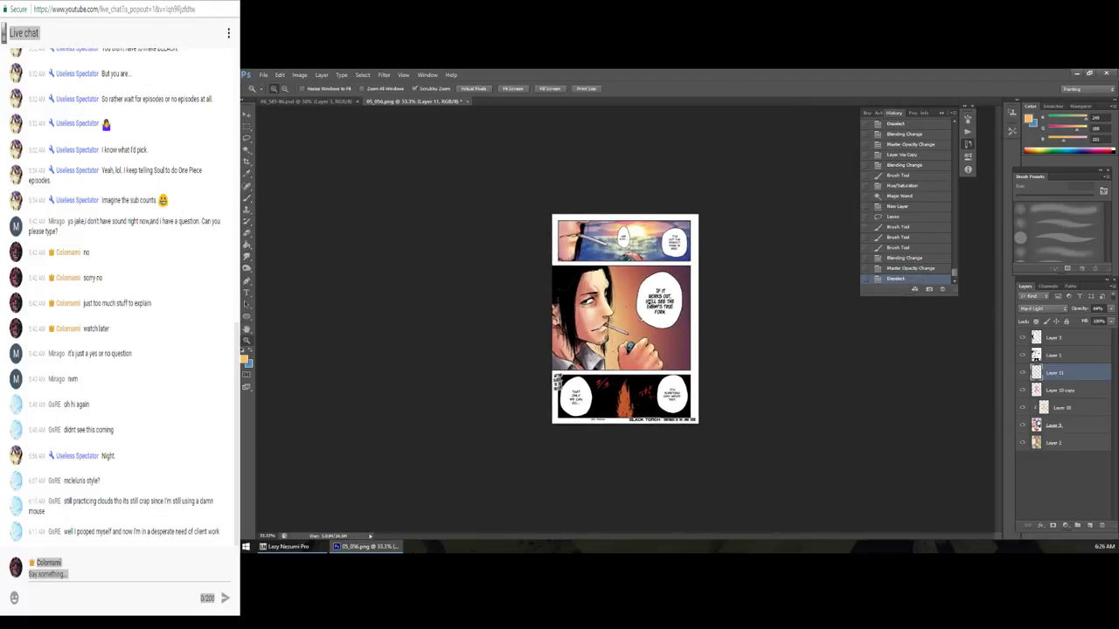
click(640, 315)
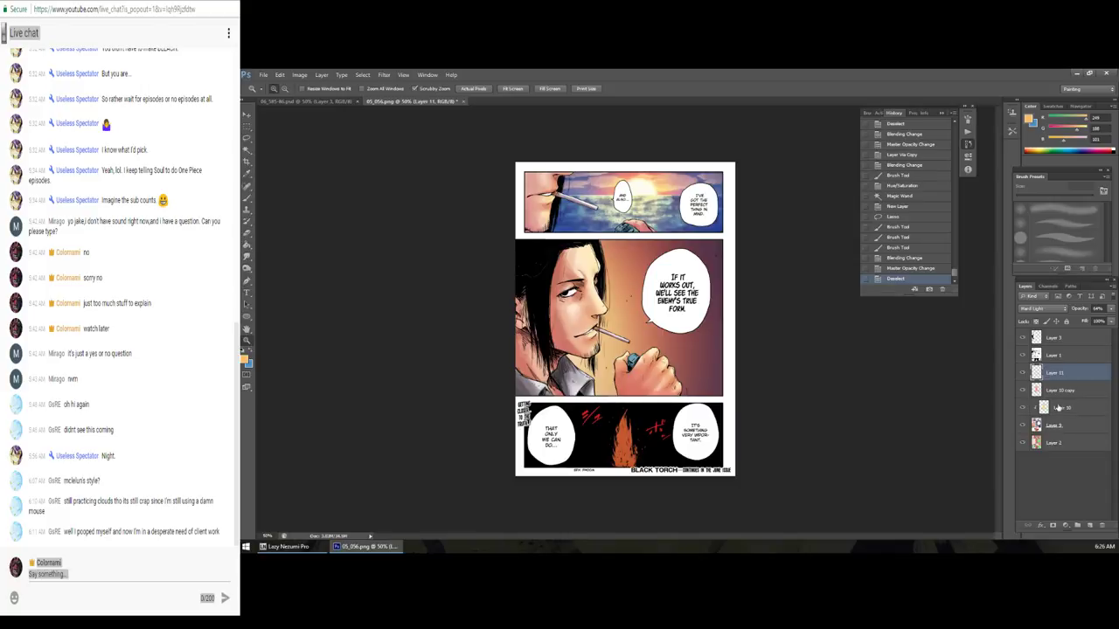
click(567, 280)
key(alt+])
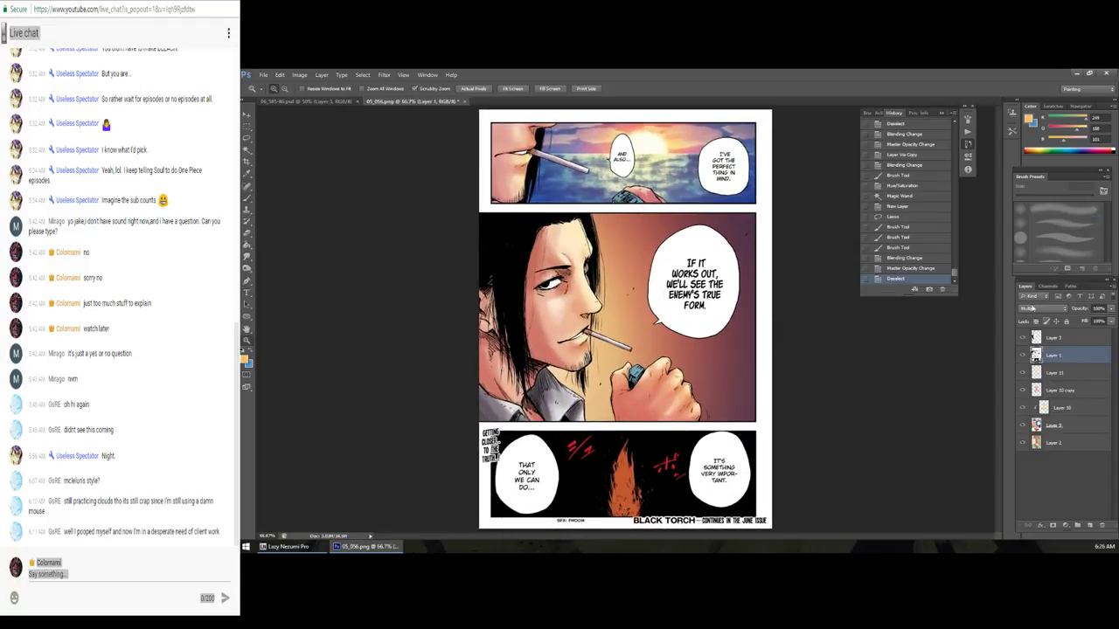
key(b)
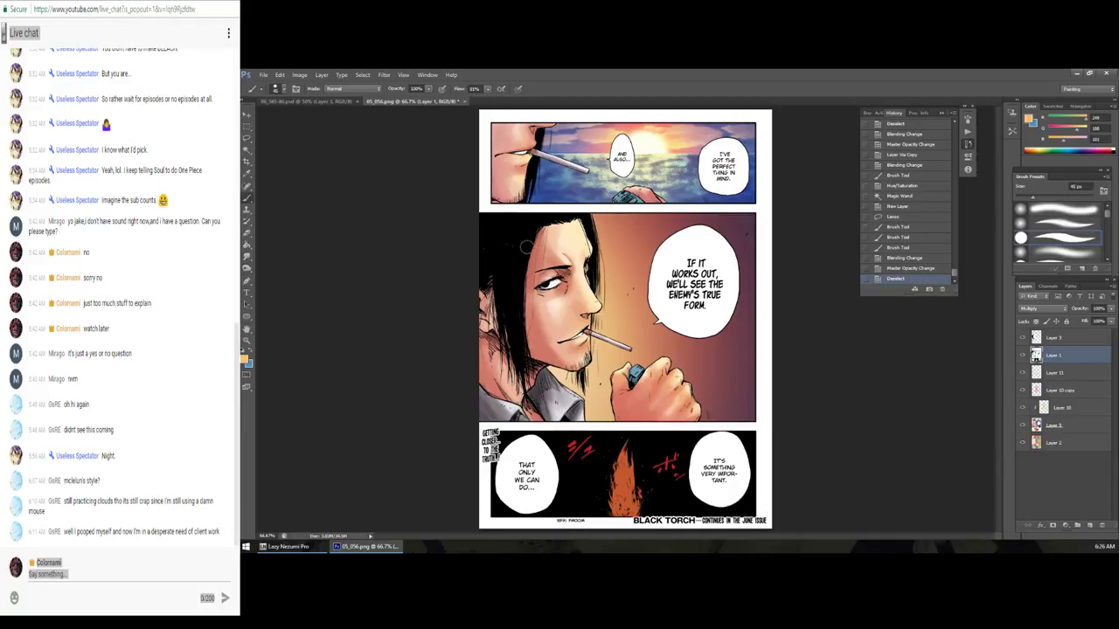
key(z)
key(ctrl+minus)
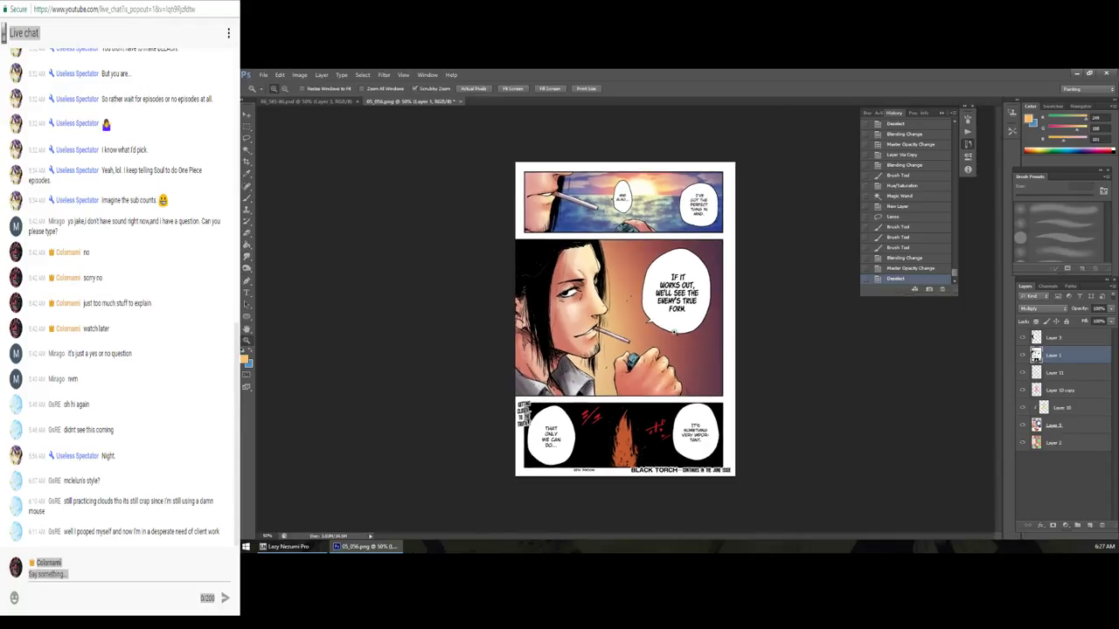
key(ctrl+plus)
Step: Magic Wand-select the man's figure on Layer 2 and move back up the layer stack
click(1060, 426)
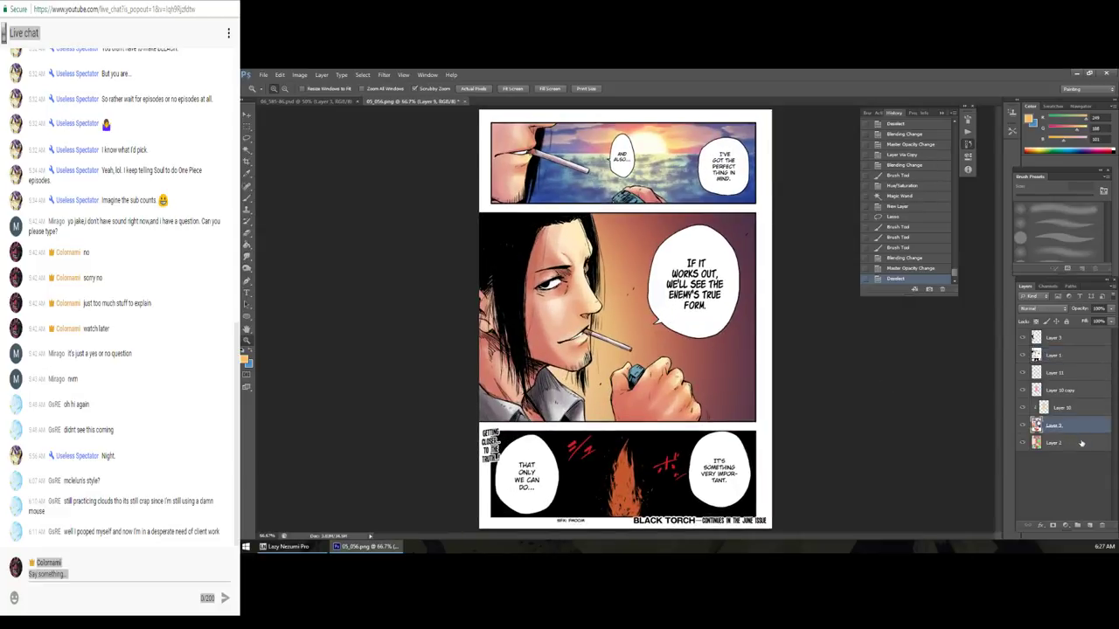
key(w)
click(555, 336)
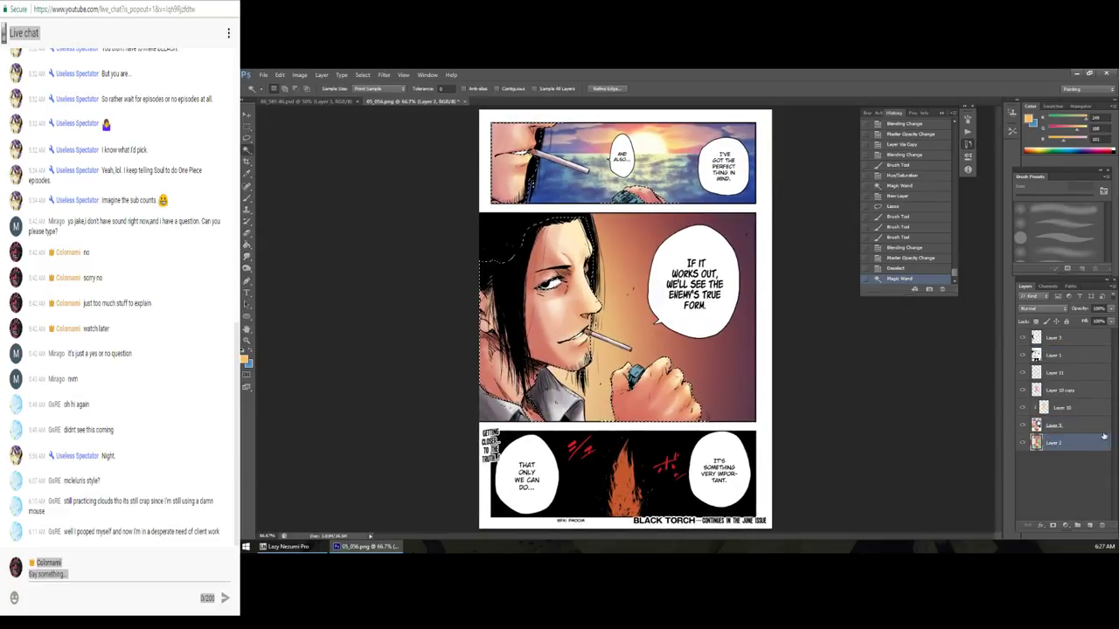
click(1082, 408)
Step: Add a new shadow layer above glow Layer 11 and pick a violet paint colour
click(1073, 373)
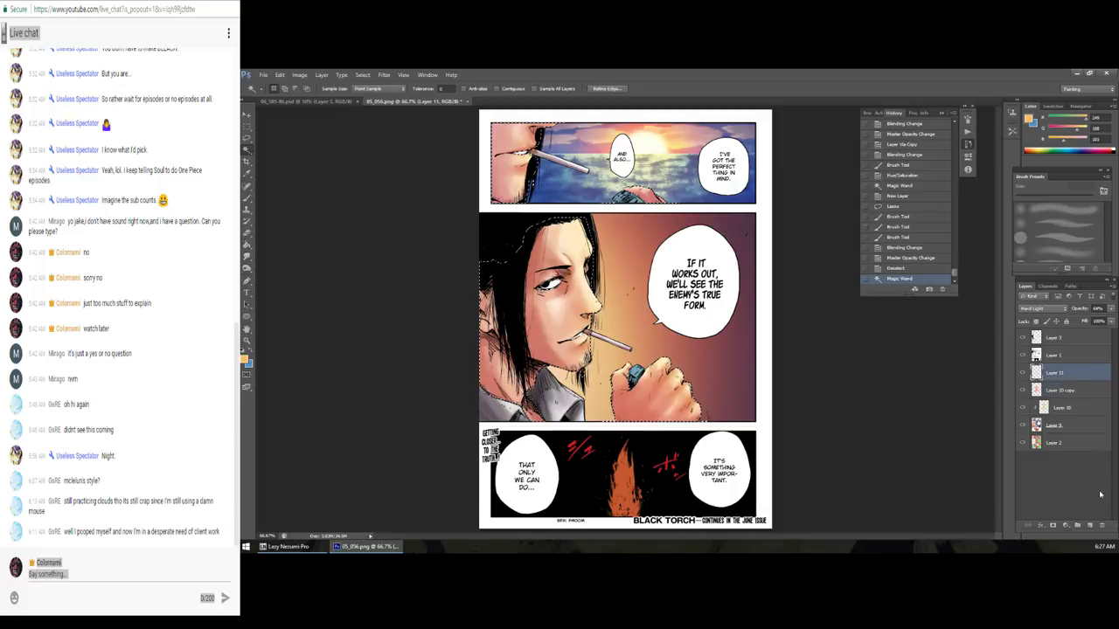
click(1086, 526)
key(b)
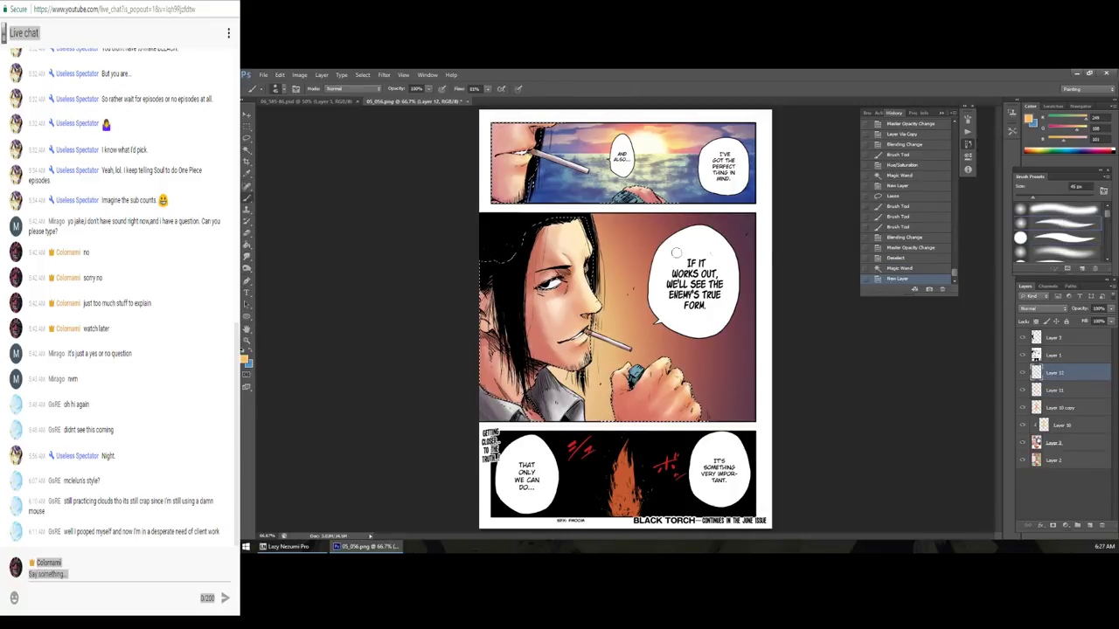
alt+click(470, 312)
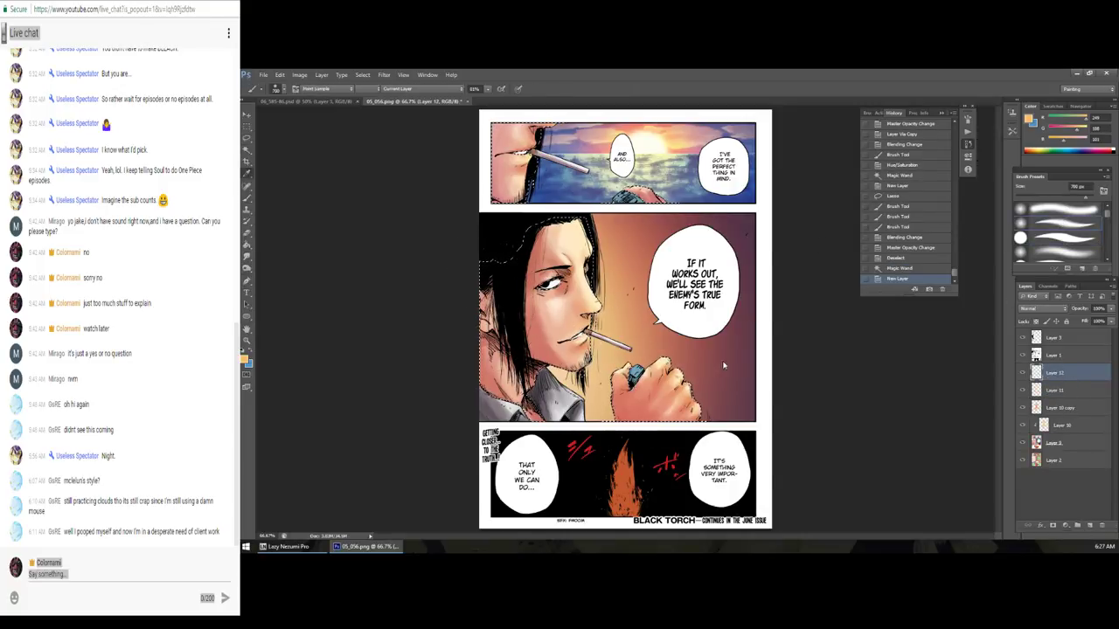
click(245, 358)
click(861, 378)
mouse_move(856, 377)
mouse_down()
mouse_move(863, 372)
mouse_move(863, 385)
mouse_up()
click(951, 336)
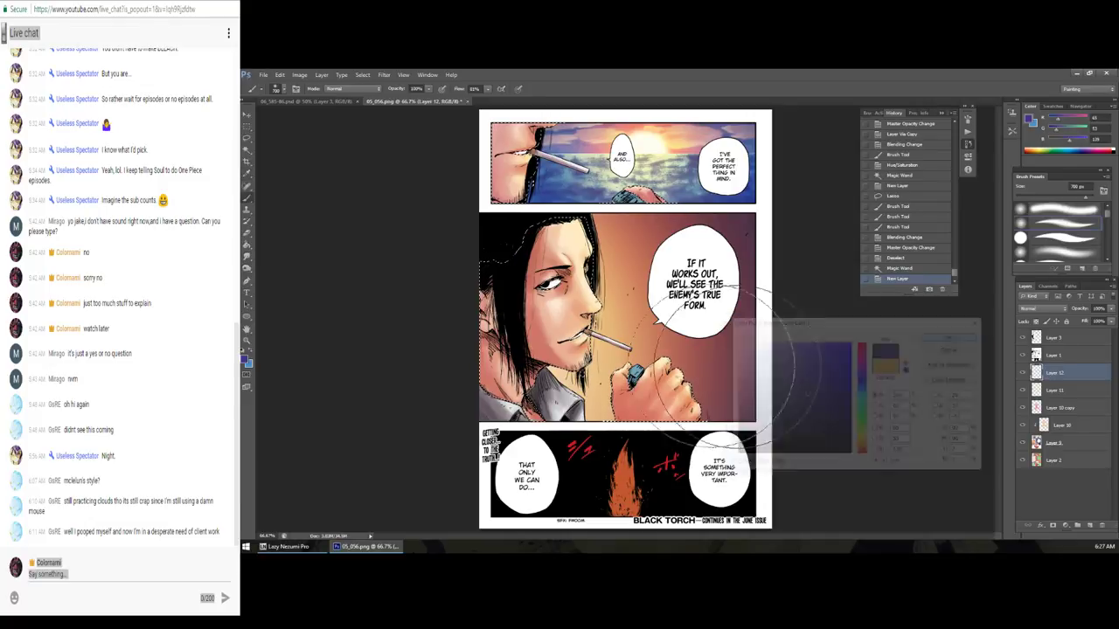
Step: Paint purple shadow along the man's left side and set the layer to Multiply
drag(425, 250, 515, 367)
key(ctrl+z)
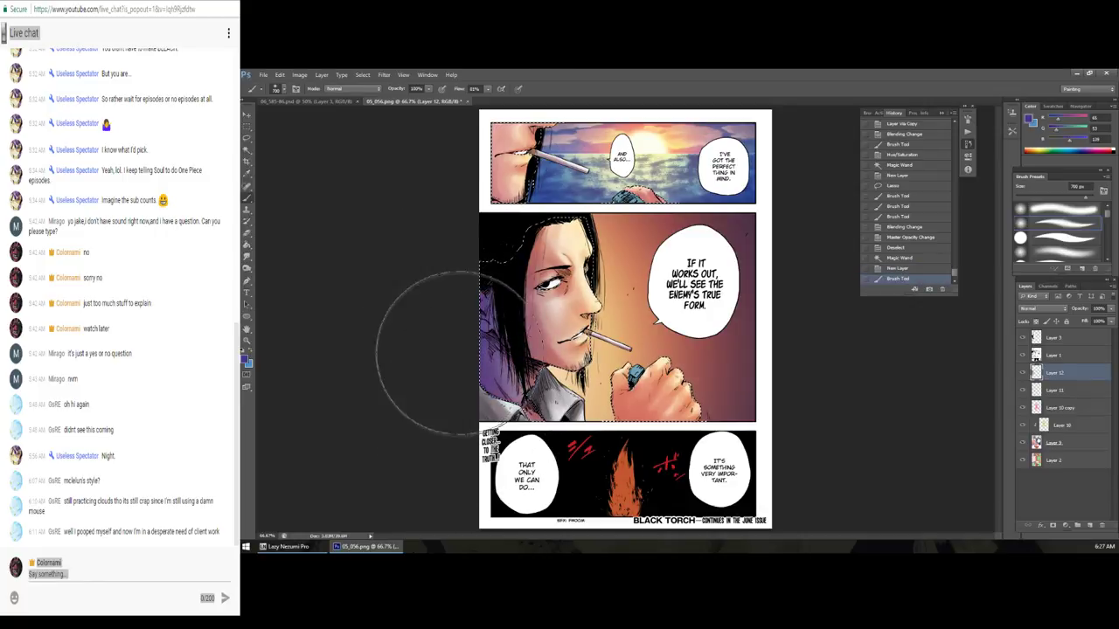
drag(468, 429, 486, 456)
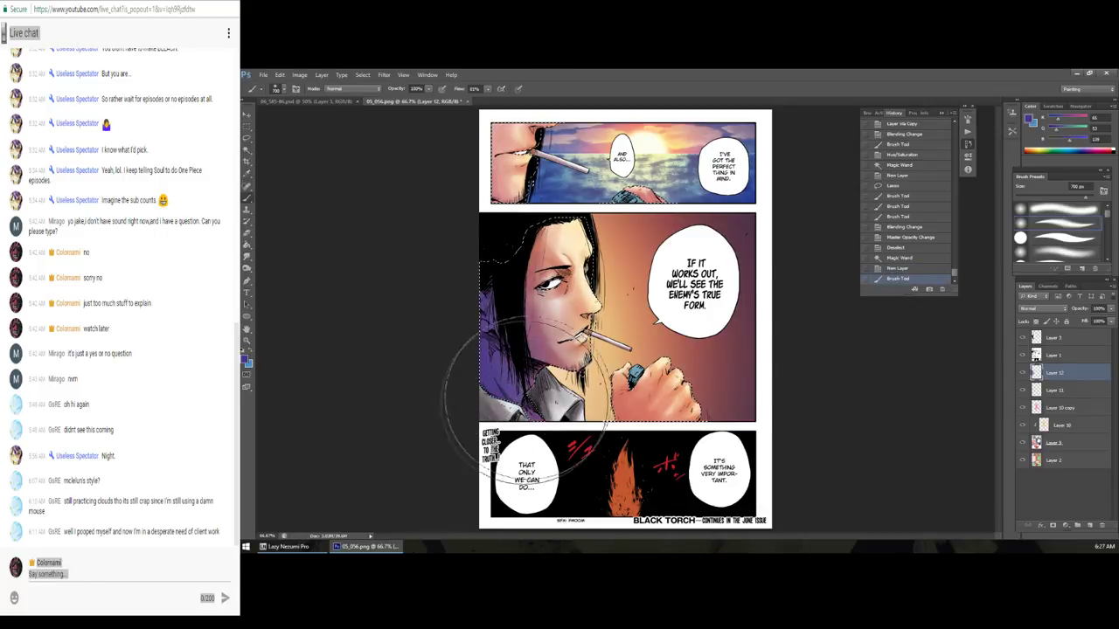
click(1044, 308)
click(1049, 346)
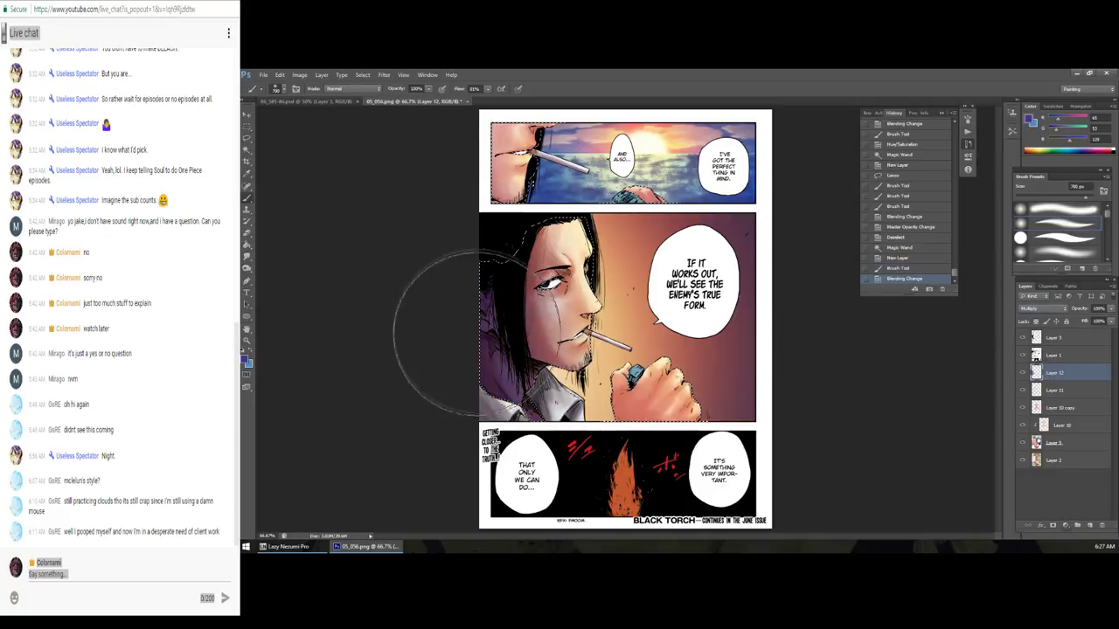
Step: Add more purple shading on the left and near the hand, lowering Layer 12 to 72%
drag(402, 280, 471, 284)
key(ctrl+z)
drag(411, 369, 490, 367)
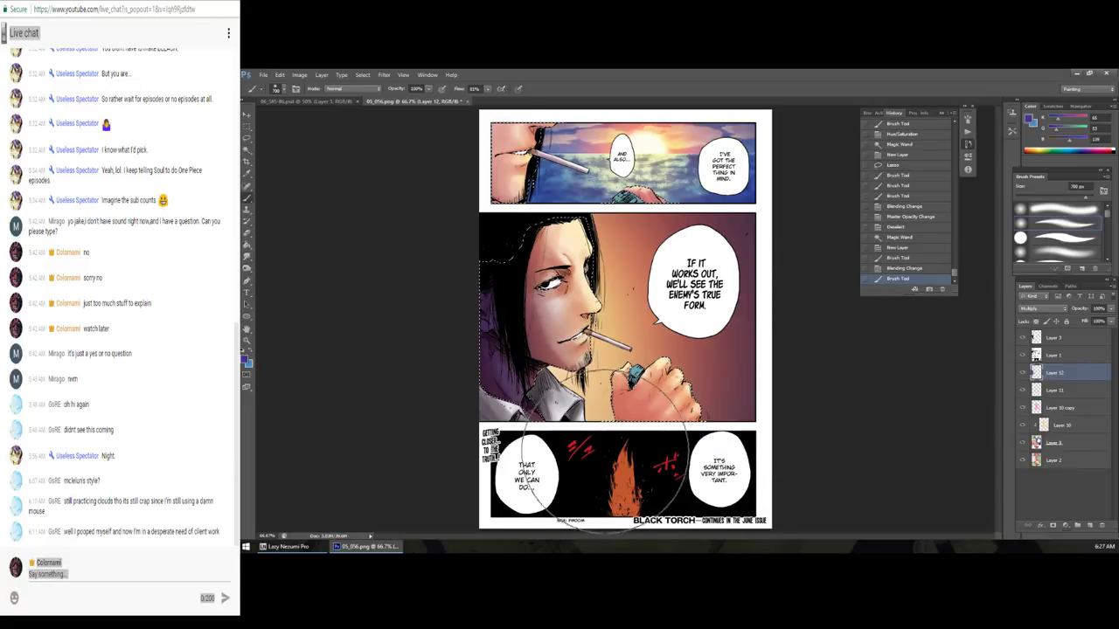
drag(673, 481, 643, 476)
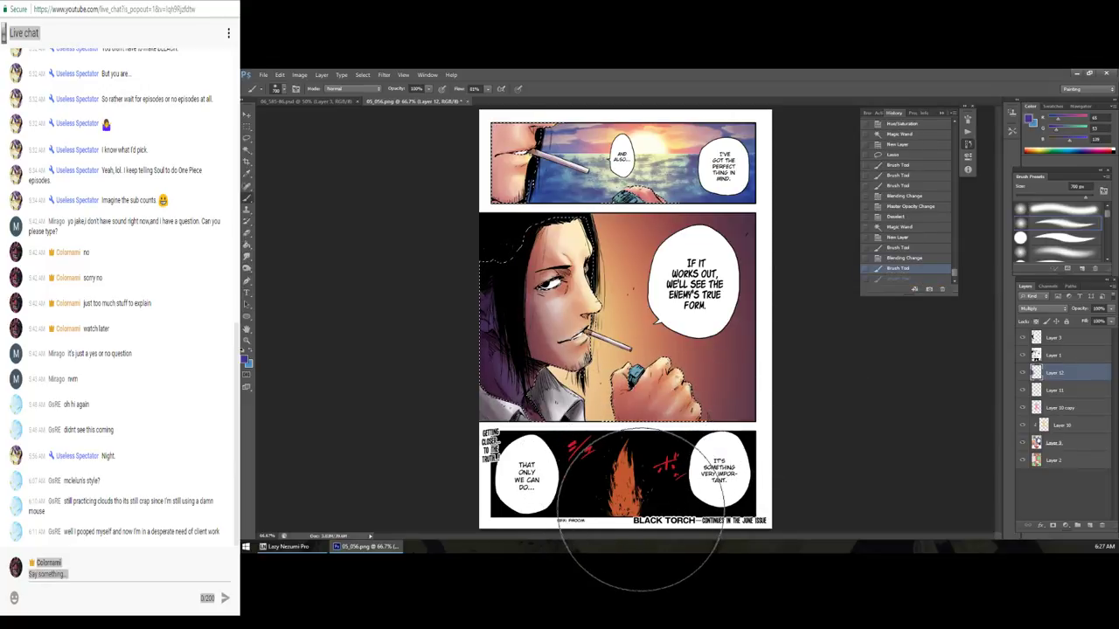
drag(1102, 320, 1101, 322)
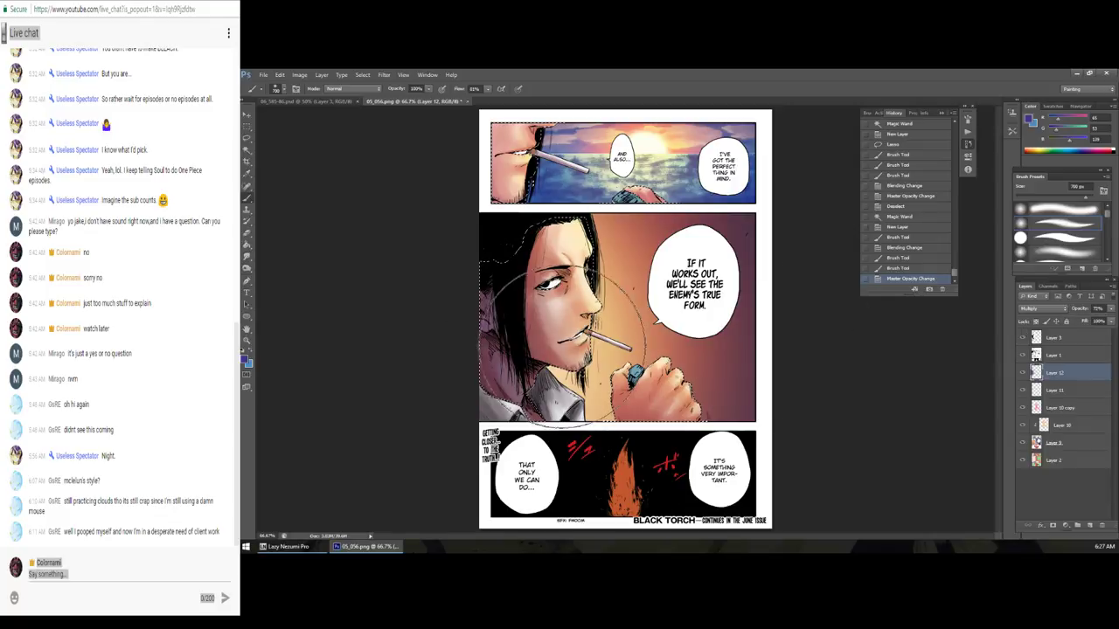
Step: Zoom out to review the page and clear the selection
key(z)
scroll(625, 319, down, 3)
scroll(625, 319, up, 2)
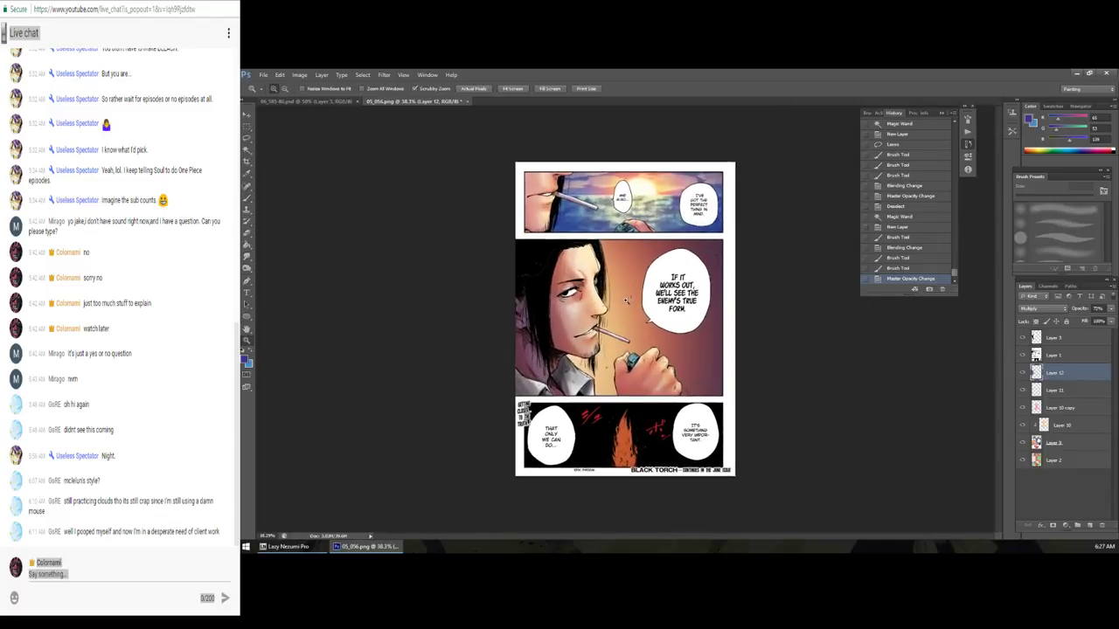
key(ctrl+d)
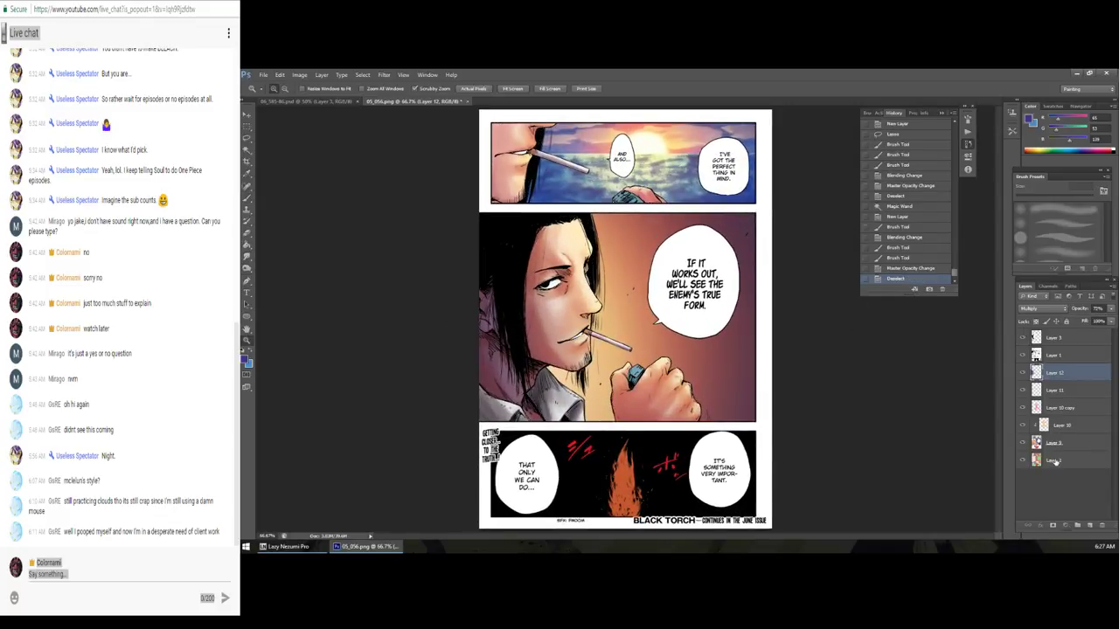
Step: Reselect the man's figure on Layer 2 with the Magic Wand and return to Layer 12
click(1053, 461)
key(w)
click(542, 393)
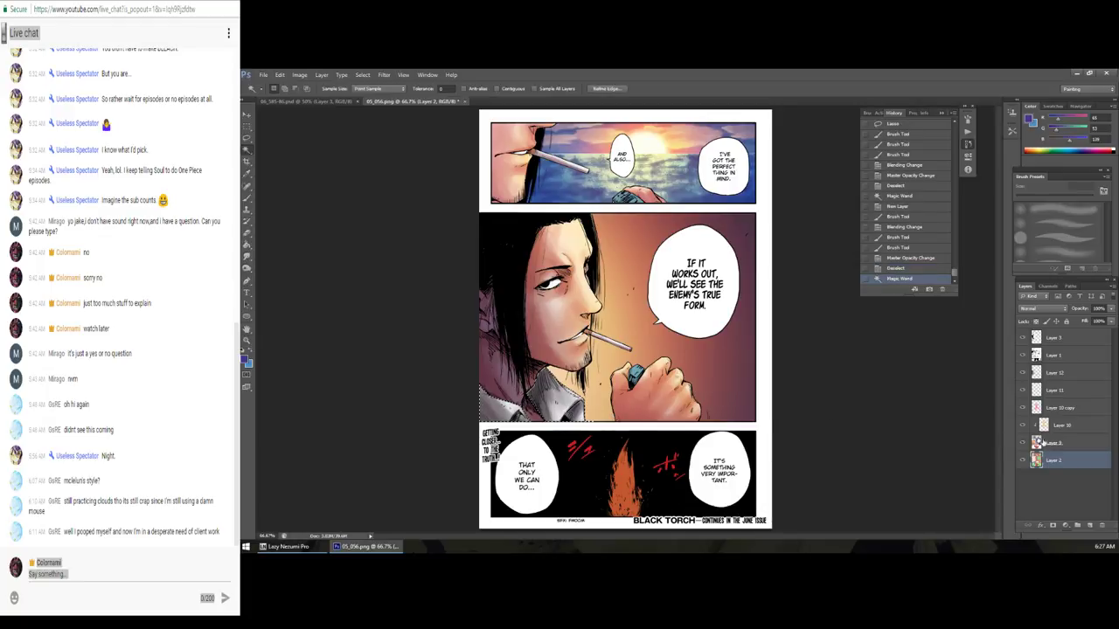
click(1075, 447)
click(1066, 390)
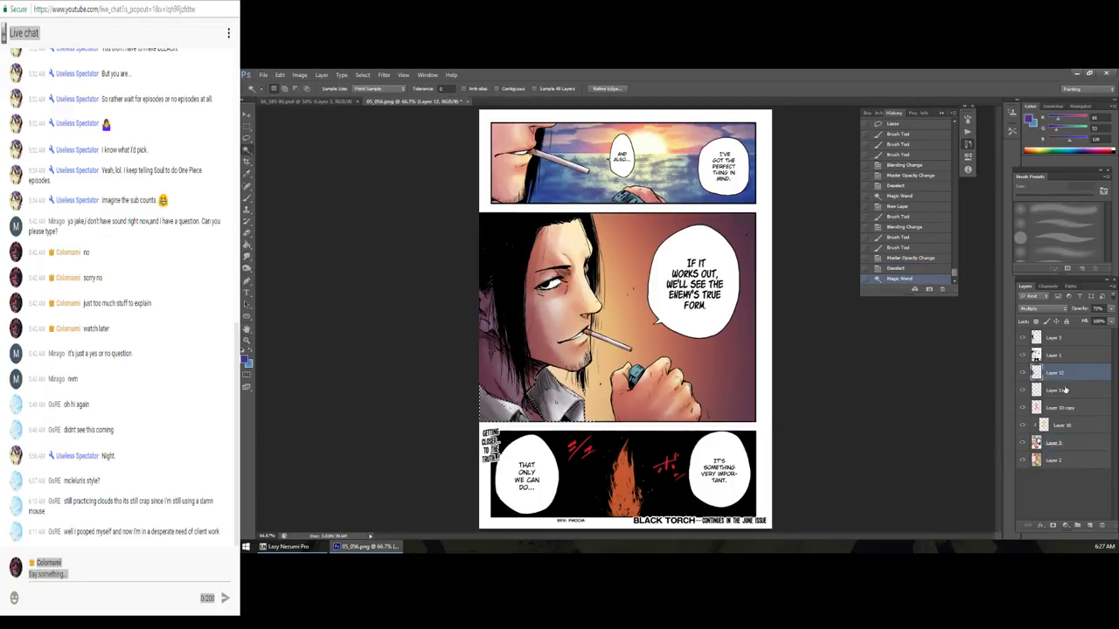
key(alt+bracketright)
Step: Paint purple shirt shadows on a new Layer 13 set to Multiply
click(1090, 525)
key(b)
drag(524, 367, 462, 349)
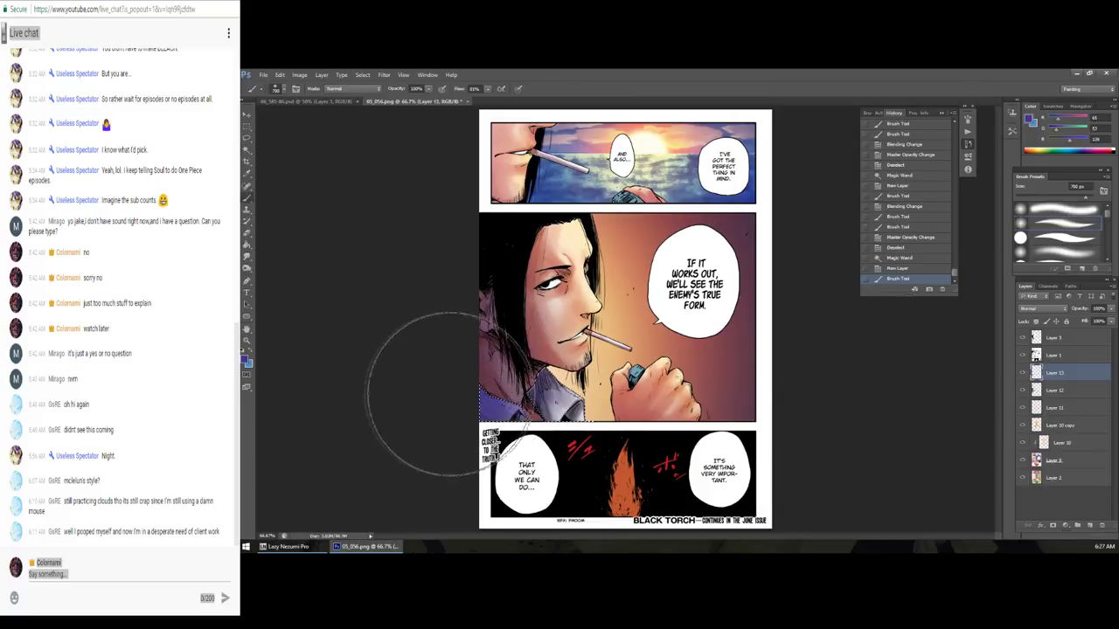
click(1043, 308)
click(1044, 348)
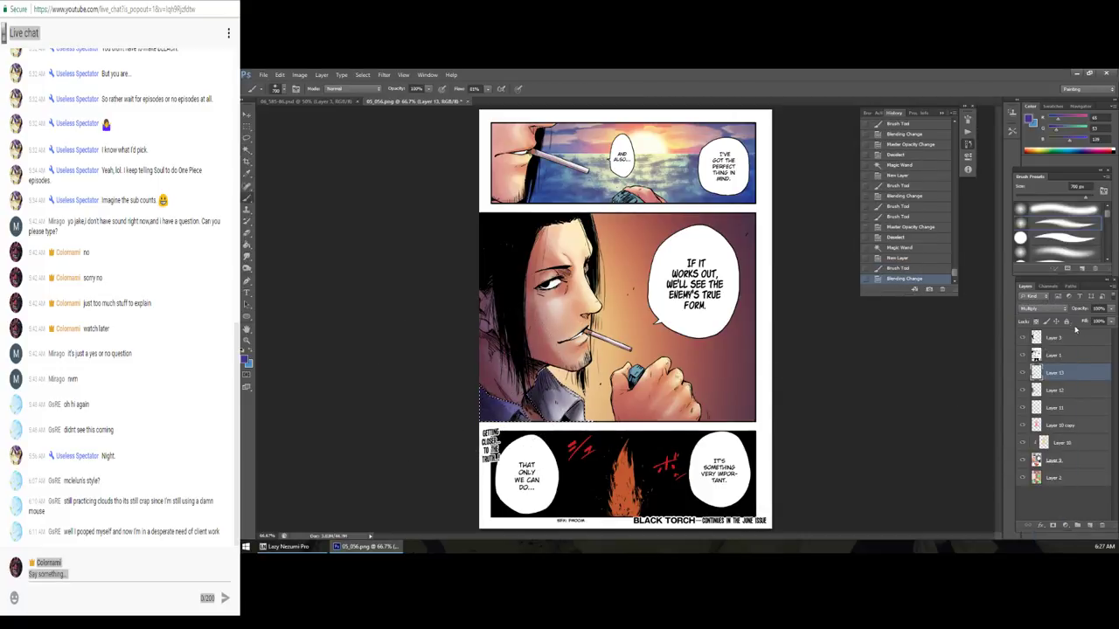
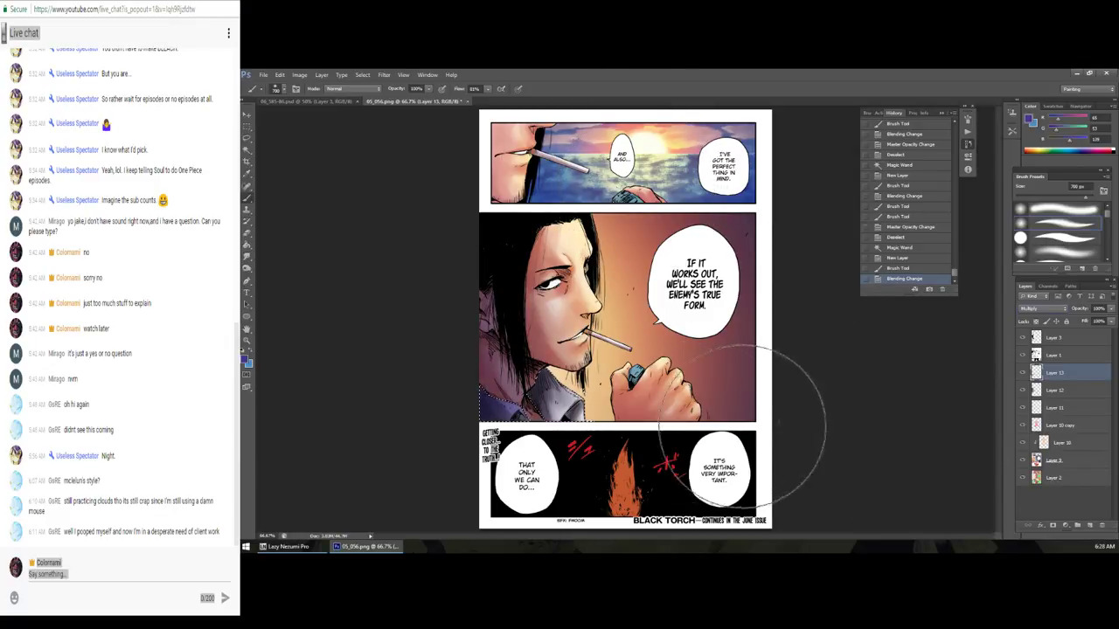
Step: Pick orange as the paint colour, paint the middle-panel jacket, and try Hard Light blending
alt+click(616, 314)
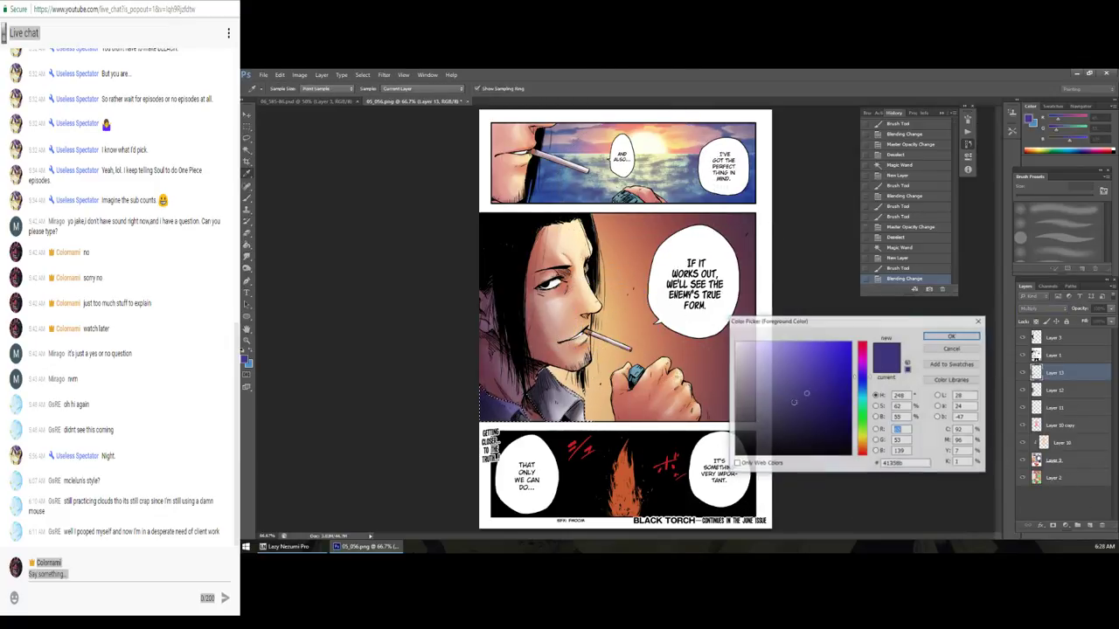
click(862, 437)
click(951, 335)
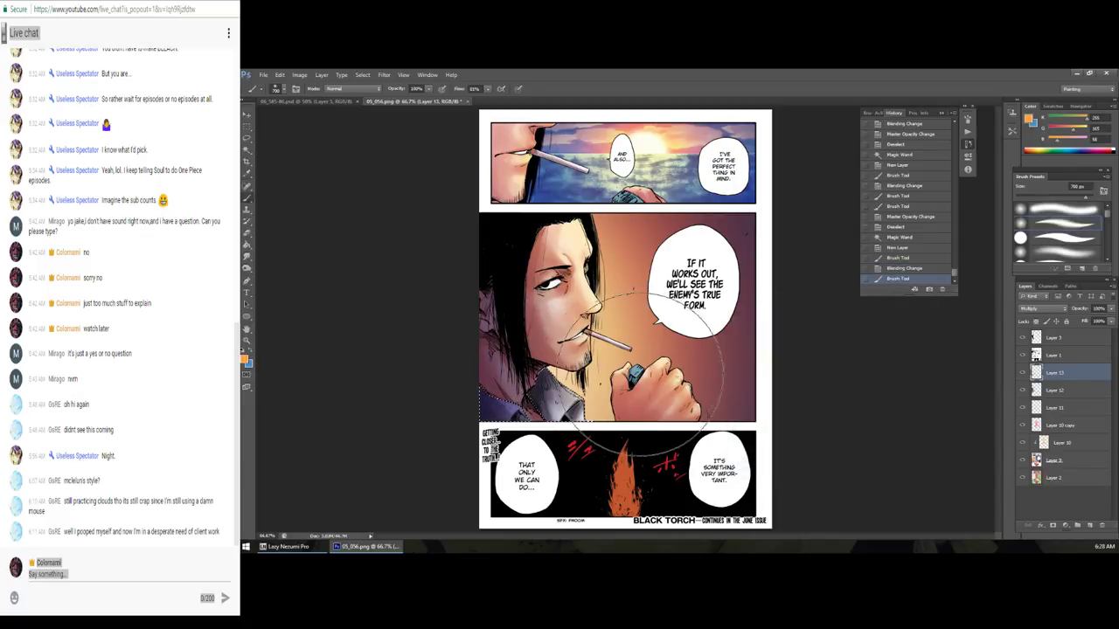
drag(651, 370, 577, 306)
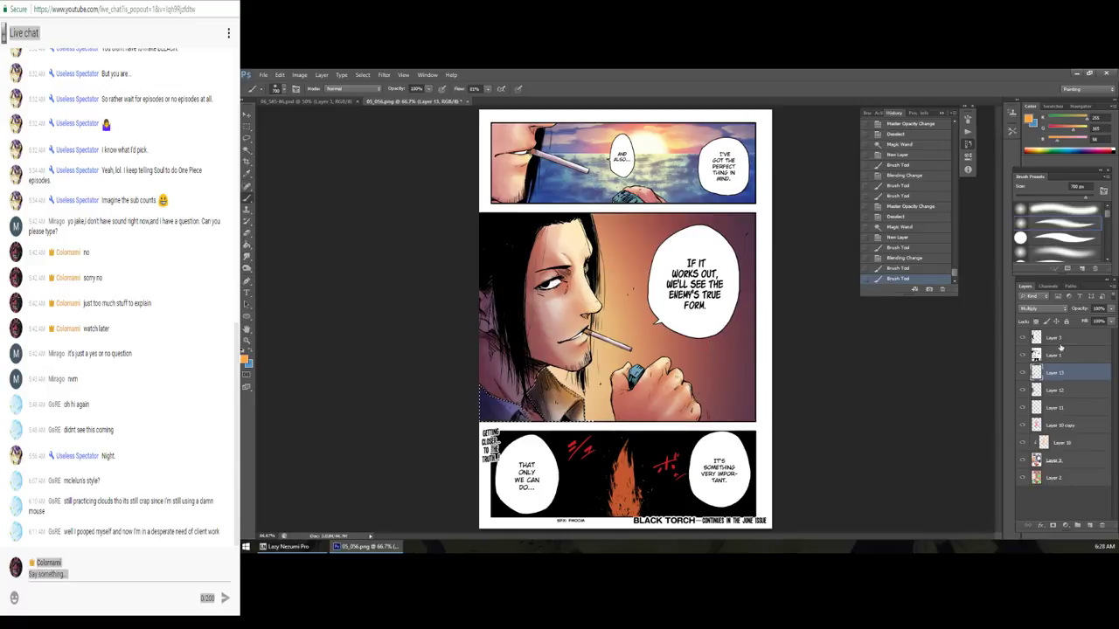
click(1043, 308)
click(1034, 430)
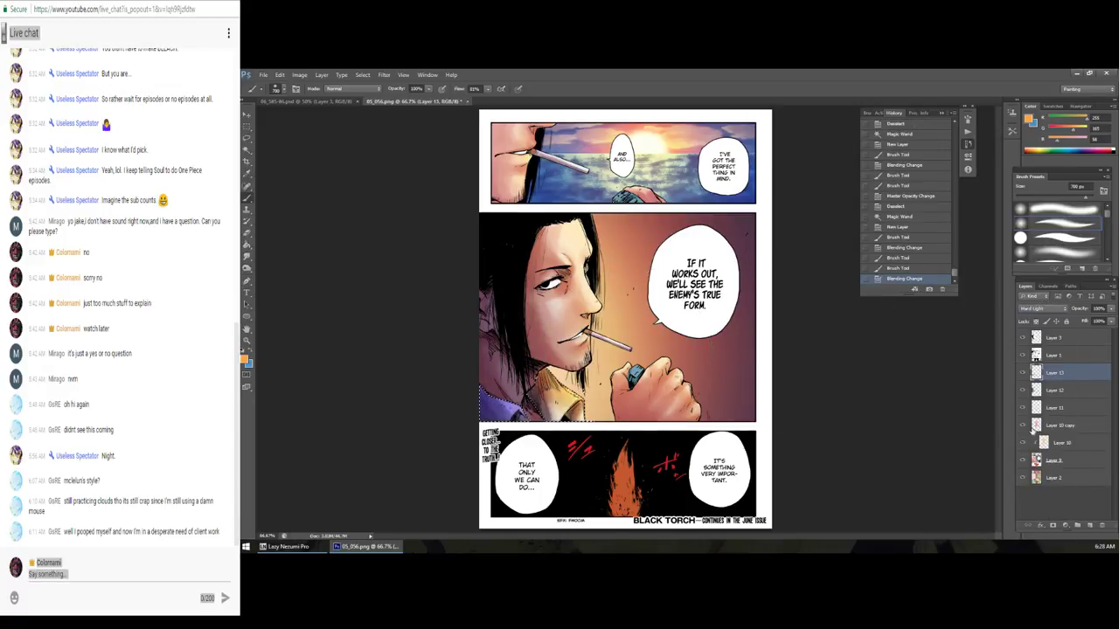
Step: Discard the trial orange jacket colouring and add an empty Layer 14
drag(487, 400, 596, 470)
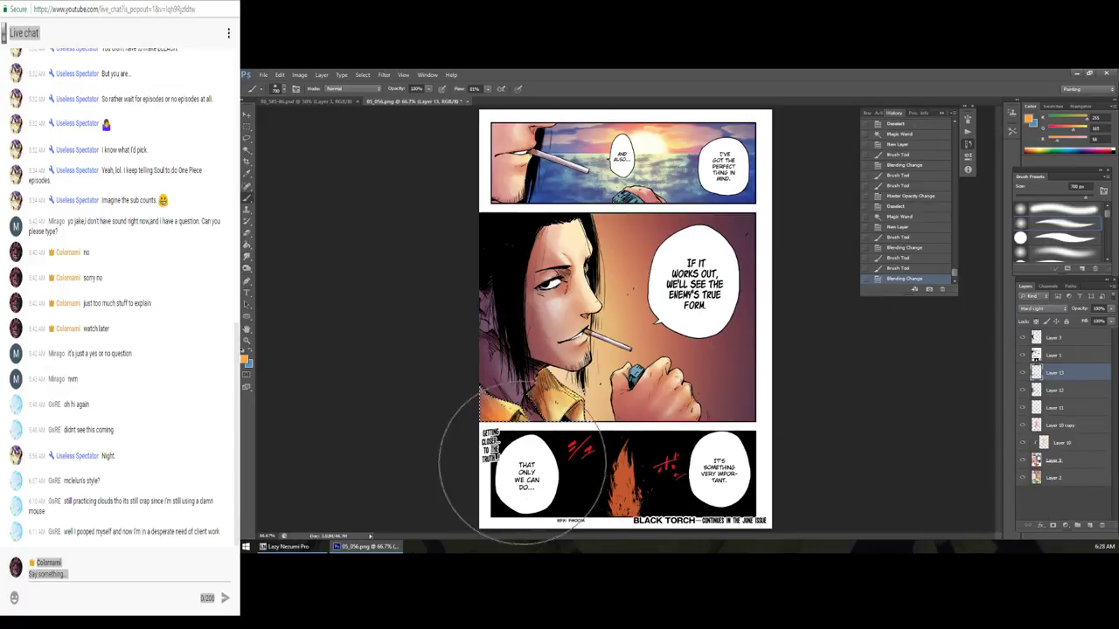
key(ctrl+z)
key(e)
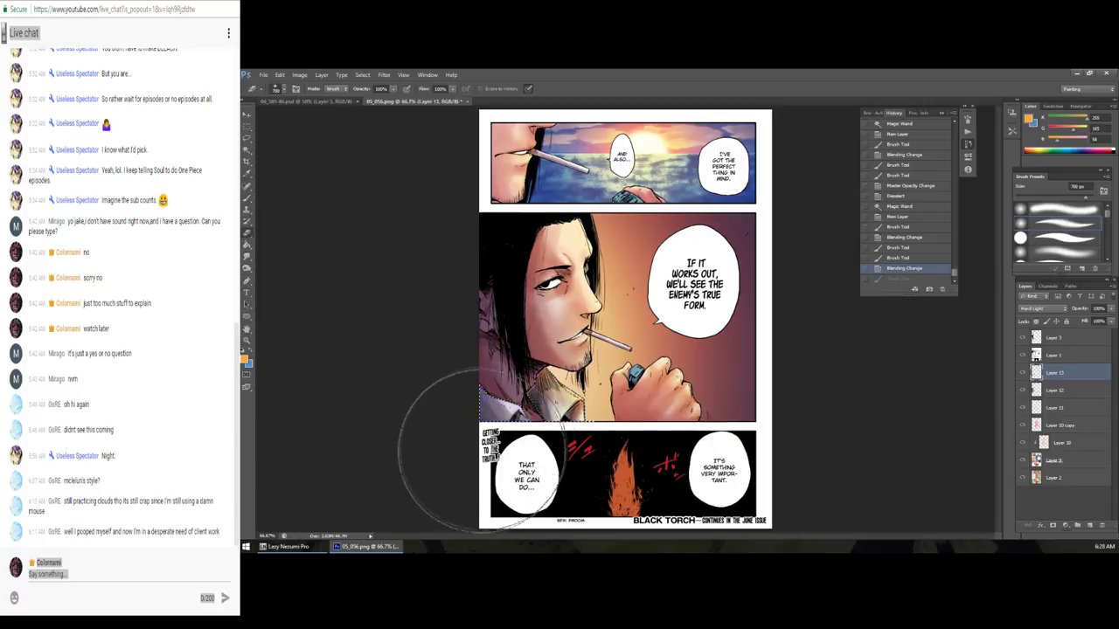
drag(457, 467, 485, 450)
key(ctrl+alt+z)
key(ctrl+alt+z)
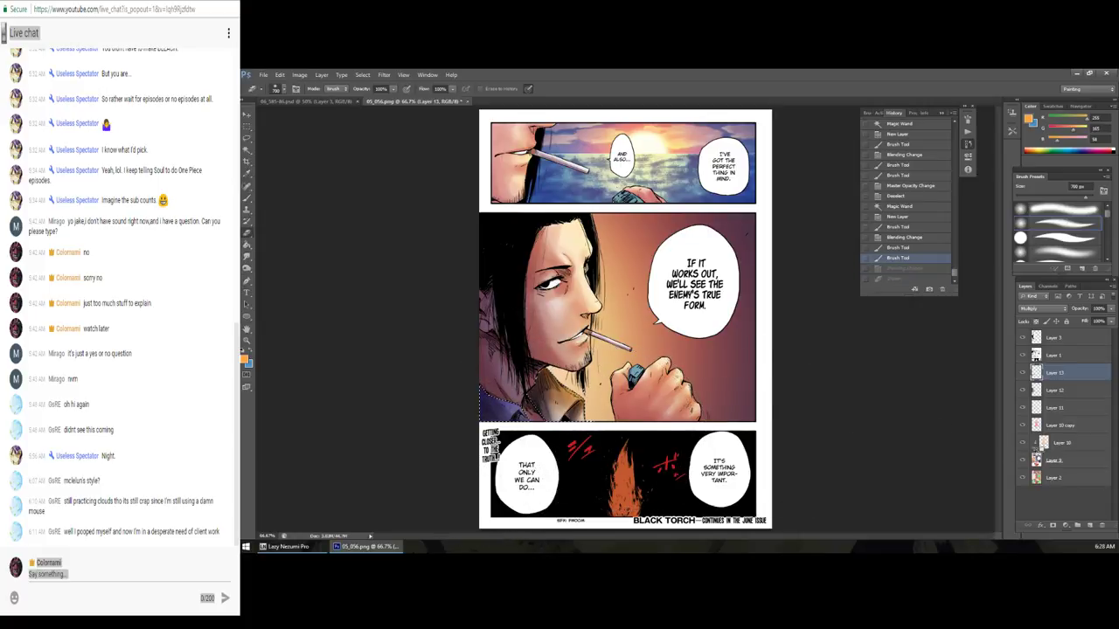
key(ctrl+alt+z)
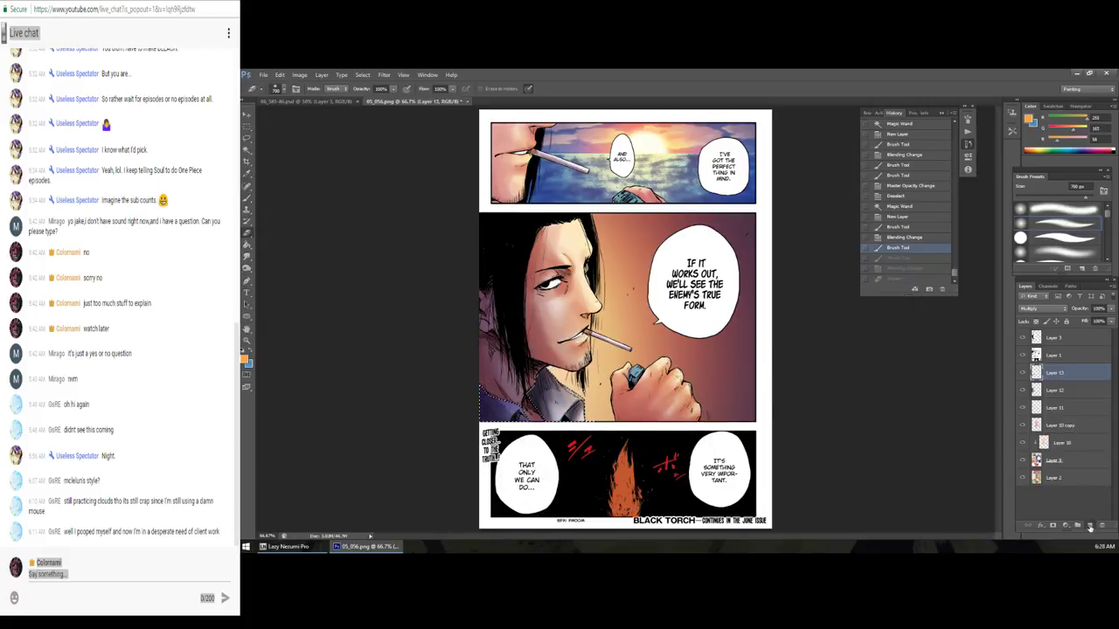
click(1089, 526)
Step: Set Layer 14 to Hard Light blending, discarding the trial shading strokes
click(612, 341)
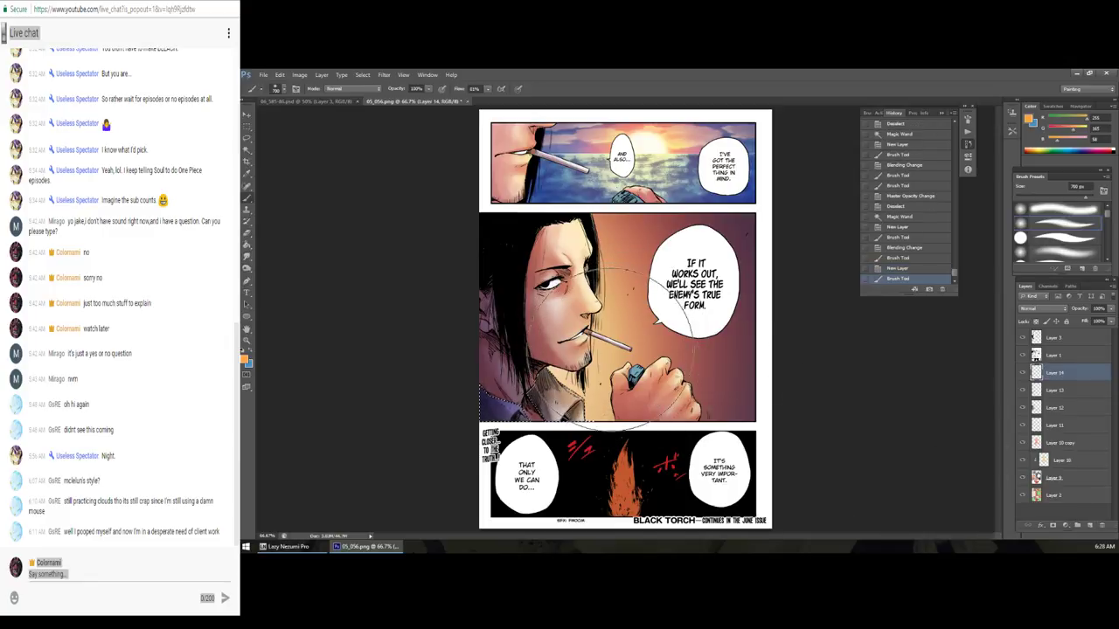
click(668, 312)
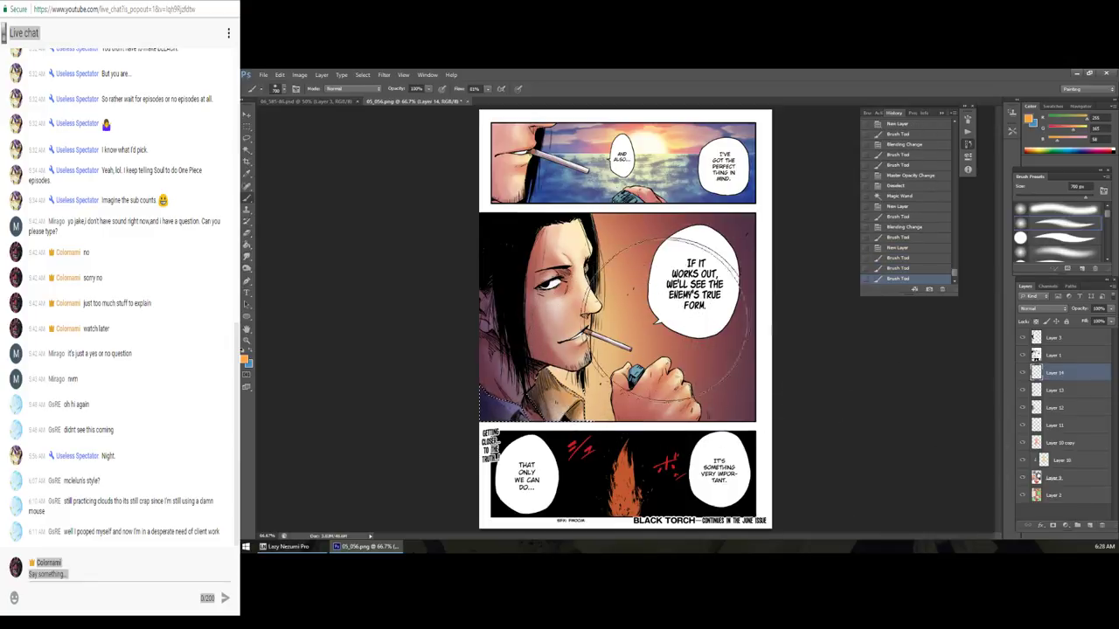
key(ctrl+alt+z)
click(1040, 308)
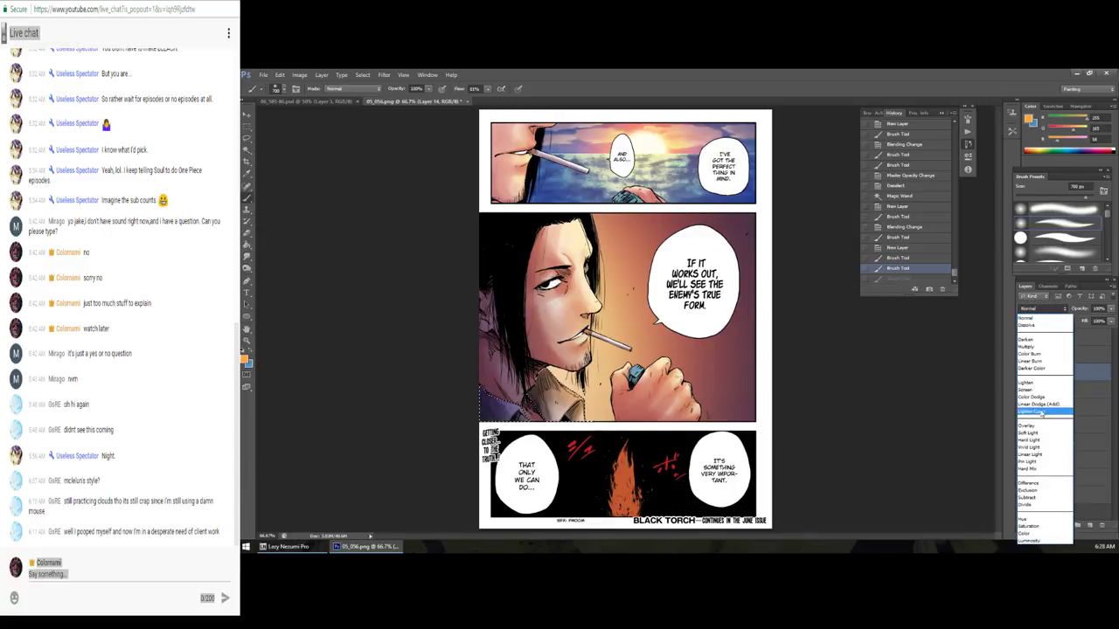
click(1036, 440)
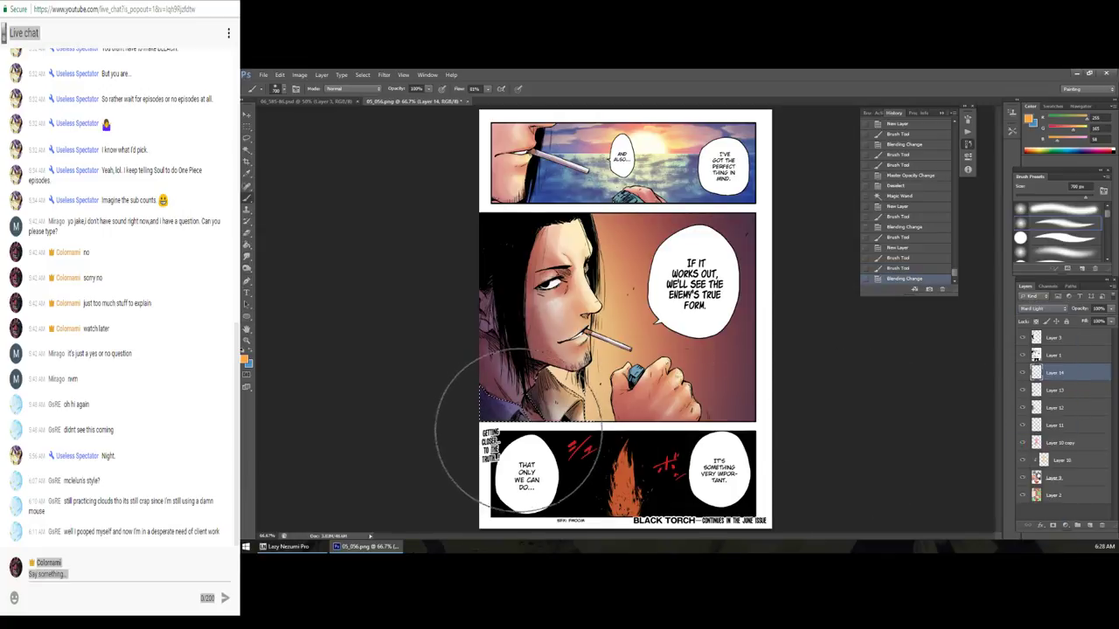
drag(477, 421, 465, 404)
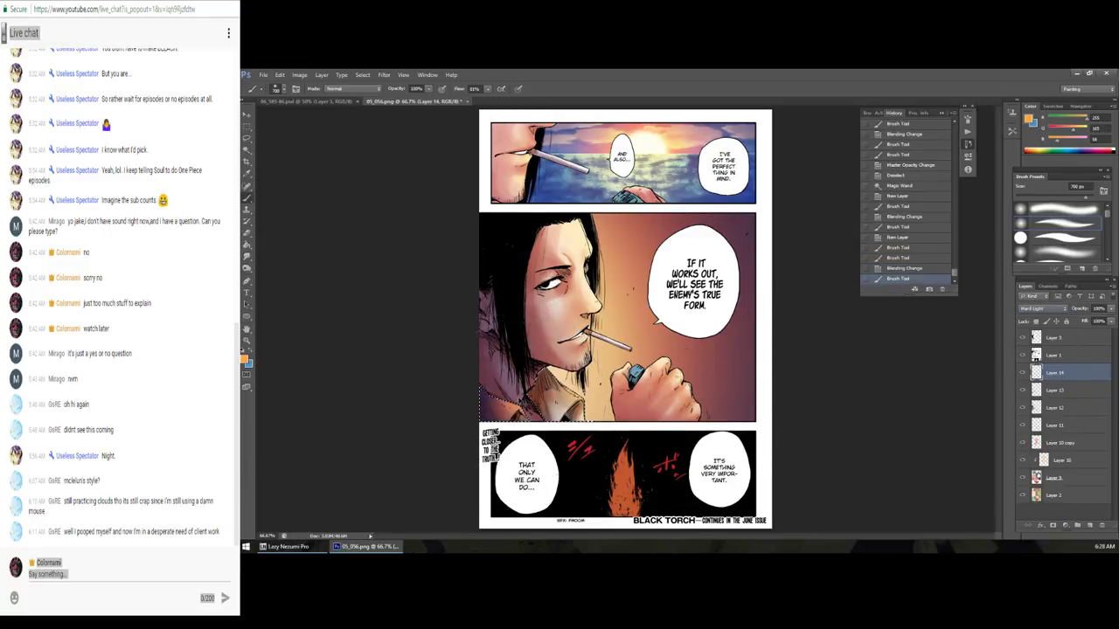
key(ctrl+alt+z)
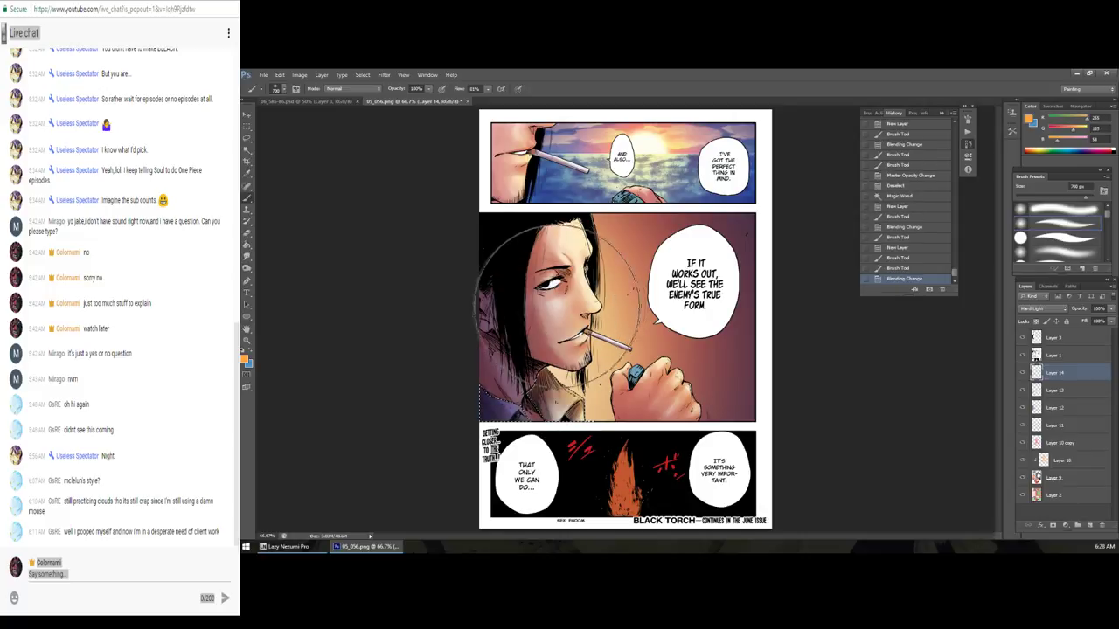
Step: Lasso the man's hair, brush an orange glow inside it, deselect and zoom out
key(l)
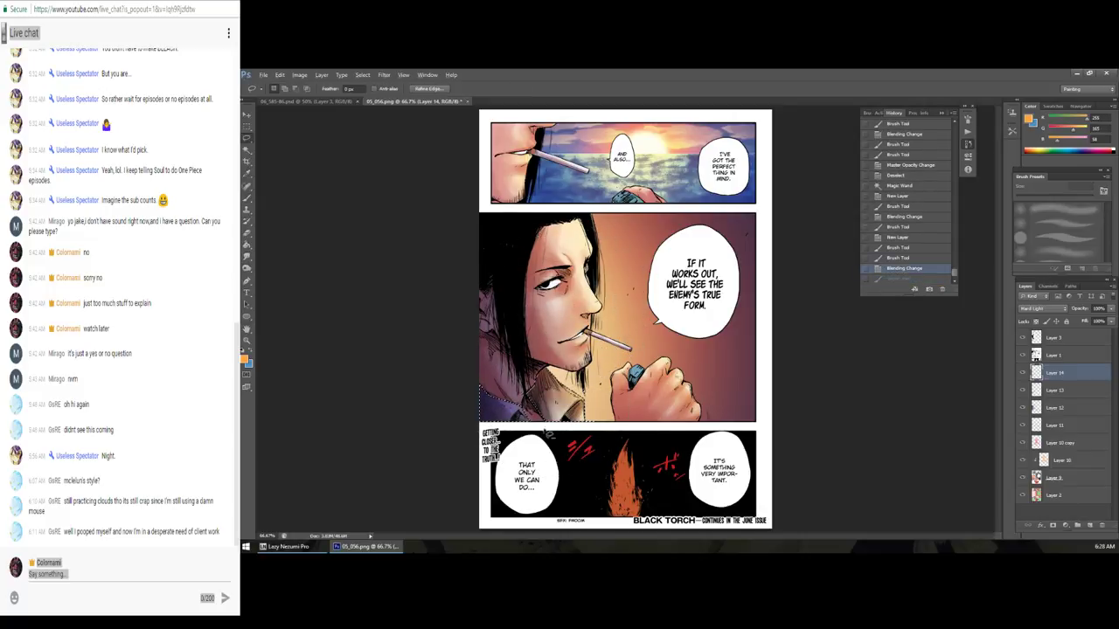
drag(539, 426, 525, 411)
key(b)
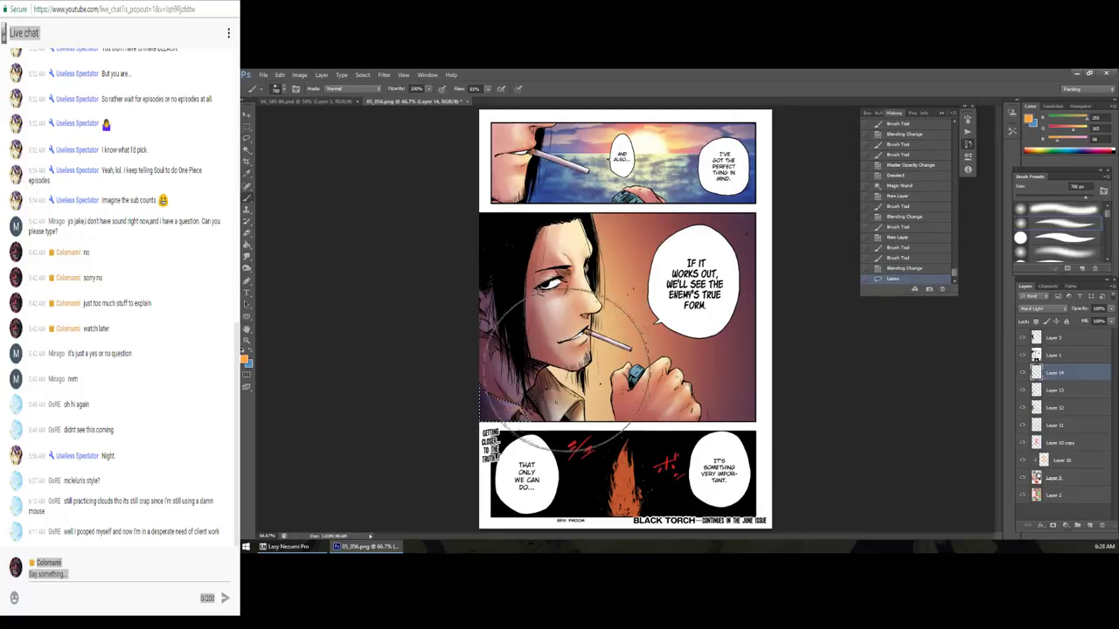
drag(558, 348, 507, 367)
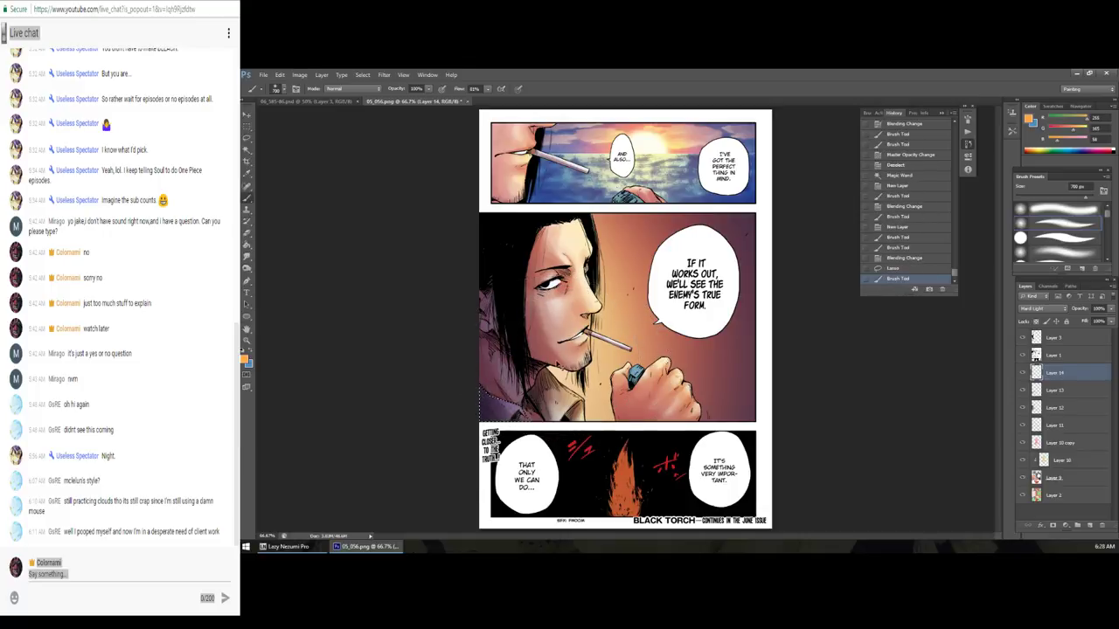
key(ctrl+d)
ctrl+alt+click(648, 367)
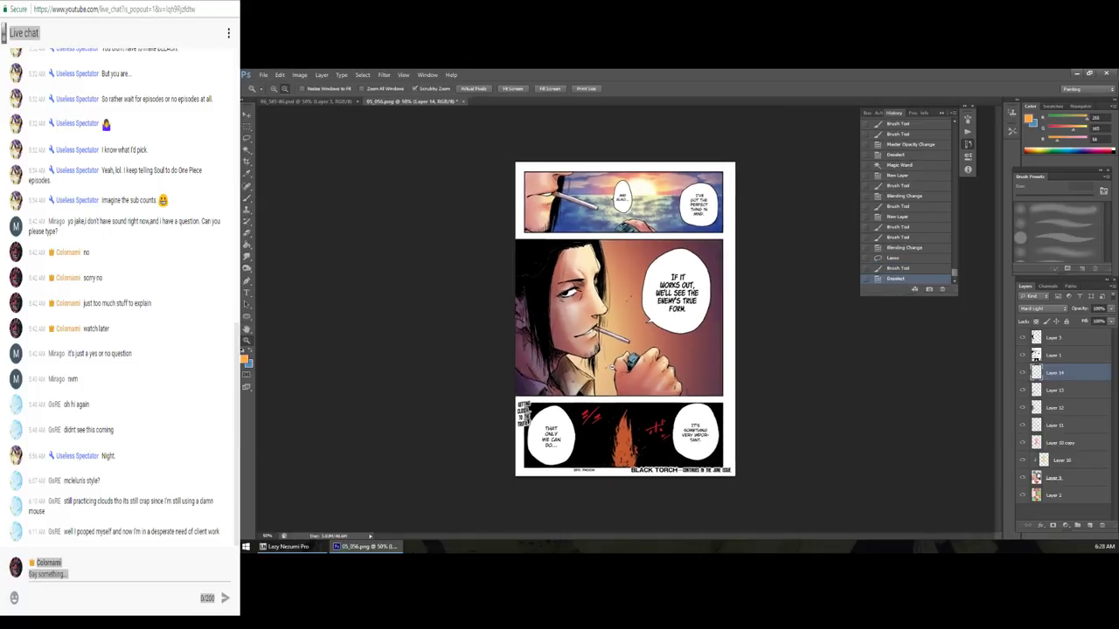
Step: Magic-wand the bottom-panel flame on Layer 2 and inspect it zoomed in
click(675, 298)
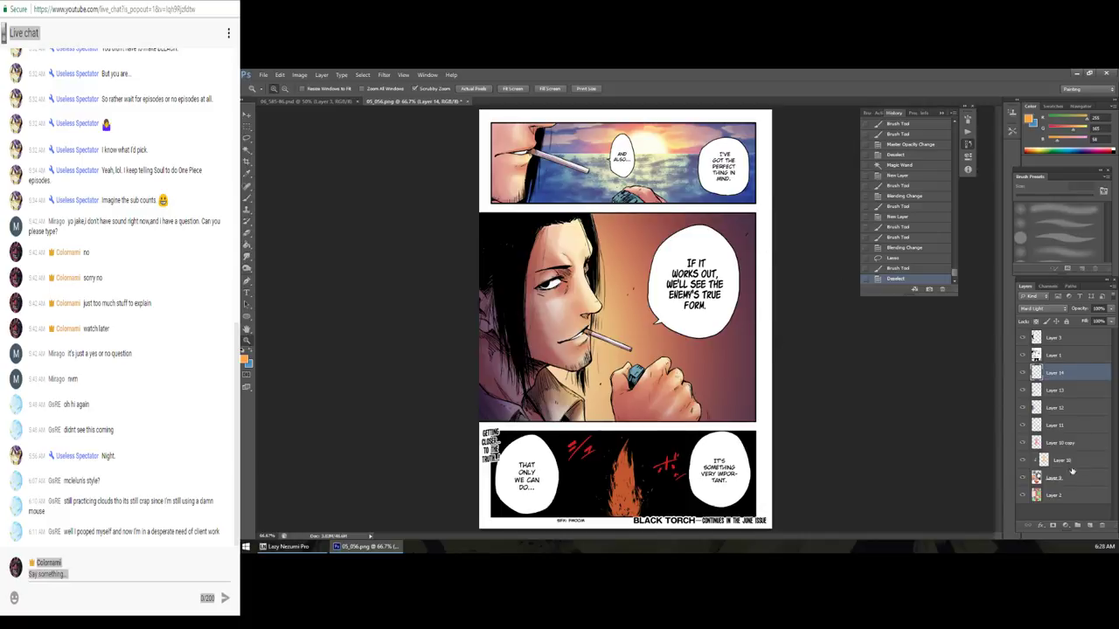
click(1057, 479)
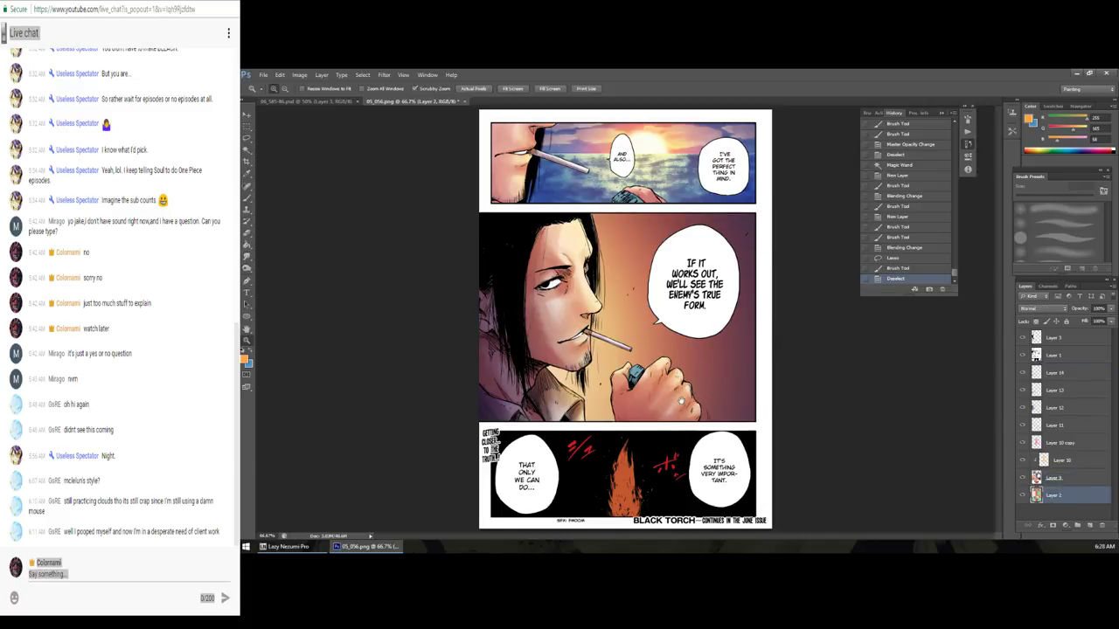
key(w)
click(625, 476)
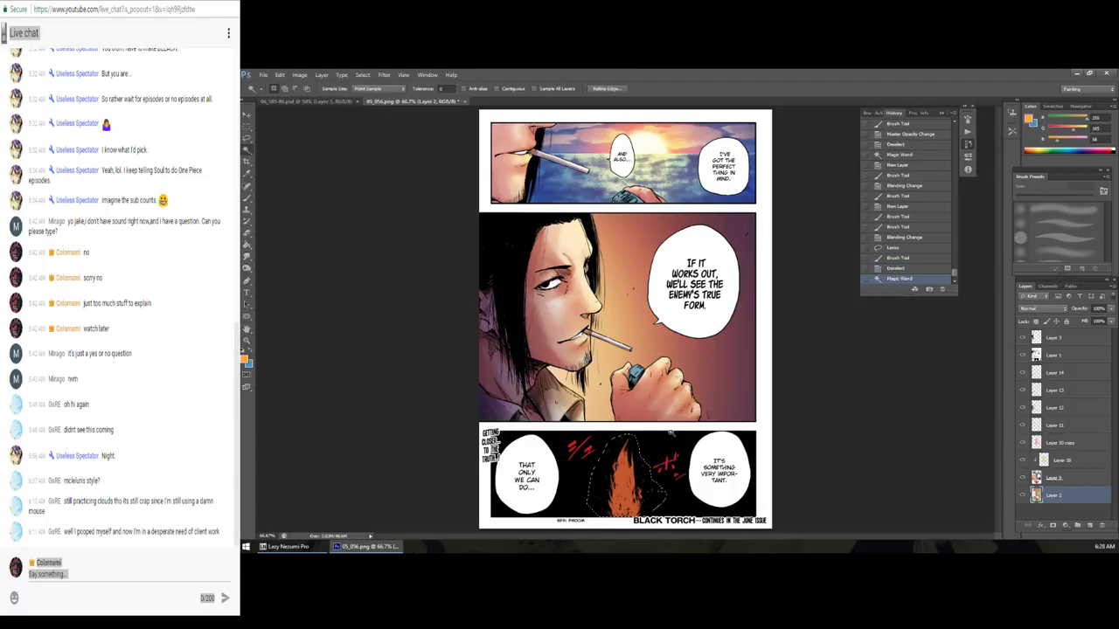
key(z)
click(648, 273)
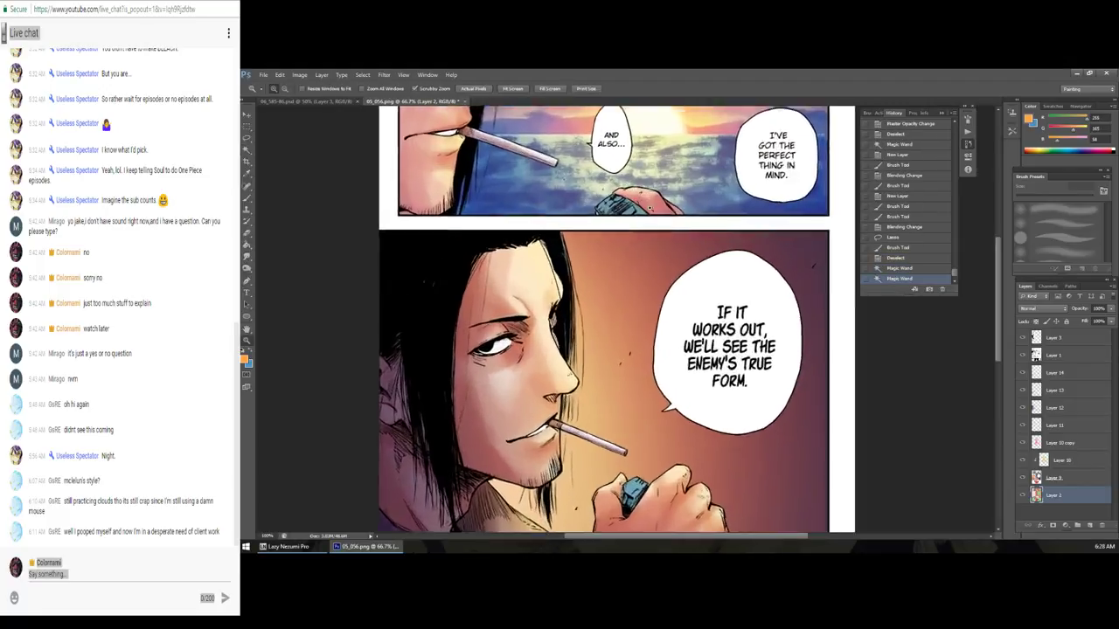
alt+click(647, 272)
alt+click(648, 273)
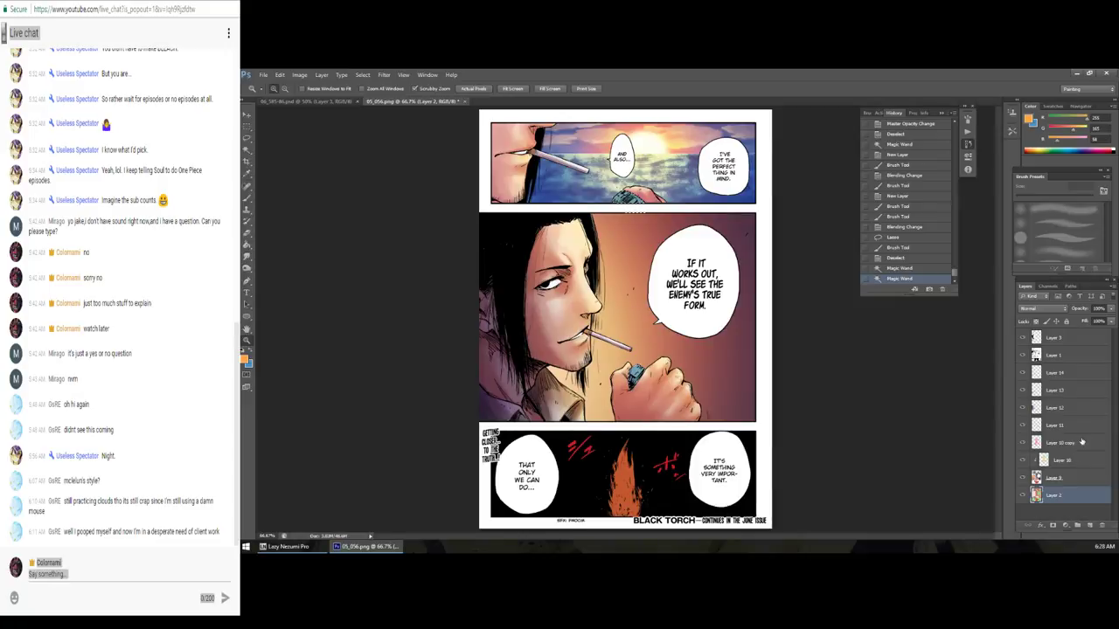
Step: Select Layer 14 down through the glow layers and open their context menu
click(1068, 375)
shift+click(1072, 479)
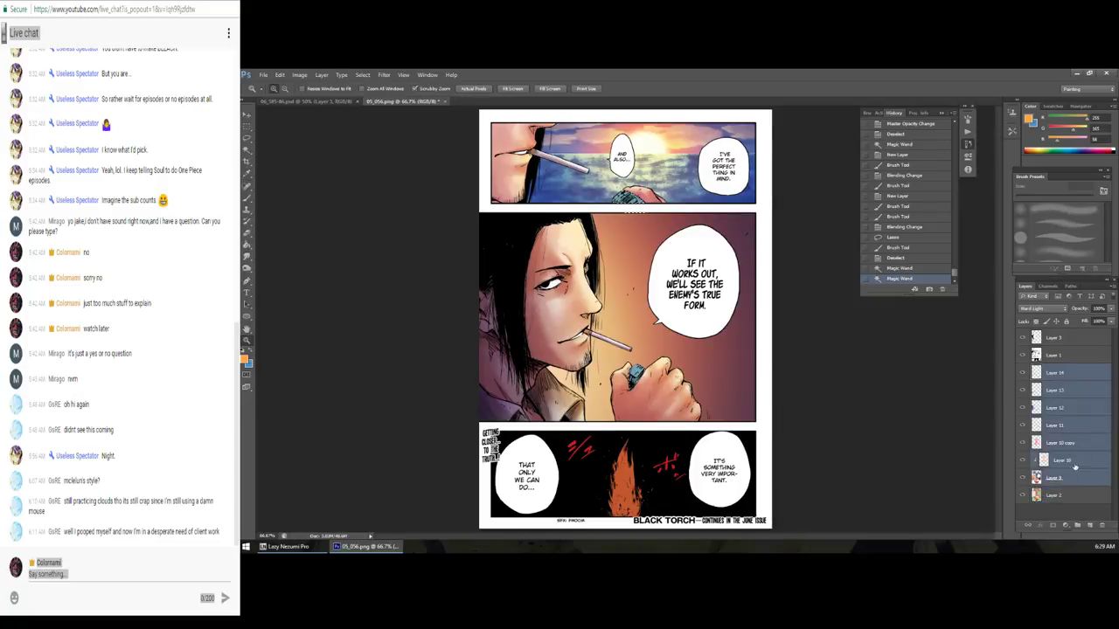
right_click(1082, 458)
Step: Merge the glow layers into Layer 14 and add Layer 15, moved down one position
click(1068, 342)
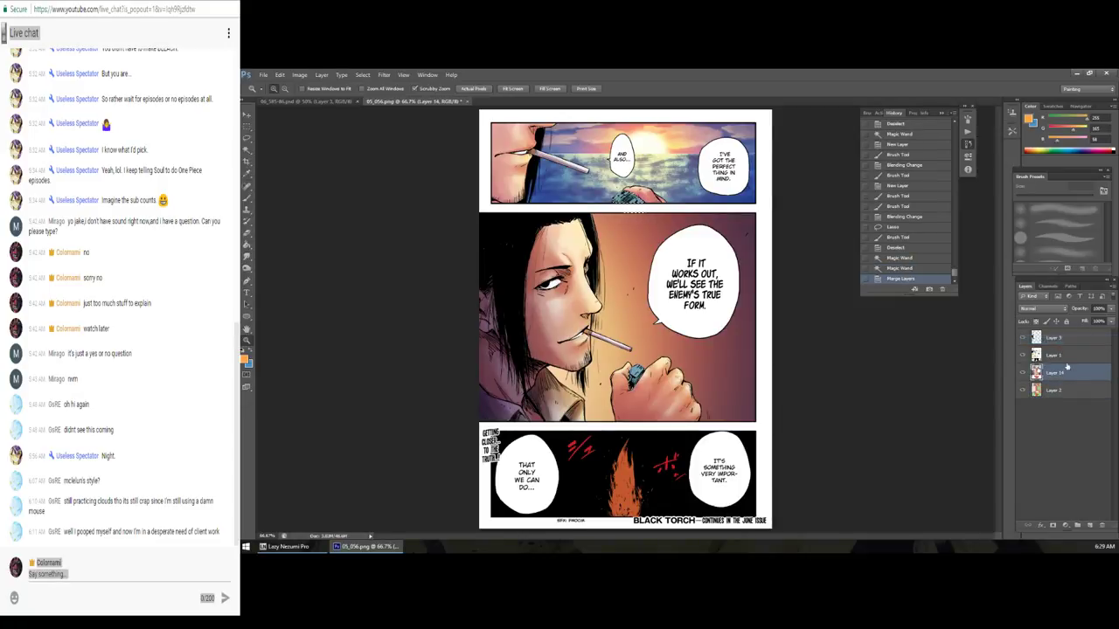
click(1088, 525)
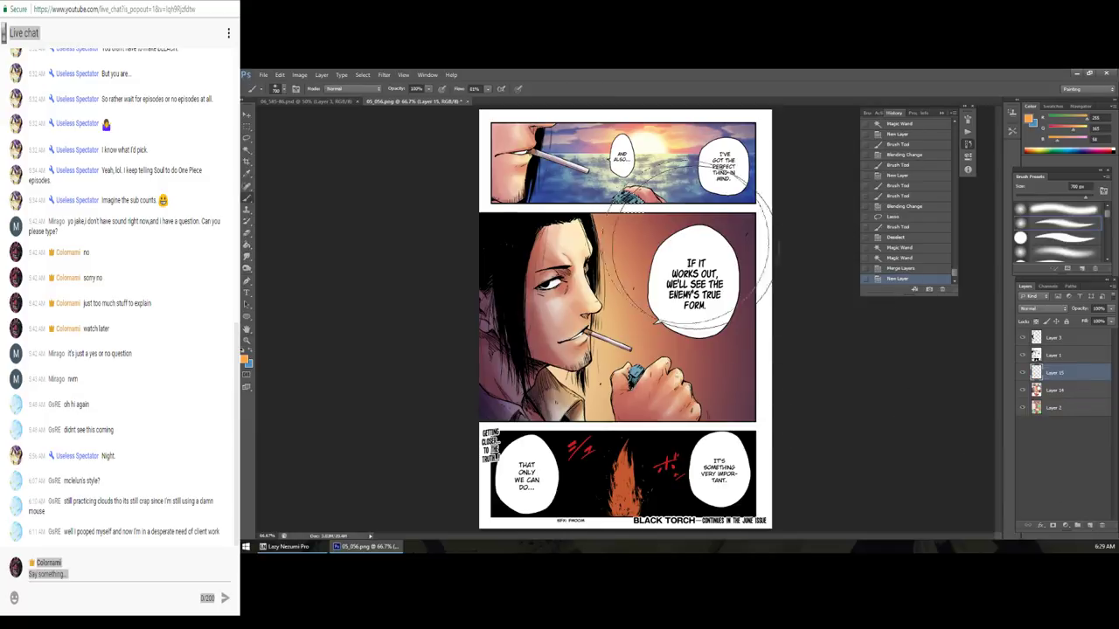
click(1028, 118)
click(952, 348)
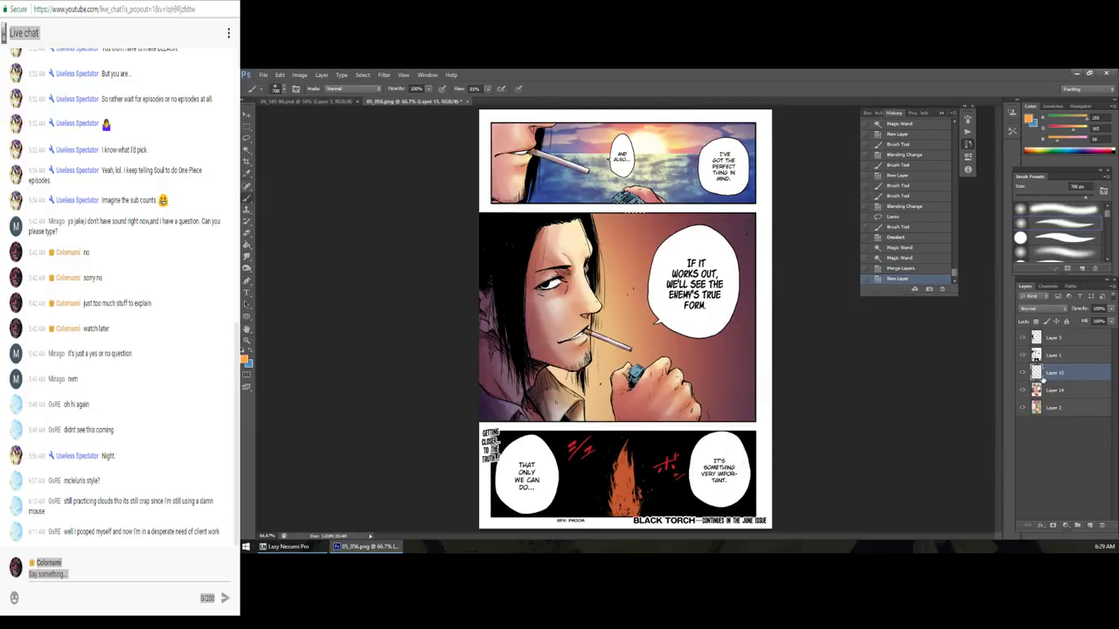
drag(1054, 372, 1054, 400)
Step: Switch to a pale blue-white, paint a last stroke, deselect and zoom to the lighter
click(1029, 118)
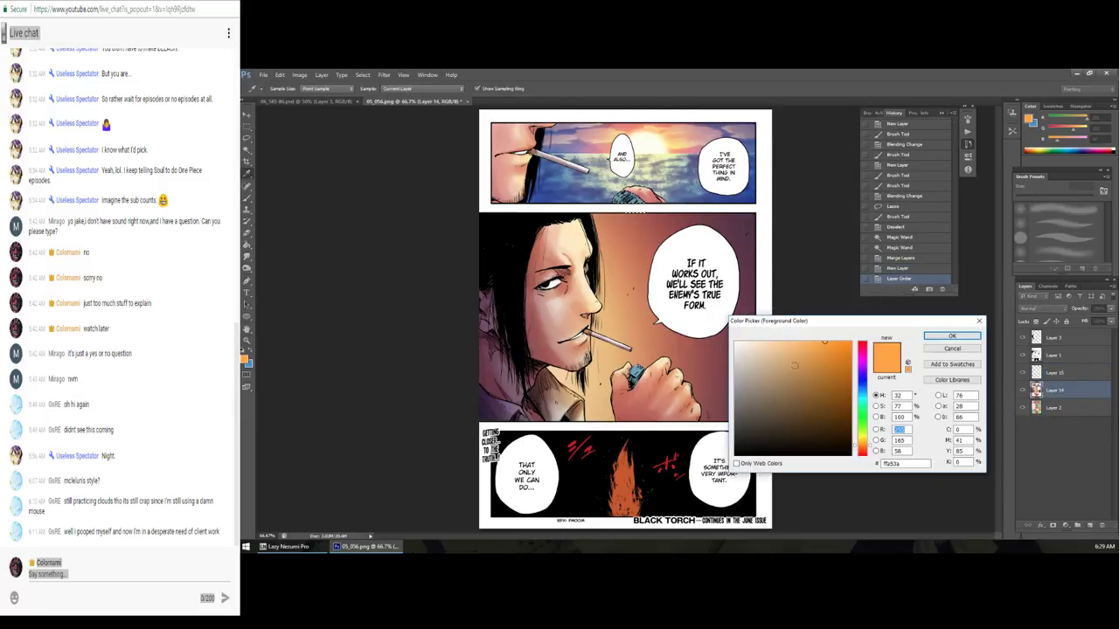
click(738, 348)
click(862, 390)
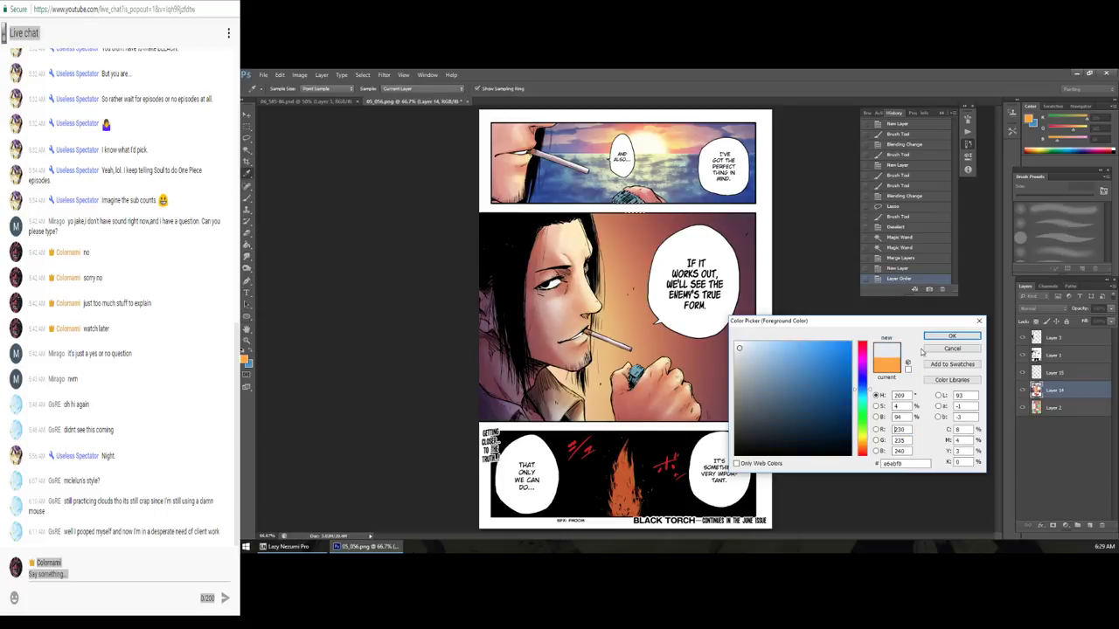
click(951, 335)
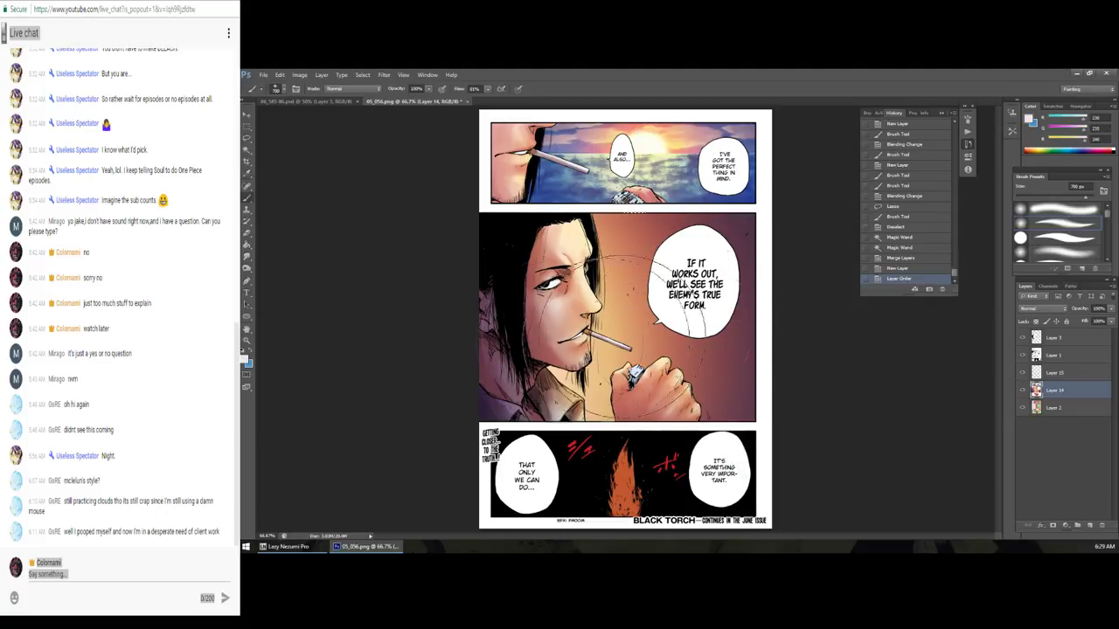
drag(621, 305, 638, 297)
key(ctrl+d)
key(z)
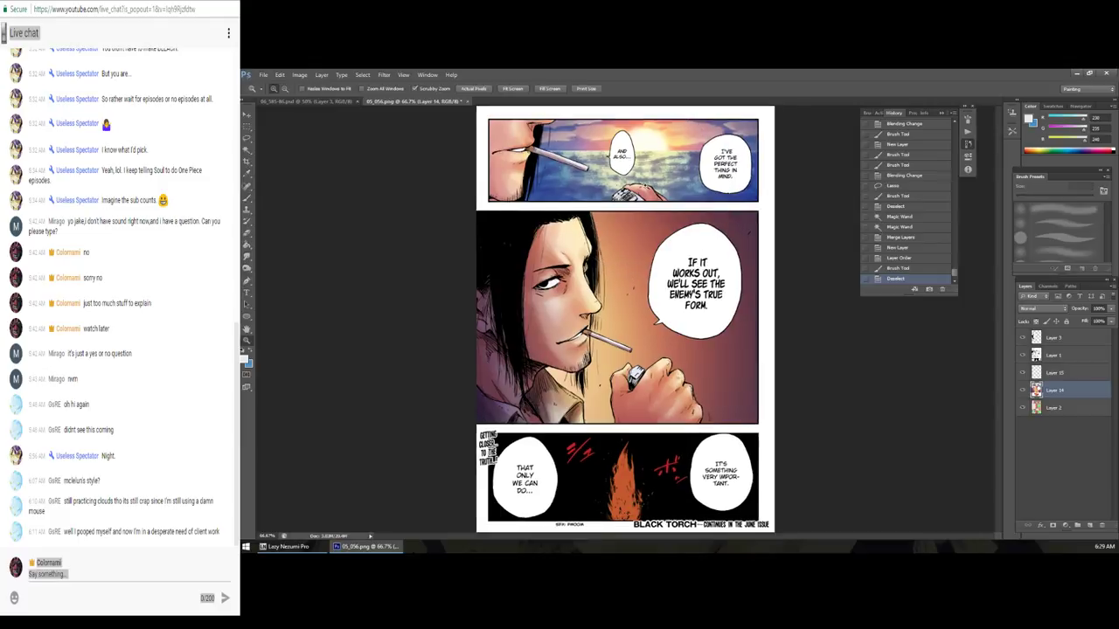
drag(611, 162, 699, 254)
Step: Choose a small 35 px brush preset and shrink it to about 20 px
key(b)
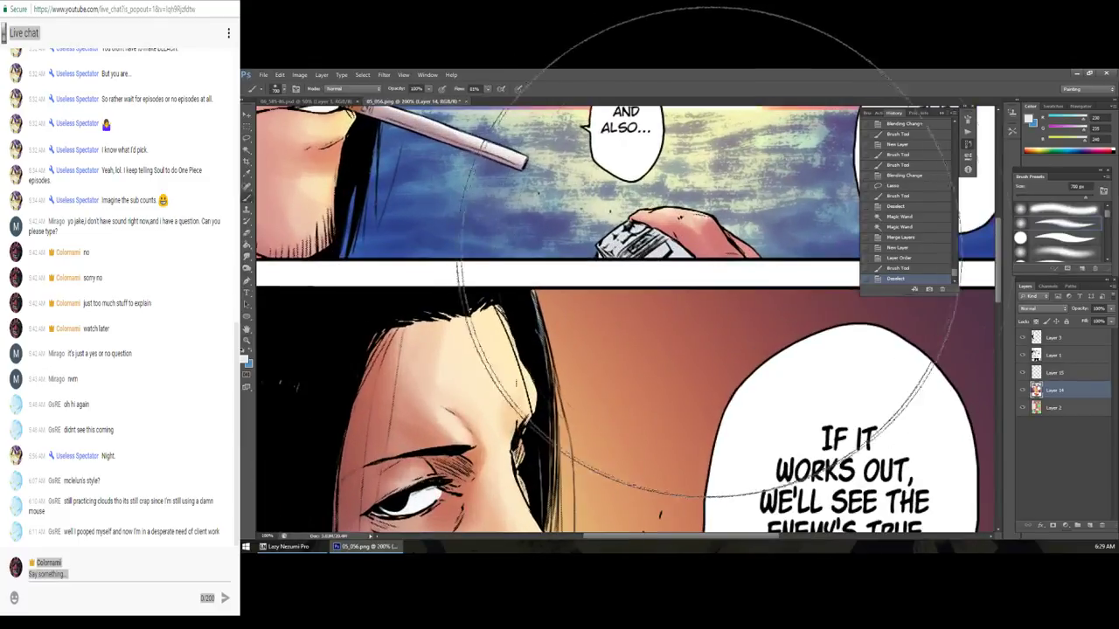
click(259, 90)
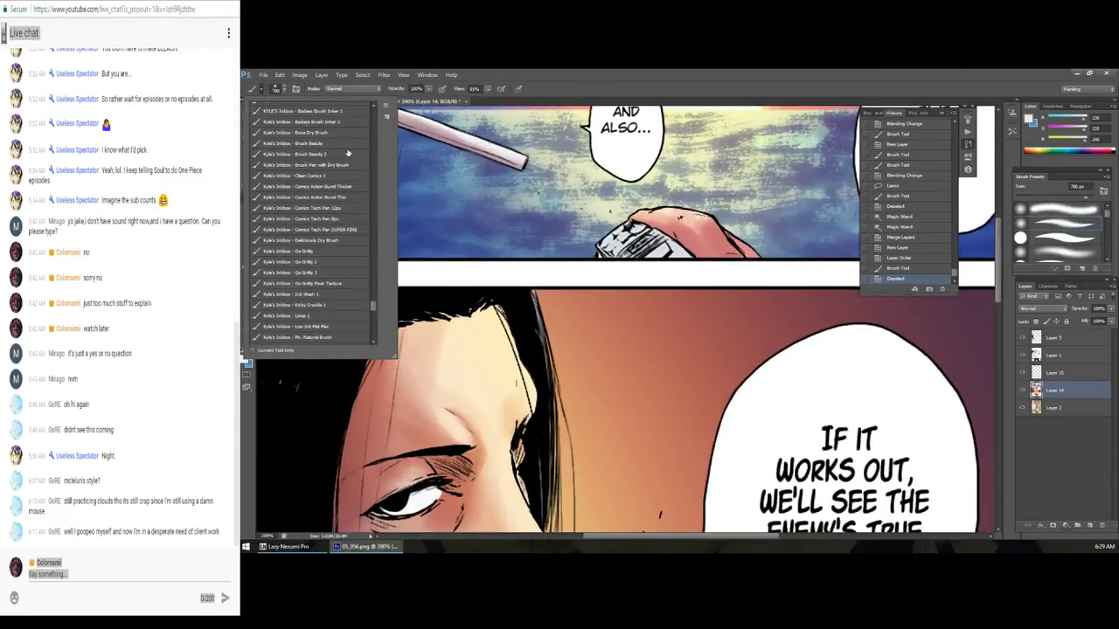
click(1079, 239)
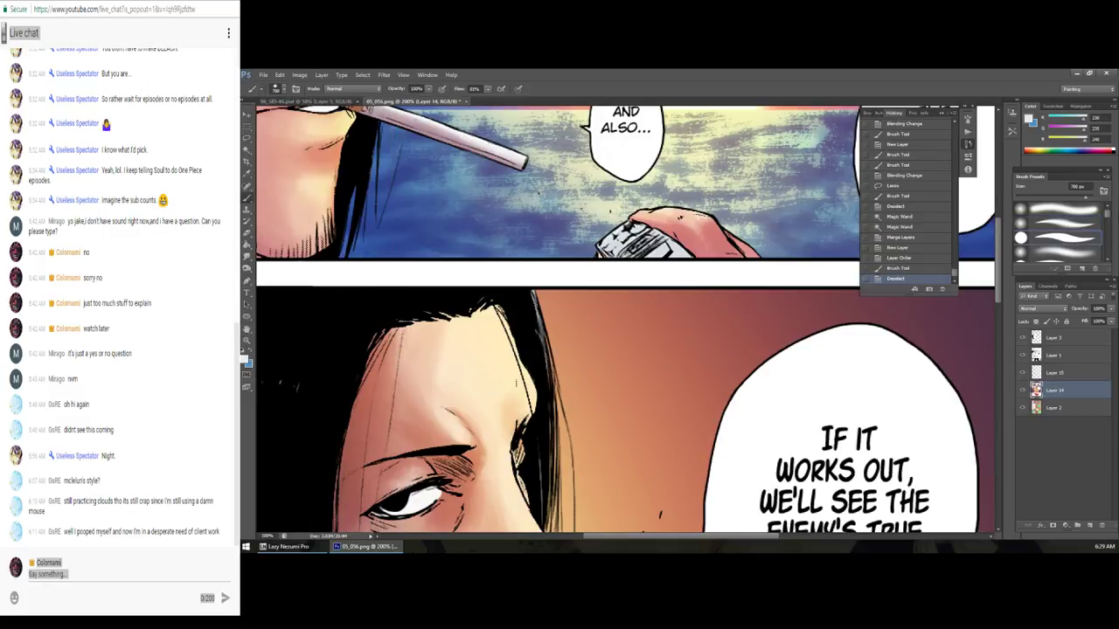
drag(1108, 216, 1110, 232)
click(1091, 243)
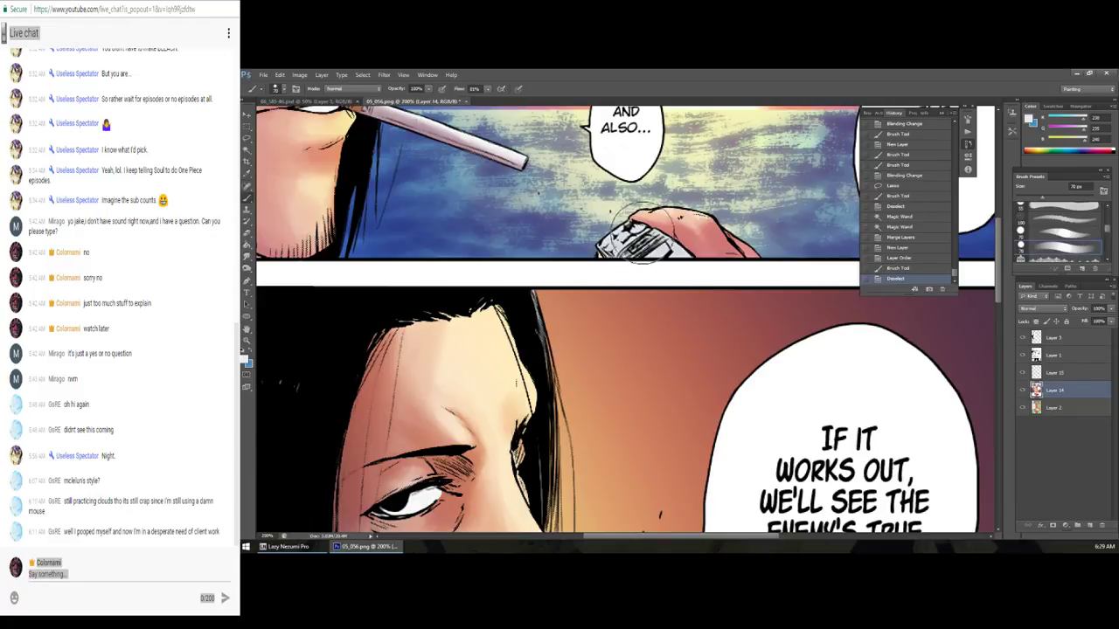
key(bracketleft)
key(bracketleft)
key(bracketleft)
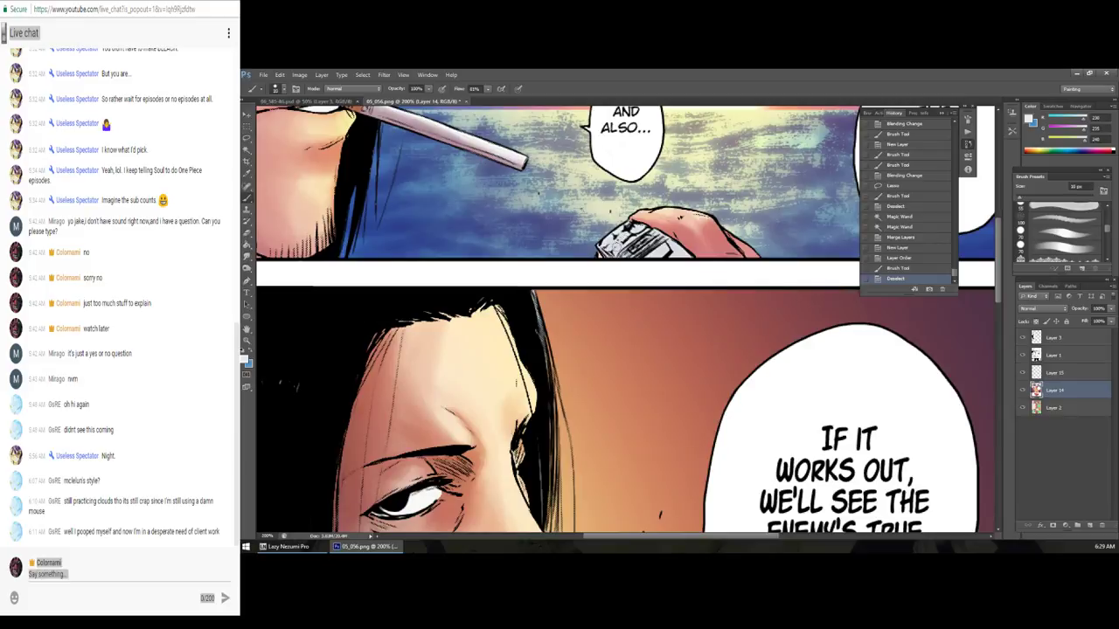
Step: Set a darker blue-grey foreground and make Layer 14 the active paint layer
click(245, 359)
click(760, 400)
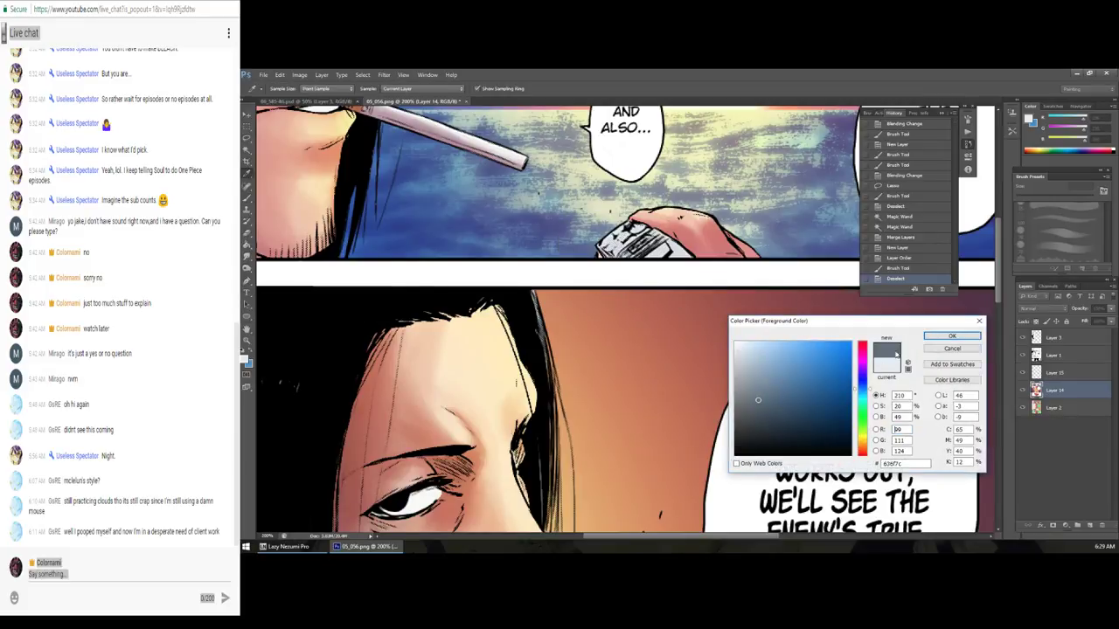
click(950, 336)
drag(647, 263, 699, 262)
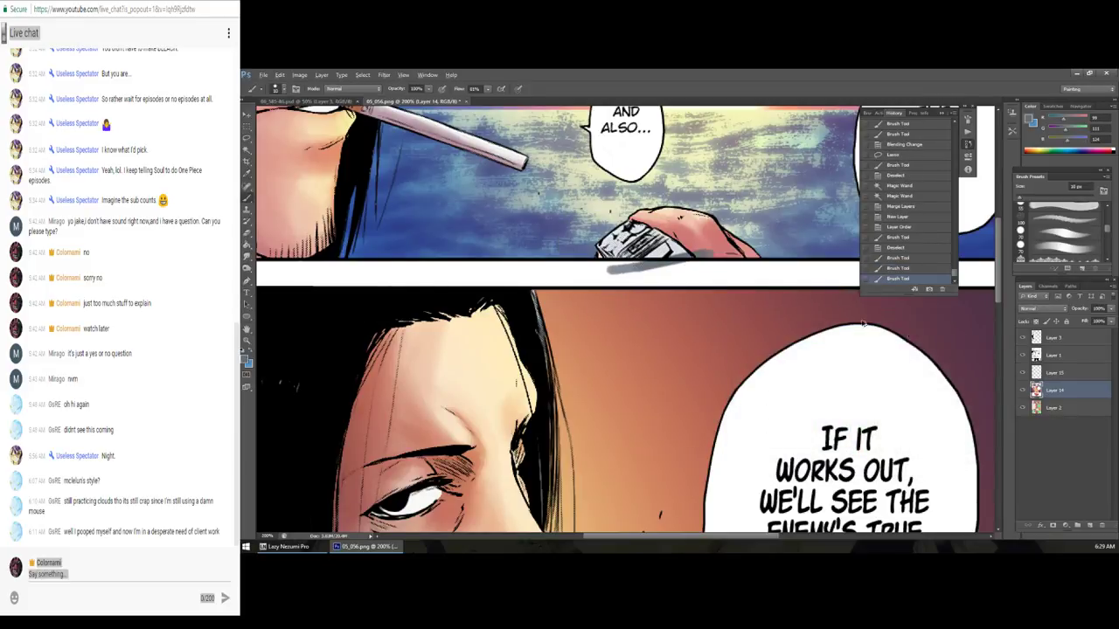
key(ctrl+z)
click(1053, 403)
key(w)
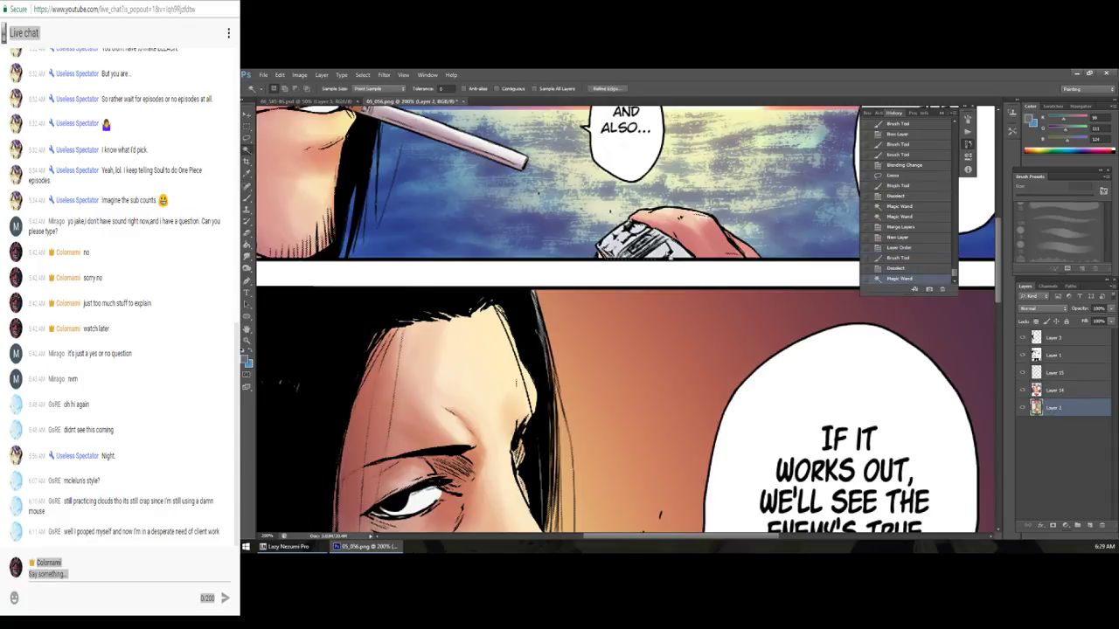
click(1052, 390)
key(b)
Step: Dab blue-grey shading around the lighter and the hand holding it
click(662, 266)
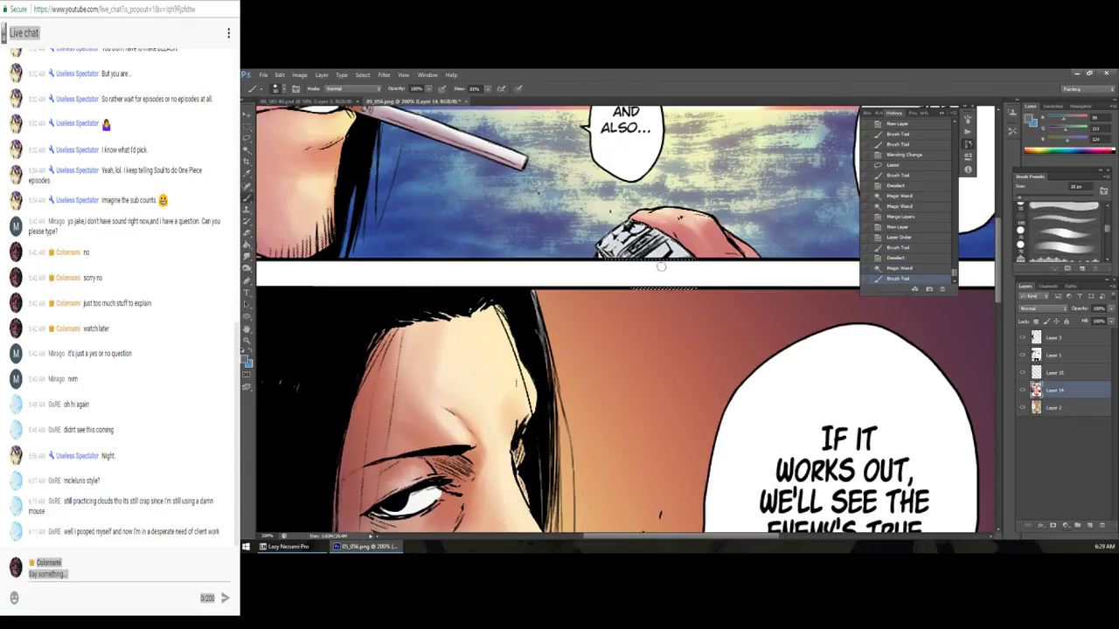
click(659, 265)
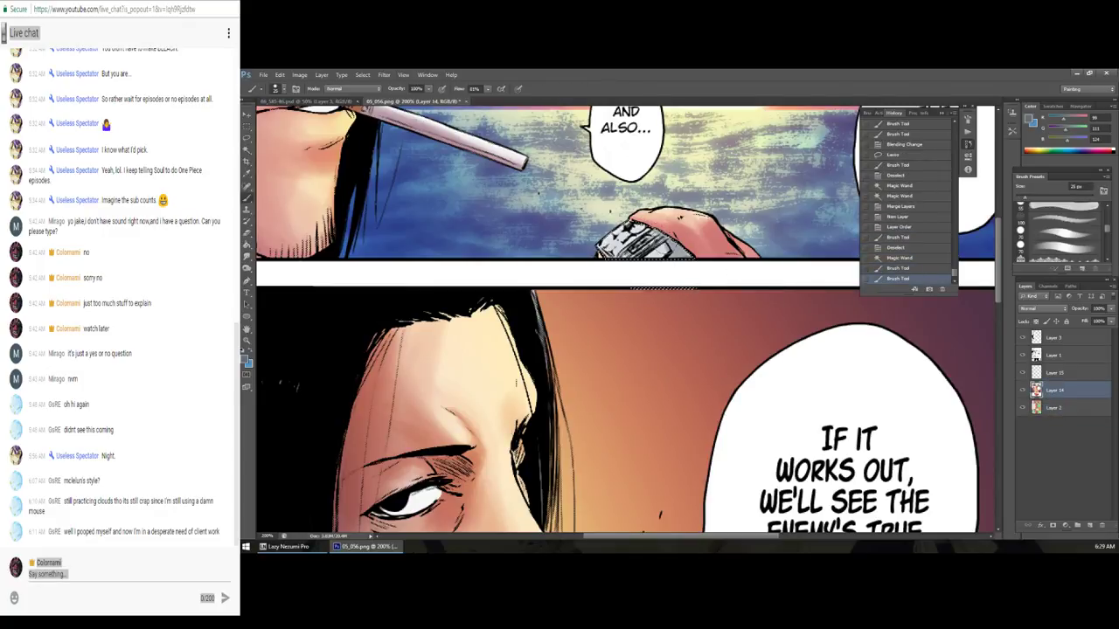
click(662, 265)
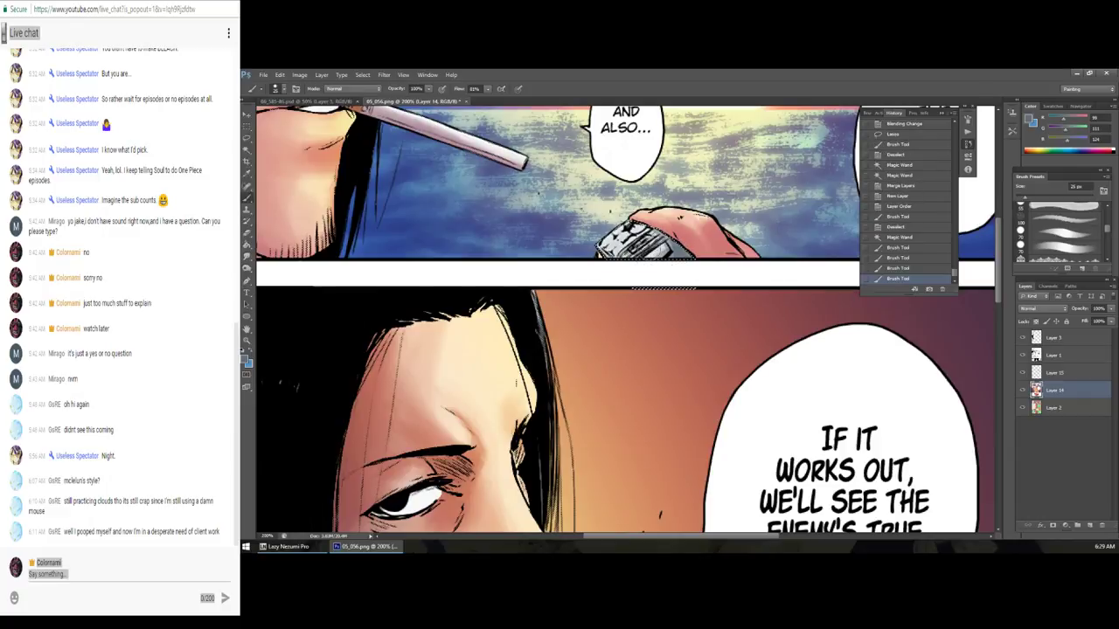
click(652, 255)
click(622, 261)
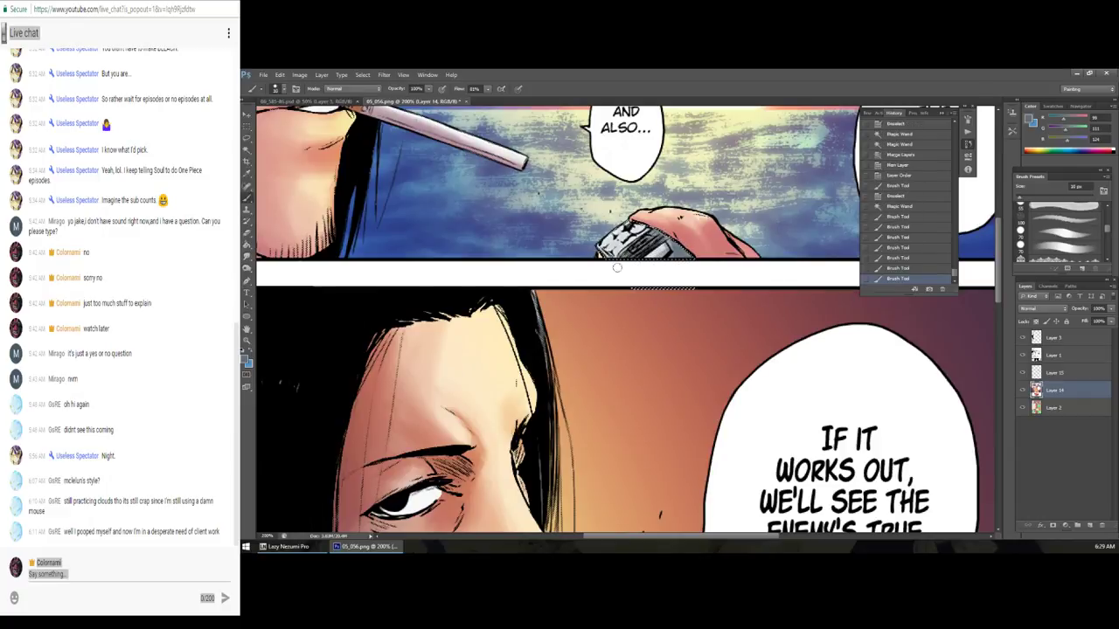
click(617, 262)
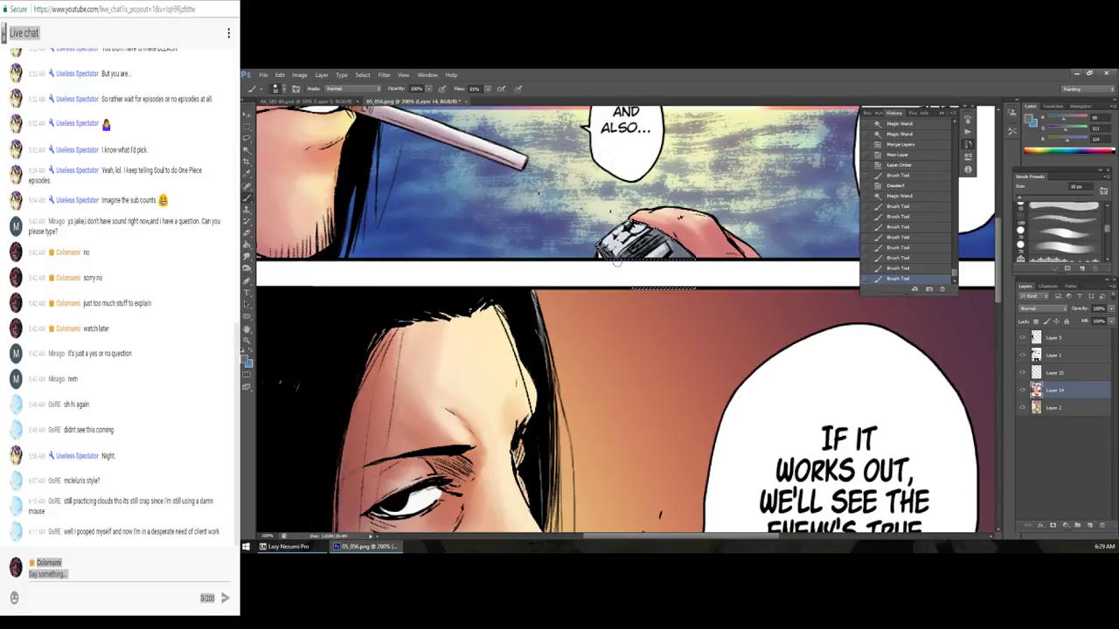
click(603, 261)
click(598, 264)
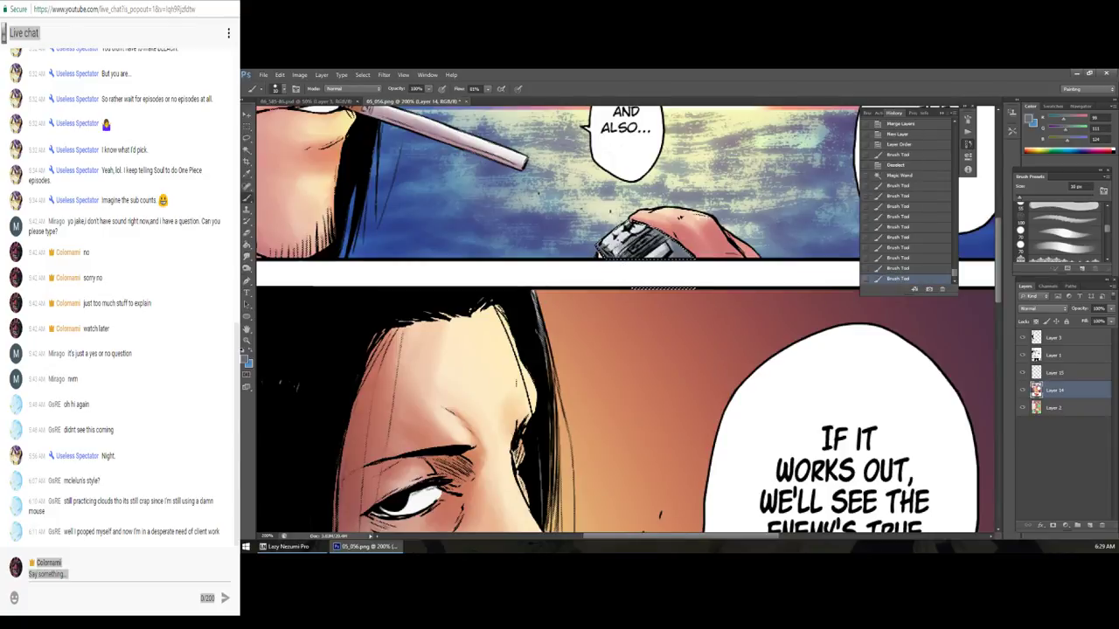
click(592, 267)
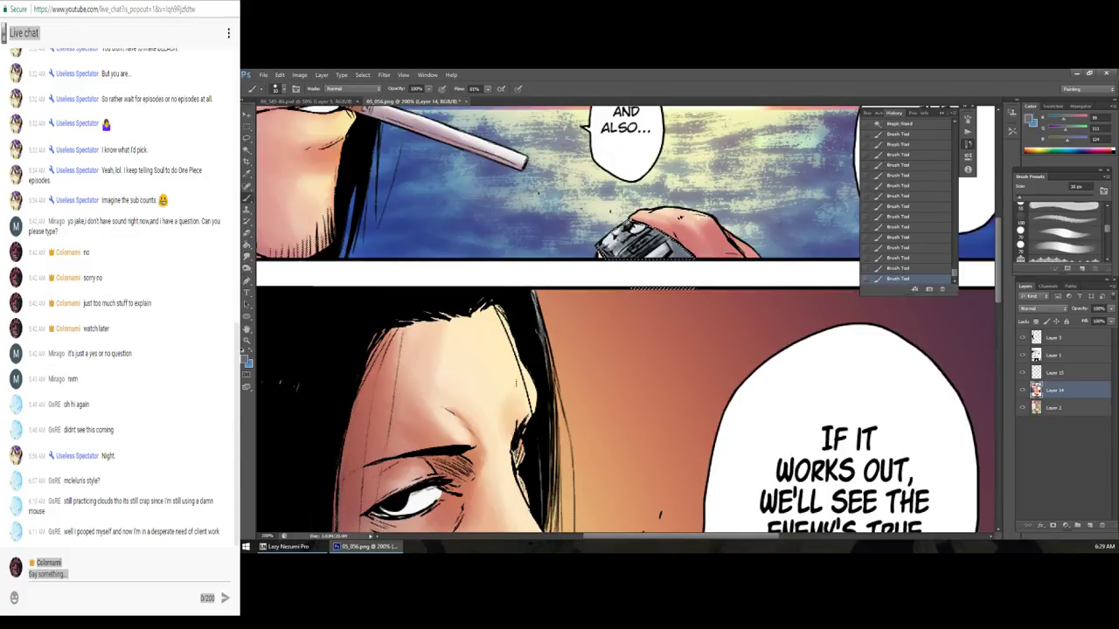
scroll(612, 346, down, 5)
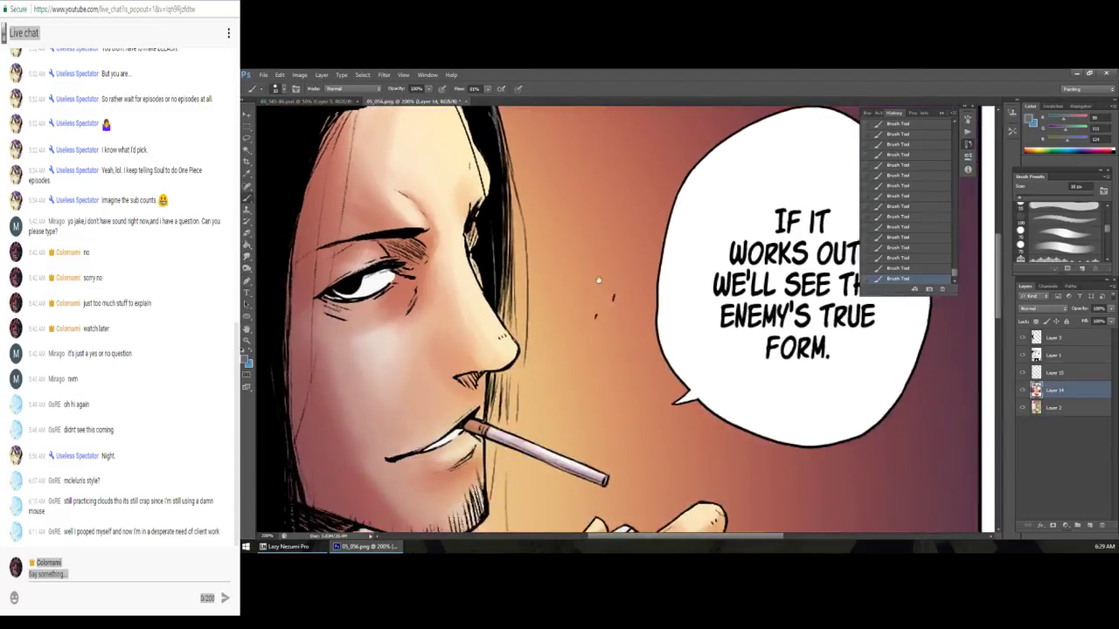
scroll(613, 346, down, 5)
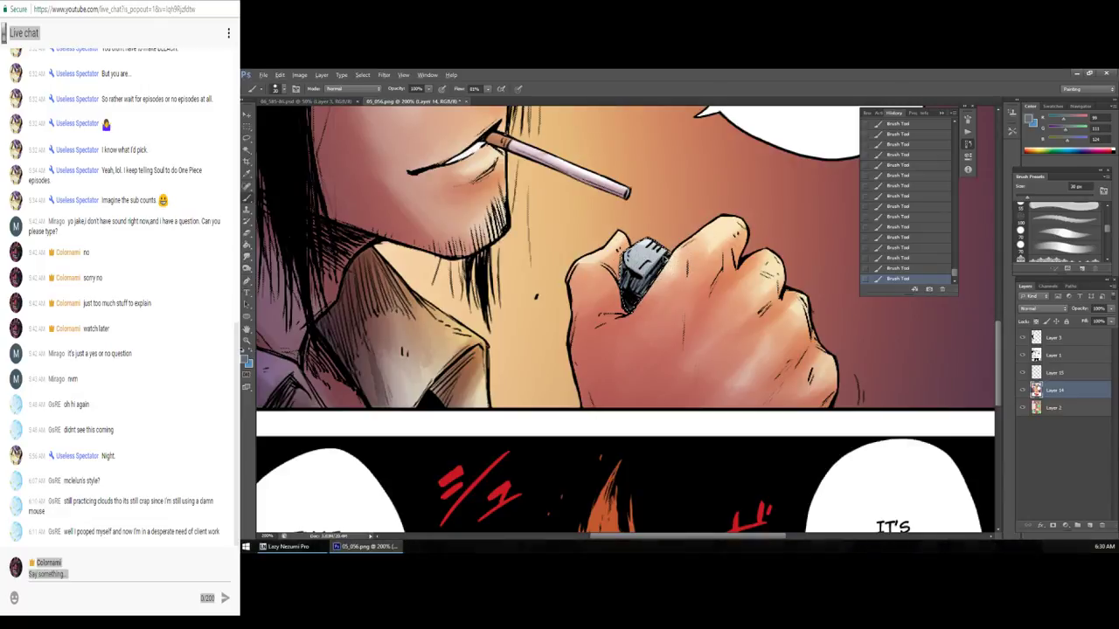
Step: Compare the page before and after the last highlight stroke, then set a near-white foreground
key(ctrl+alt+z)
key(ctrl+alt+z)
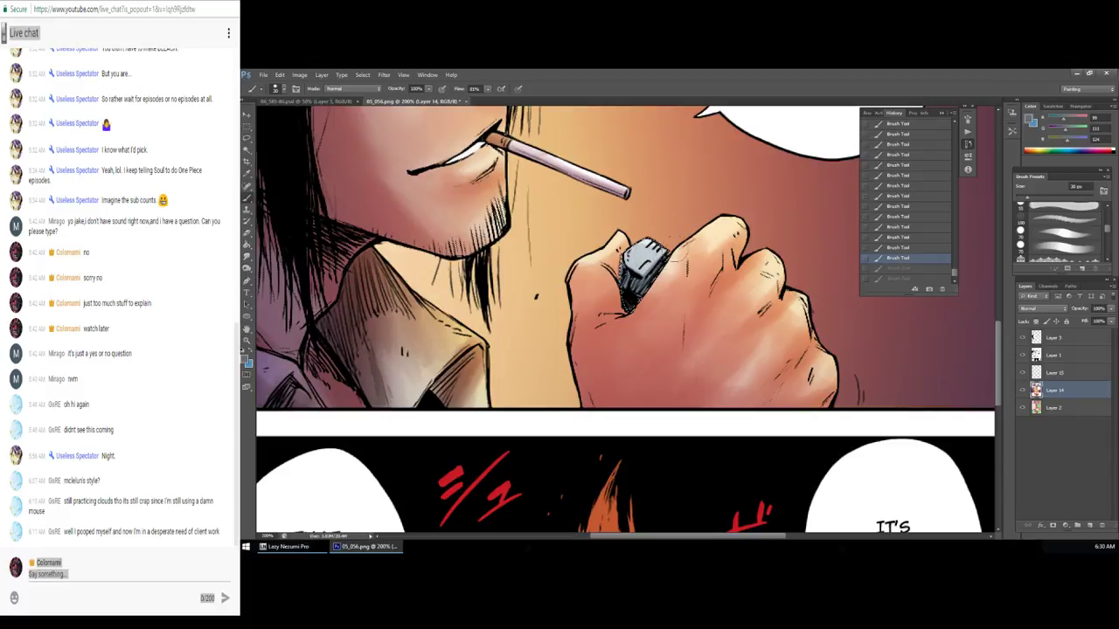
key(ctrl+shift+z)
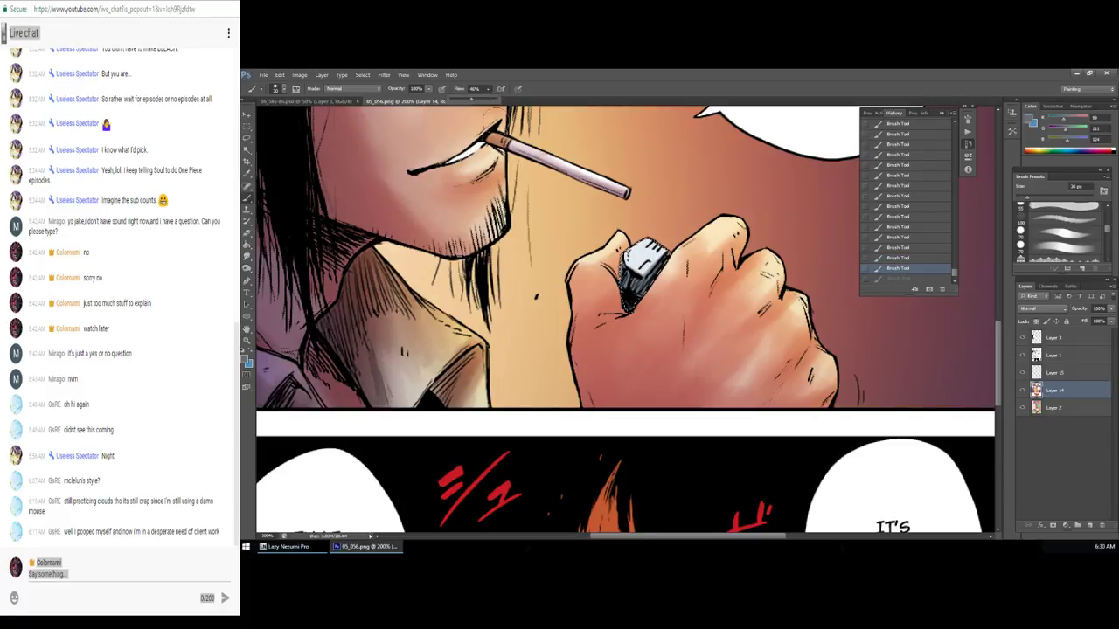
key(ctrl+alt+z)
key(ctrl+shift+z)
key(ctrl+shift+z)
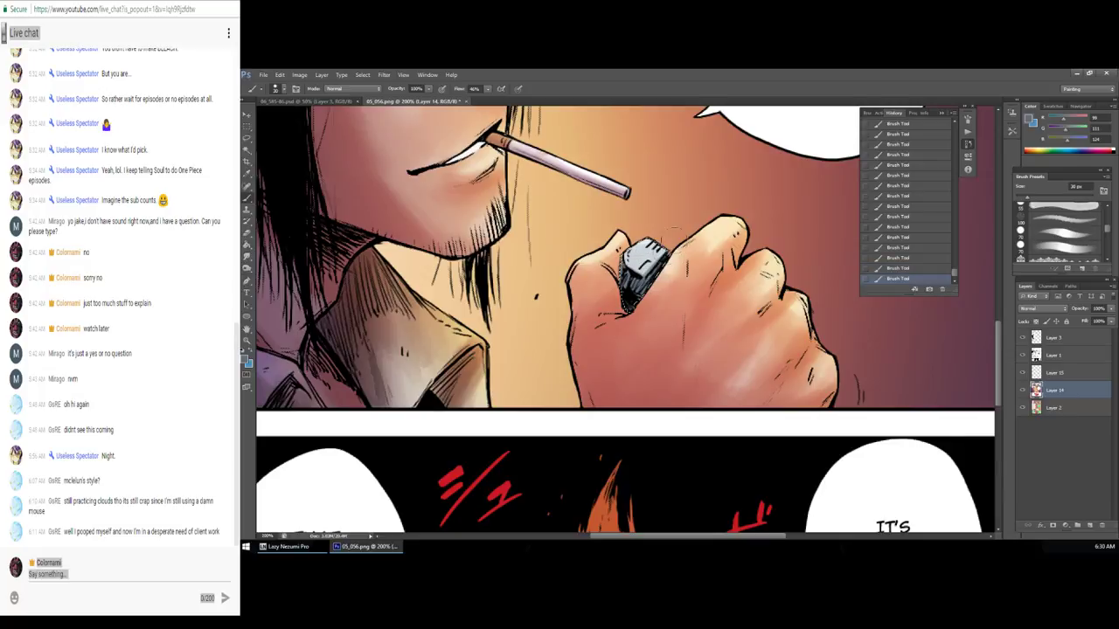
click(1031, 117)
click(961, 332)
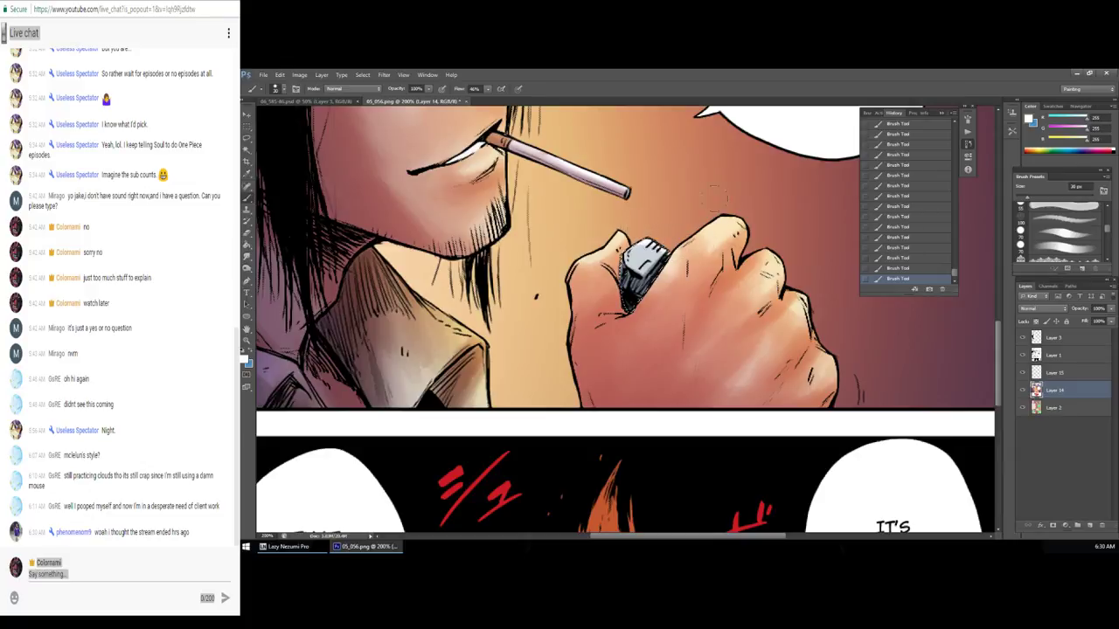
Step: Scroll back up and zoom out to show the whole page
scroll(658, 224, up, 5)
scroll(629, 254, up, 5)
scroll(594, 288, up, 5)
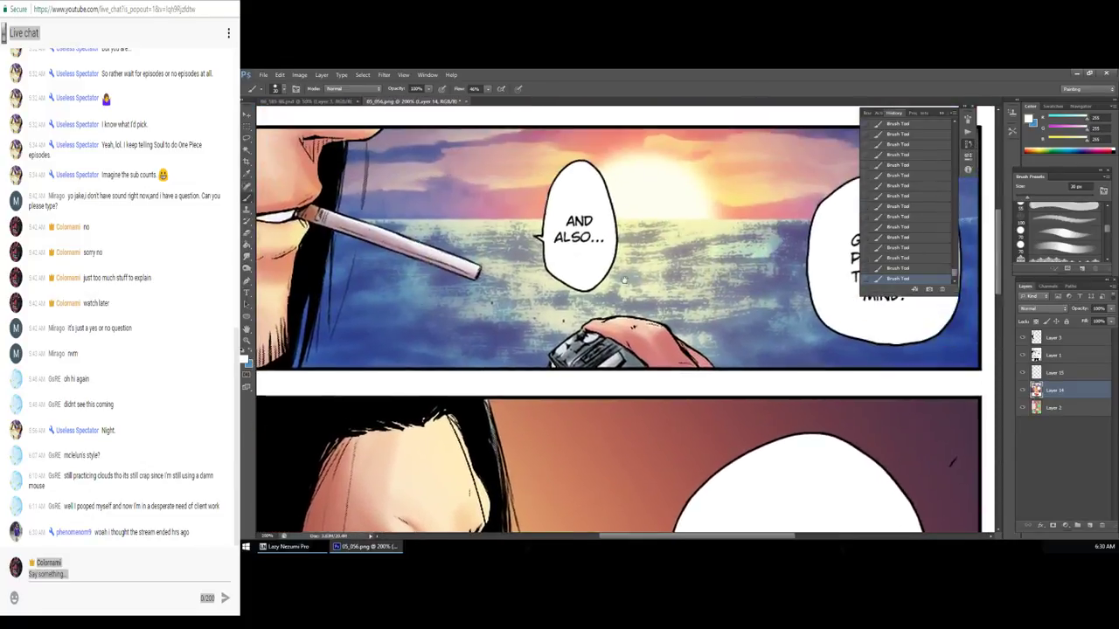
scroll(566, 320, up, 2)
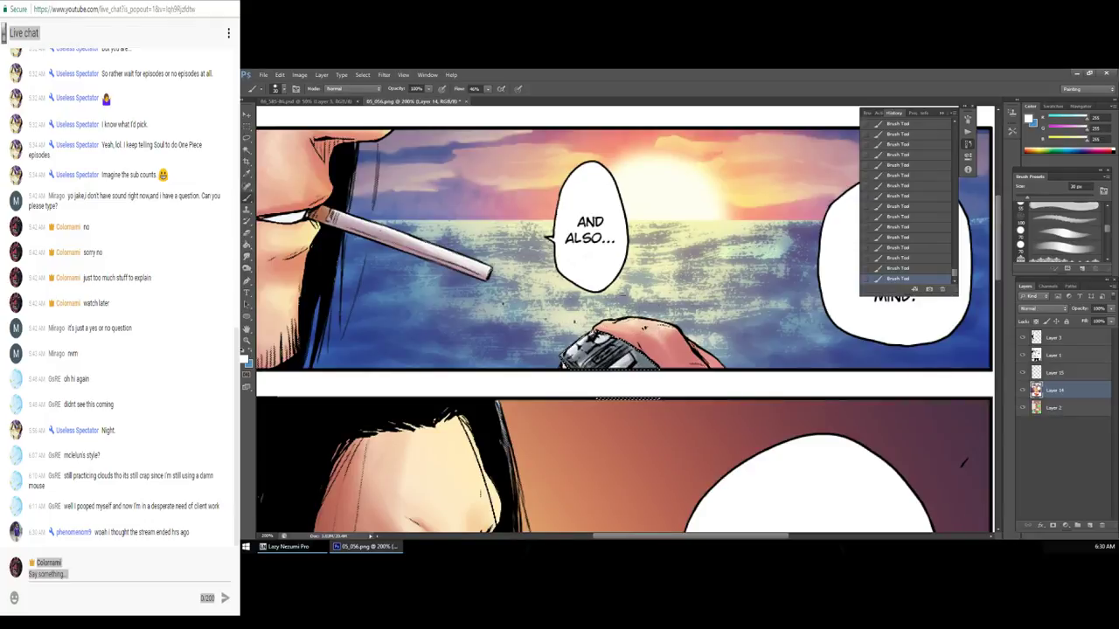
key(z)
key(ctrl+0)
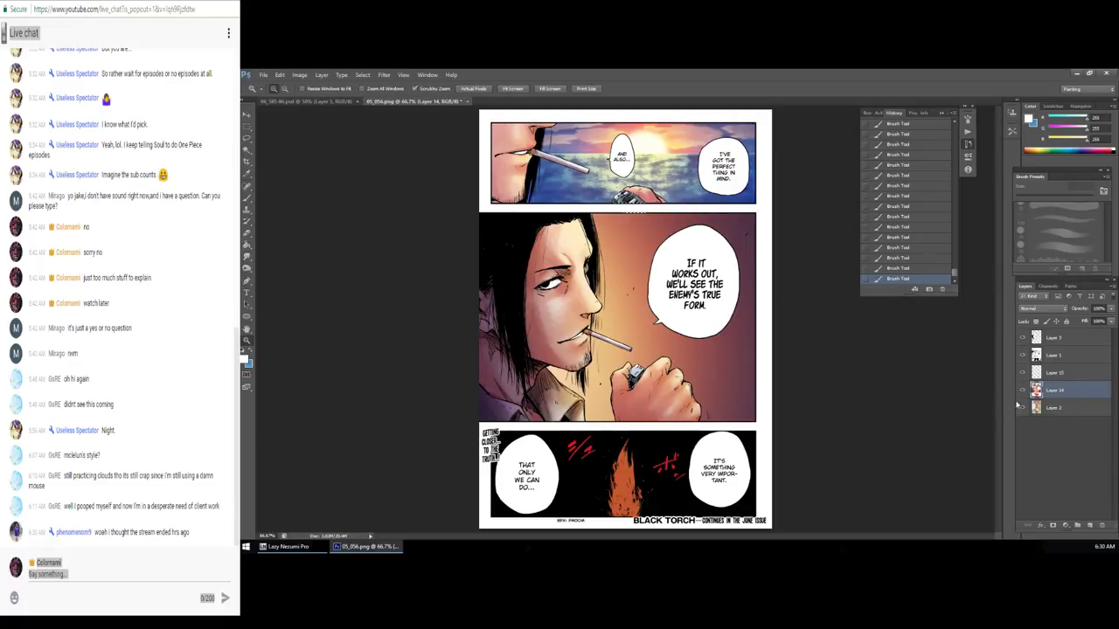
Step: Make Layer 15 active, set an orange foreground, and enlarge the brush to 250 px
click(1062, 373)
key(b)
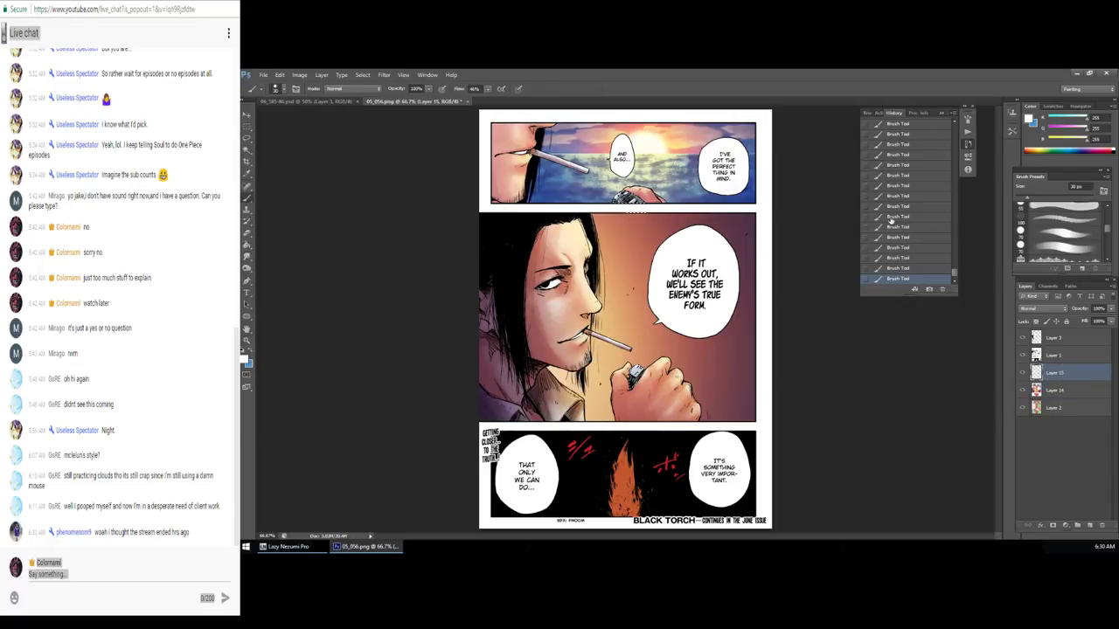
key(shift+c)
click(812, 342)
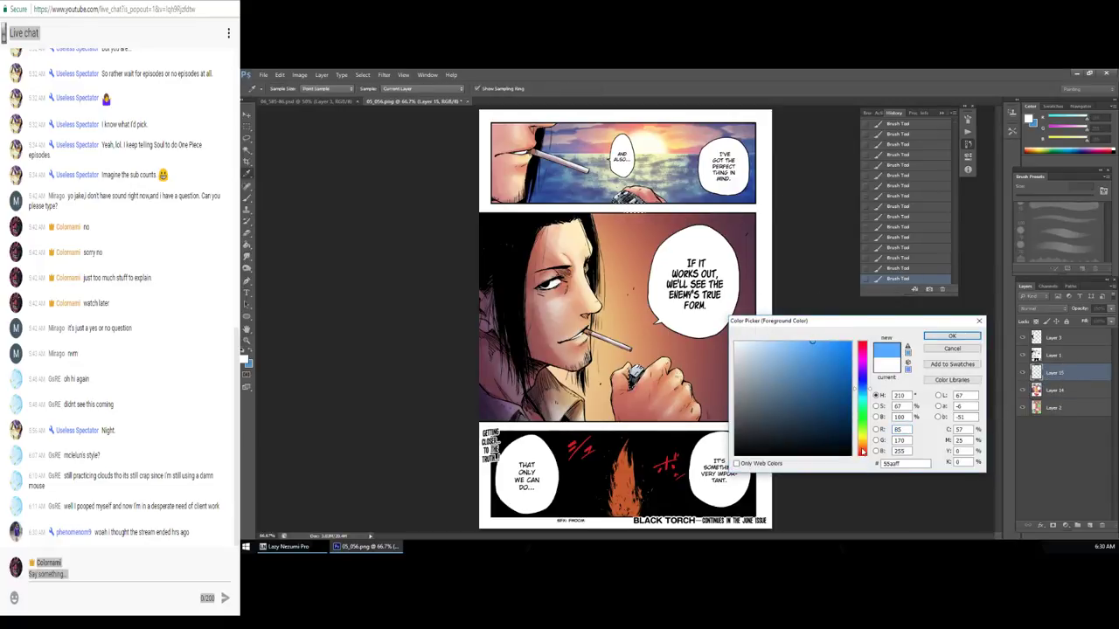
click(863, 451)
click(952, 336)
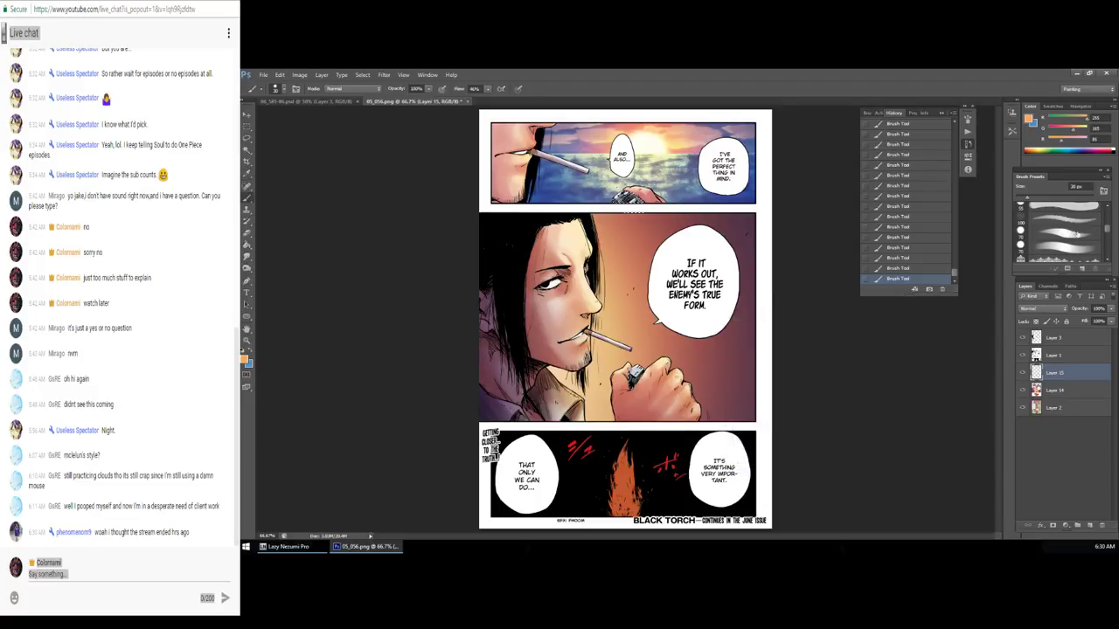
drag(1107, 232, 1104, 215)
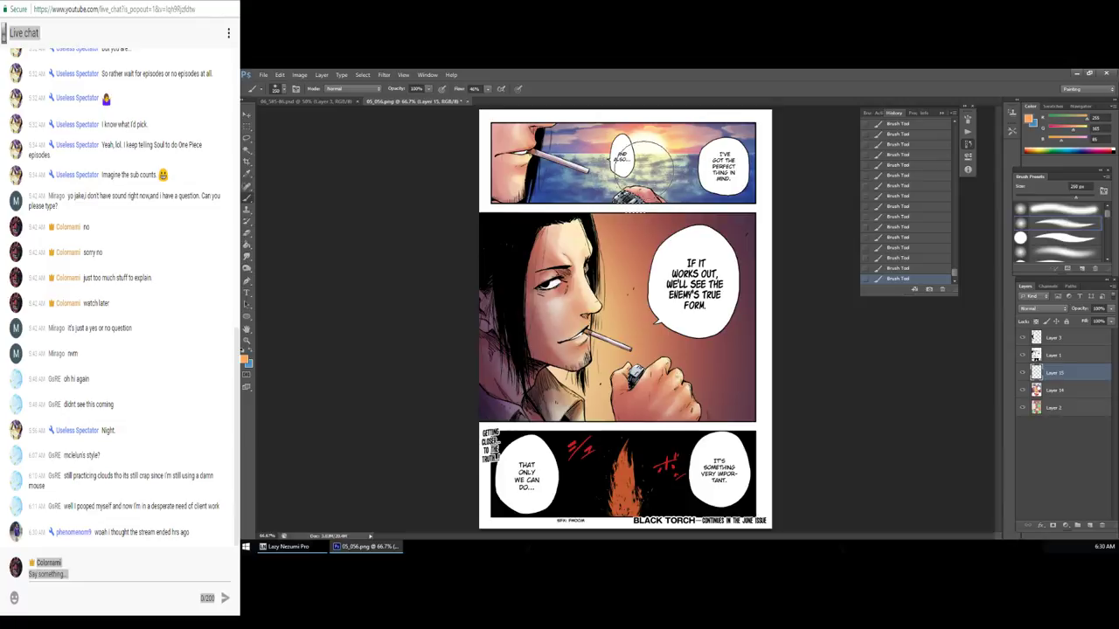
key(bracketright)
key(bracketright)
key(bracketright)
Step: Set Layer 15 to Hard Light, paint glow strokes near the speech bubble, and deselect
click(1040, 308)
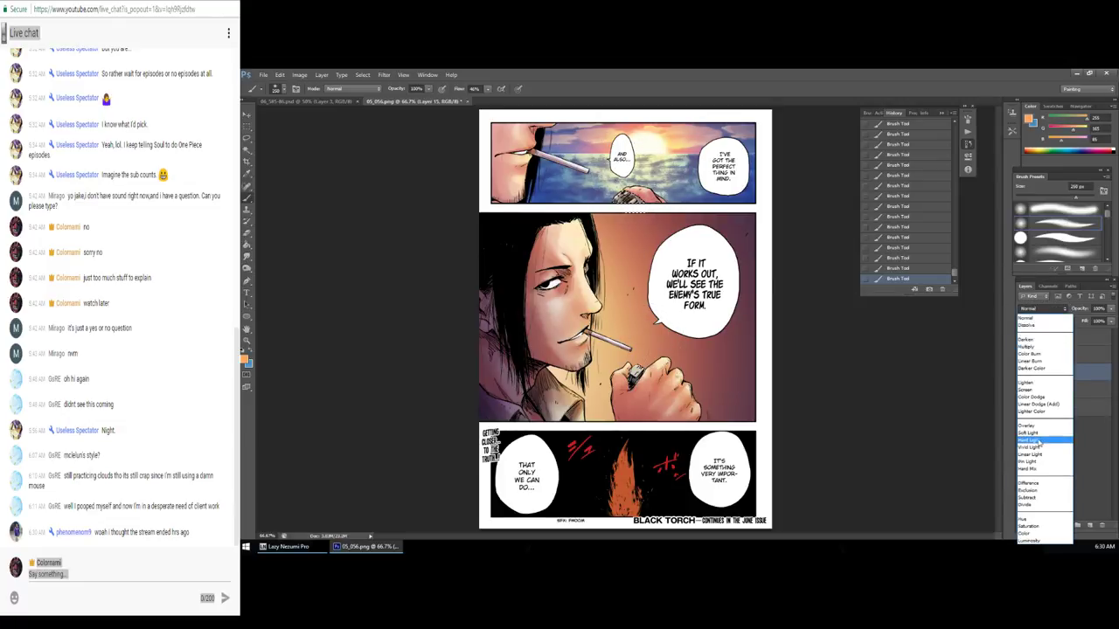
click(1031, 439)
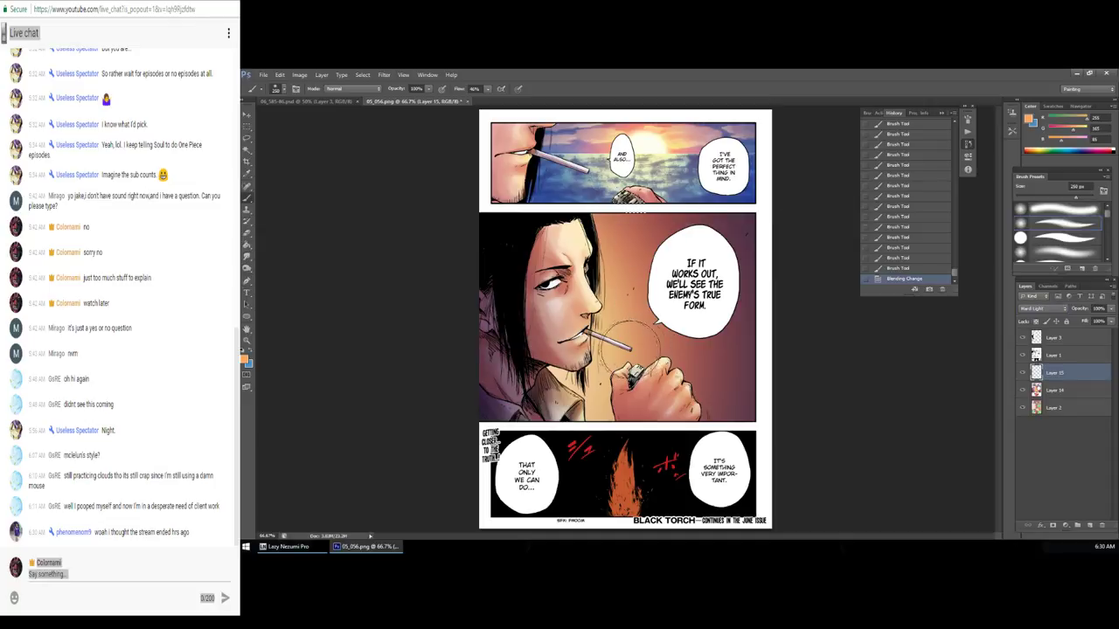
drag(665, 310, 643, 339)
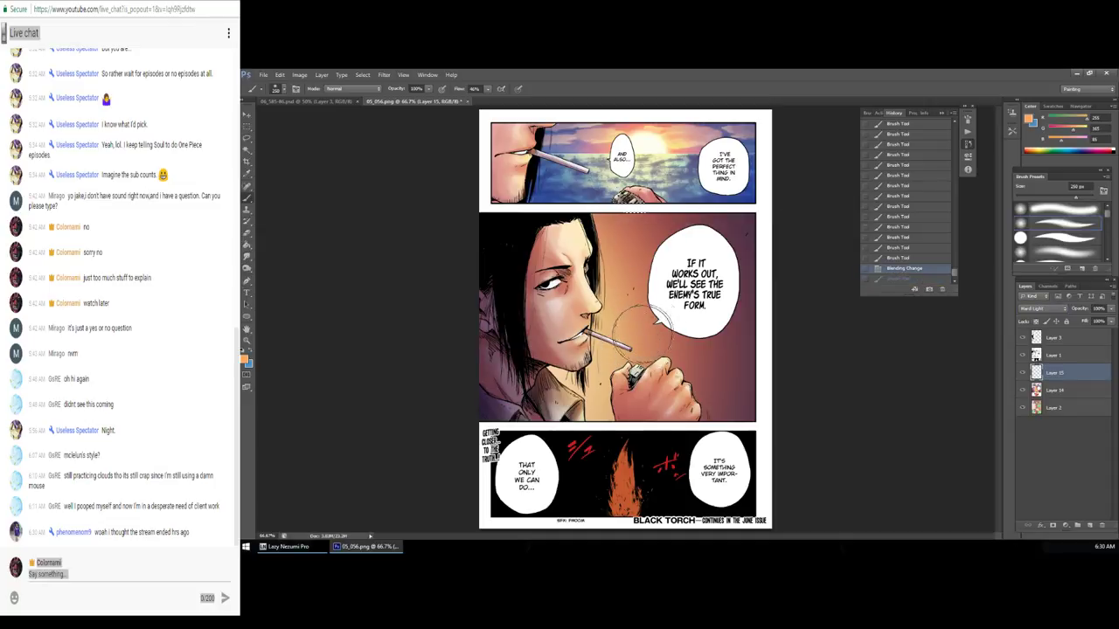
drag(710, 264, 699, 229)
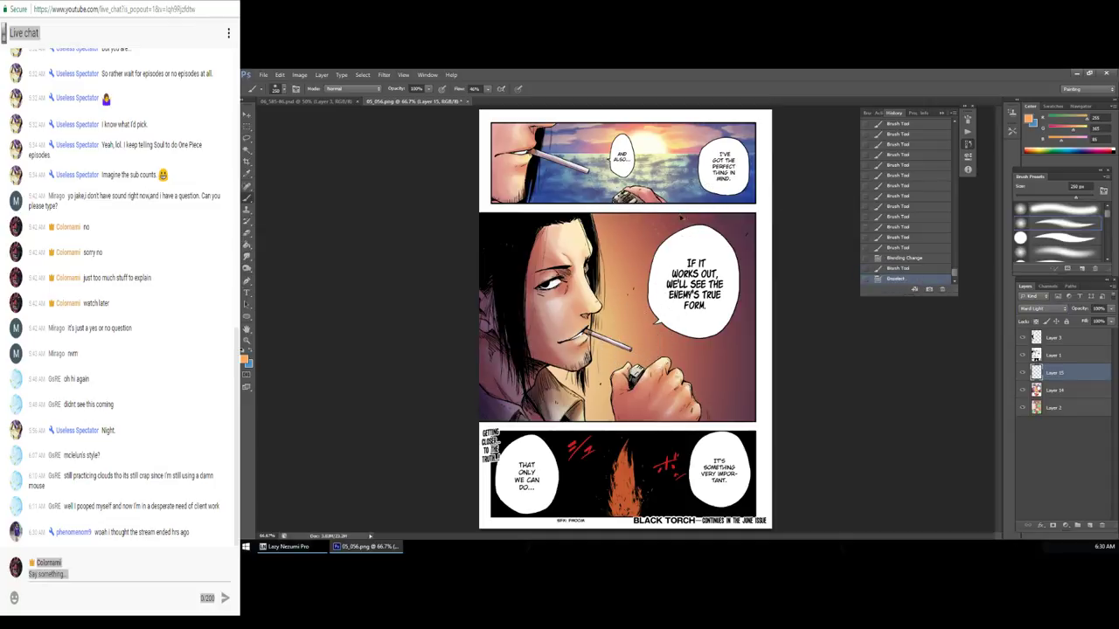
key(ctrl+d)
Step: Magic-wand the flame area on Layer 2 and zoom in on the bottom panel
click(1057, 408)
key(w)
click(631, 493)
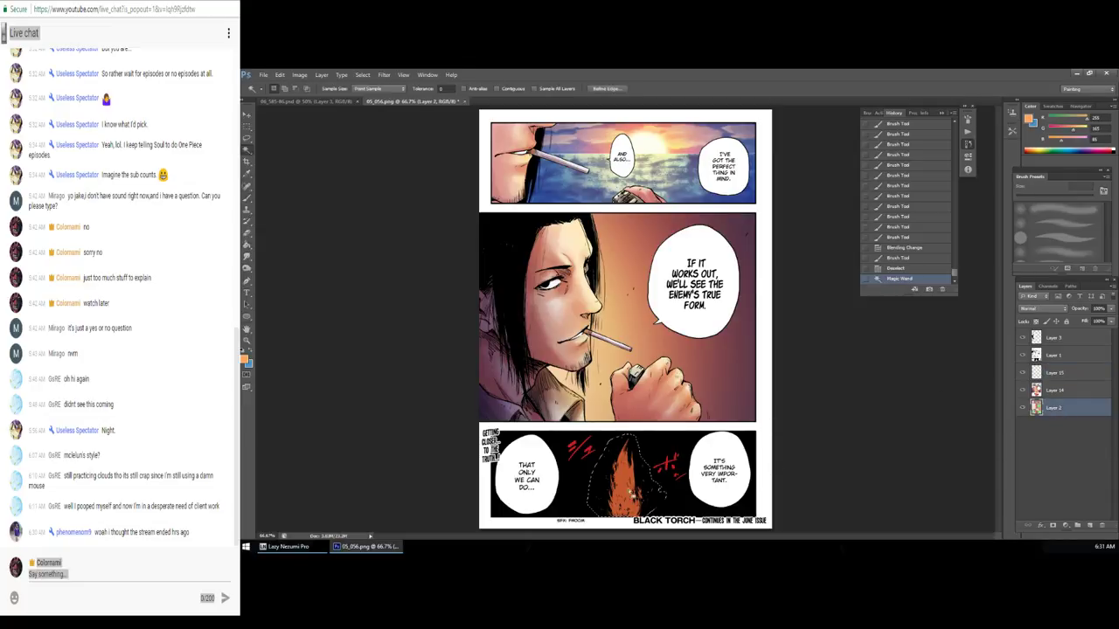
key(z)
click(652, 444)
scroll(663, 411, down, 3)
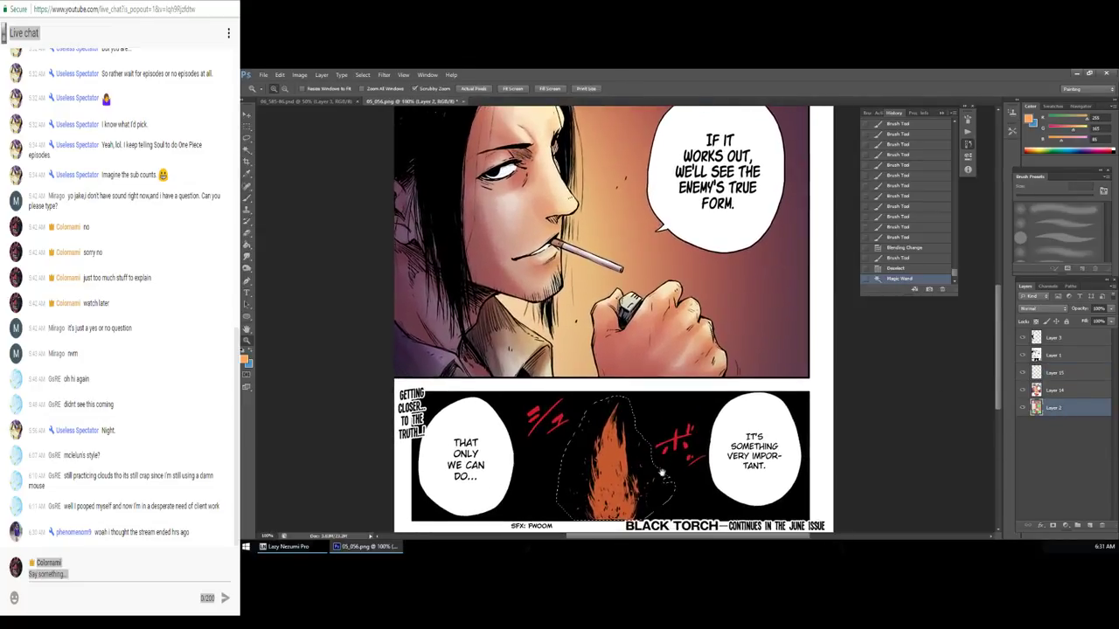
click(663, 402)
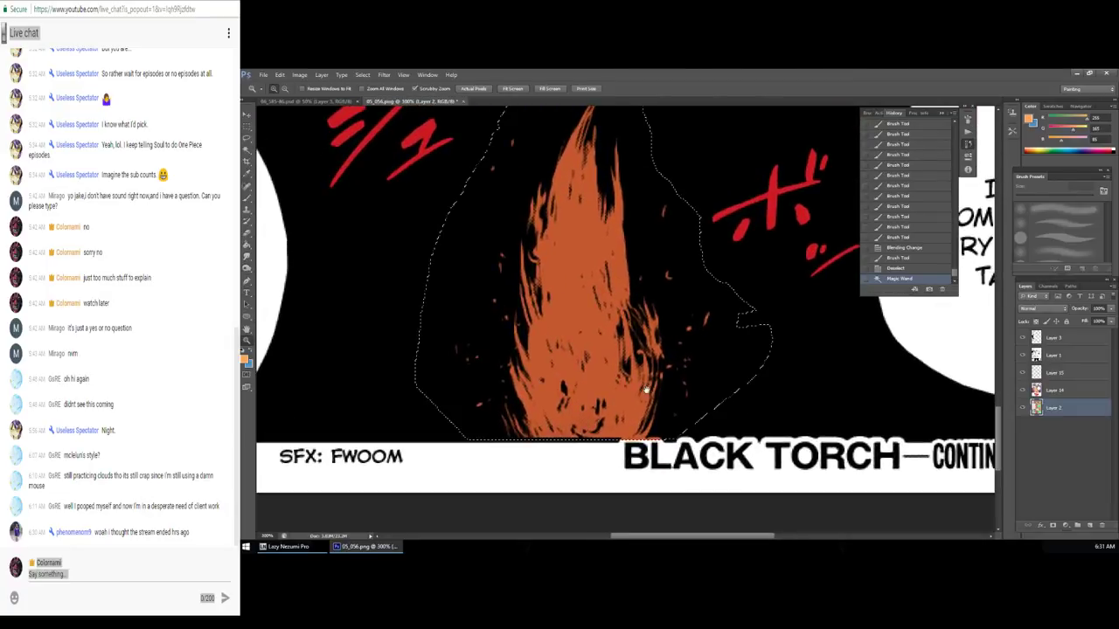
alt+click(644, 388)
Step: Switch to a smaller 30 px brush preset
key(b)
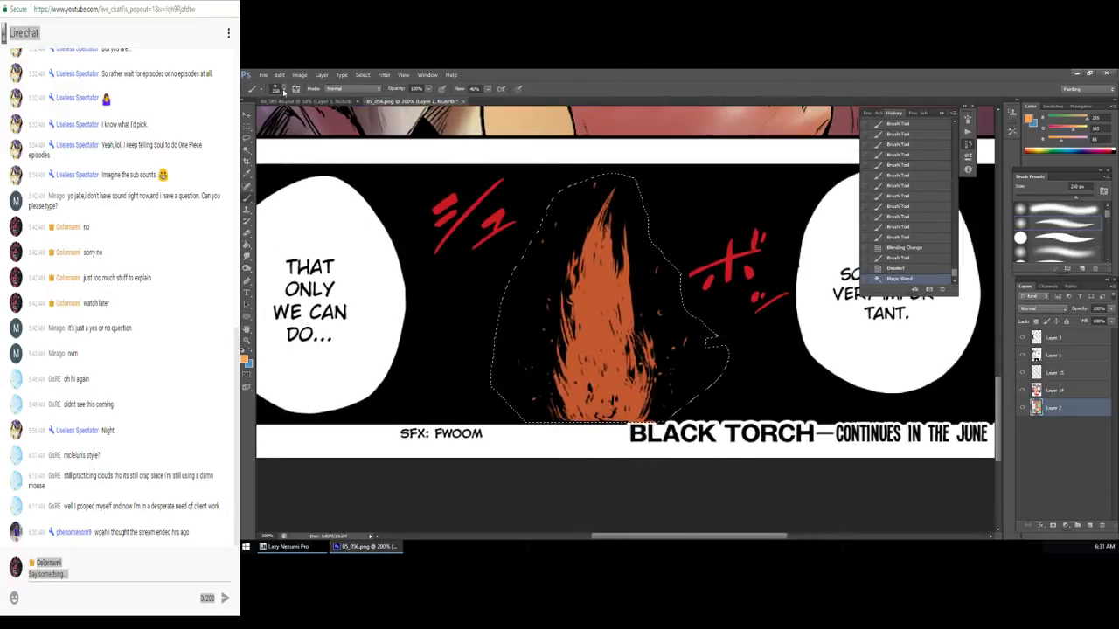
click(278, 89)
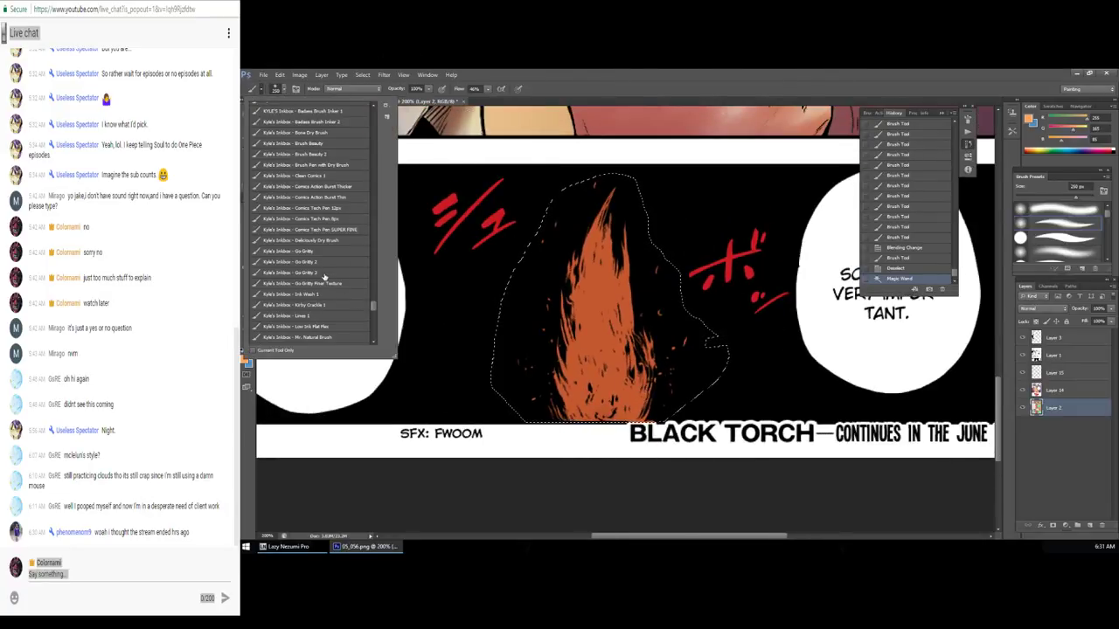
click(319, 159)
click(440, 243)
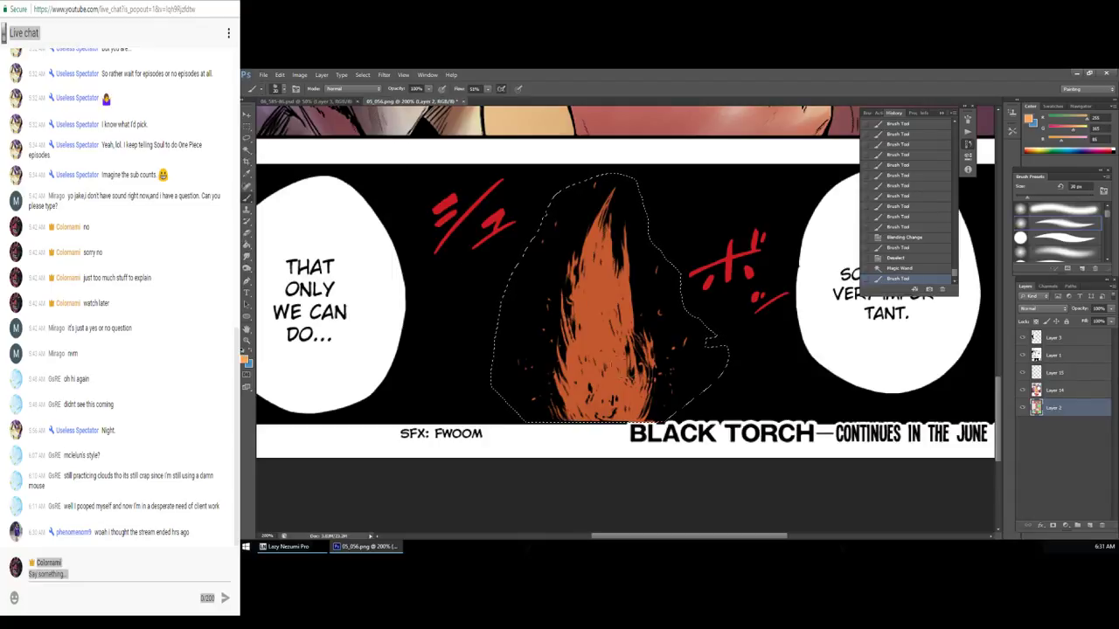
click(254, 91)
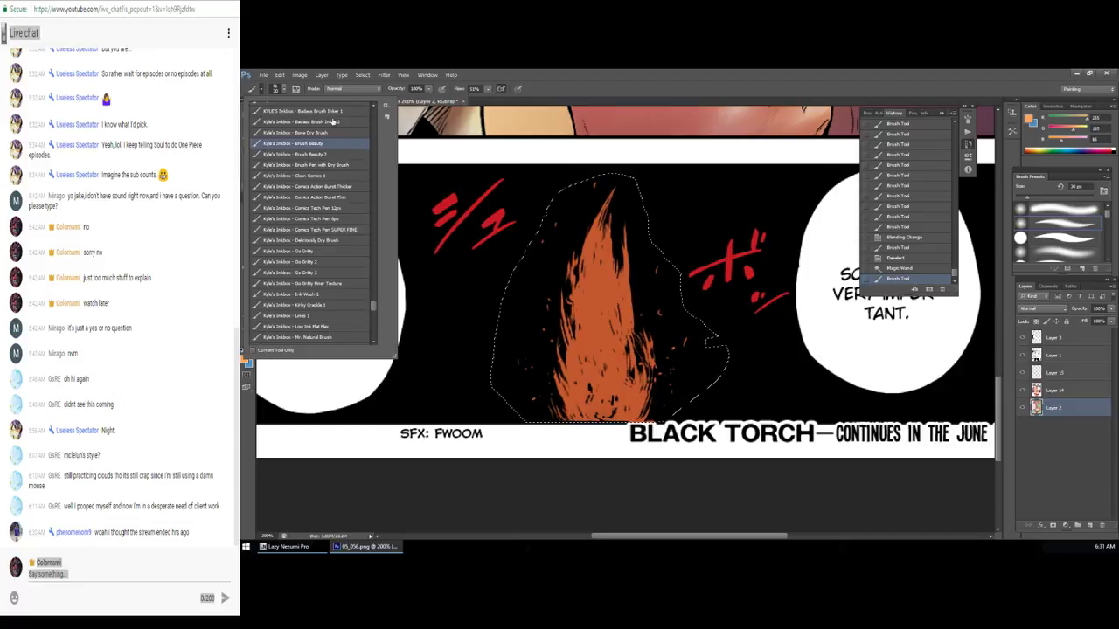
click(246, 167)
Step: Set the foreground to orange ff7800, undo recent strokes, and make Layer 14 active
click(247, 358)
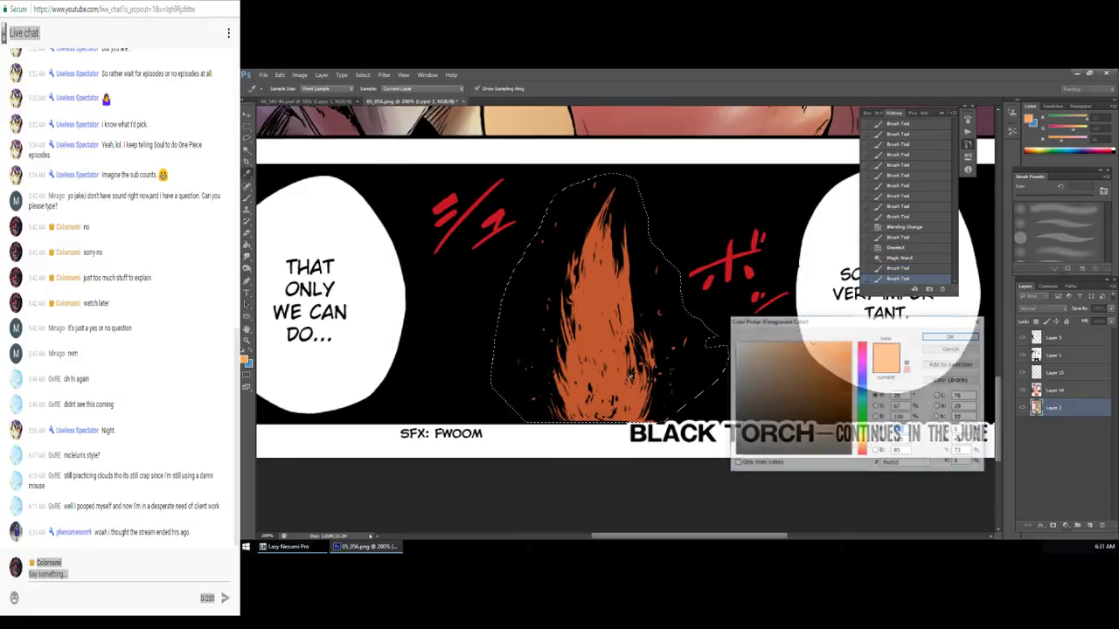
drag(799, 365, 850, 343)
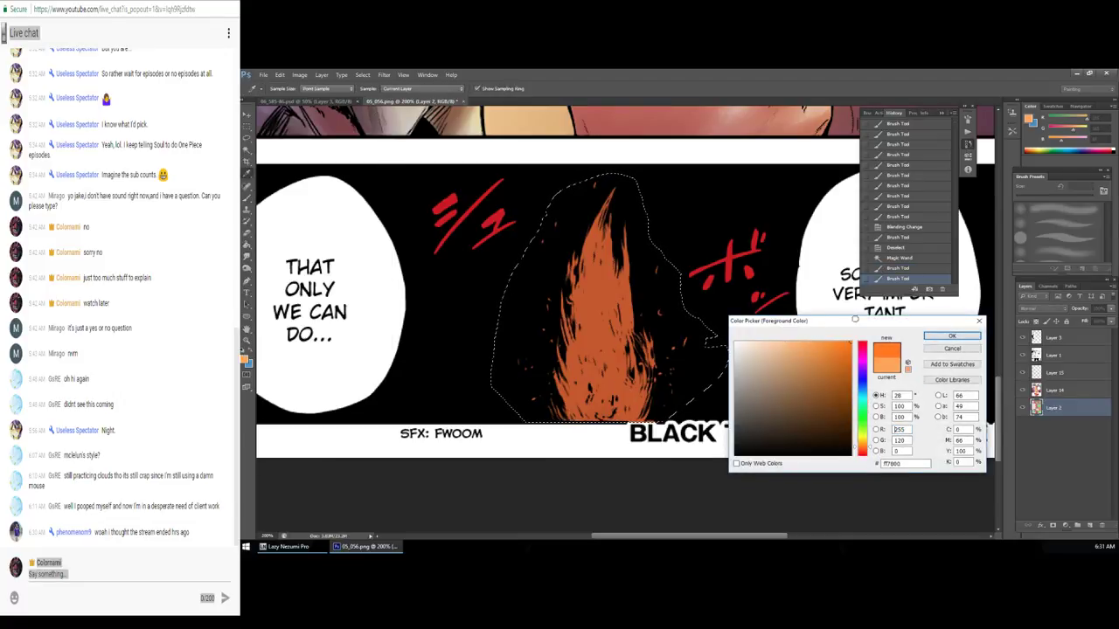
click(949, 337)
key(b)
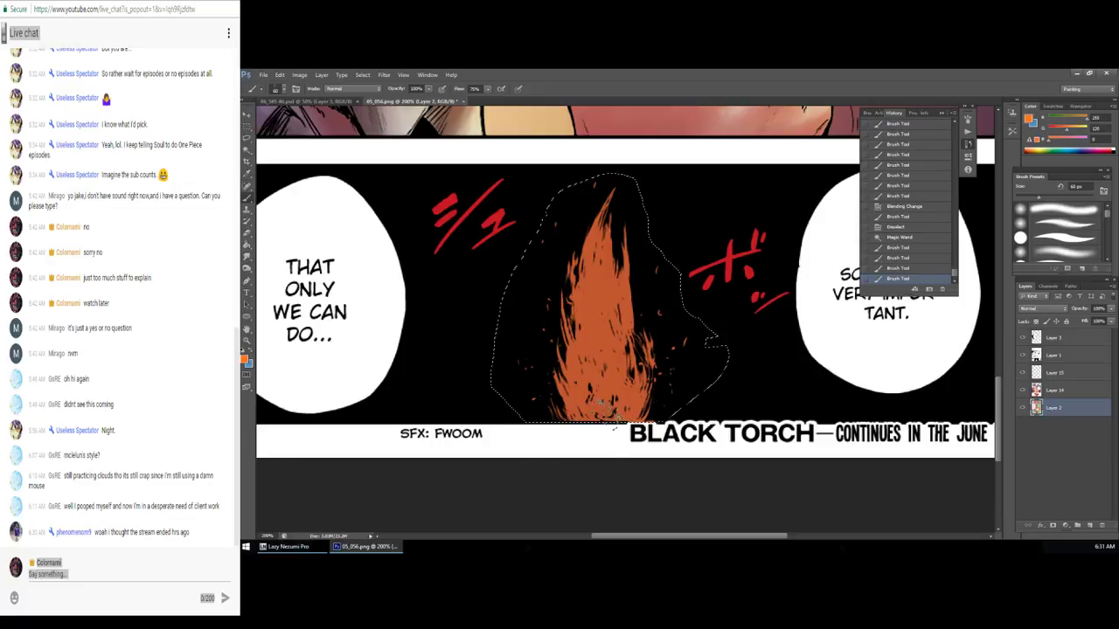
key(ctrl+alt+z)
key(ctrl+alt+z)
key(ctrl+alt+z)
key(ctrl+alt+z)
key(ctrl+alt+z)
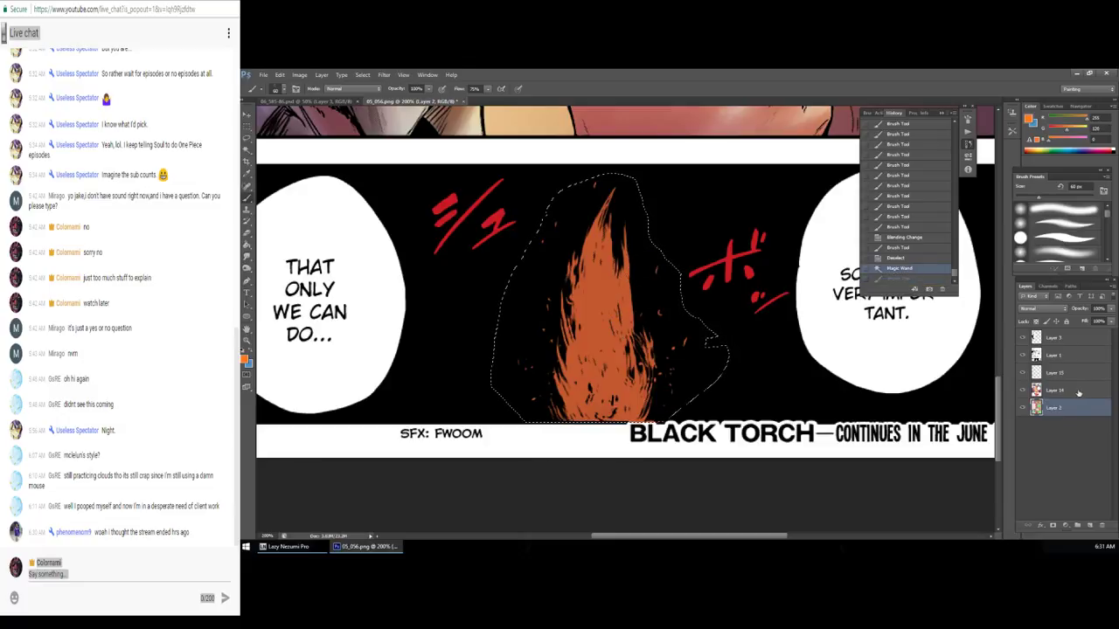
click(1078, 391)
Step: Paint orange strokes up through the bottom-panel flame
mouse_move(620, 337)
mouse_down()
mouse_move(631, 235)
mouse_move(603, 345)
mouse_up()
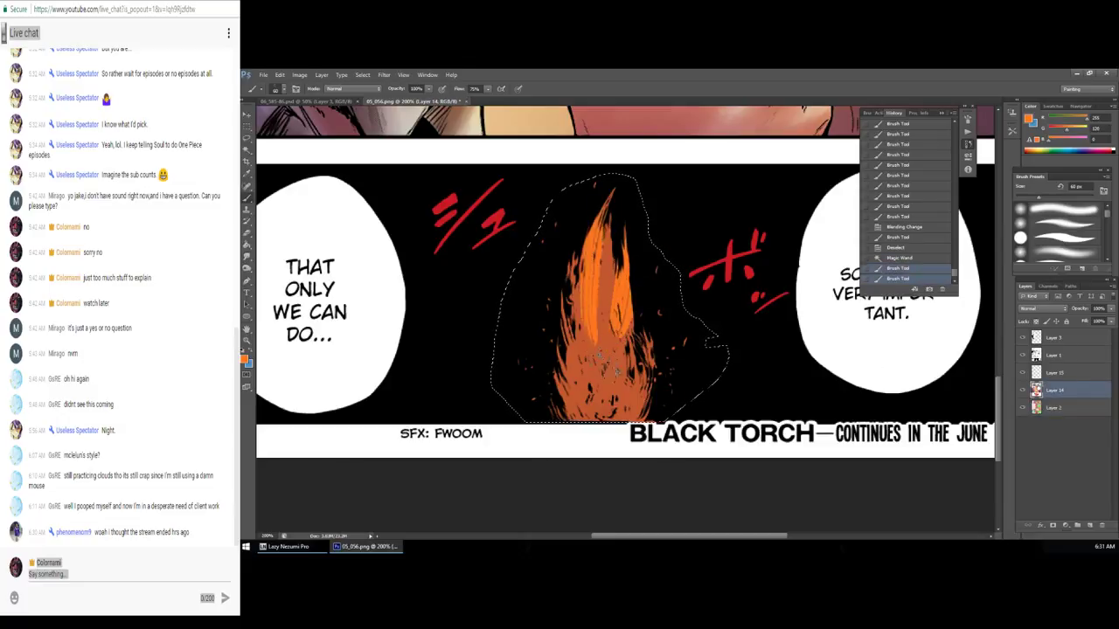
drag(581, 258, 603, 376)
drag(636, 266, 613, 389)
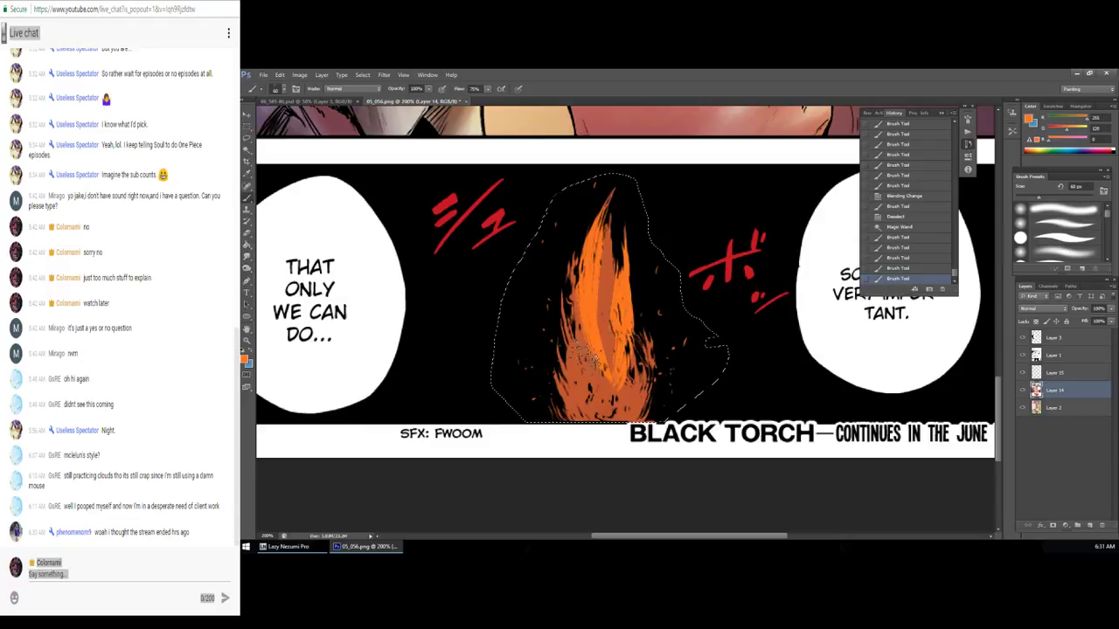
mouse_move(620, 231)
mouse_down()
mouse_move(598, 319)
mouse_move(611, 376)
mouse_up()
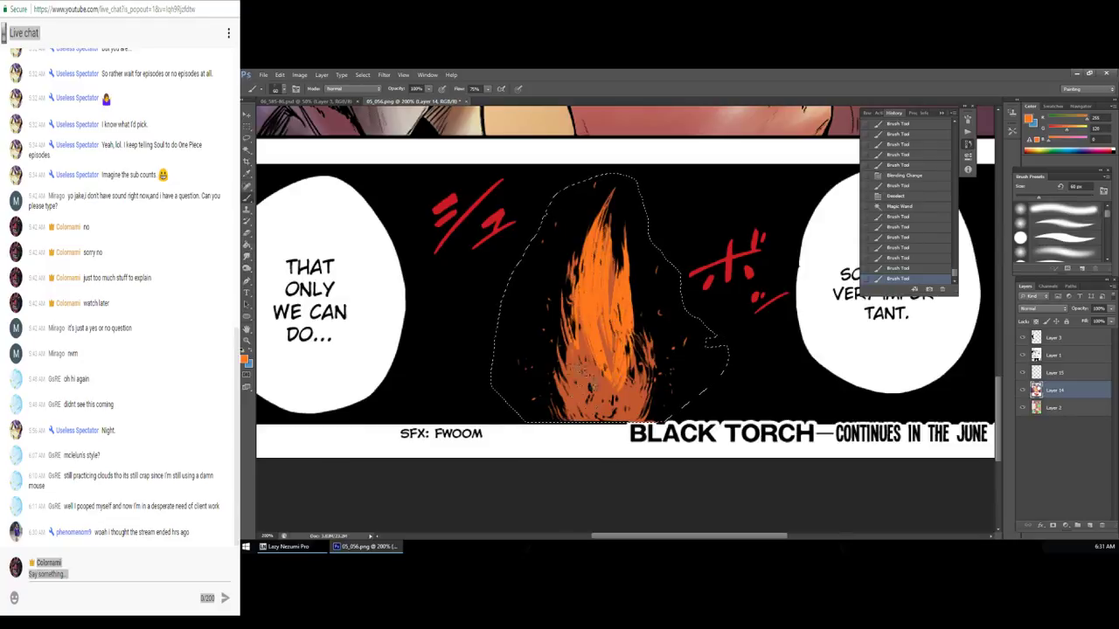
drag(577, 301, 576, 389)
mouse_move(651, 310)
mouse_down()
mouse_move(613, 416)
mouse_move(566, 410)
mouse_up()
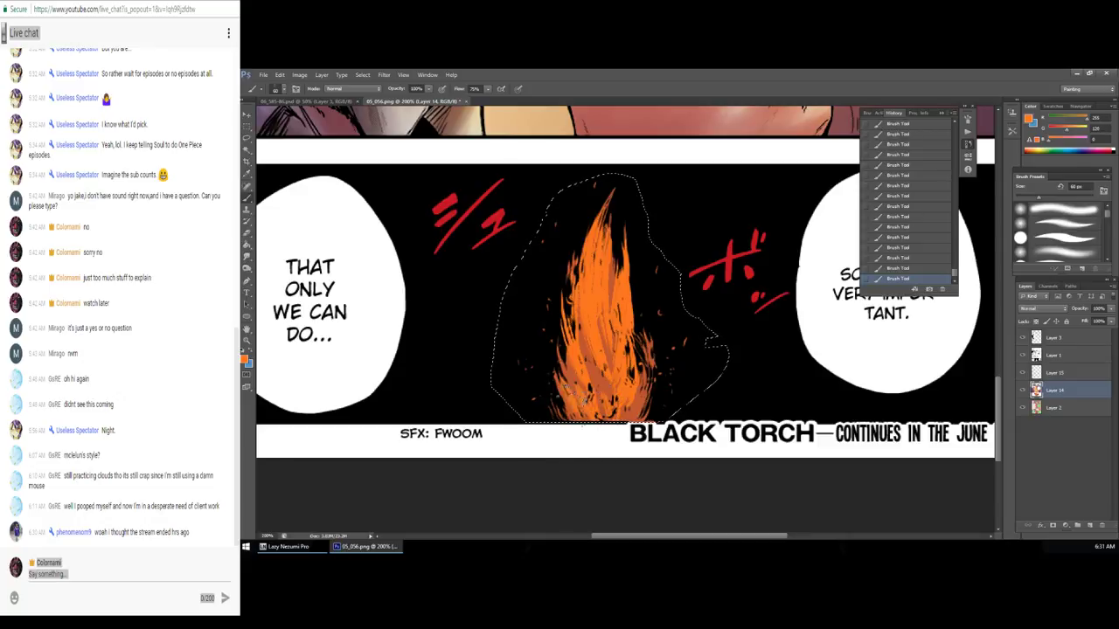
Step: Try yellow at the flame tip, undo it, and cover dark speckles with golden orange
click(245, 358)
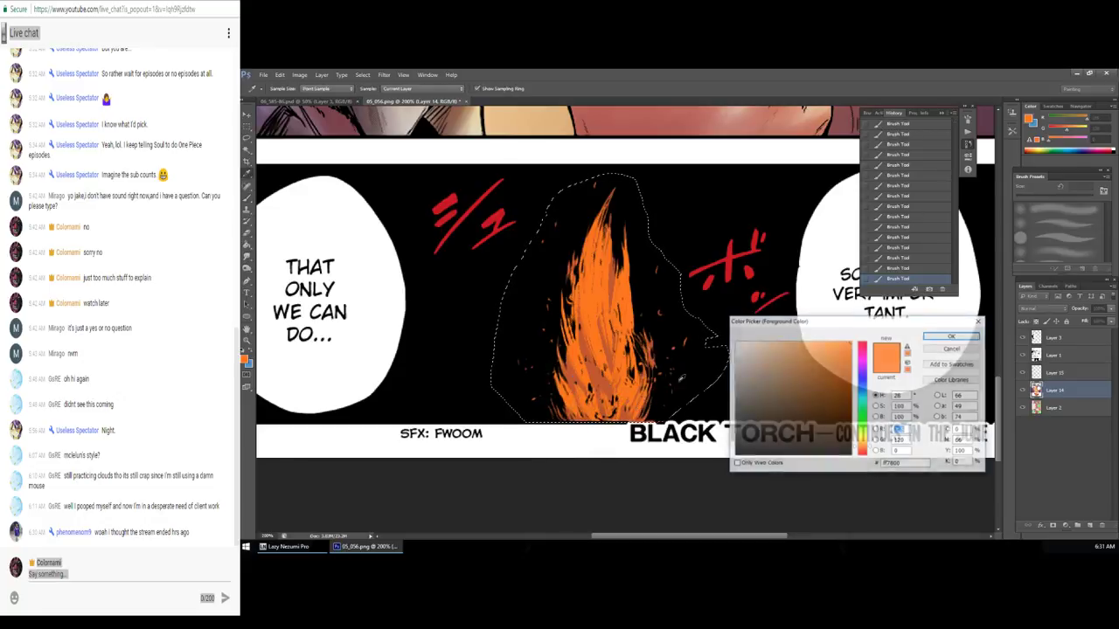
drag(862, 446, 862, 434)
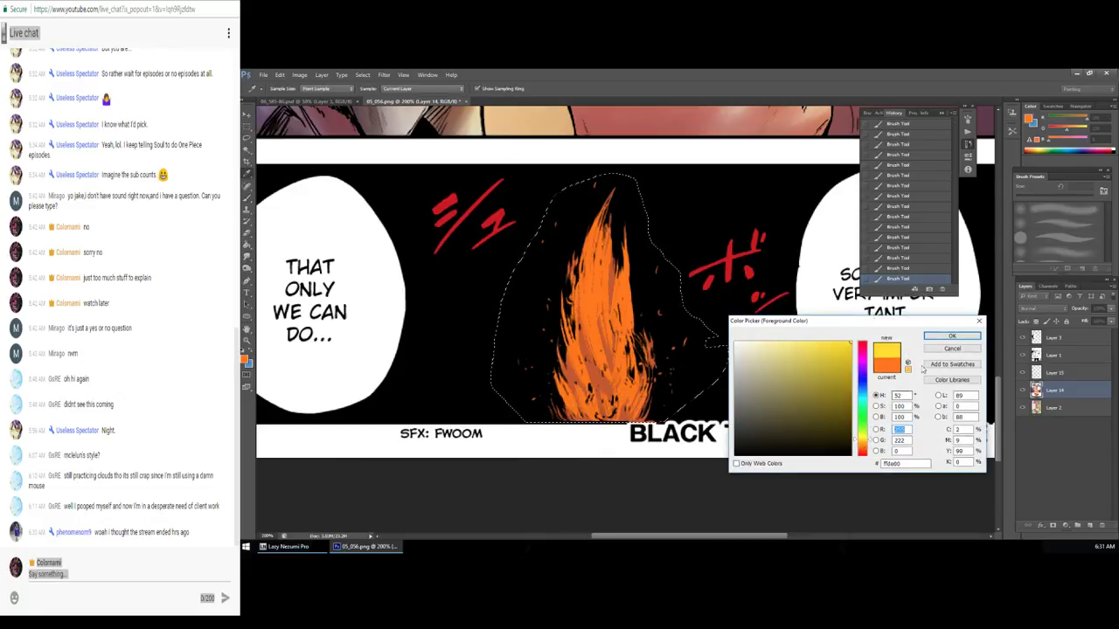
click(951, 335)
drag(612, 206, 587, 297)
key(ctrl+z)
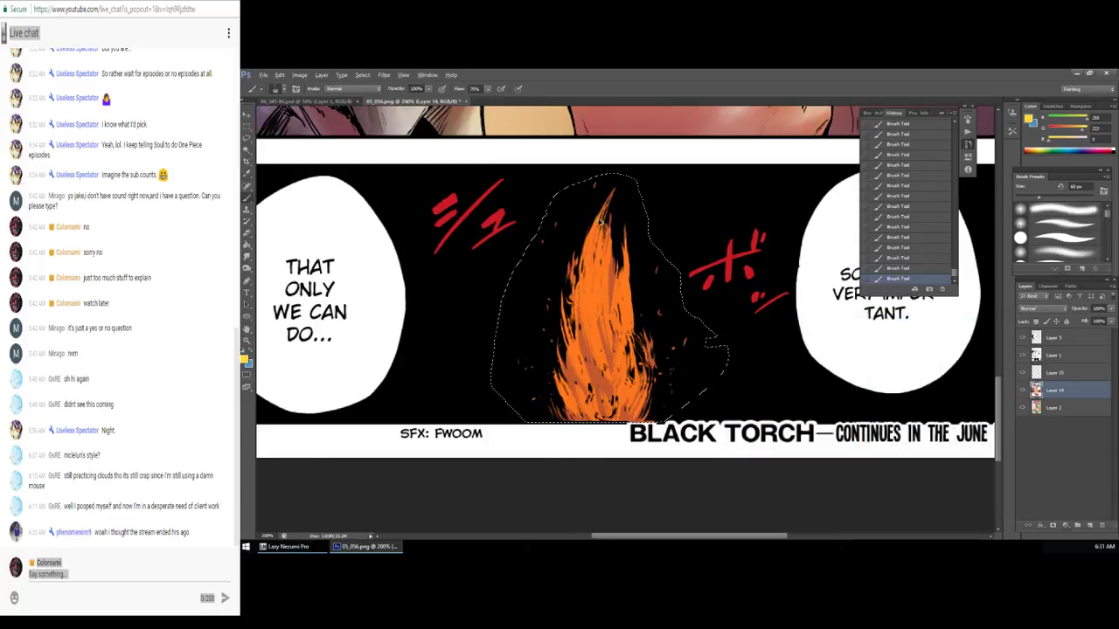
click(245, 358)
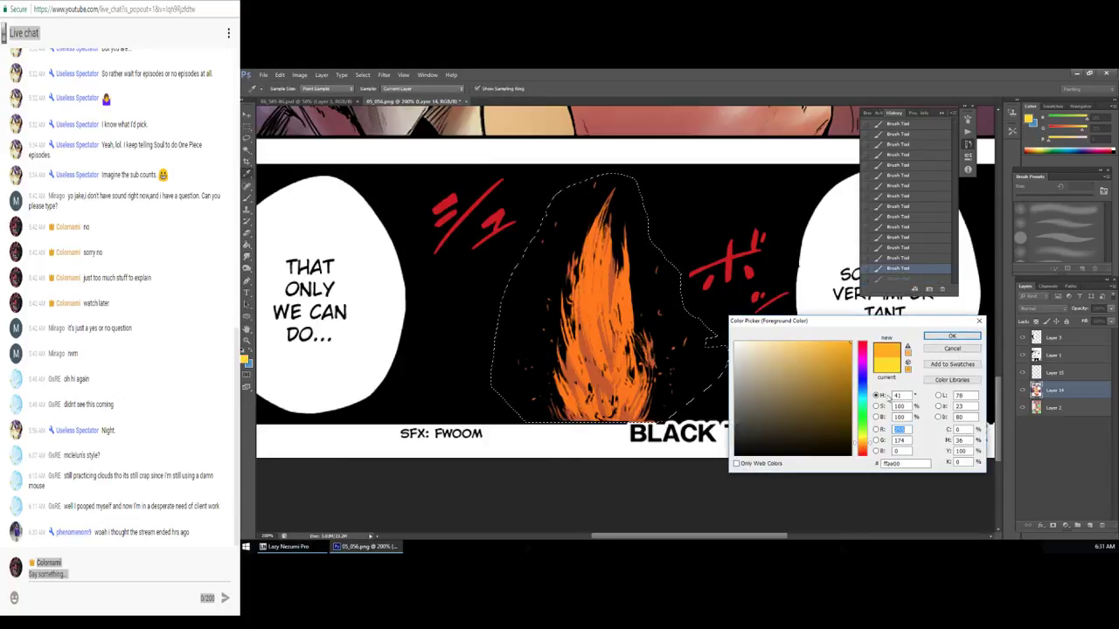
click(951, 336)
mouse_move(616, 275)
mouse_down()
mouse_move(638, 243)
mouse_move(626, 336)
mouse_up()
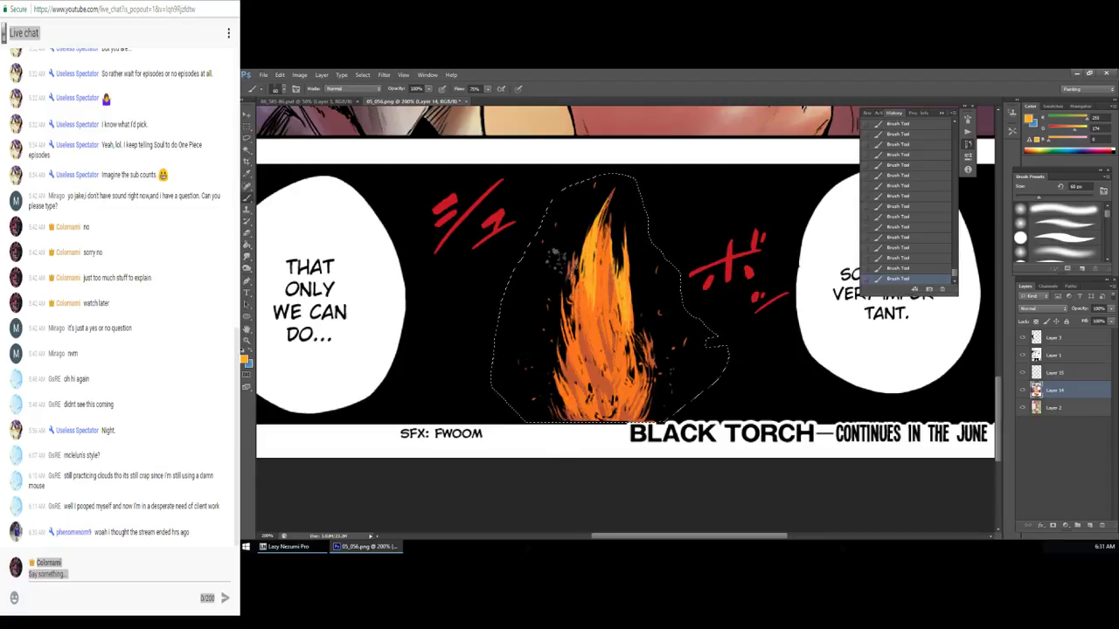
mouse_move(560, 262)
mouse_down()
mouse_move(566, 346)
mouse_move(615, 398)
mouse_move(623, 384)
mouse_move(590, 357)
mouse_move(603, 359)
mouse_up()
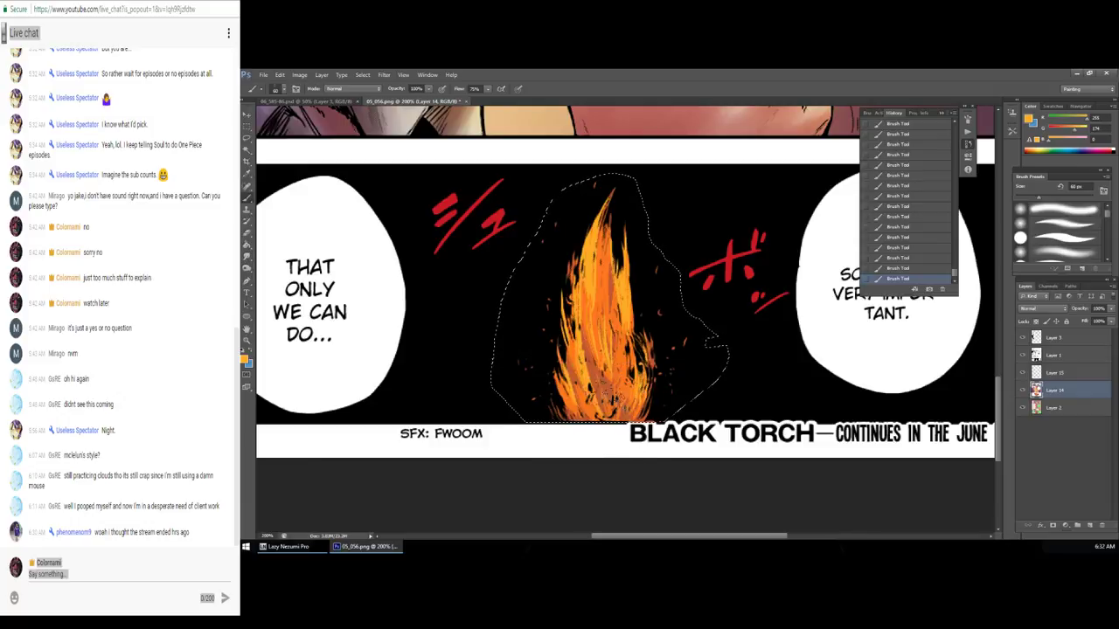
Step: Switch to a deeper red and paint red strokes over the flame's base
key(i)
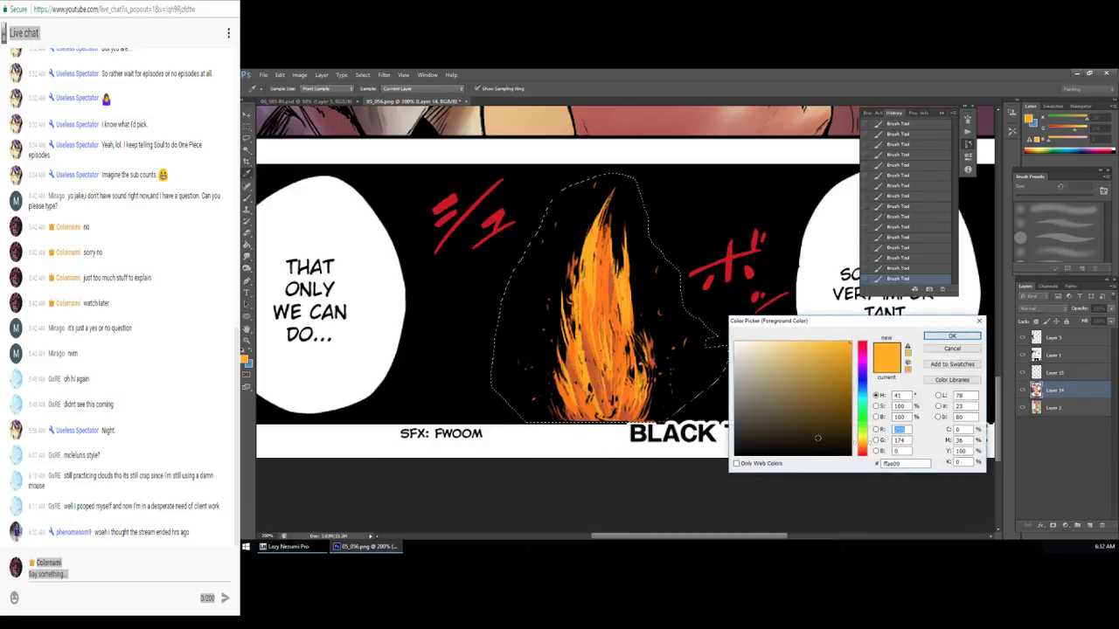
click(864, 462)
drag(866, 466, 867, 444)
click(952, 336)
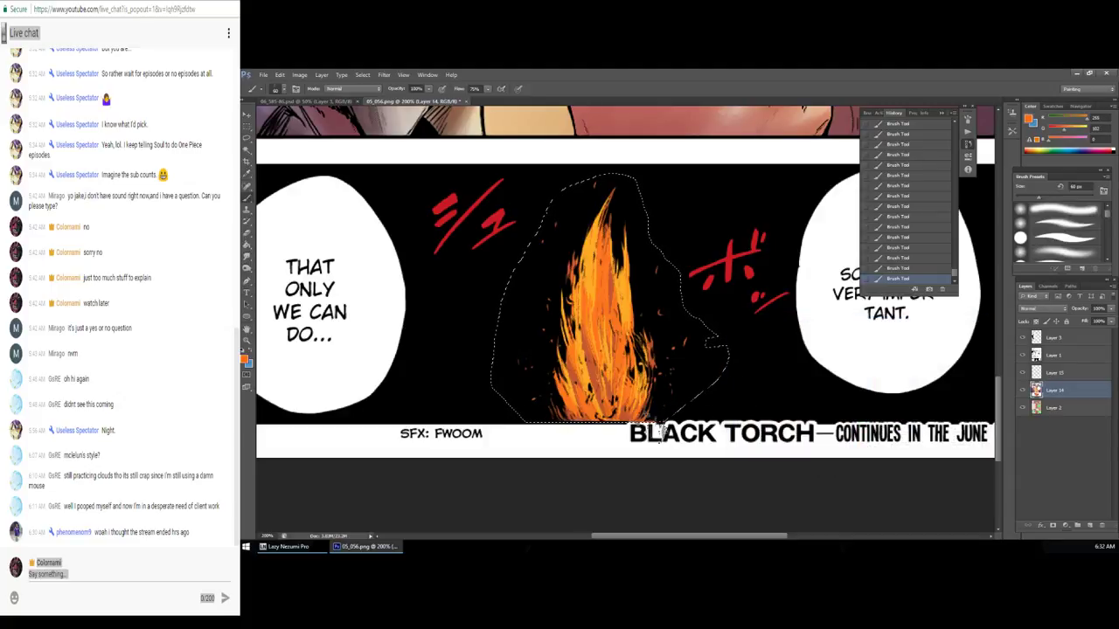
key(ctrl+alt+z)
key(ctrl+alt+z)
key(ctrl+alt+z)
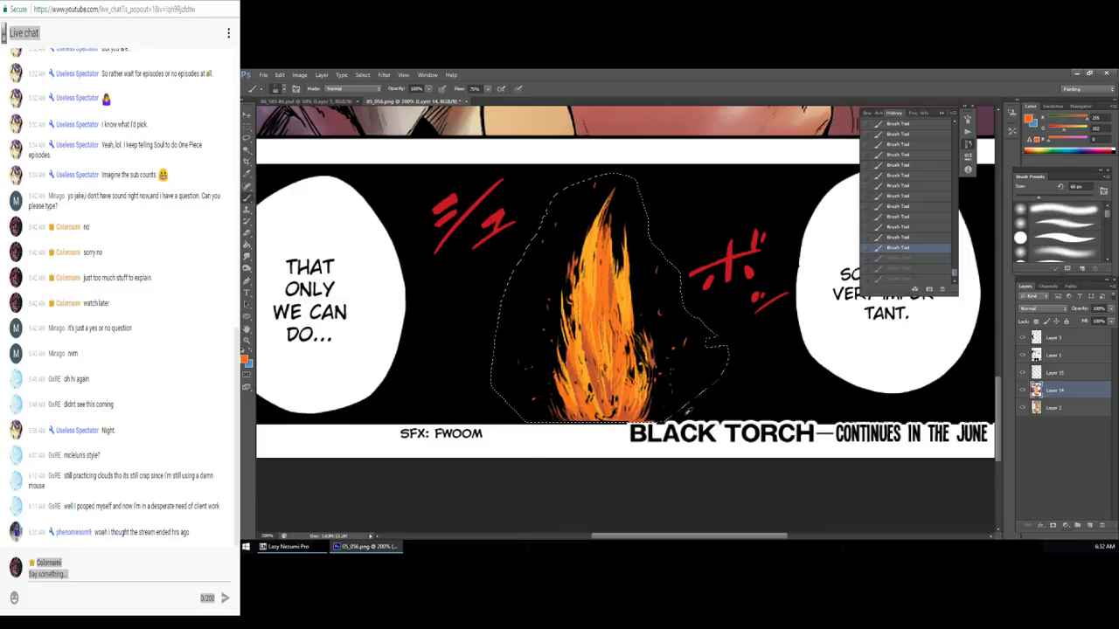
drag(860, 451, 863, 458)
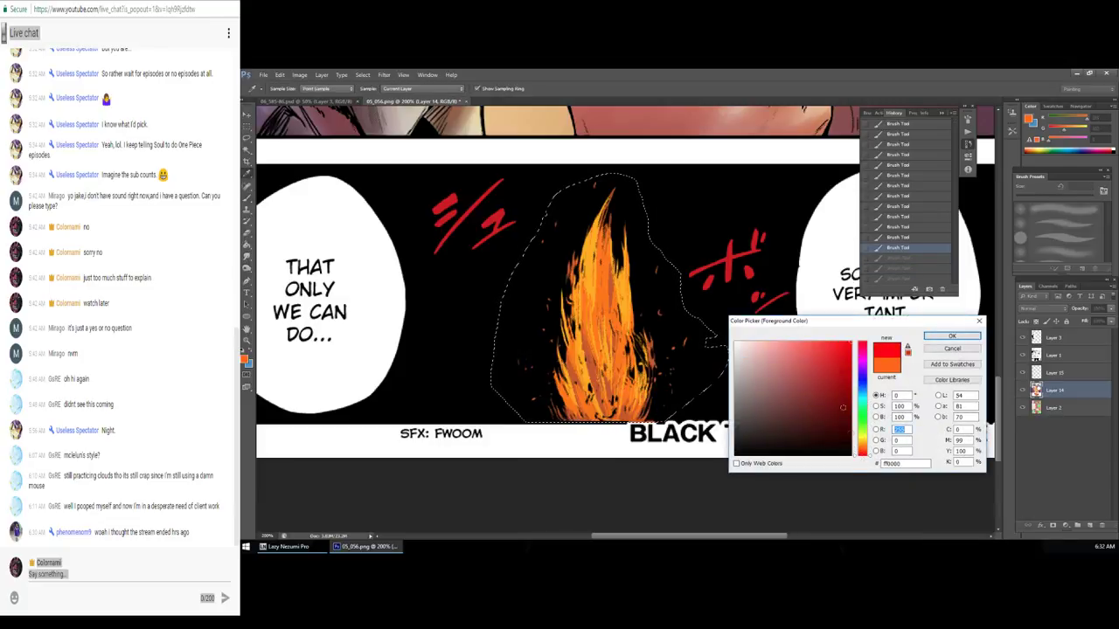
click(845, 361)
click(930, 337)
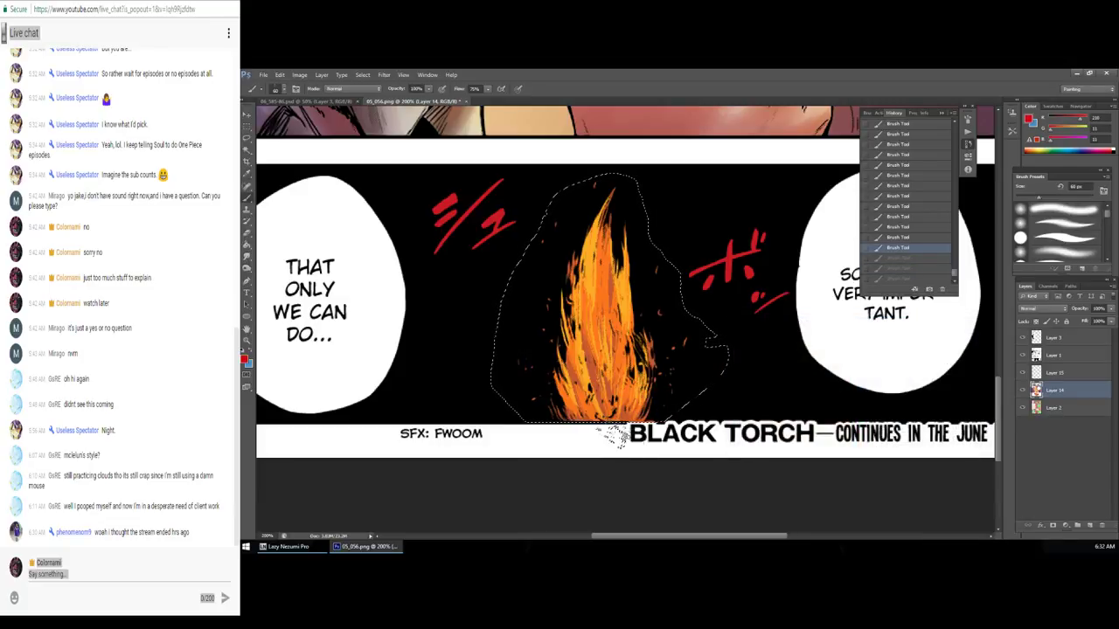
mouse_move(608, 415)
mouse_down()
mouse_move(573, 393)
mouse_move(593, 425)
mouse_up()
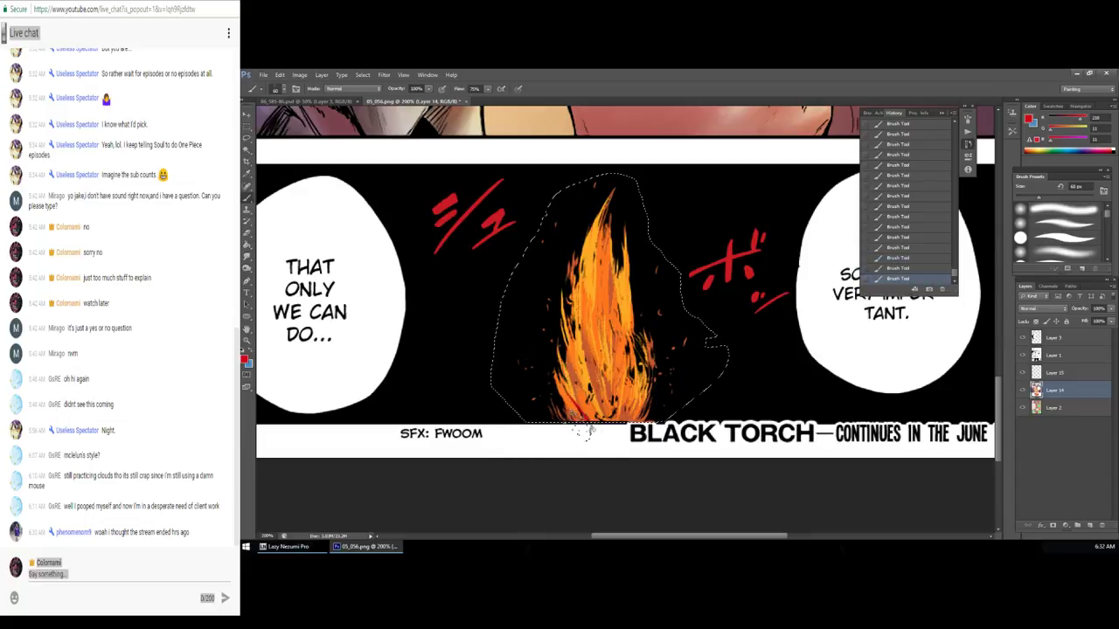
mouse_move(580, 374)
mouse_down()
mouse_move(585, 413)
mouse_move(612, 416)
mouse_up()
drag(601, 357, 615, 414)
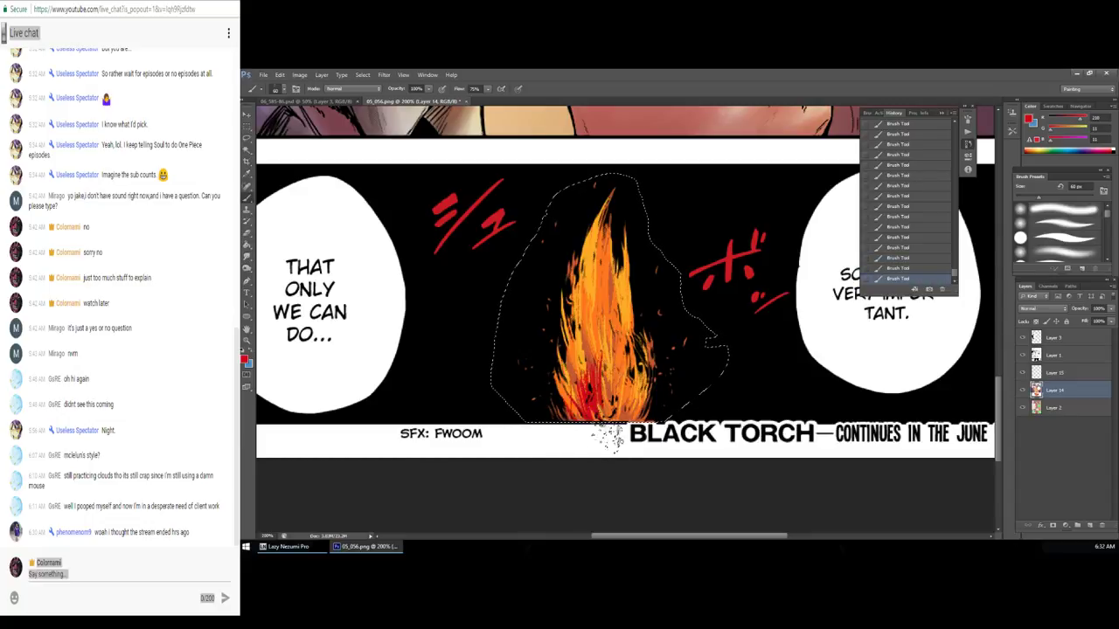
mouse_move(603, 376)
mouse_down()
mouse_move(628, 385)
mouse_move(647, 413)
mouse_move(620, 392)
mouse_up()
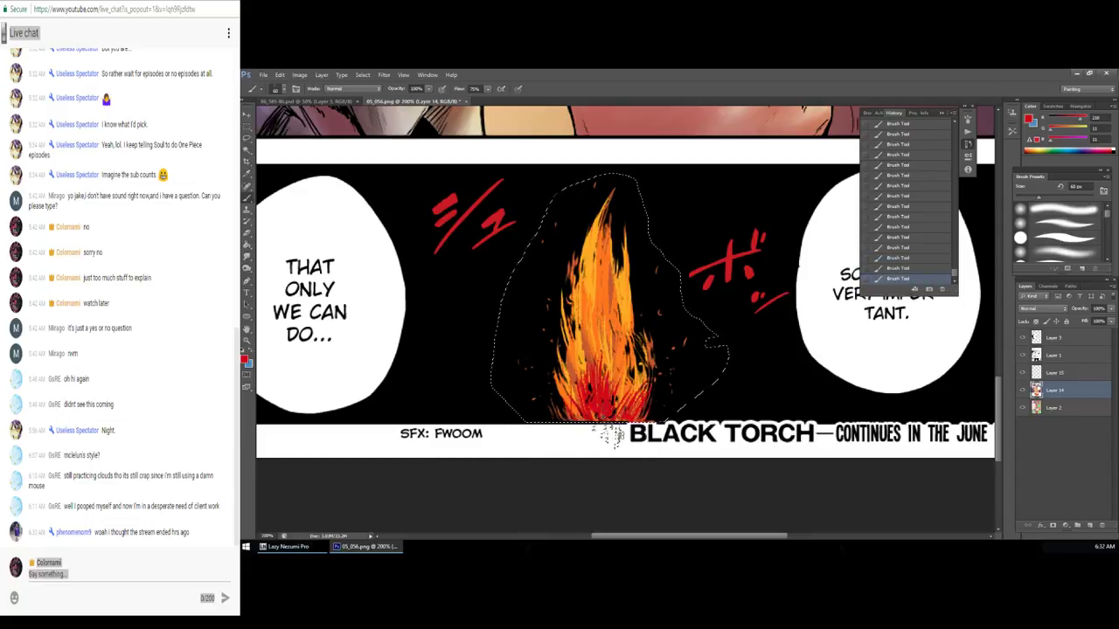
Step: Pick a brighter red and add red-orange strokes to the flame centre
click(246, 357)
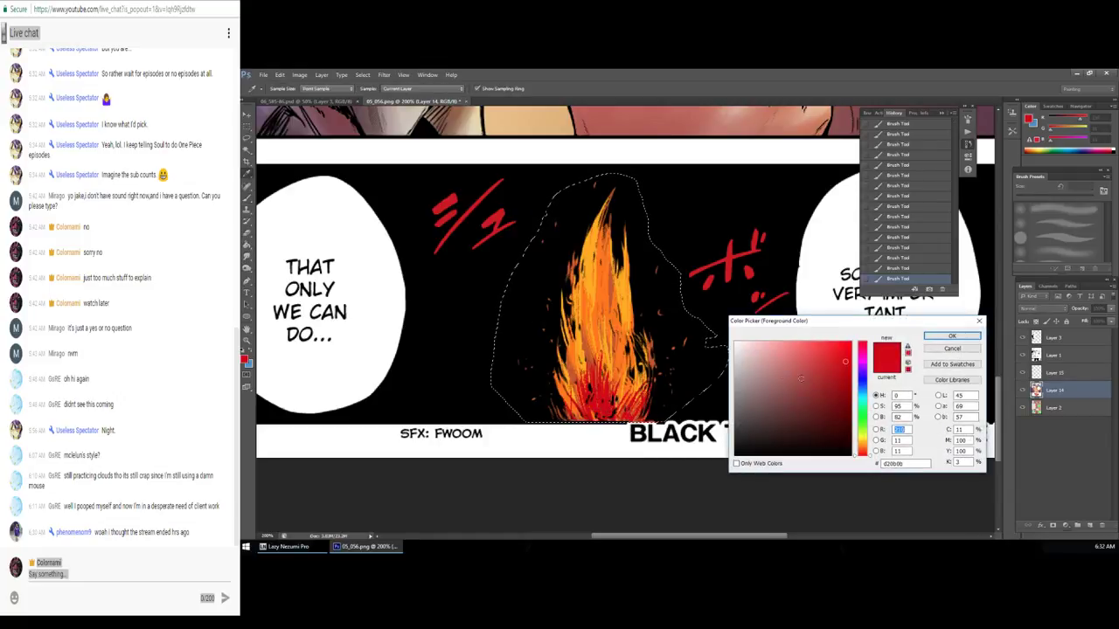
click(953, 338)
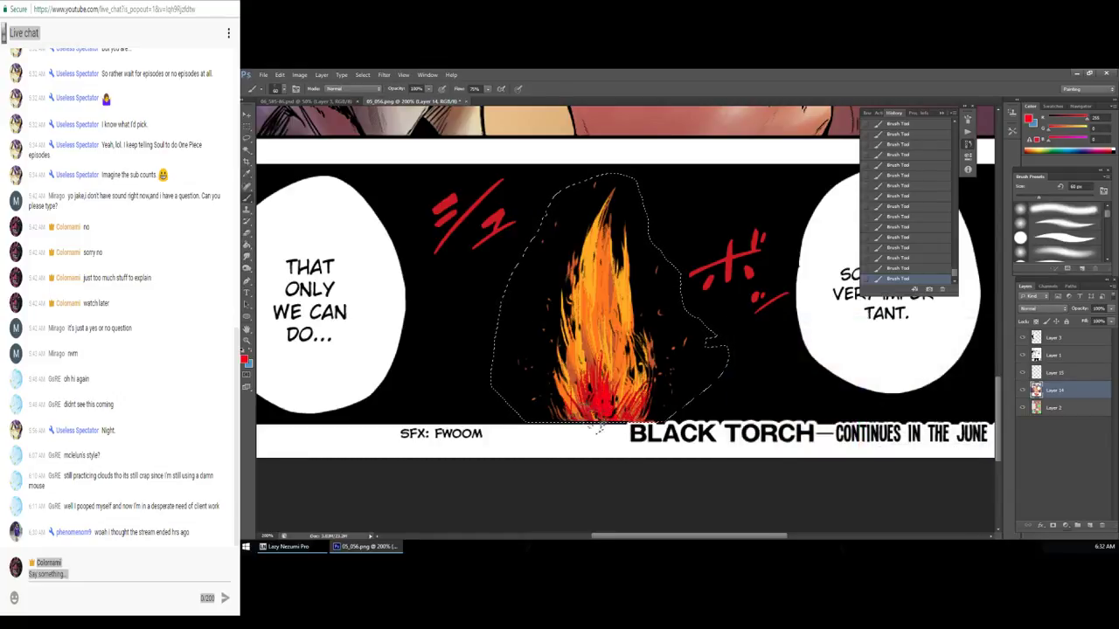
mouse_move(610, 374)
mouse_down()
mouse_move(631, 387)
mouse_move(622, 380)
mouse_move(617, 427)
mouse_up()
mouse_move(579, 363)
mouse_down()
mouse_move(587, 297)
mouse_move(577, 377)
mouse_up()
drag(558, 312, 577, 388)
drag(610, 311, 603, 367)
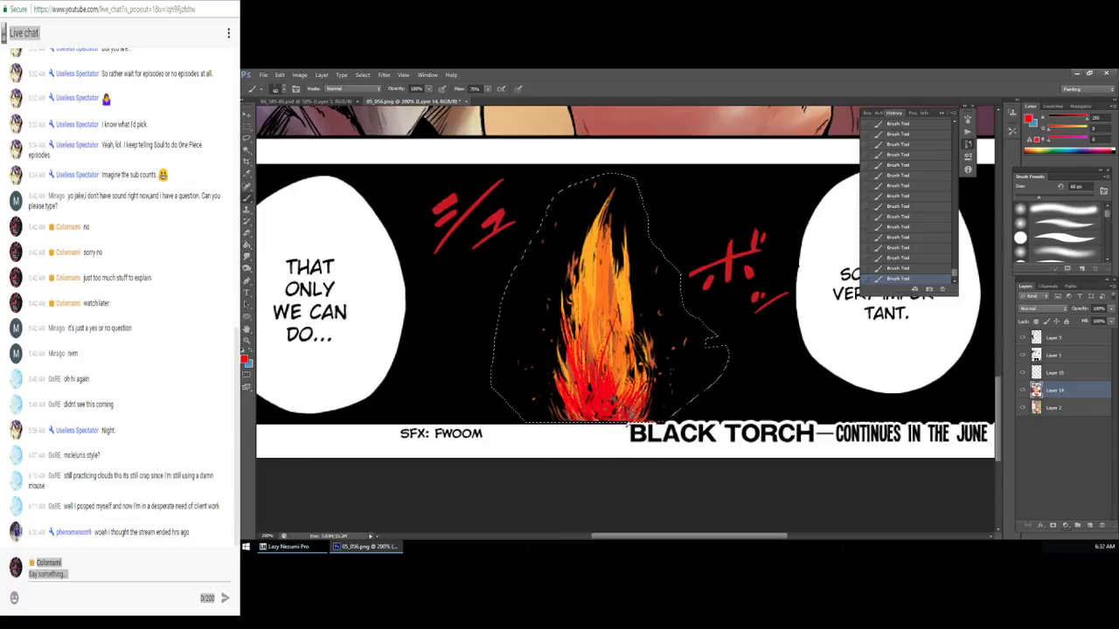
Step: Deselect, zoom out and back in, and brighten the lower flame with red strokes
key(ctrl+d)
key(z)
key(ctrl+minus)
key(ctrl+minus)
key(ctrl+minus)
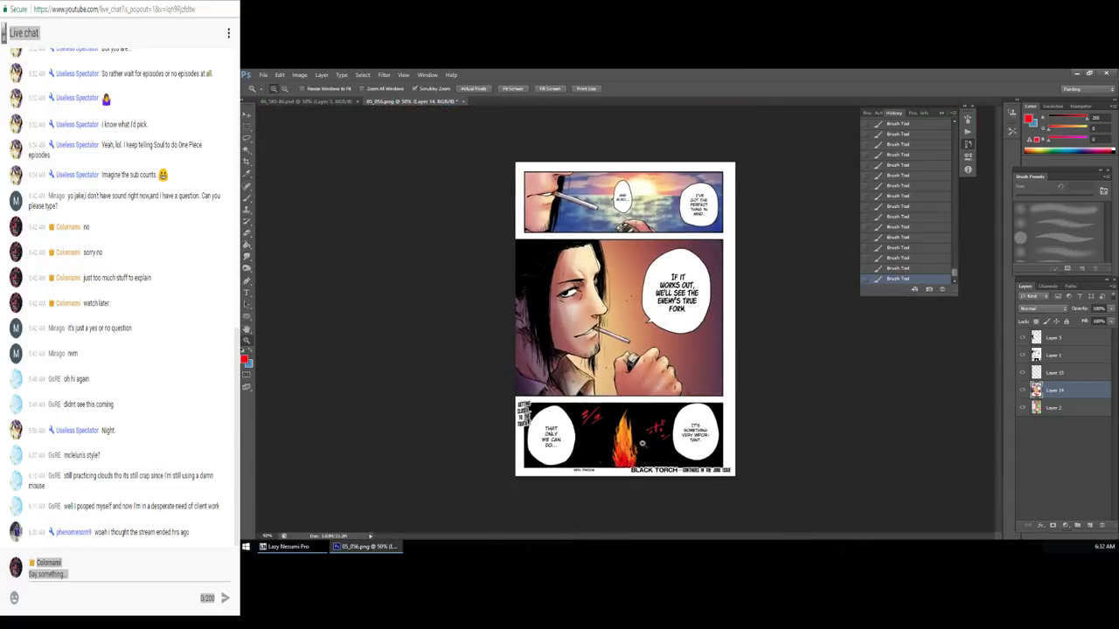
click(642, 444)
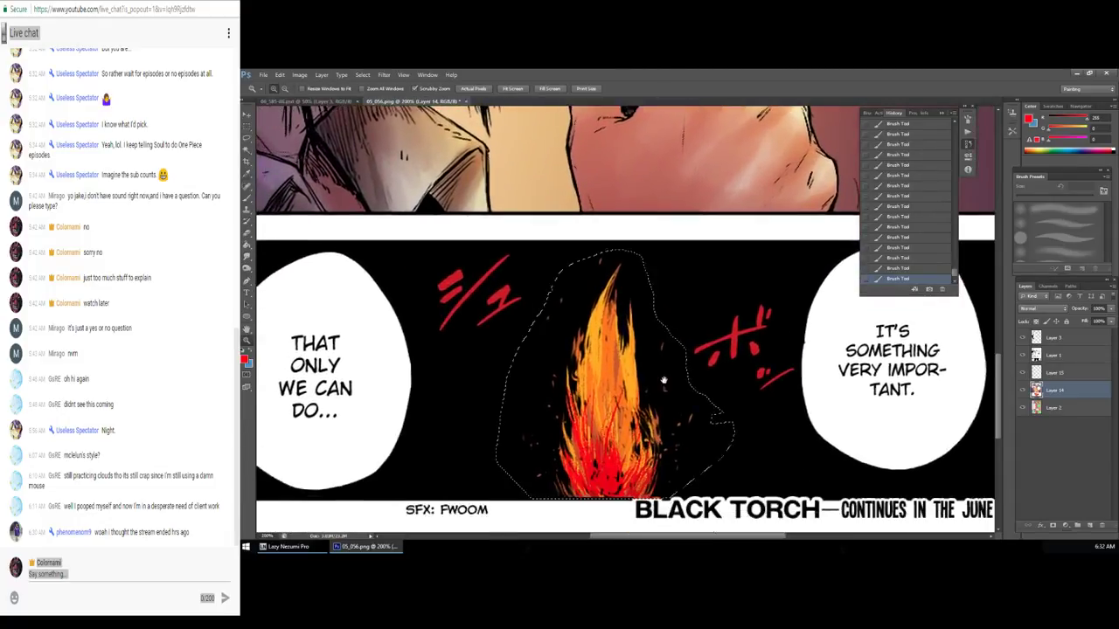
scroll(664, 381, down, 2)
scroll(662, 378, down, 1)
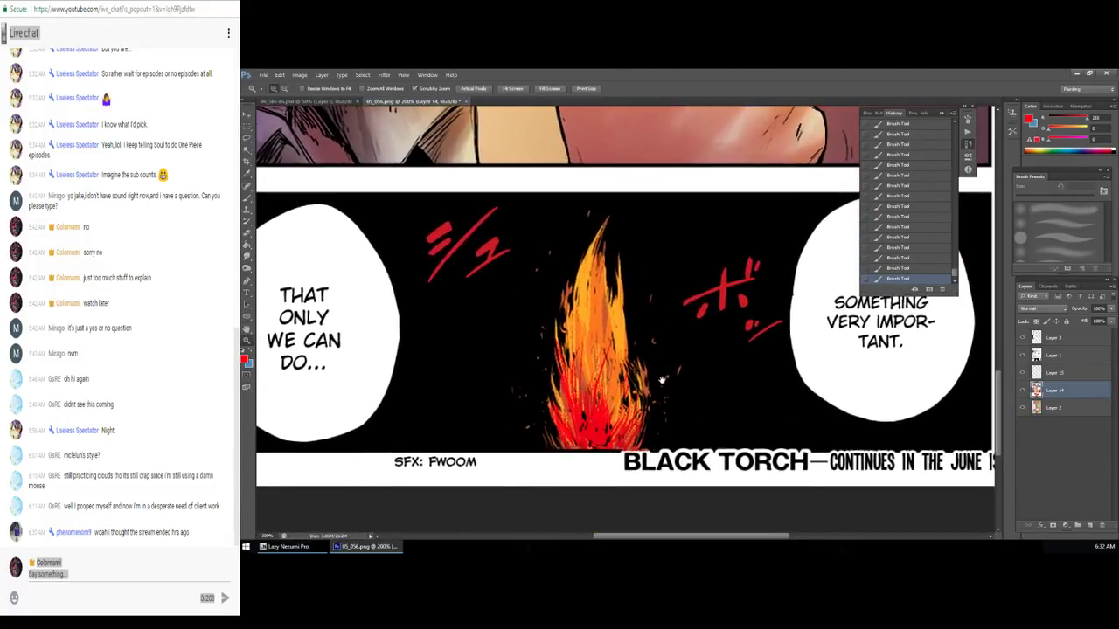
key(b)
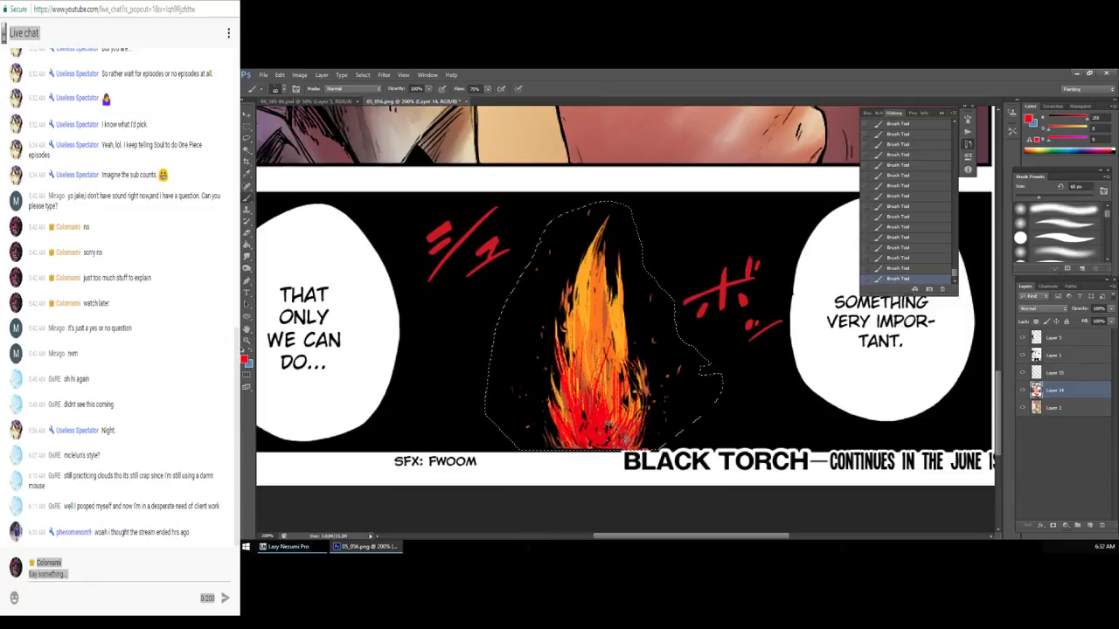
drag(622, 434, 613, 381)
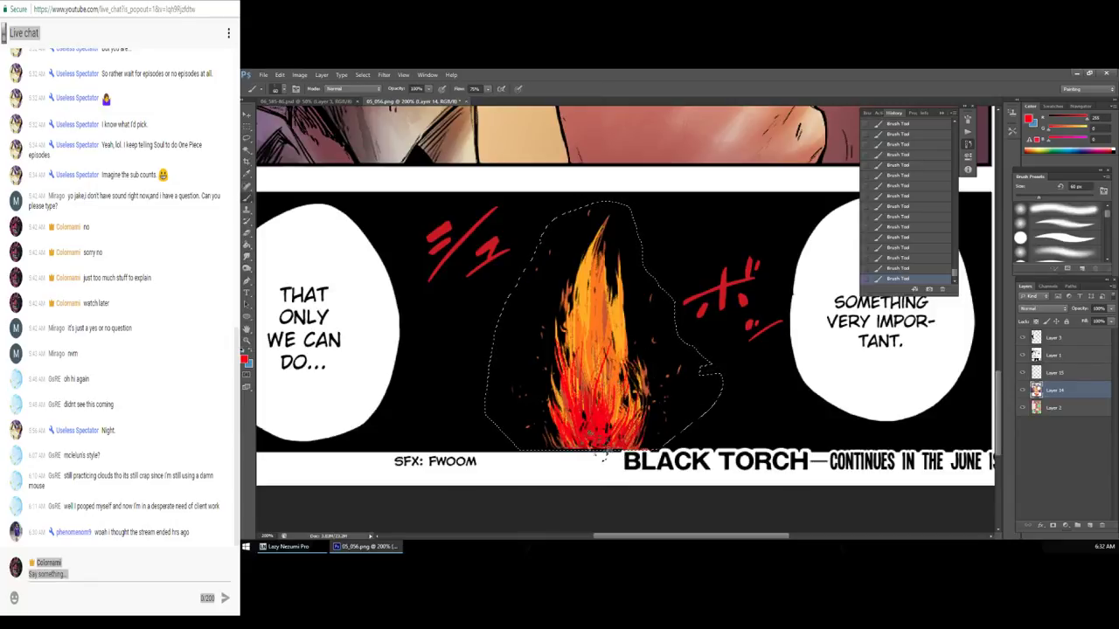
Step: Hide and re-show the linework layer to check the flame's flat colours
click(1022, 355)
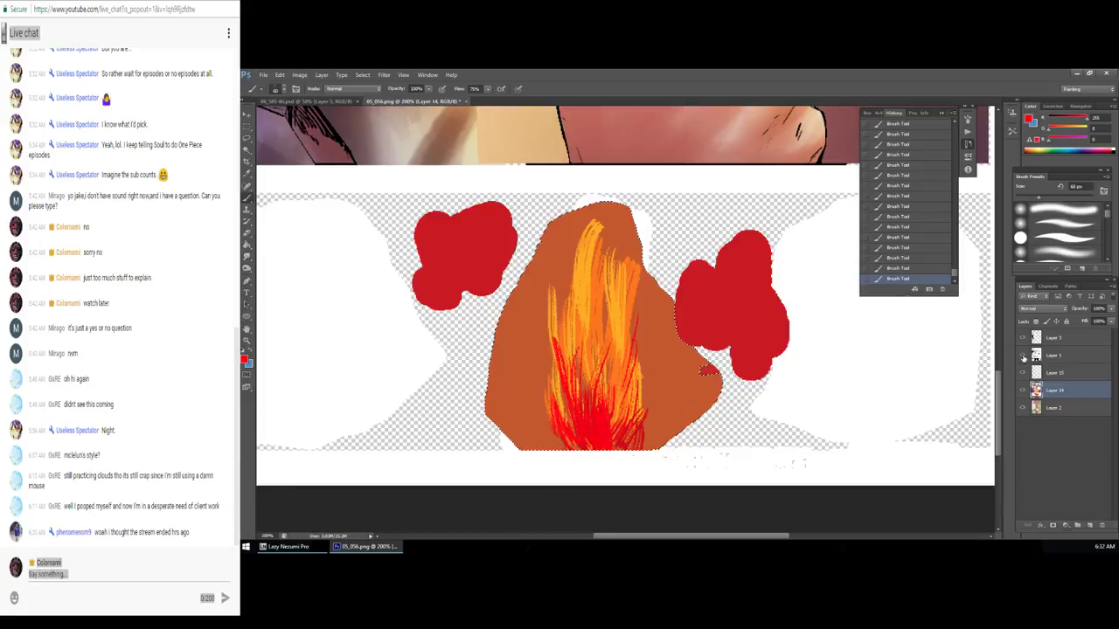
click(1021, 356)
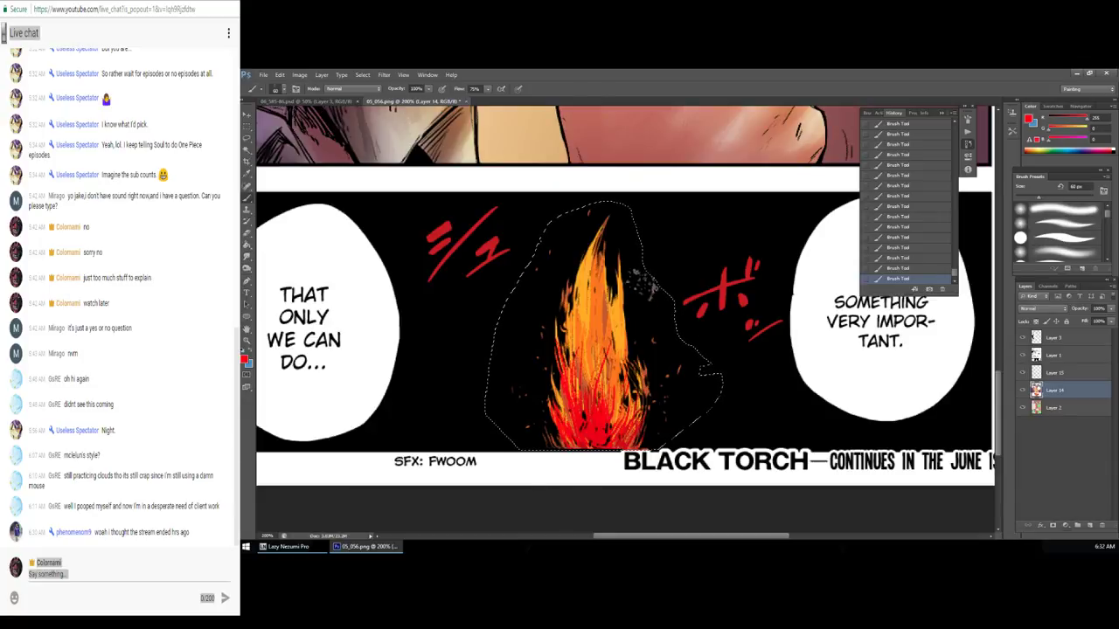
mouse_move(643, 288)
mouse_down()
mouse_move(612, 349)
mouse_move(655, 413)
mouse_up()
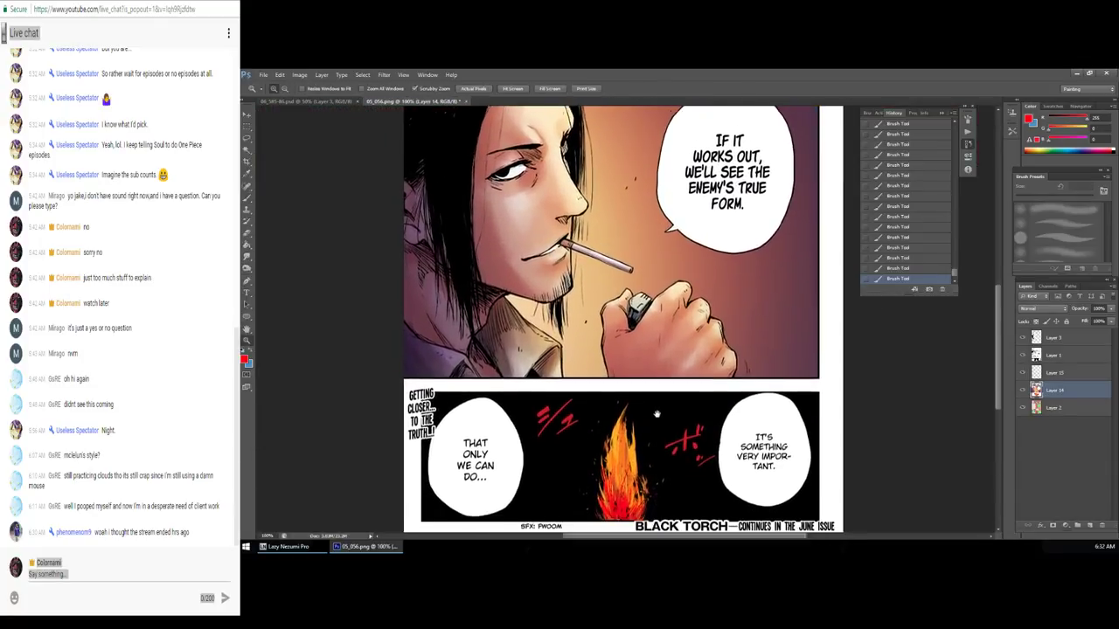
scroll(656, 413, down, 2)
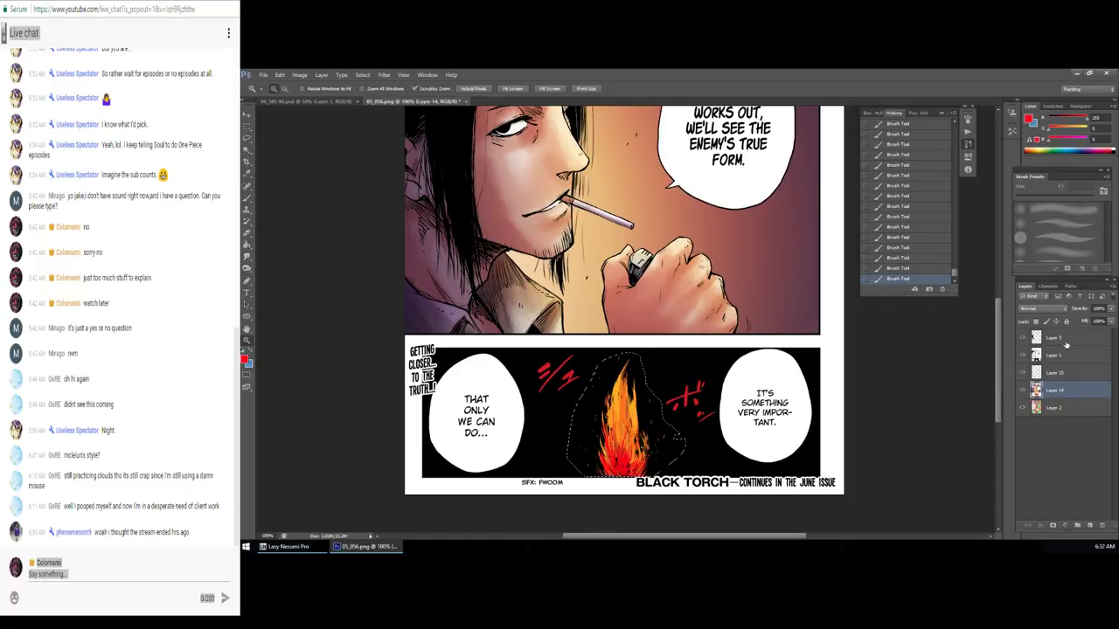
click(1065, 342)
Step: Add a new layer above Layer 3 with a soft 400 px orange brush
click(1089, 525)
key(b)
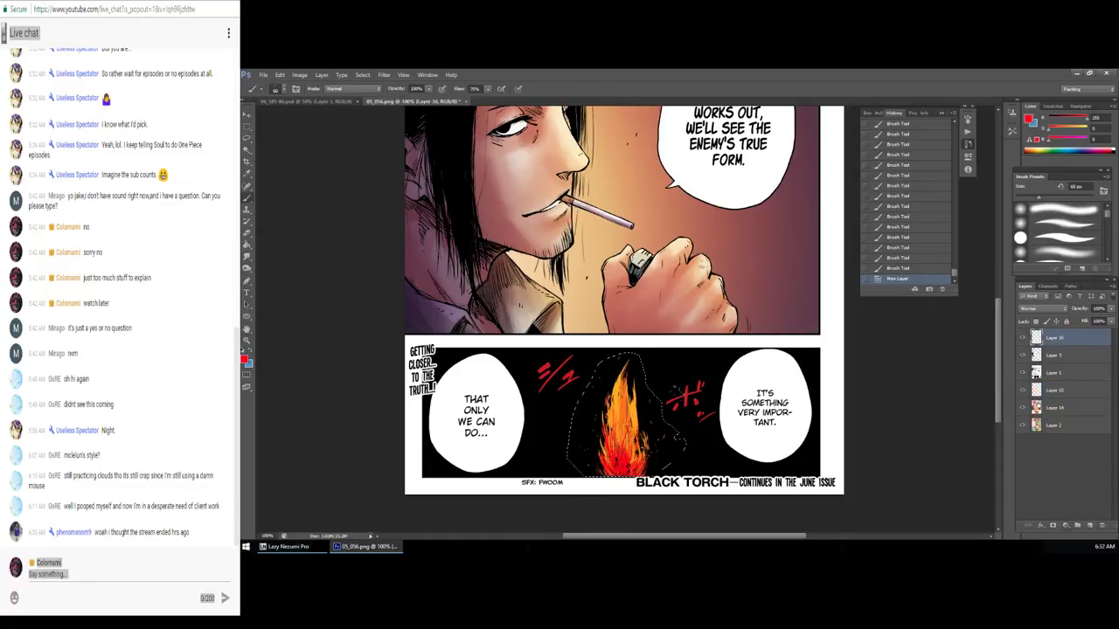
click(1063, 228)
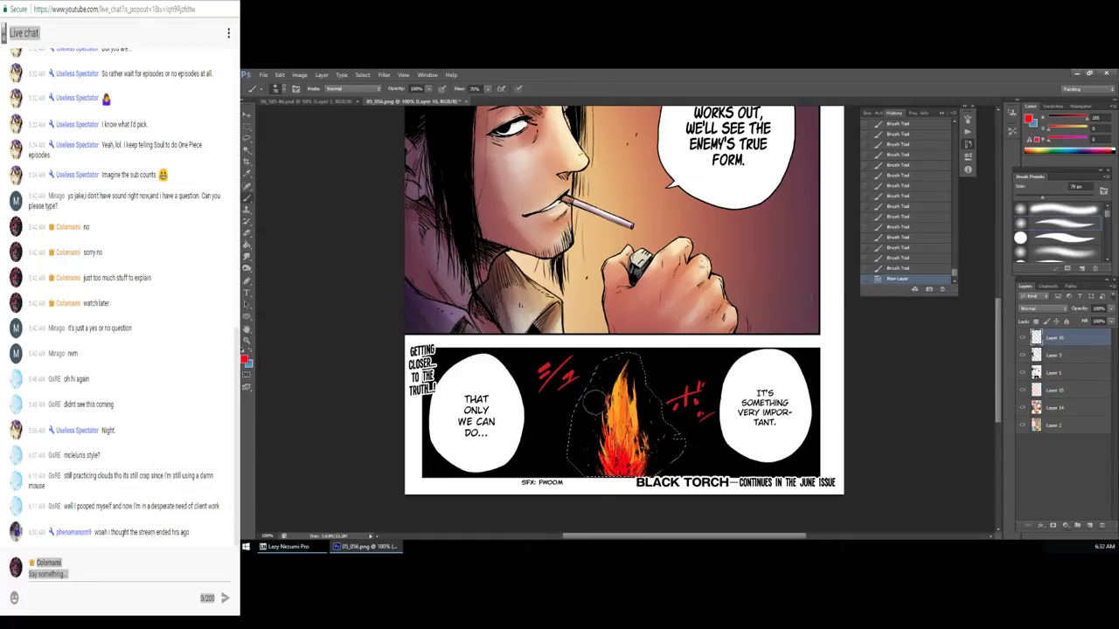
key(bracketright)
key(bracketright)
key(bracketright)
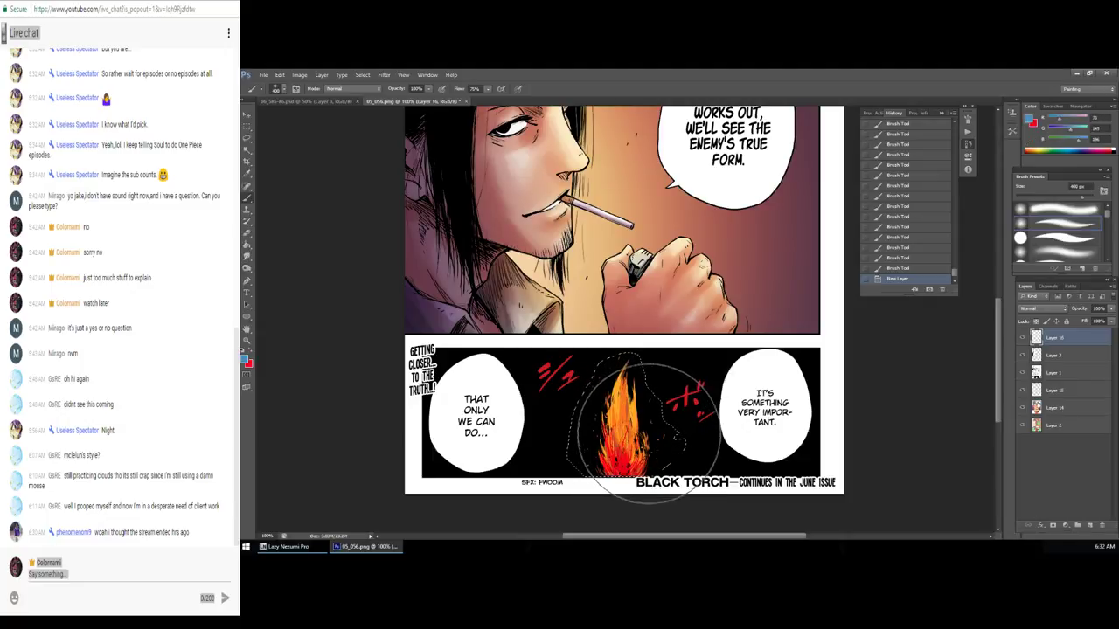
key(i)
click(866, 451)
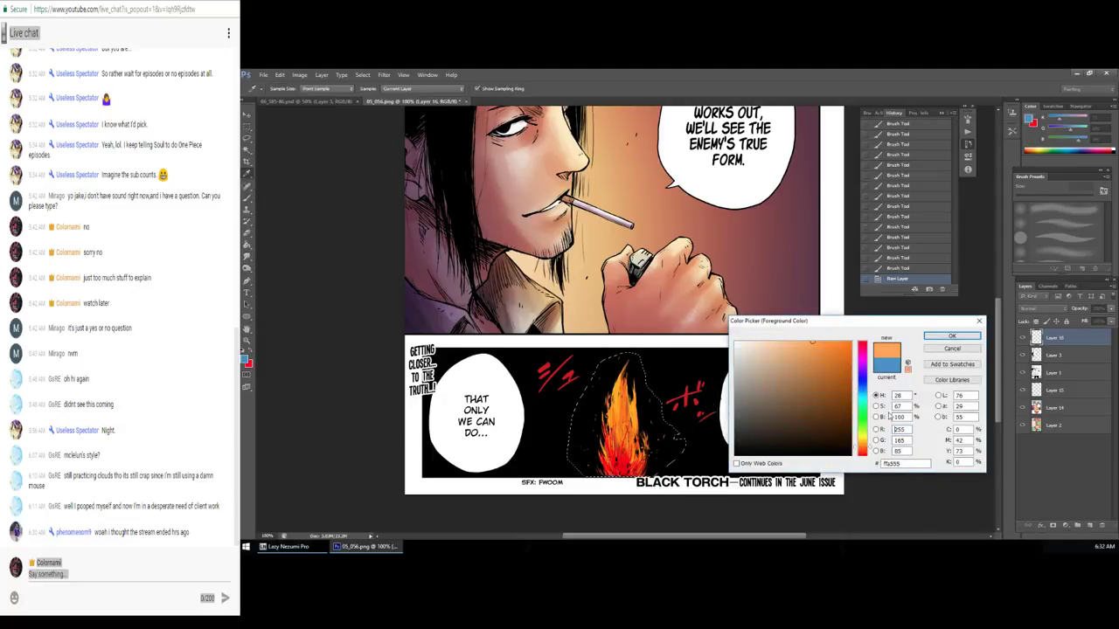
click(952, 336)
Step: Paint an orange glow over the fire and set the layer to Hard Light
mouse_move(622, 410)
mouse_down()
mouse_move(621, 455)
mouse_move(627, 434)
mouse_up()
key(ctrl+z)
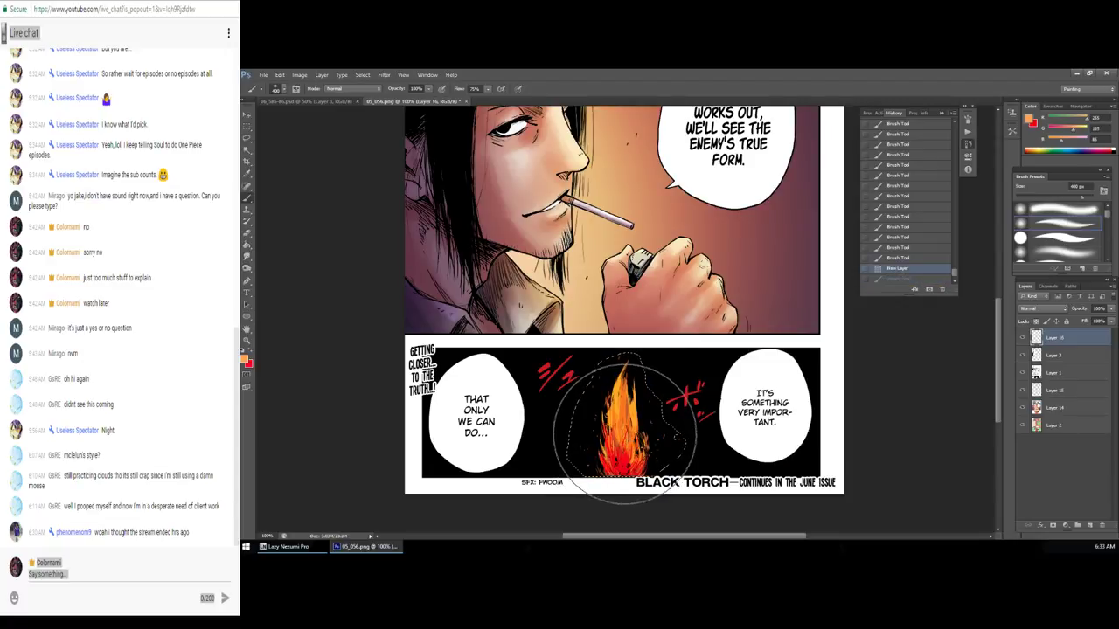
key(ctrl+d)
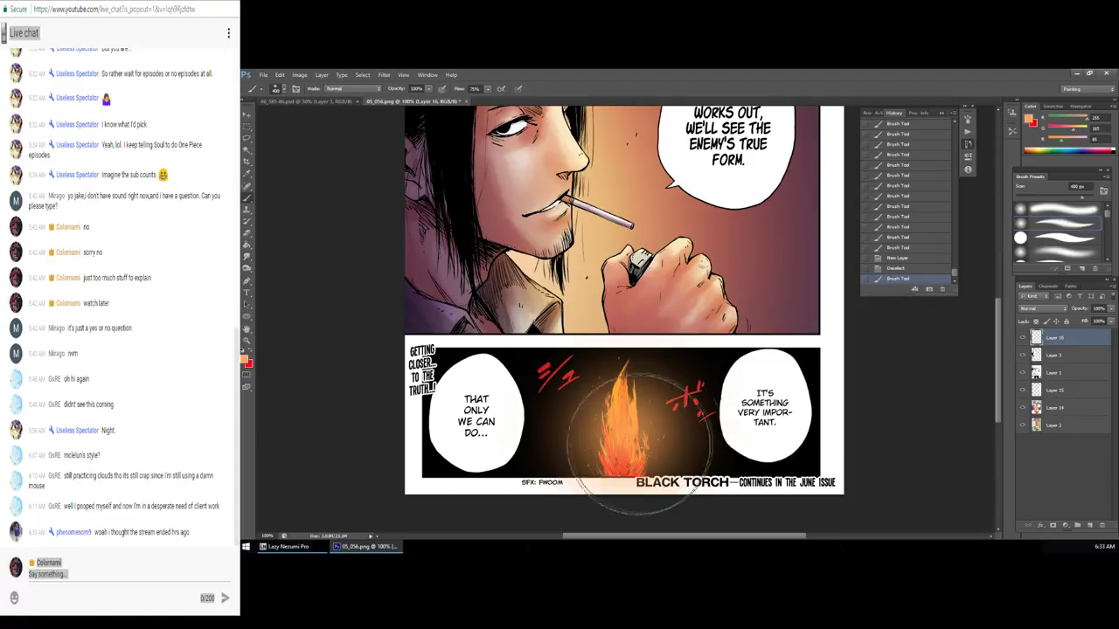
drag(622, 445, 636, 449)
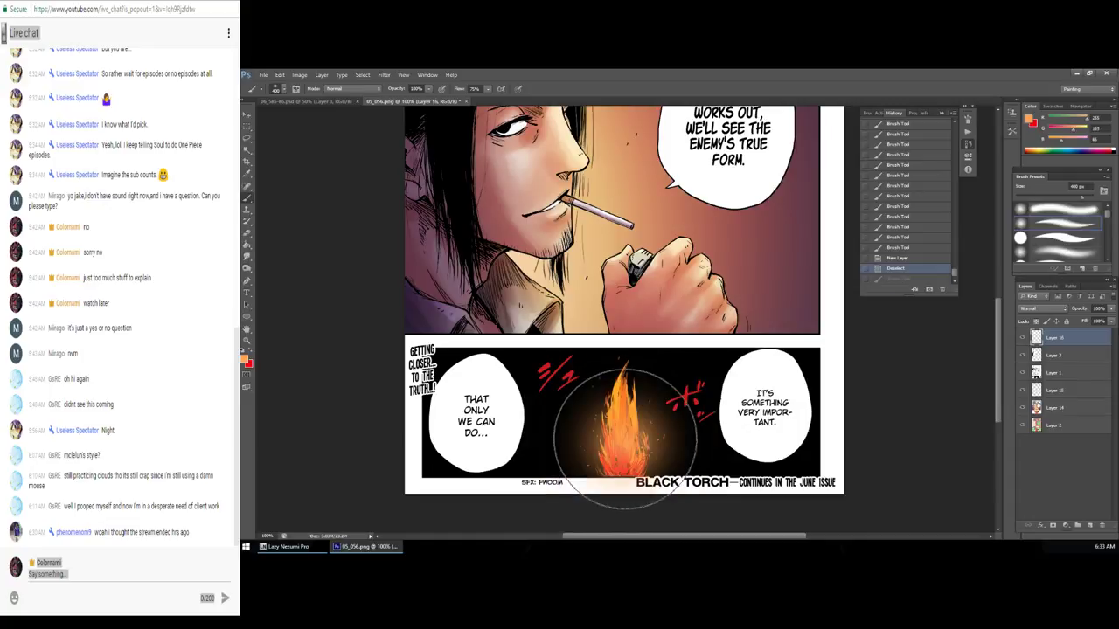
key(ctrl+z)
key(ctrl+z)
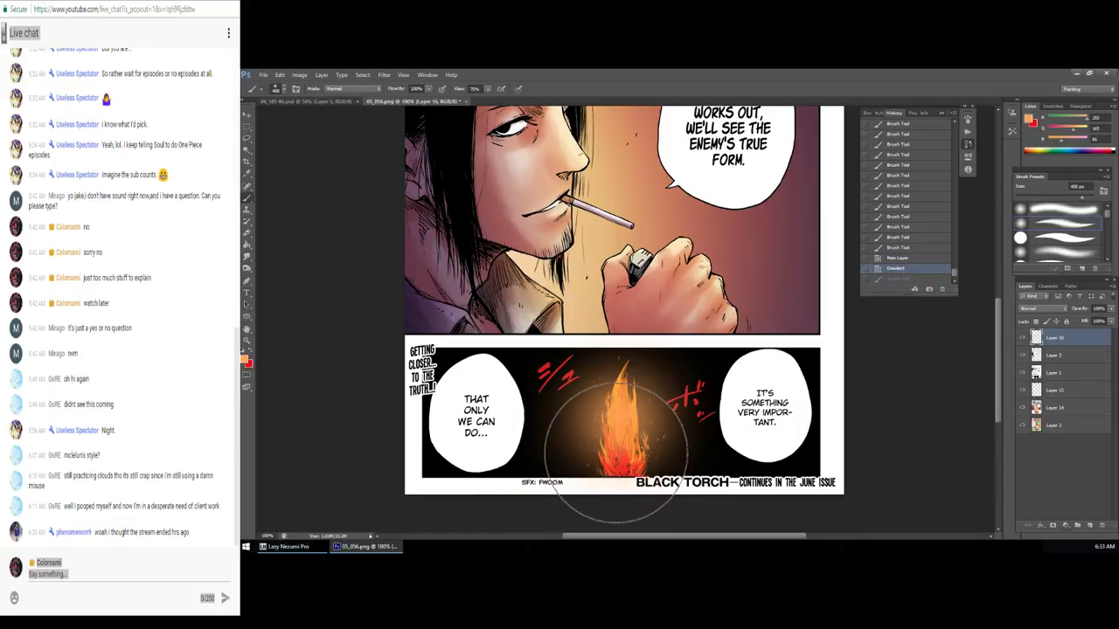
key(ctrl+z)
key(ctrl+z)
key(ctrl+z)
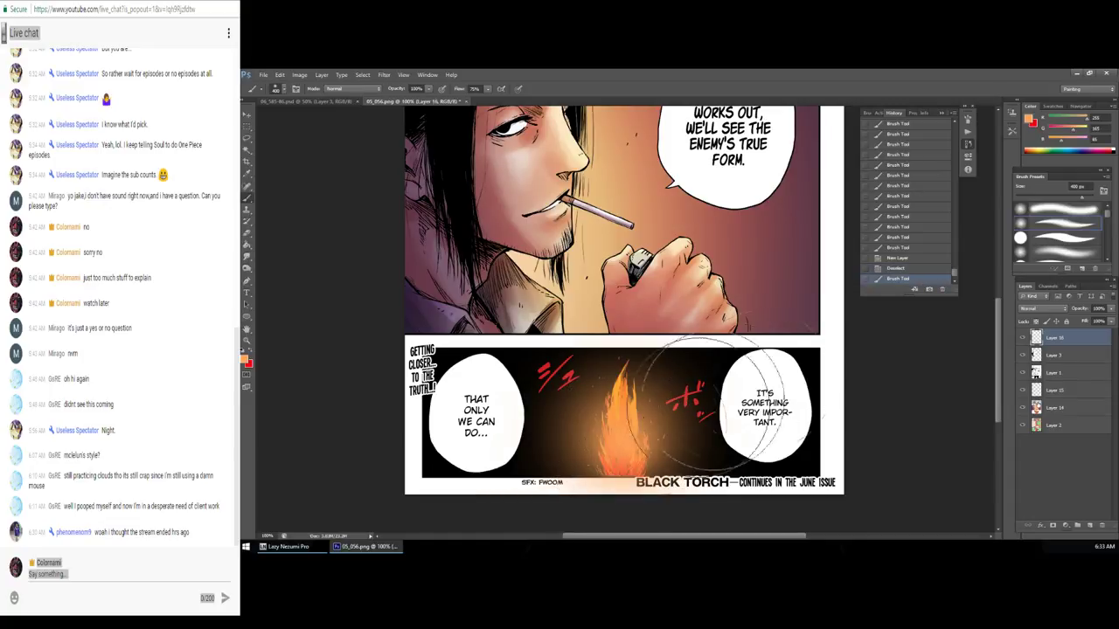
click(1042, 309)
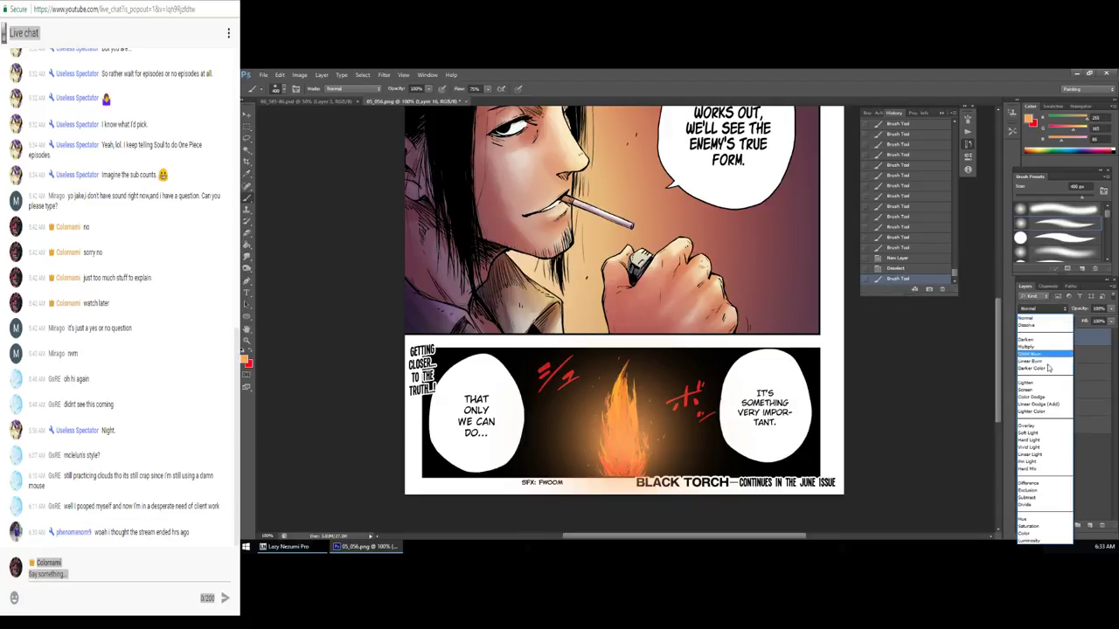
click(1046, 440)
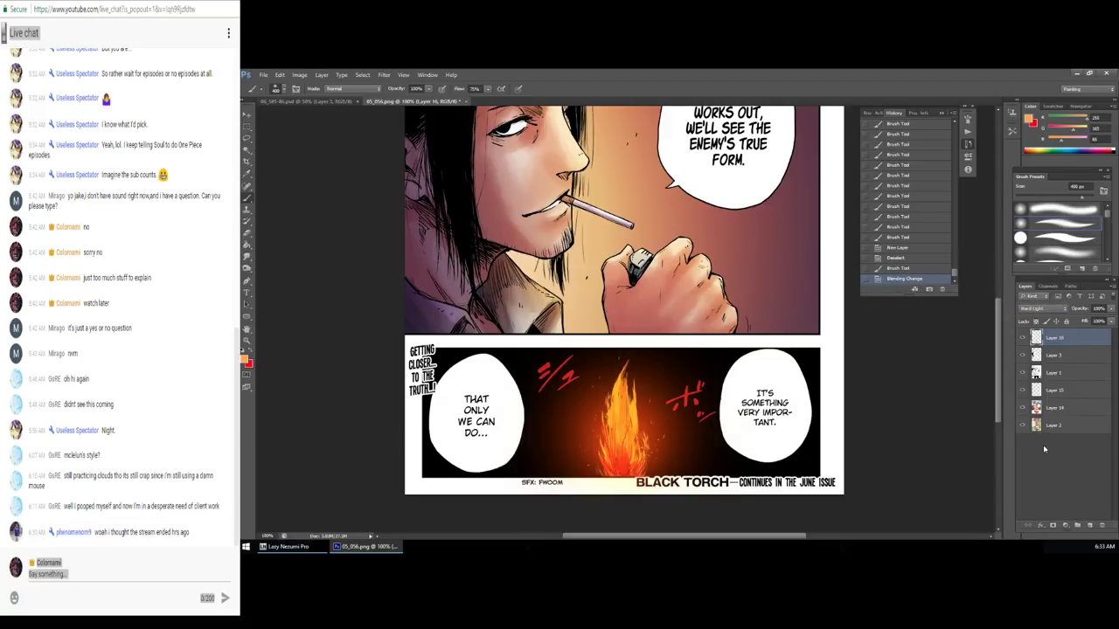
Step: Enlarge the brush to about 700 px and switch to the Eraser to trim the glow
mouse_move(664, 489)
mouse_down()
mouse_move(717, 419)
mouse_move(559, 455)
mouse_up()
key(ctrl+z)
key(bracketright)
key(bracketright)
key(bracketright)
key(e)
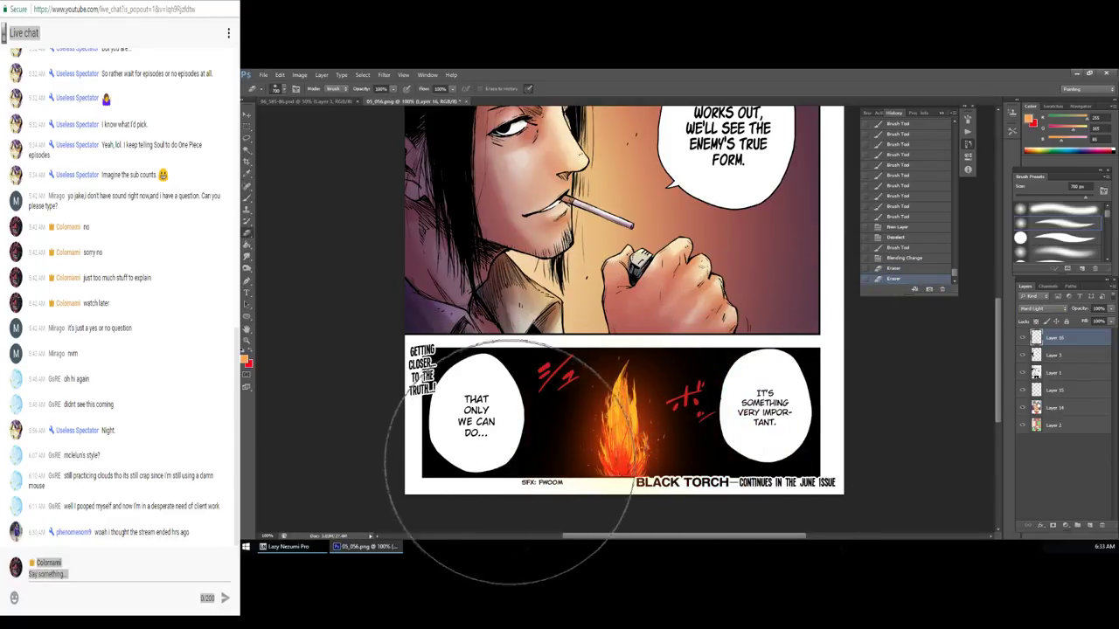
key(z)
alt+click(660, 395)
alt+click(650, 460)
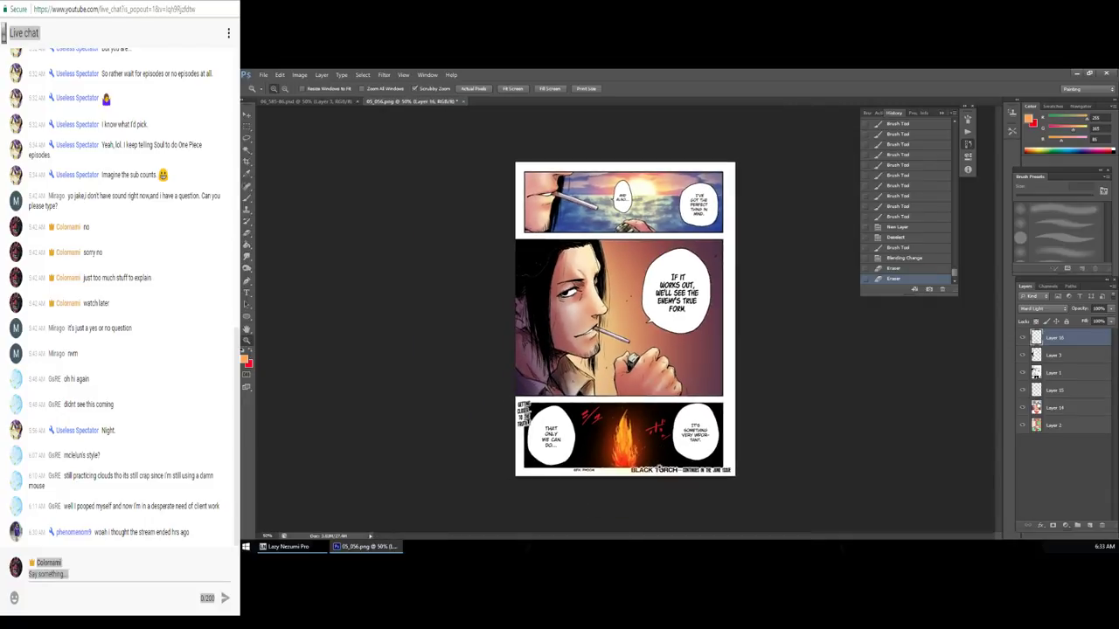
Step: Magic-wand select the fire area from Layer 2, then make Layer 14 active
click(659, 470)
alt+click(670, 477)
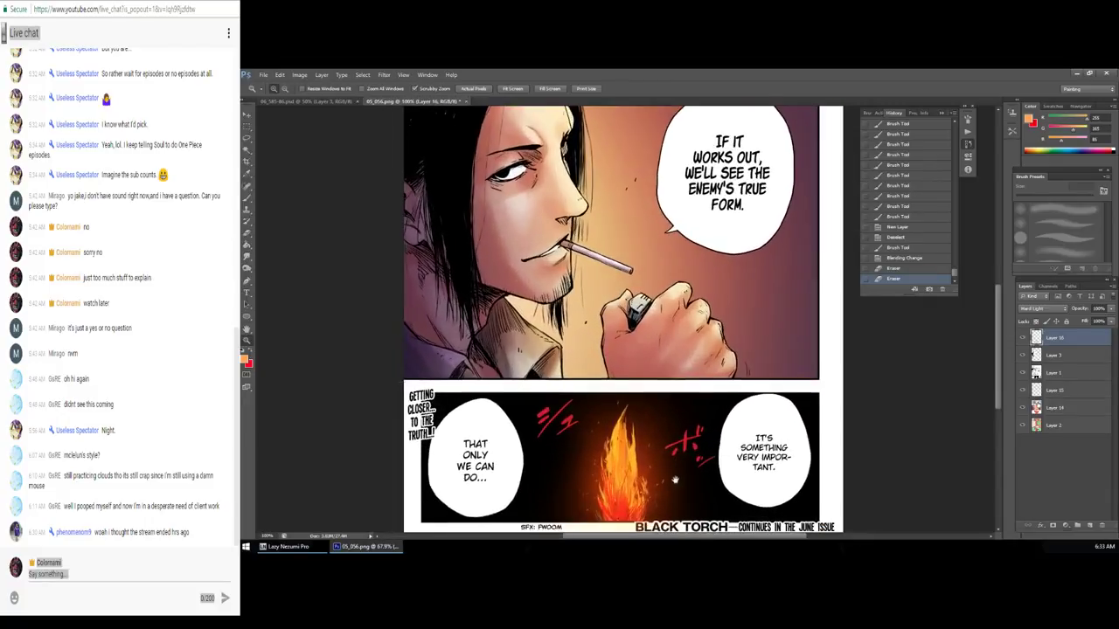
scroll(675, 479, down, 1)
ctrl+click(642, 450)
key(w)
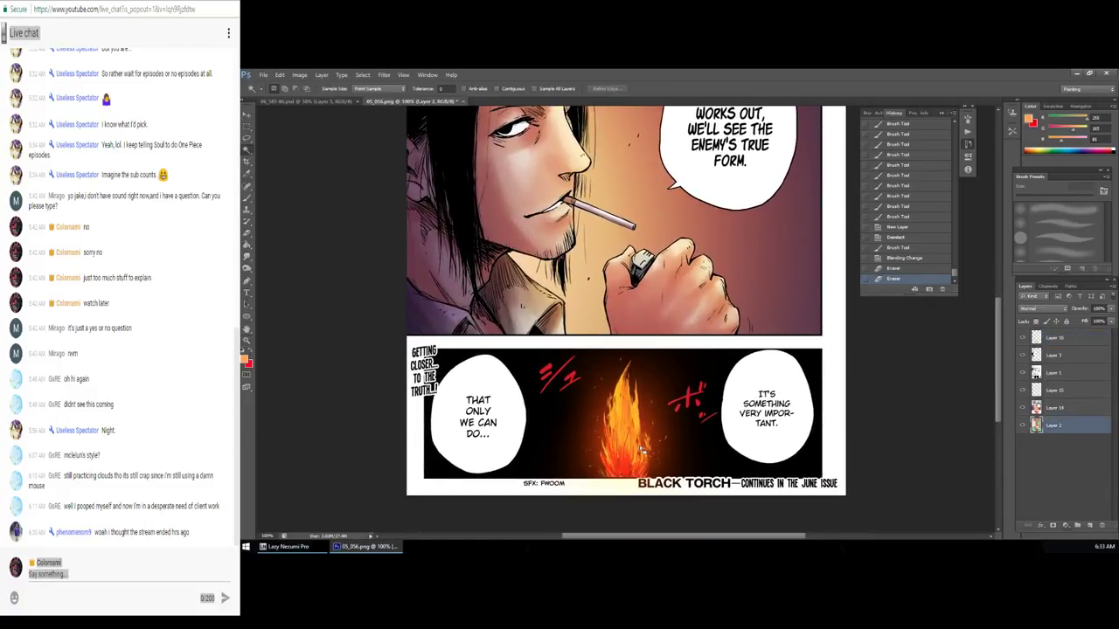
click(640, 449)
click(1065, 408)
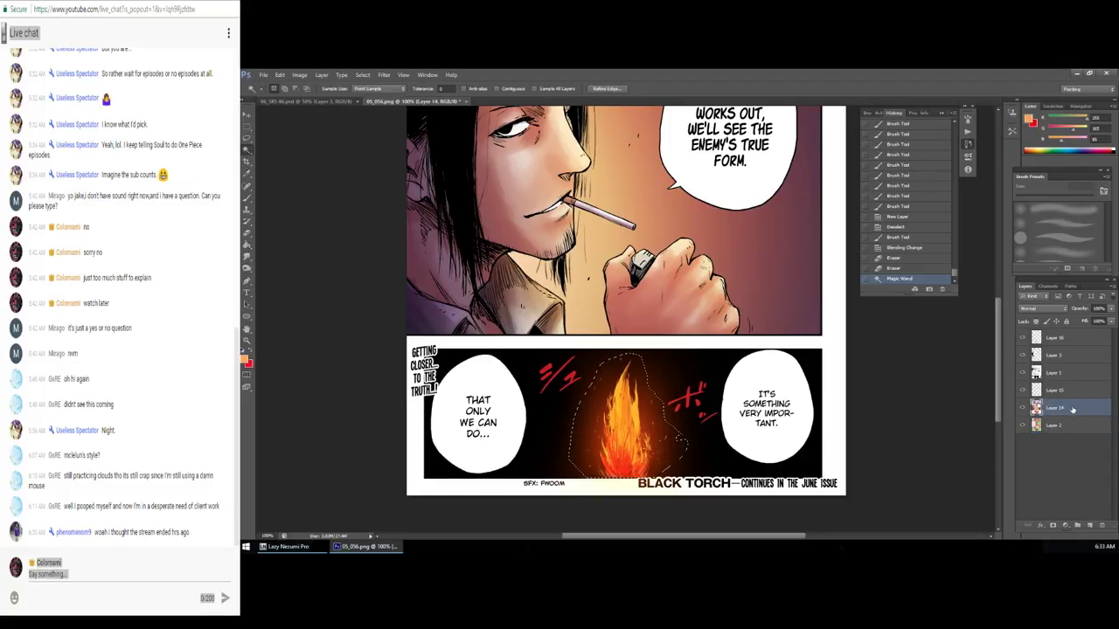
Step: Try Color Balance shifts toward cyan and less yellow, then cancel
key(ctrl+b)
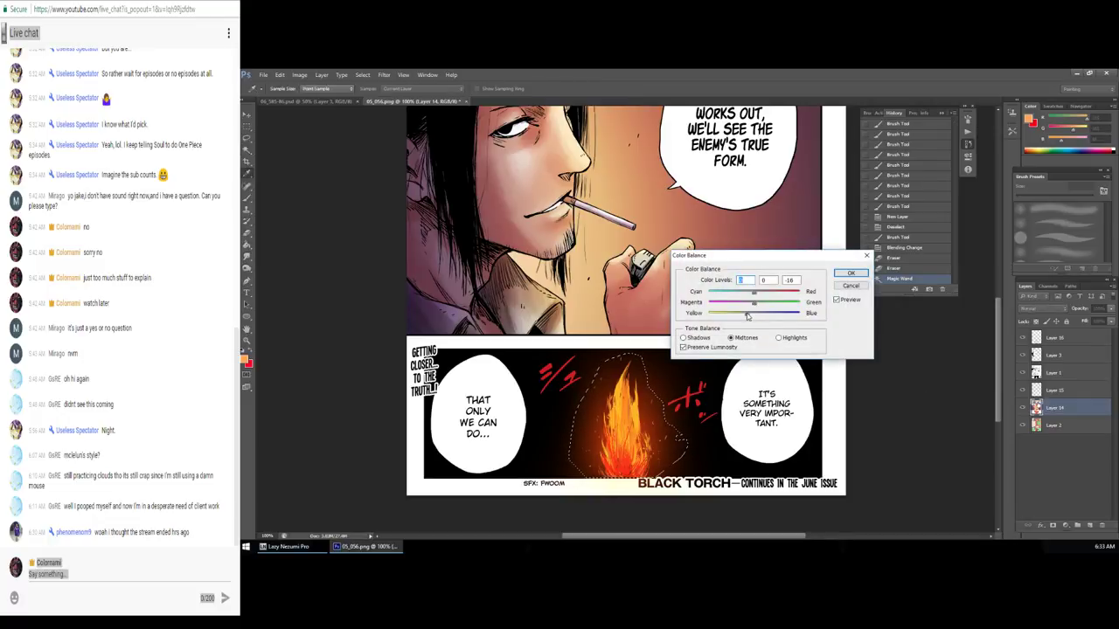
drag(712, 312, 736, 312)
drag(757, 292, 695, 292)
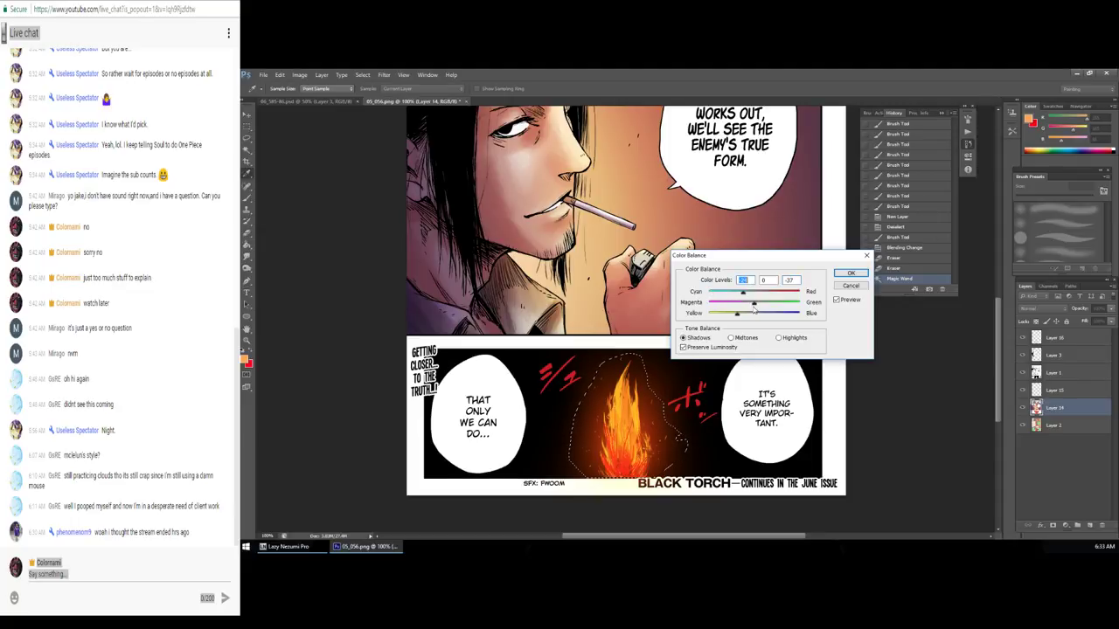
click(853, 287)
Step: Shift the selection's hue with Hue/Saturation, apply it, and deselect
key(ctrl+u)
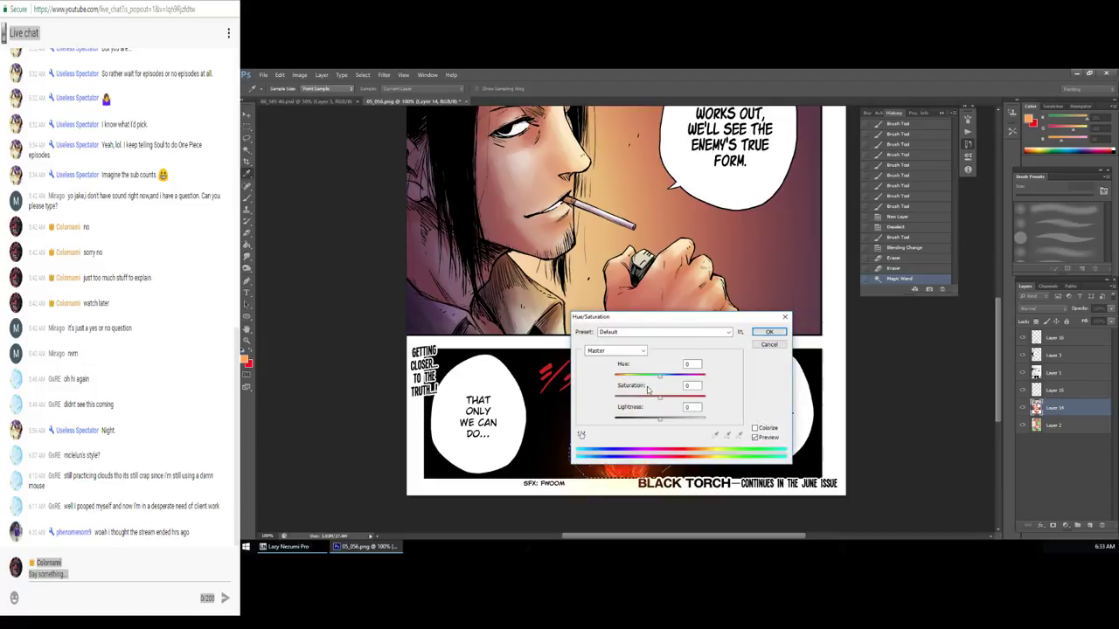
drag(672, 317, 773, 241)
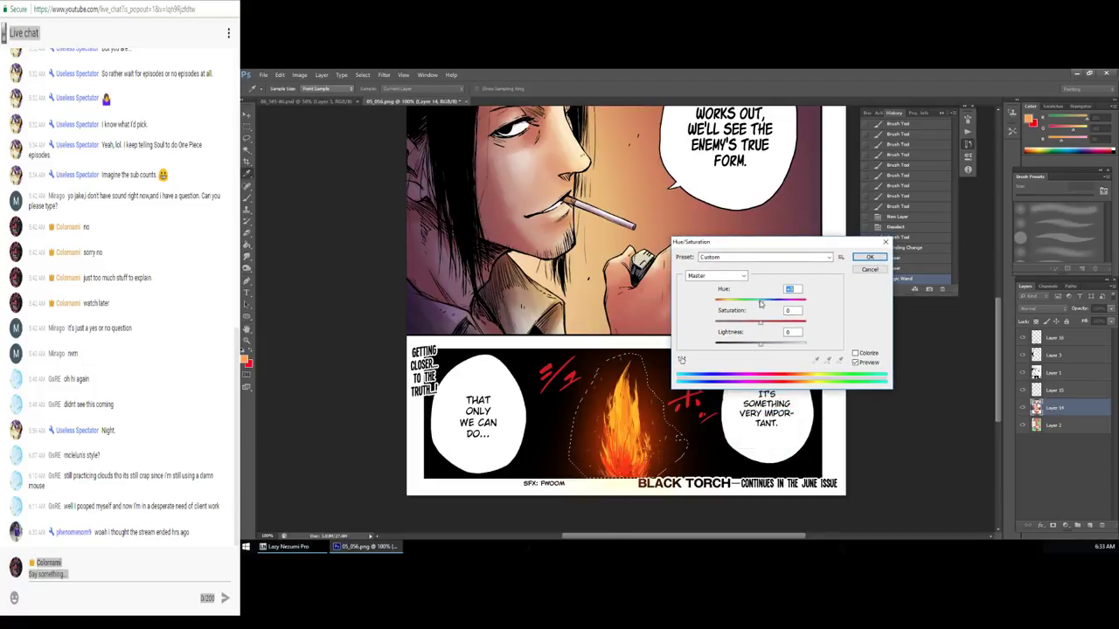
drag(760, 303, 764, 302)
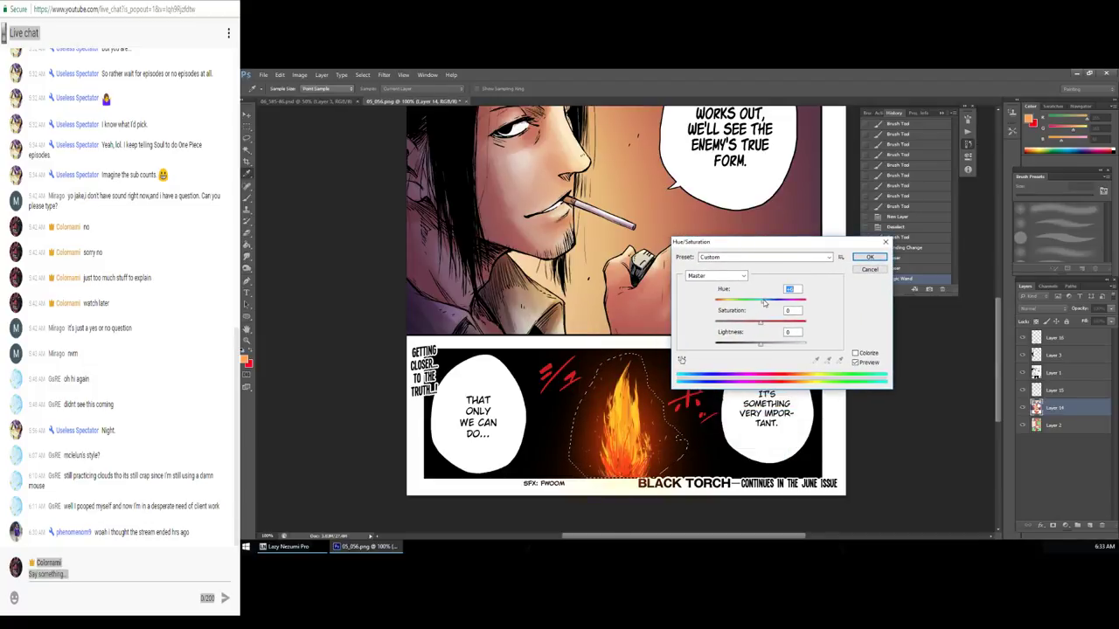
click(863, 257)
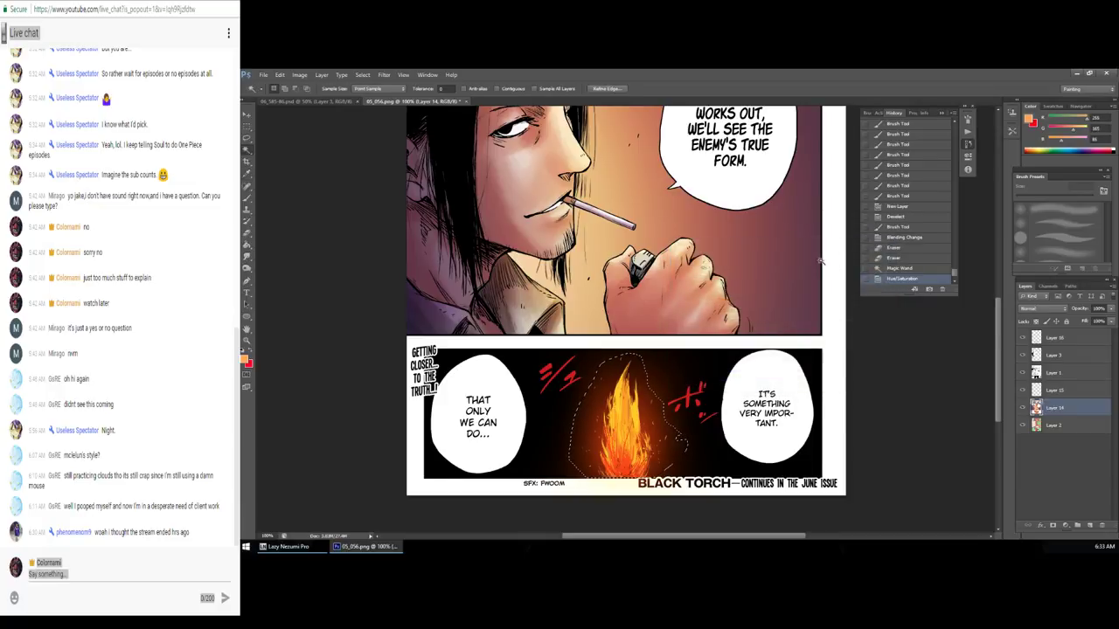
key(ctrl+d)
Step: Preview a Hue/Saturation hue shift on Layer 15, then cancel it
key(z)
alt+click(693, 335)
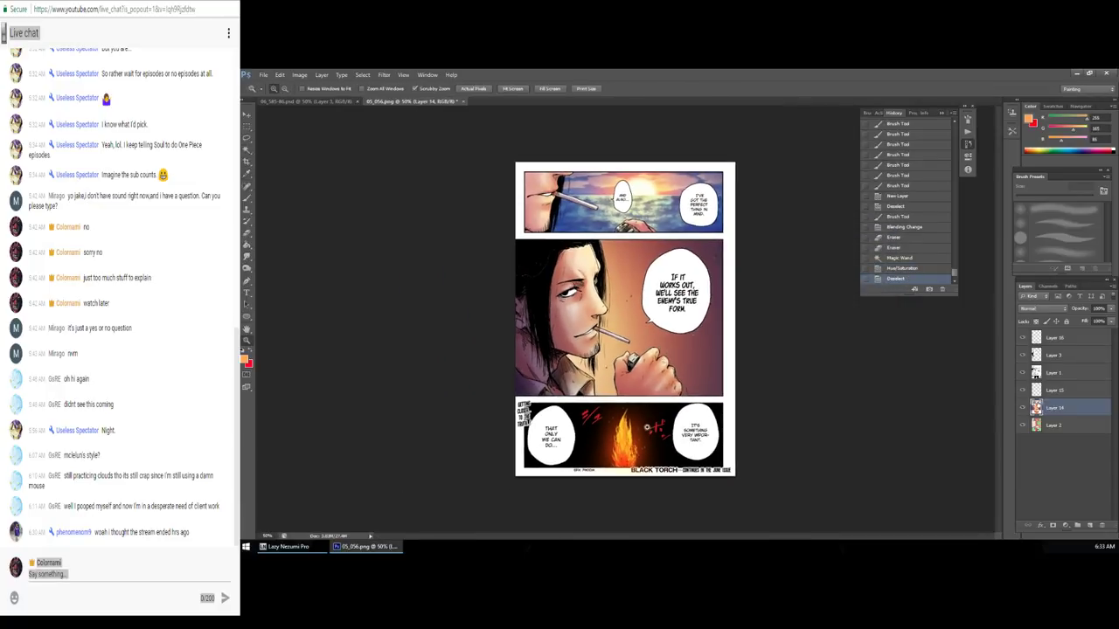
click(630, 447)
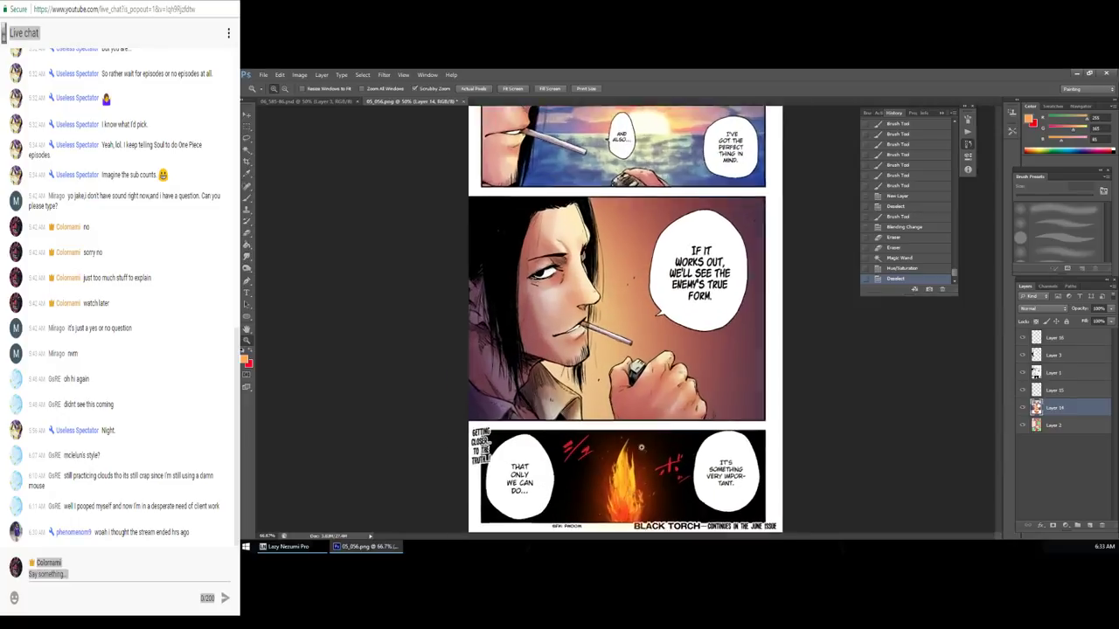
click(1042, 389)
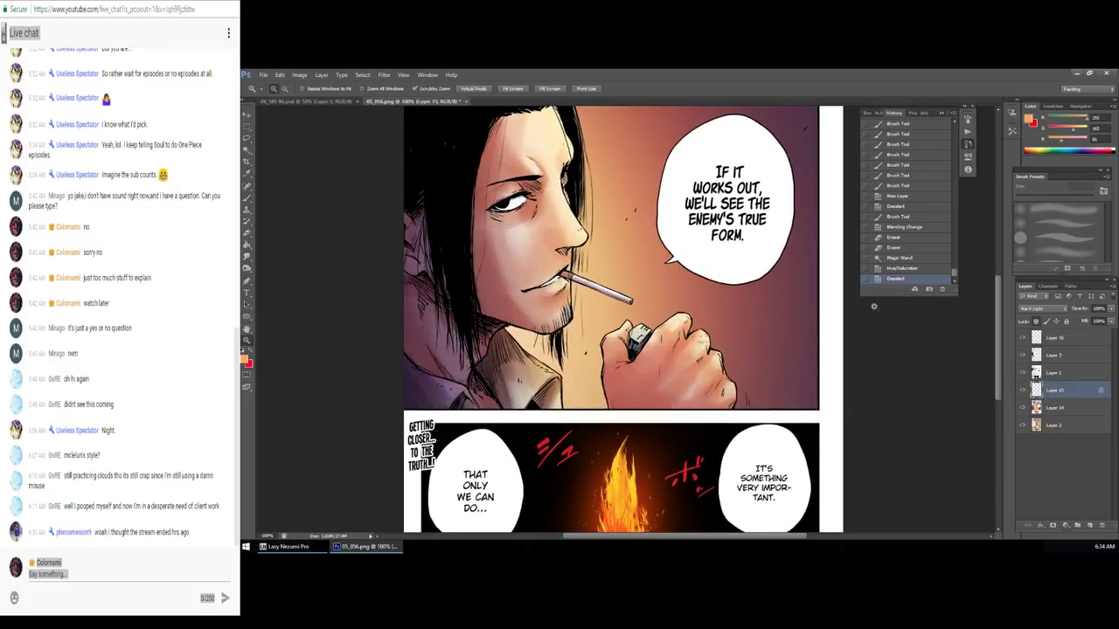
drag(668, 418, 677, 333)
key(ctrl+u)
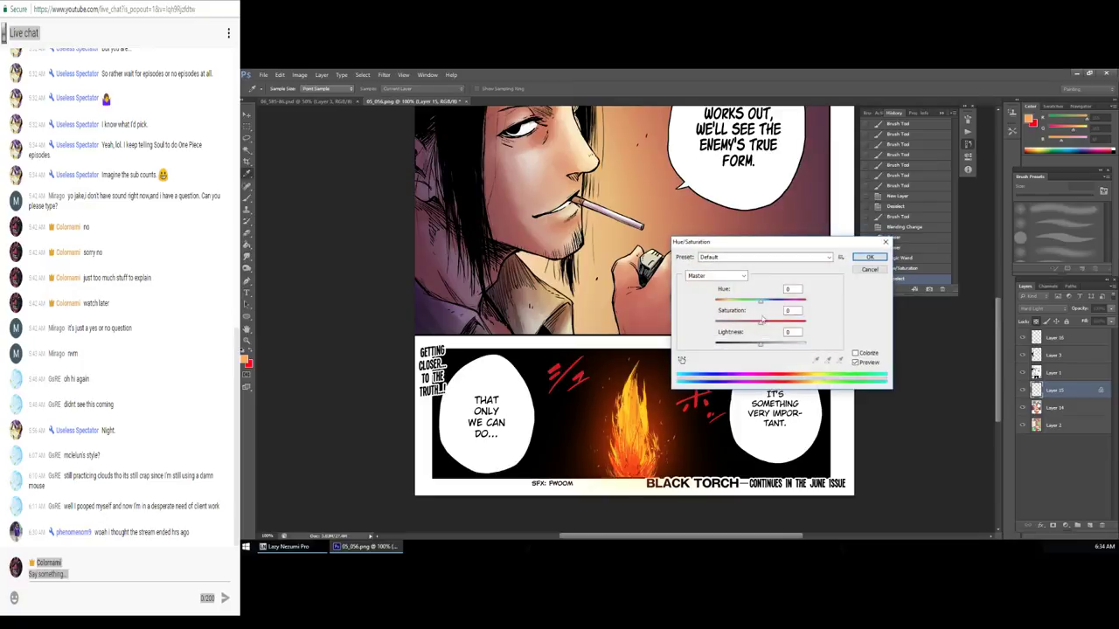
drag(760, 303, 784, 302)
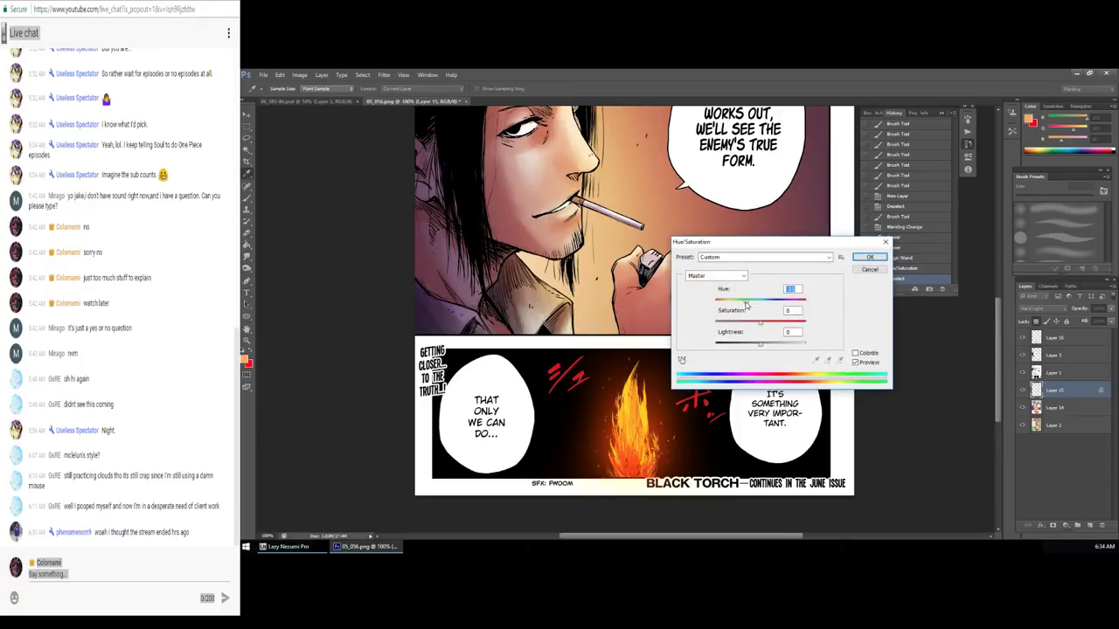
key(shift+Down)
key(shift+Down)
key(shift+Down)
key(shift+Down)
key(shift+Down)
key(shift+Down)
click(871, 270)
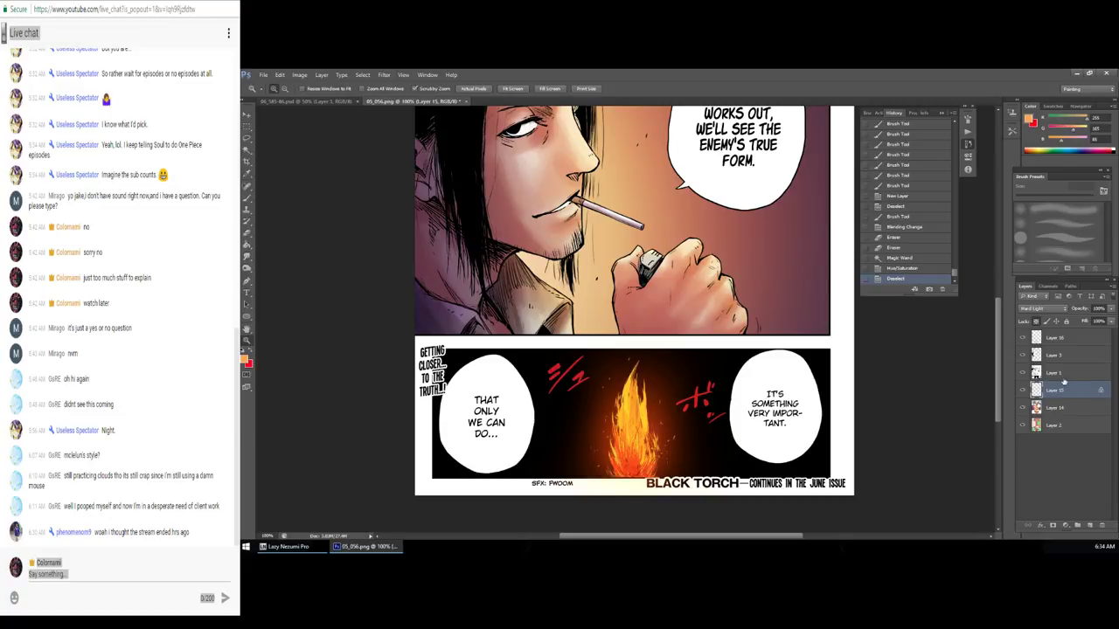
Step: Shift the fire glow's hue slightly on Layer 16 and apply it
click(1050, 338)
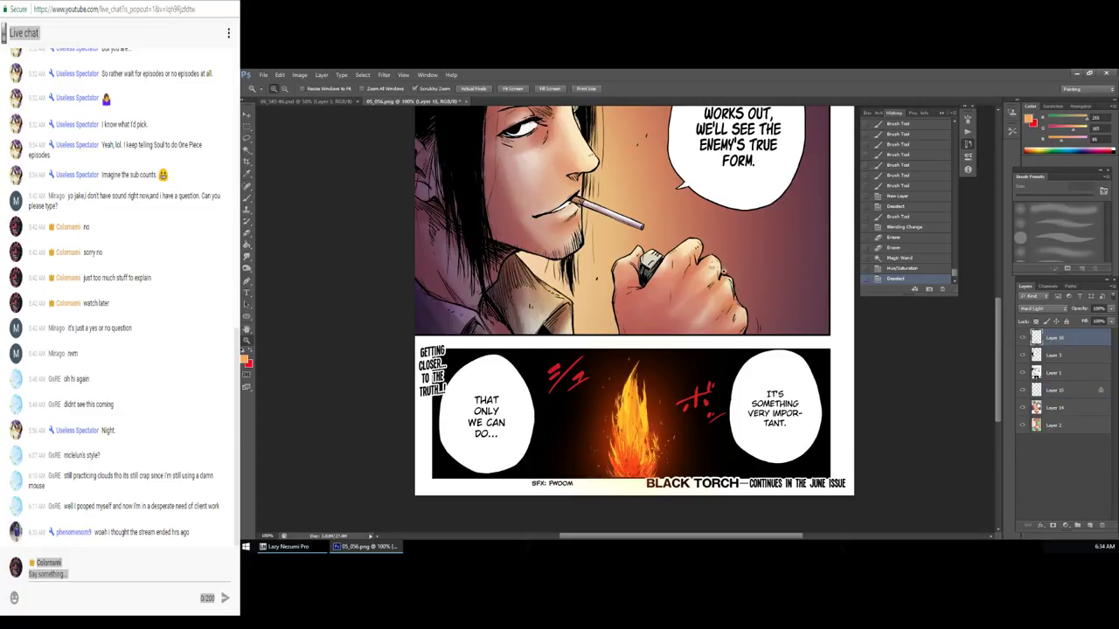
key(ctrl+u)
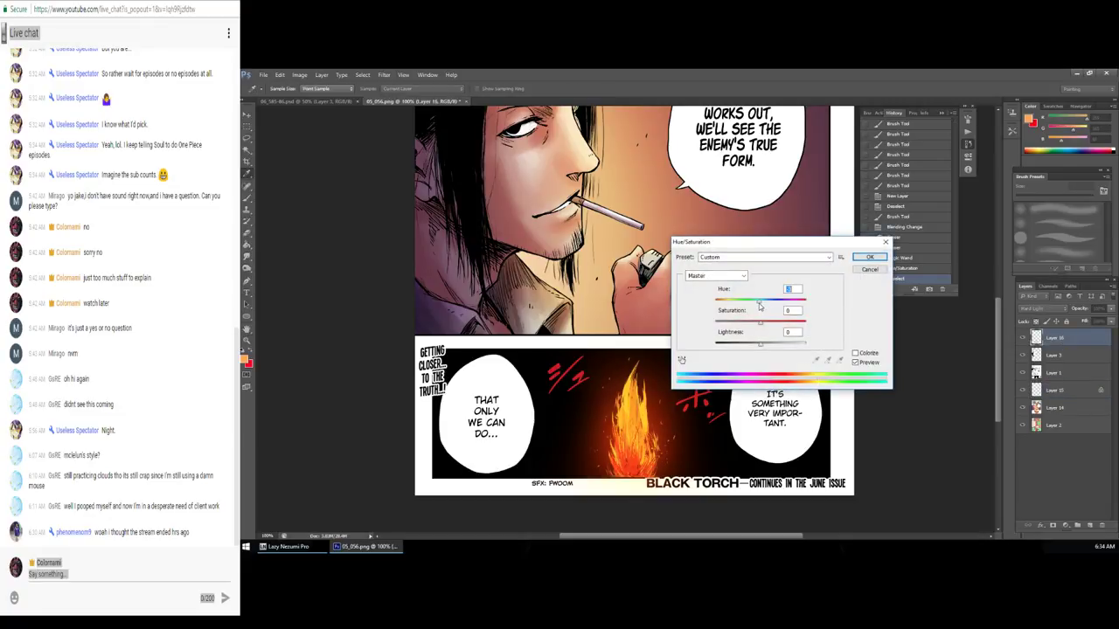
drag(760, 304, 764, 305)
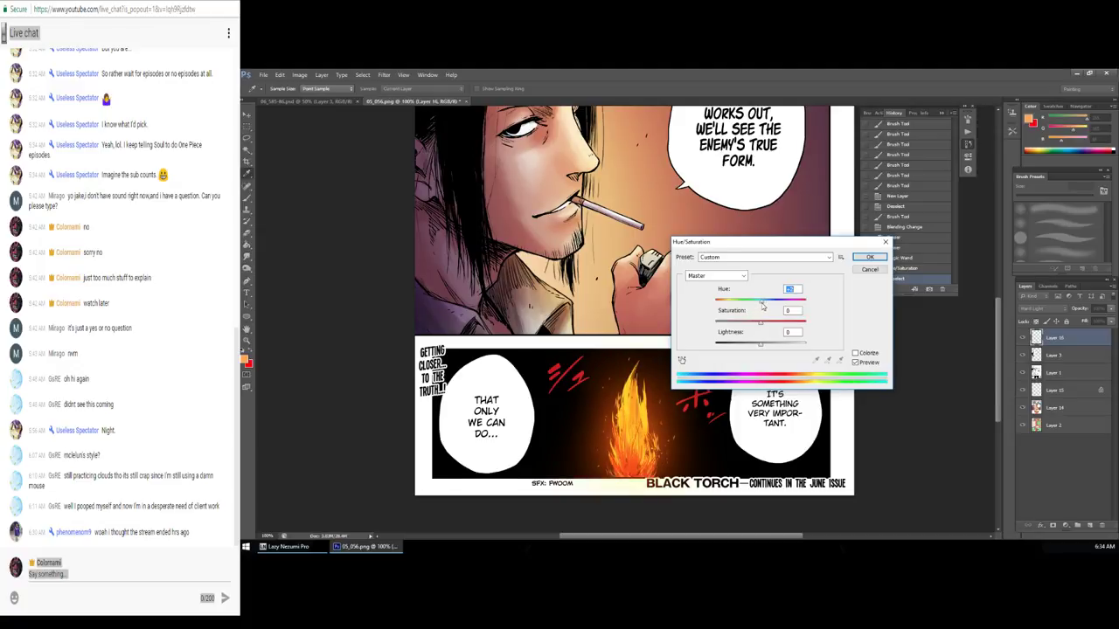
drag(761, 305, 764, 304)
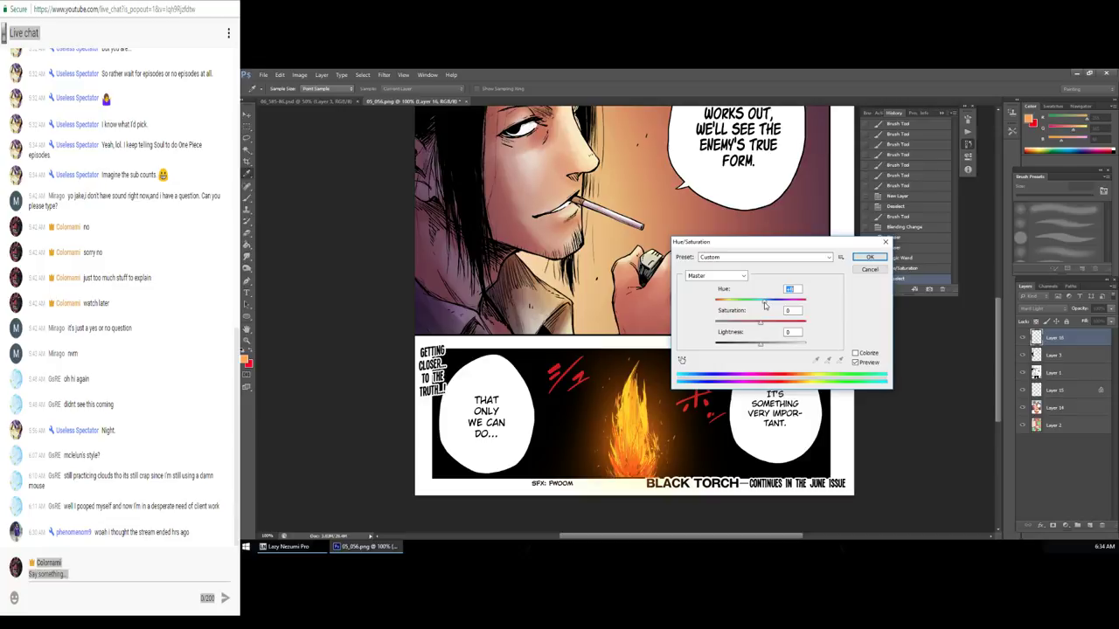
click(856, 258)
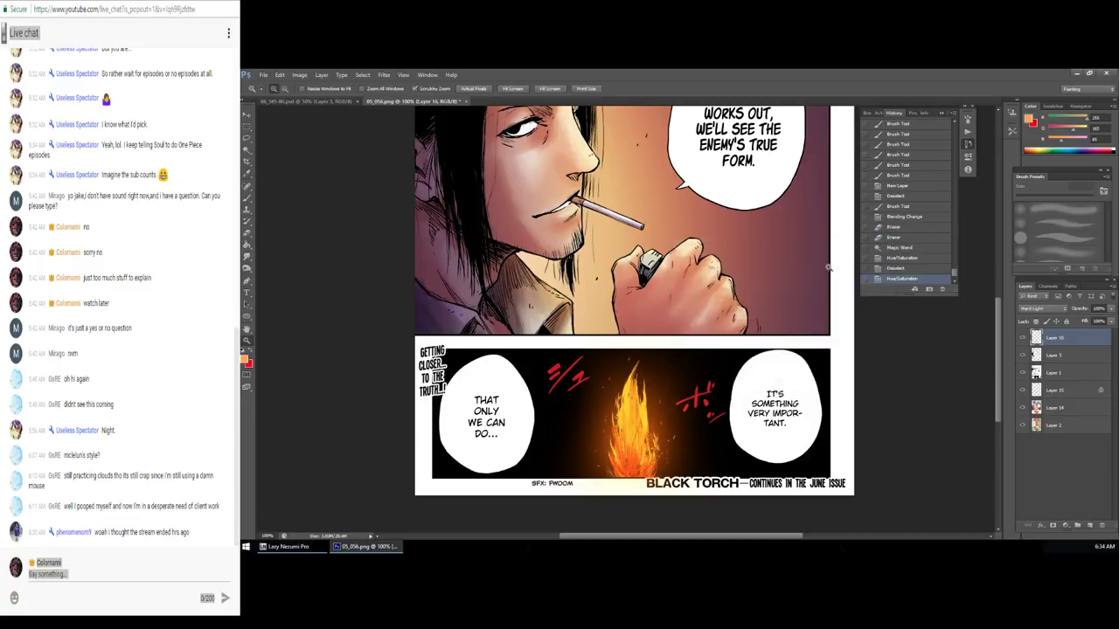
Step: Lasso the stray glow patch at the fire panel's bottom and delete it
scroll(662, 407, down, 2)
key(l)
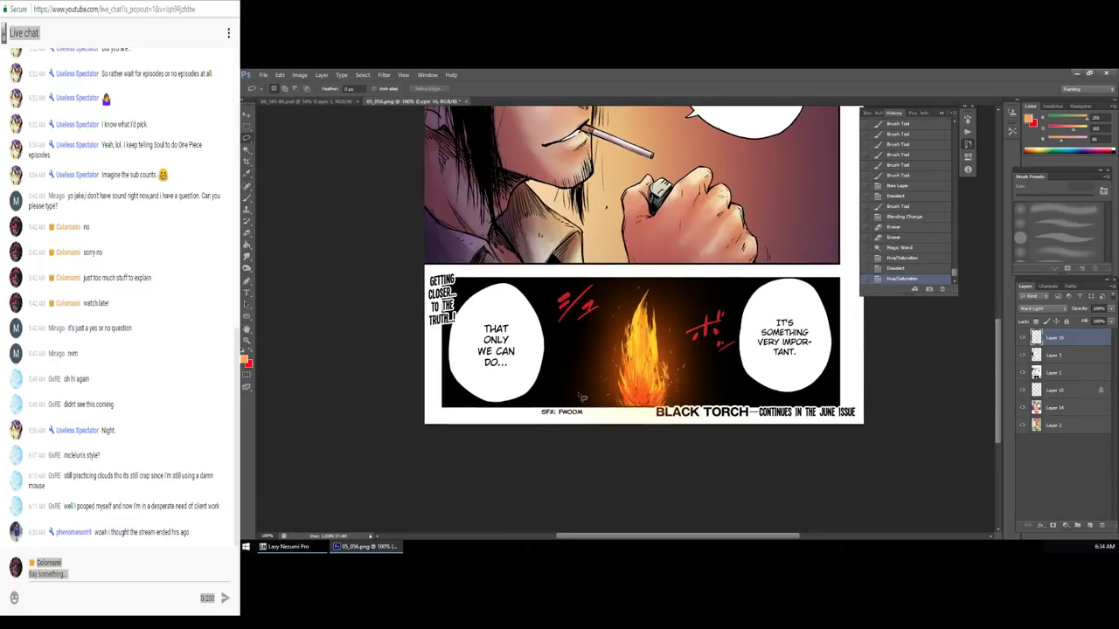
drag(590, 411, 586, 411)
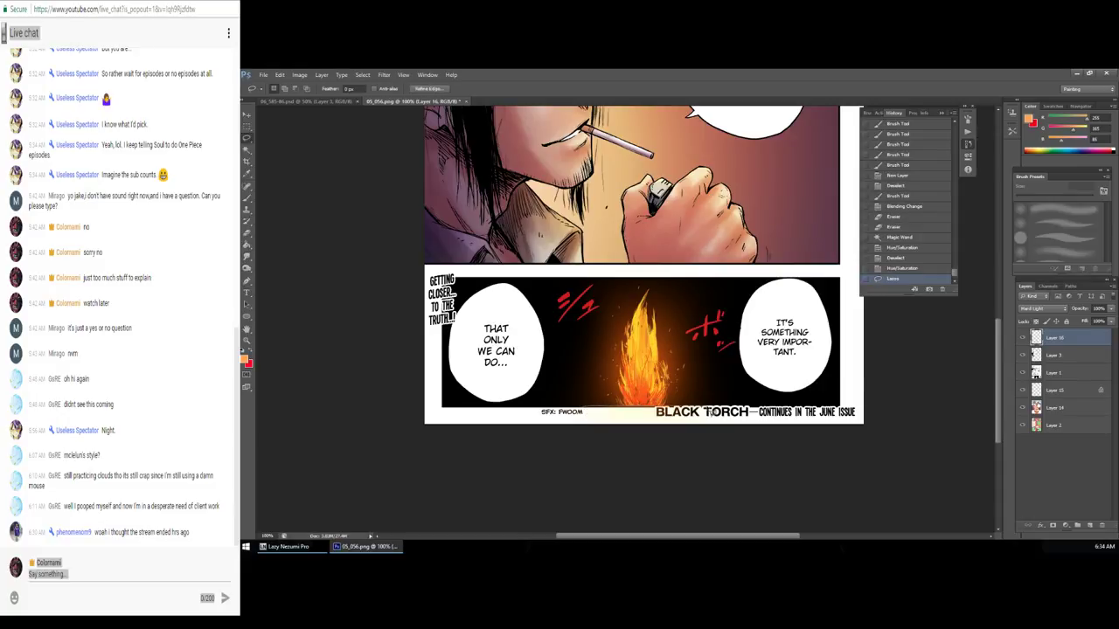
drag(651, 448, 649, 411)
key(Delete)
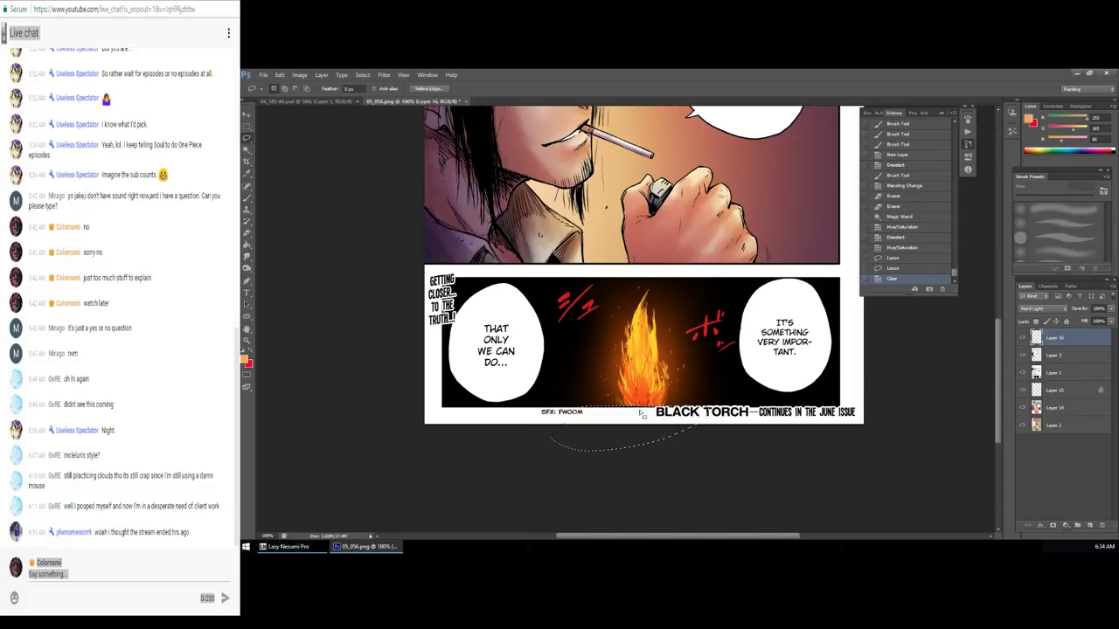
key(ctrl+d)
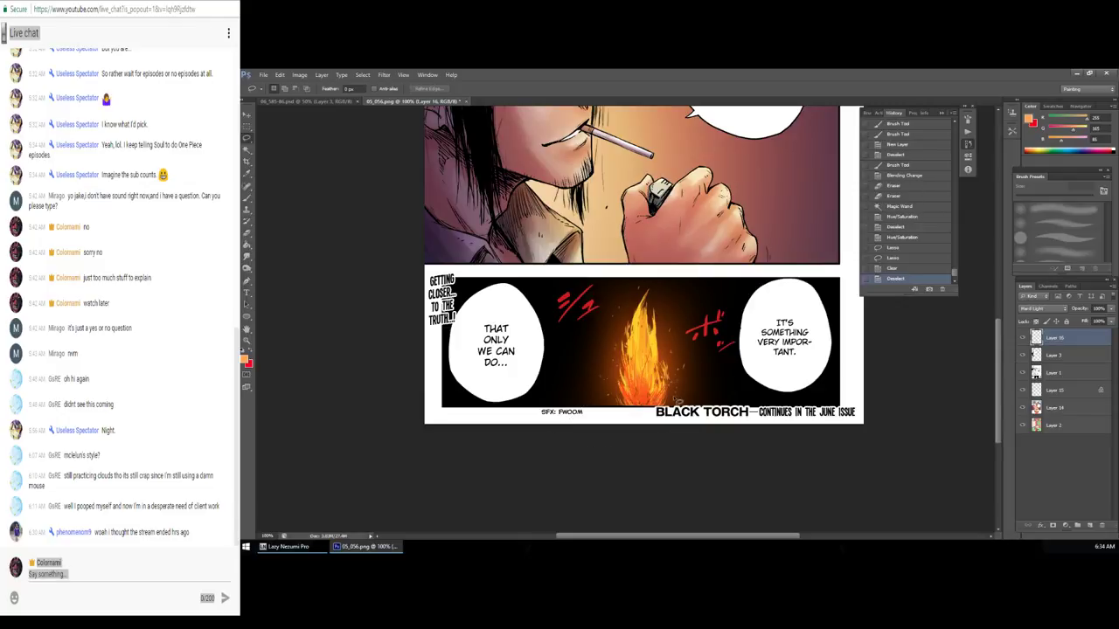
Step: Scroll back up the page to review the coloured panels
scroll(695, 321, up, 5)
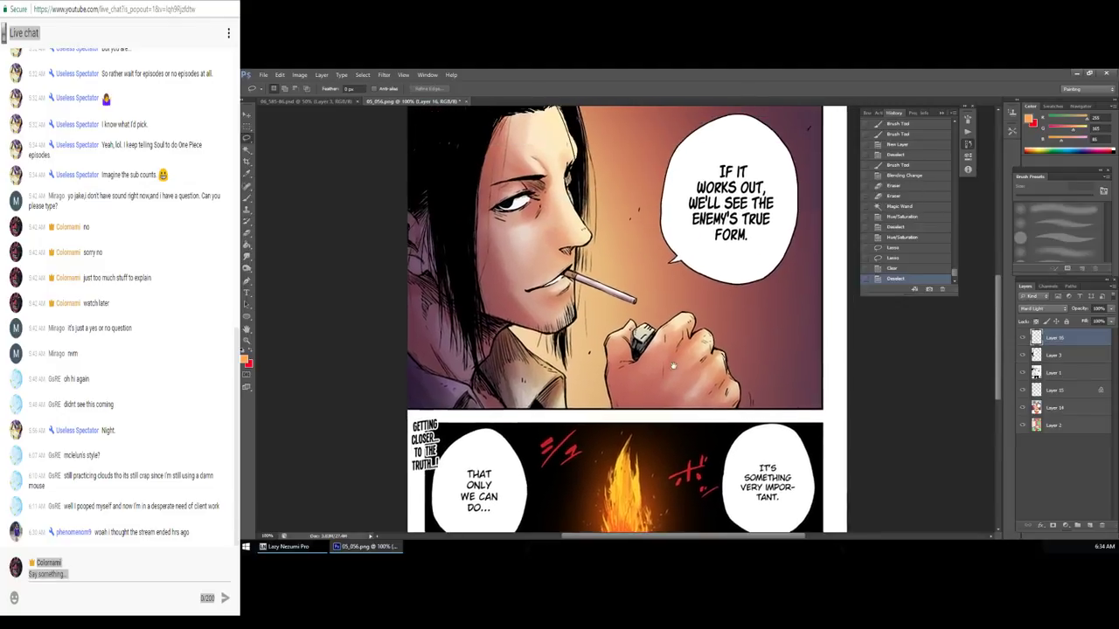
scroll(673, 345, up, 2)
scroll(662, 358, up, 1)
scroll(662, 359, up, 1)
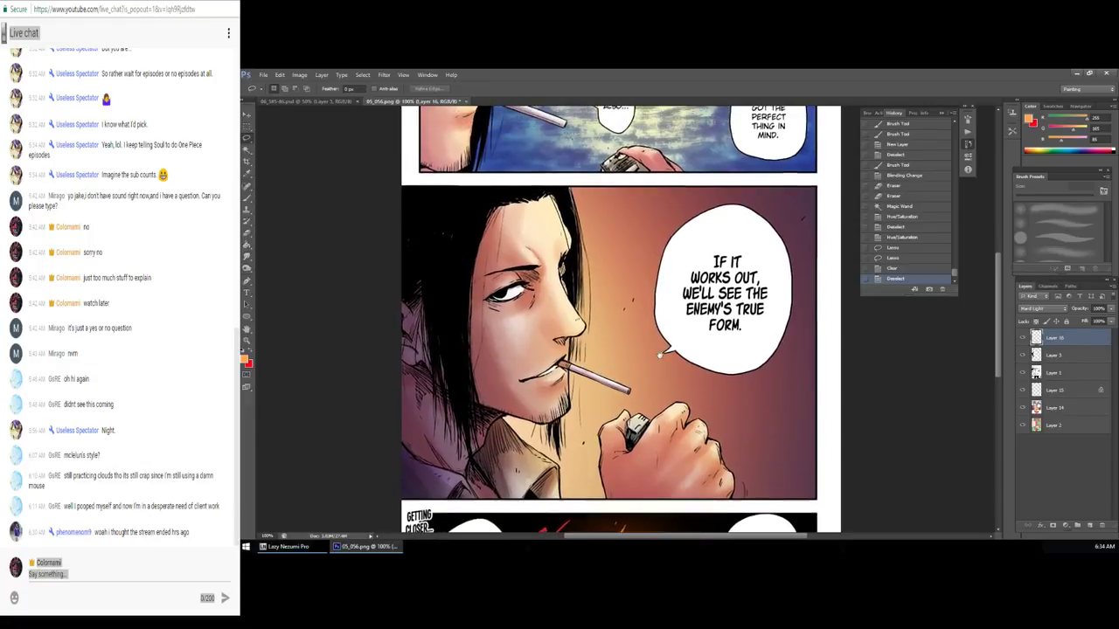
scroll(662, 360, up, 1)
scroll(662, 362, up, 2)
scroll(663, 363, up, 2)
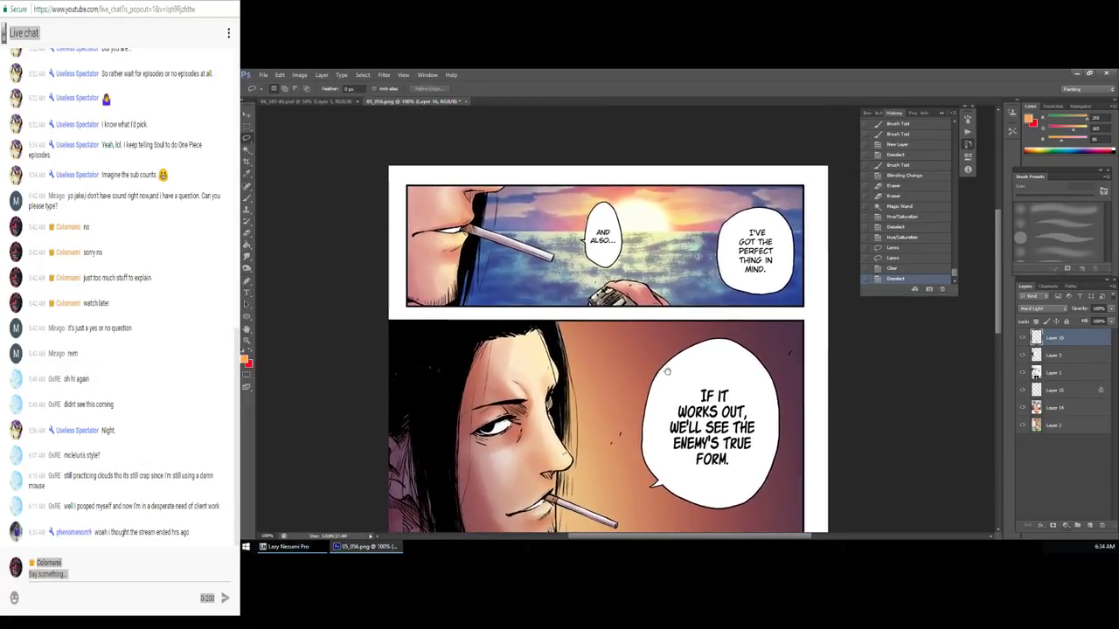
drag(665, 373, 681, 377)
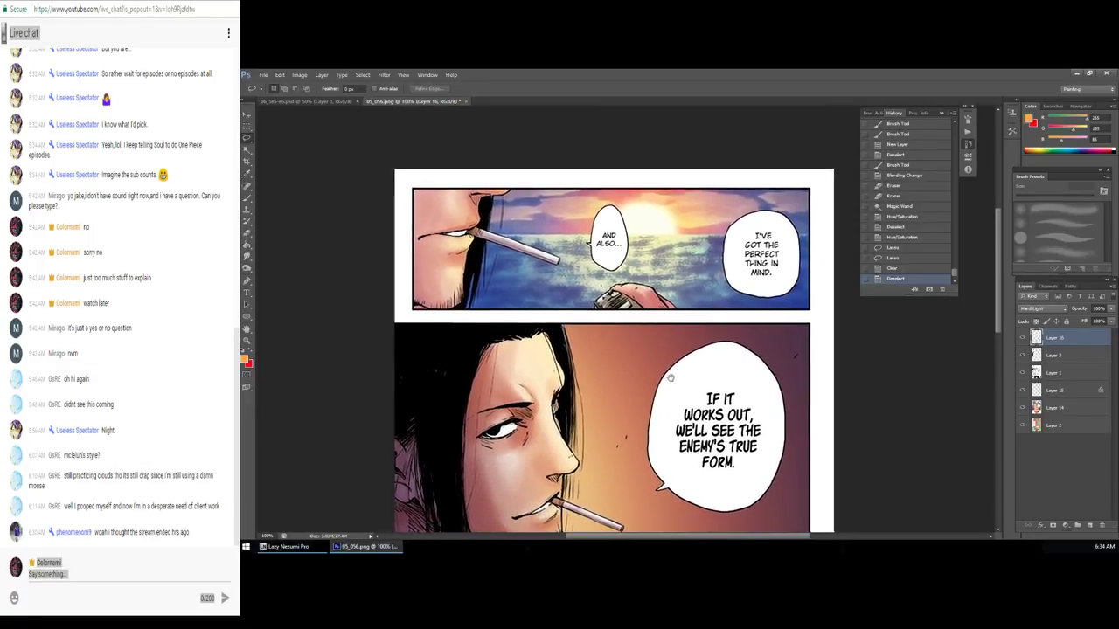
Step: Select the sunset panel area on Layer 2, refining it with a freehand Lasso trace
click(1053, 425)
key(w)
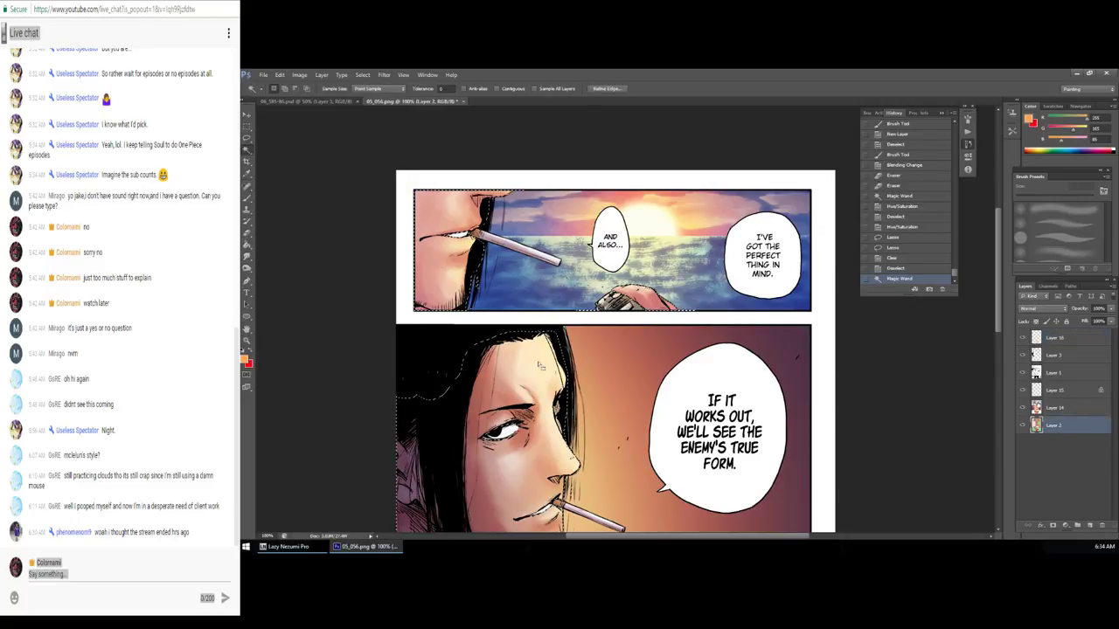
key(l)
drag(390, 323, 834, 557)
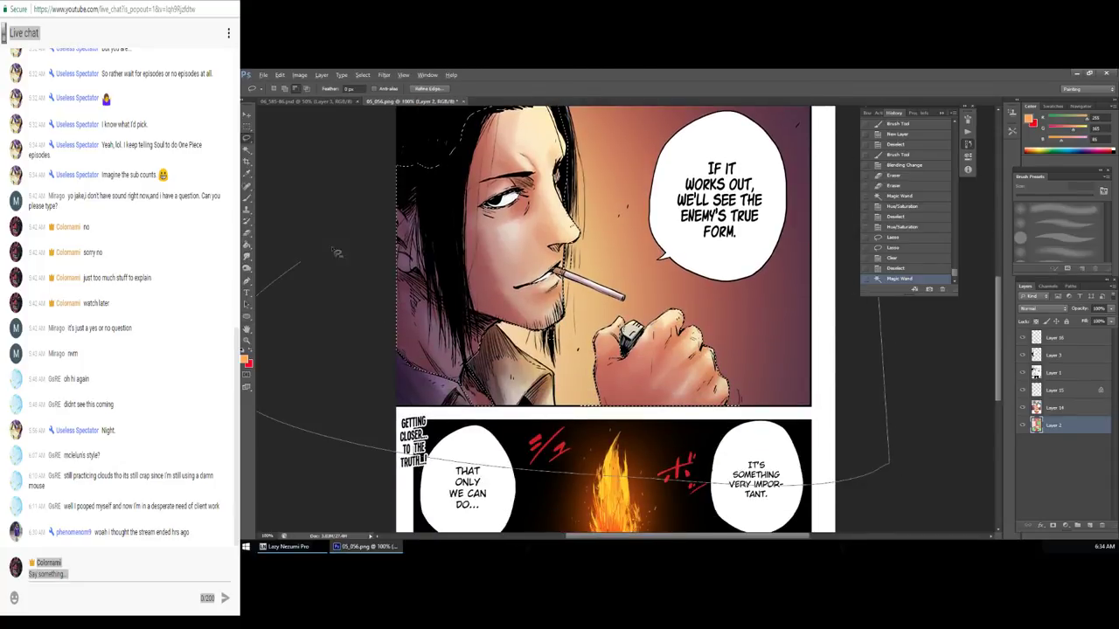
drag(835, 557, 889, 464)
Step: Sample a colour from the artwork and set the foreground to a dark blue shade
key(i)
click(387, 288)
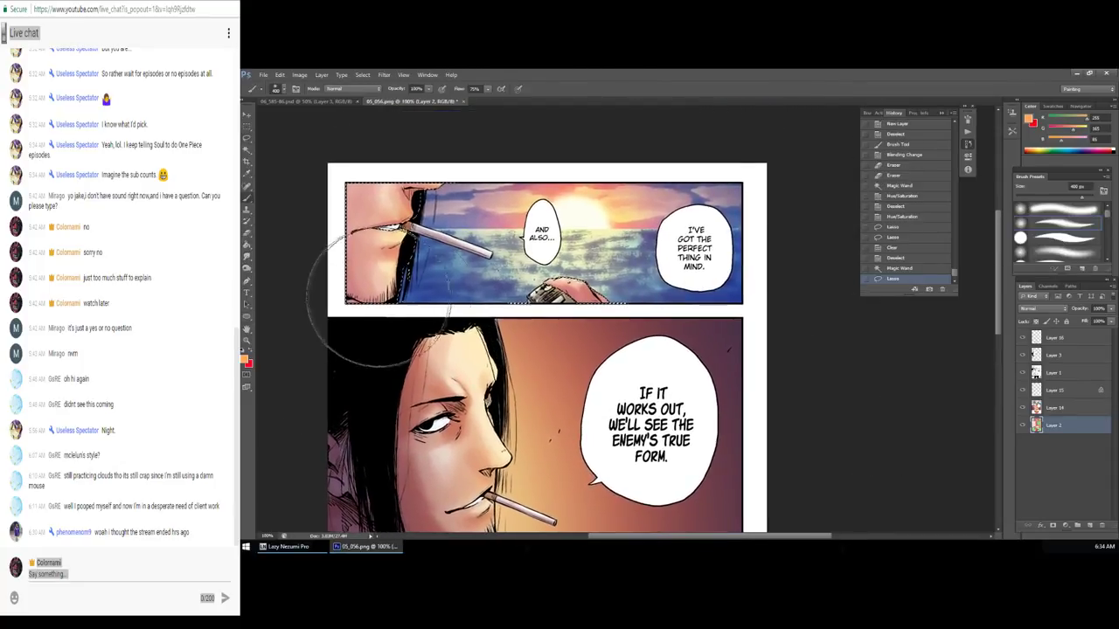
click(246, 360)
click(860, 376)
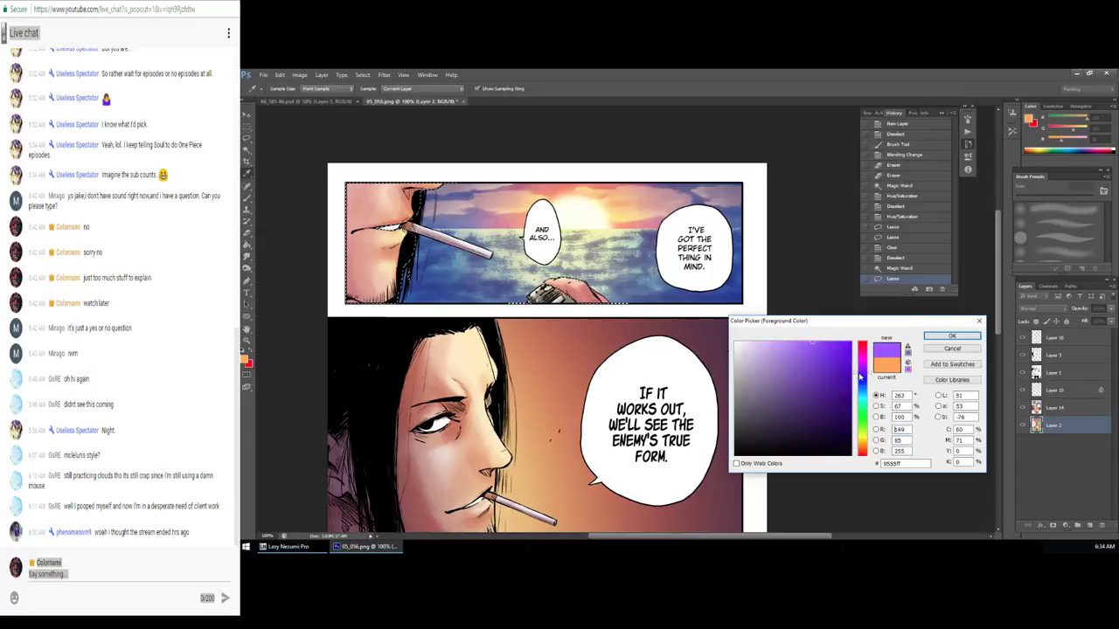
click(860, 390)
click(830, 376)
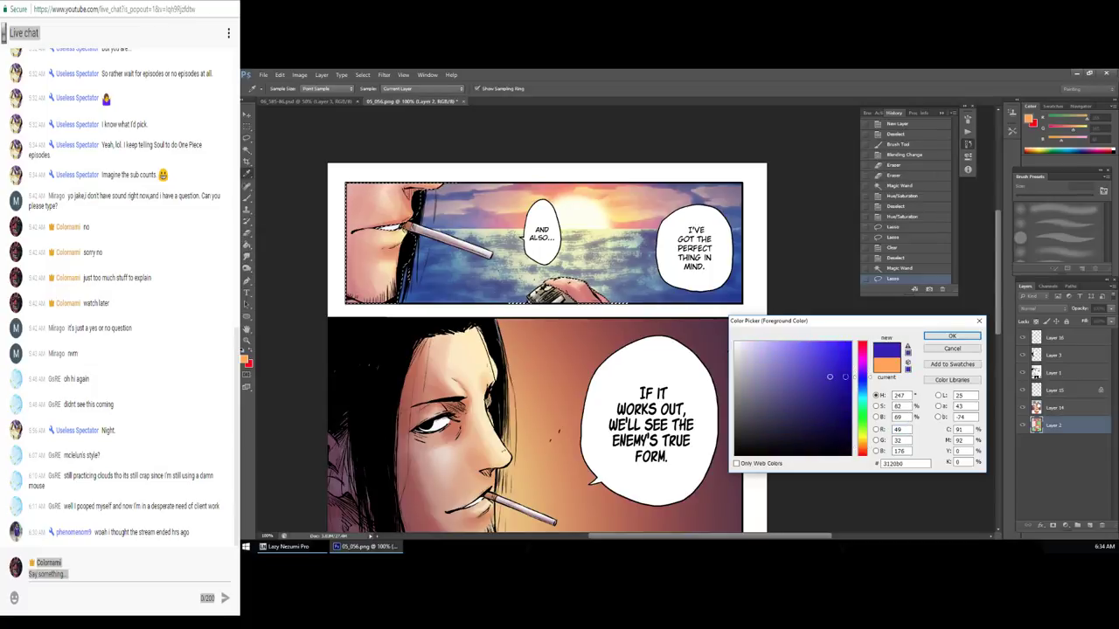
click(948, 339)
Step: Try a blue brush stroke, undo it, and enlarge the brush to 900 px on Layer 14
key(b)
drag(376, 249, 376, 323)
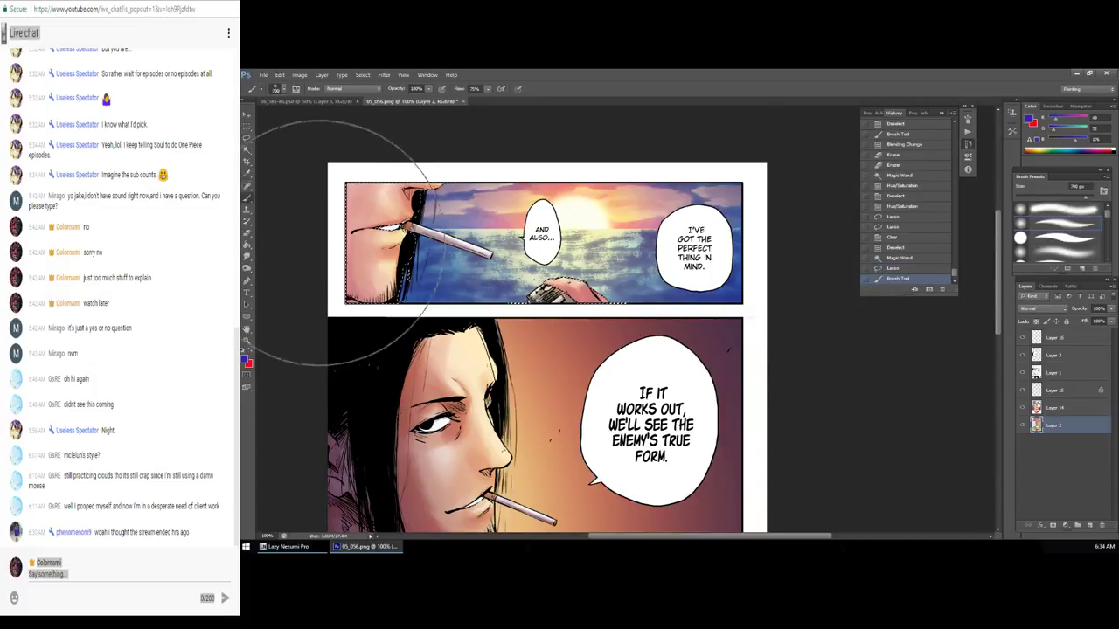
key(ctrl+z)
click(1062, 408)
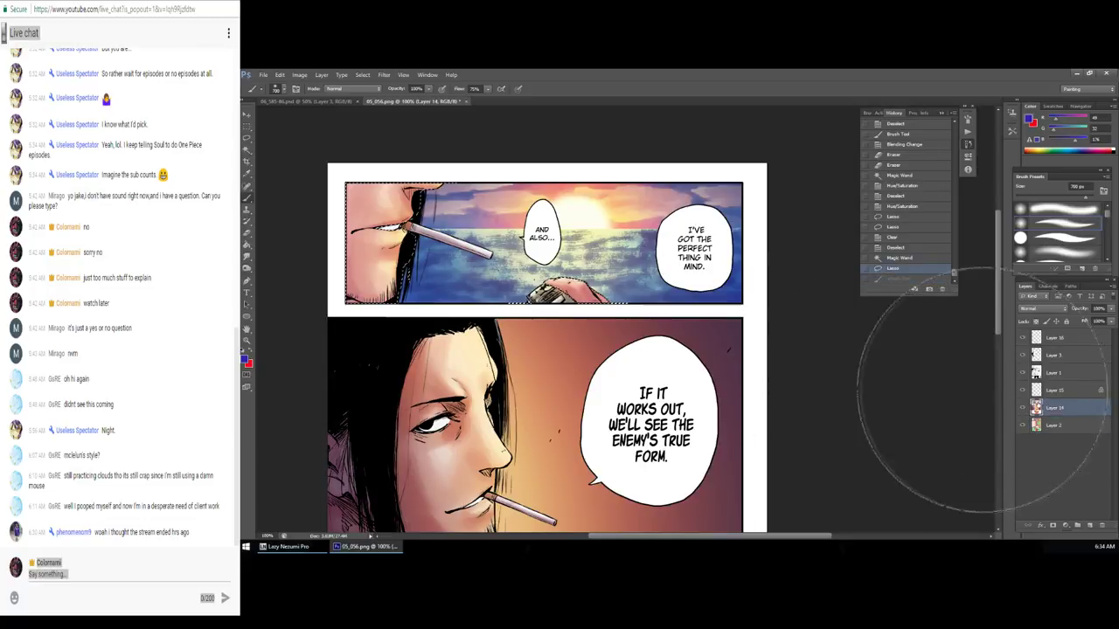
key(bracketright)
key(bracketright)
Step: Add a new layer above Layer 15 and paint 200 px shading over the character's hair and face
click(1069, 391)
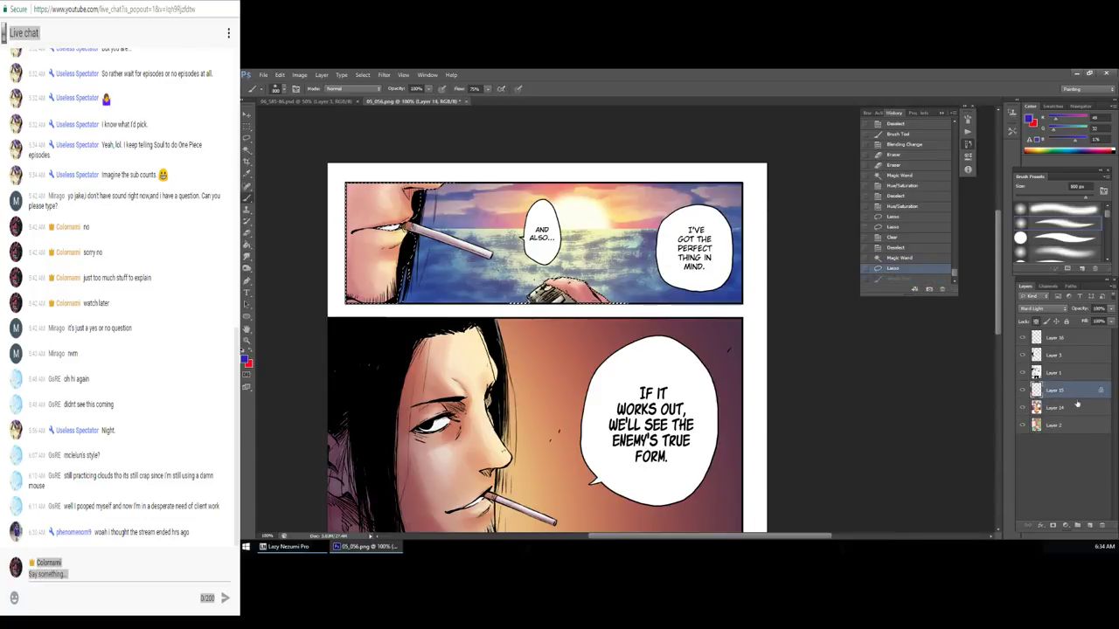
click(1076, 521)
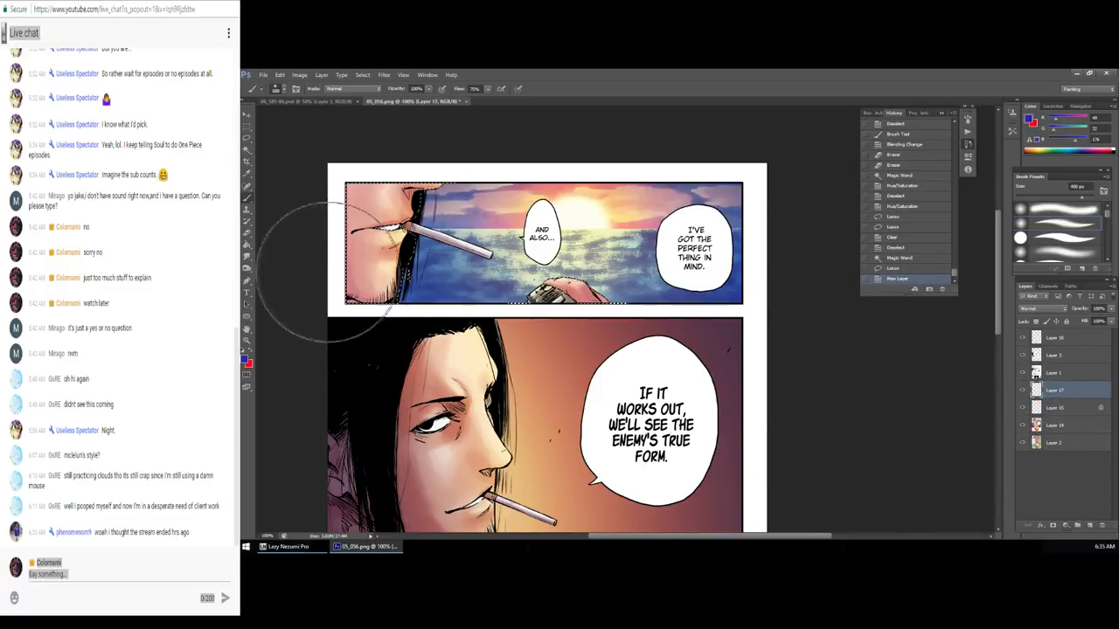
key(bracketleft)
key(bracketleft)
key(bracketleft)
mouse_move(349, 187)
mouse_down()
mouse_move(332, 210)
mouse_move(370, 349)
mouse_up()
key(ctrl+z)
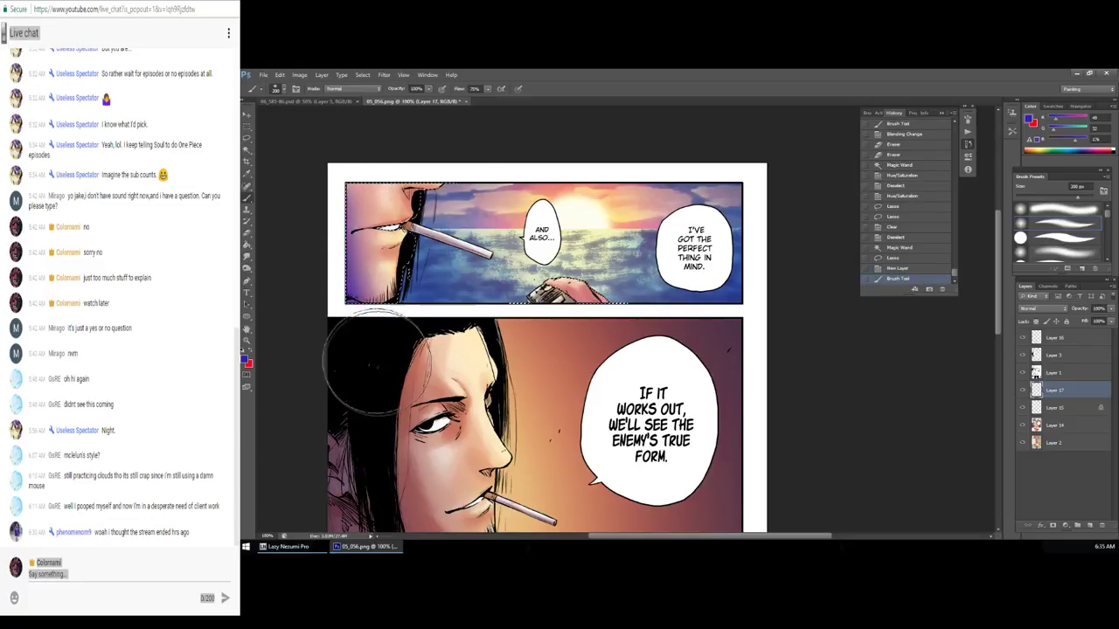
drag(334, 273, 348, 218)
drag(341, 180, 334, 297)
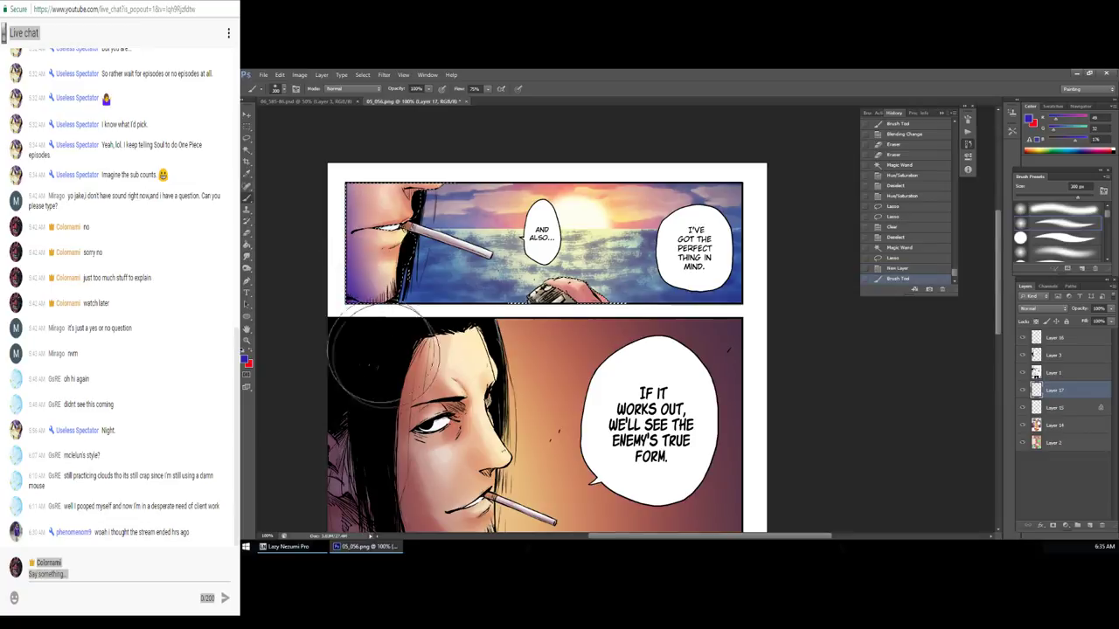
Step: Set the new shading layer to Multiply at 60% opacity and clear the selection
click(1041, 308)
click(1060, 338)
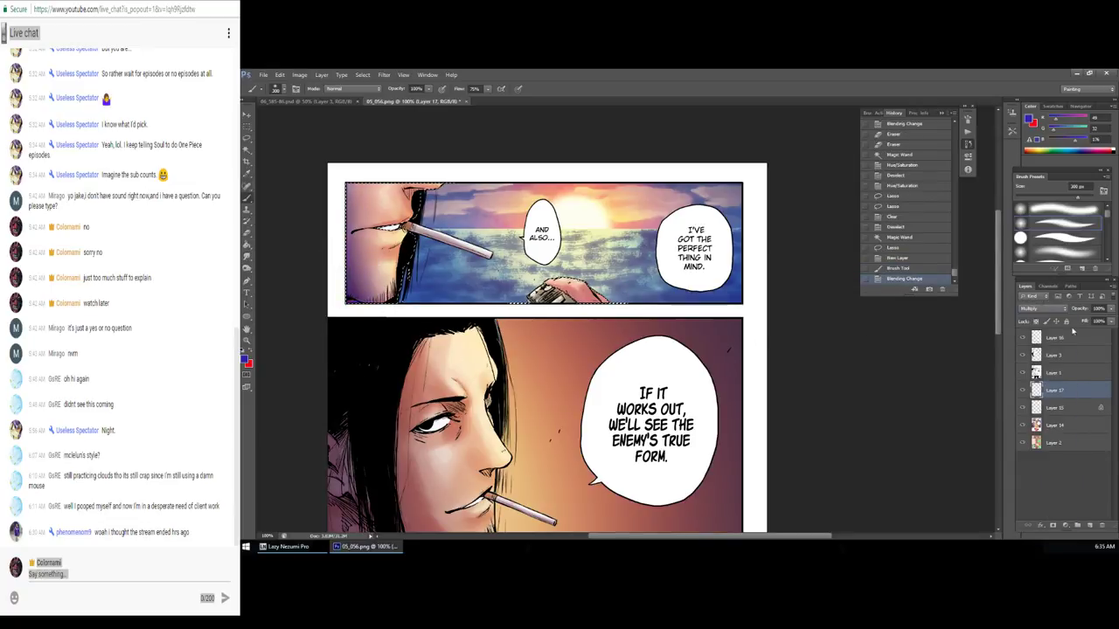
click(1108, 309)
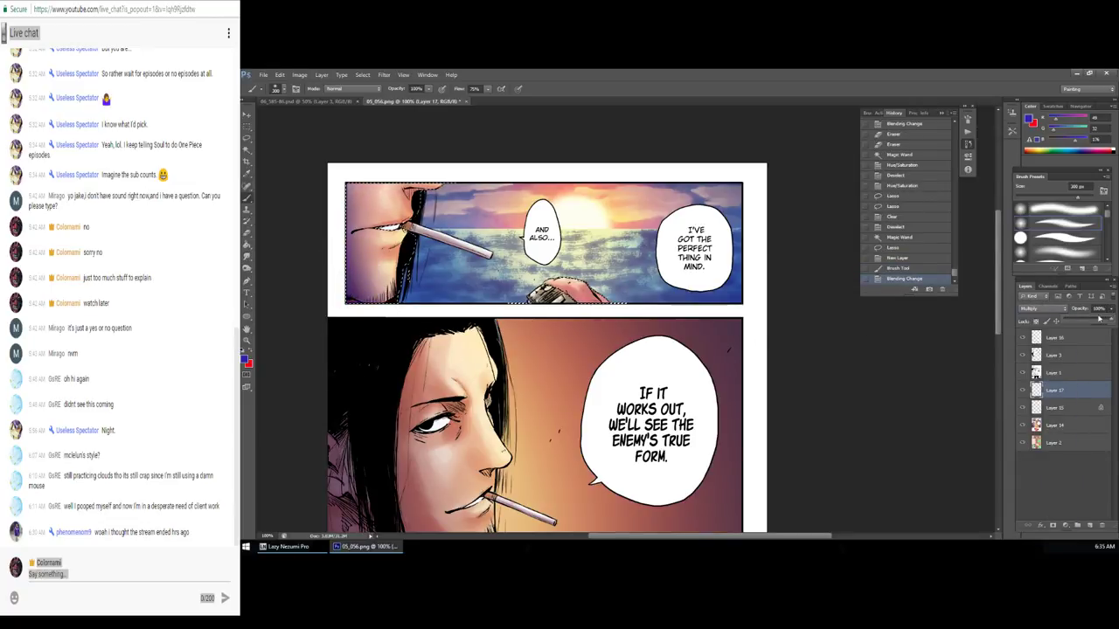
drag(1096, 322, 1097, 323)
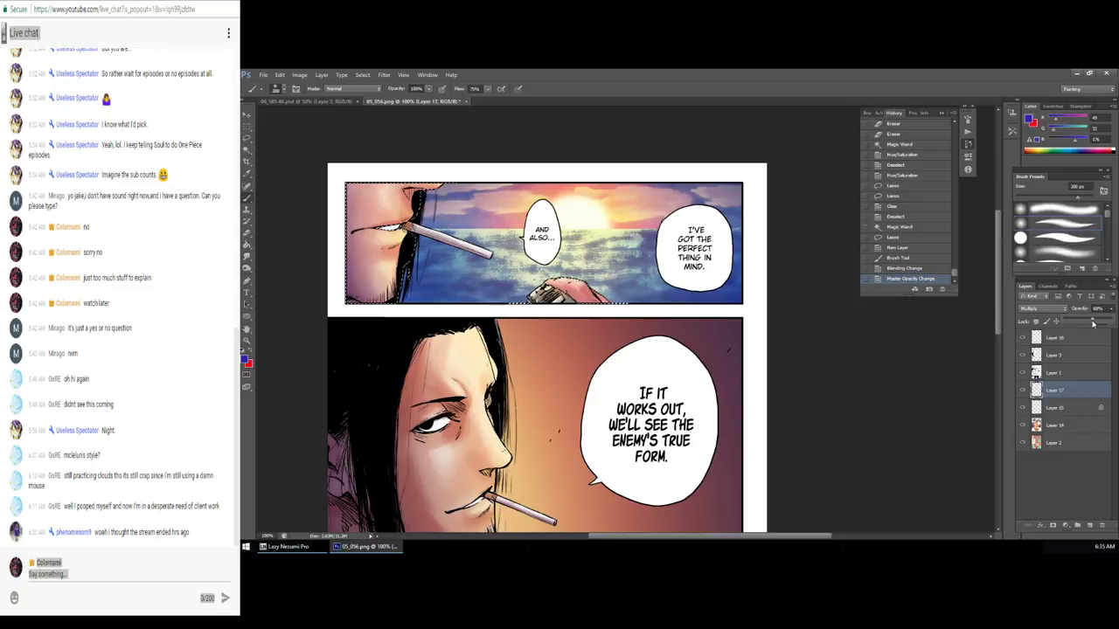
key(ctrl+d)
key(z)
drag(611, 307, 603, 307)
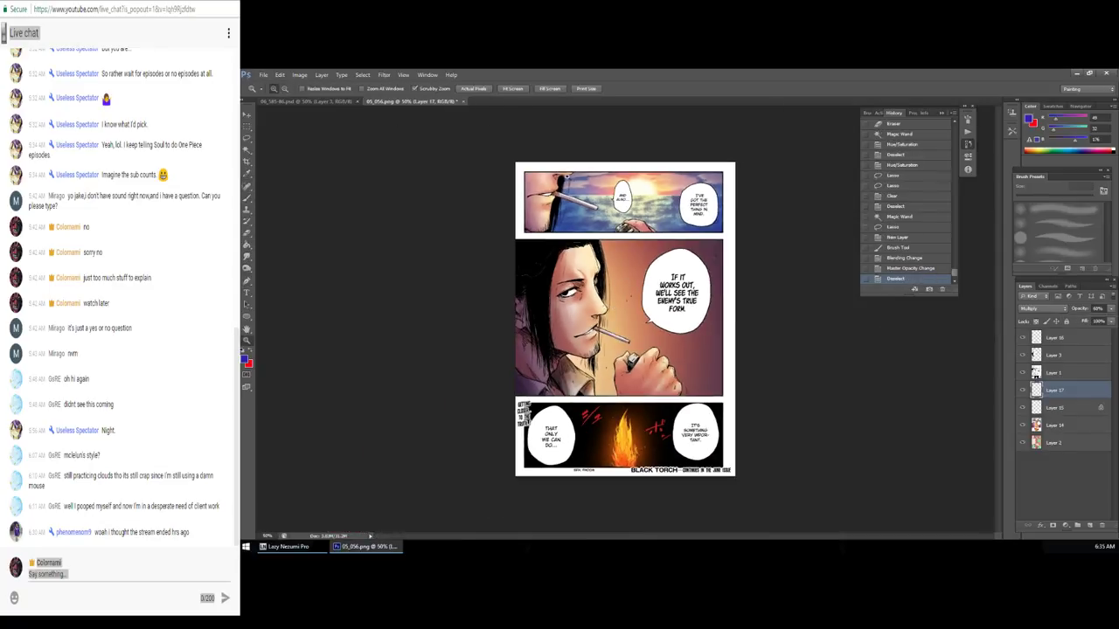
Step: Select the middle panel's area on Layer 2, reshaping the selection with the Lasso
click(630, 244)
click(1054, 442)
key(i)
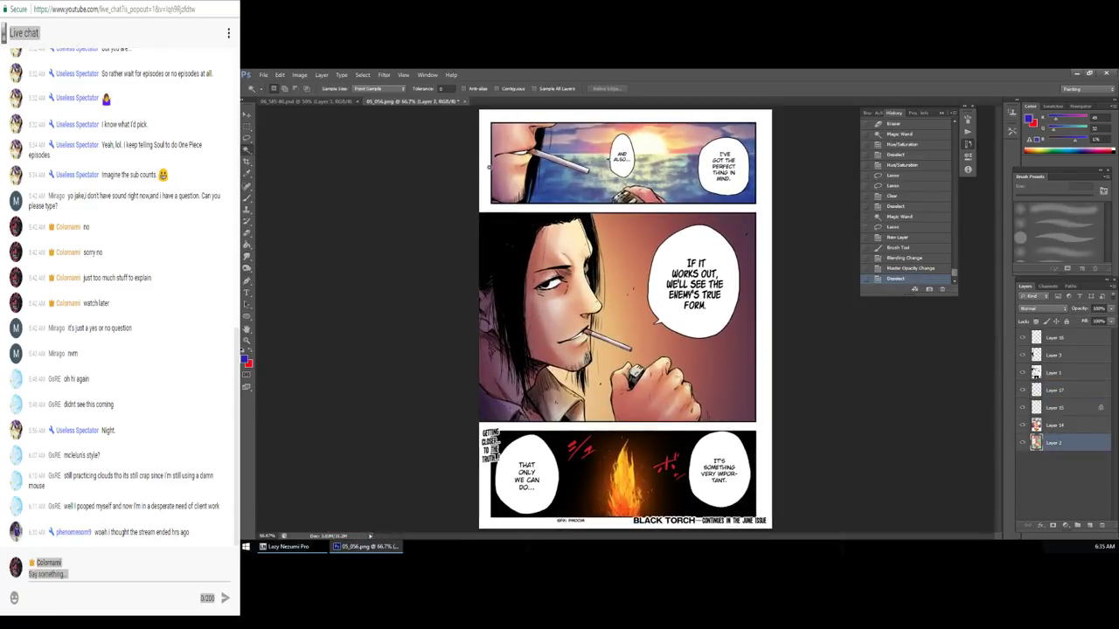
click(488, 166)
key(l)
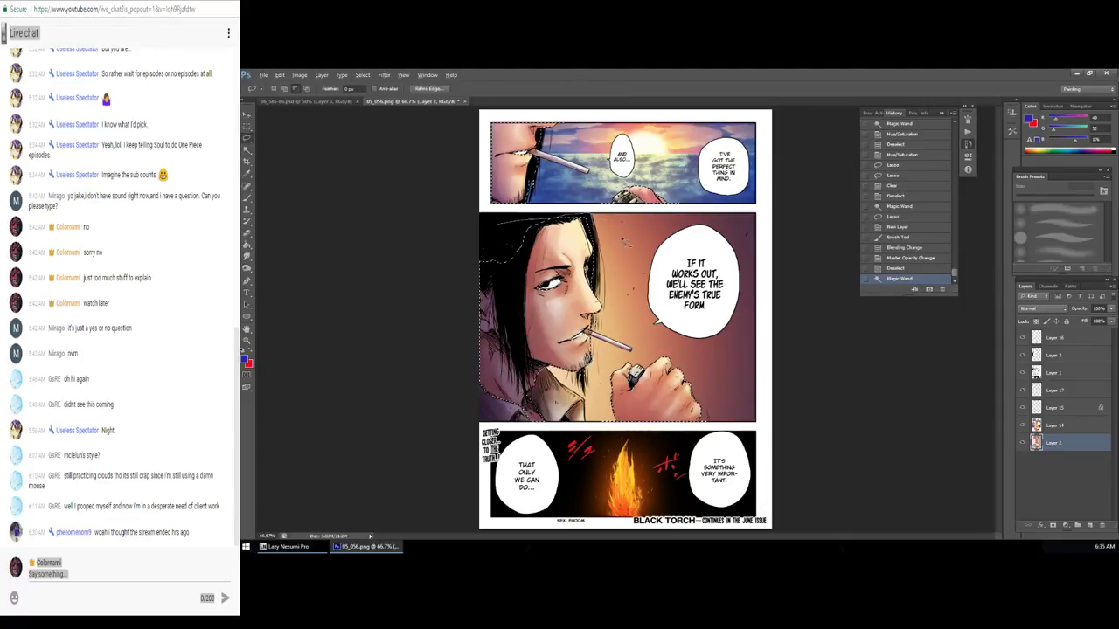
drag(623, 242, 722, 427)
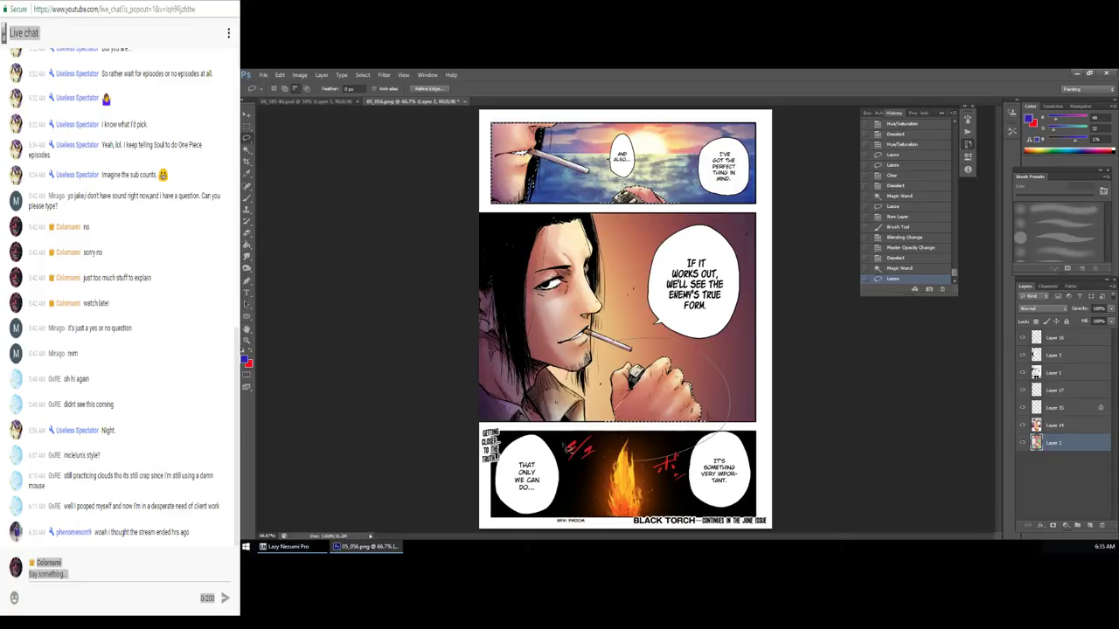
Step: Raise the saturation of Layer 14's colouring in that selection via Hue/Saturation, then deselect
click(1082, 409)
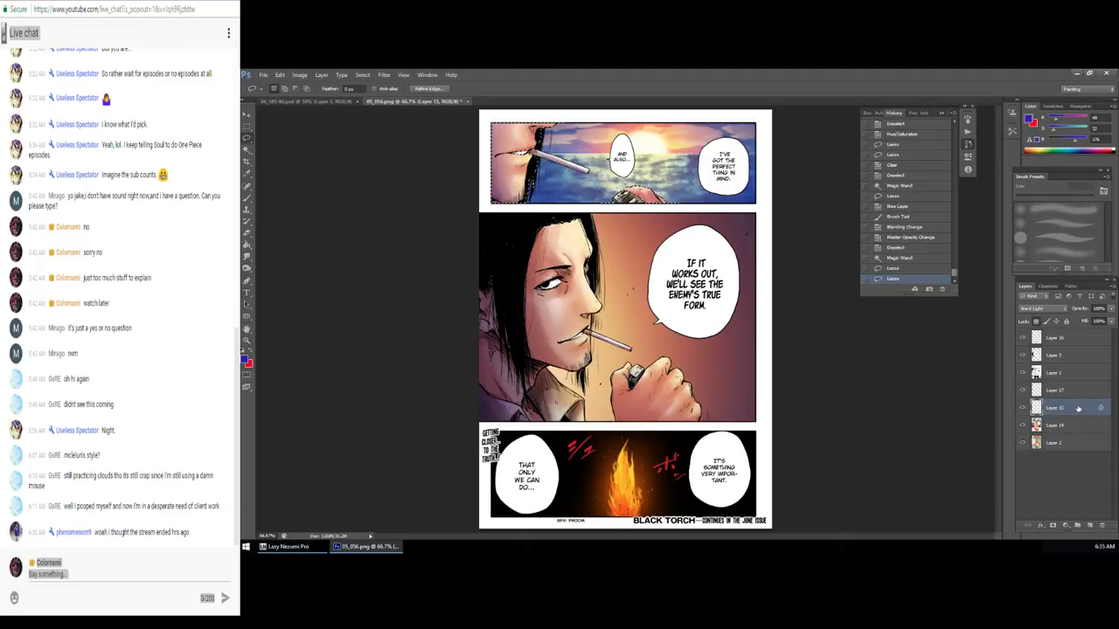
click(1065, 426)
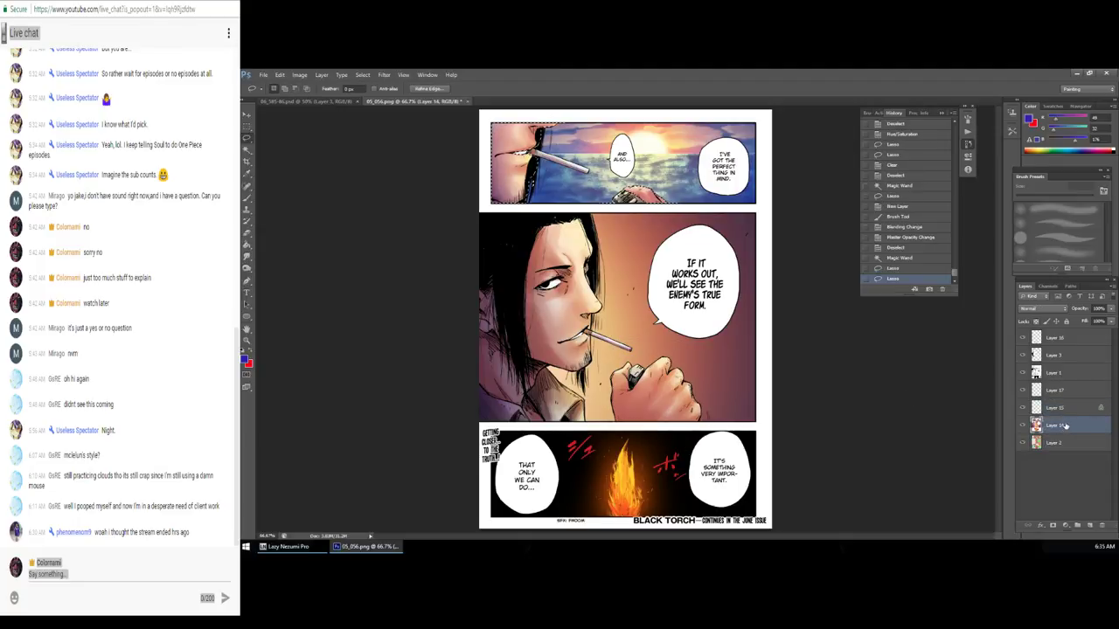
key(ctrl+u)
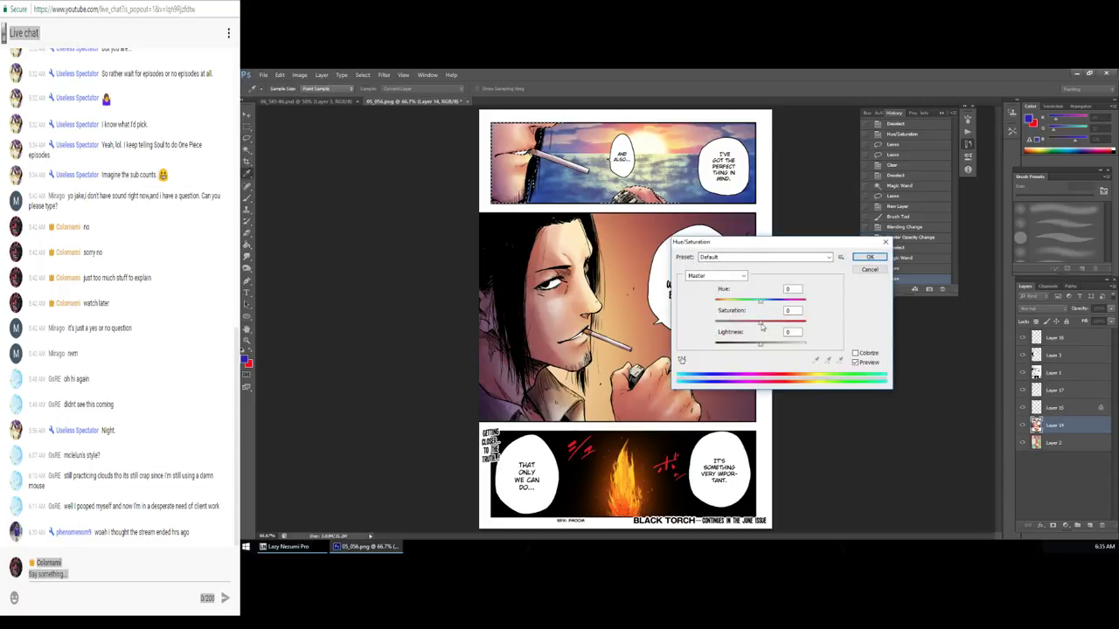
drag(761, 325, 775, 327)
click(866, 257)
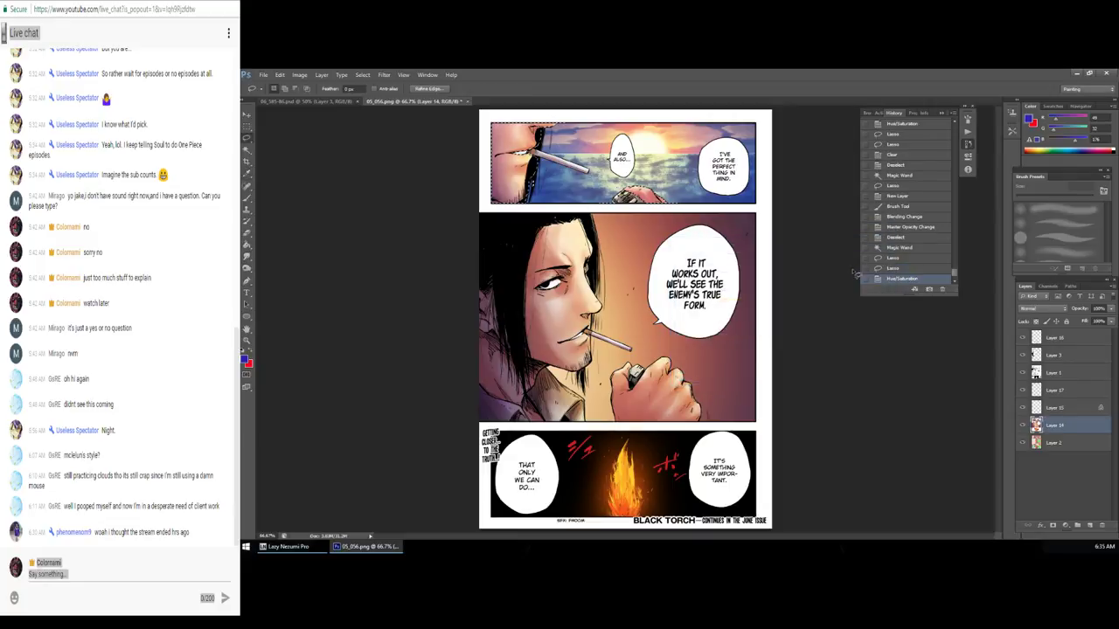
key(ctrl+d)
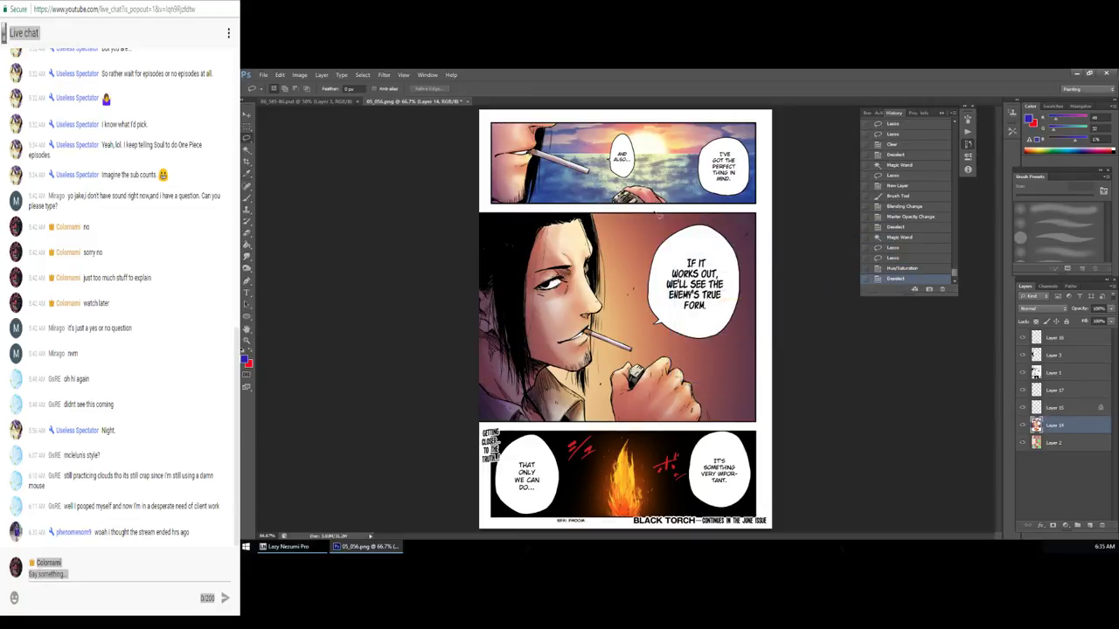
key(z)
click(631, 158)
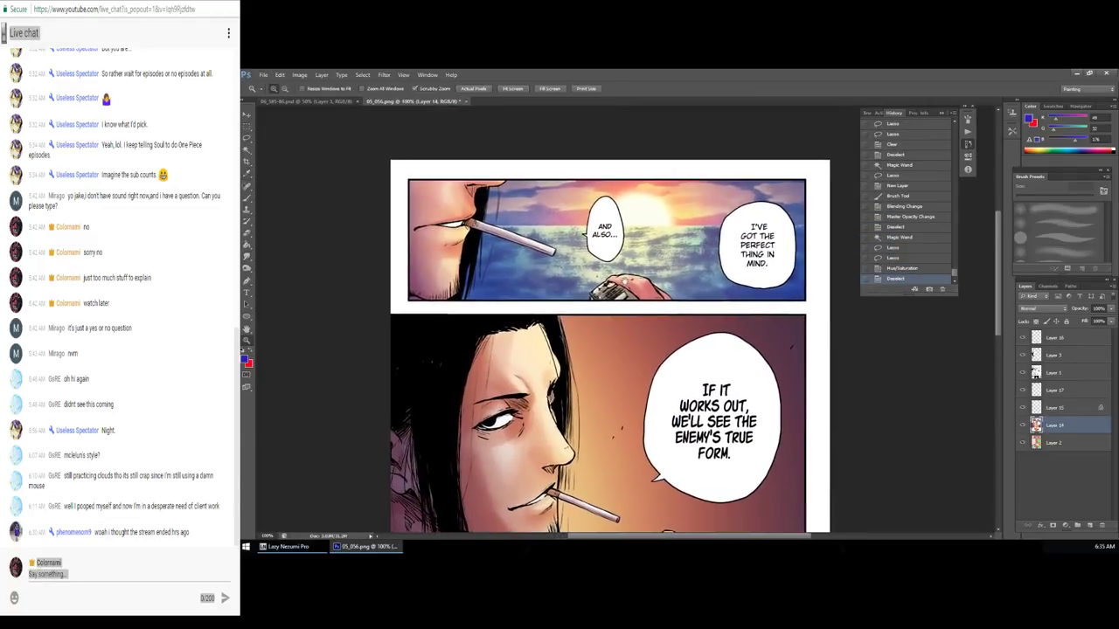
Step: Lower Layer 17 to about 41% opacity and merge Layers 14 and 15 into it
click(1067, 388)
drag(1113, 311, 1089, 322)
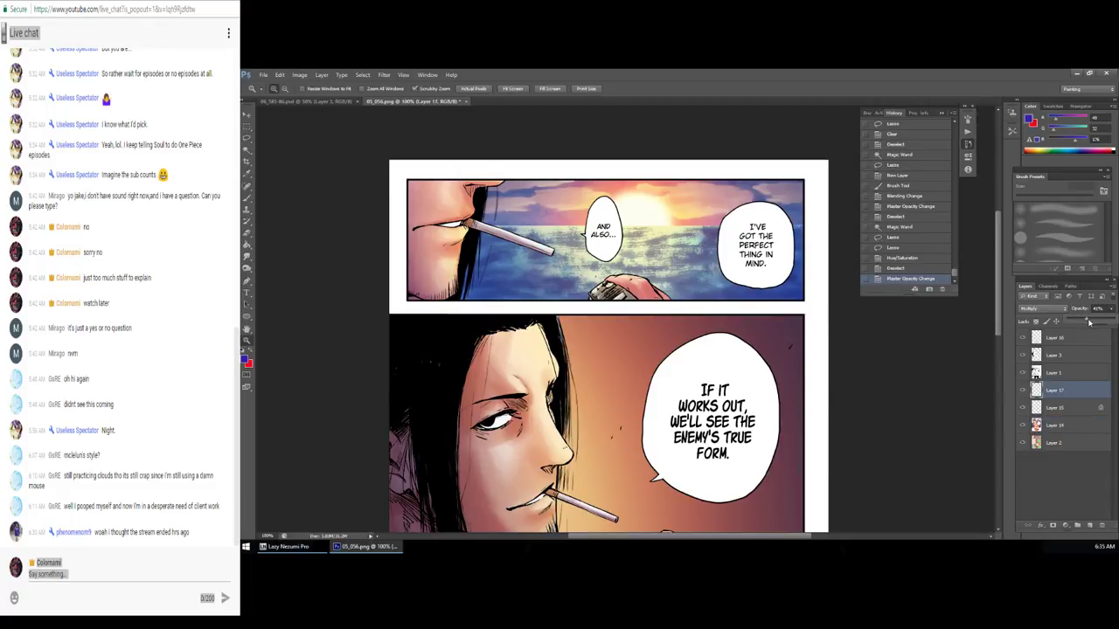
shift+click(1077, 427)
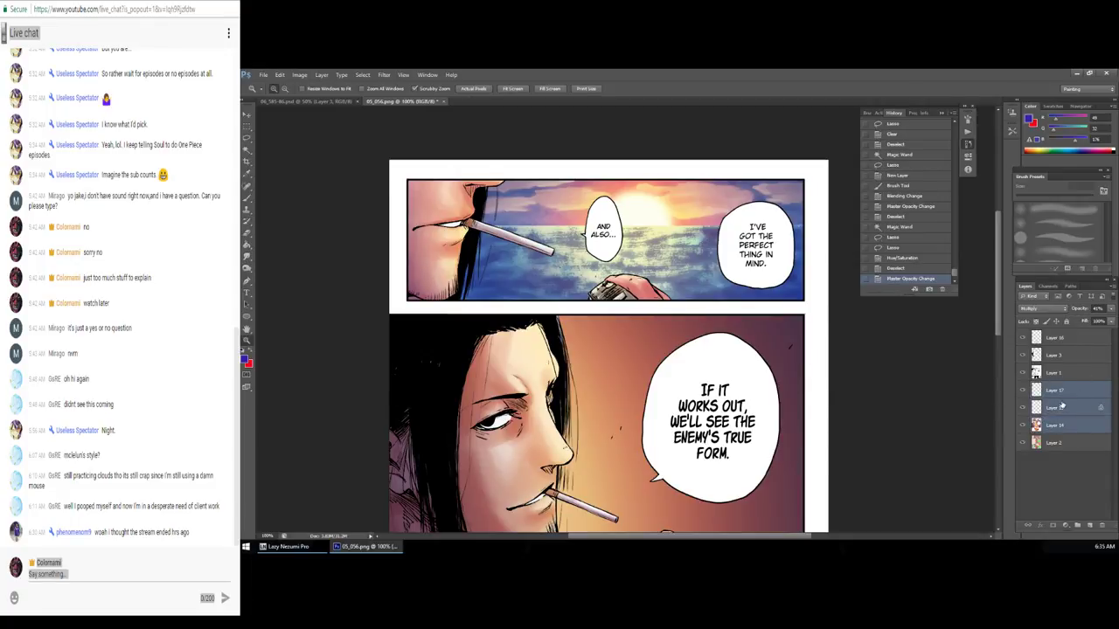
right_click(1063, 405)
click(1060, 300)
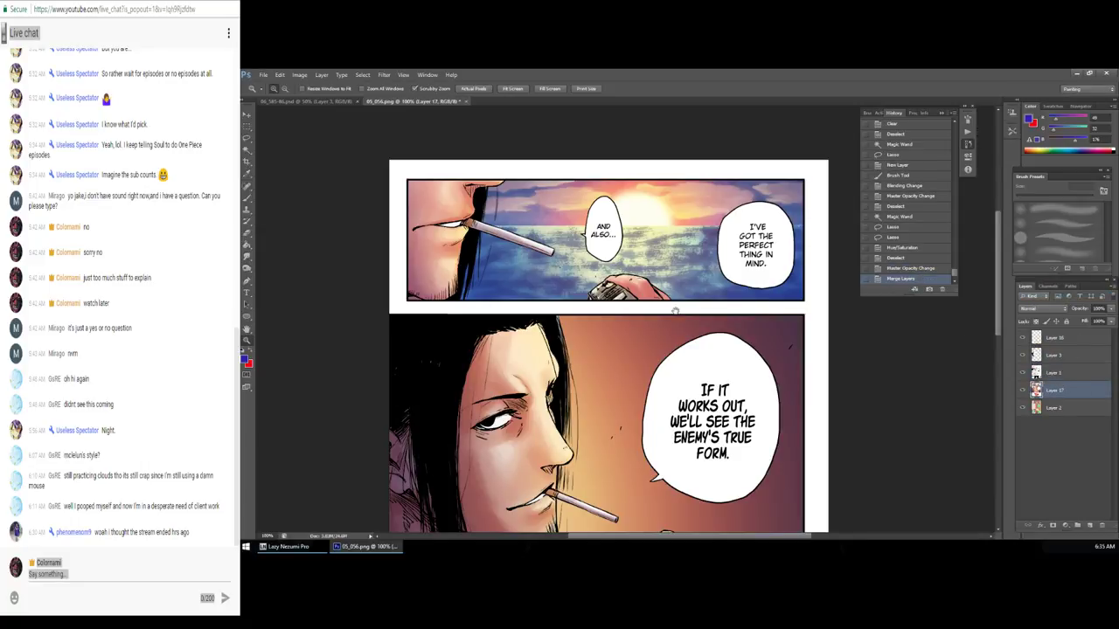
drag(676, 310, 672, 274)
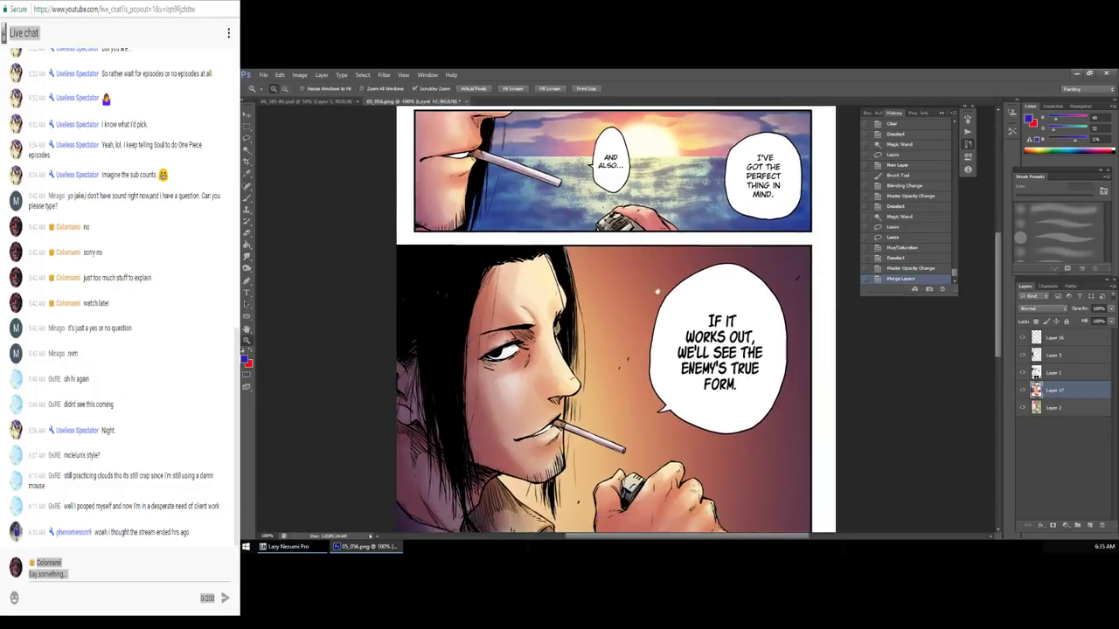
scroll(672, 273, down, 5)
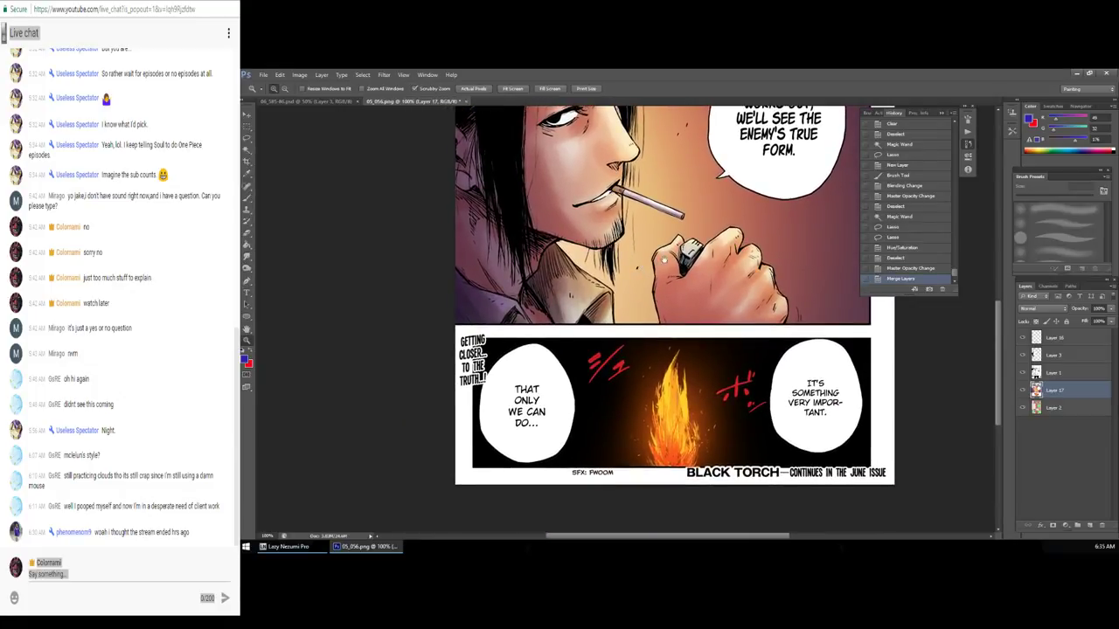
scroll(663, 258, up, 1)
scroll(662, 255, up, 1)
scroll(560, 287, up, 1)
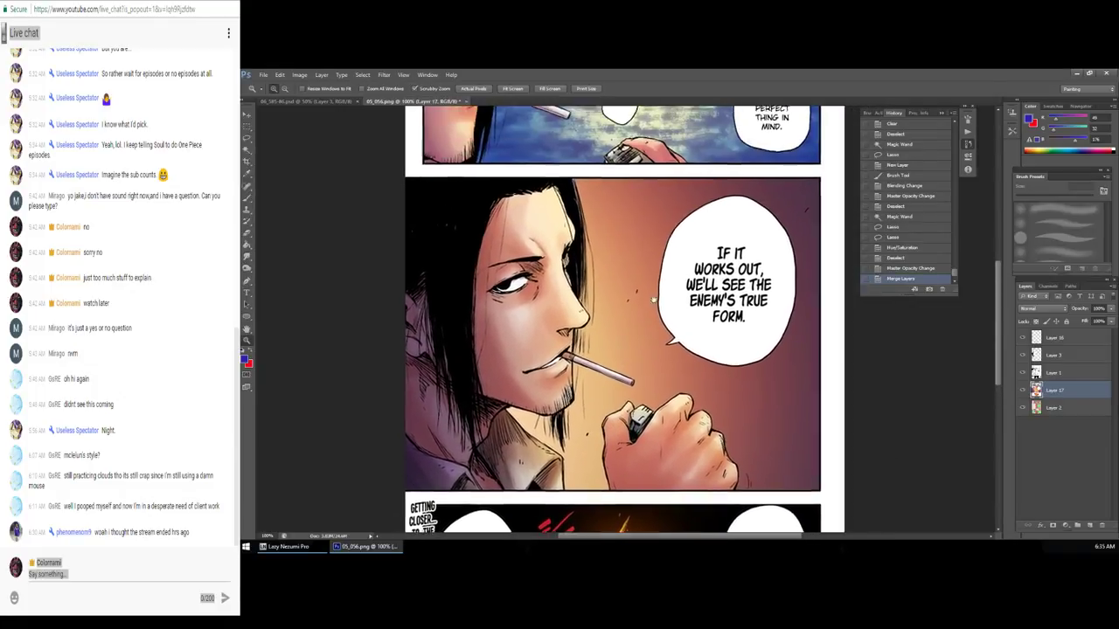
scroll(559, 287, up, 3)
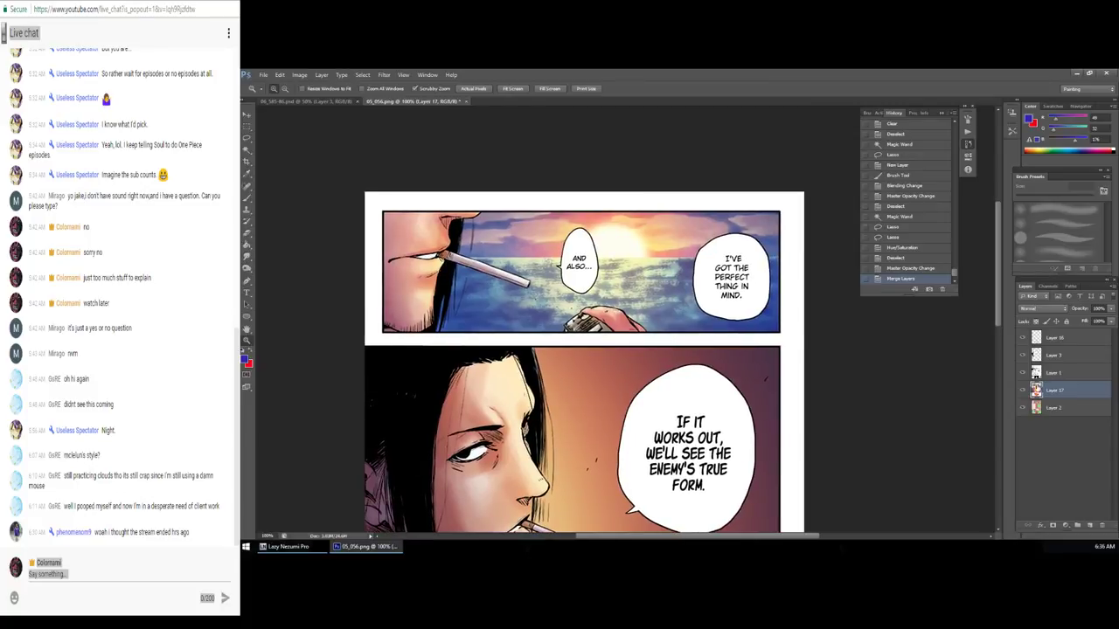
Step: Duplicate all five layers and merge the copies into one composite layer
key(alt+bracketleft)
key(w)
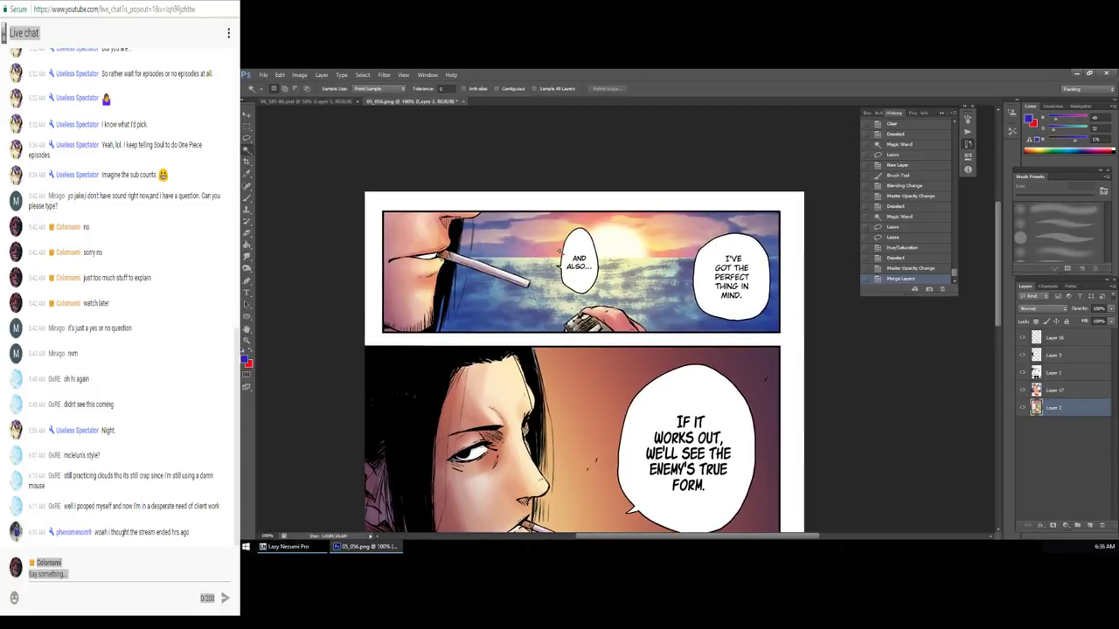
click(1041, 386)
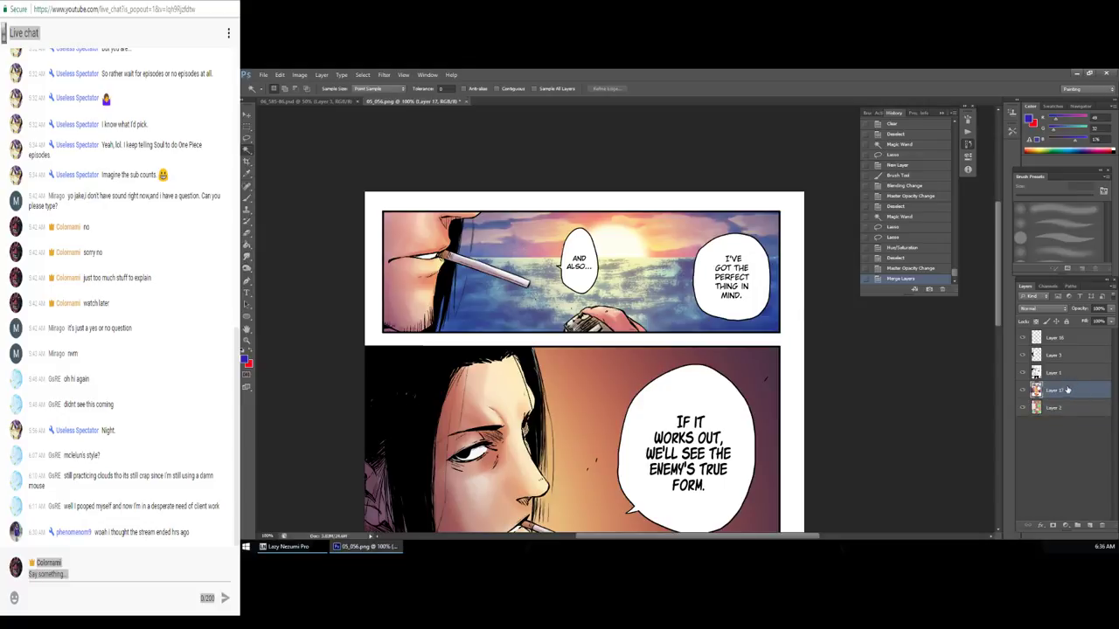
shift+click(1060, 409)
shift+click(1077, 346)
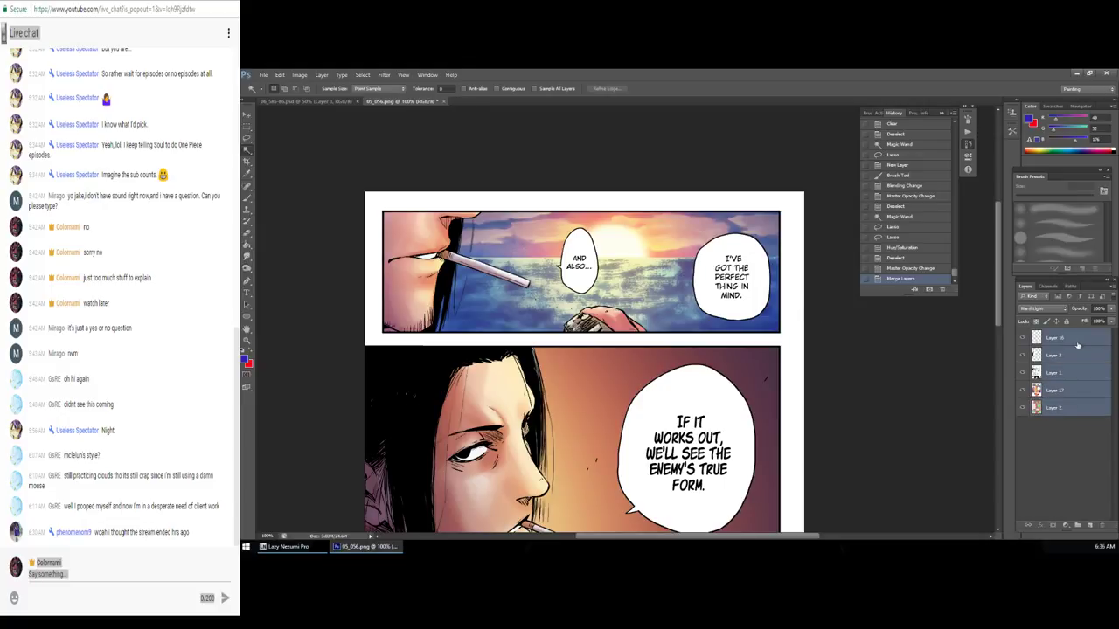
key(ctrl+j)
right_click(1073, 361)
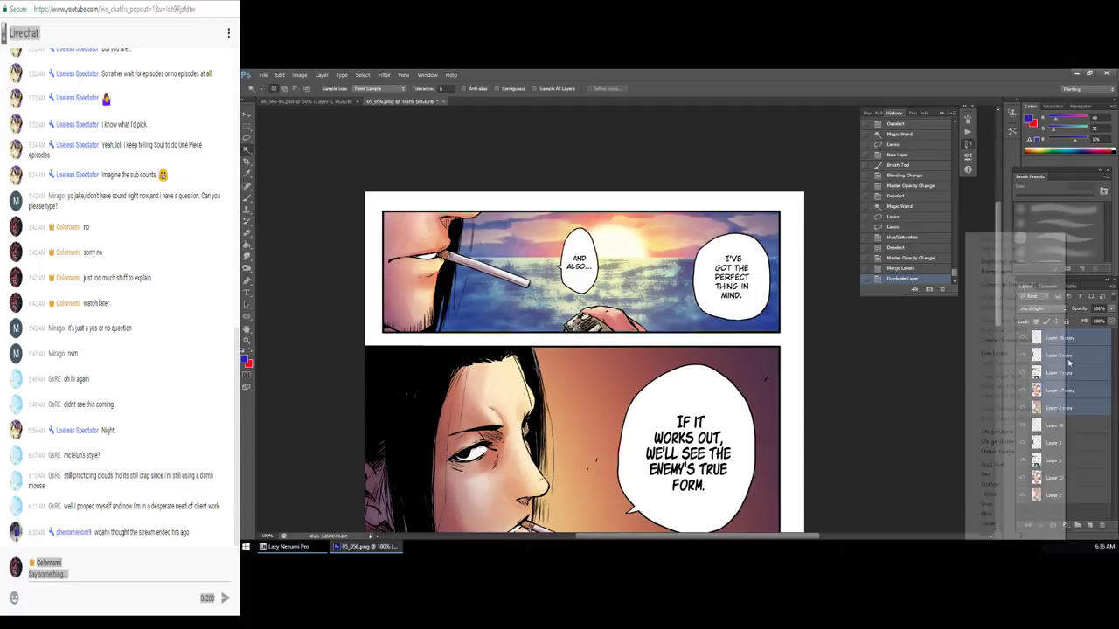
click(997, 432)
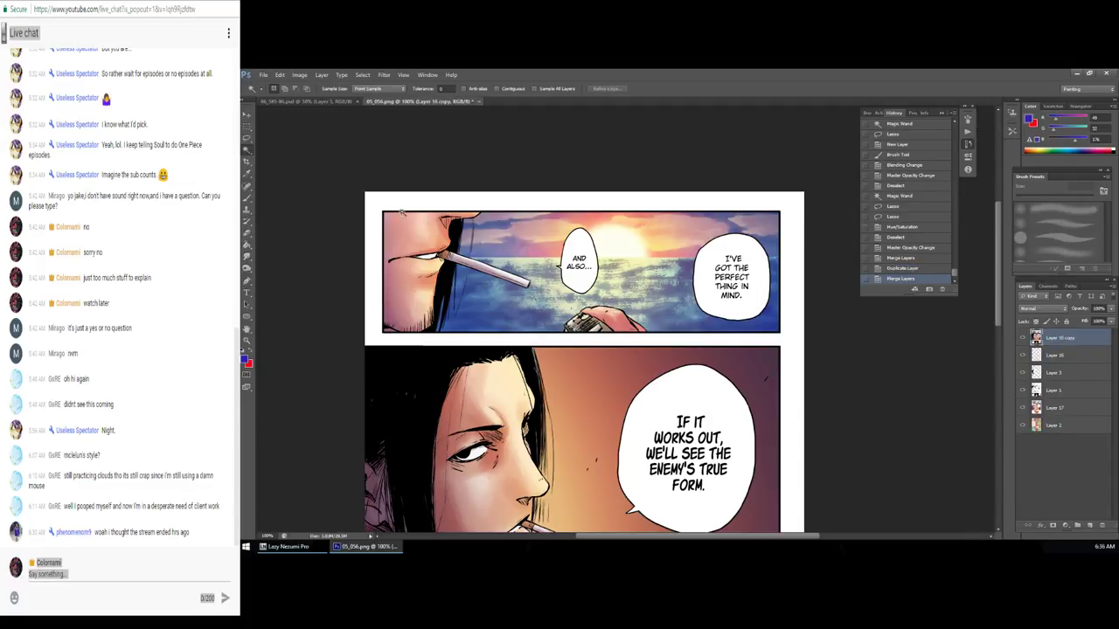
Step: Copy the top sunset panel onto its own layer using a rectangular selection
key(m)
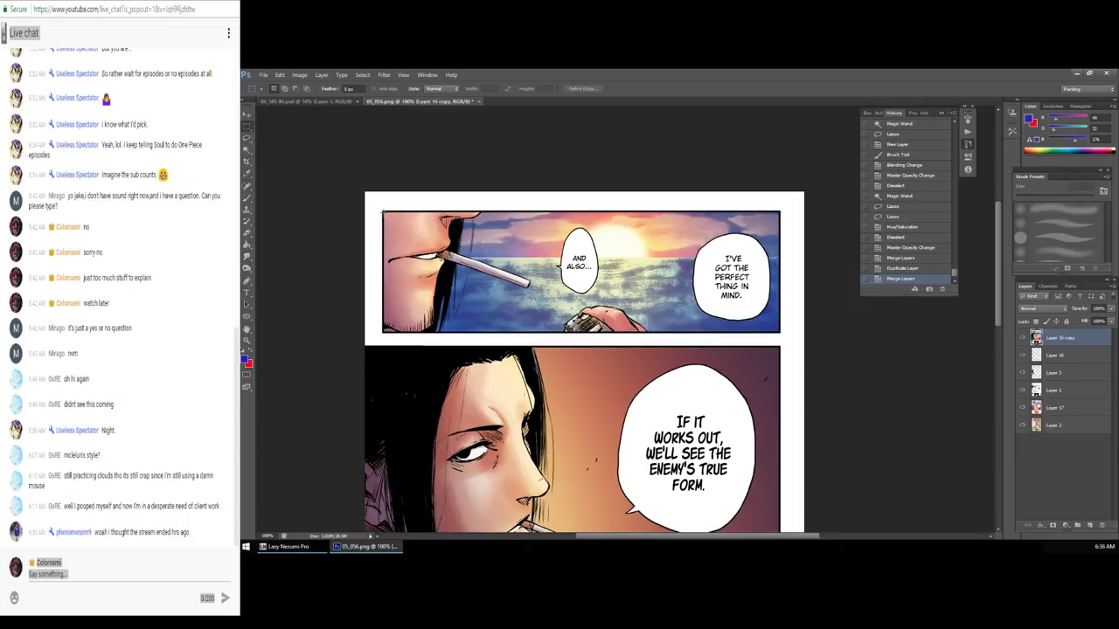
drag(382, 211, 780, 332)
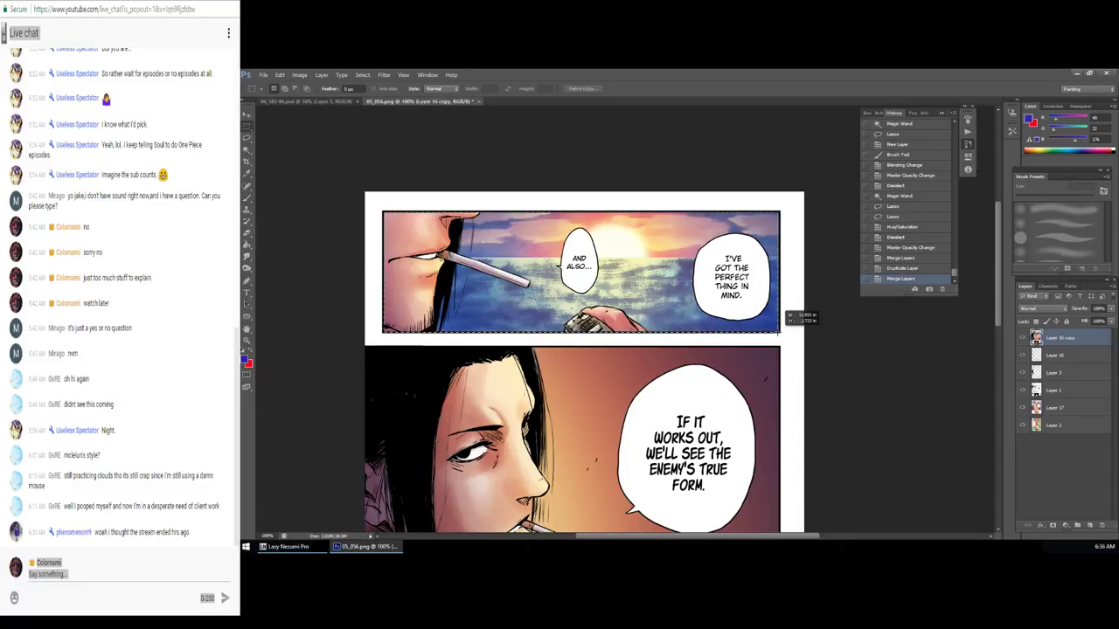
drag(779, 332, 779, 335)
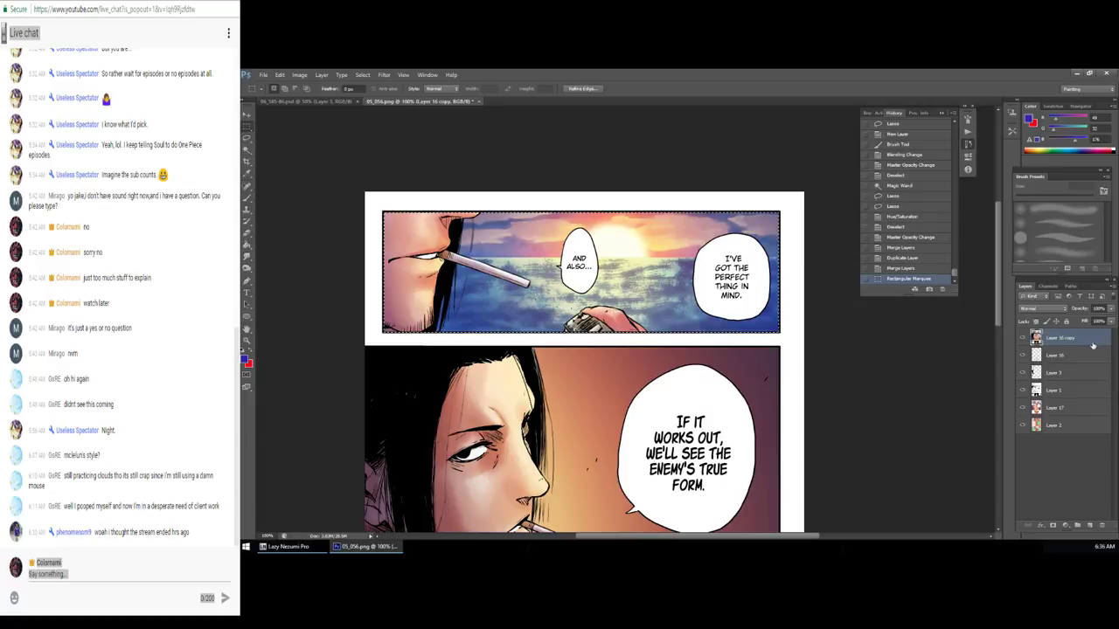
key(ctrl+j)
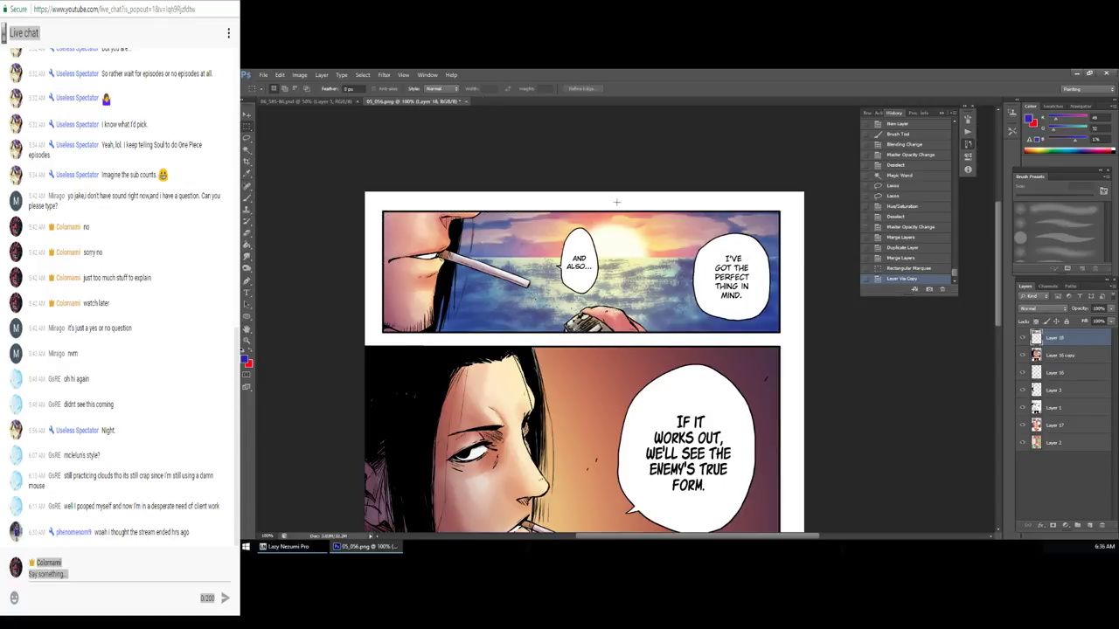
Step: Apply a 7-pixel Gaussian Blur to the panel copy and lower its opacity
click(384, 74)
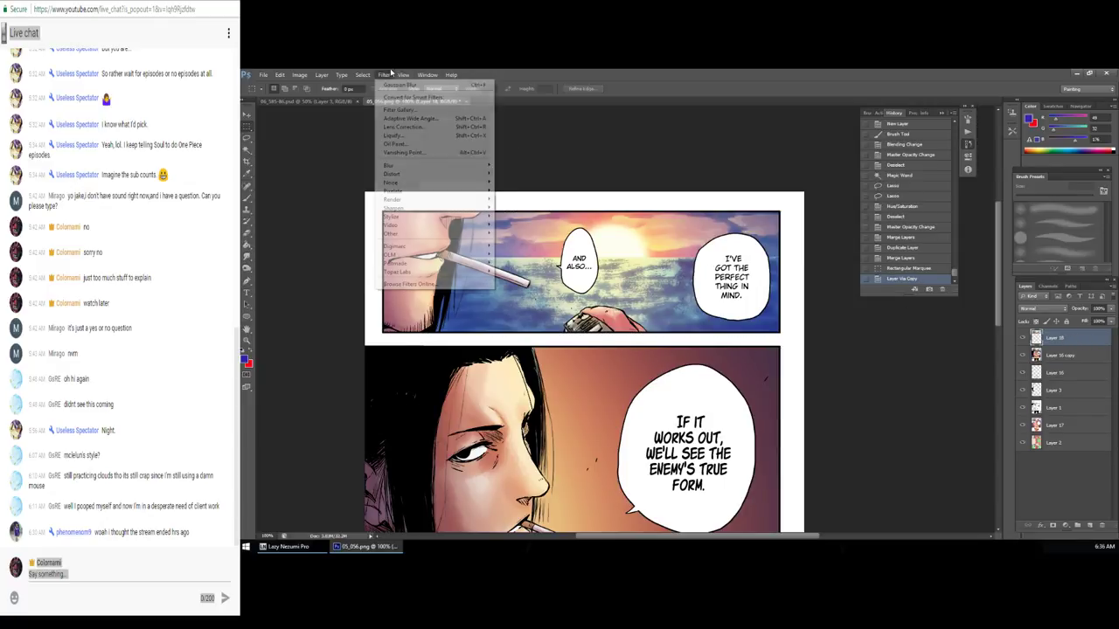
mouse_move(420, 165)
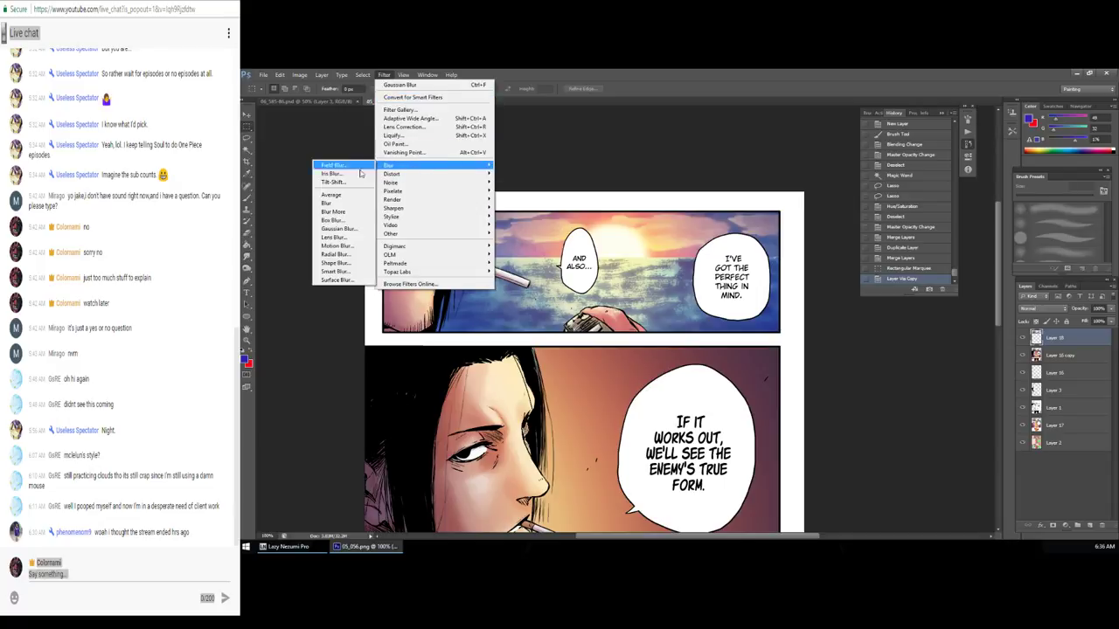
click(345, 228)
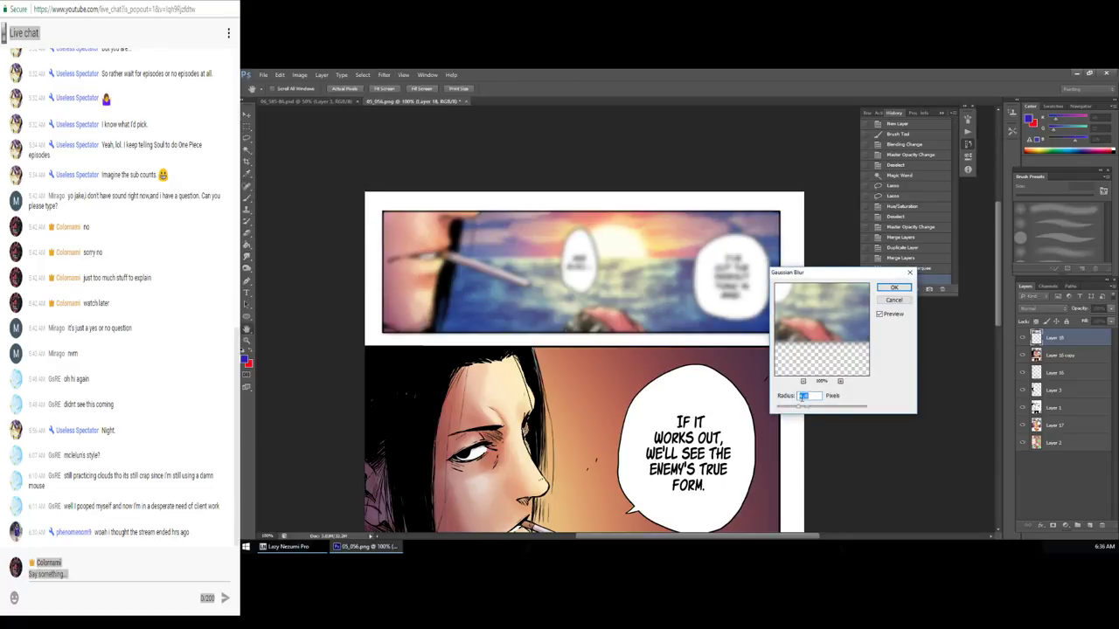
drag(799, 406, 813, 409)
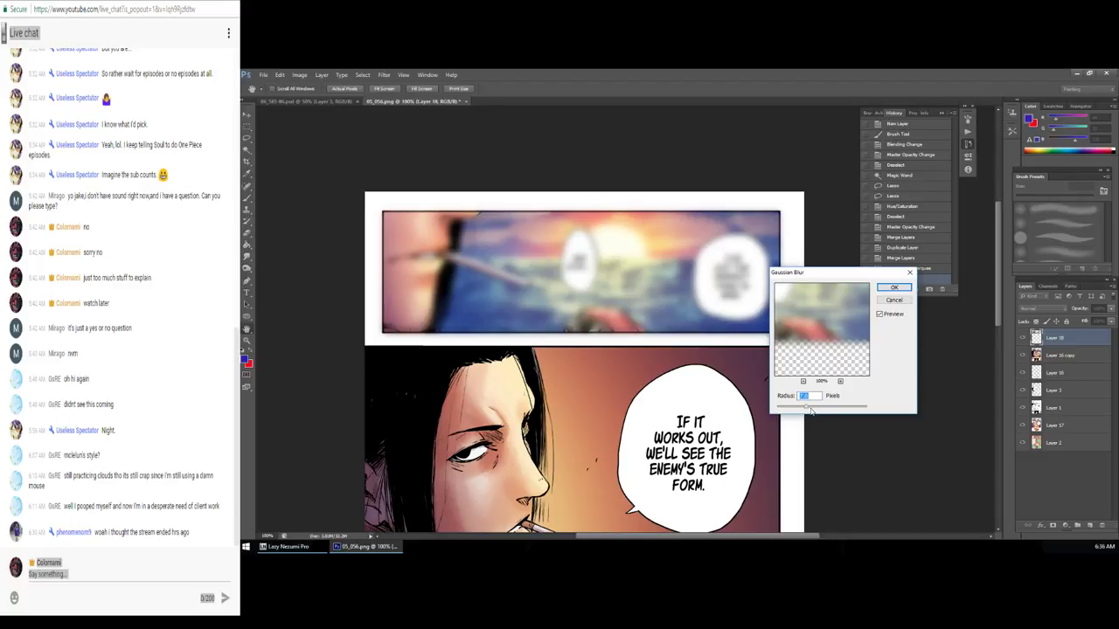
click(894, 290)
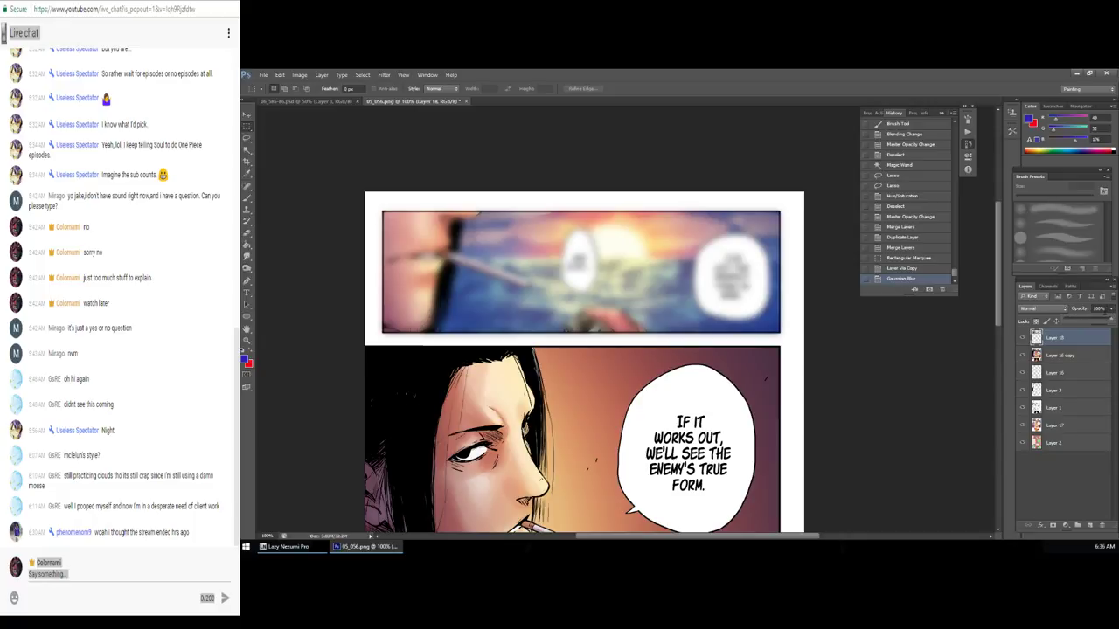
click(1088, 321)
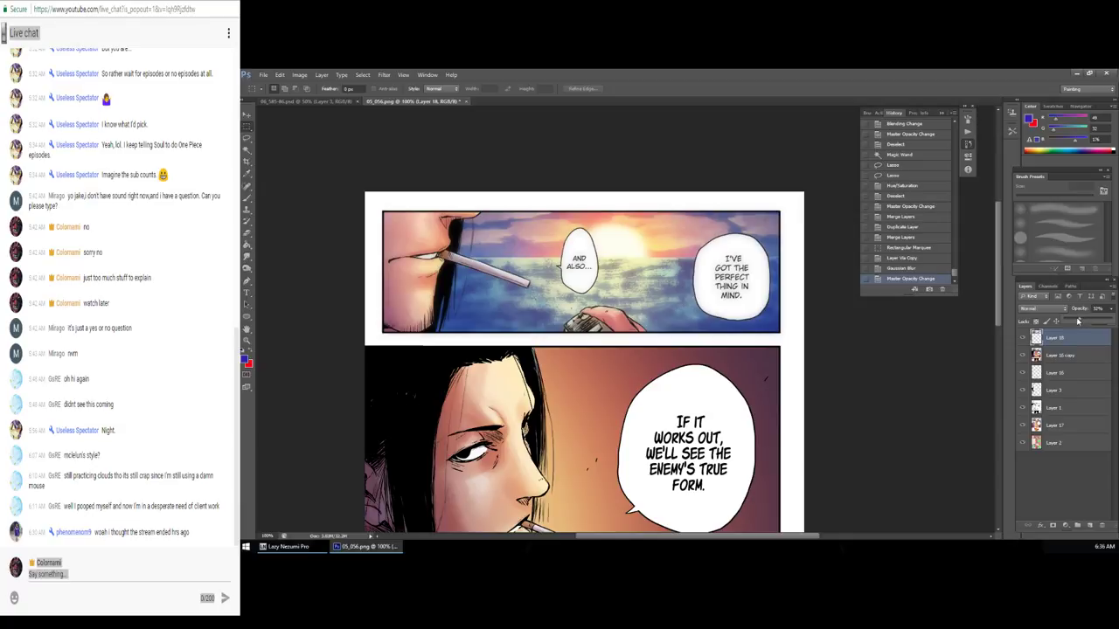
Step: Set the blurred layer to about 29% opacity and try Overlay, Linear Light and Pin Light blending
click(1093, 322)
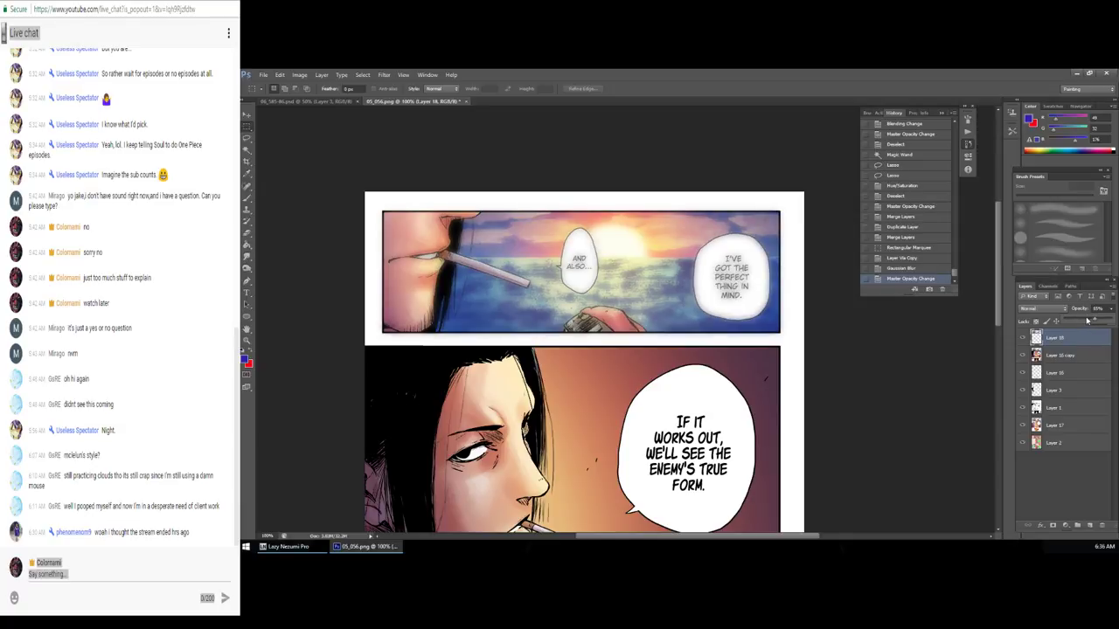
drag(1087, 321, 1081, 321)
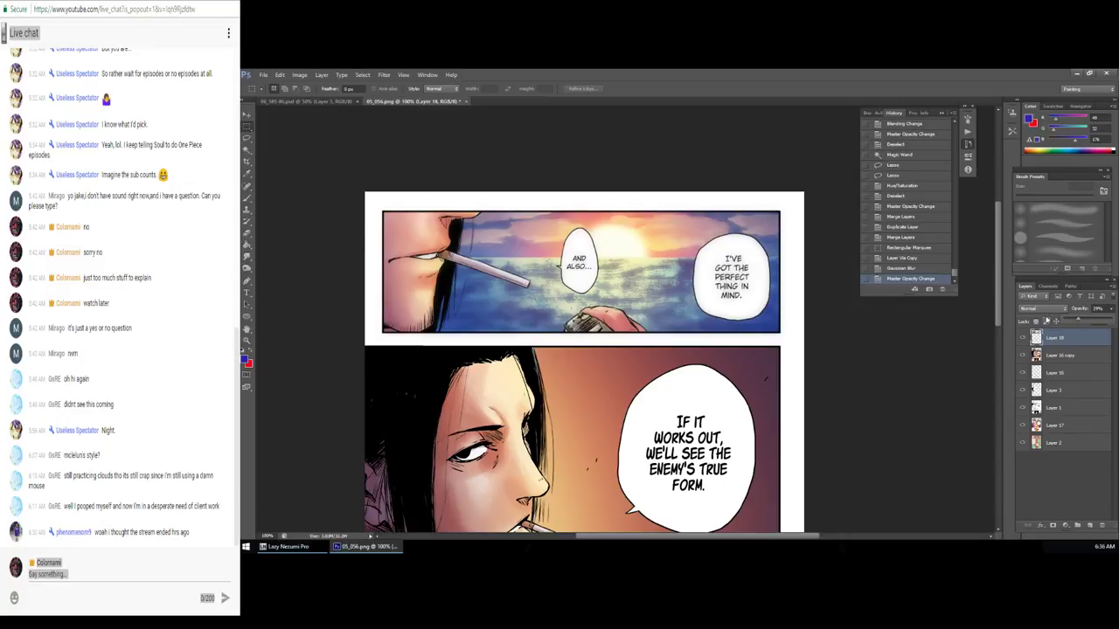
click(1043, 308)
click(1022, 425)
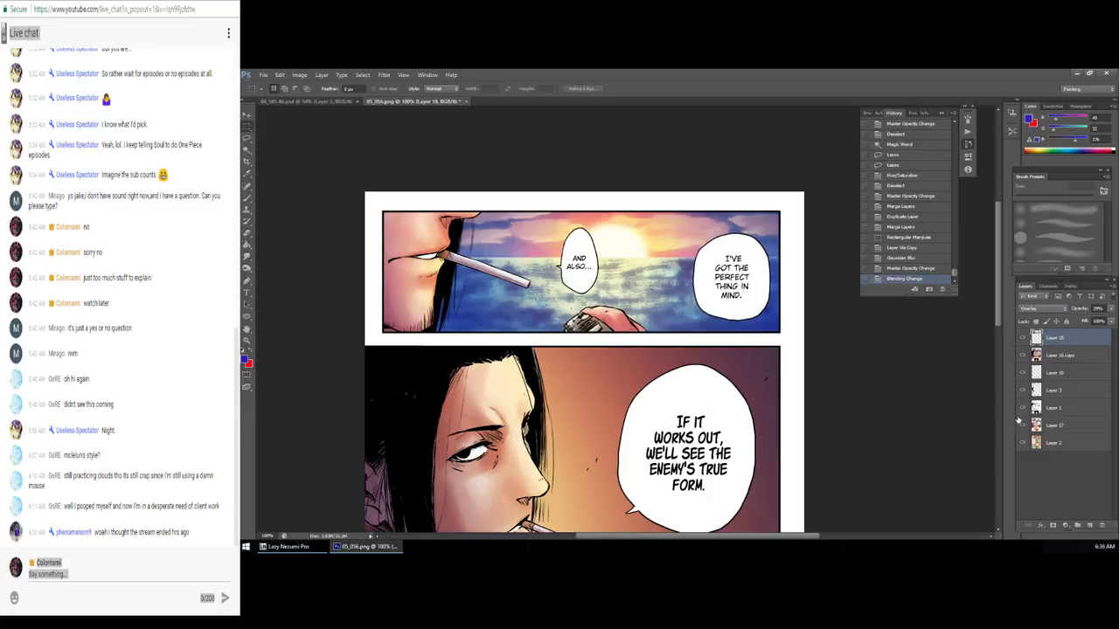
key(Down)
key(Down)
key(Down)
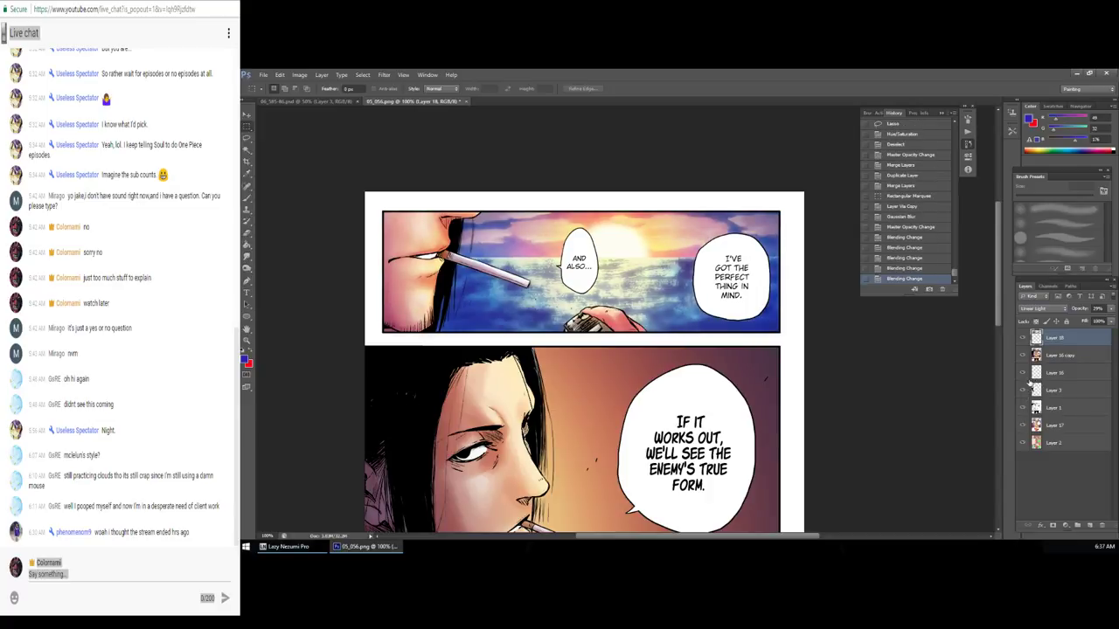
key(Down)
key(Down)
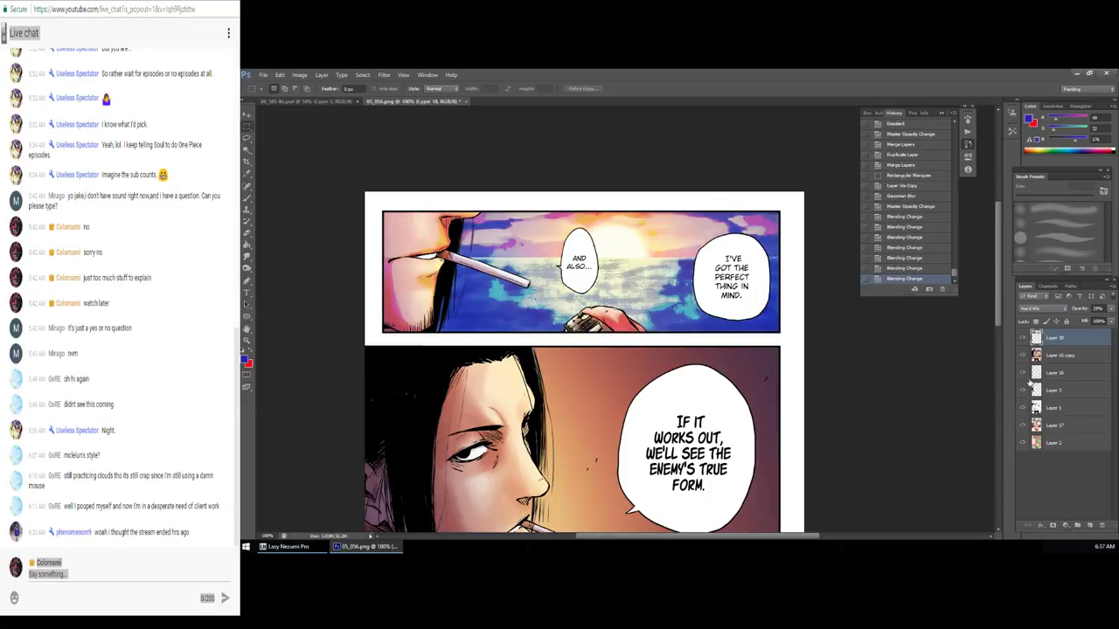
key(Up)
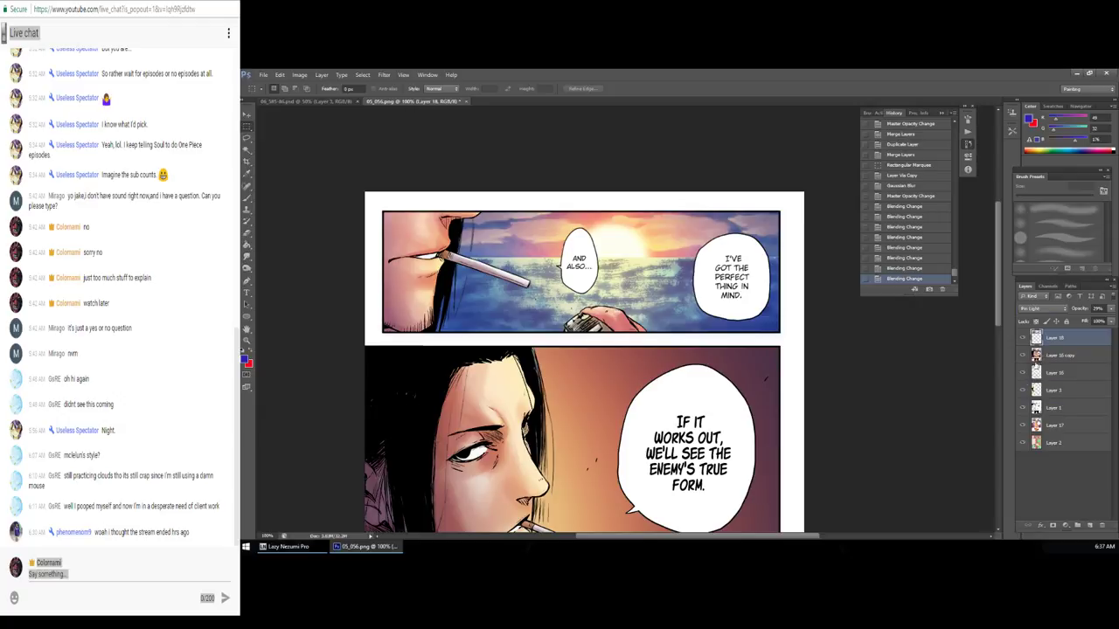
Step: Toggle the glow layer's visibility to compare, then return it to Normal blending
click(1022, 339)
click(1023, 339)
click(1043, 309)
click(1040, 206)
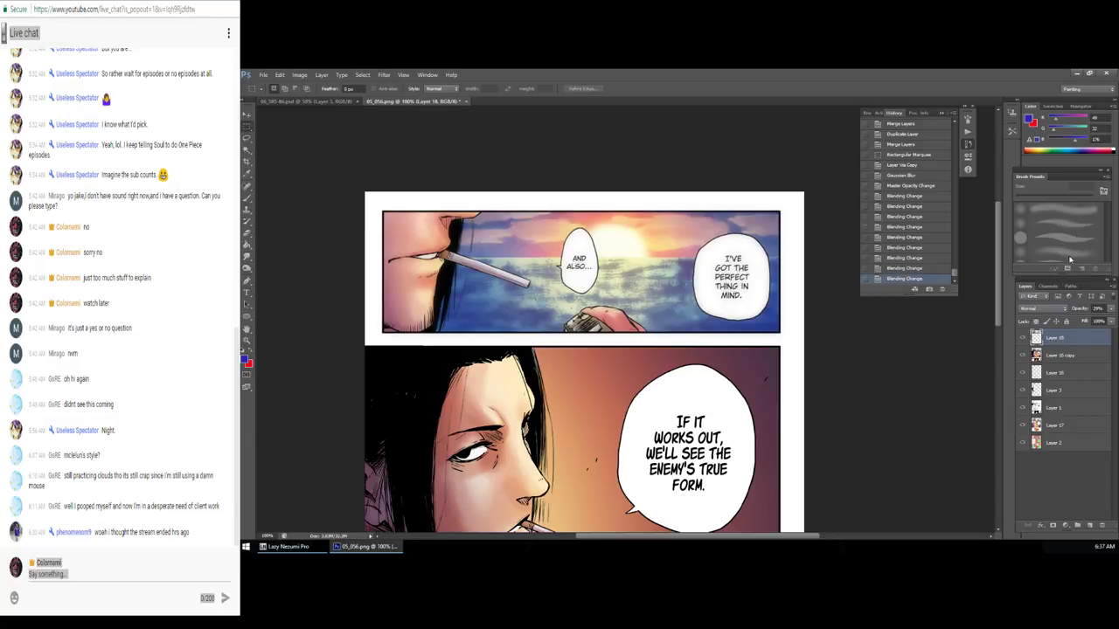
Step: Erase part of the glow over the top panel, trying and undoing opacity changes around 40-46%
key(b)
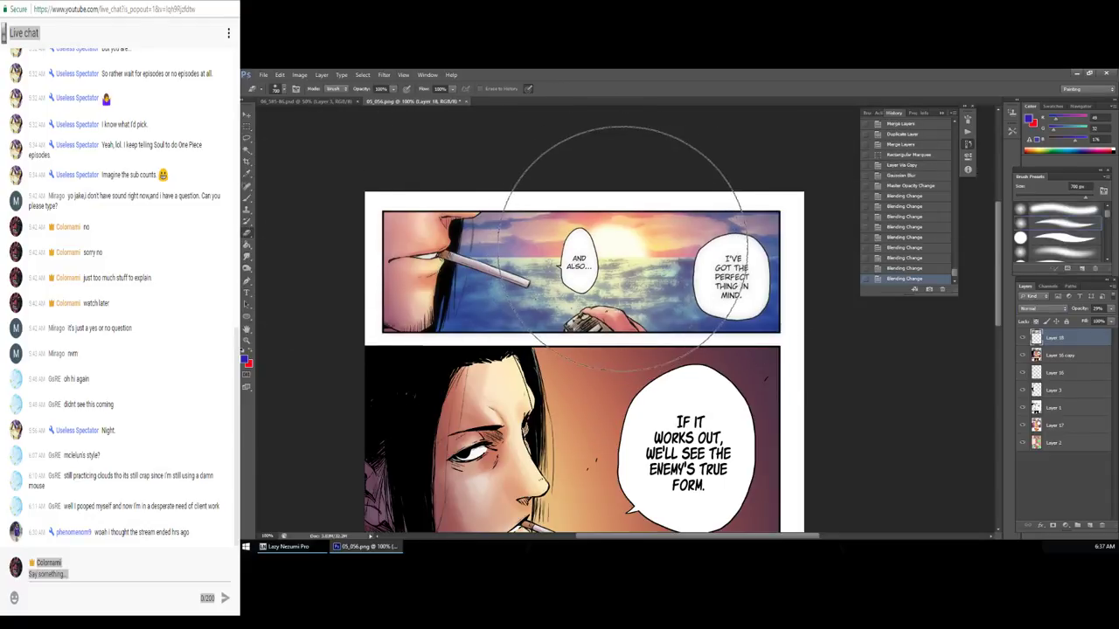
drag(611, 263, 600, 271)
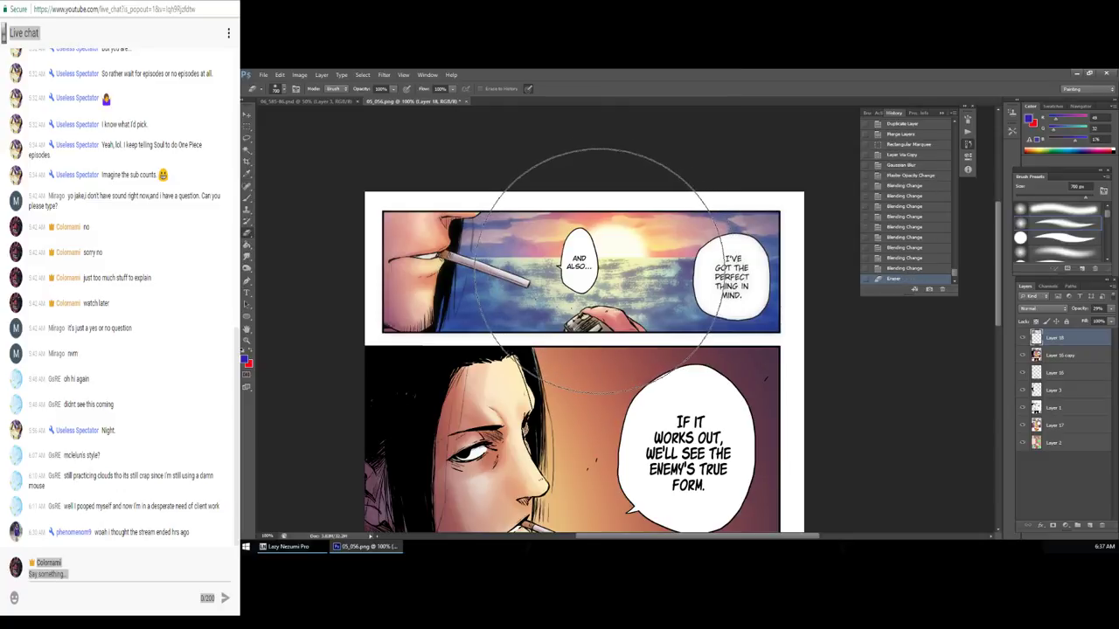
drag(1112, 311, 1090, 323)
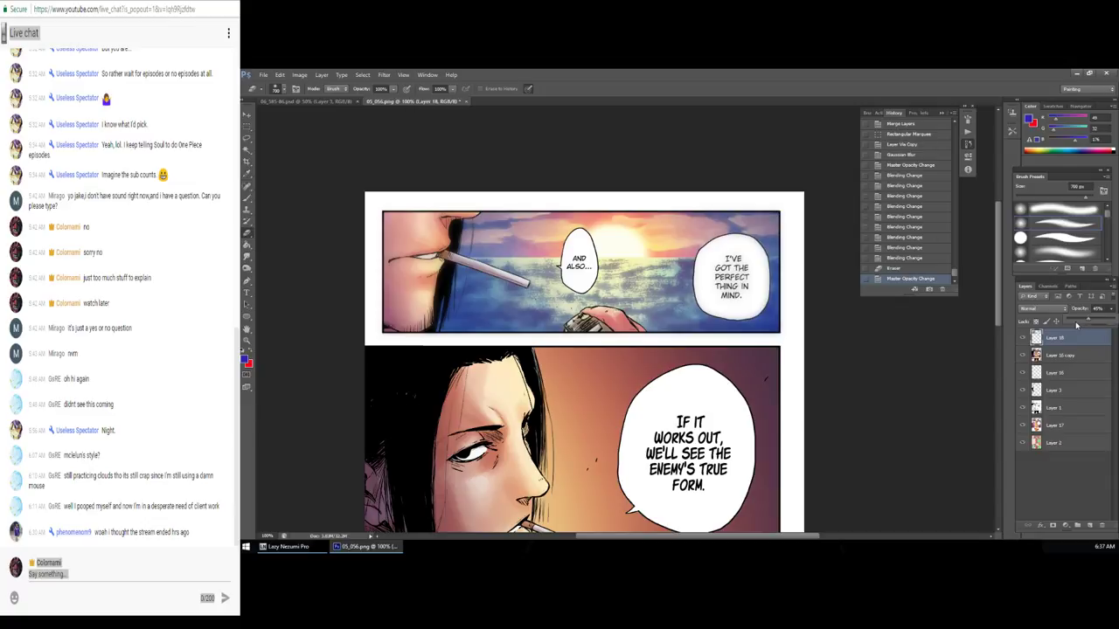
key(ctrl+alt+z)
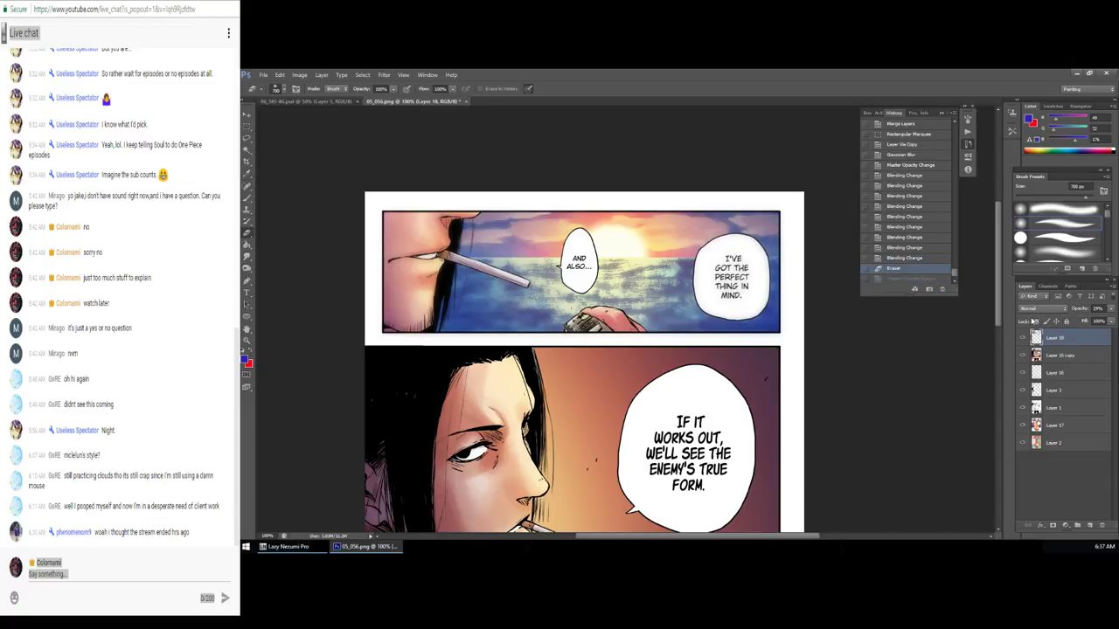
key(ctrl+alt+z)
click(1111, 312)
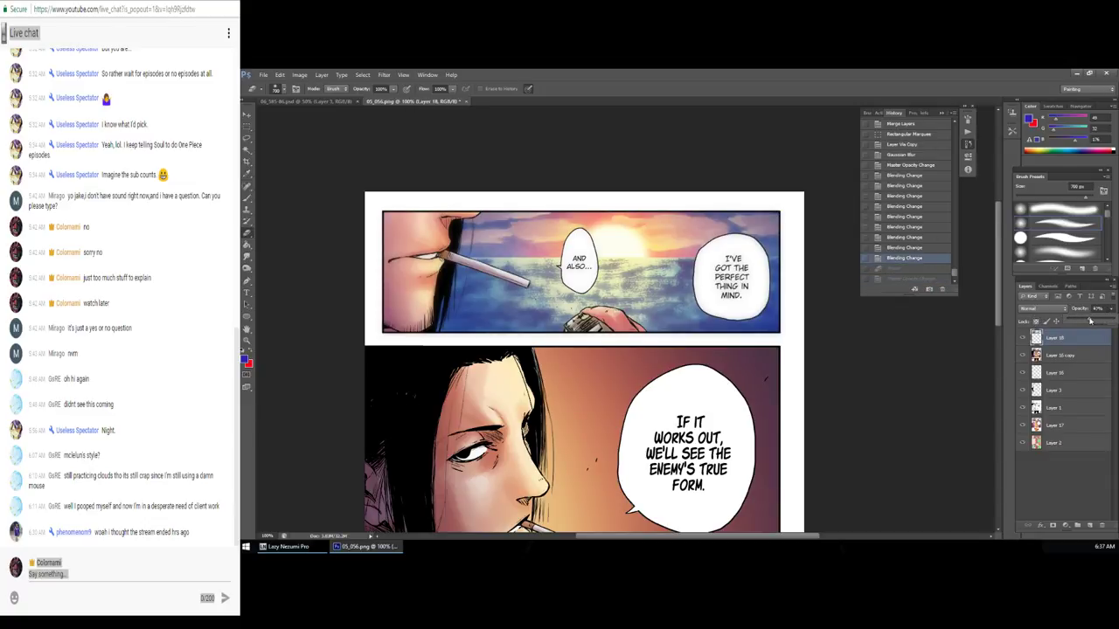
drag(1090, 322, 1089, 322)
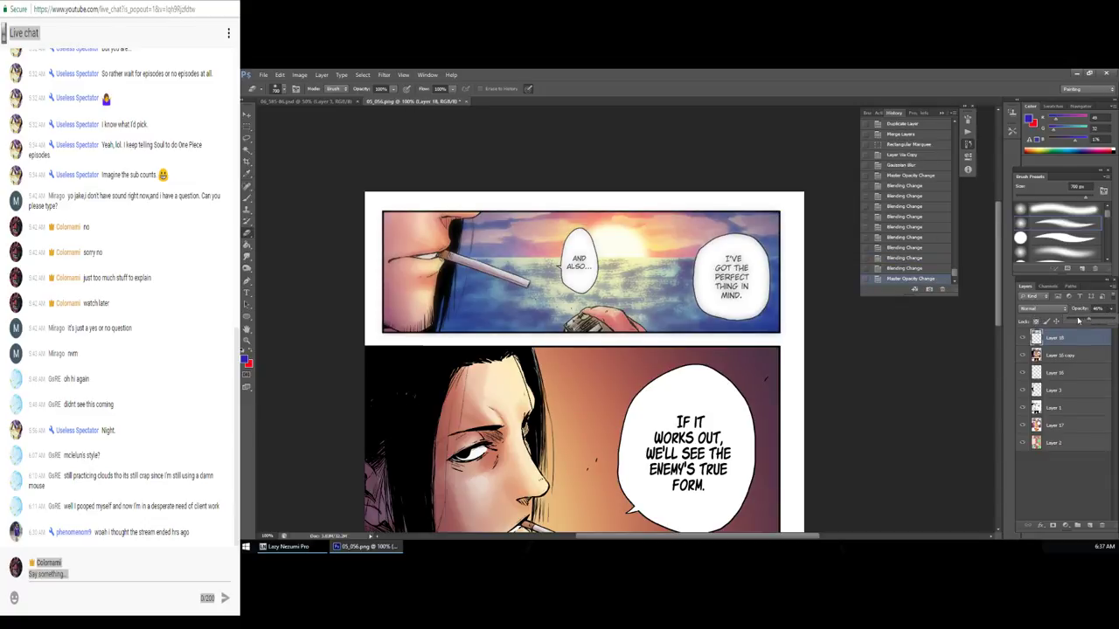
Step: Erase the glow near the right speech bubble and settle the glow opacity at about 30%
click(604, 201)
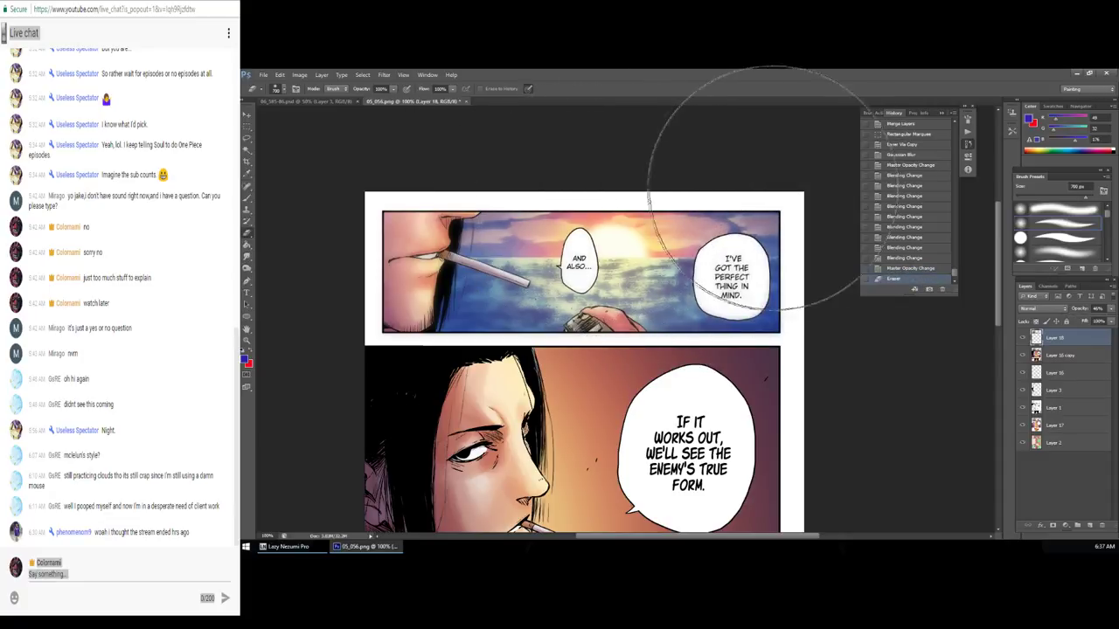
key(ctrl+z)
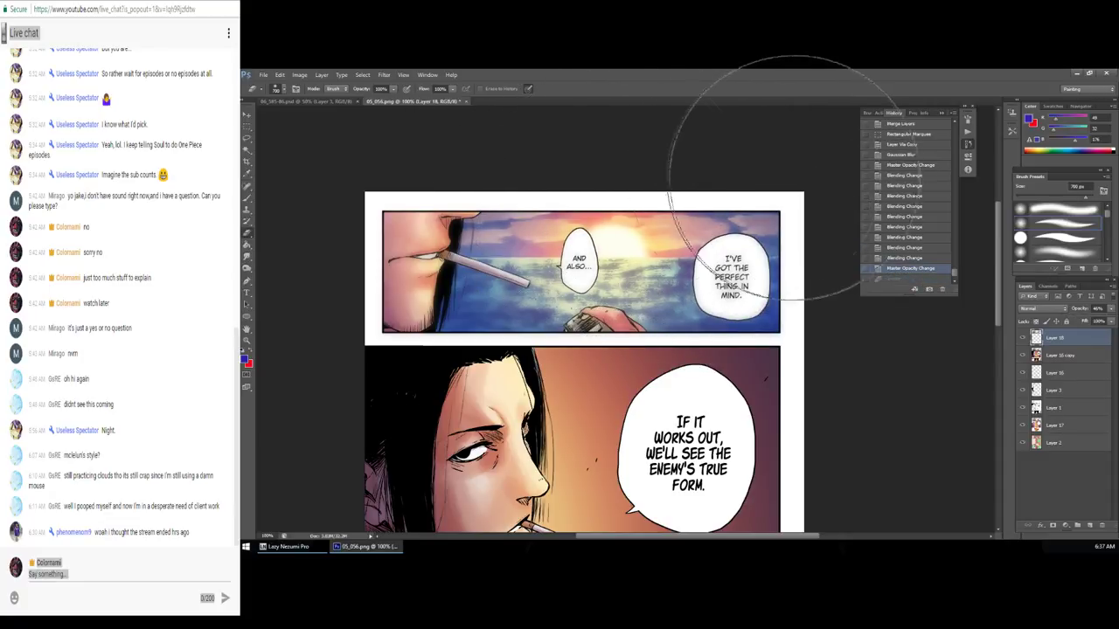
key(ctrl+z)
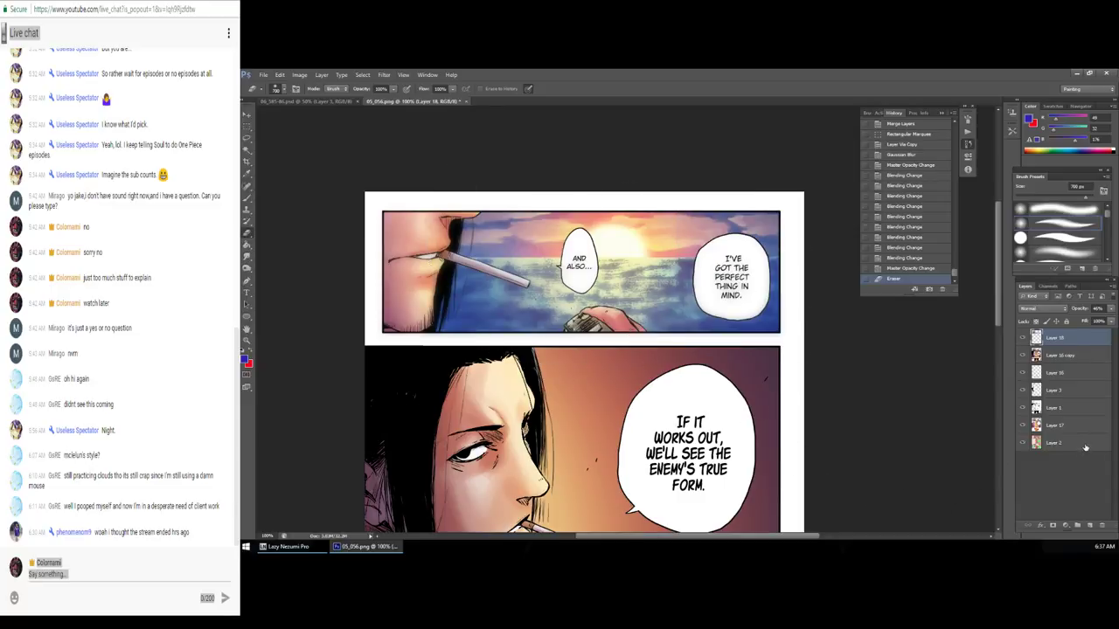
click(1109, 310)
drag(1082, 321, 1086, 322)
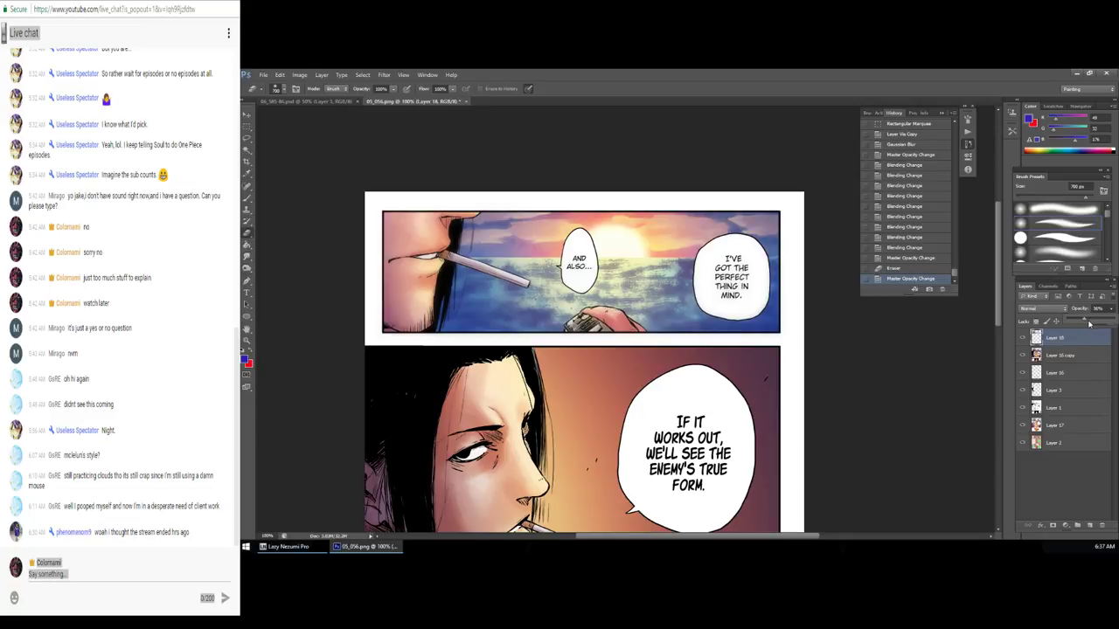
click(1072, 443)
Step: Copy the whole middle panel from the Layer 16 copy onto a new layer
key(w)
click(583, 278)
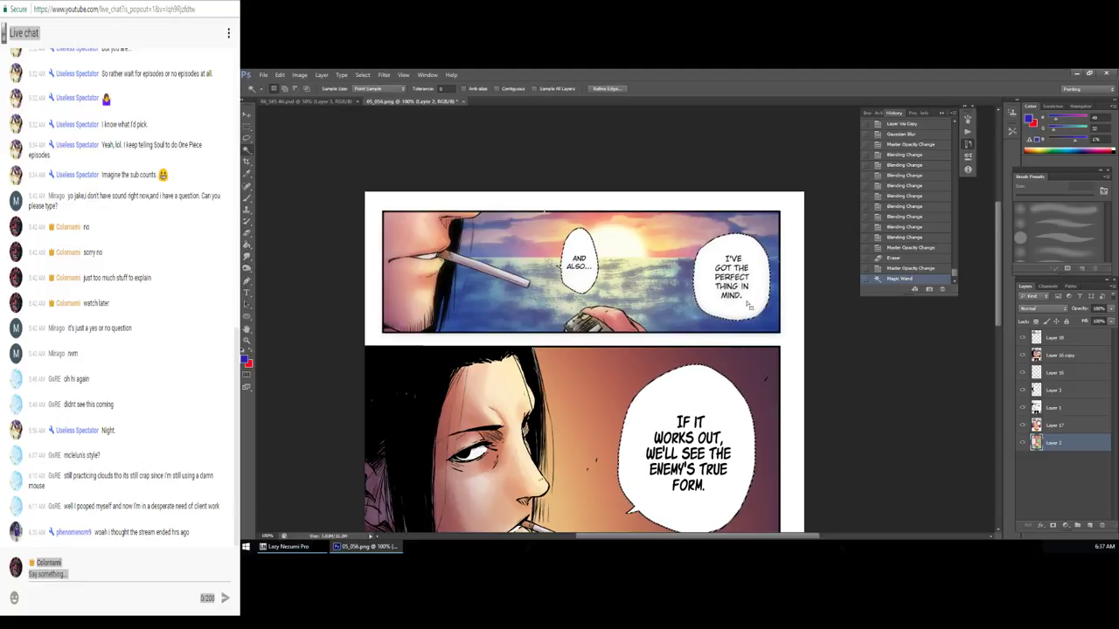
key(ctrl+d)
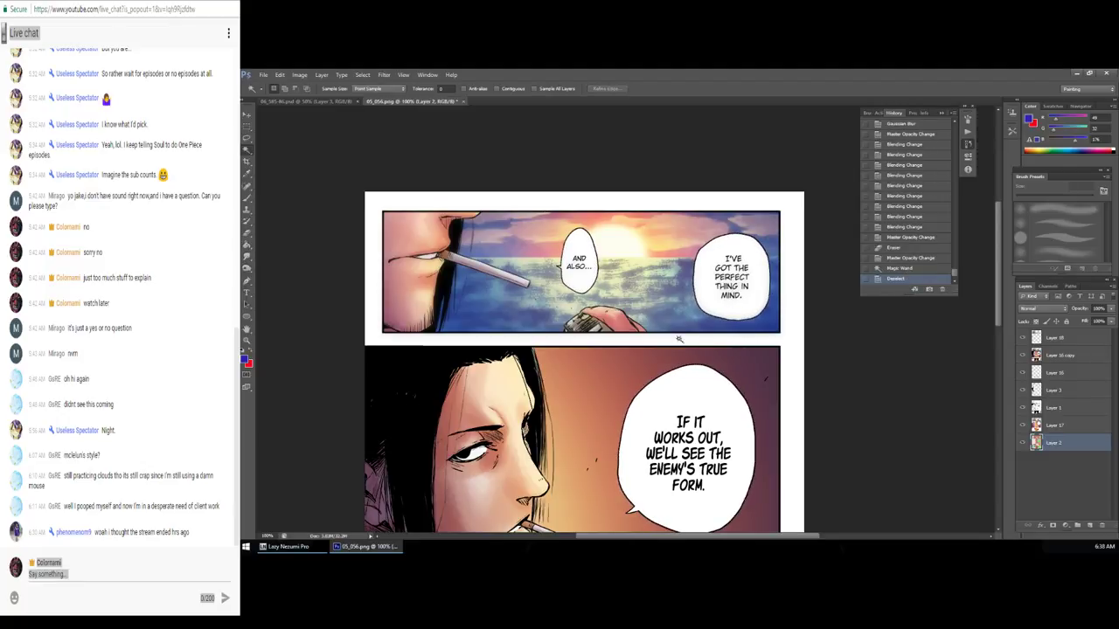
mouse_move(668, 383)
mouse_down()
mouse_move(683, 315)
mouse_move(735, 276)
mouse_up()
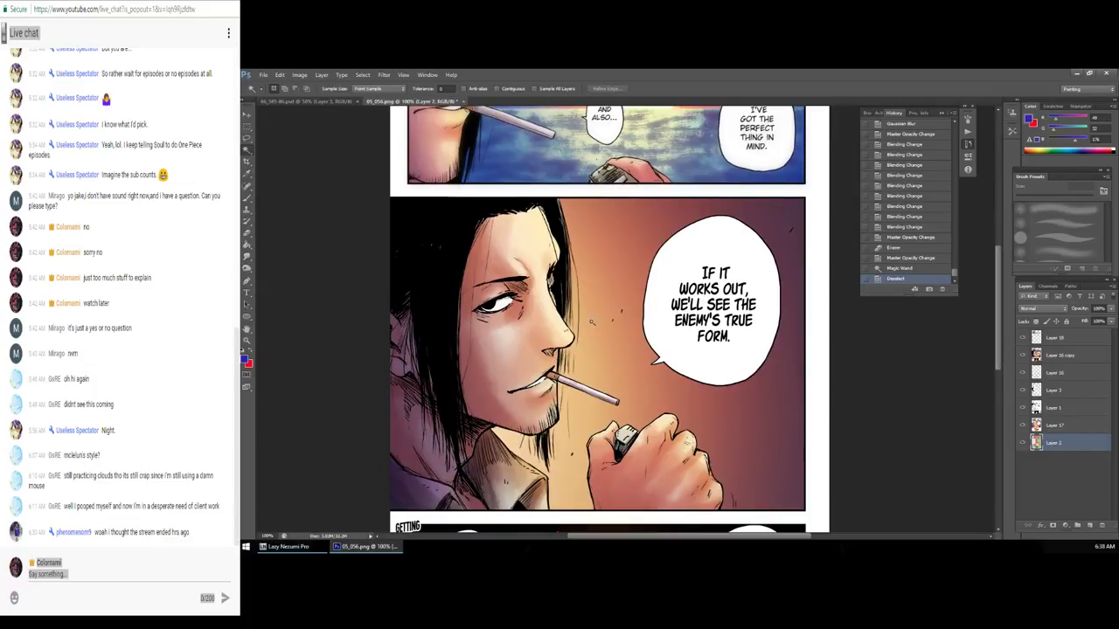
key(m)
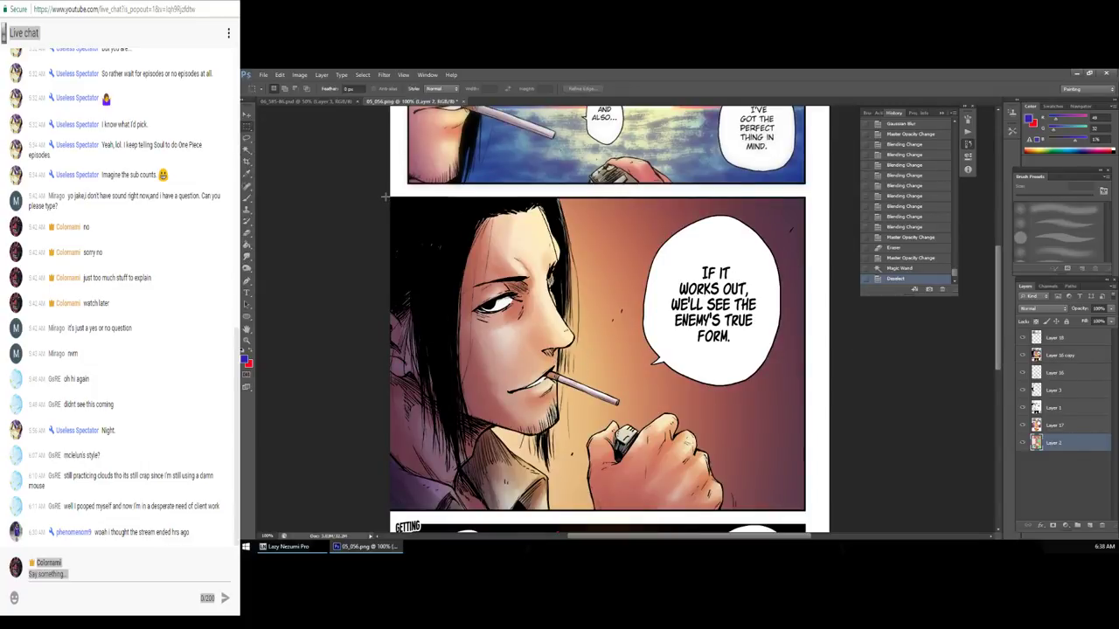
mouse_move(384, 198)
mouse_down()
mouse_move(809, 491)
mouse_move(805, 509)
mouse_up()
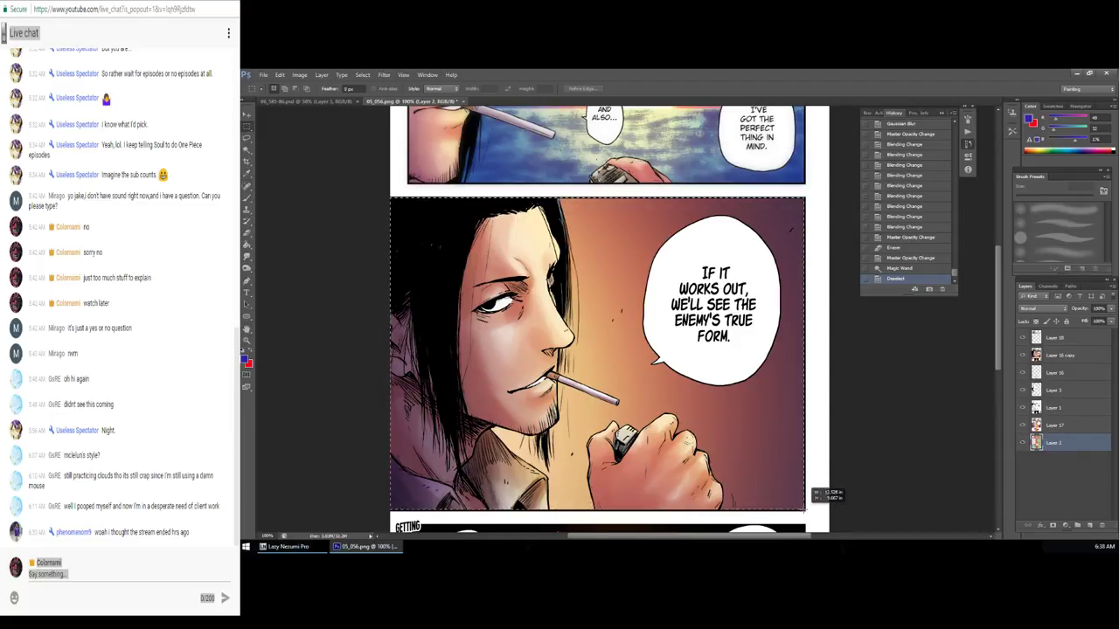
drag(804, 509, 805, 509)
click(1068, 356)
key(ctrl+j)
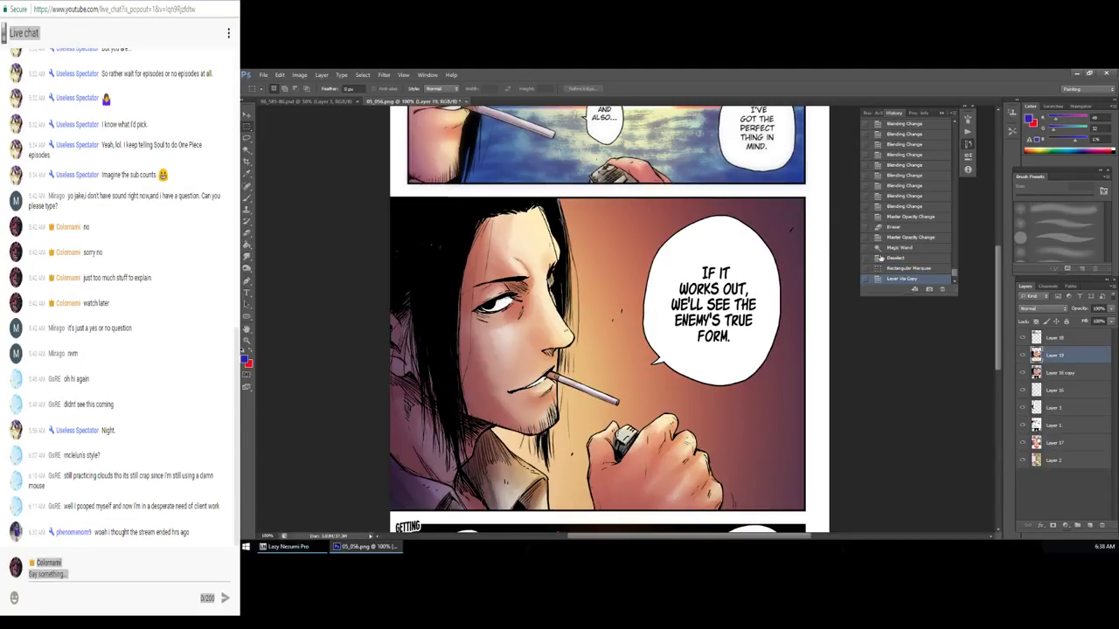
Step: Gaussian-blur the copied panel and blend it as Overlay at about 30% opacity
click(384, 74)
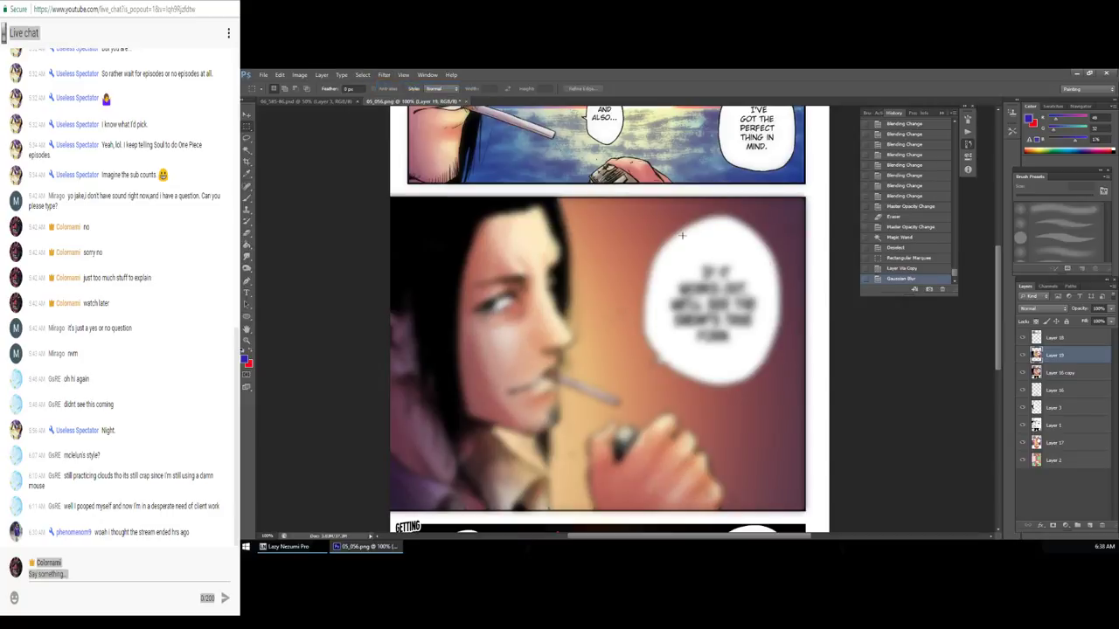
click(1107, 320)
drag(1068, 321, 1086, 323)
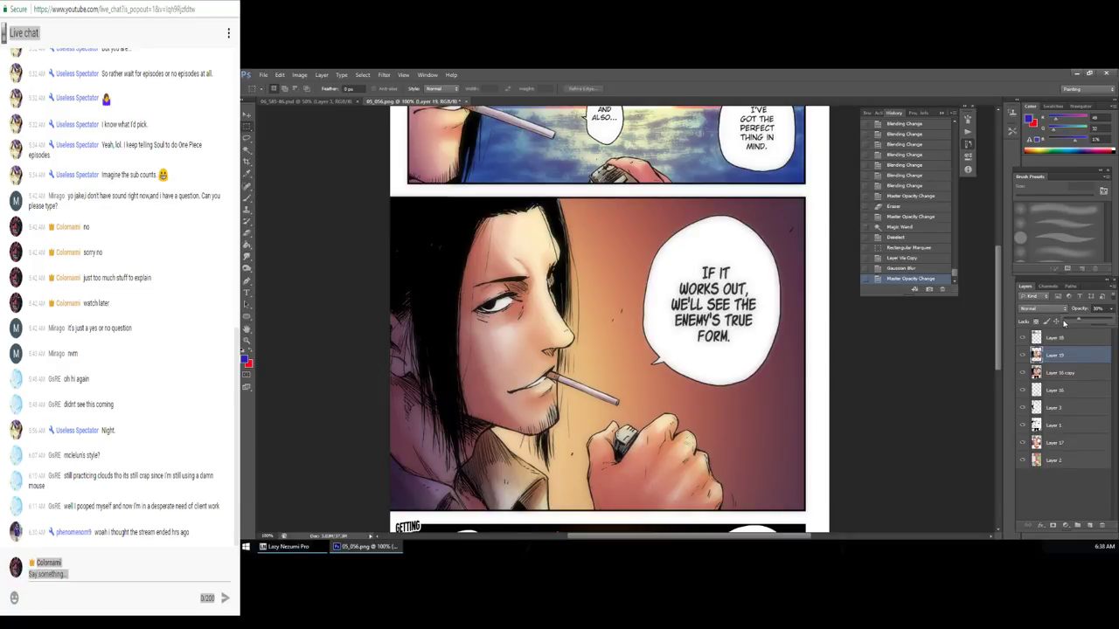
click(1042, 308)
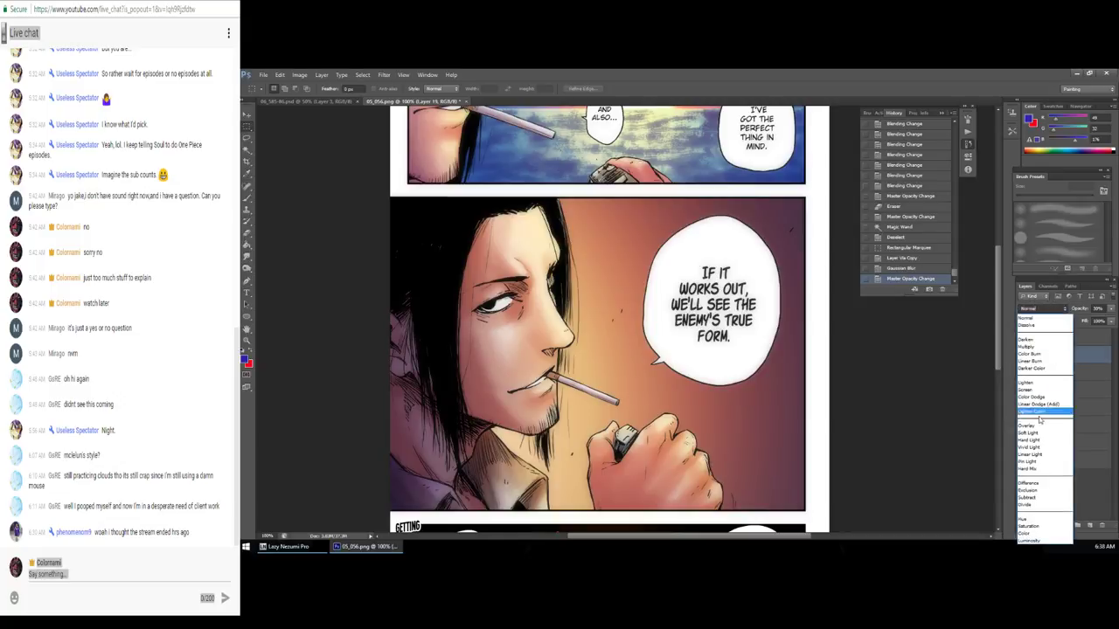
click(1035, 425)
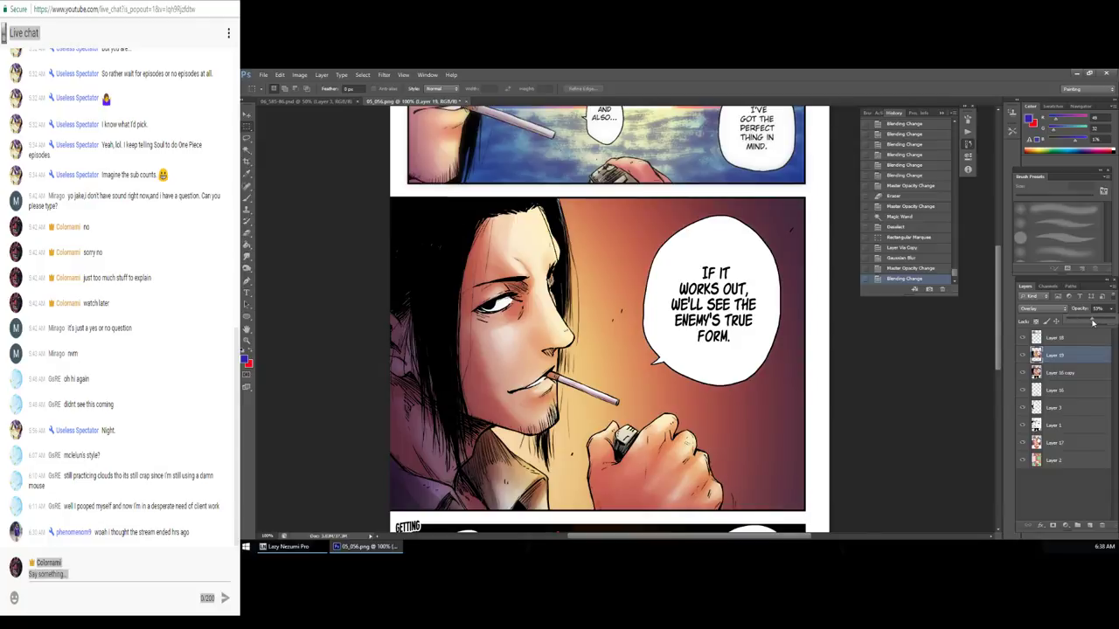
drag(1093, 323, 1091, 323)
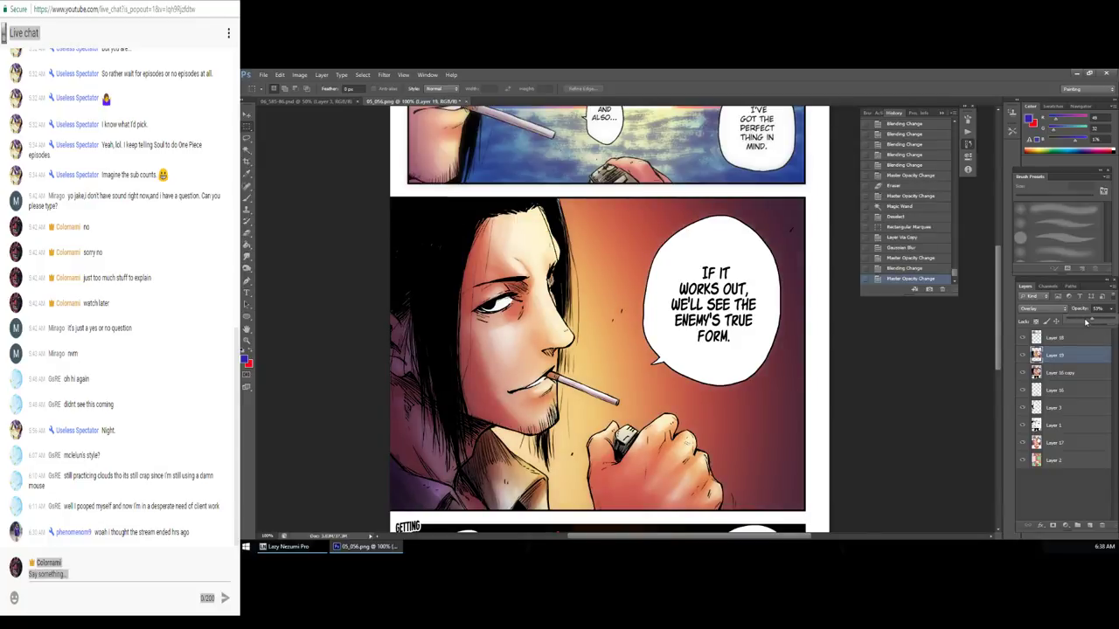
drag(1077, 321, 1083, 323)
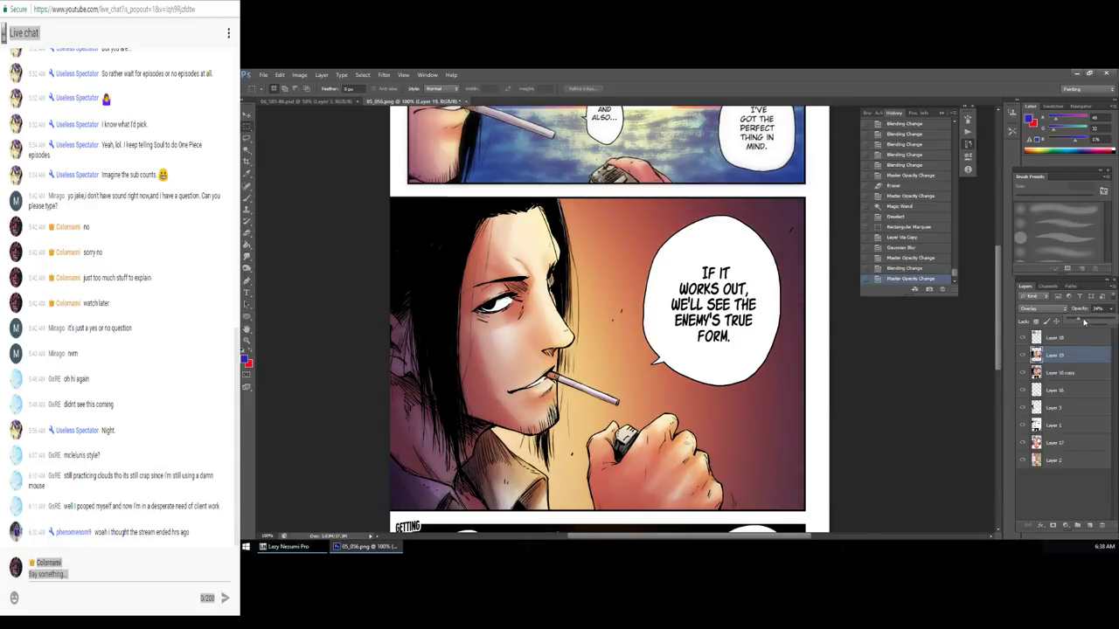
Step: Select the middle panel's speech bubble interior on Layer 2 and lower Layer 18's opacity
click(1053, 461)
key(w)
click(708, 282)
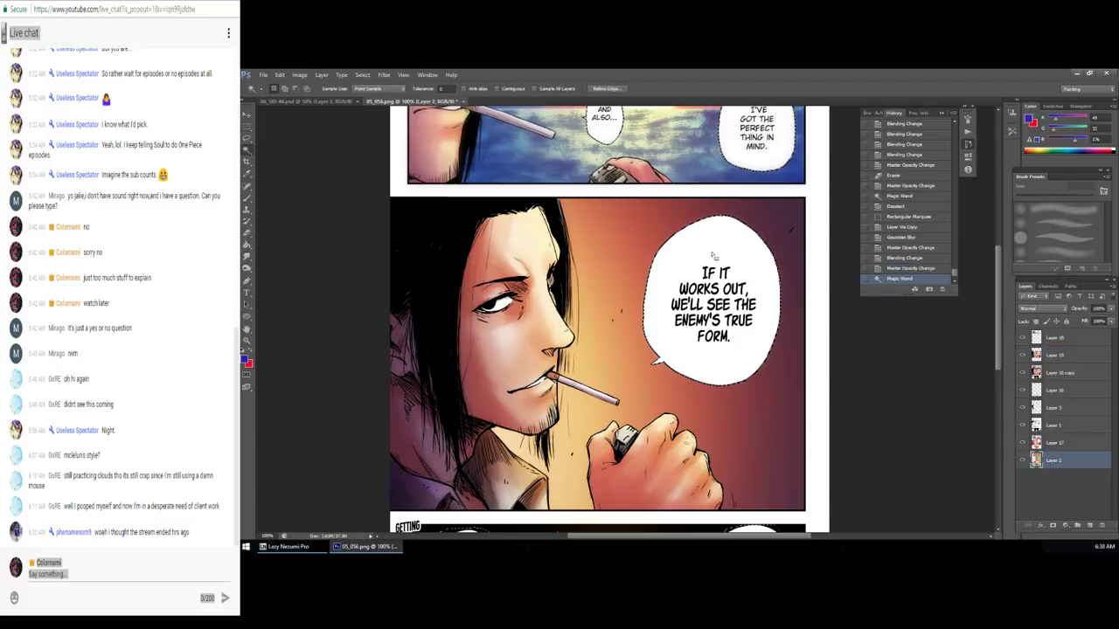
key(z)
alt+click(726, 273)
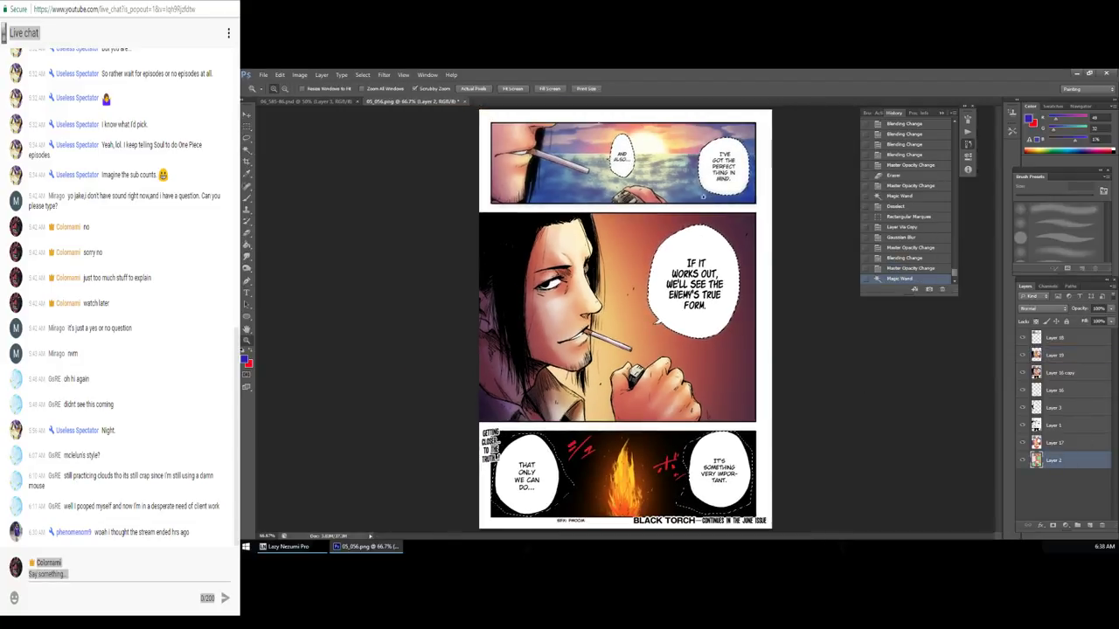
click(1063, 339)
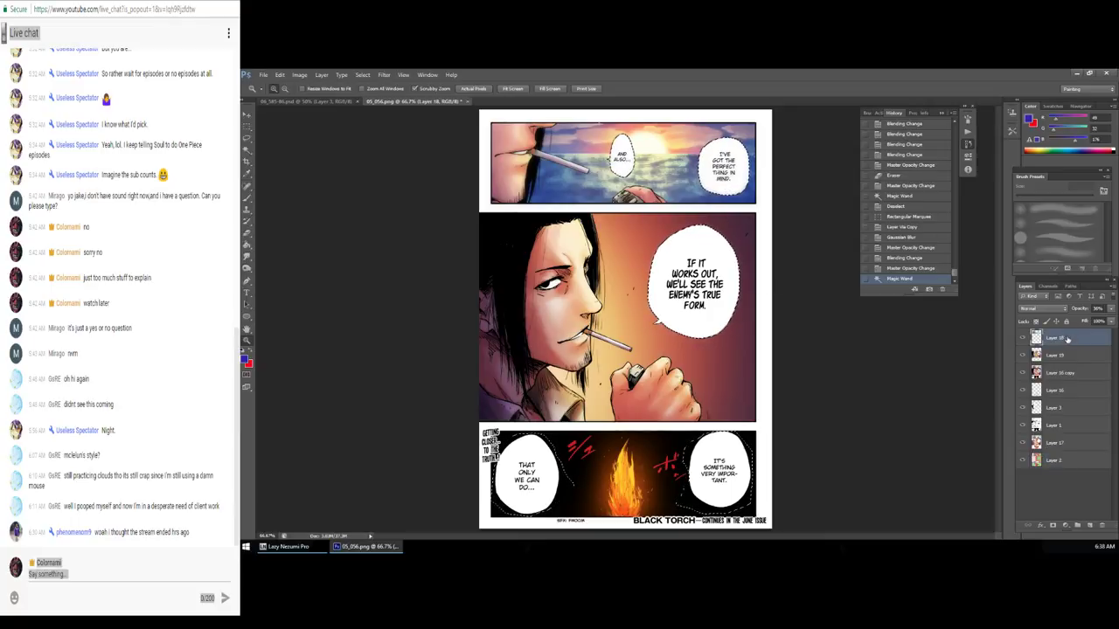
click(1111, 308)
drag(1108, 321, 1082, 323)
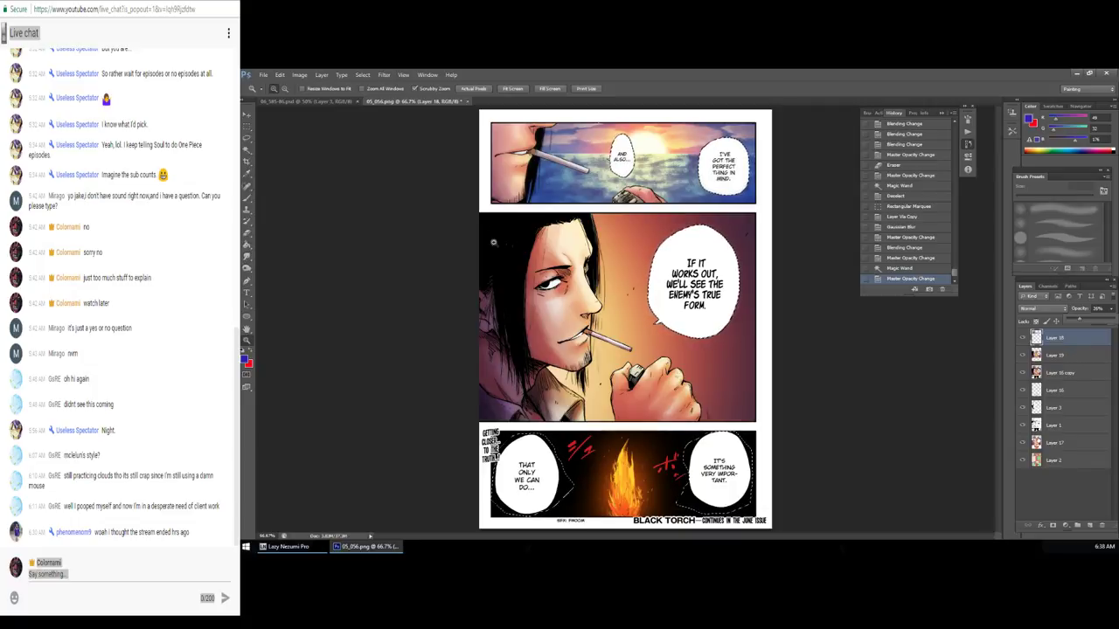
Step: Expand the bubble selection and begin feathering it
click(300, 75)
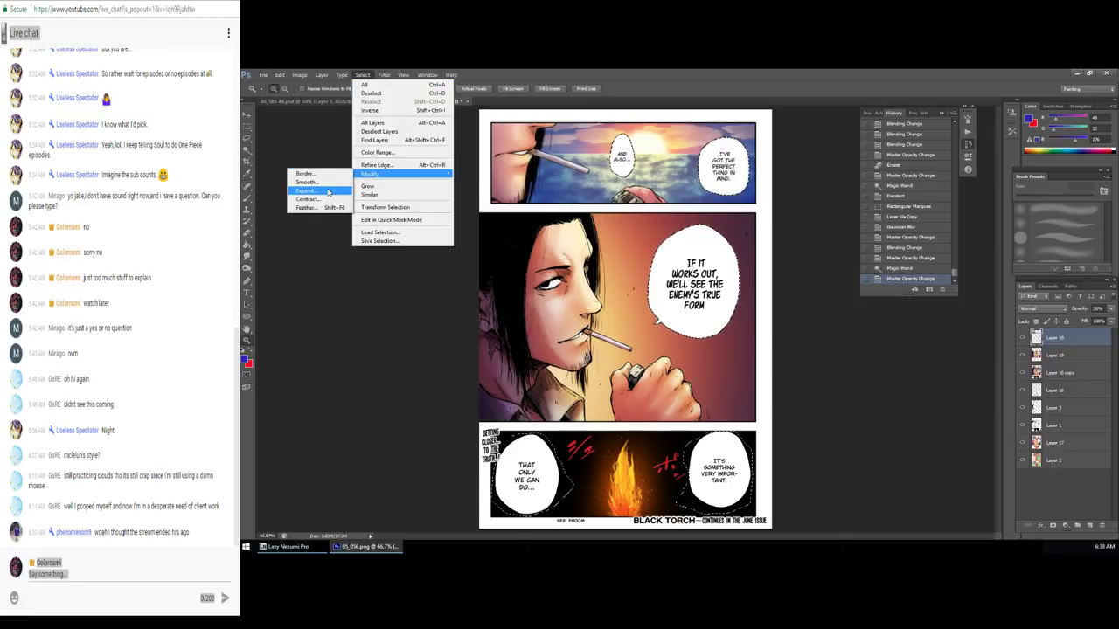
click(325, 191)
click(721, 230)
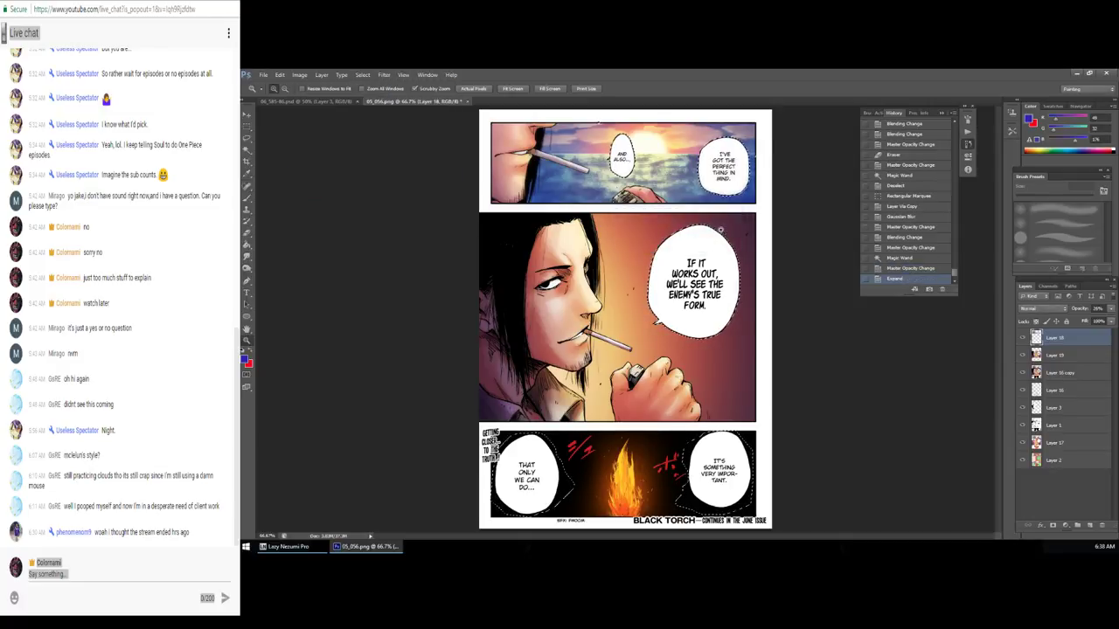
click(322, 74)
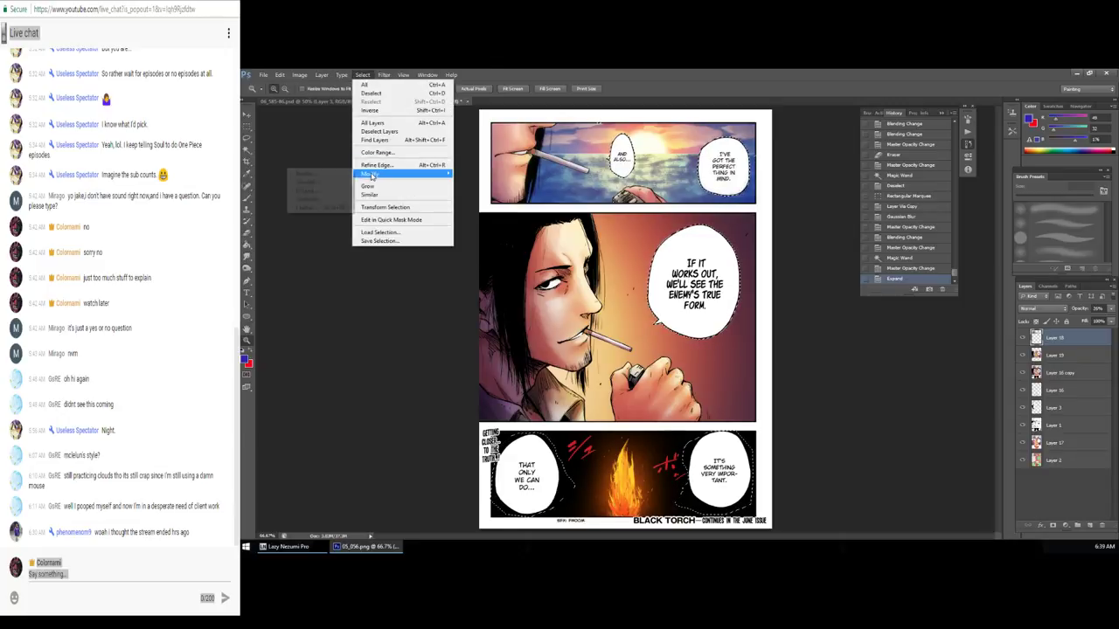
click(323, 211)
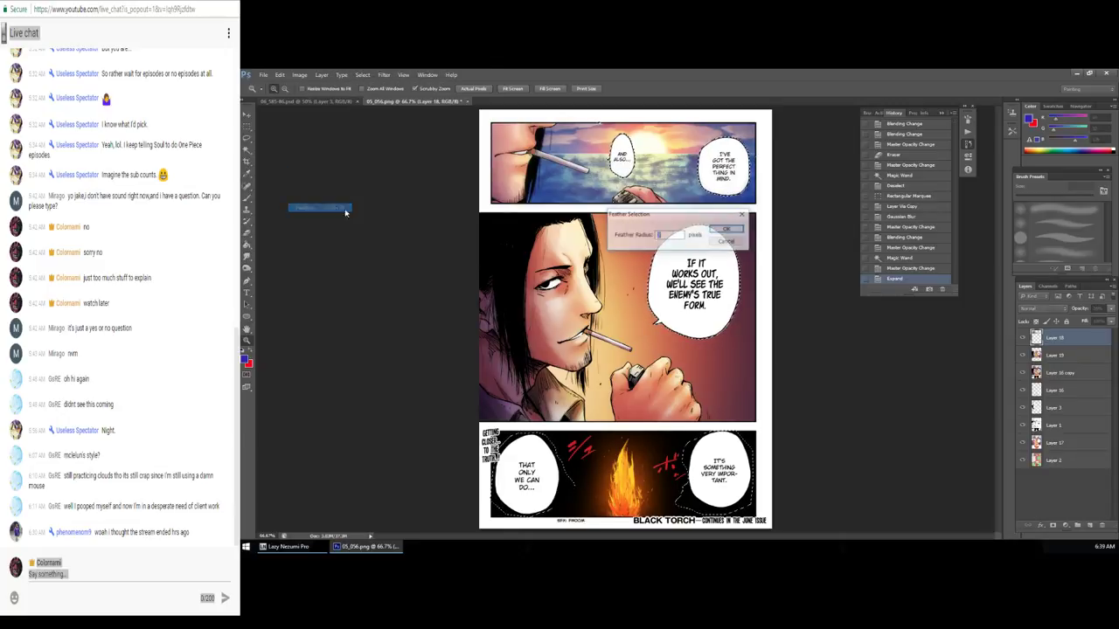
Step: Feather the bubble selection by 1 pixel, delete Layer 19's glow inside it, and deselect
click(716, 231)
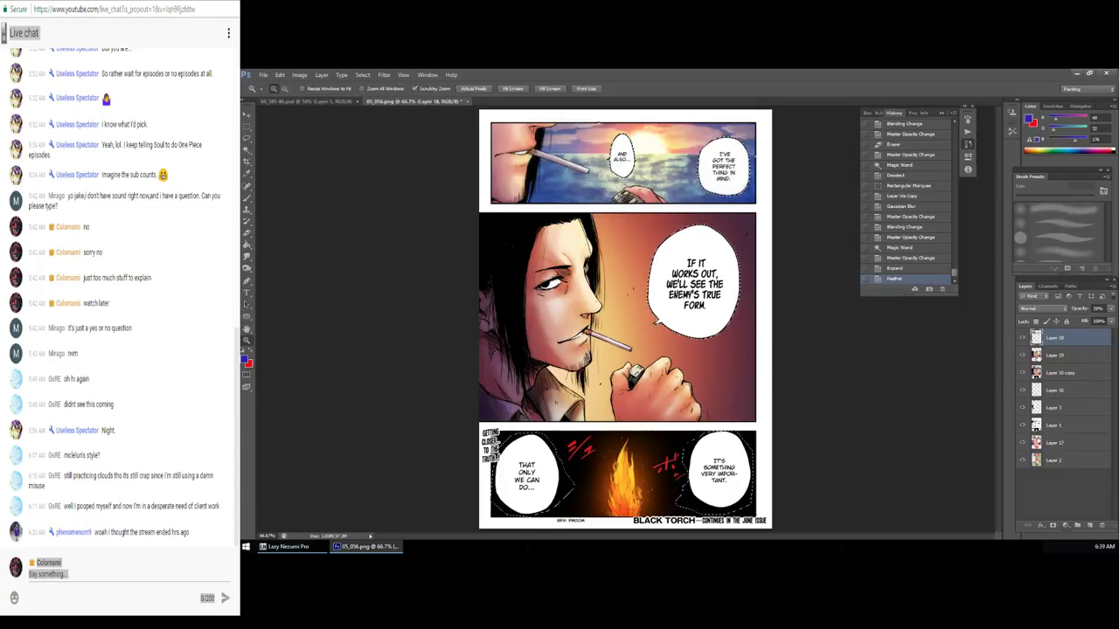
key(w)
click(1053, 356)
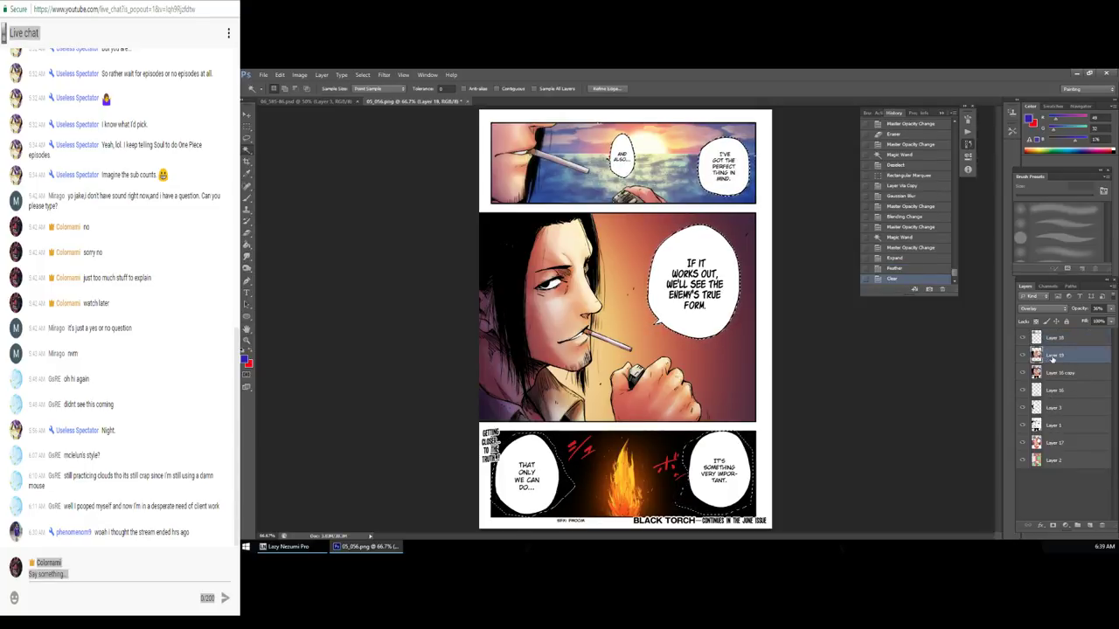
key(Delete)
key(ctrl+d)
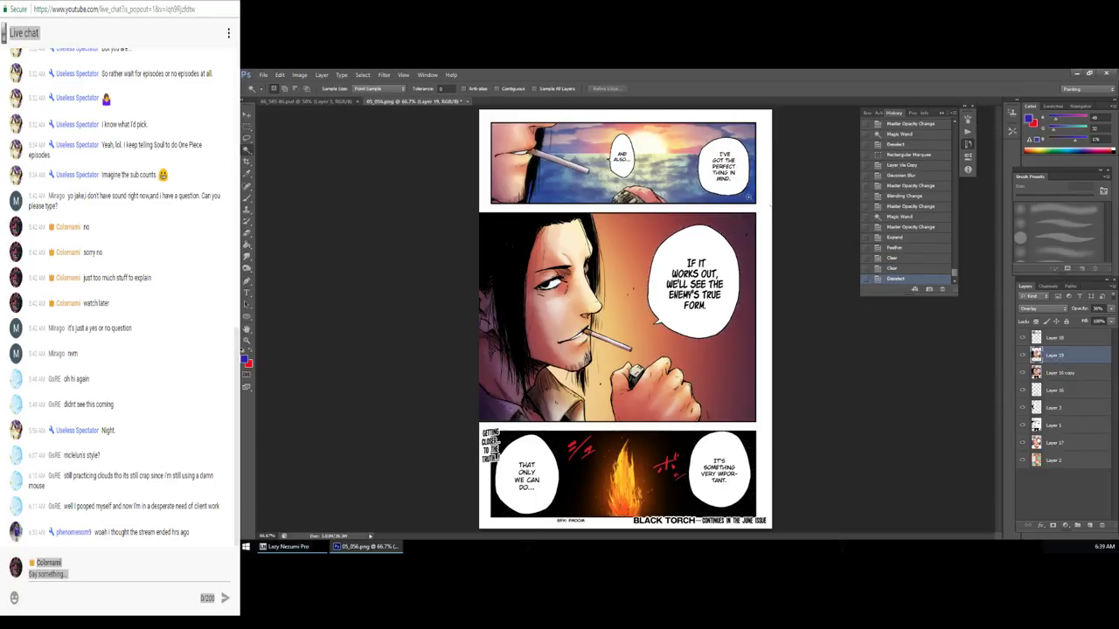
Step: Step through History states to compare the page before and after the bubble clean-up
click(906, 210)
key(ctrl+z)
click(900, 208)
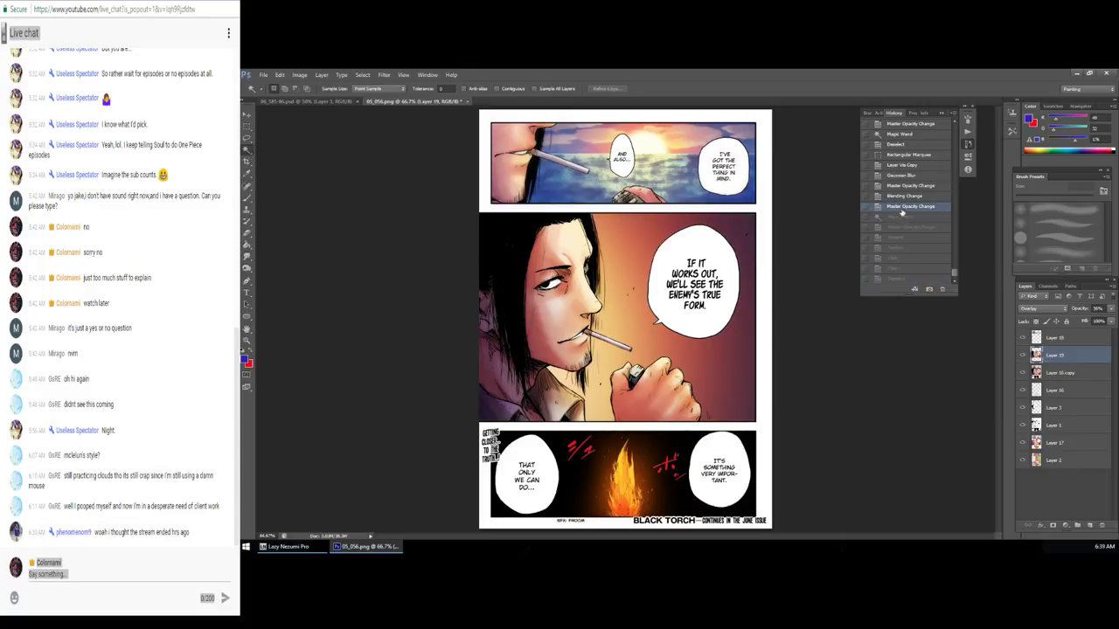
key(ctrl+z)
click(897, 210)
key(ctrl+z)
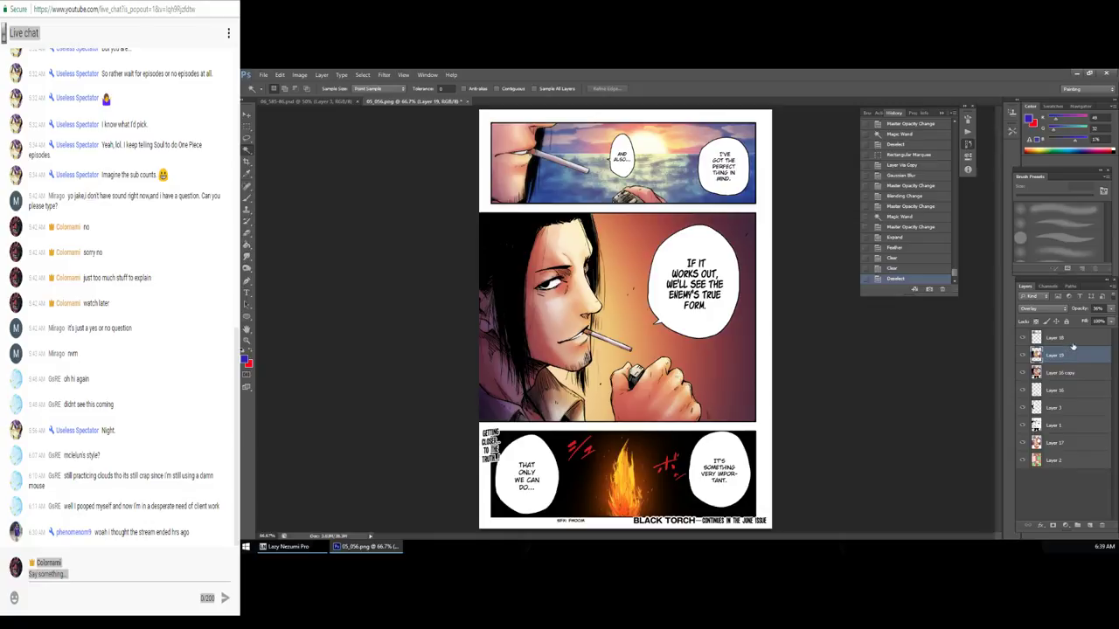
Step: Merge the glow layers (Layer 18, Layer 19, Layer 16 copy) into a single layer
click(1075, 339)
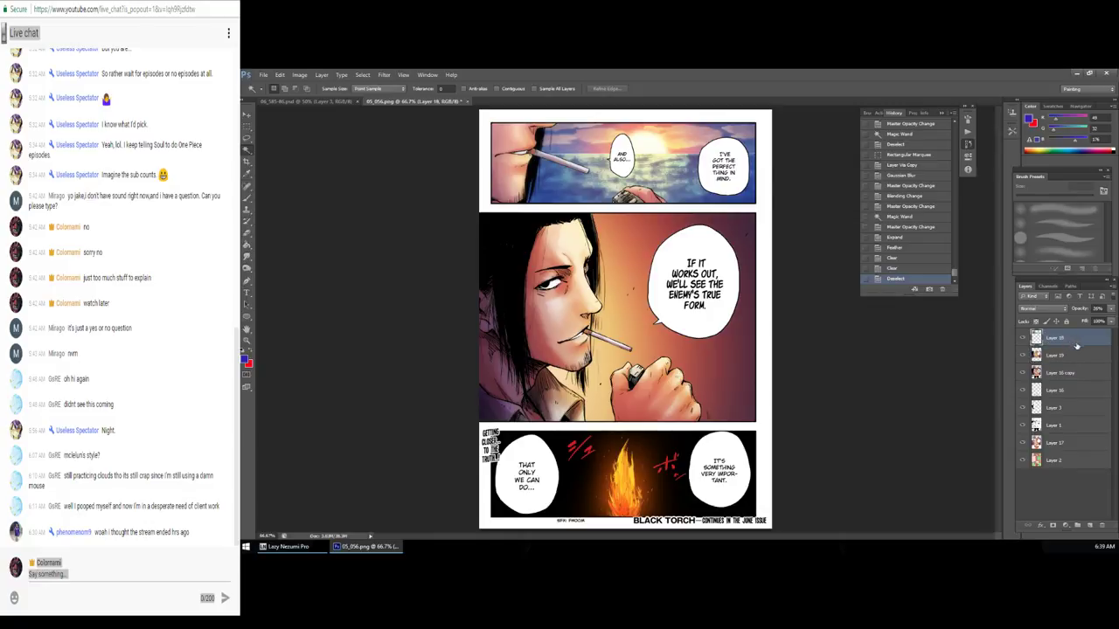
shift+click(1083, 382)
right_click(1075, 372)
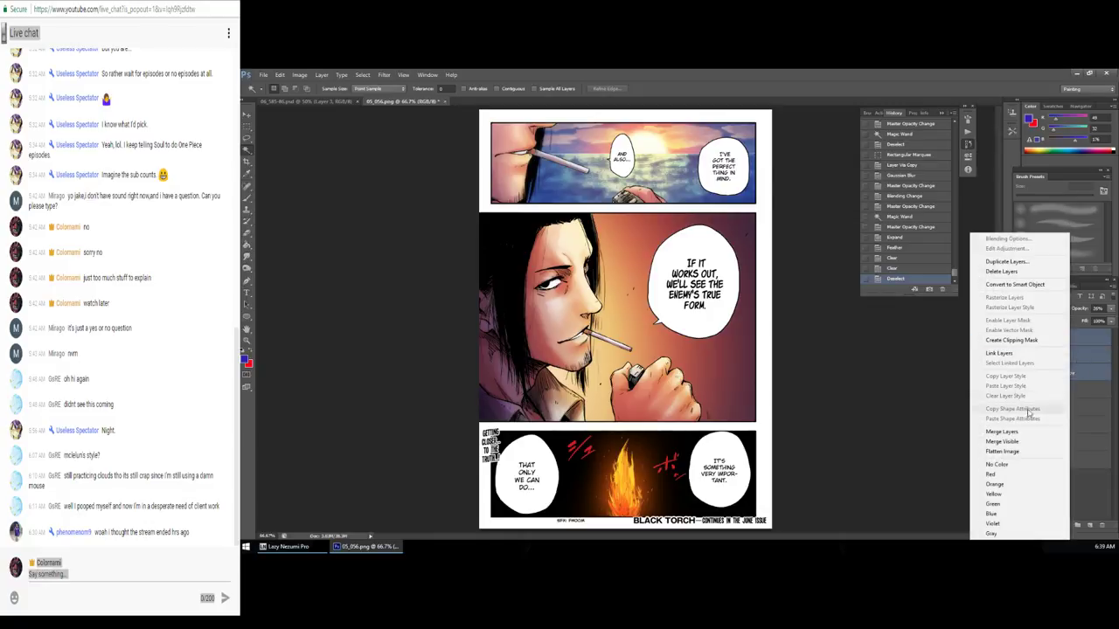
click(1011, 432)
Step: Zoom to the top panels and Magic Wand-select the comic panel areas on Layer 2
key(z)
alt+click(661, 323)
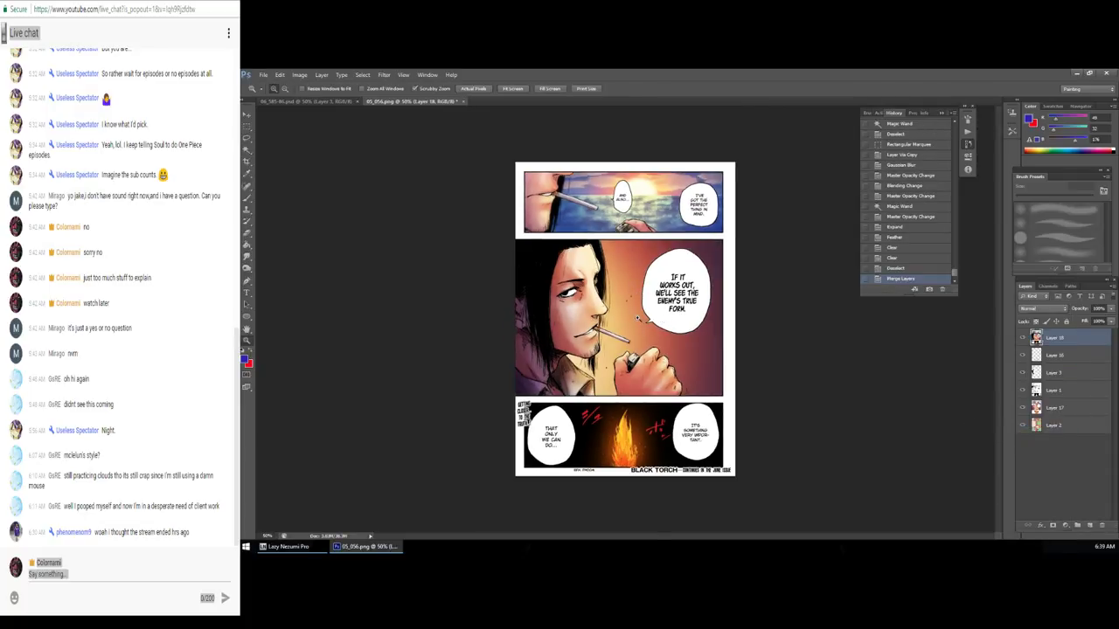
drag(586, 230, 639, 278)
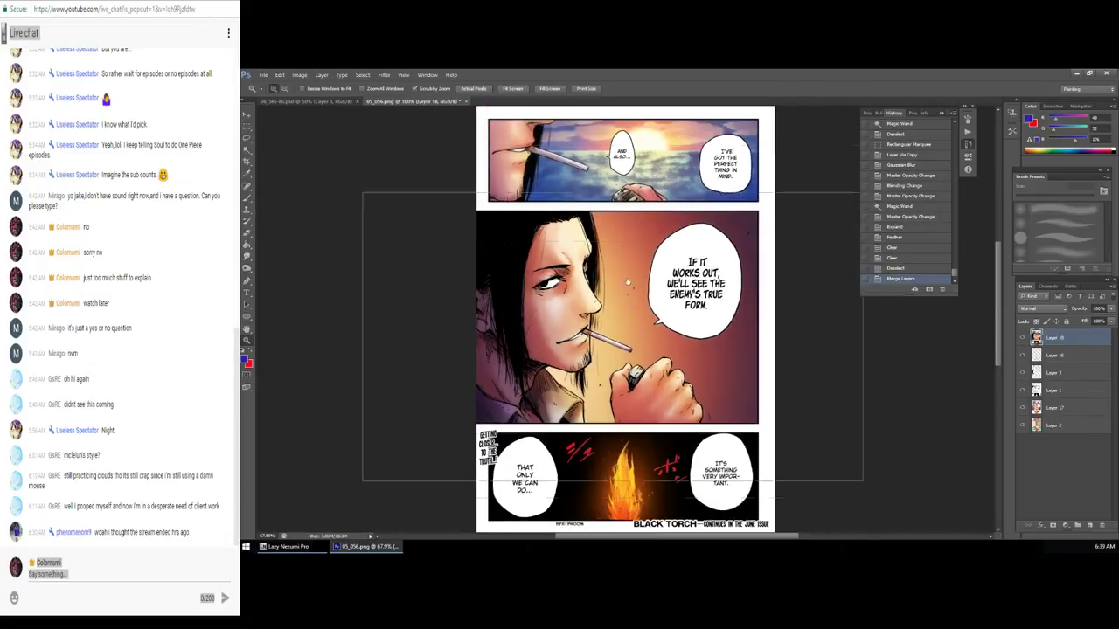
click(1053, 425)
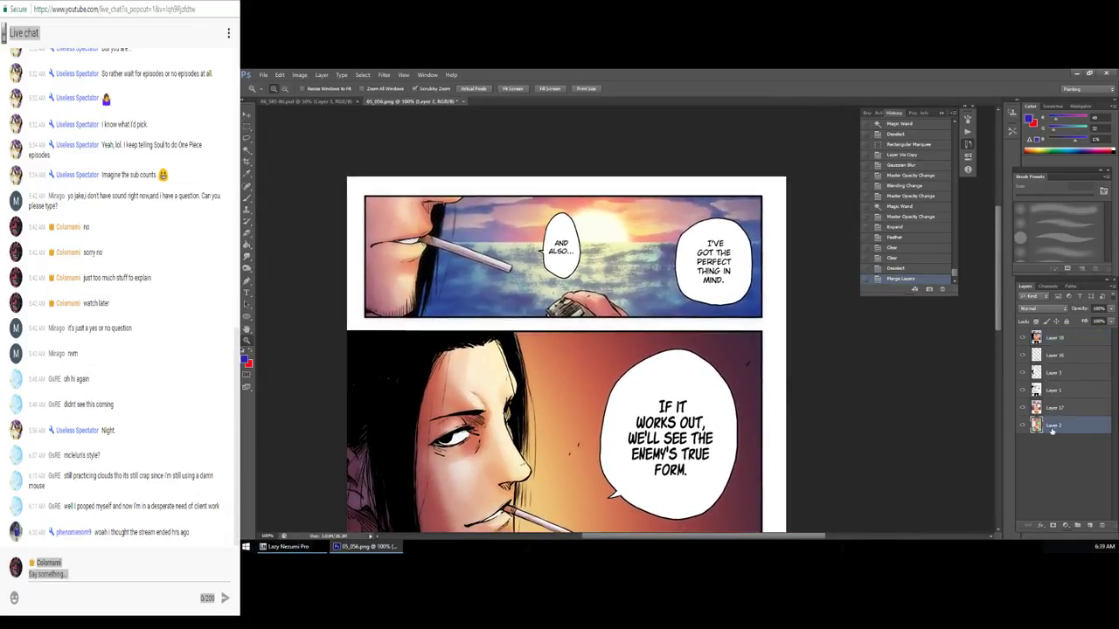
key(w)
click(475, 304)
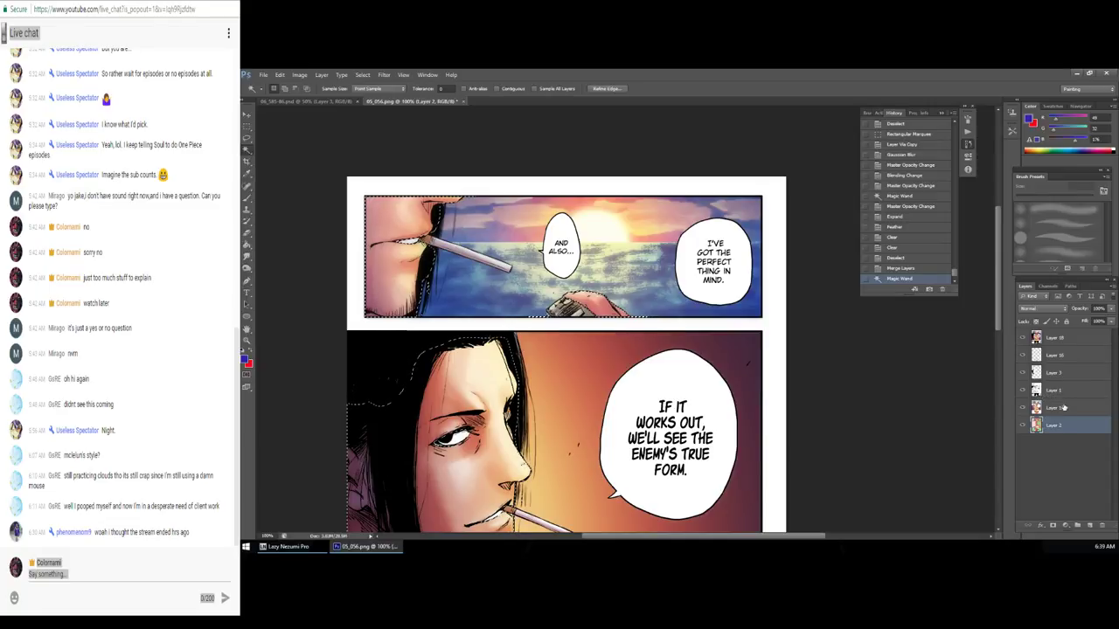
Step: Lasso the middle panel around the speech bubble, then make Layer 18 the active layer
click(1074, 412)
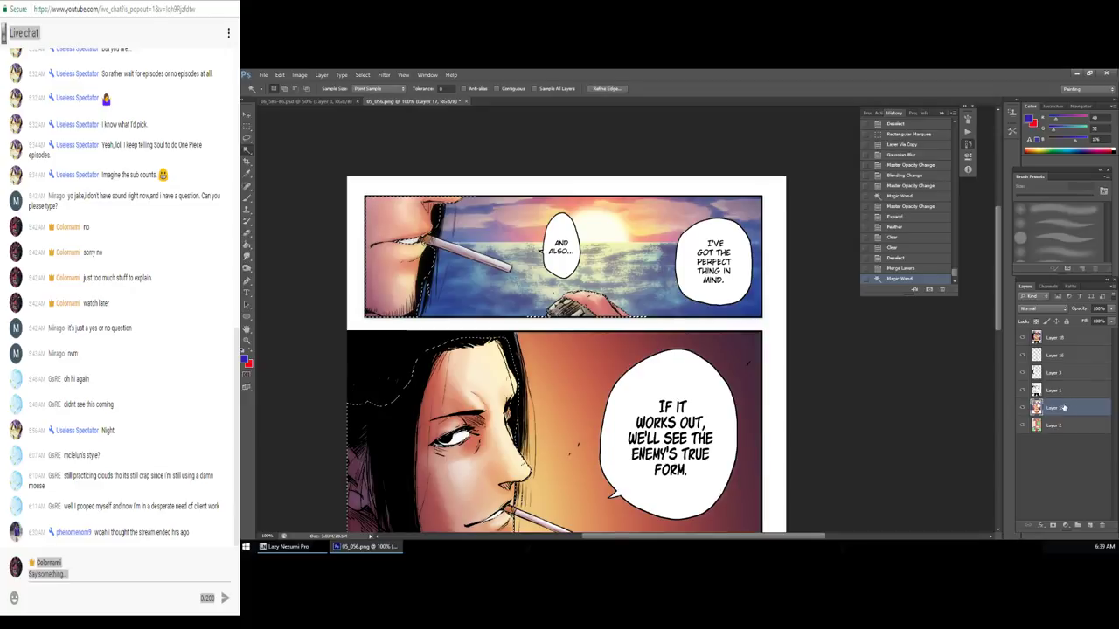
key(z)
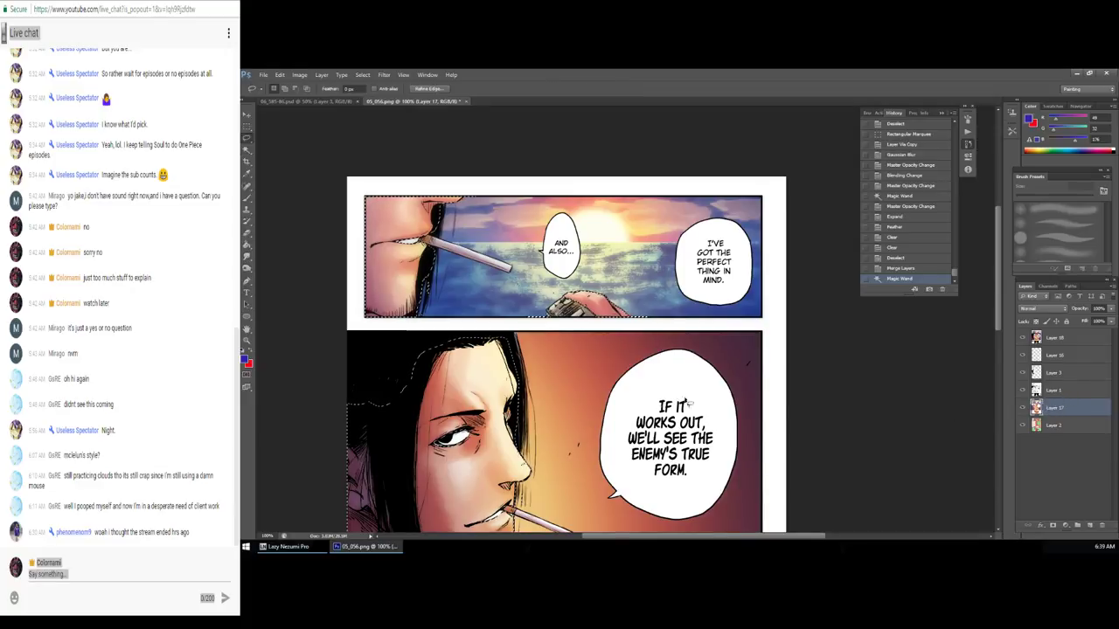
drag(631, 407, 613, 407)
key(ctrl+minus)
key(l)
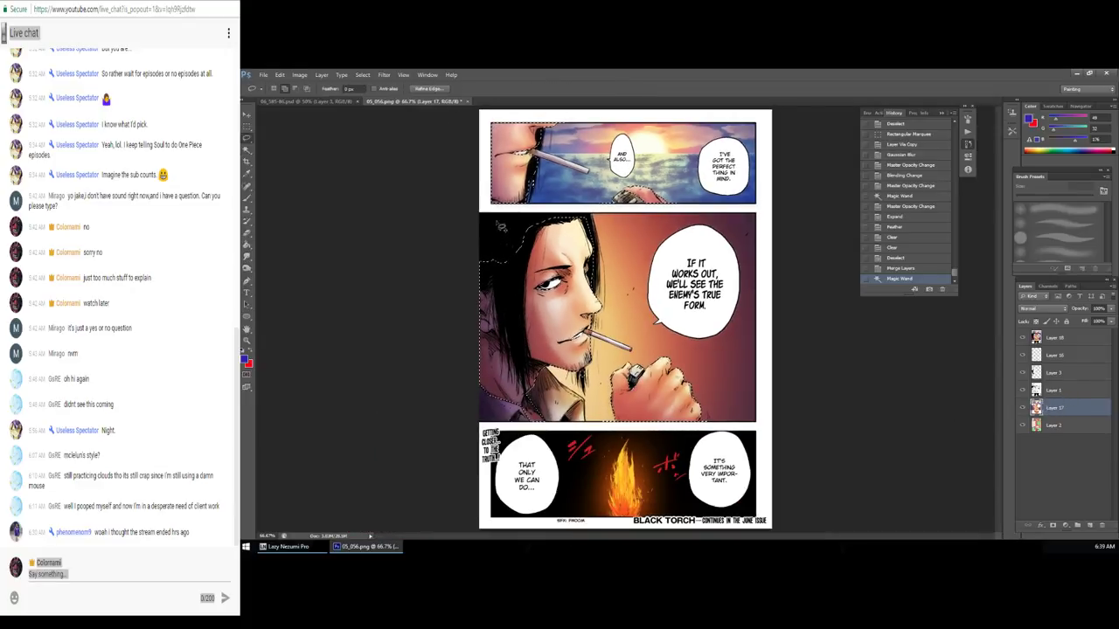
drag(490, 220, 398, 372)
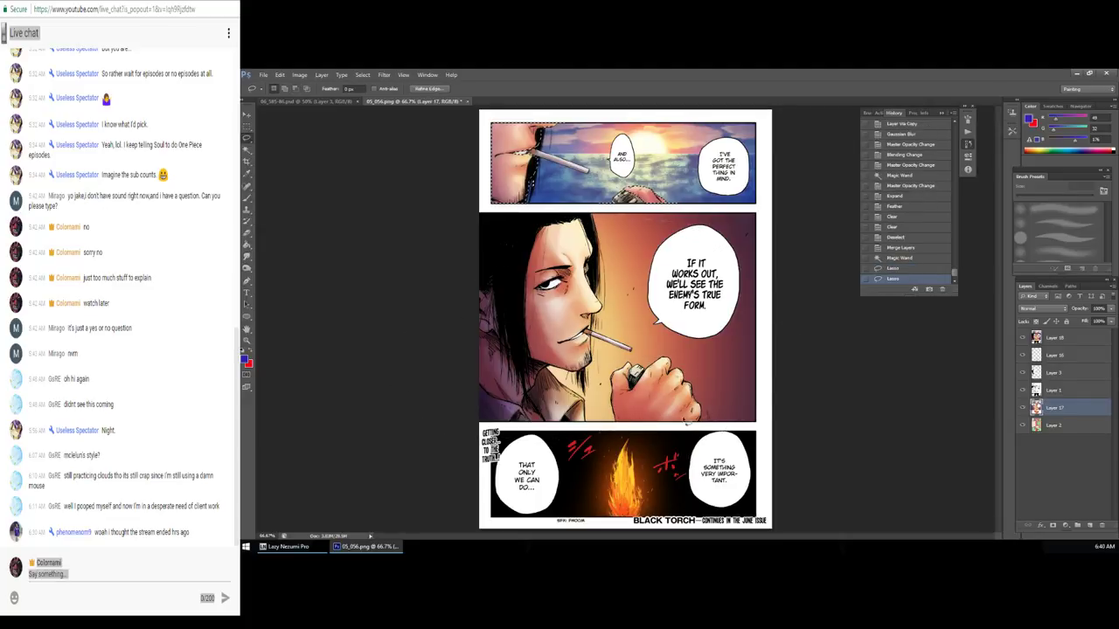
click(1066, 341)
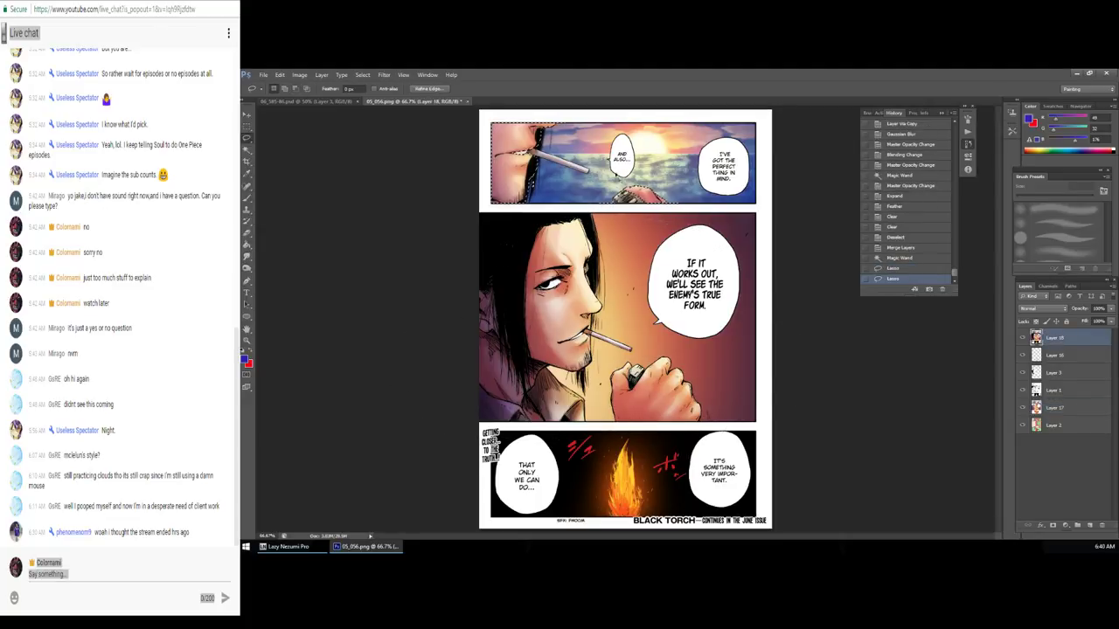
Step: In Color Balance, shift the shadows slightly and the midtones to +20 toward blue
key(ctrl+b)
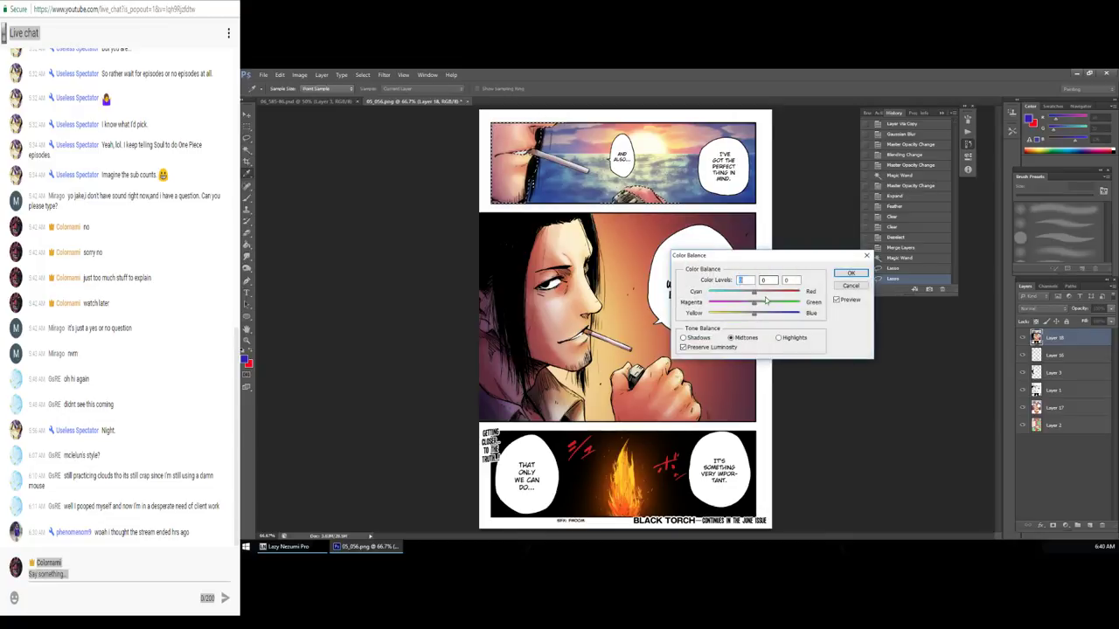
mouse_move(754, 315)
mouse_down()
mouse_move(774, 316)
mouse_move(754, 320)
mouse_up()
click(779, 338)
click(683, 337)
drag(754, 316, 762, 303)
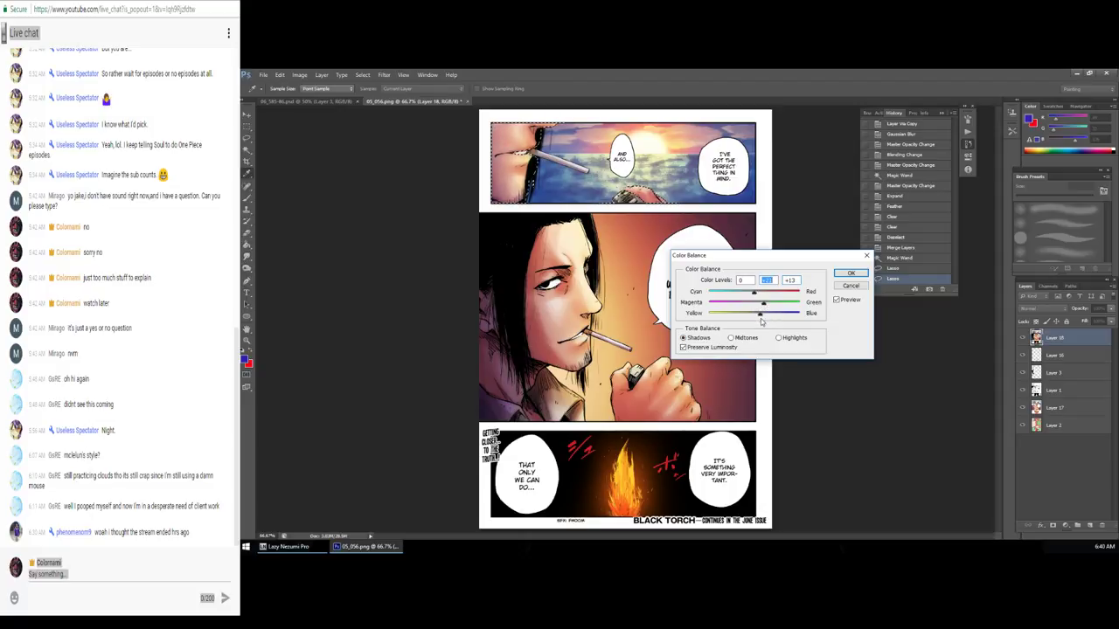
click(752, 338)
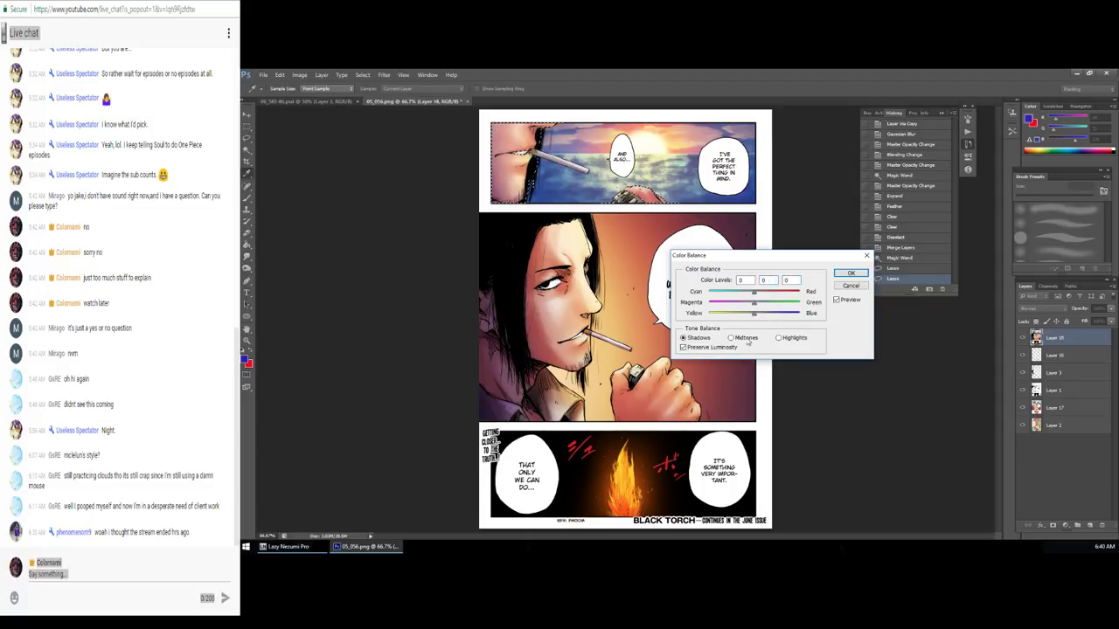
mouse_move(767, 317)
mouse_down()
mouse_move(767, 296)
mouse_move(744, 297)
mouse_up()
Step: Adjust highlights toward yellow then cyan, raise midtones blue to +41, and apply Color Balance
click(777, 338)
mouse_move(755, 315)
mouse_down()
mouse_move(745, 314)
mouse_move(760, 295)
mouse_up()
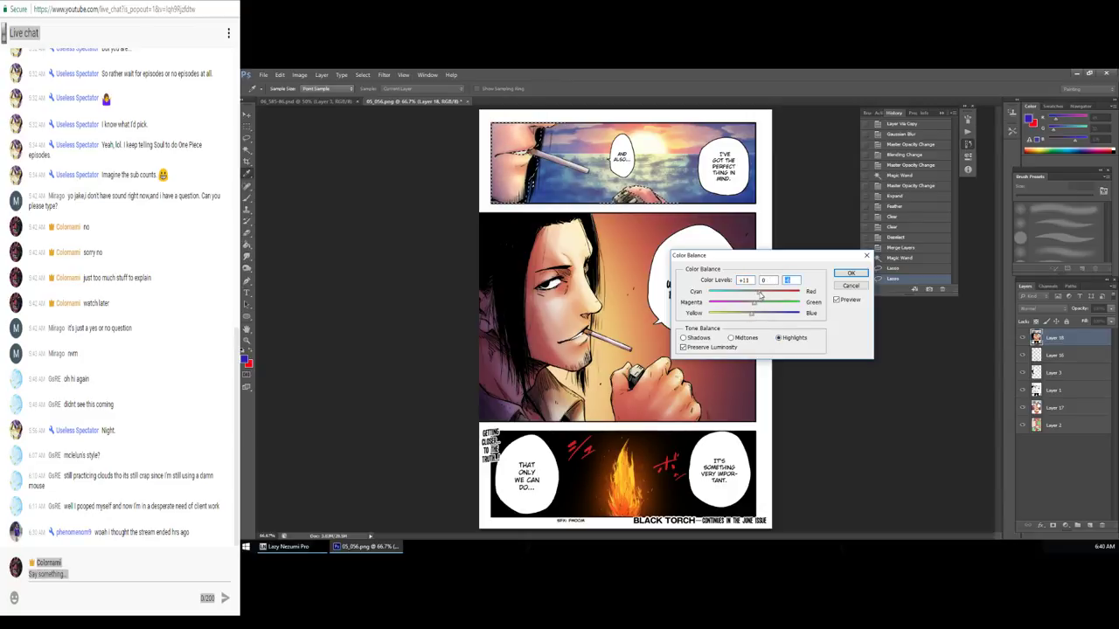
key(ctrl+2)
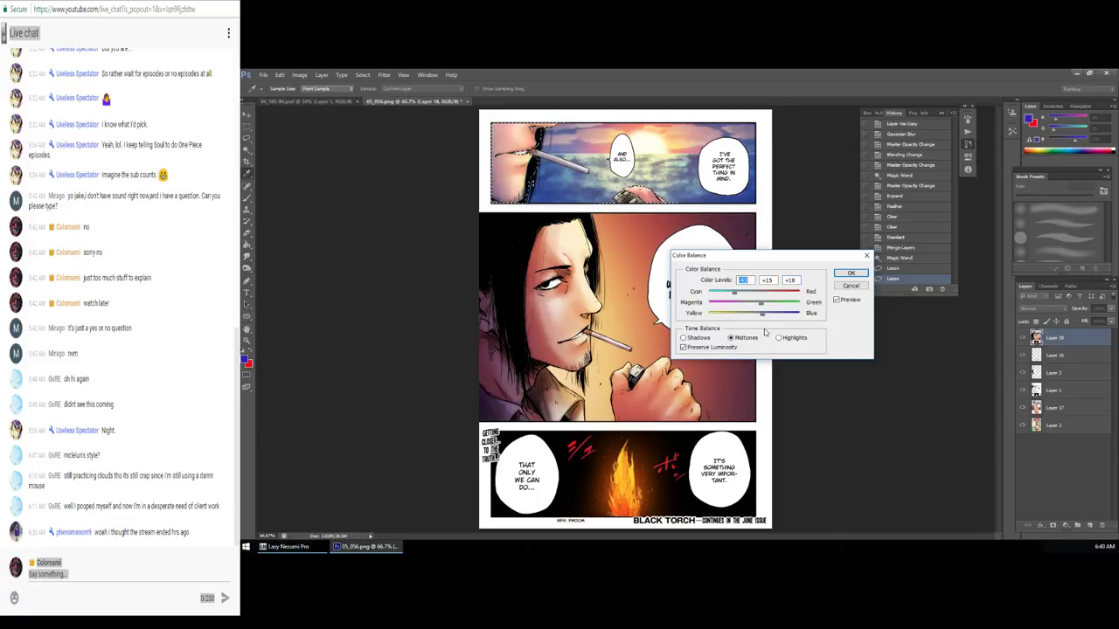
drag(762, 316, 773, 316)
key(ctrl+3)
drag(759, 293, 748, 316)
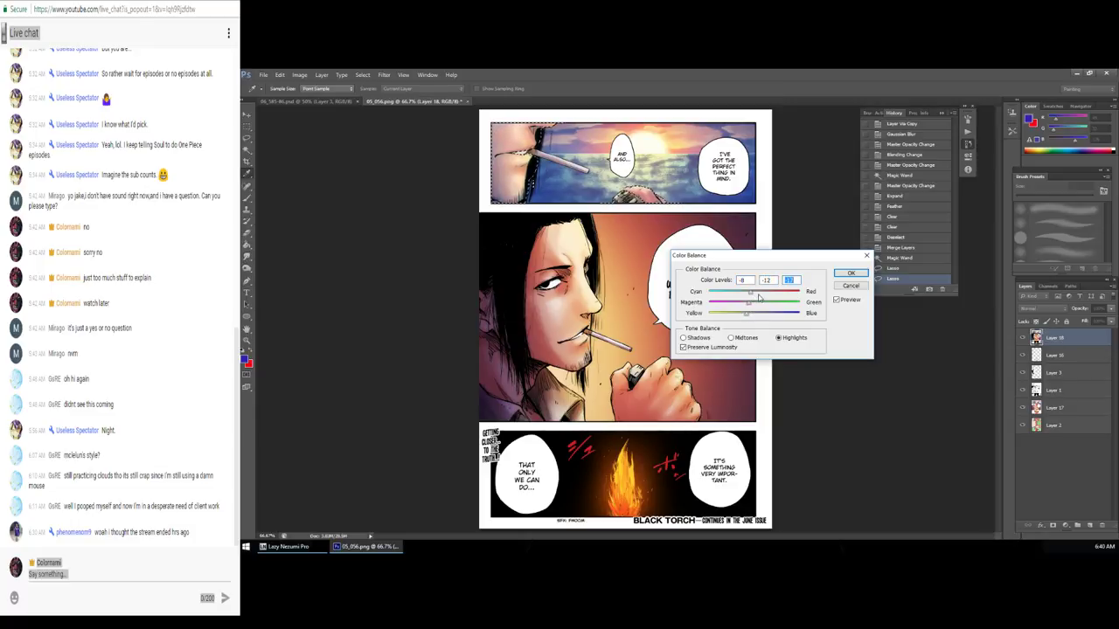
click(844, 275)
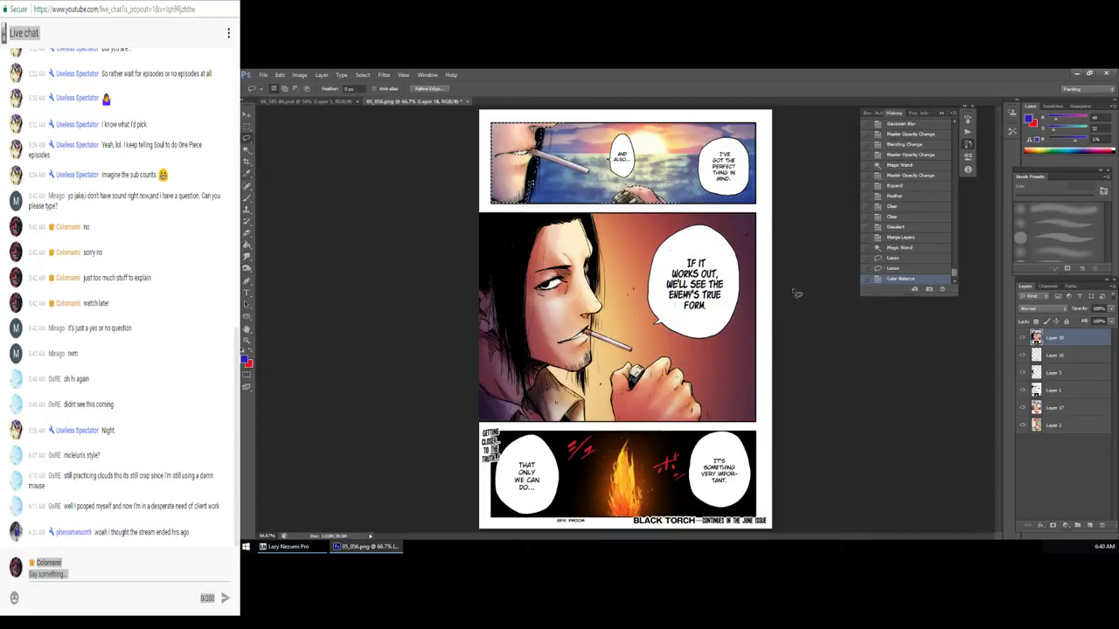
Step: Deselect and compare the page before and after the color balance via History
key(ctrl+d)
key(z)
alt+click(710, 304)
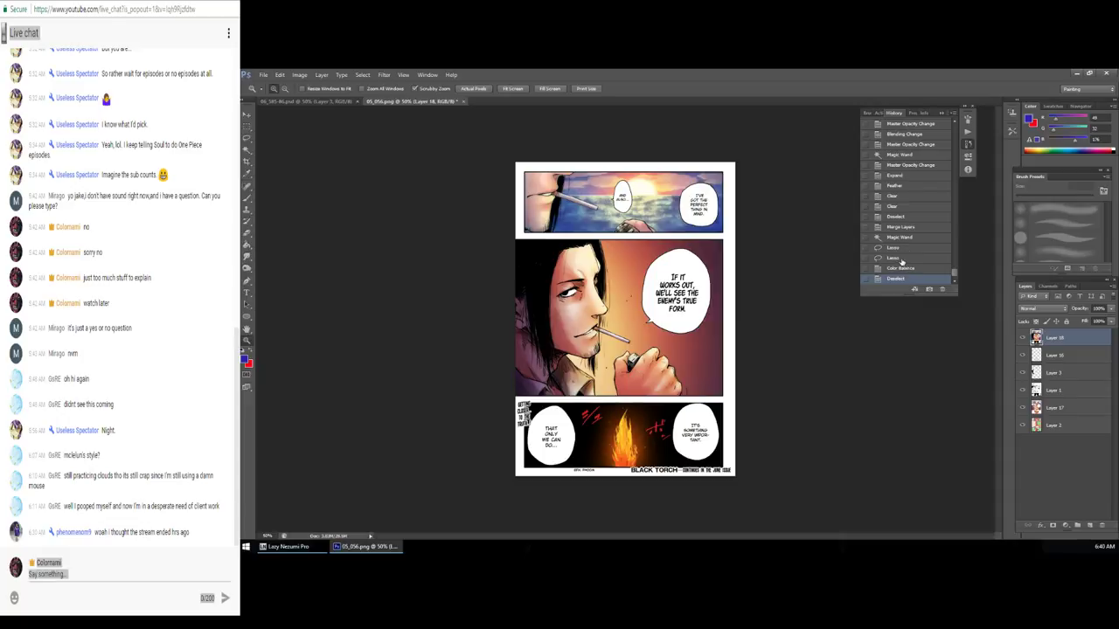
click(895, 261)
key(ctrl+z)
key(ctrl+z)
key(ctrl+z)
key(ctrl+z)
key(ctrl+z)
Step: Zoom in to inspect the top sunset panel, then zoom back out to the whole page
click(661, 206)
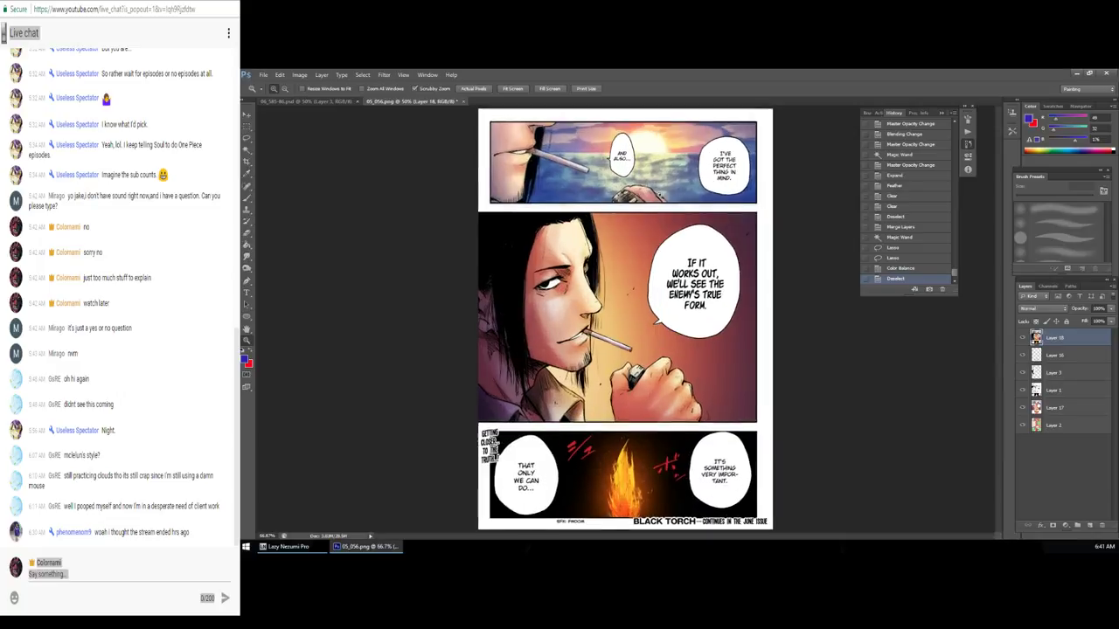
click(700, 229)
click(708, 290)
alt+click(708, 290)
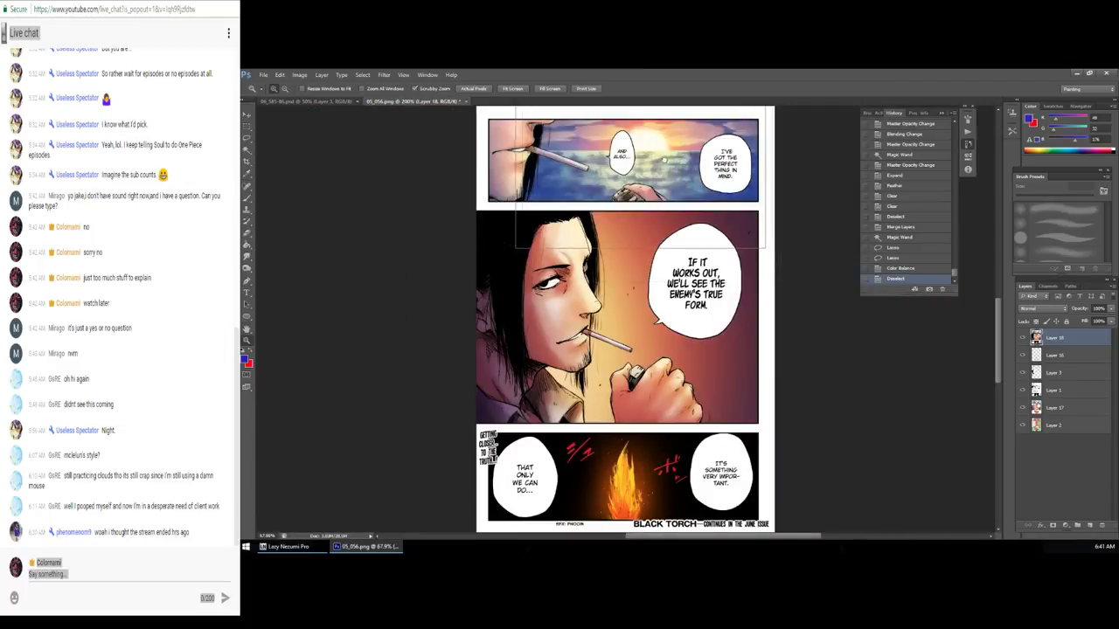
click(658, 208)
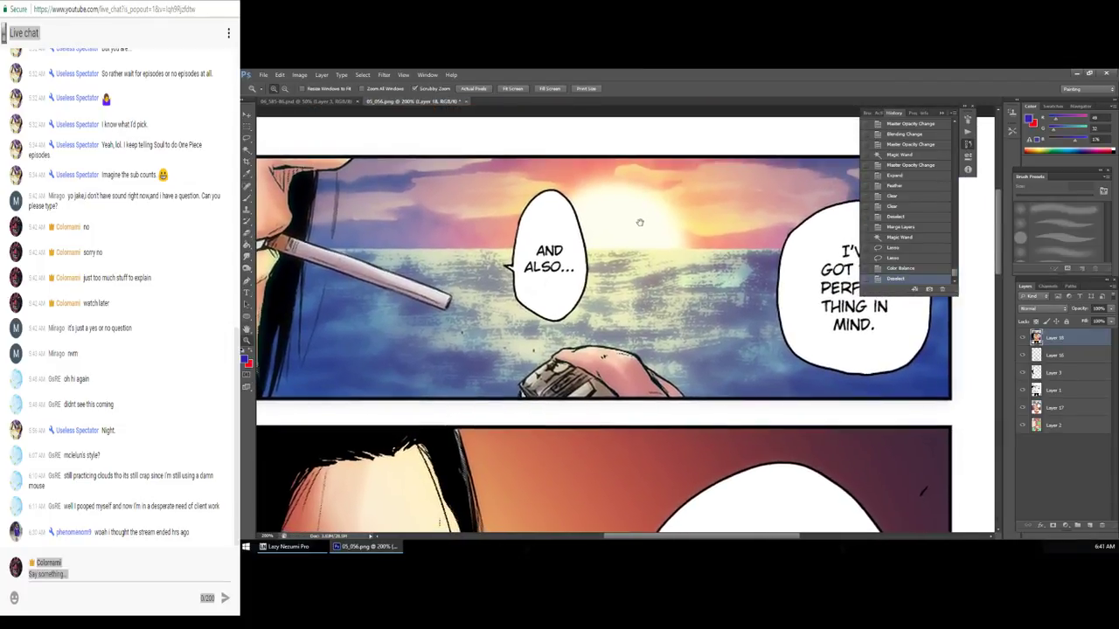
mouse_move(659, 207)
mouse_down()
mouse_move(622, 231)
mouse_move(626, 241)
mouse_up()
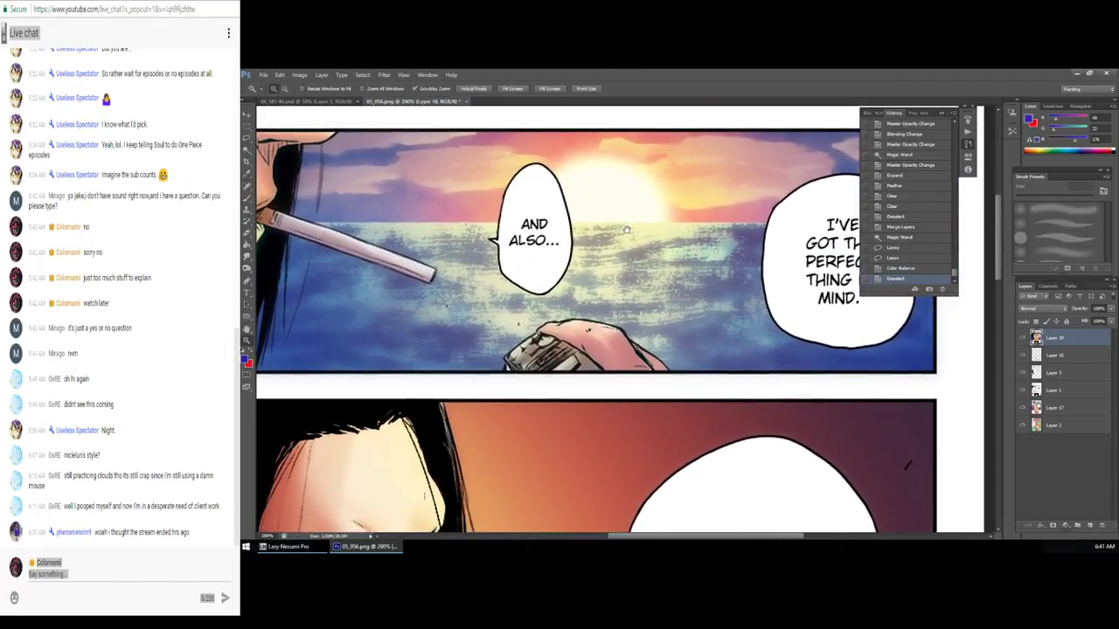
alt+click(621, 245)
alt+click(619, 249)
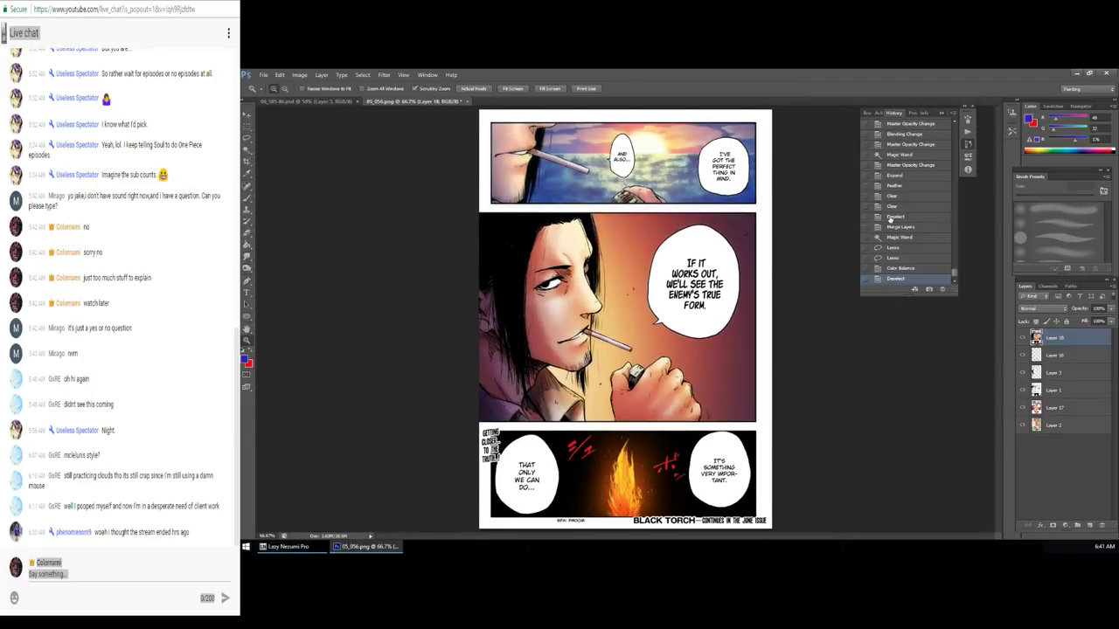
drag(952, 276, 942, 128)
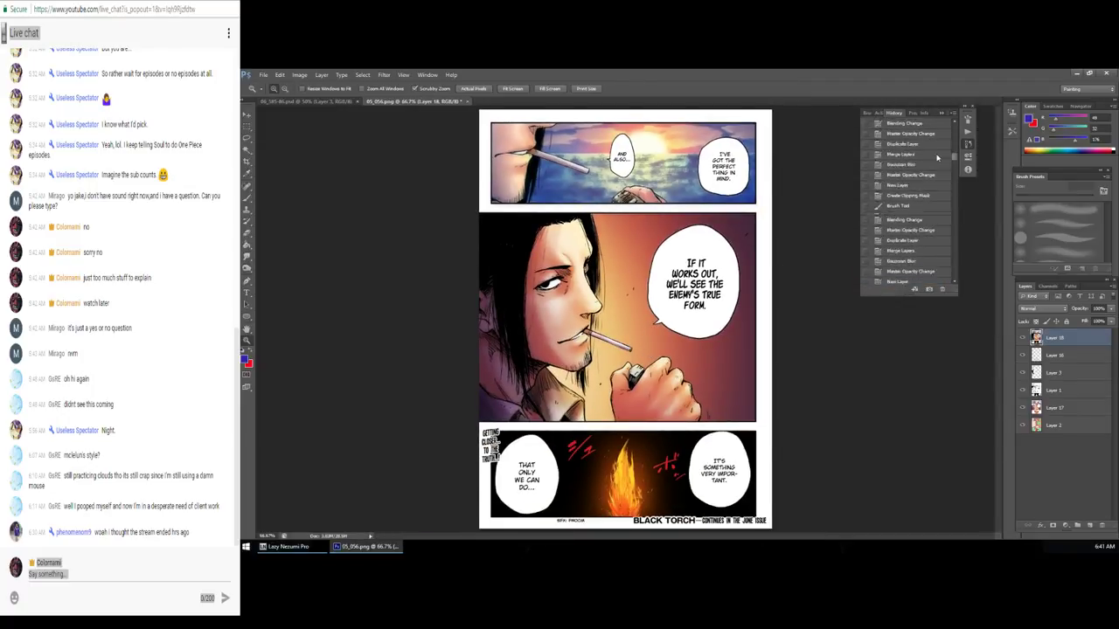
click(910, 126)
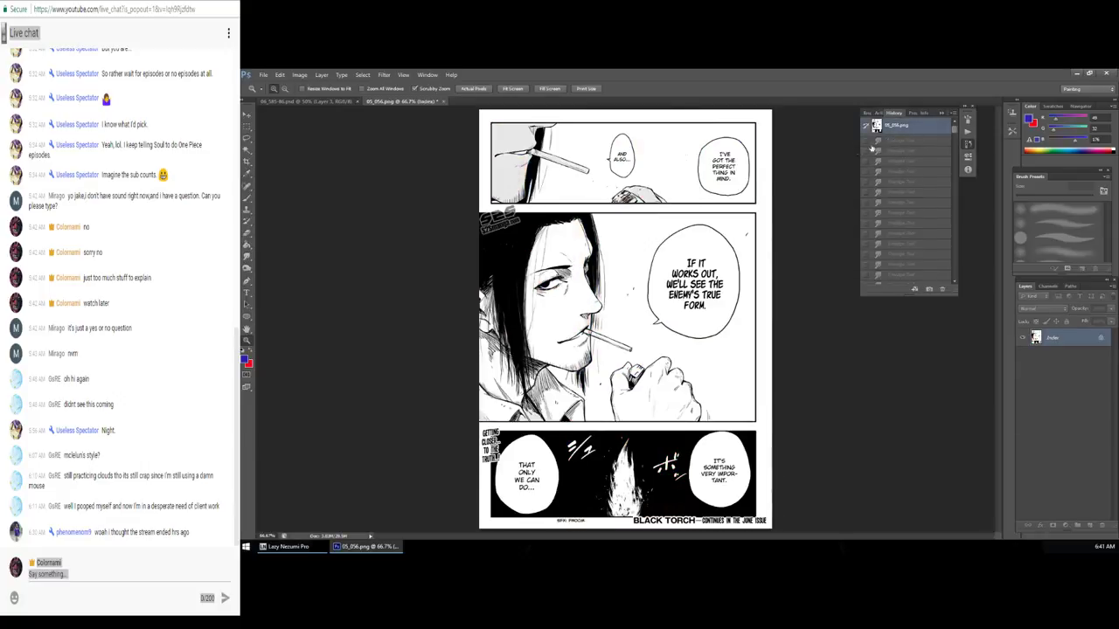
alt+click(684, 257)
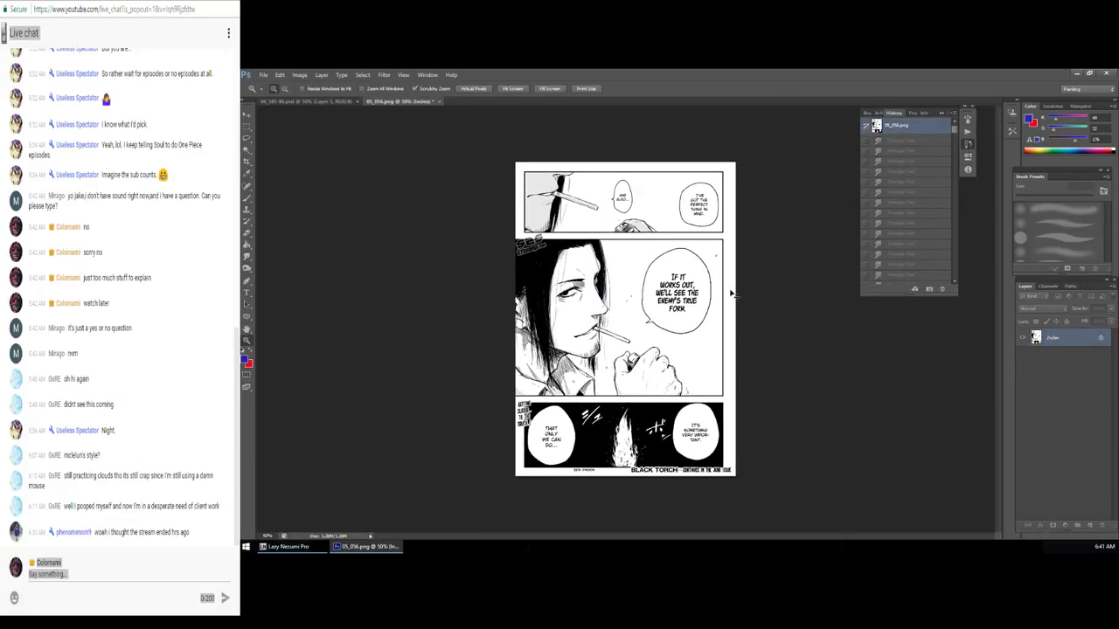
key(ctrl+z)
key(ctrl+z)
key(ctrl+z)
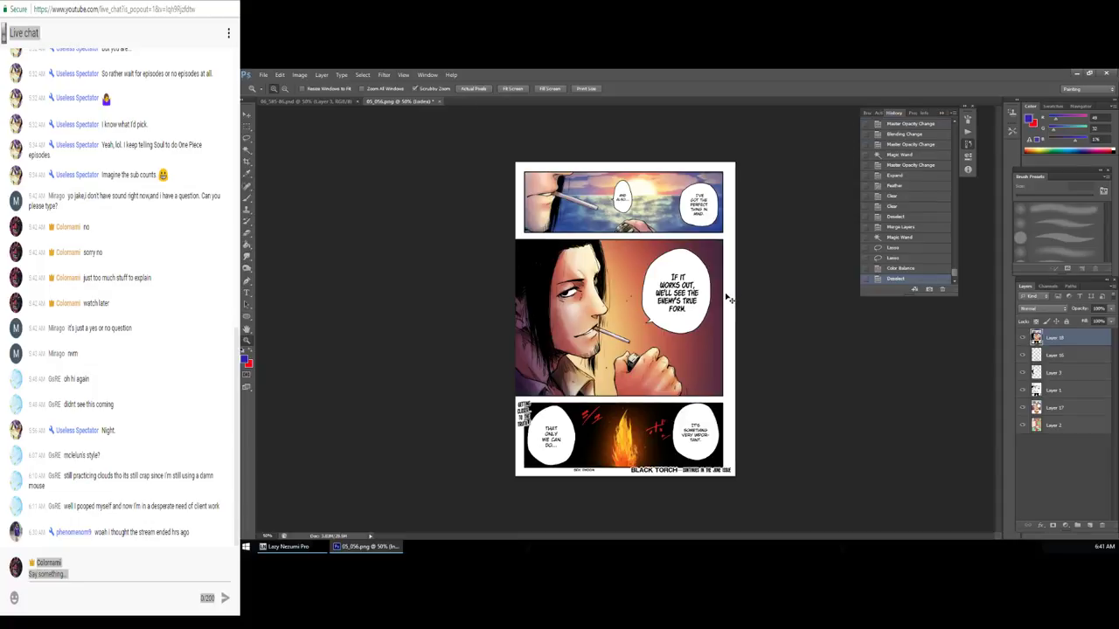
key(ctrl+z)
key(ctrl+z)
key(ctrl+z)
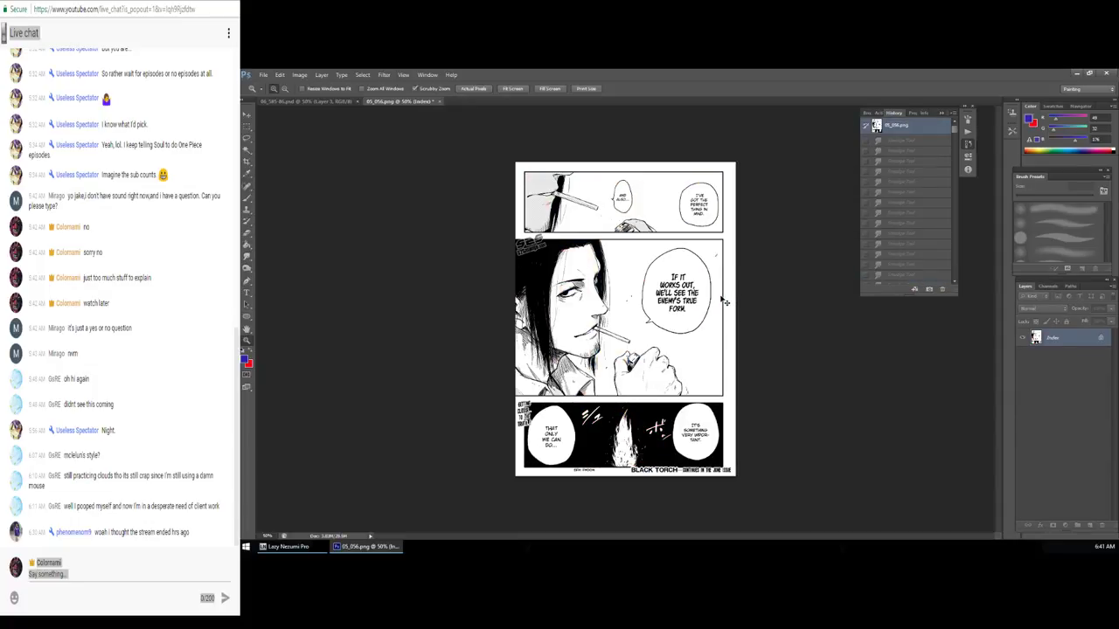
key(ctrl+z)
click(600, 344)
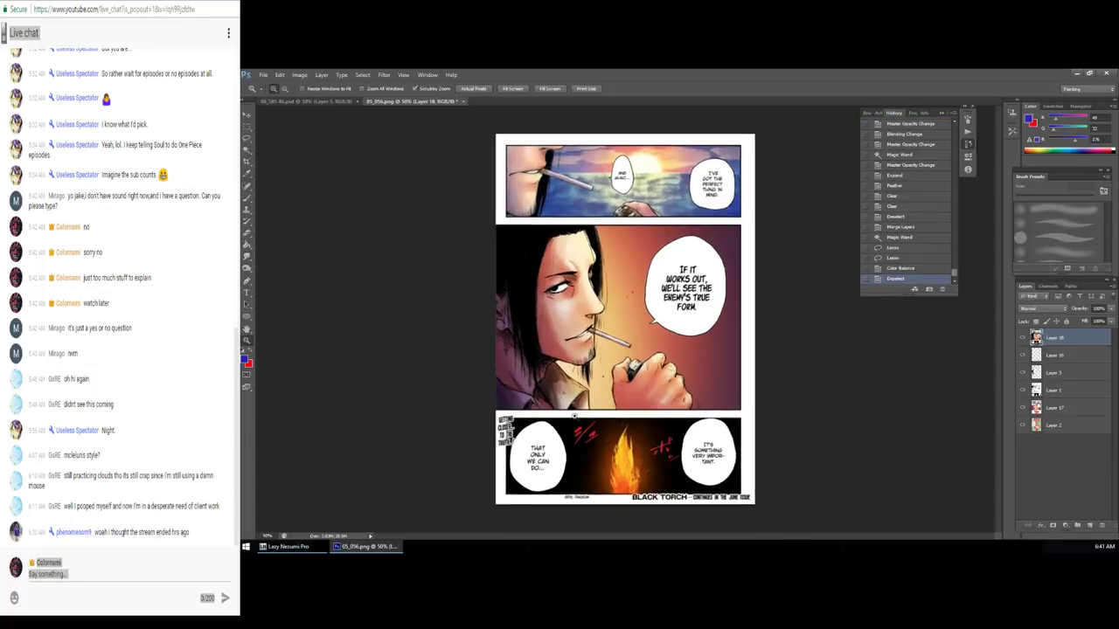
mouse_move(552, 454)
mouse_down()
mouse_move(652, 343)
mouse_move(618, 385)
mouse_up()
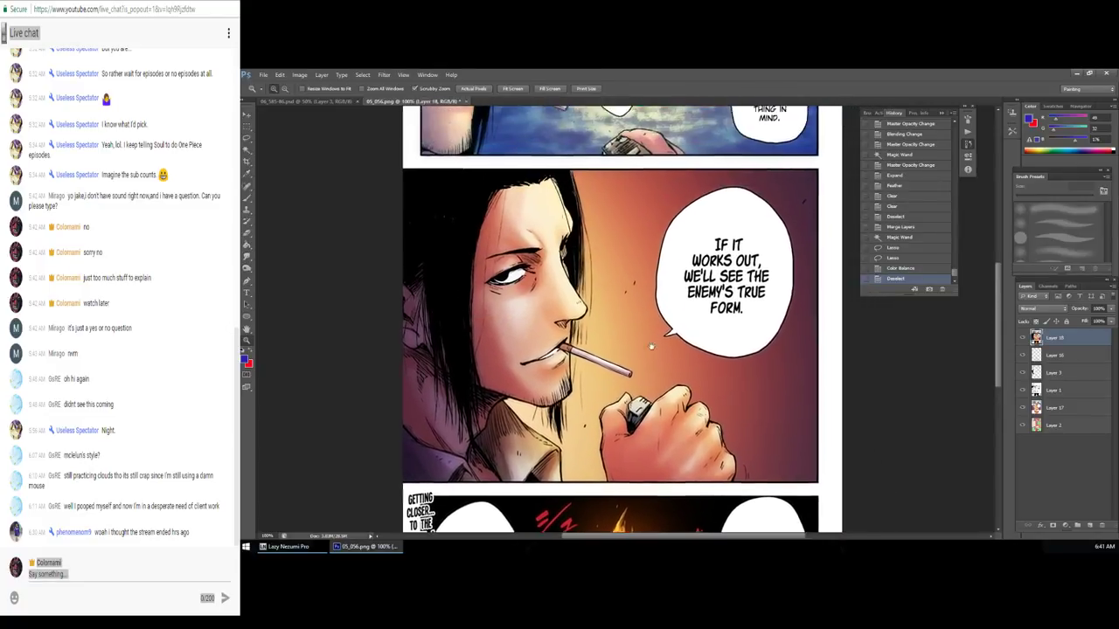
mouse_move(648, 321)
mouse_down()
mouse_move(640, 340)
mouse_move(621, 307)
mouse_move(647, 308)
mouse_up()
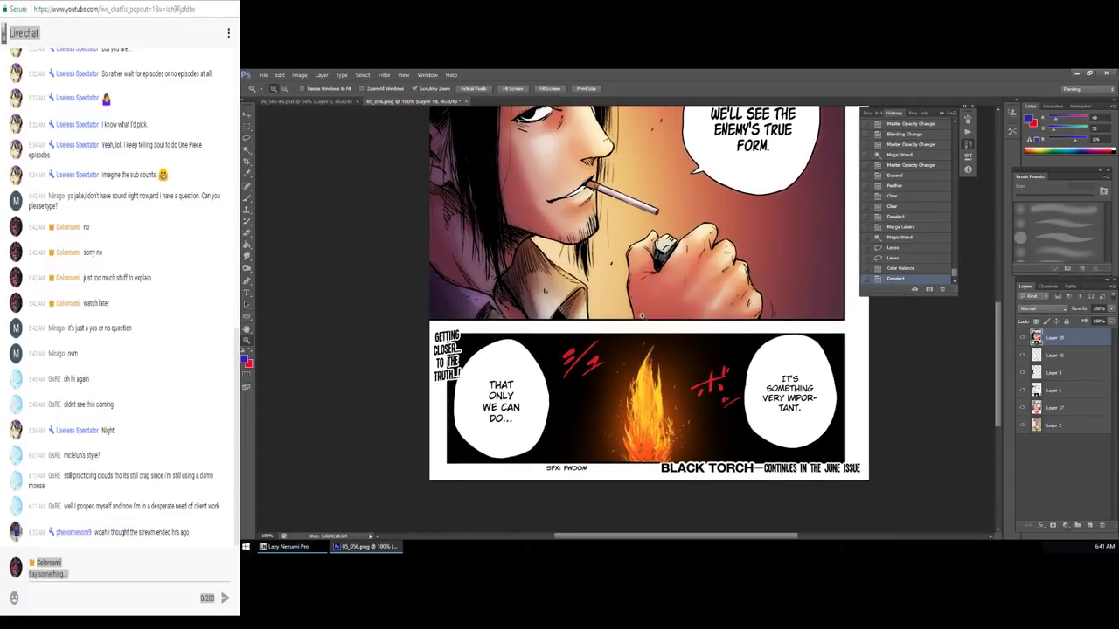
mouse_move(647, 313)
mouse_down()
mouse_move(642, 333)
mouse_move(640, 308)
mouse_up()
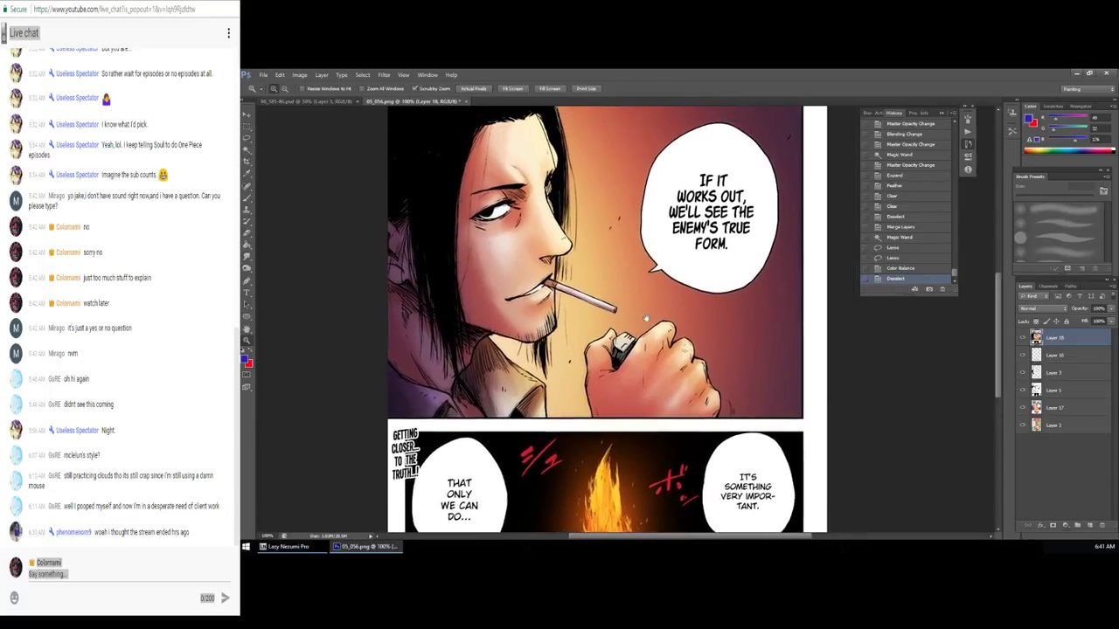
key(ctrl+minus)
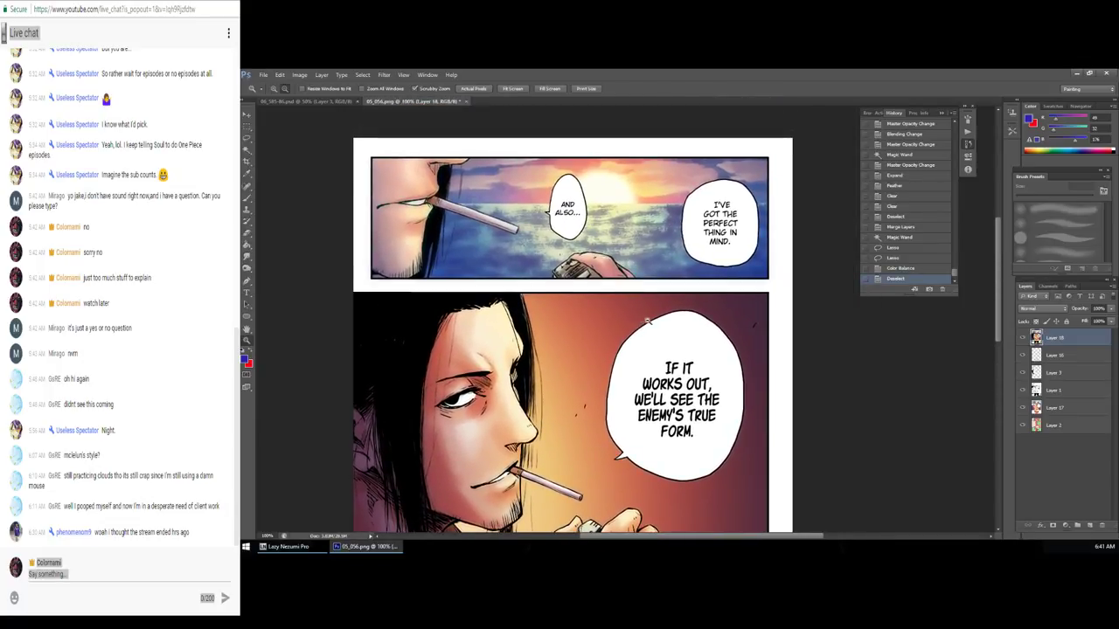